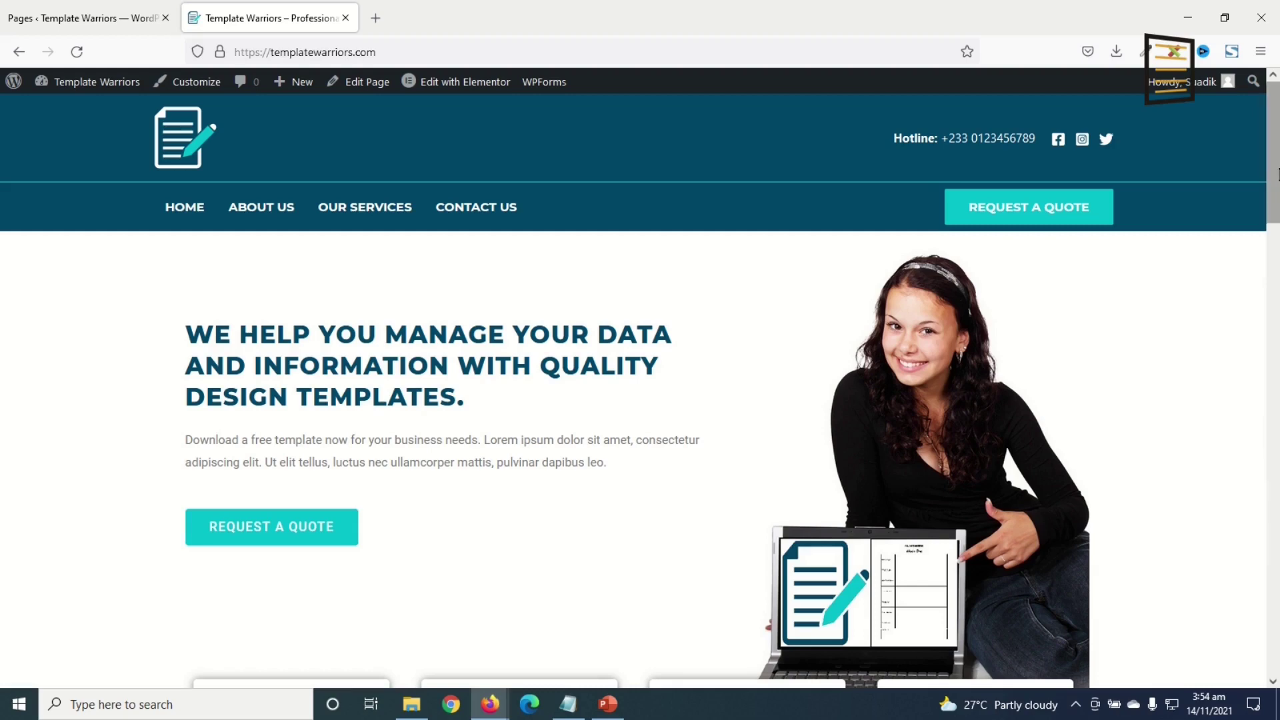
- Scroll down the home page to the Request a Free Quote form
left_click_drag(1272, 140, 1273, 432)
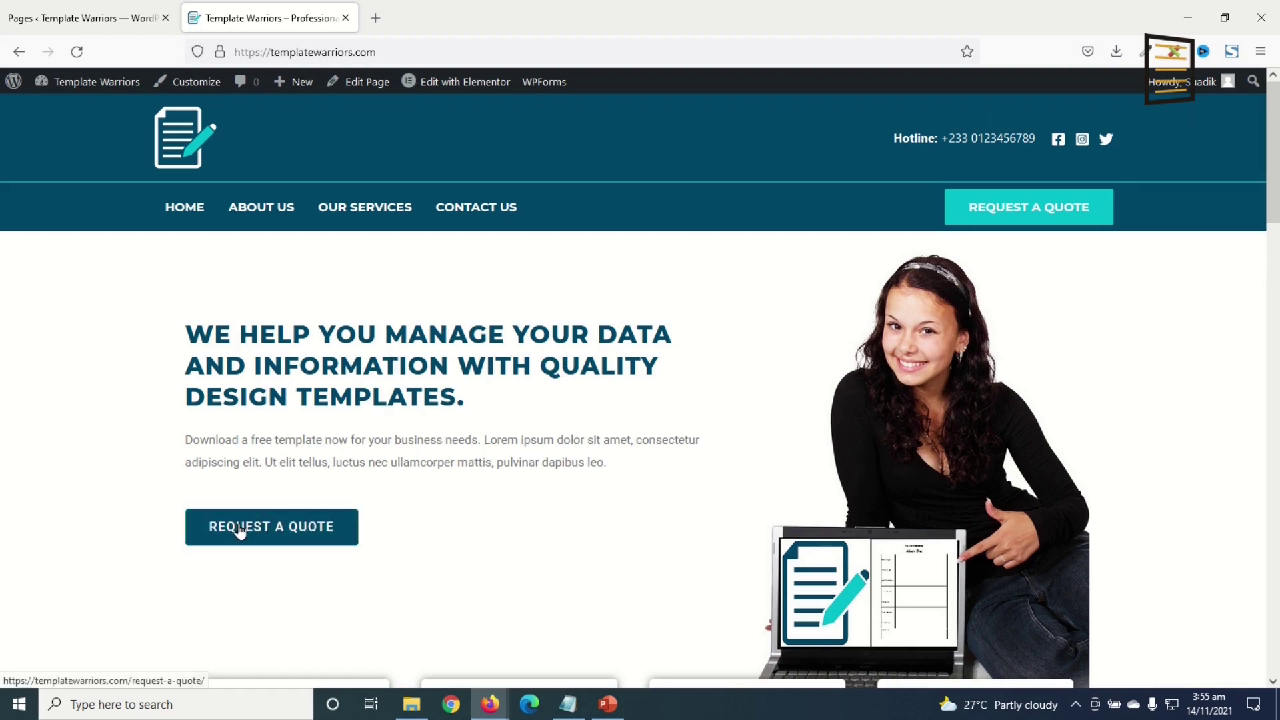
scroll(655, 283, "down", 10)
left_click(1273, 403)
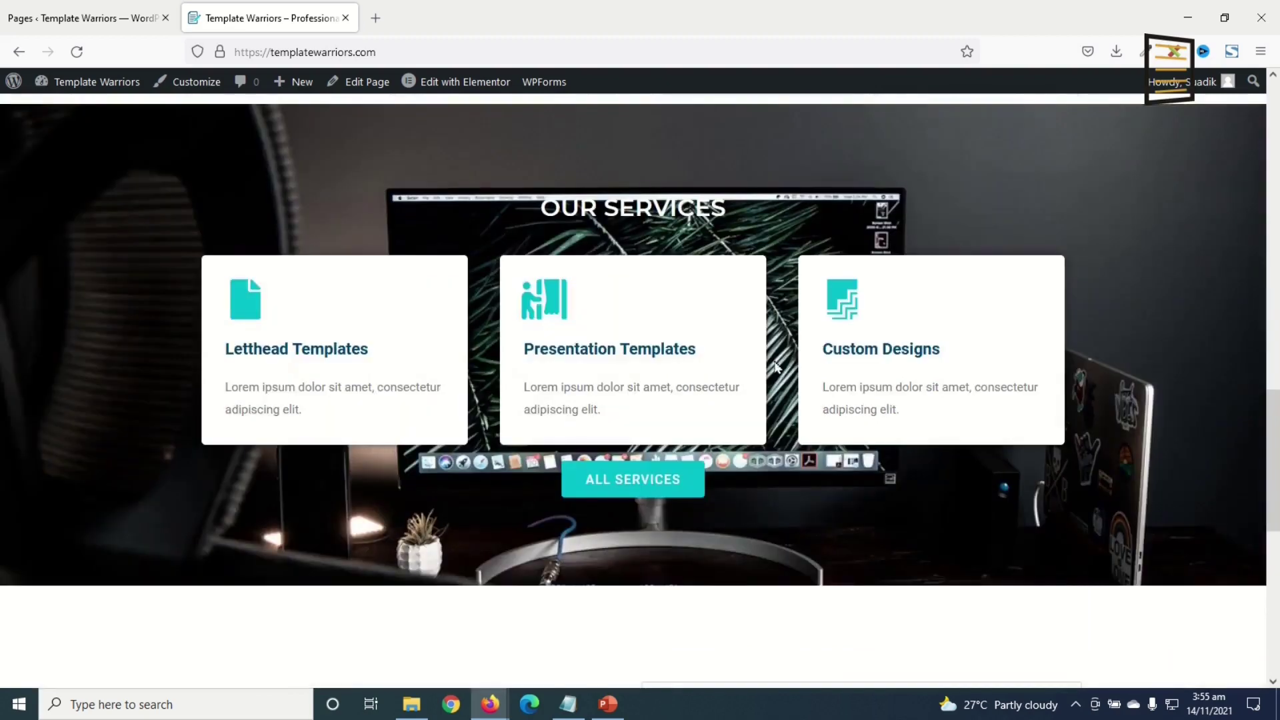
left_click(1277, 570)
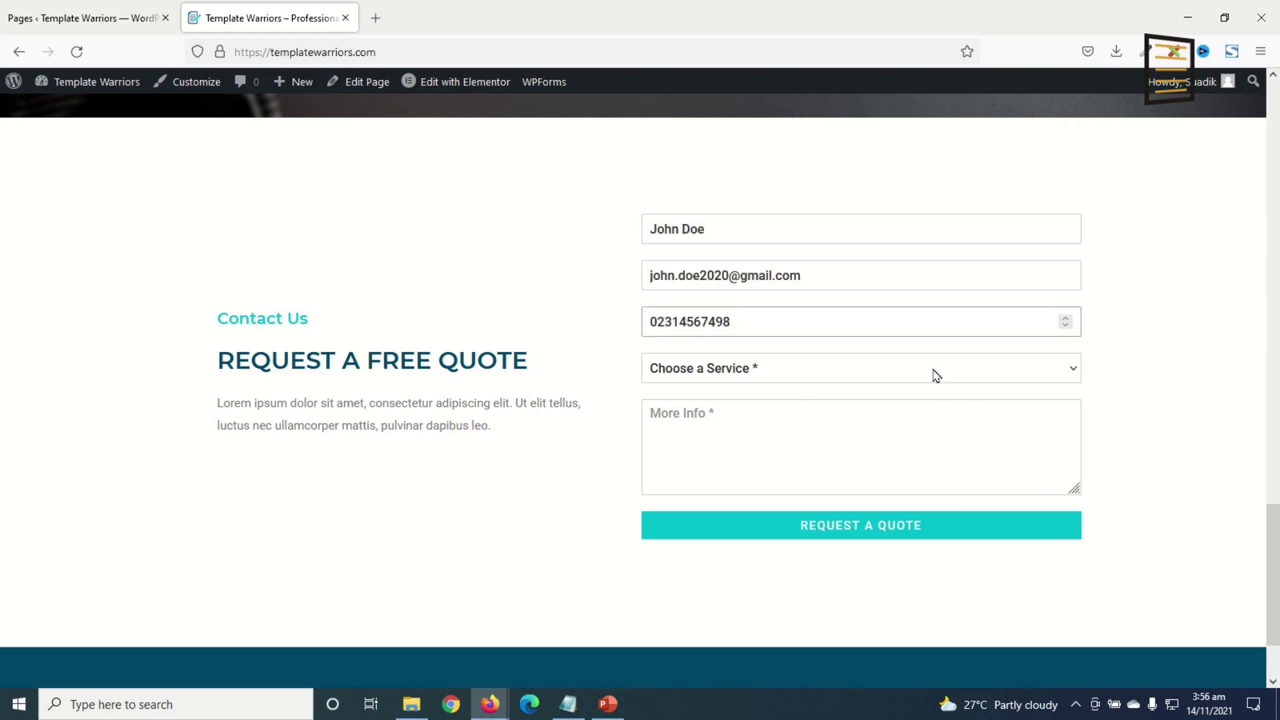
- Choose Letterhead Template, paste the More Info message, and submit the quote request
left_click(932, 371)
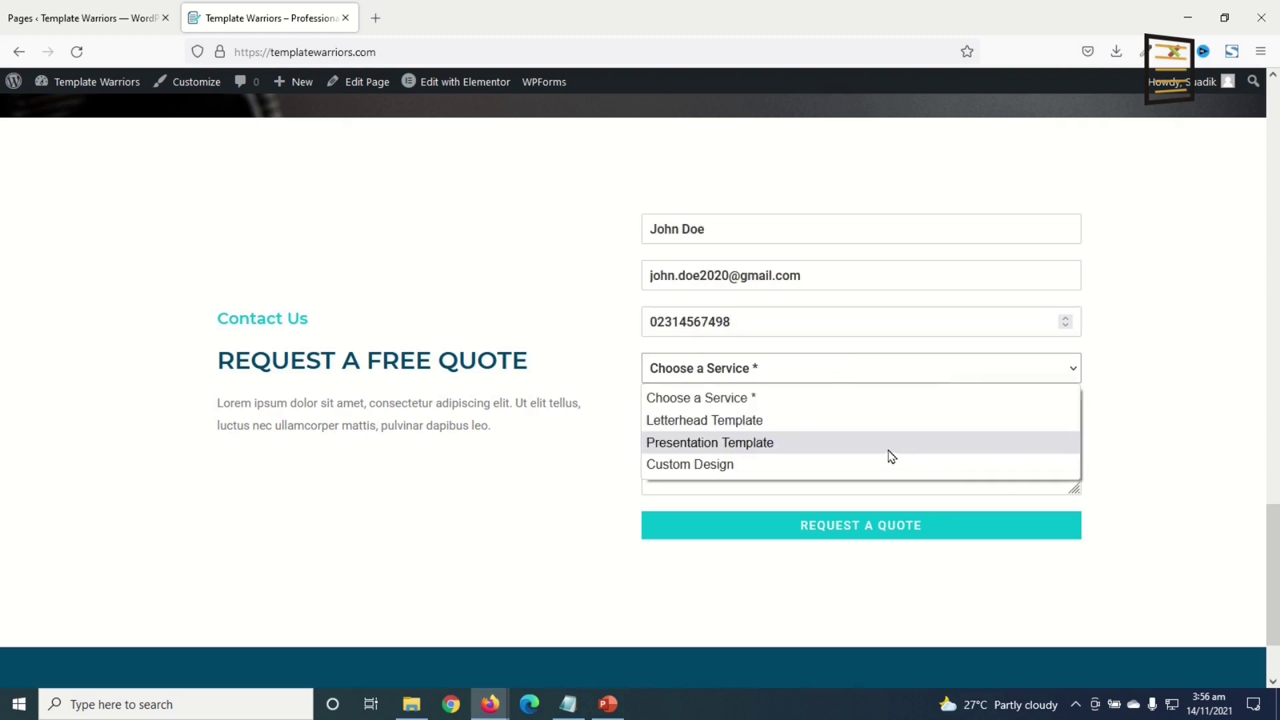
left_click(776, 425)
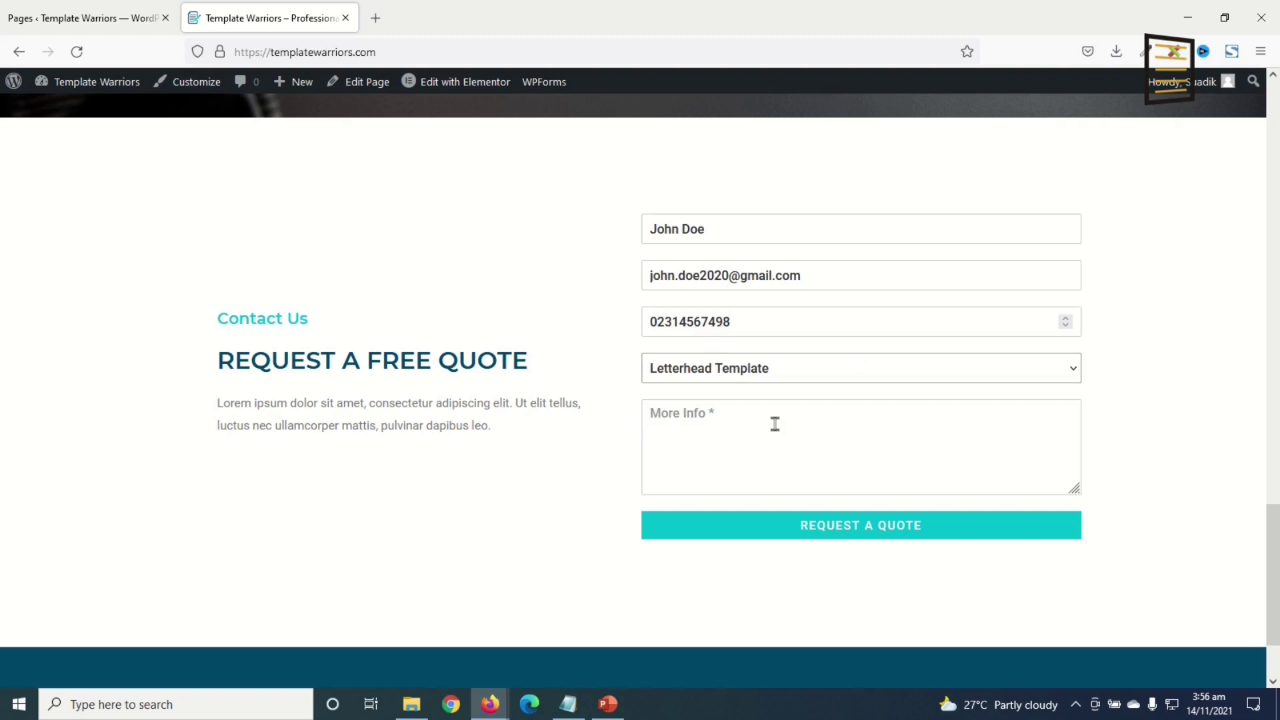
left_click(783, 447)
type("Lorem ipsum dolor sit amet, consectetur adipiscing elit. Ut elit tellus, luctus nec ullamcorper mattis, pulvinar dapibus leo.")
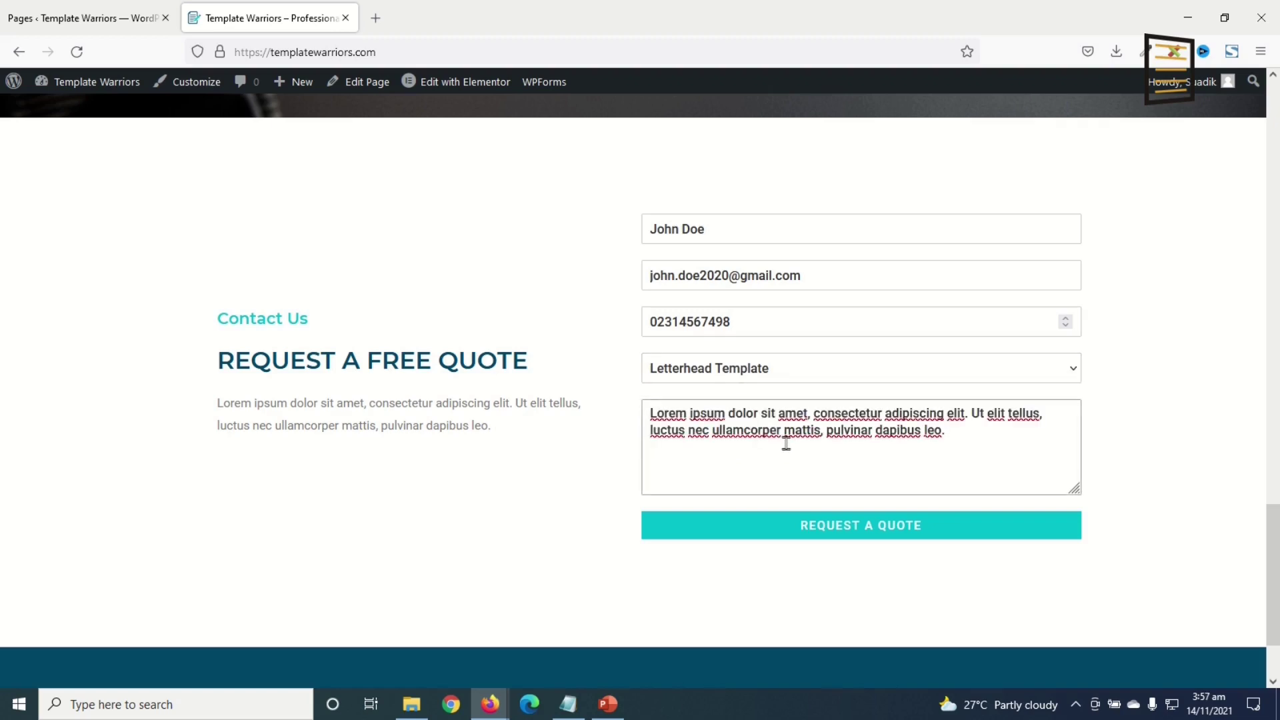
left_click(866, 534)
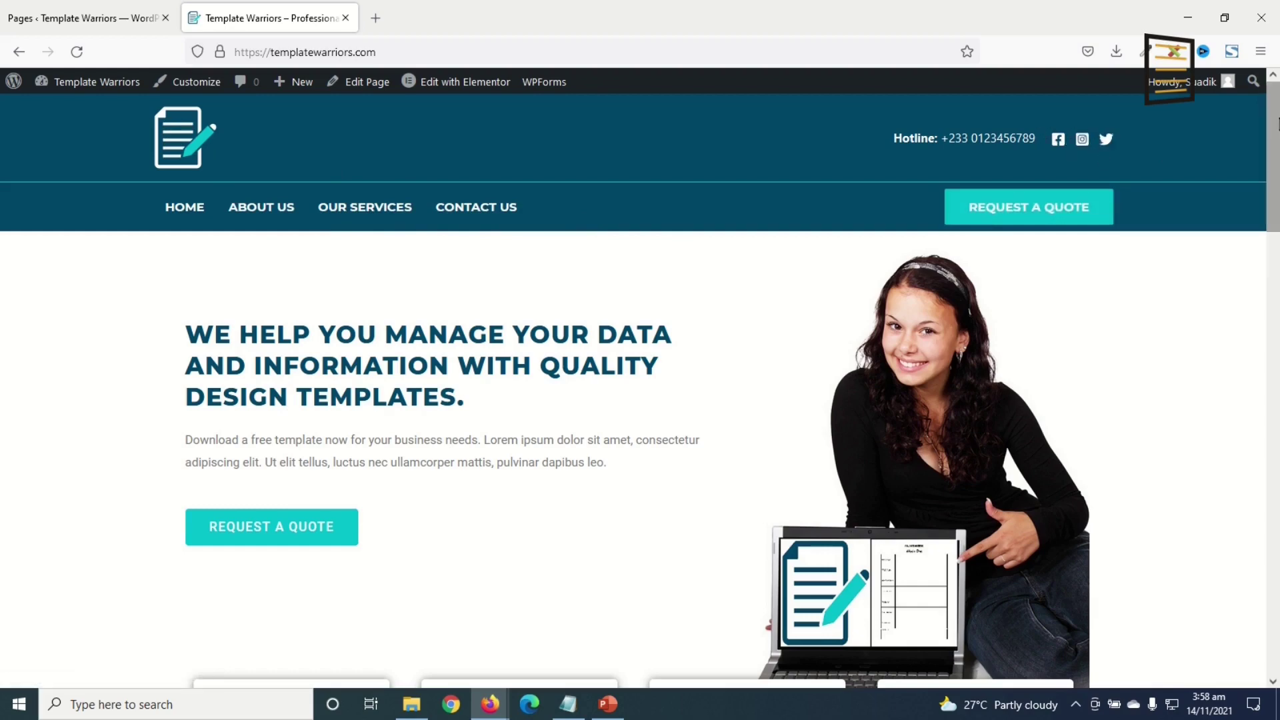
- Scroll through the home page, then select and deselect part of the hero headline
scroll(1100, 154, "down", 3)
left_click_drag(1275, 152, 1275, 458)
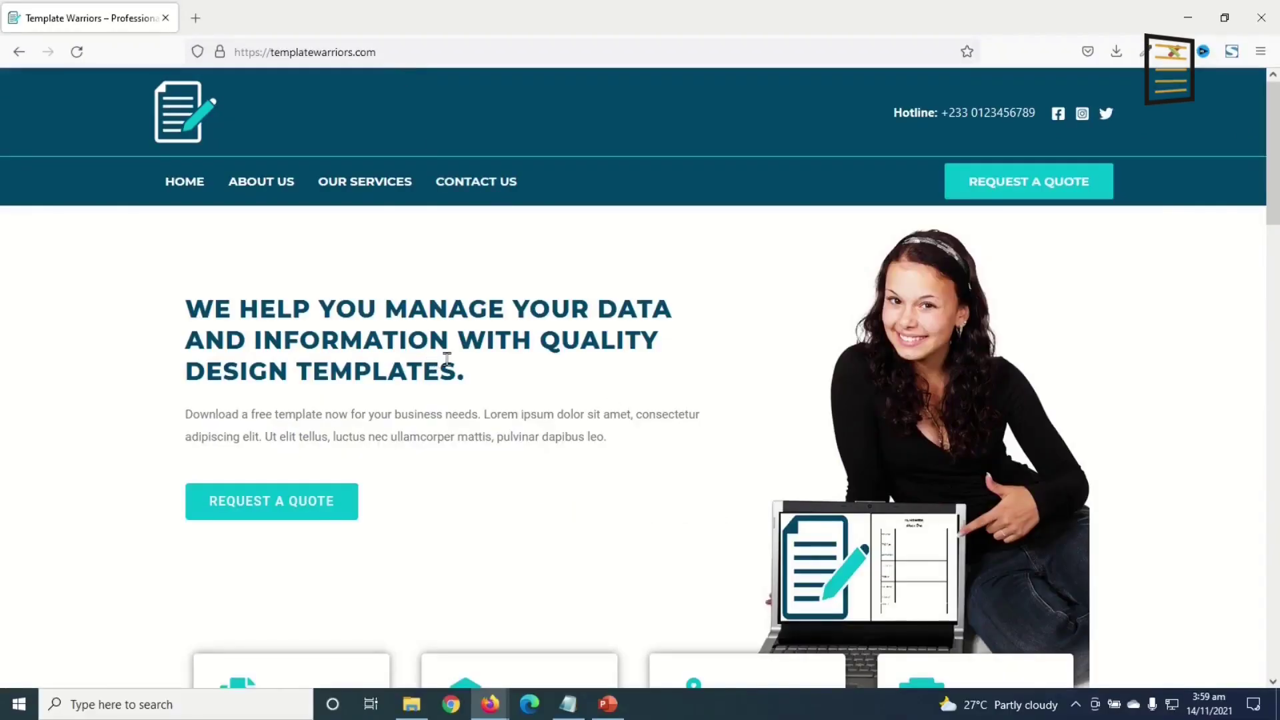
left_click_drag(337, 334, 482, 329)
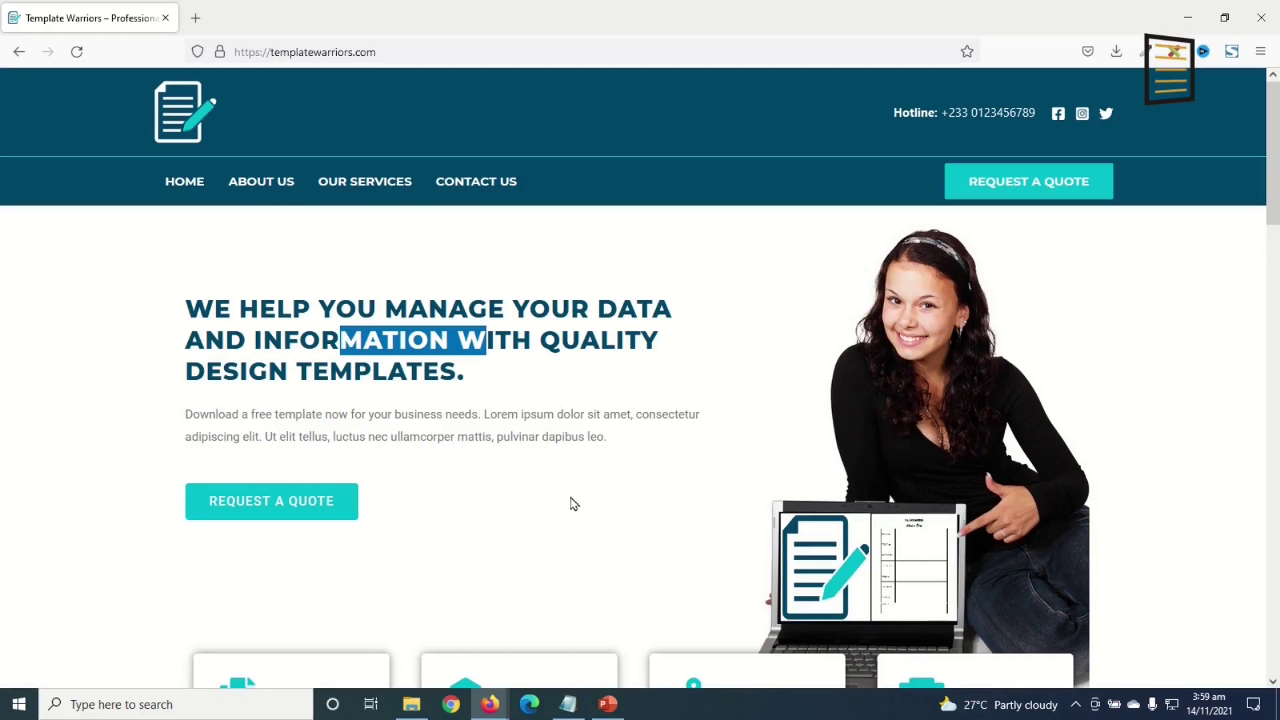
left_click(589, 486)
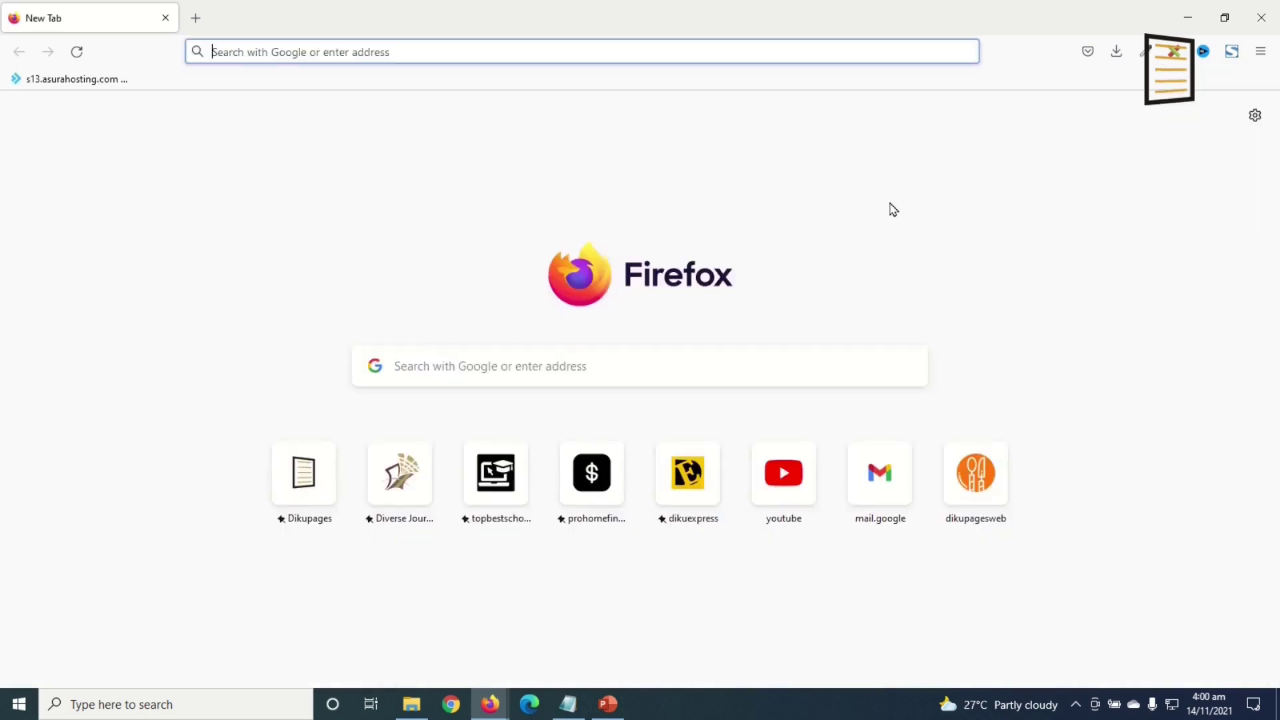
- Go to dikupages.com/asura in the address bar
type("dikupages.com/asura")
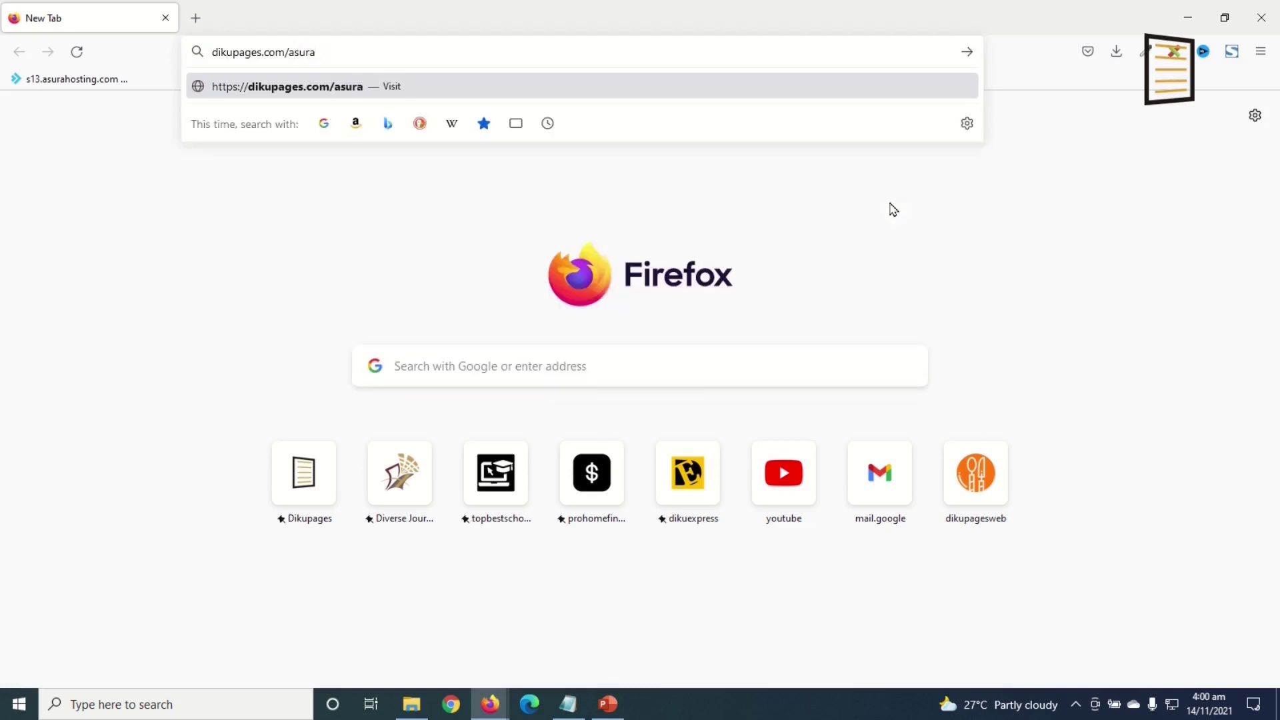
key("Return")
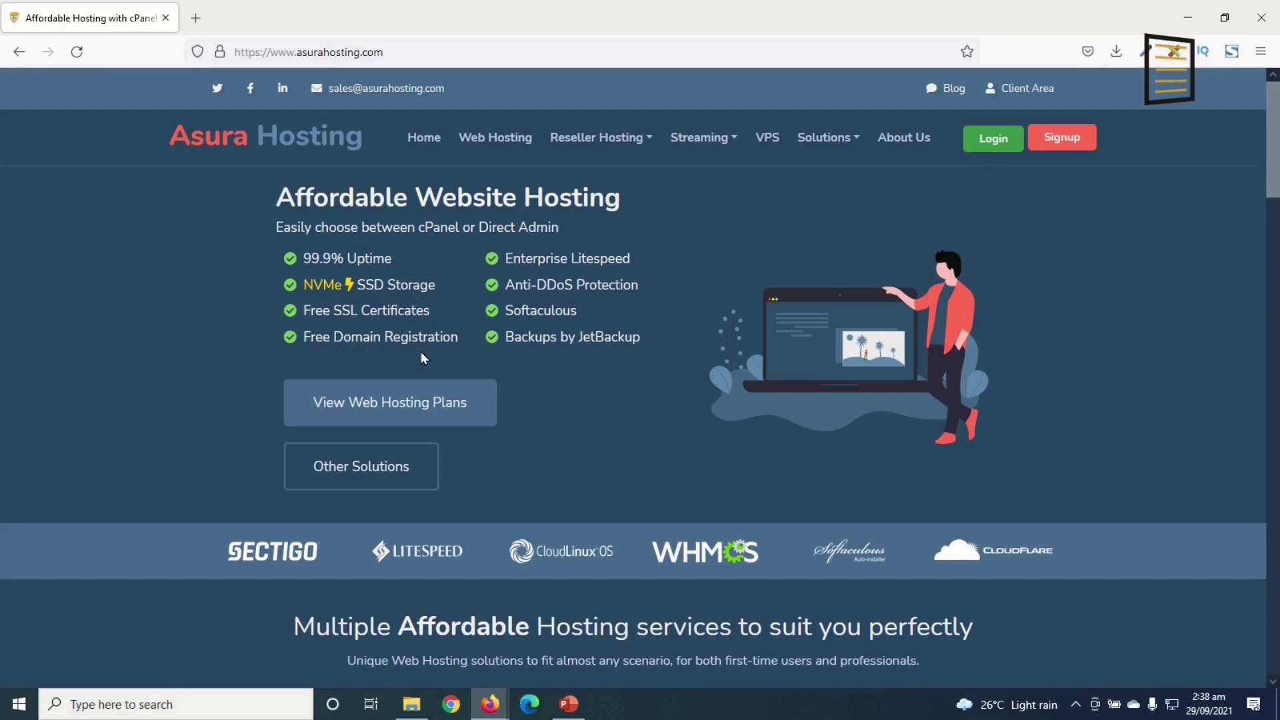
- Open the Website Hosting plans and scroll through the plan list
scroll(567, 360, "down", 3)
scroll(577, 357, "down", 2)
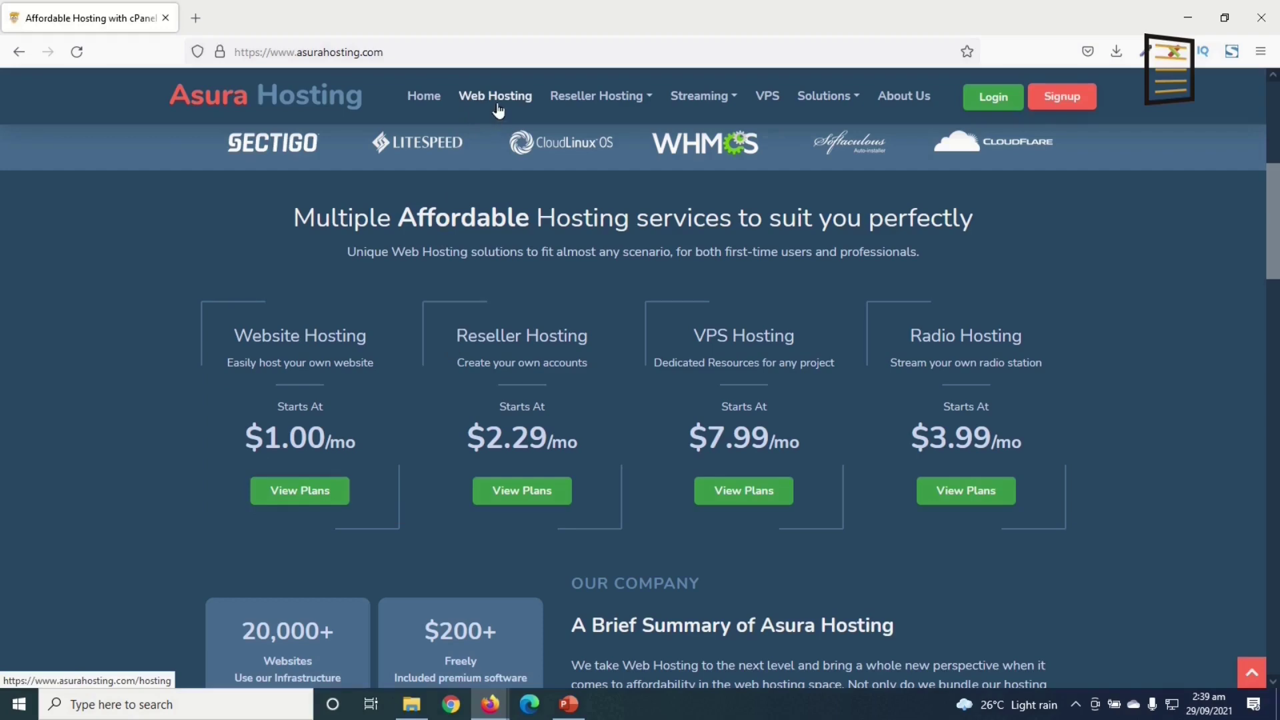
left_click(281, 505)
scroll(298, 419, "down", 2)
scroll(300, 419, "down", 4)
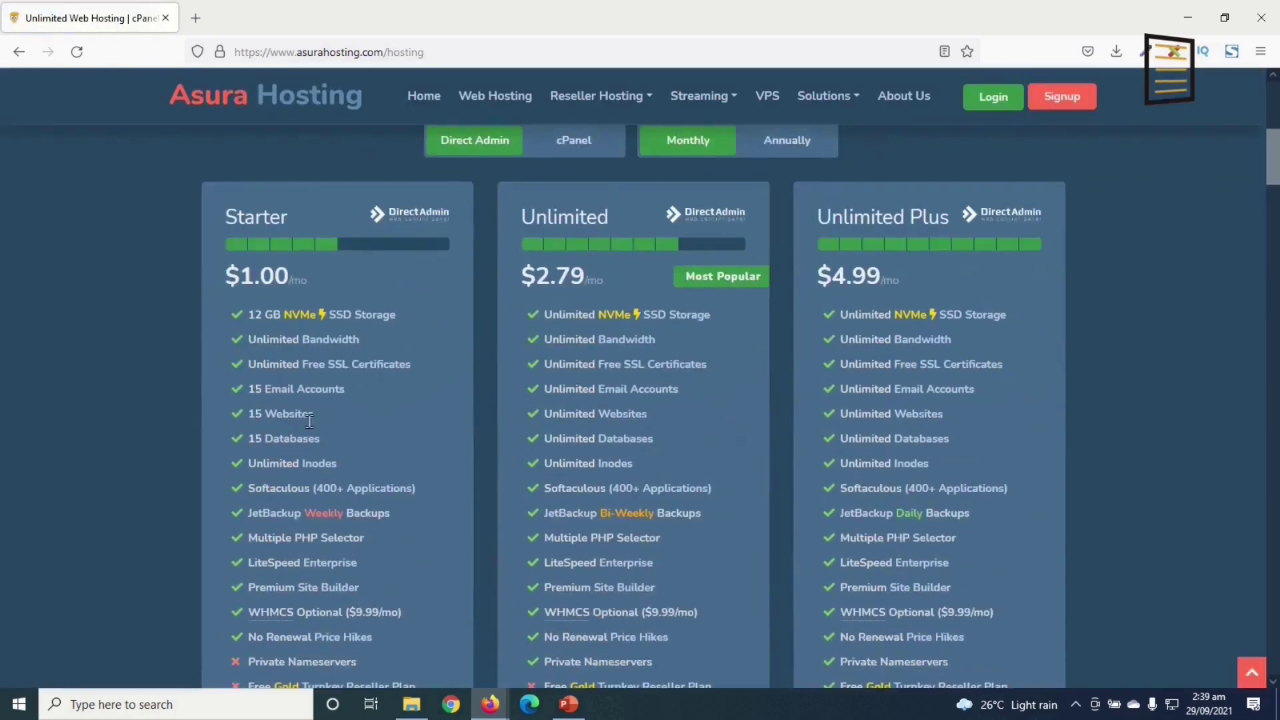
scroll(439, 611, "down", 1)
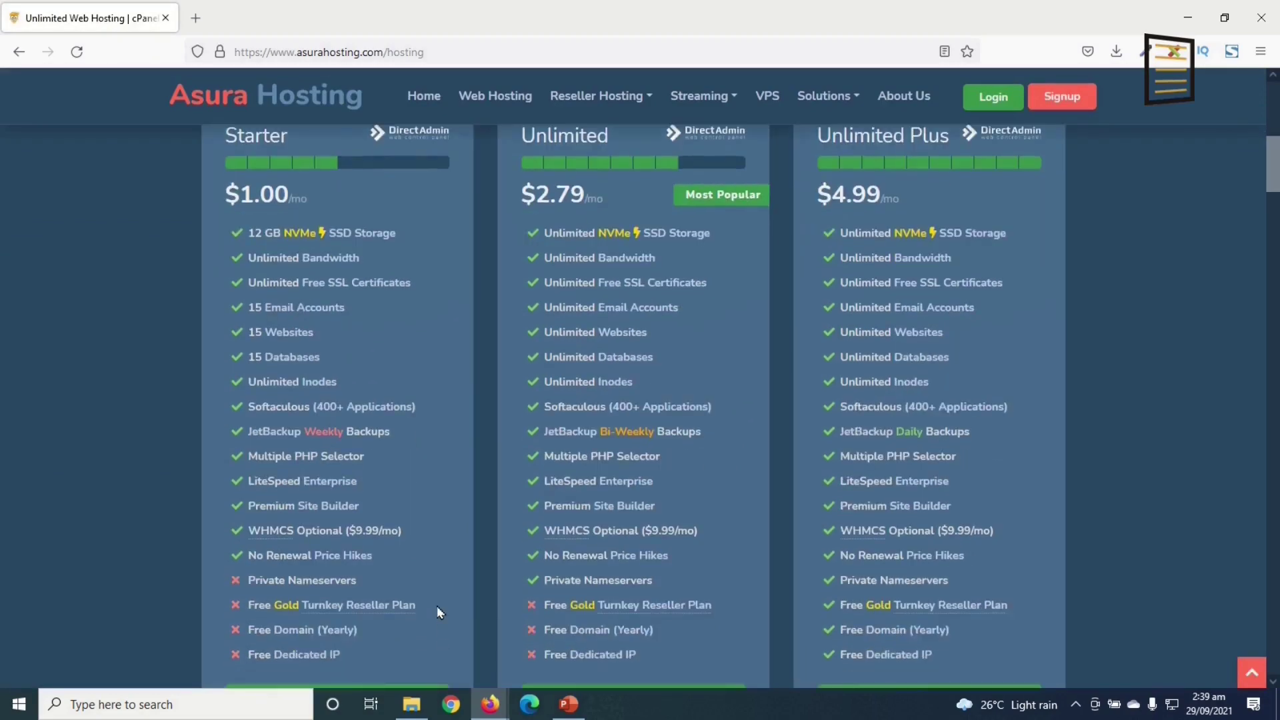
scroll(373, 453, "up", 1)
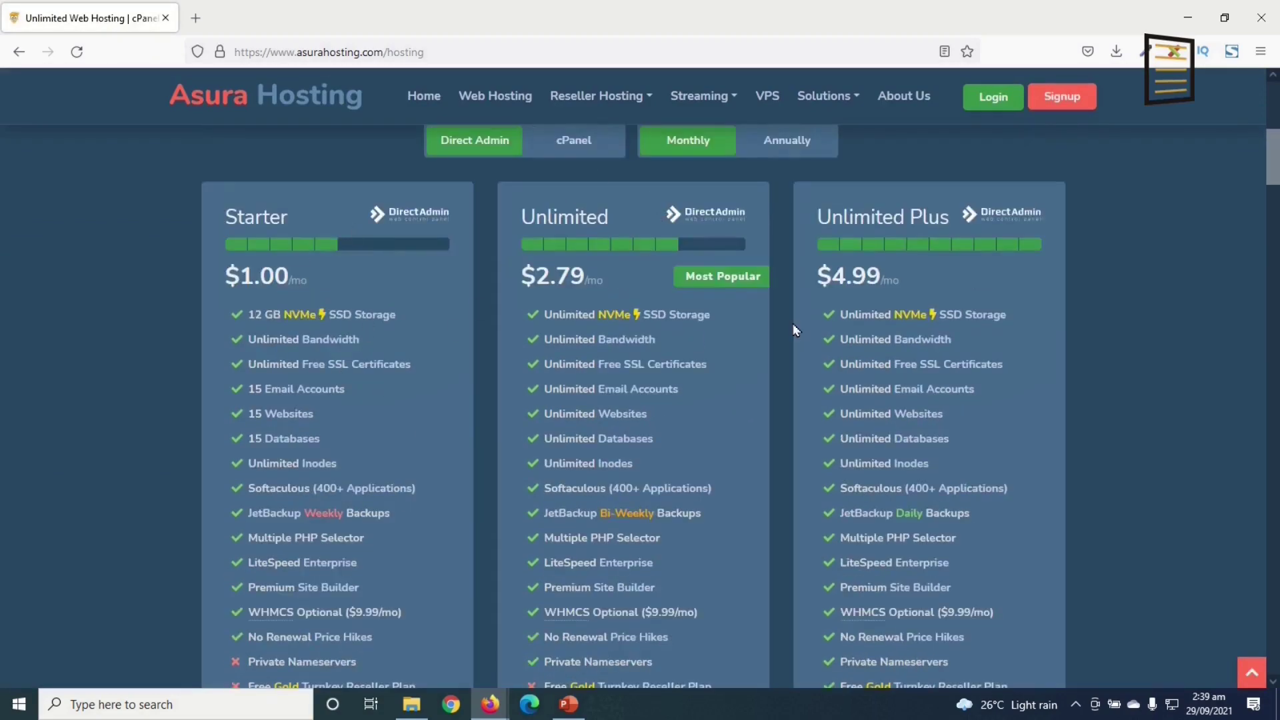
scroll(474, 526, "up", 1)
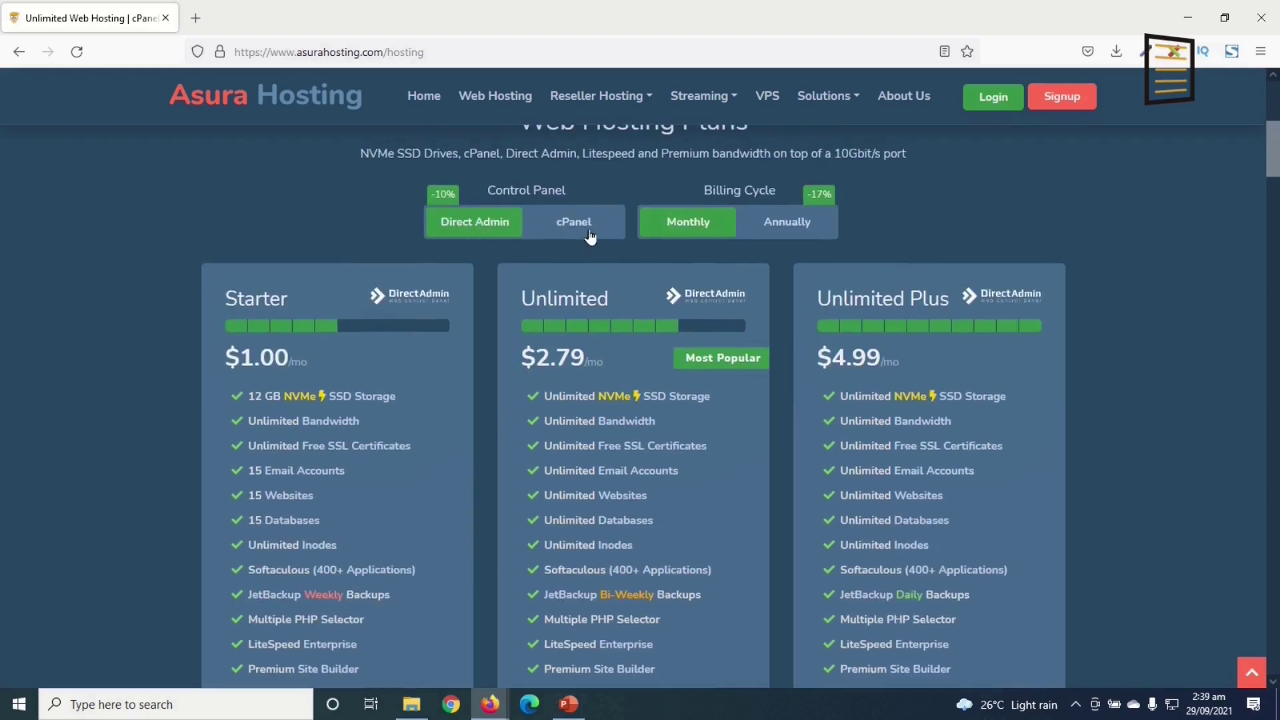
- Compare cPanel and Direct Admin pricing, ending on Direct Admin ($1.00, $2.79, $4.99)
left_click(588, 237)
left_click(477, 230)
left_click(580, 226)
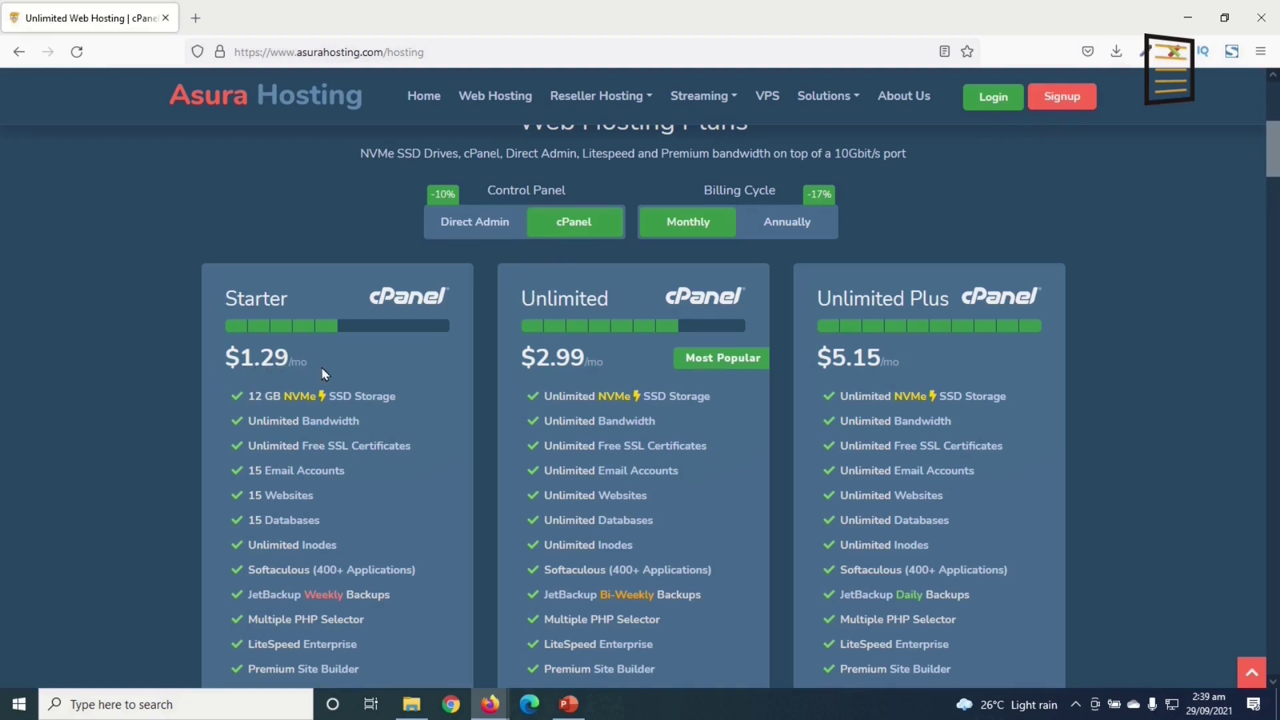
left_click(446, 233)
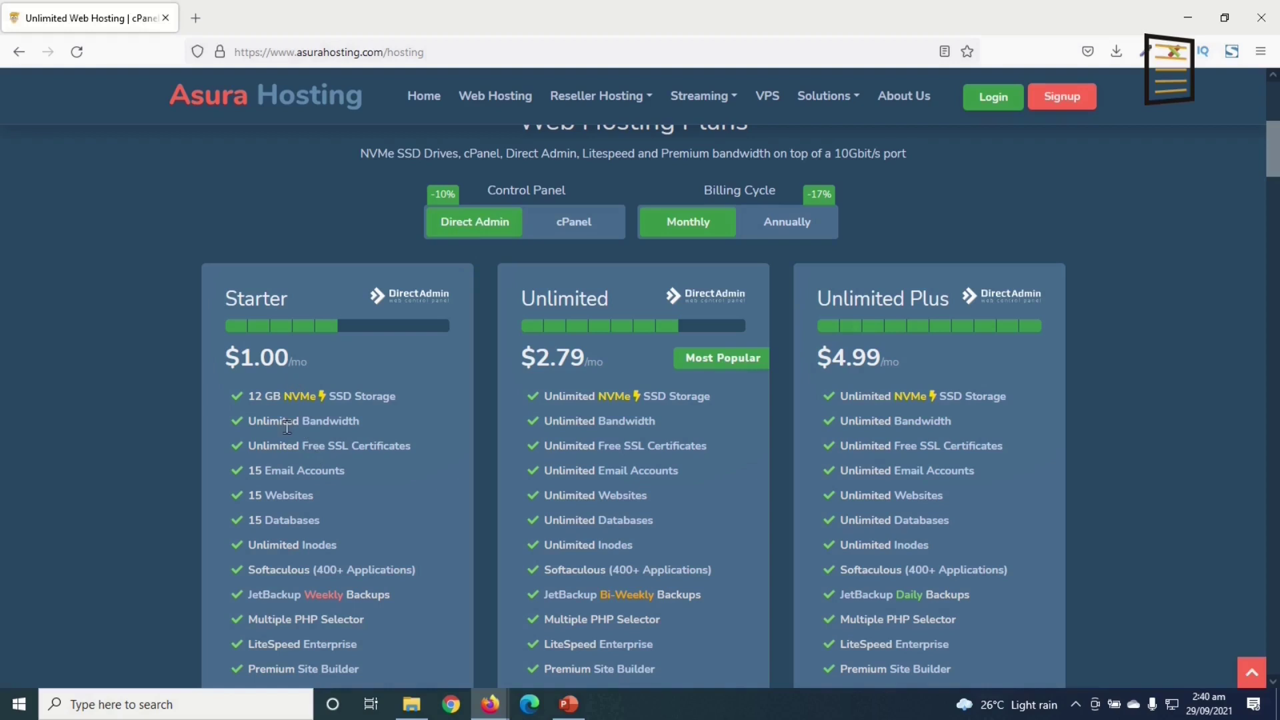
- Review the plan features and order the Starter plan
scroll(287, 440, "down", 3)
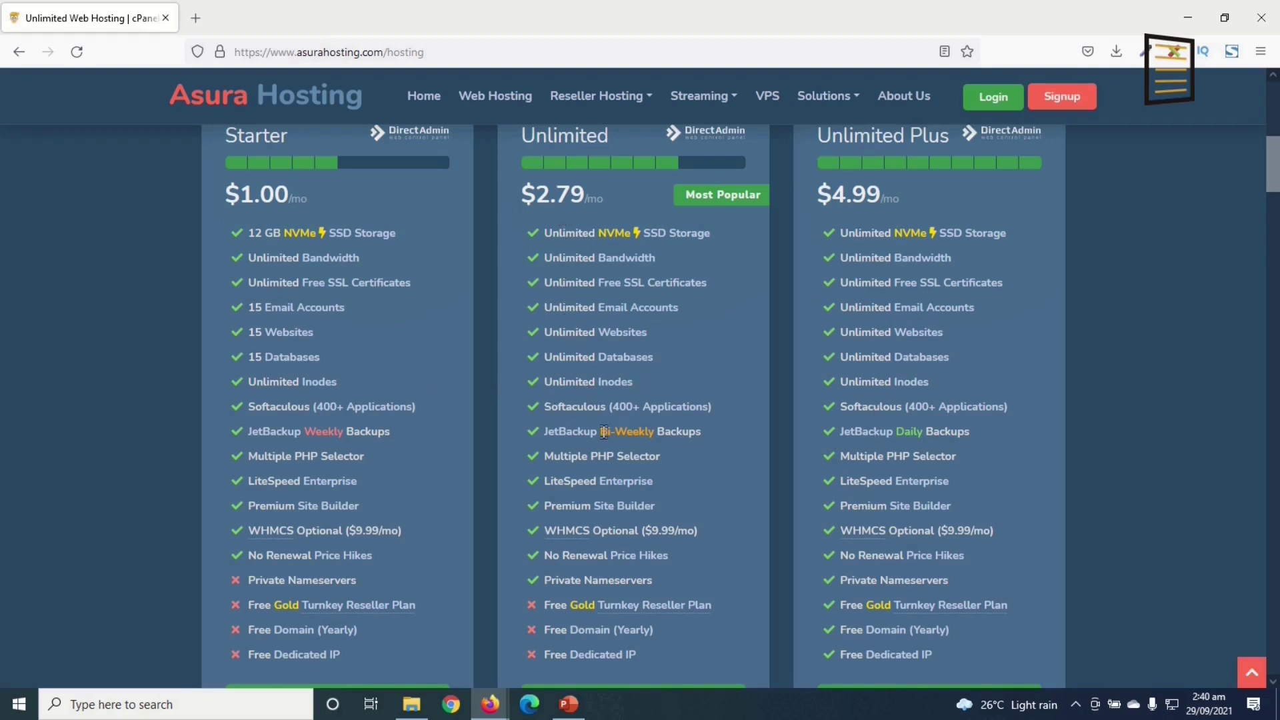
scroll(299, 646, "down", 2)
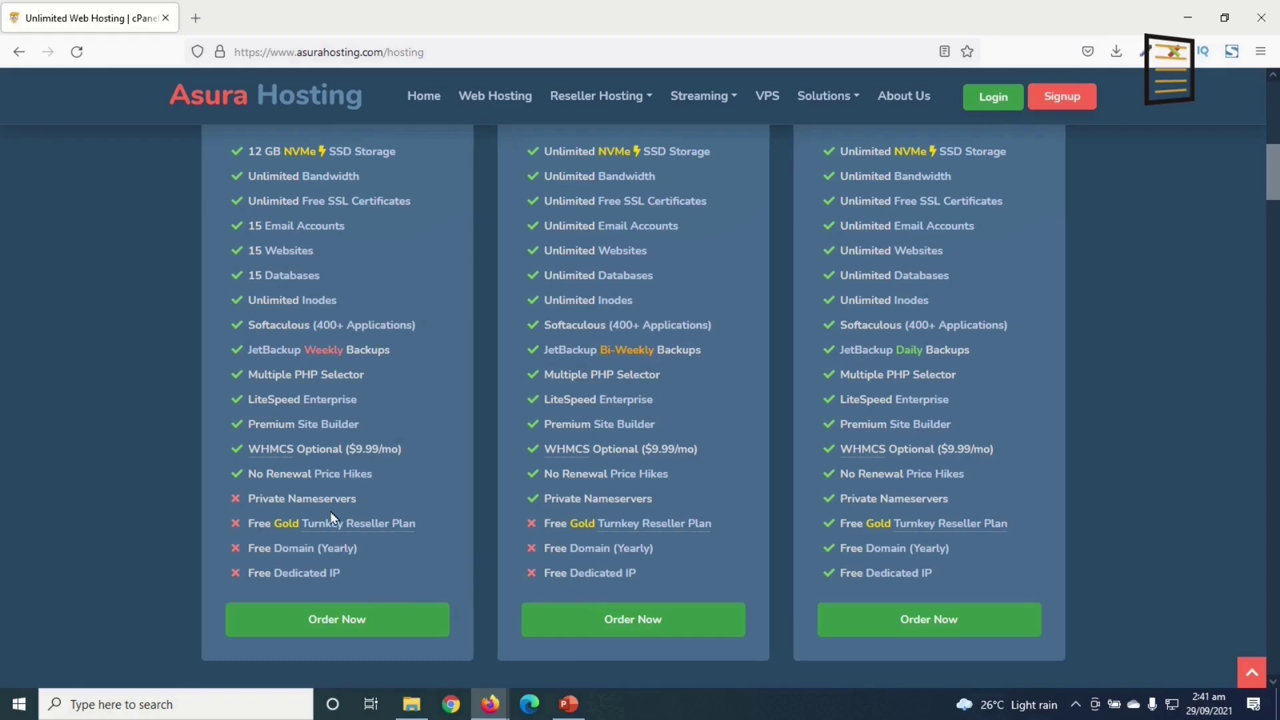
scroll(860, 328, "up", 3)
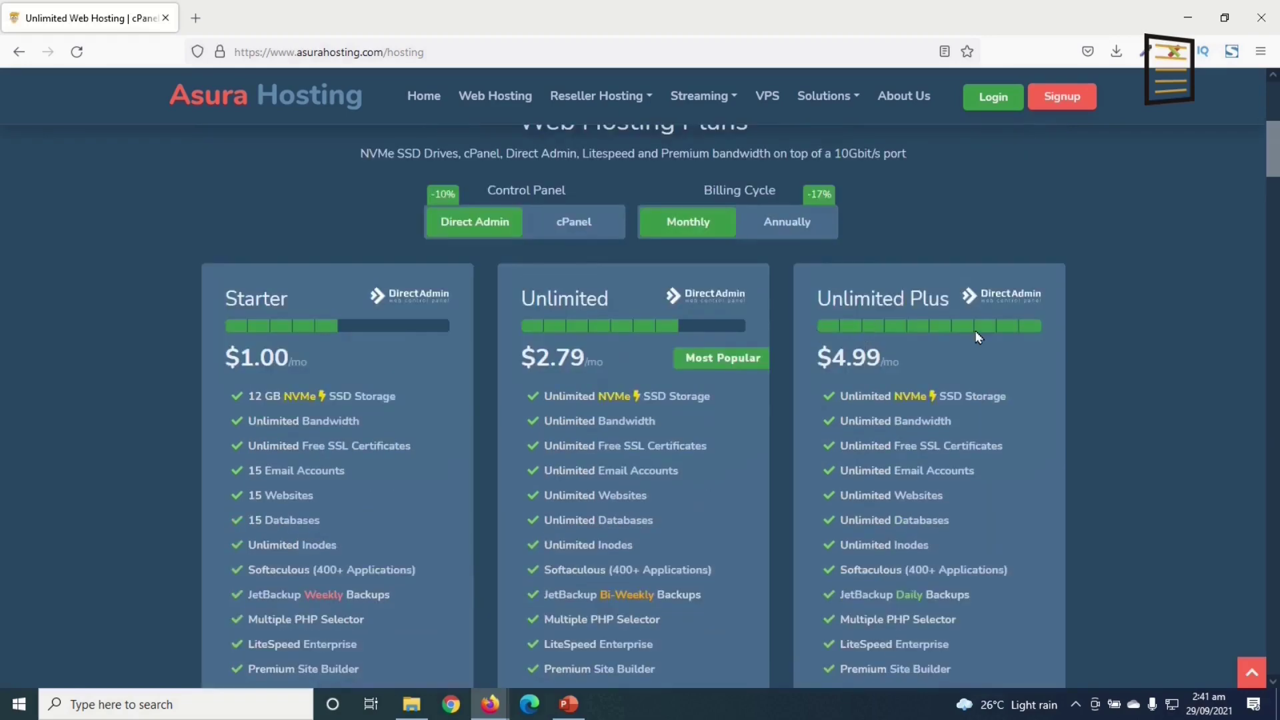
scroll(933, 343, "down", 3)
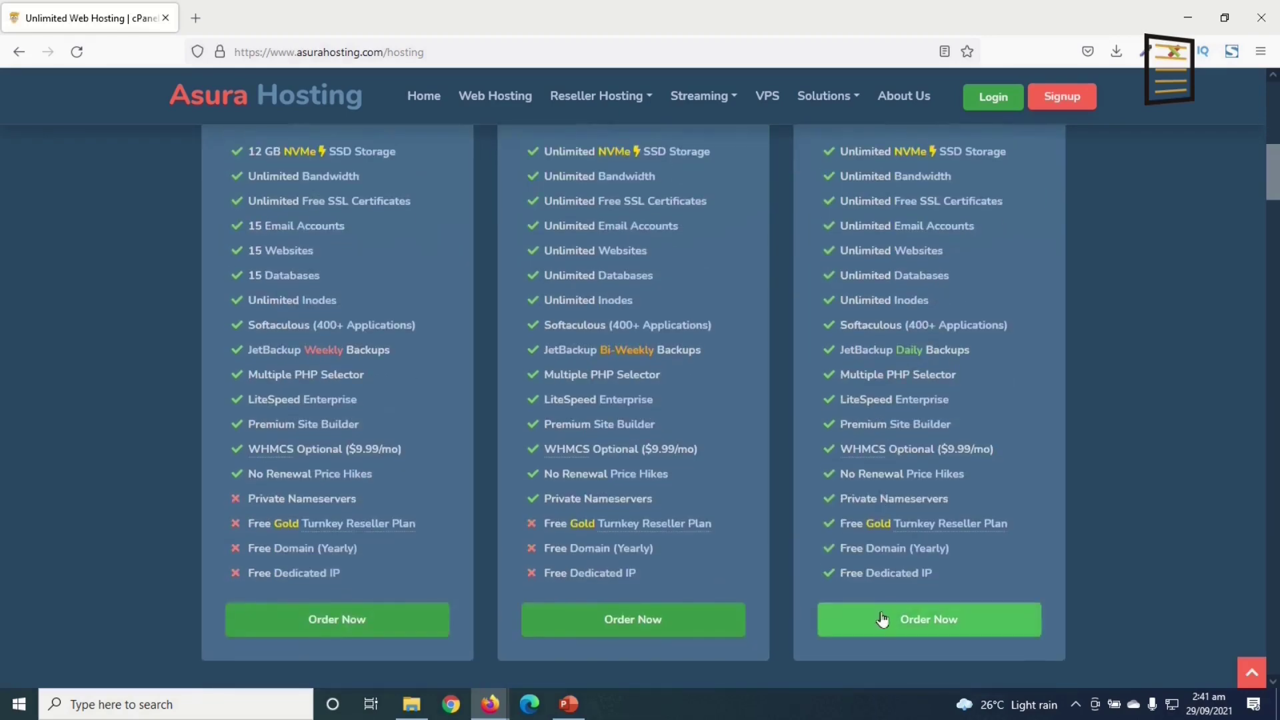
scroll(884, 497, "up", 2)
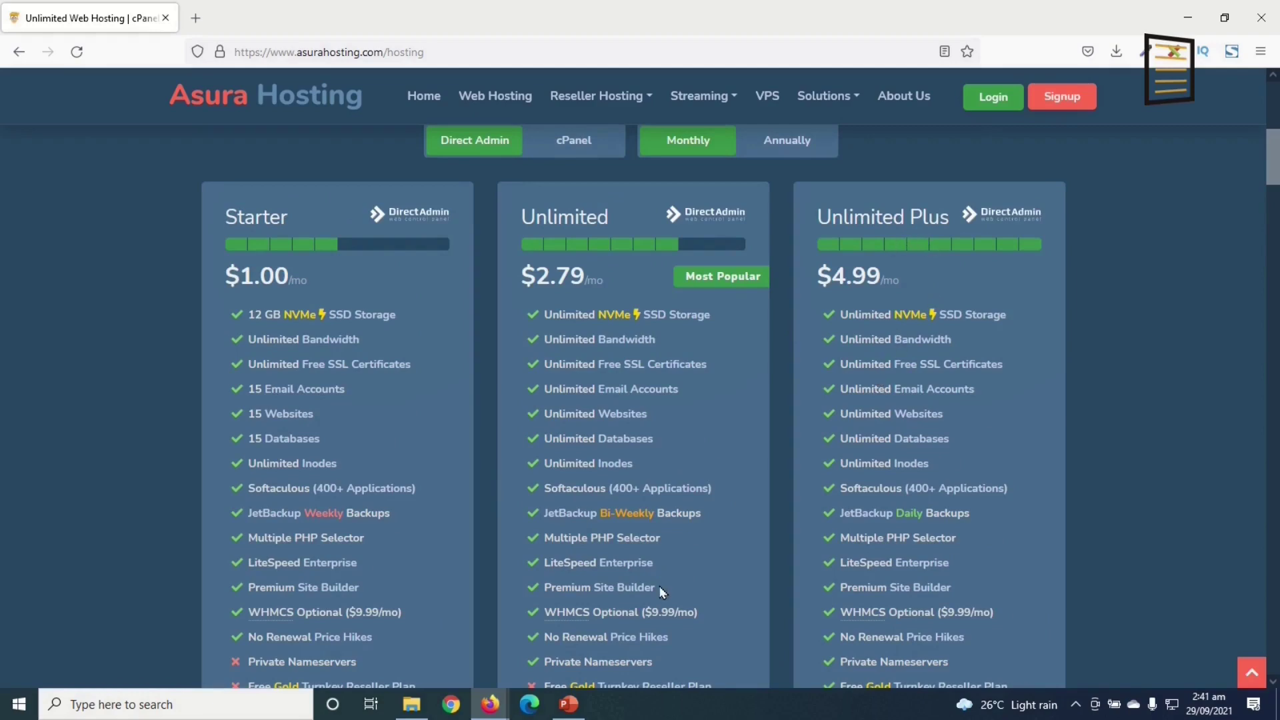
scroll(534, 507, "down", 3)
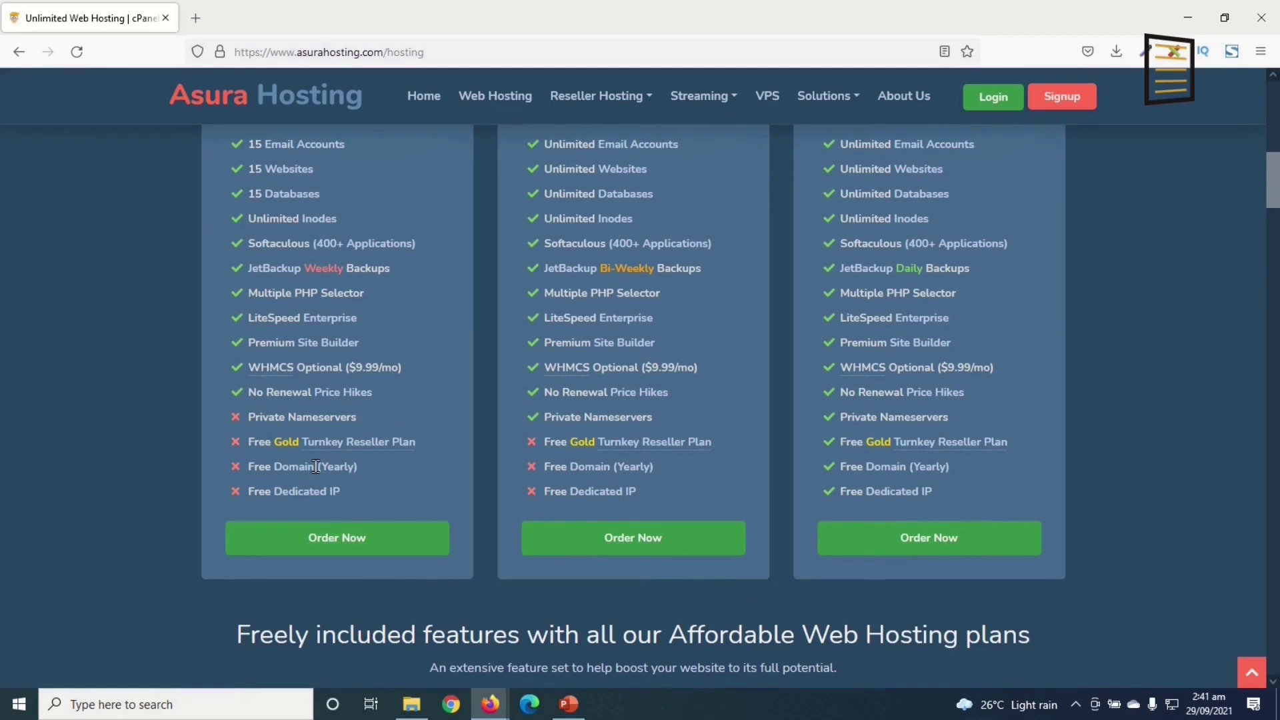
scroll(605, 568, "down", 8)
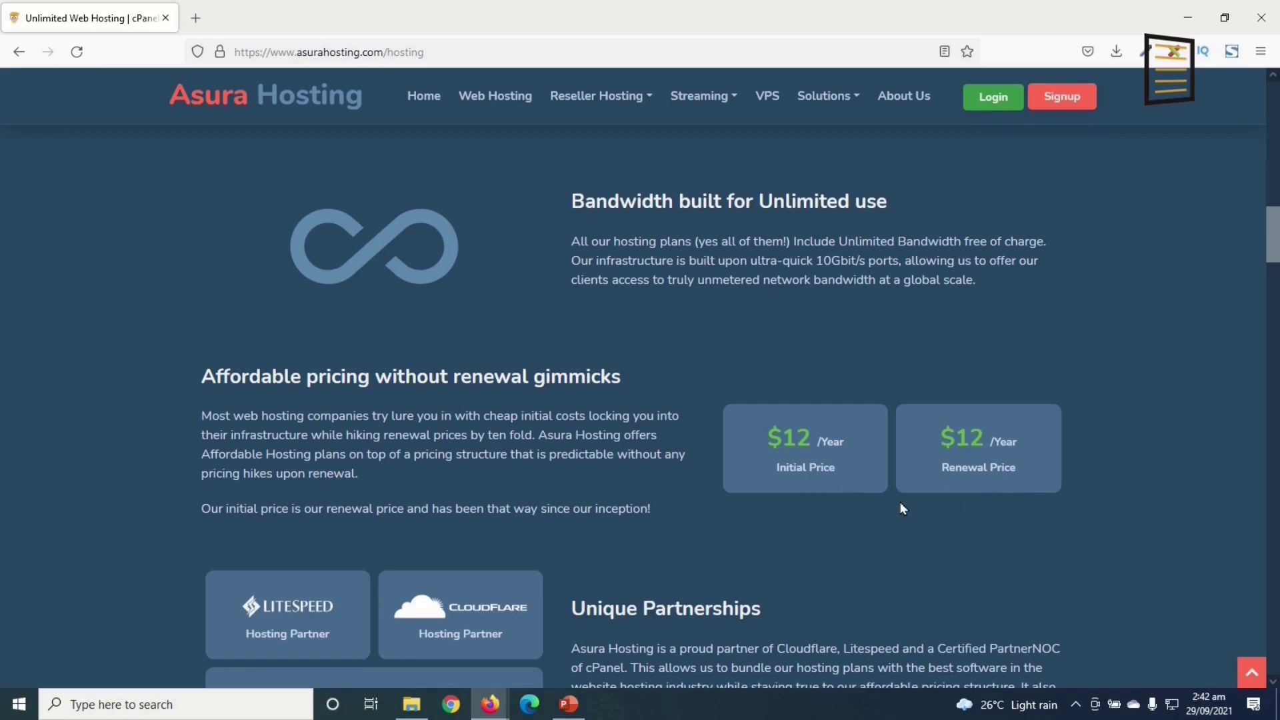
scroll(675, 547, "up", 6)
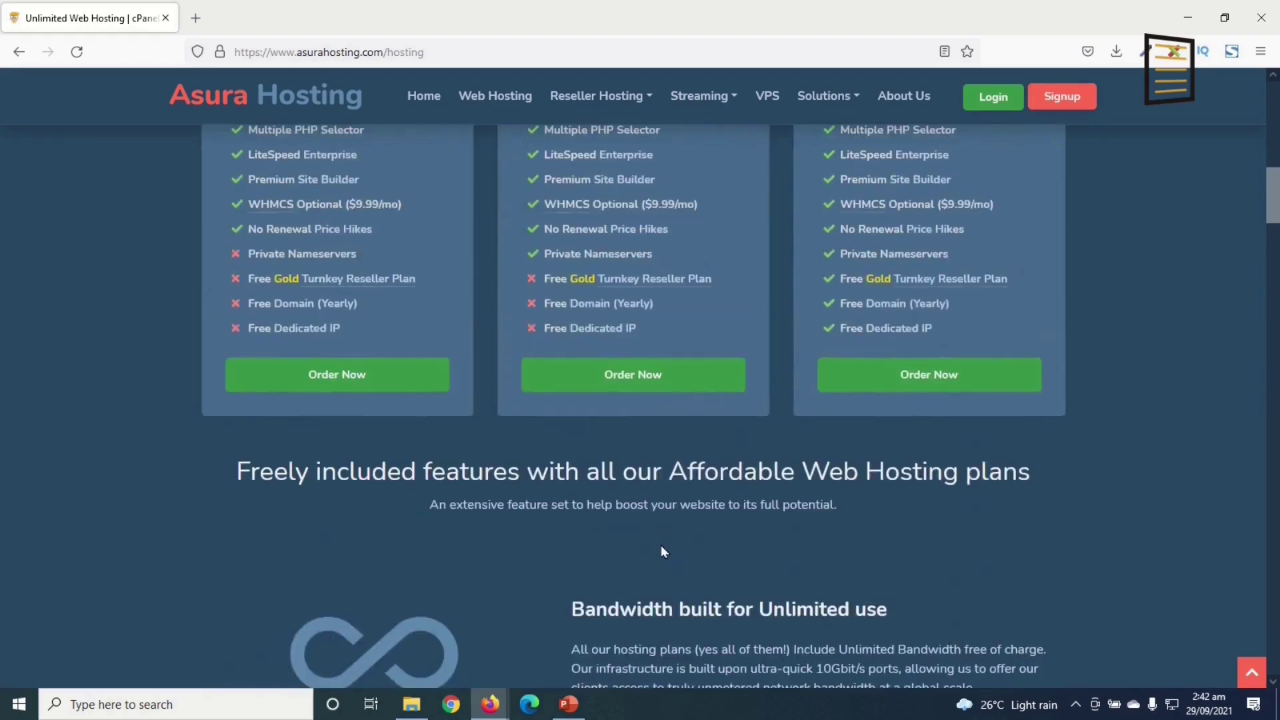
left_click(347, 384)
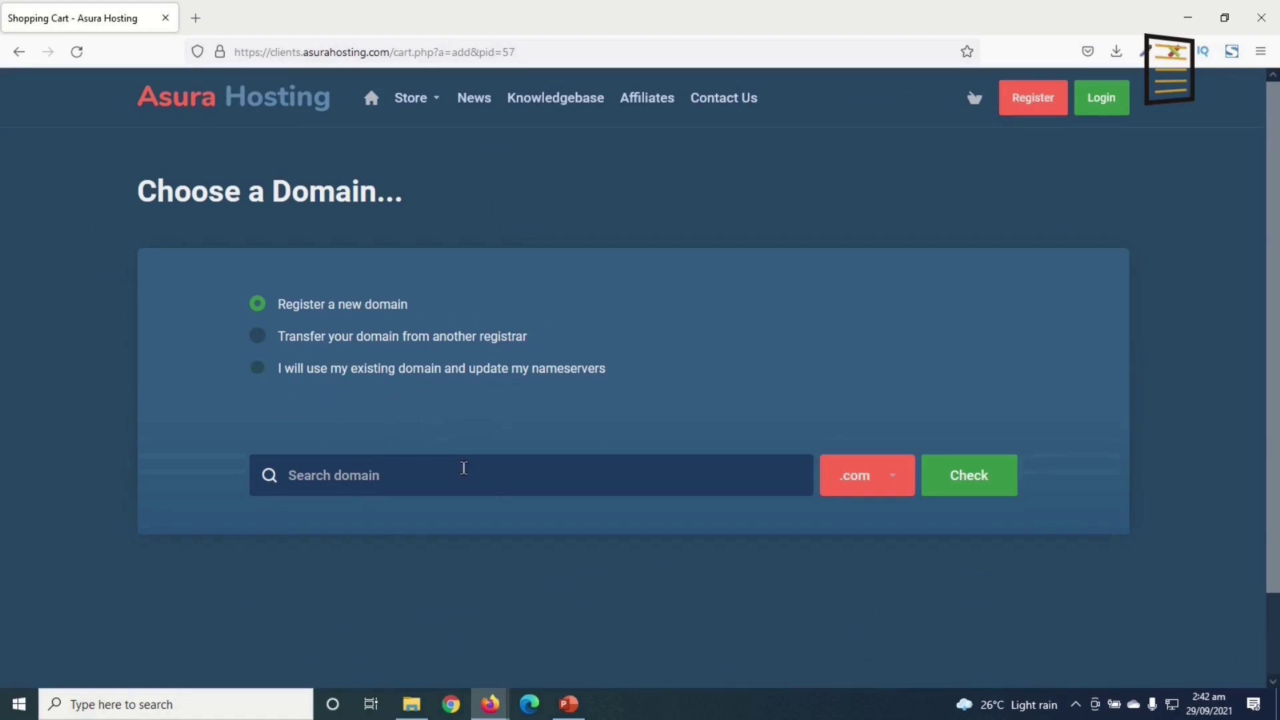
- Choose Register a new domain and enter the domain name dikupagesvveb
left_click(259, 371)
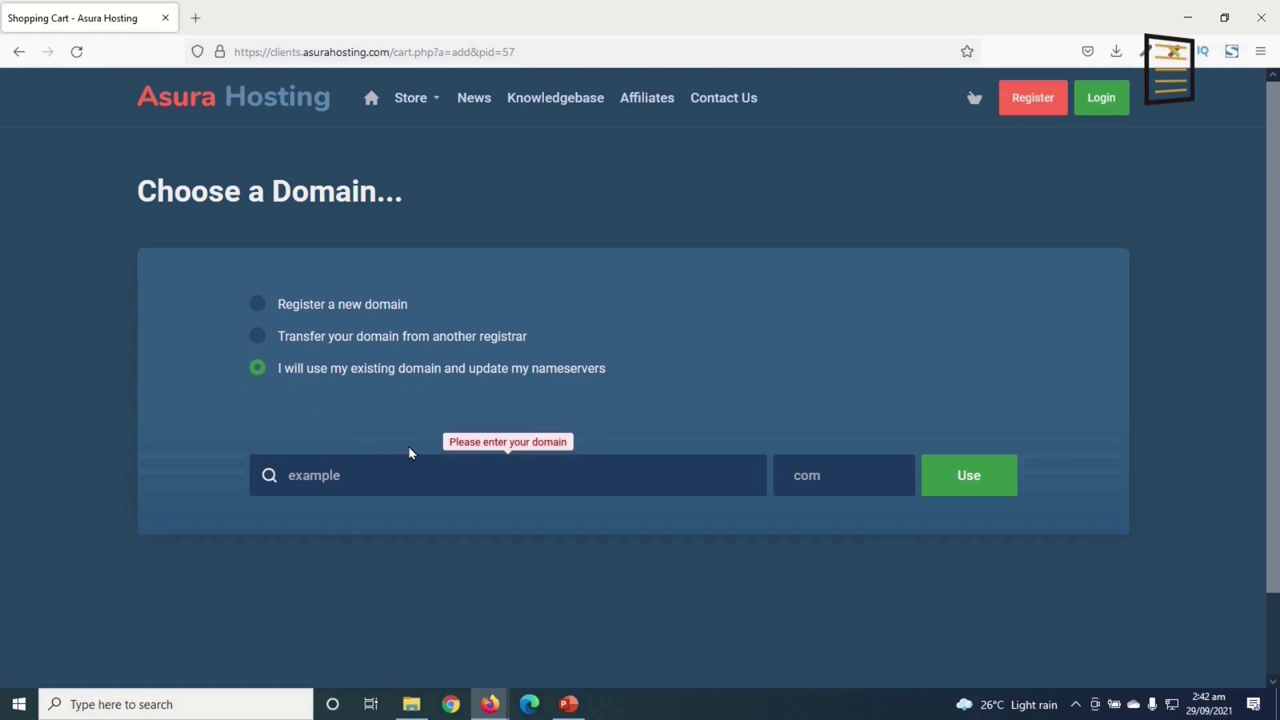
left_click(284, 308)
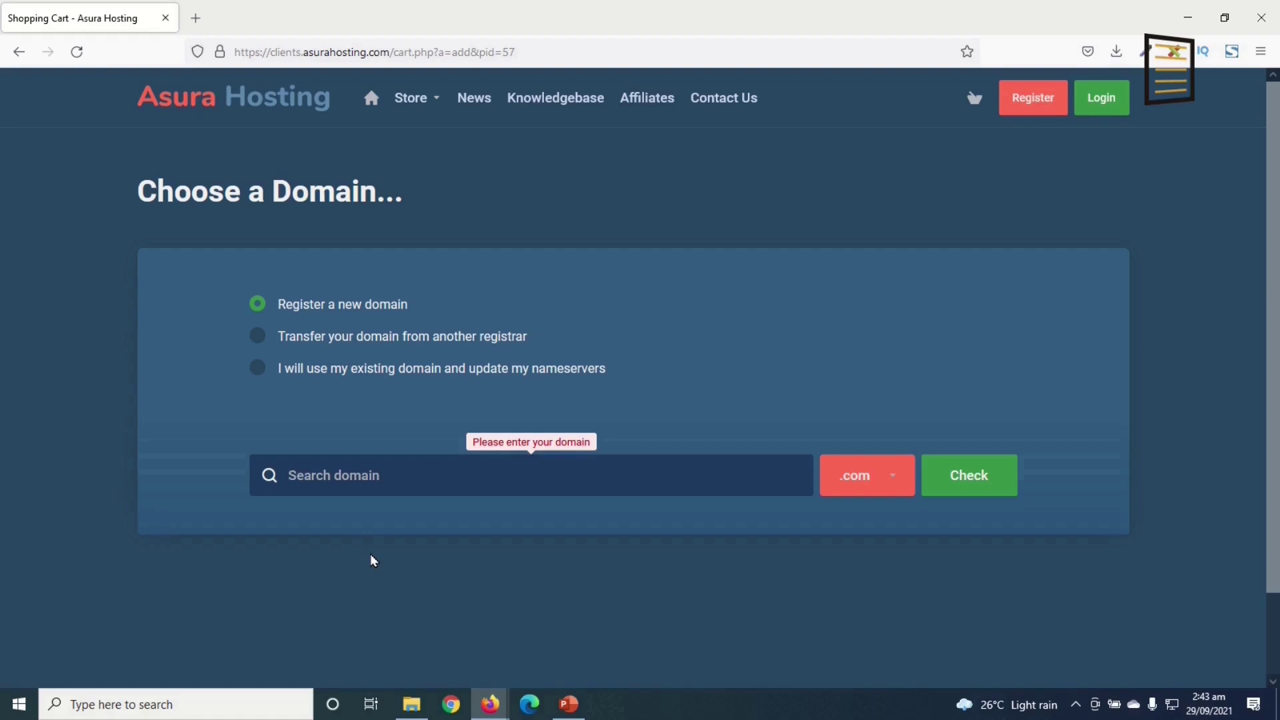
type("dik")
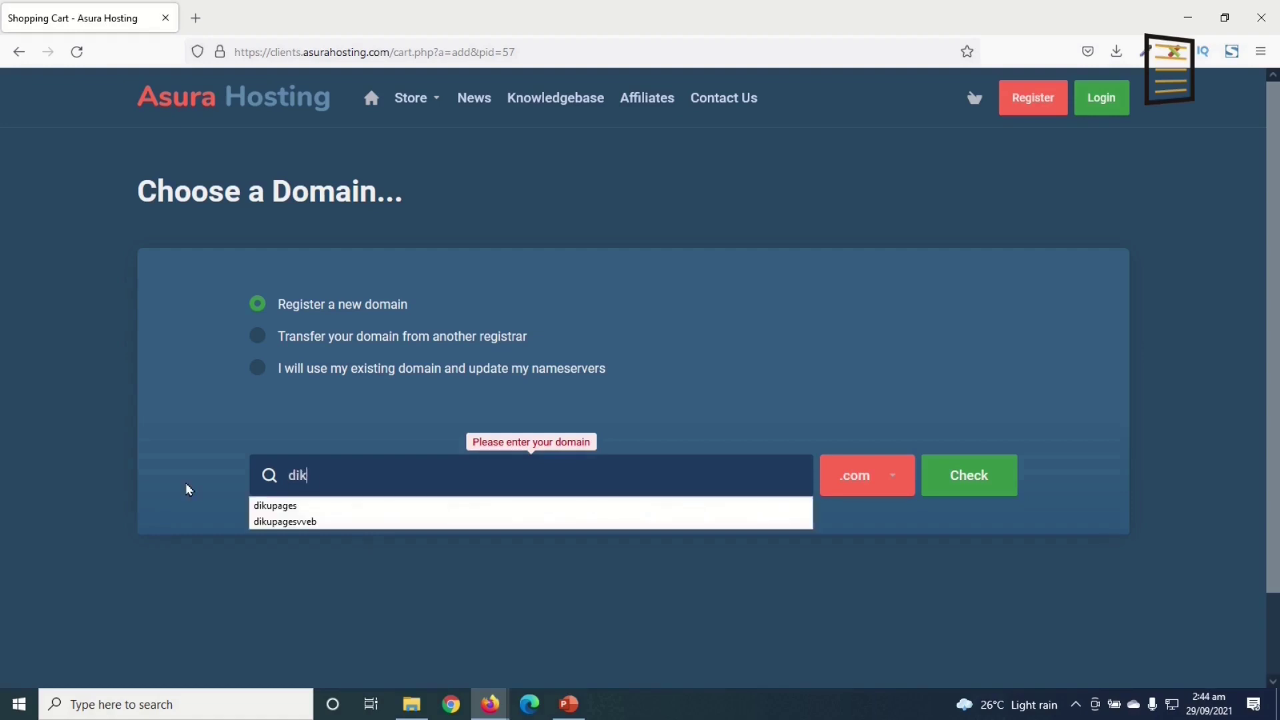
type("upagesvvwe")
key("BackSpace")
key("BackSpace")
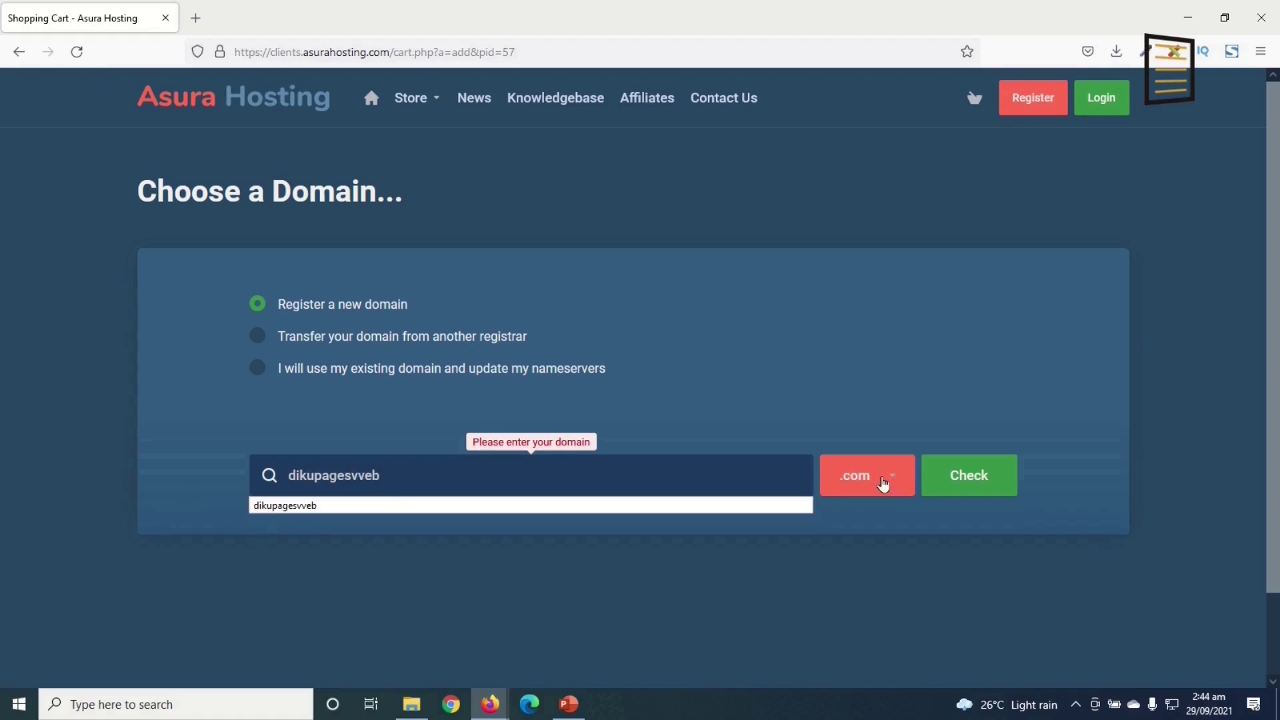
- Keep .com, check availability at $9.99 USD, and continue with dikupagesvveb.com
left_click(882, 483)
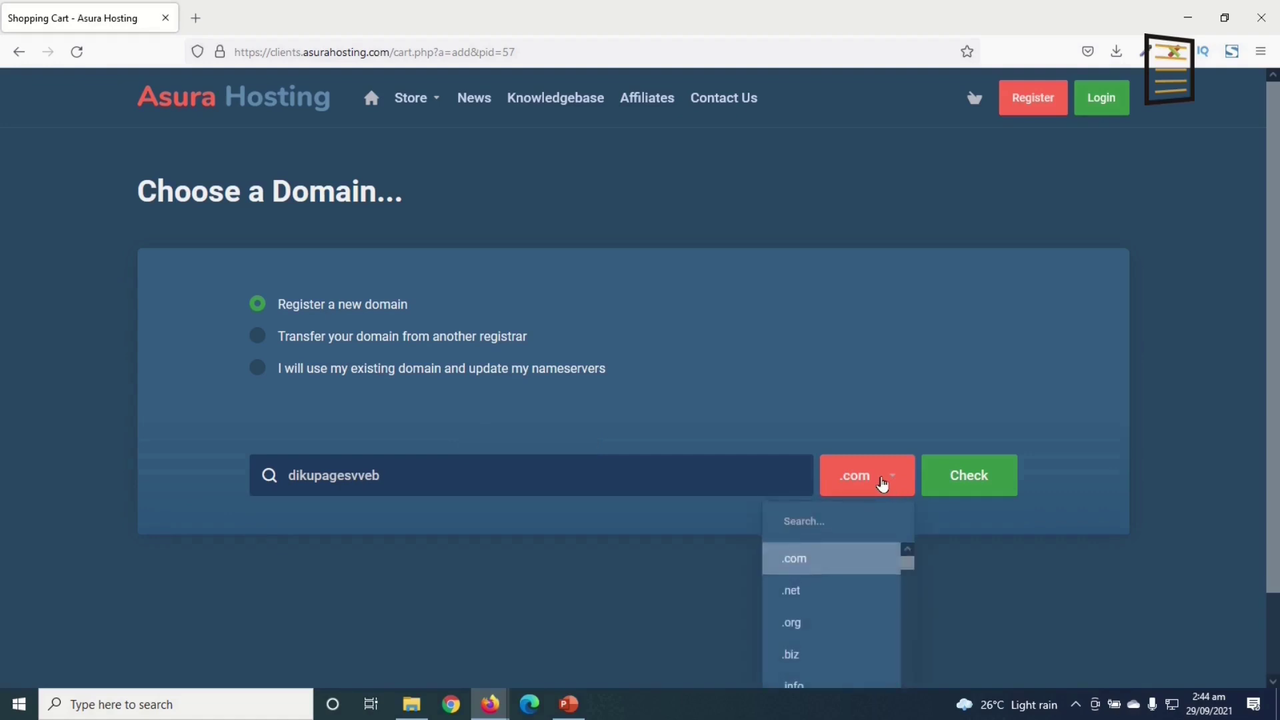
scroll(866, 493, "down", 5)
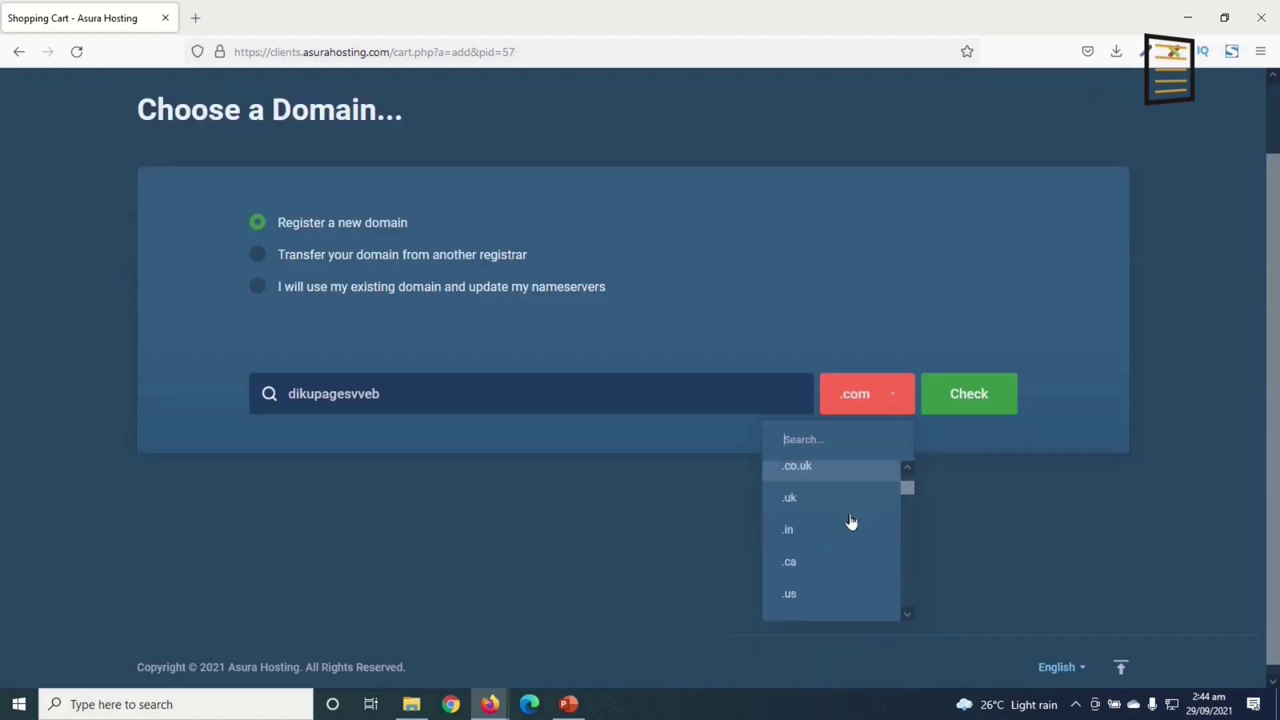
scroll(839, 585, "up", 5)
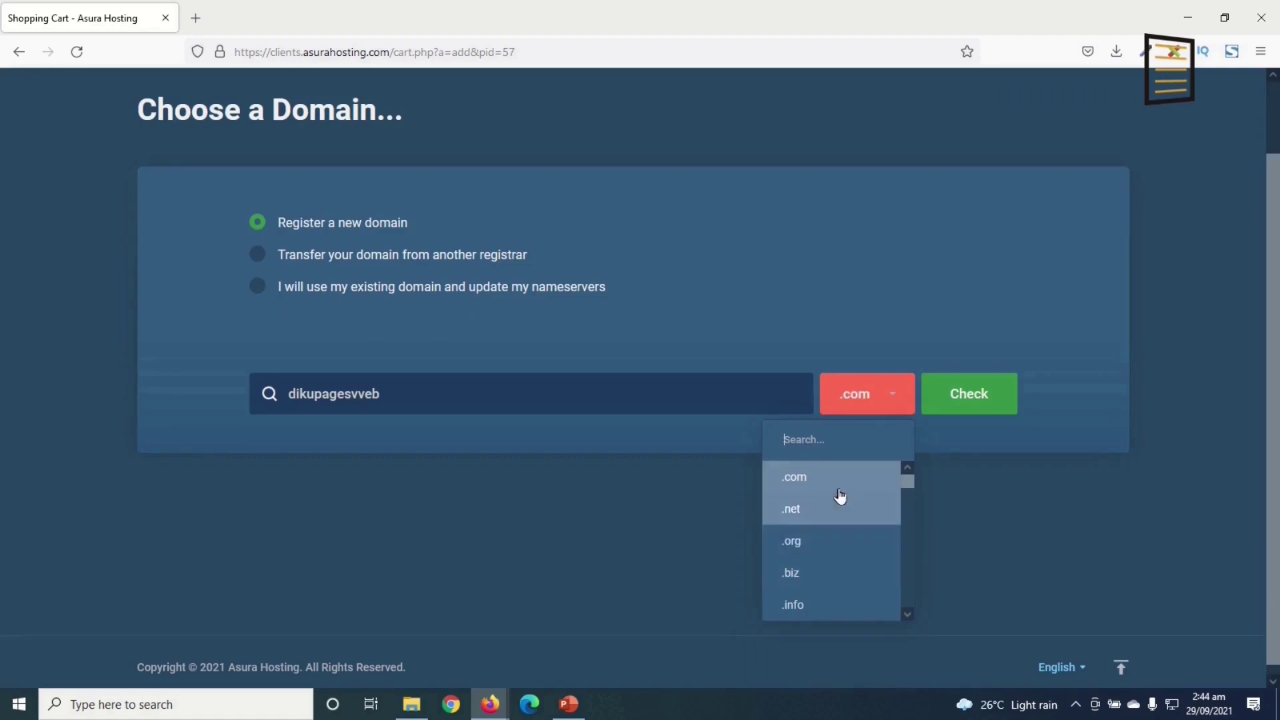
left_click(813, 479)
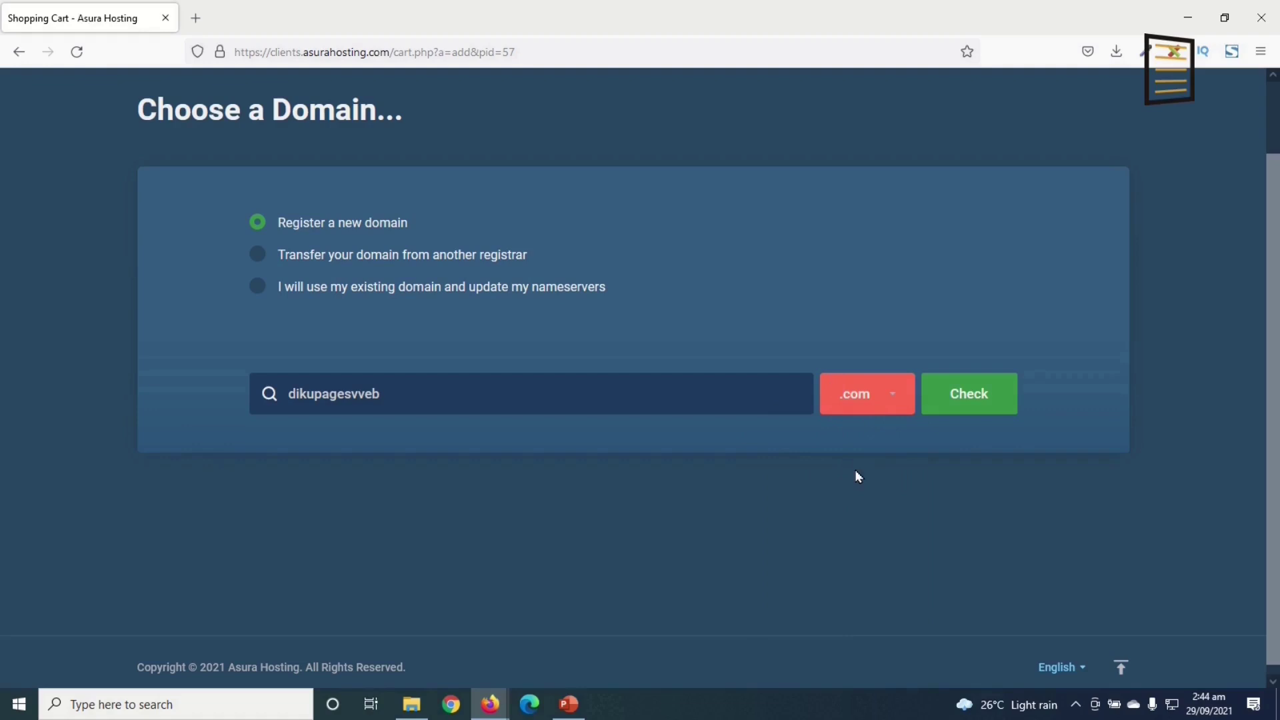
left_click(852, 401)
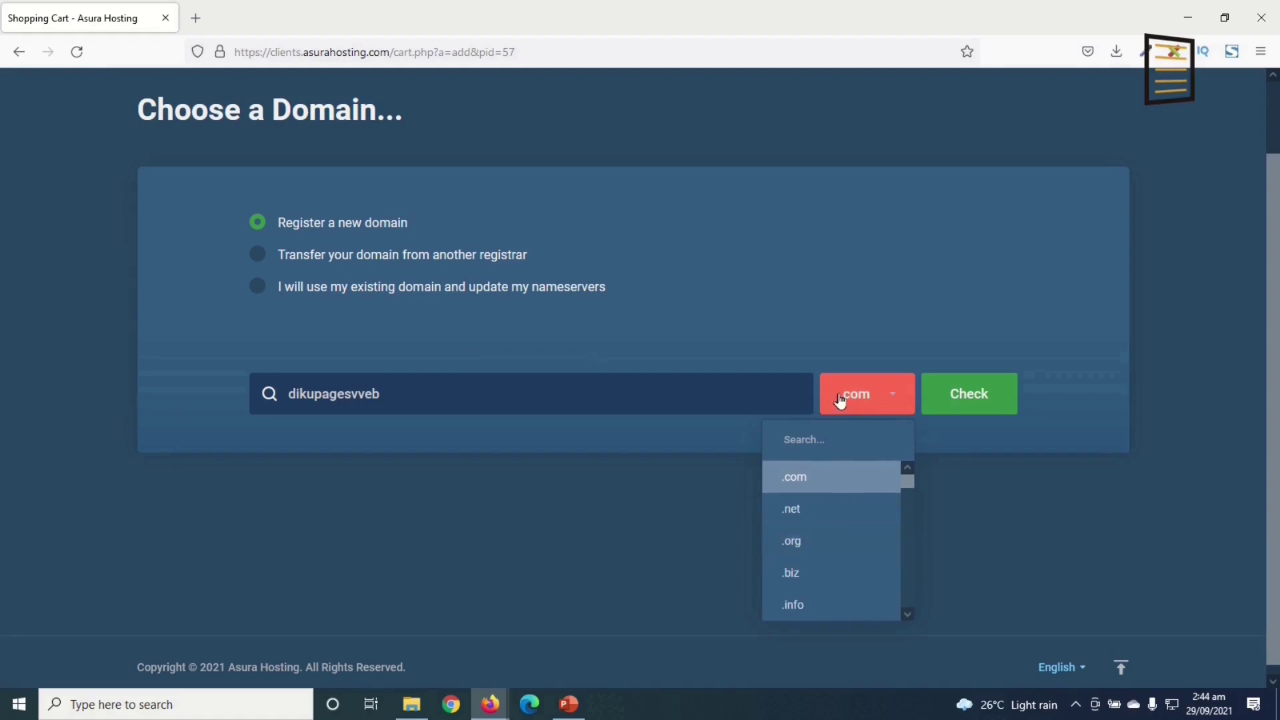
left_click(848, 399)
left_click(963, 404)
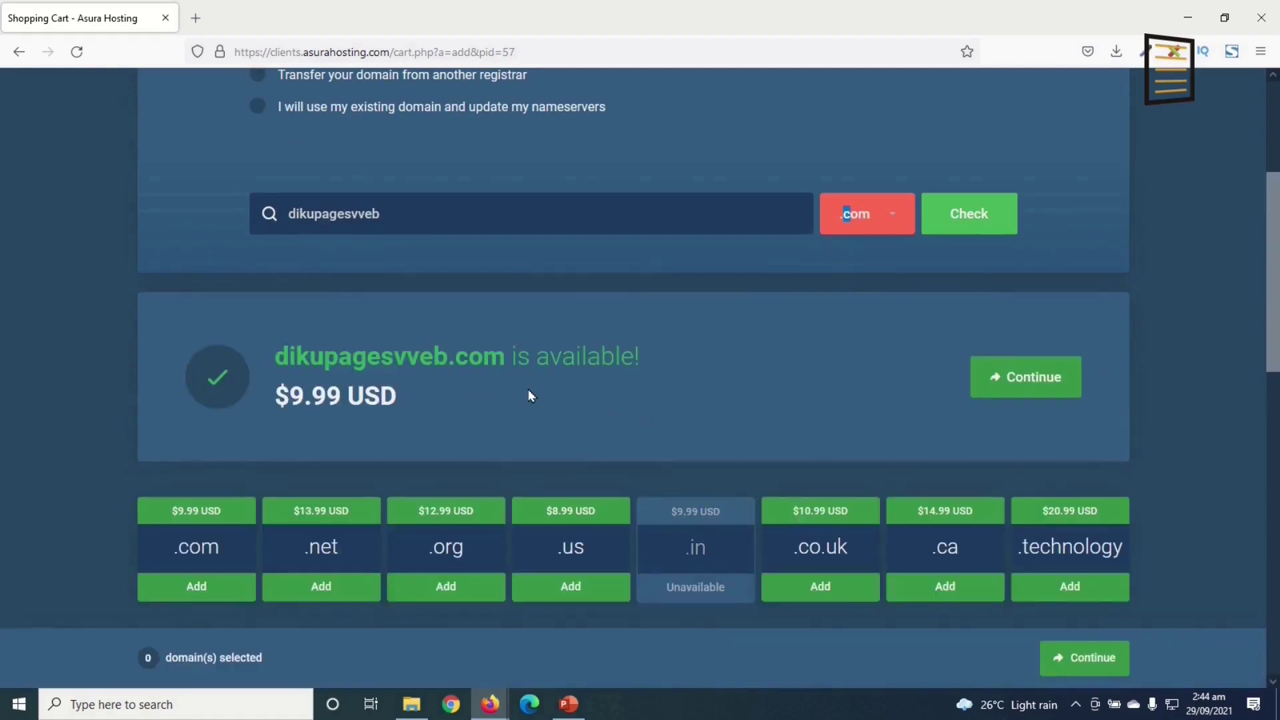
left_click_drag(272, 403, 403, 413)
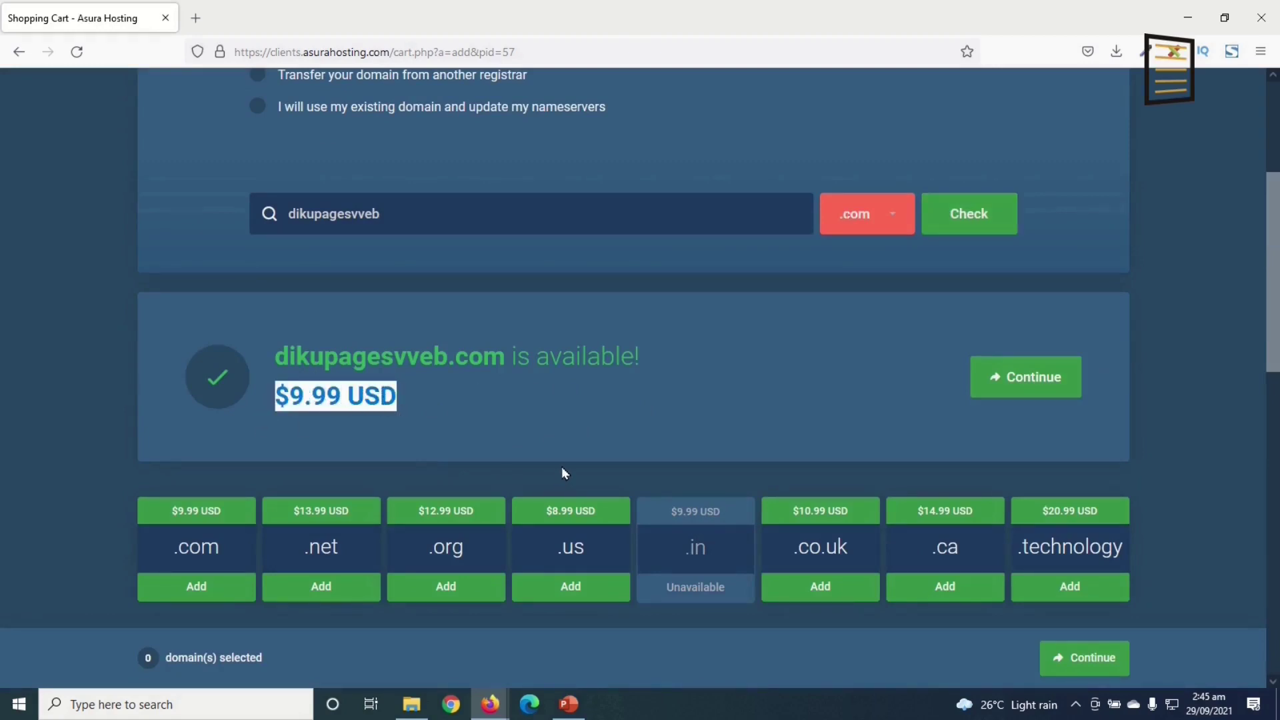
left_click(1056, 404)
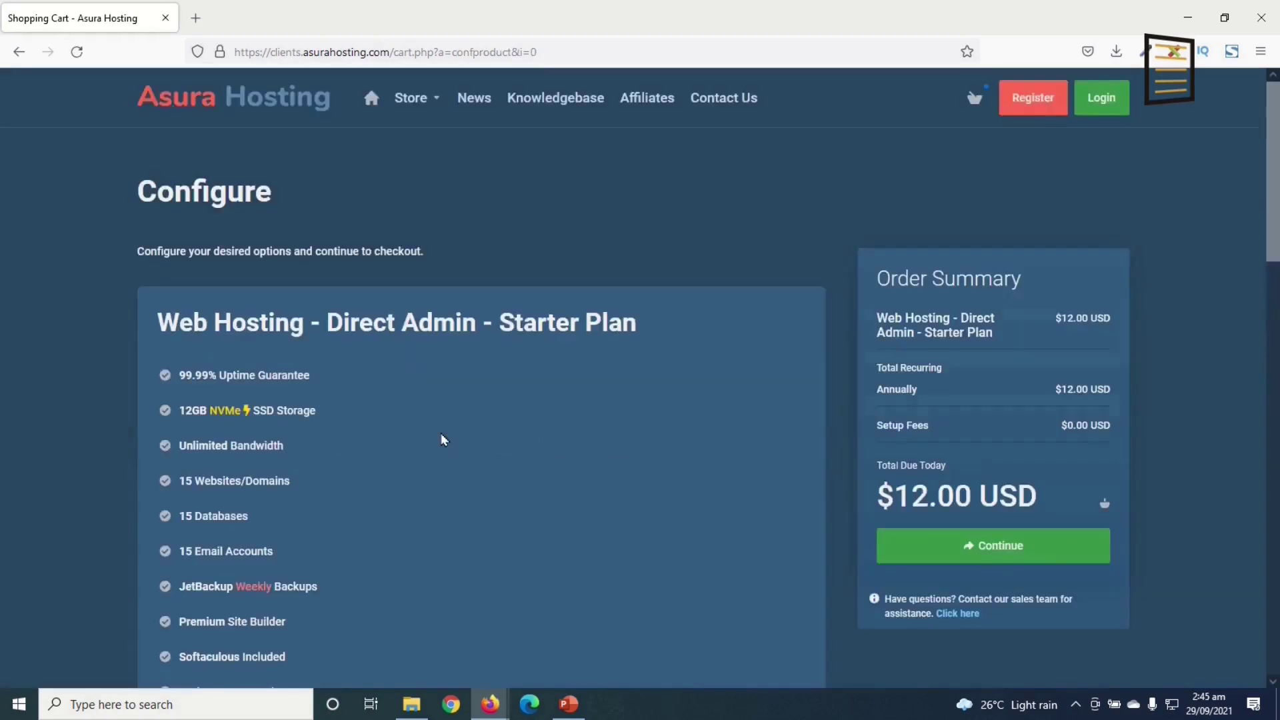
- Keep the Starter Plan on annual billing at $12.00 USD with no add-ons, and continue
scroll(305, 366, "down", 4)
scroll(372, 440, "up", 2)
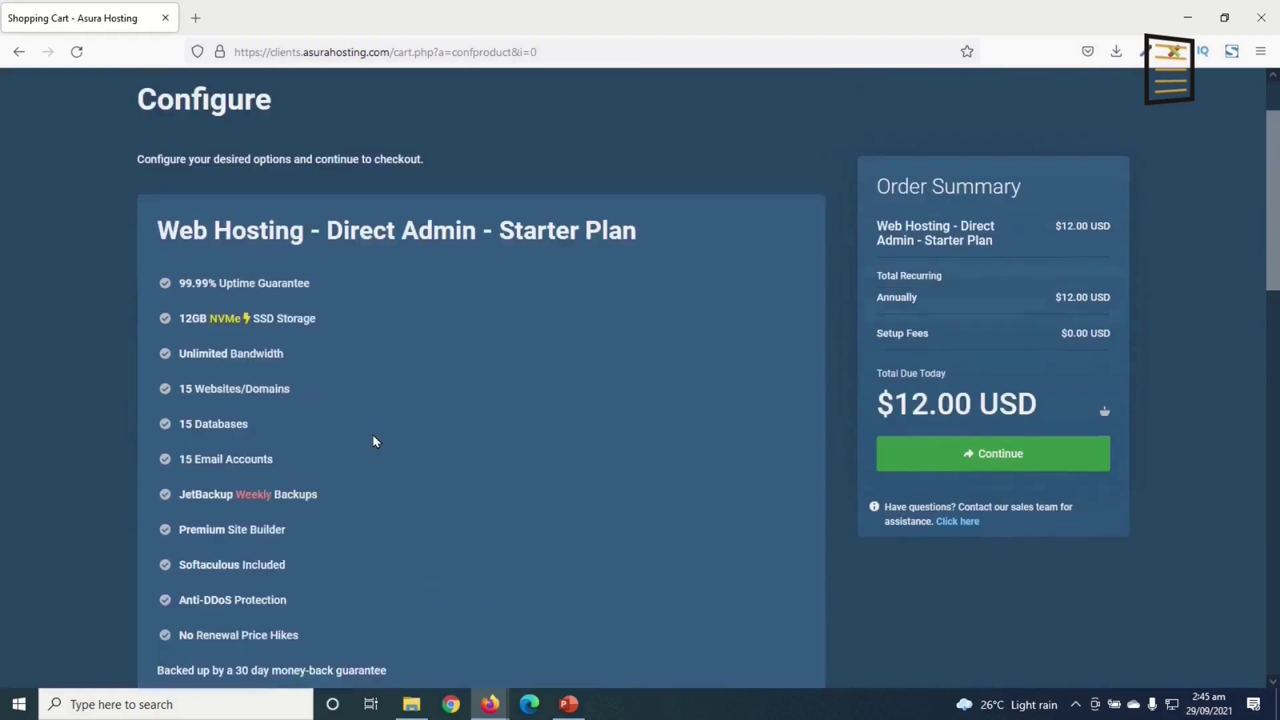
scroll(346, 404, "down", 3)
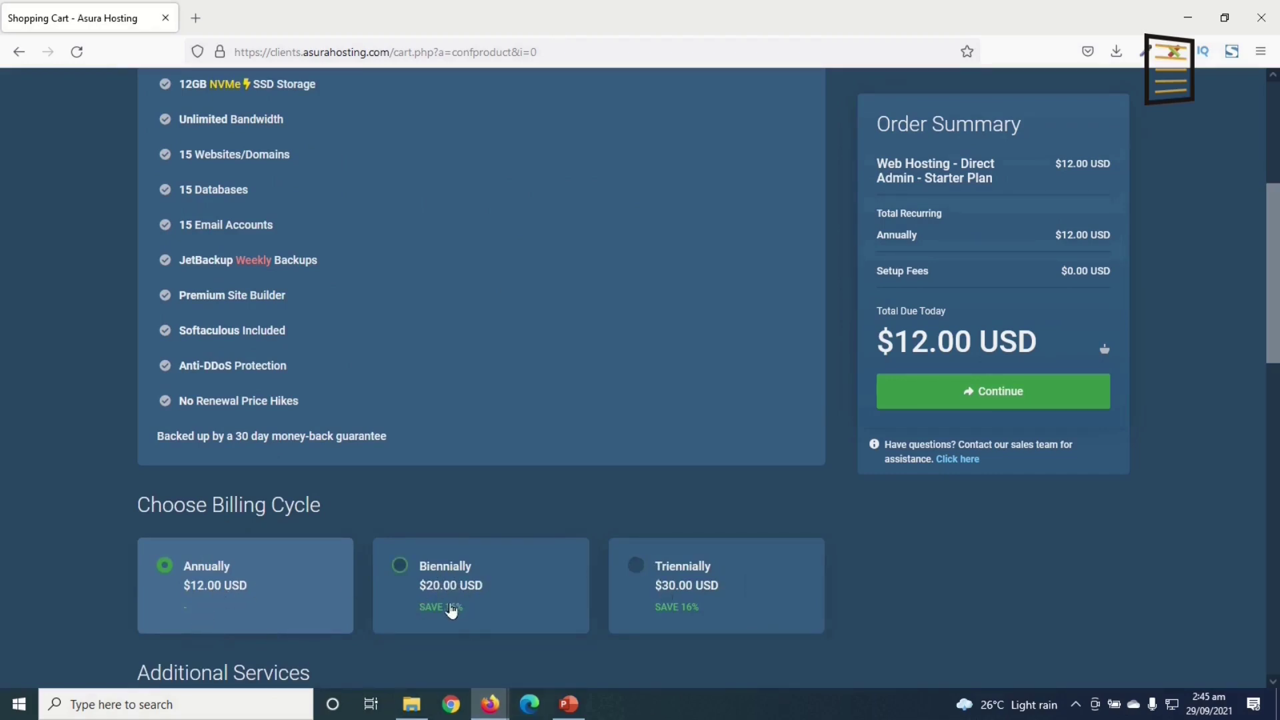
scroll(475, 627, "down", 8)
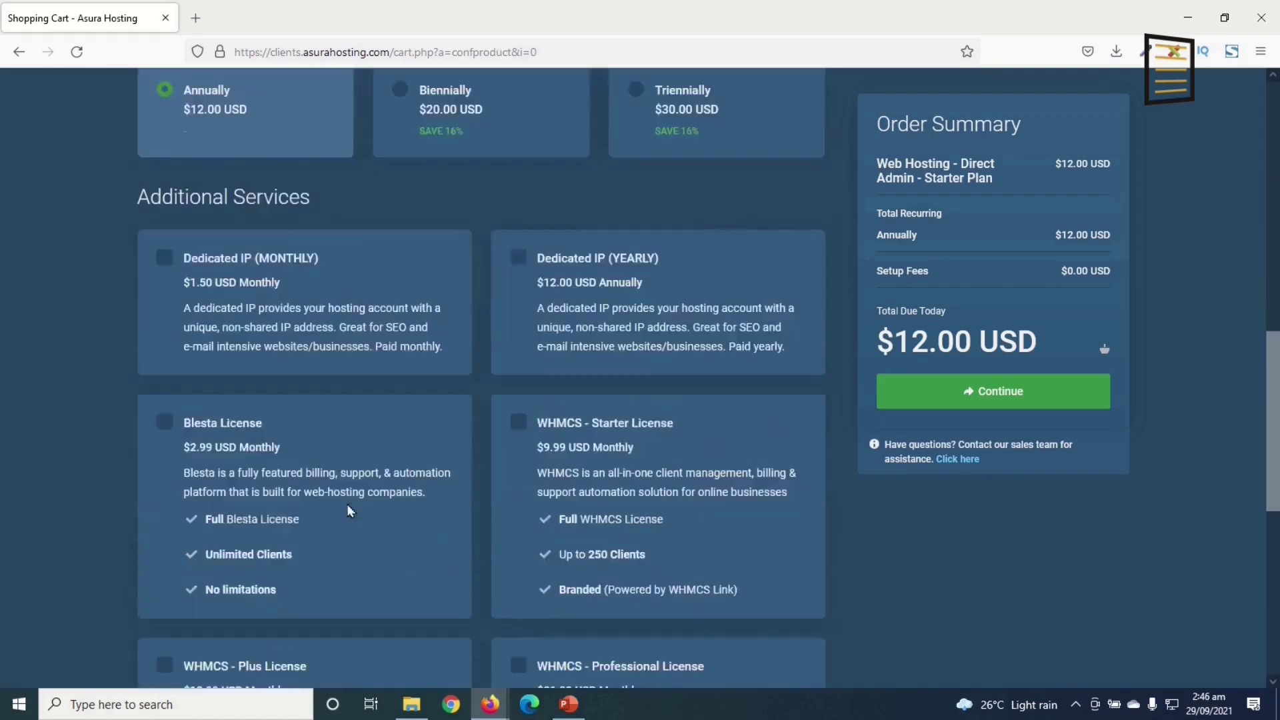
scroll(440, 508, "down", 5)
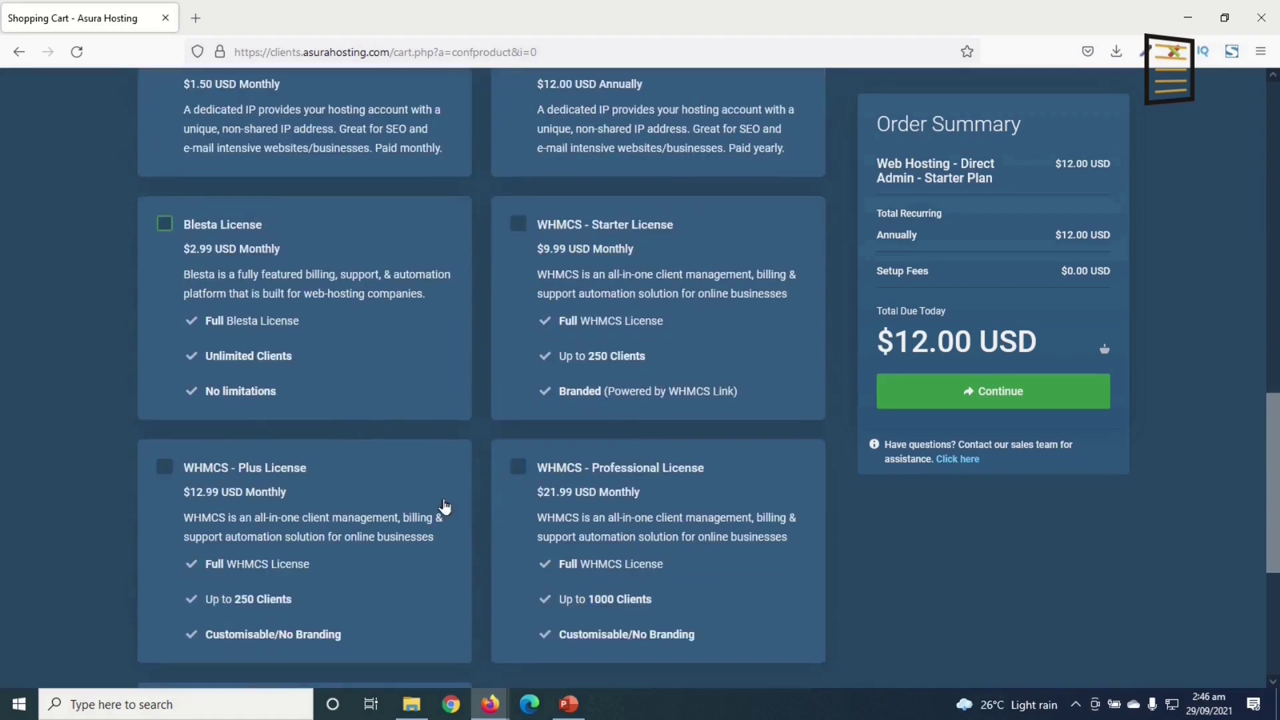
scroll(454, 515, "up", 10)
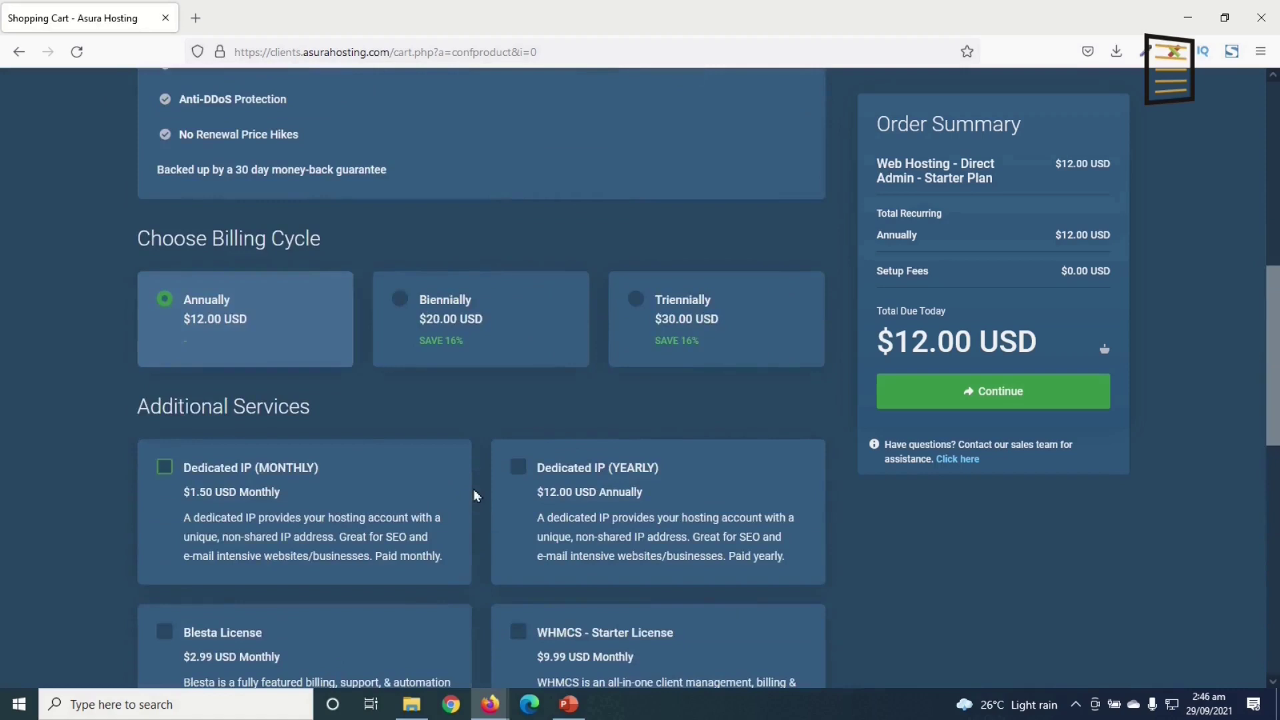
left_click(992, 400)
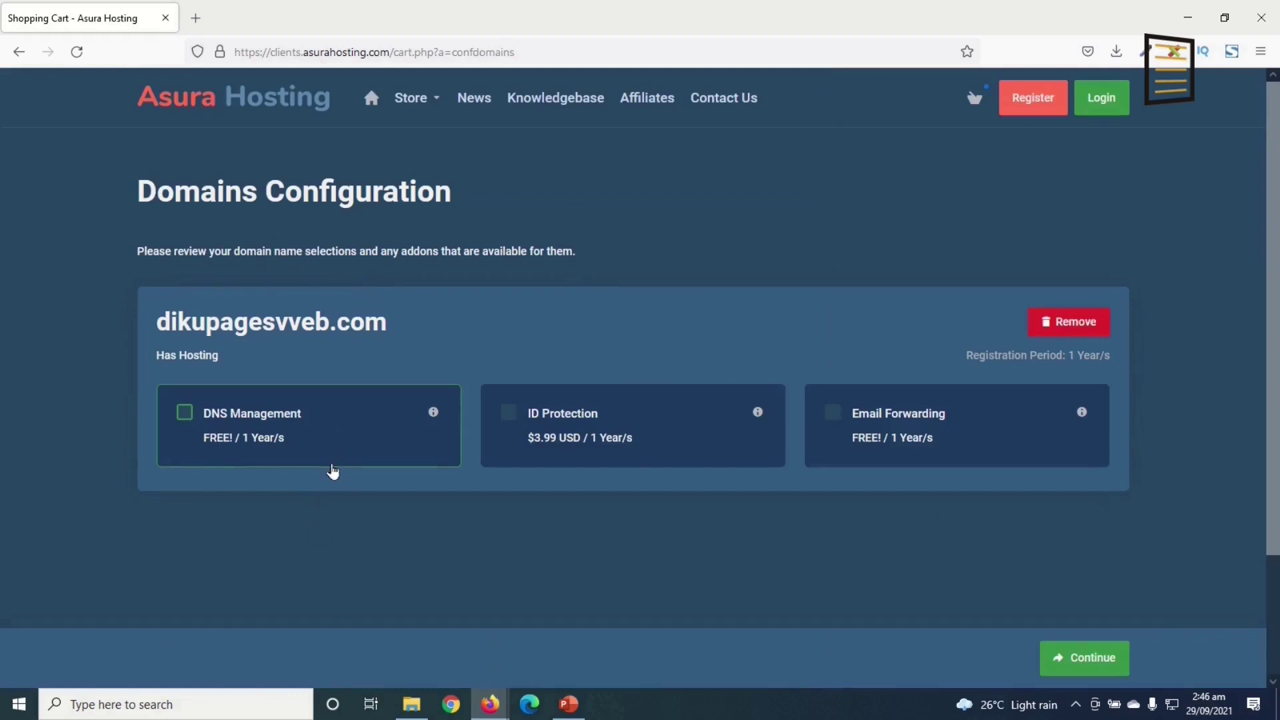
- Add DNS Management and Email Forwarding to dikupagesvveb.com and continue to checkout
left_click(185, 414)
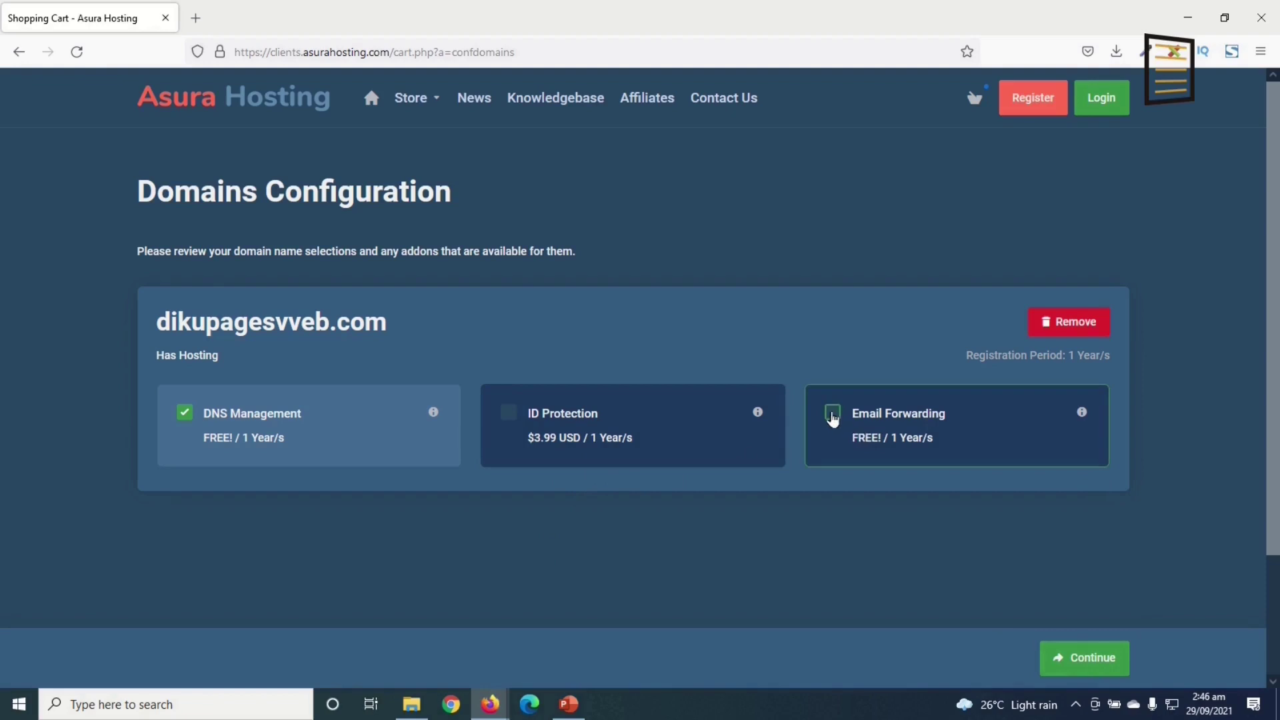
left_click(833, 413)
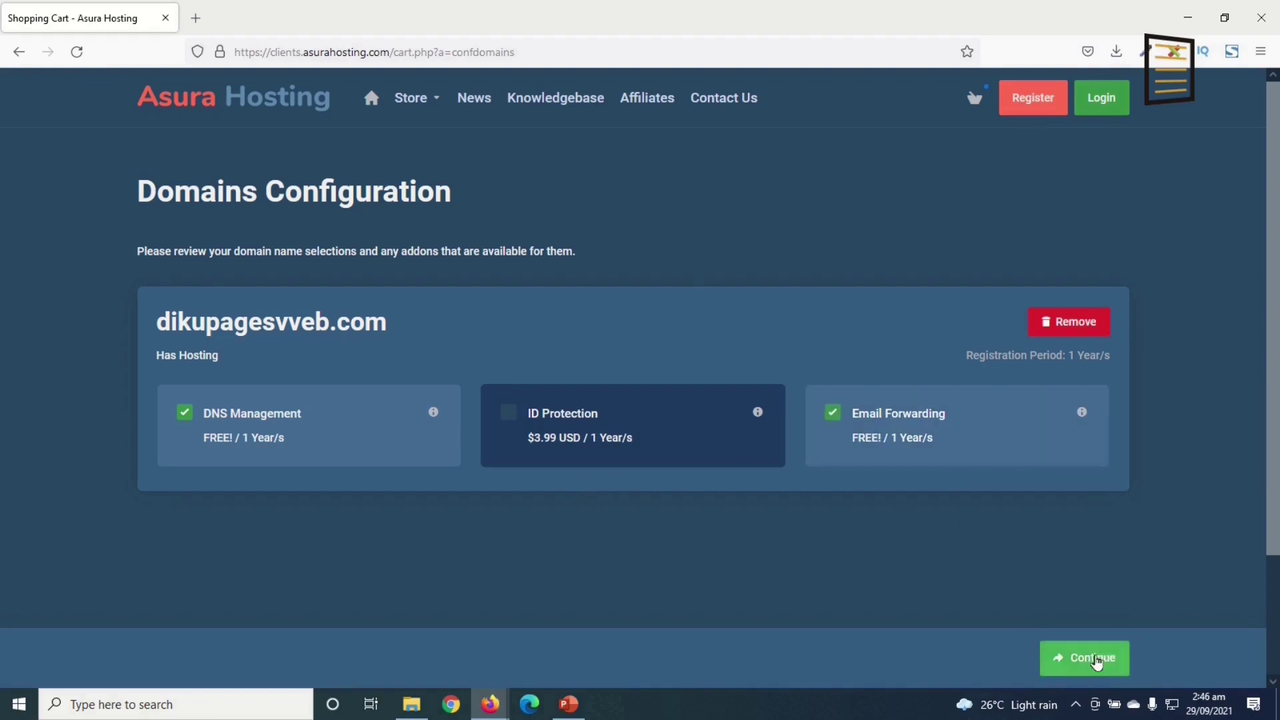
left_click(1097, 661)
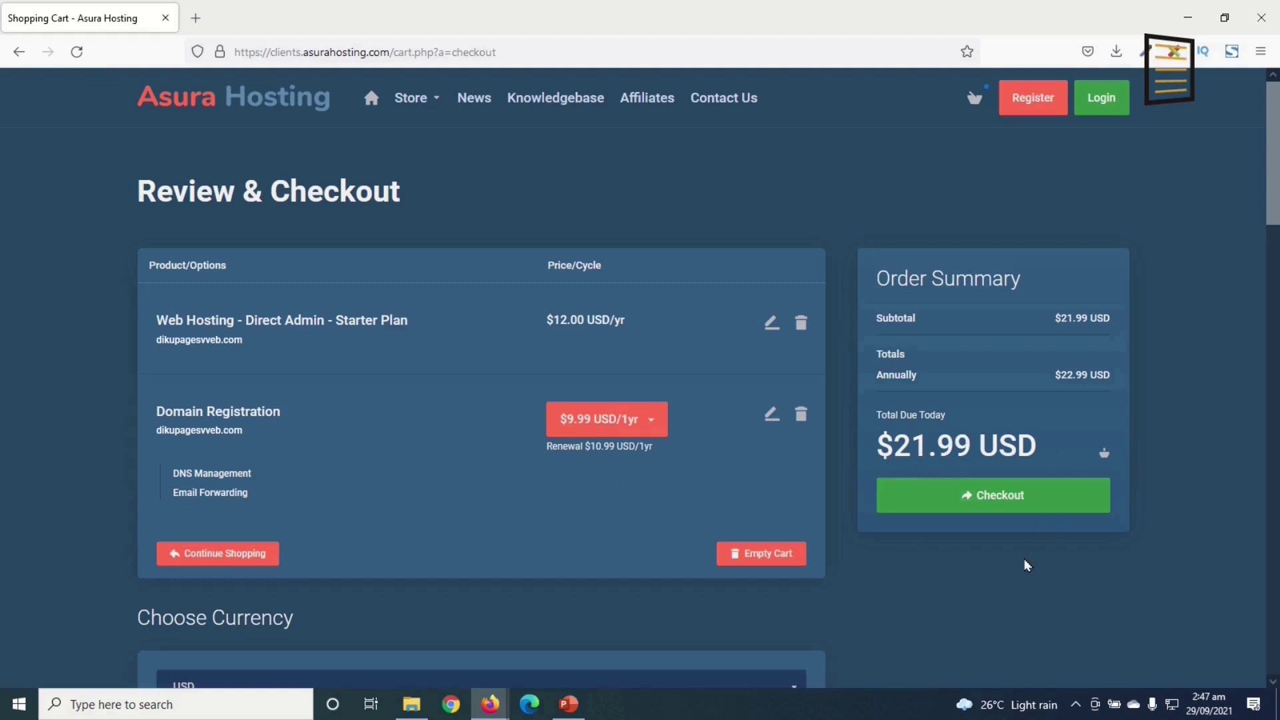
- Keep USD as the currency and stay with creating a new account
scroll(785, 602, "down", 3)
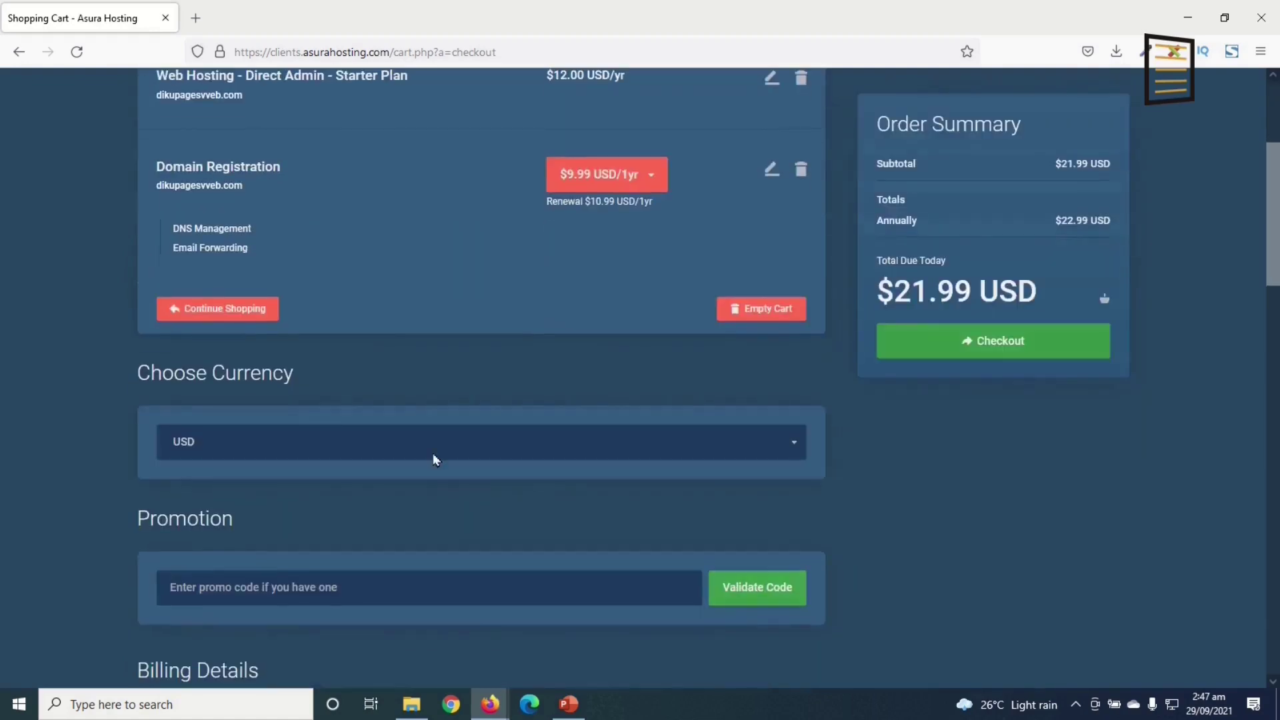
left_click(393, 451)
left_click(393, 452)
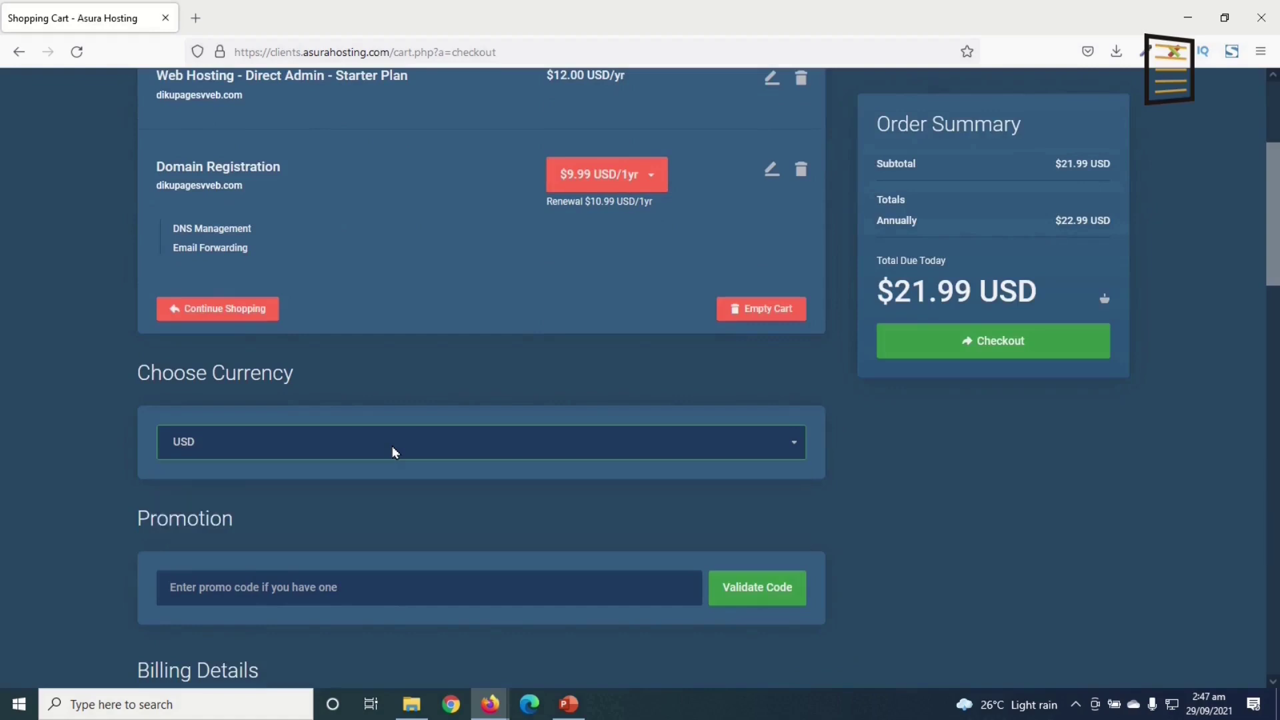
scroll(292, 510, "down", 2)
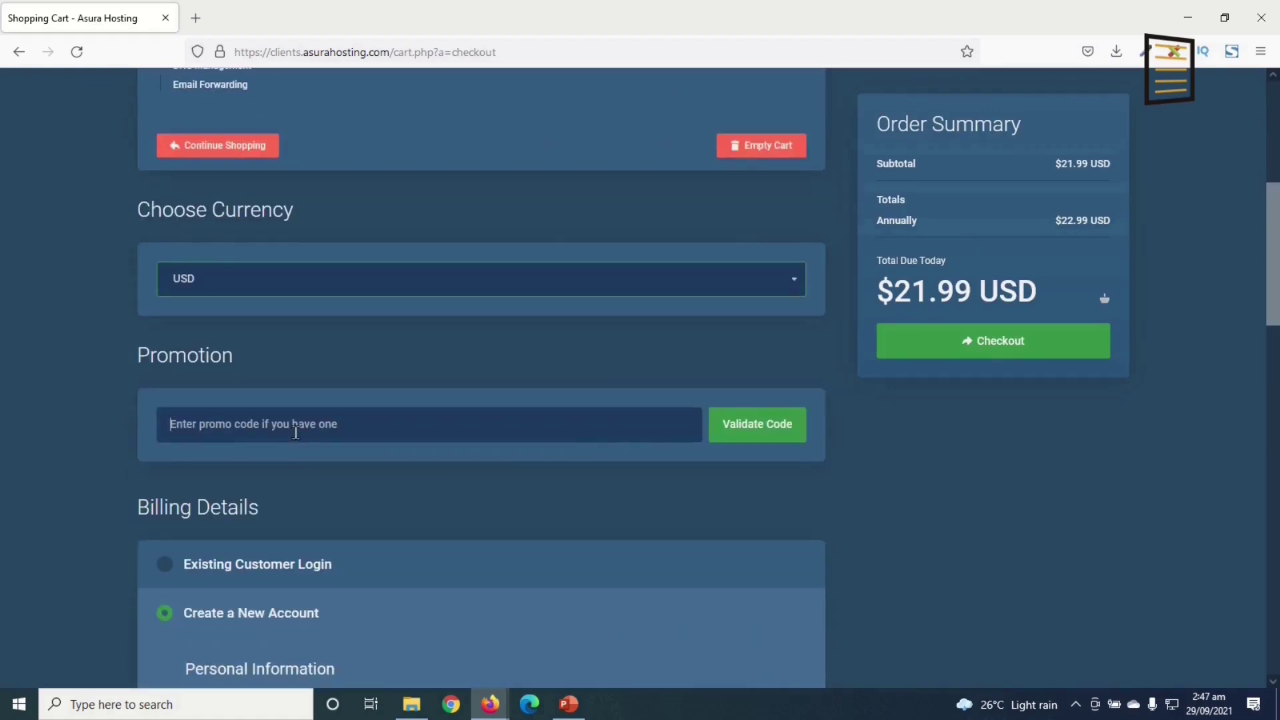
scroll(365, 520, "down", 3)
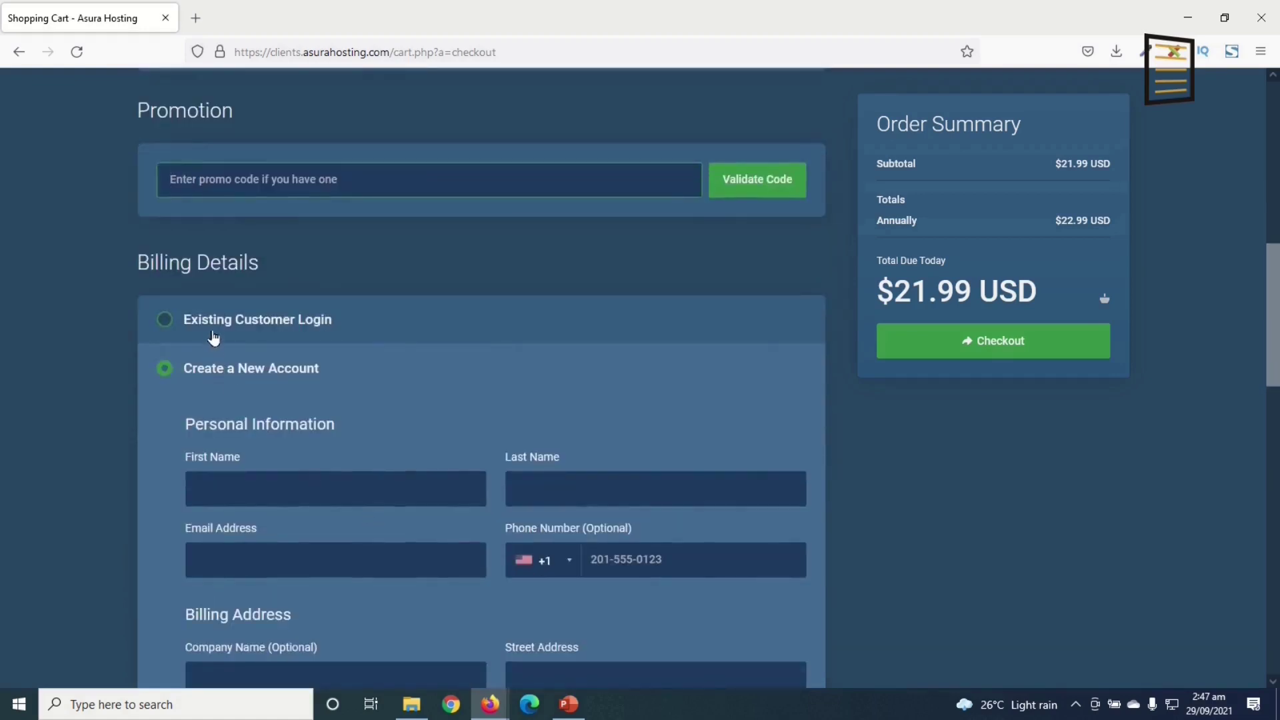
left_click(215, 323)
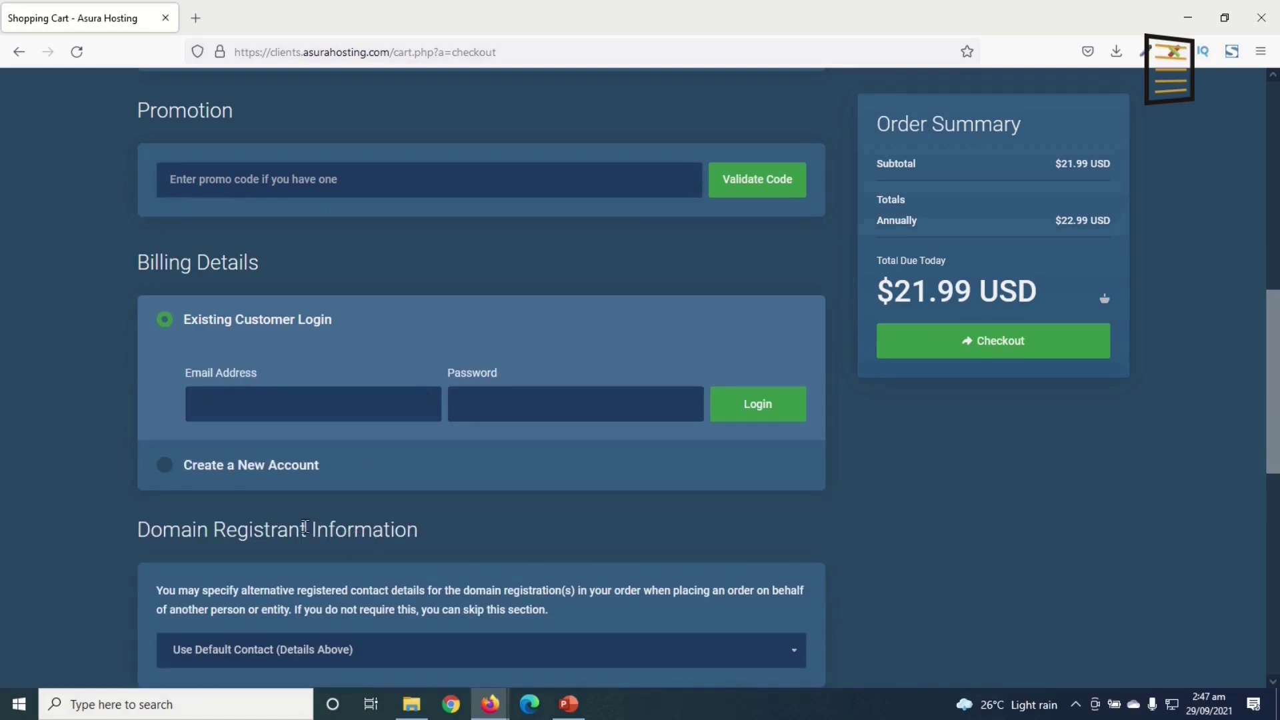
left_click(194, 472)
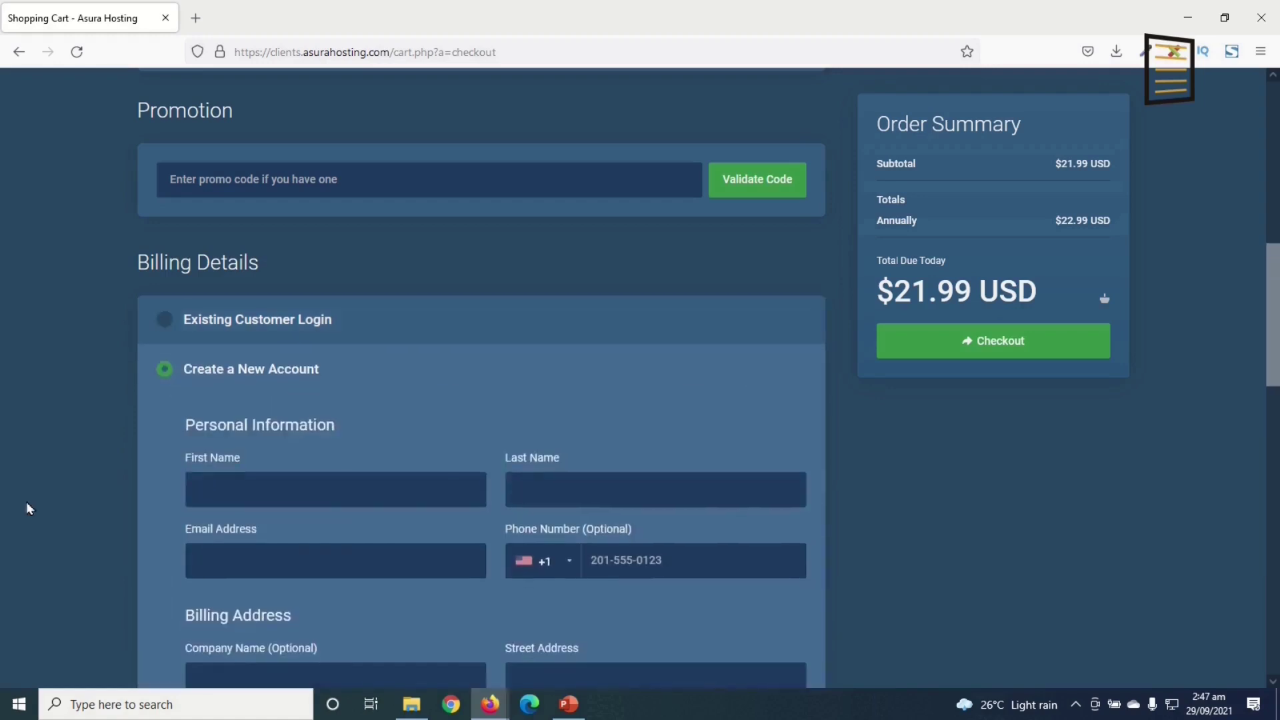
- Select Direct Credit / Debit Card - Stripe as the payment method
scroll(142, 408, "down", 2)
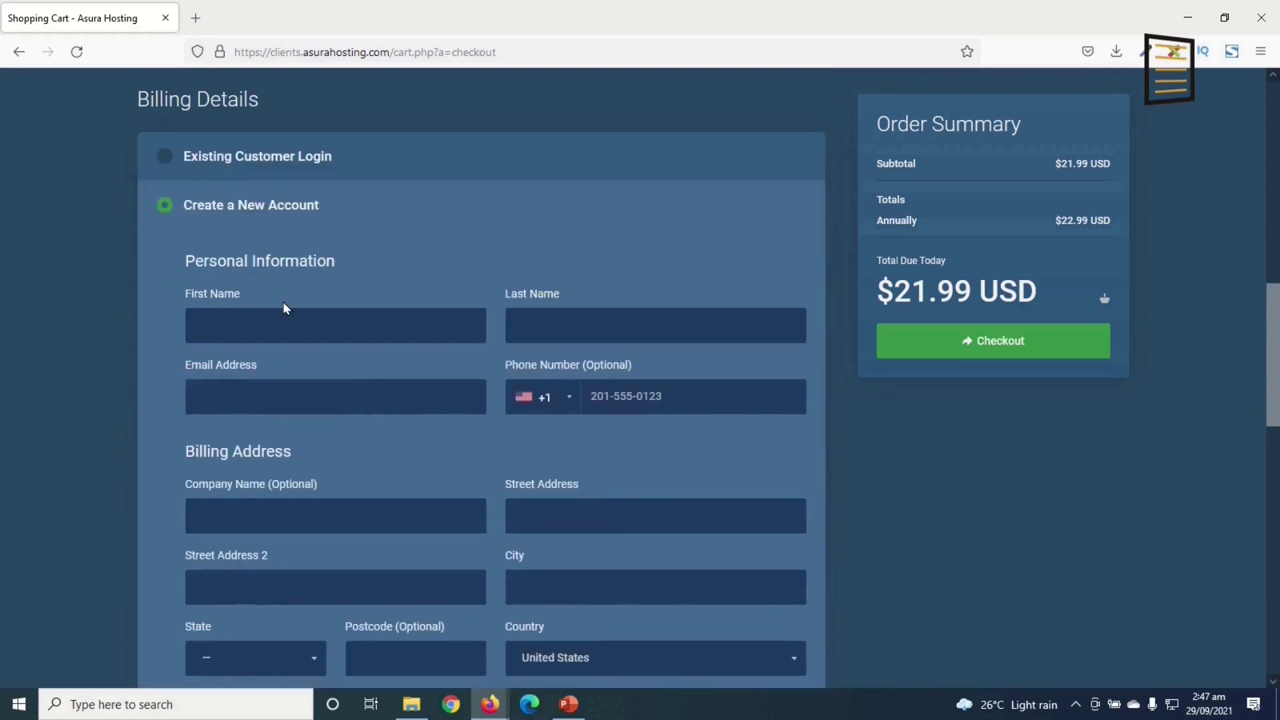
scroll(550, 474, "down", 9)
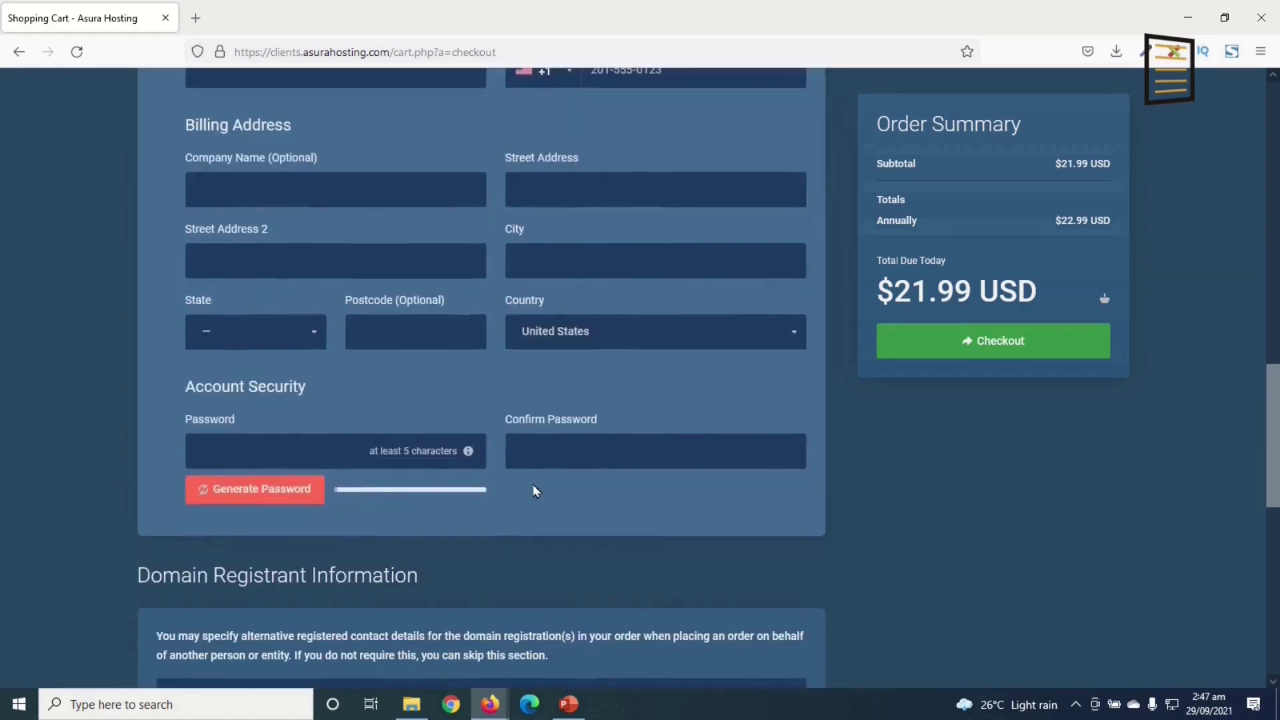
scroll(545, 494, "down", 1)
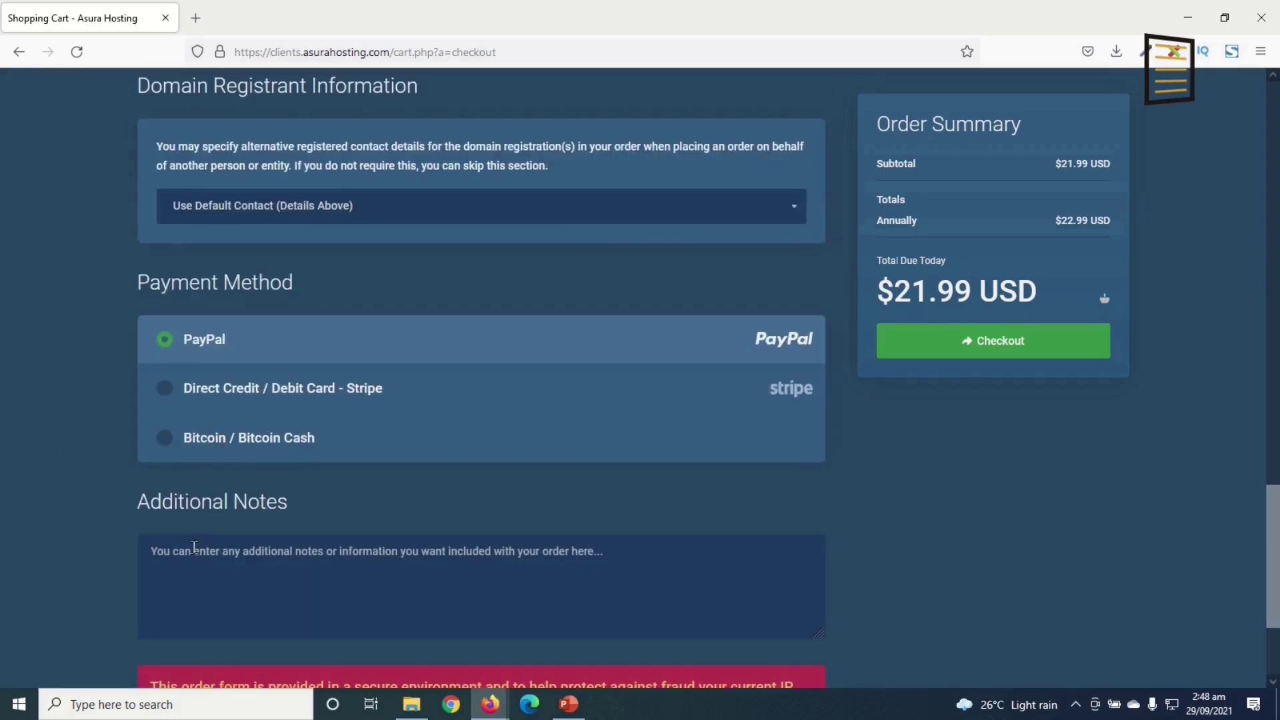
left_click(195, 392)
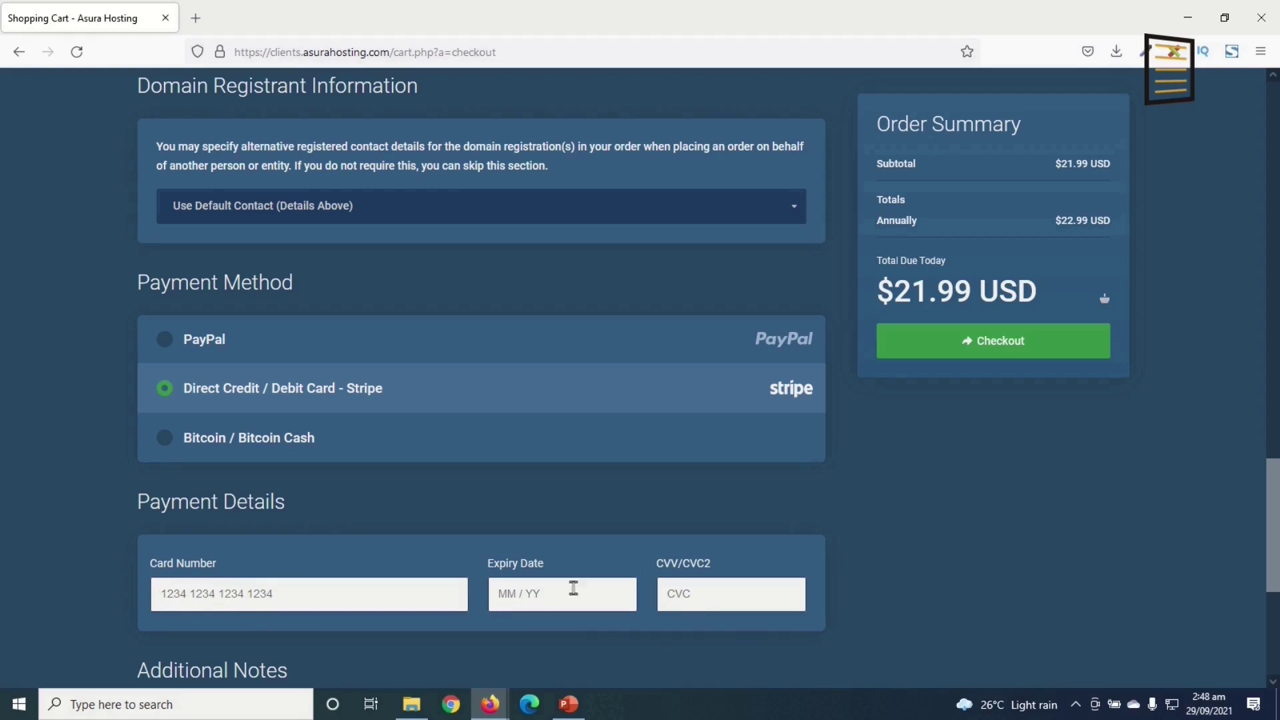
scroll(570, 590, "up", 10)
scroll(568, 591, "up", 1)
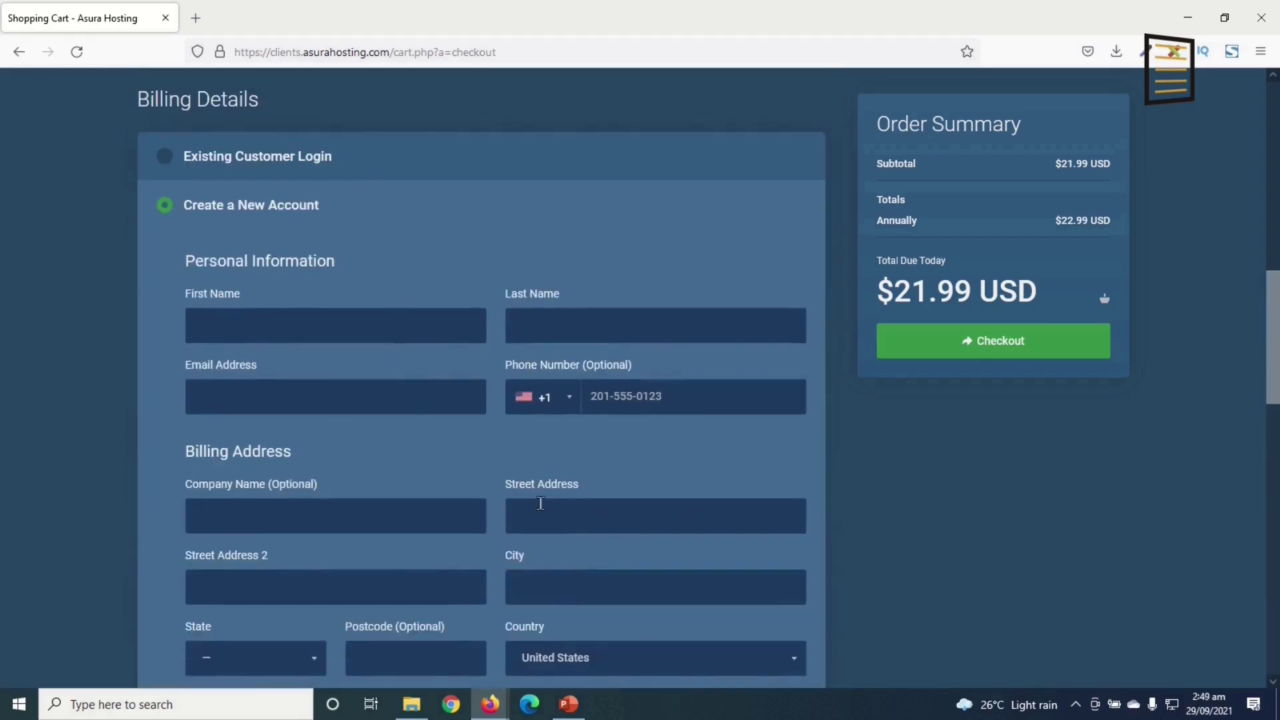
scroll(540, 503, "down", 10)
scroll(271, 583, "down", 3)
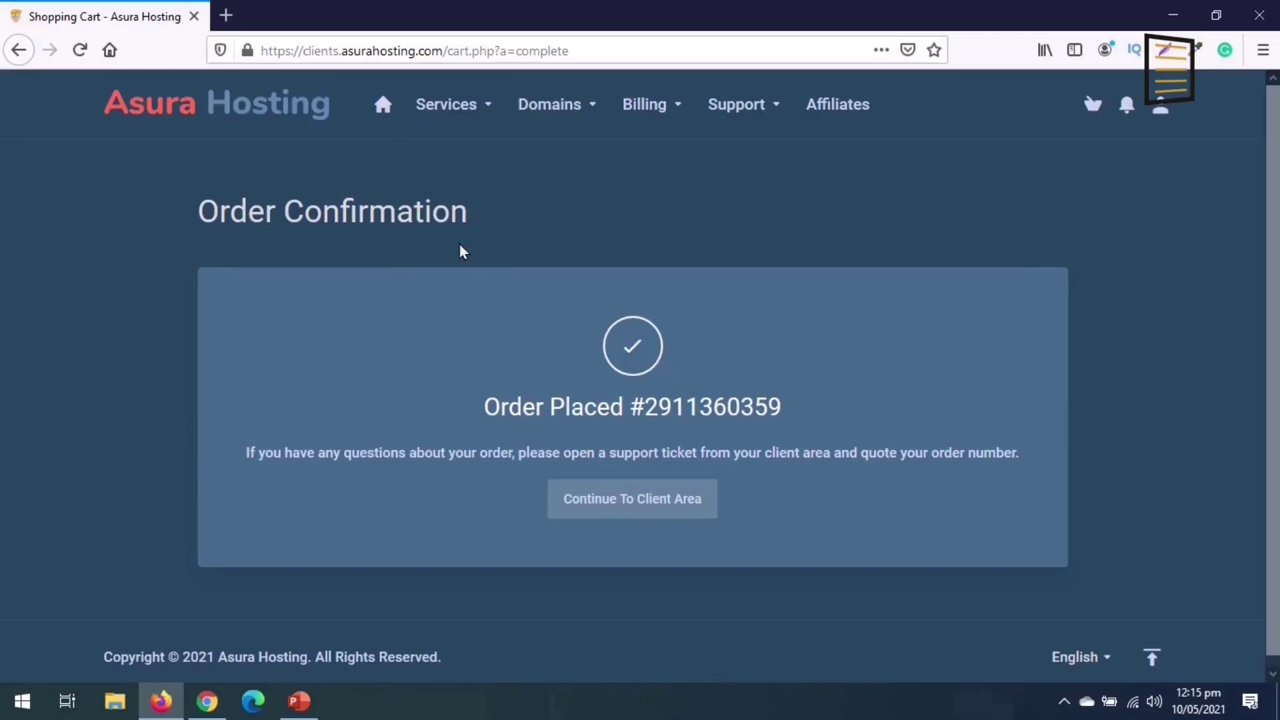
- Continue from the Order Confirmation page to the client area
left_click(633, 506)
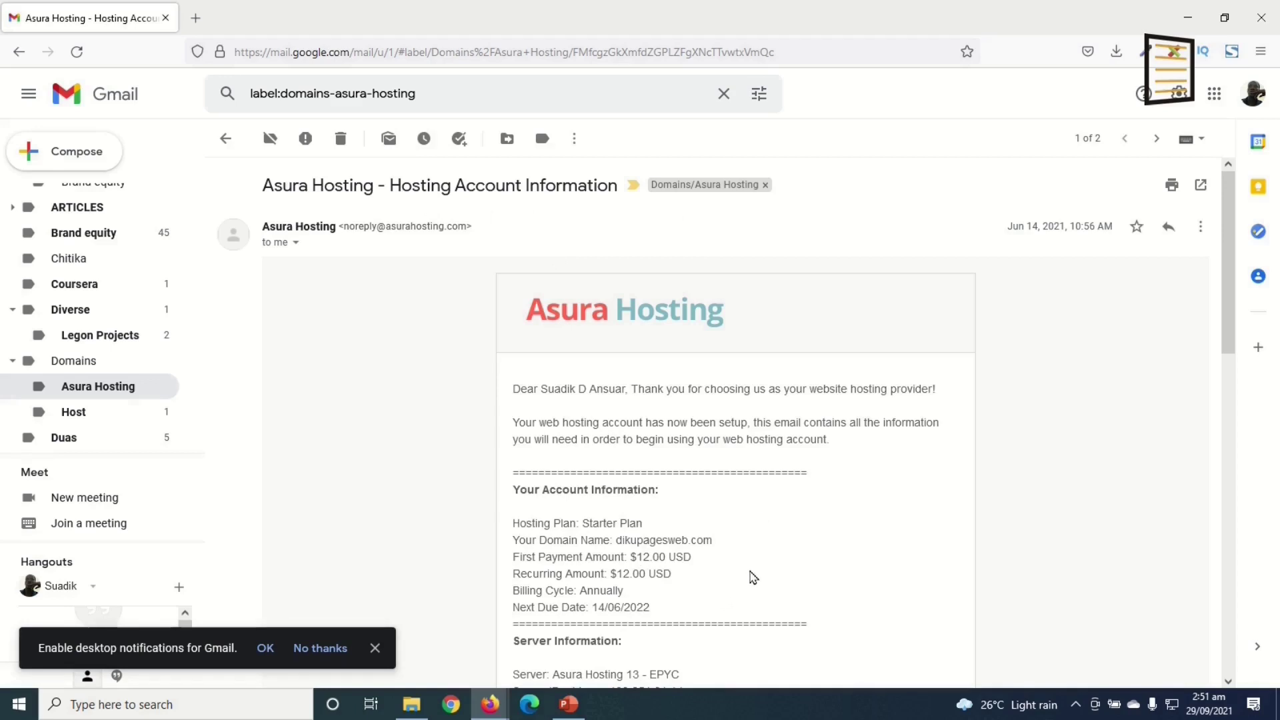
- Open the s13.asurahosting.com:2222 server login URL from the hosting email in a new tab
scroll(753, 577, "down", 4)
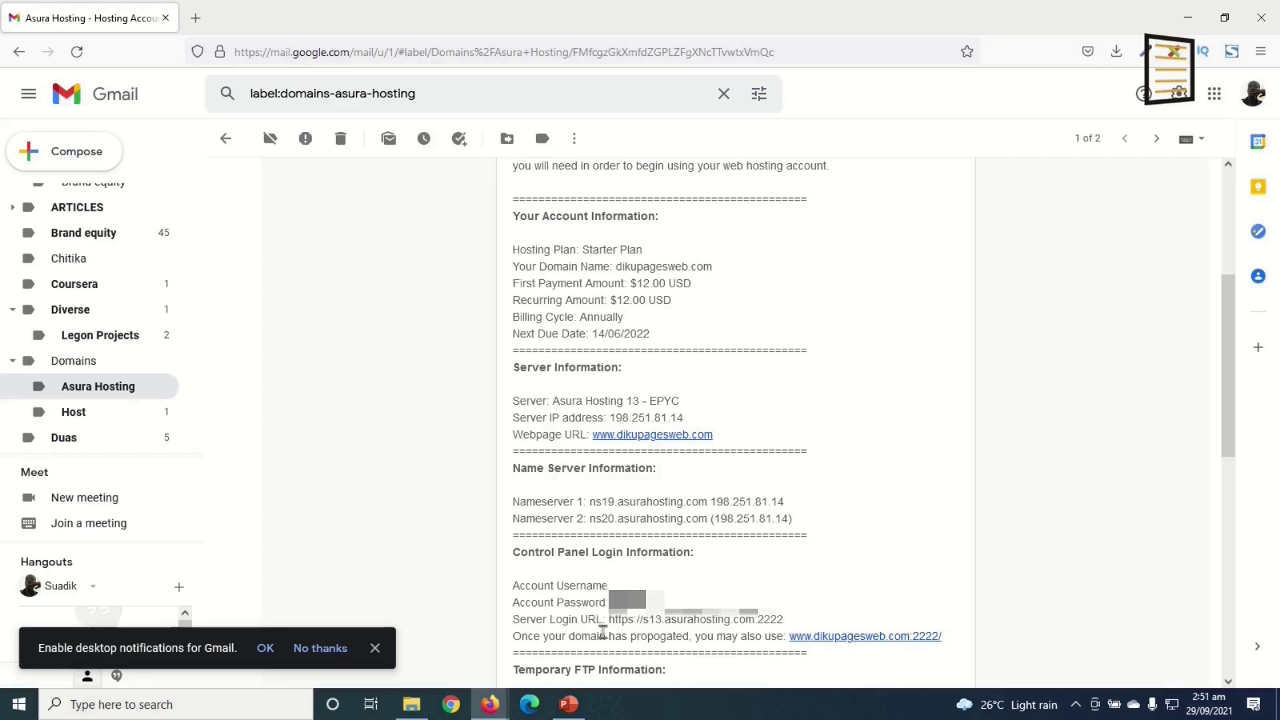
left_click_drag(618, 620, 791, 631)
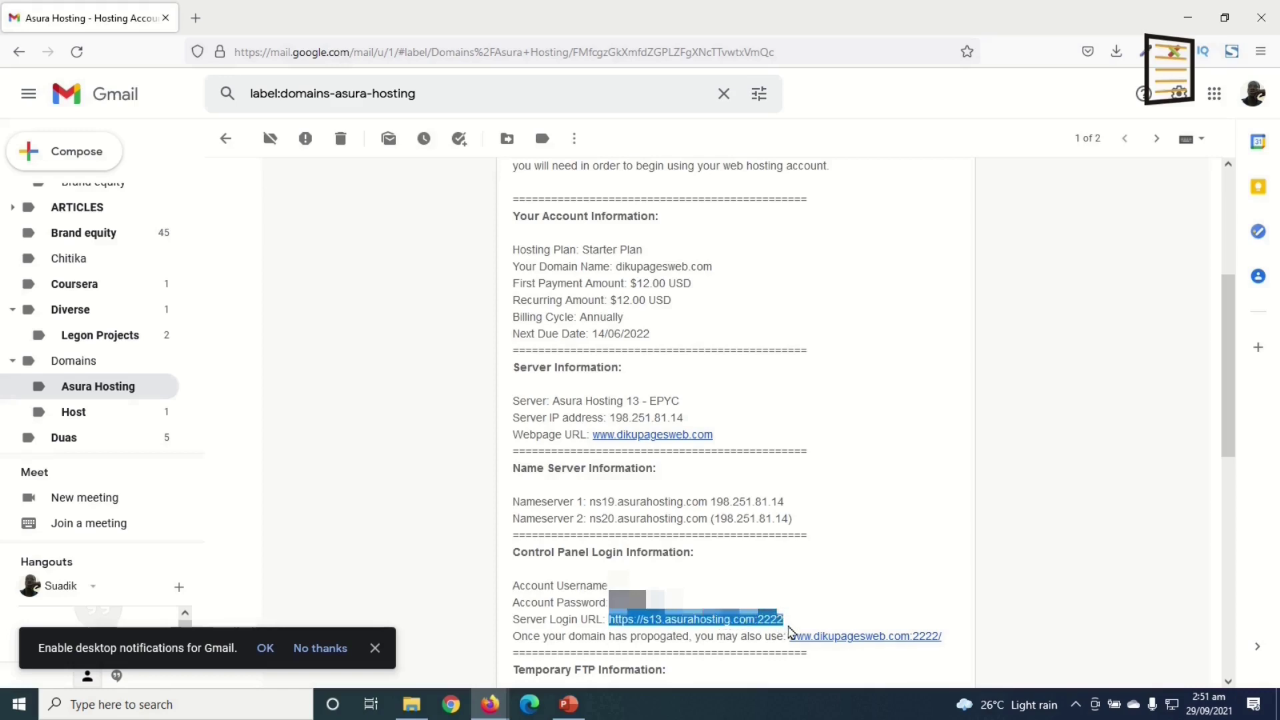
right_click(729, 623)
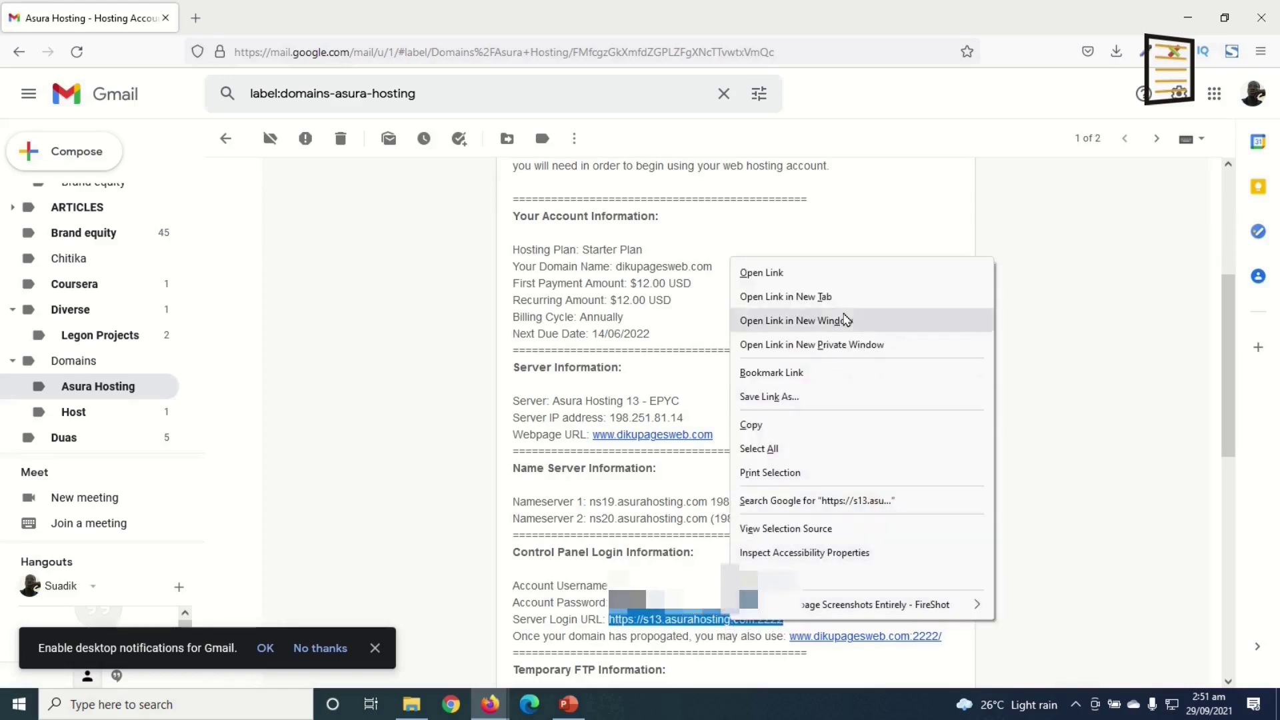
left_click(827, 297)
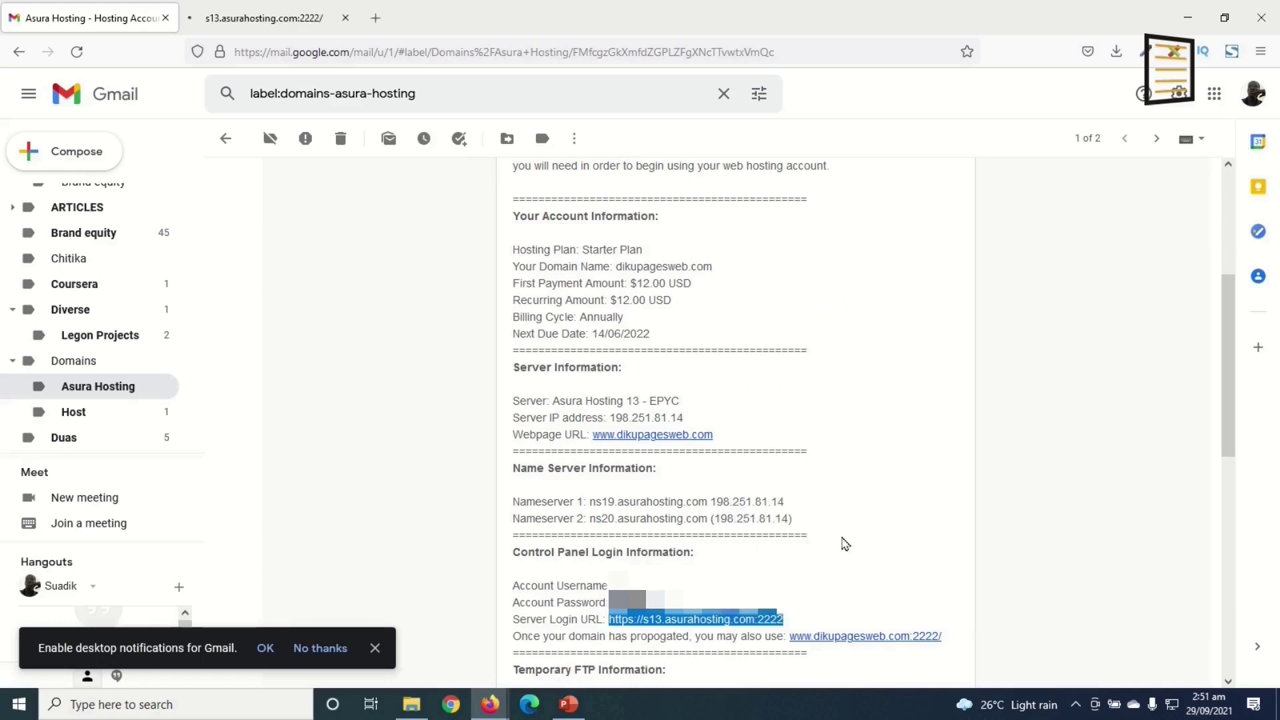
key("ctrl+Tab")
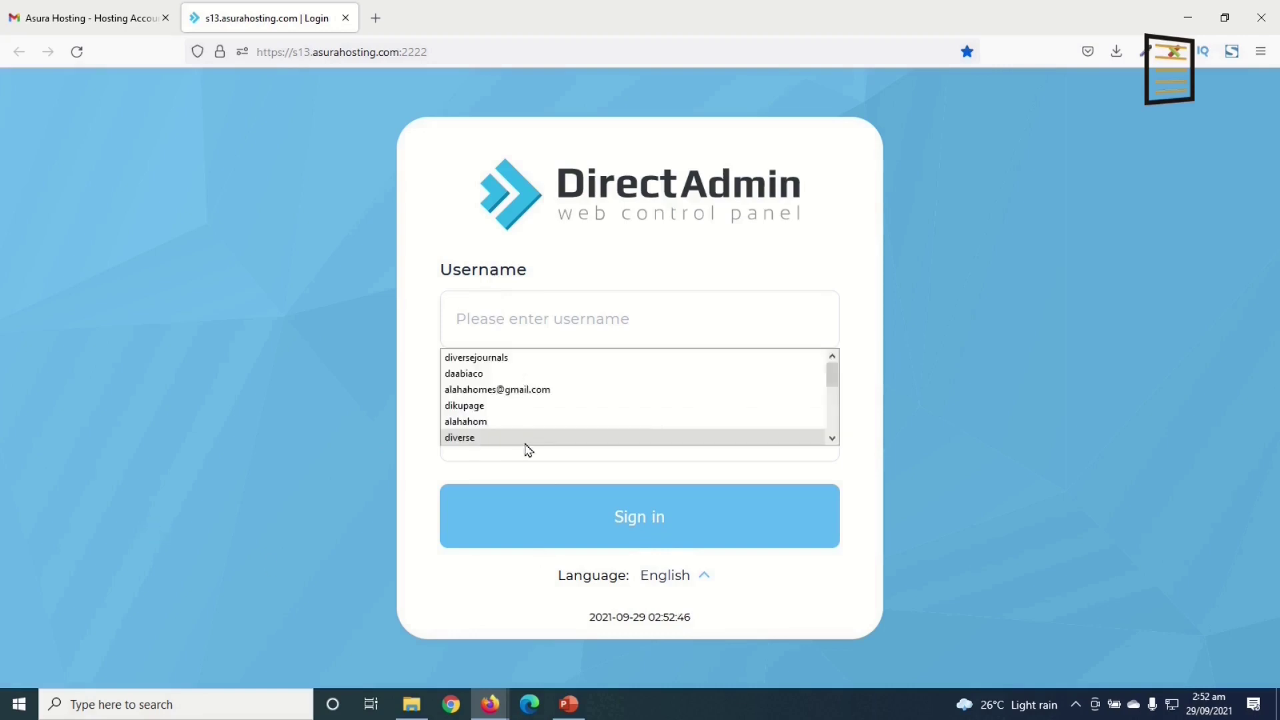
- Sign in to DirectAdmin with the account username and the saved password
type("dikupage")
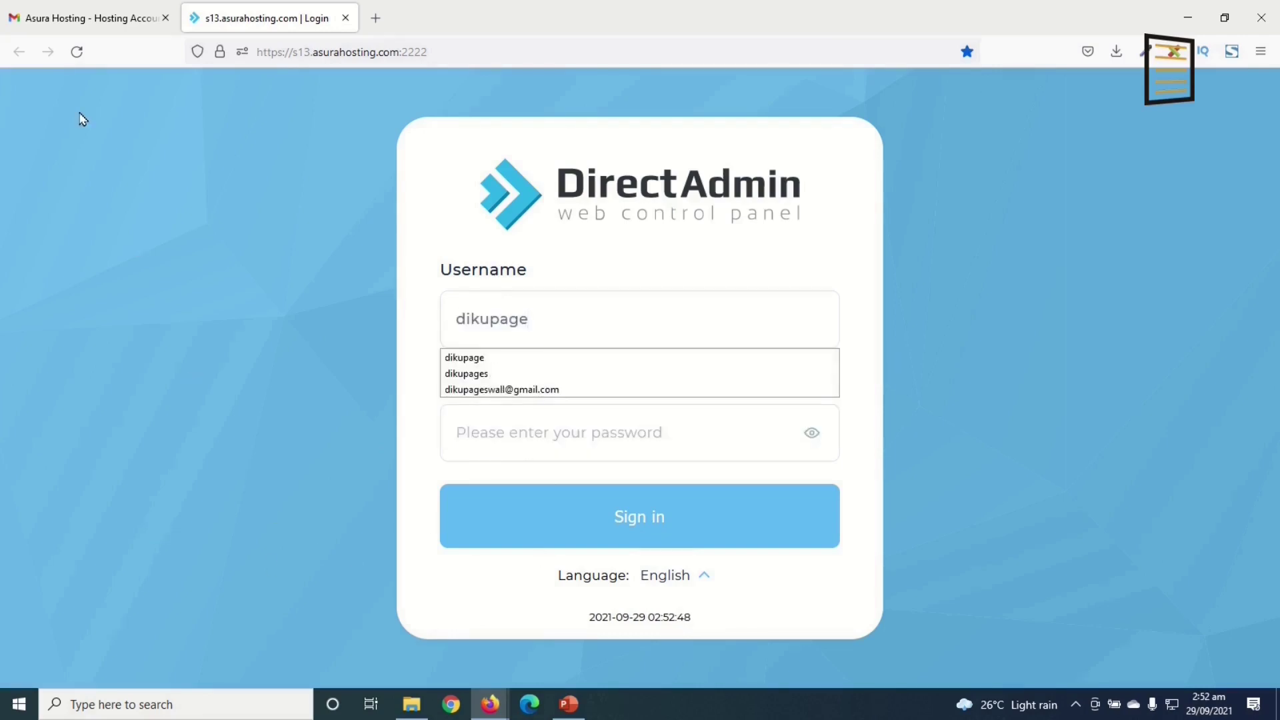
left_click(534, 443)
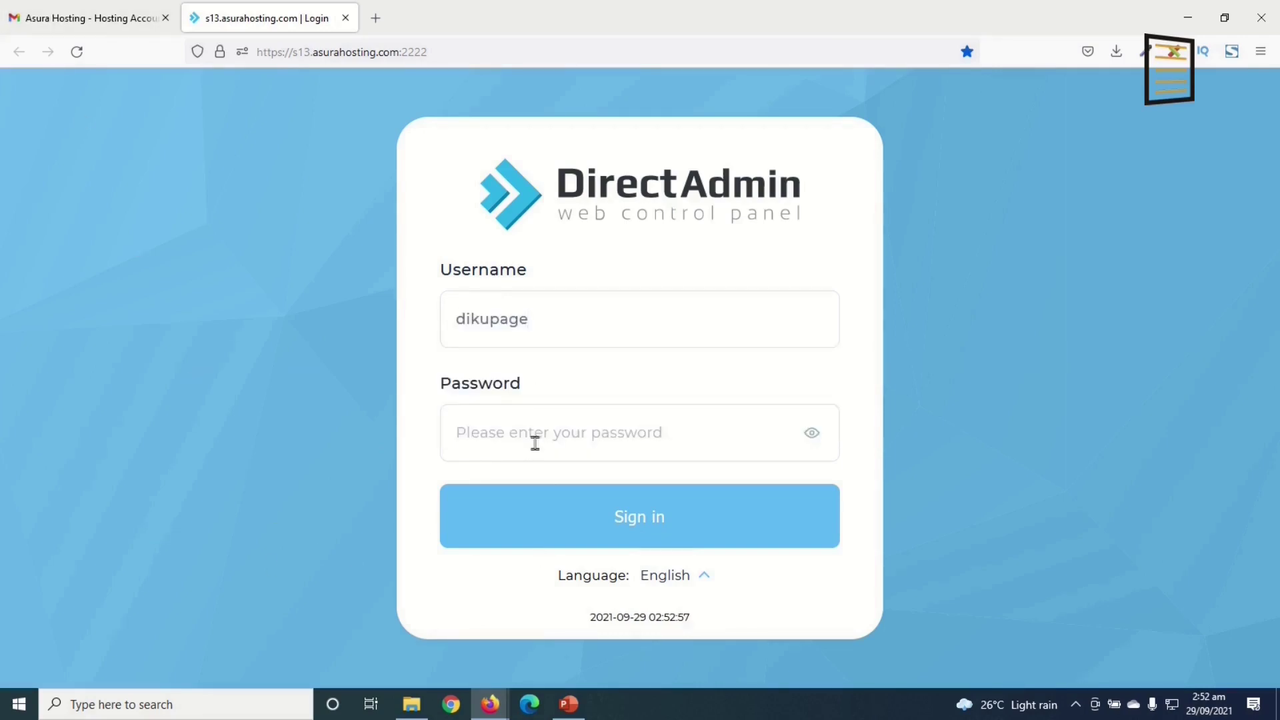
key("ctrl+v")
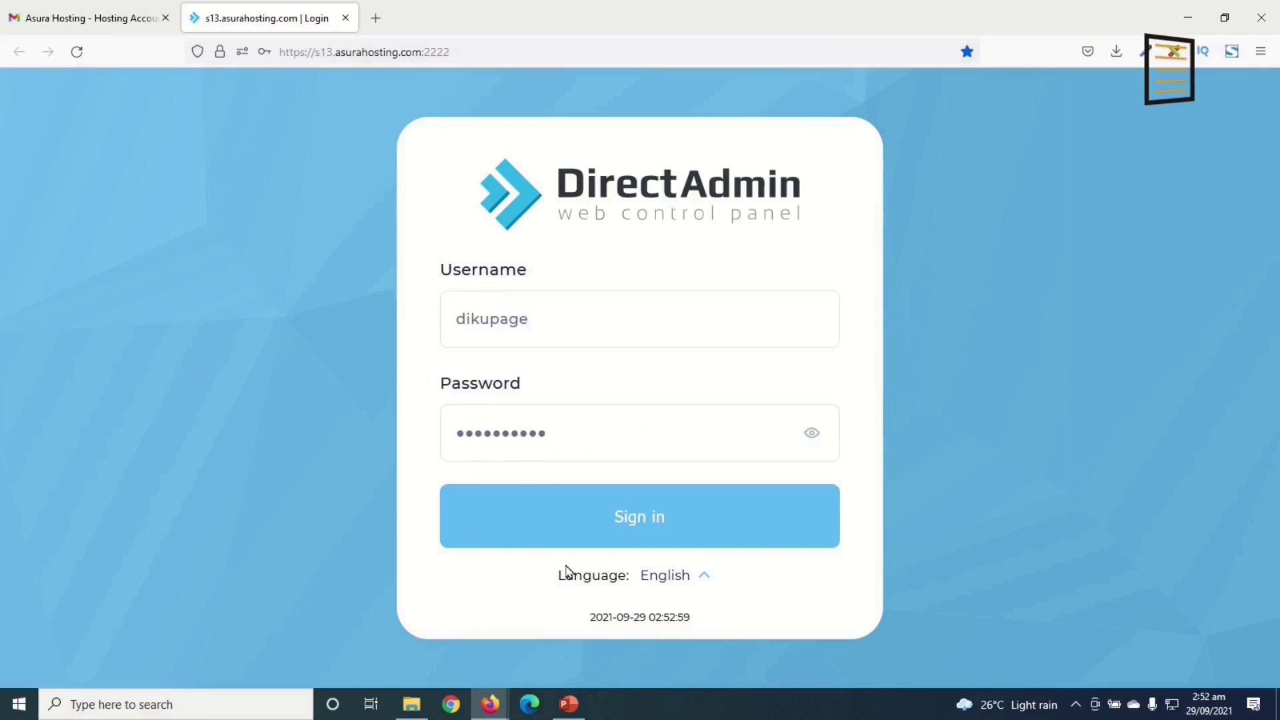
left_click(630, 531)
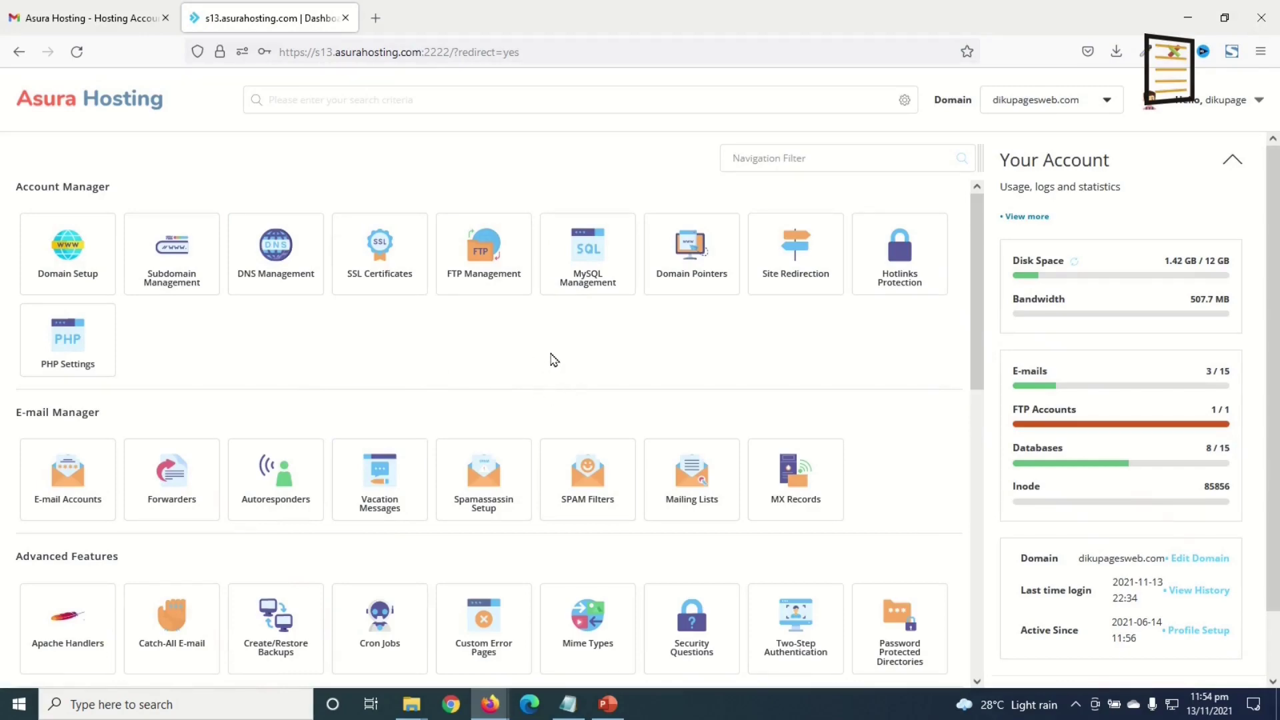
- Launch the Softaculous Auto Installer from DirectAdmin and open the WordPress install form
scroll(550, 360, "down", 10)
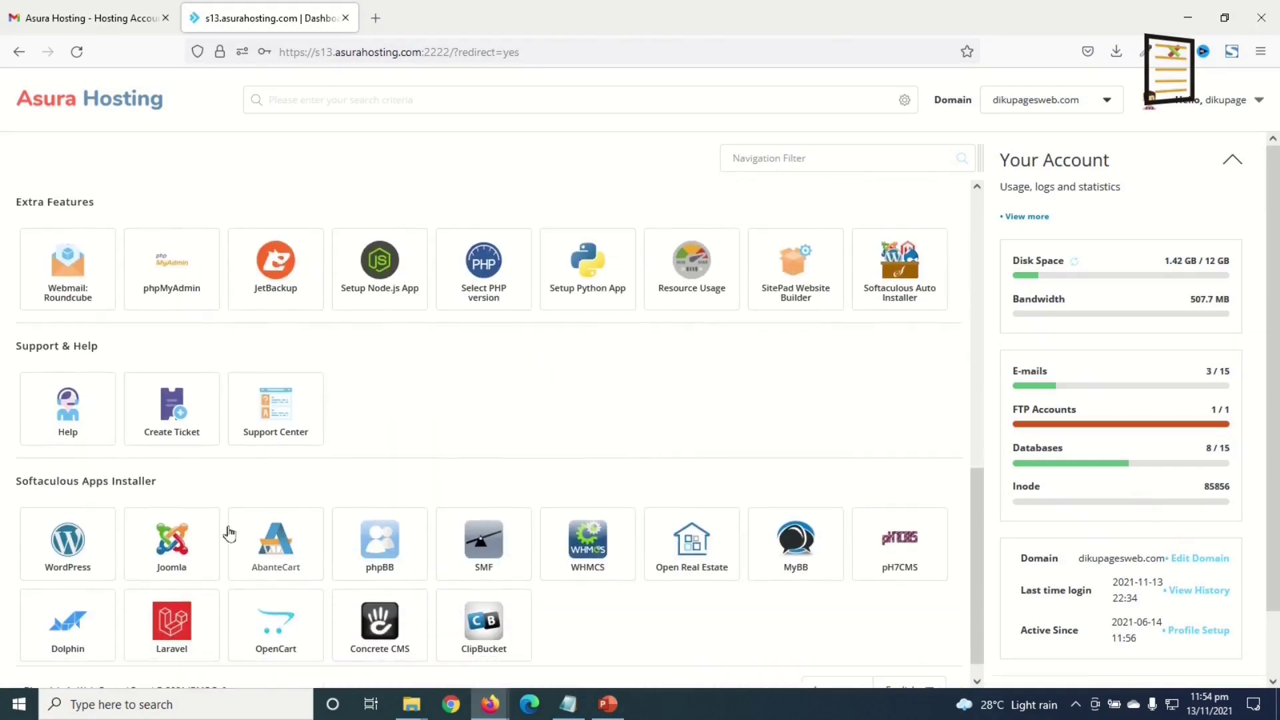
left_click(895, 260)
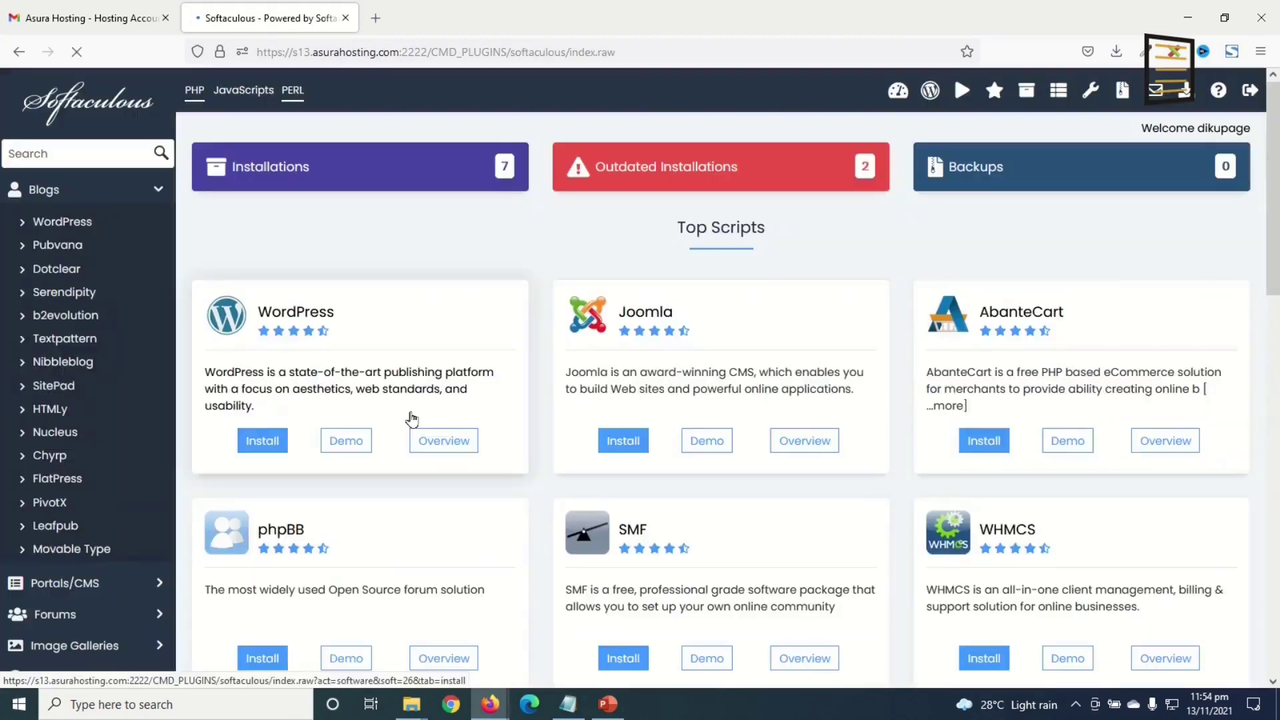
left_click(262, 438)
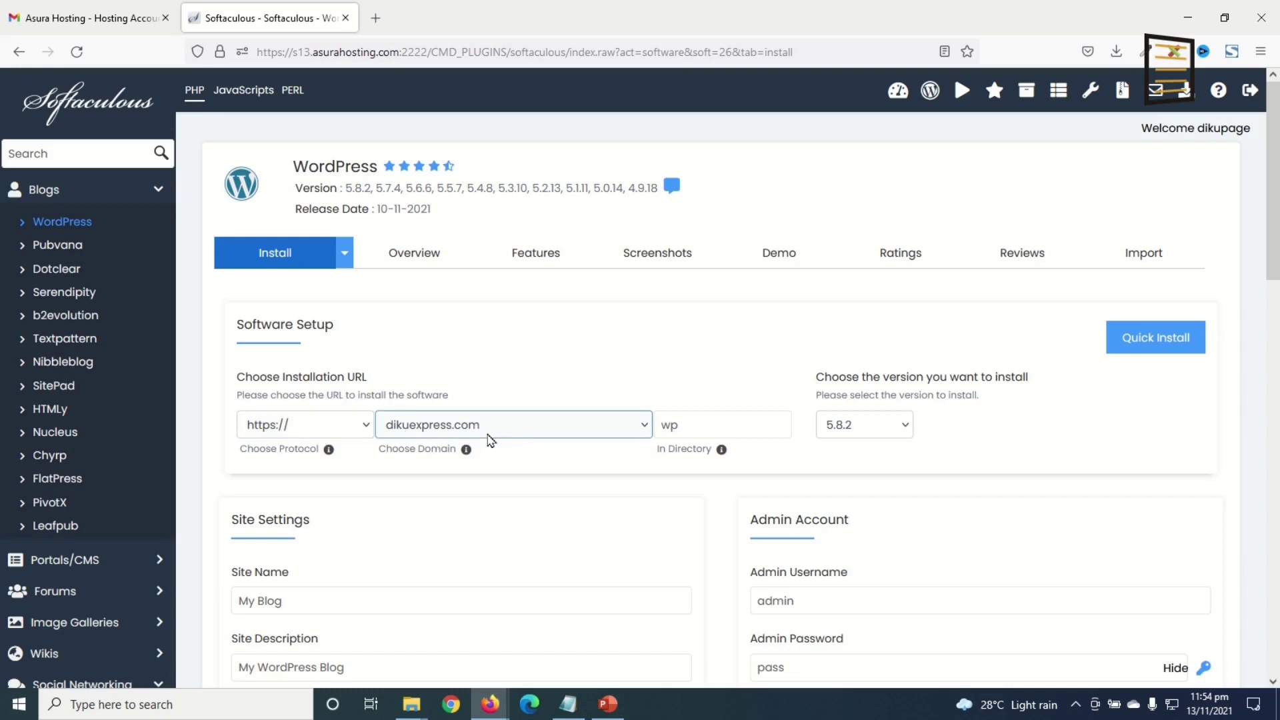
- Choose templatewarriors.com as the install domain and clear the wp directory to install at root
left_click(463, 434)
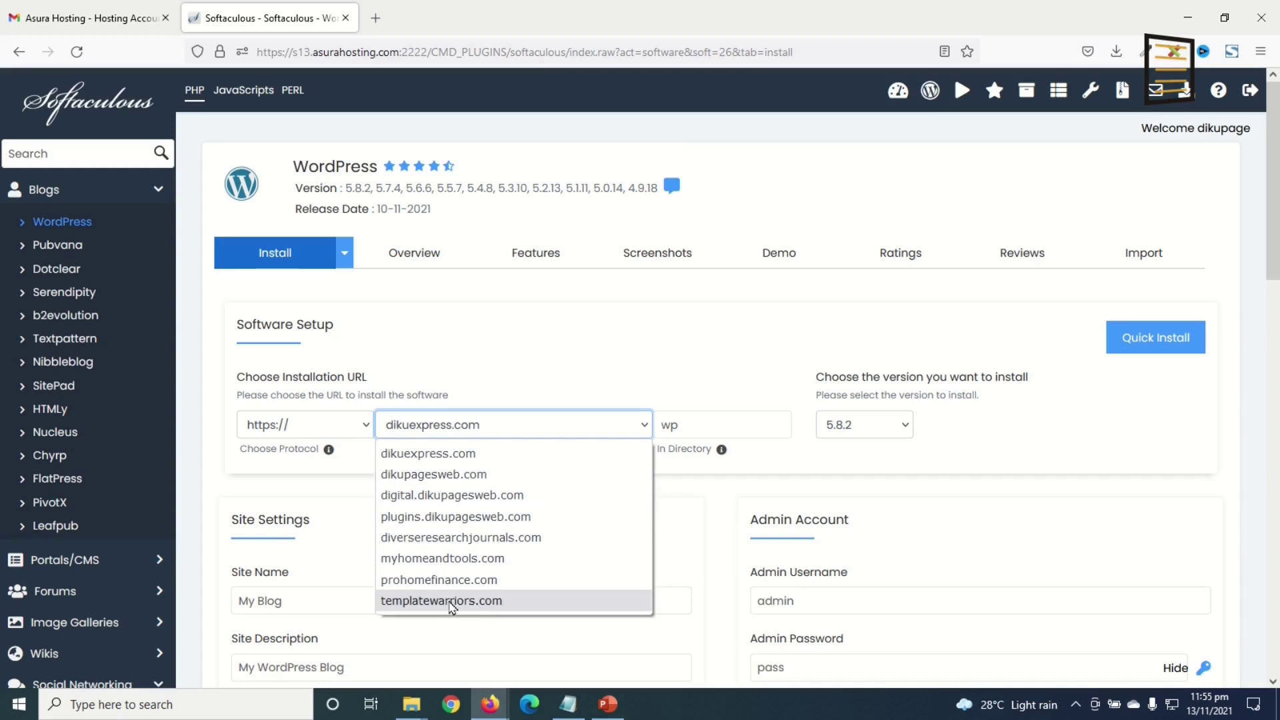
left_click(451, 601)
left_click(708, 430)
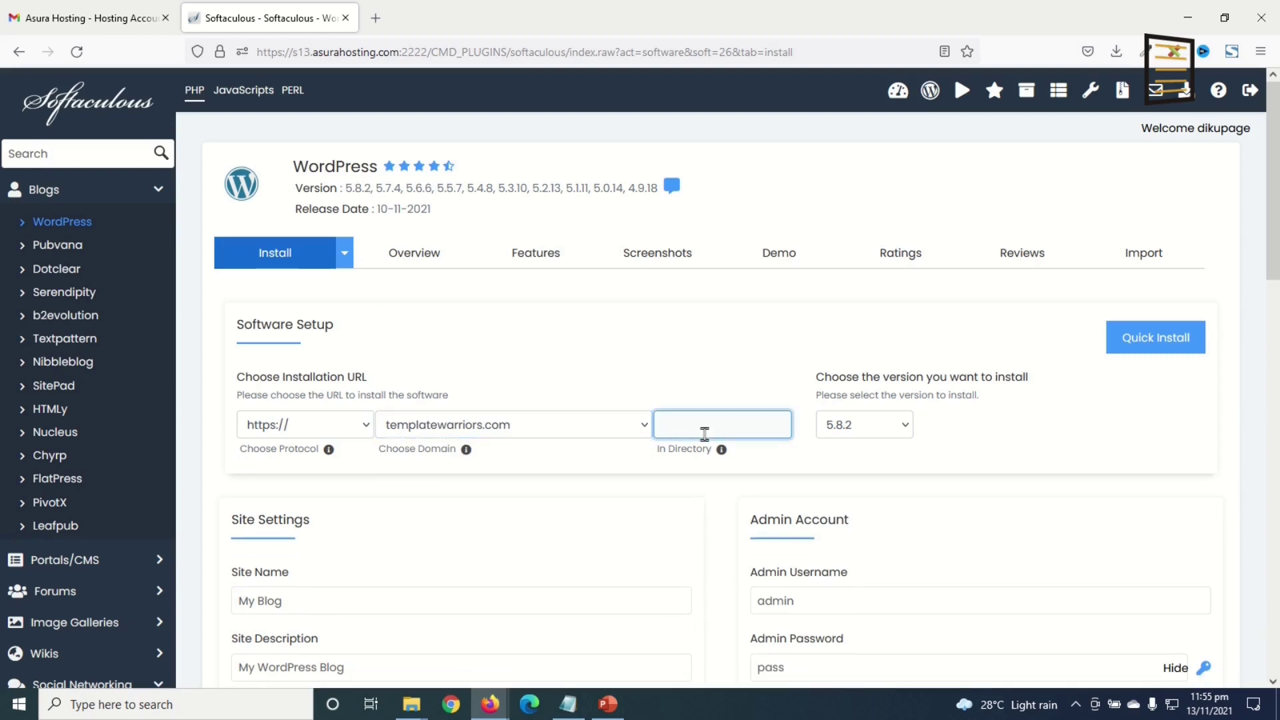
scroll(705, 433, "down", 2)
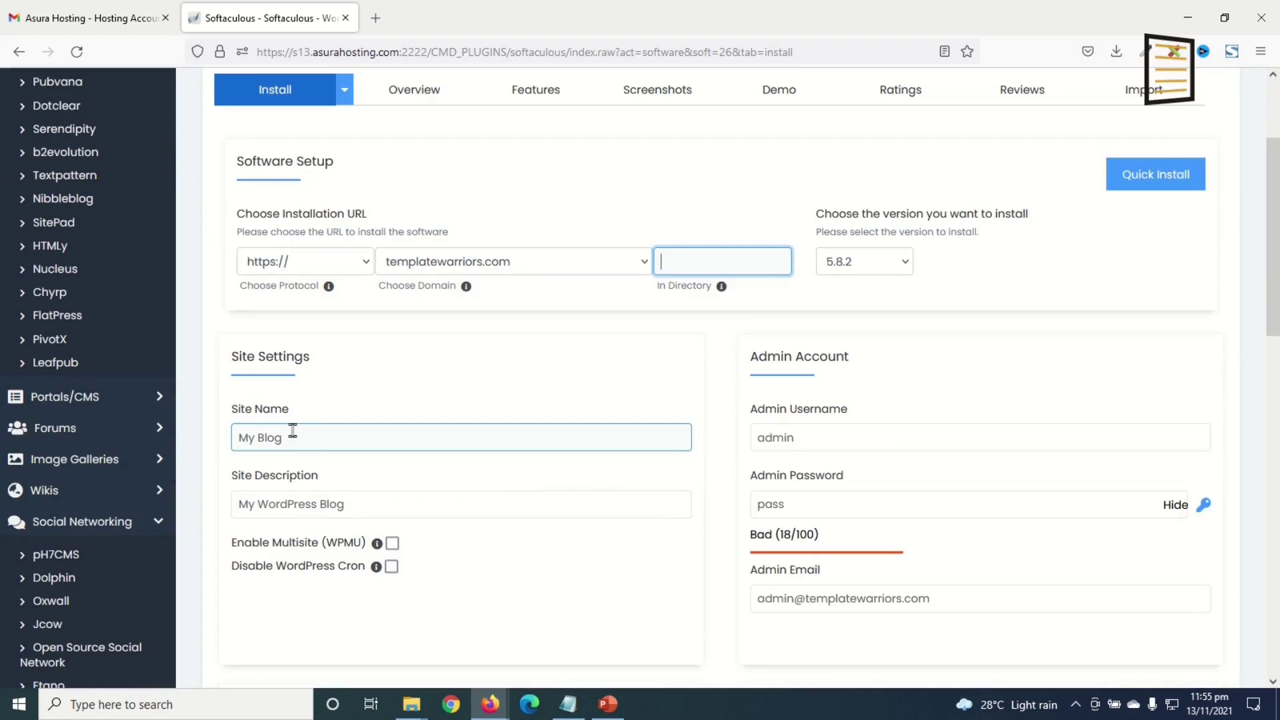
left_click(370, 509)
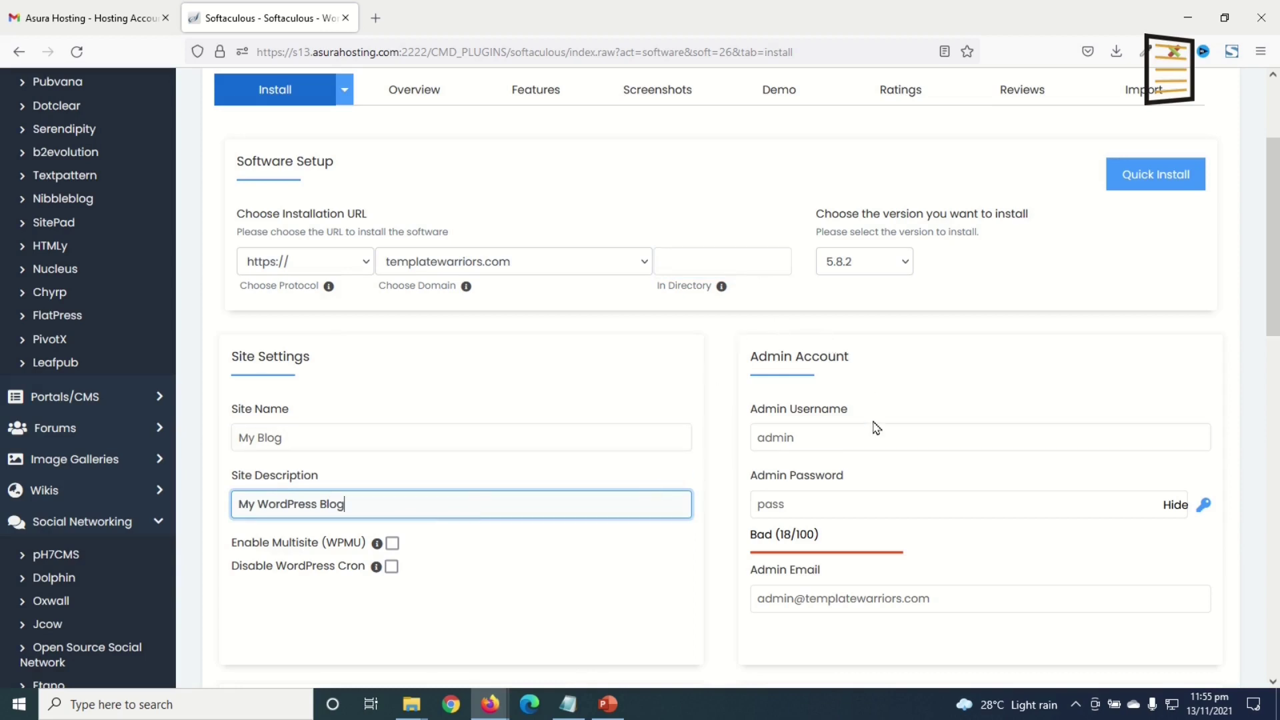
- Replace the default admin username, password and email, then start the WordPress installation
left_click(811, 440)
left_click_drag(811, 440, 731, 442)
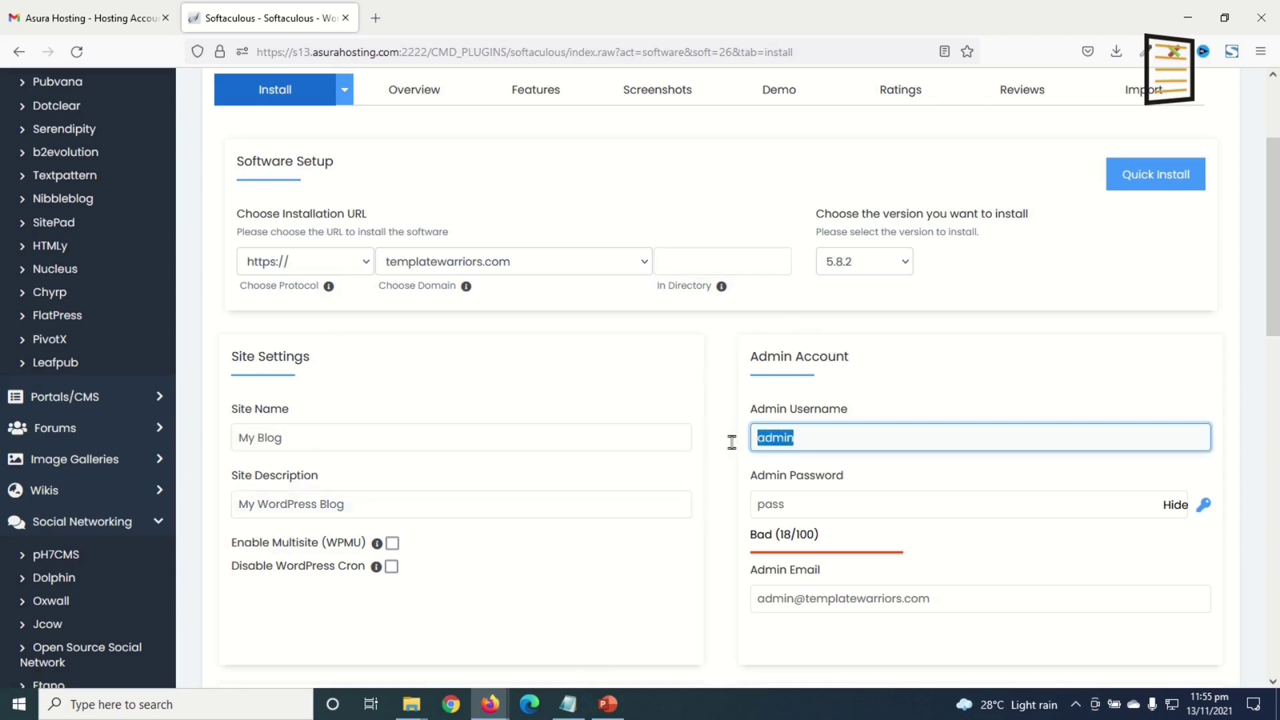
left_click_drag(801, 495, 722, 530)
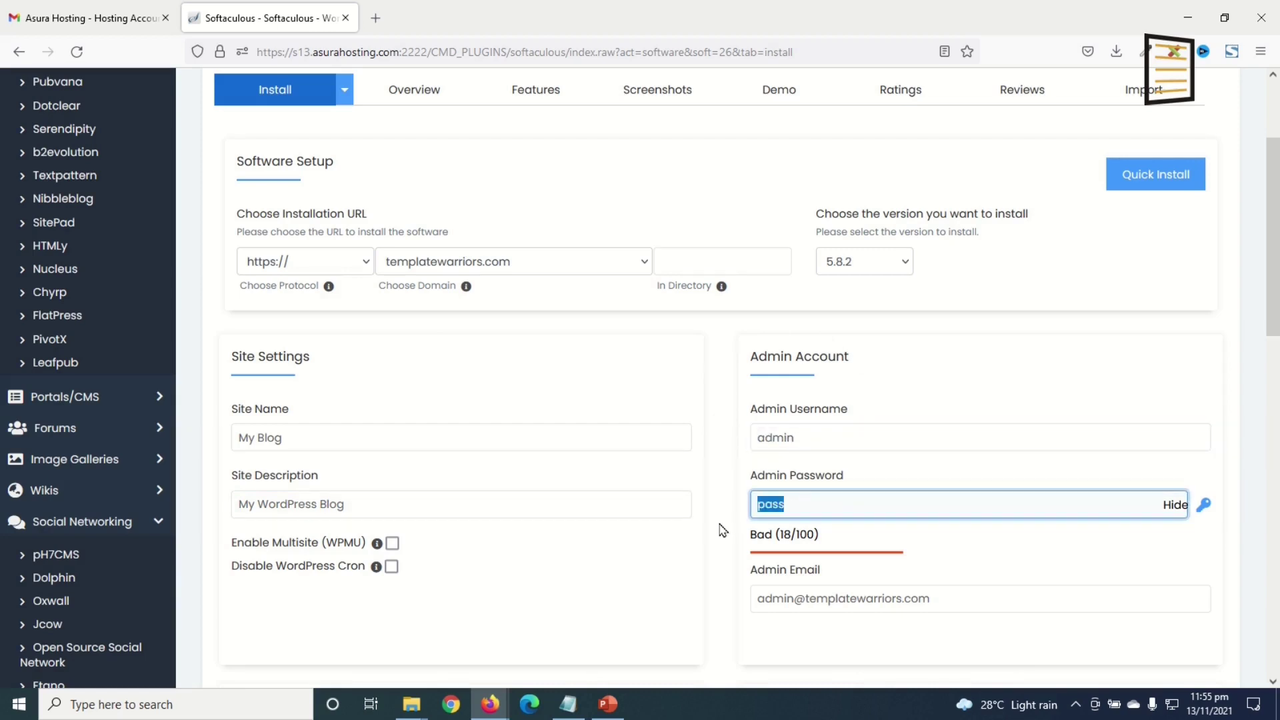
left_click_drag(960, 603, 717, 602)
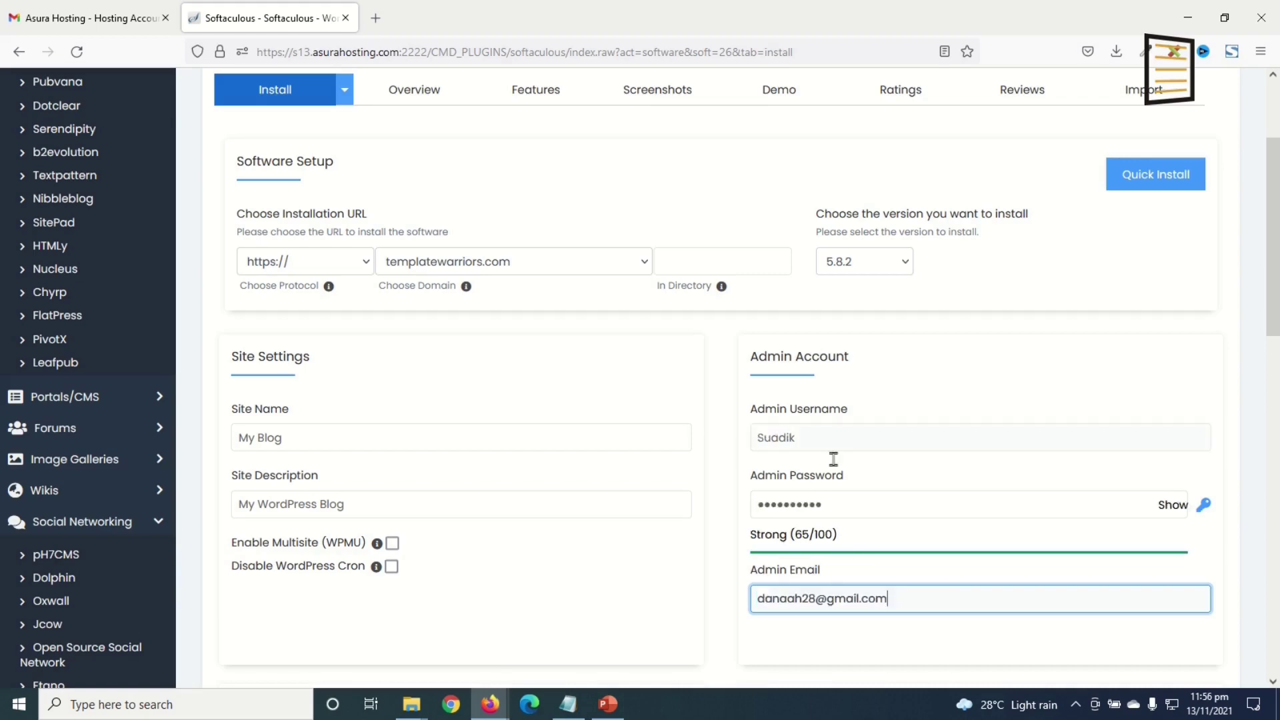
scroll(853, 637, "down", 15)
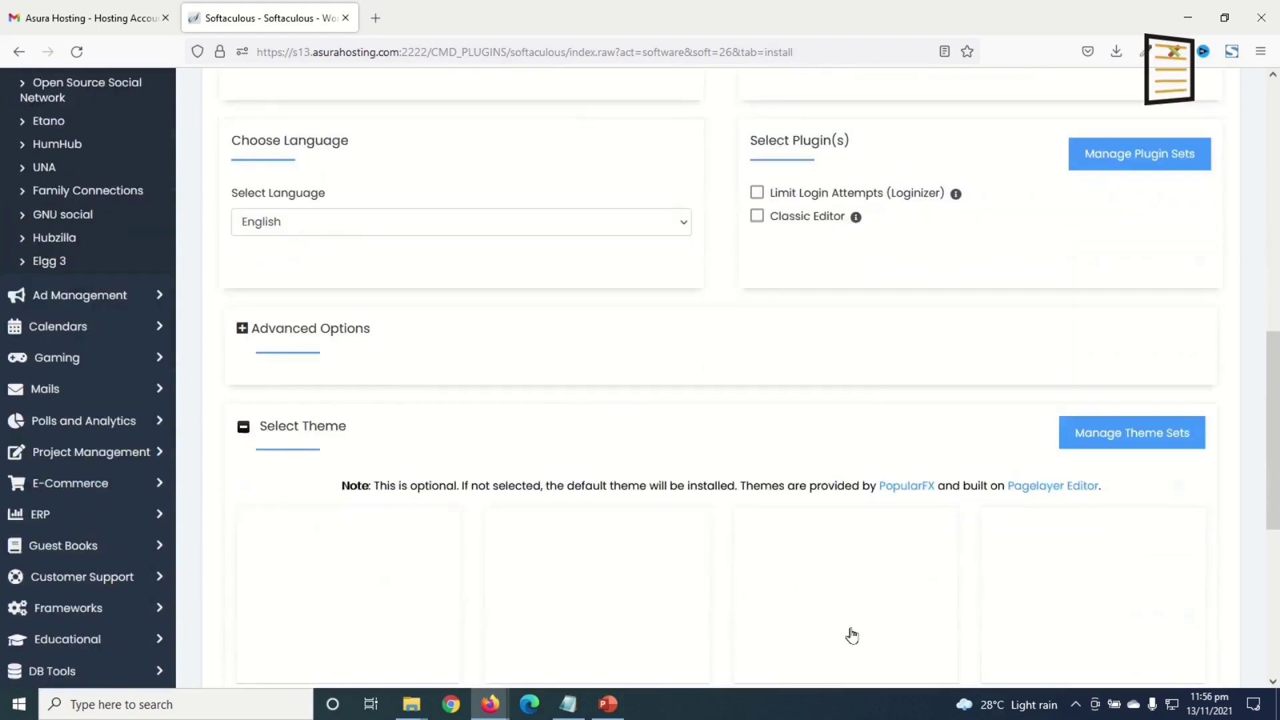
left_click(718, 474)
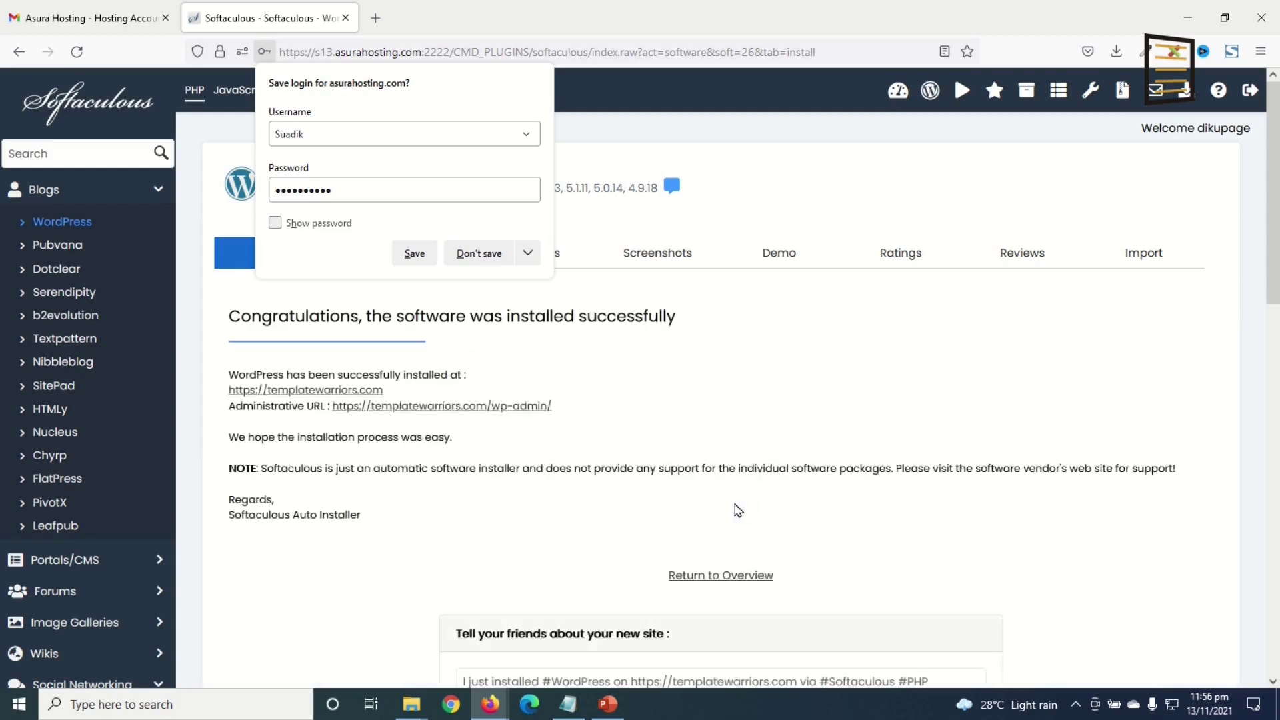
- Decline saving the login, then open the new site and its Administrative URL in new tabs
left_click(597, 363)
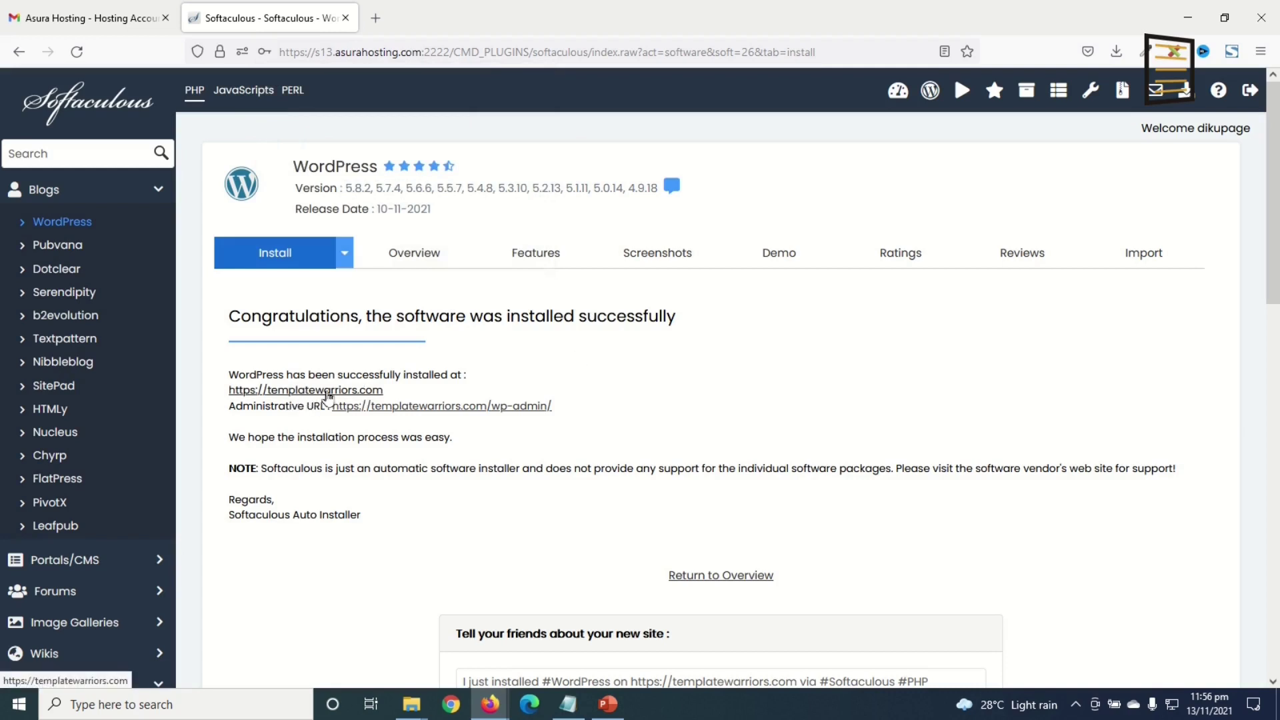
left_click(315, 393)
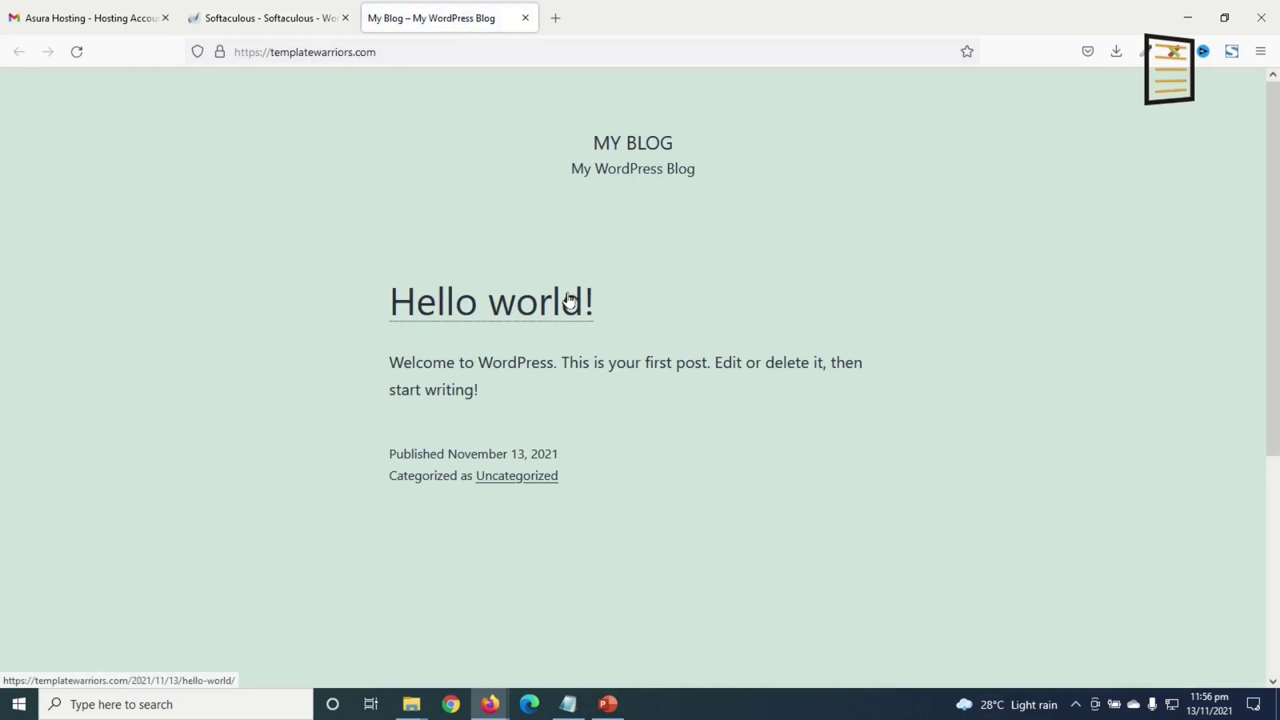
left_click(272, 23)
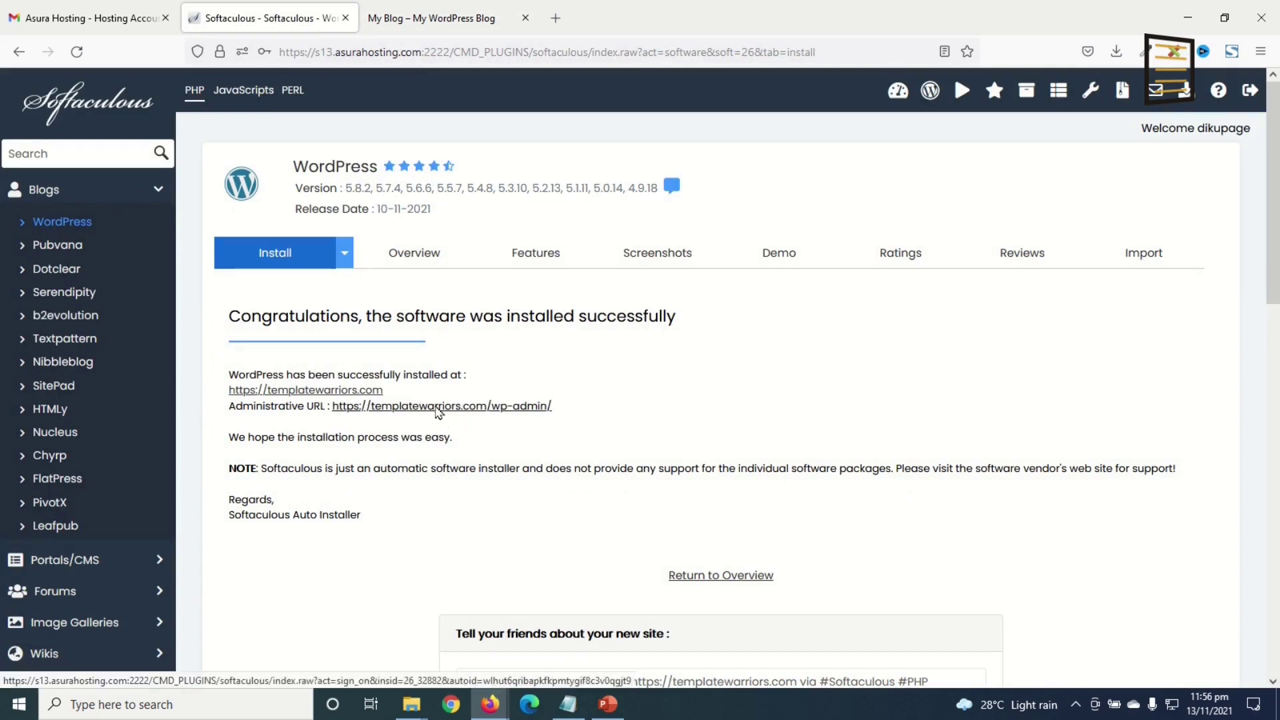
left_click(433, 408)
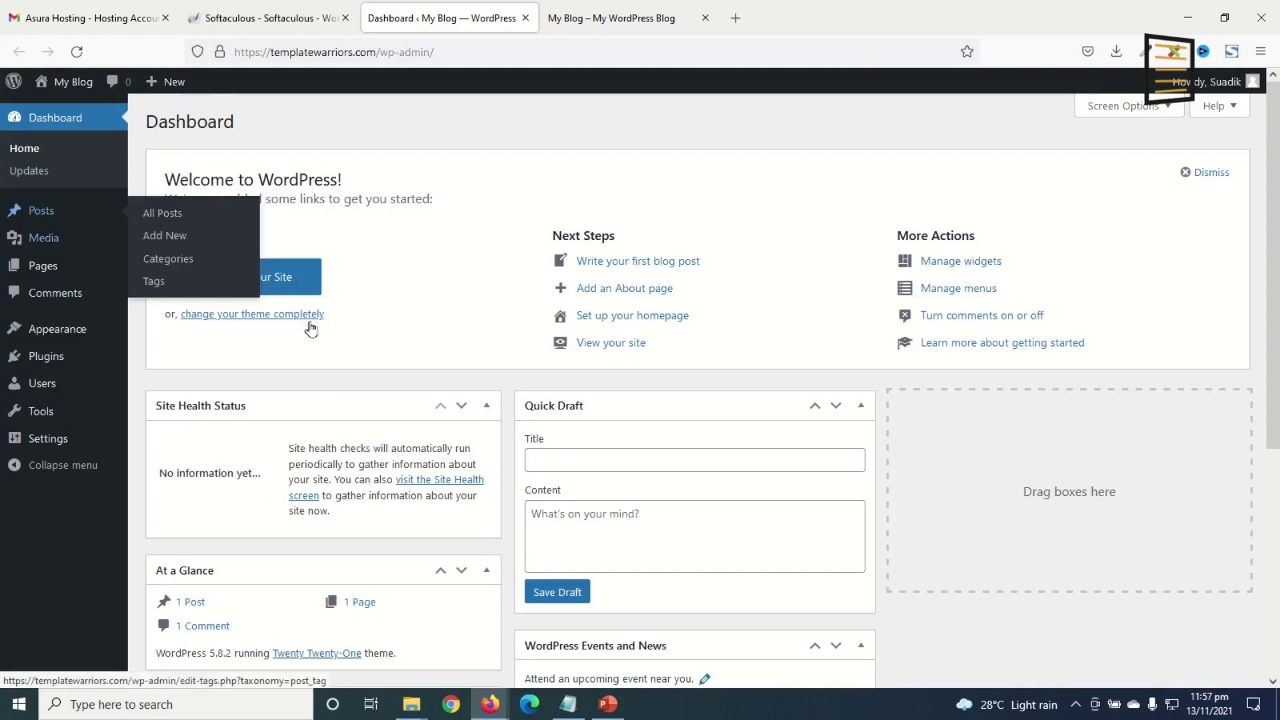
- View the My Blog front page with its Hello world! post and select its address
left_click(600, 20)
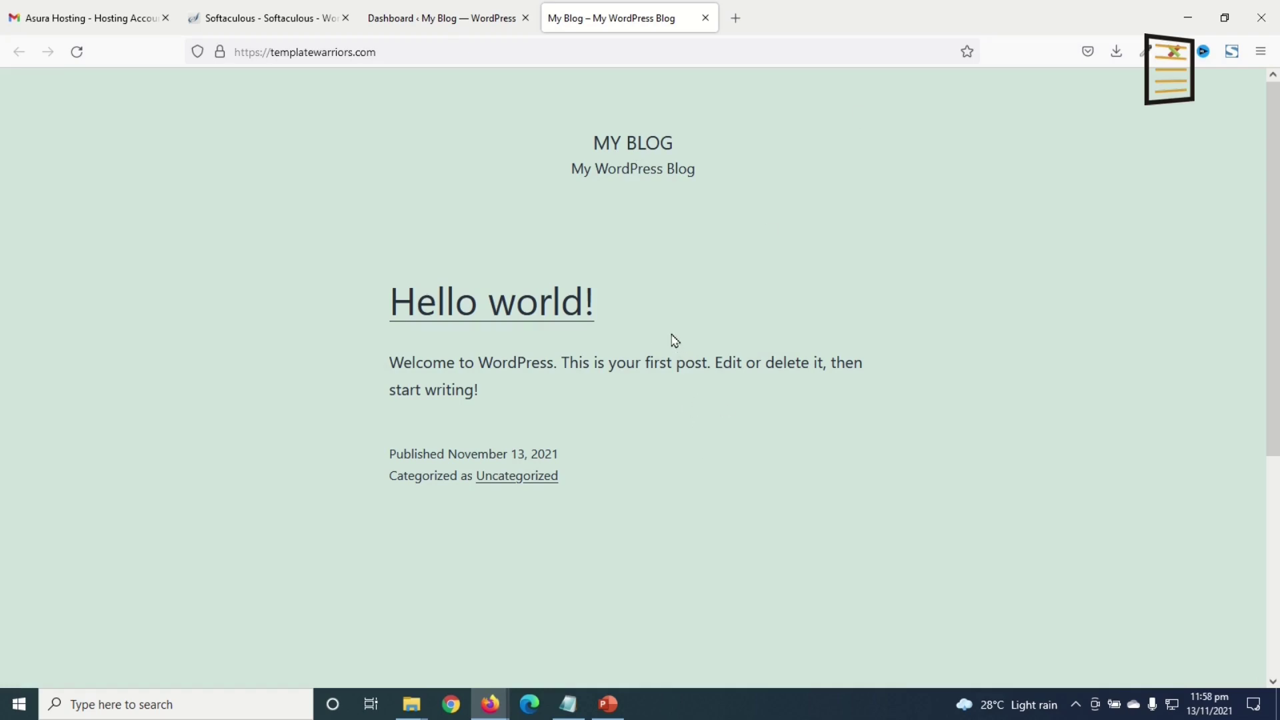
left_click(392, 50)
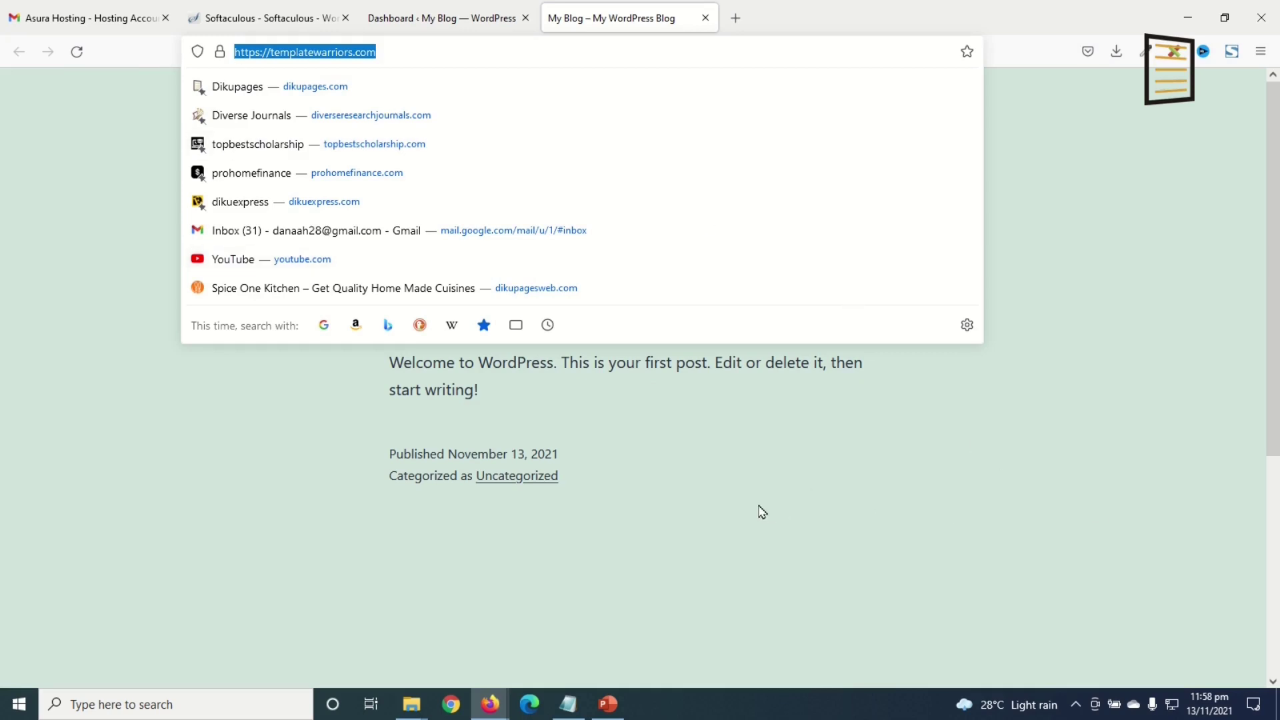
- Log out of the WordPress admin via Howdy > Log Out and close that dashboard tab
left_click(425, 20)
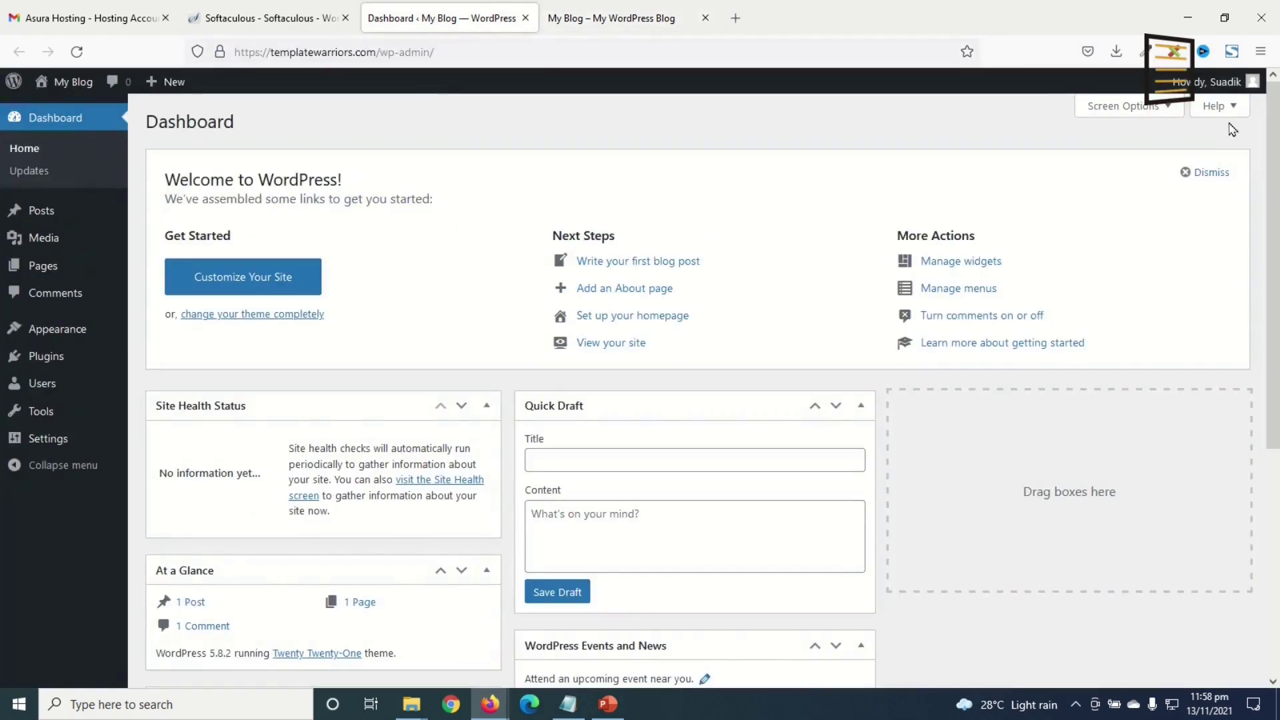
mouse_move(1210, 85)
left_click(1152, 162)
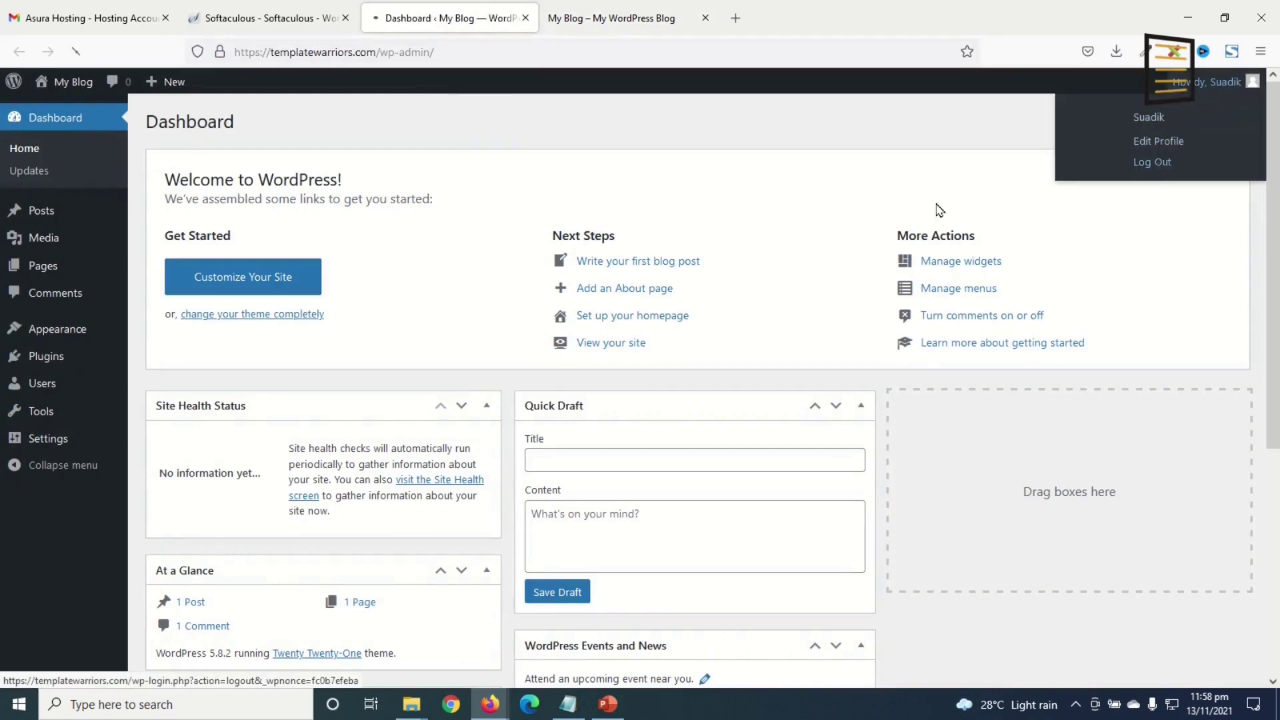
left_click(526, 18)
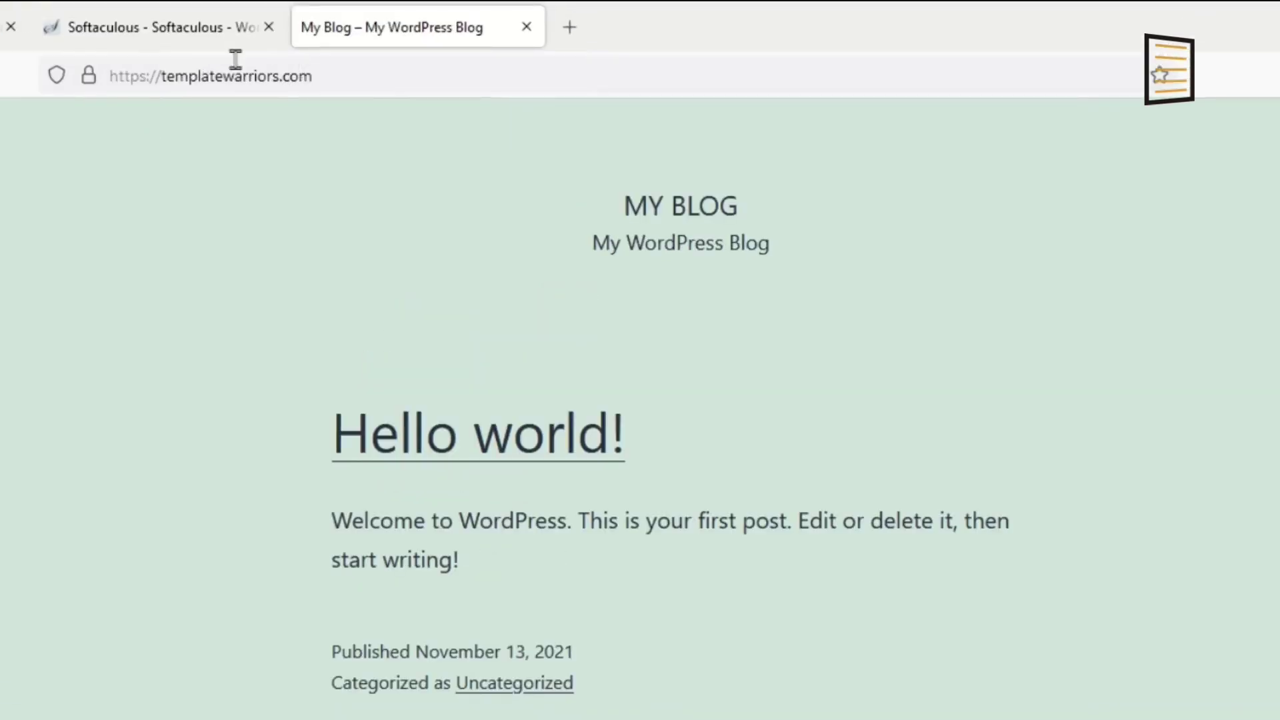
- Go to templatewarriors.com/wp-admin and log in with the saved admin username and password
left_click(397, 73)
left_click(400, 78)
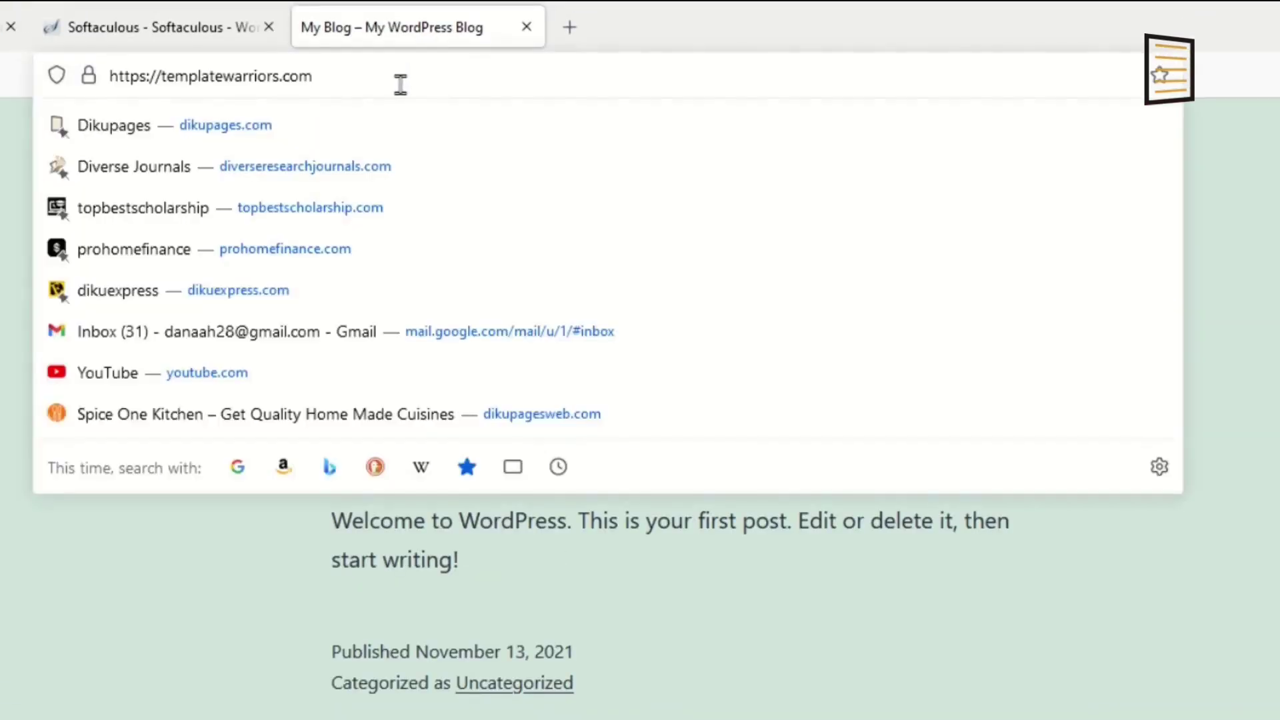
type("/wp")
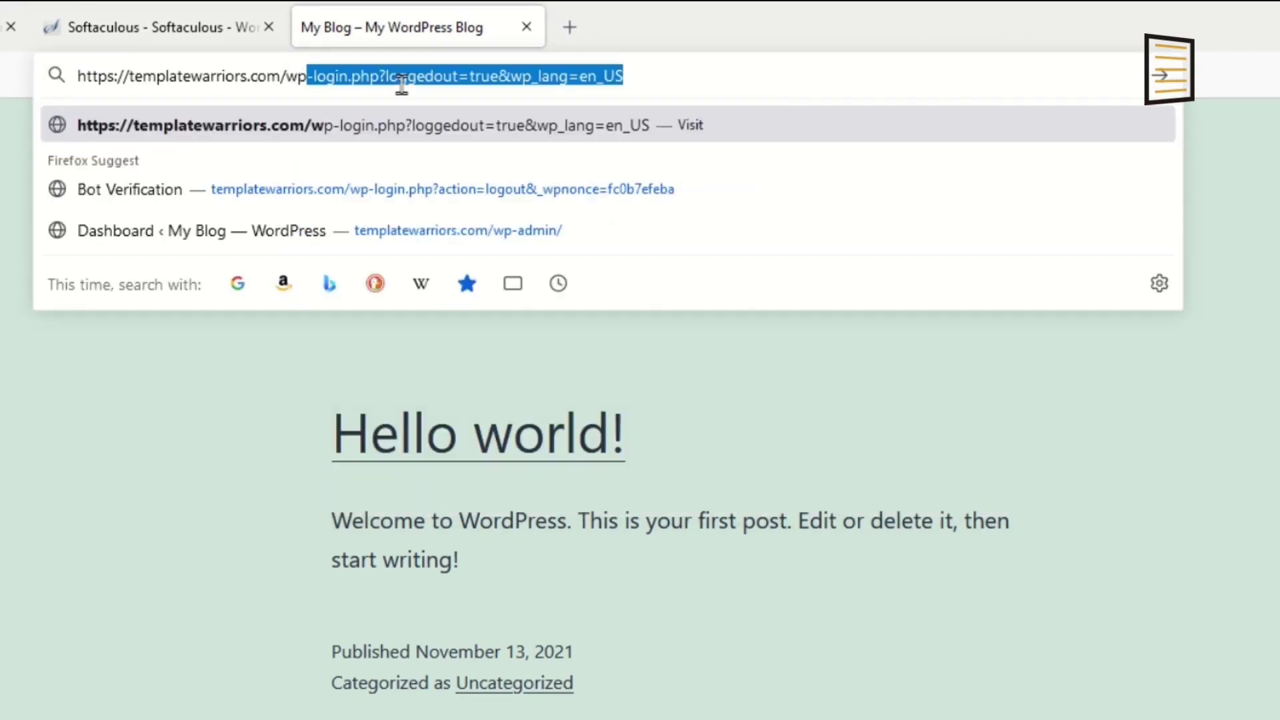
type("-d")
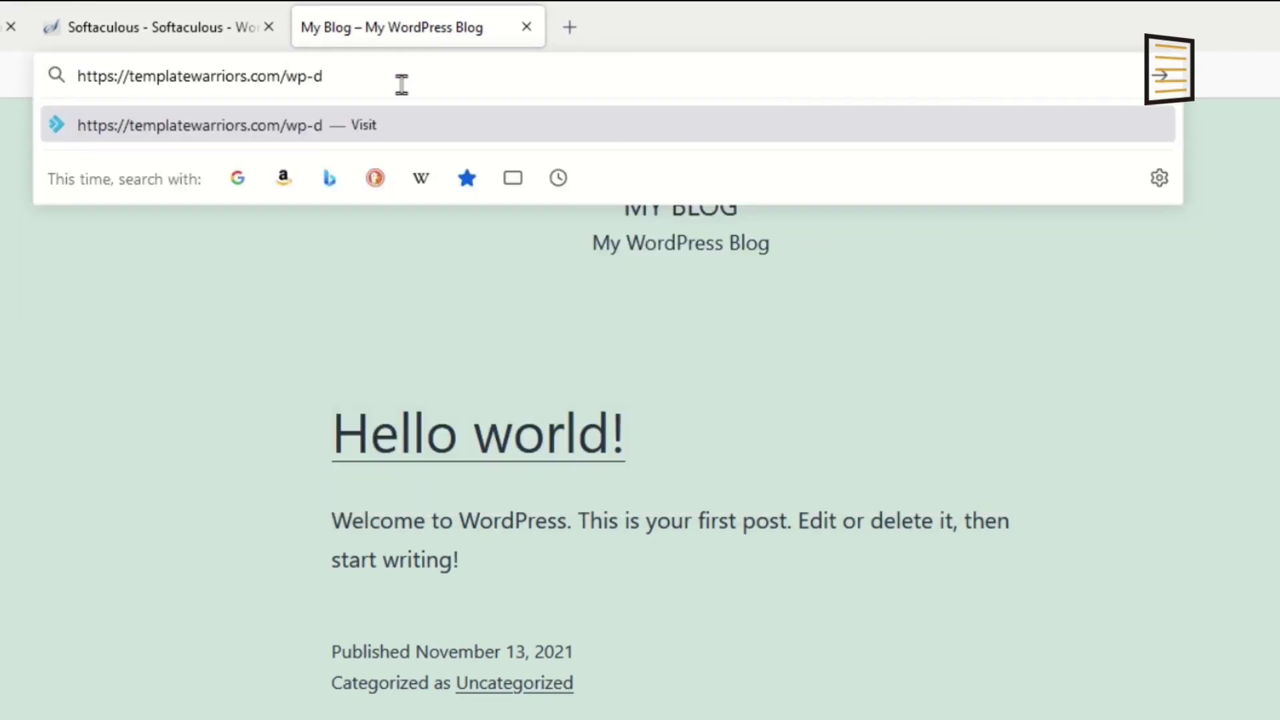
key("BackSpace")
type("admin")
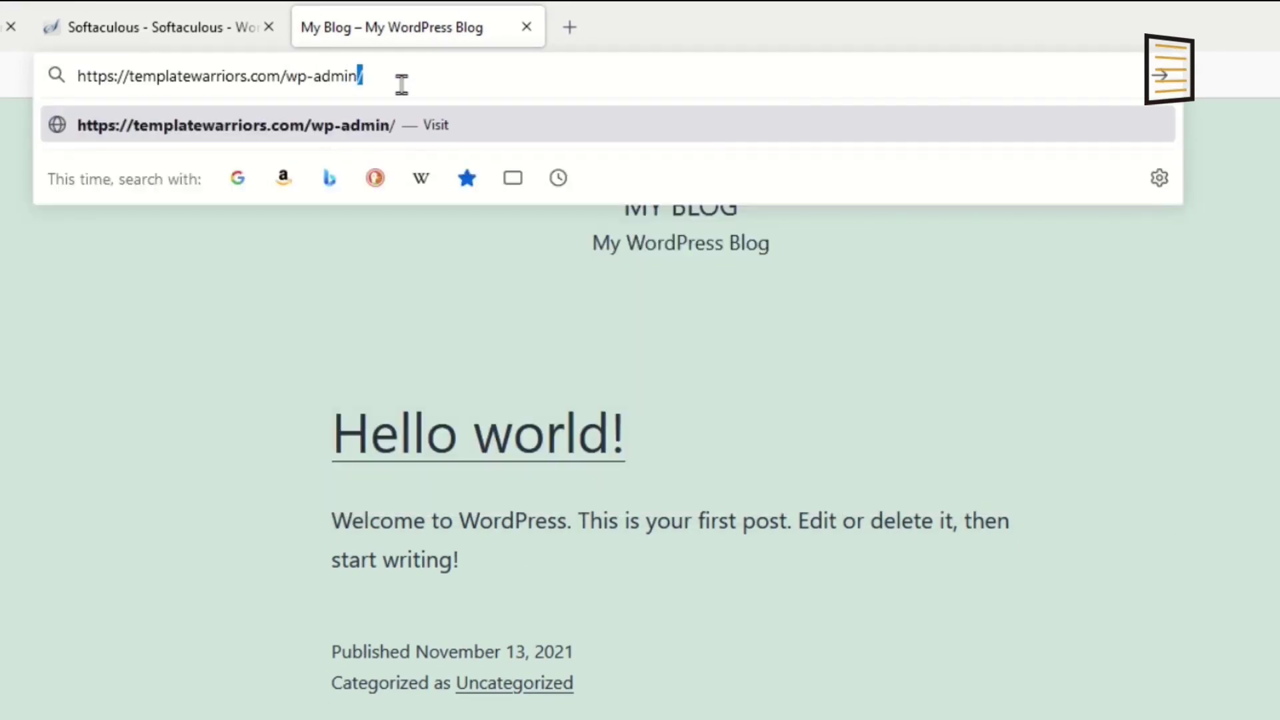
key("Return")
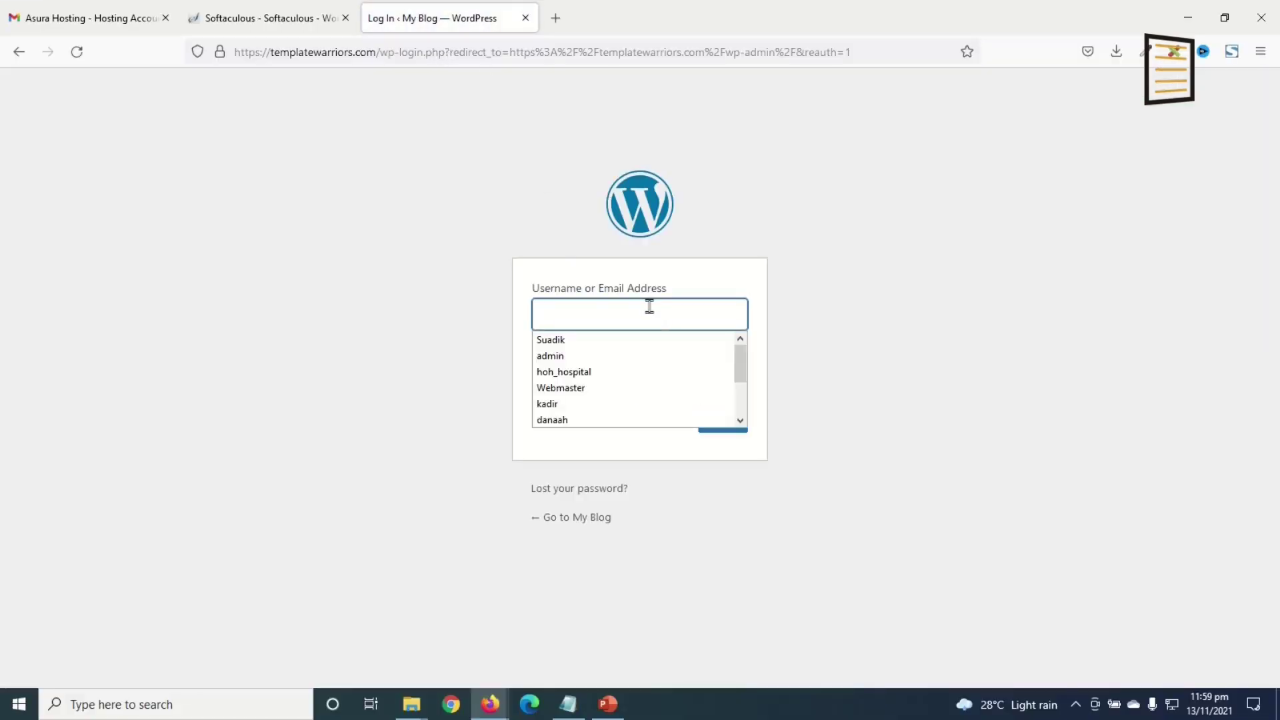
left_click(616, 340)
left_click(606, 374)
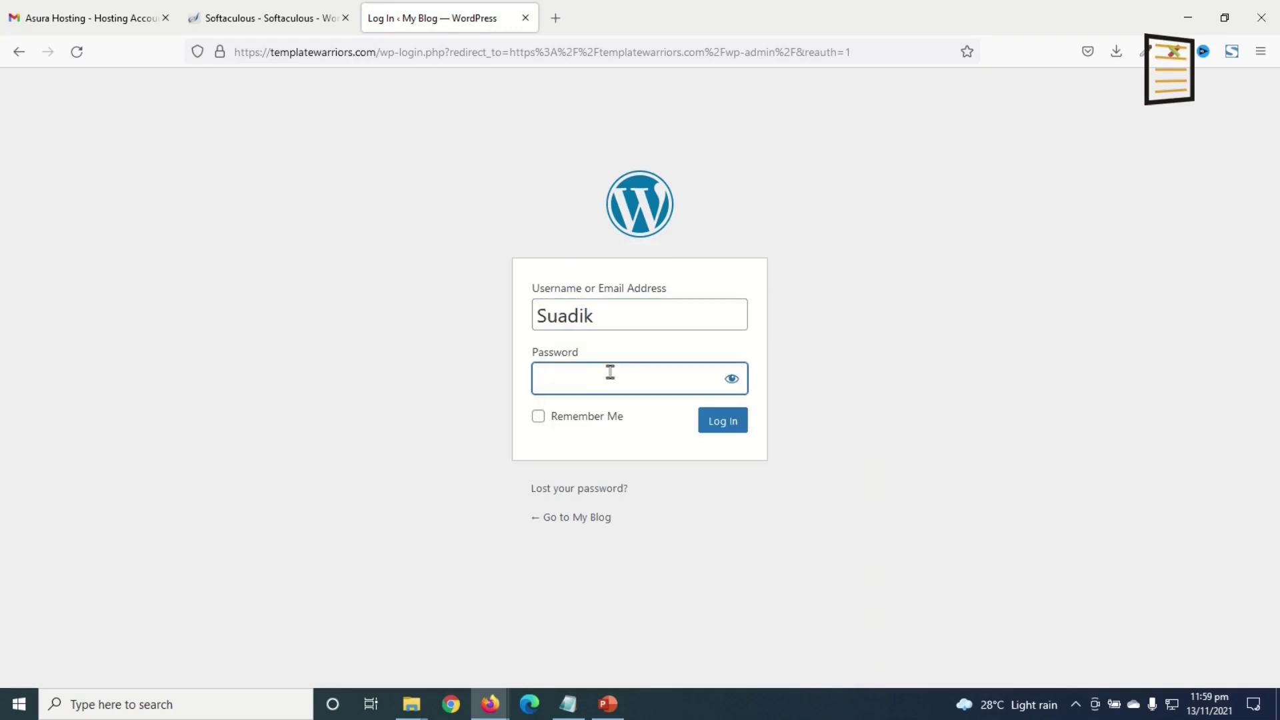
key("ctrl+v")
key("Return")
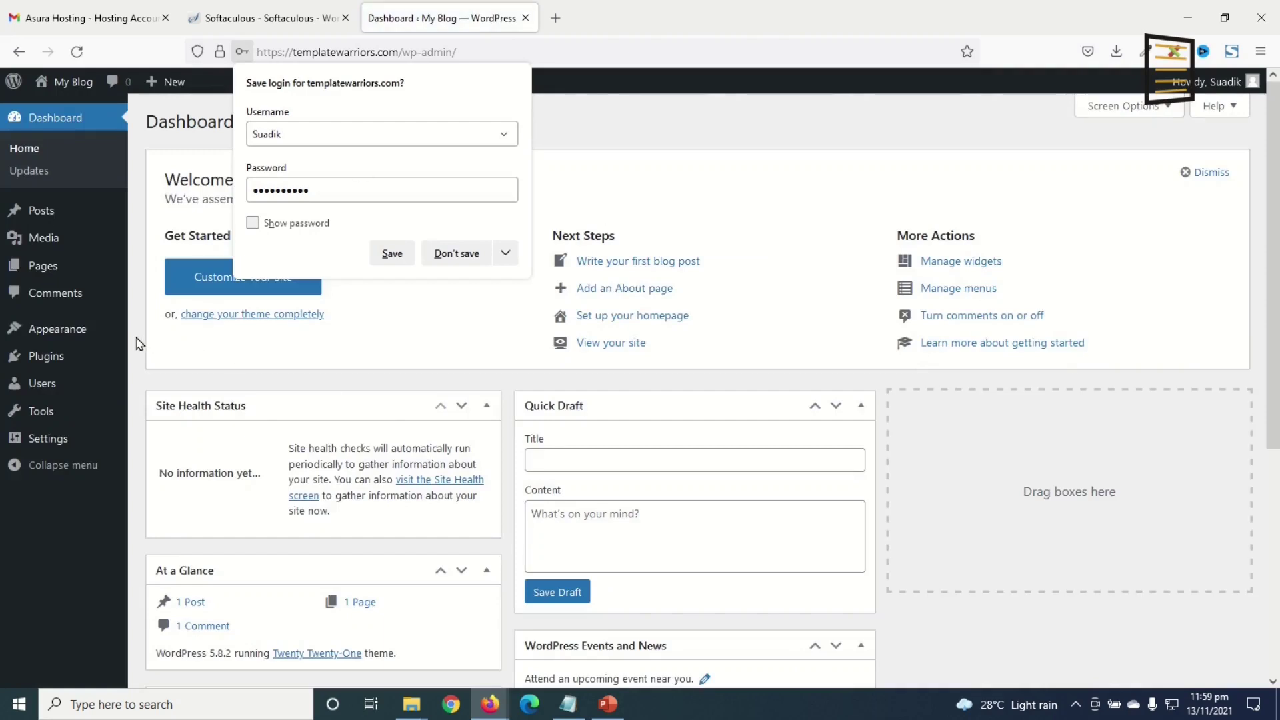
- Uncheck Welcome, Events and News, Quick Draft, At a Glance, Site Health and Activity in Screen Options
left_click(705, 136)
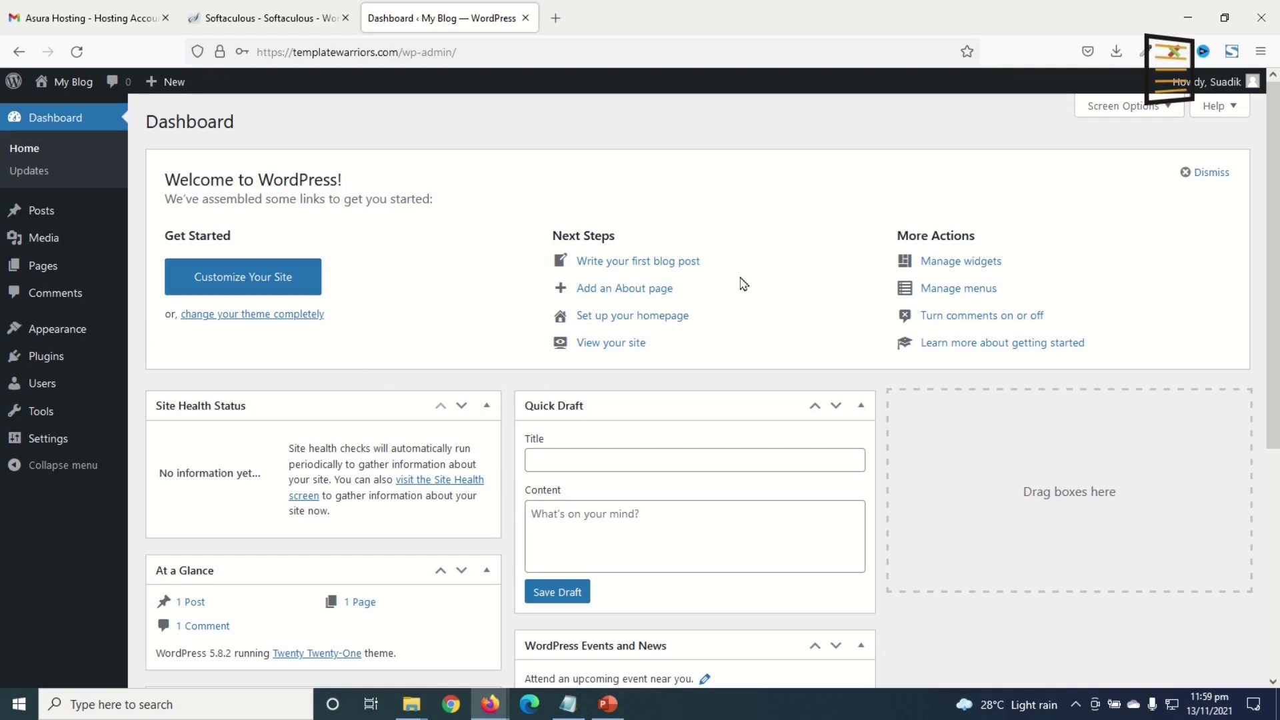
scroll(362, 414, "down", 5)
scroll(686, 548, "up", 5)
left_click(1136, 108)
left_click(681, 179)
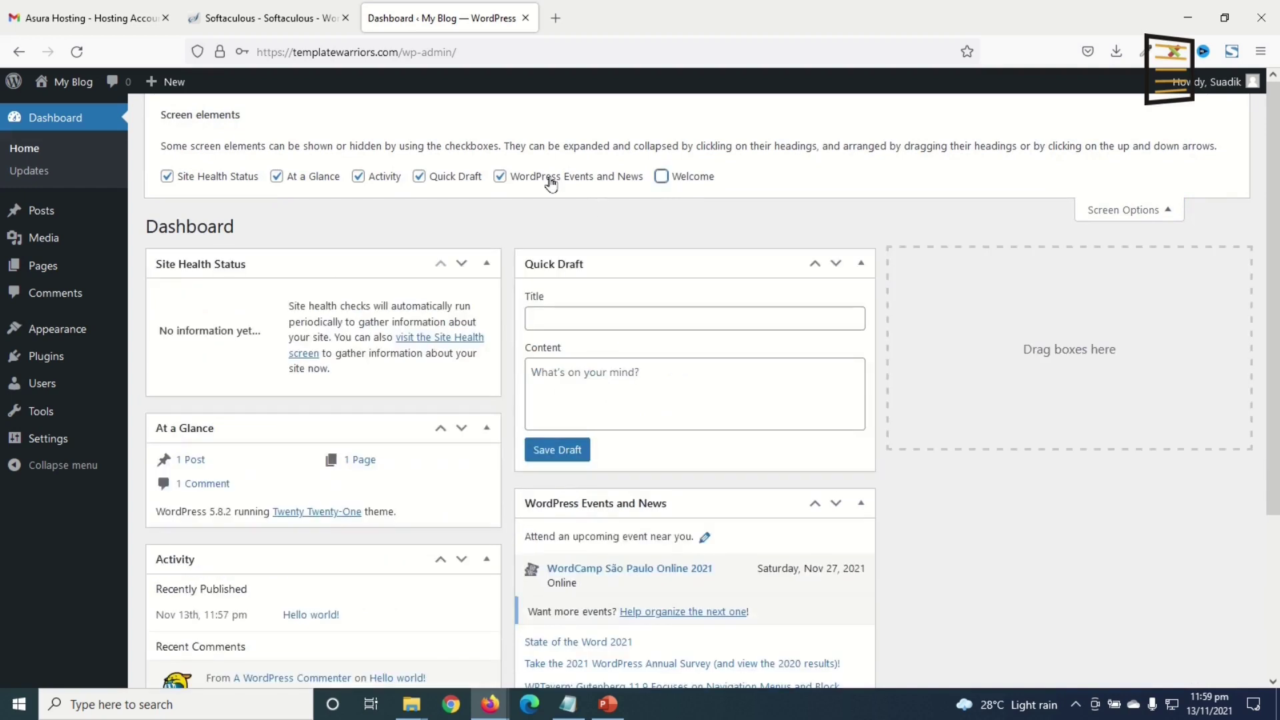
left_click(551, 184)
left_click(434, 182)
left_click(297, 182)
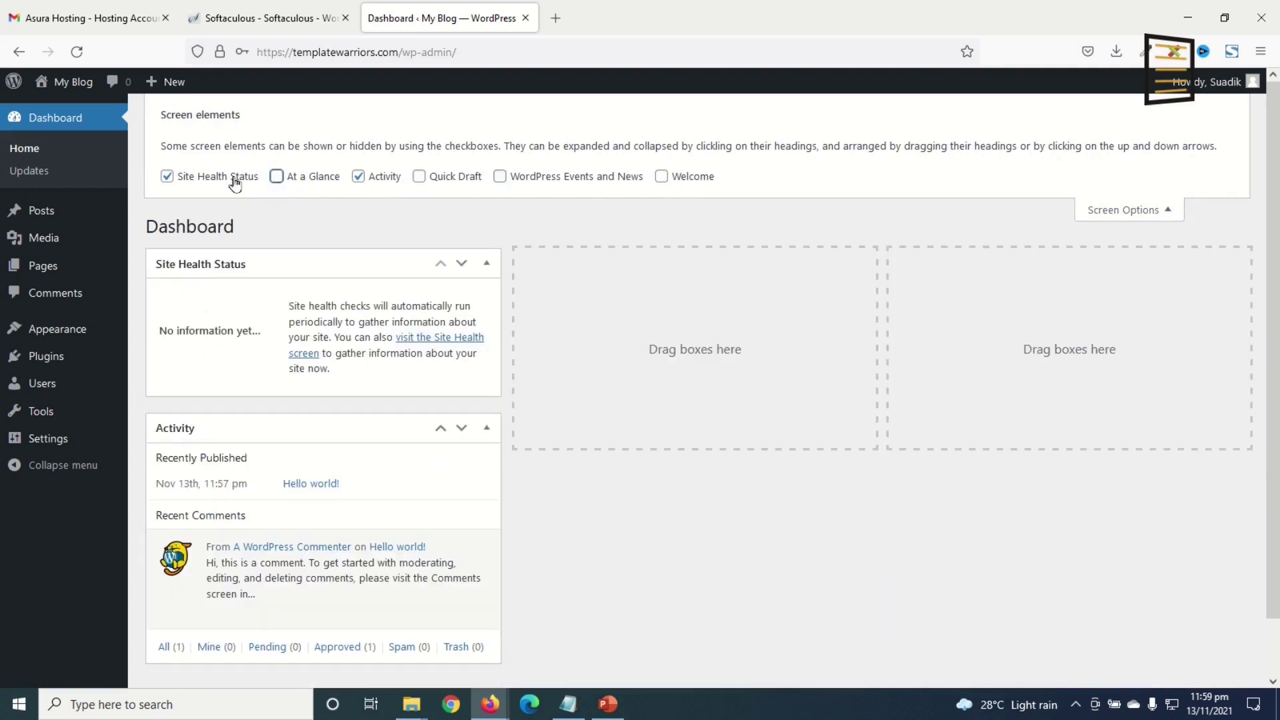
left_click(235, 185)
left_click(360, 177)
left_click(1146, 209)
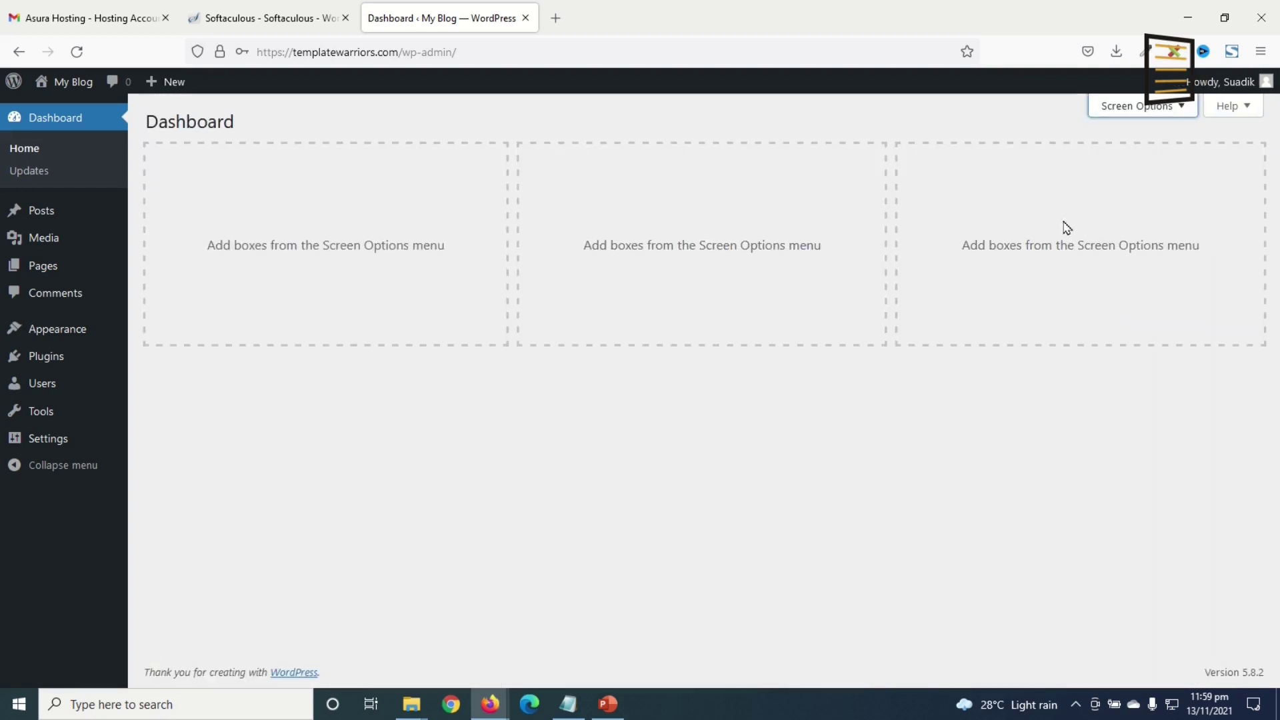
left_click(42, 212)
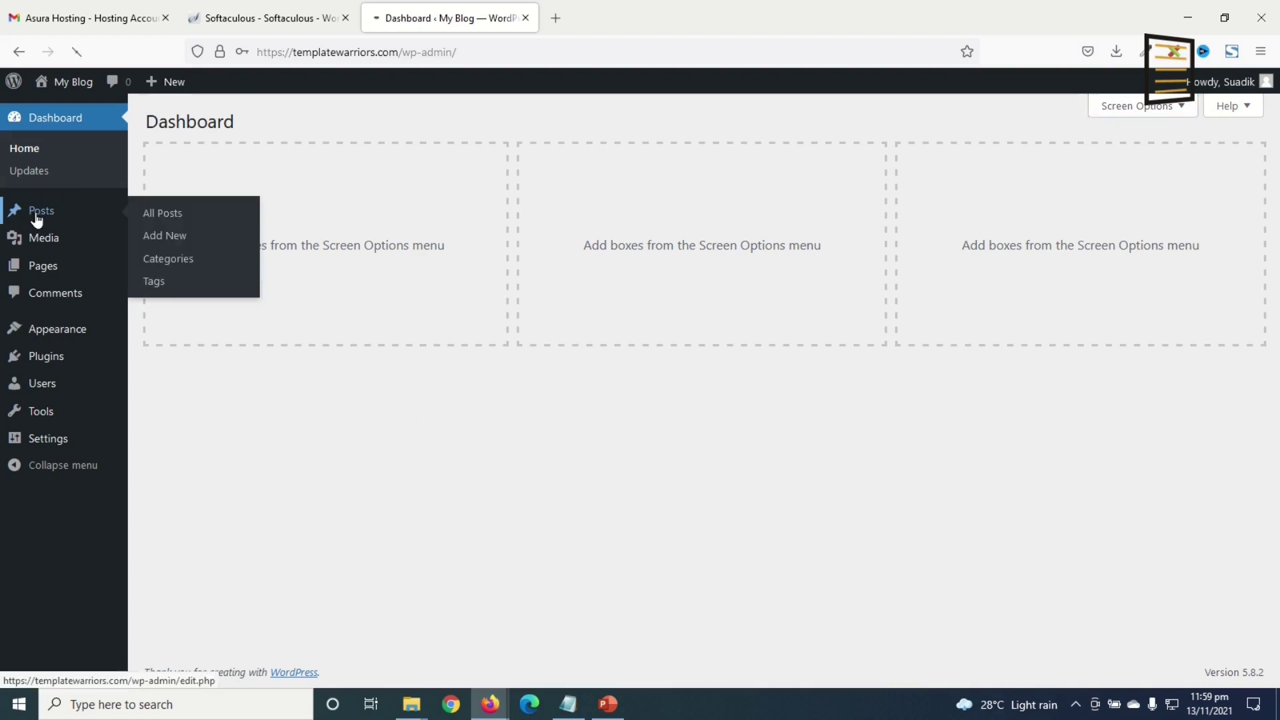
- Trash the Hello world! post and empty the posts Trash
mouse_move(280, 255)
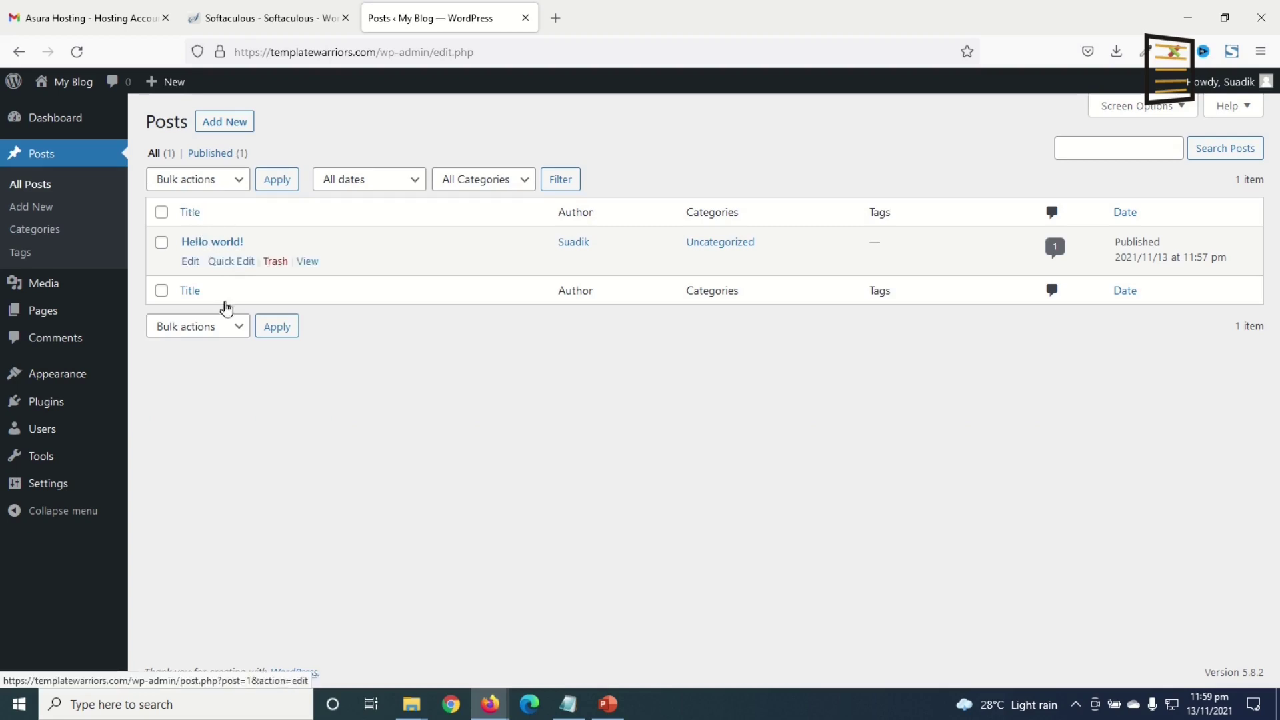
left_click(275, 262)
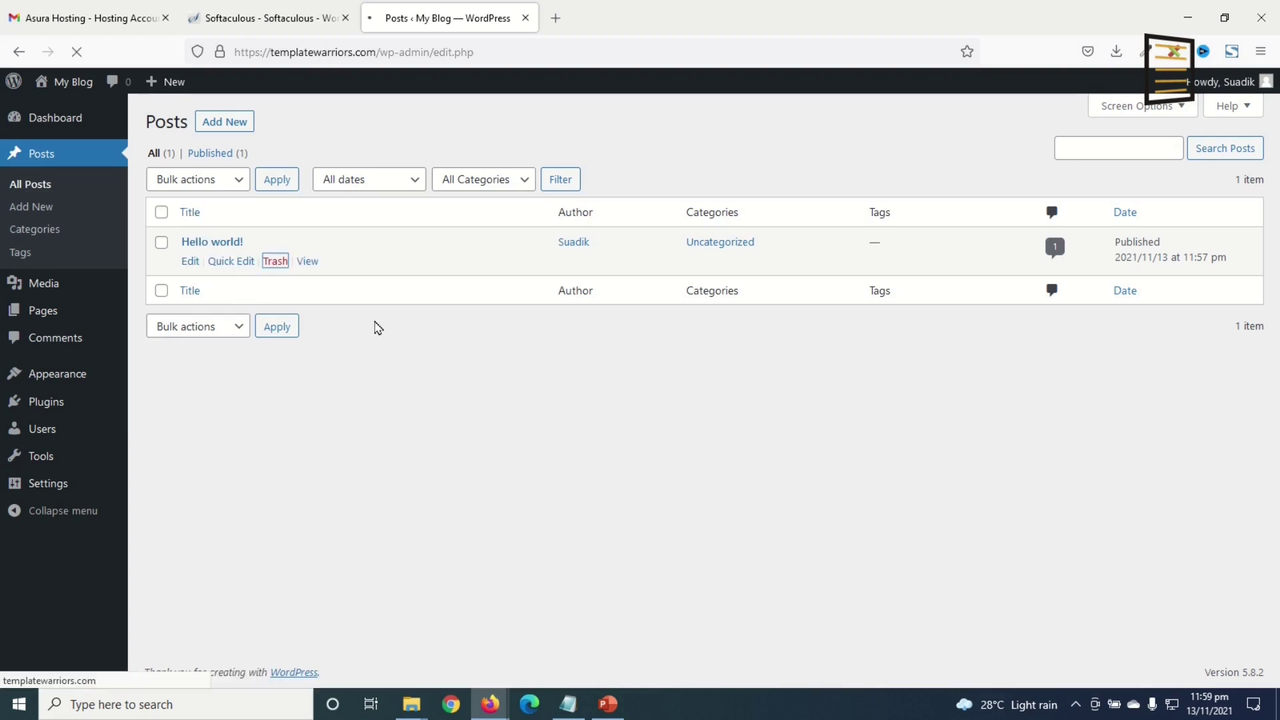
left_click(200, 202)
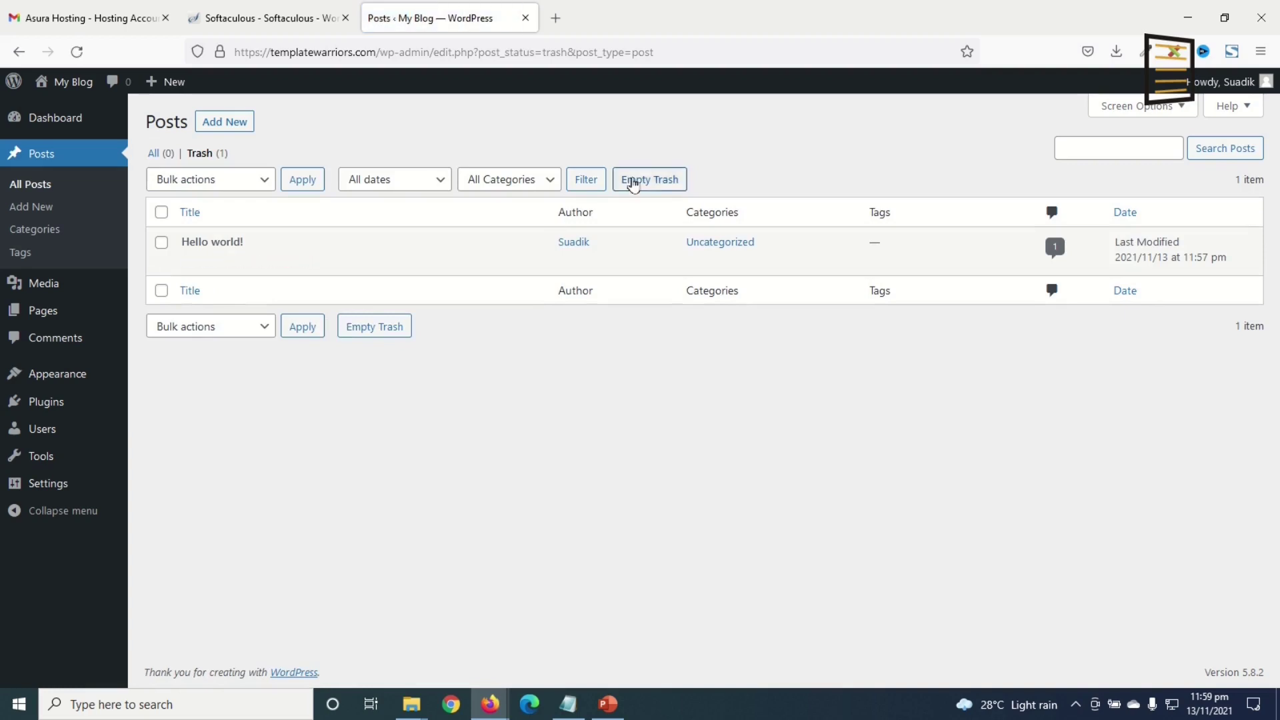
left_click(271, 261)
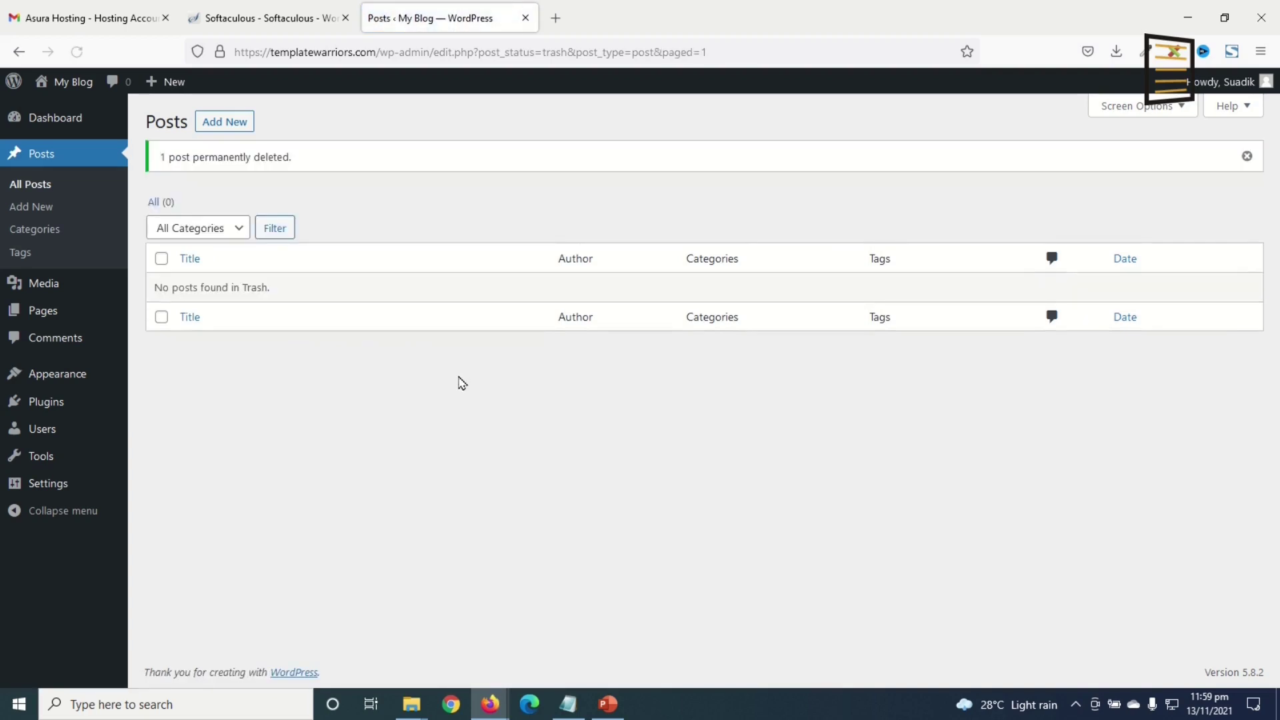
- Bulk-trash the Privacy Policy and Sample Page pages, then empty the pages Trash
left_click(52, 313)
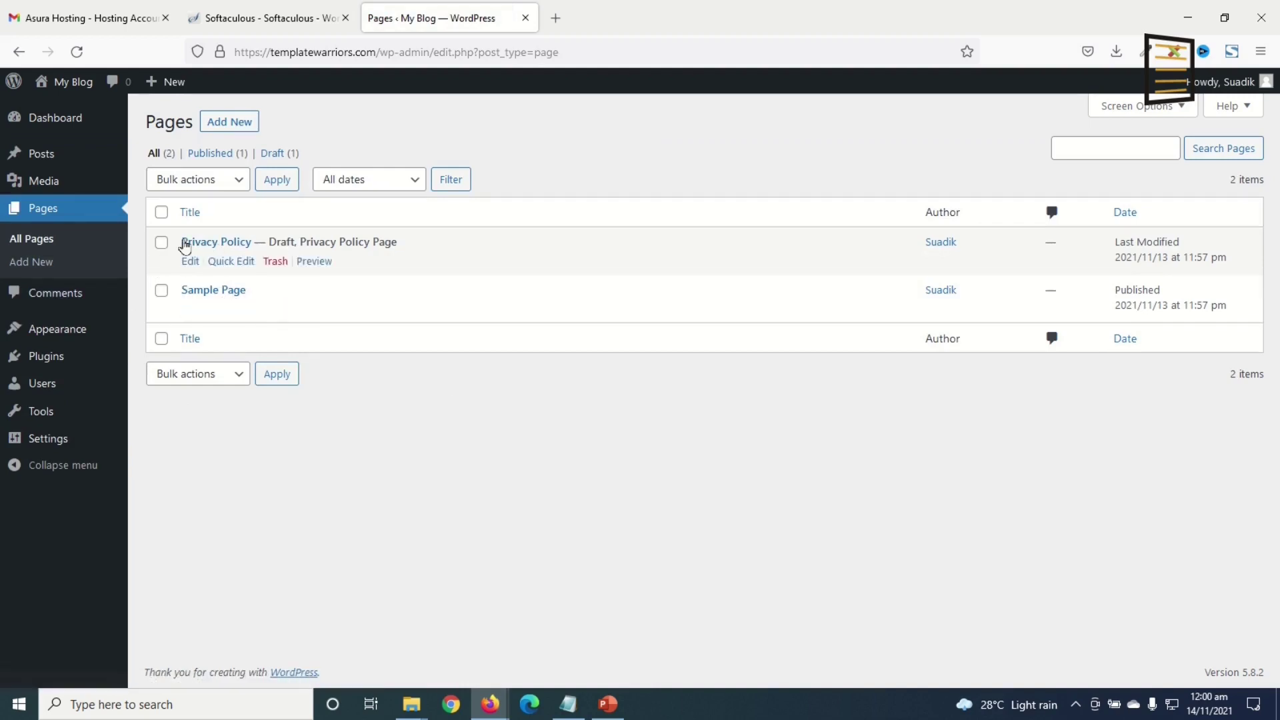
left_click(162, 213)
left_click(229, 180)
left_click(204, 260)
left_click(277, 179)
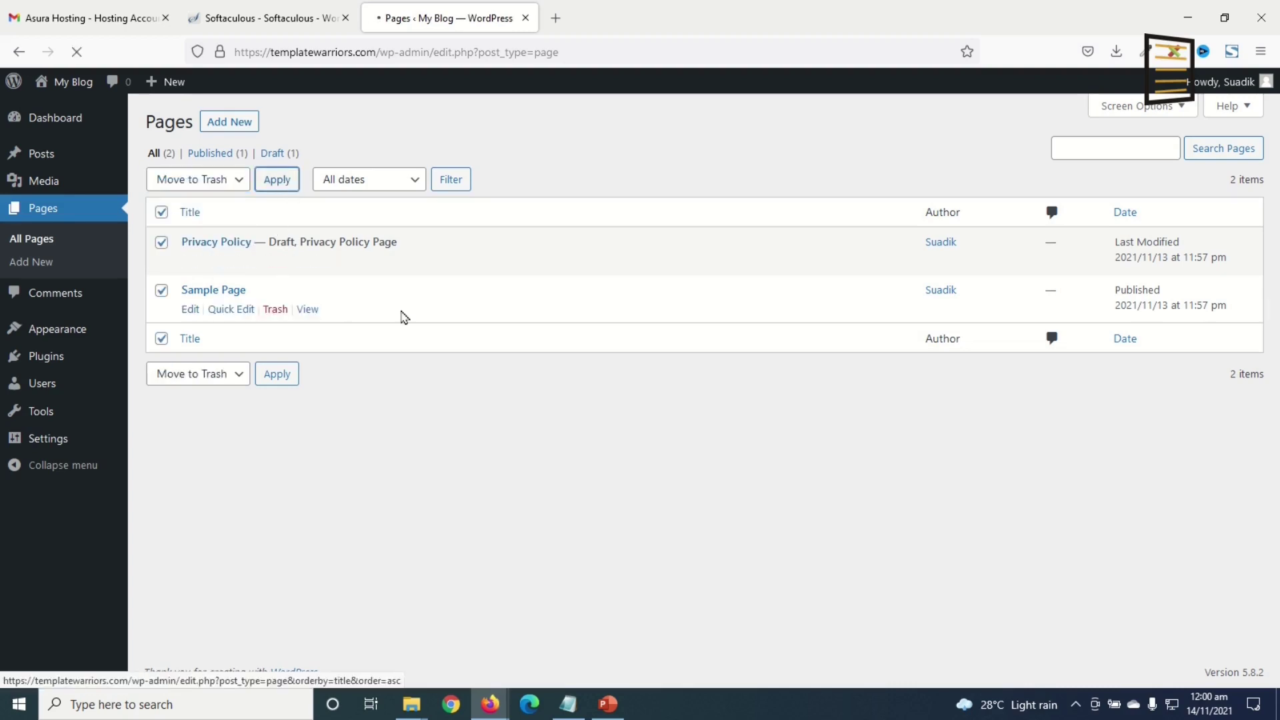
left_click(202, 201)
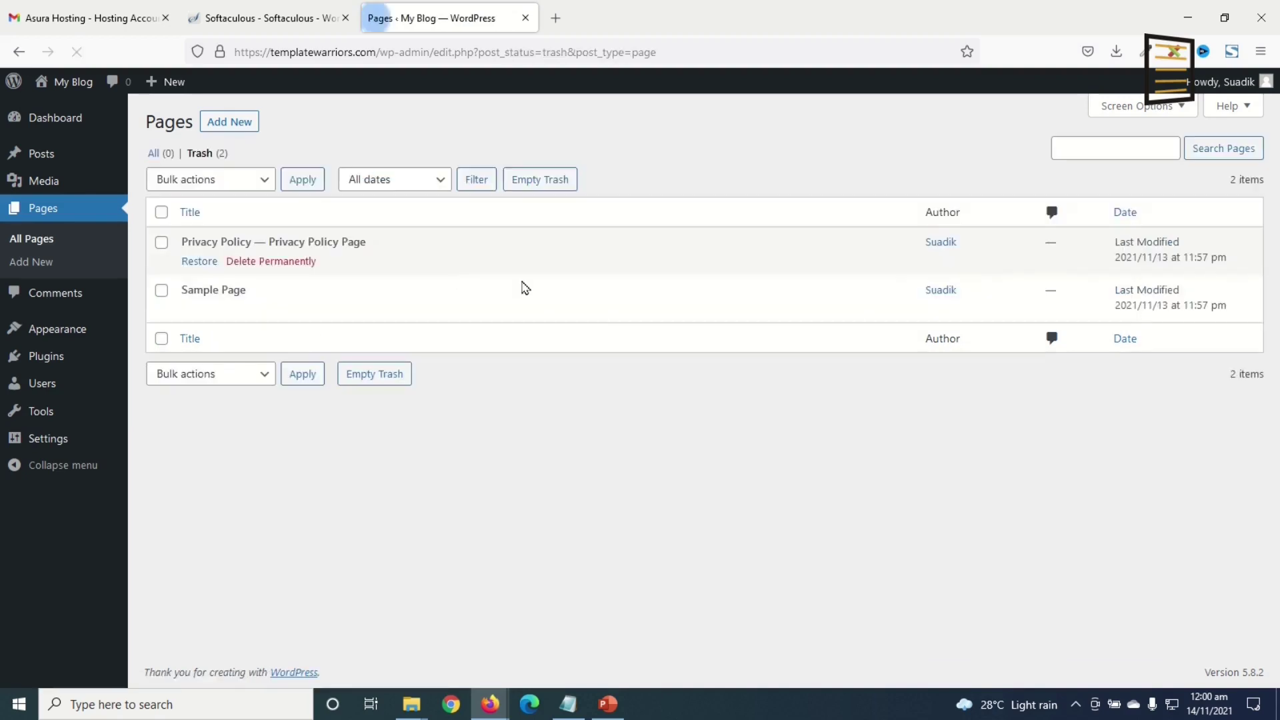
left_click(546, 188)
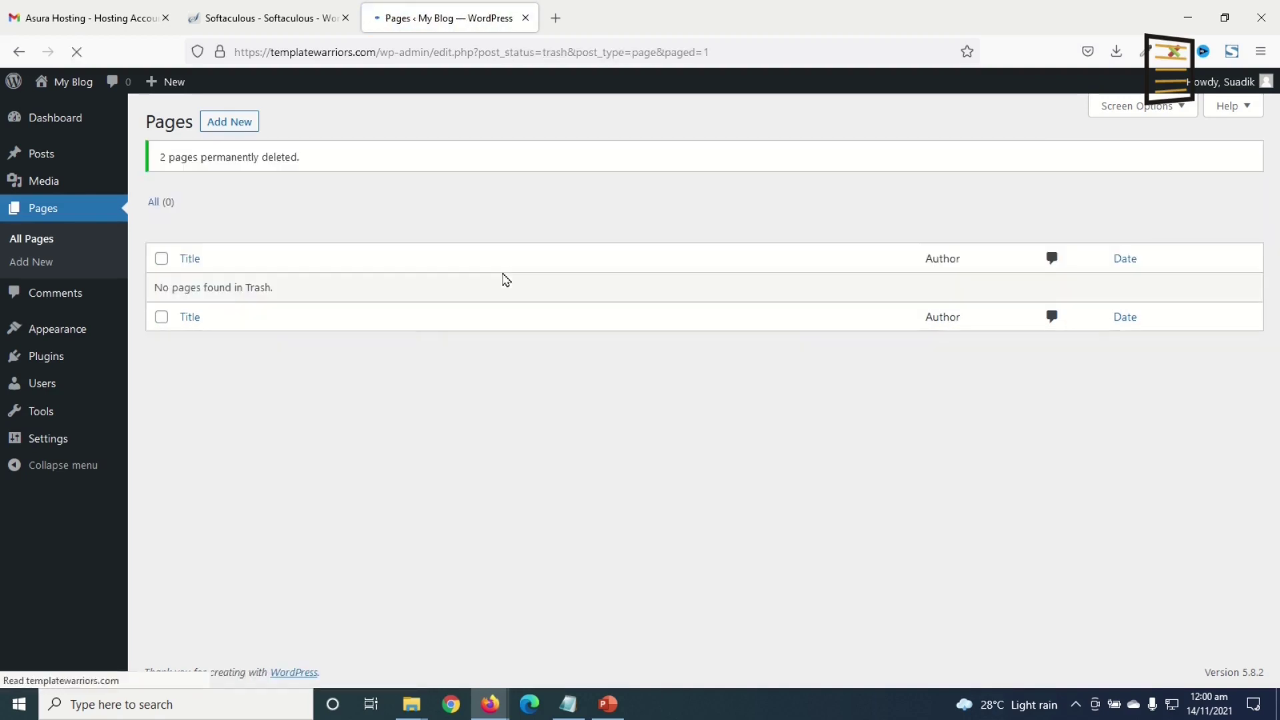
left_click(57, 333)
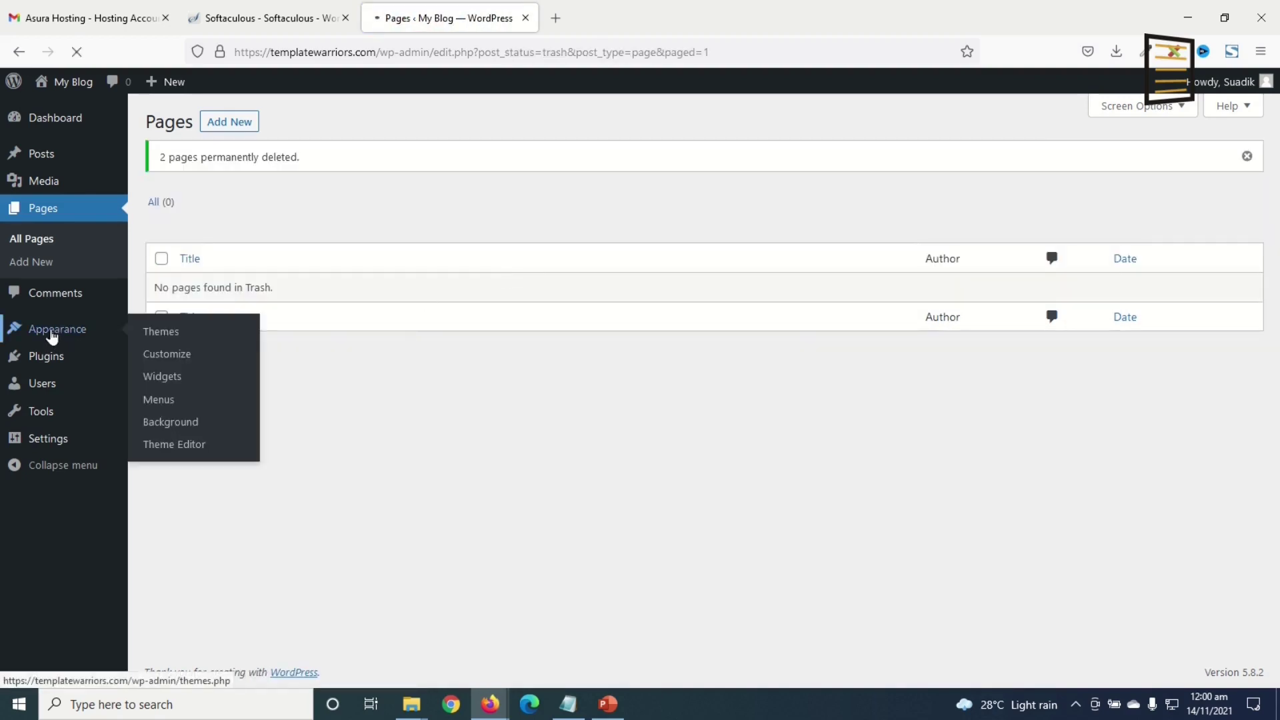
- Delete the Twenty Nineteen theme, then Twenty Twenty, confirming OK for each
mouse_move(384, 275)
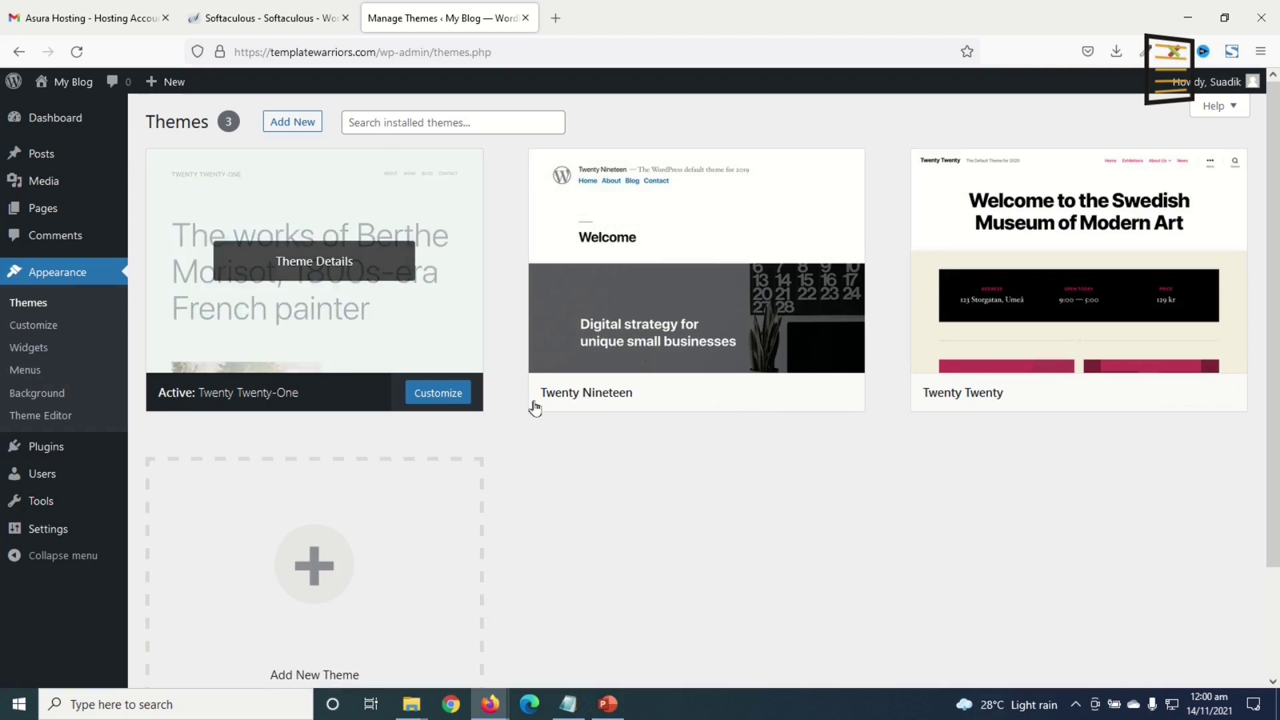
mouse_move(1074, 378)
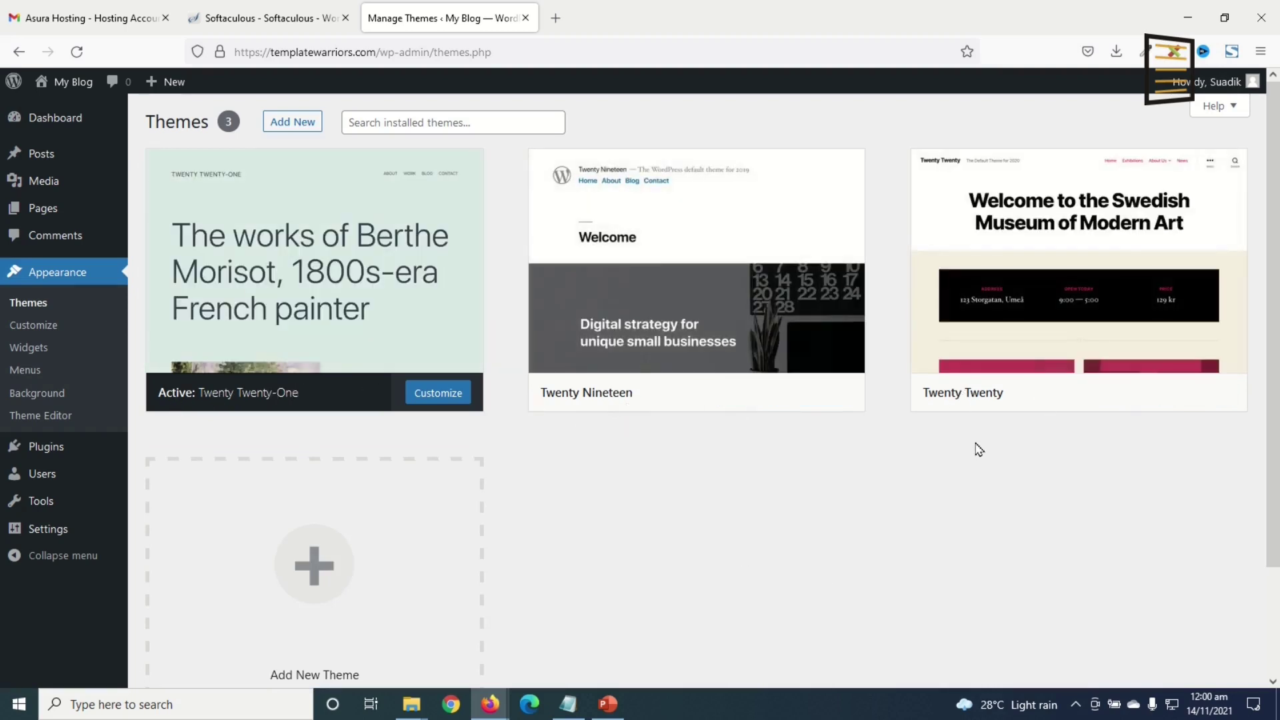
mouse_move(286, 310)
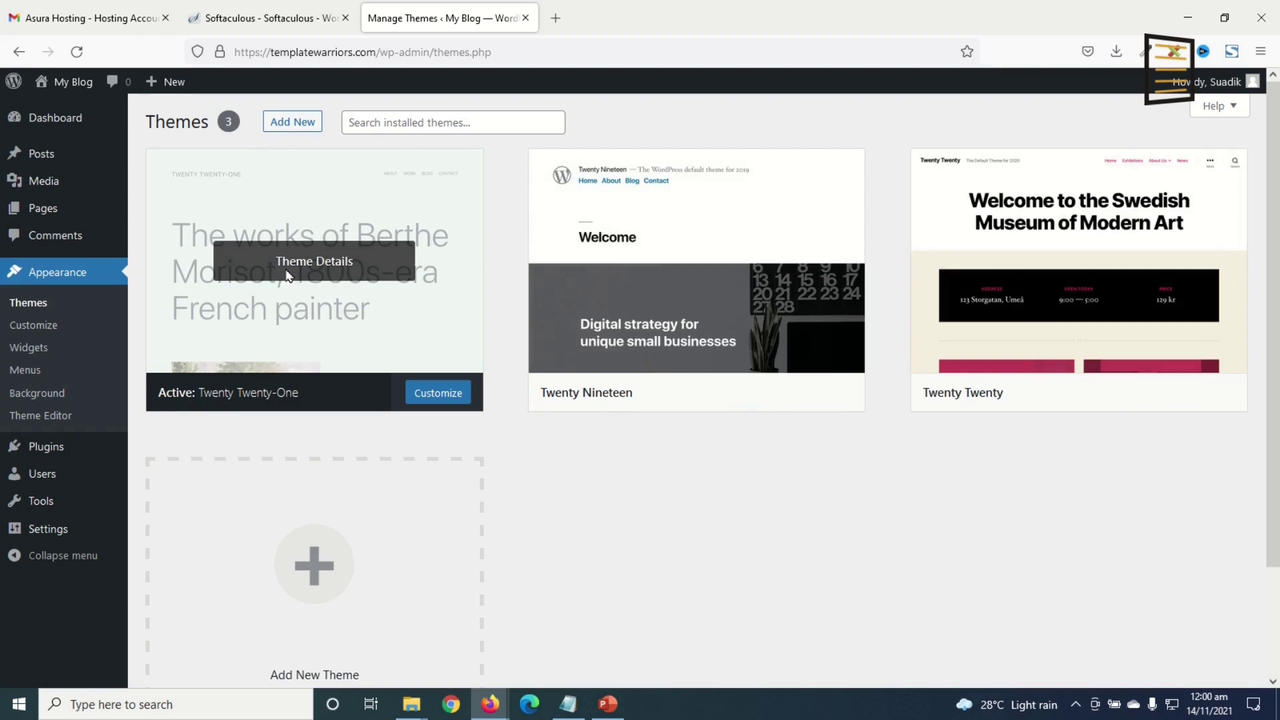
left_click(718, 263)
left_click(1237, 666)
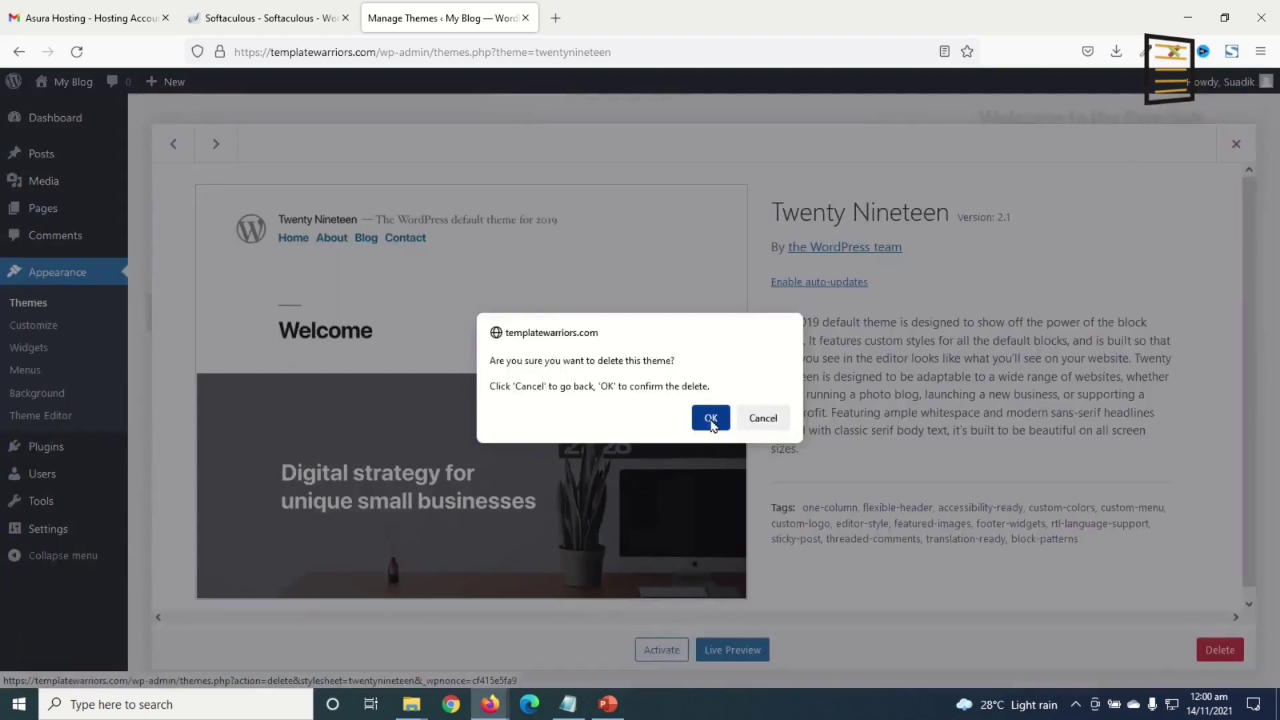
left_click(709, 419)
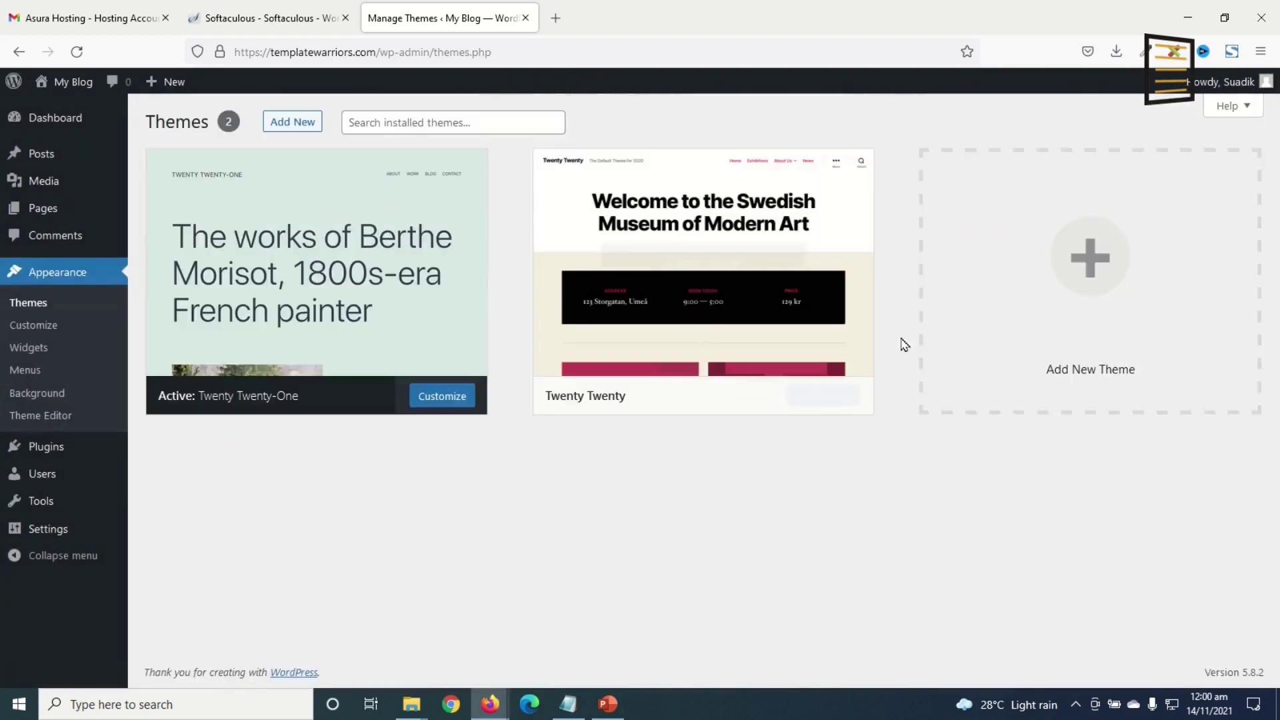
left_click(734, 264)
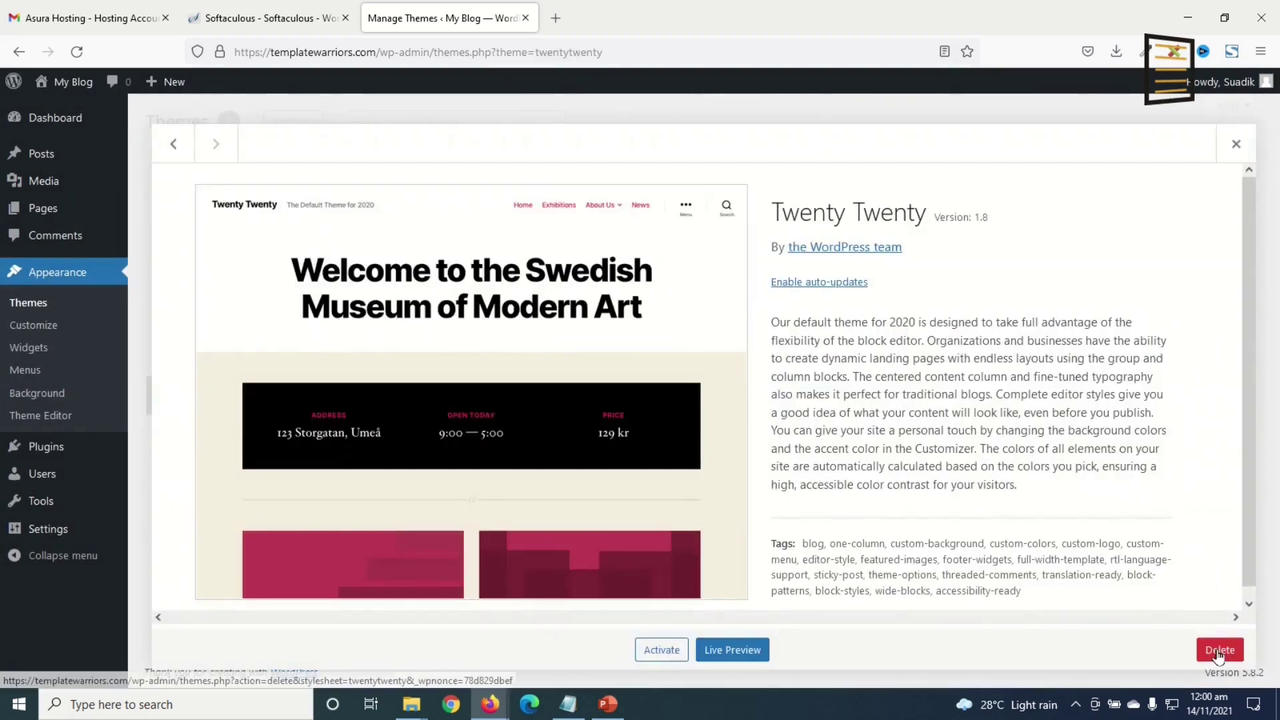
left_click(1220, 650)
left_click(706, 418)
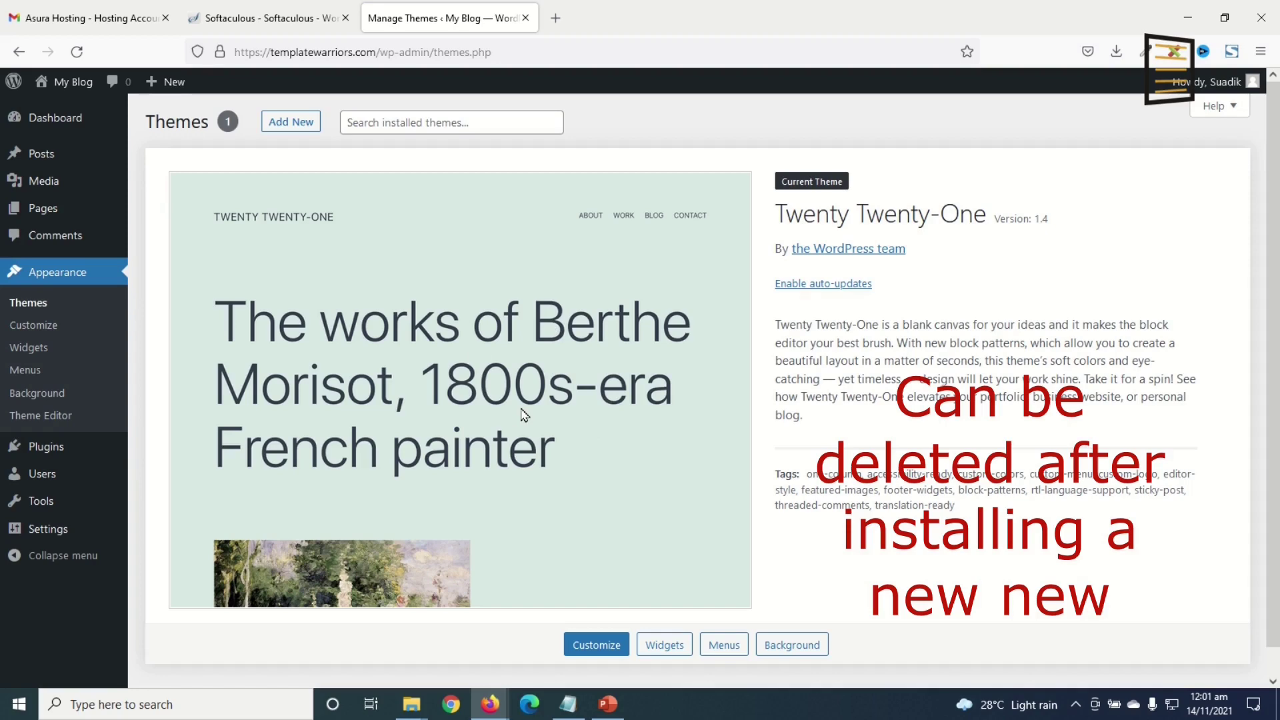
- Bulk-delete the Akismet Anti-Spam and Hello Dolly plugins from the installed Plugins list
mouse_move(51, 456)
left_click(50, 456)
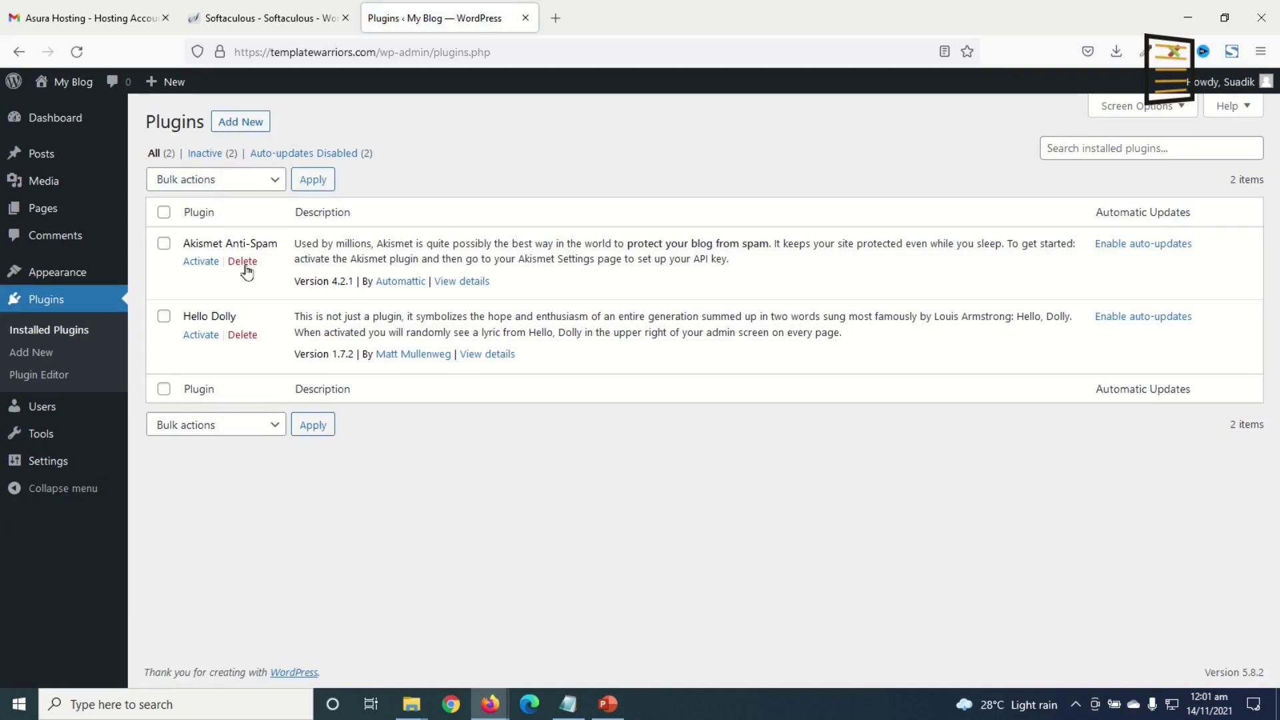
left_click(214, 179)
left_click(193, 303)
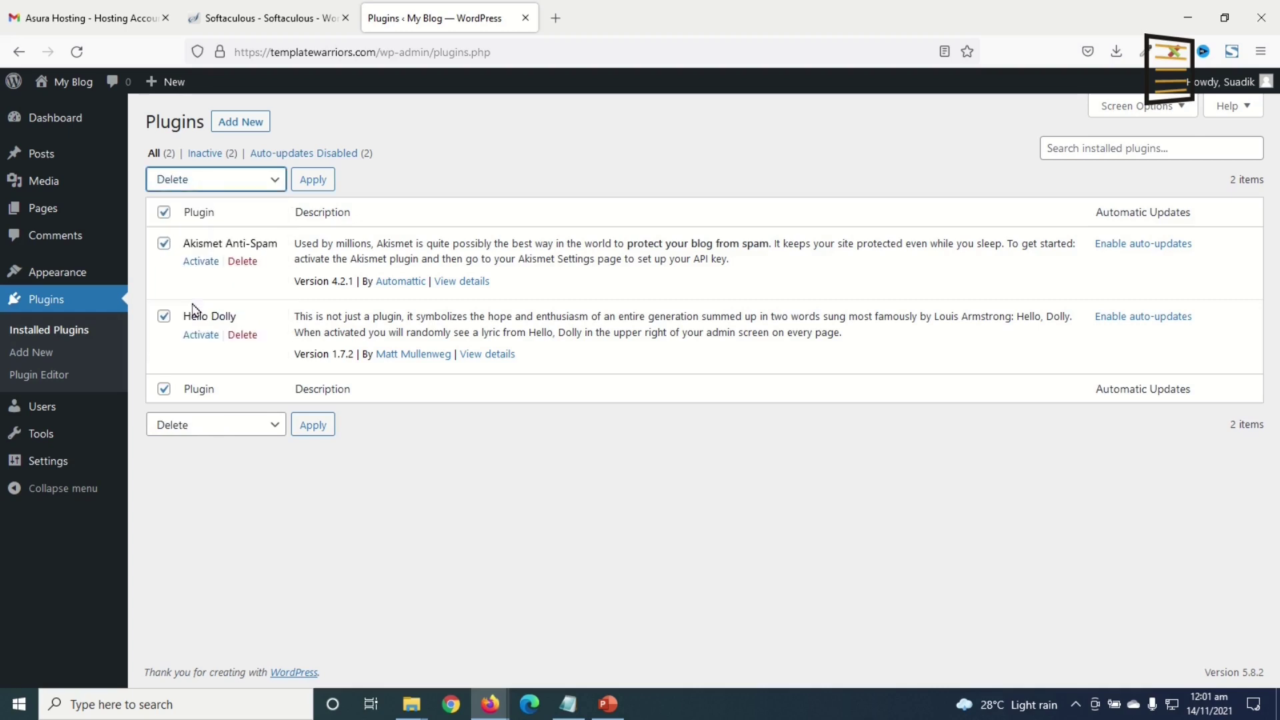
left_click(315, 186)
left_click(701, 402)
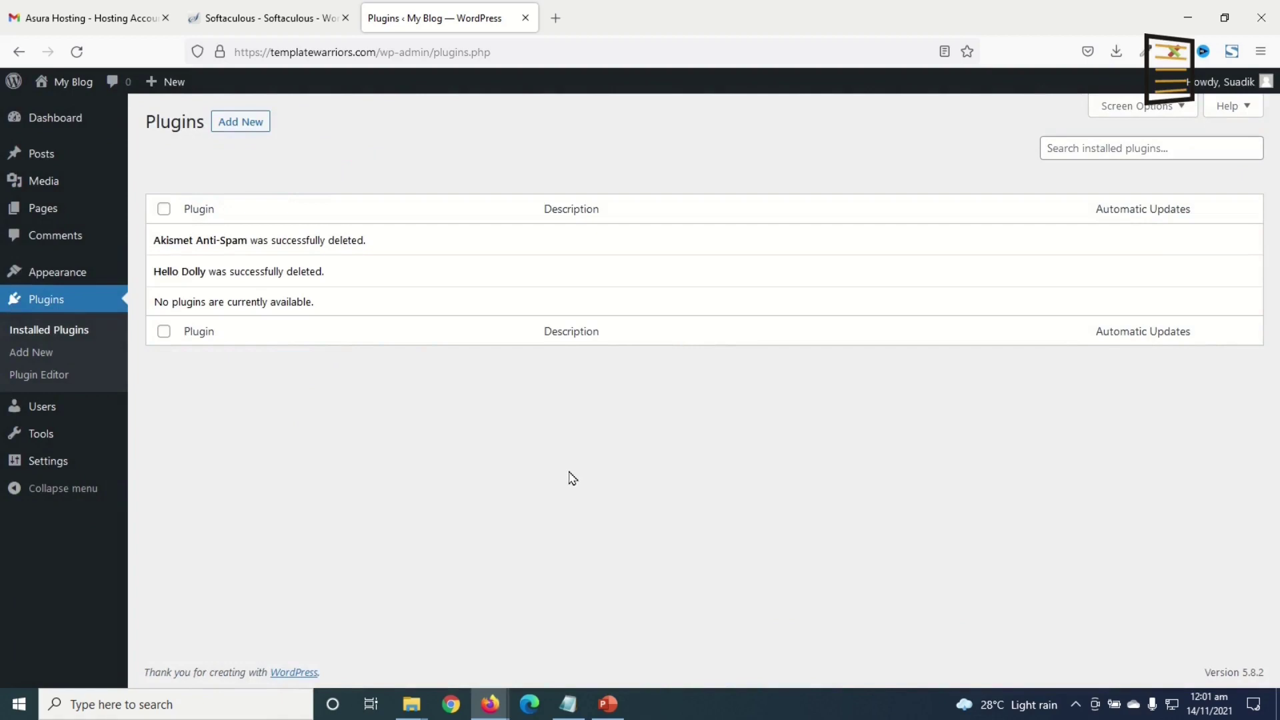
mouse_move(46, 470)
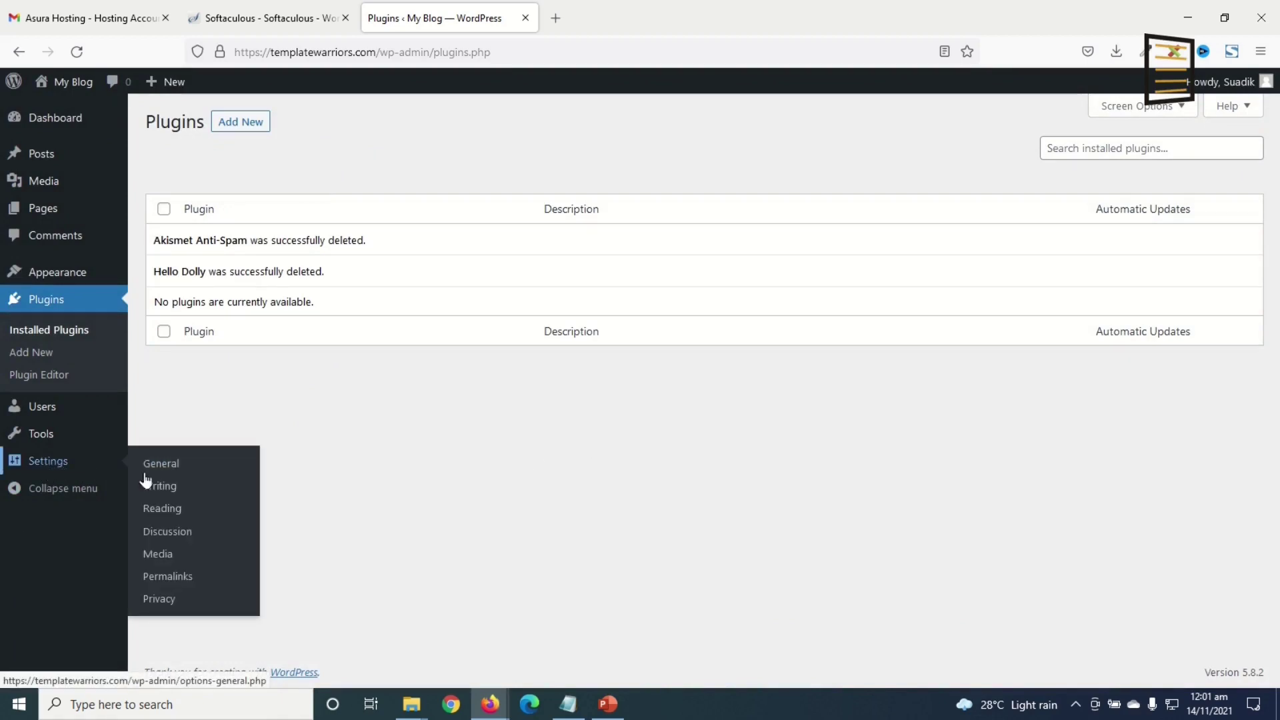
- In General settings, set the site title to 'Template Warriors' and tagline to 'Professional Business Templates for Productivity'
left_click(197, 472)
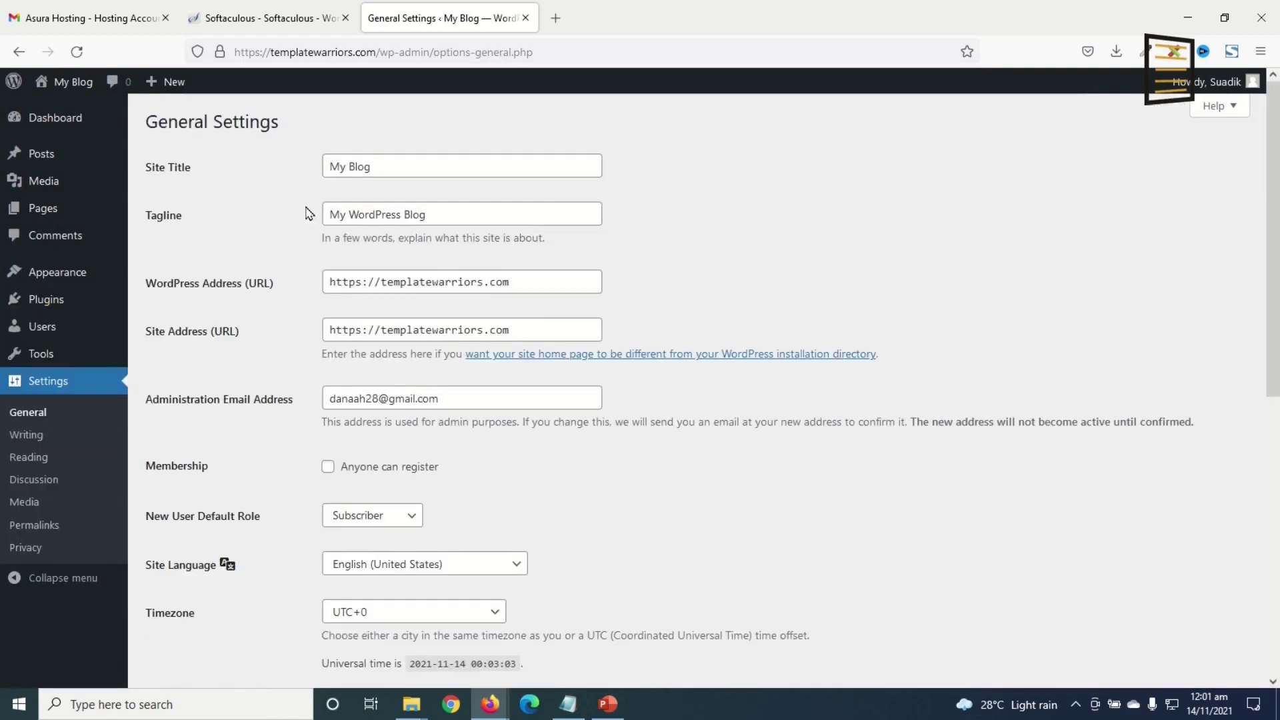
left_click_drag(401, 168, 304, 167)
left_click_drag(440, 216, 298, 218)
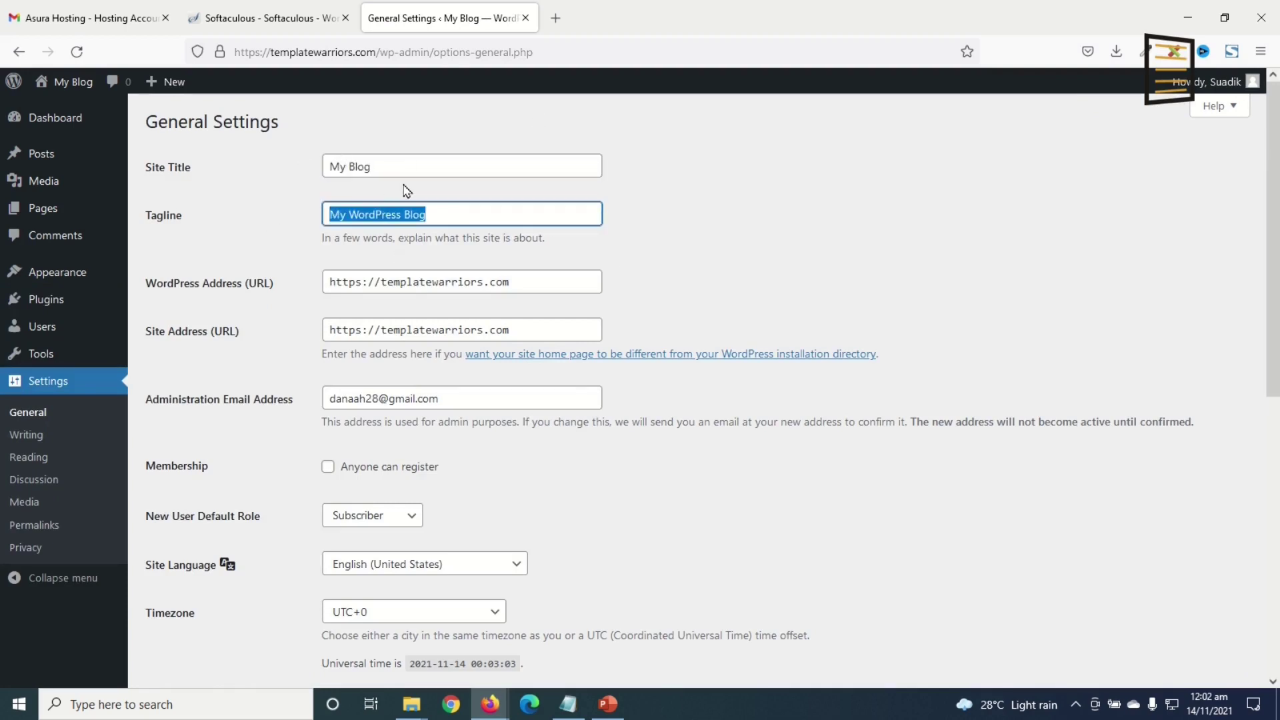
left_click_drag(408, 169, 247, 183)
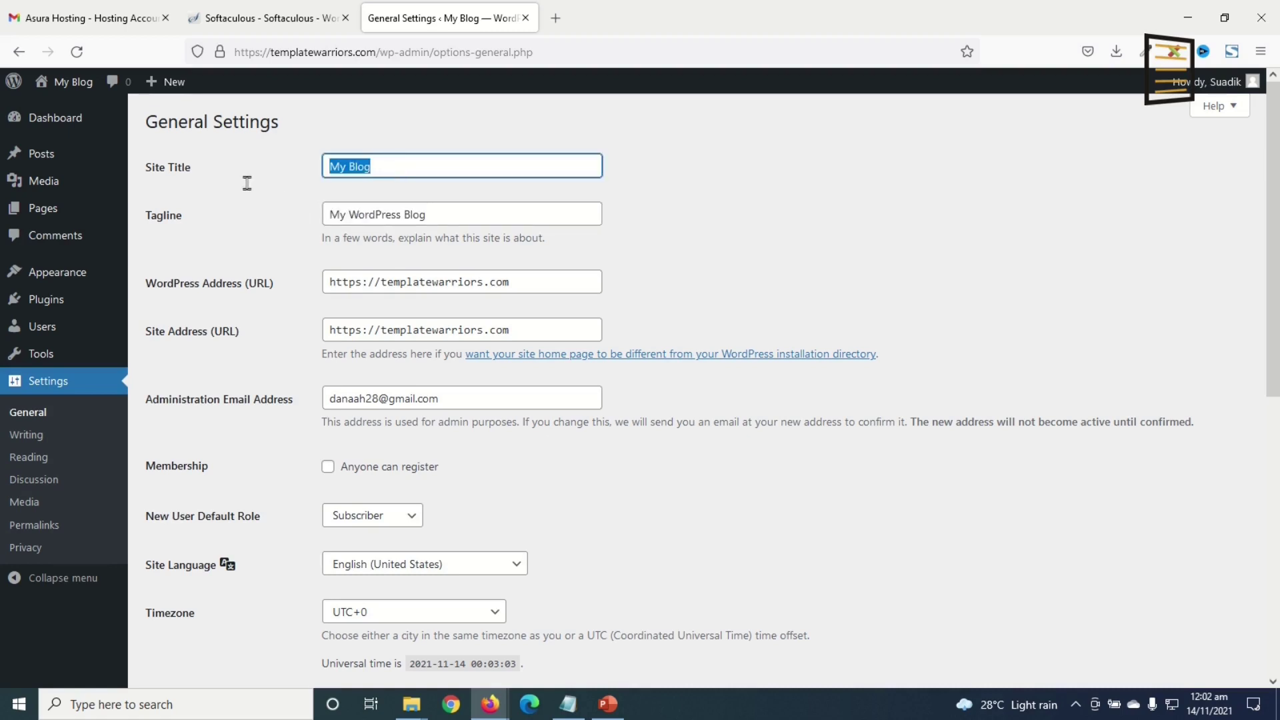
type("Template Warriors")
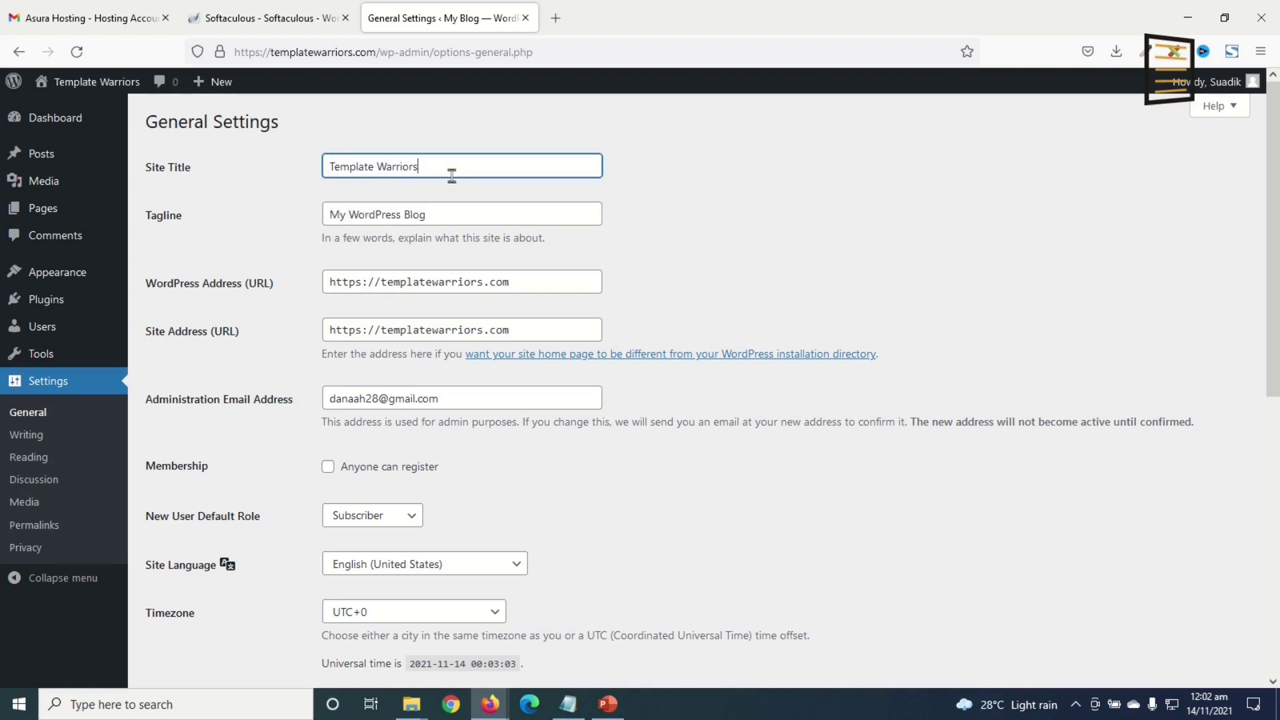
left_click_drag(457, 218, 222, 202)
type("Professional Business Templates for Productivity")
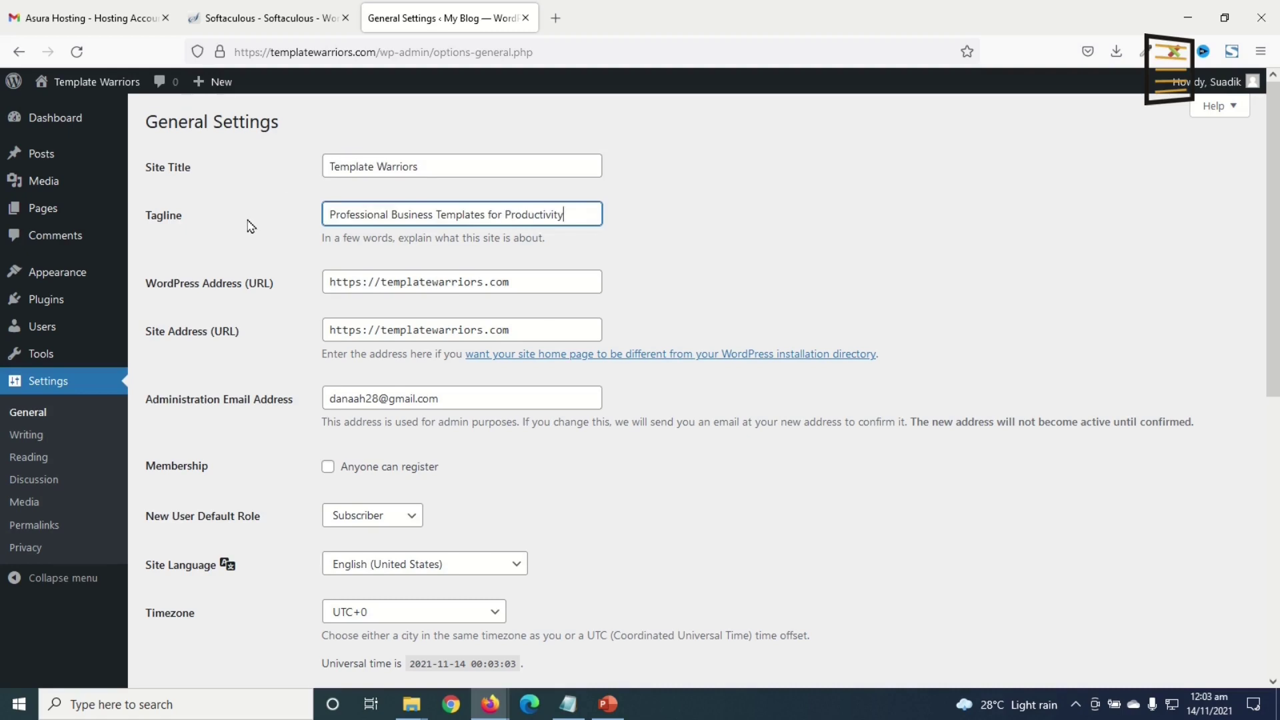
- Save the General settings and go to Permalink Settings
left_click(469, 400)
left_click_drag(458, 399, 302, 393)
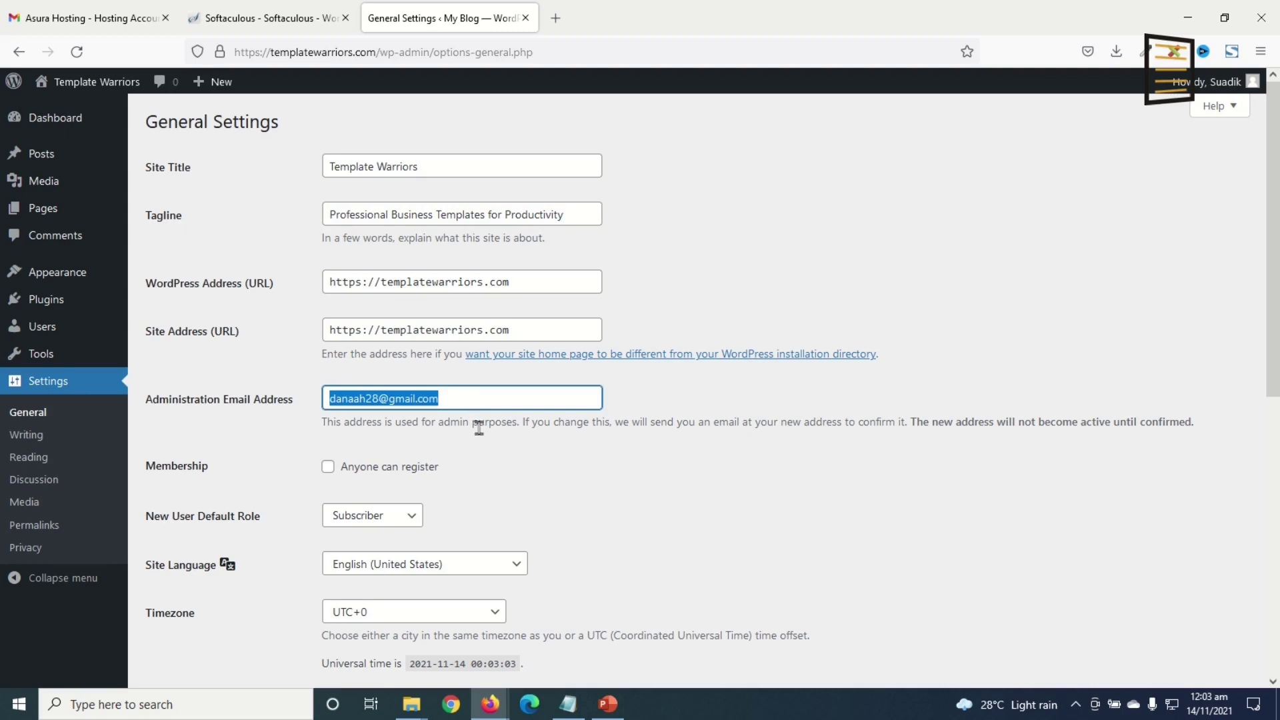
scroll(479, 428, "down", 7)
left_click(163, 608)
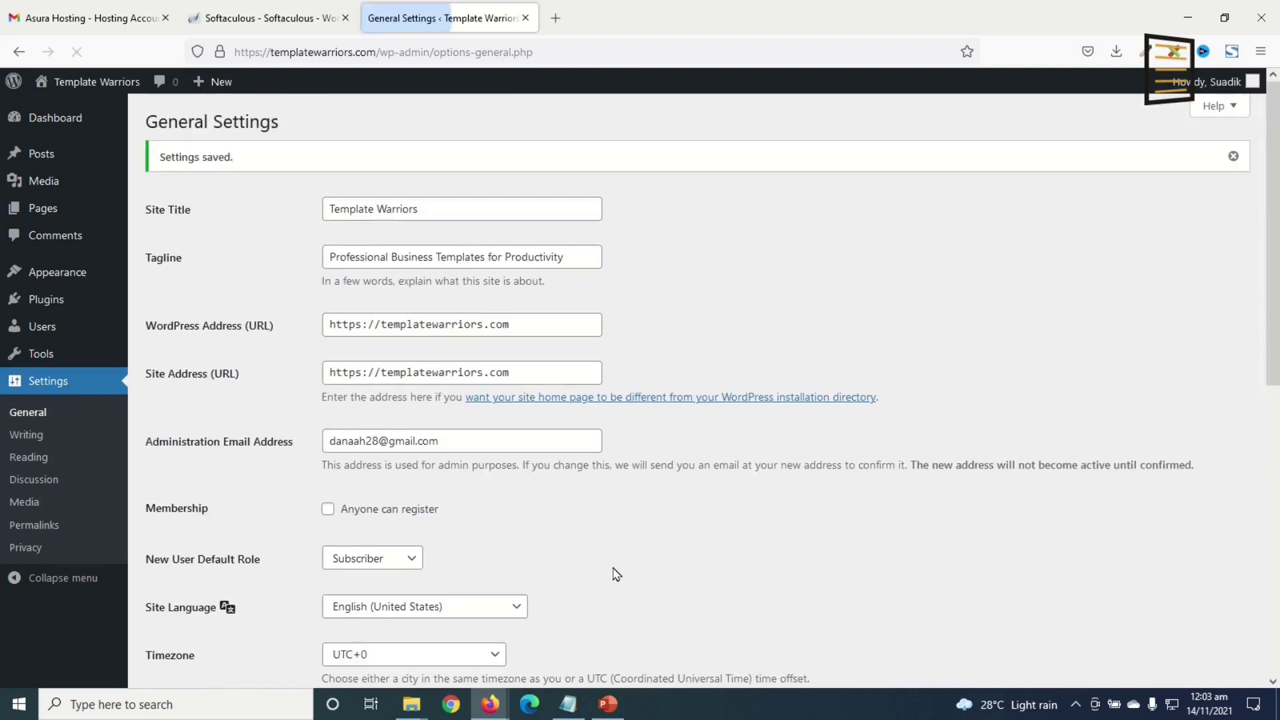
left_click(35, 525)
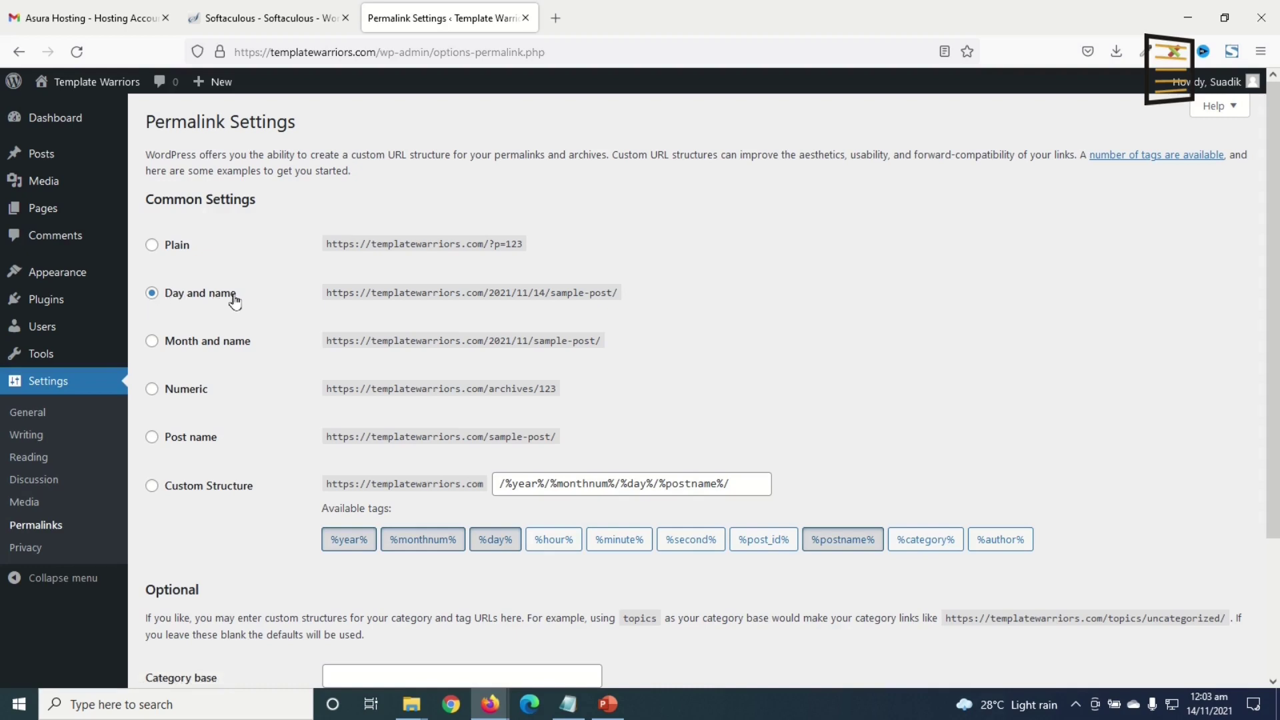
- Save the Post name permalink structure (/%postname%/), then go to Appearance > Themes
left_click(173, 439)
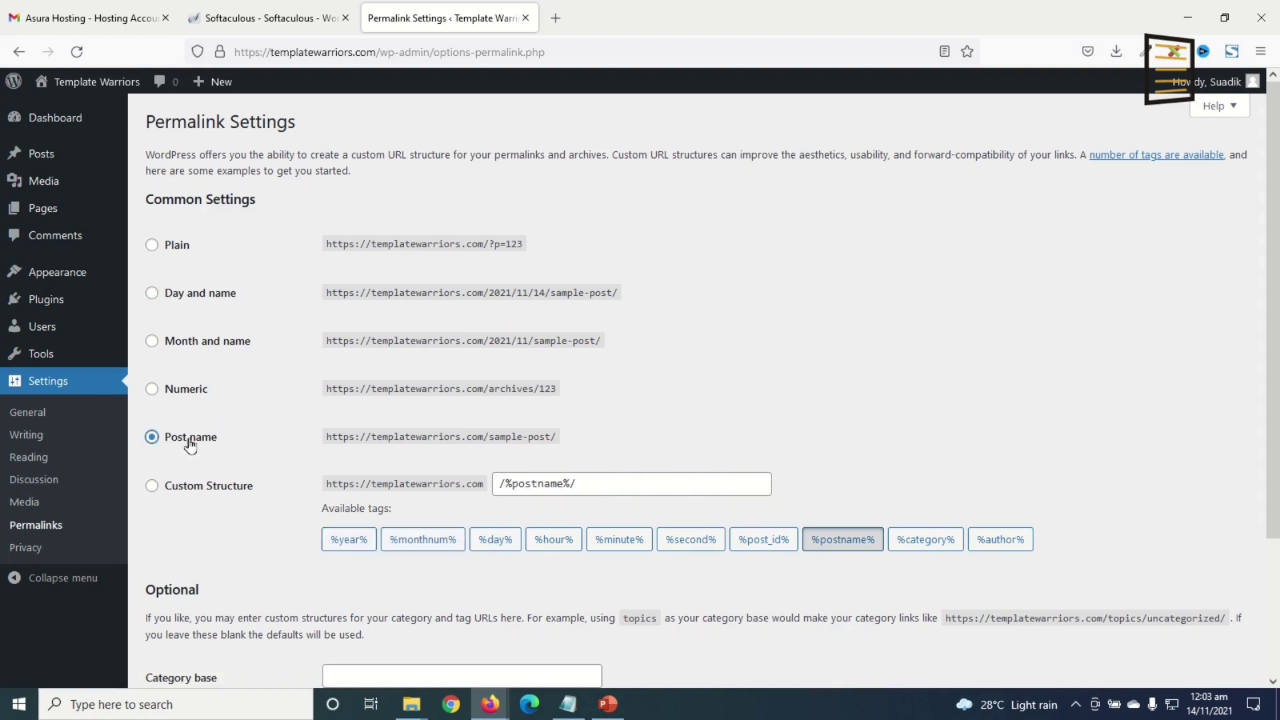
left_click_drag(337, 438, 571, 445)
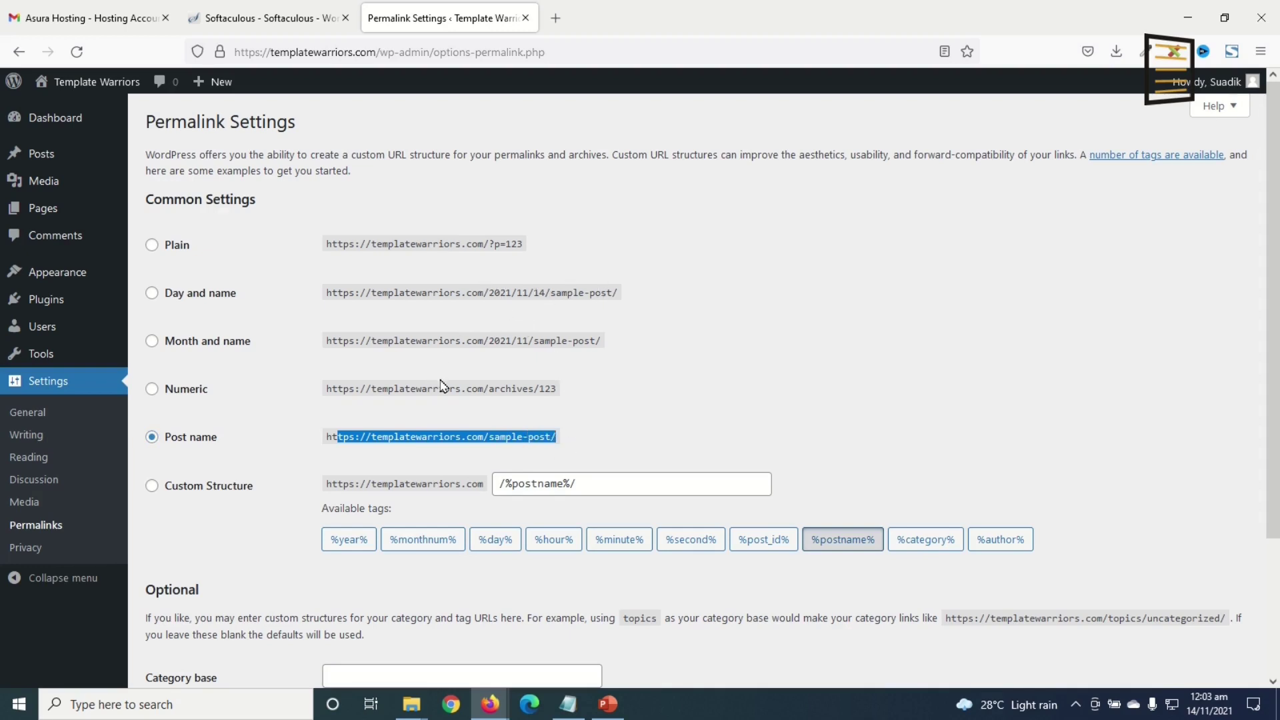
scroll(434, 306, "down", 3)
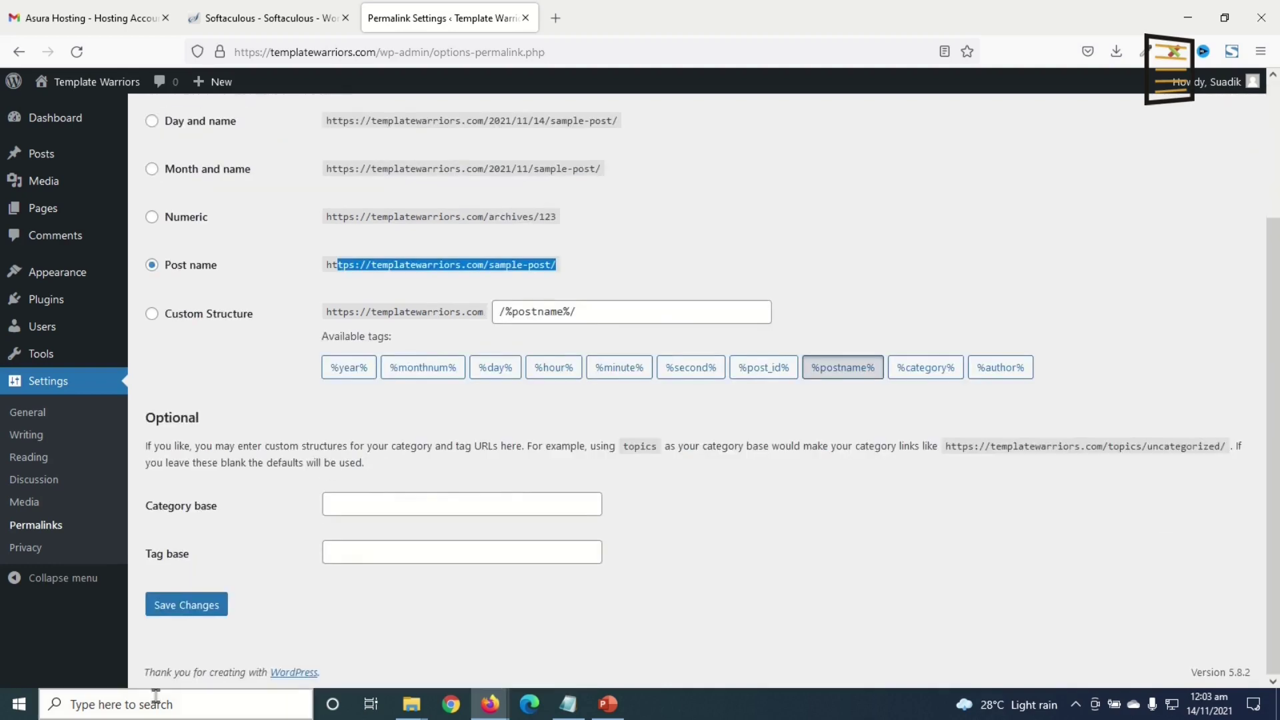
left_click(172, 608)
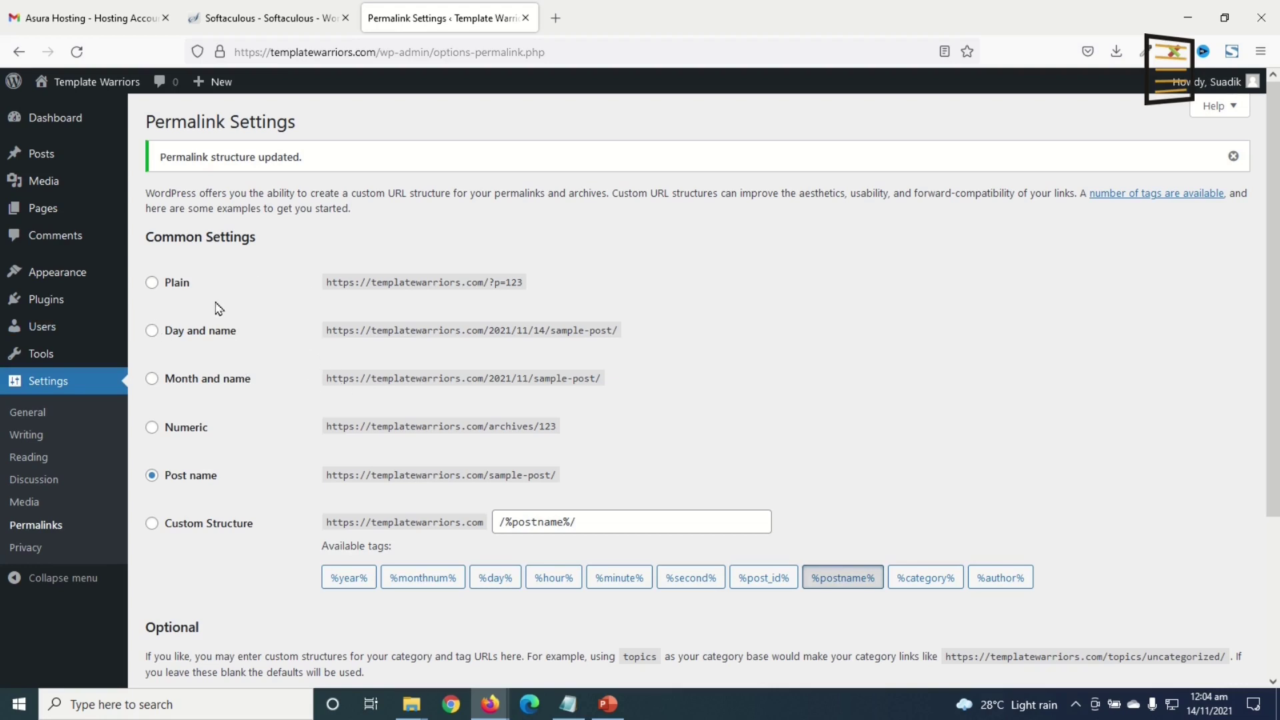
mouse_move(39, 273)
left_click(176, 275)
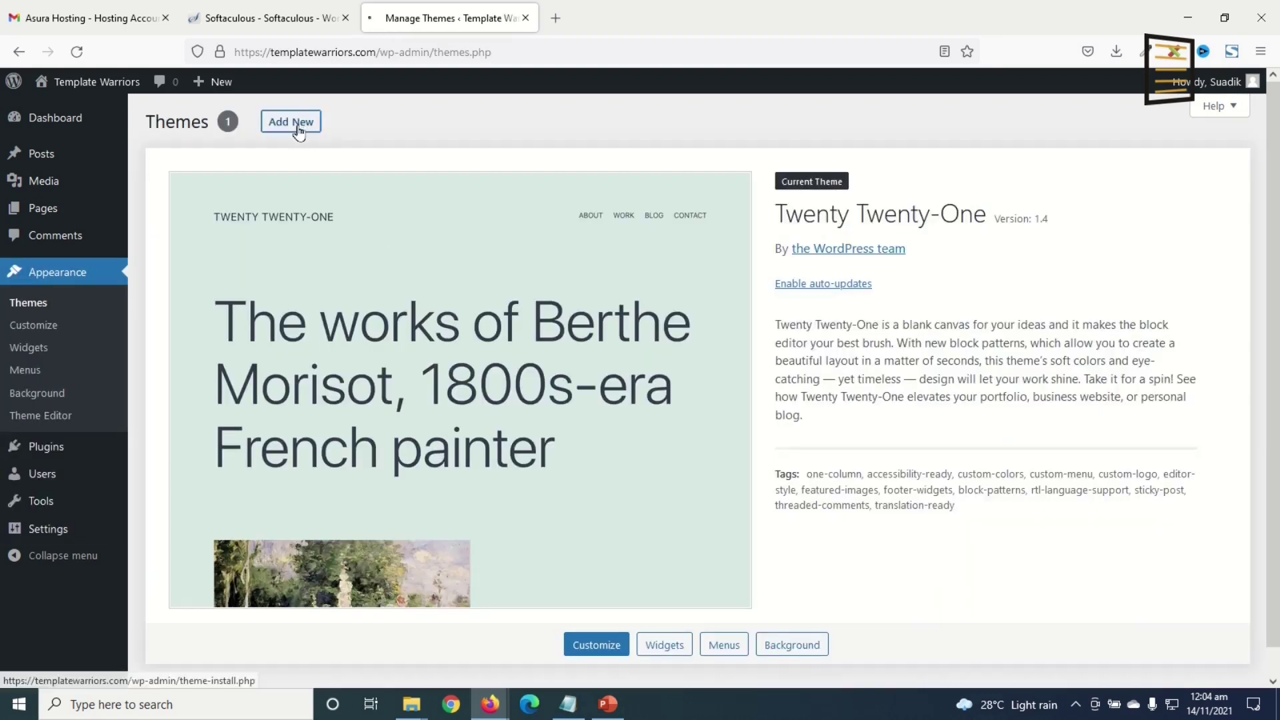
- Search the theme directory for 'astra' and install the Astra theme
left_click(286, 120)
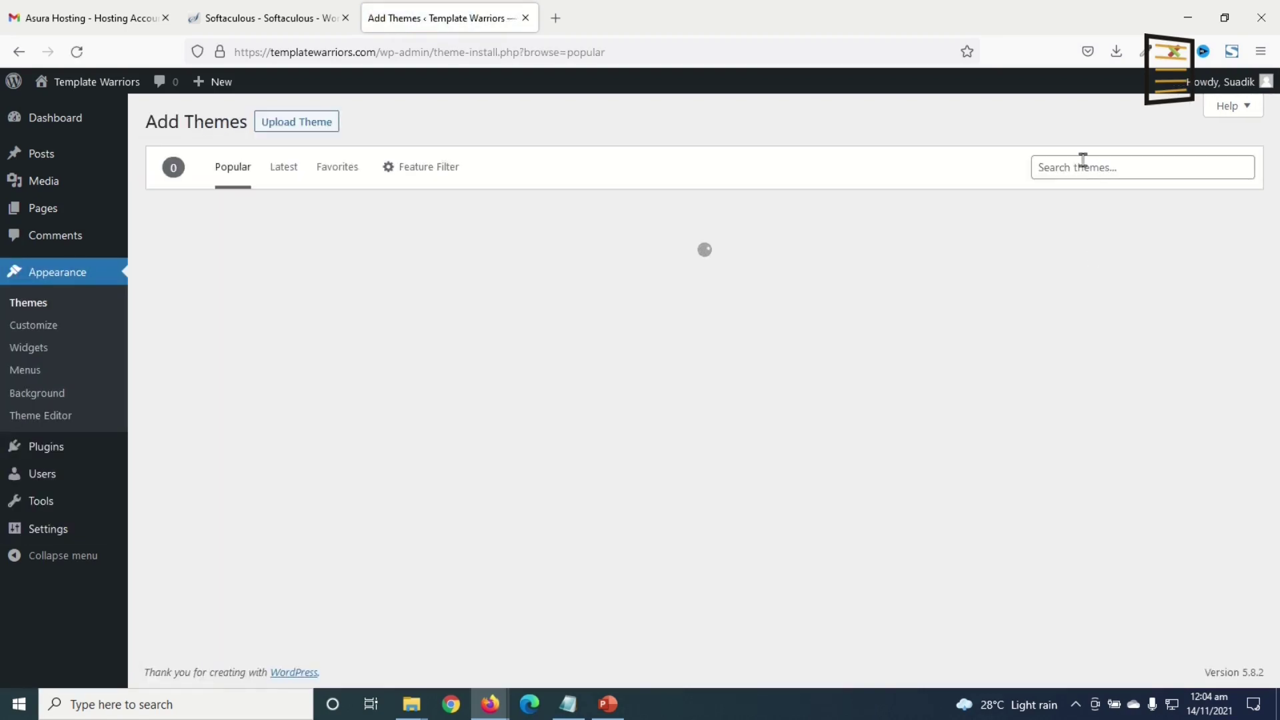
left_click(1082, 160)
type("ast")
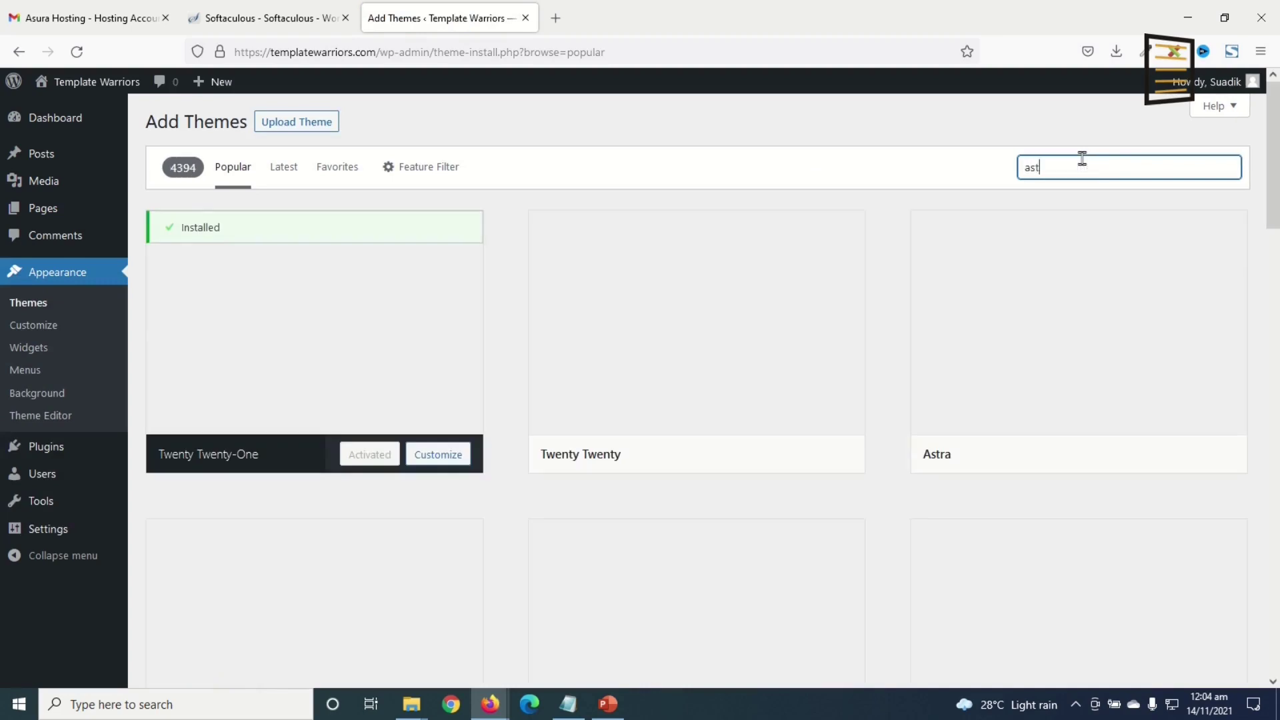
type("ra")
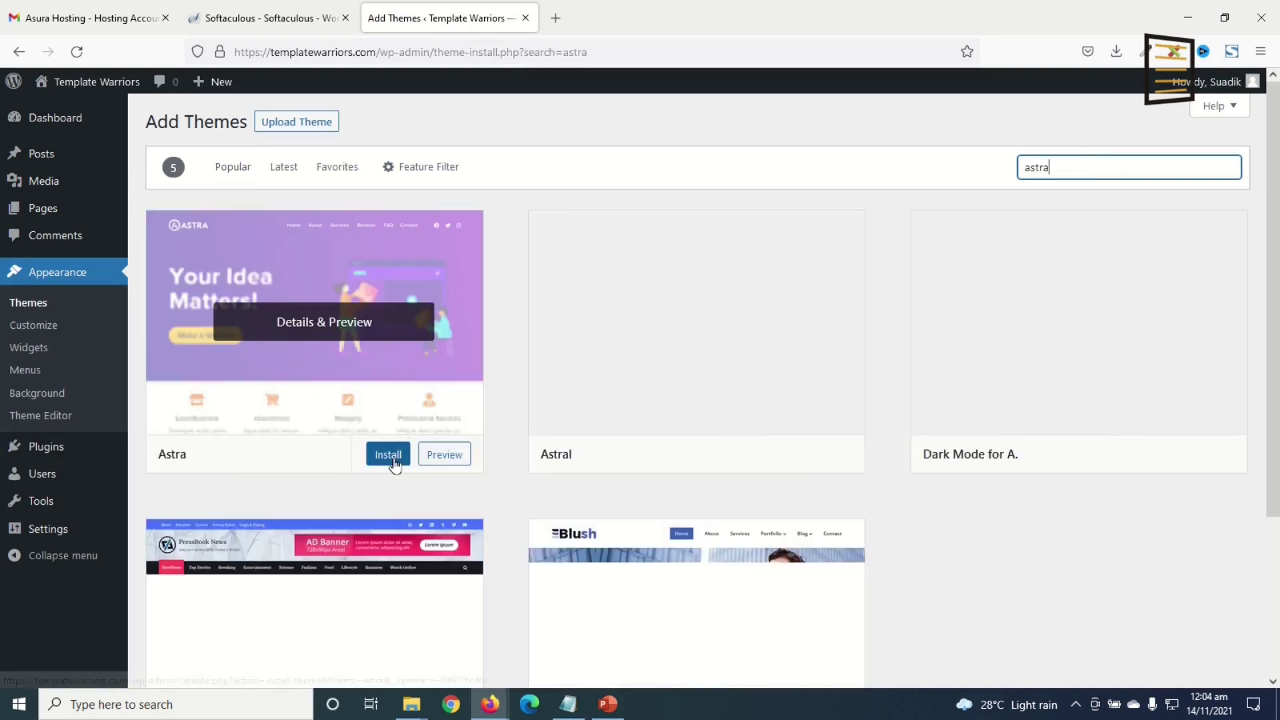
left_click(390, 460)
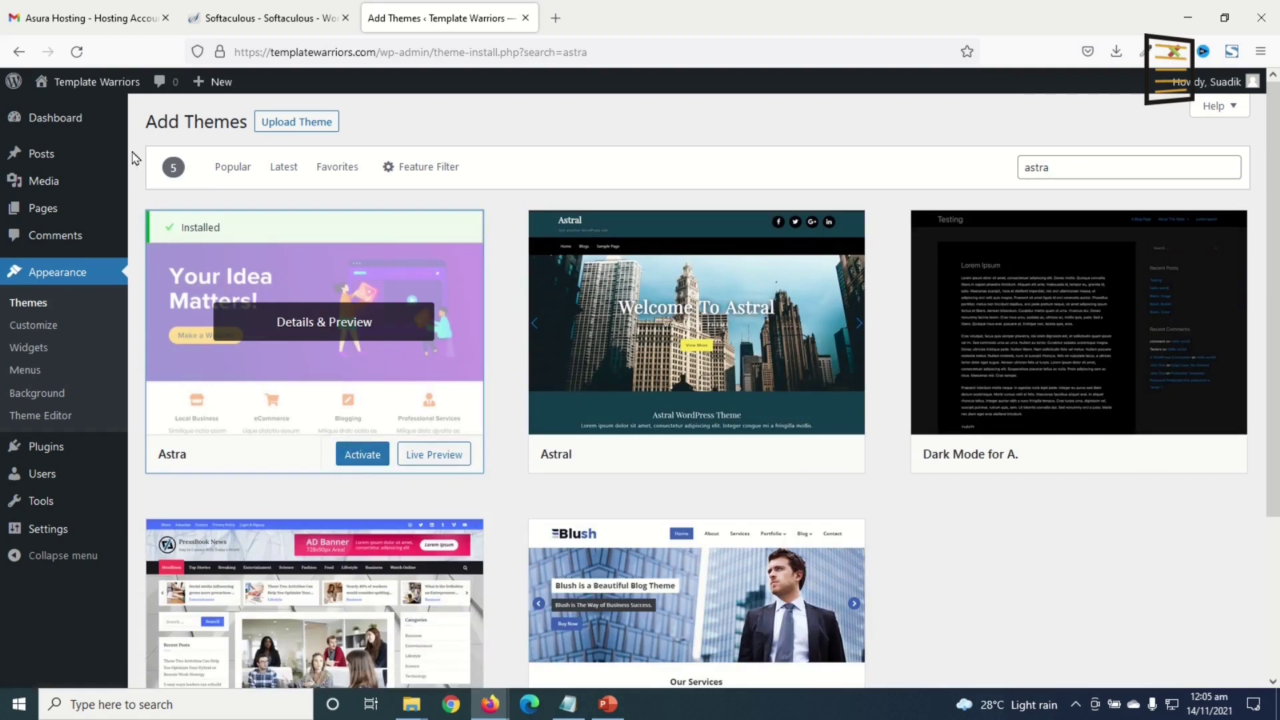
- Open the site's front page in a separate tab to view it
mouse_move(80, 87)
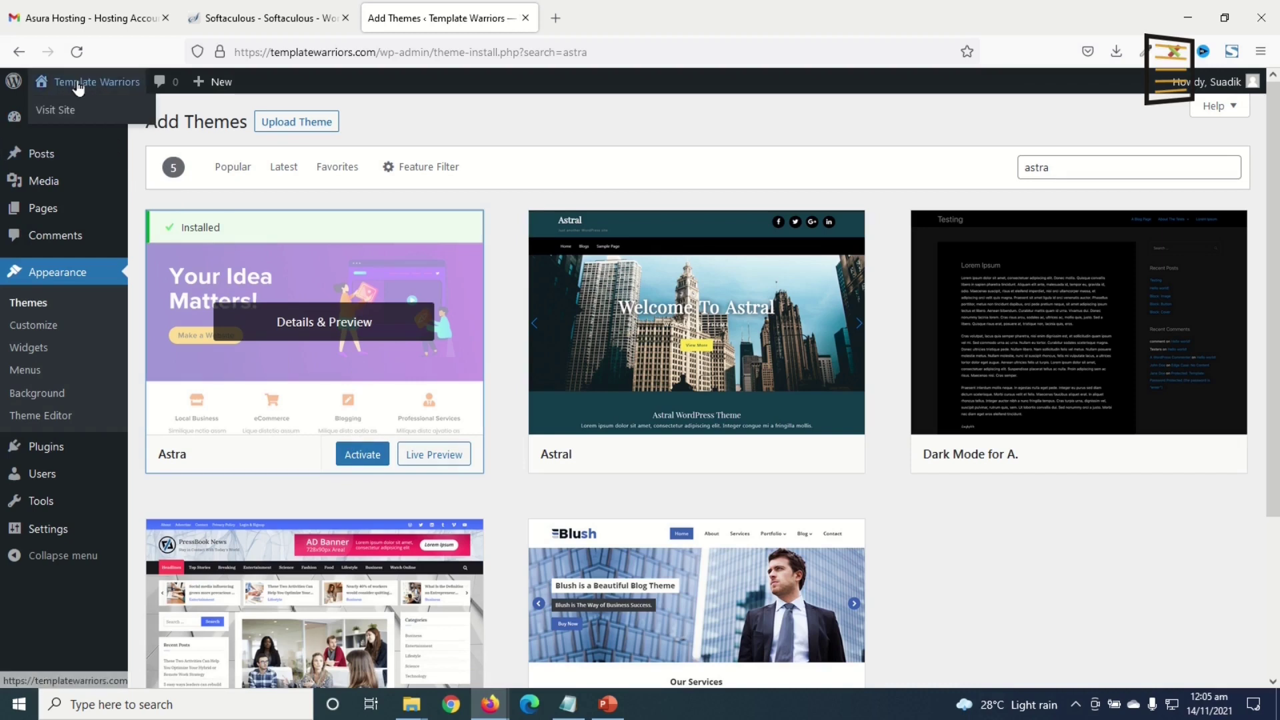
right_click(80, 87)
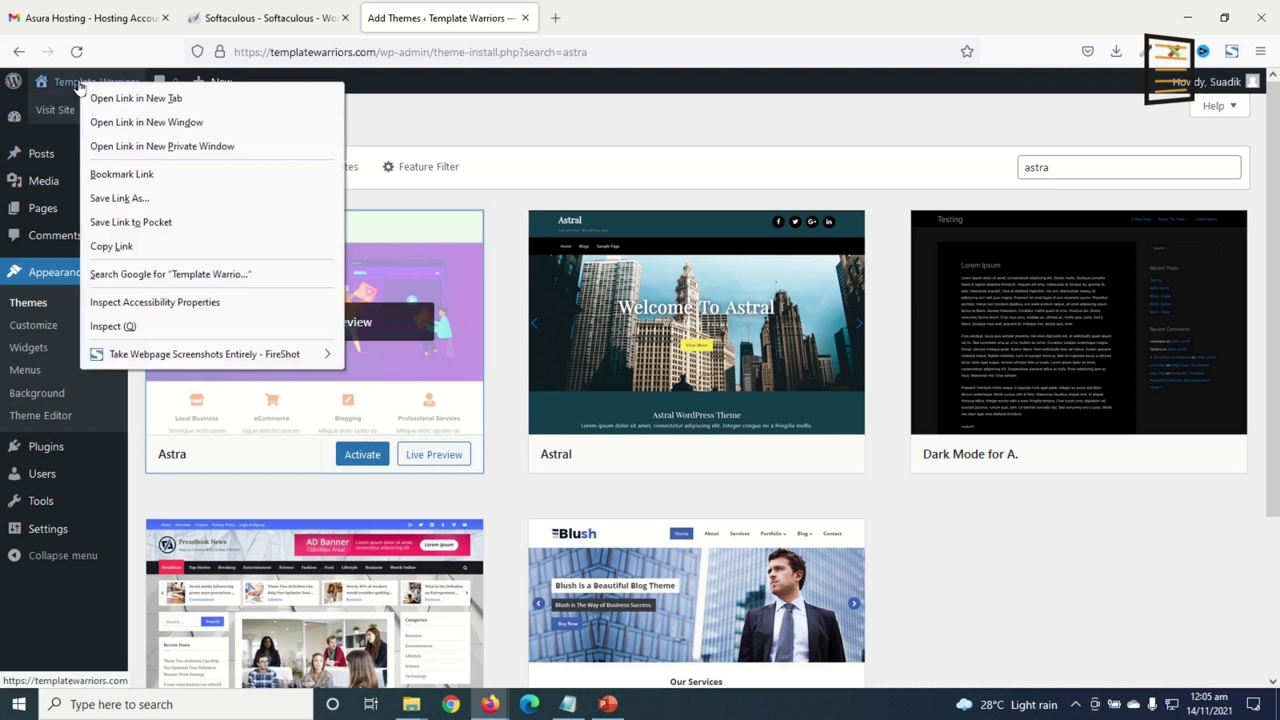
left_click(142, 98)
left_click(610, 27)
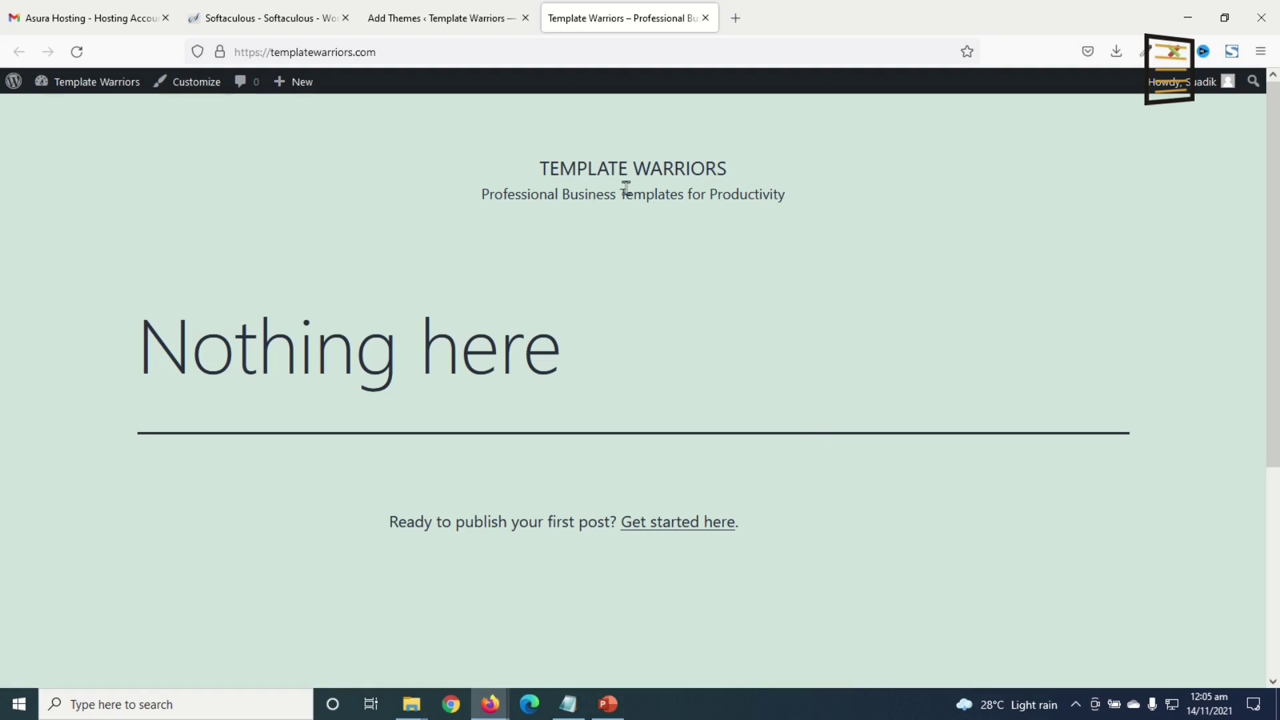
- Activate the Astra theme, reload the front page to check its styling, and return to Themes
left_click(437, 20)
left_click(362, 455)
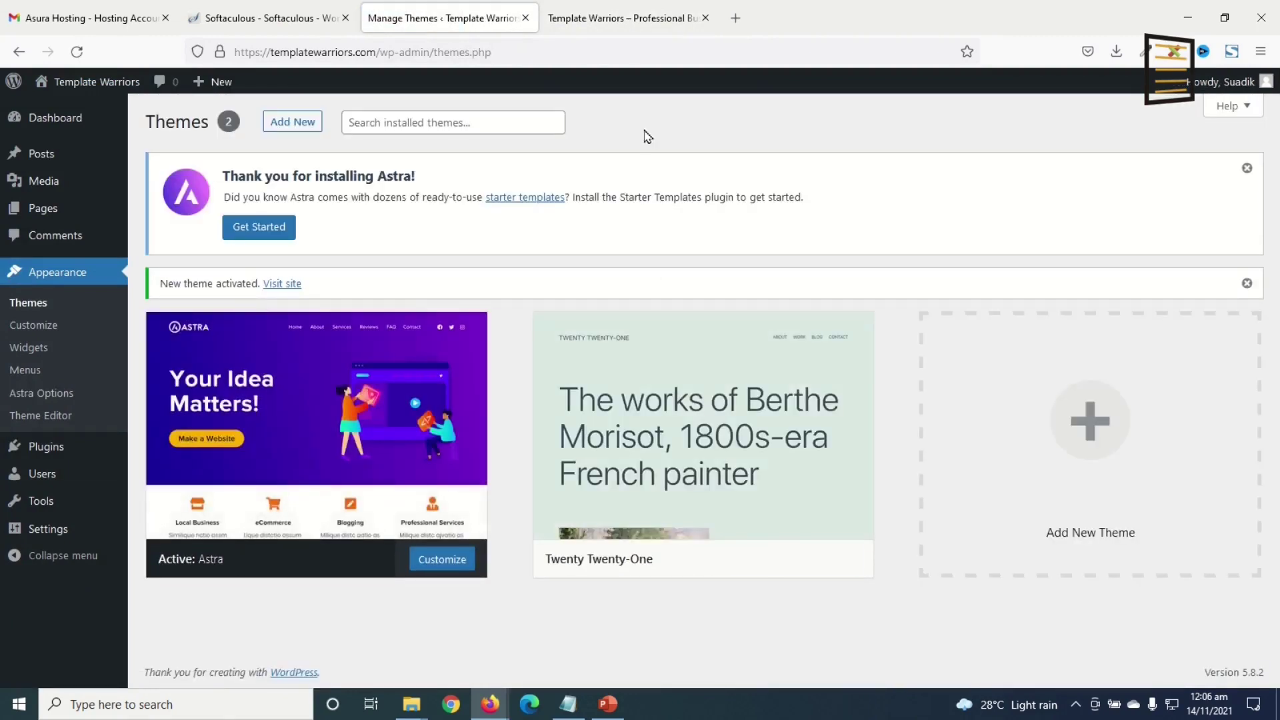
left_click(616, 19)
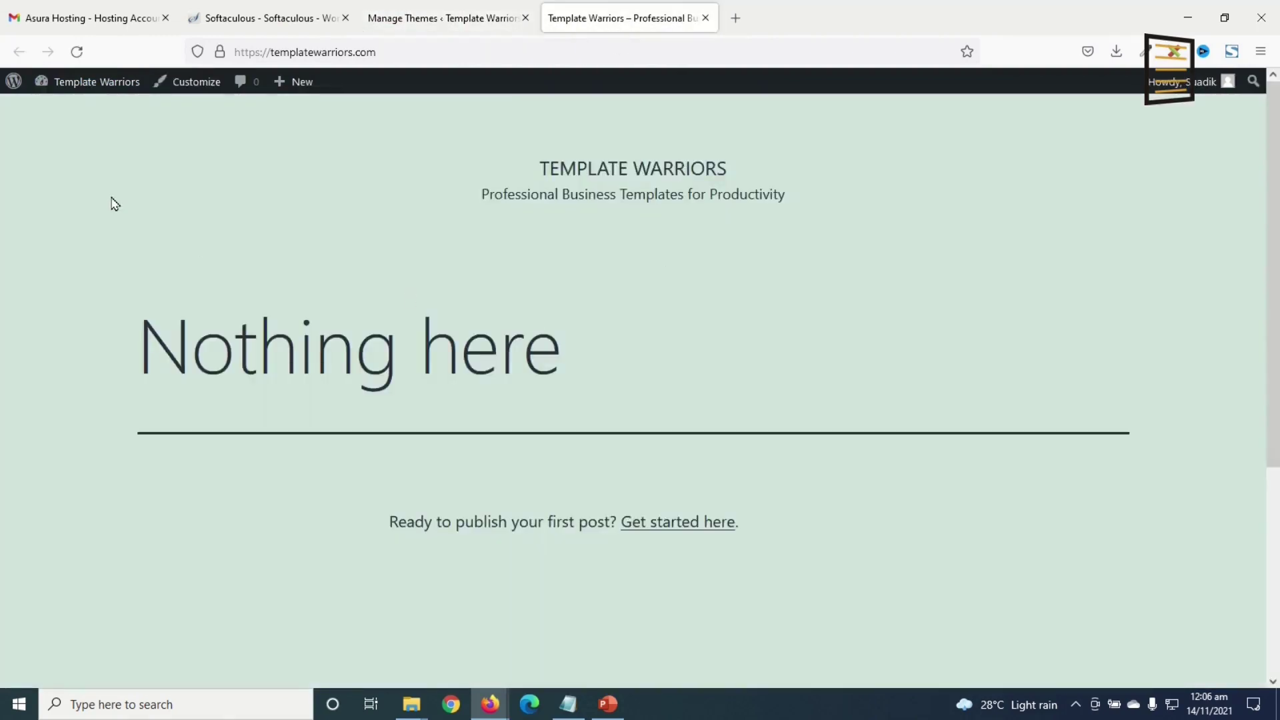
left_click(78, 52)
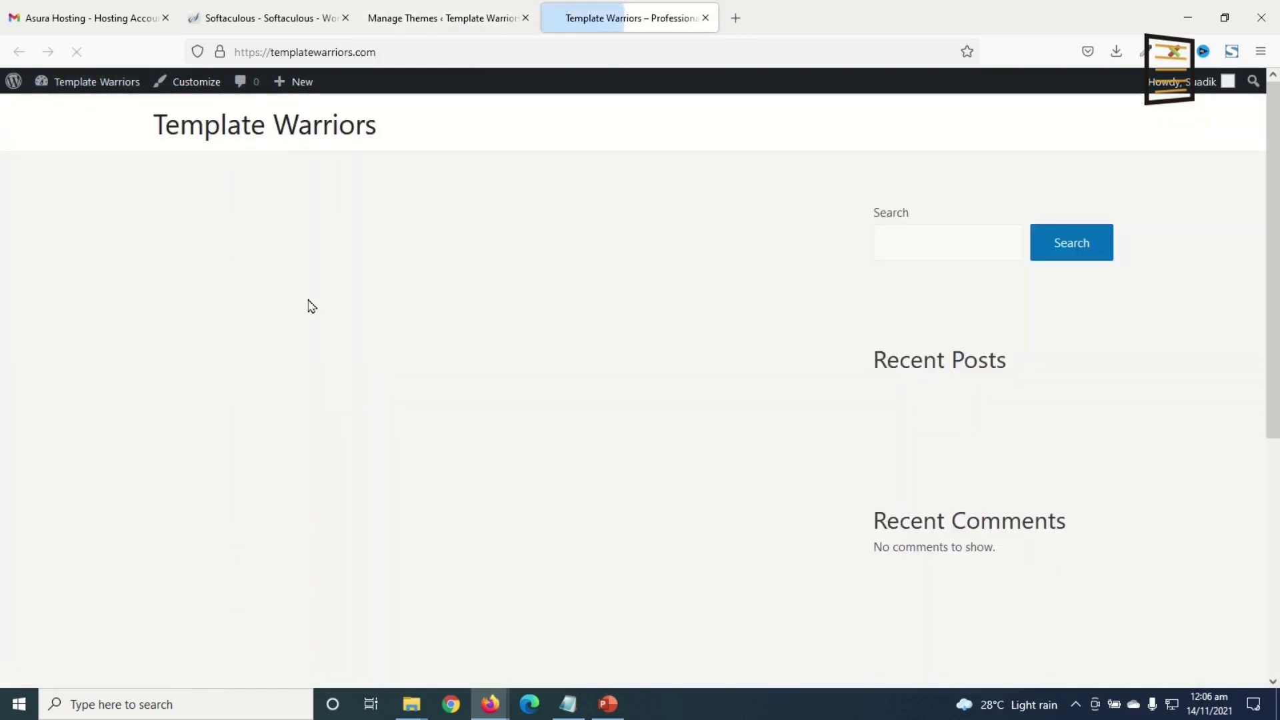
scroll(687, 325, "down", 5)
scroll(692, 329, "up", 5)
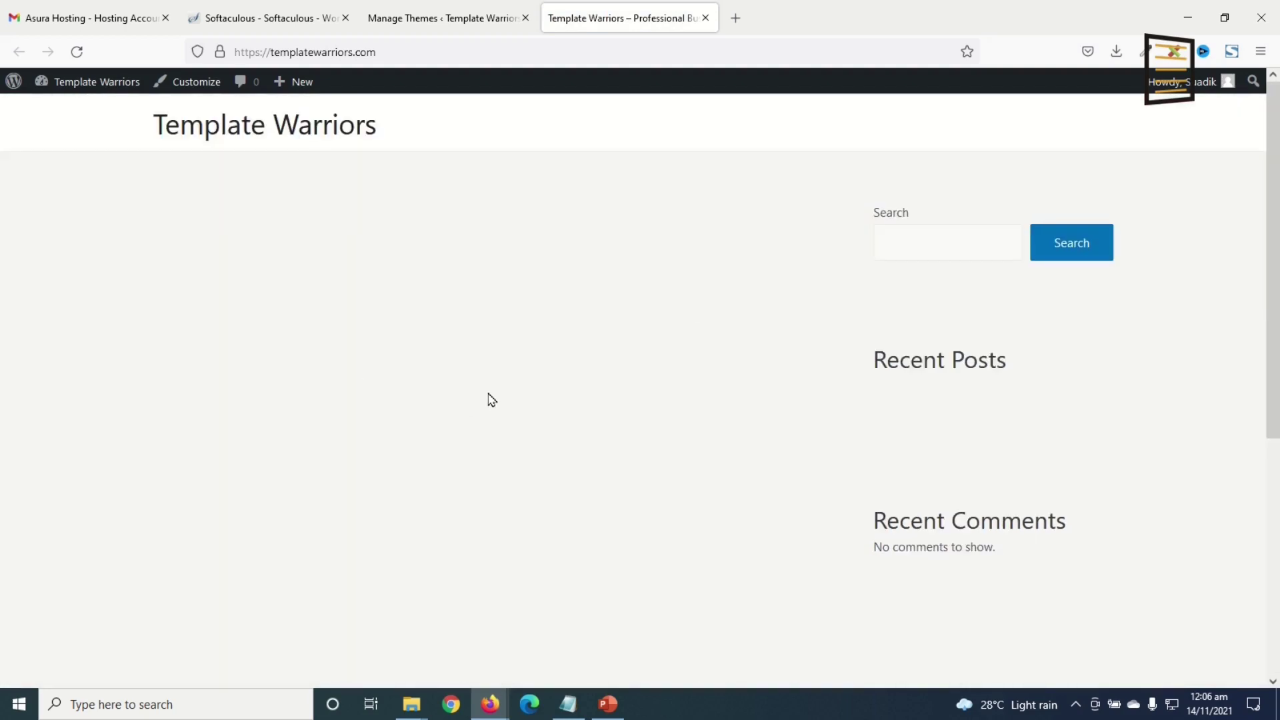
left_click(427, 21)
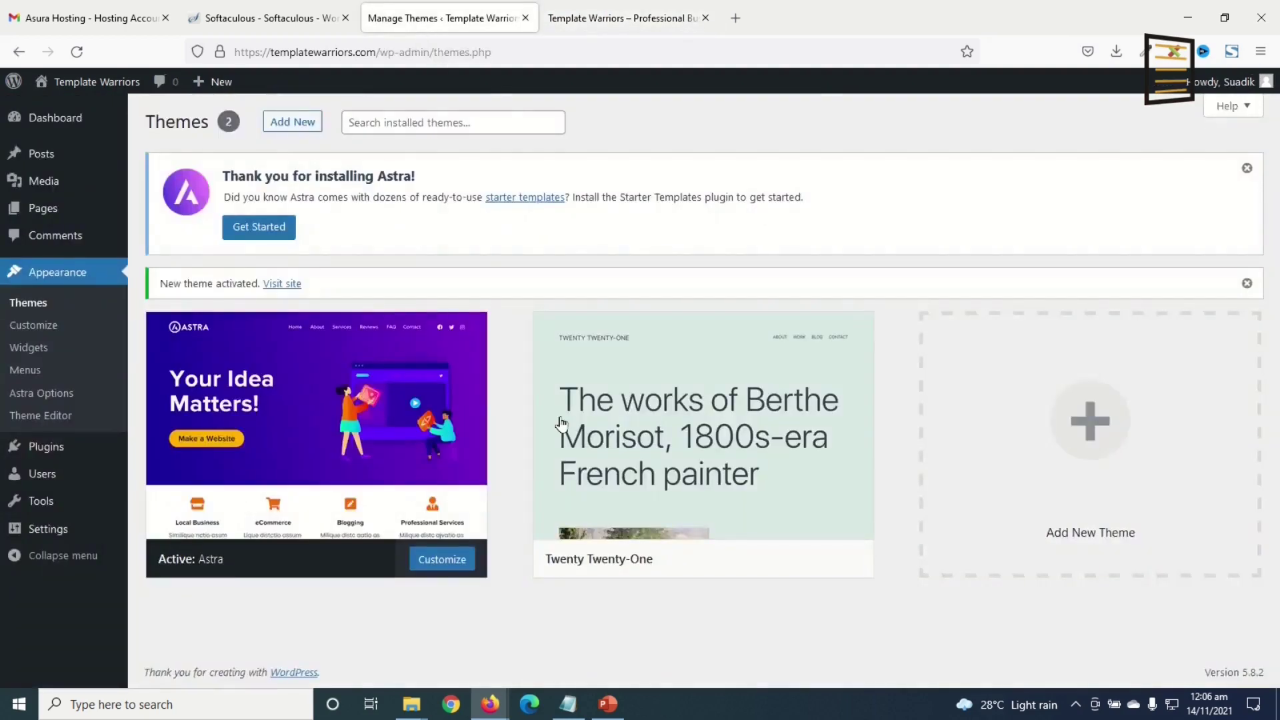
mouse_move(30, 445)
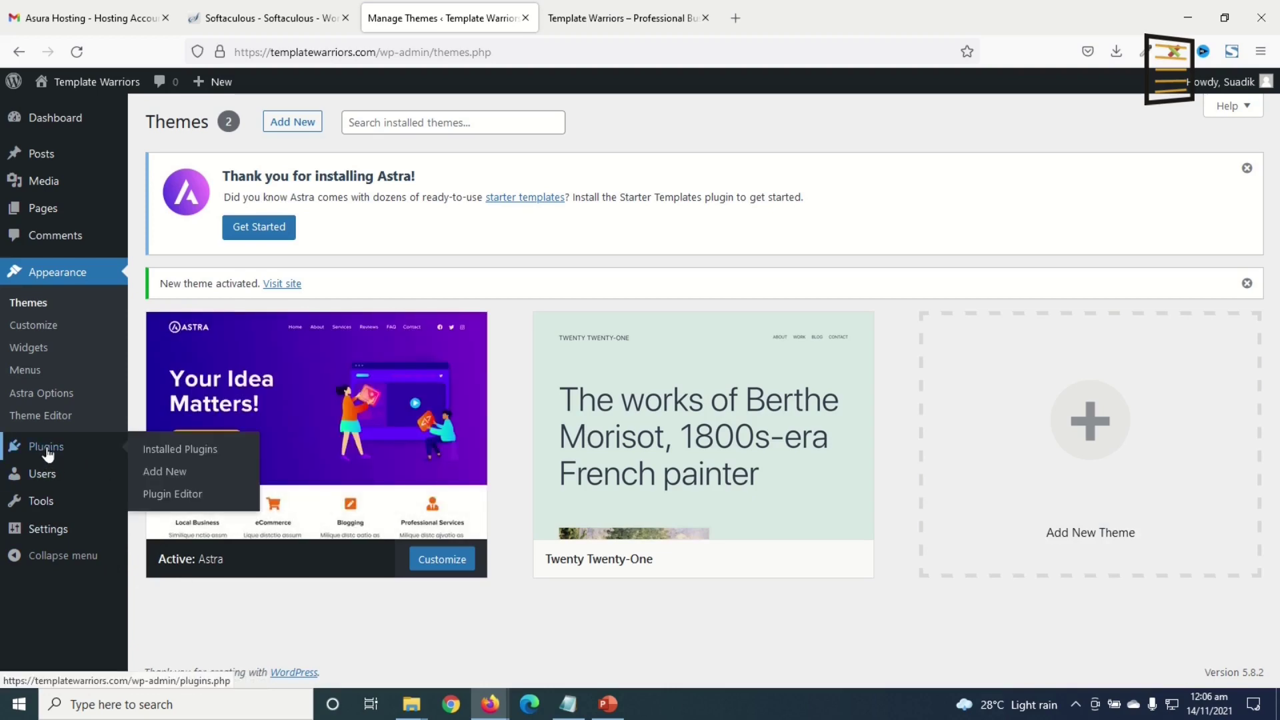
- Search plugins for 'elementor' and install Elementor Website Builder and Essential Addons for Elementor
left_click(169, 473)
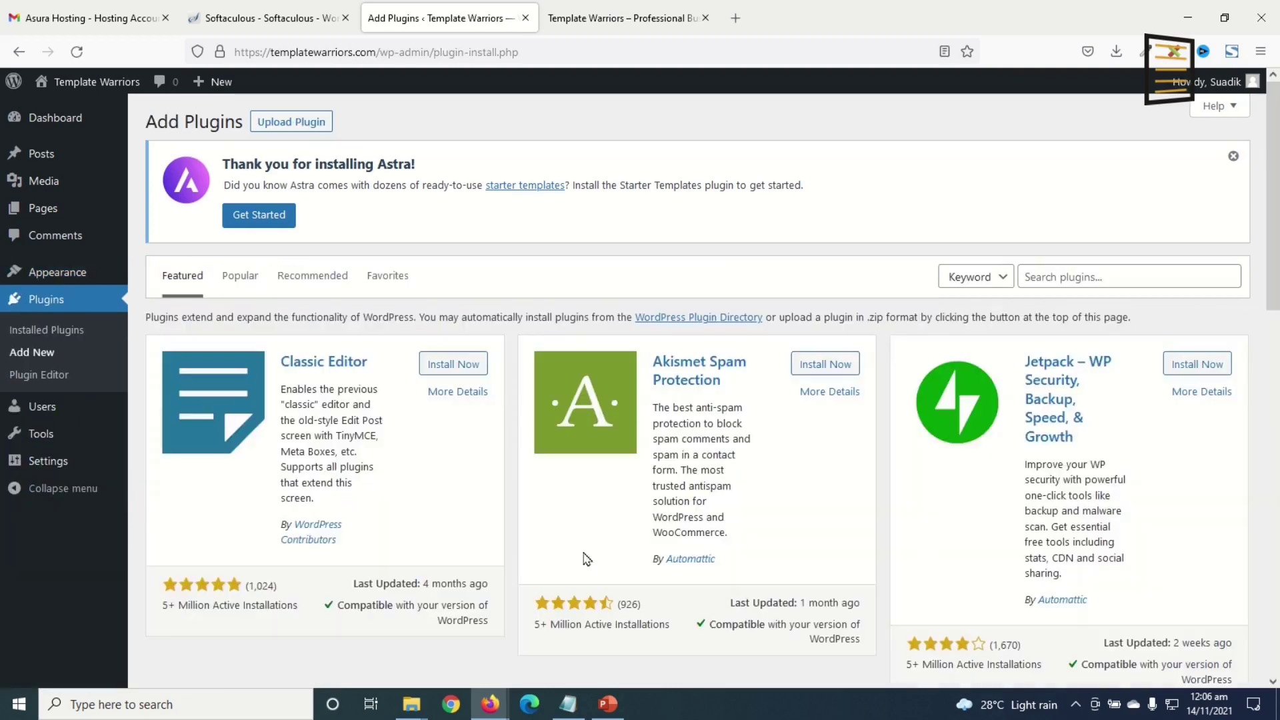
left_click(1072, 277)
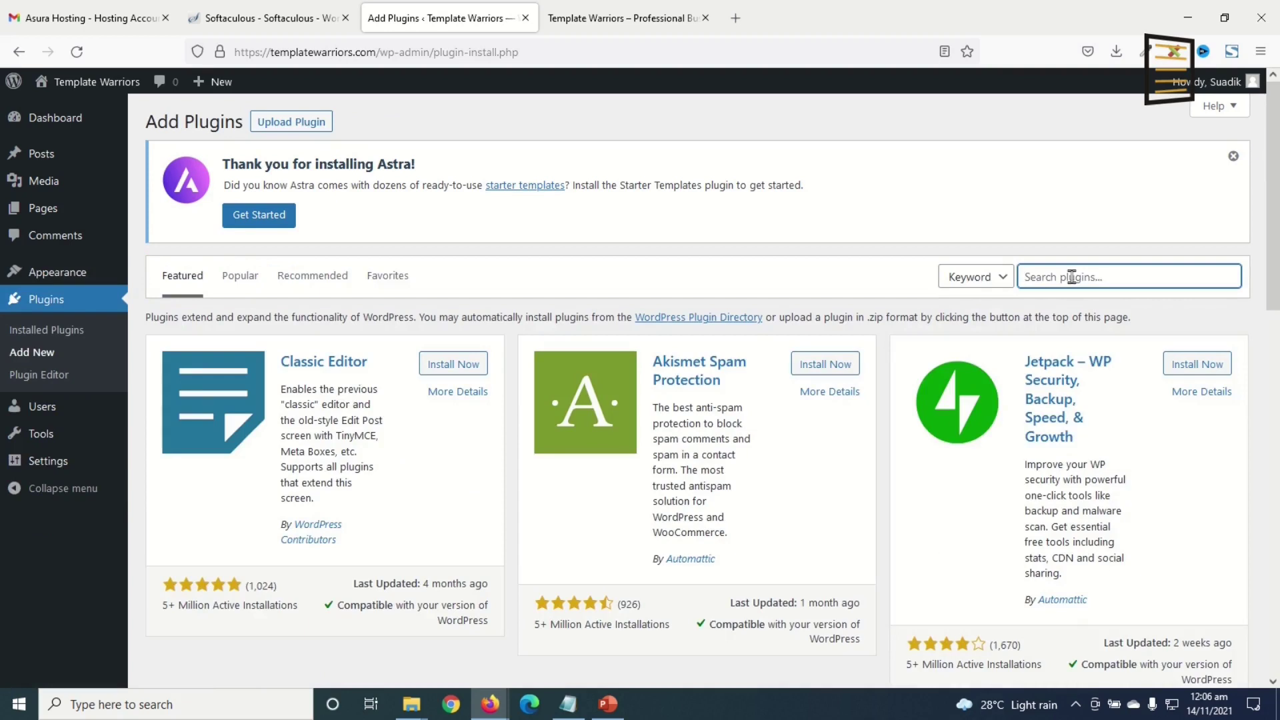
type("elementor")
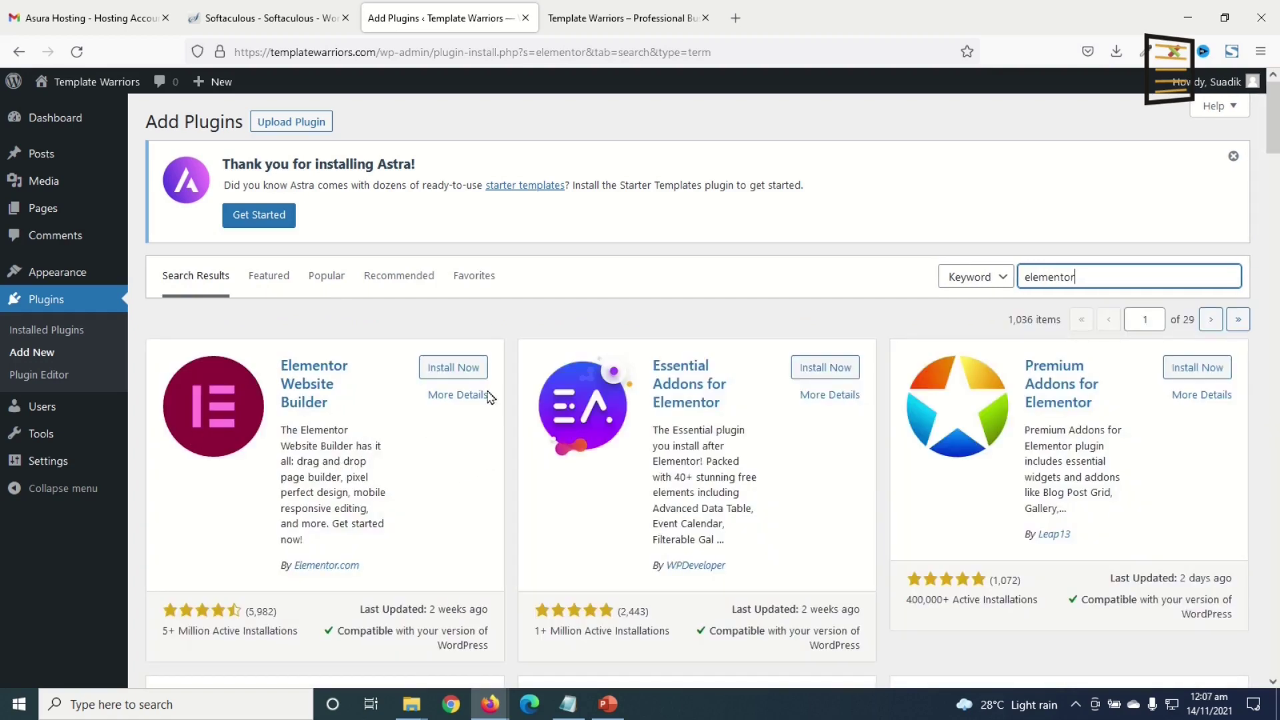
left_click(456, 368)
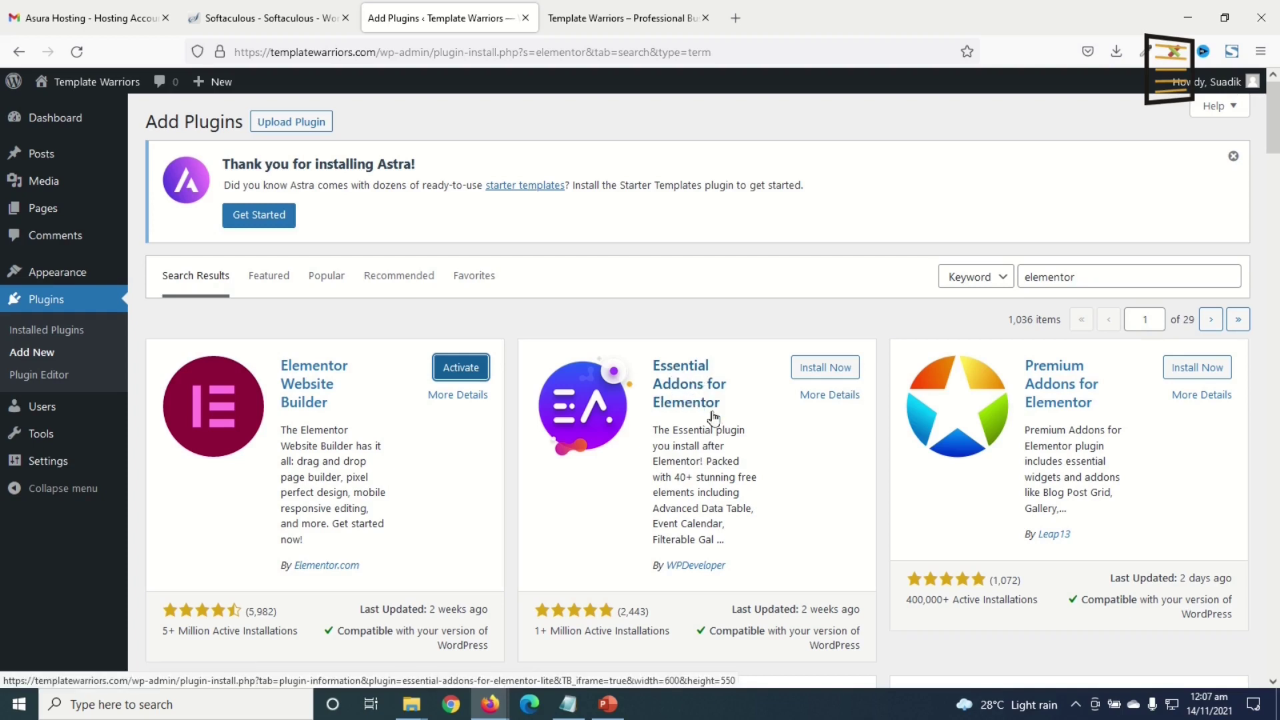
left_click(833, 371)
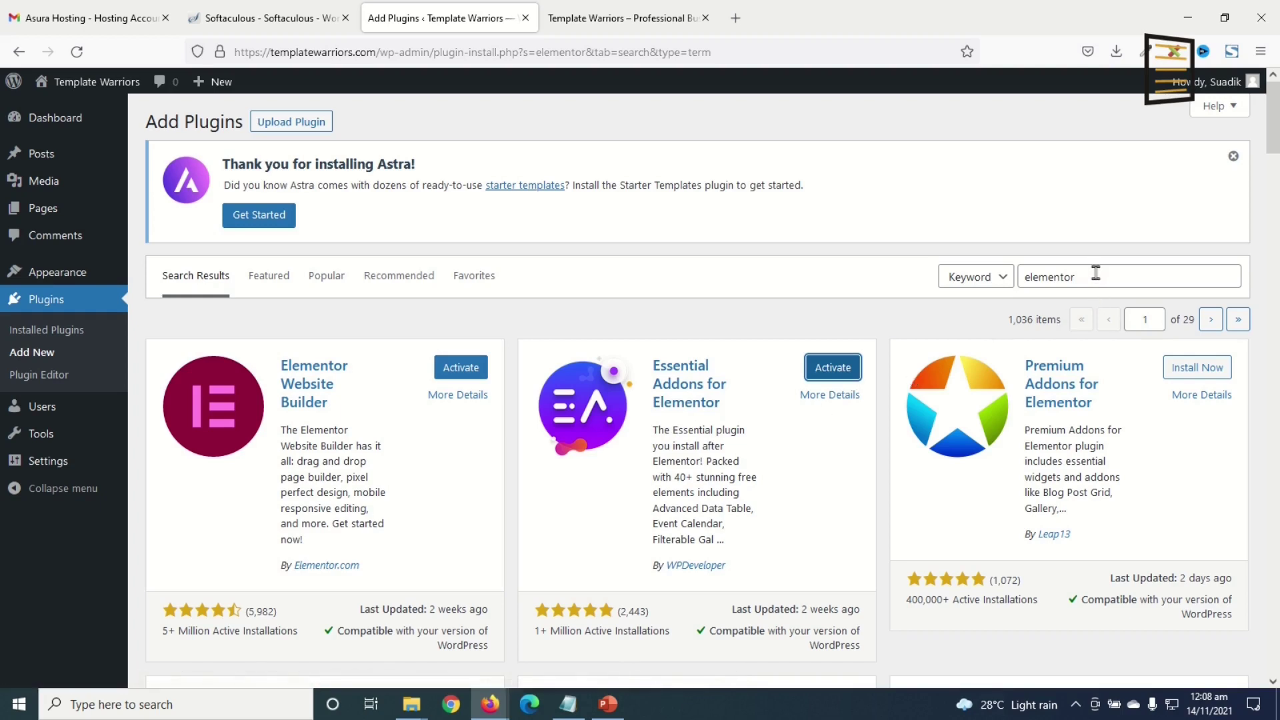
- Search plugins for 'wpforms', install Contact Form by WPForms, and go to Installed Plugins
left_click_drag(1095, 274, 962, 274)
type("wpfomrs")
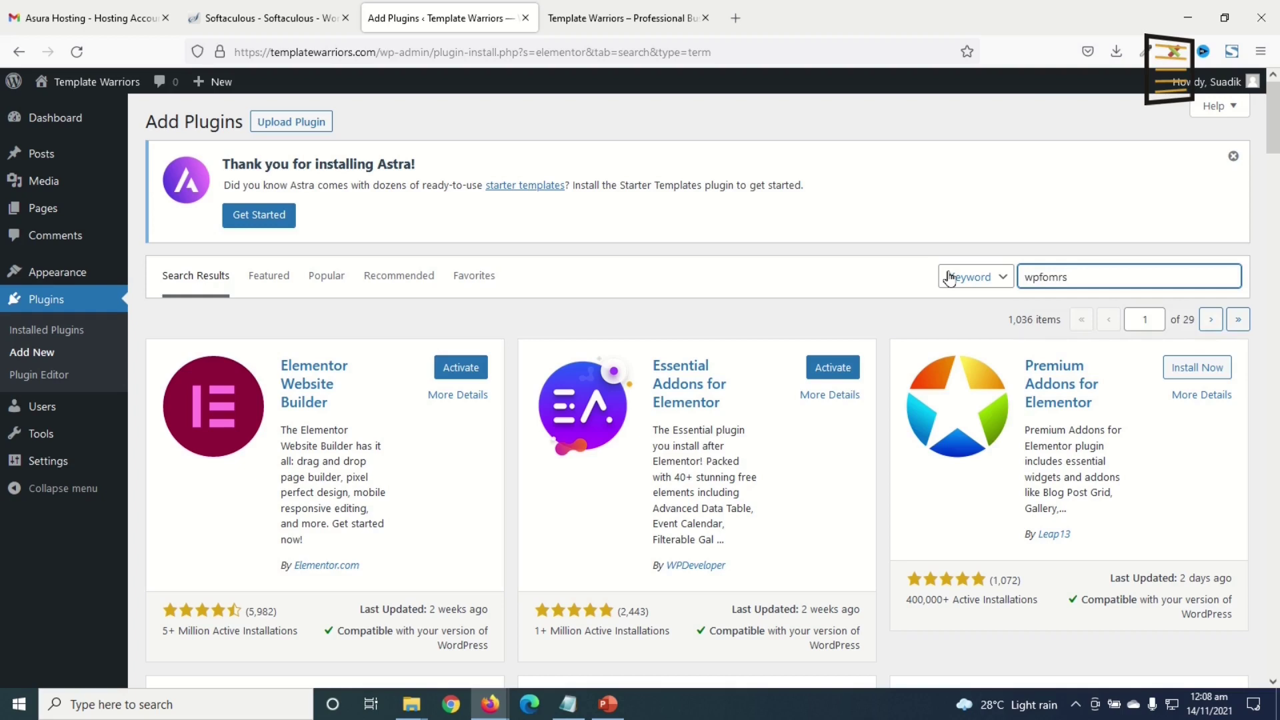
key("BackSpace")
key("BackSpace")
key("BackSpace")
type("rms")
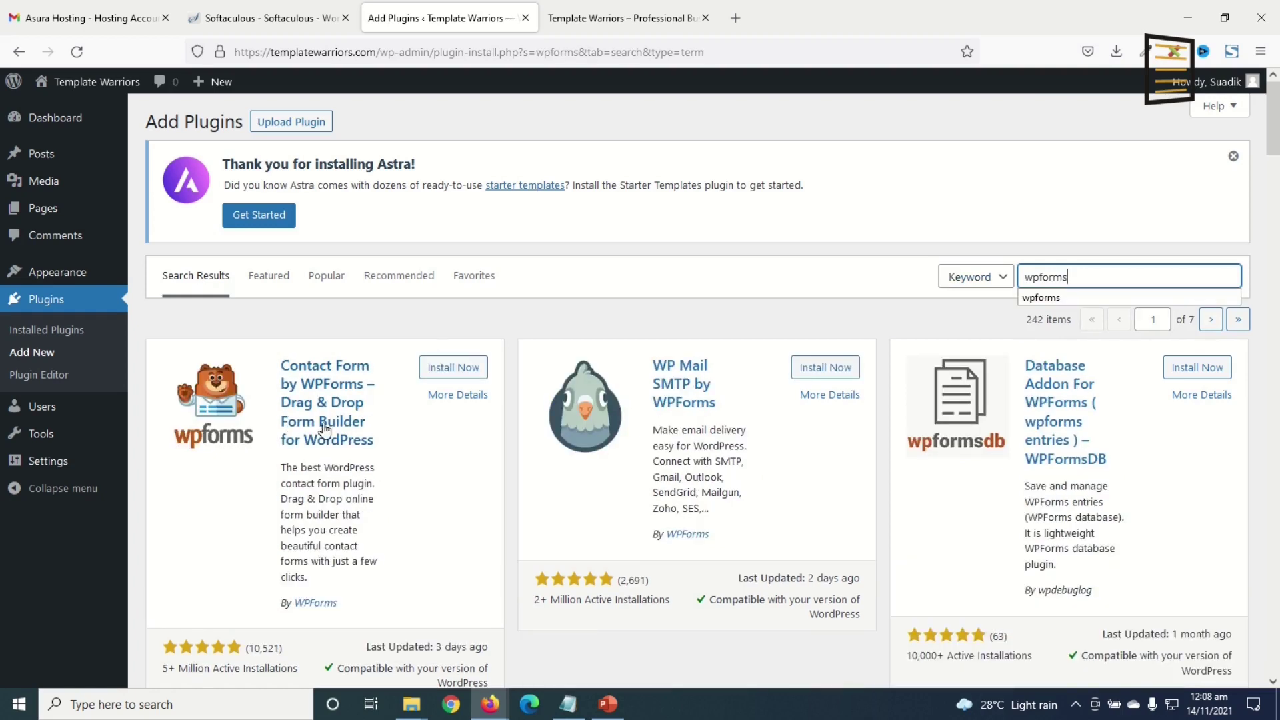
left_click(453, 368)
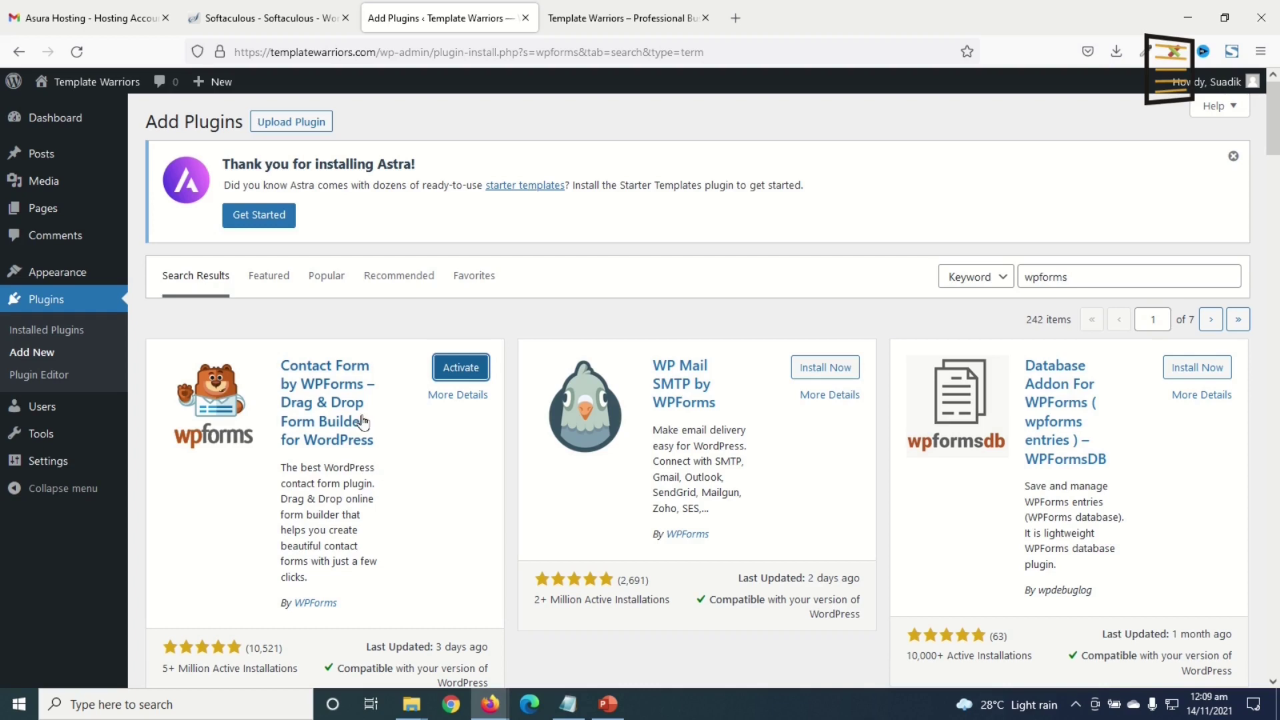
left_click(40, 332)
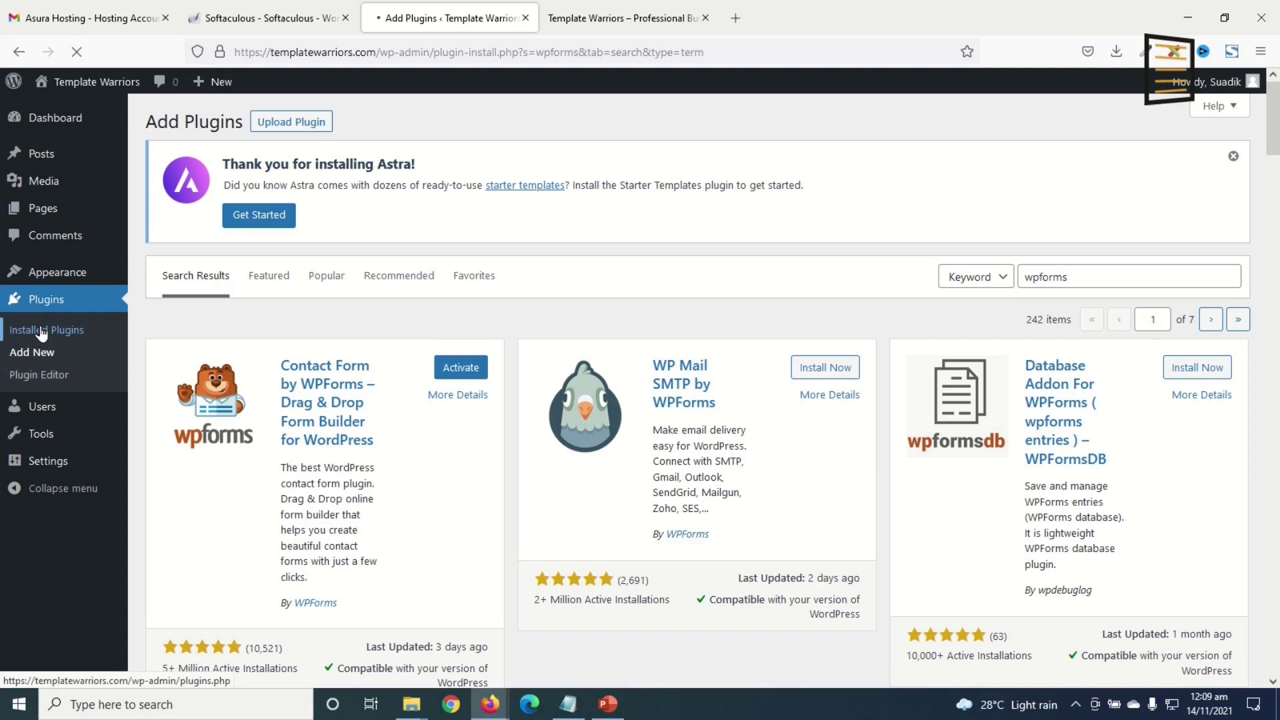
- Bulk-activate Elementor, Essential Addons for Elementor and WPForms Lite
left_click(163, 331)
left_click(230, 305)
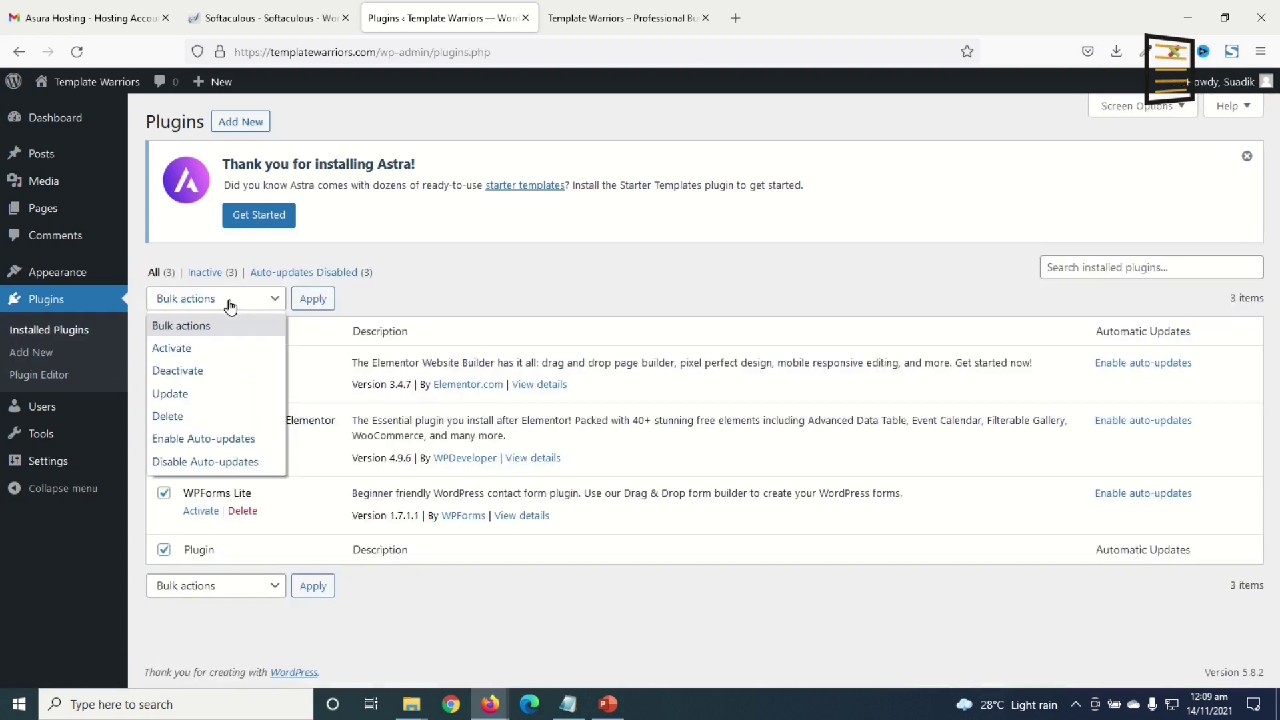
left_click(206, 352)
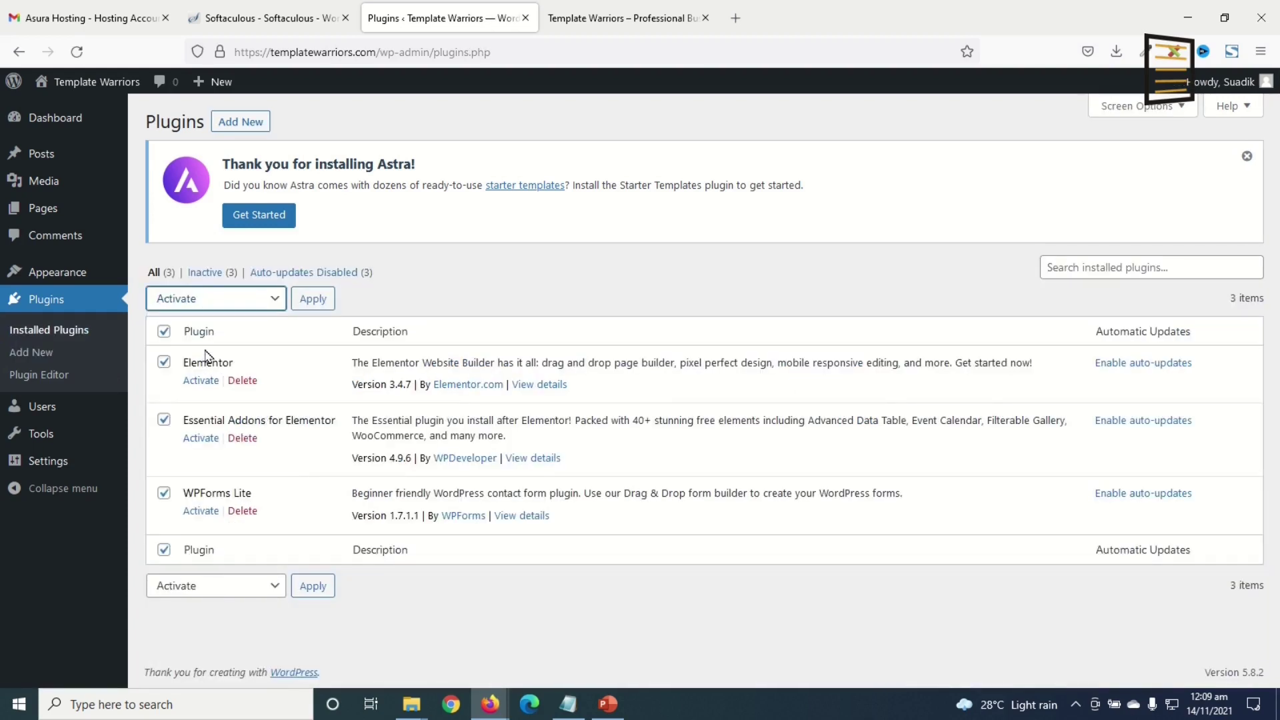
left_click(316, 300)
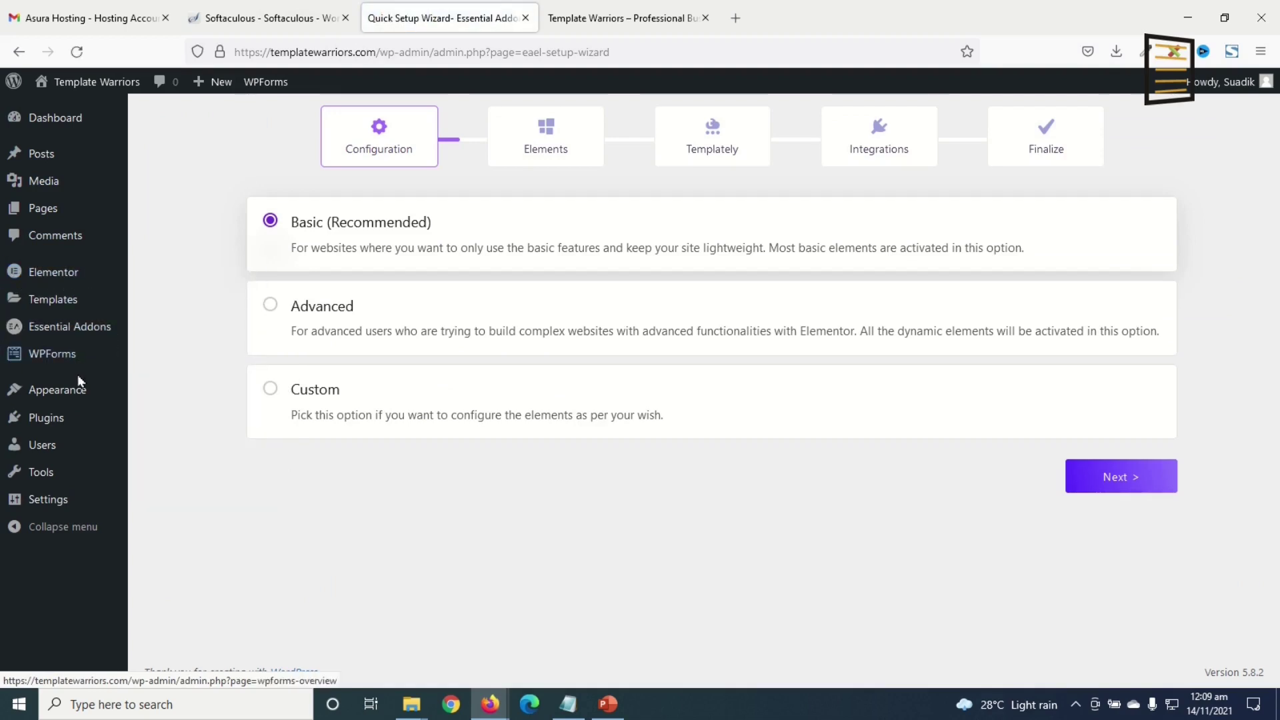
mouse_move(63, 364)
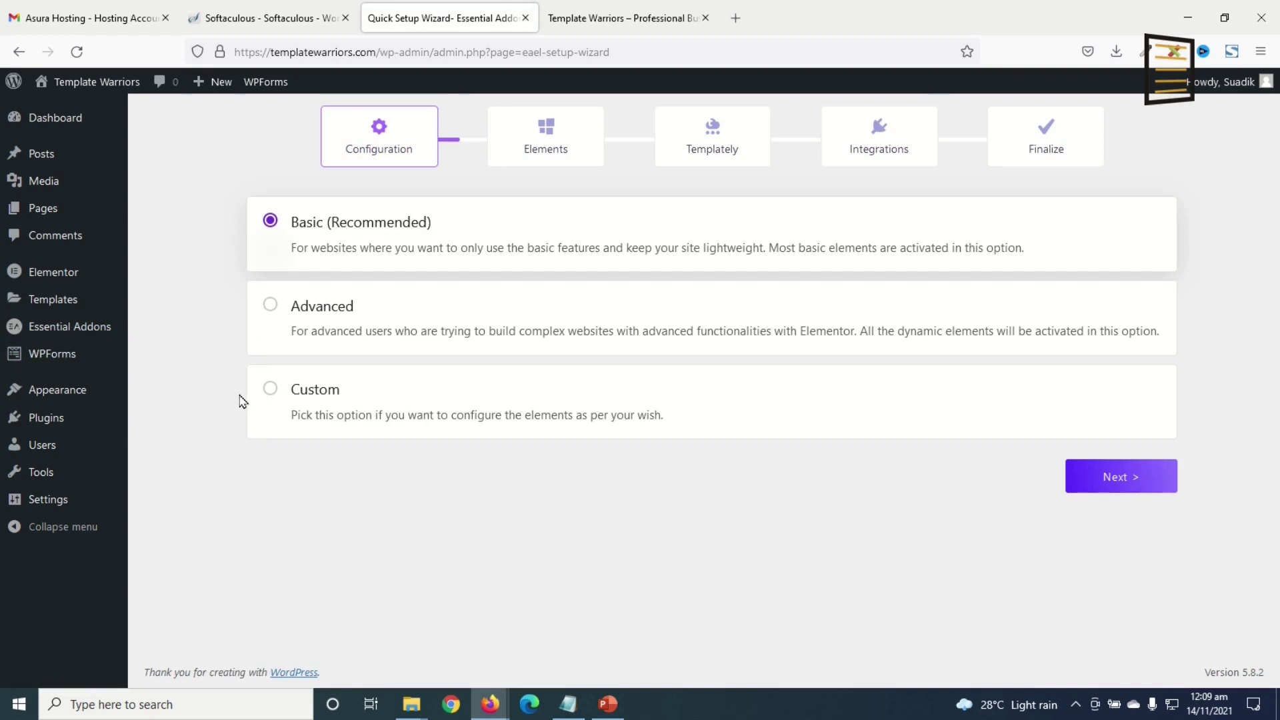
- Start a new page, dismiss the editor welcome tour and turn off fullscreen mode
mouse_move(47, 209)
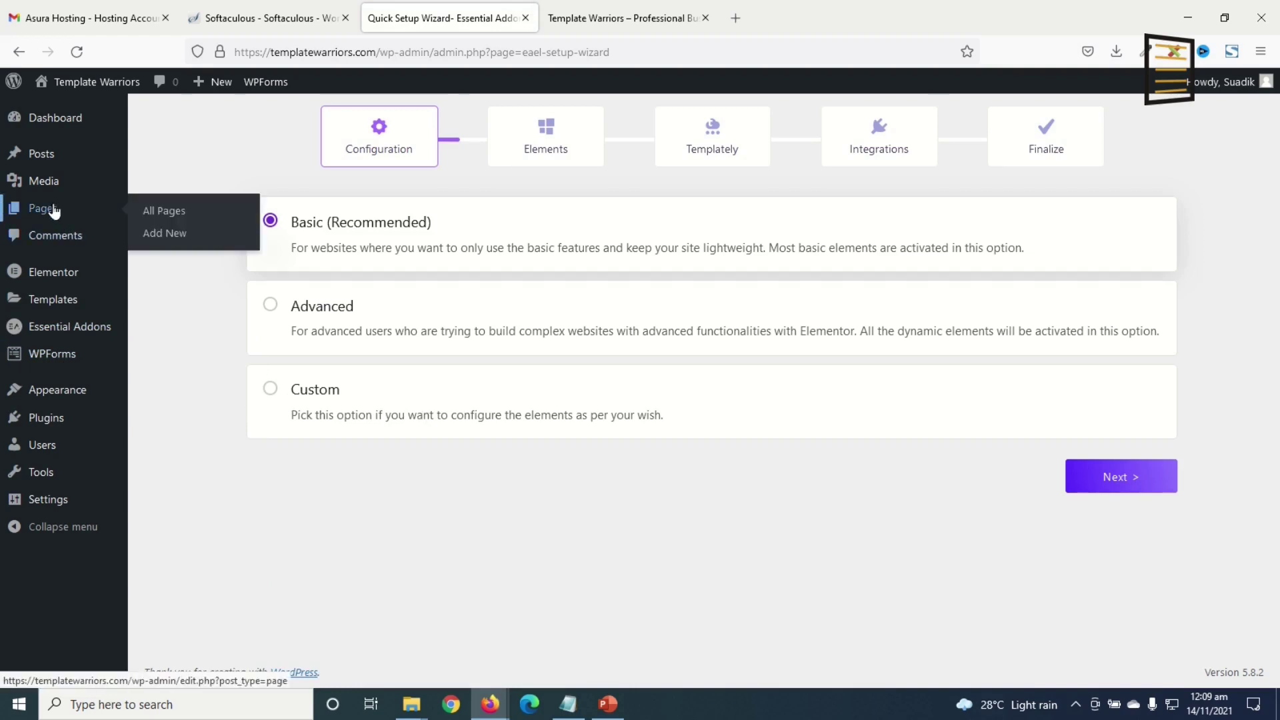
left_click(160, 235)
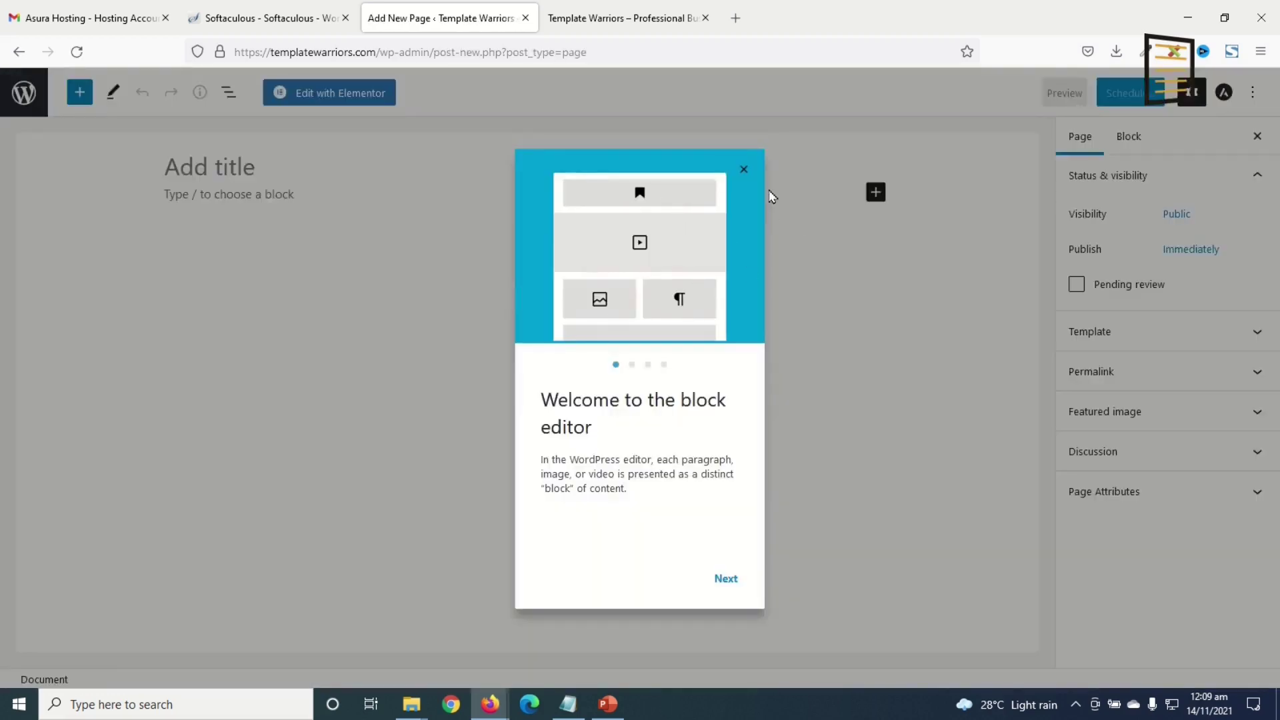
left_click(744, 169)
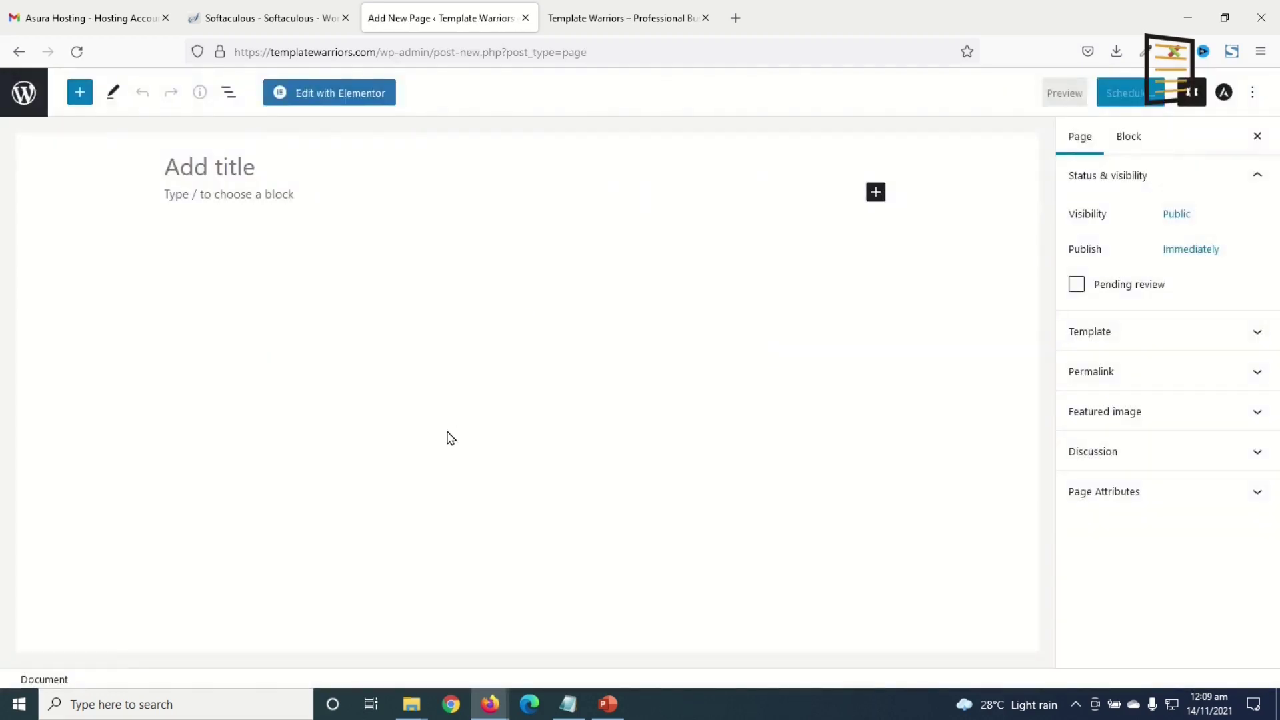
left_click(1253, 94)
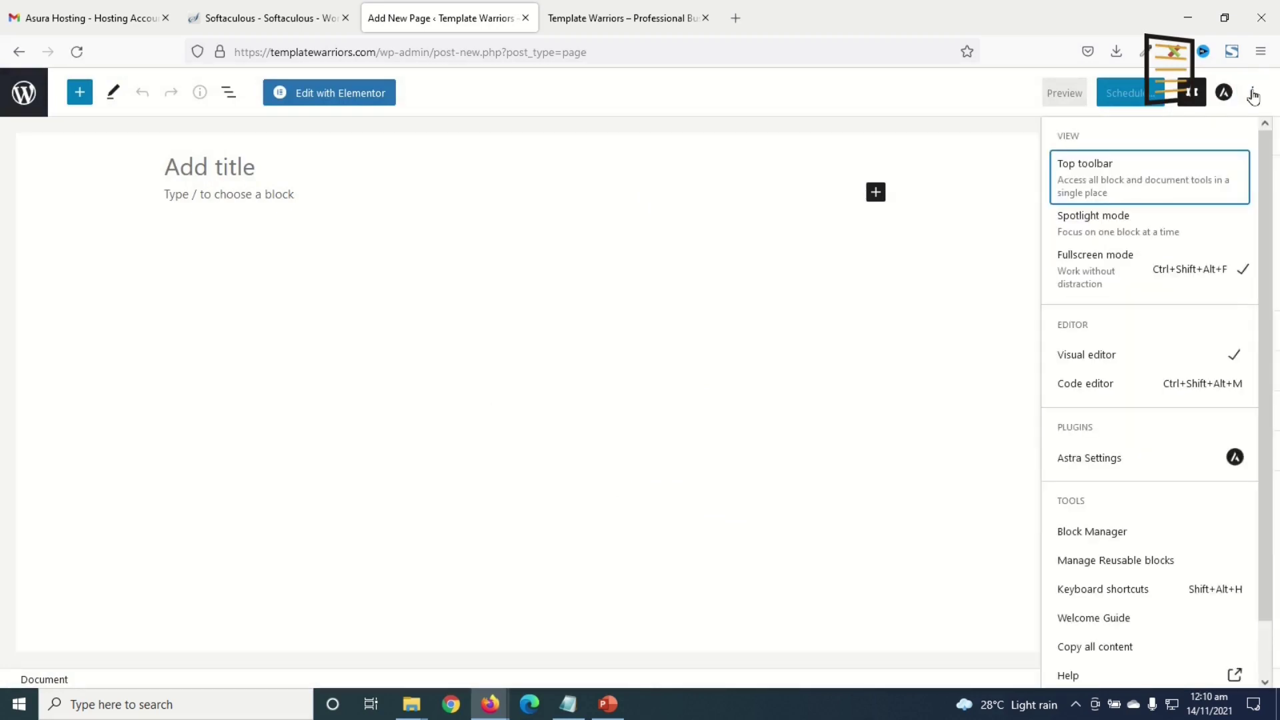
left_click(1148, 278)
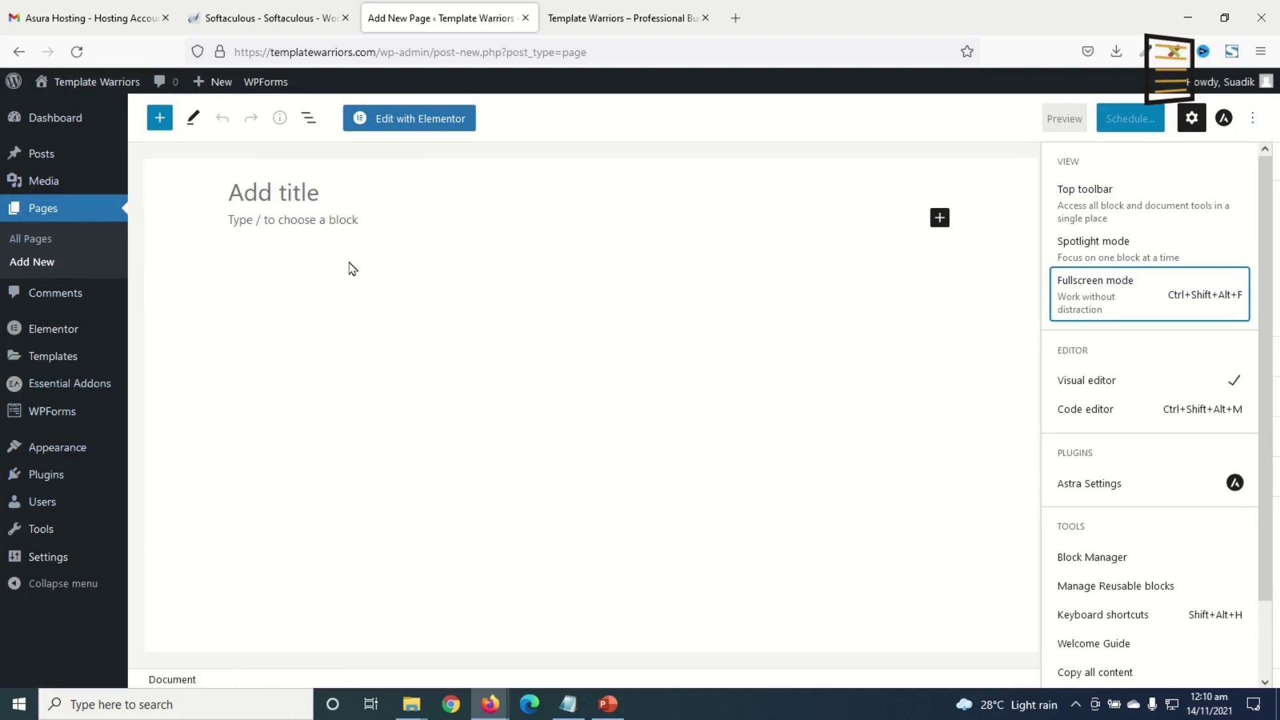
left_click(342, 565)
- Publish two new pages titled 'Home' and 'About Us'
left_click(312, 193)
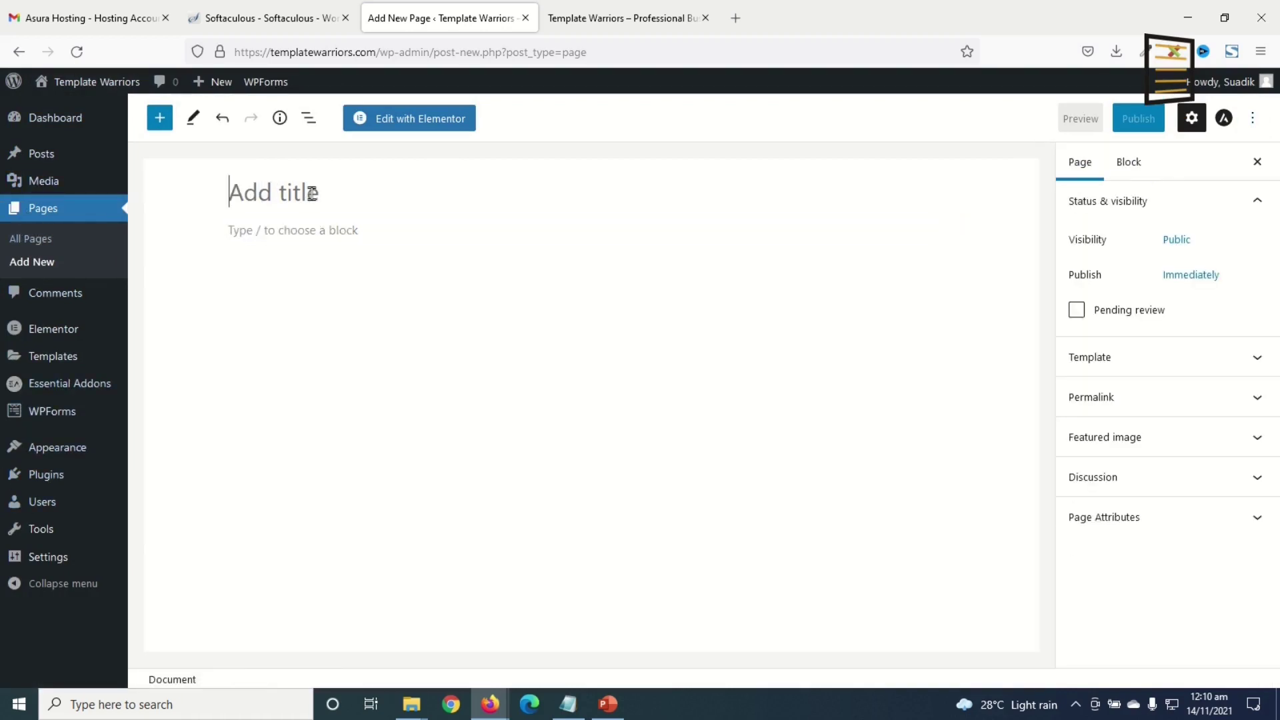
type("Home")
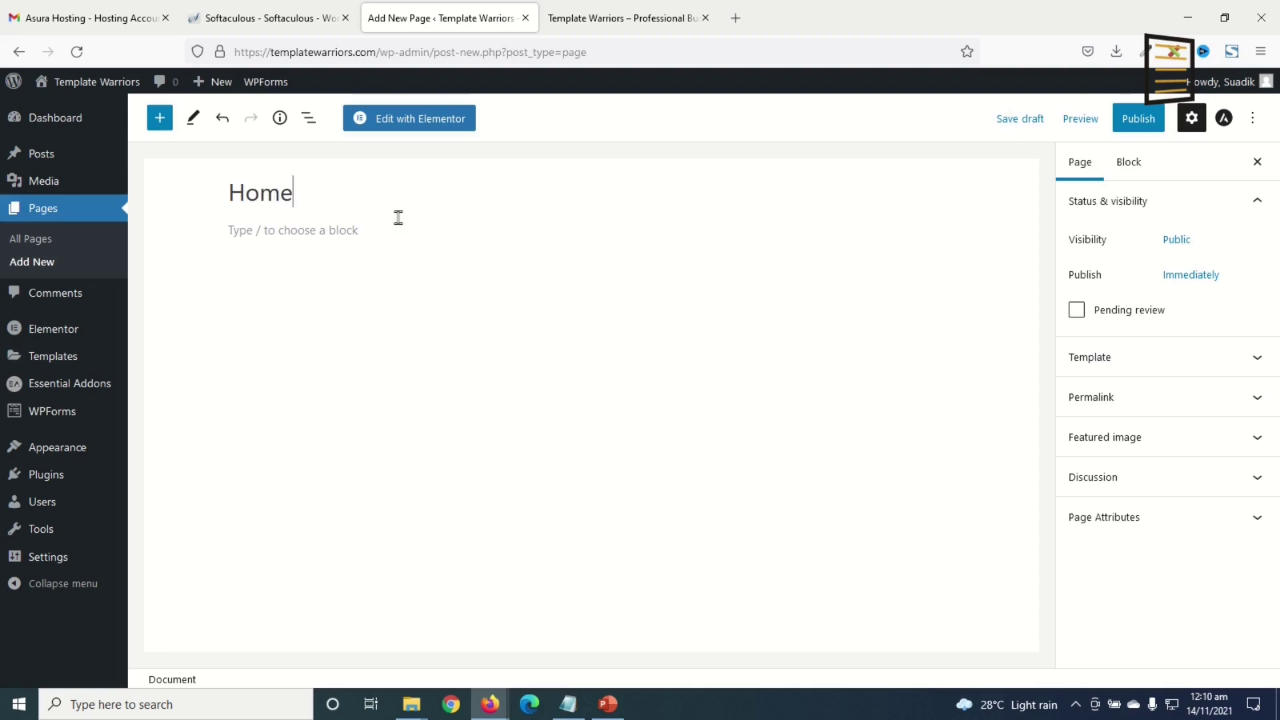
left_click(1136, 125)
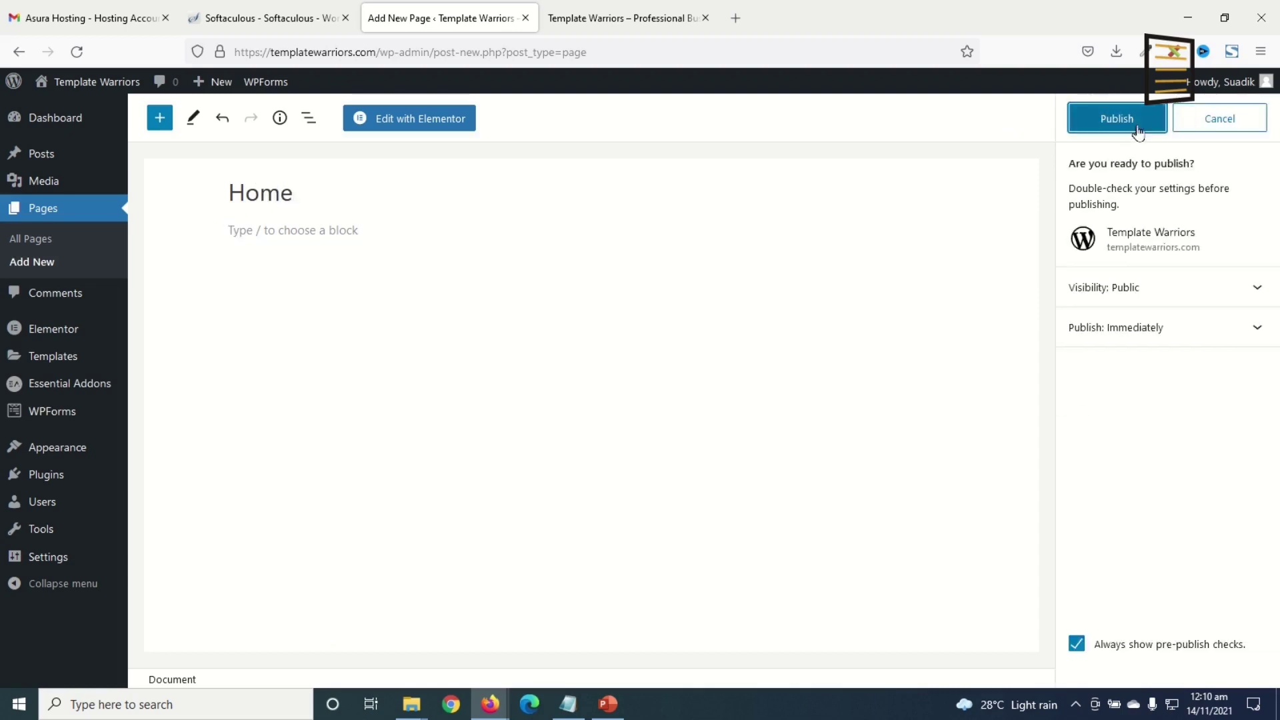
left_click(1133, 127)
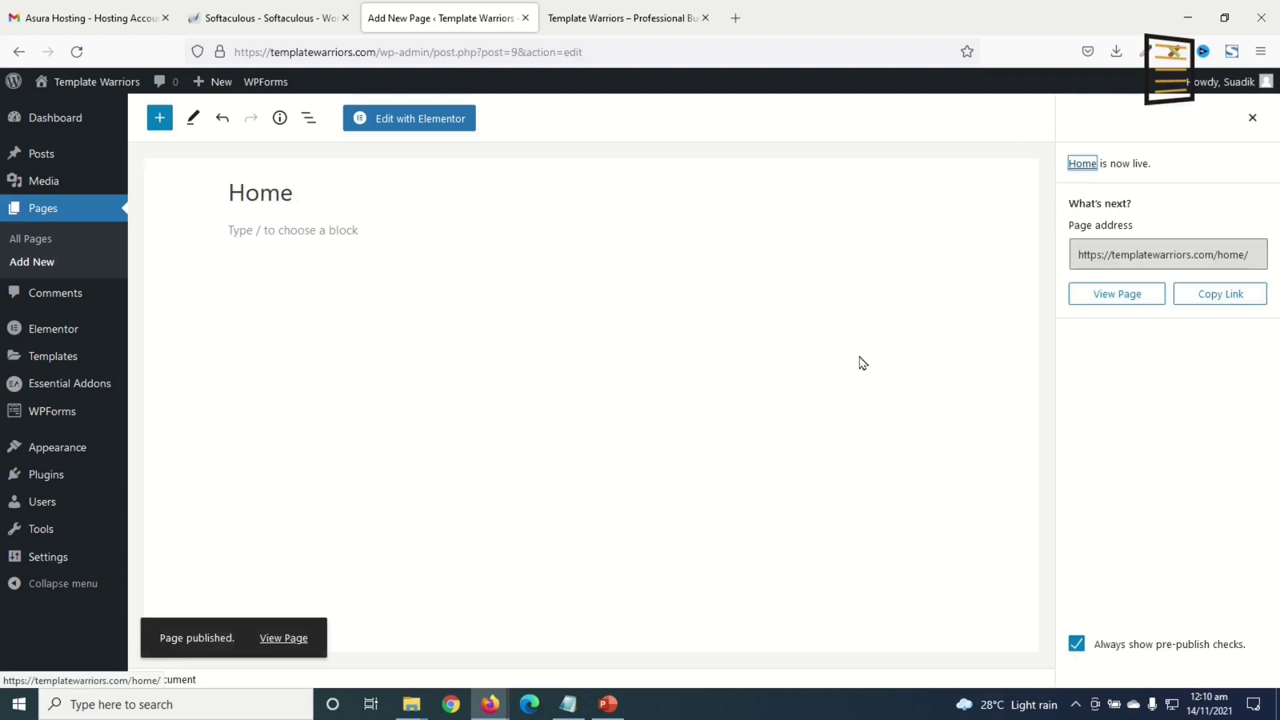
left_click(41, 264)
type("A")
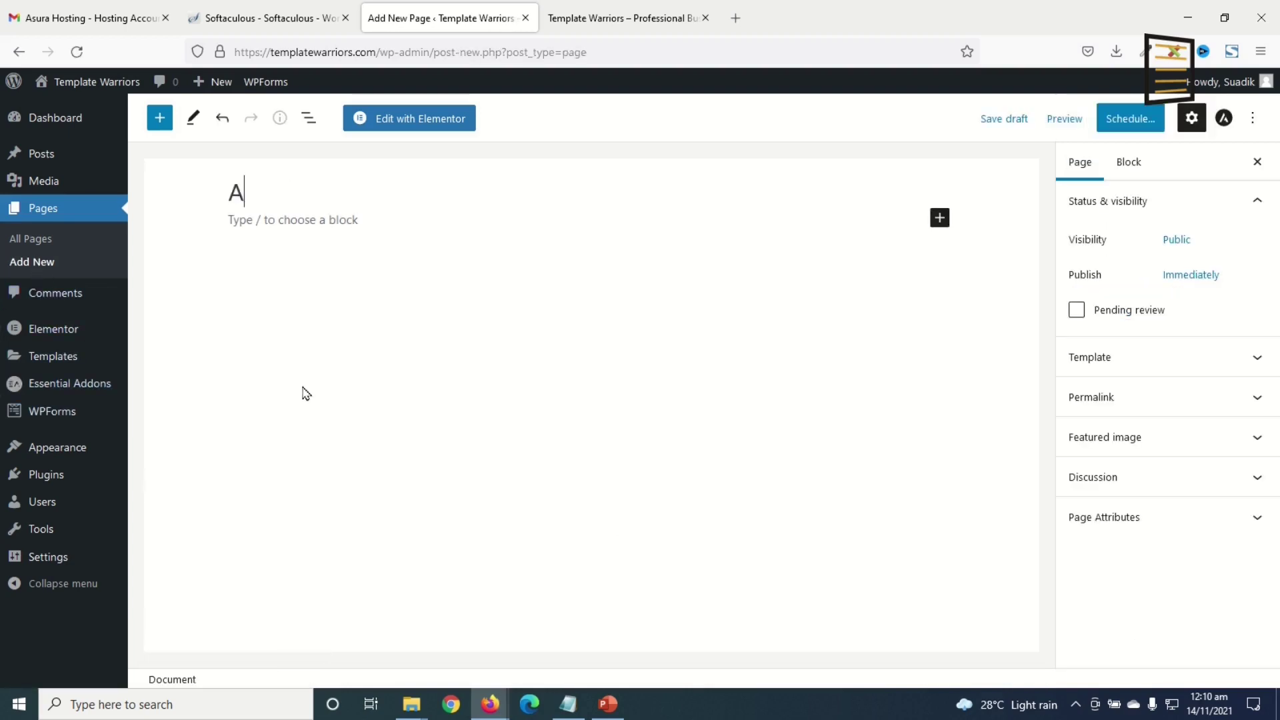
type("bout Us")
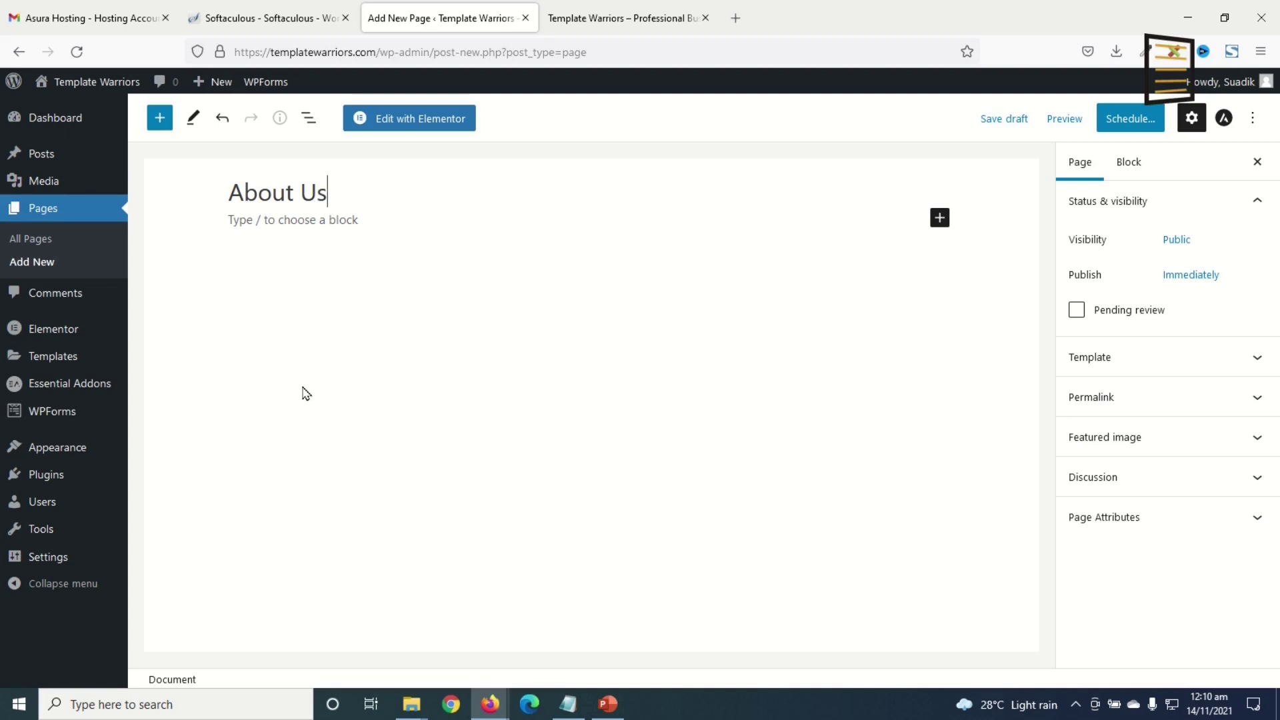
left_click(1132, 124)
left_click(1127, 123)
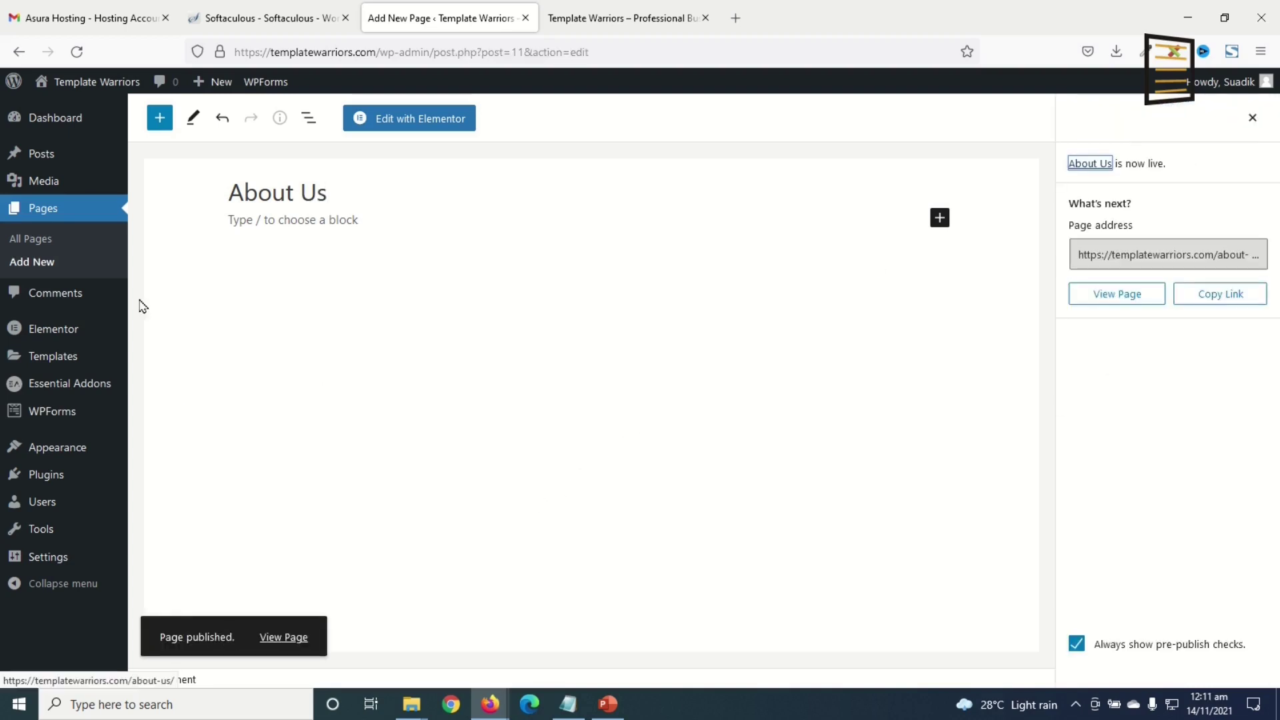
- Publish three more pages: 'Our Services', 'Contact Us' and 'Request A Quote'
left_click(22, 262)
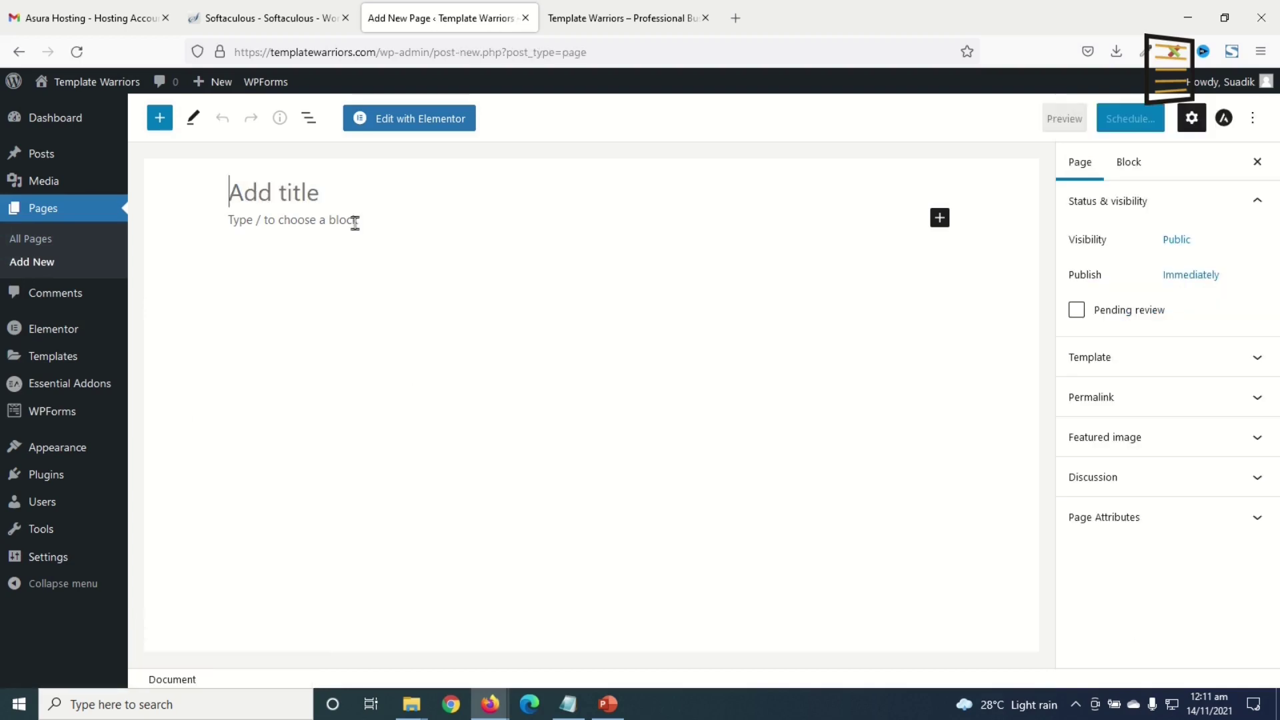
type("Our Services")
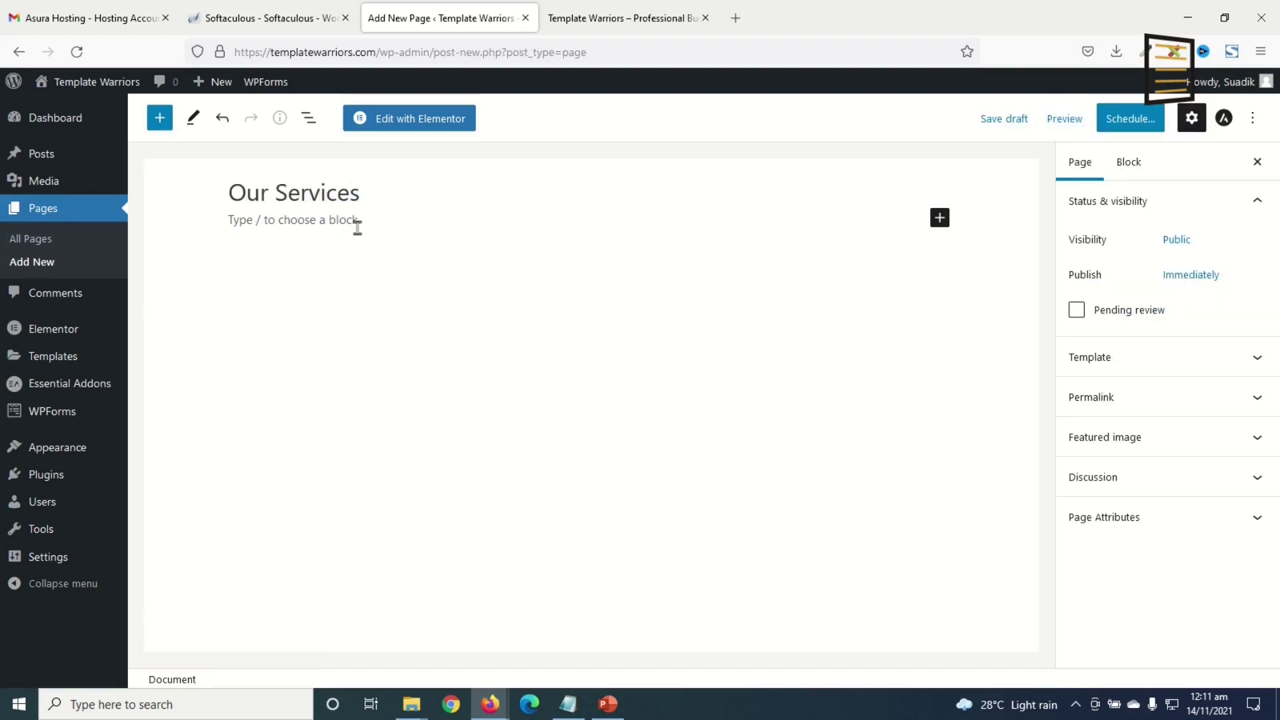
left_click(1128, 120)
left_click(1119, 126)
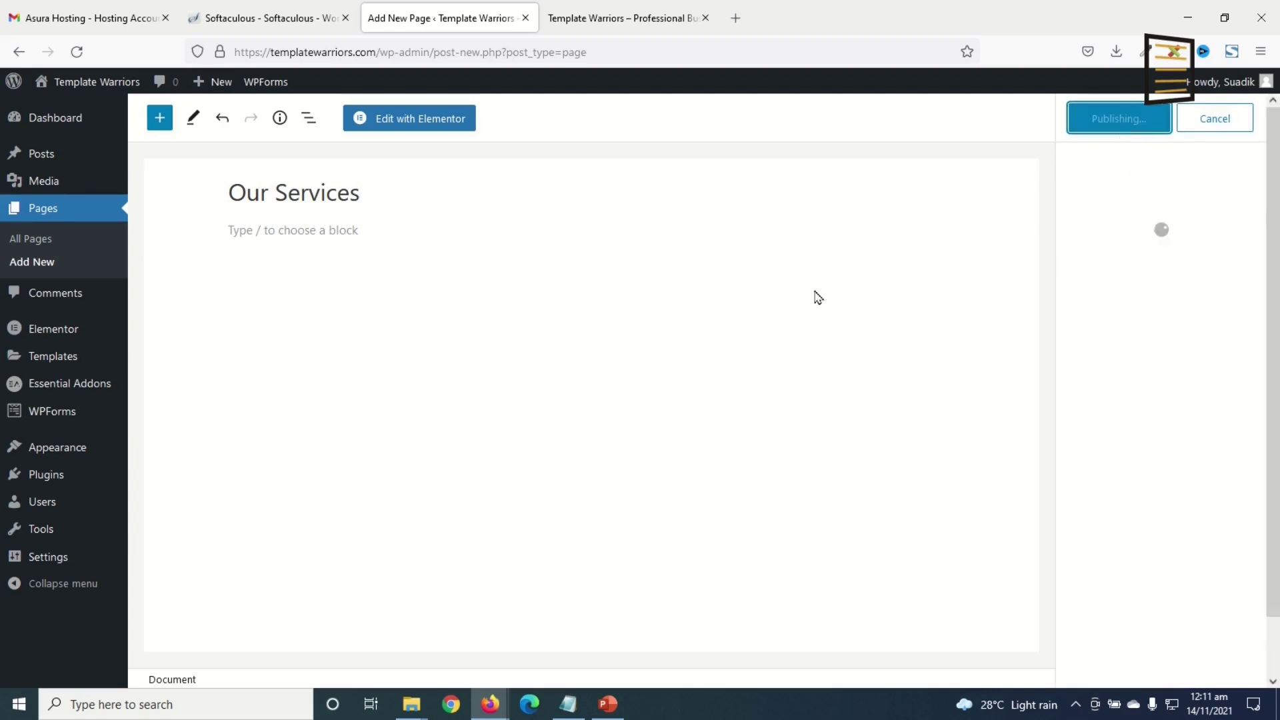
left_click(32, 262)
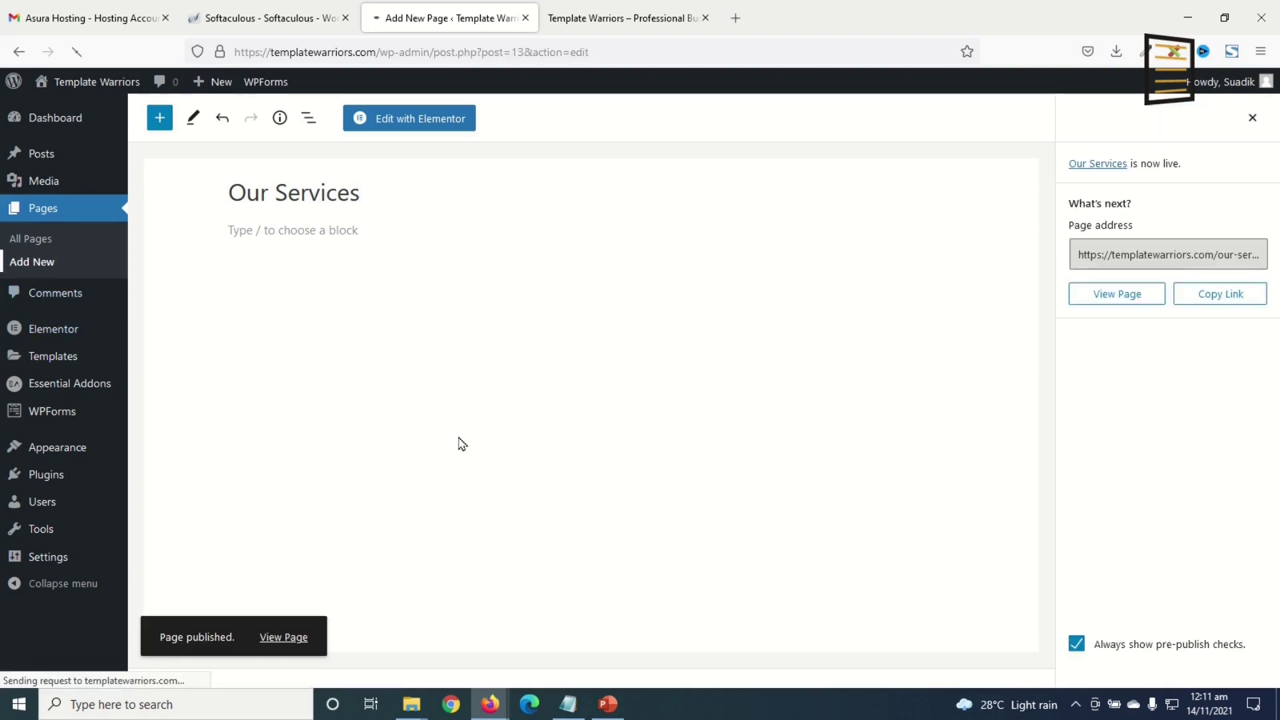
type("C")
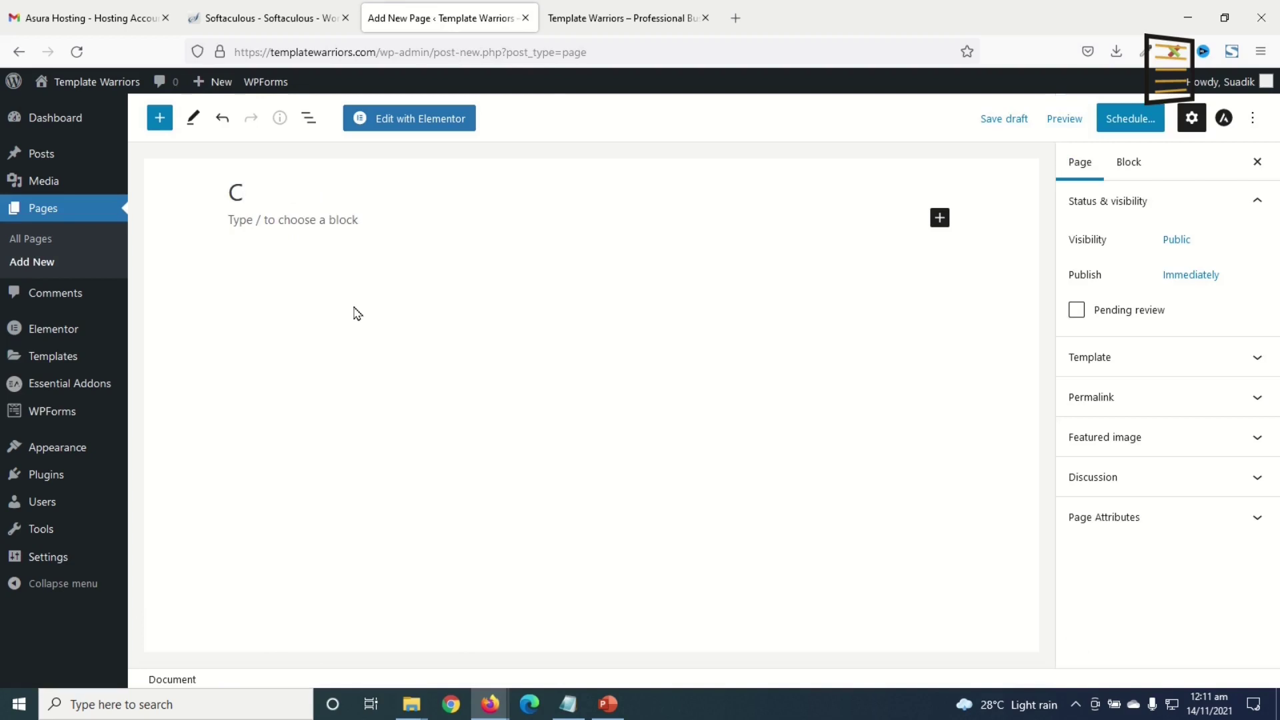
type("ontact Us")
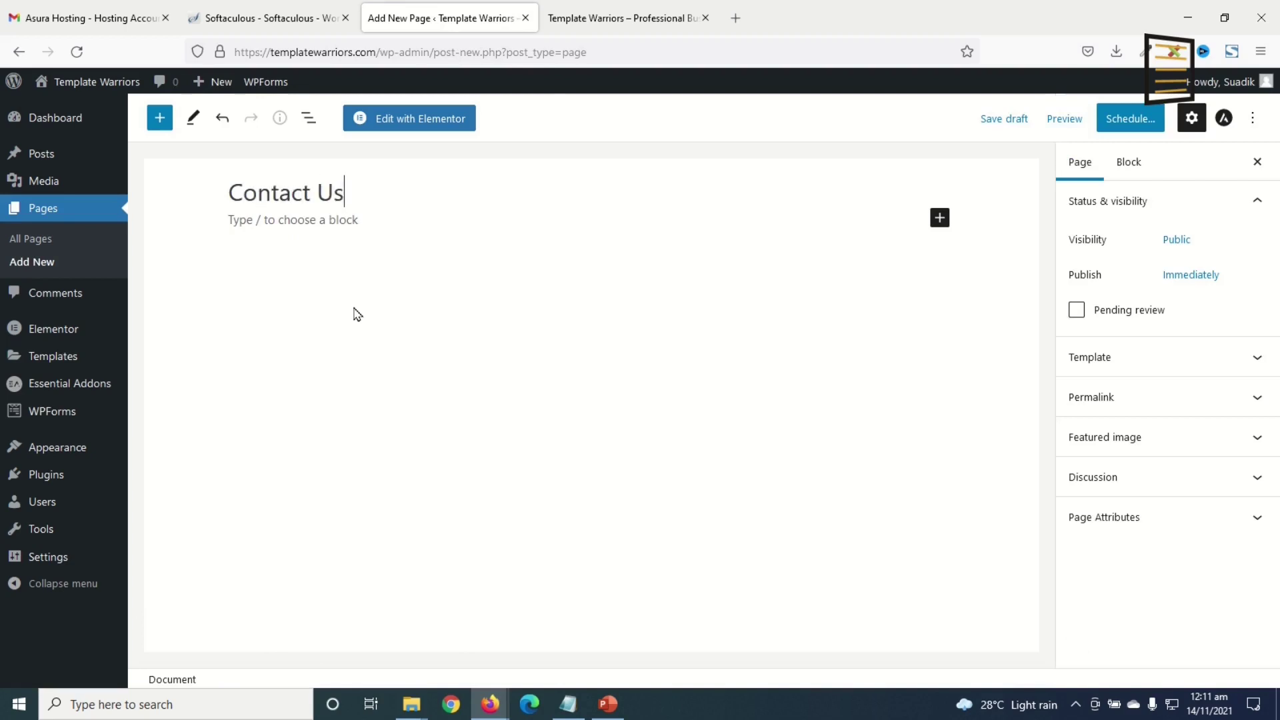
left_click(1128, 120)
left_click(1116, 123)
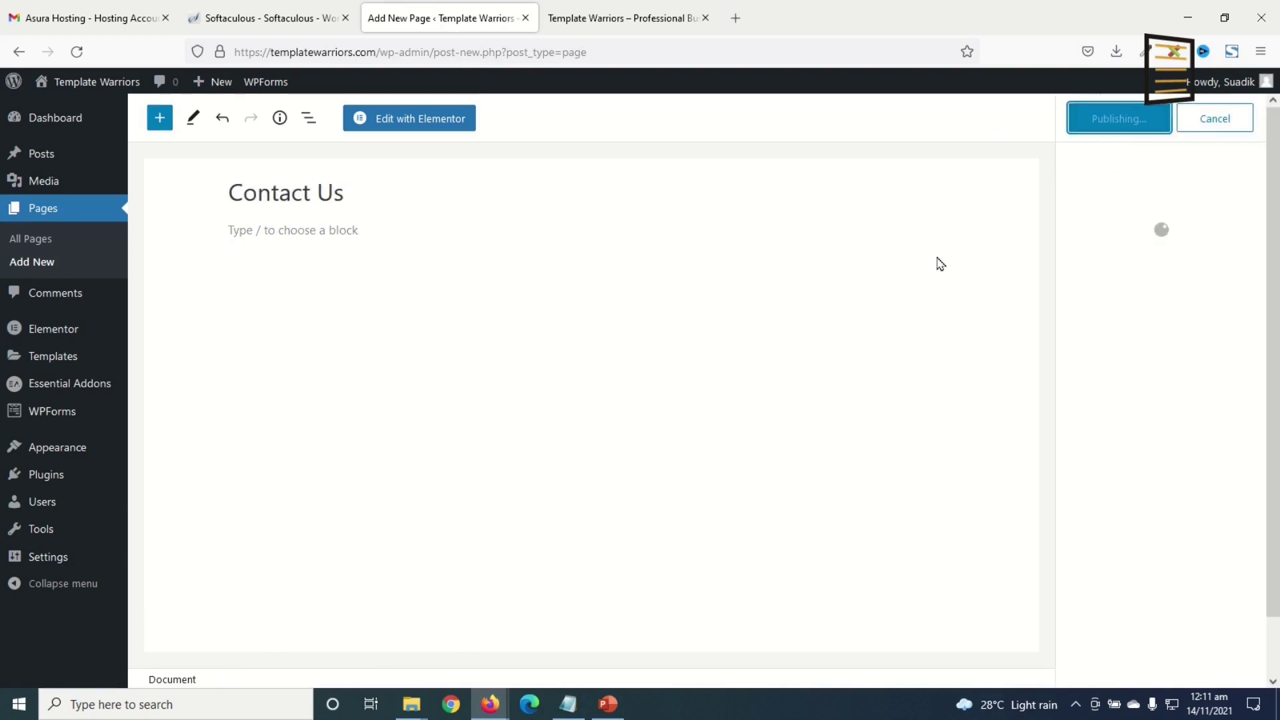
left_click(46, 268)
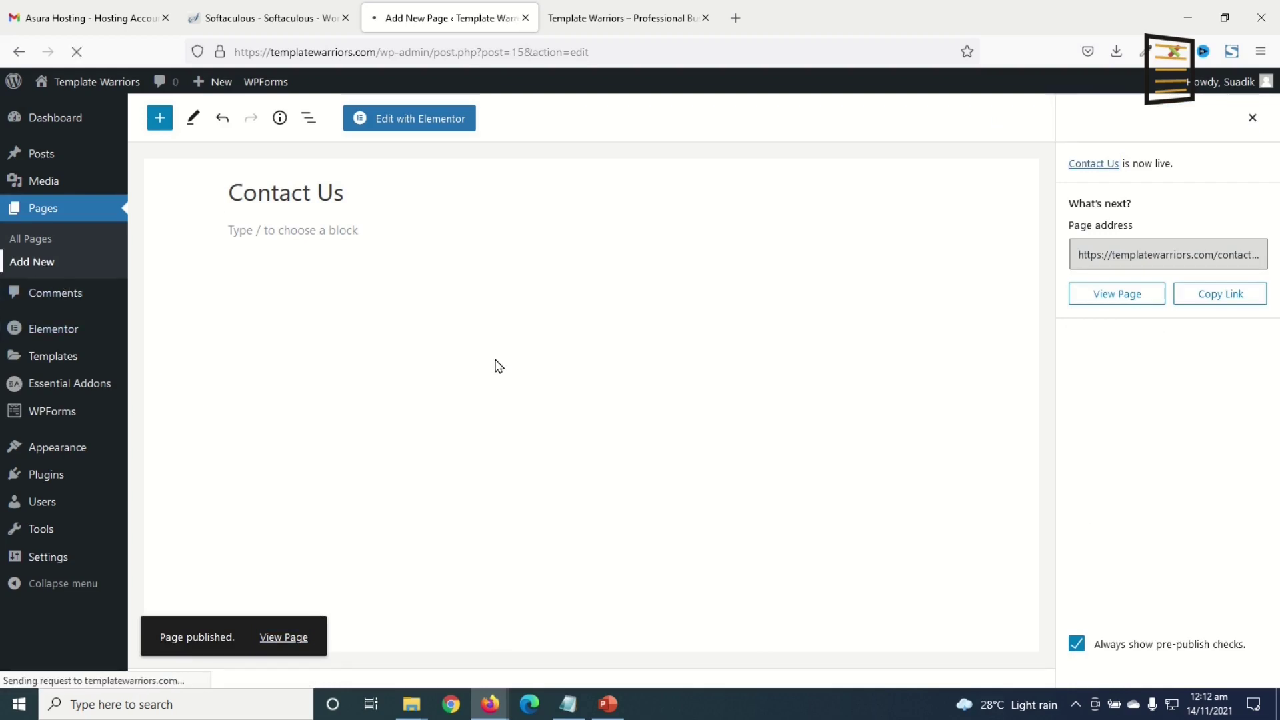
type("Request A Quot")
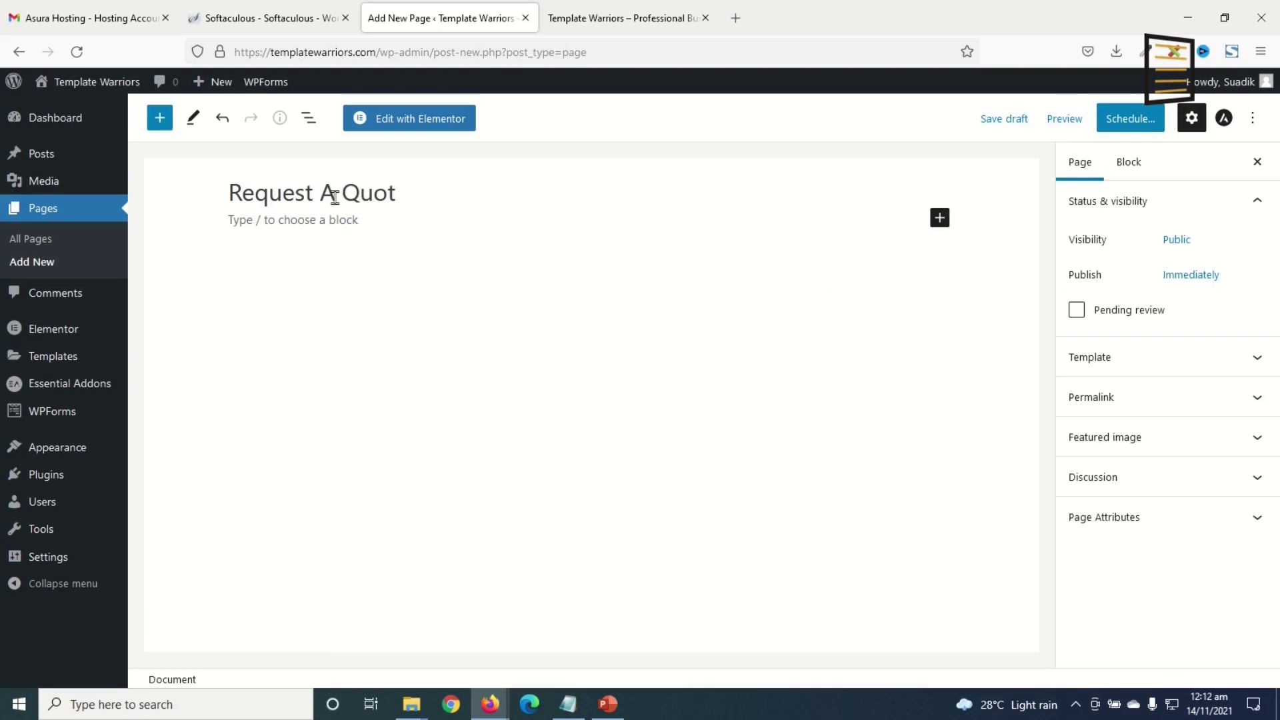
type("e")
left_click(1133, 123)
left_click(1134, 127)
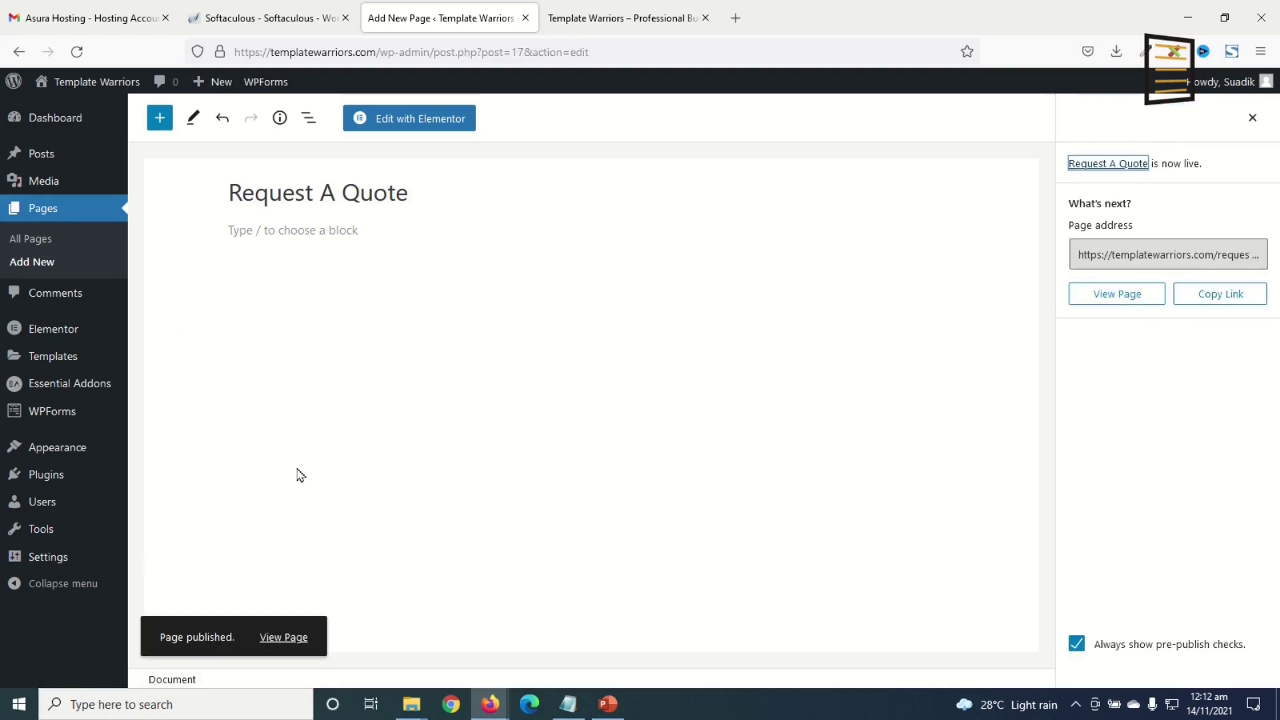
- Reload the live site to confirm all five pages, then close the hosting and Softaculous tabs
left_click(26, 240)
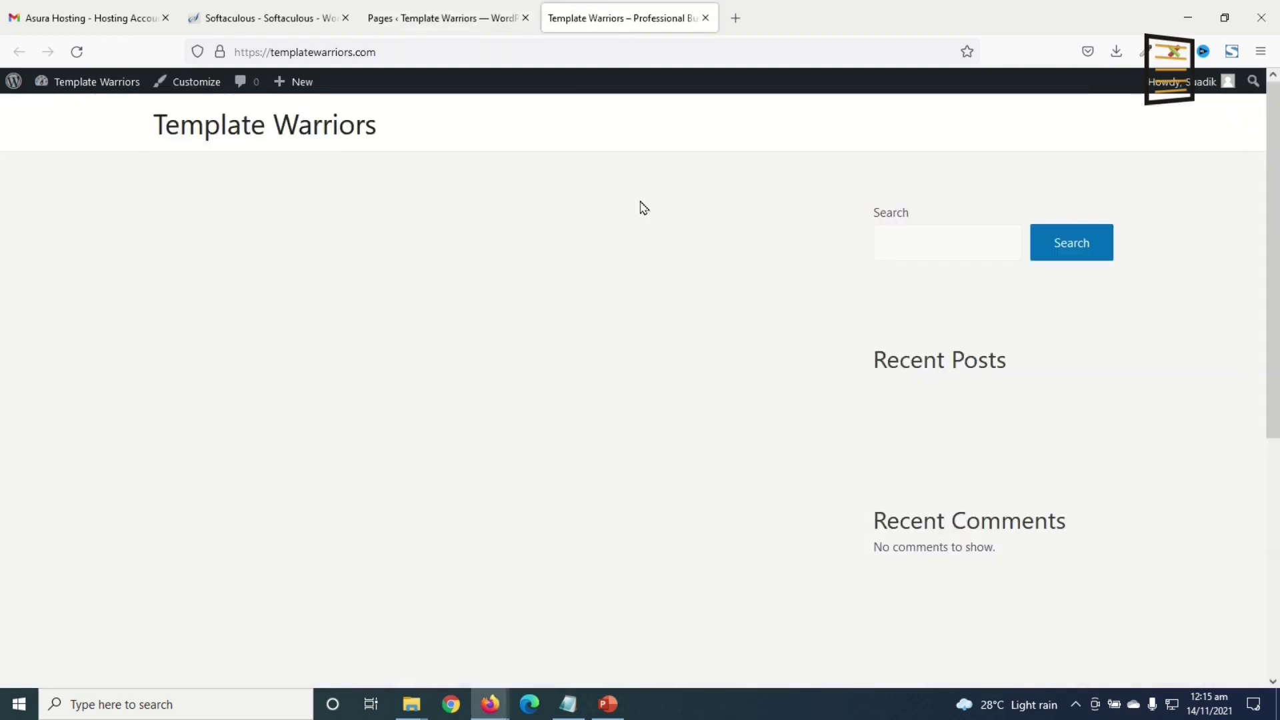
left_click(77, 52)
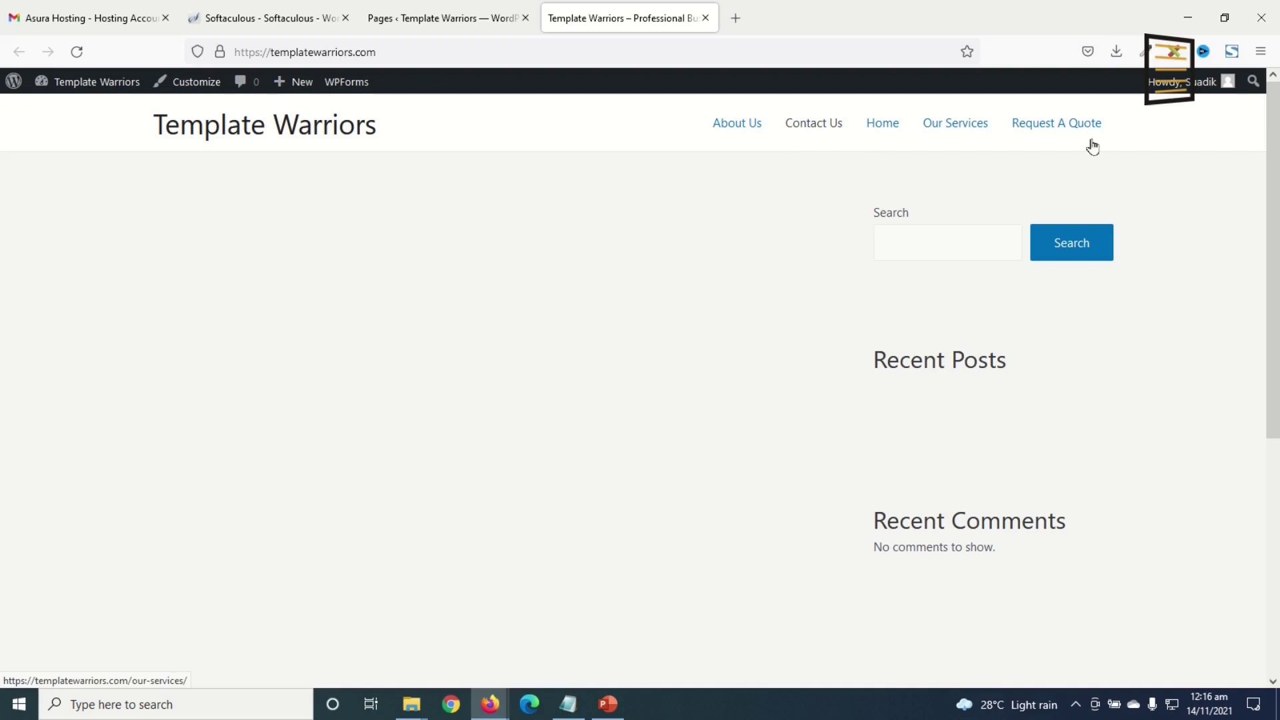
left_click(165, 18)
left_click(165, 18)
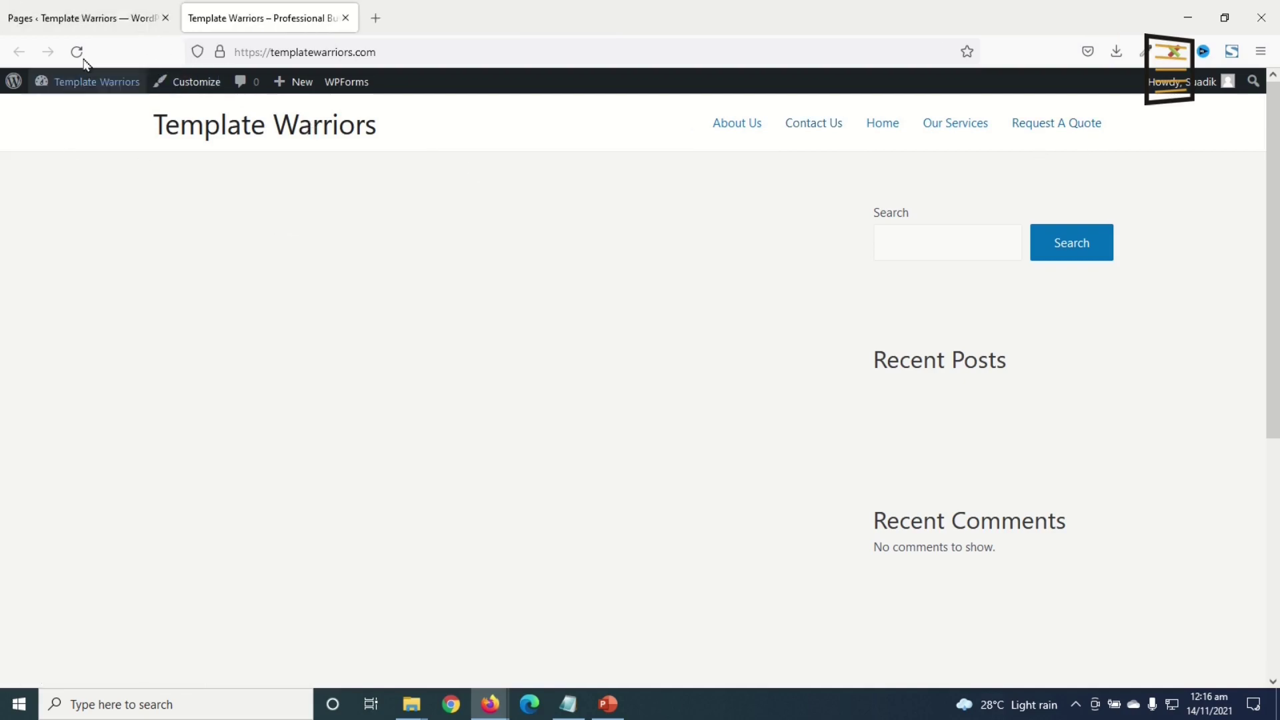
- Create a new navigation menu named 'Main Menu'
left_click(74, 21)
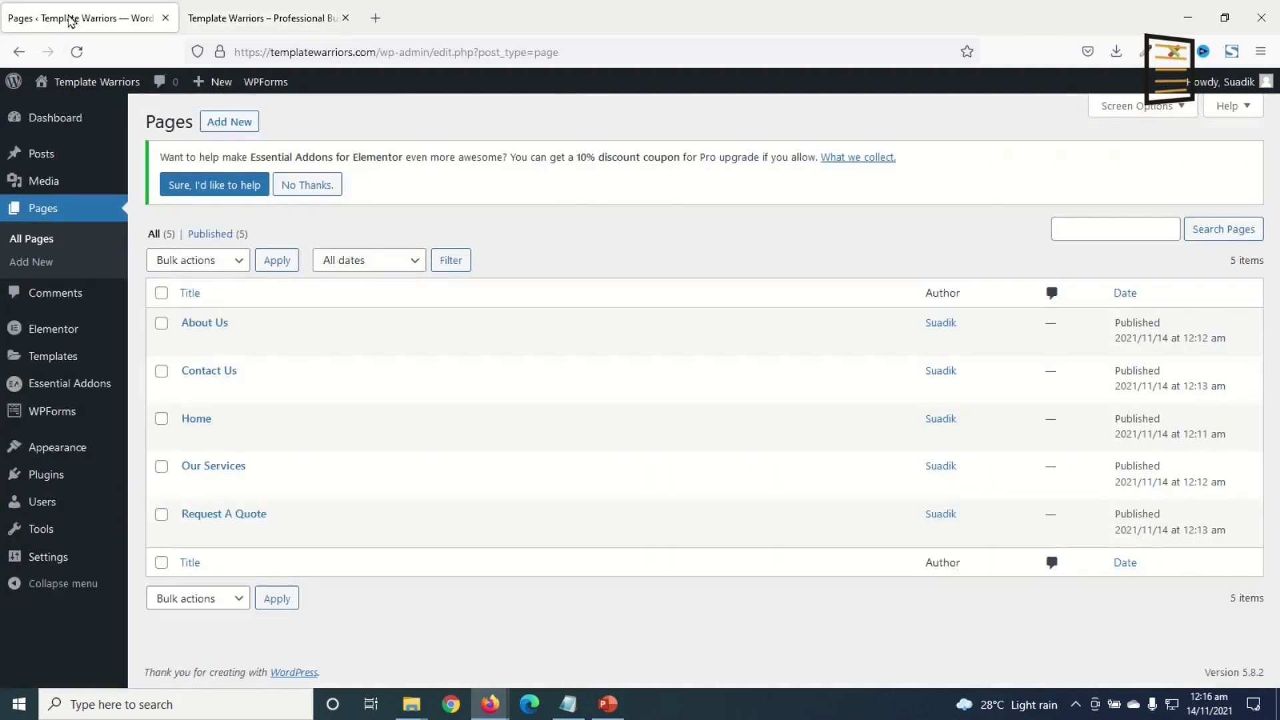
mouse_move(66, 450)
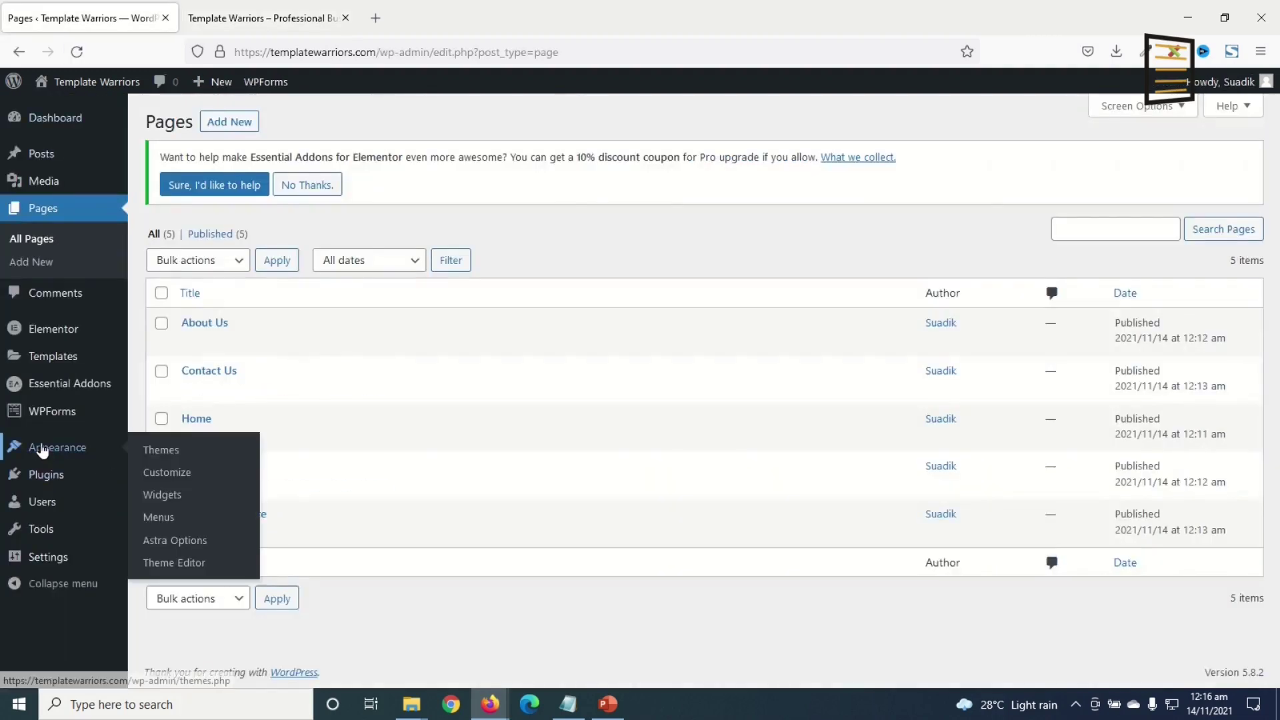
left_click(164, 524)
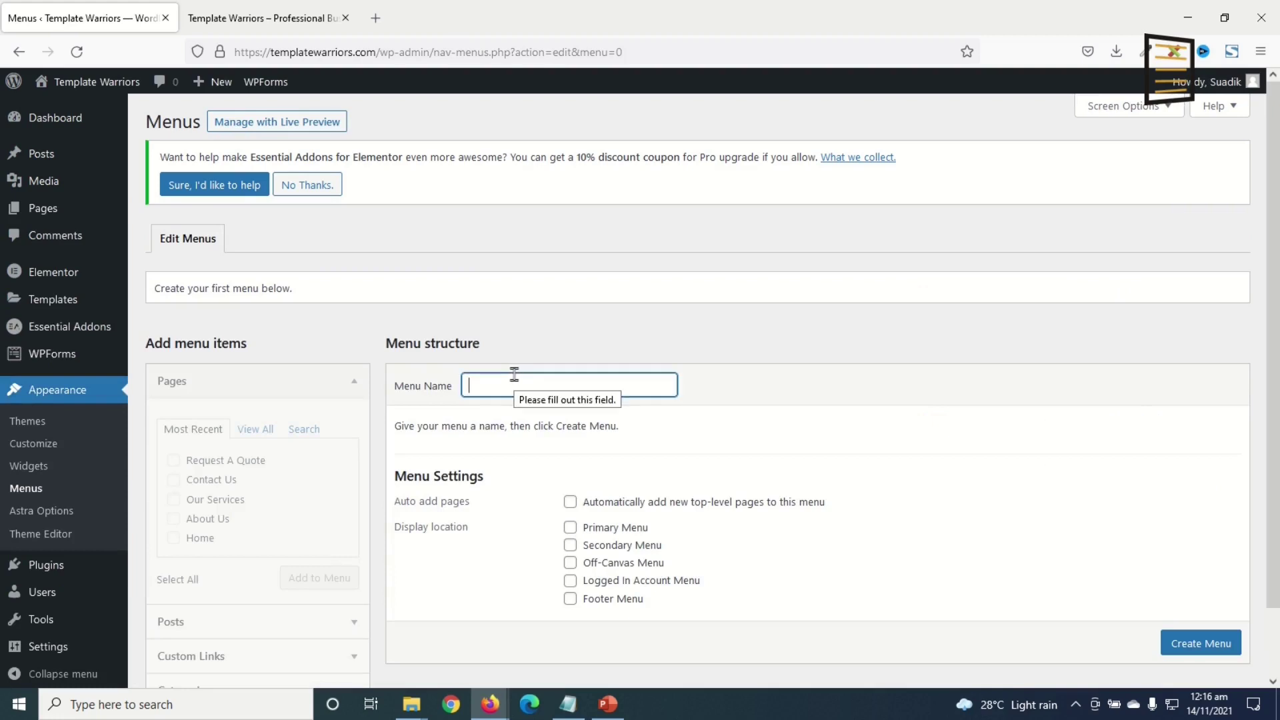
type("Main Menu")
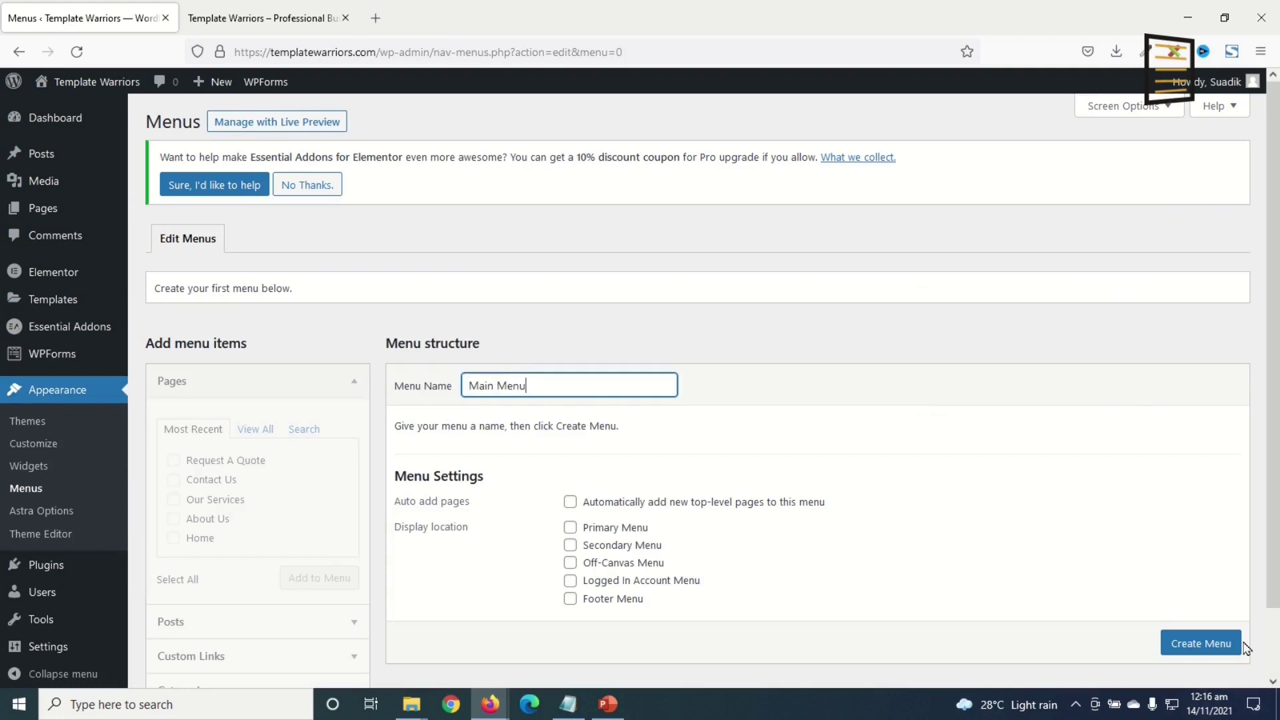
scroll(1207, 643, "down", 1)
left_click(1203, 622)
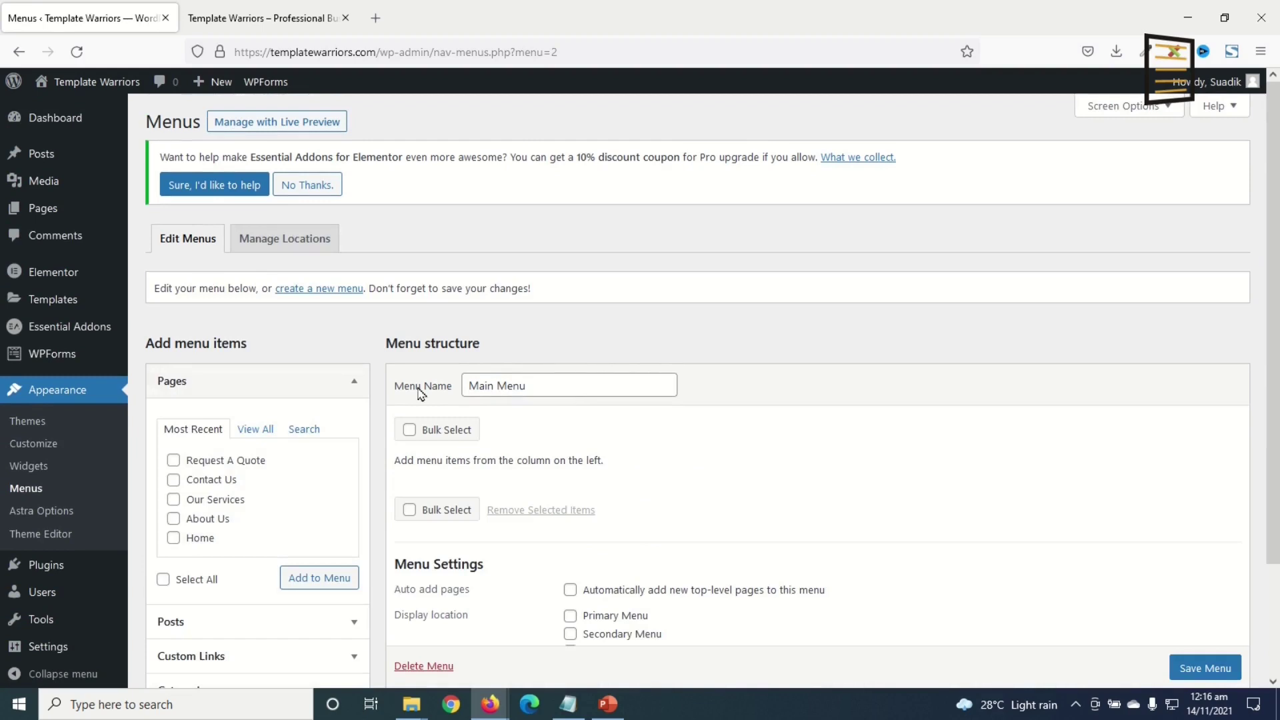
- Add the Contact Us, Our Services, About Us and Home pages to the menu
left_click(173, 482)
left_click(174, 501)
left_click(174, 519)
left_click(204, 545)
left_click(301, 578)
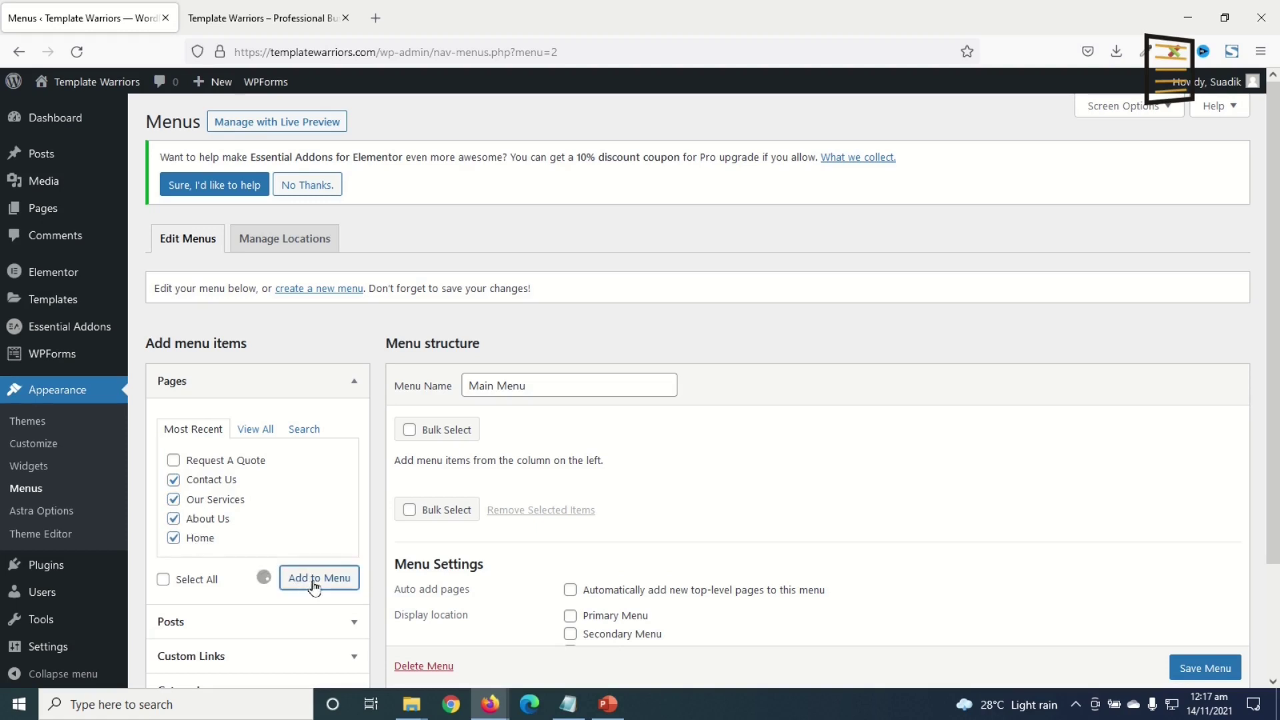
- Order the items Home, About Us, Our Services, Contact Us, assign Primary Menu, and save
scroll(438, 548, "down", 2)
left_click_drag(434, 550, 425, 421)
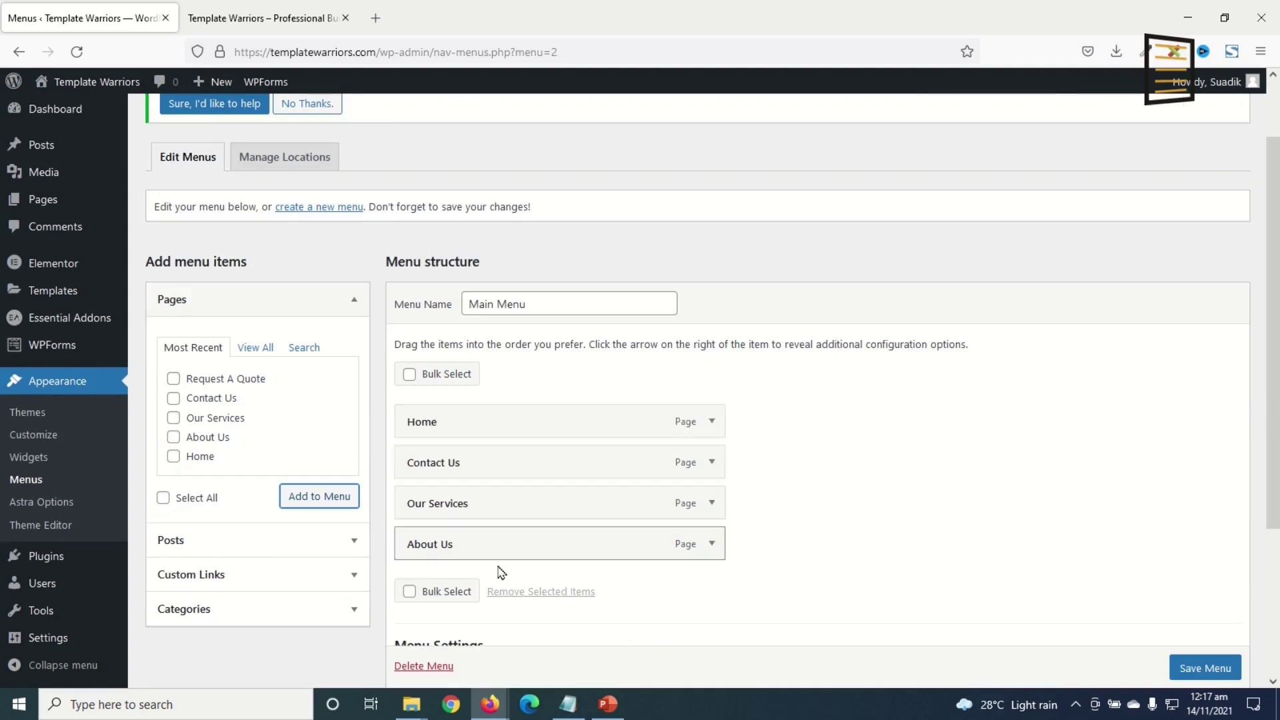
left_click_drag(442, 547, 423, 466)
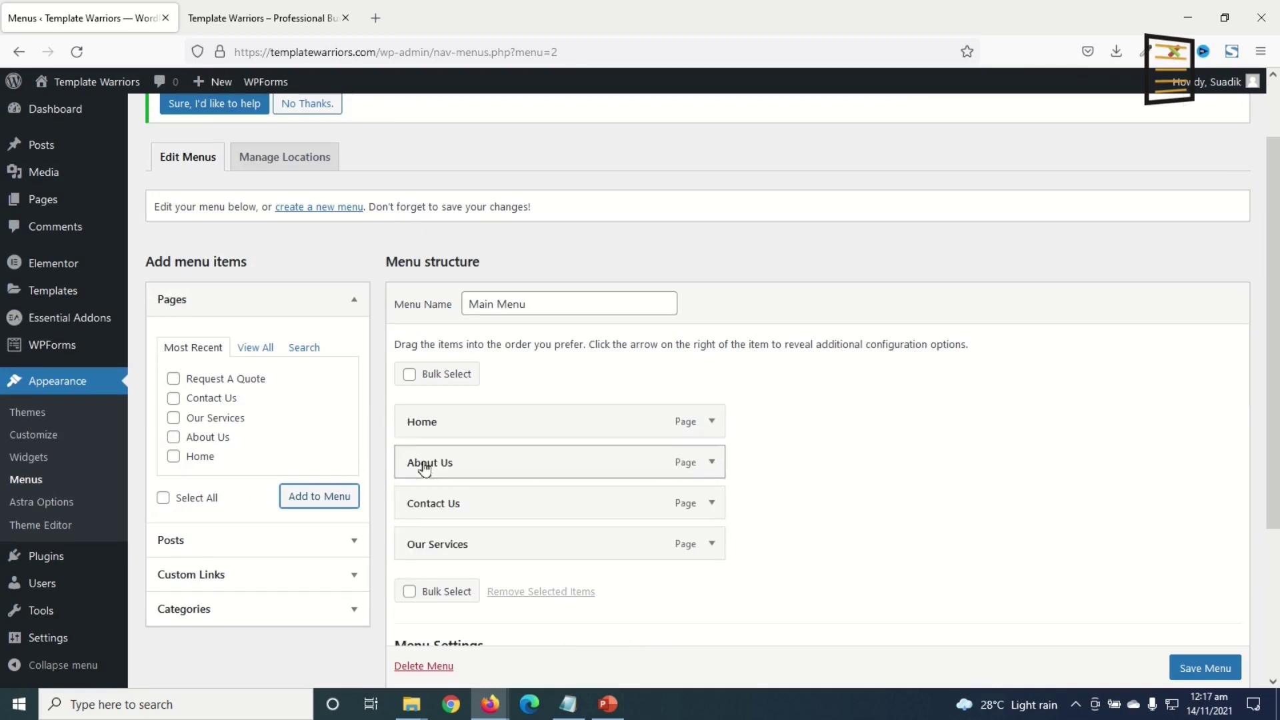
left_click_drag(423, 547, 421, 511)
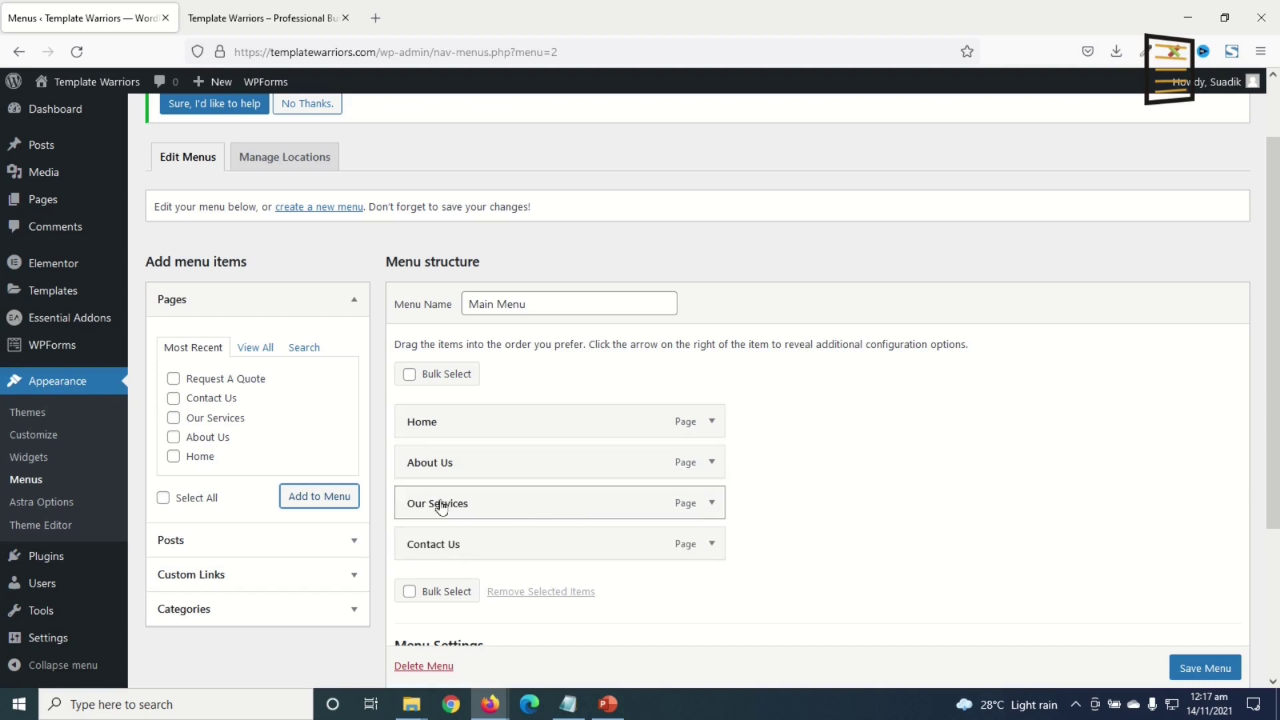
scroll(885, 465, "down", 2)
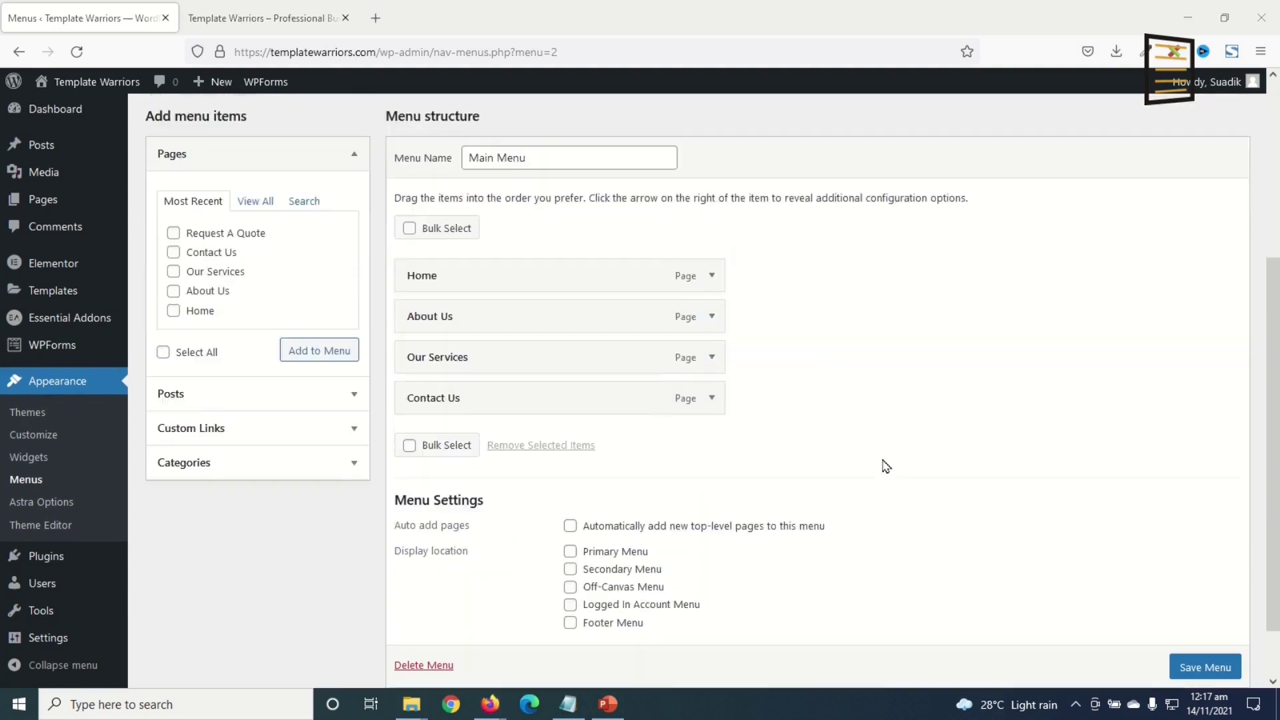
scroll(885, 465, "down", 1)
left_click(608, 487)
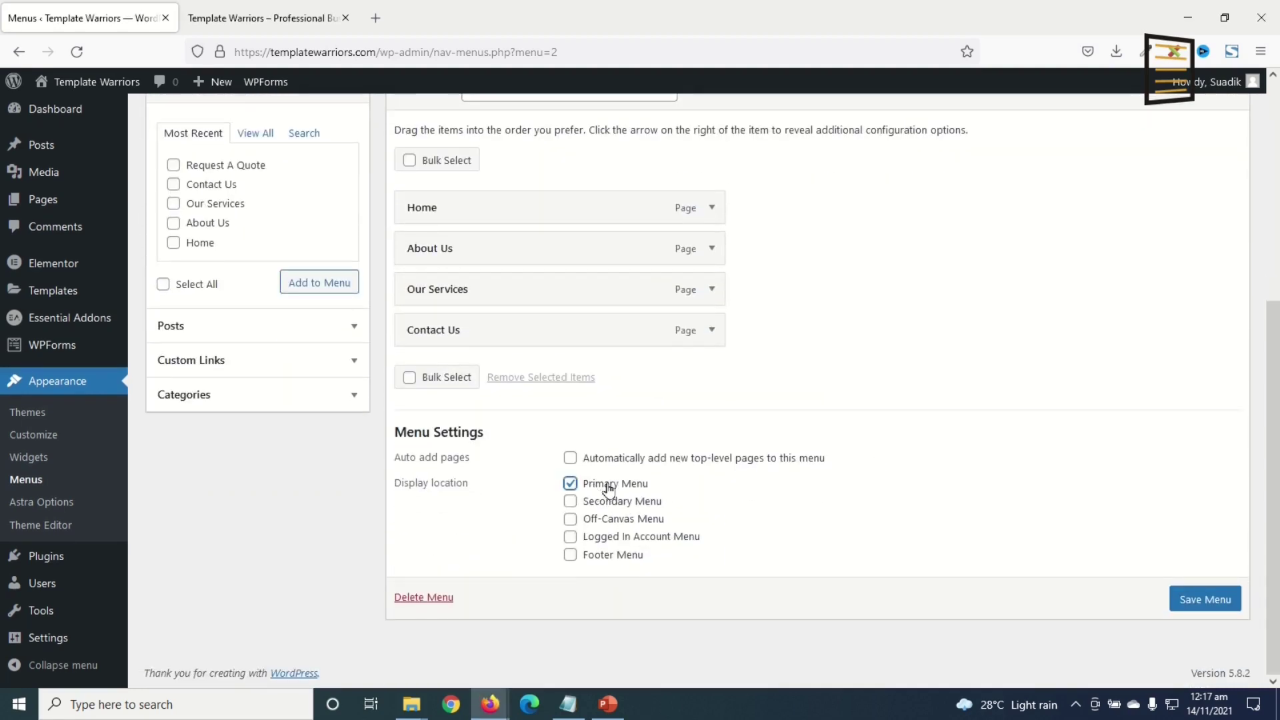
left_click(1192, 603)
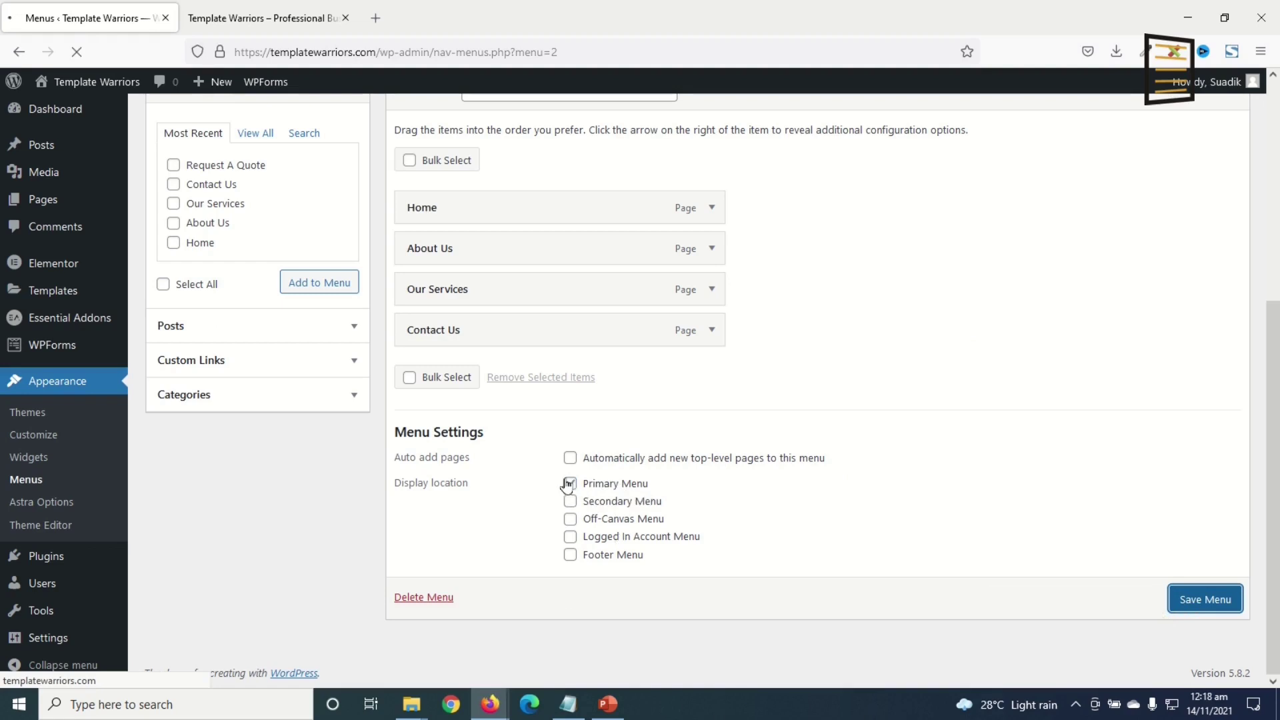
- Reload the live Template Warriors site to show its new Home, About Us, Our Services, Contact Us menu
left_click(244, 27)
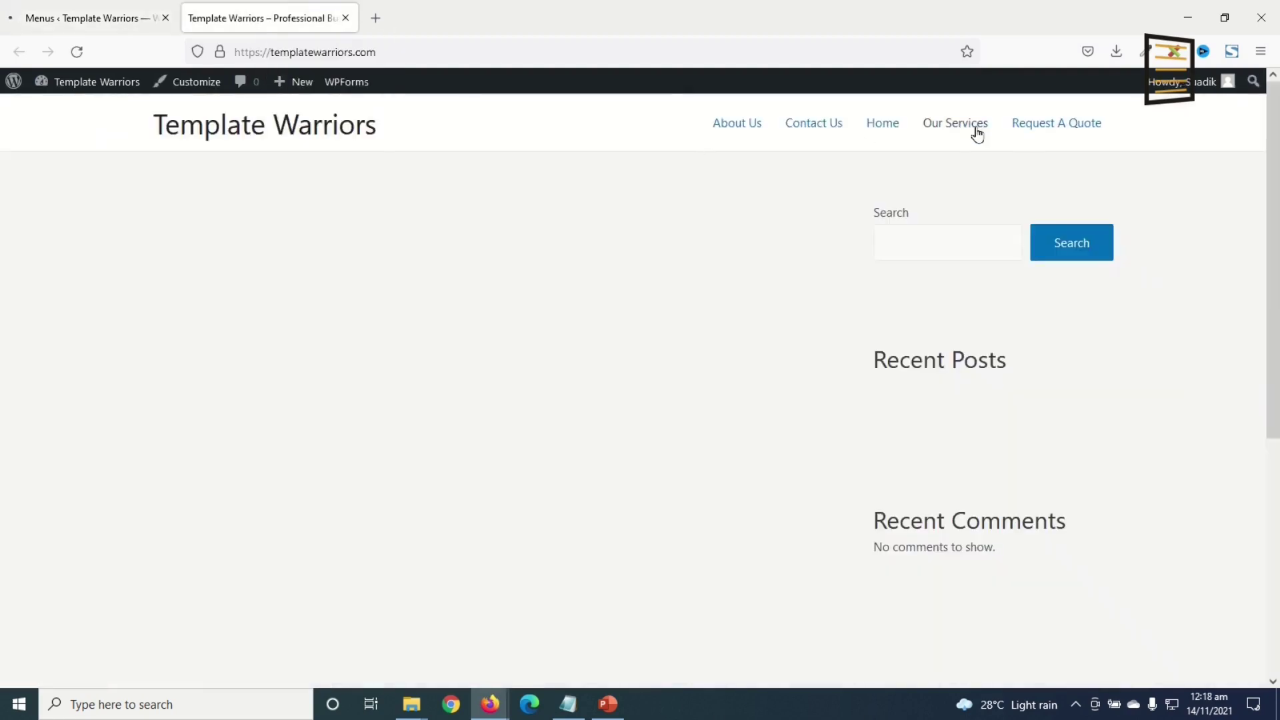
left_click(77, 20)
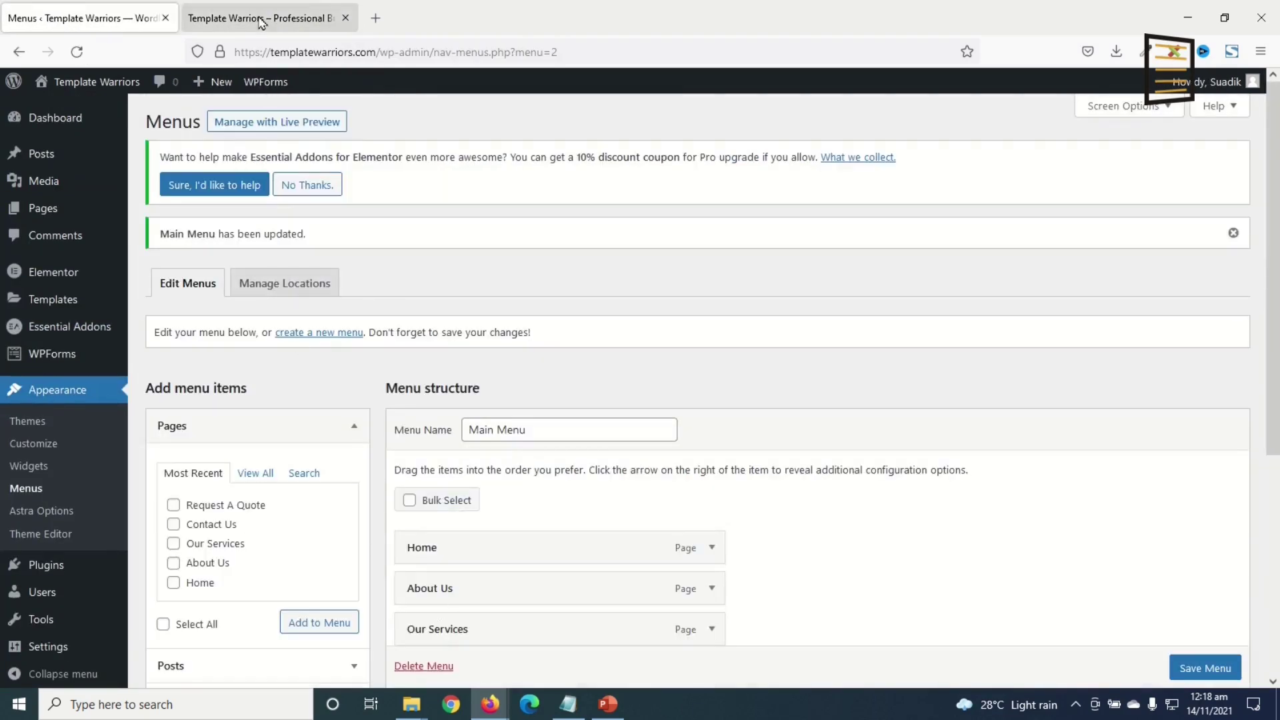
left_click(266, 18)
left_click(76, 52)
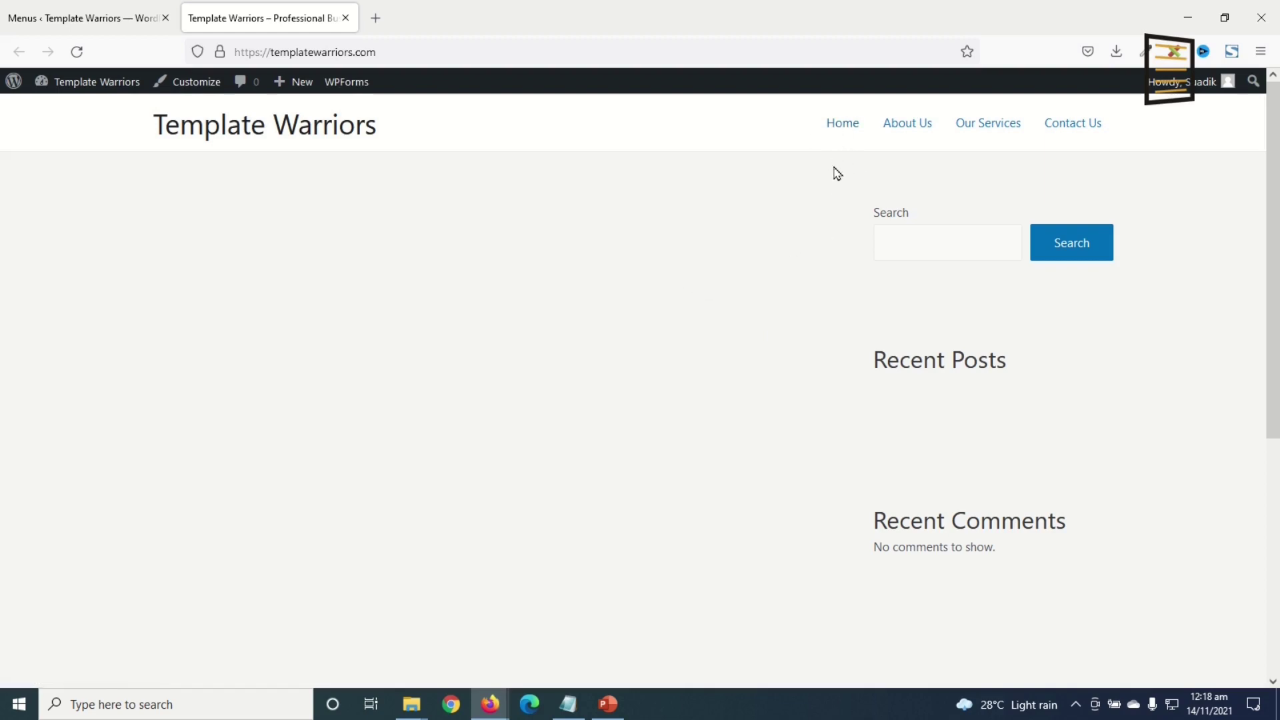
- Visit the empty front page, then choose Home in the site menu to load /home/
left_click(837, 127)
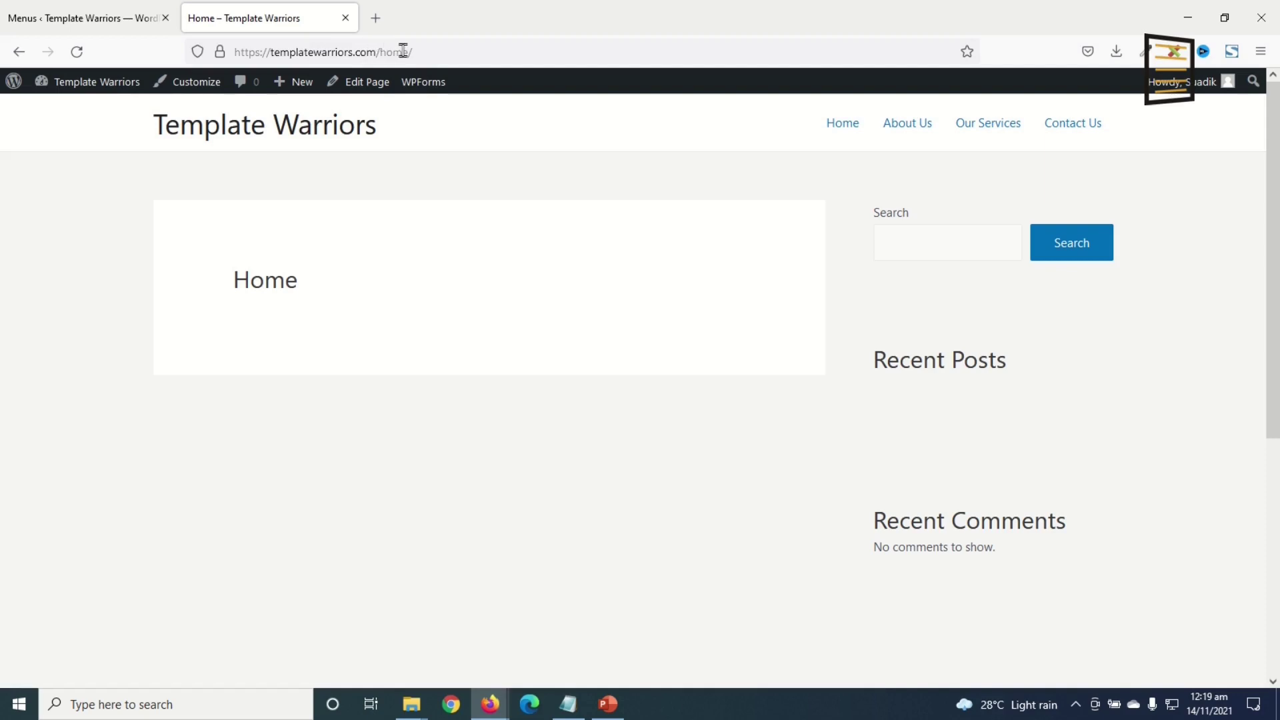
left_click_drag(379, 51, 520, 60)
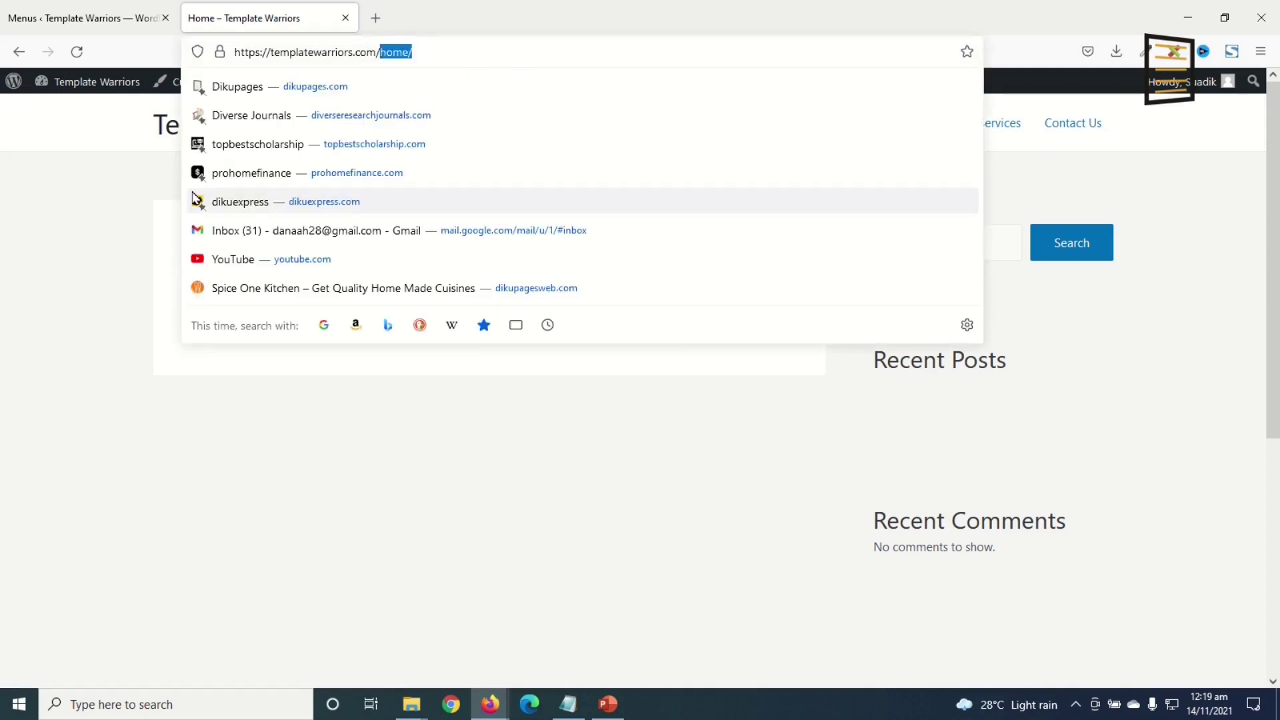
left_click(100, 208)
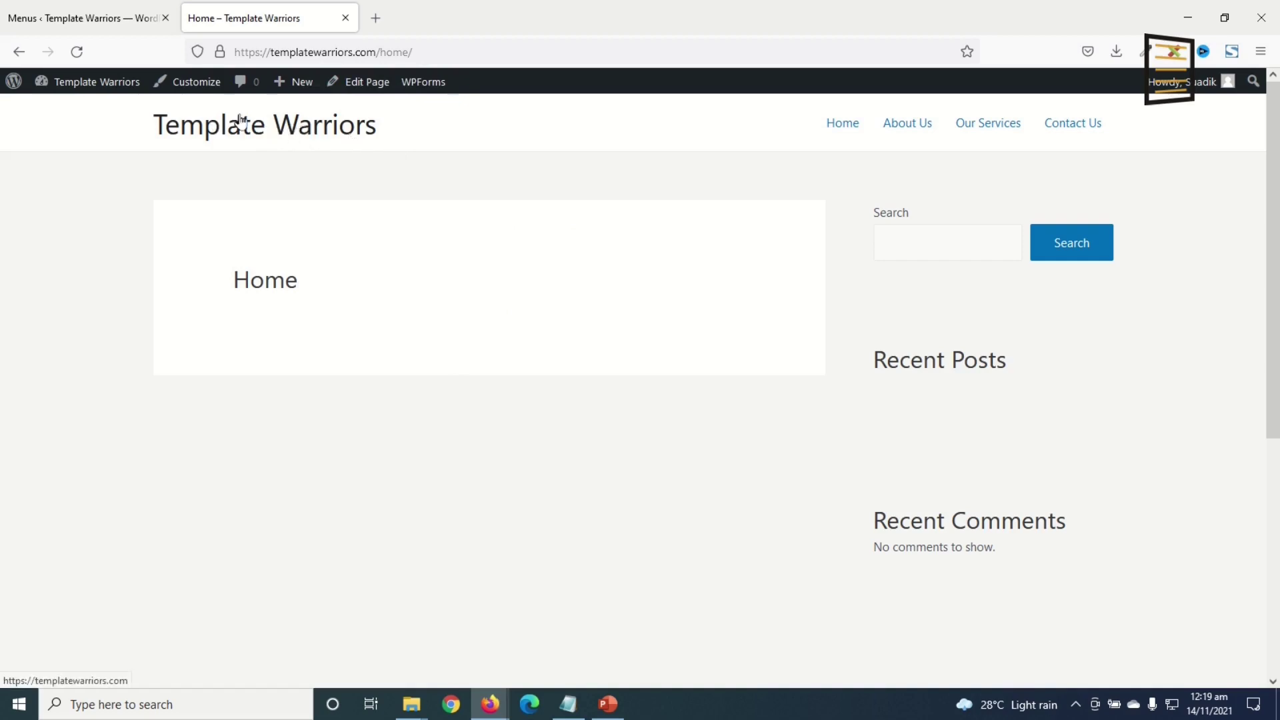
left_click(264, 133)
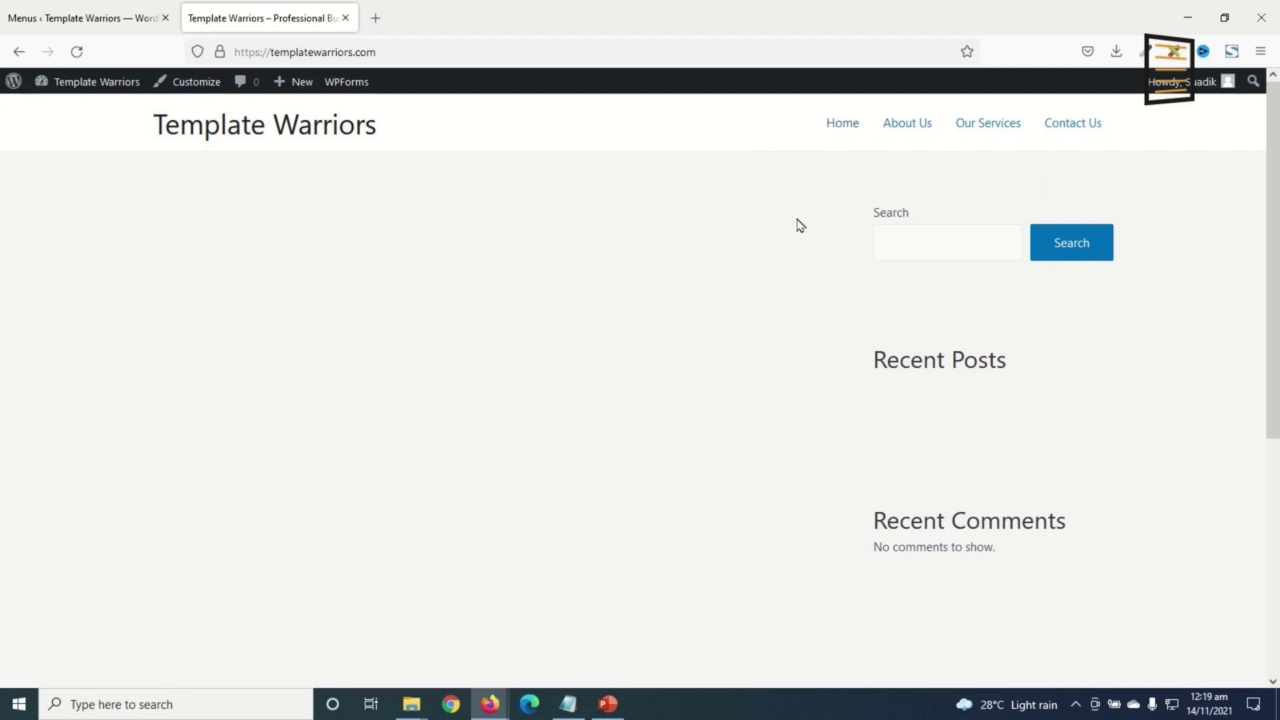
left_click(843, 133)
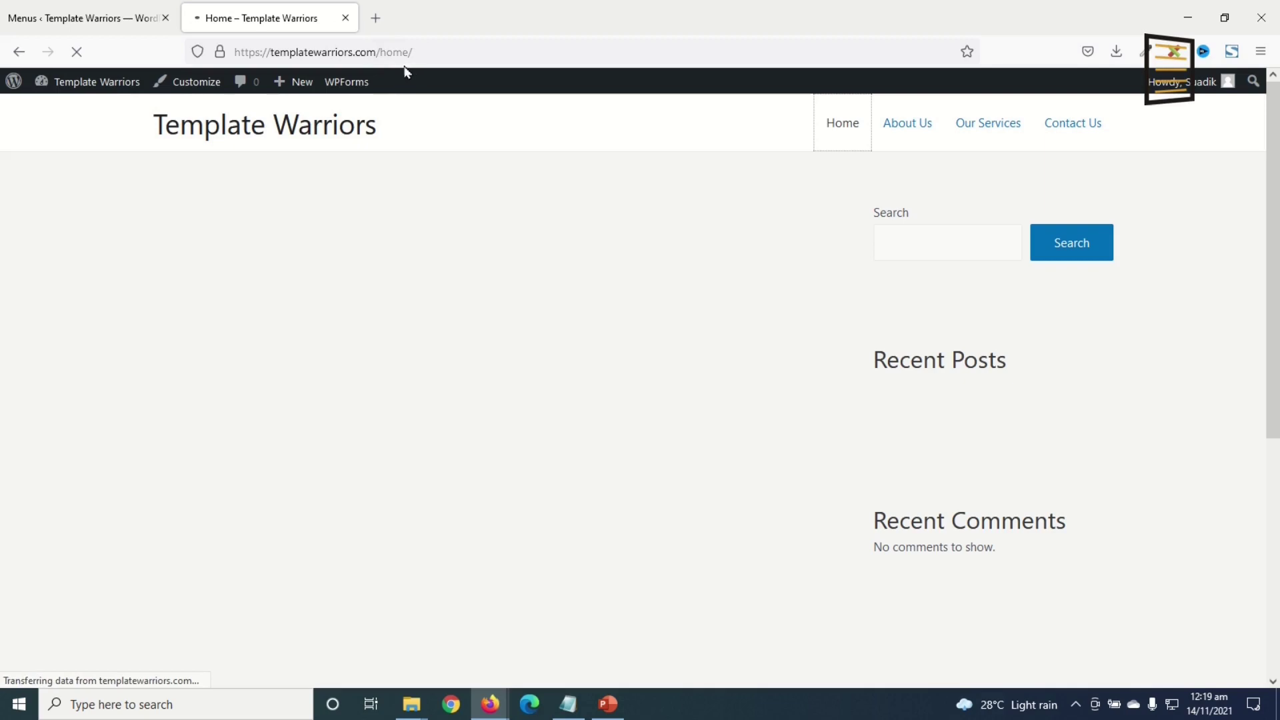
- In Reading settings, make the homepage the static page Home, save, and reload the site
left_click(91, 21)
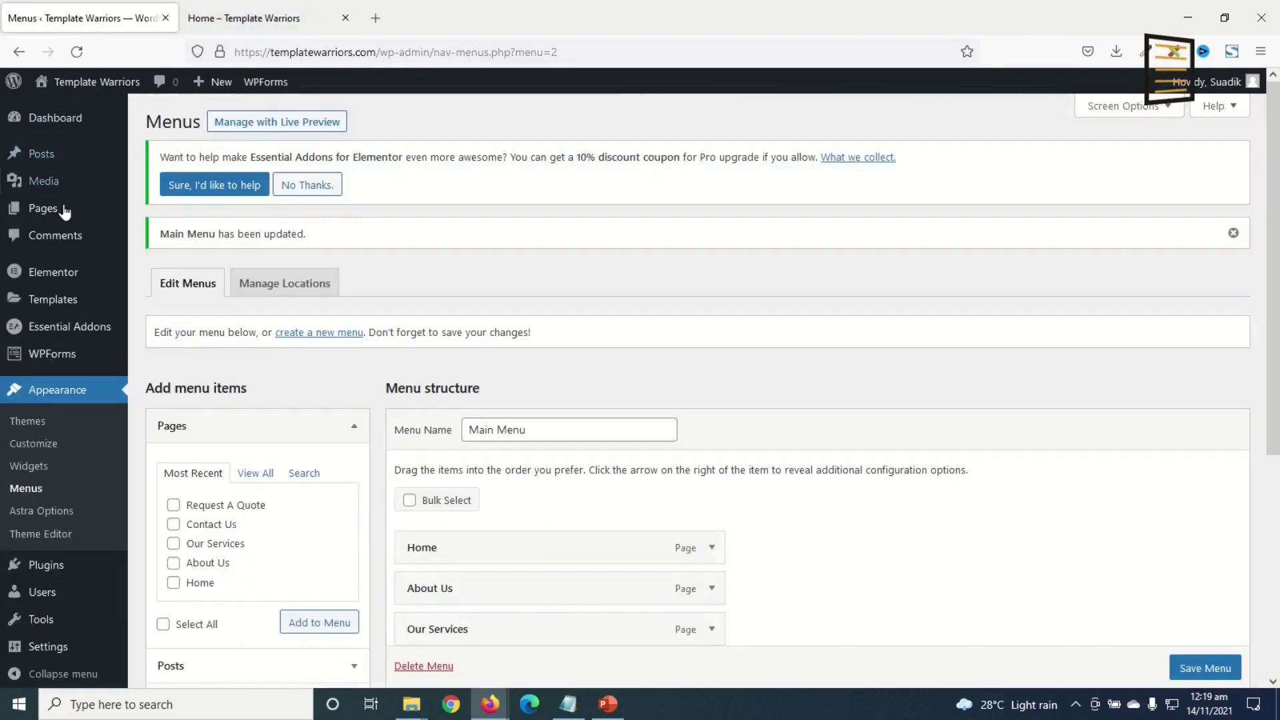
mouse_move(48, 650)
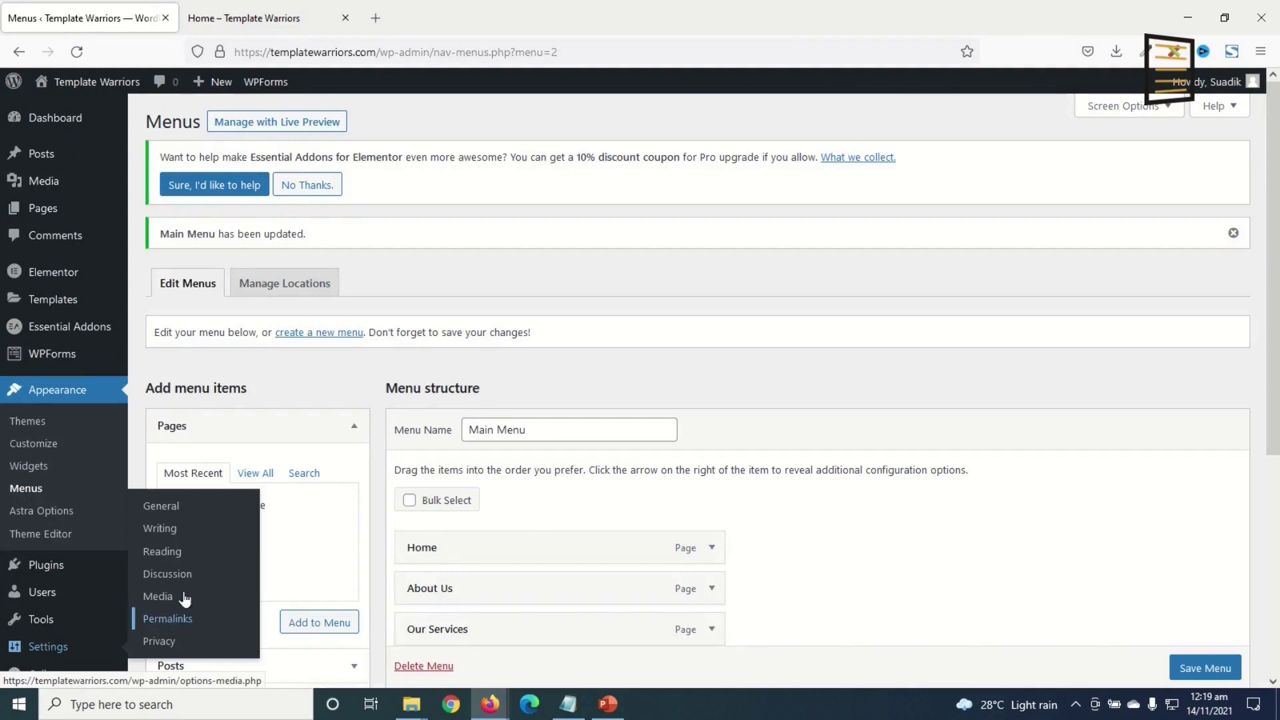
left_click(175, 552)
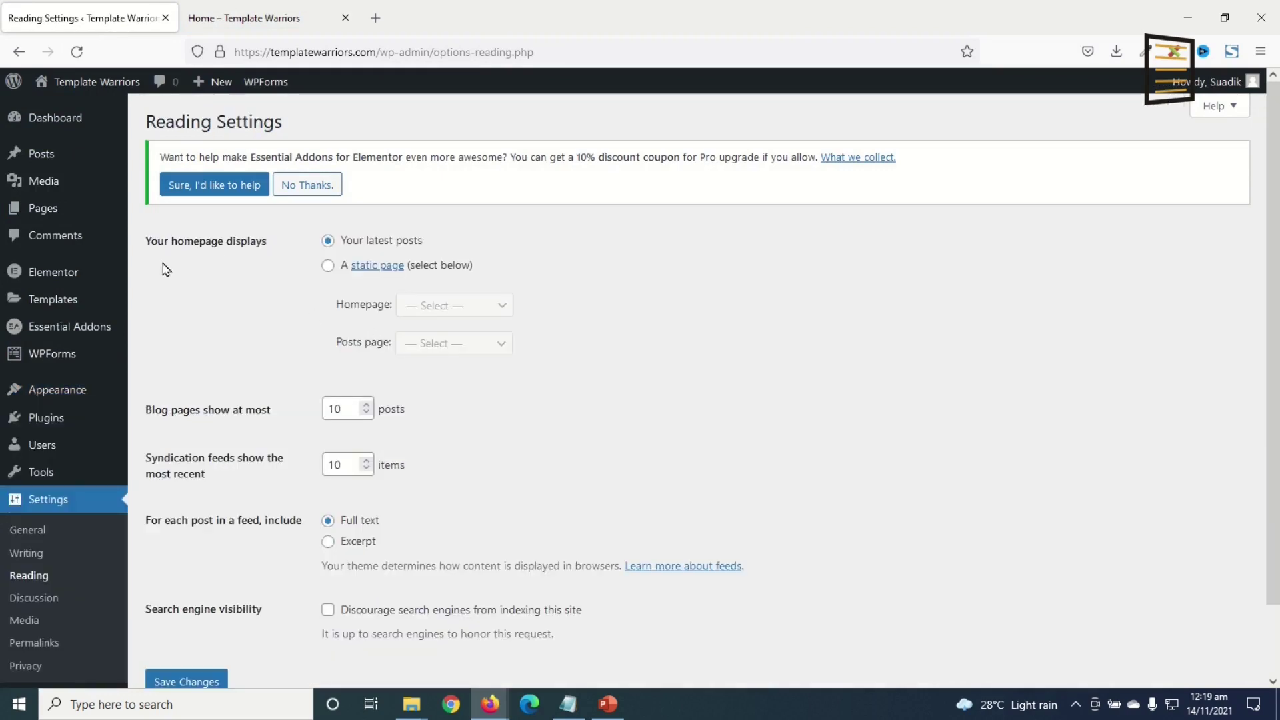
left_click_drag(150, 240, 264, 250)
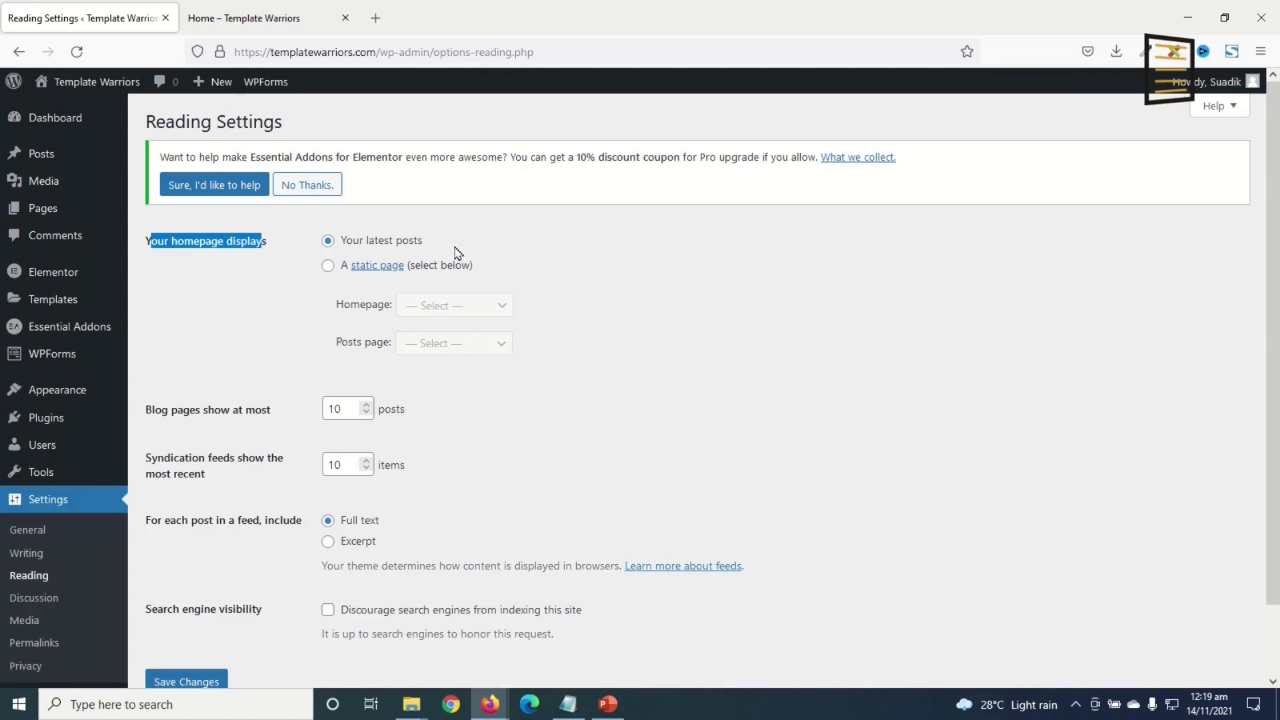
left_click(325, 264)
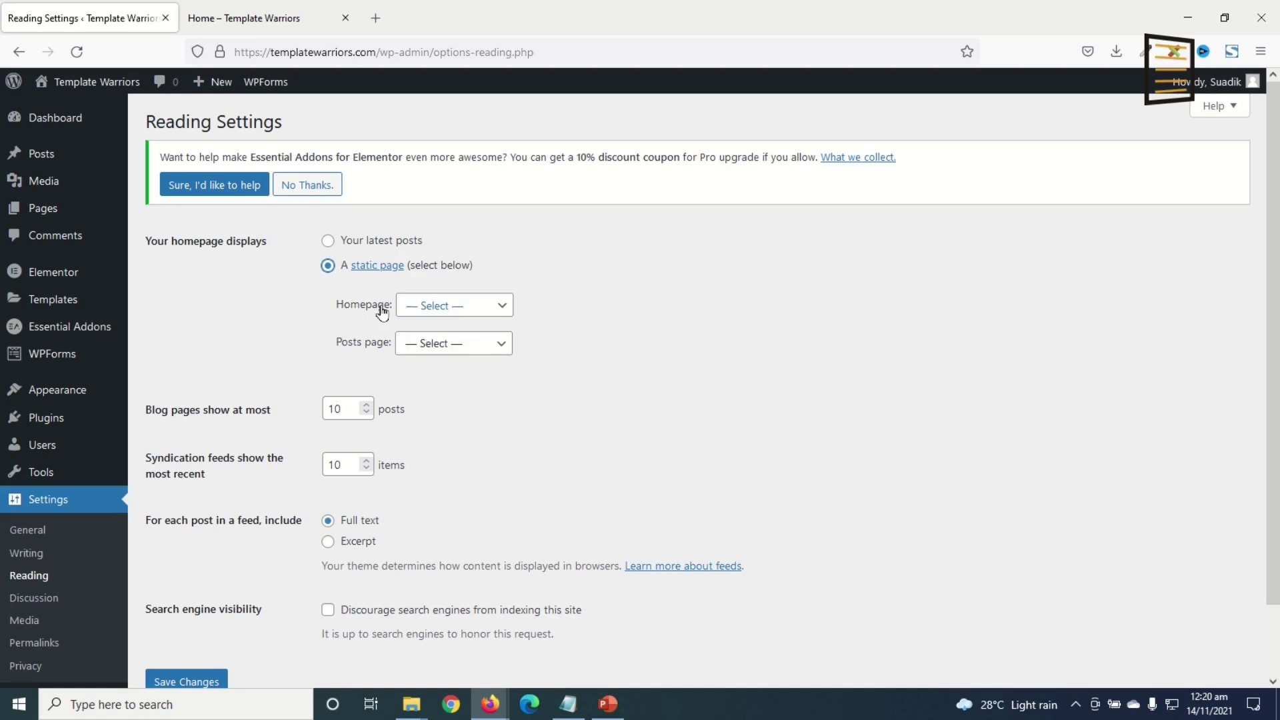
left_click(454, 306)
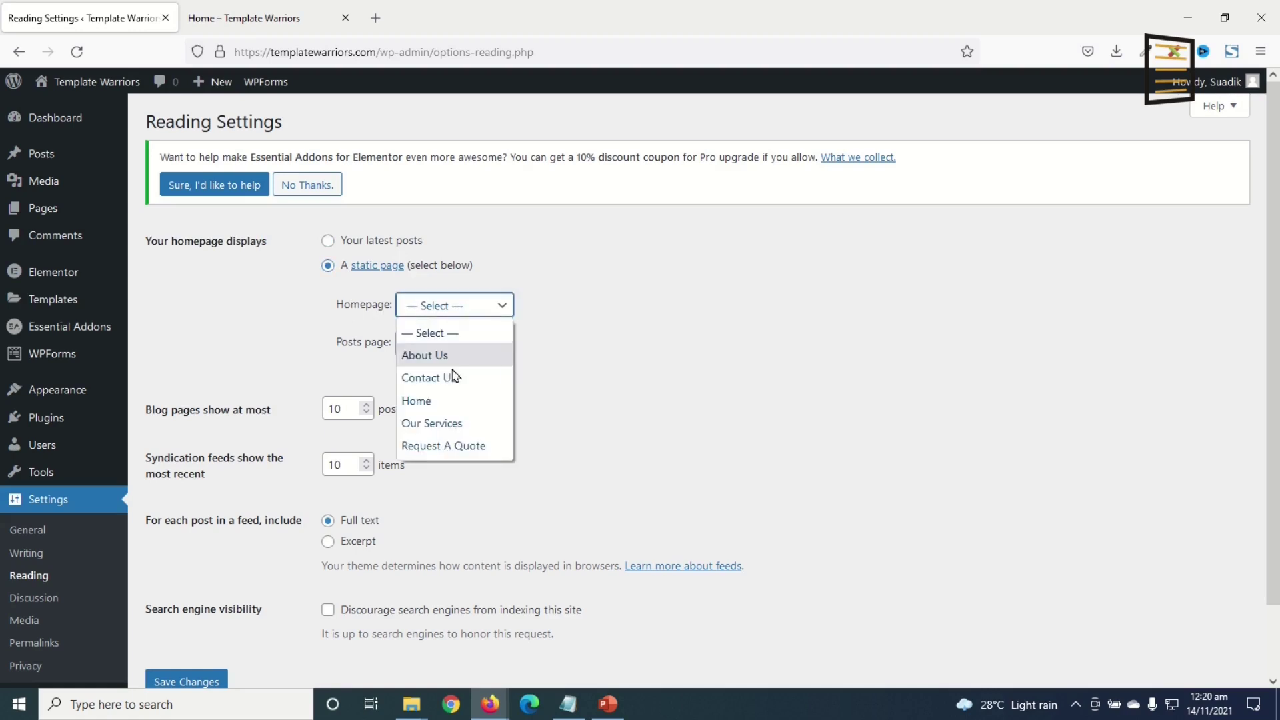
left_click(442, 402)
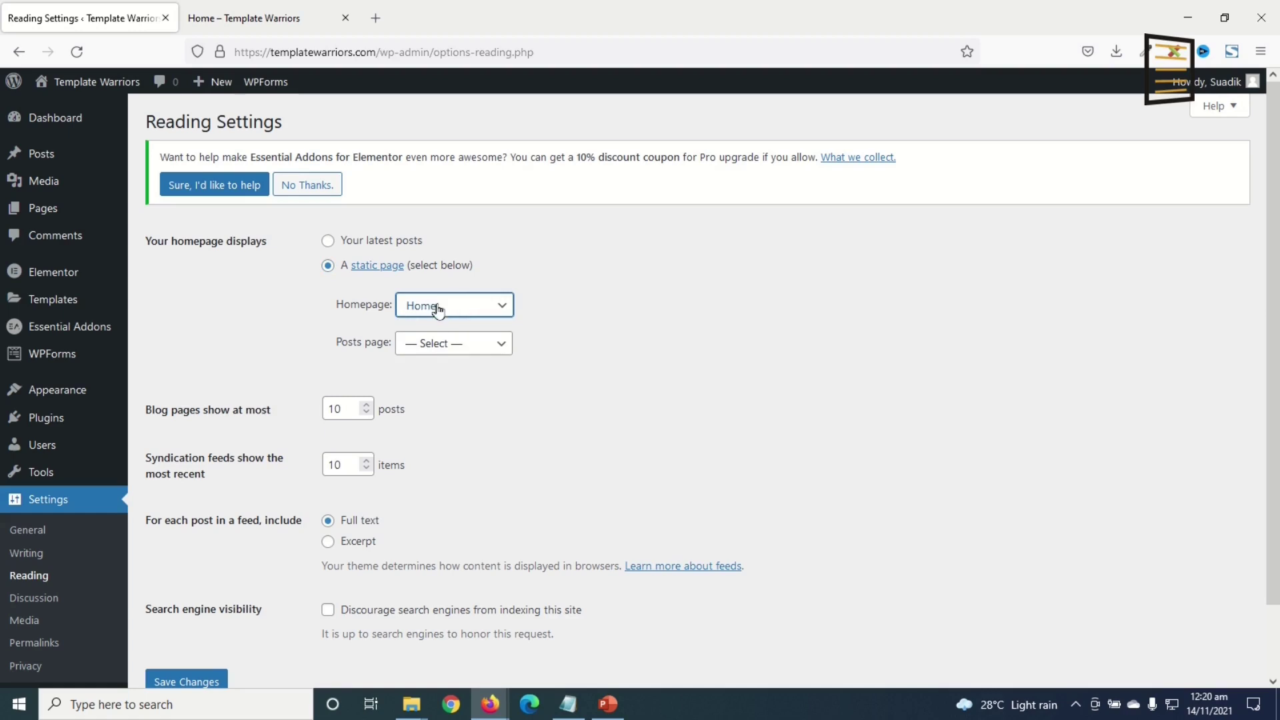
left_click(182, 681)
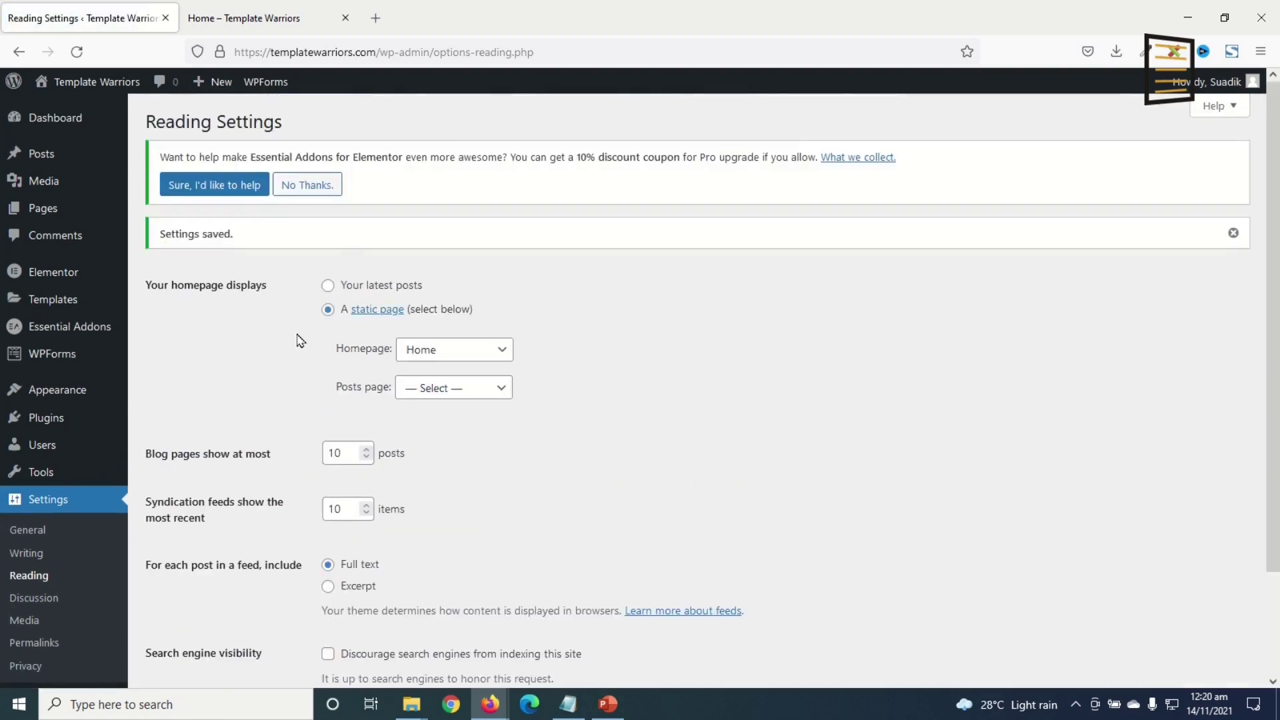
left_click(245, 27)
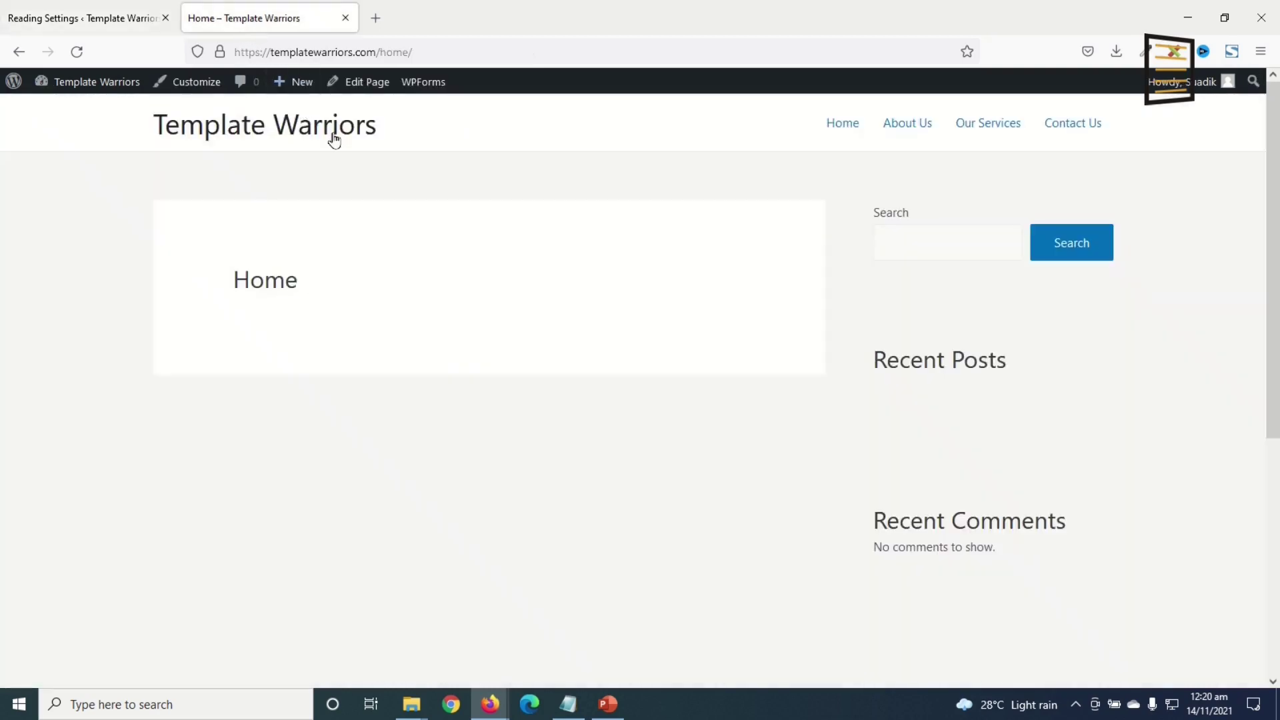
left_click(77, 51)
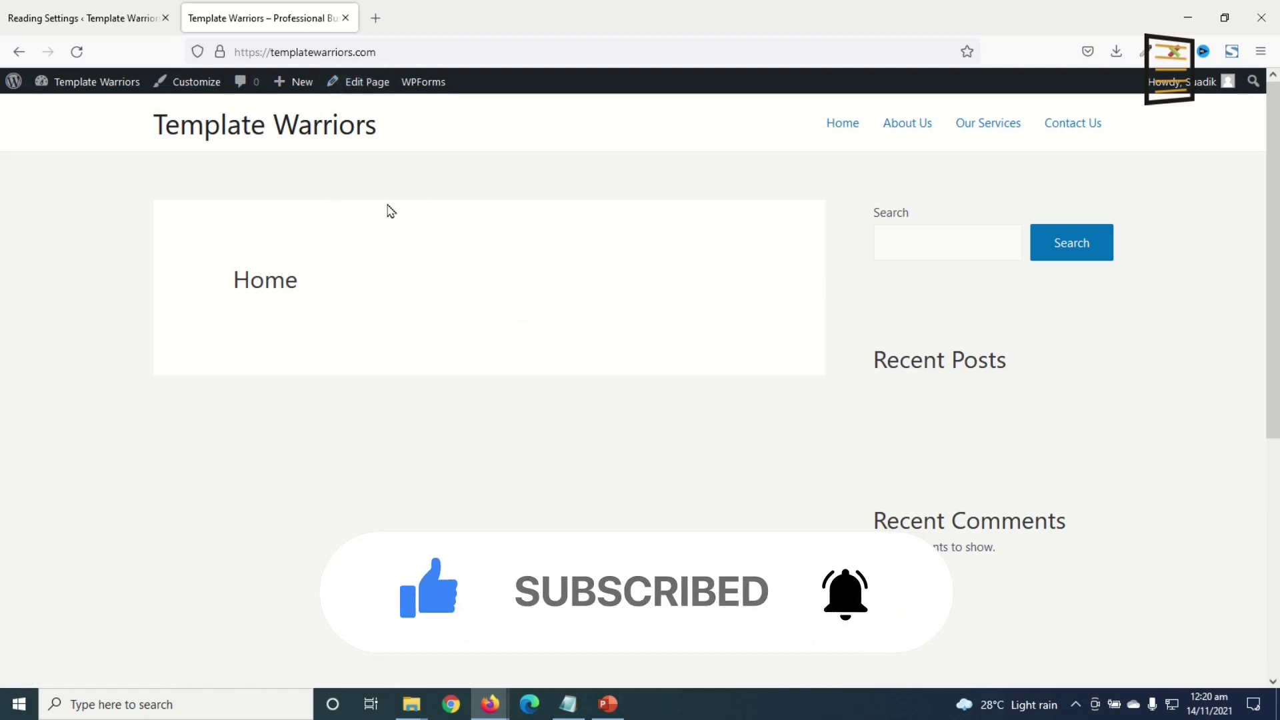
- Open the Home page with Edit with Elementor and scroll over its empty content area
left_click(361, 89)
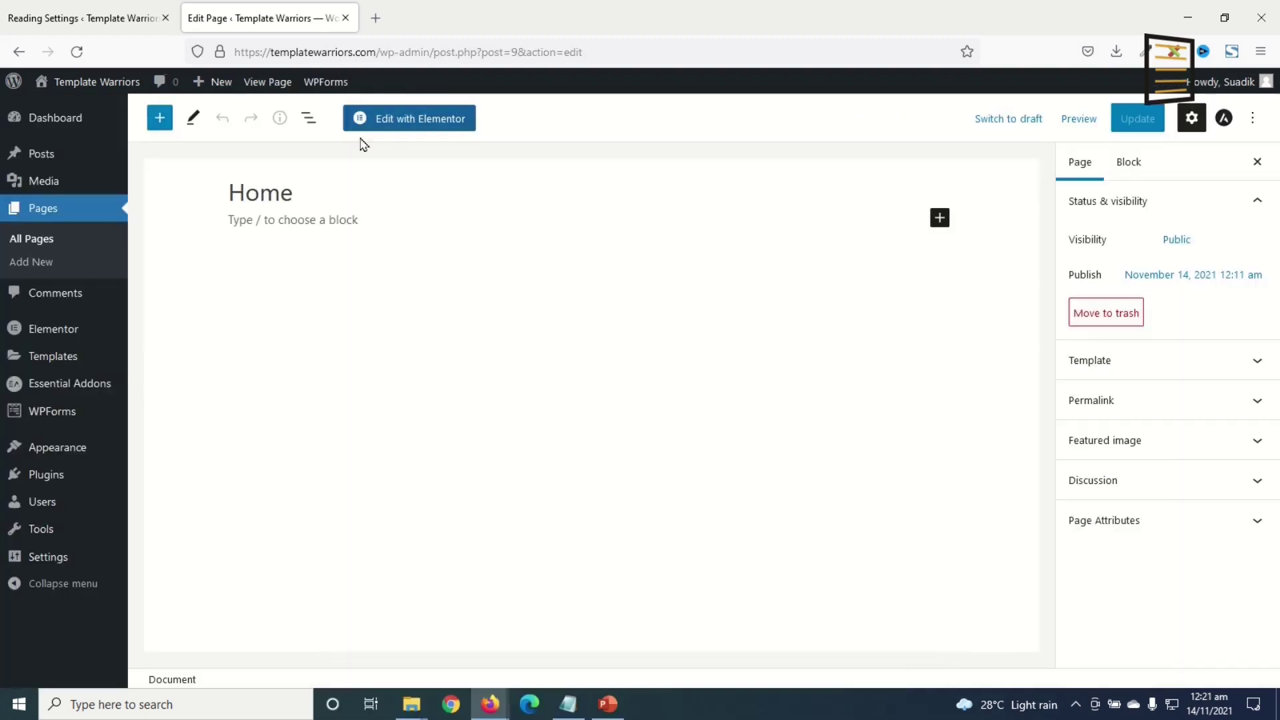
left_click(402, 125)
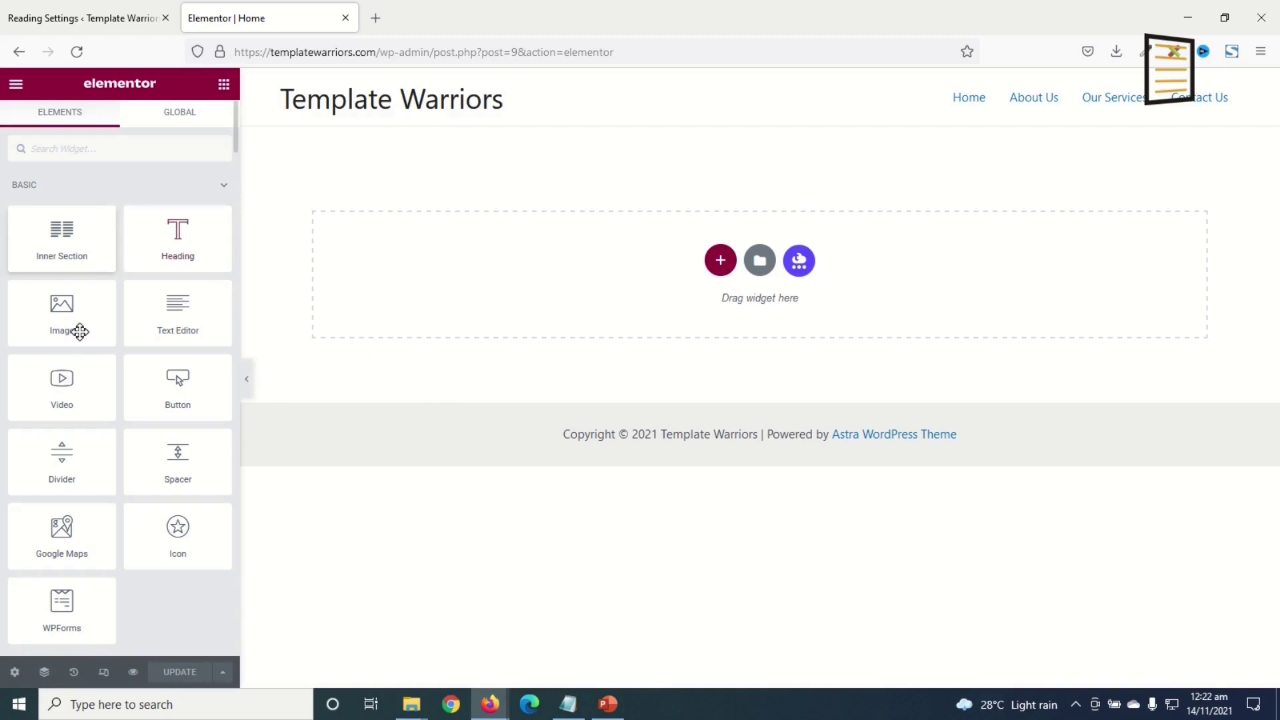
scroll(60, 357, "down", 10)
scroll(64, 422, "down", 12)
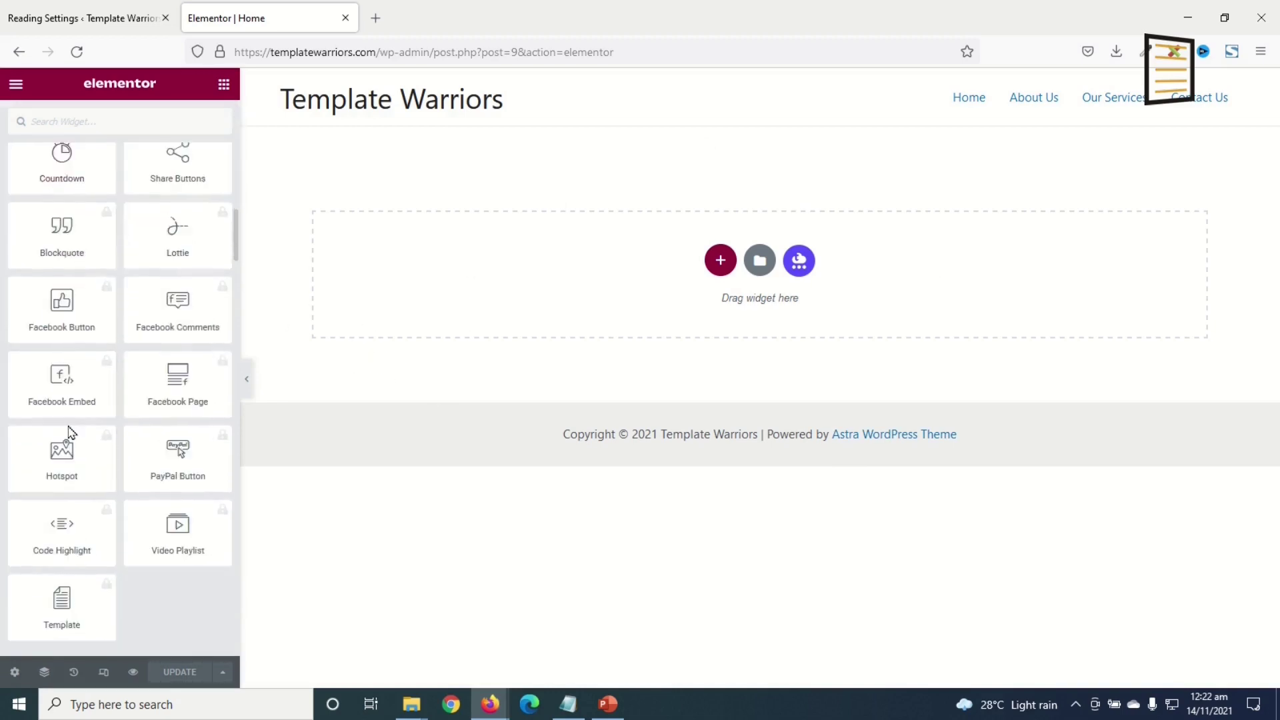
scroll(108, 426, "up", 15)
scroll(90, 354, "up", 6)
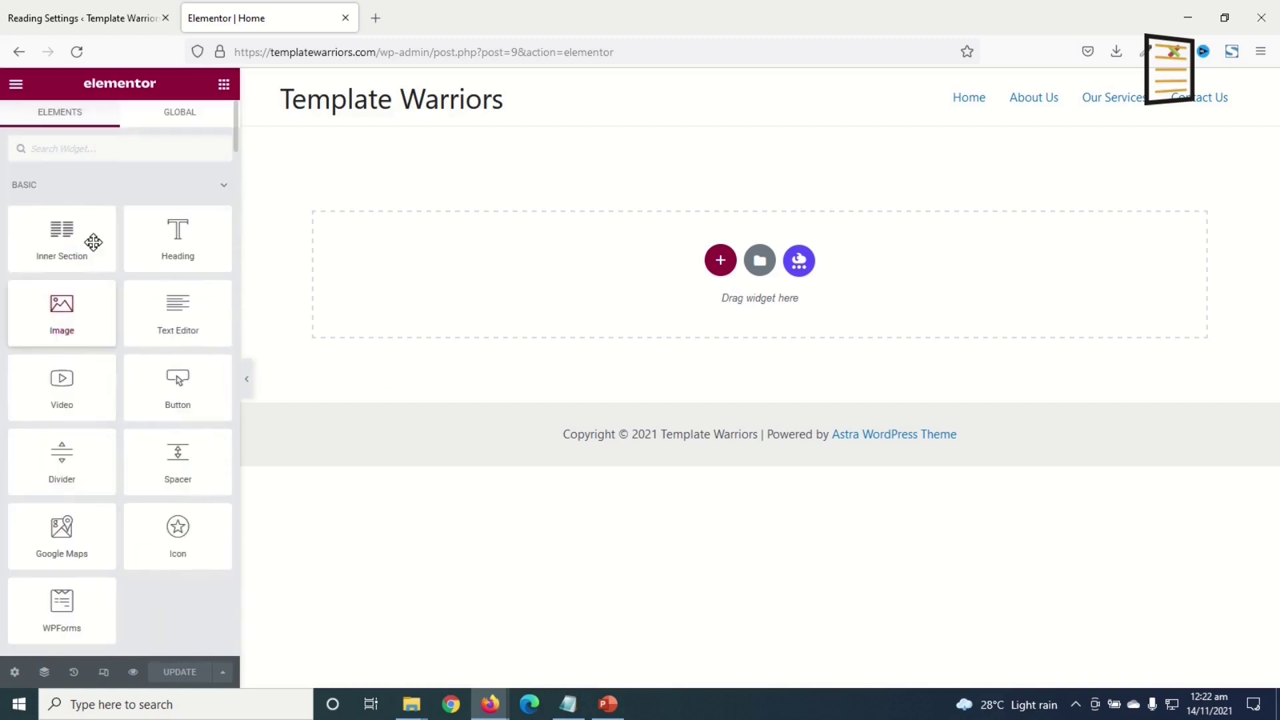
scroll(94, 339, "down", 14)
scroll(99, 355, "down", 10)
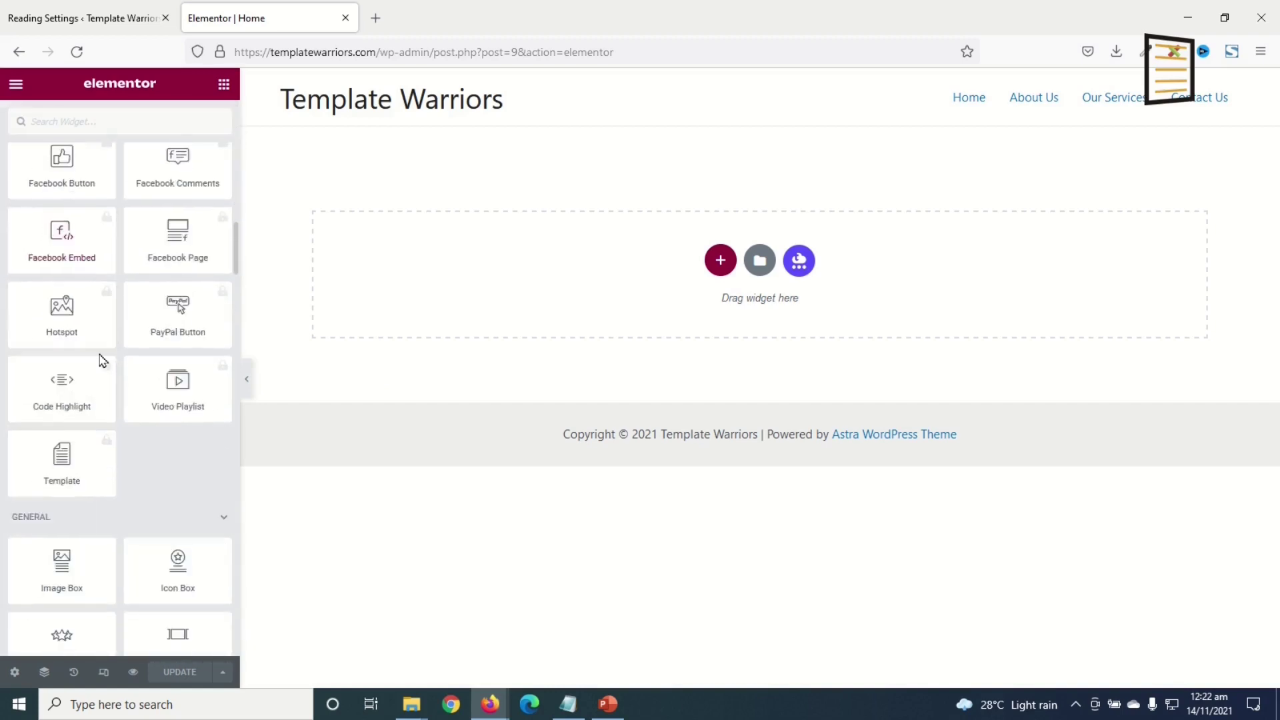
scroll(106, 351, "up", 11)
scroll(125, 323, "up", 7)
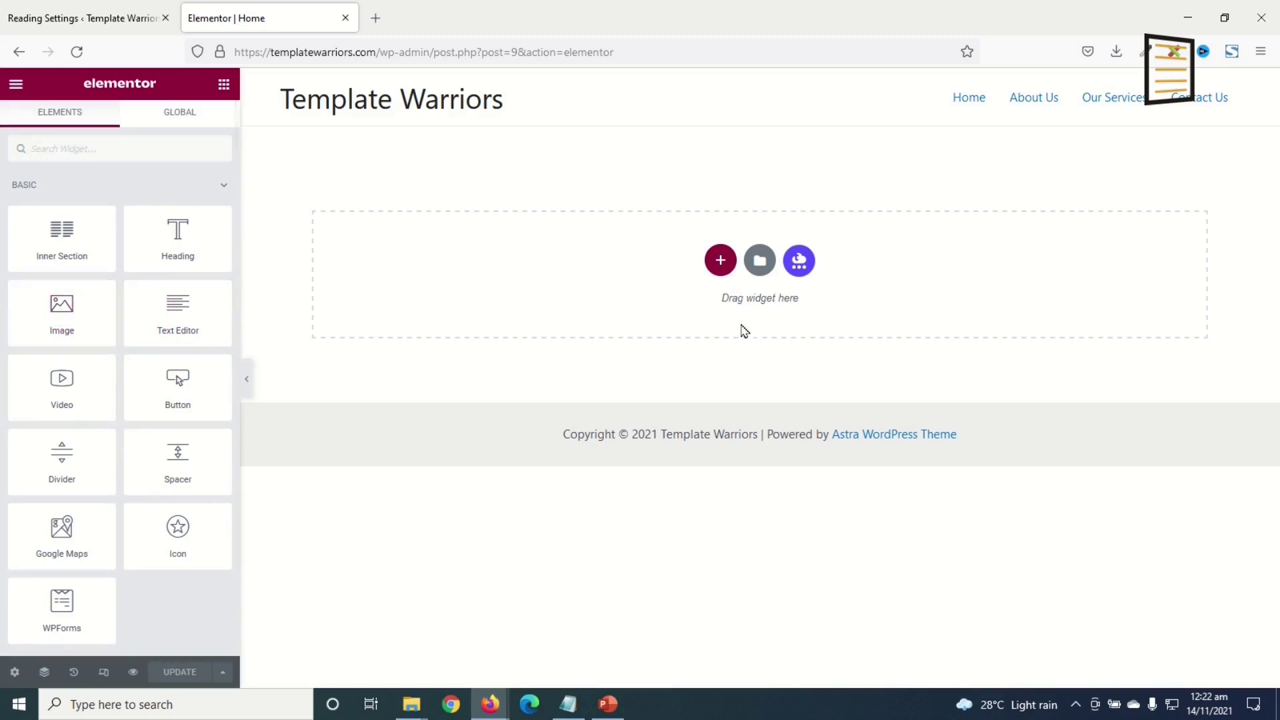
- Add a three-column section and place a Heading widget in its first column
left_click(725, 265)
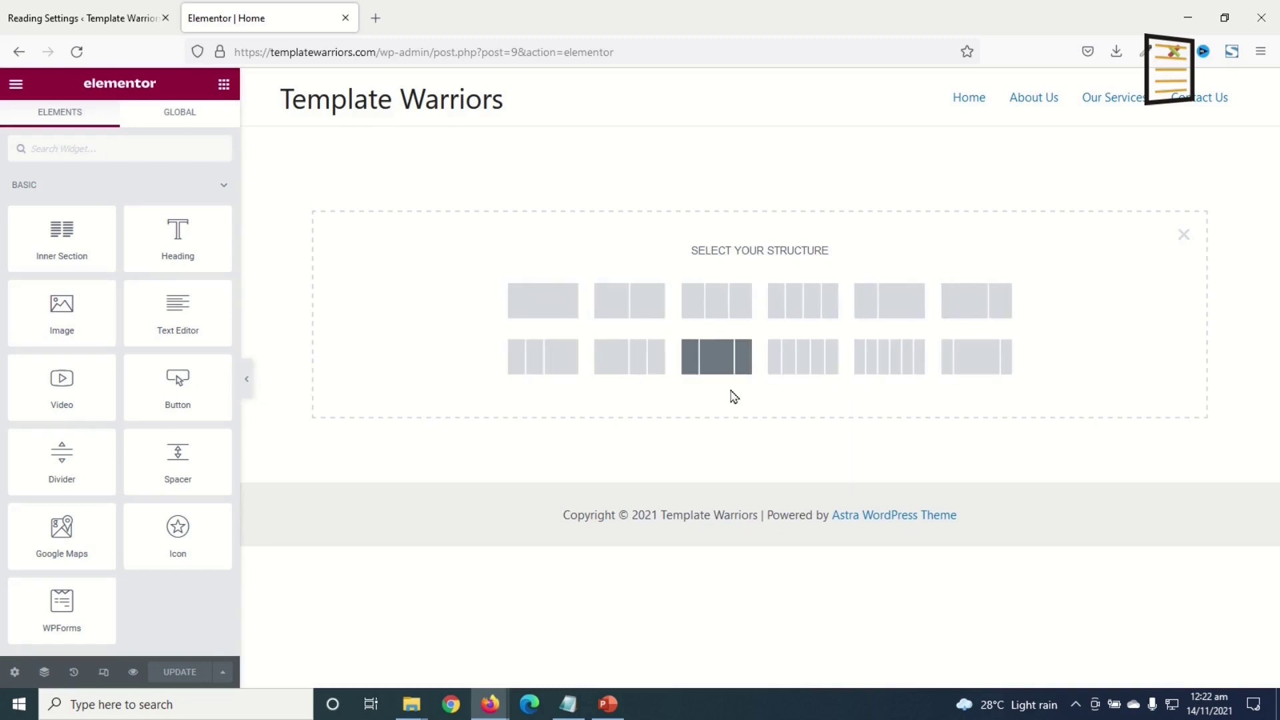
left_click(720, 309)
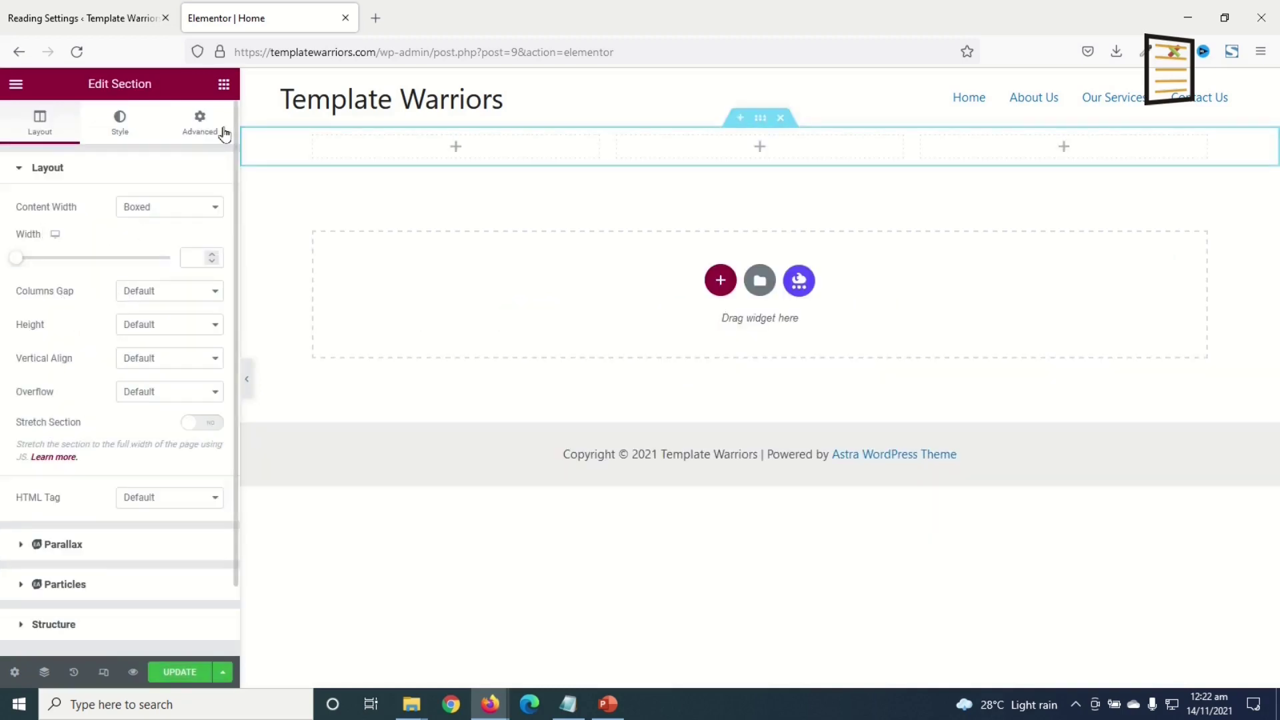
left_click(224, 85)
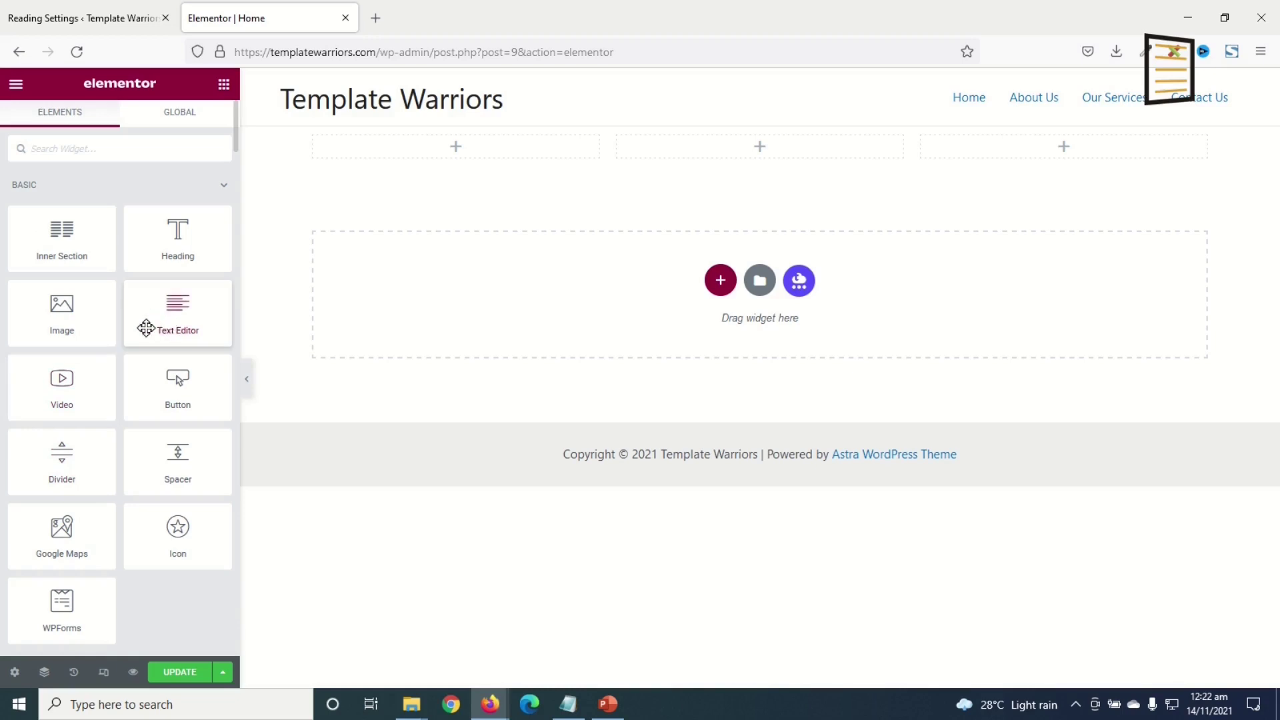
left_click_drag(172, 243, 471, 137)
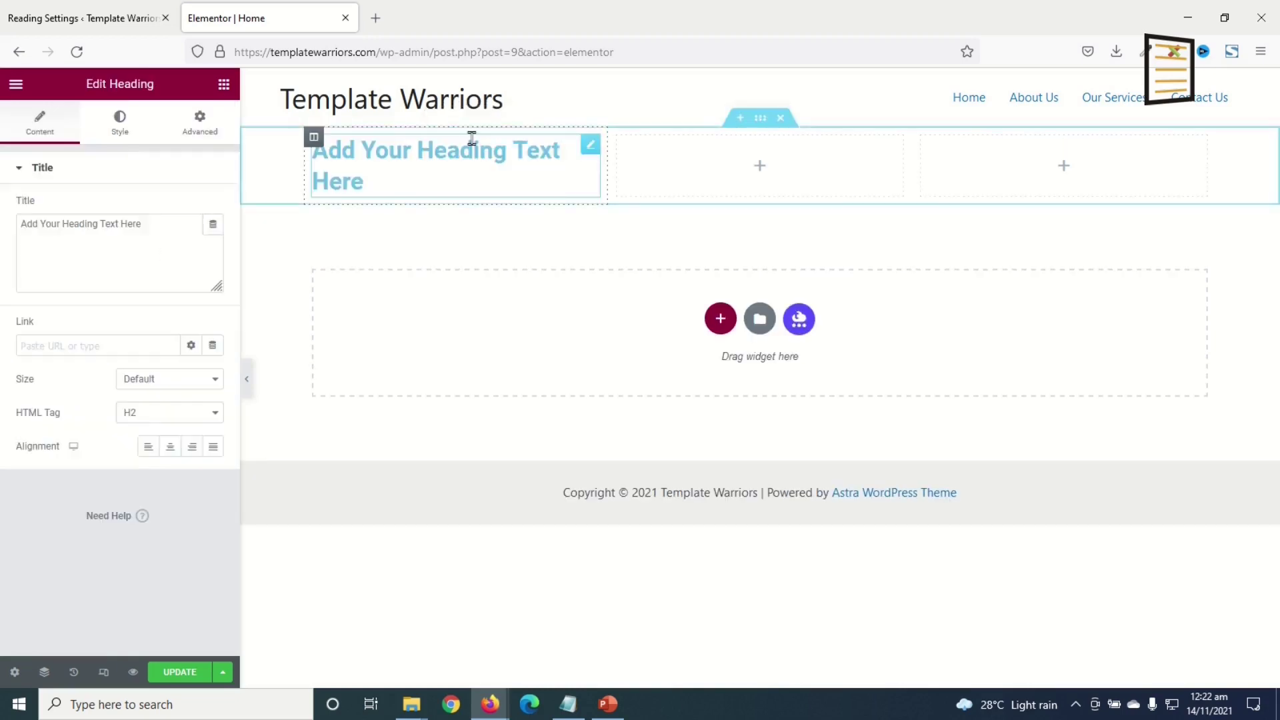
- Add a Text Editor and a Button widget below the heading in the first column
left_click(224, 84)
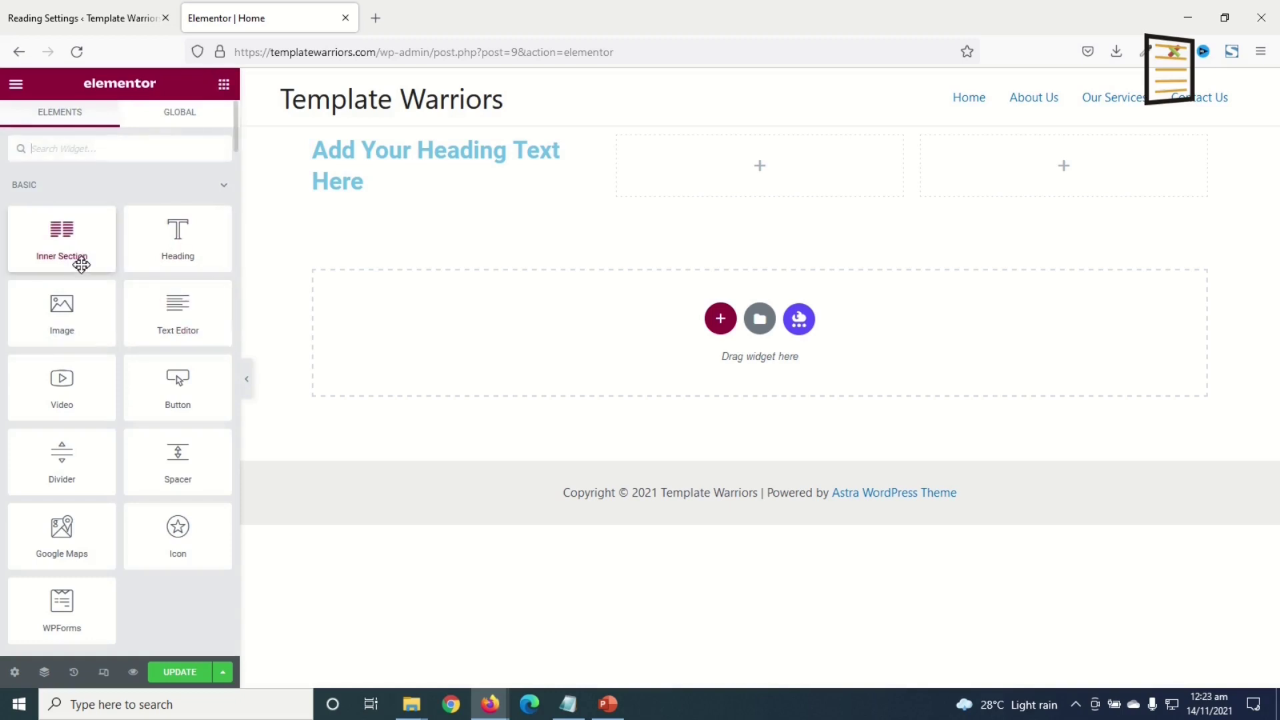
left_click_drag(171, 320, 400, 190)
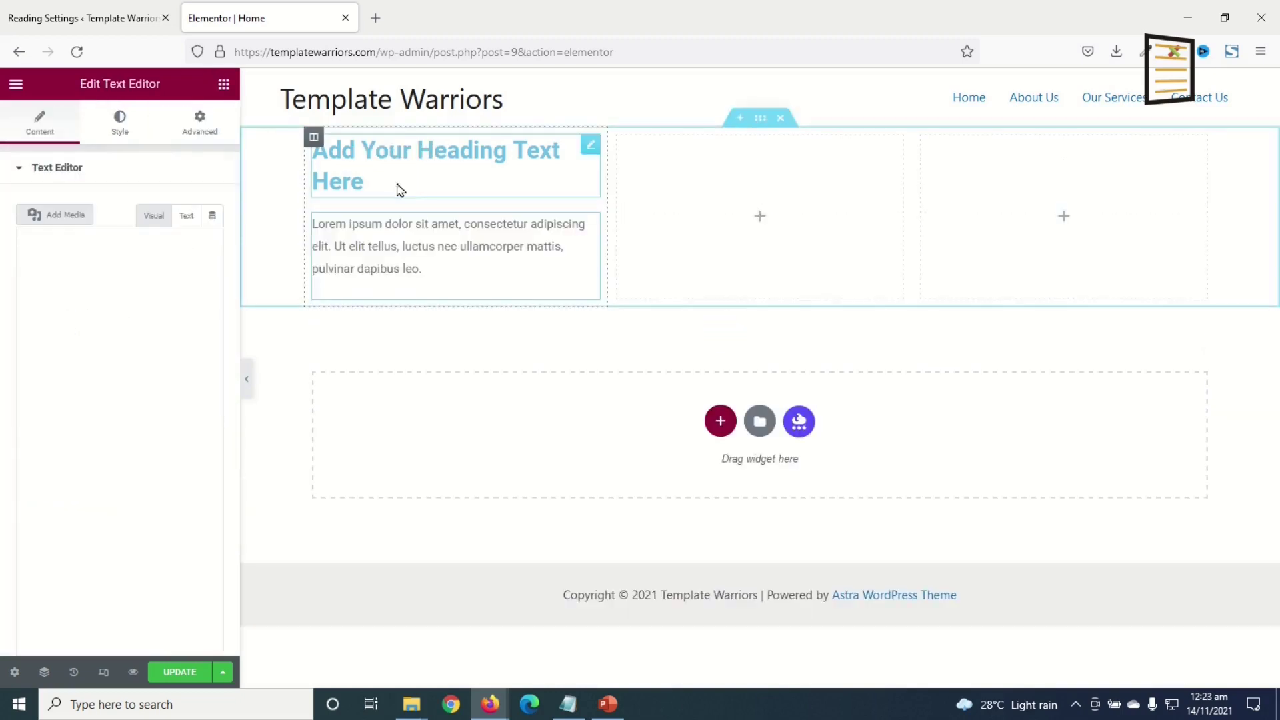
left_click(223, 97)
left_click_drag(177, 383, 386, 270)
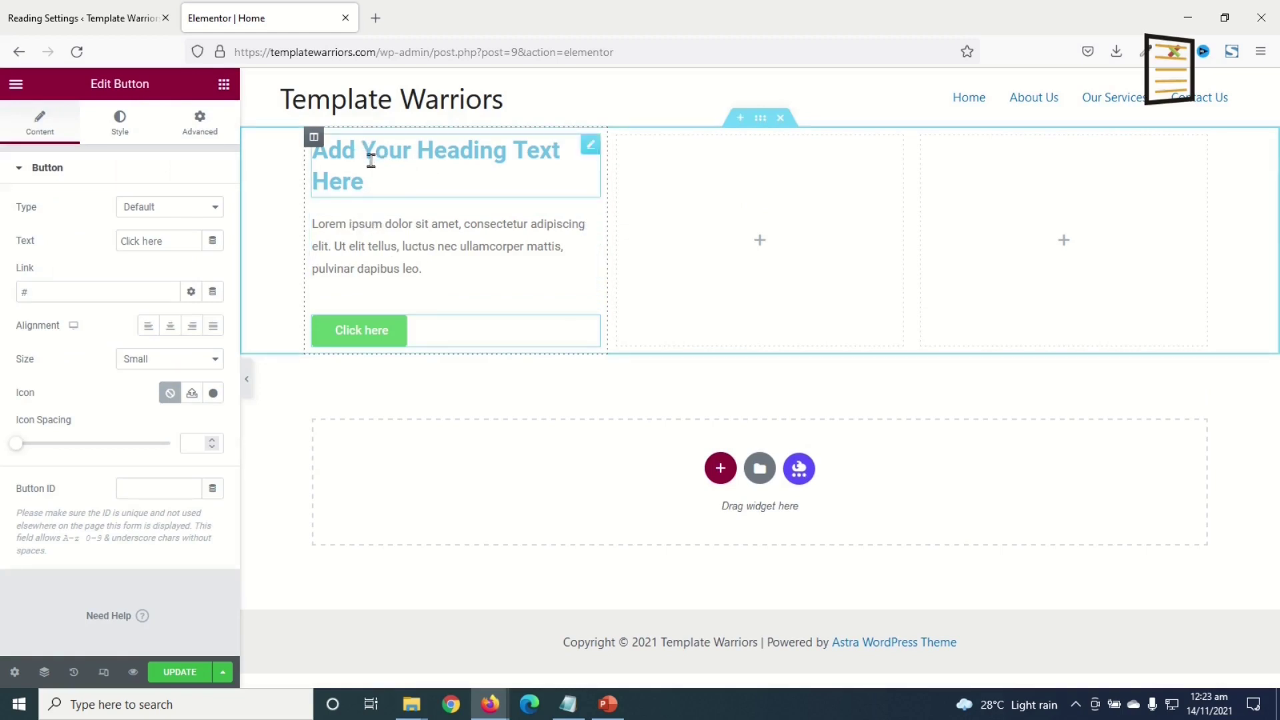
- Change the heading title to "My first web page"
left_click(374, 162)
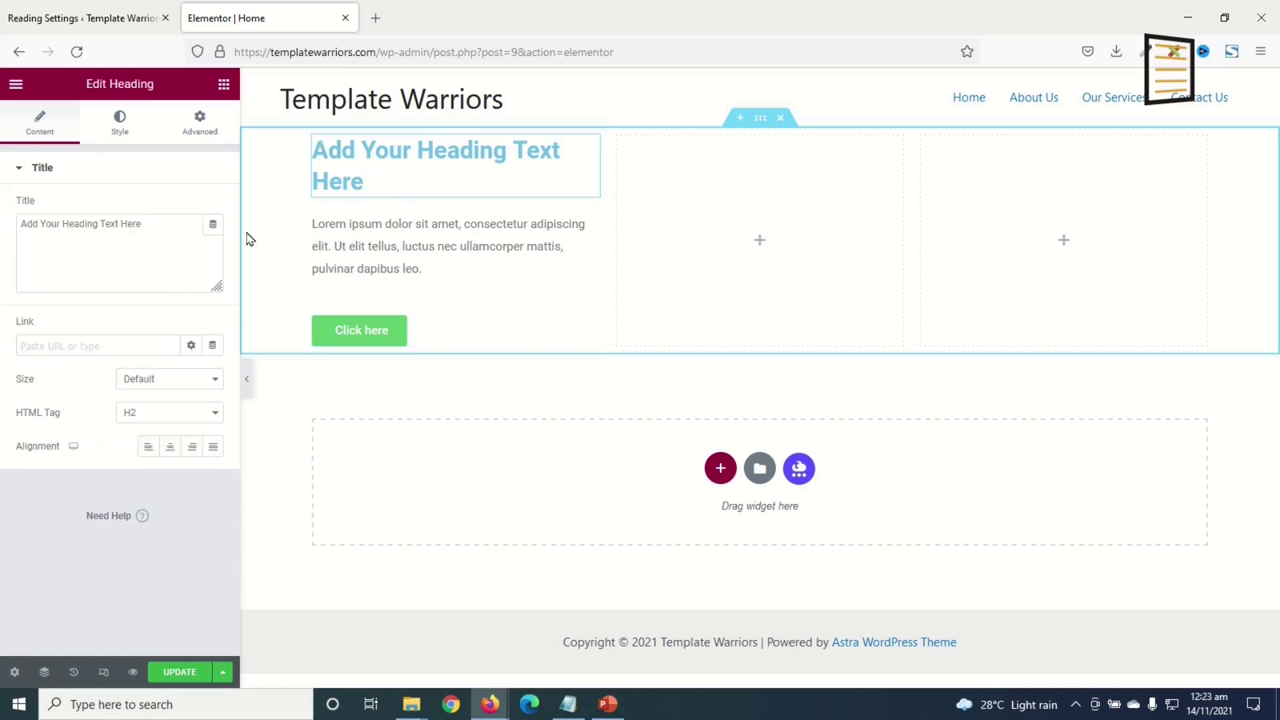
left_click_drag(166, 229, 2, 203)
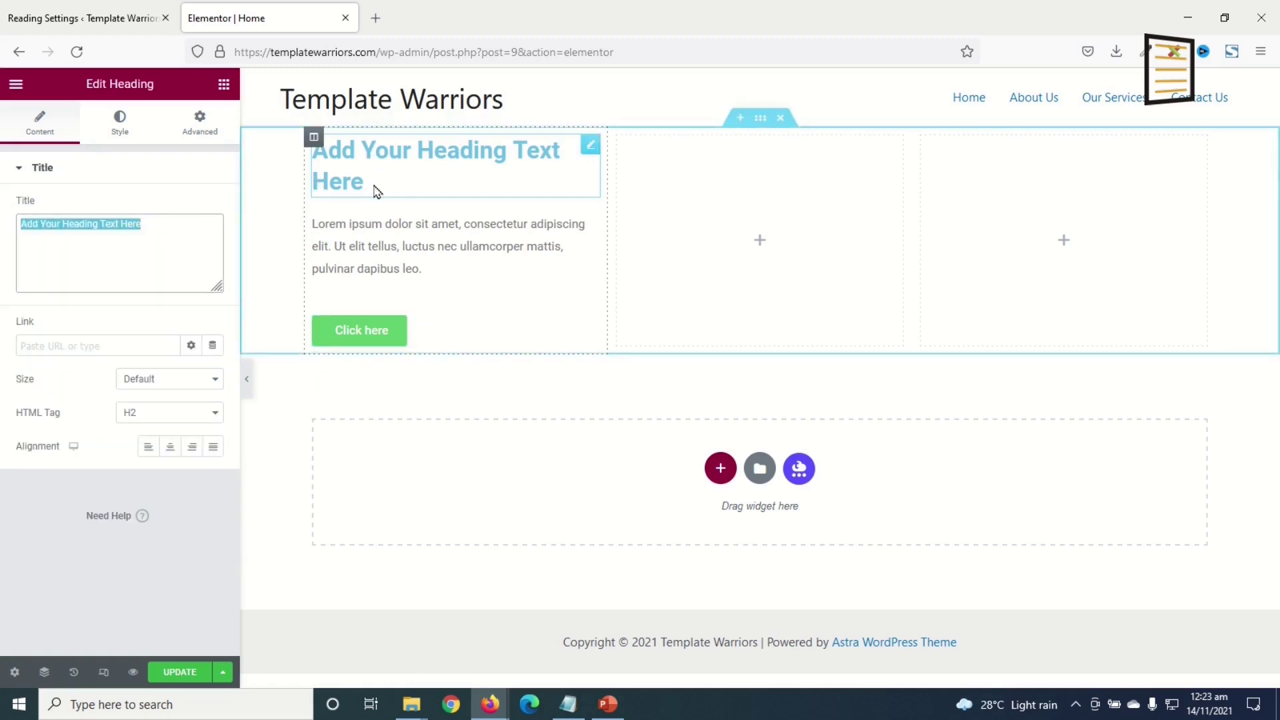
left_click_drag(374, 191, 304, 147)
left_click_drag(186, 233, 2, 232)
type("Ma")
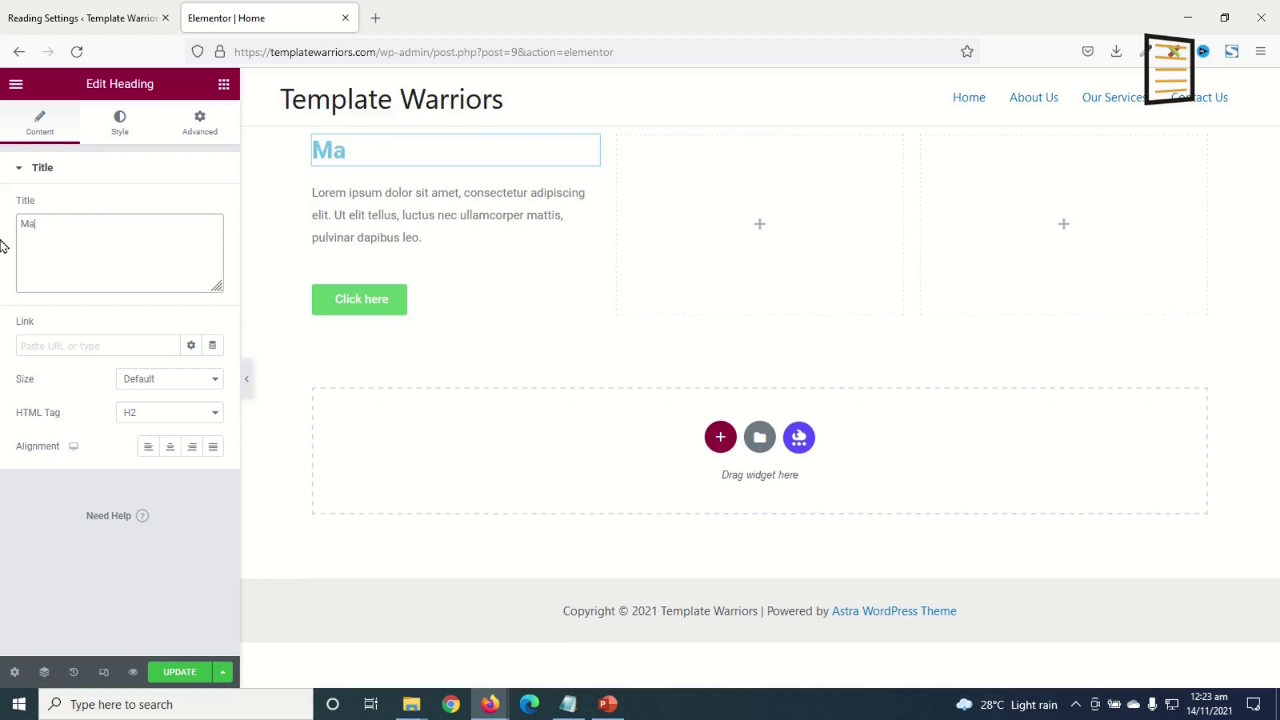
key("BackSpace")
type("y first web page")
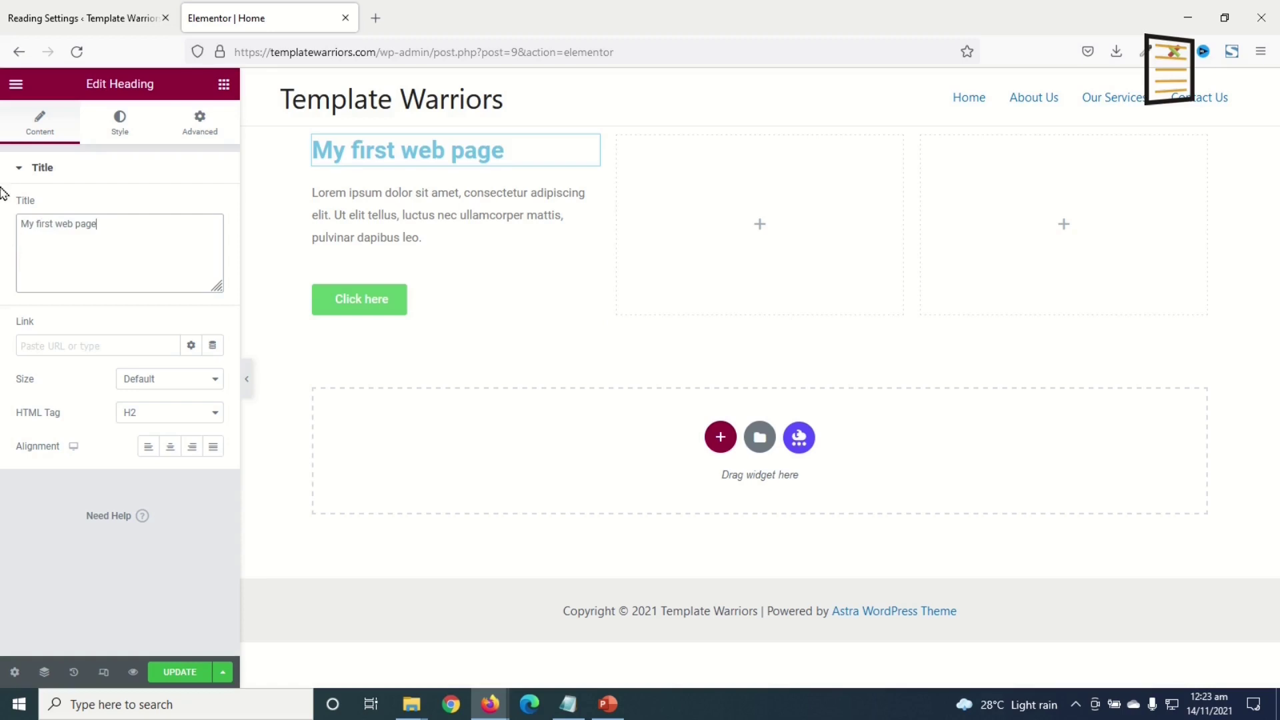
- Copy the Lorem ipsum paragraph and paste it after itself, so it appears twice
left_click(426, 237)
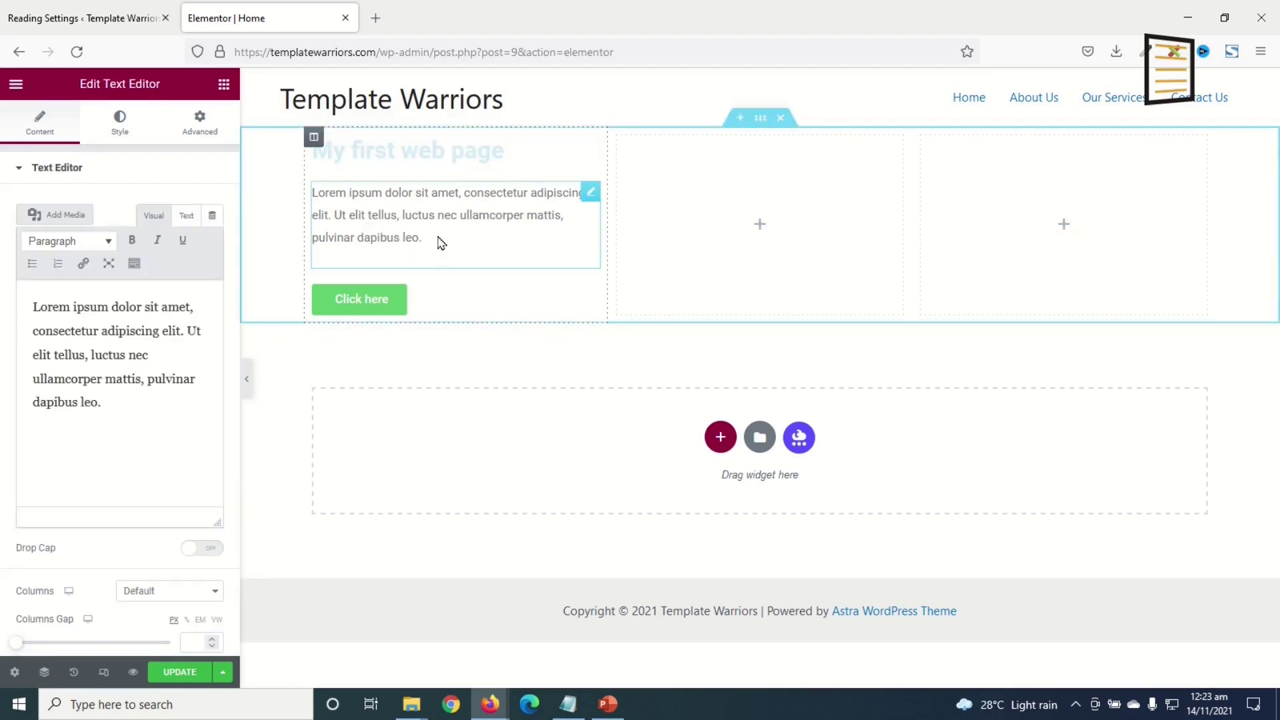
left_click_drag(426, 236, 316, 191)
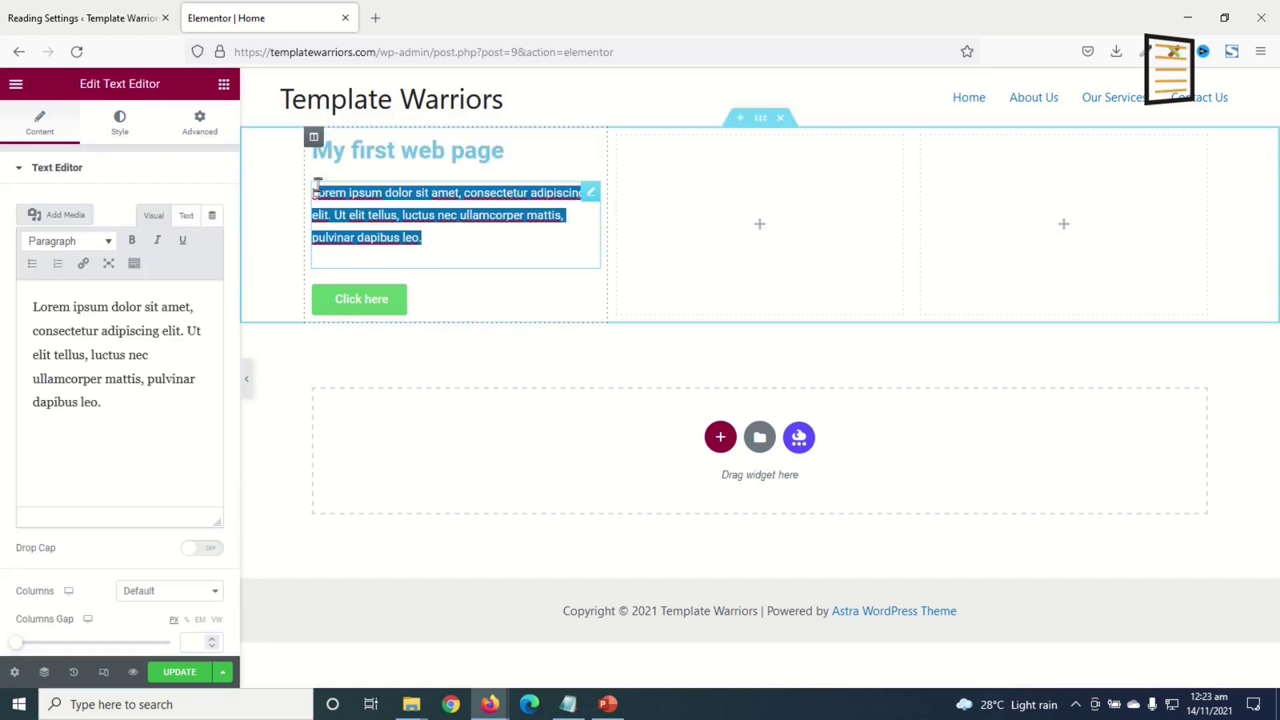
left_click_drag(139, 404, 6, 288)
key("ctrl+c")
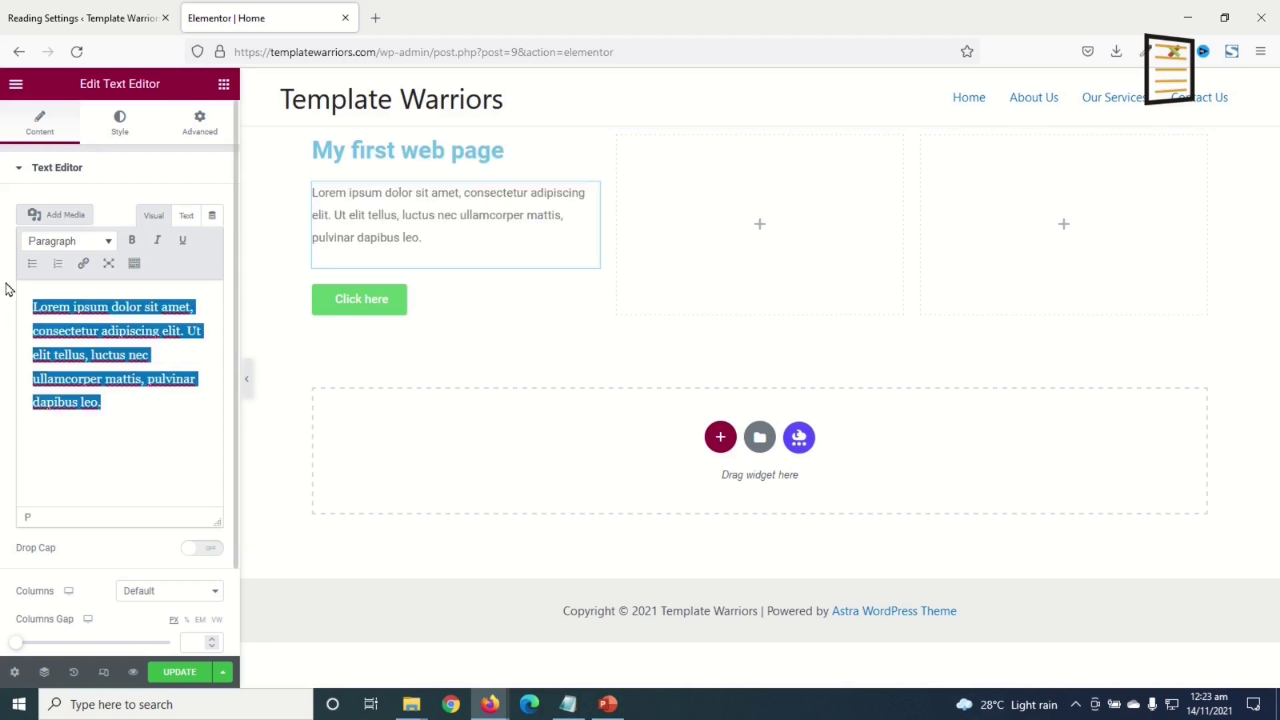
left_click(108, 412)
key("ctrl+v")
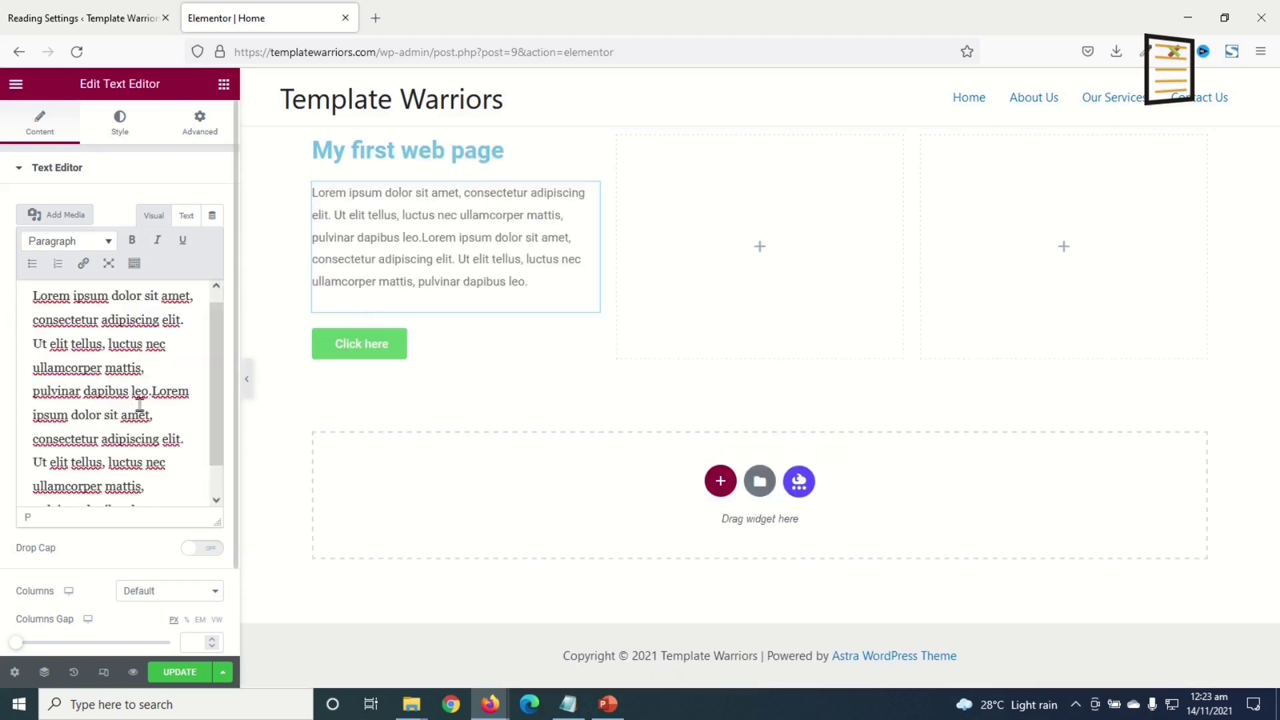
left_click(489, 348)
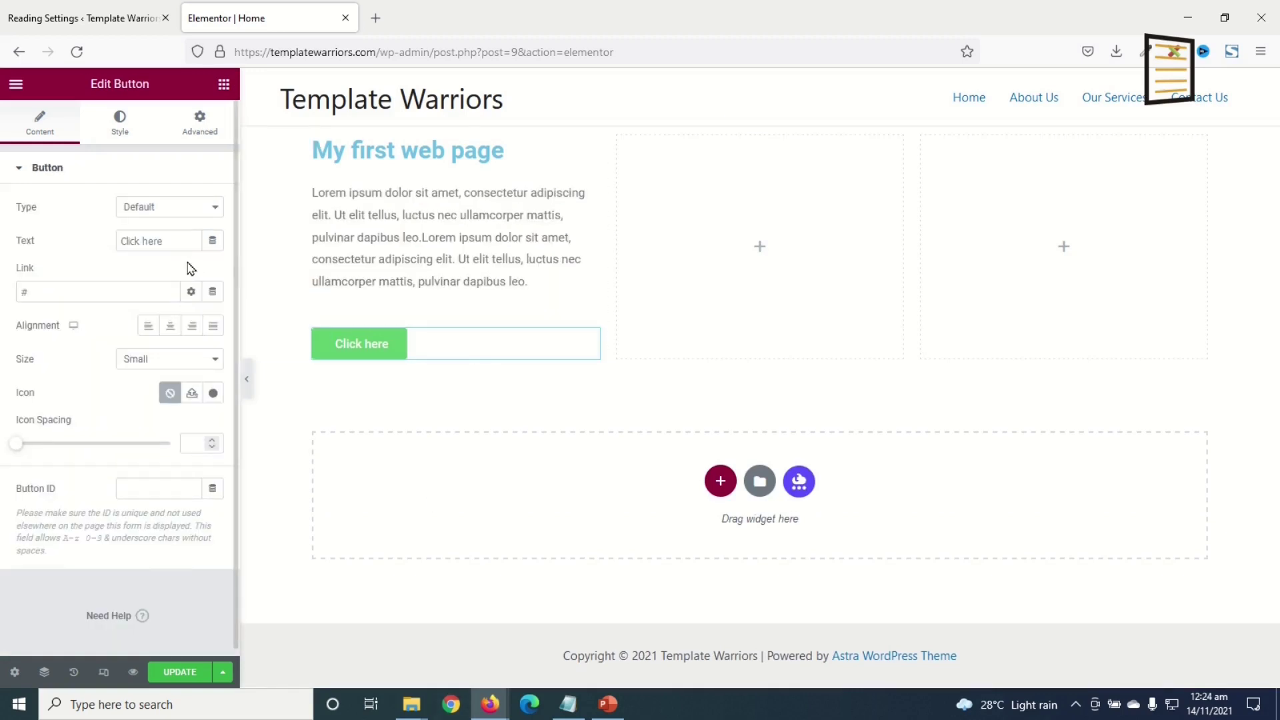
- Relabel the button "Start Here" and, after trying the other alignments, keep it left-aligned
left_click_drag(178, 237, 5, 244)
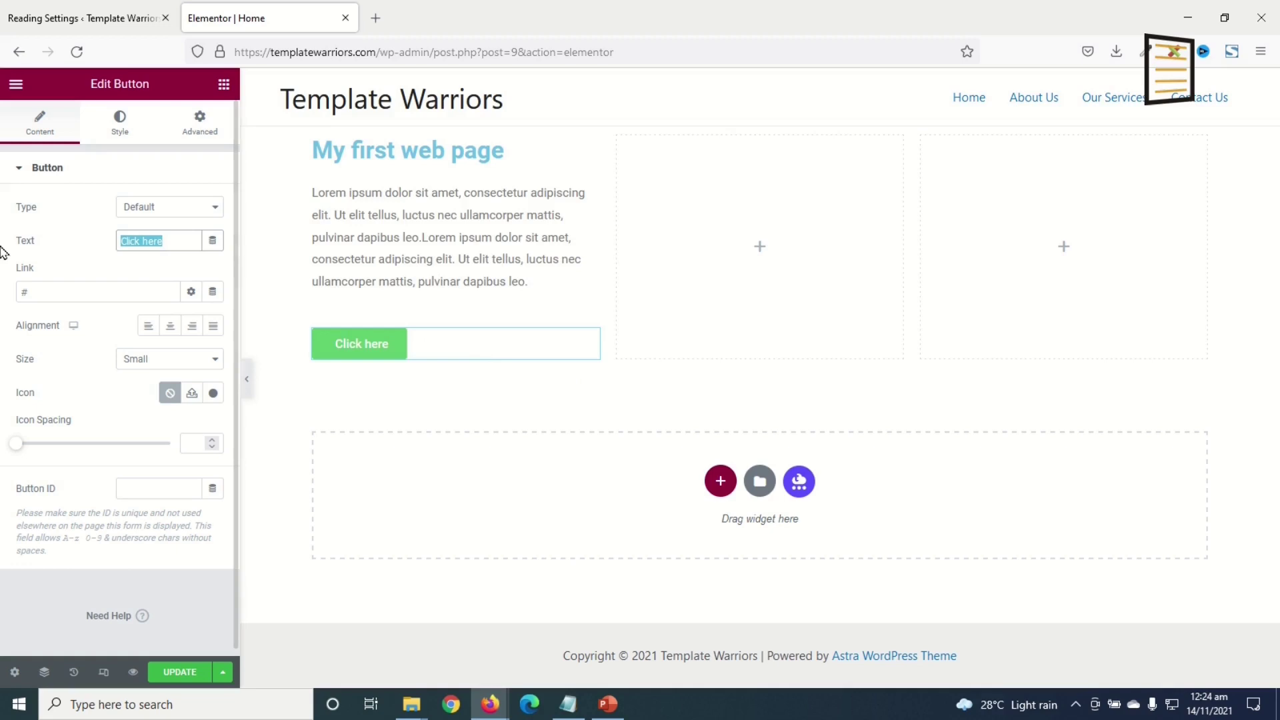
type("Start Here")
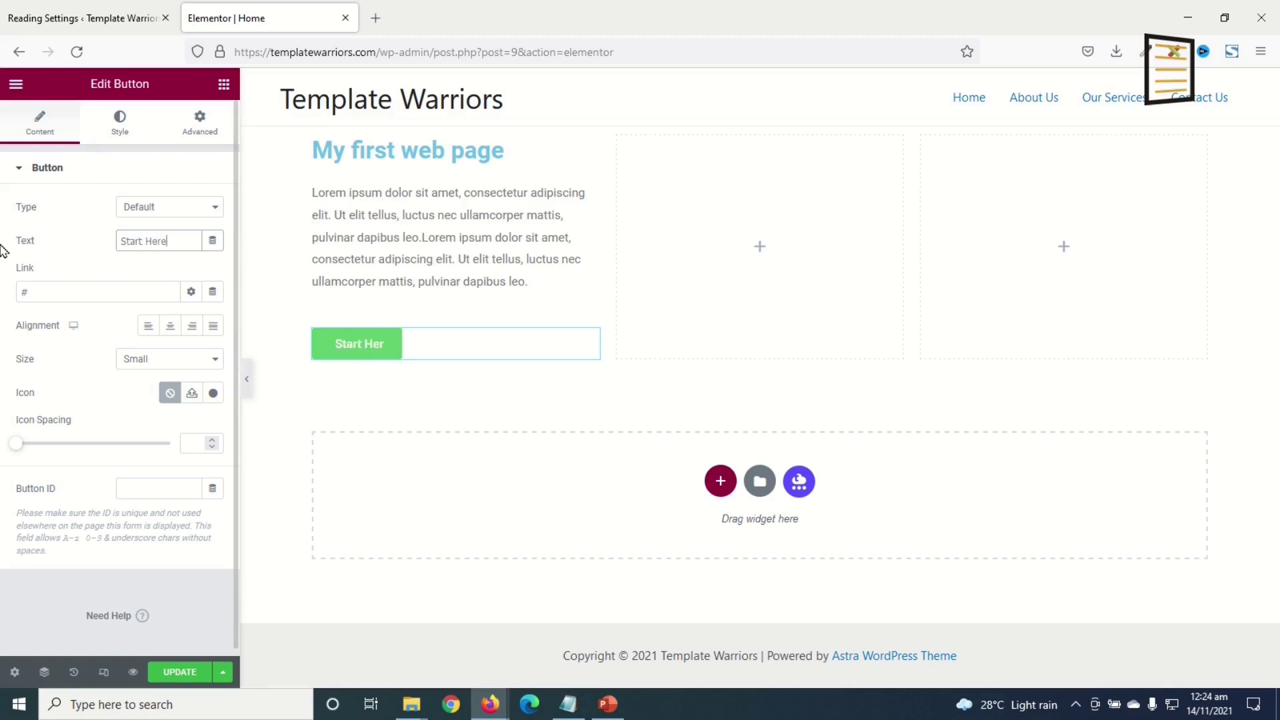
left_click(80, 288)
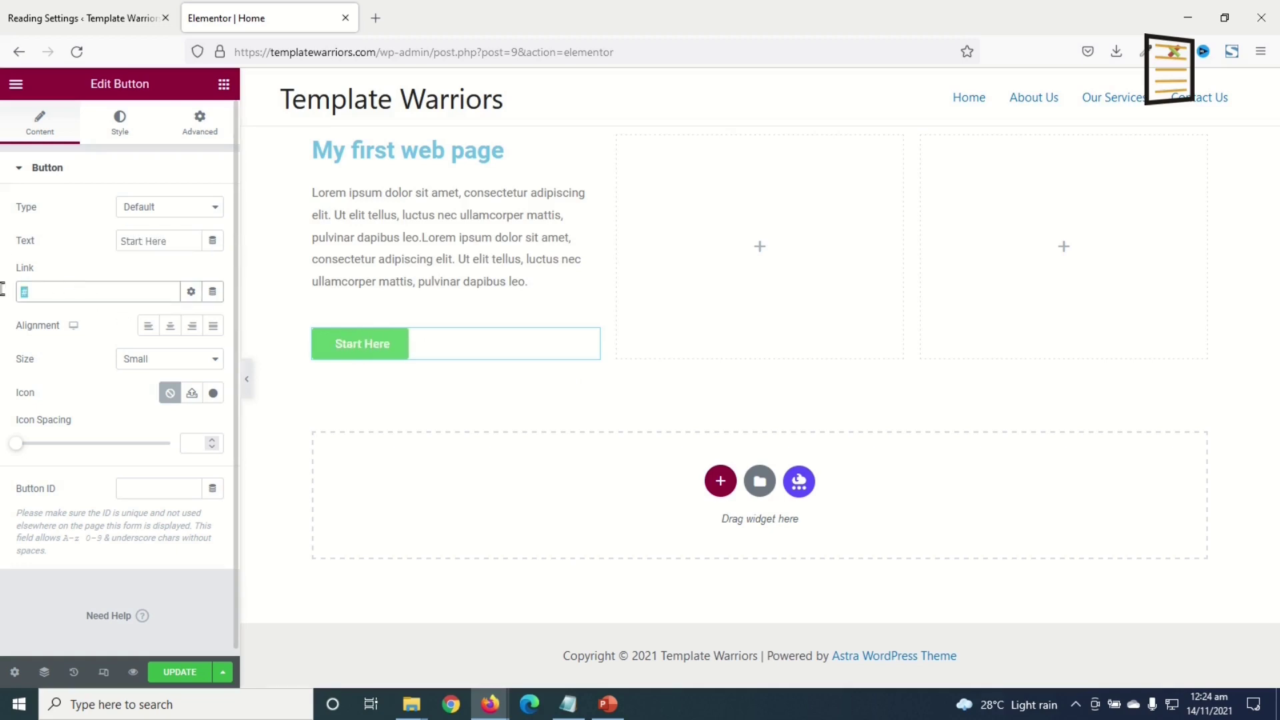
left_click(170, 326)
left_click(192, 333)
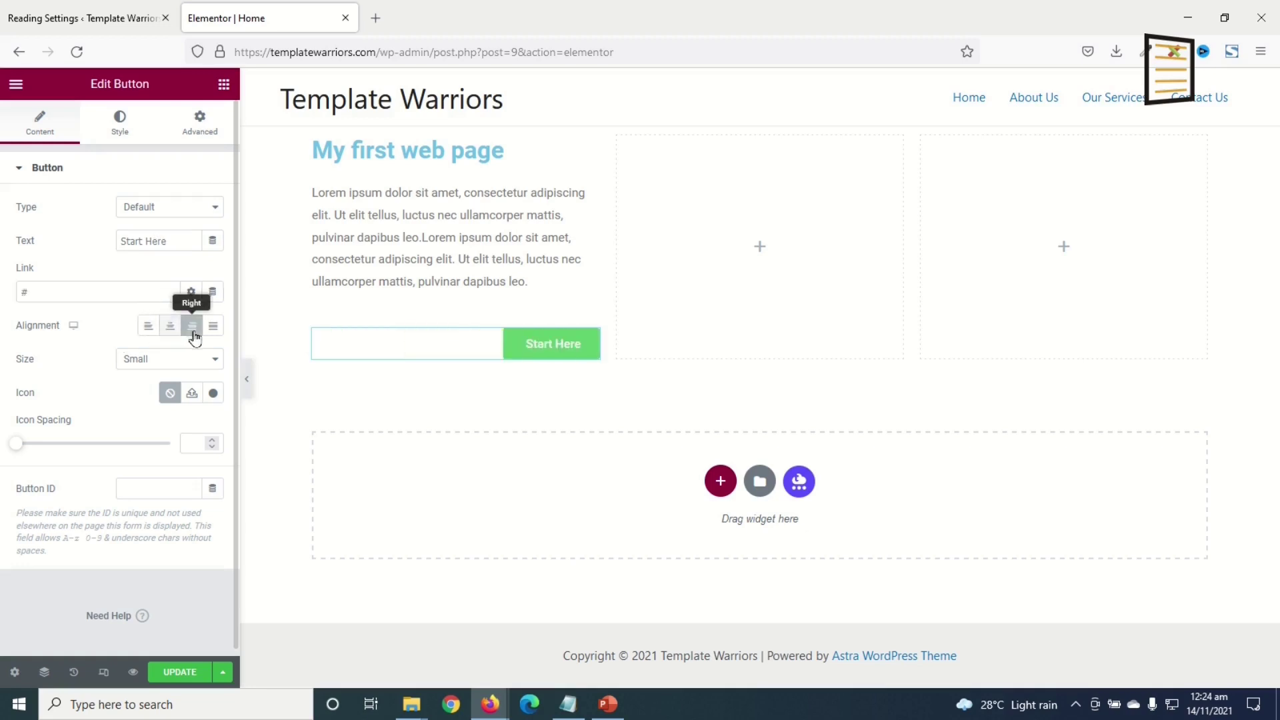
left_click(215, 331)
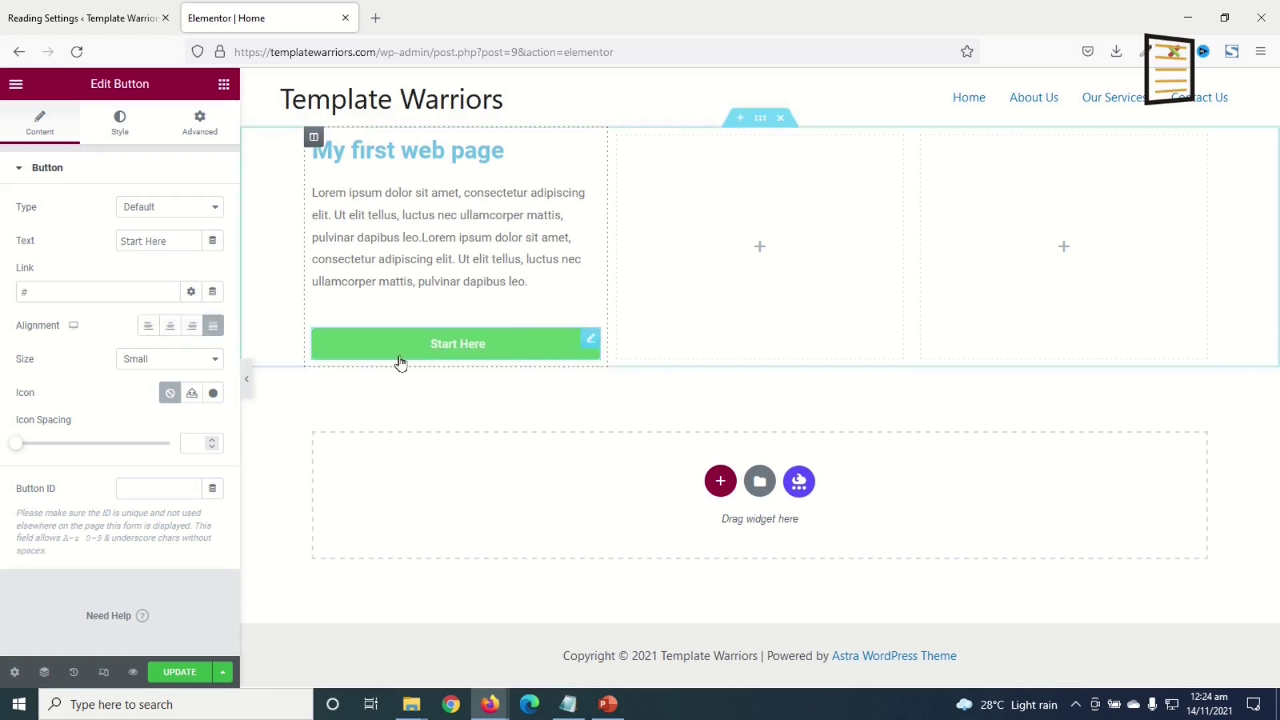
left_click(140, 323)
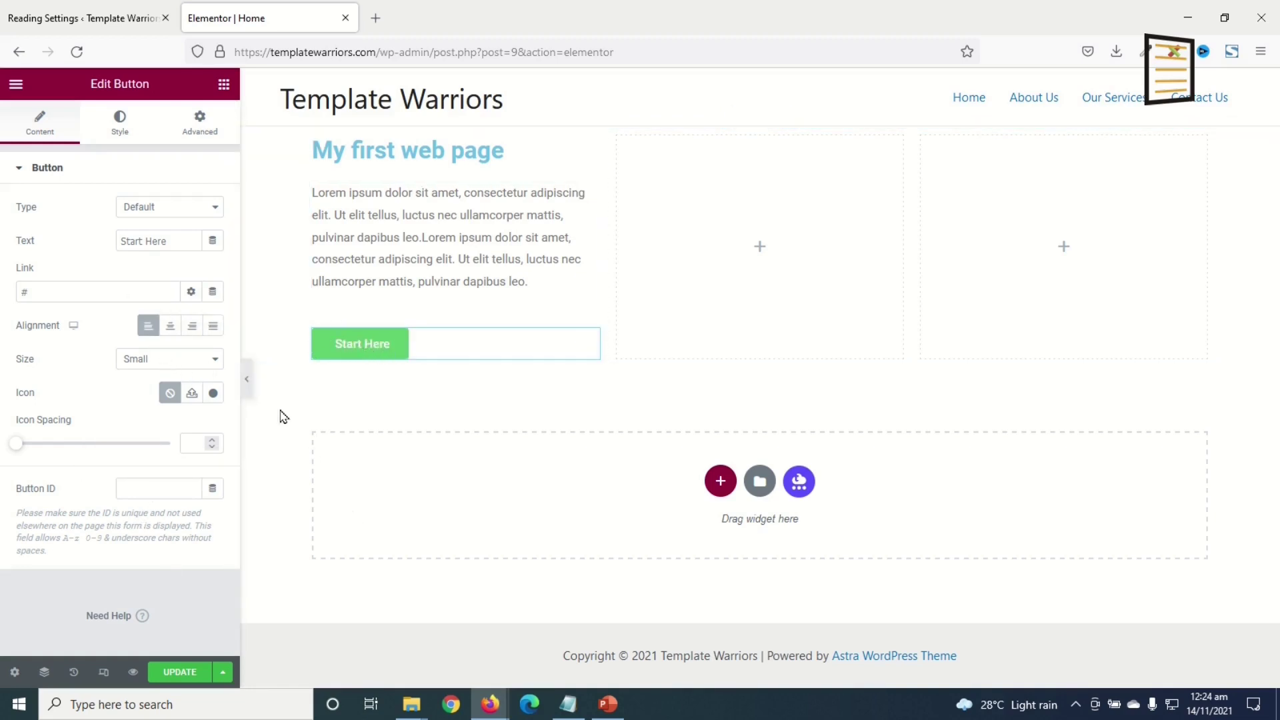
- Set the button's background colour to a bright teal in its Style settings
left_click(127, 130)
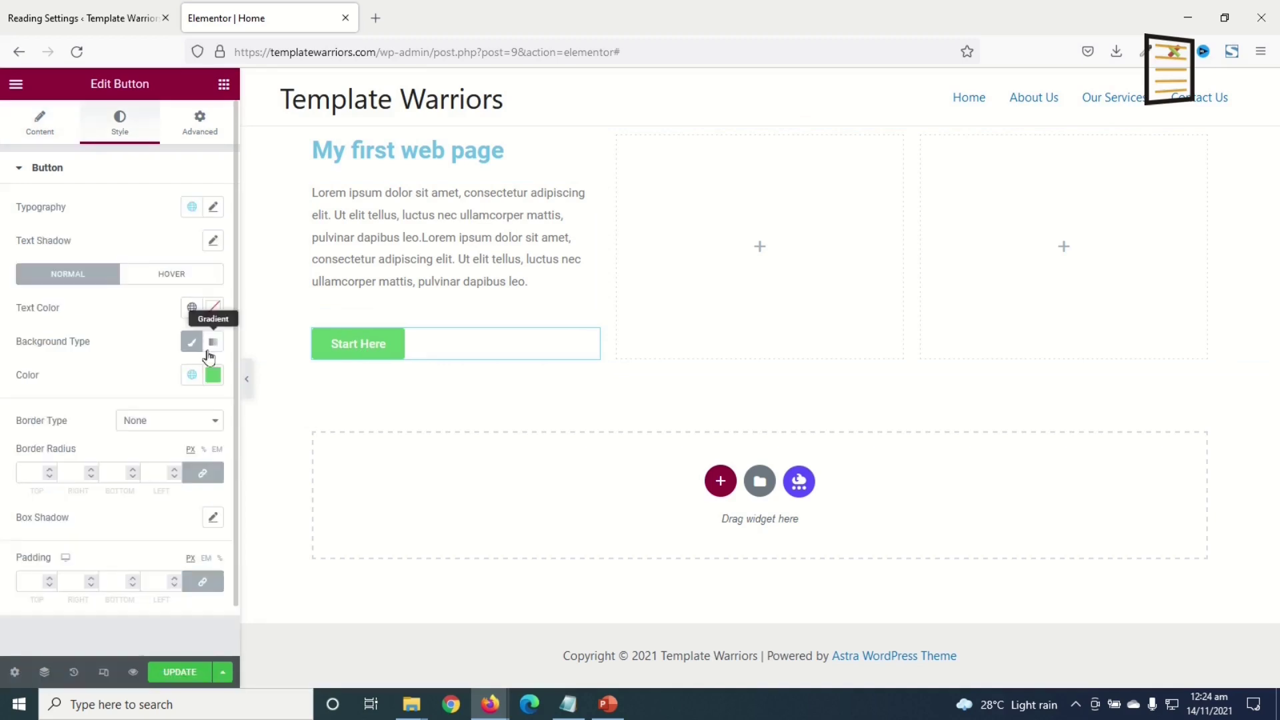
left_click(212, 375)
left_click(104, 490)
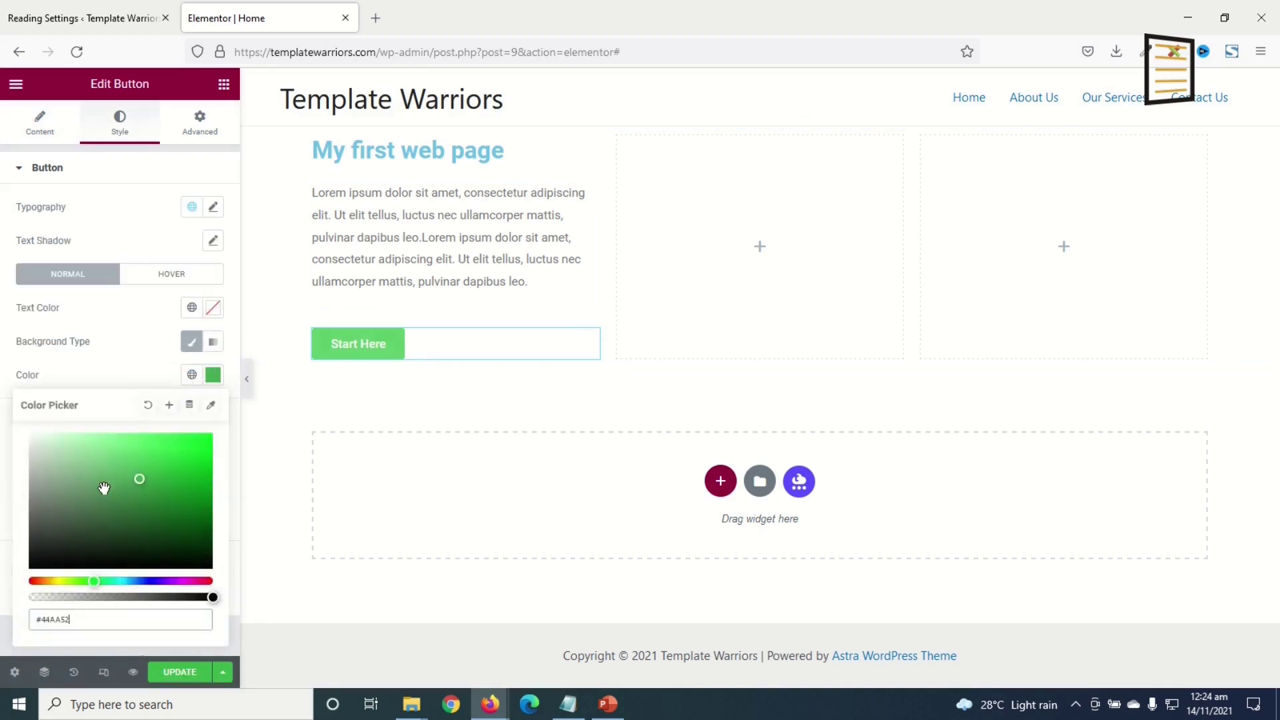
left_click(127, 581)
left_click(199, 501)
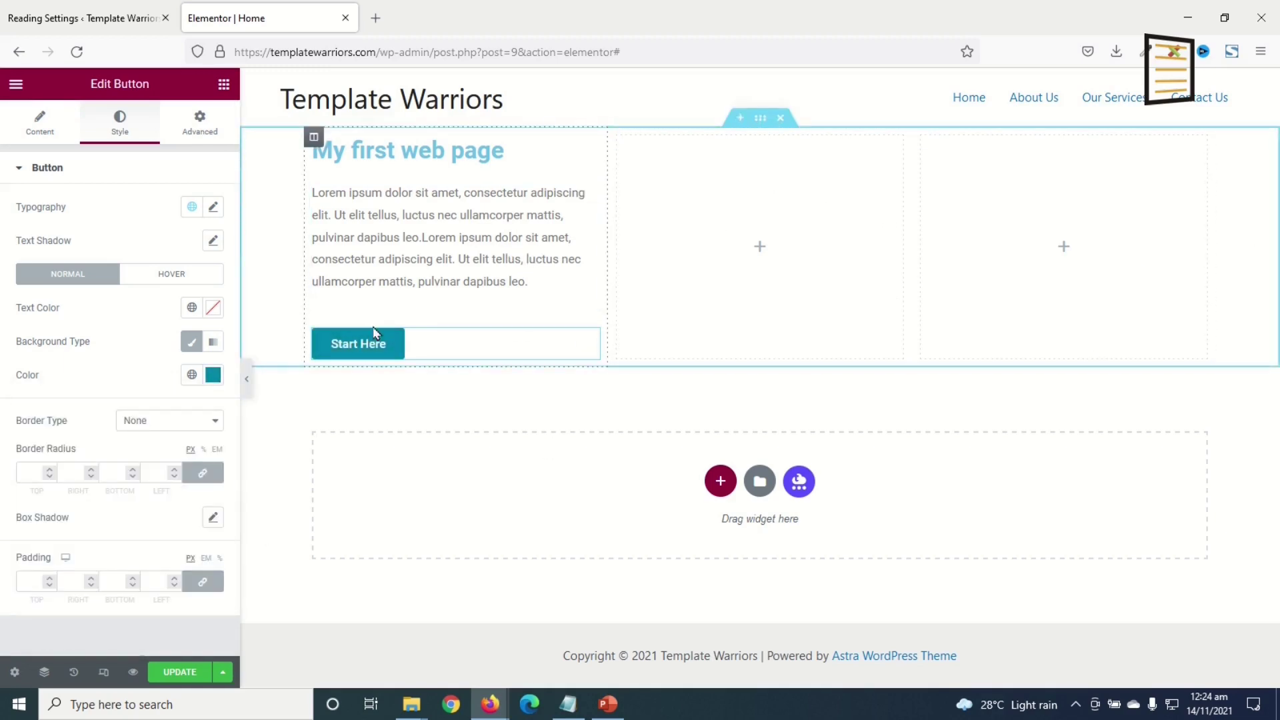
left_click(225, 92)
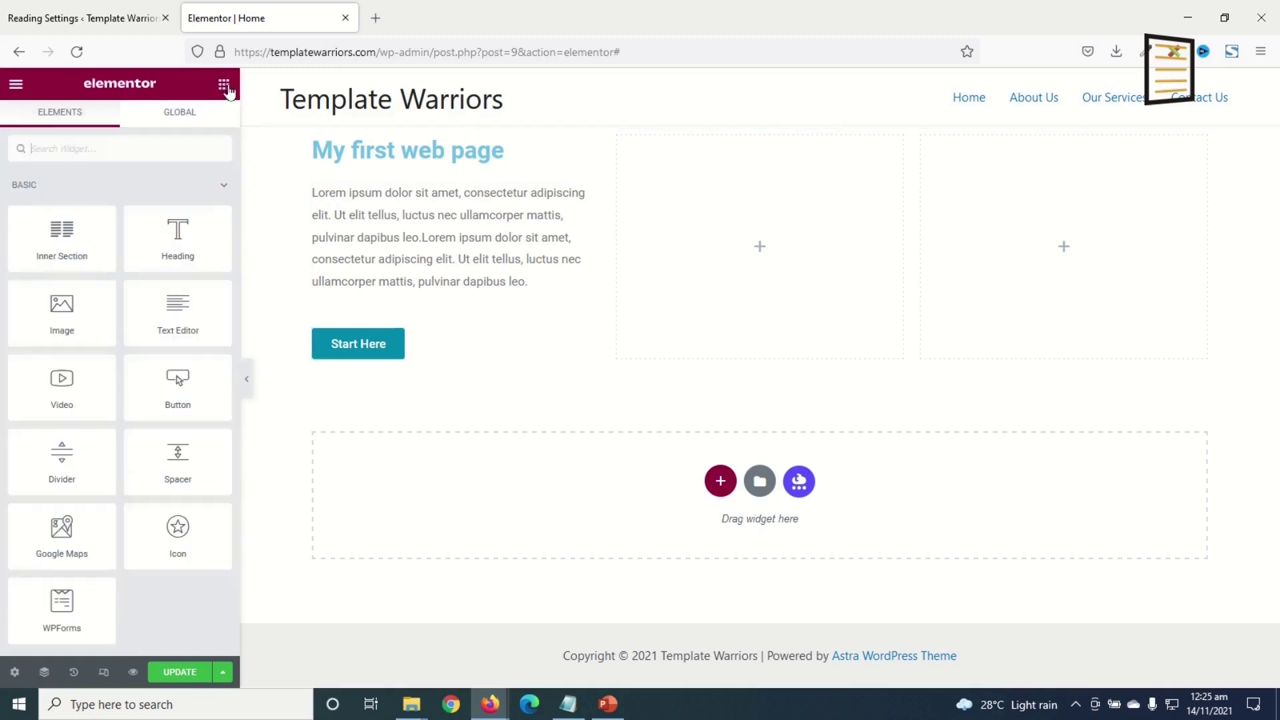
- Upload services-background into a new Image widget and move the heading-text-button column to the third column
left_click_drag(61, 313, 788, 238)
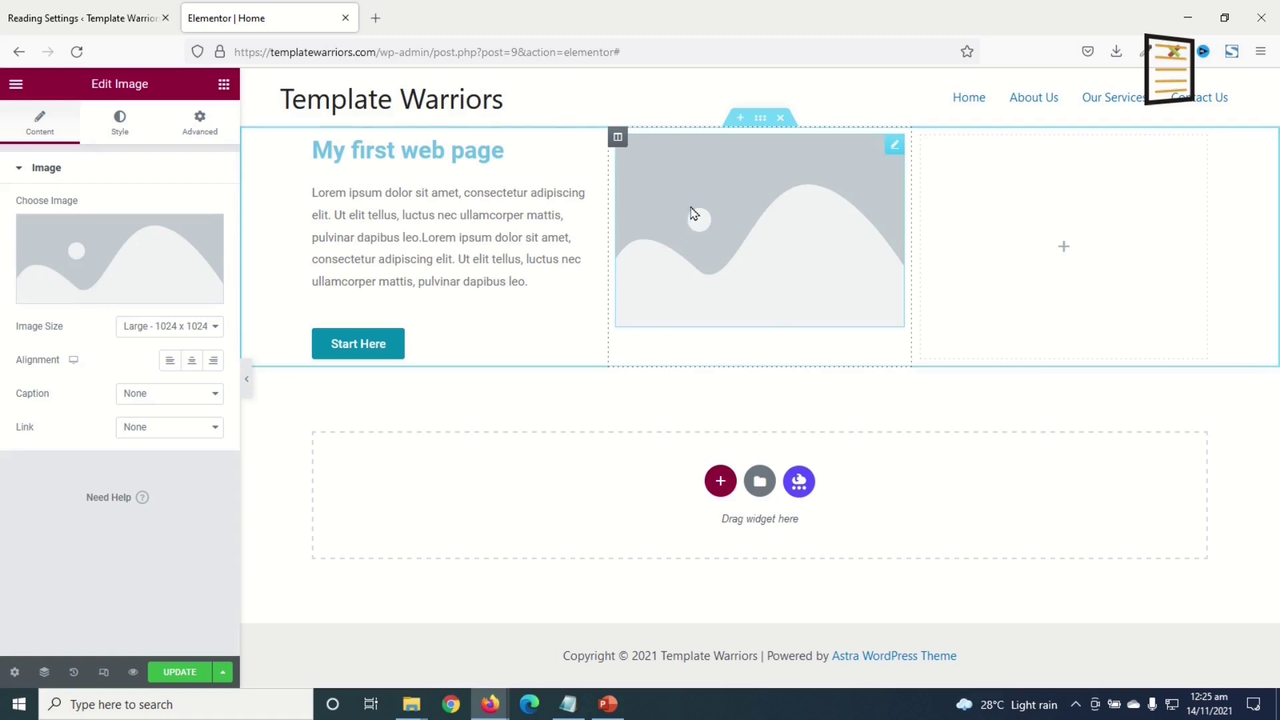
left_click(110, 265)
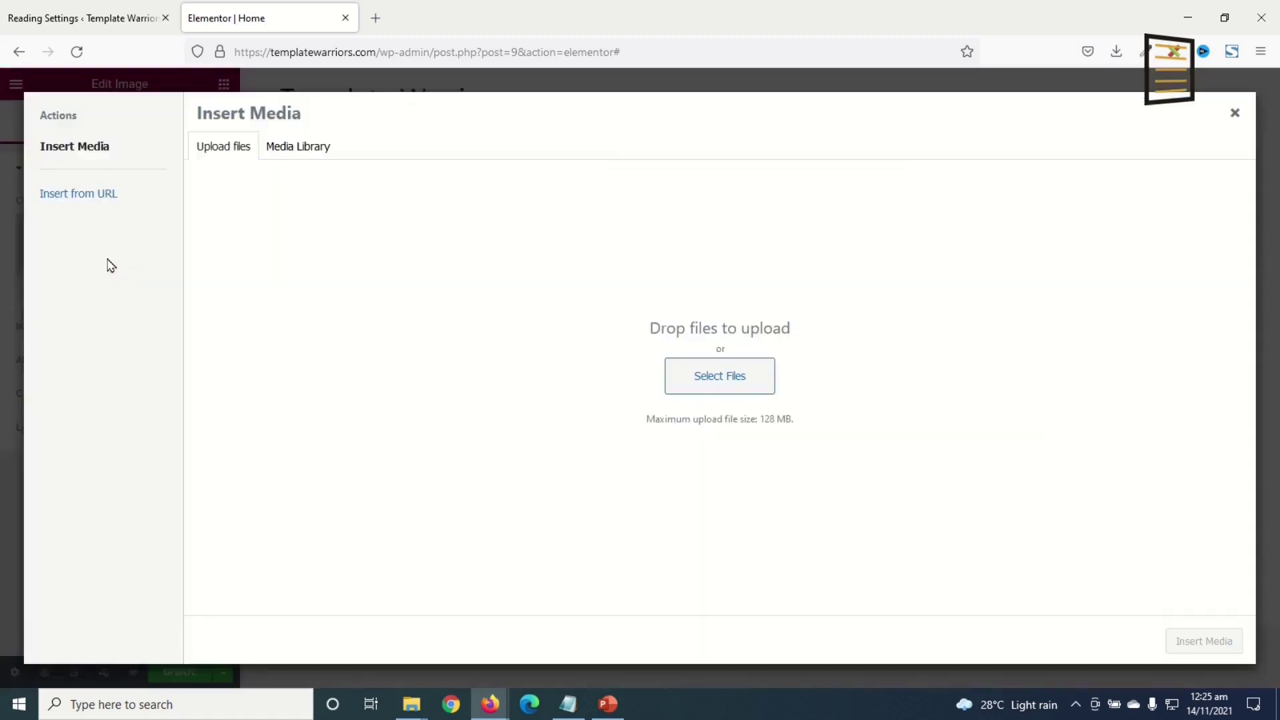
left_click(693, 378)
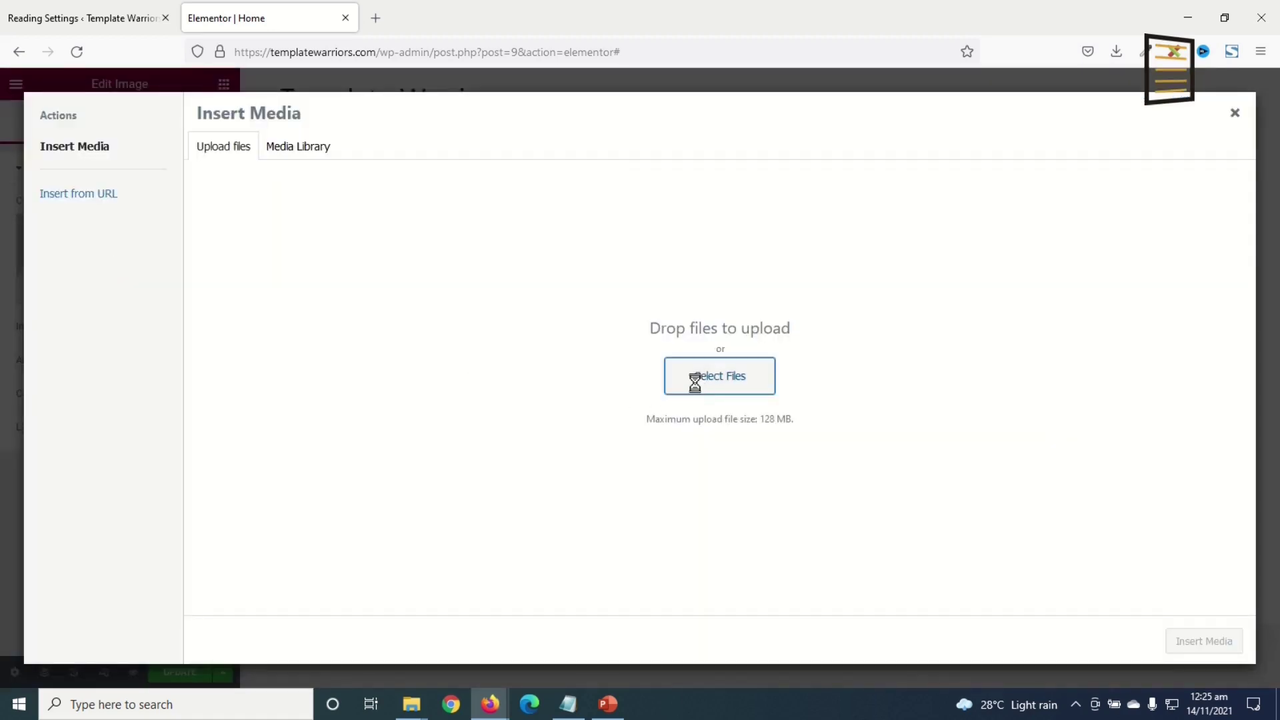
left_click(752, 337)
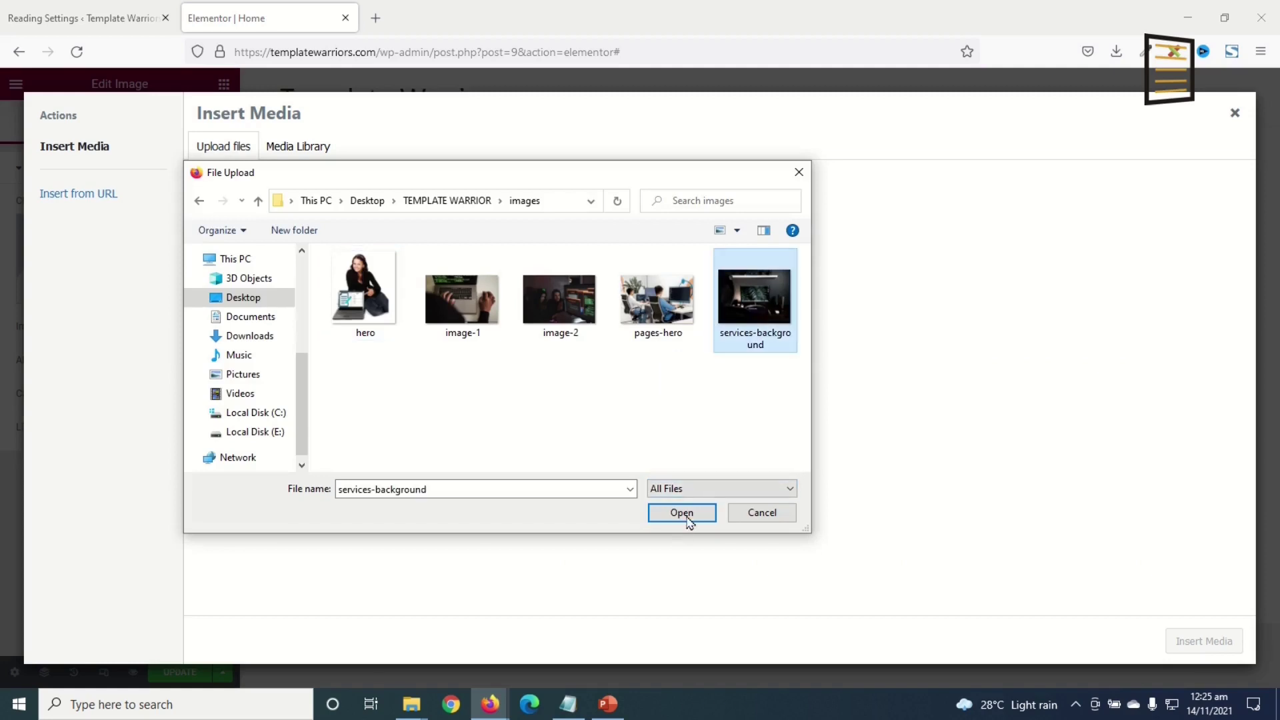
left_click(688, 519)
left_click(1227, 642)
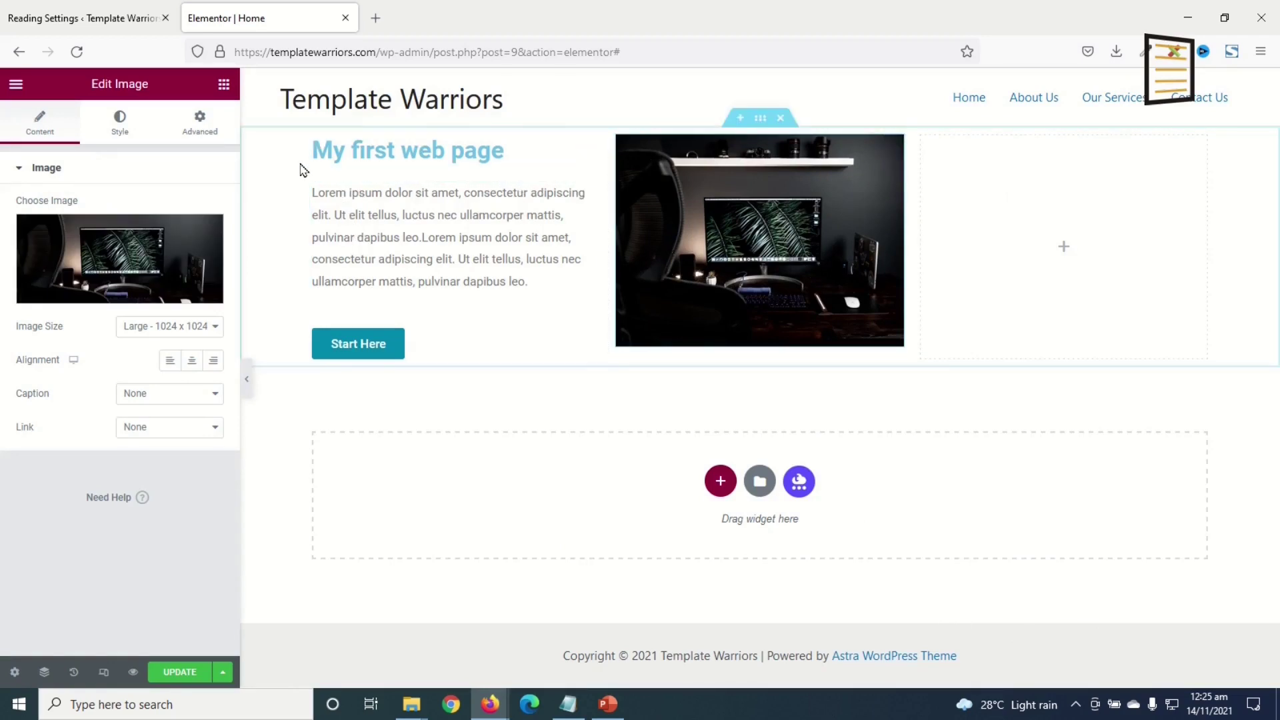
left_click_drag(314, 140, 982, 176)
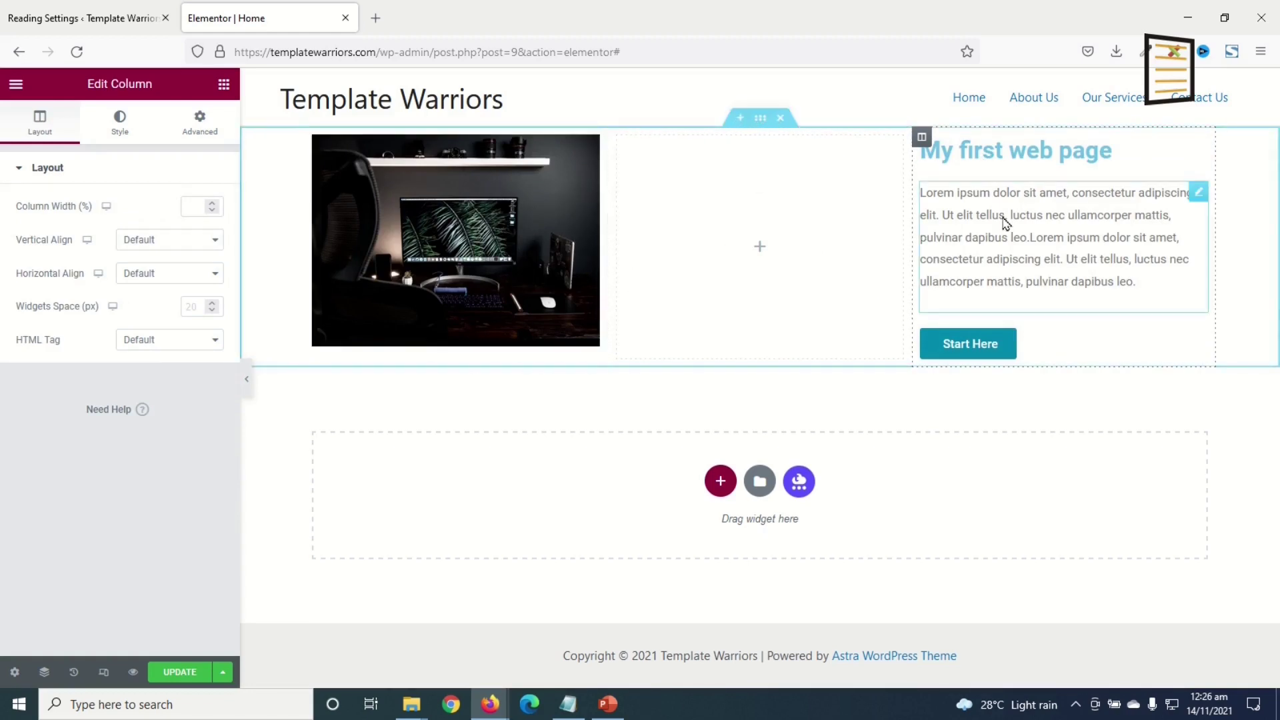
- Inspect the "My first web page" heading's Style and Advanced settings
left_click(1002, 150)
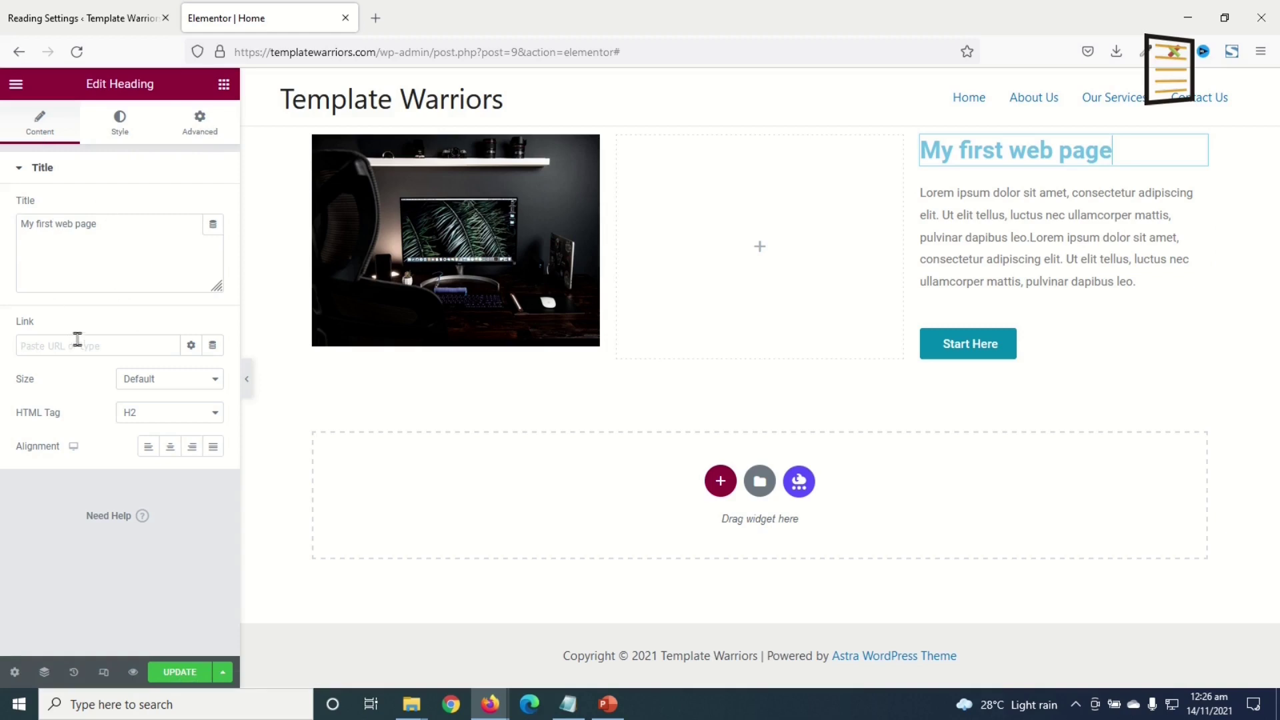
left_click(119, 125)
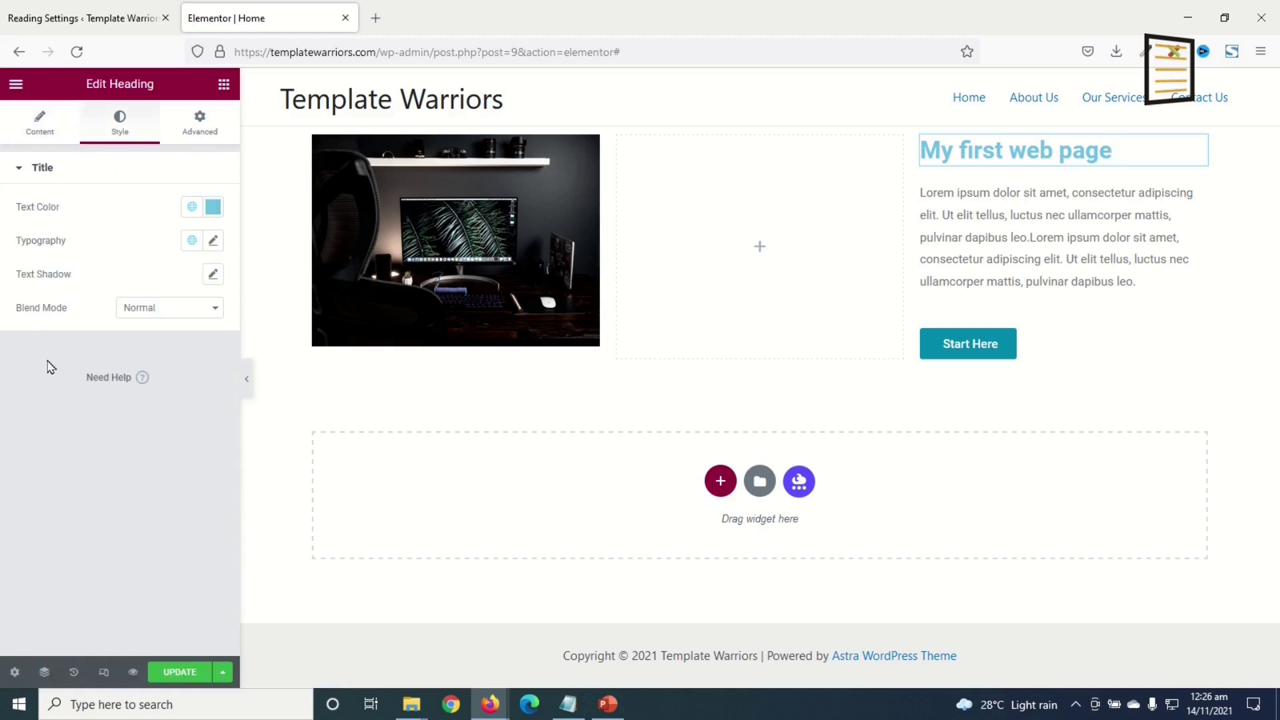
left_click(206, 128)
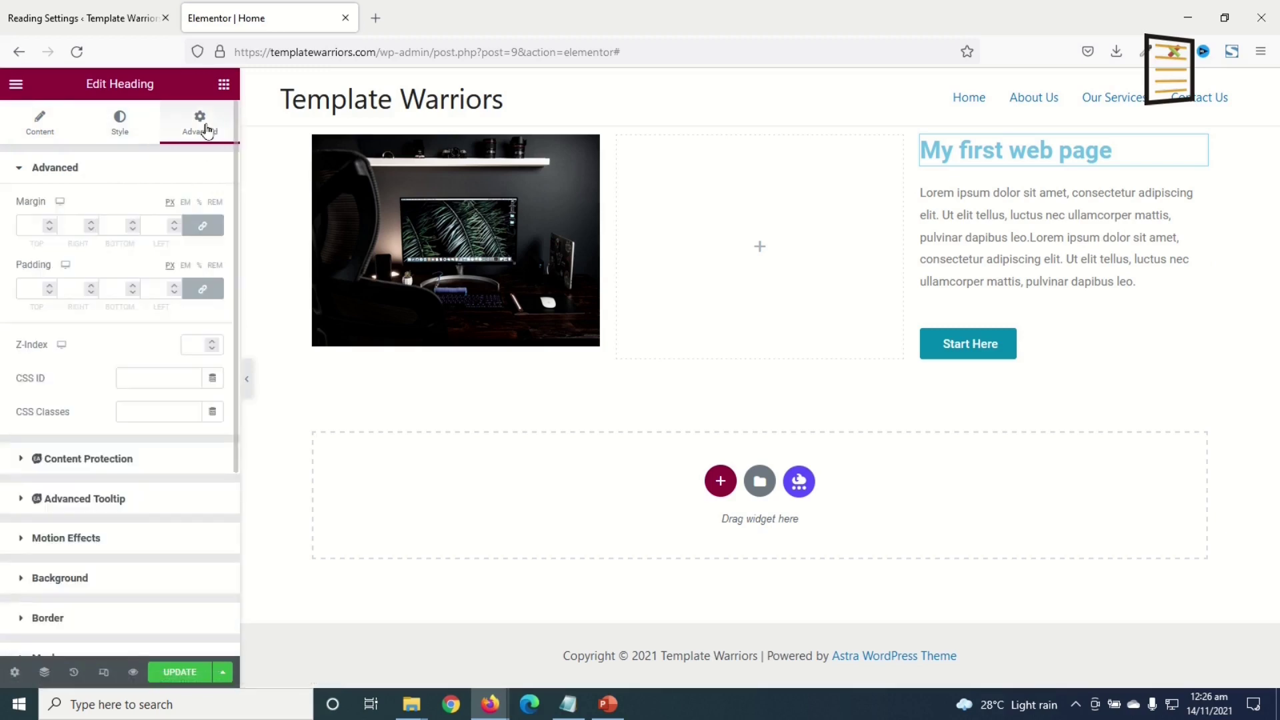
scroll(100, 465, "down", 4)
scroll(103, 460, "up", 4)
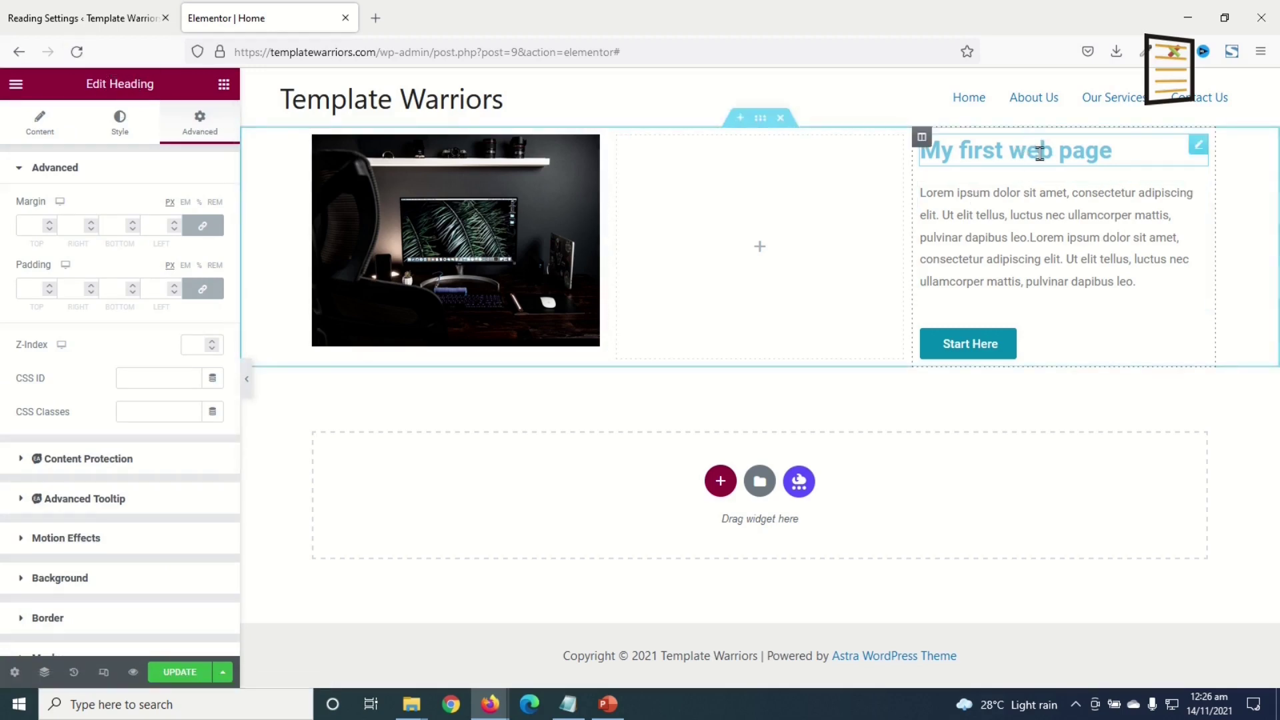
- Select the Lorem ipsum paragraph, then open the Edit Section settings for the whole section
left_click(1011, 243)
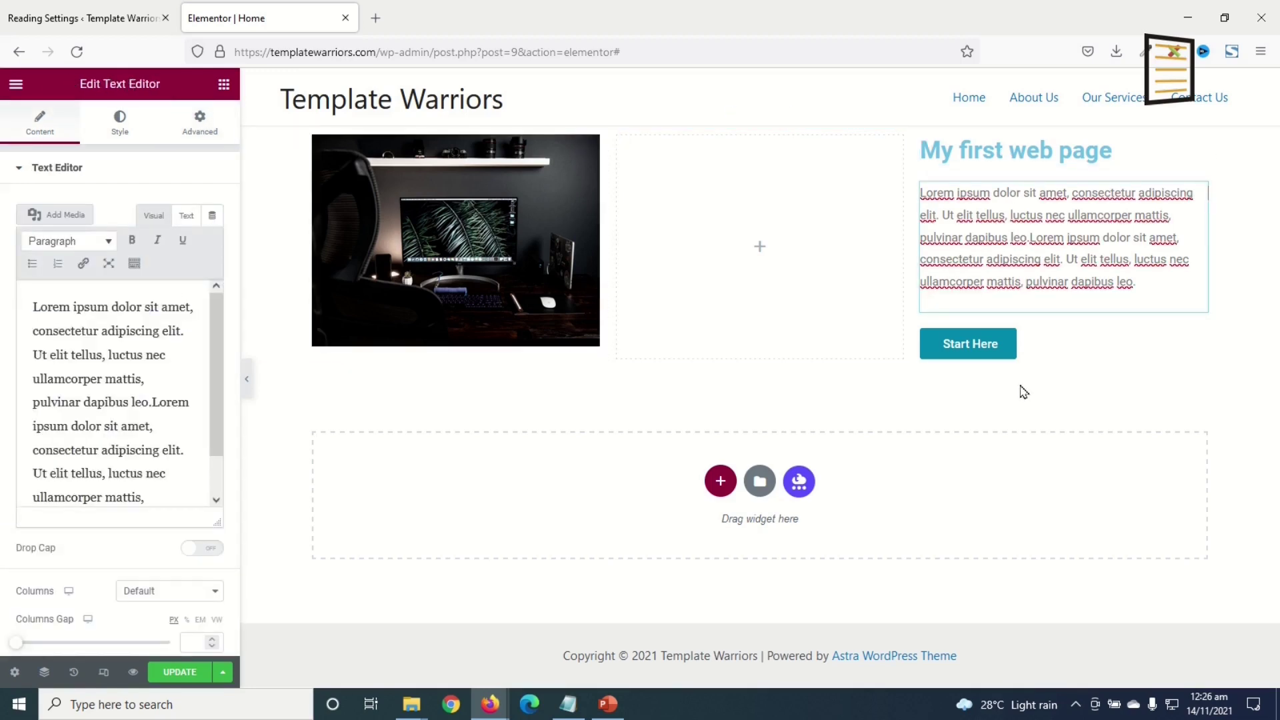
mouse_move(762, 123)
left_click(761, 120)
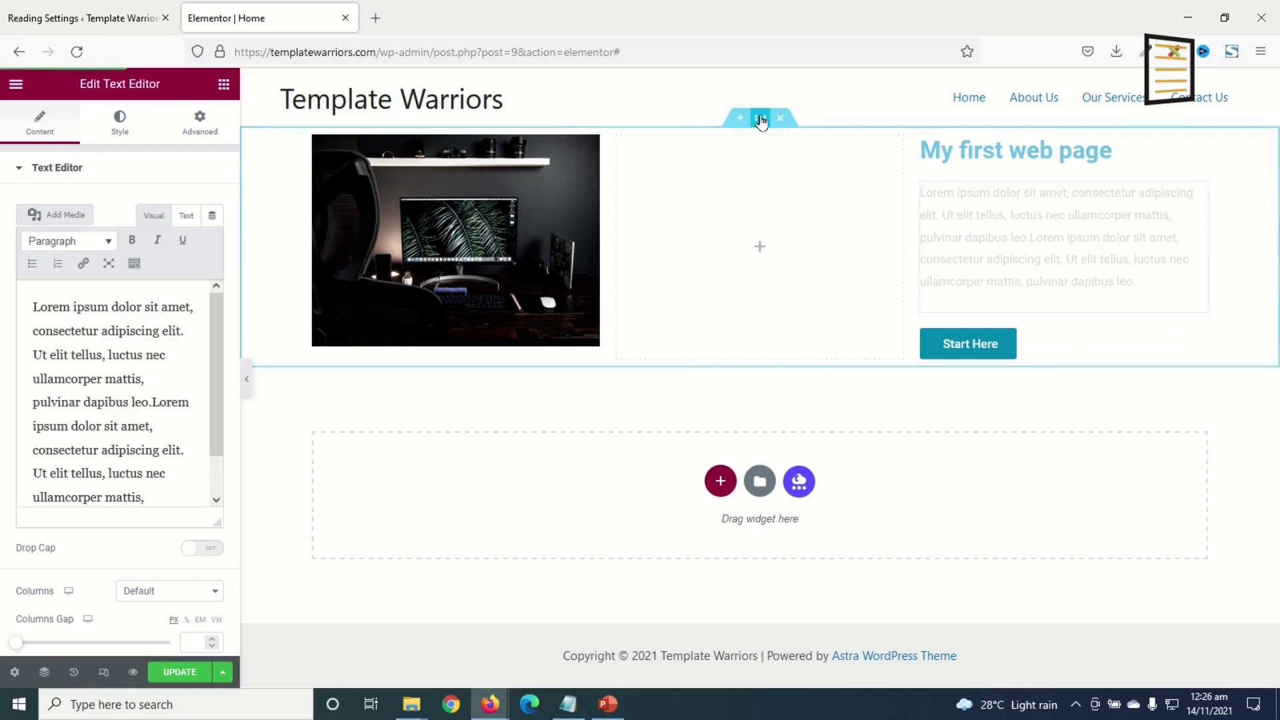
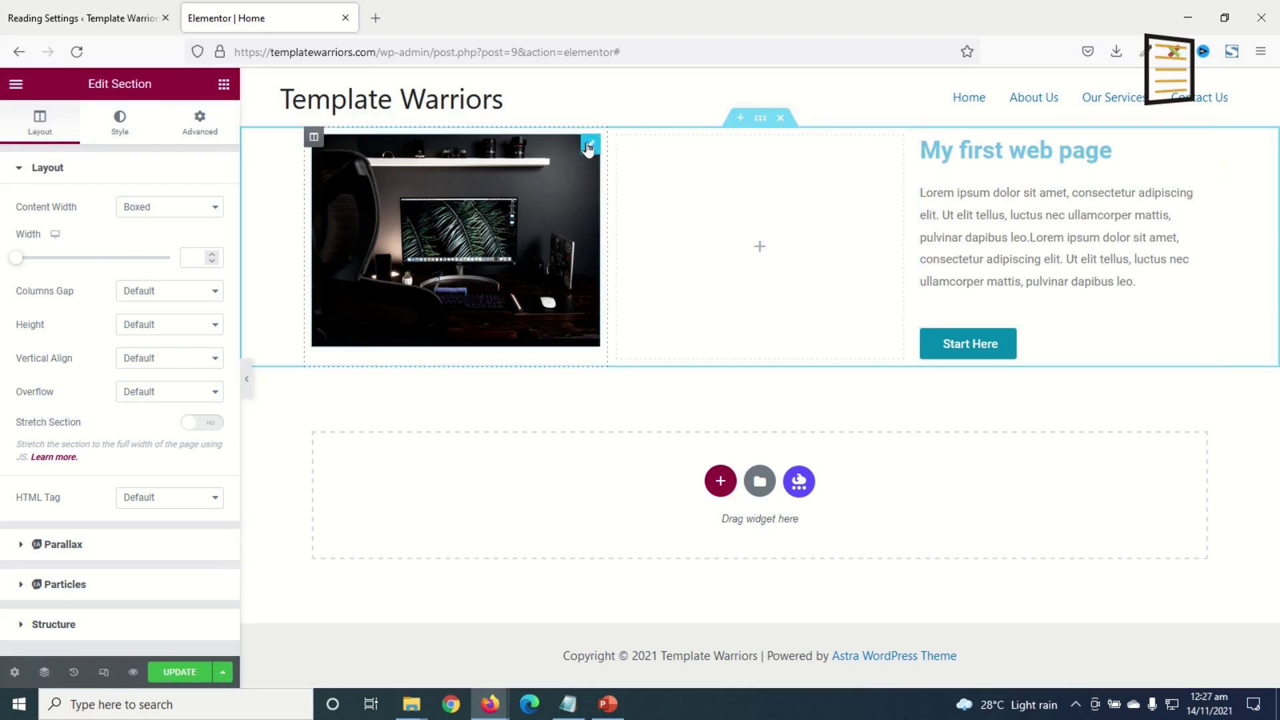
- Delete the old section with the desk photo, 'My first web page' heading, text and Start Here button
left_click(589, 147)
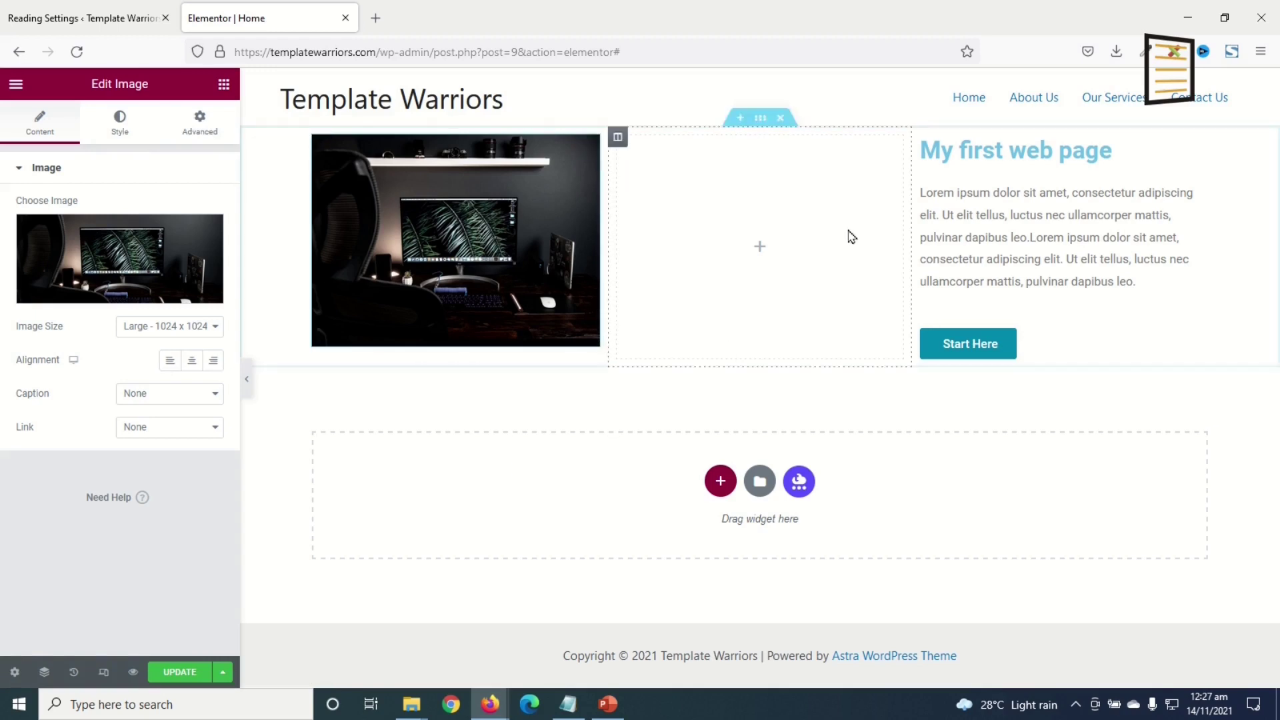
left_click(780, 119)
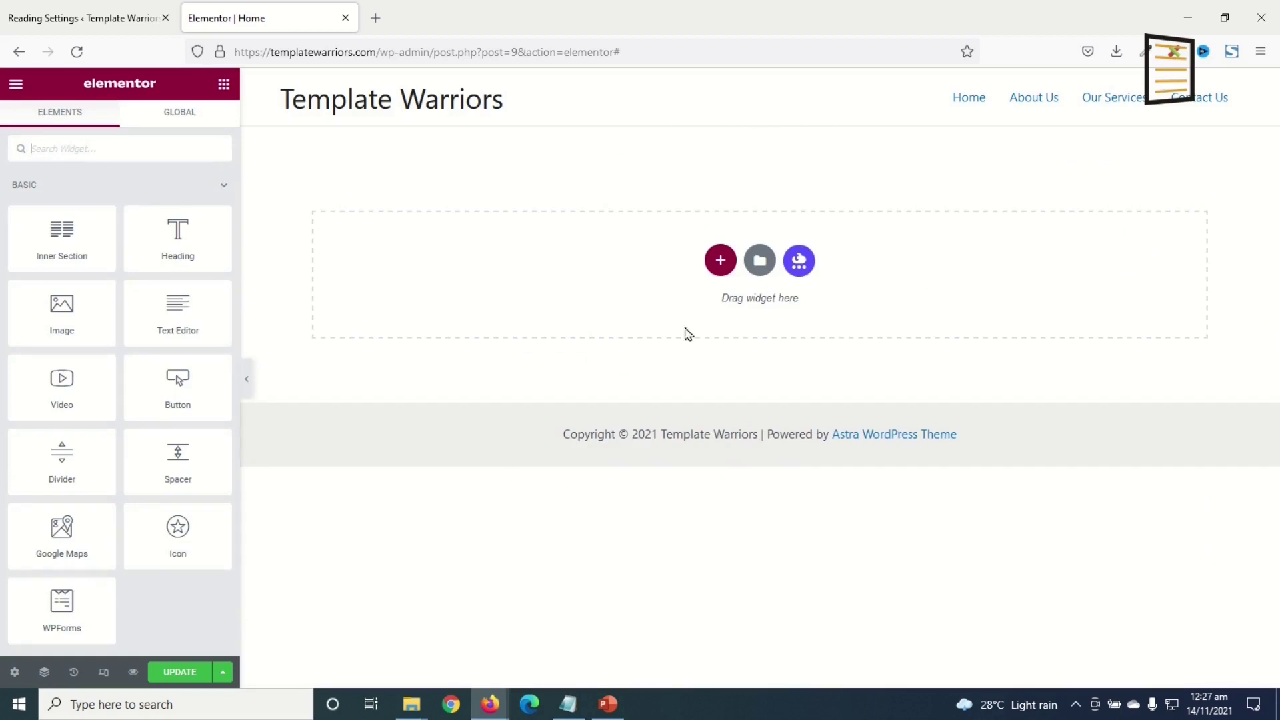
- Add a two-column section with a Heading widget showing the pasted data-management sentence
left_click(720, 262)
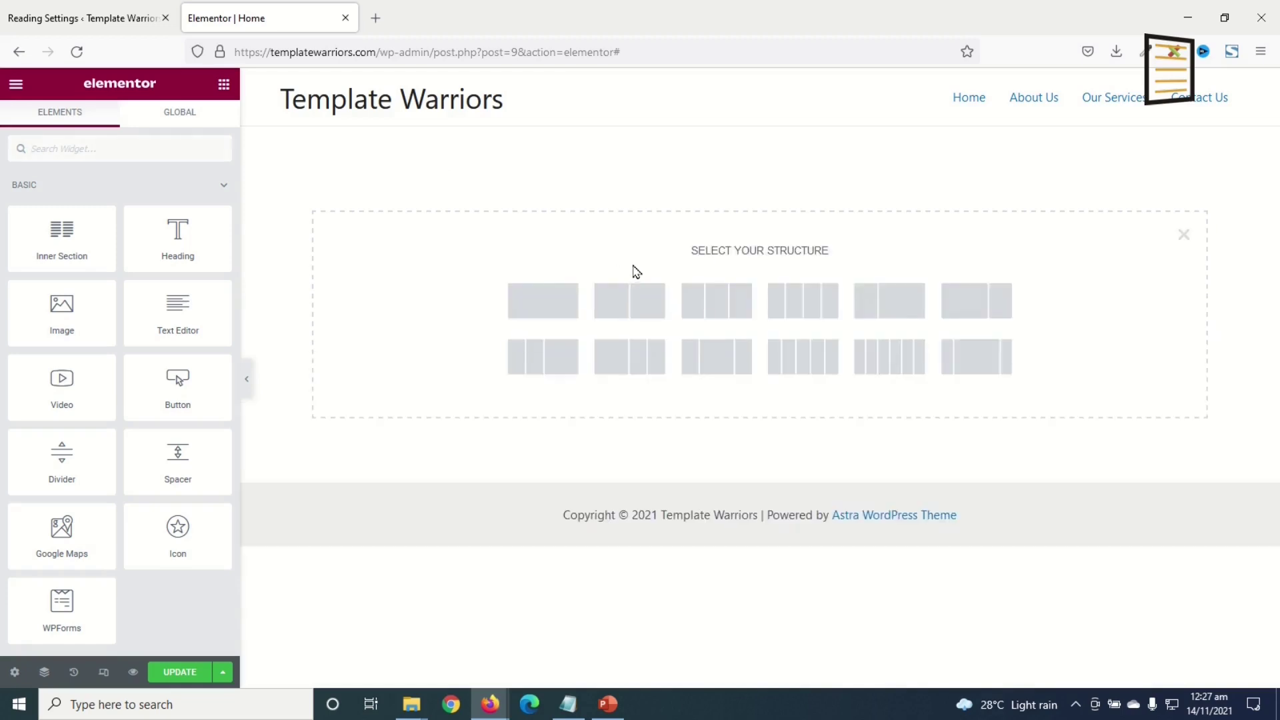
left_click(638, 308)
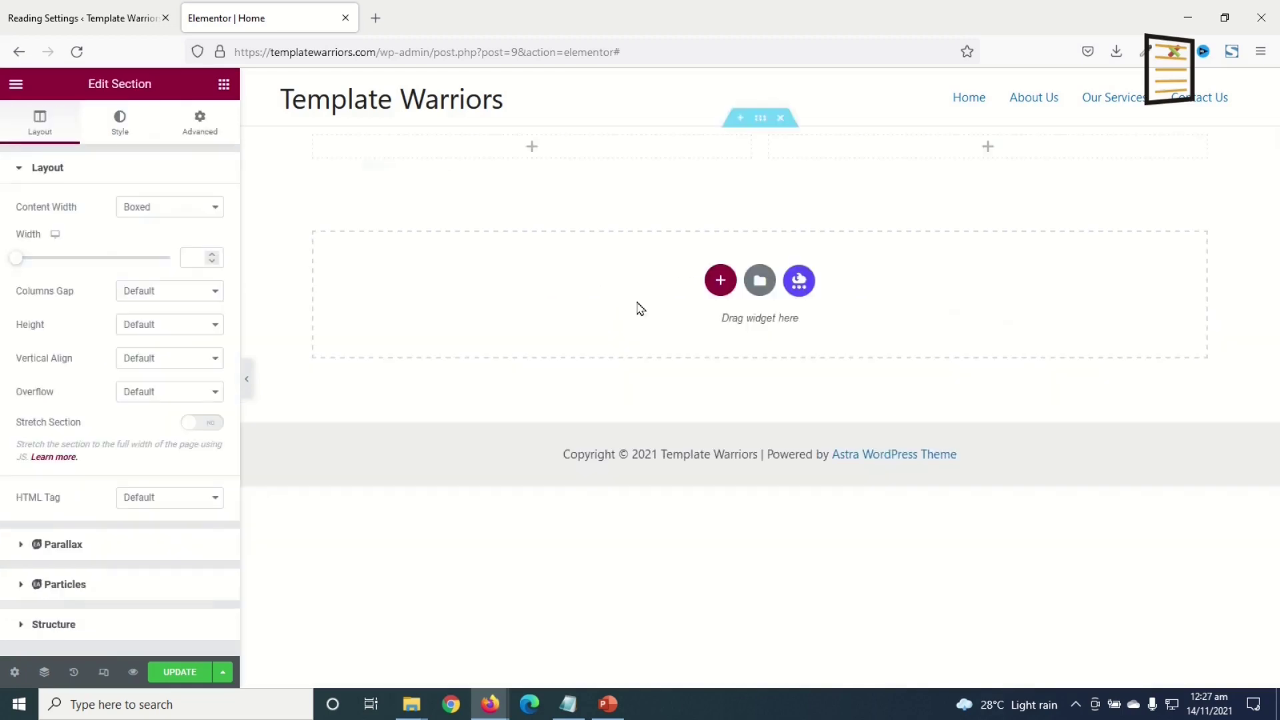
left_click(225, 90)
left_click_drag(174, 248, 466, 138)
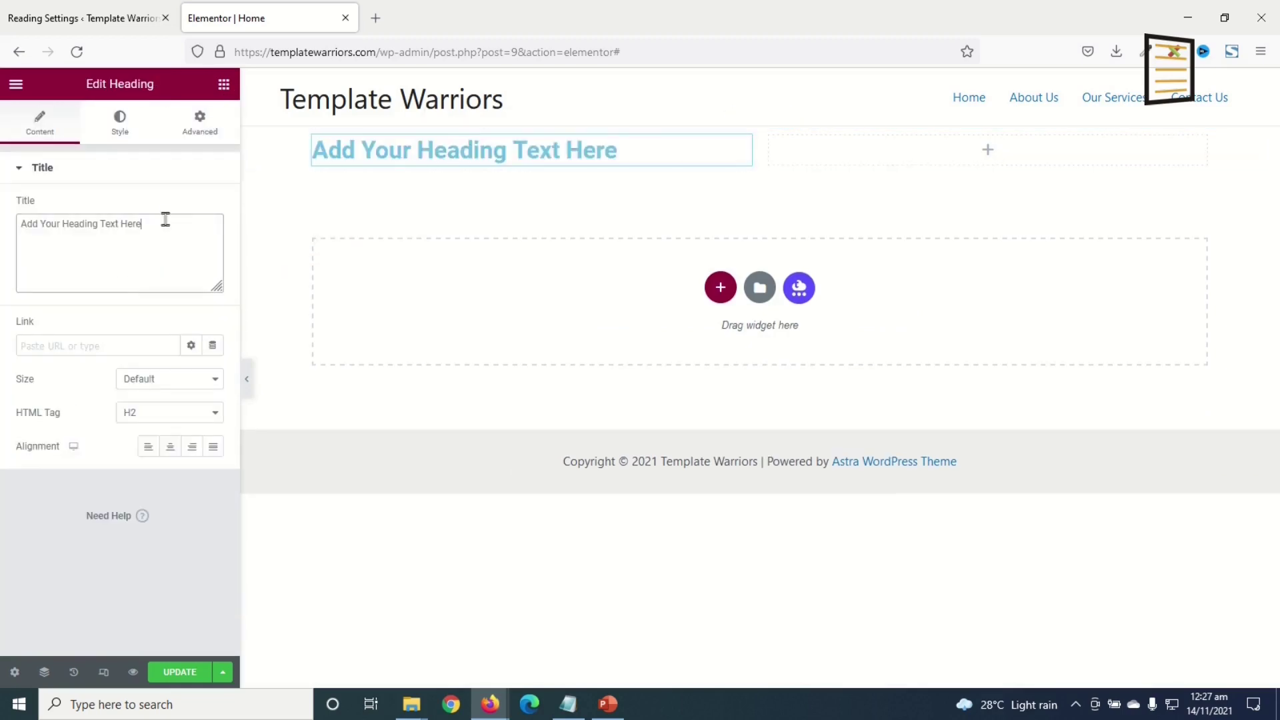
left_click_drag(166, 219, 2, 213)
type("We Help You Manage Your Data and Information With Quality Design Templates.")
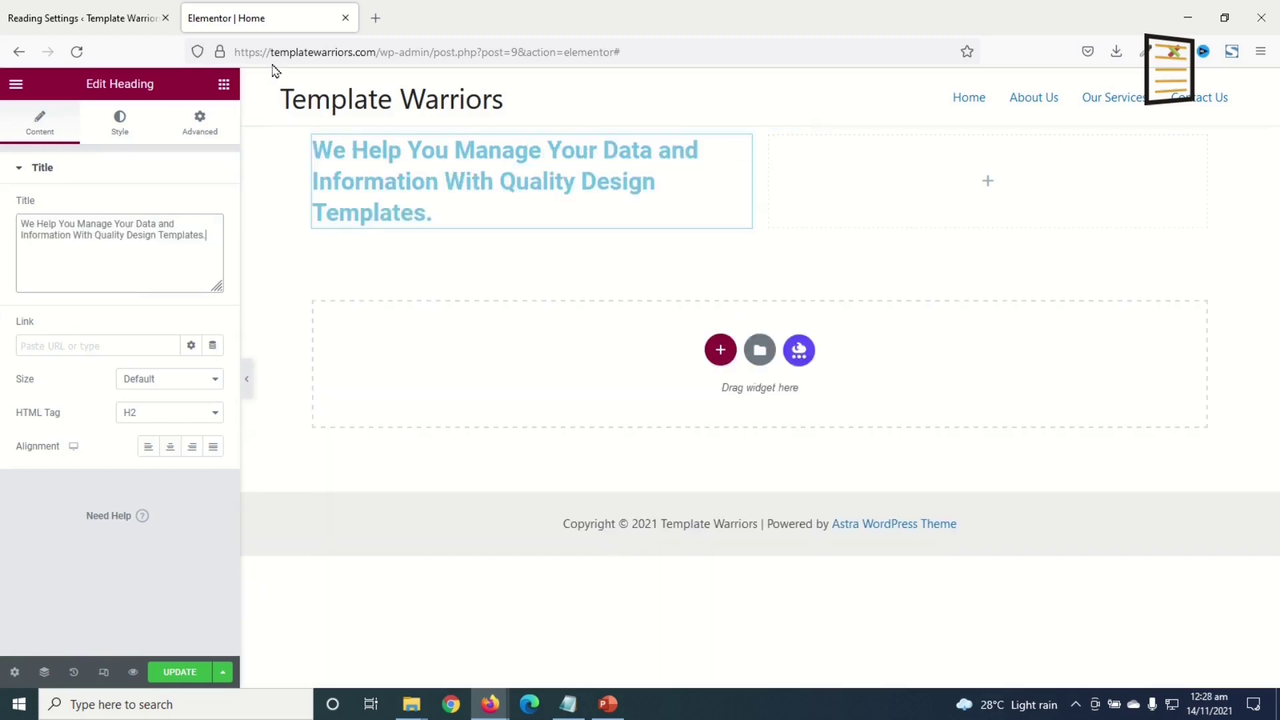
- Add a paragraph opening 'Download a free template now…' and a Click here button beneath it
left_click(222, 87)
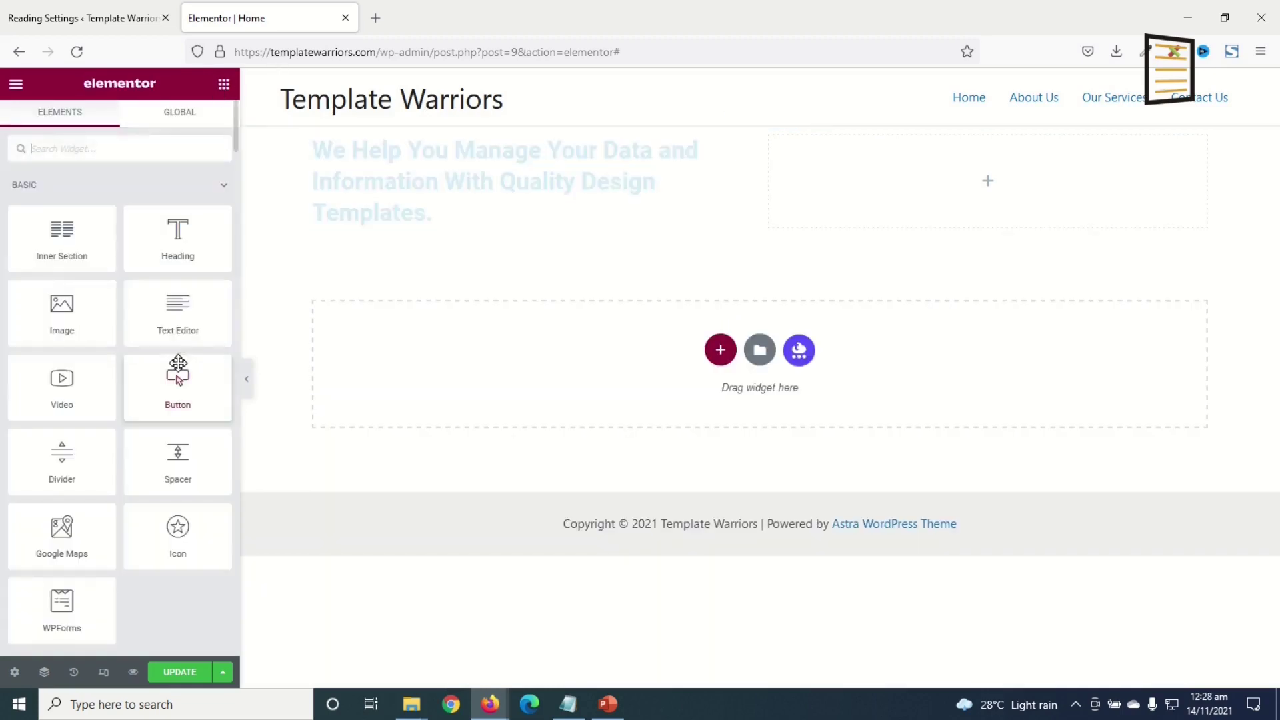
left_click_drag(177, 304, 453, 214)
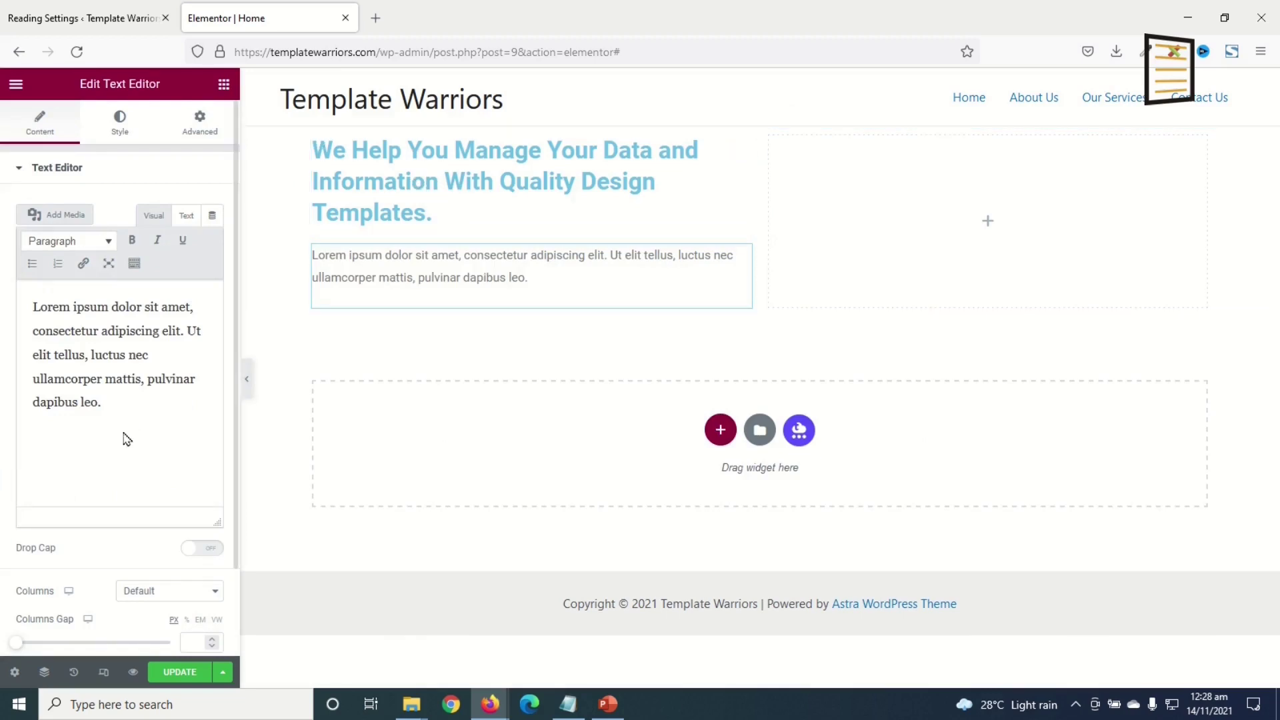
left_click_drag(106, 403, 2, 274)
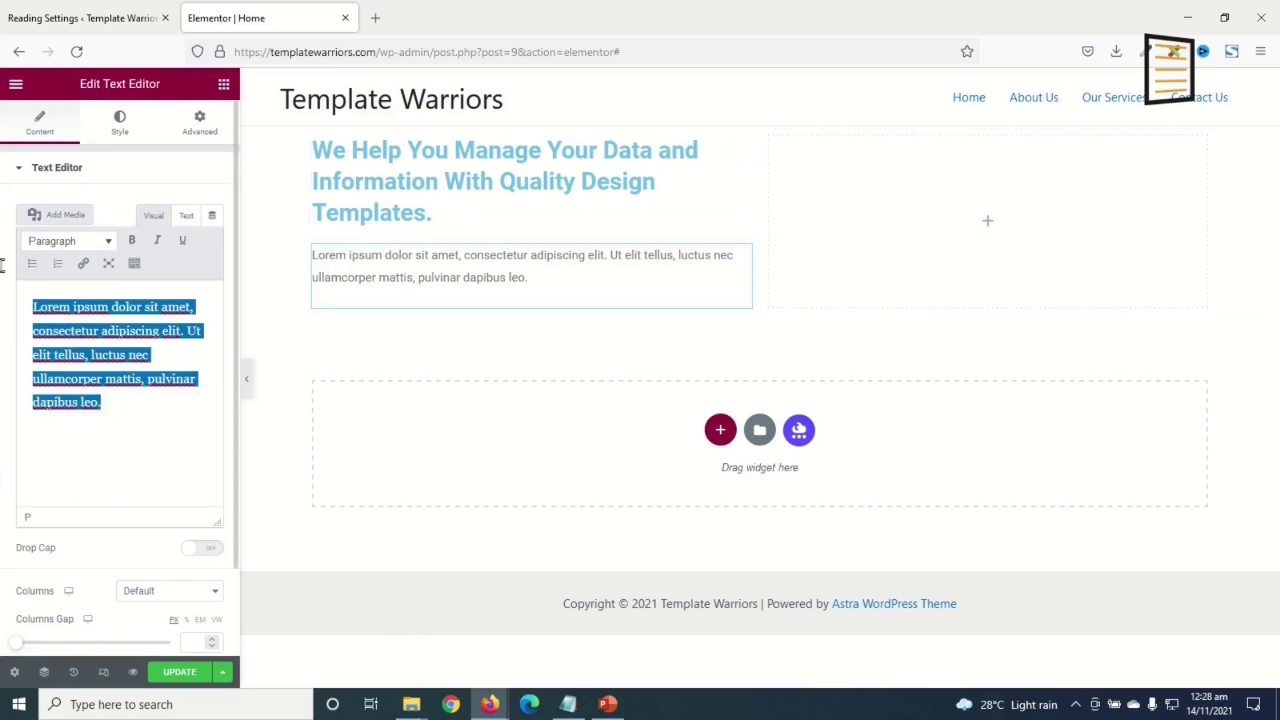
key("Left")
type("Download a free template now for your business needs.")
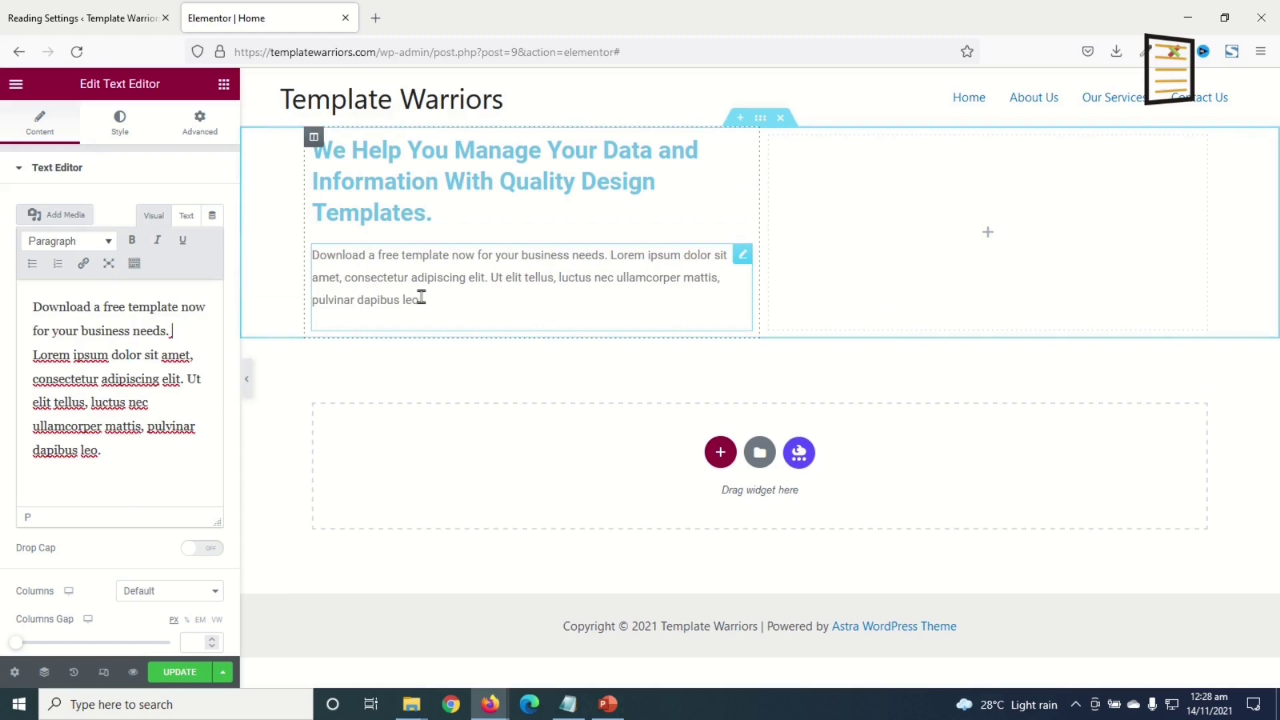
left_click(224, 86)
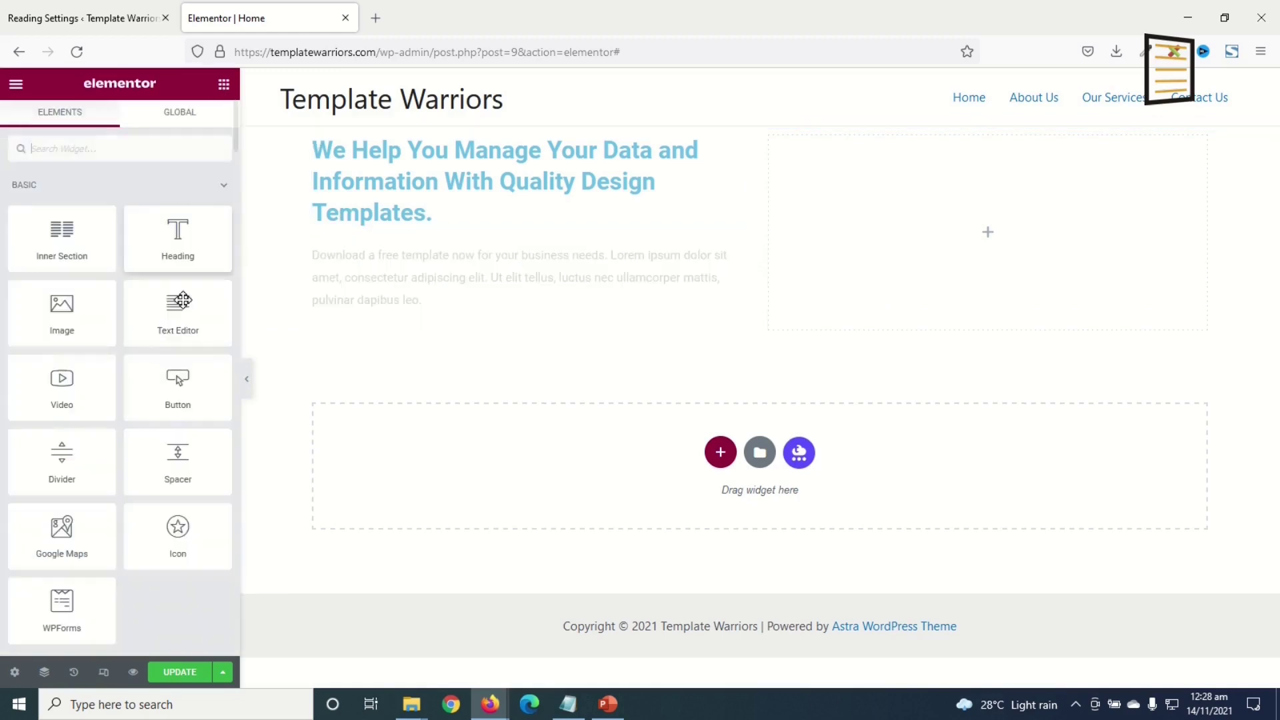
left_click_drag(178, 380, 400, 310)
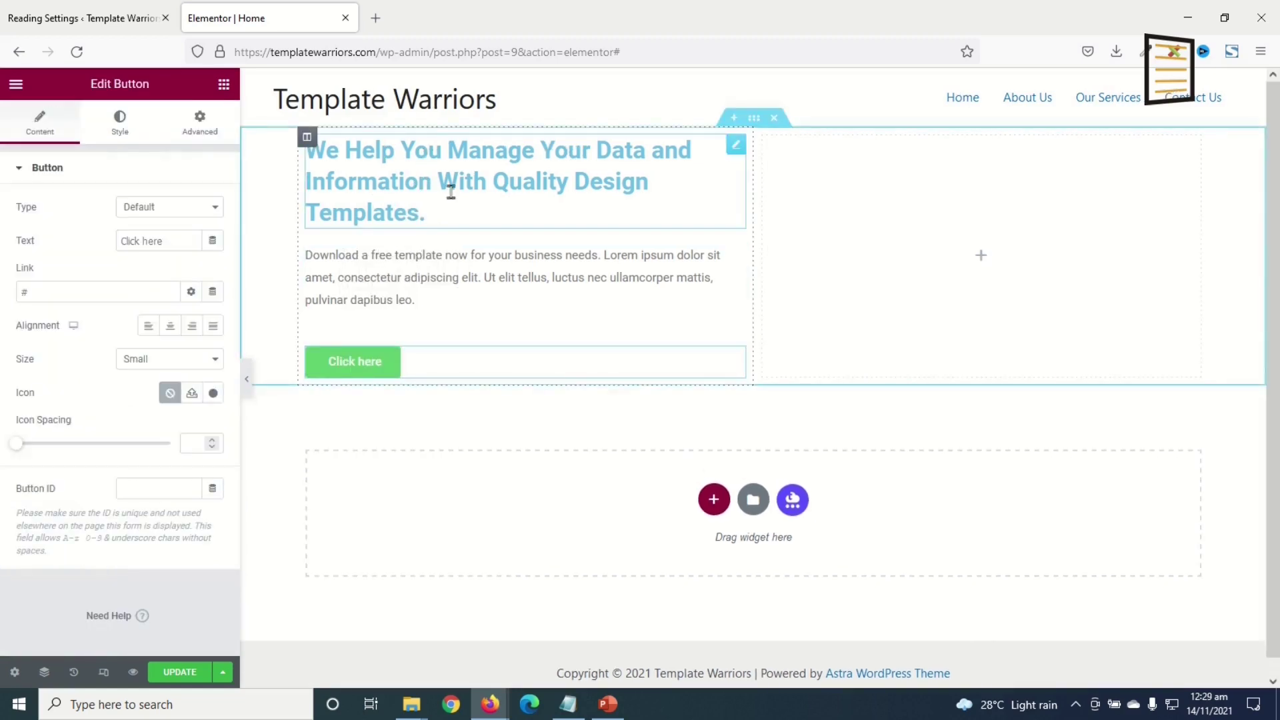
- Set the heading's text colour to #004767
left_click(590, 167)
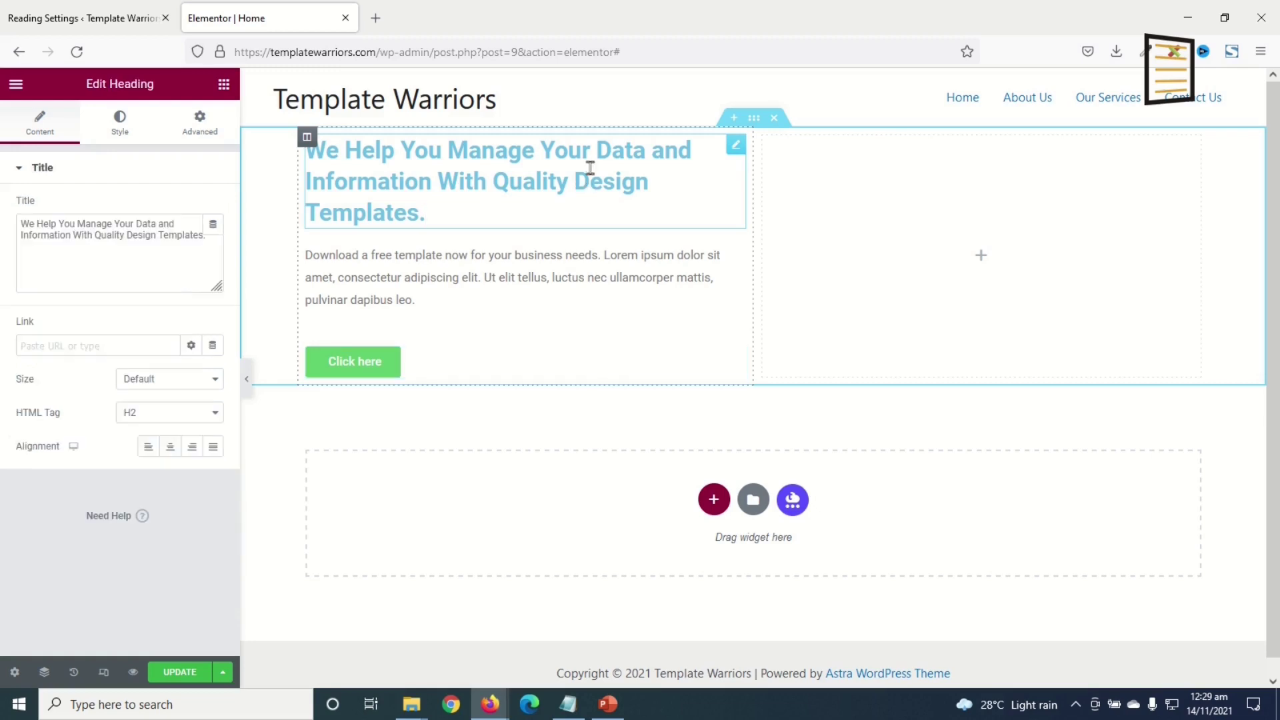
left_click(125, 127)
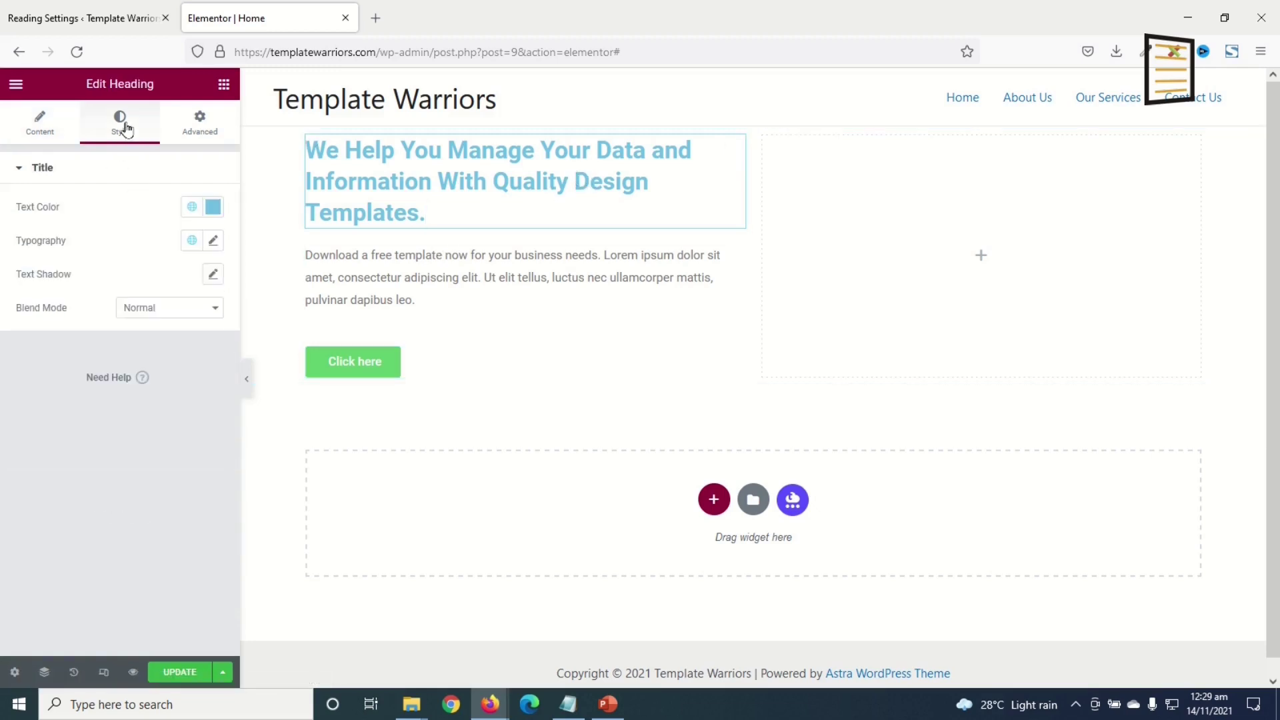
left_click(211, 216)
left_click_drag(175, 353, 196, 350)
left_click(87, 320)
double_click(53, 451)
type("004767")
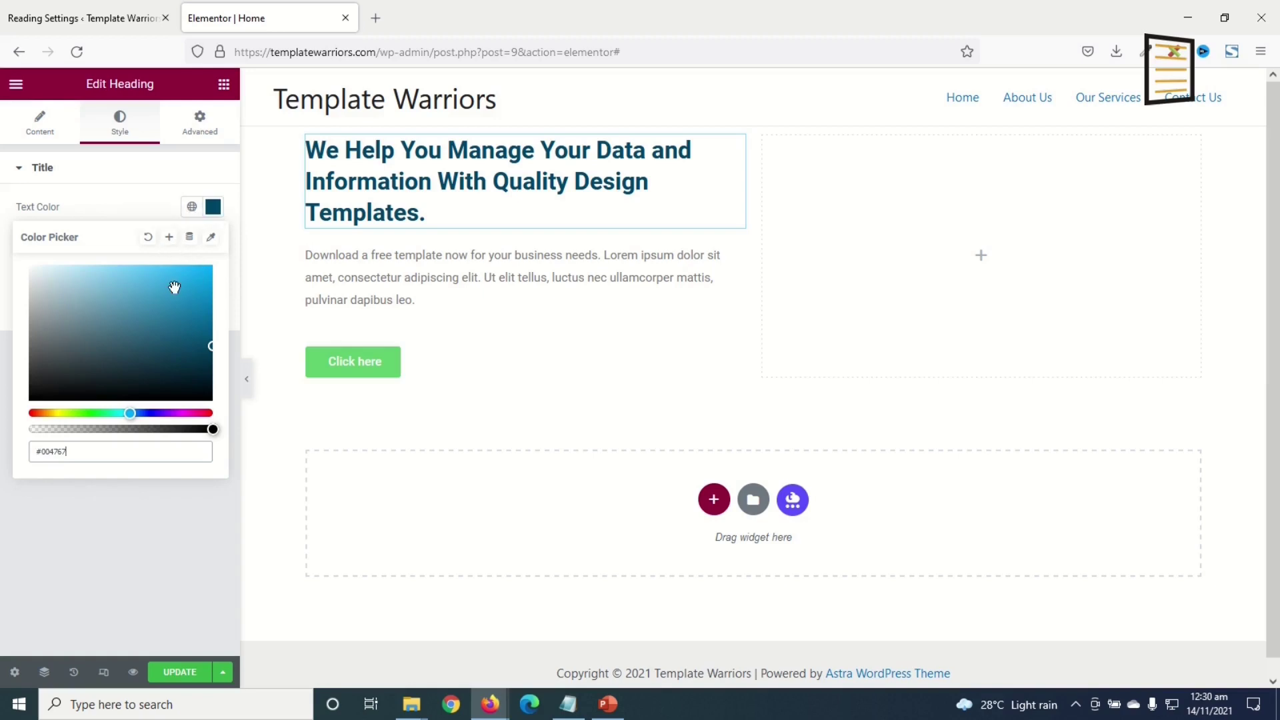
- Save #004767 as a new global colour named Dark Blue
left_click(172, 244)
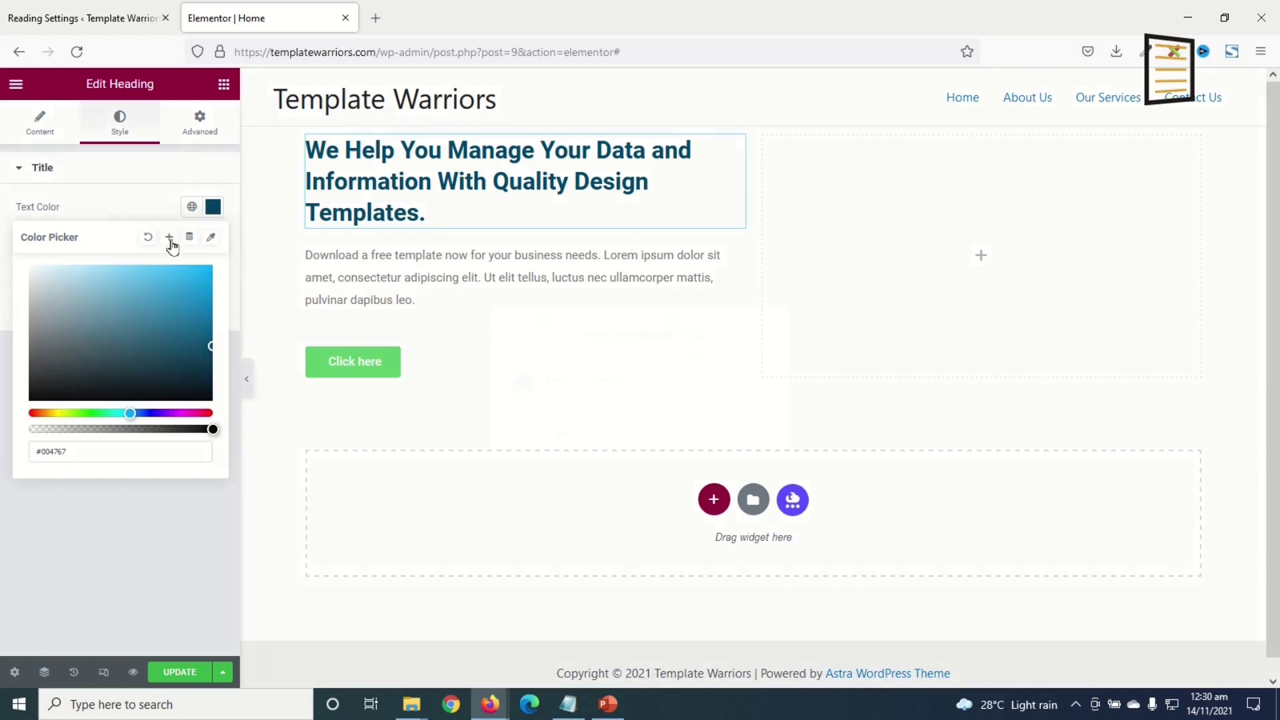
triple_click(630, 380)
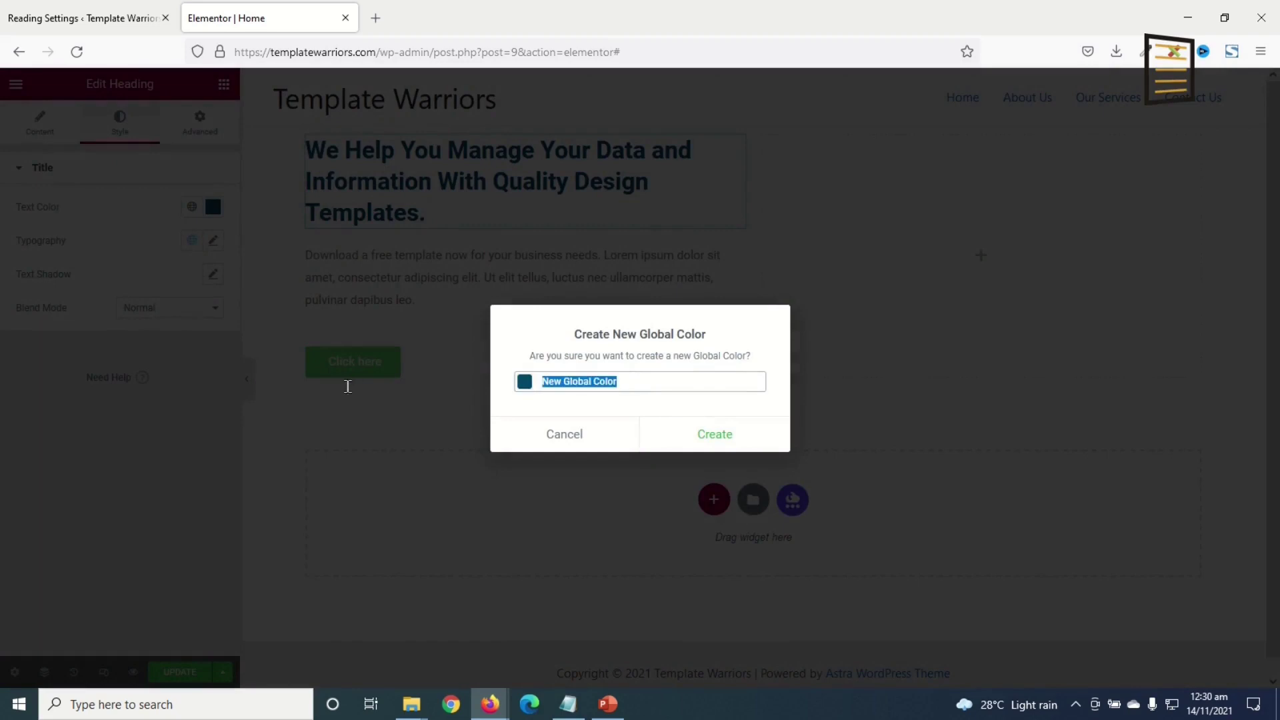
type("Dark Blue")
left_click(710, 440)
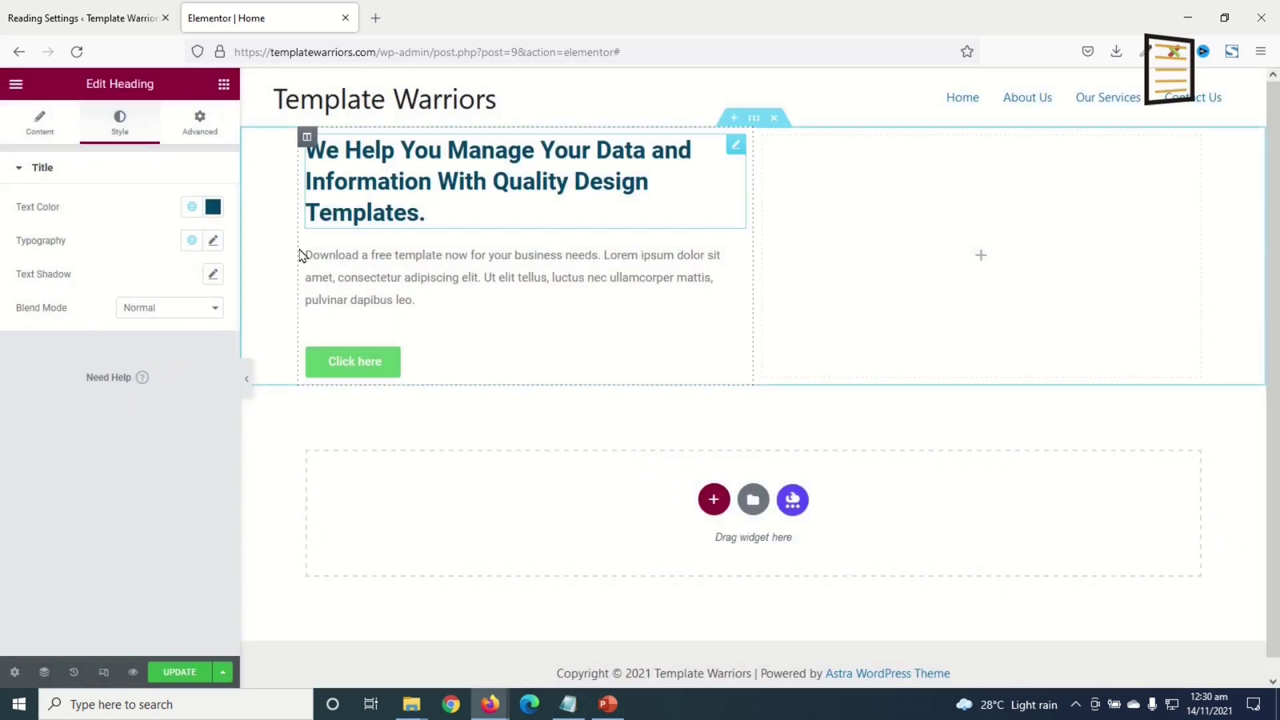
left_click(192, 208)
scroll(127, 400, "down", 3)
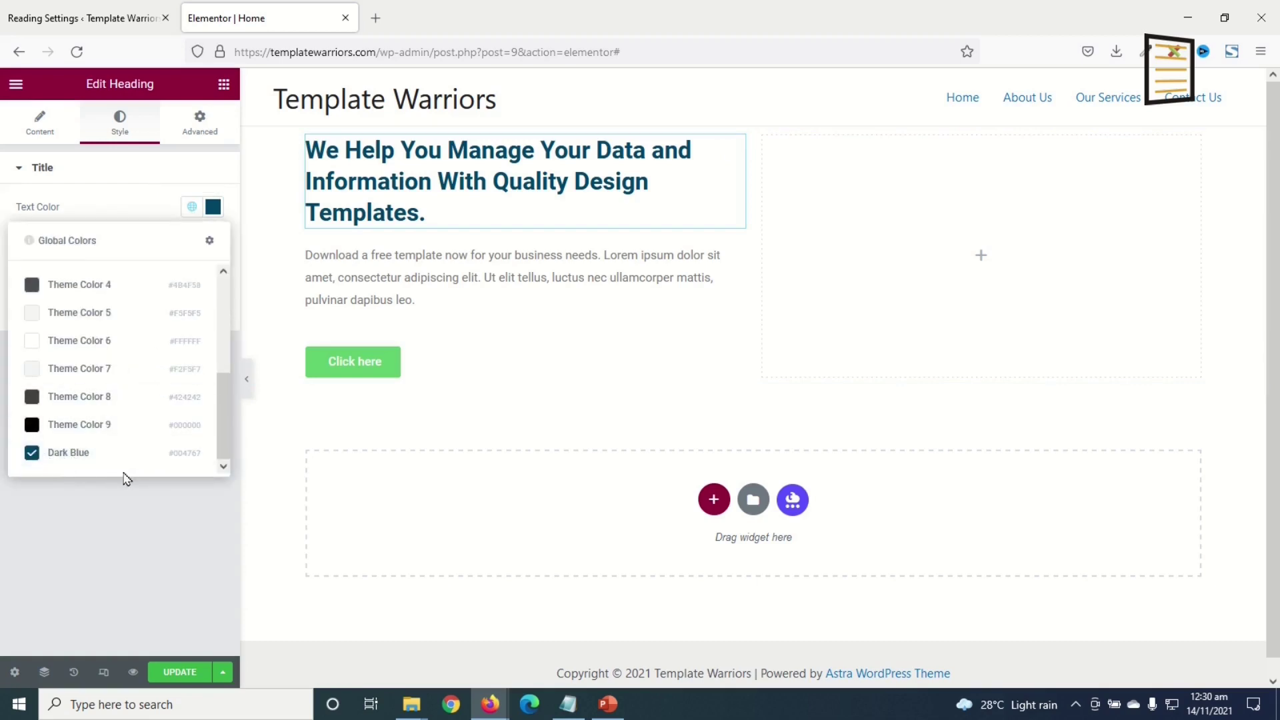
left_click(219, 209)
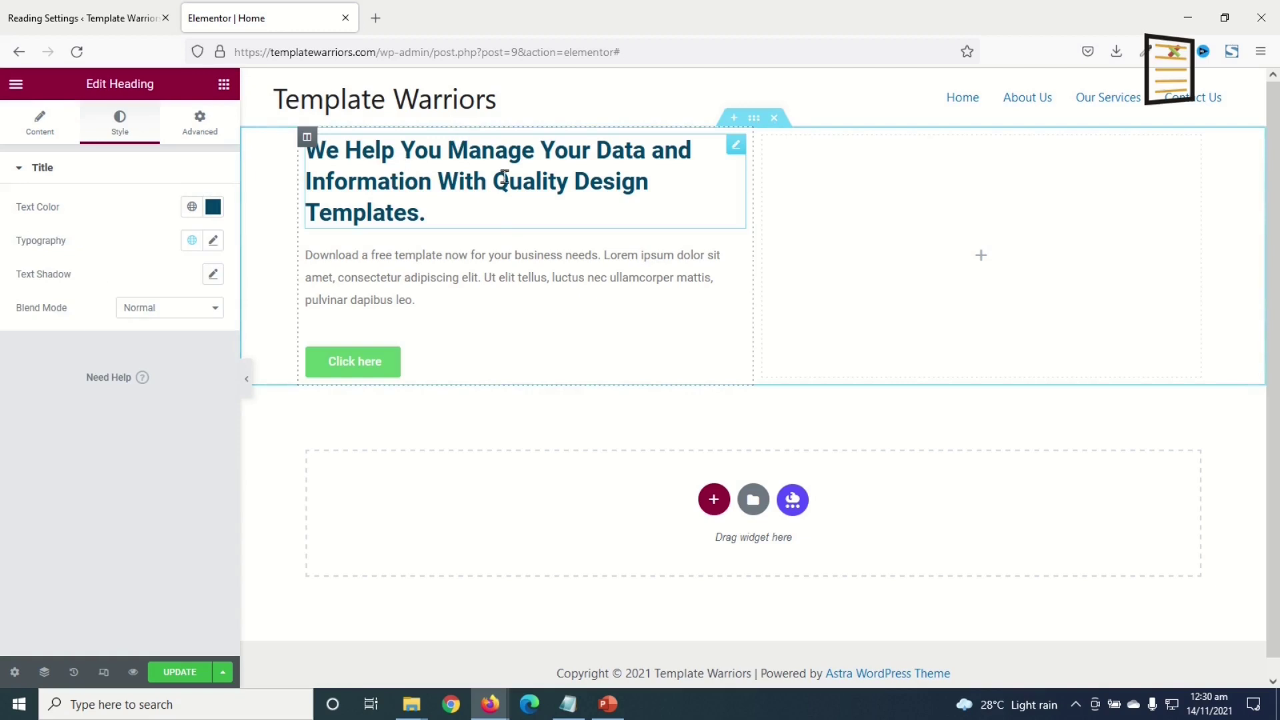
- Set the heading font to Montserrat at 40 px
left_click(213, 242)
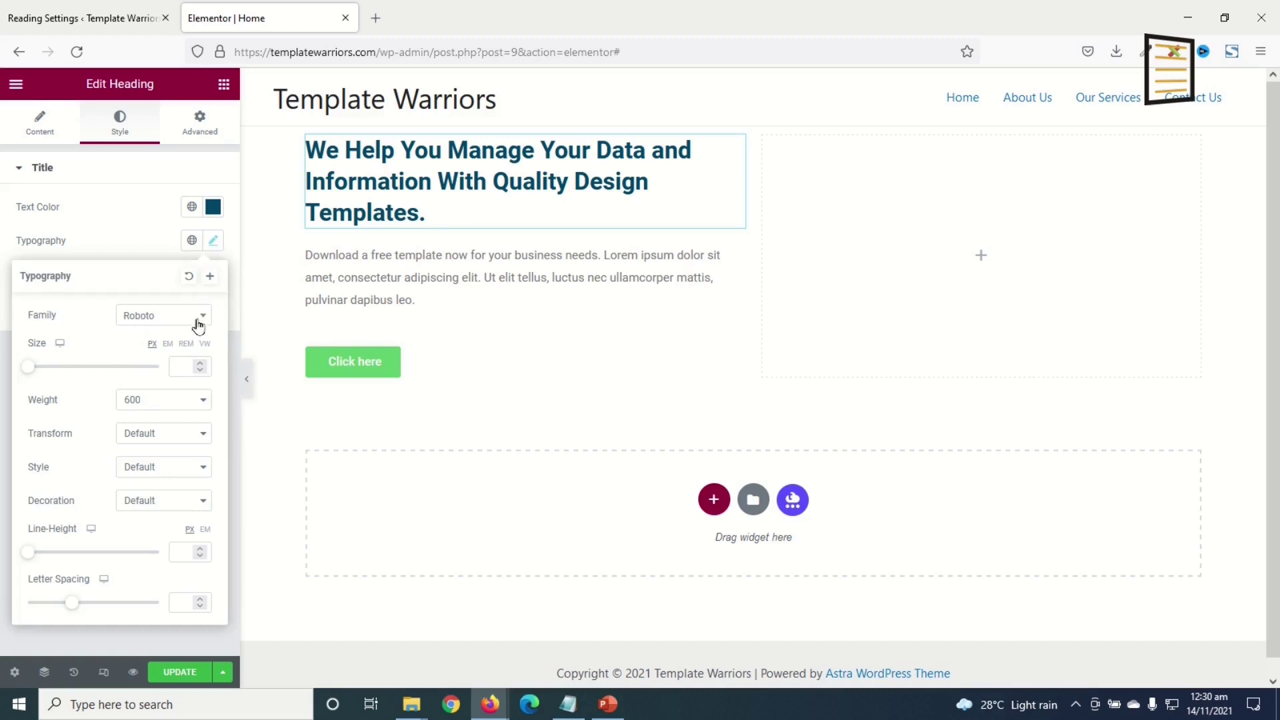
left_click(198, 315)
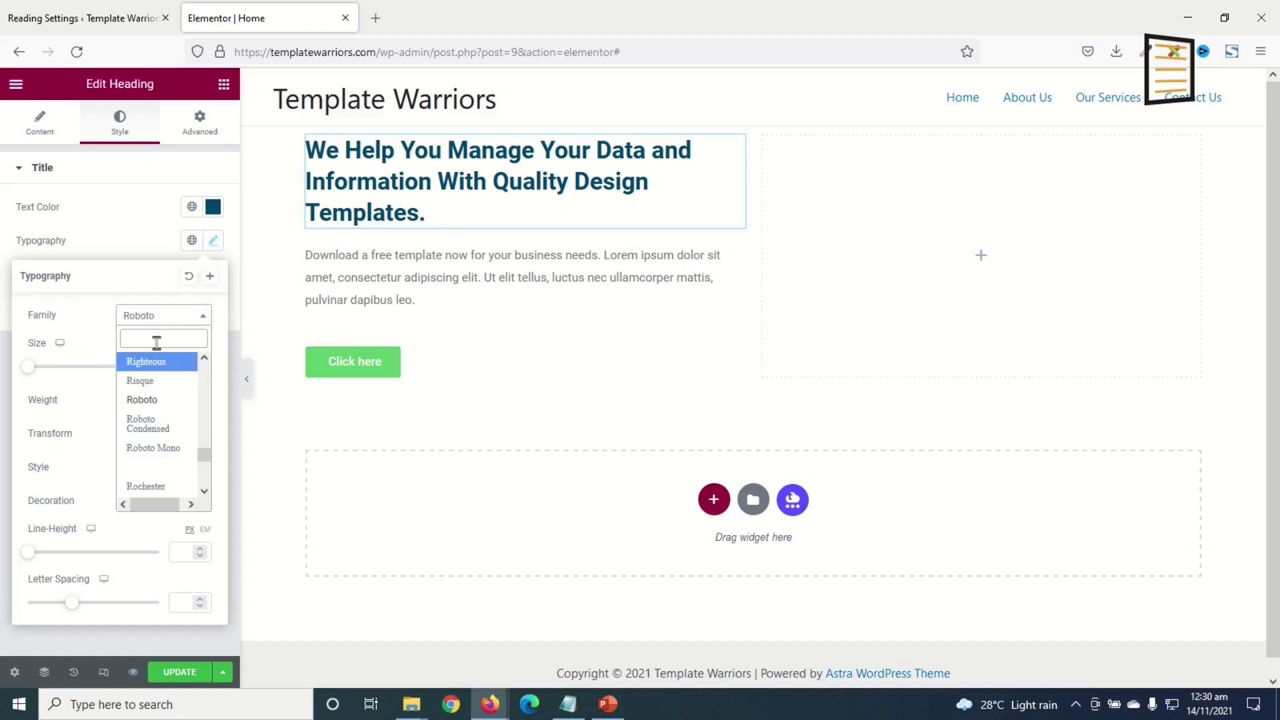
type("monts")
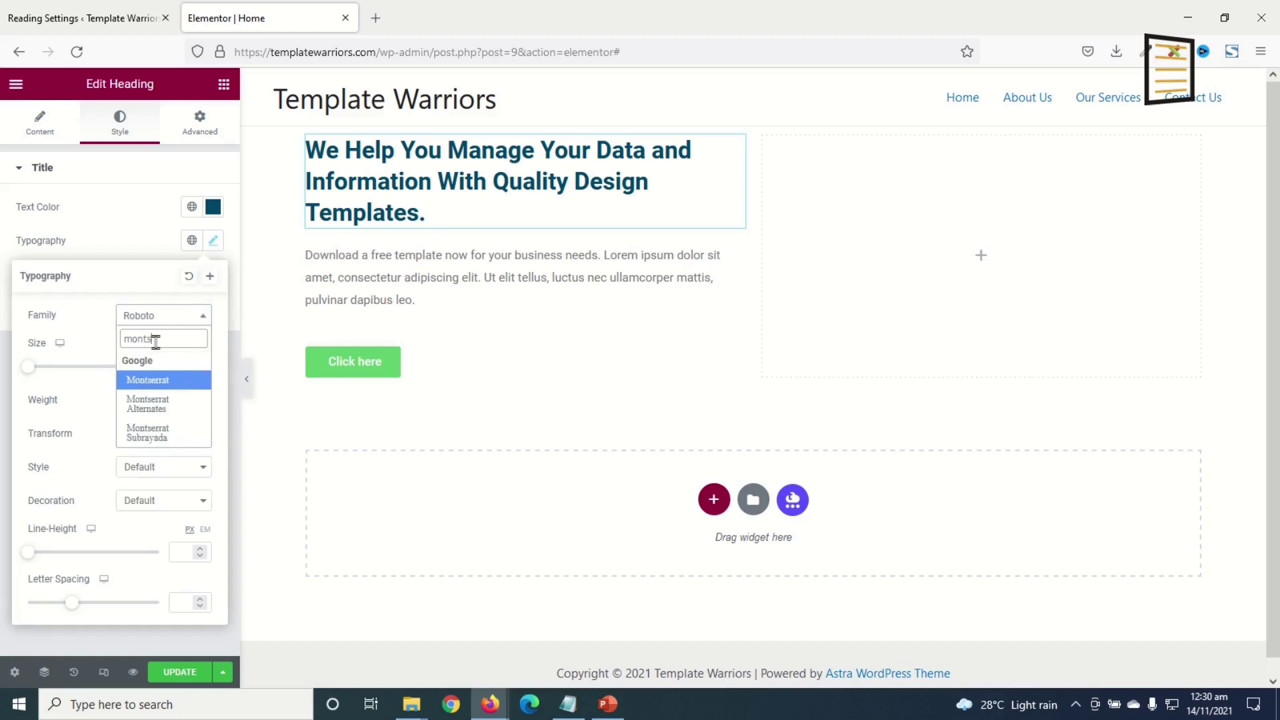
left_click(170, 382)
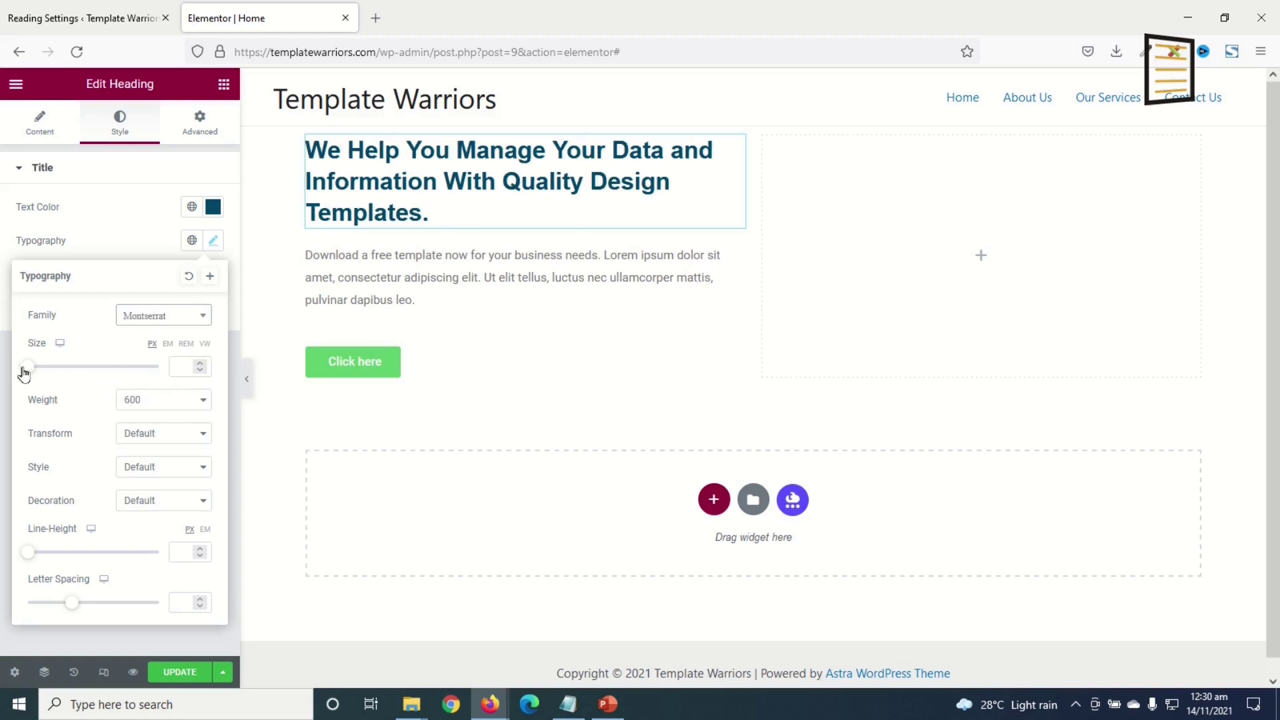
left_click_drag(28, 368, 52, 366)
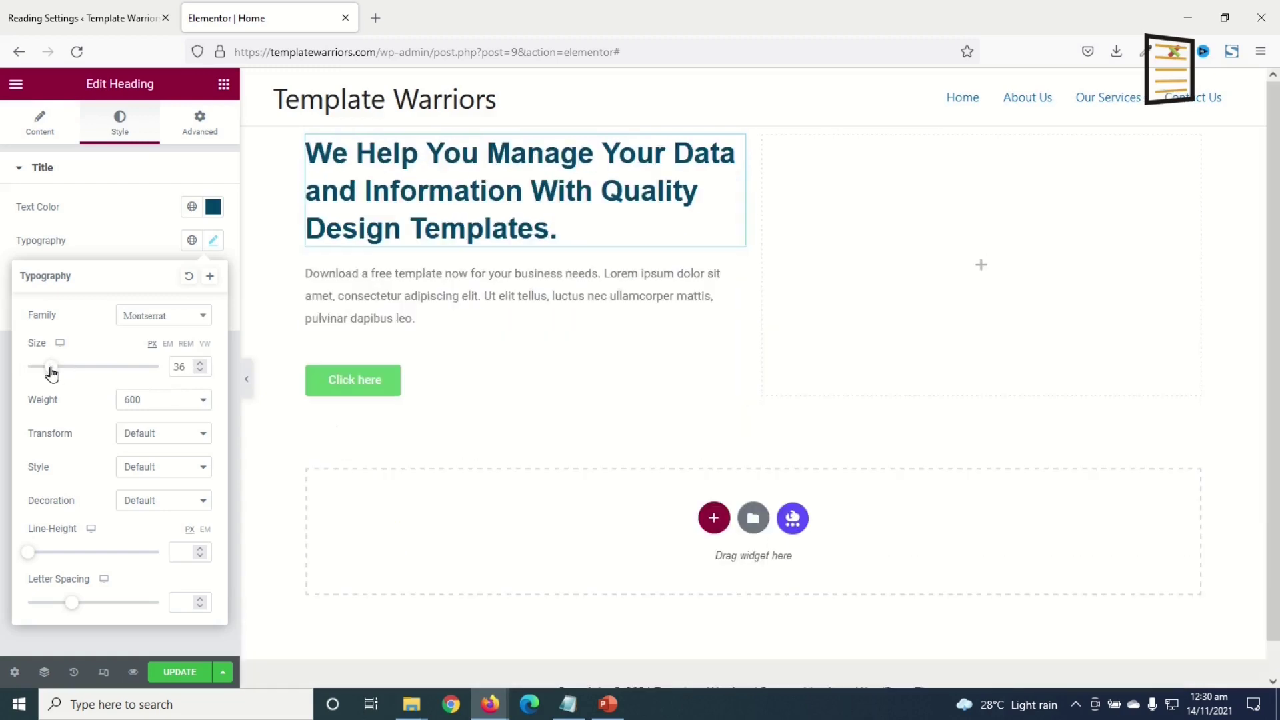
left_click(200, 363)
left_click(200, 364)
left_click(200, 363)
left_click(200, 363)
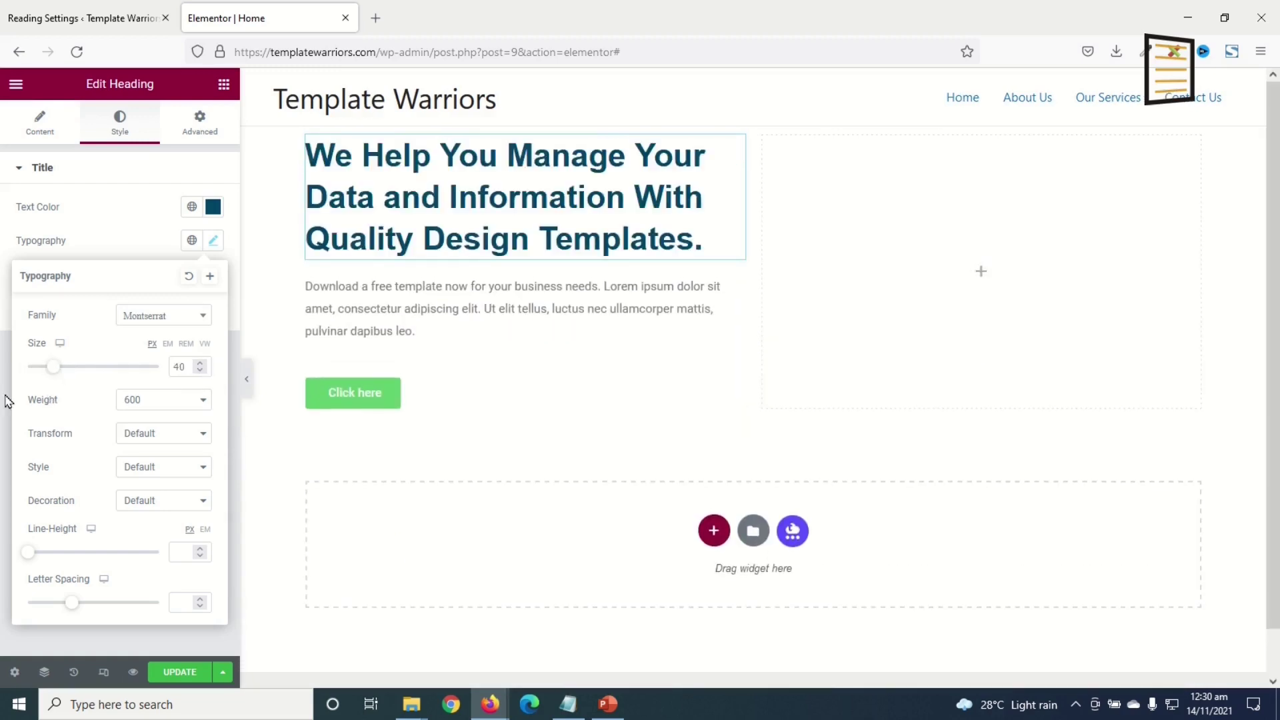
- Make the heading weight 800, uppercase, with 1.2 letter spacing
left_click(148, 402)
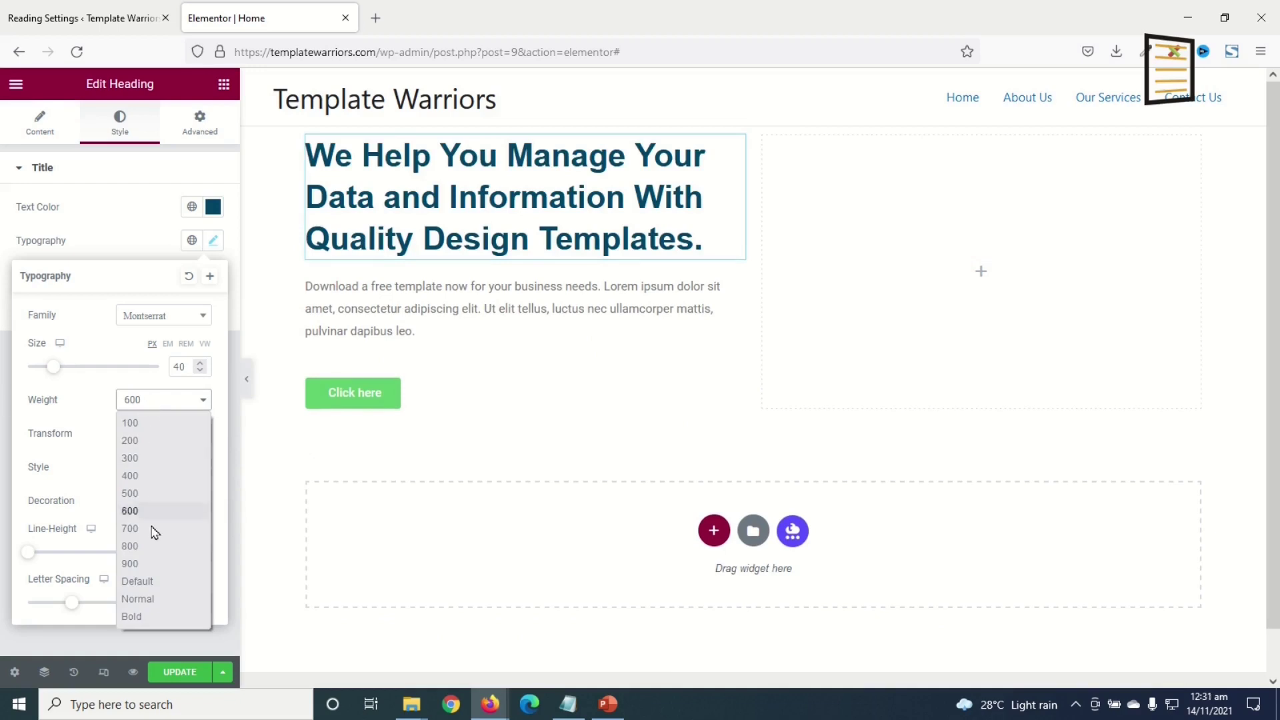
left_click(155, 558)
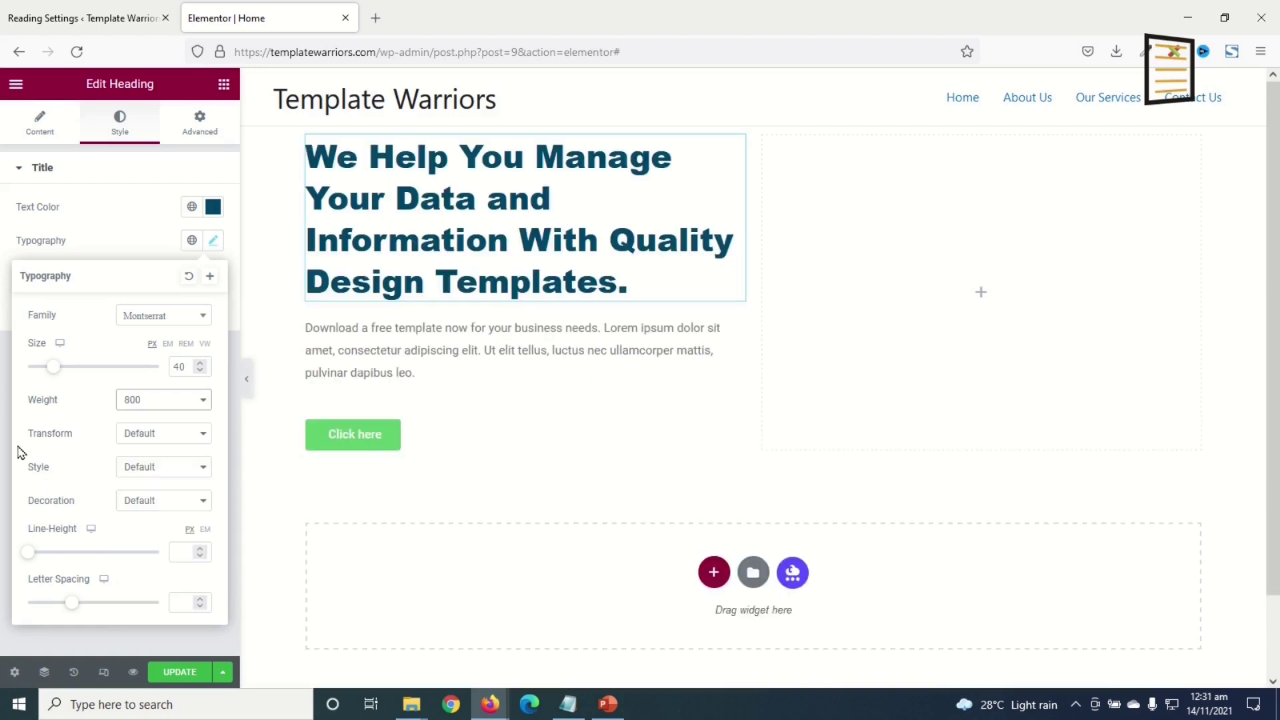
left_click(154, 437)
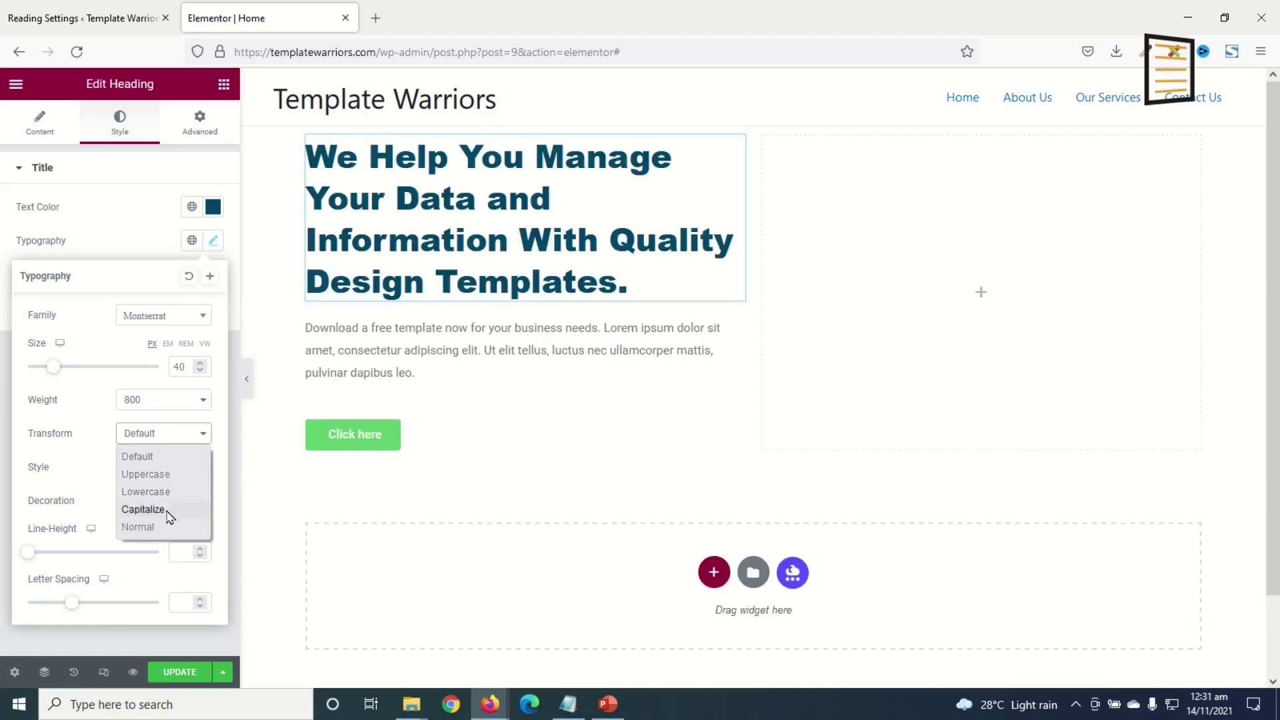
left_click(155, 474)
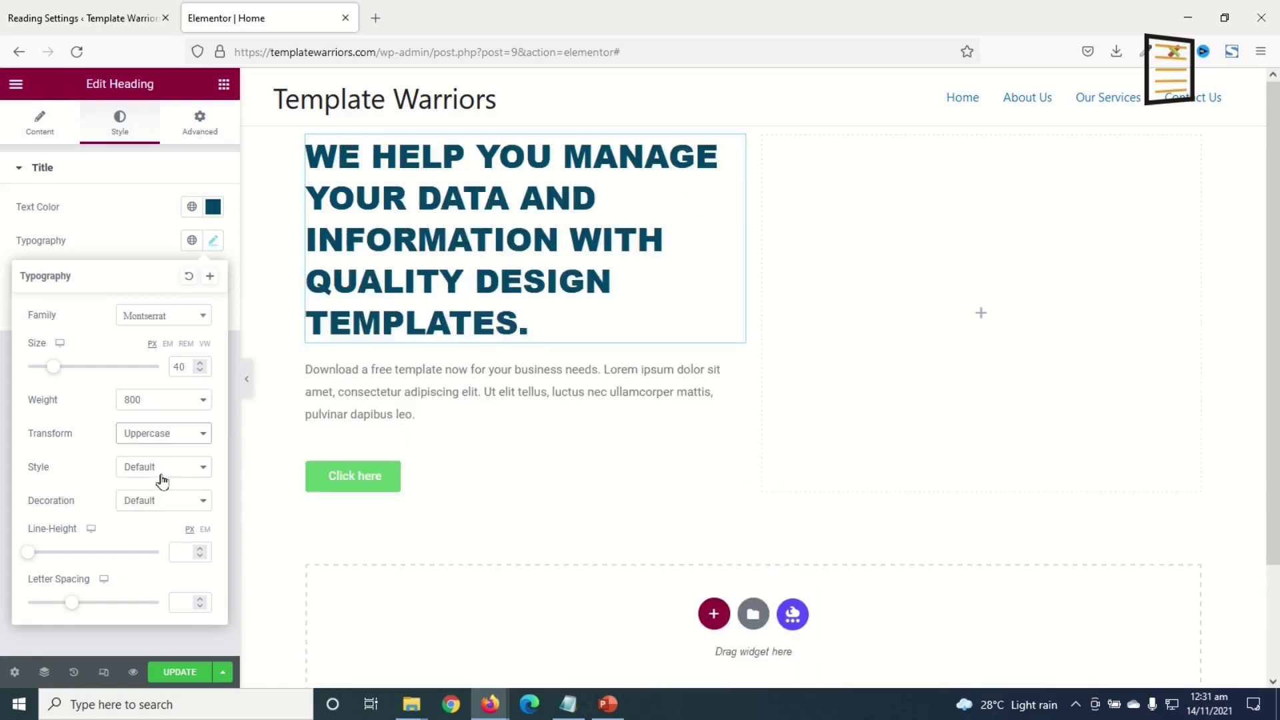
left_click(182, 602)
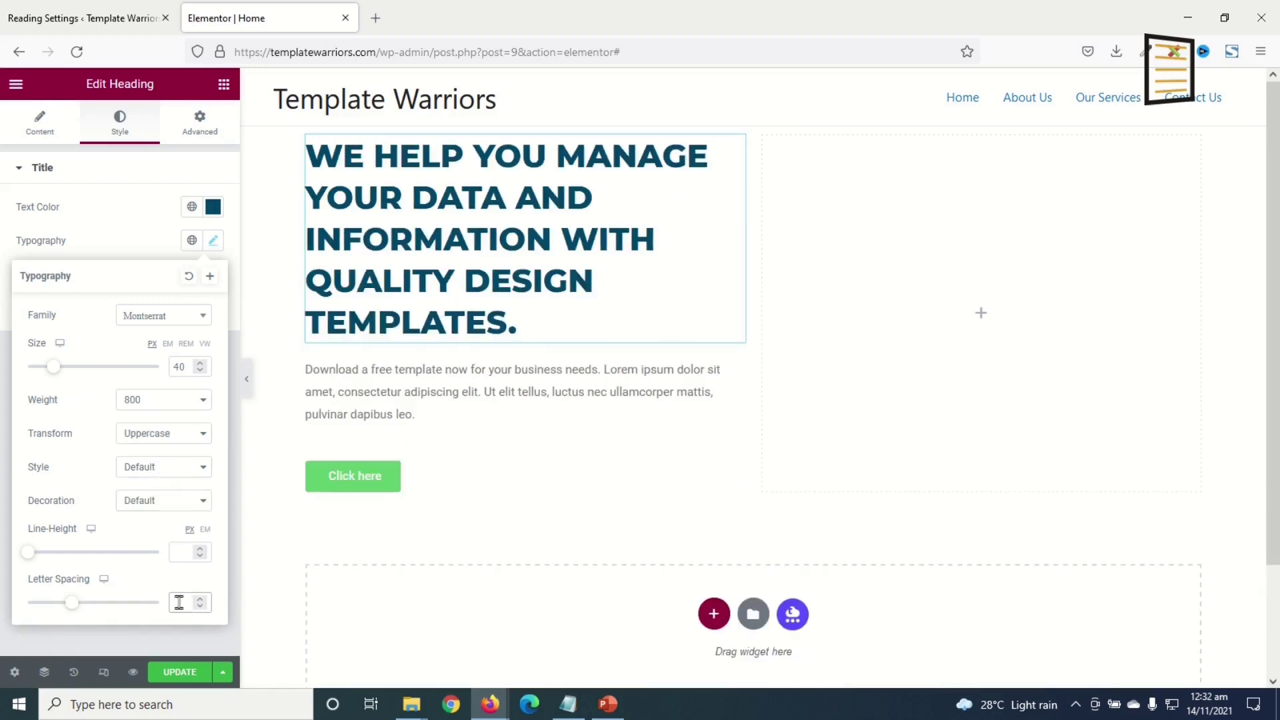
type("1.2")
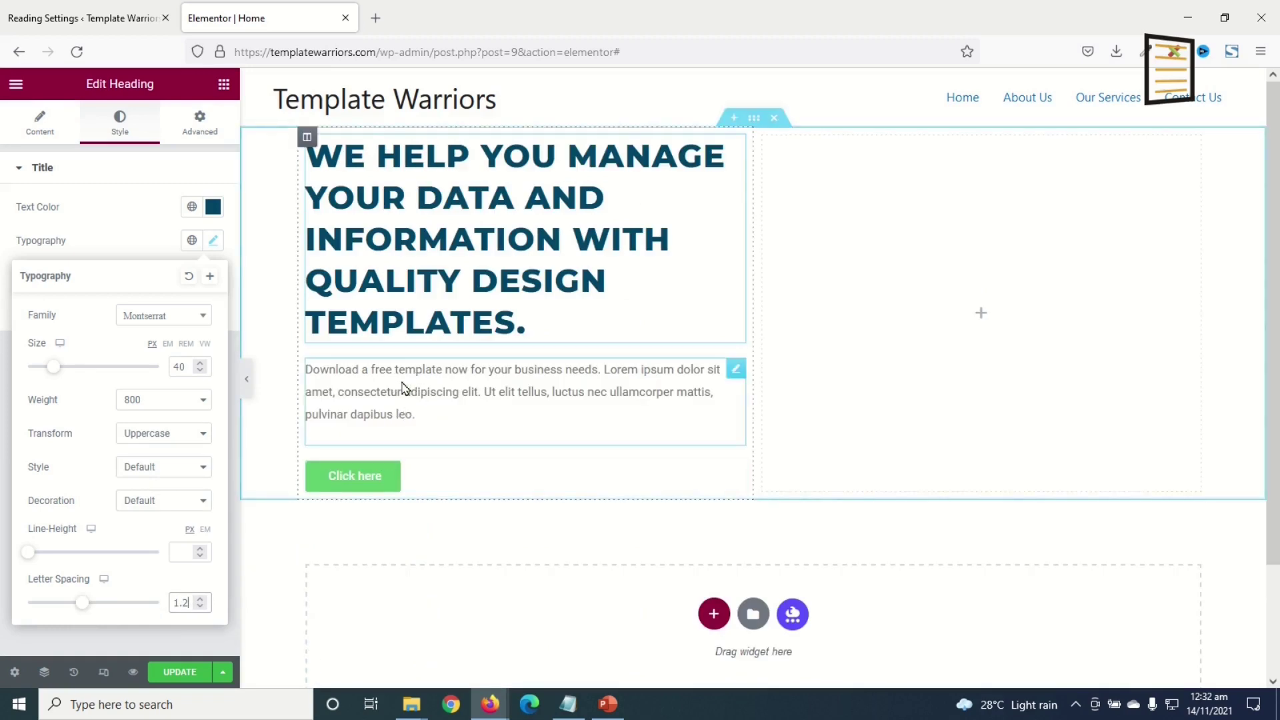
- Relabel the button 'Request a Quote' and link it to the Request A Quote page
left_click(409, 406)
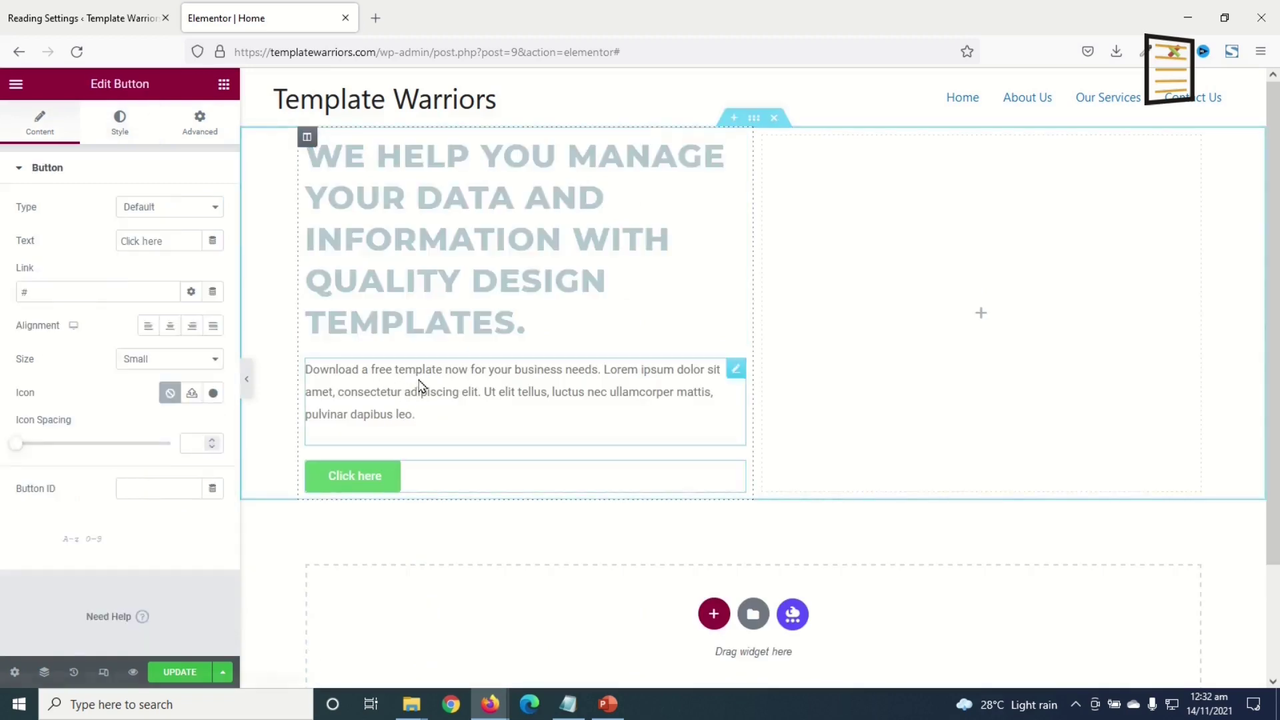
left_click(365, 477)
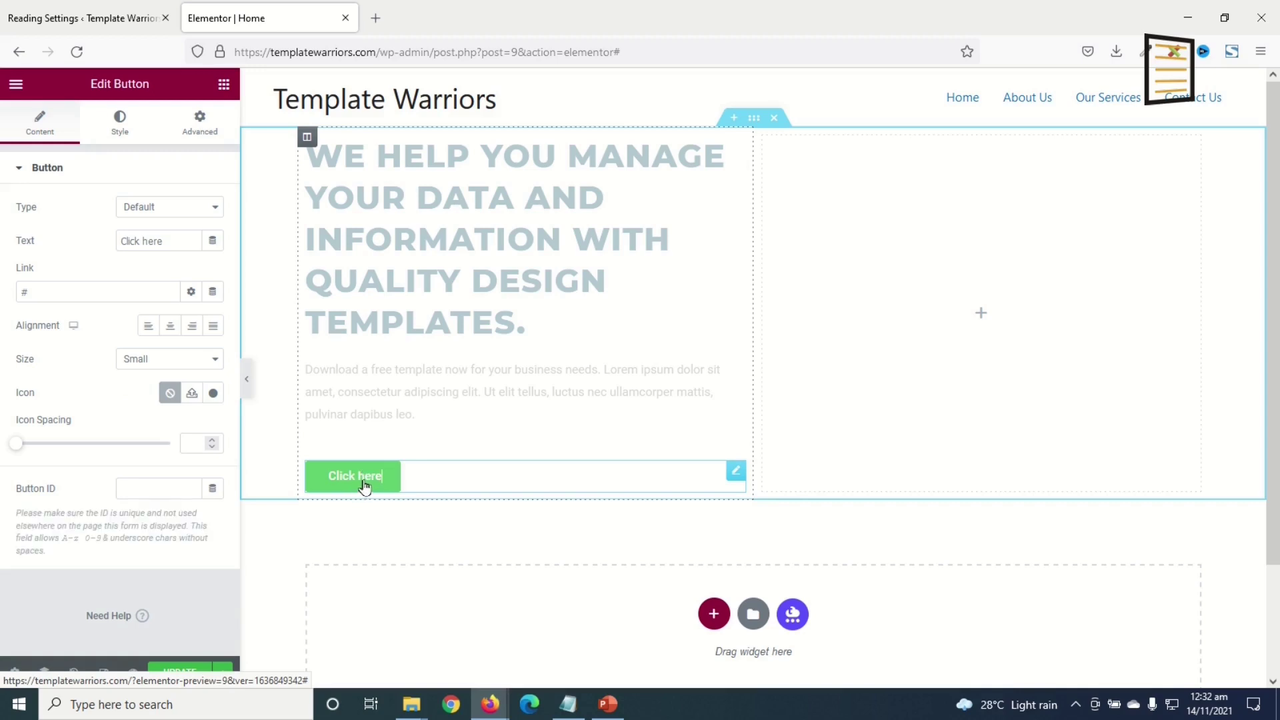
left_click(187, 241)
left_click_drag(164, 241, 39, 237)
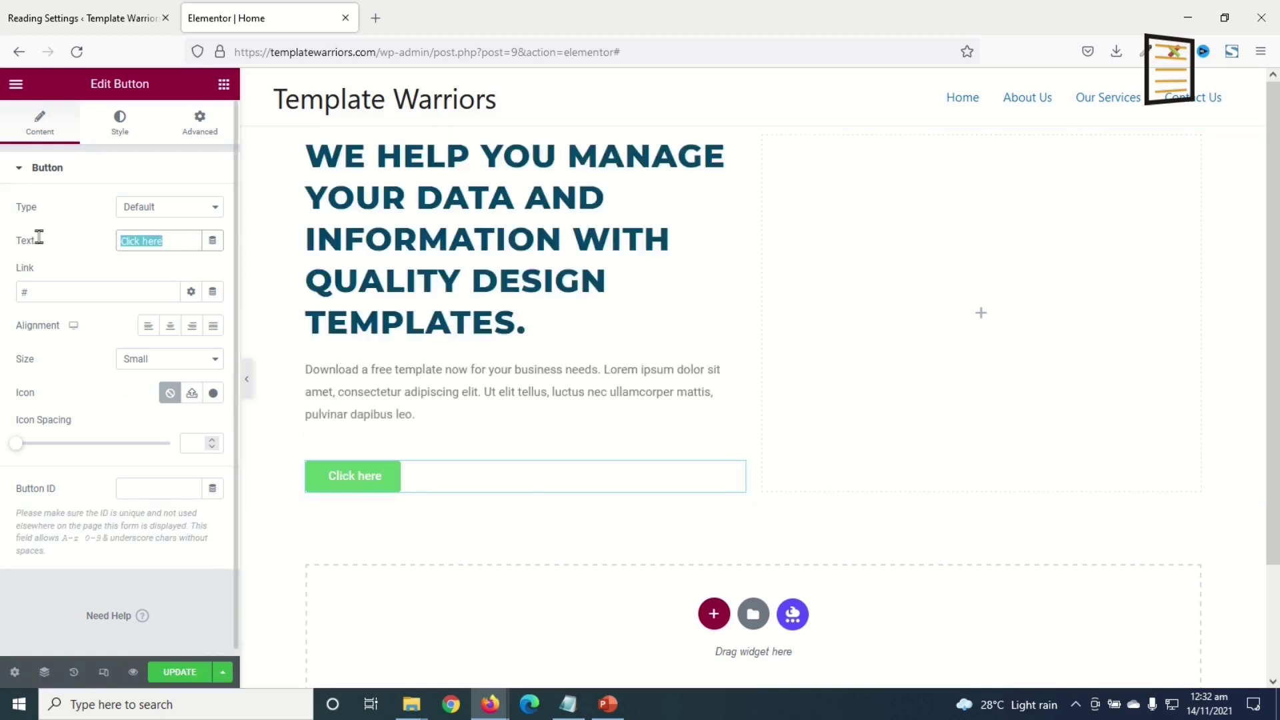
type("Requ")
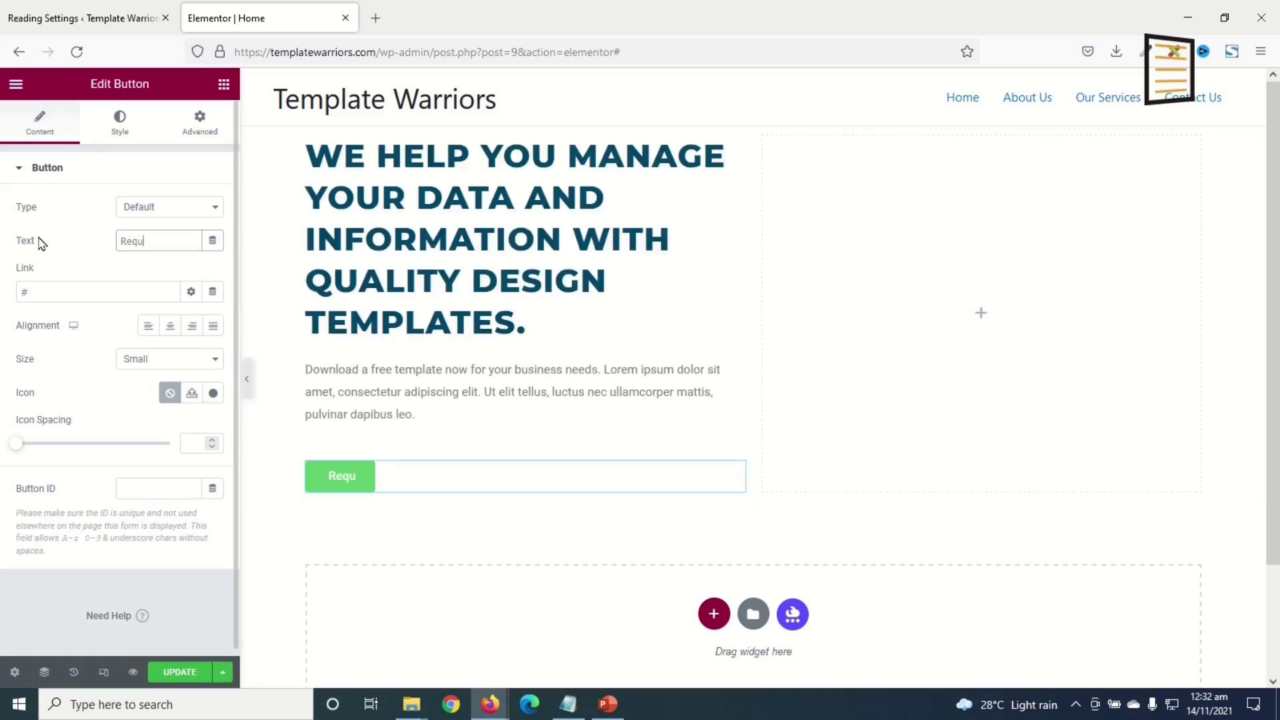
type("est a Quote")
left_click_drag(49, 292, 2, 292)
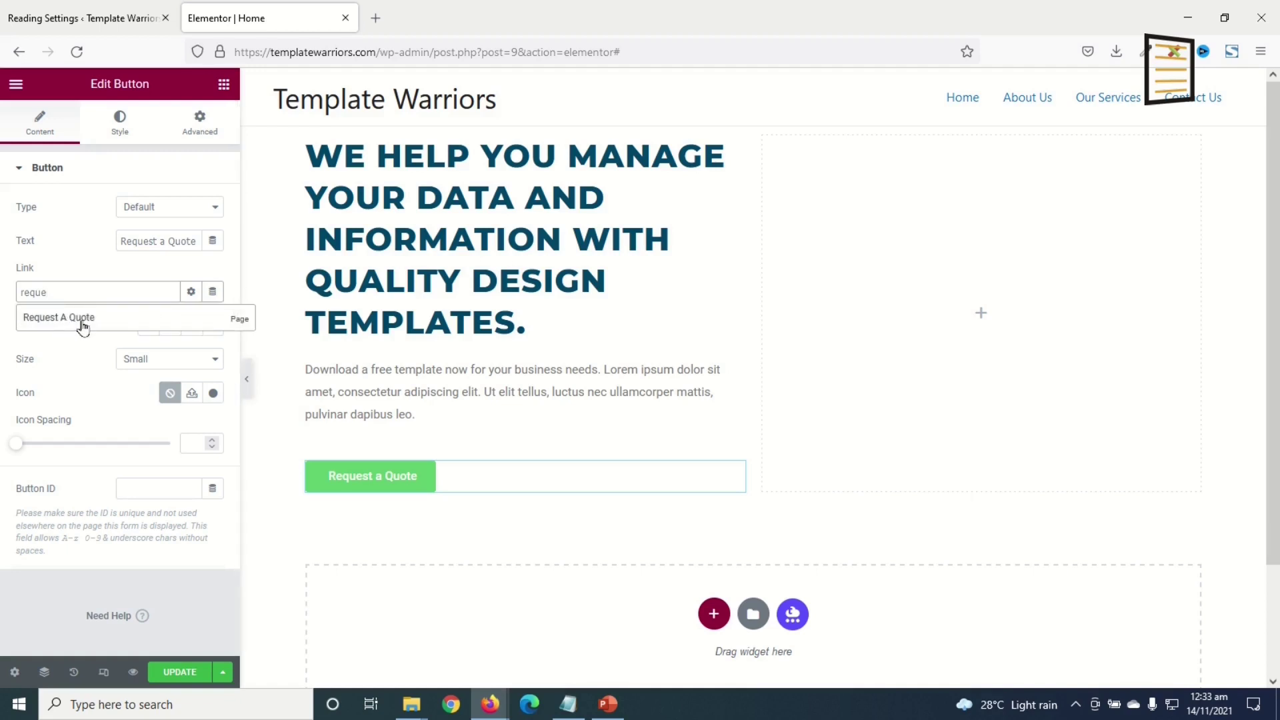
left_click(67, 319)
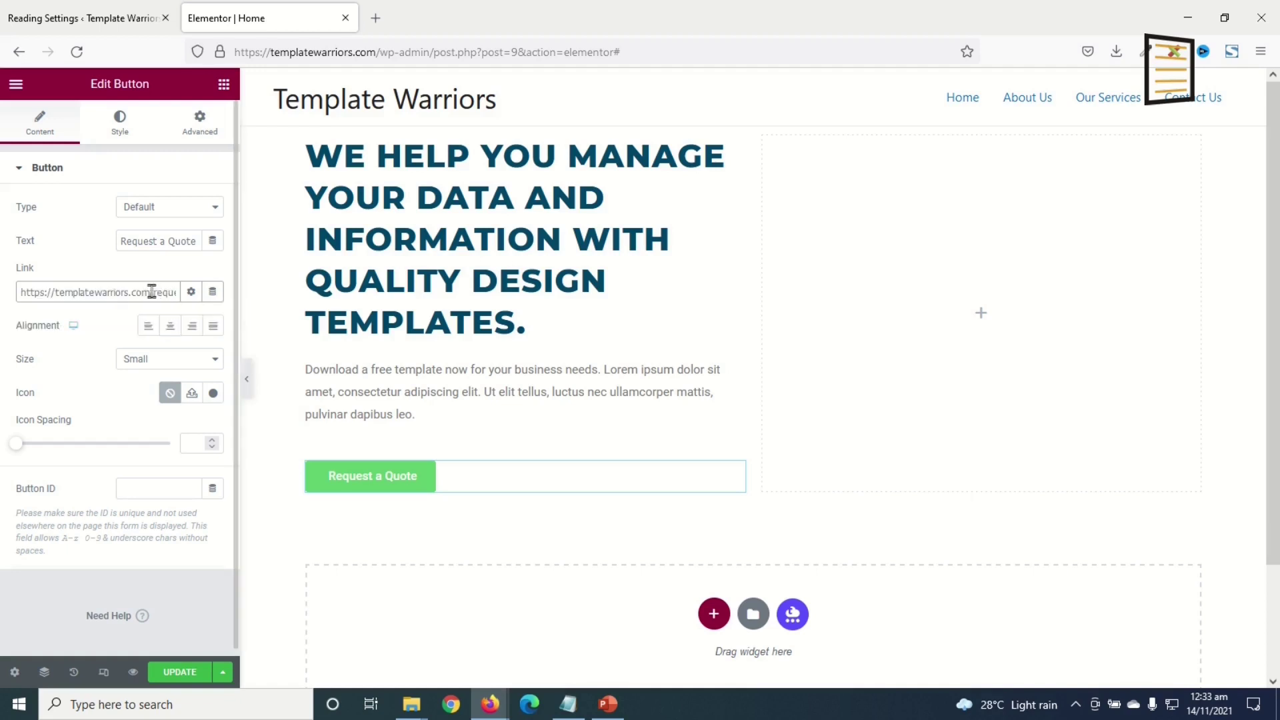
- Try the button sizes and settle on Medium
left_click(178, 366)
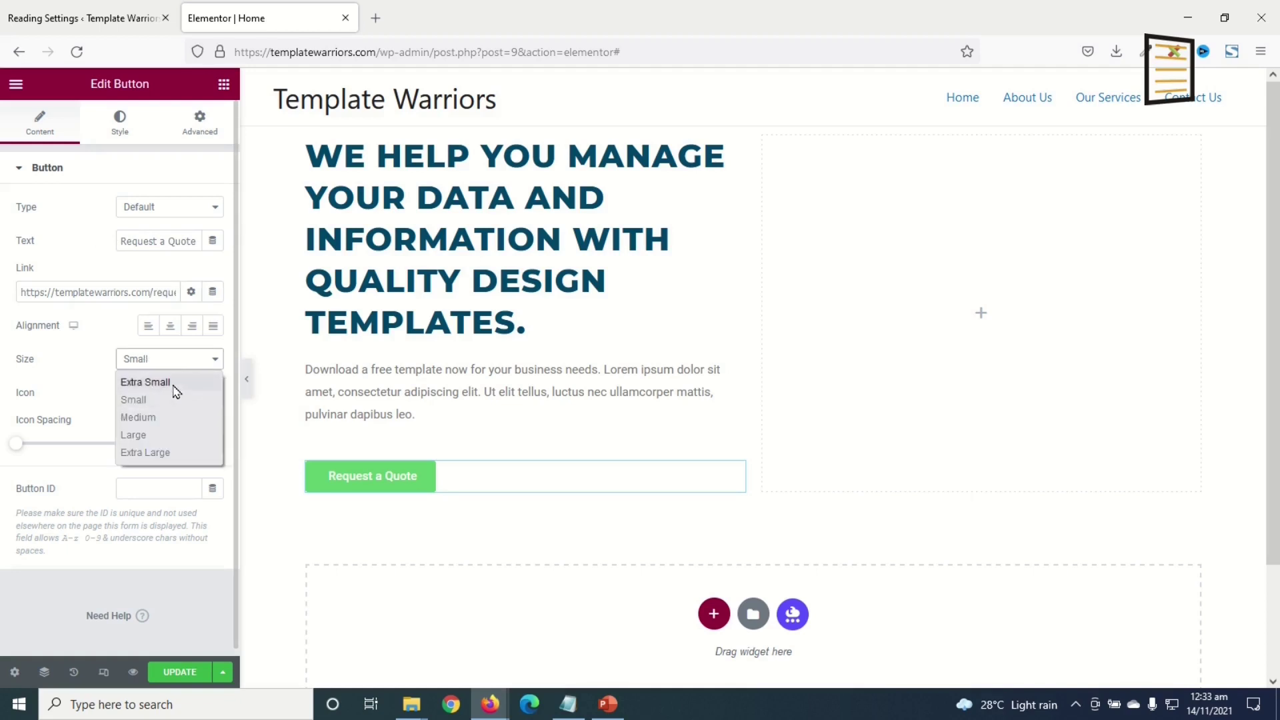
left_click(176, 385)
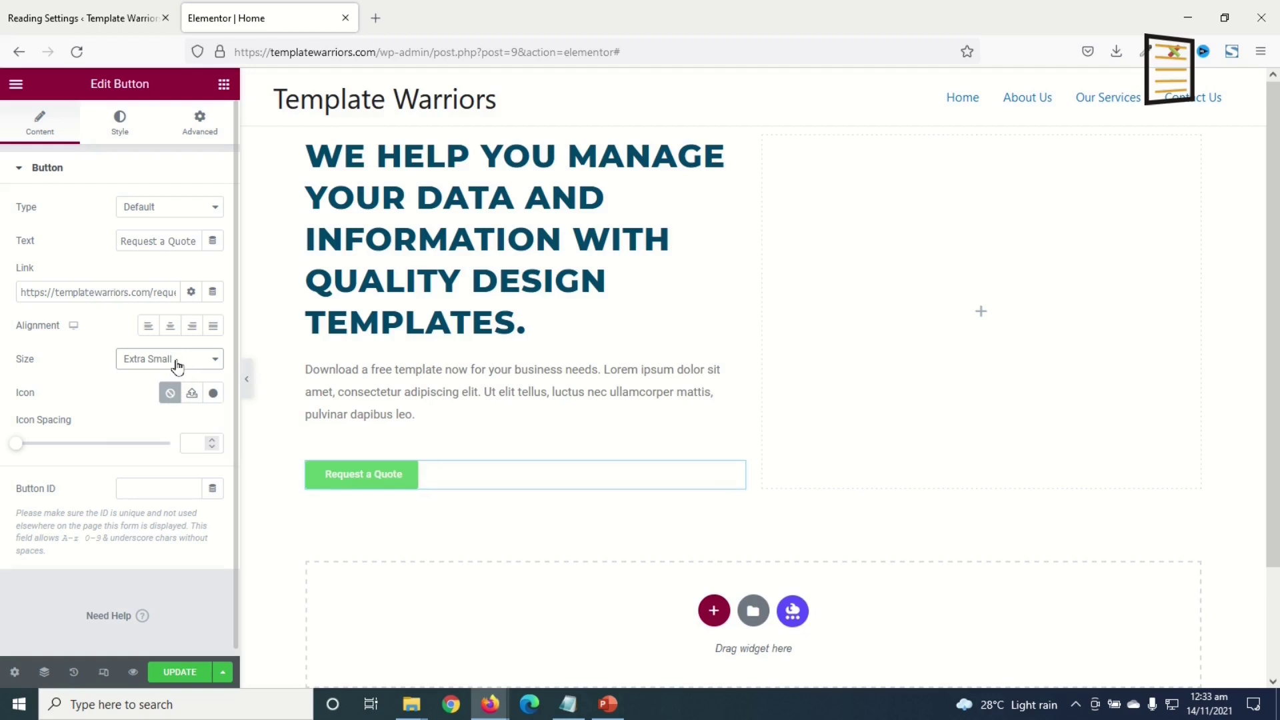
left_click(174, 362)
left_click(155, 418)
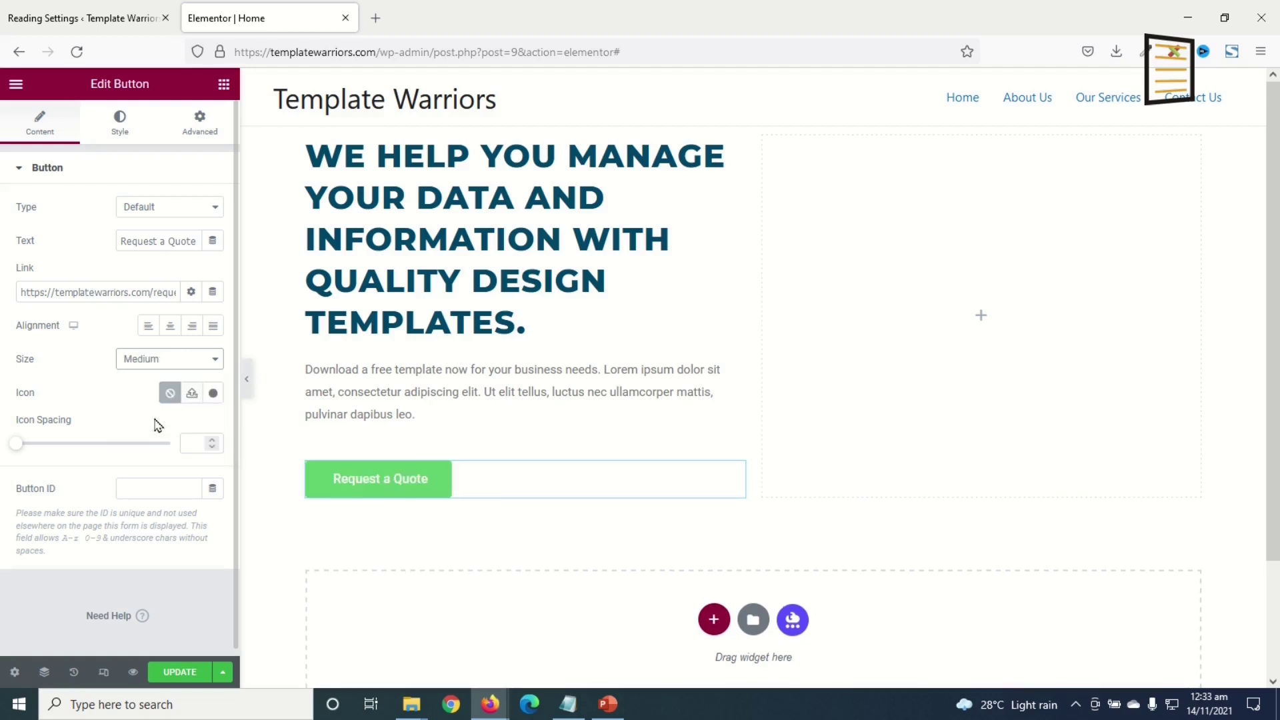
left_click(172, 367)
left_click(158, 436)
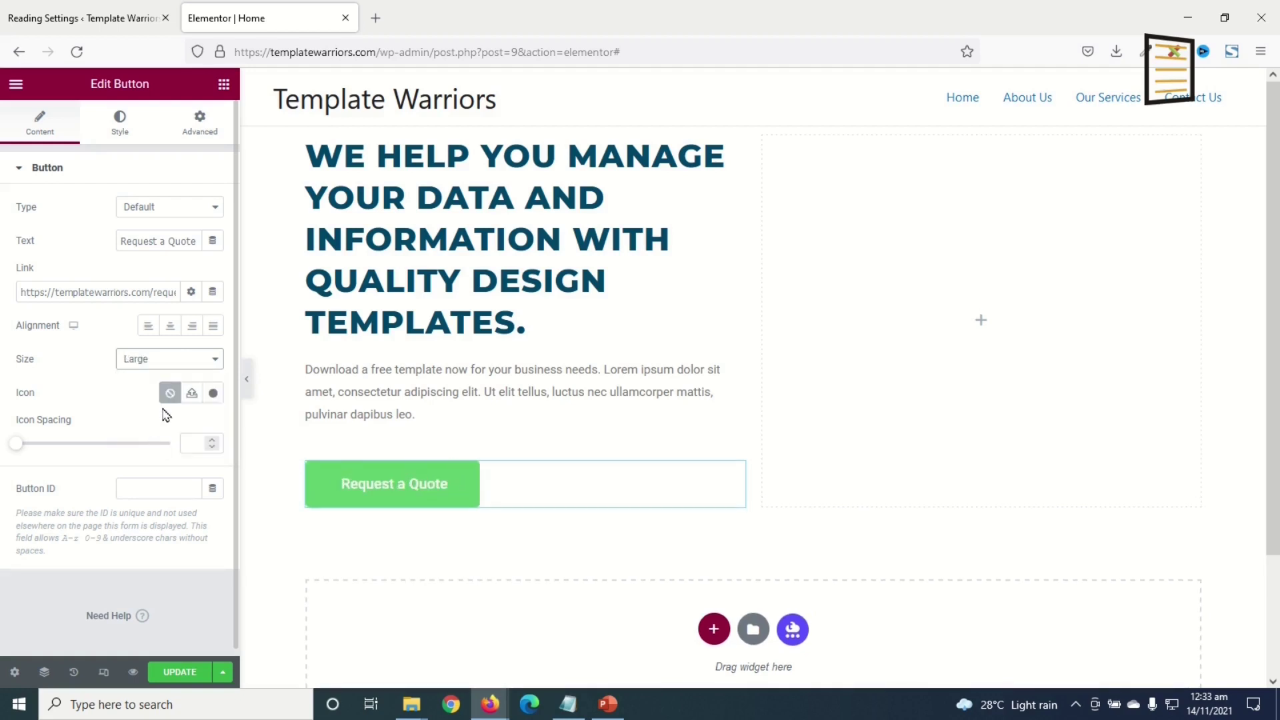
left_click(164, 360)
left_click(149, 456)
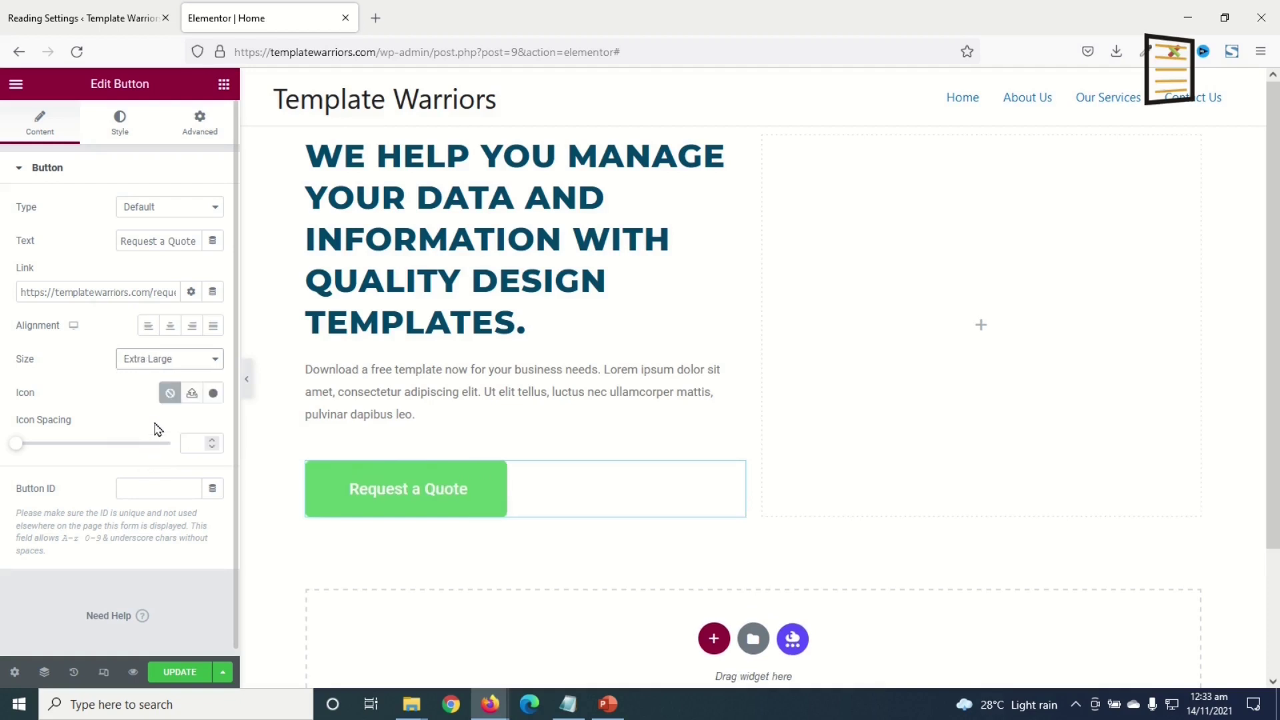
left_click(168, 360)
left_click(157, 419)
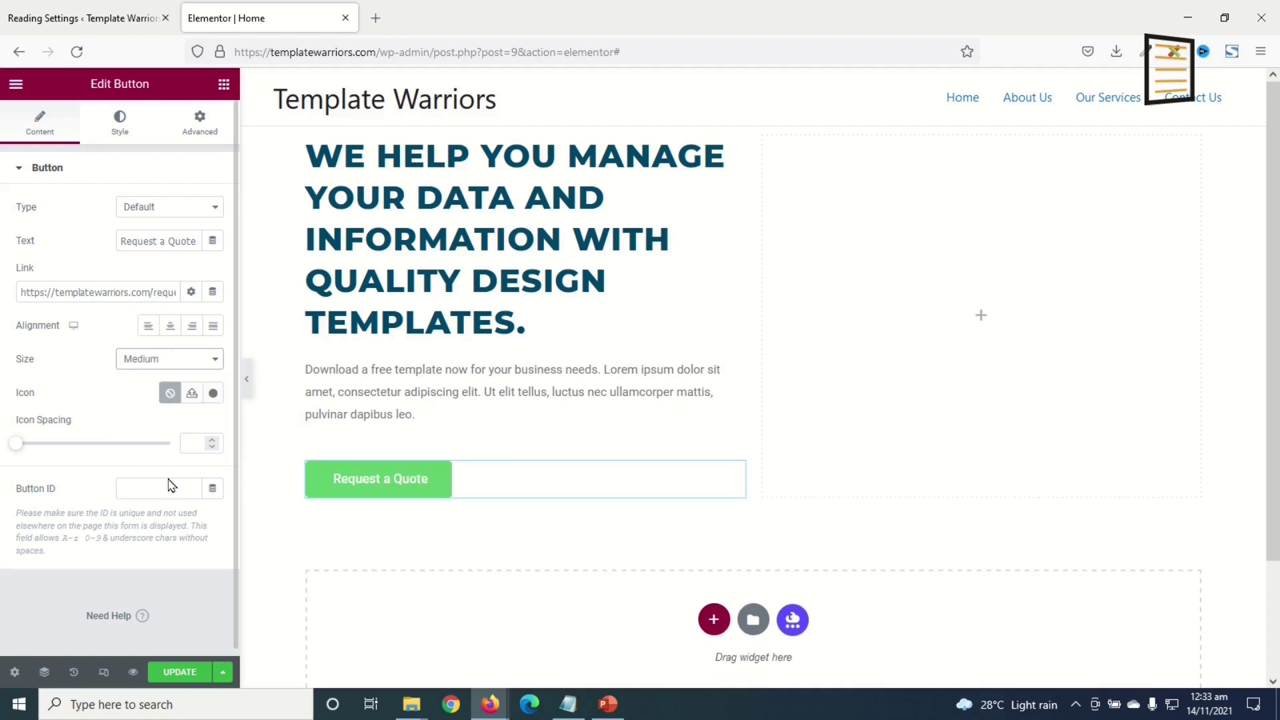
- Set the button background to #03BFCB and save it as a global colour named Teal
left_click(119, 135)
left_click(214, 377)
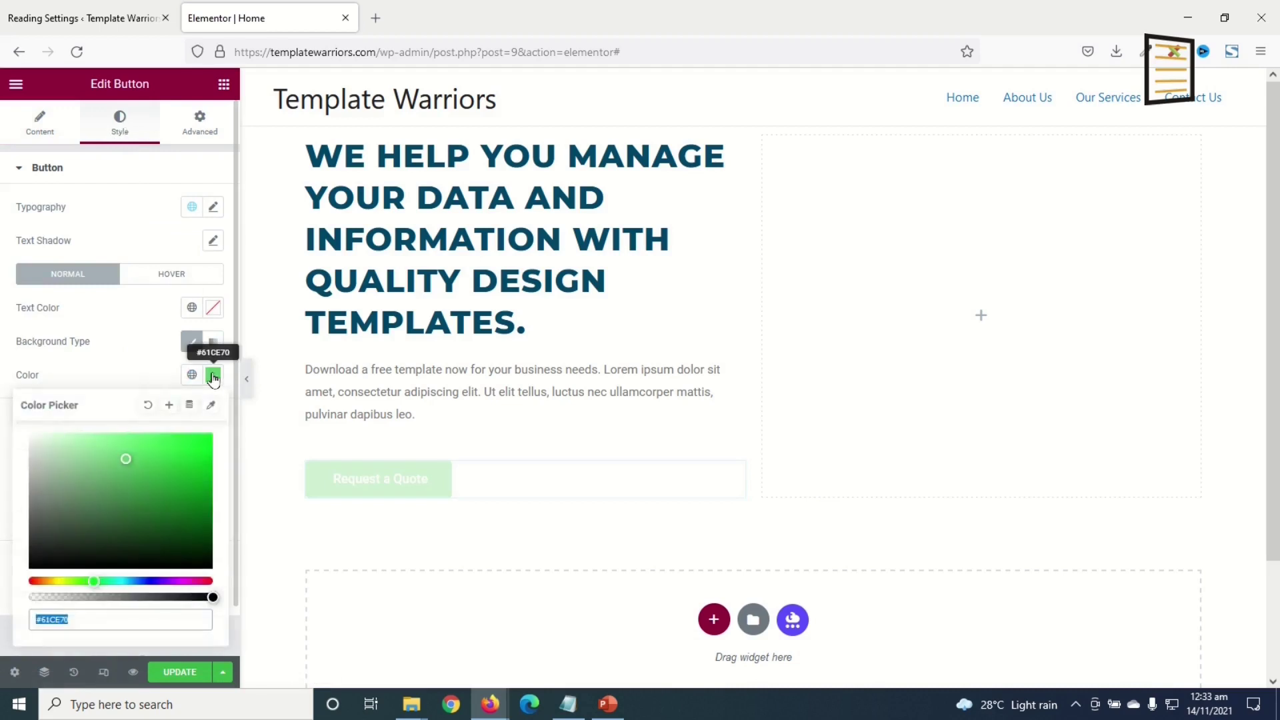
left_click_drag(70, 620, 44, 618)
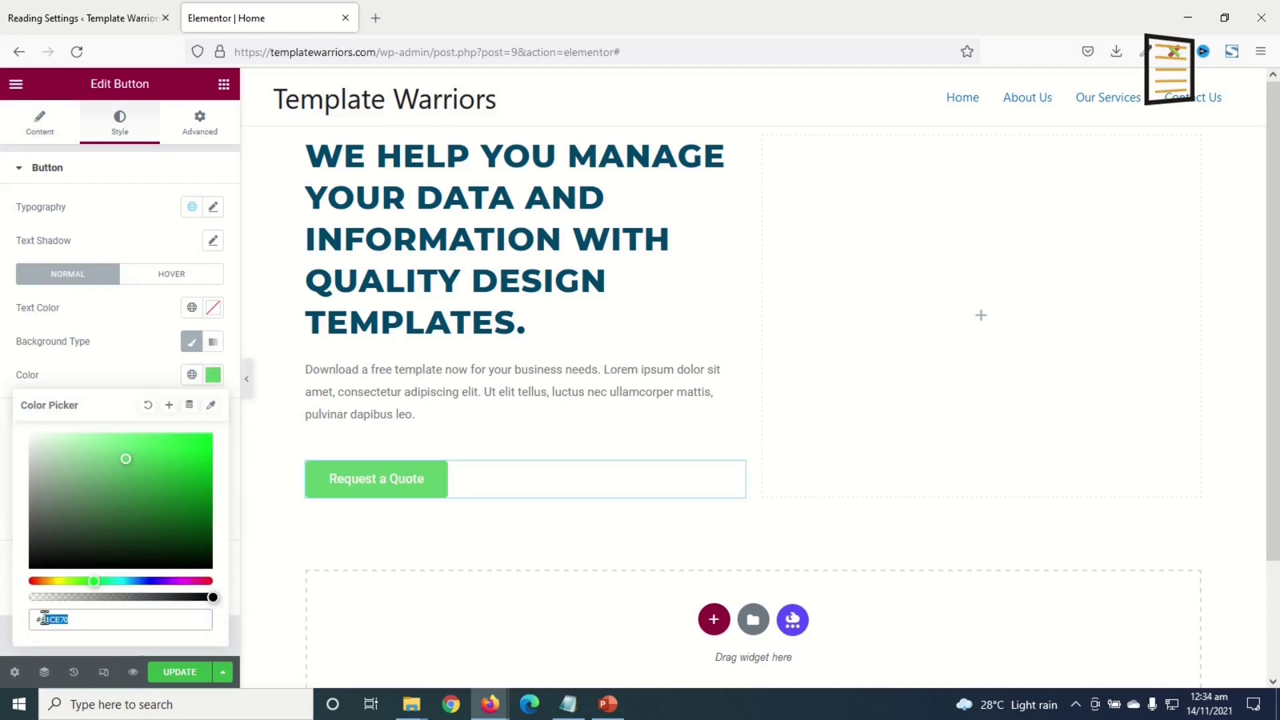
type("03BFCB")
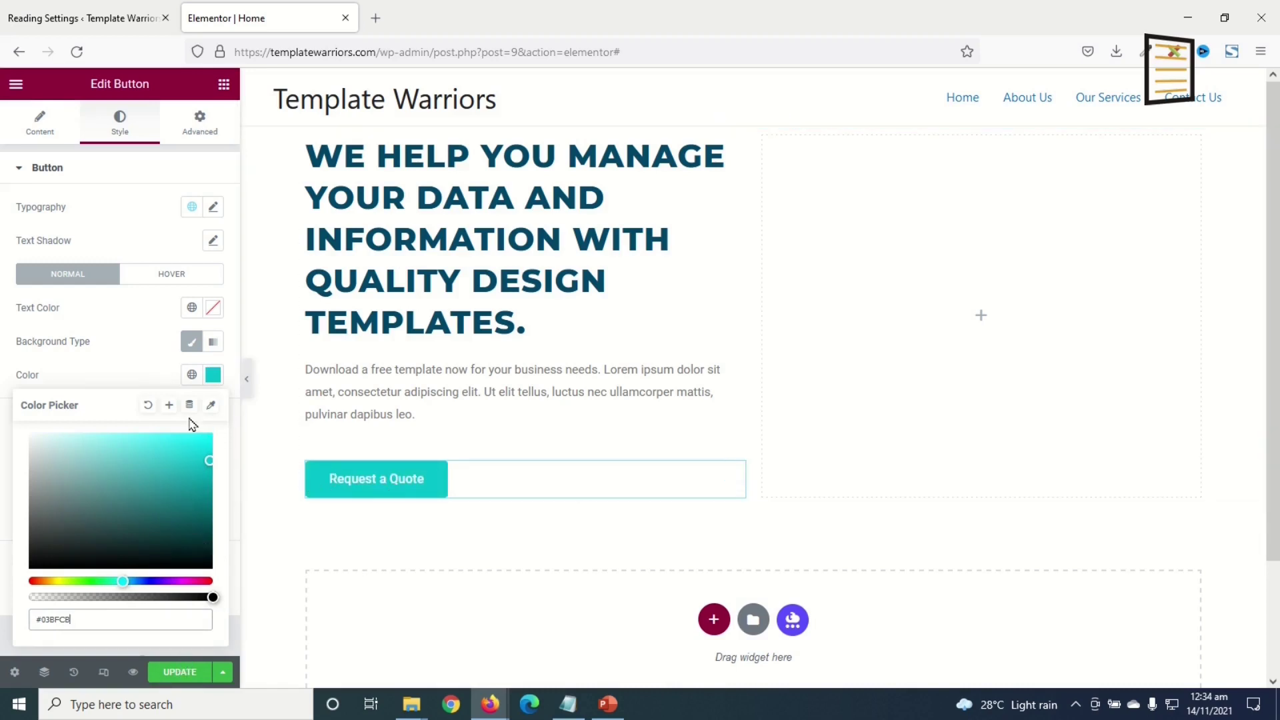
left_click(169, 408)
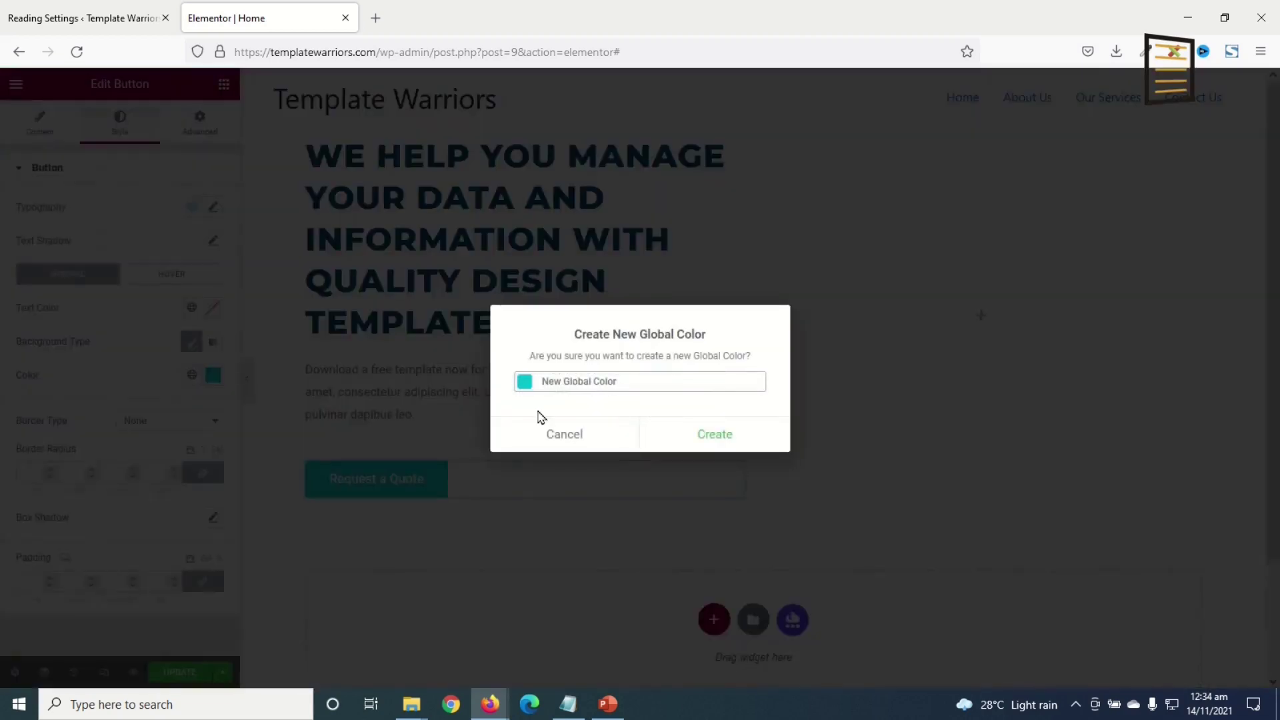
left_click_drag(632, 387, 448, 384)
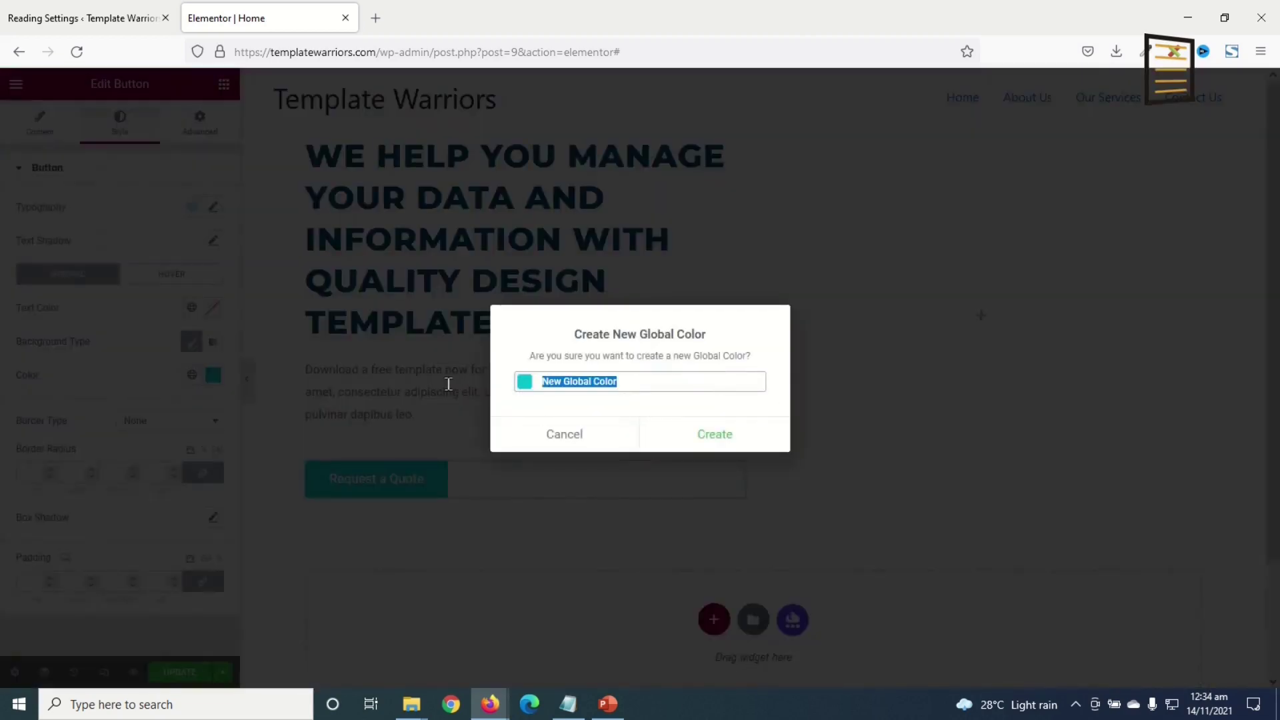
type("Teal")
left_click(715, 437)
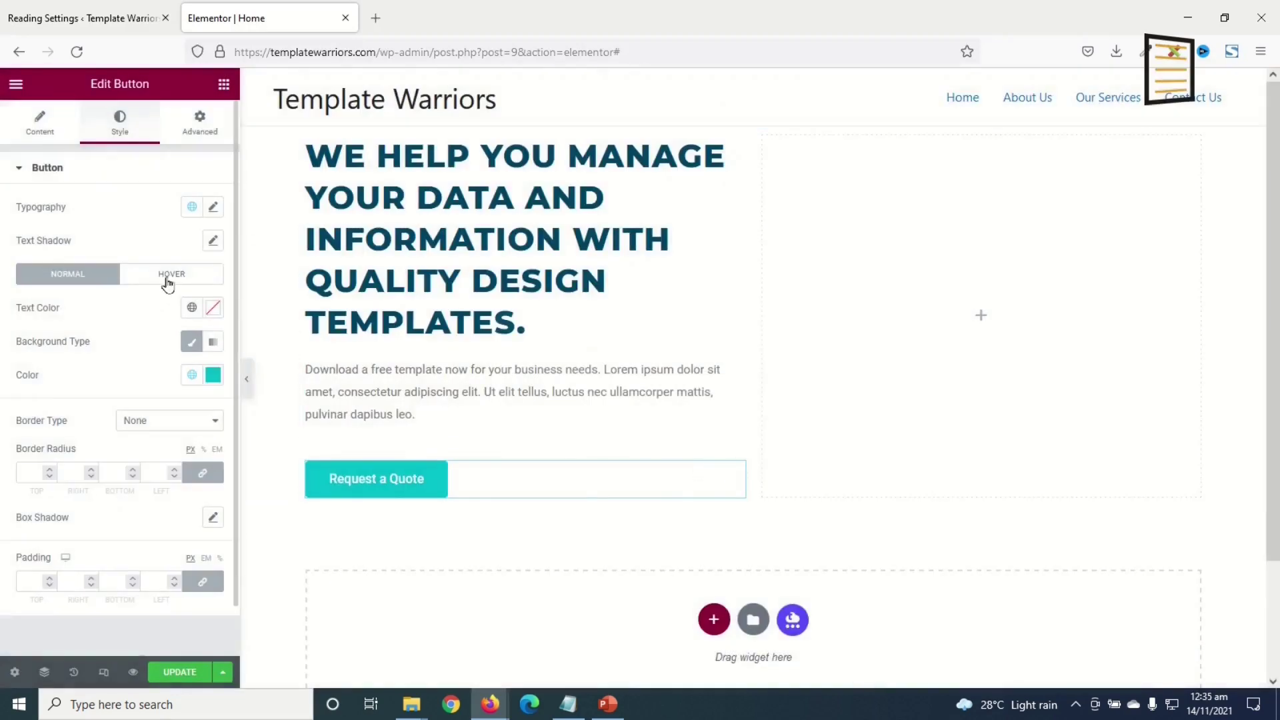
- Make the button's hover background the Dark Blue global colour
left_click(167, 281)
left_click(210, 375)
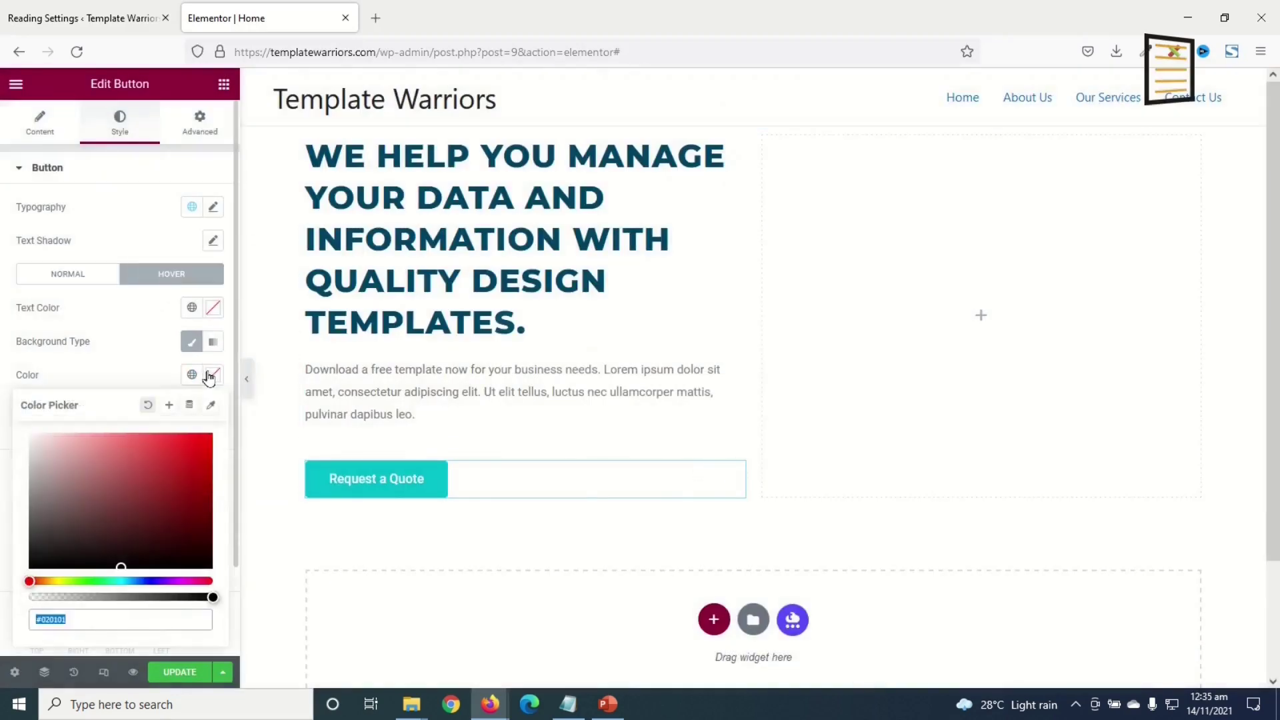
left_click(191, 376)
scroll(114, 497, "down", 5)
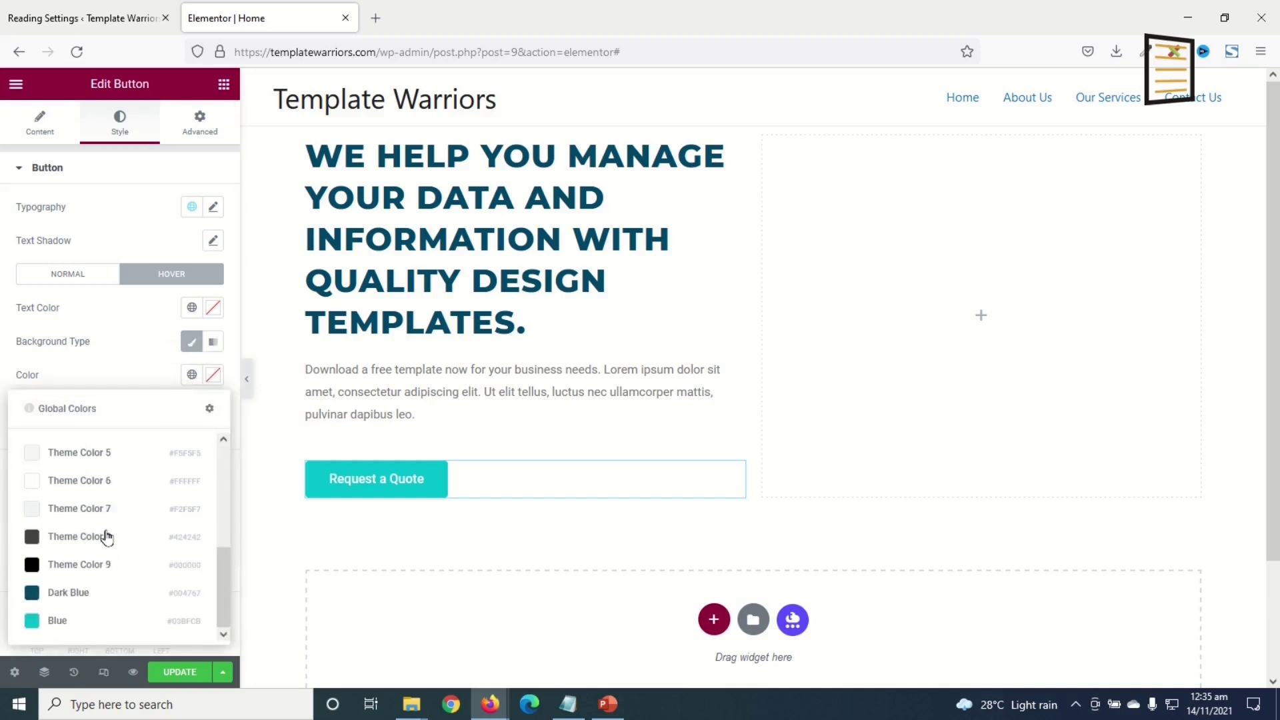
left_click(53, 597)
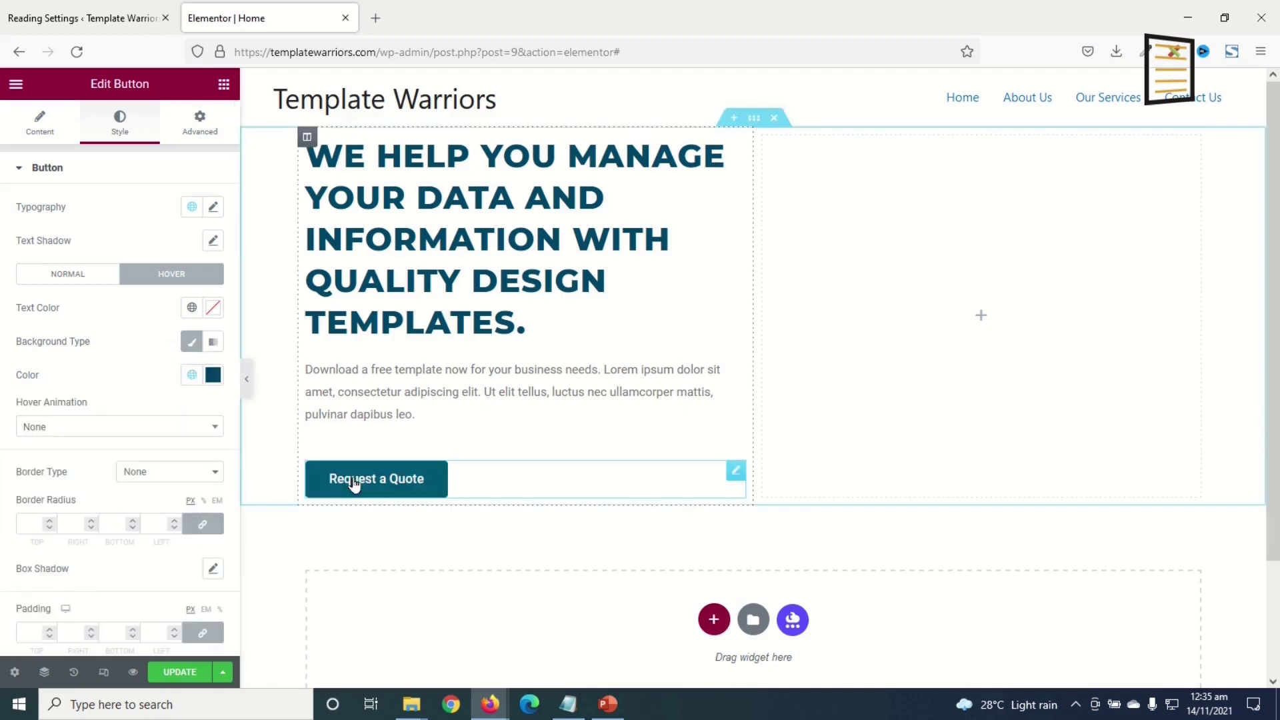
- Set the button typography to Uppercase with 1.2 letter spacing
left_click(213, 207)
left_click(182, 407)
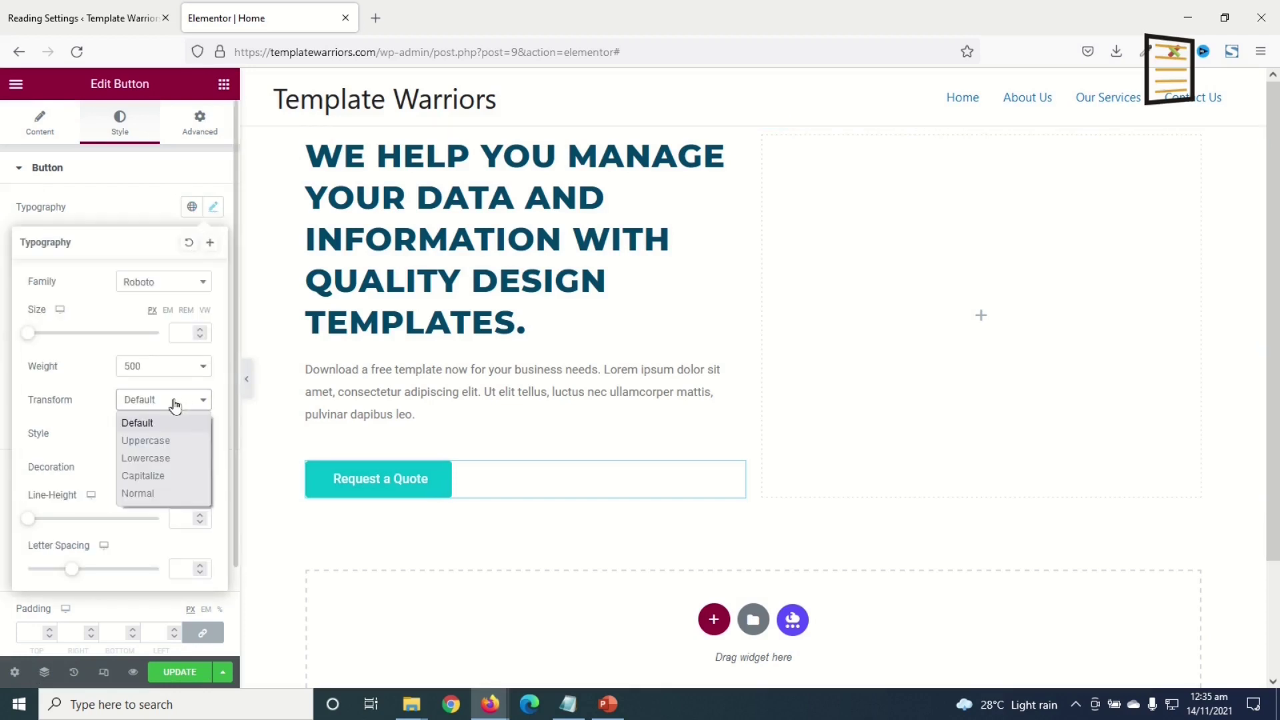
left_click(170, 441)
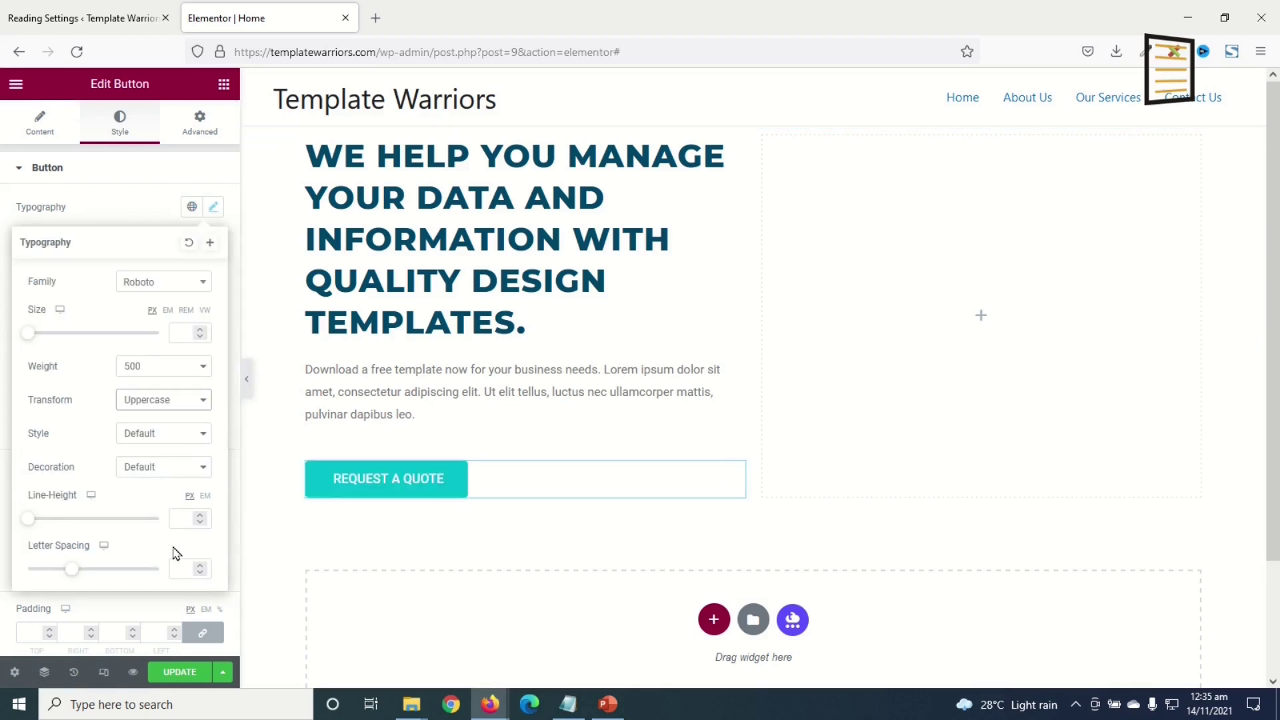
type("1.2")
left_click(214, 208)
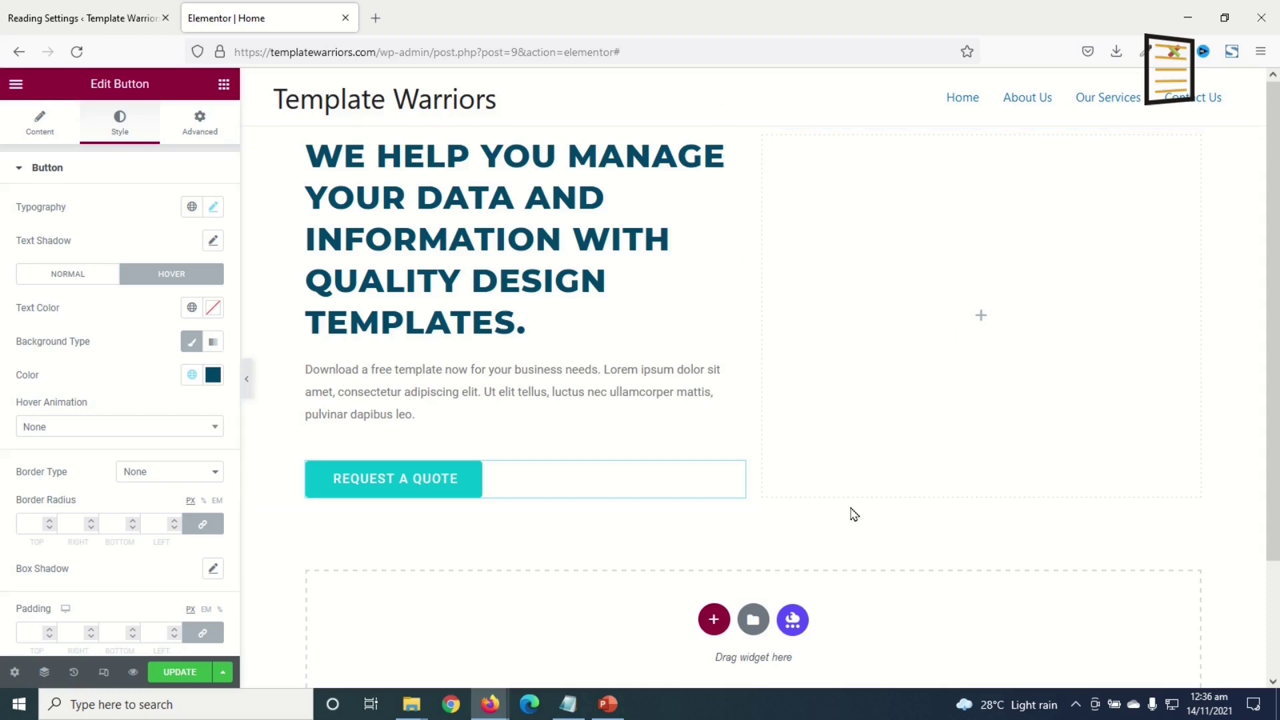
- Give the empty right column a Classic background and open the image picker
left_click(763, 140)
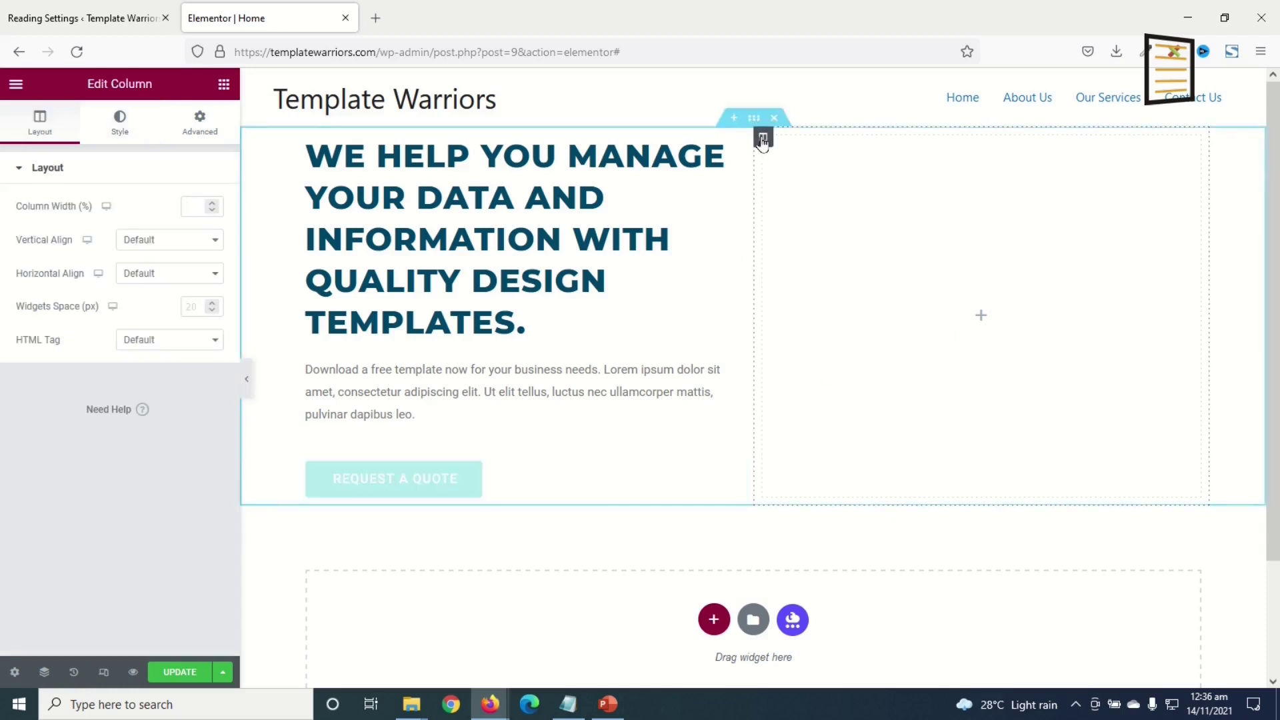
left_click(120, 124)
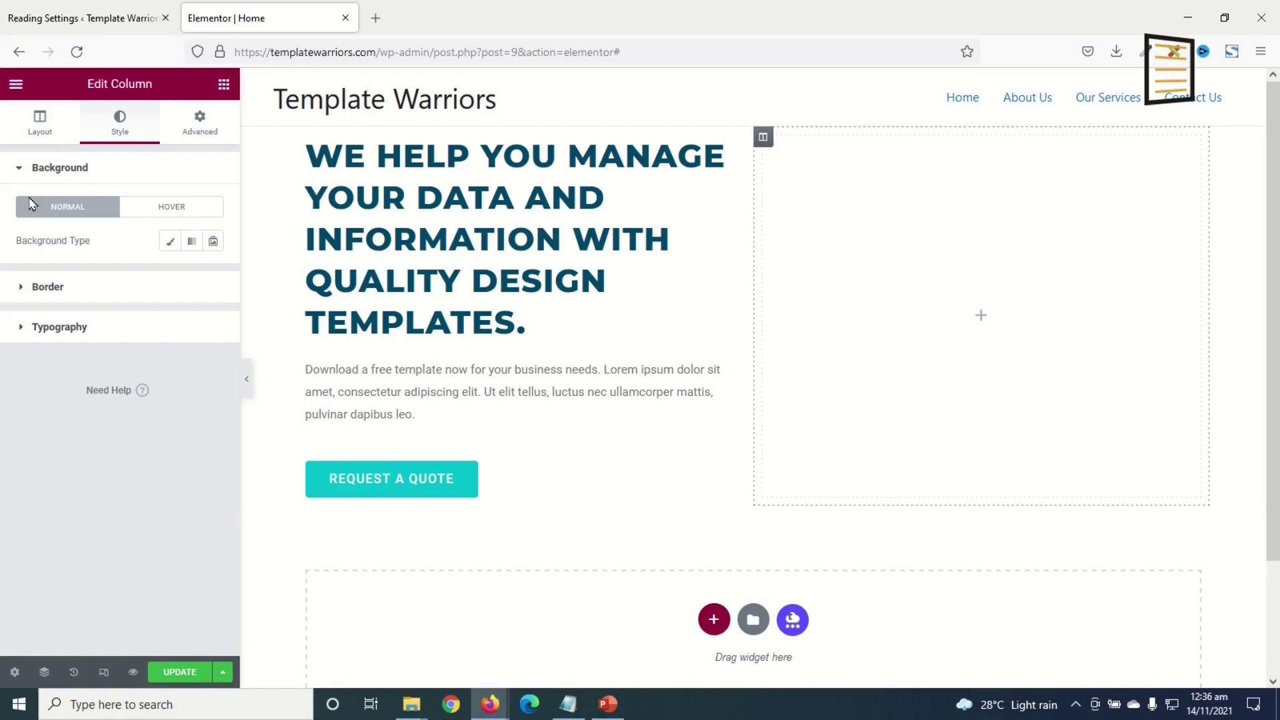
left_click(168, 243)
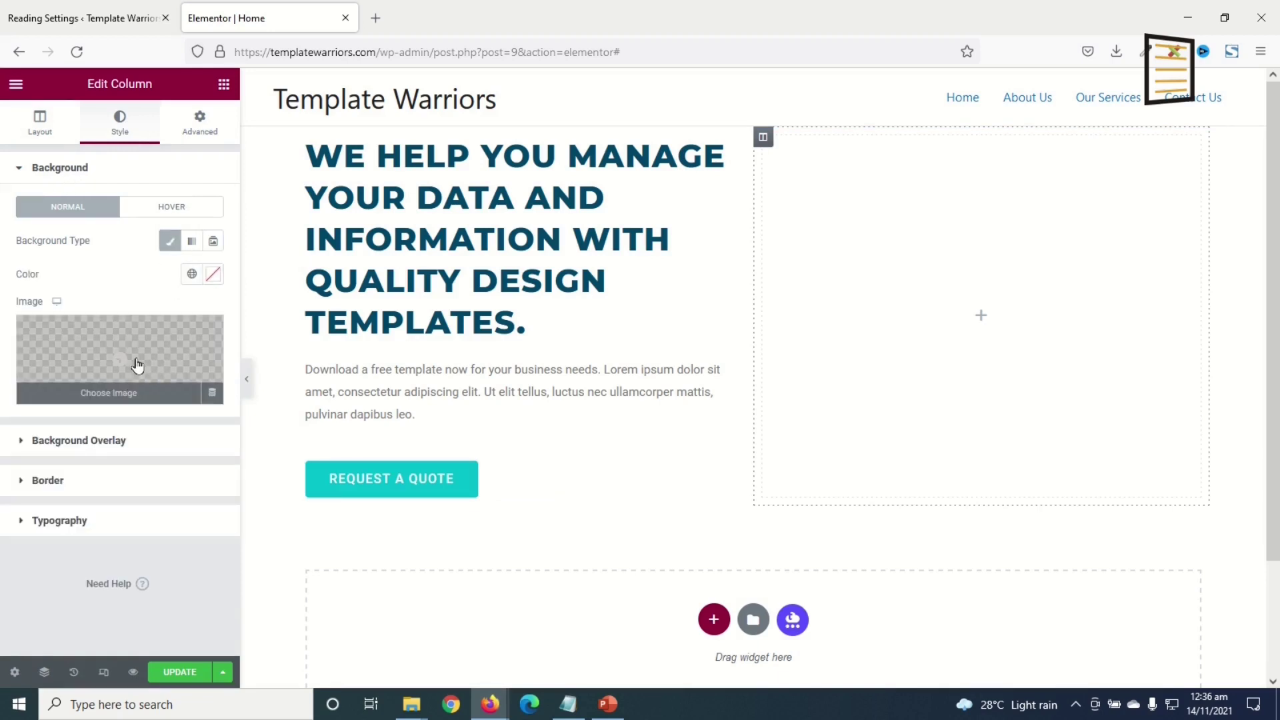
left_click(136, 366)
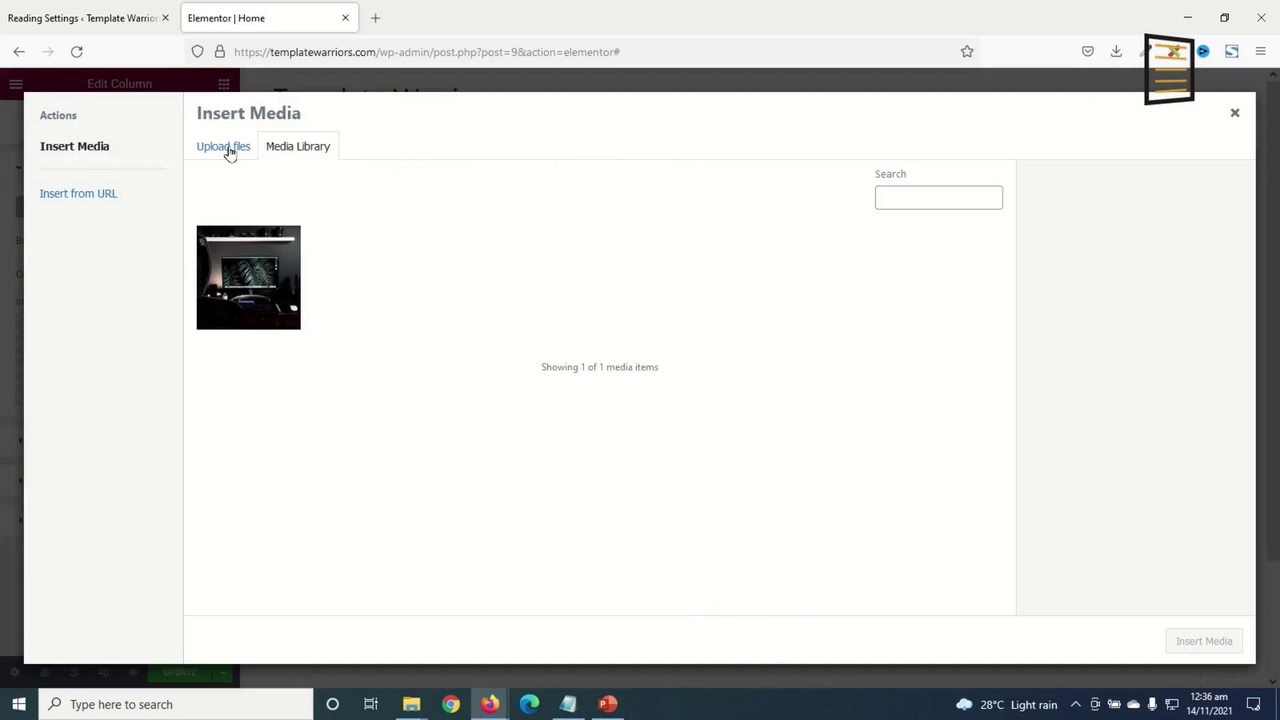
- Upload hero.jpg and insert it as the right column's background image
left_click(228, 149)
left_click(765, 391)
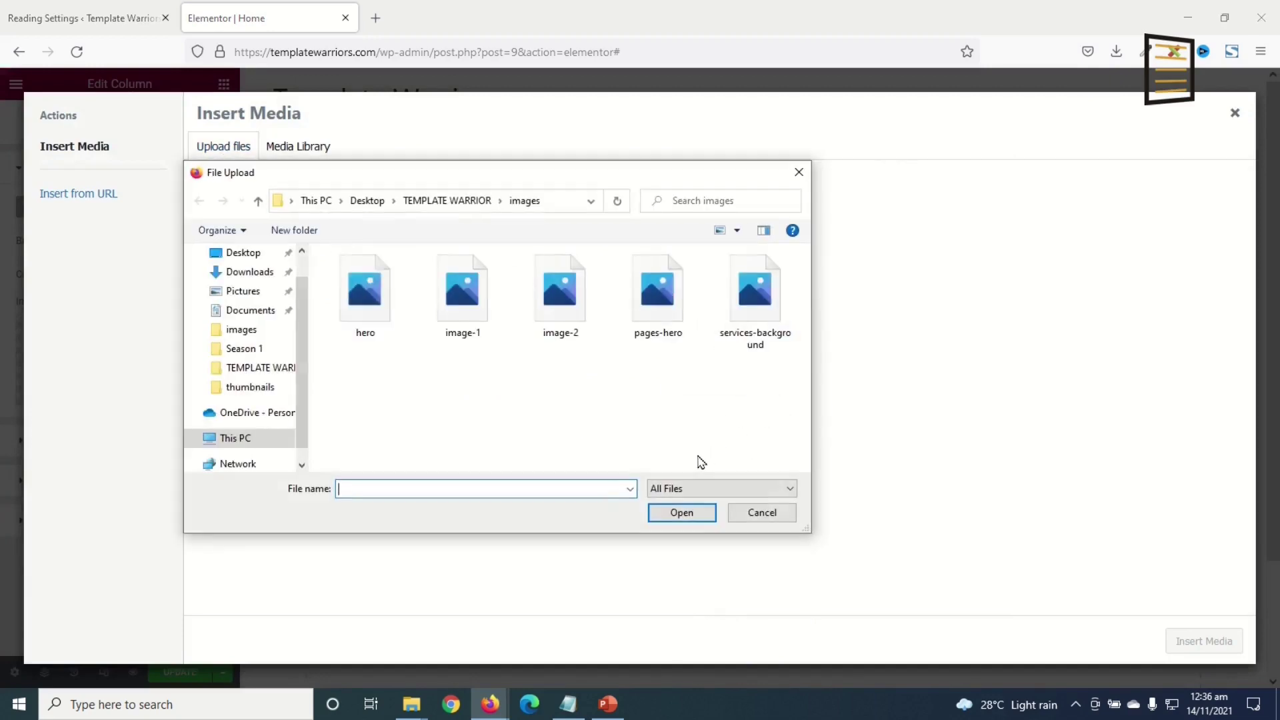
left_click(364, 311)
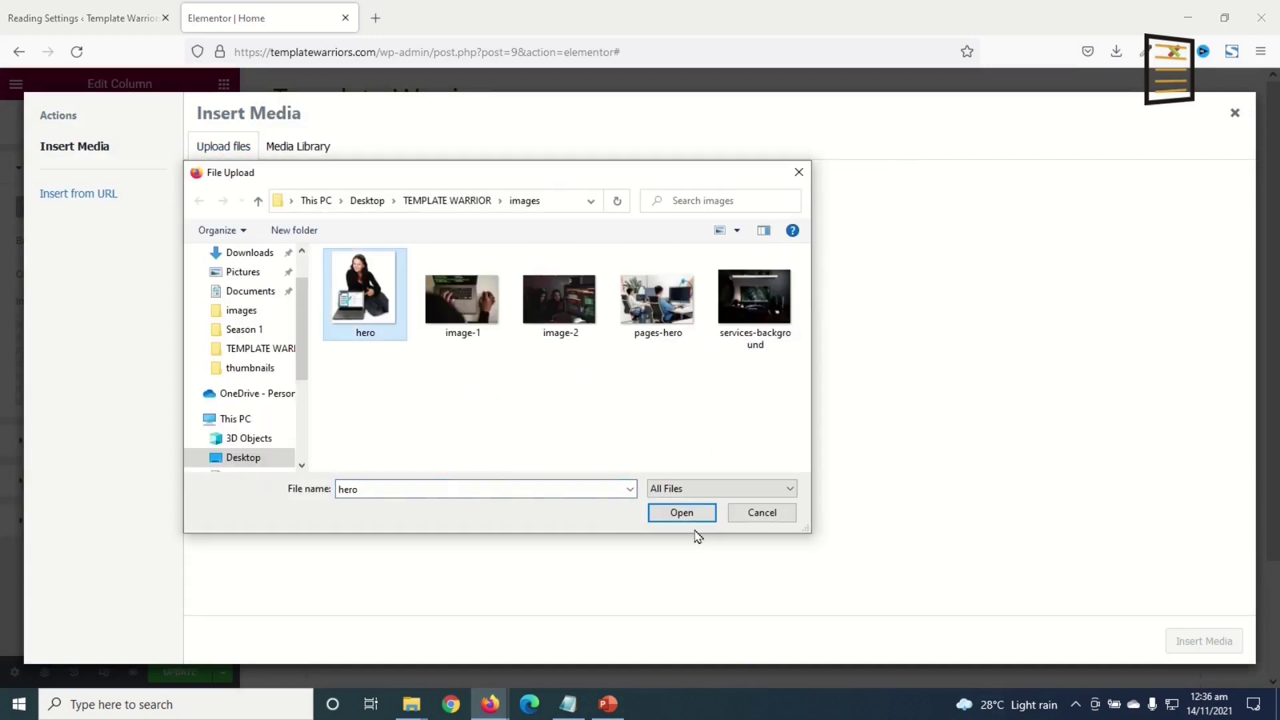
left_click(682, 513)
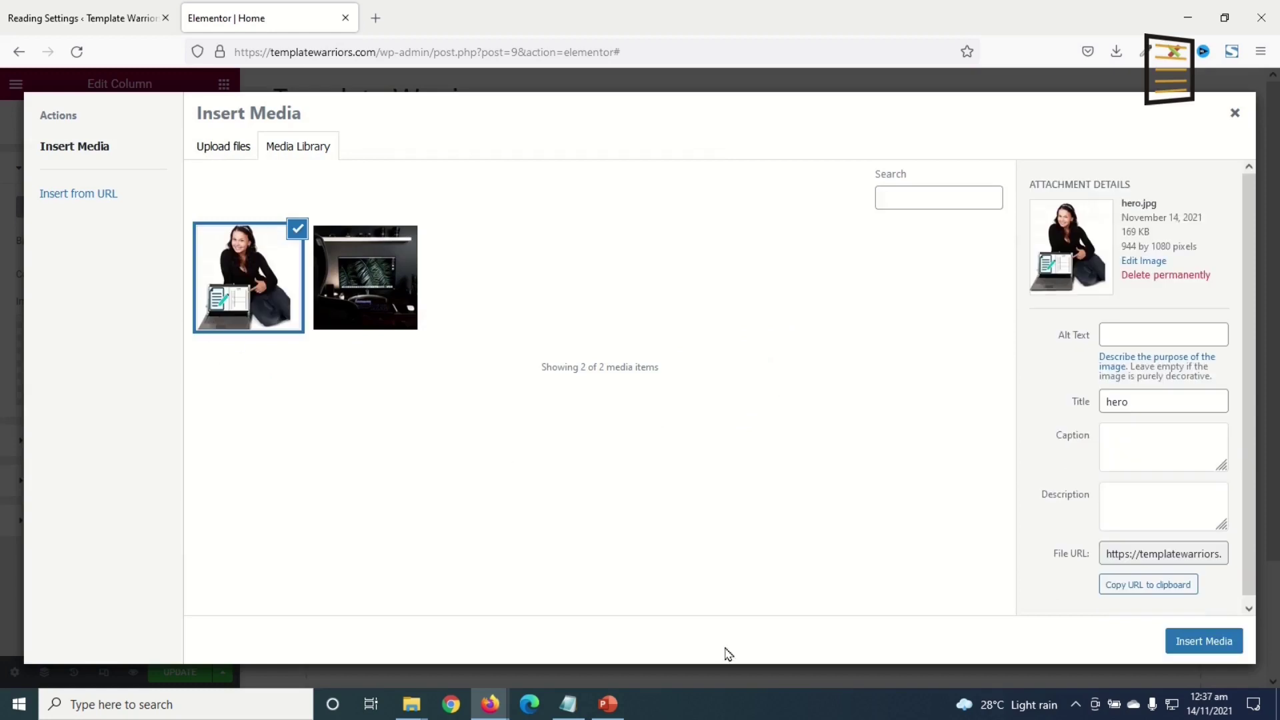
left_click(1204, 641)
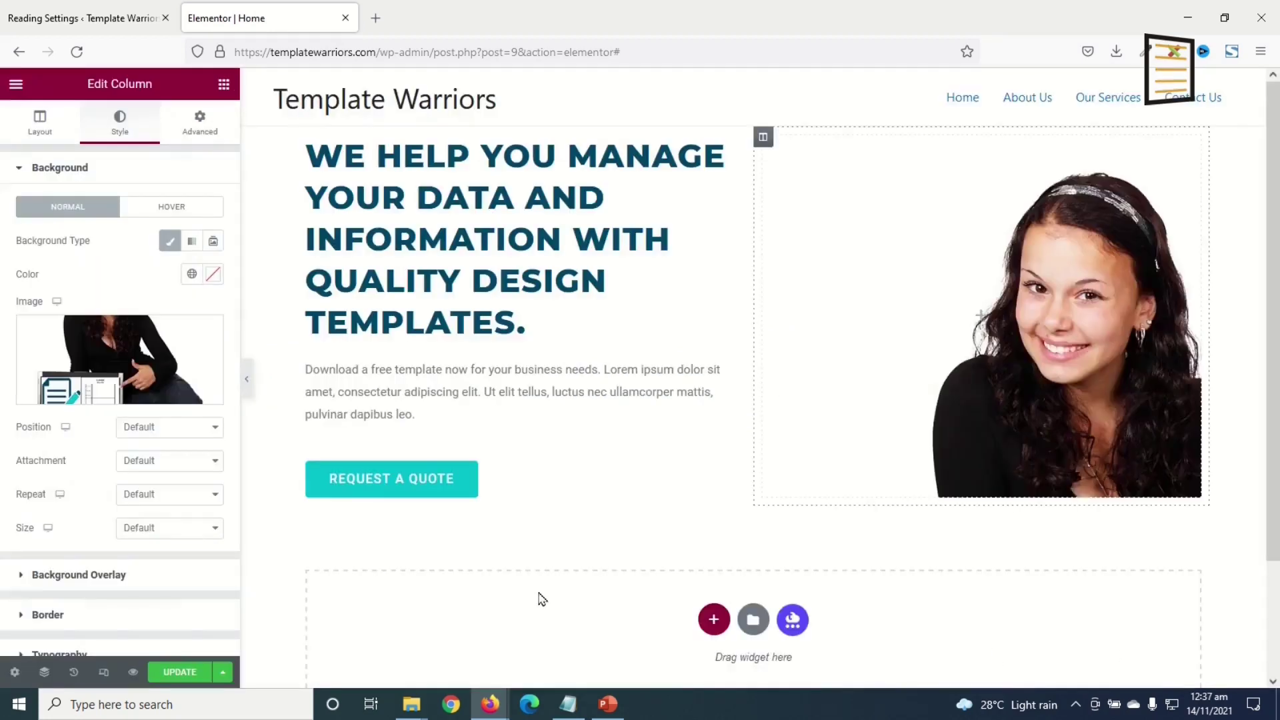
- Position the column's hero background at Center Left with Cover size
left_click(163, 432)
left_click(175, 467)
left_click(168, 428)
left_click(145, 485)
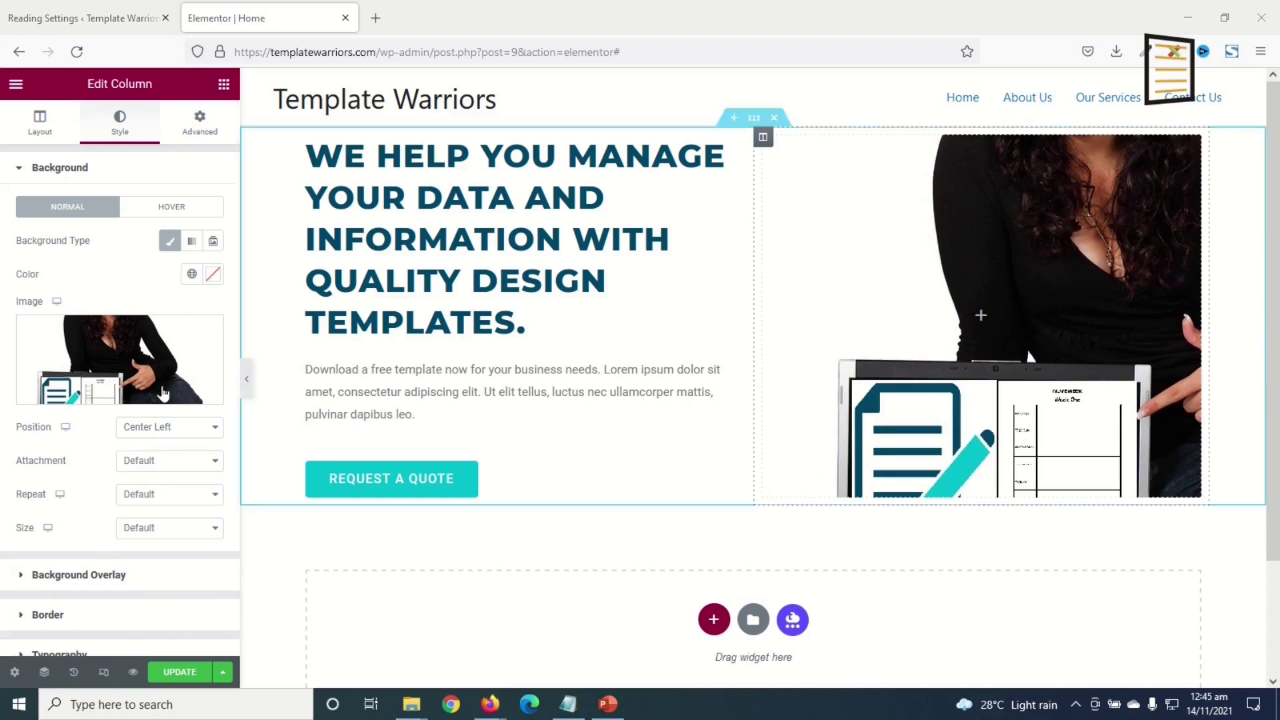
left_click(177, 537)
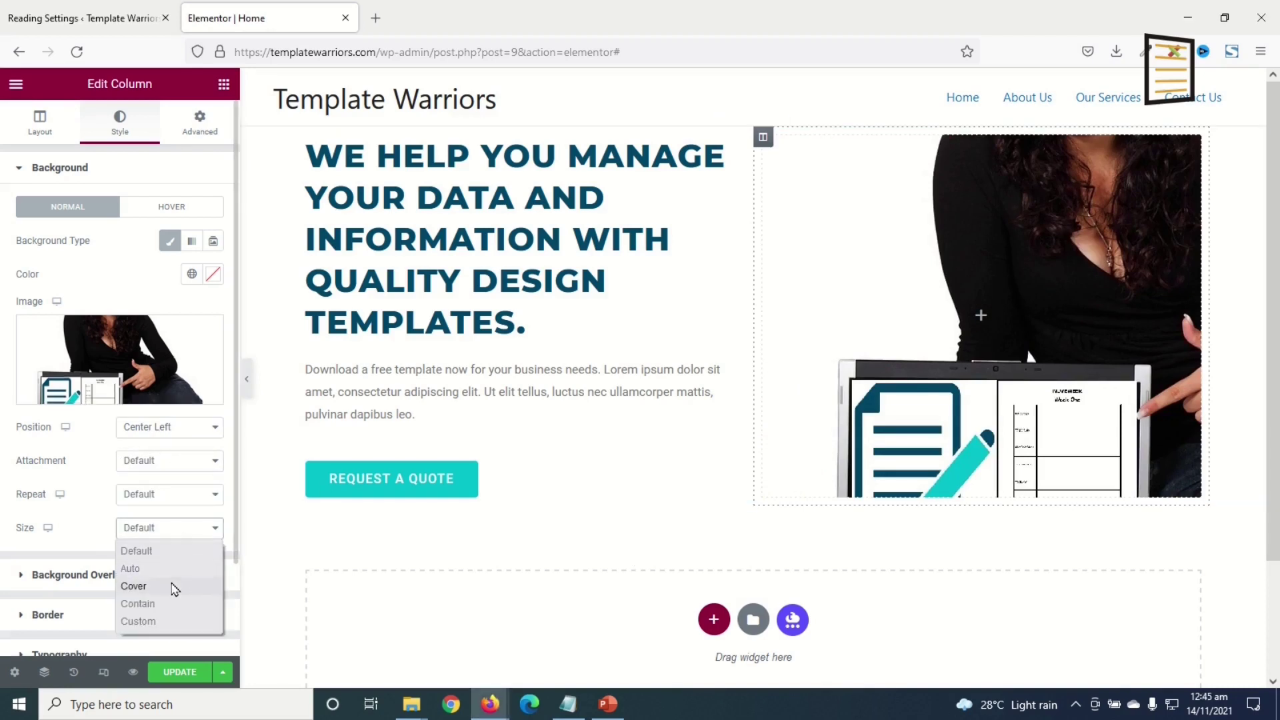
left_click(174, 586)
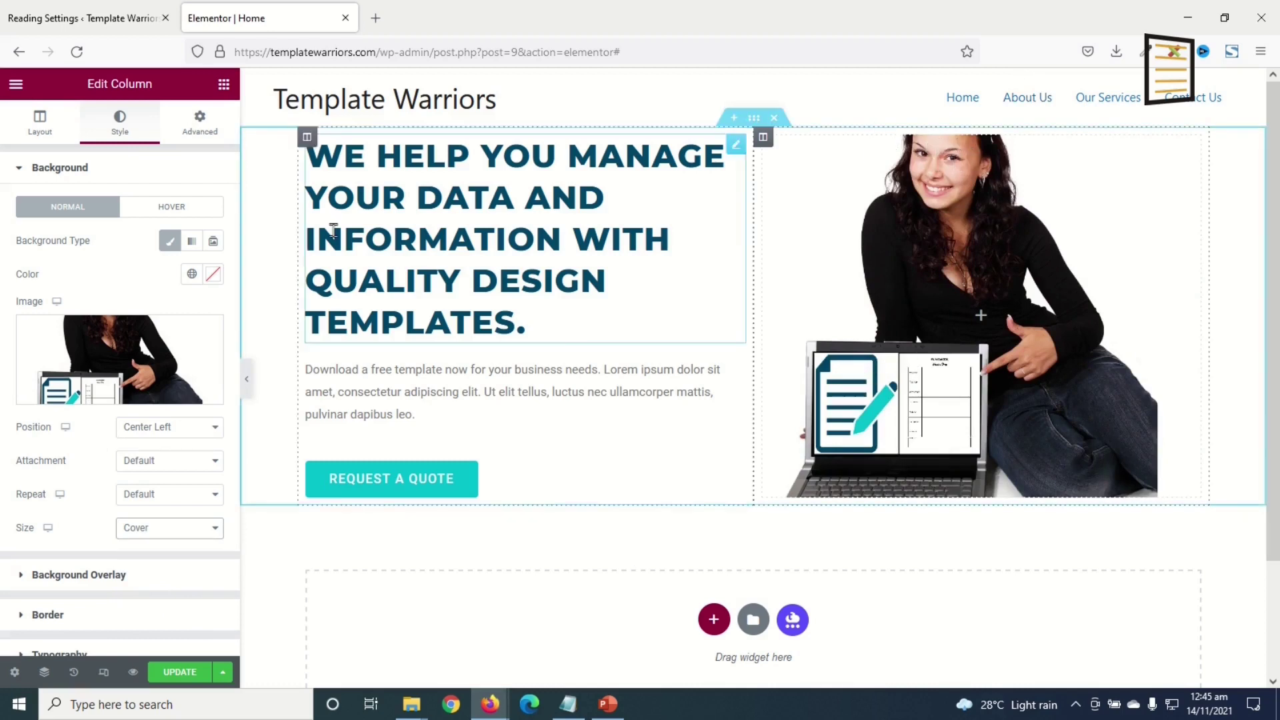
left_click(224, 86)
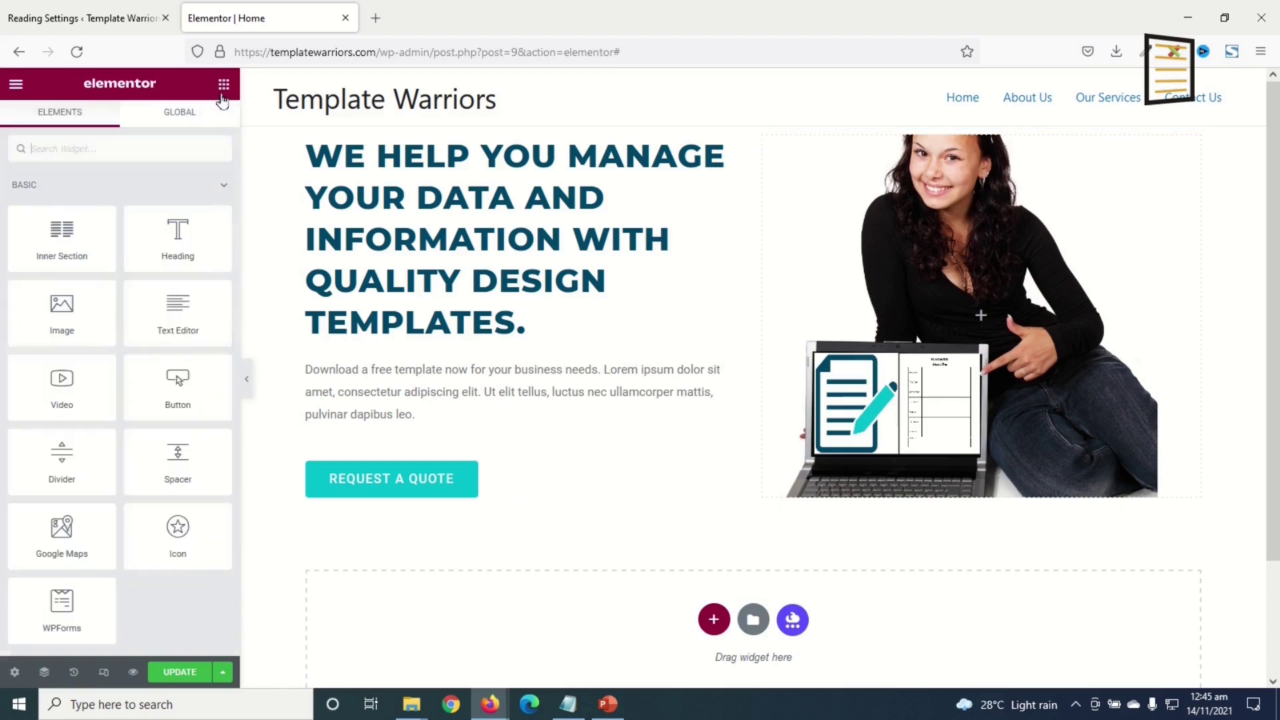
- Add a Spacer to the hero's right column with unlinked padding and 250 top padding
left_click_drag(187, 464, 945, 314)
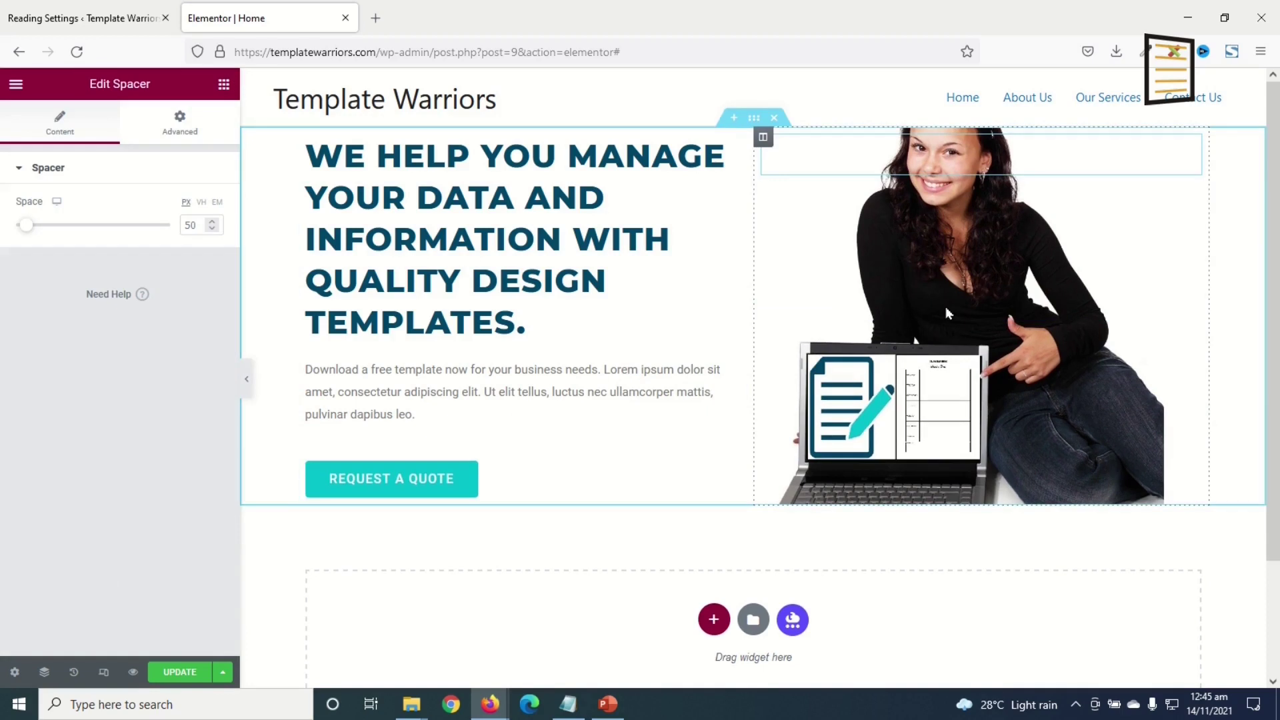
left_click(180, 125)
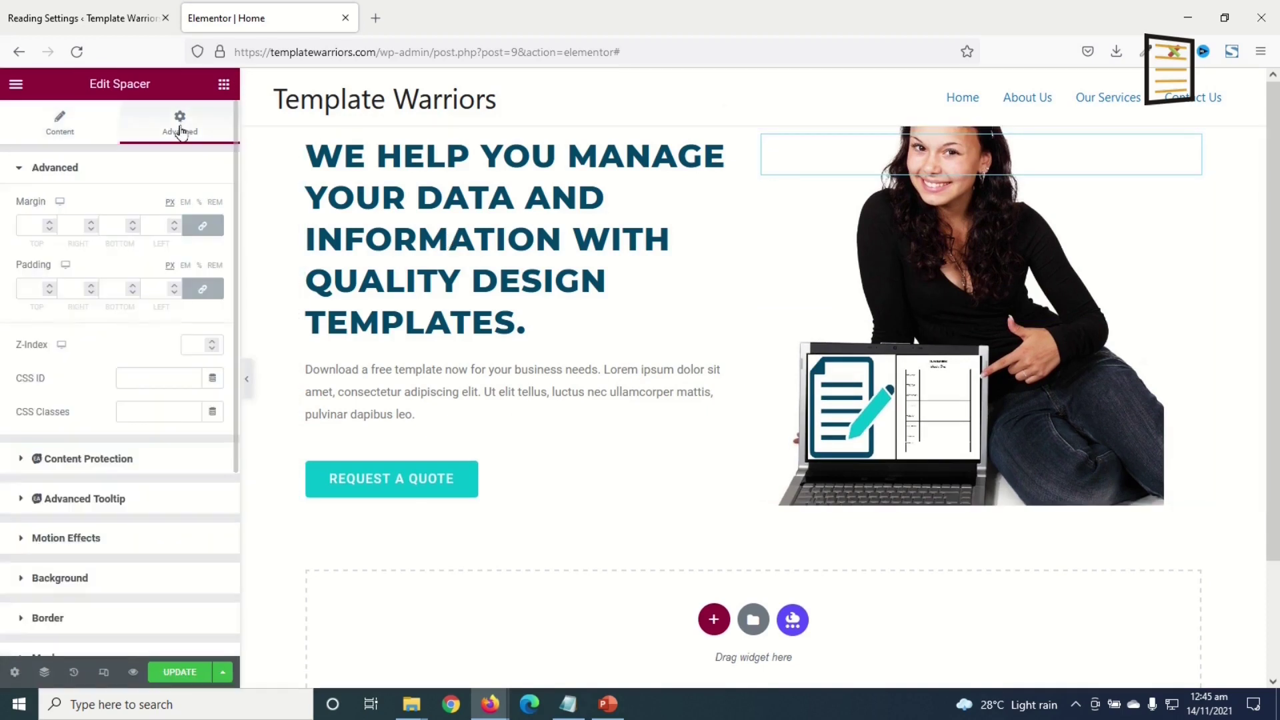
left_click(210, 288)
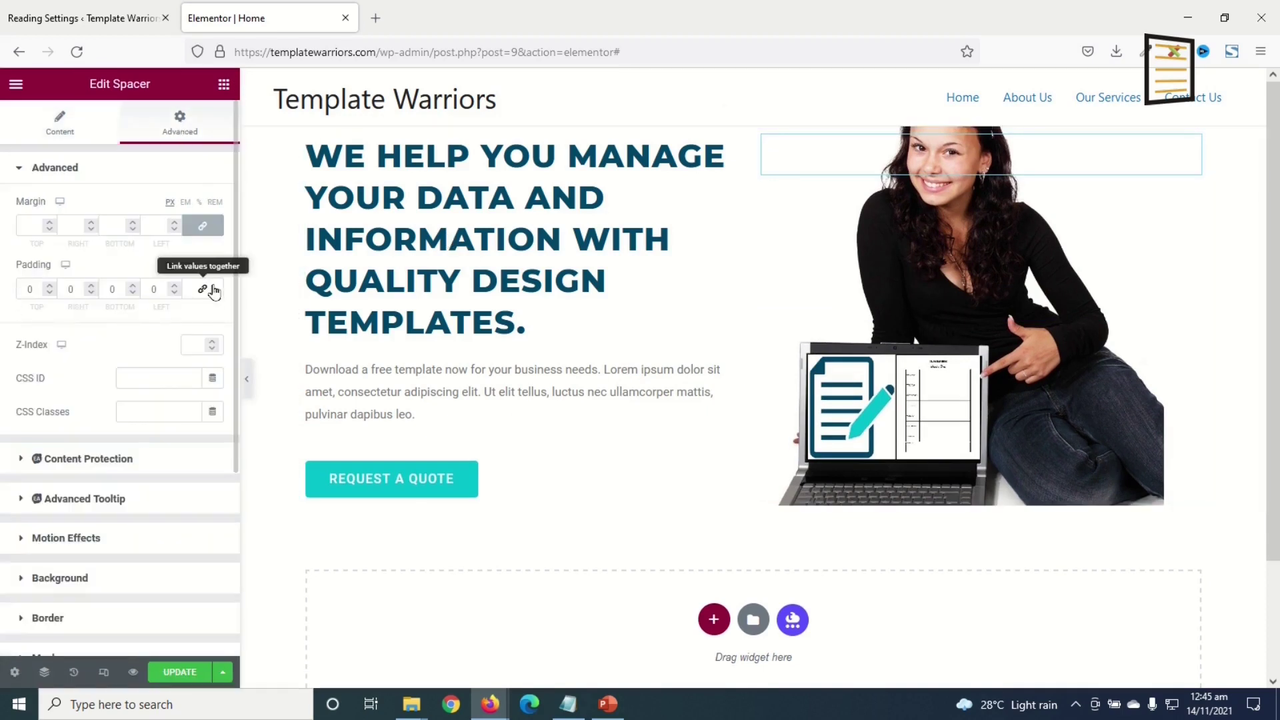
left_click_drag(32, 288, 2, 294)
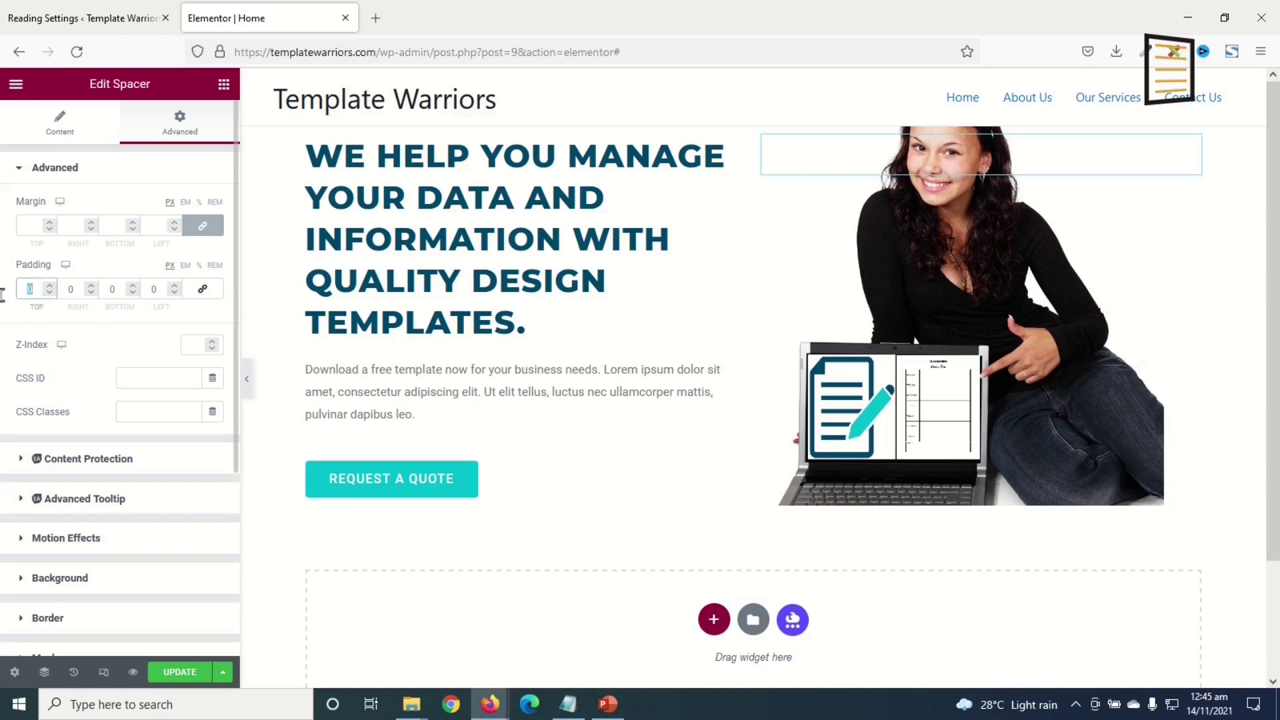
type("250")
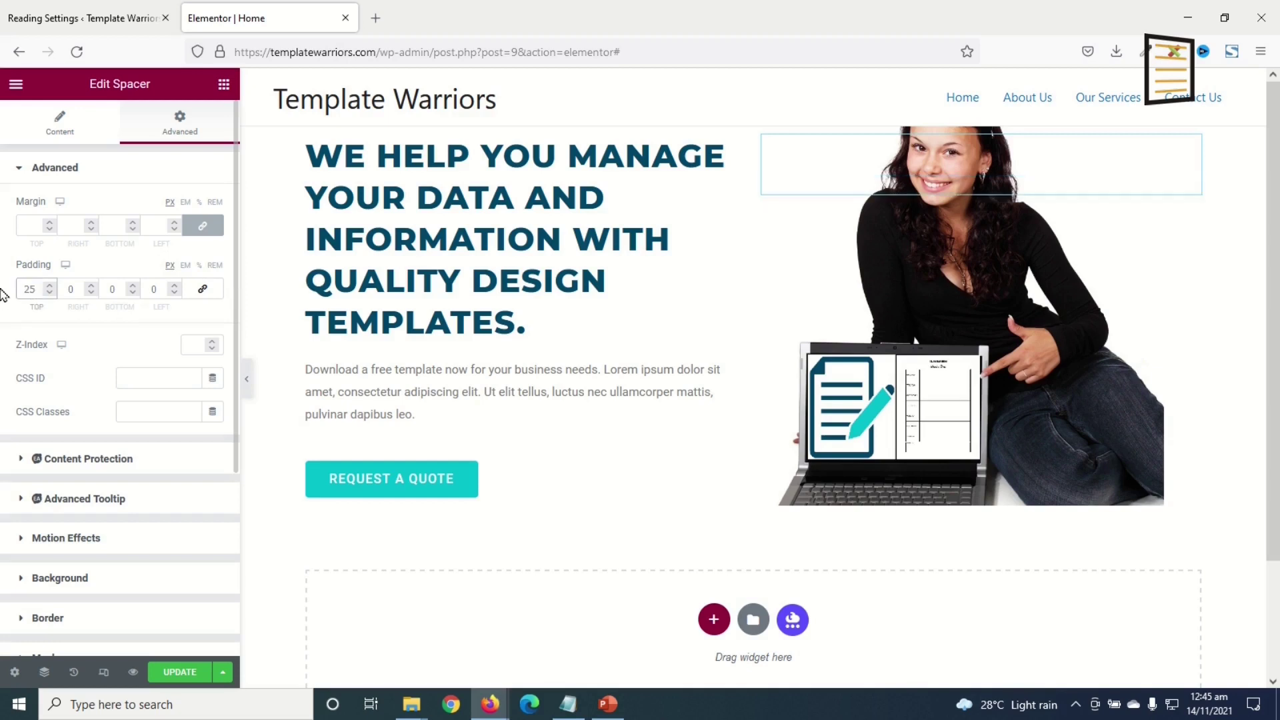
- Set the spacer's bottom padding to 350
key("Tab")
key("Tab")
type("250")
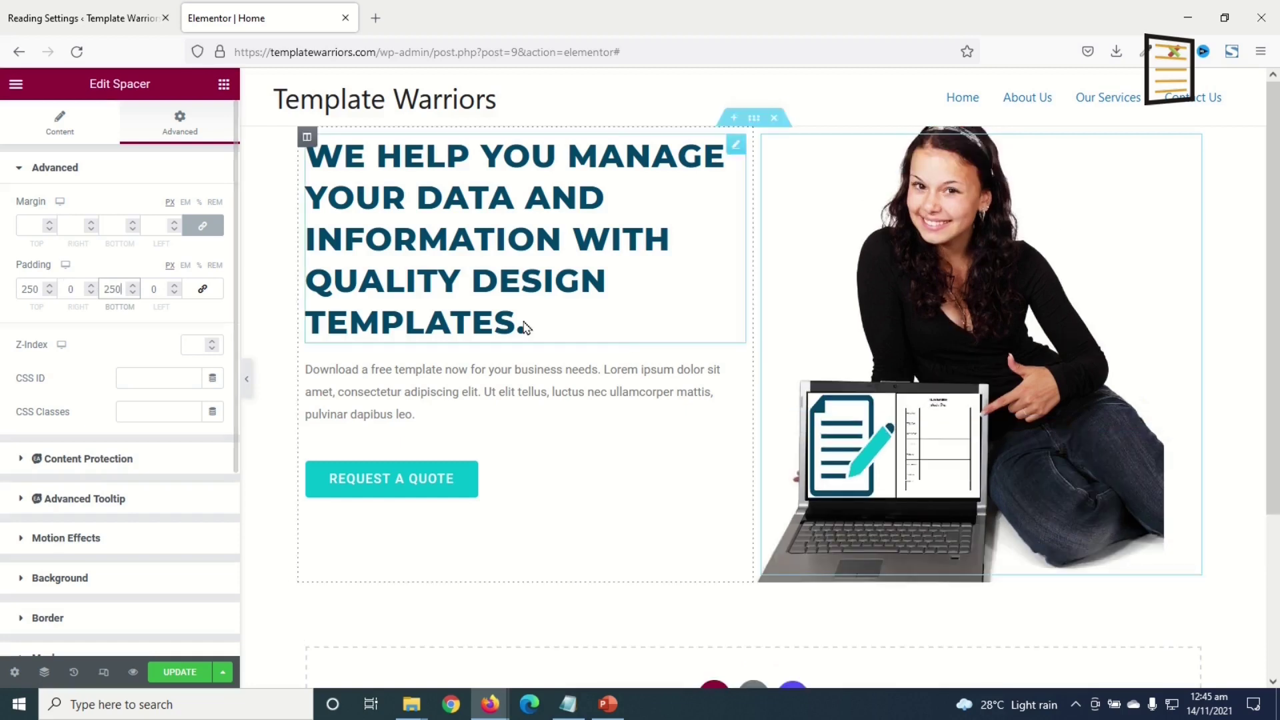
left_click(134, 286)
left_click(135, 285)
left_click(135, 286)
left_click(134, 285)
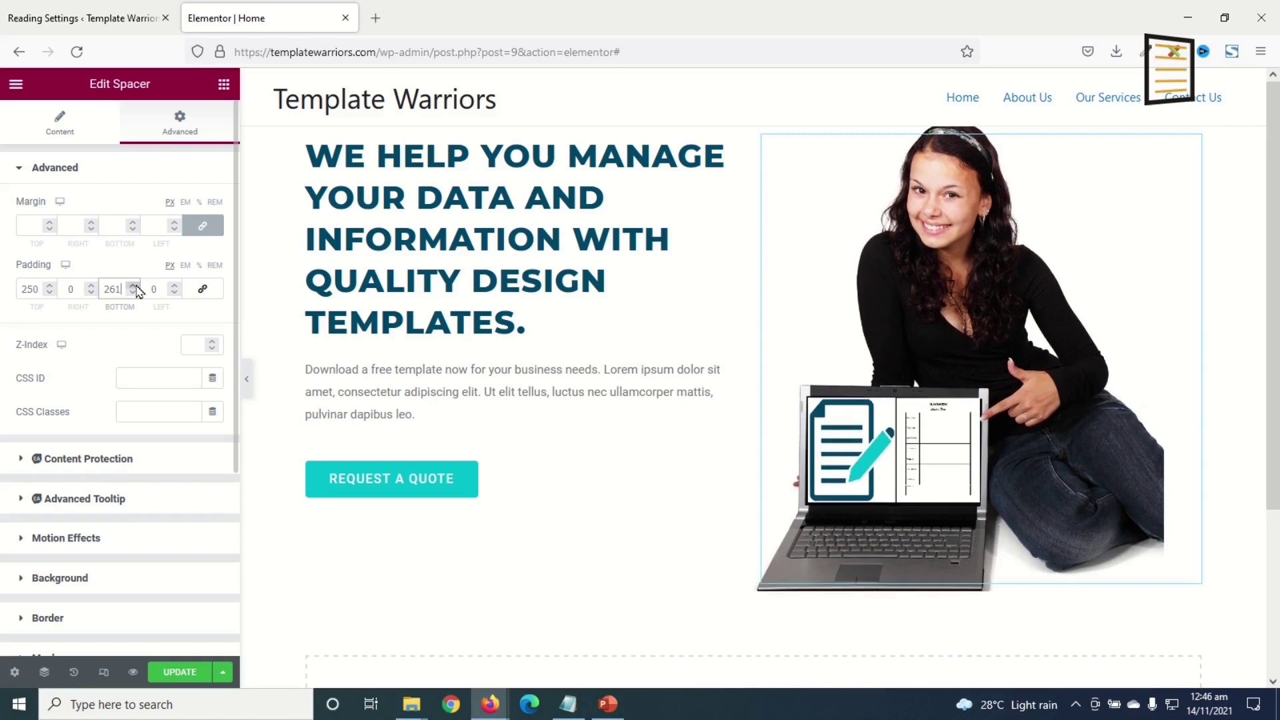
left_click_drag(123, 290, 2, 290)
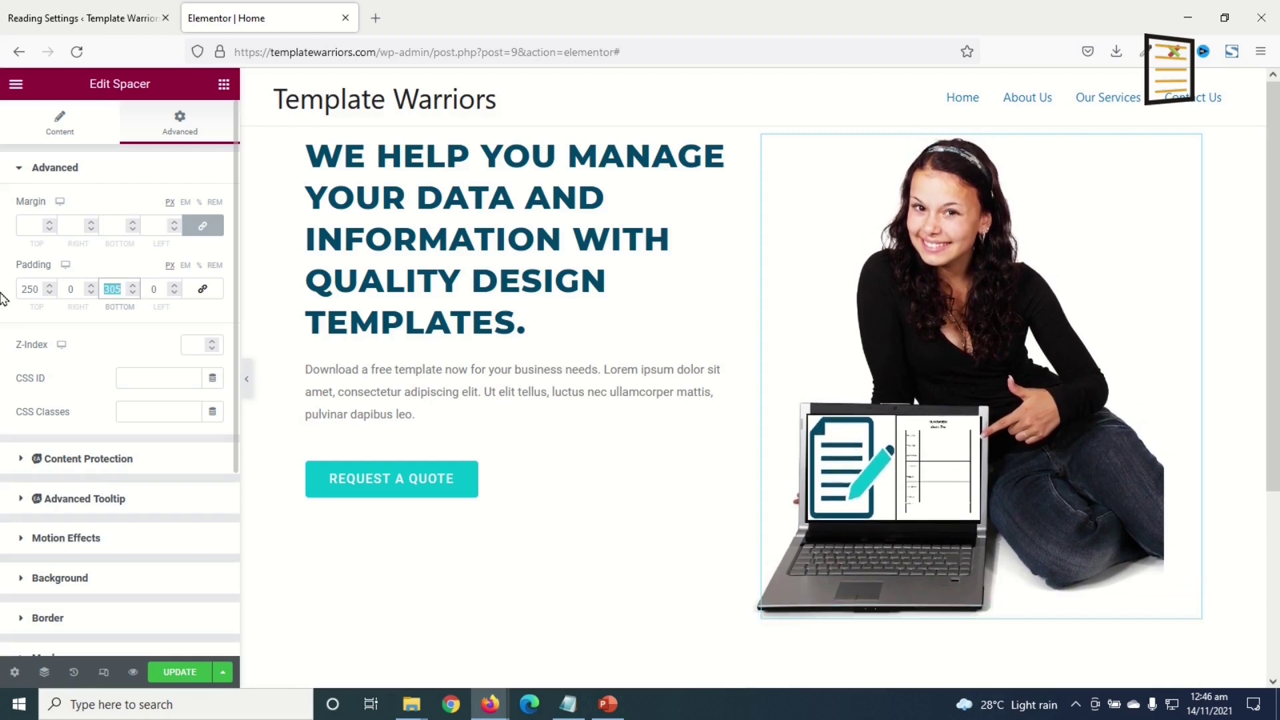
type("350")
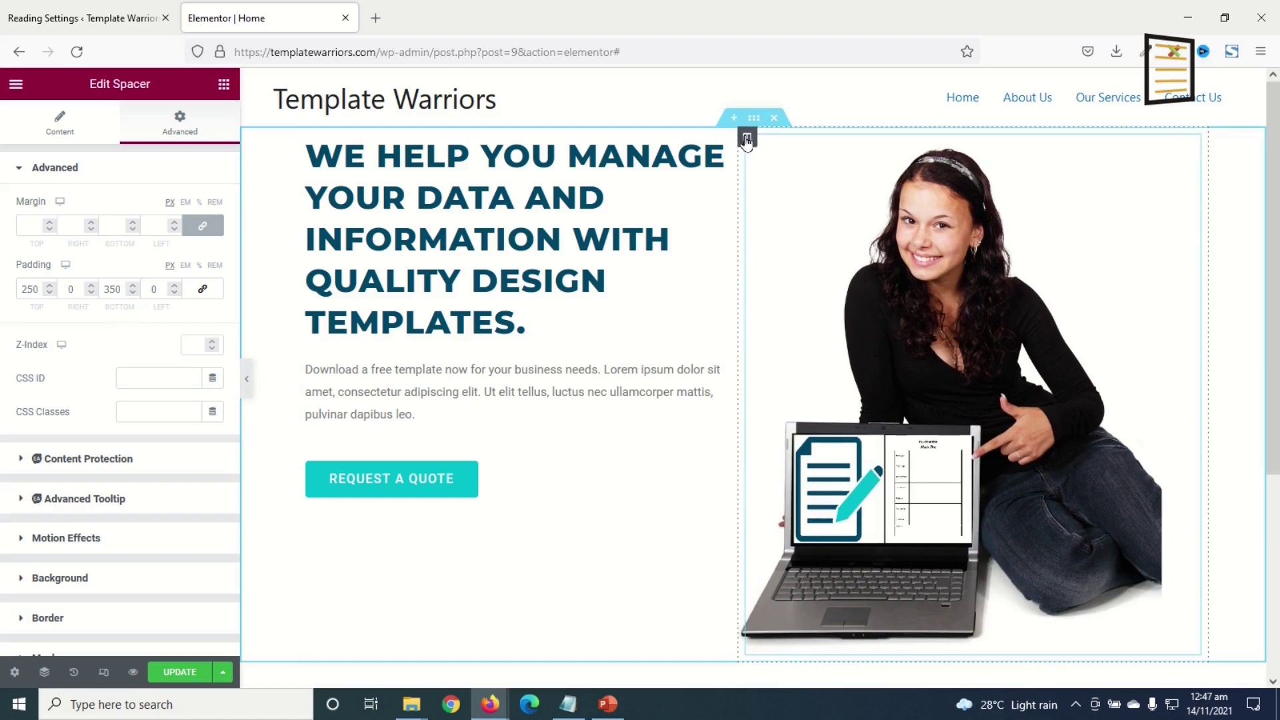
- Set the hero's right image column width to 40%
left_click(747, 138)
left_click(43, 118)
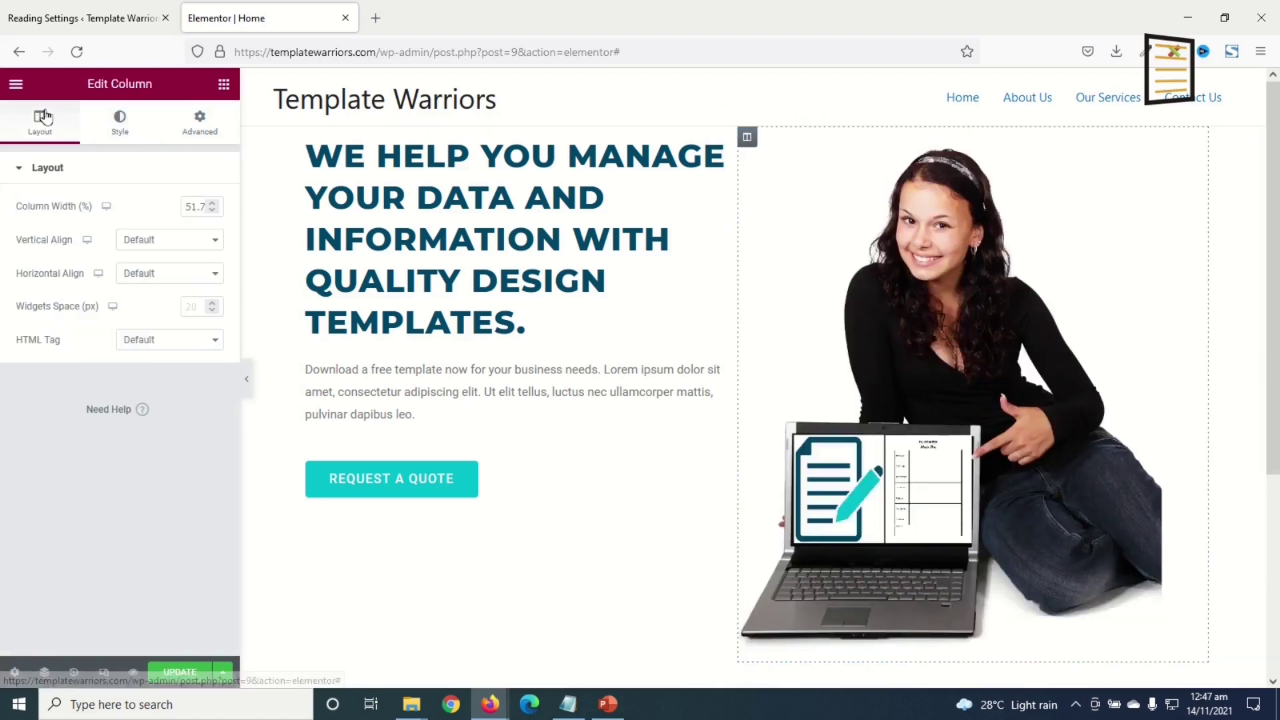
double_click(204, 203)
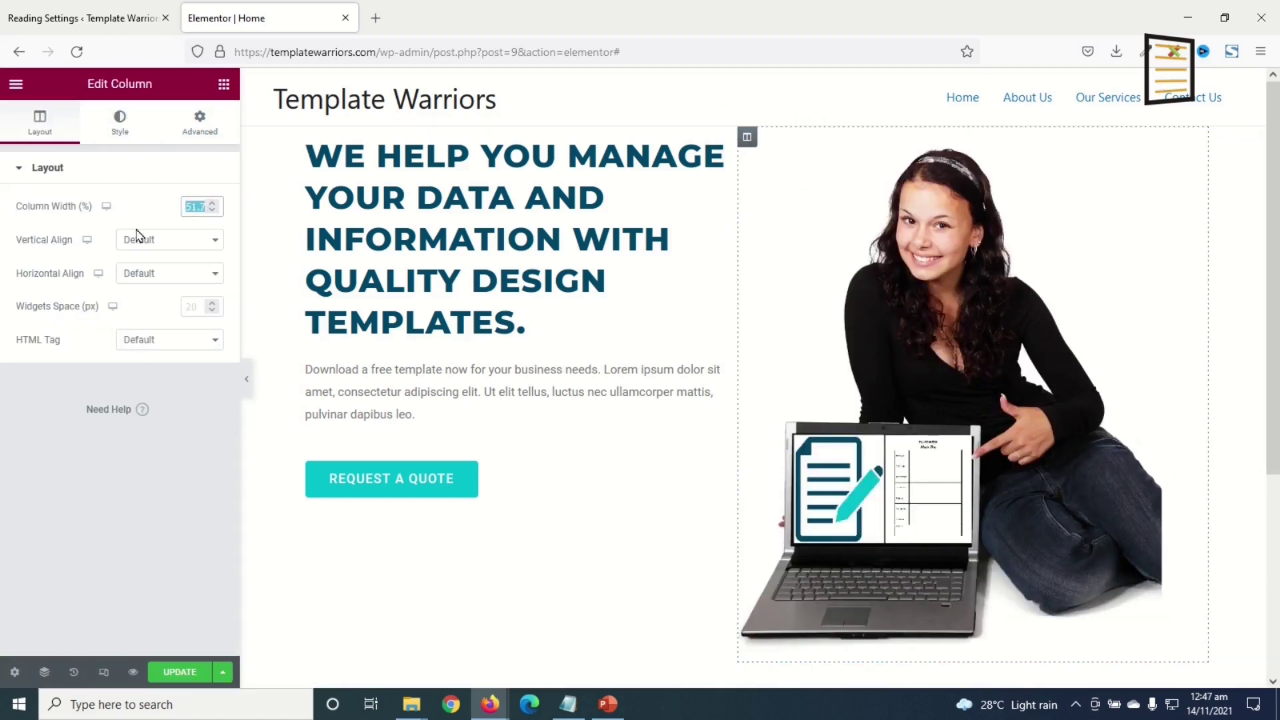
type("40")
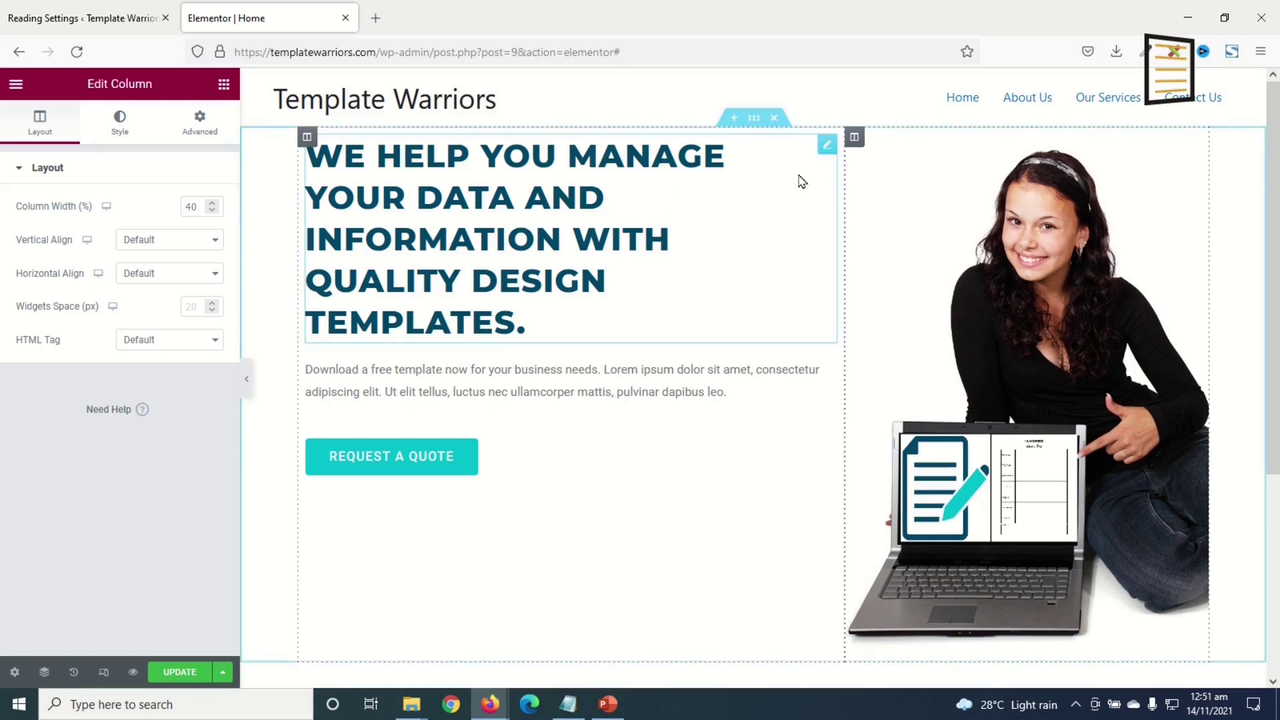
- Give the hero heading unlinked padding with 100 on top
left_click(826, 153)
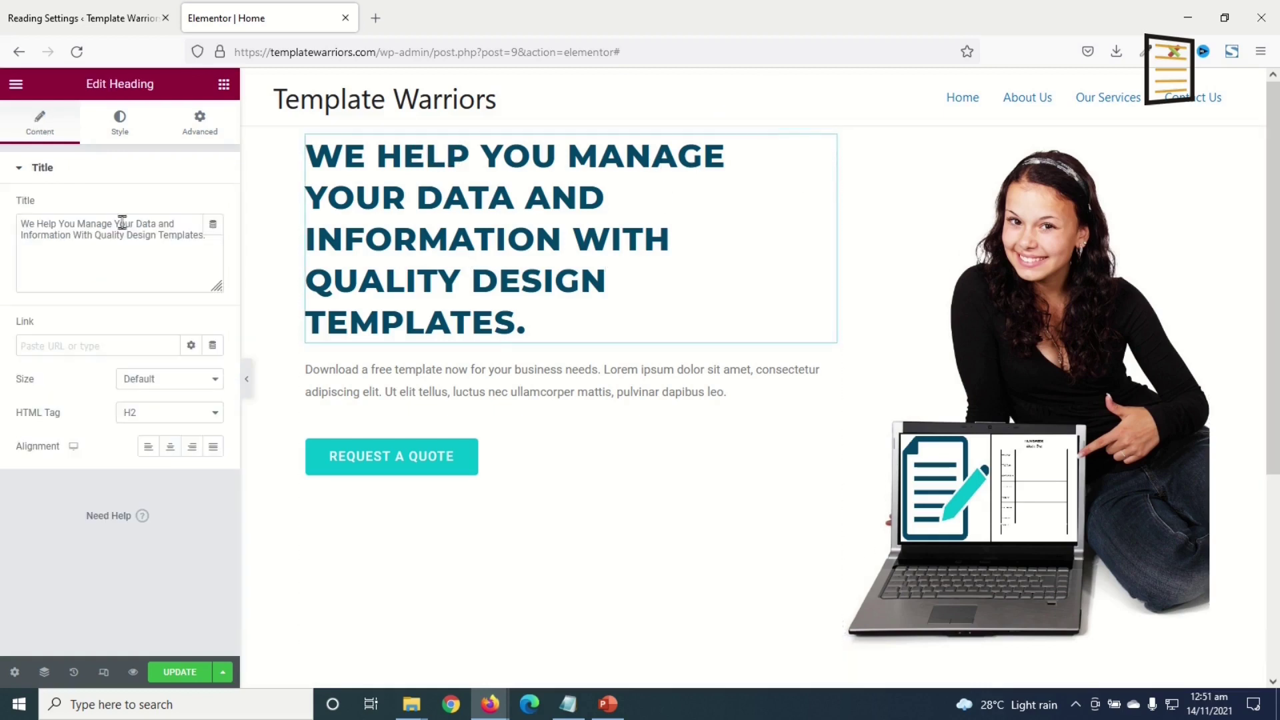
left_click(199, 121)
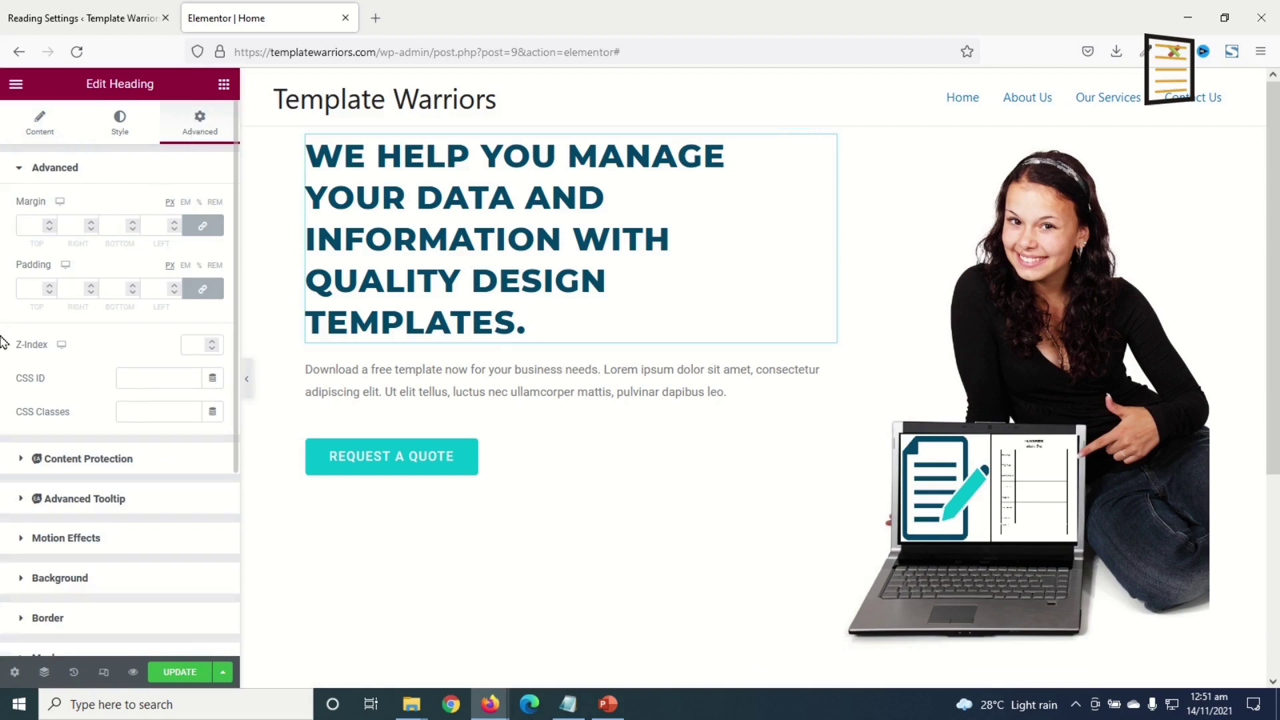
left_click(201, 291)
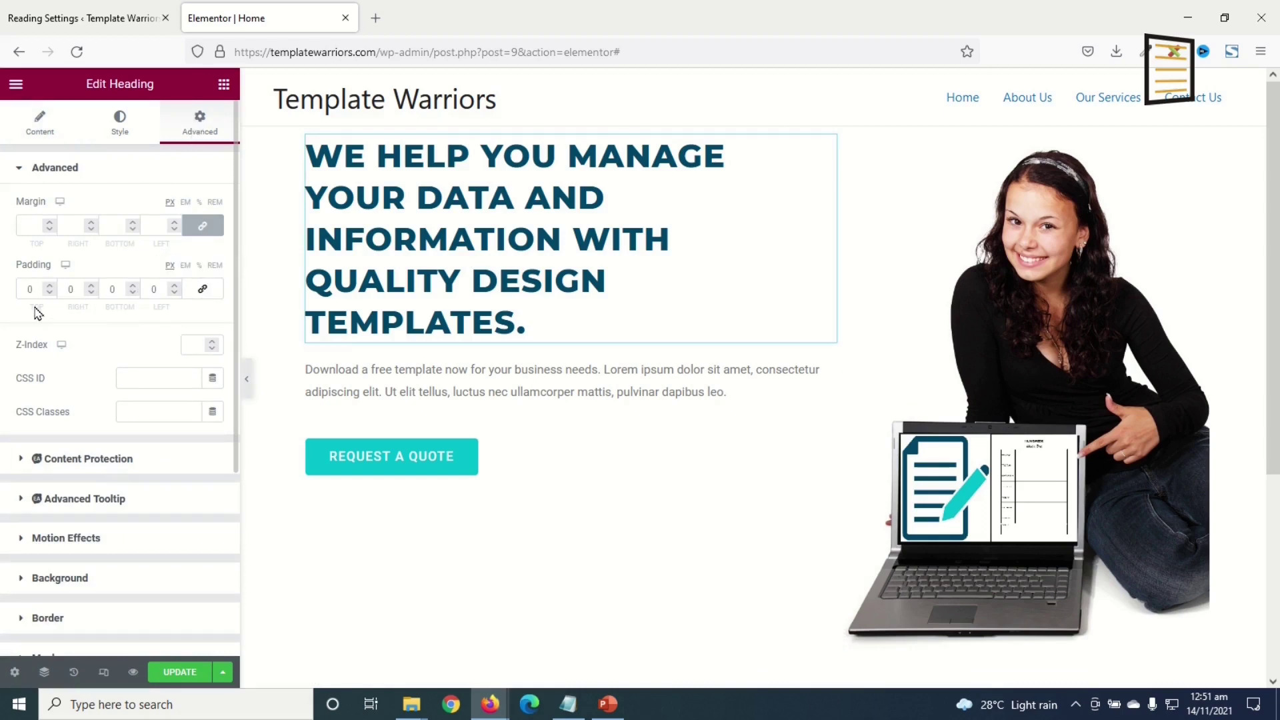
double_click(25, 289)
type("100")
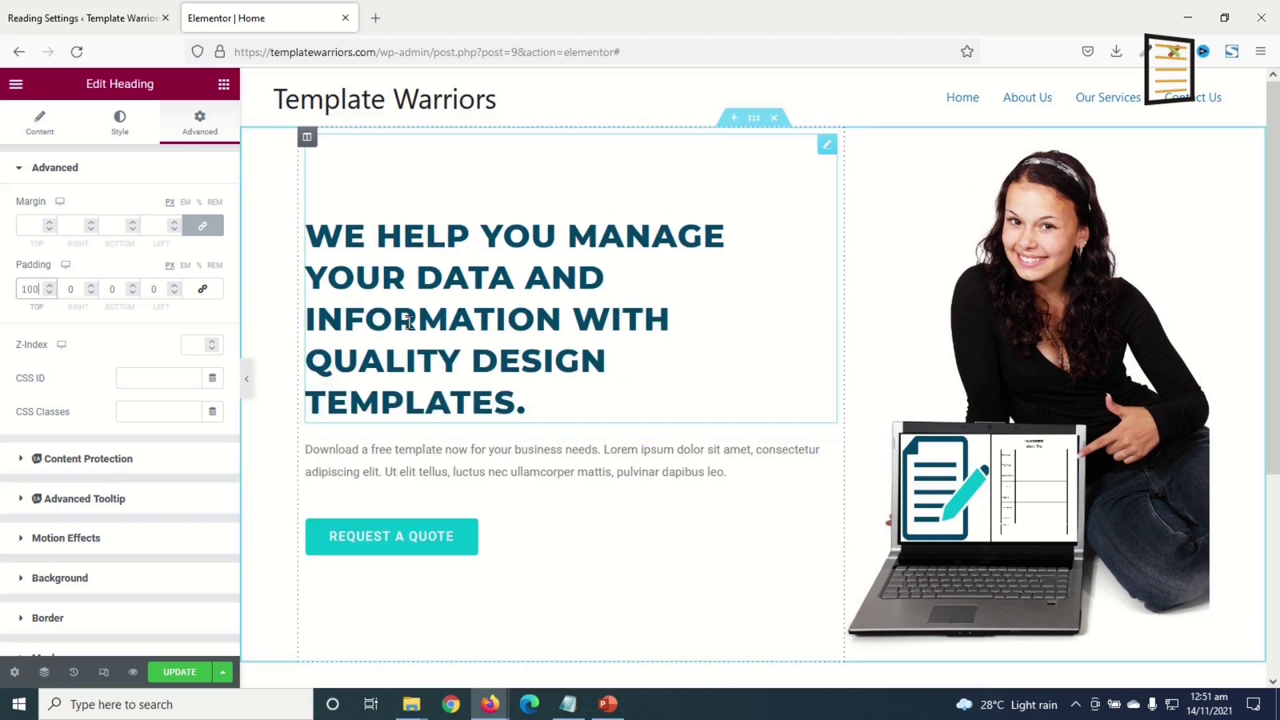
- Set the heading's typography font size to 30
left_click(119, 126)
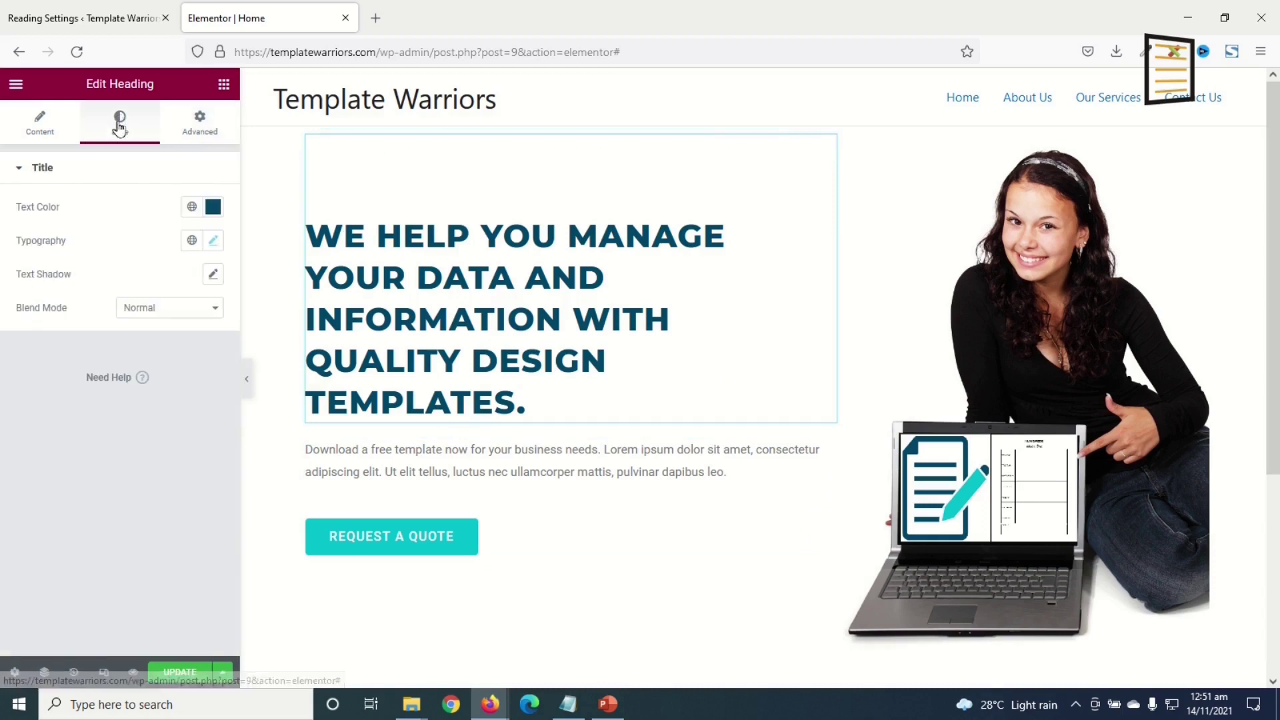
left_click(214, 241)
left_click_drag(193, 374, 119, 363)
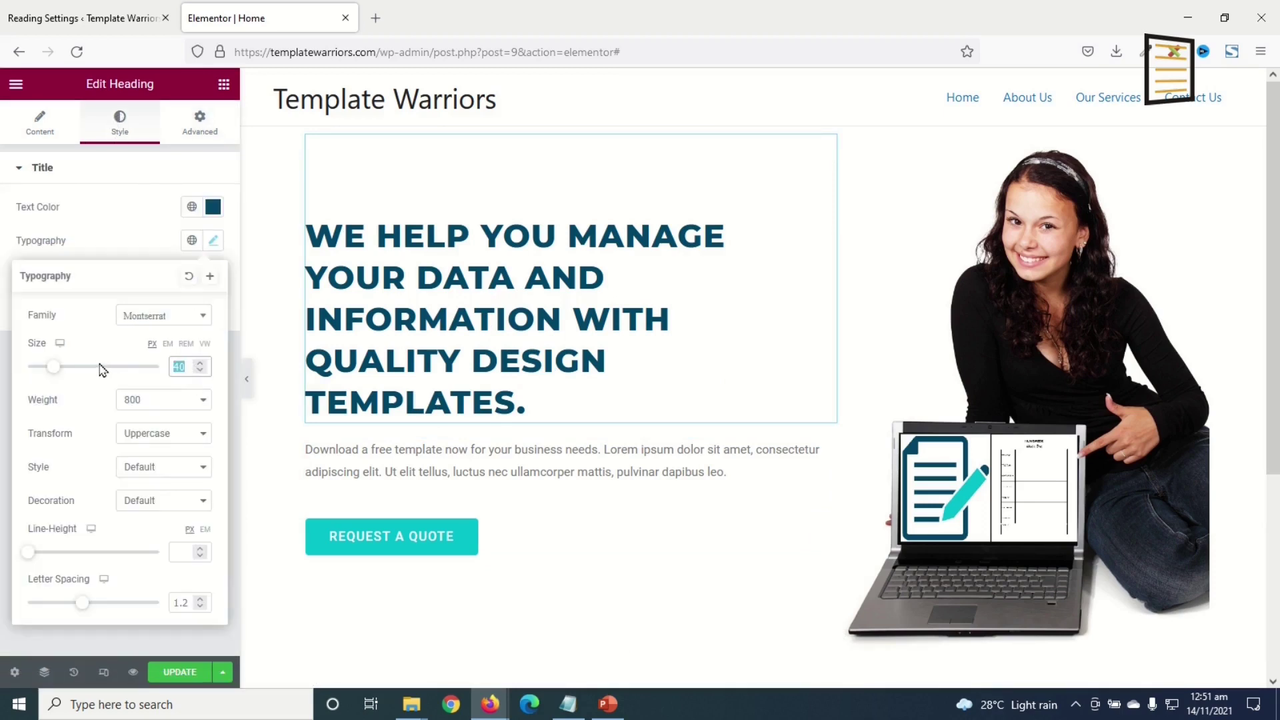
type("30")
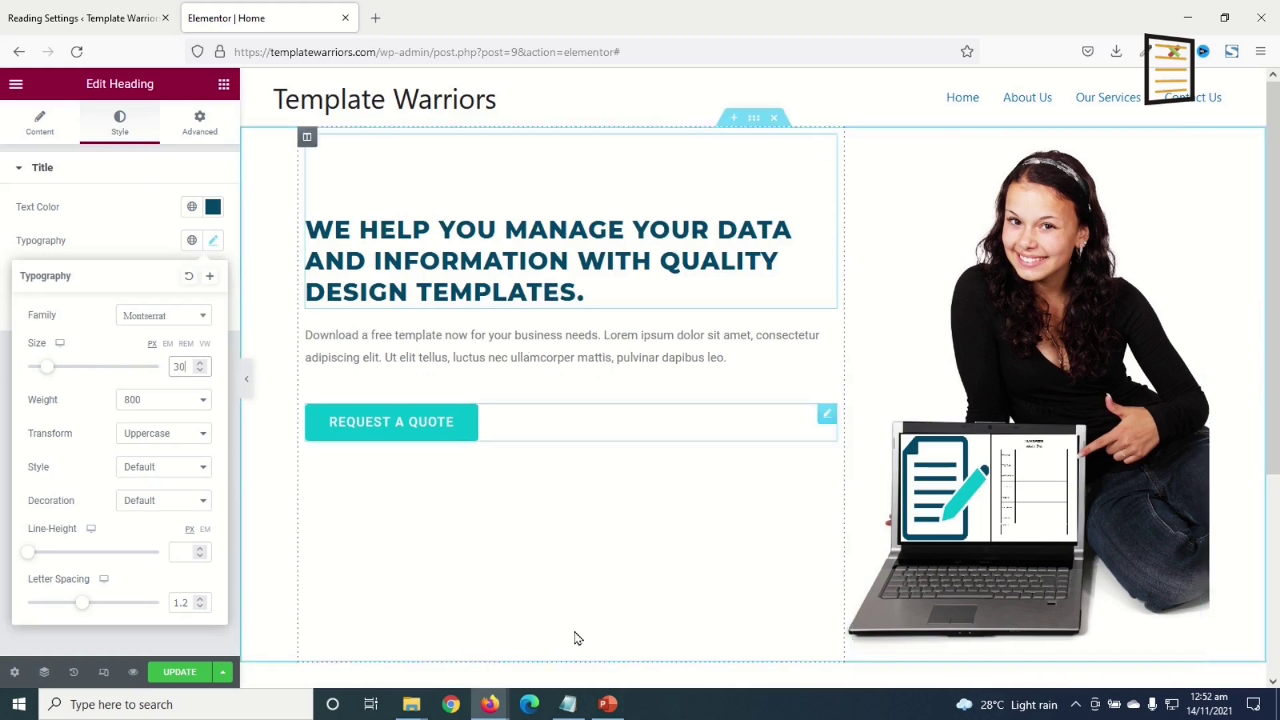
scroll(756, 492, "down", 2)
scroll(756, 492, "up", 2)
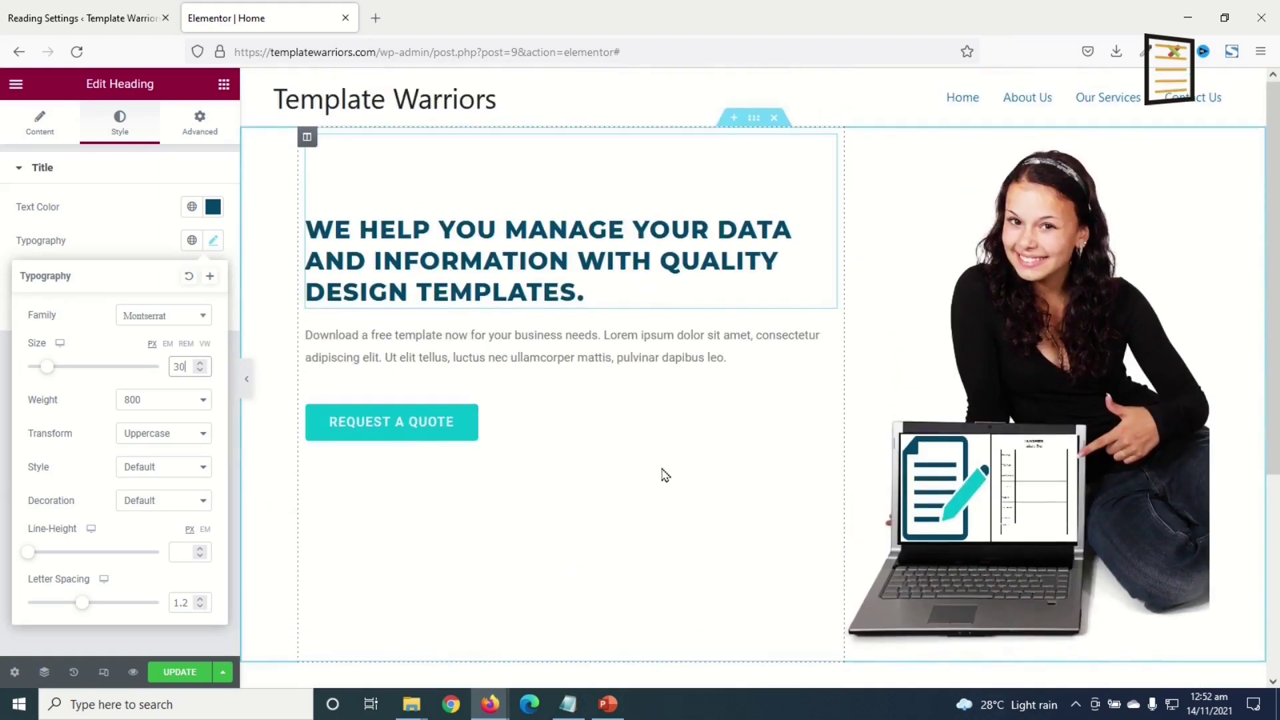
scroll(680, 560, "down", 3)
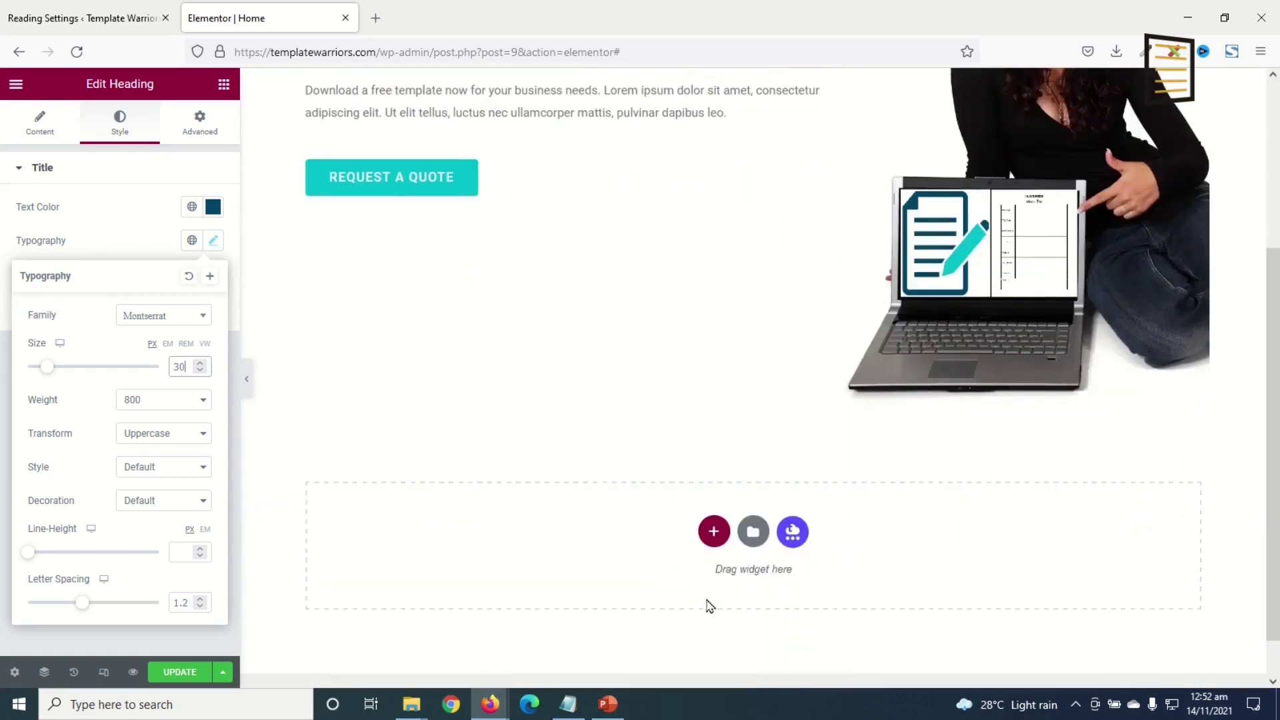
- Add a new four-column section below the hero
left_click(709, 540)
mouse_move(613, 712)
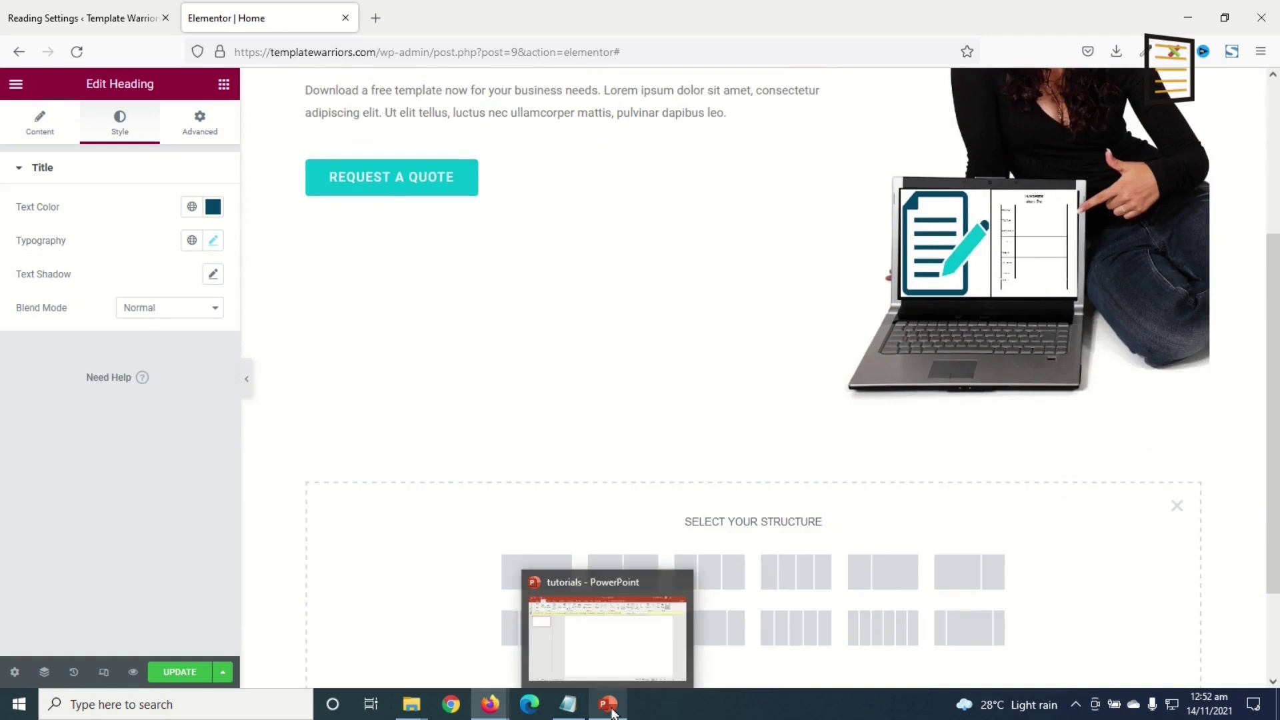
left_click(795, 574)
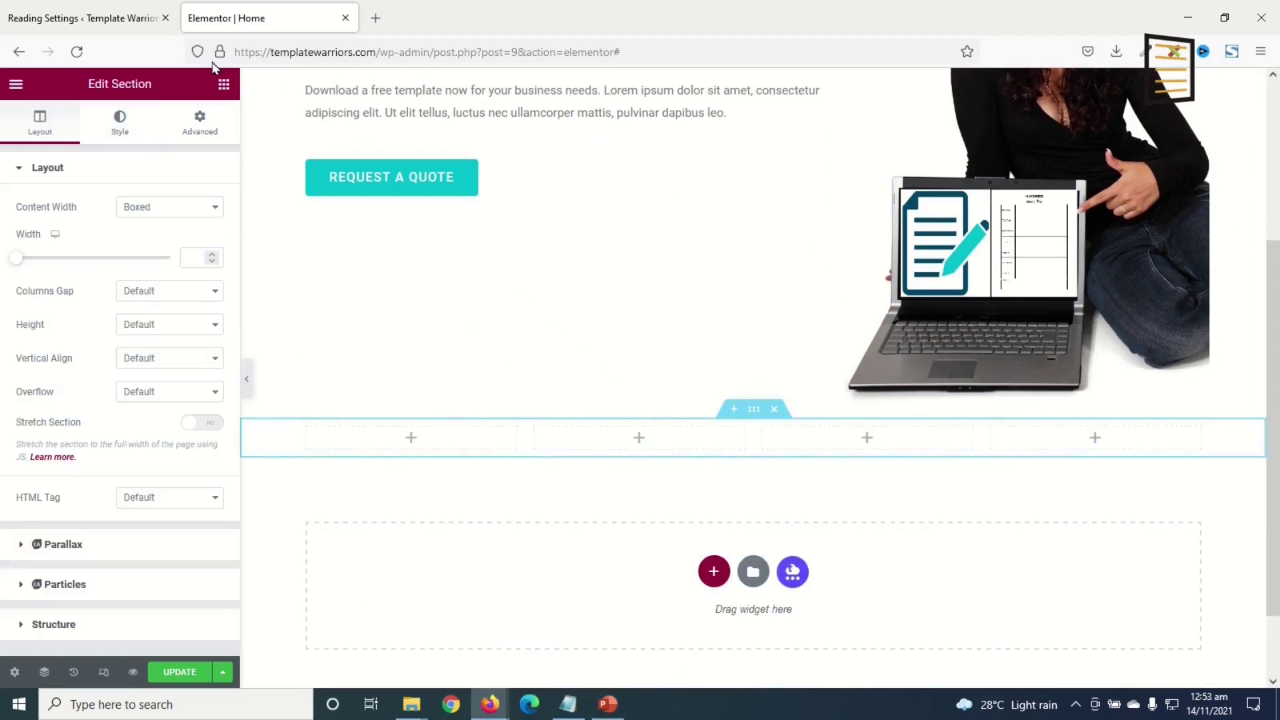
- Place an Icon Box in the first column and title it 'Quality Templates'
left_click(224, 85)
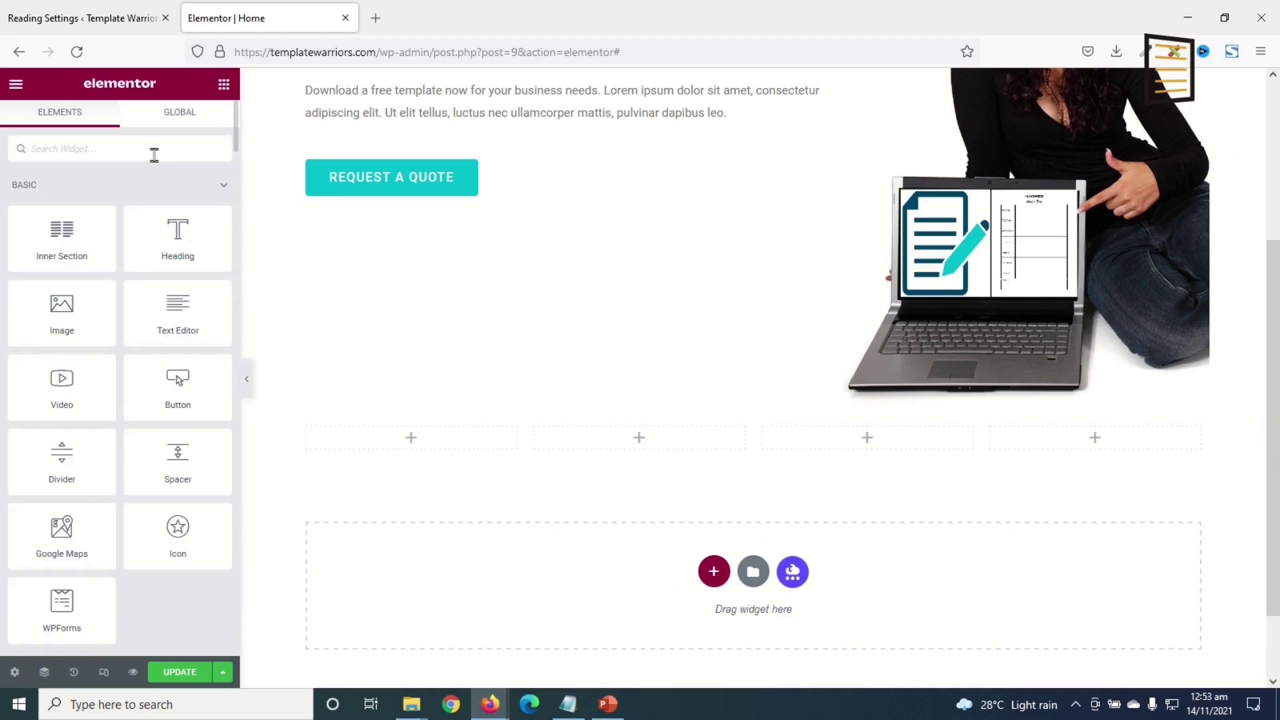
left_click(154, 154)
type("icon box")
left_click_drag(178, 204, 439, 436)
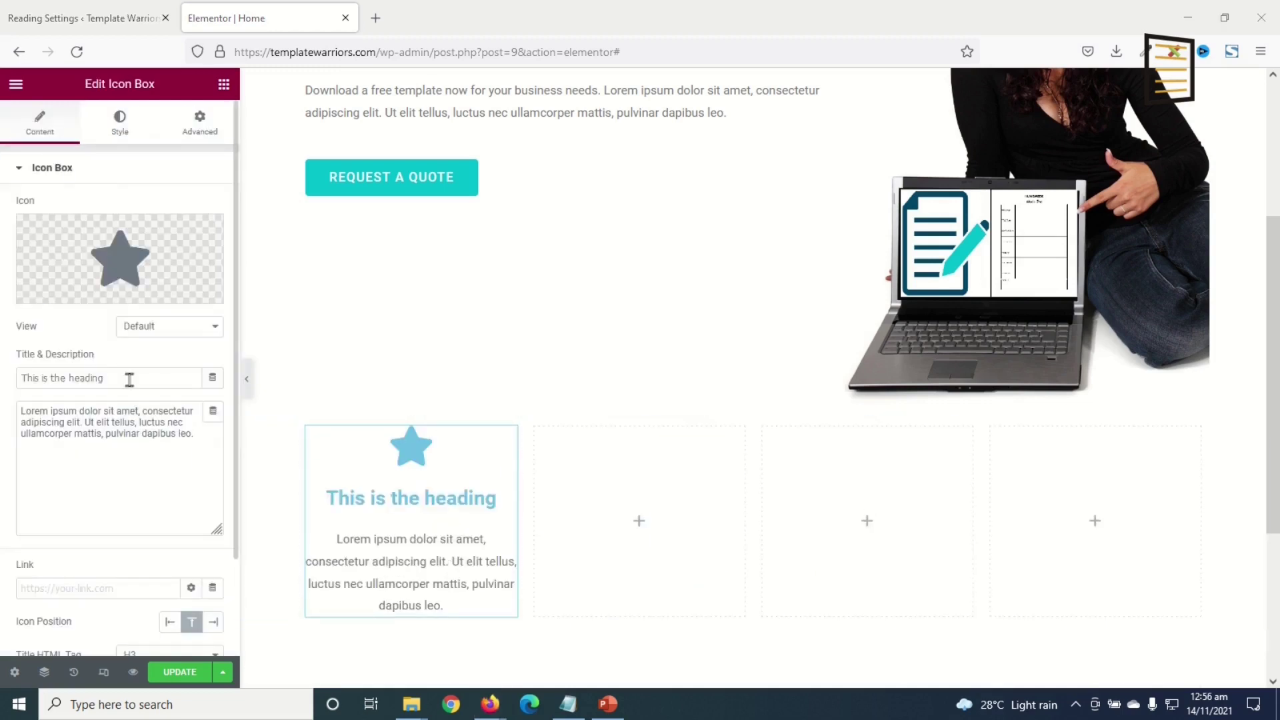
left_click_drag(128, 377, 3, 375)
type("Quality Templates")
left_click_drag(195, 434, 3, 376)
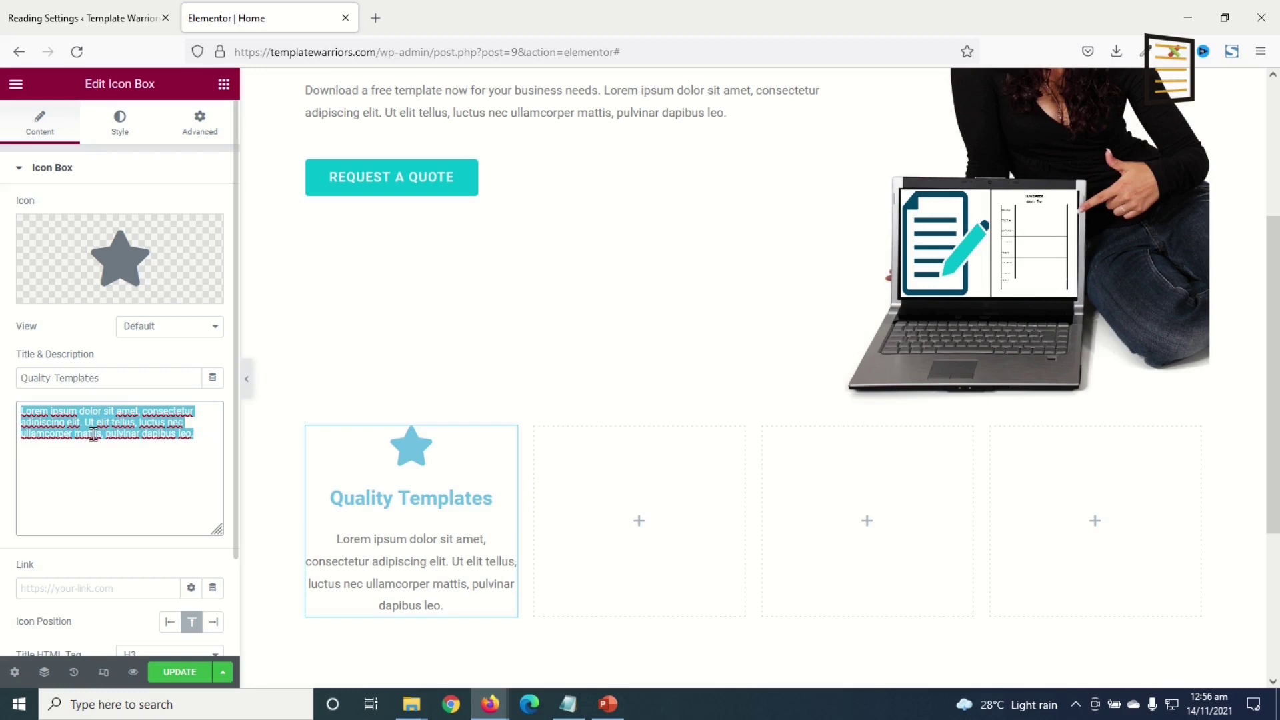
- Replace the Quality Templates star with the solid Copy icon from the Icon Library
mouse_move(119, 253)
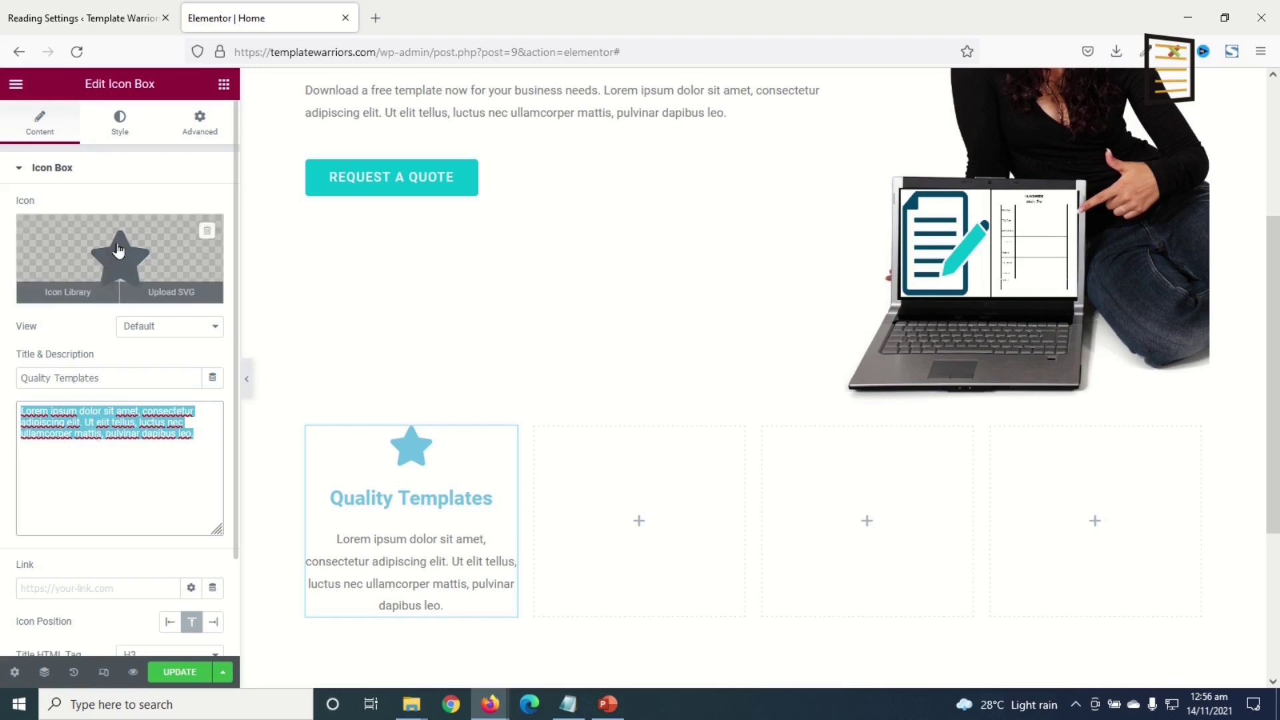
left_click(118, 250)
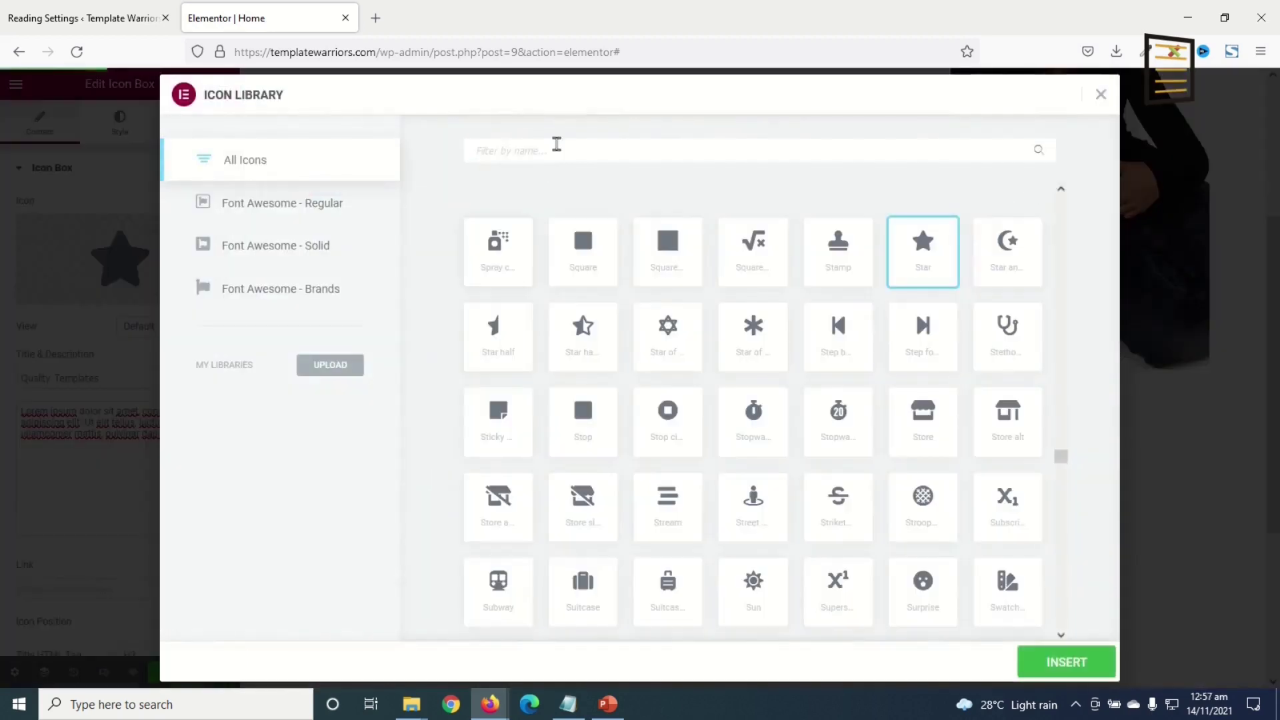
left_click(549, 141)
type("copy")
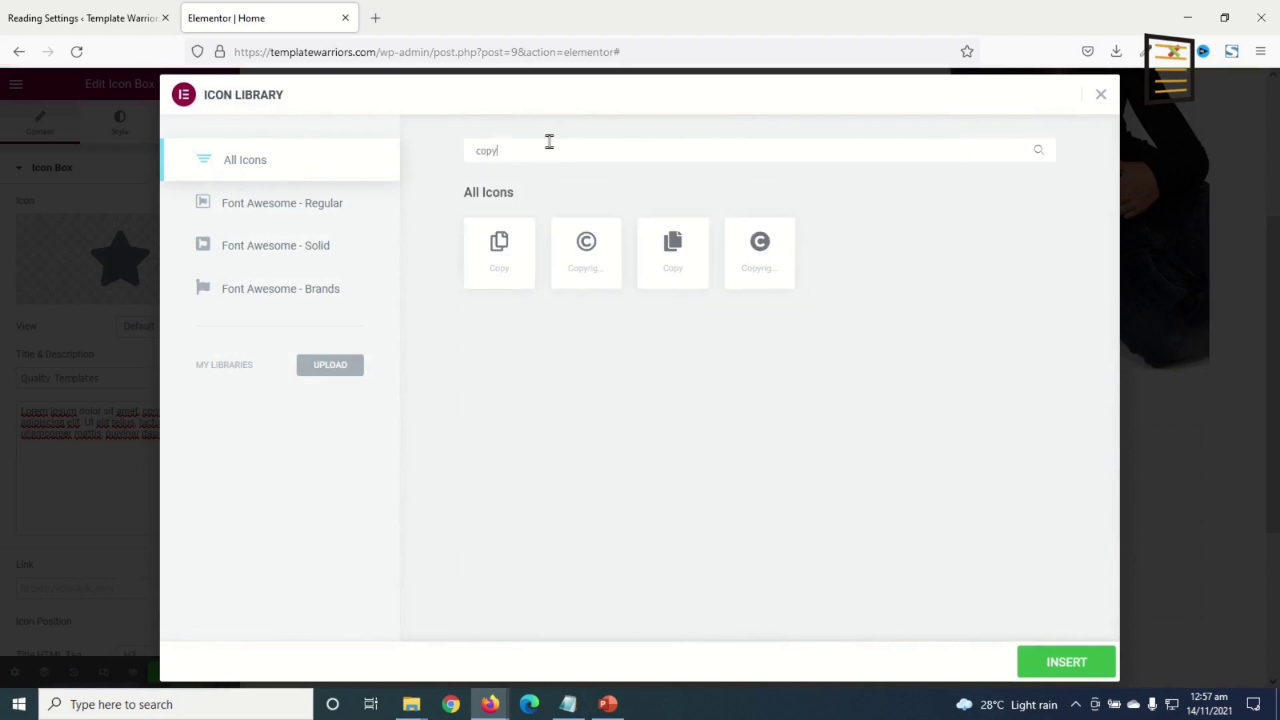
left_click(673, 257)
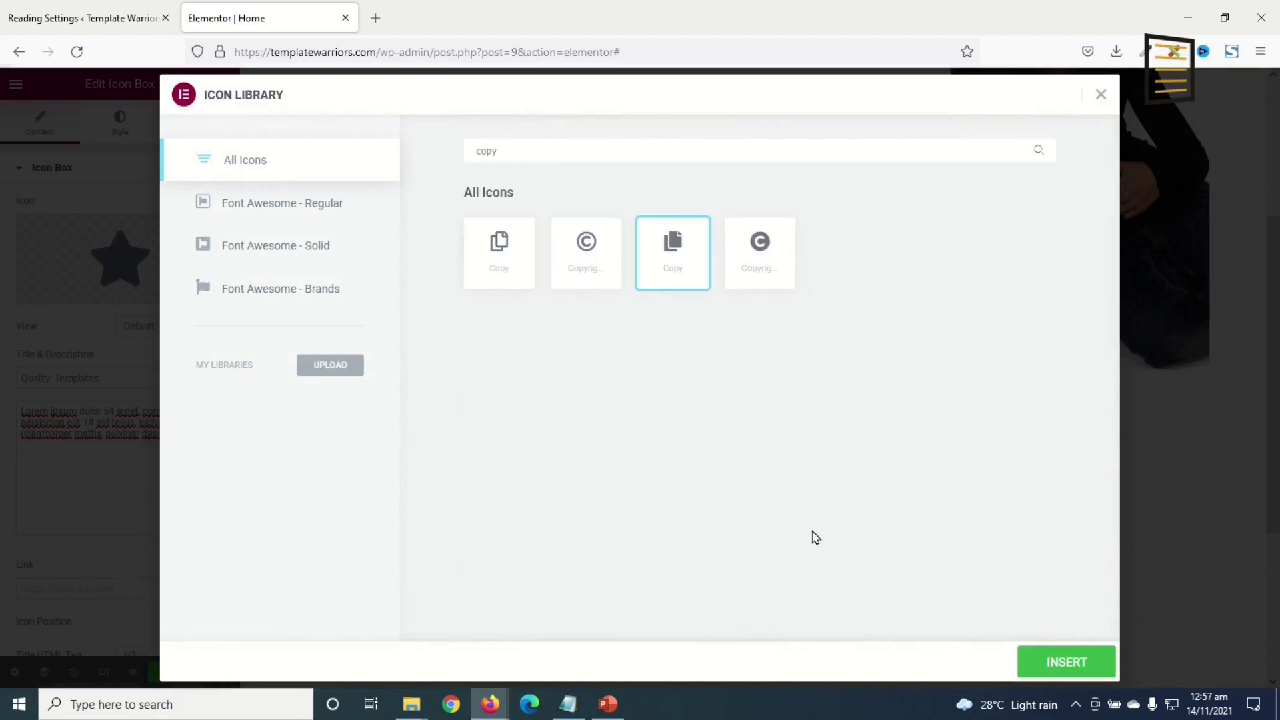
left_click(1043, 662)
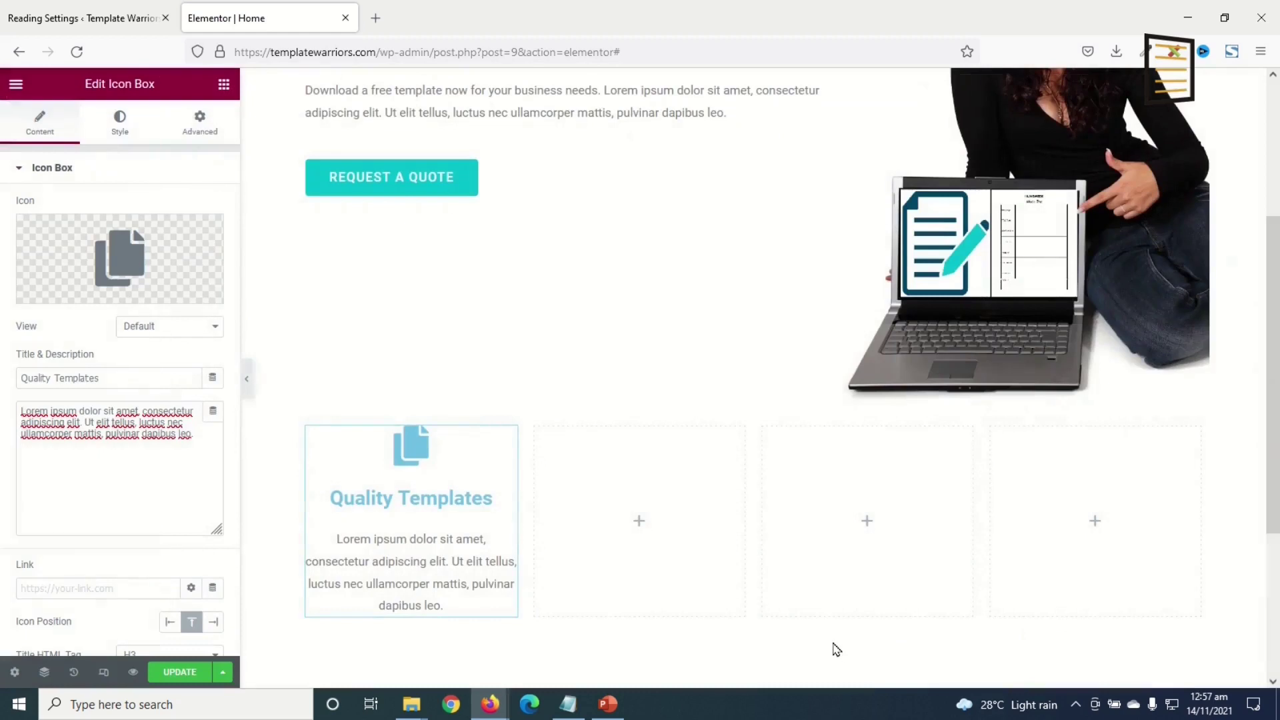
- Make the icon global Blue, left-align the content, and color the title Dark Blue
left_click(120, 122)
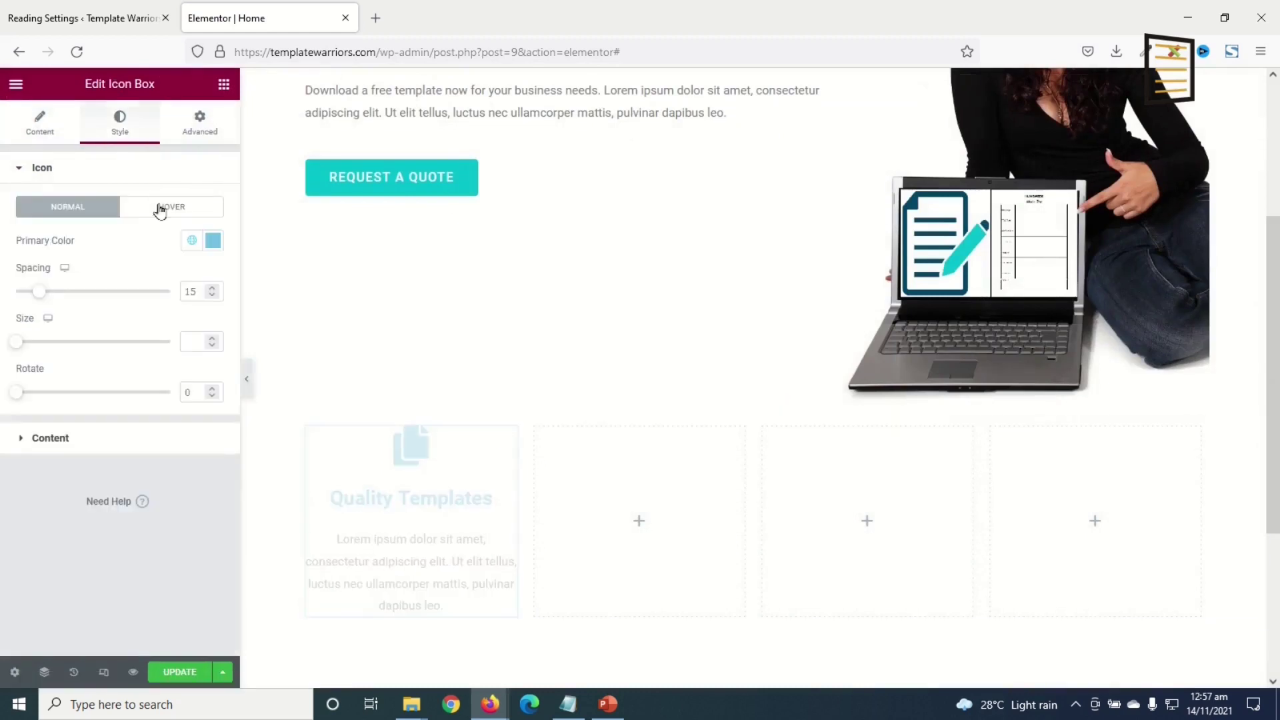
left_click(192, 241)
scroll(59, 480, "down", 3)
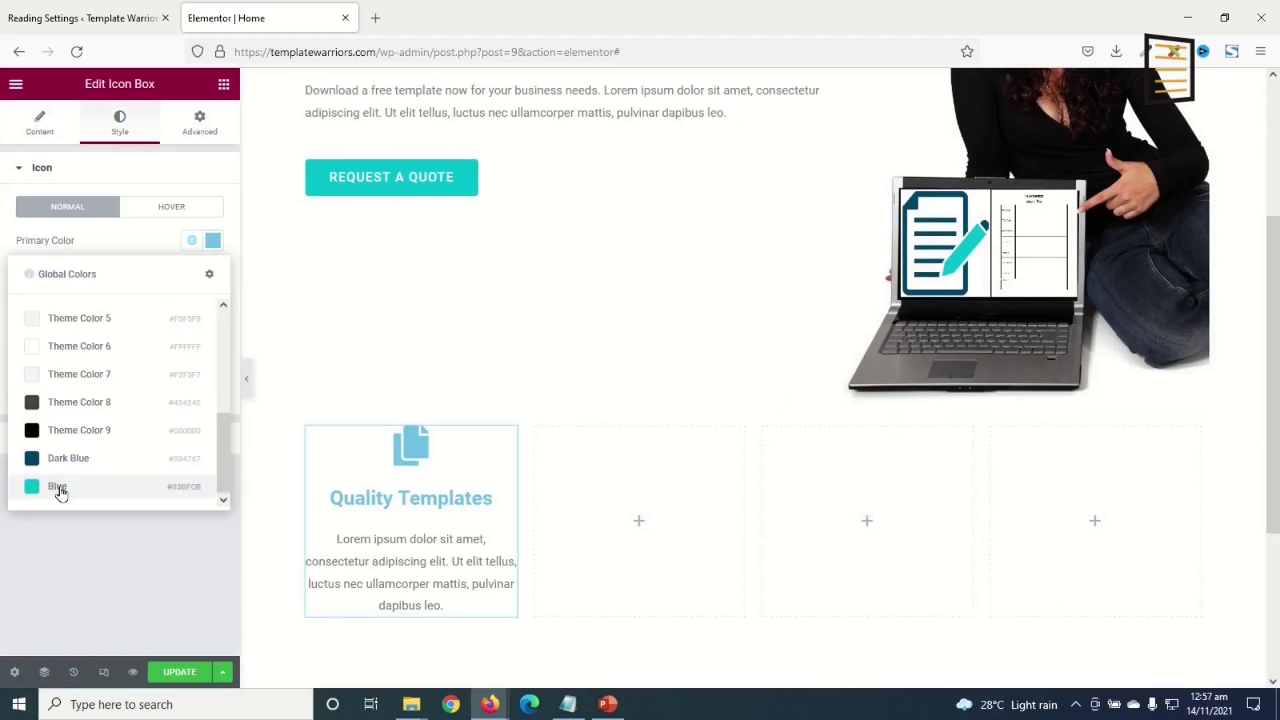
left_click(60, 495)
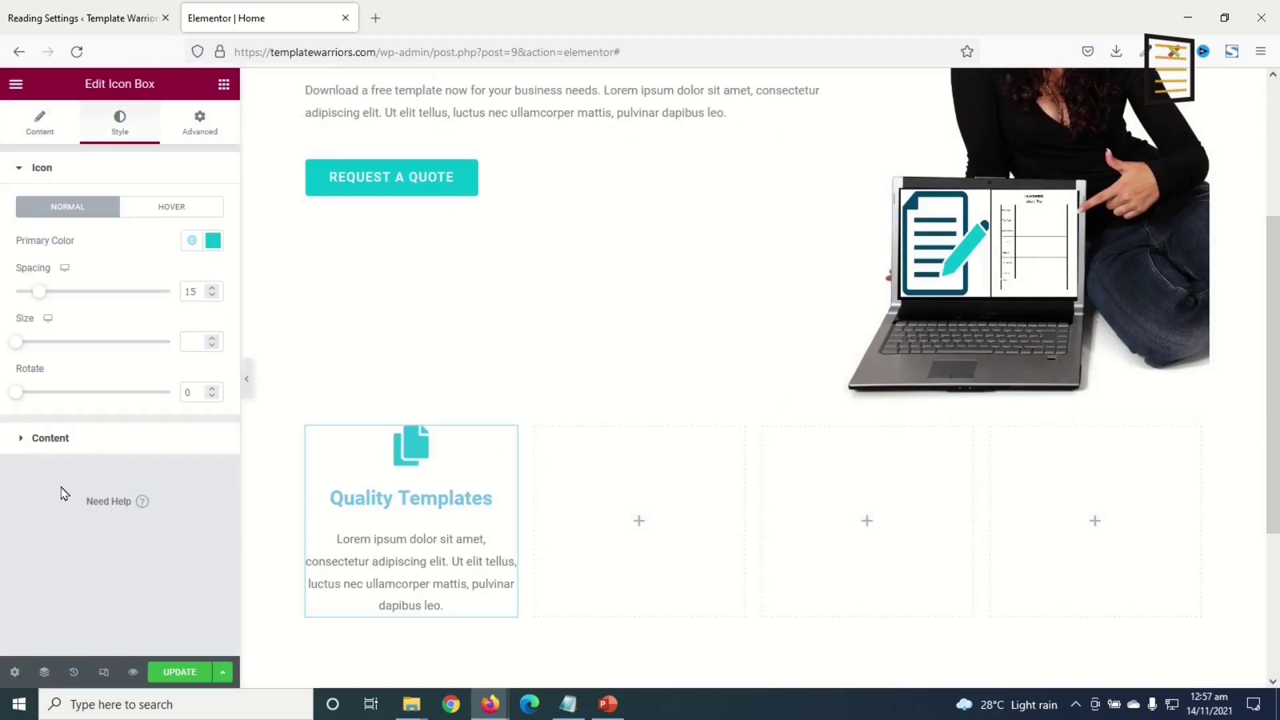
left_click(107, 437)
left_click(146, 248)
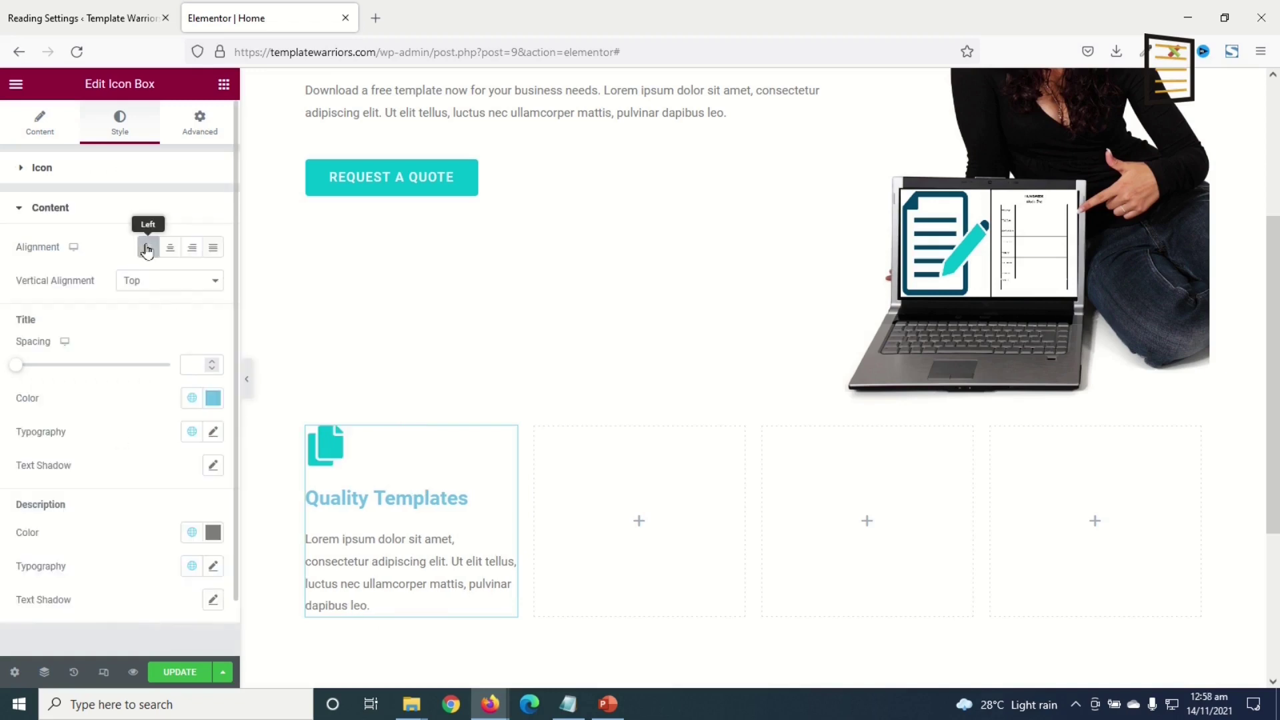
left_click(191, 402)
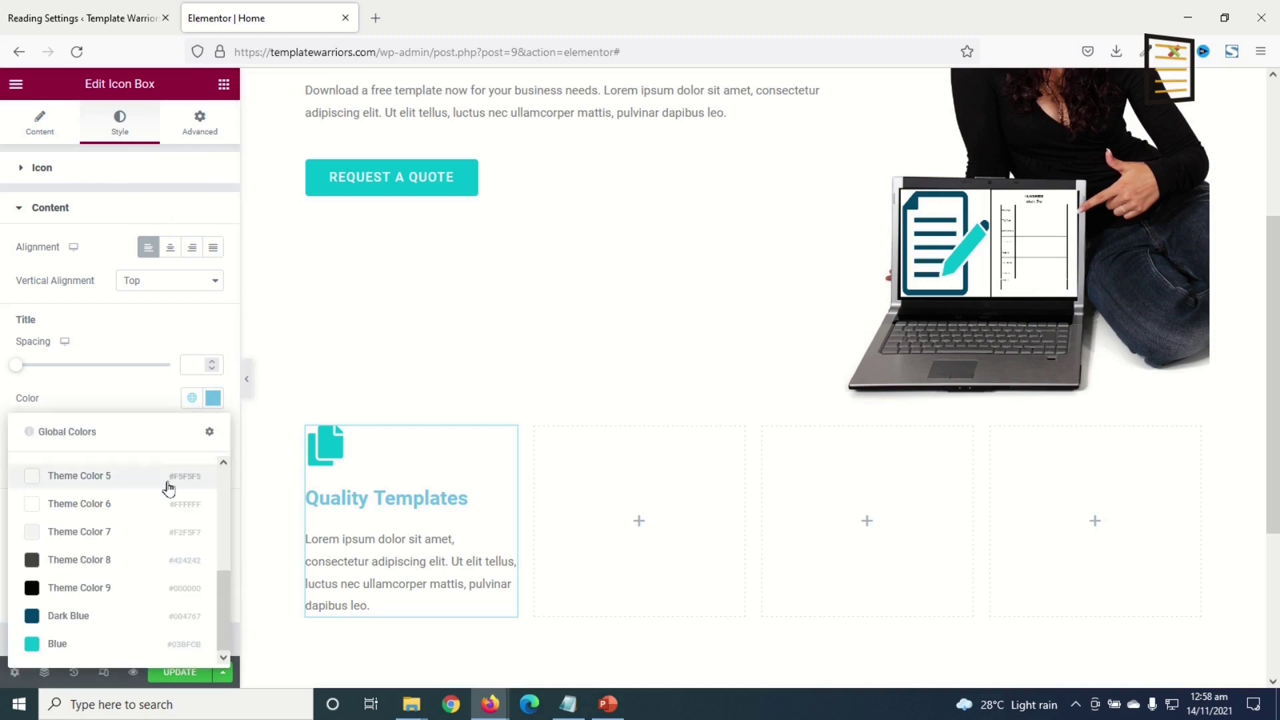
left_click(80, 617)
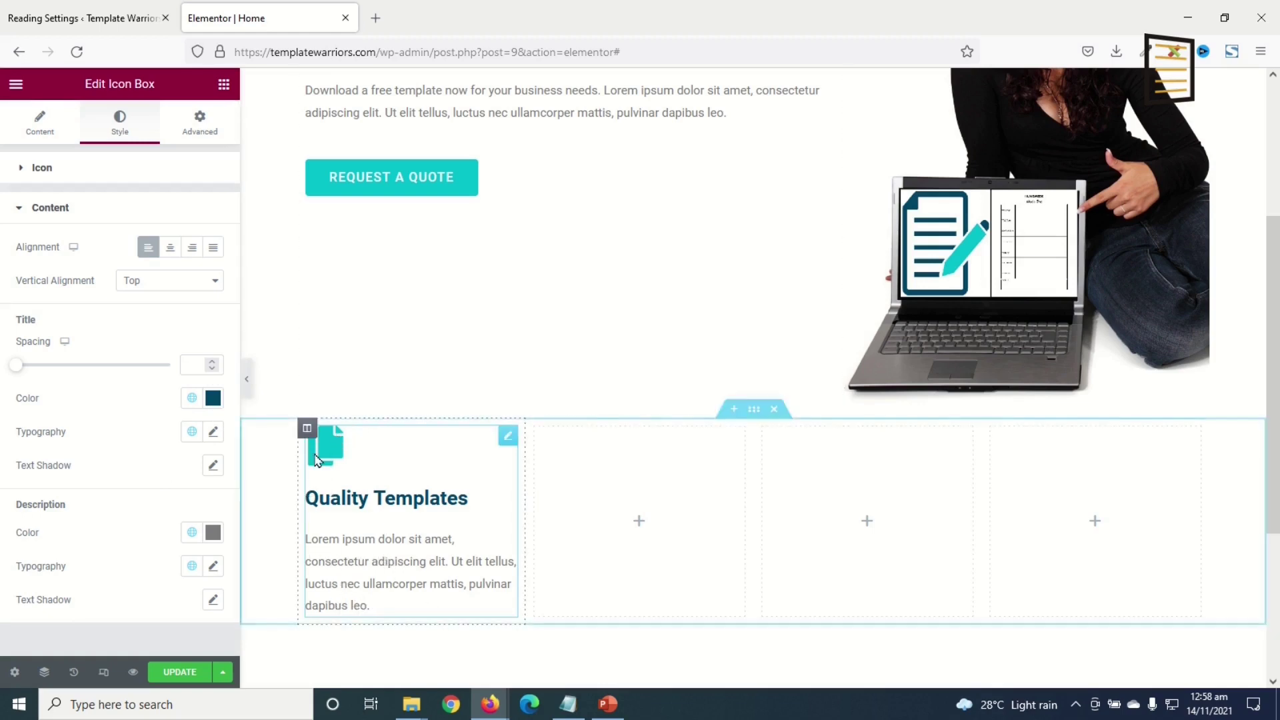
- Set the icon's hover color to Dark Blue
left_click(38, 168)
left_click(171, 209)
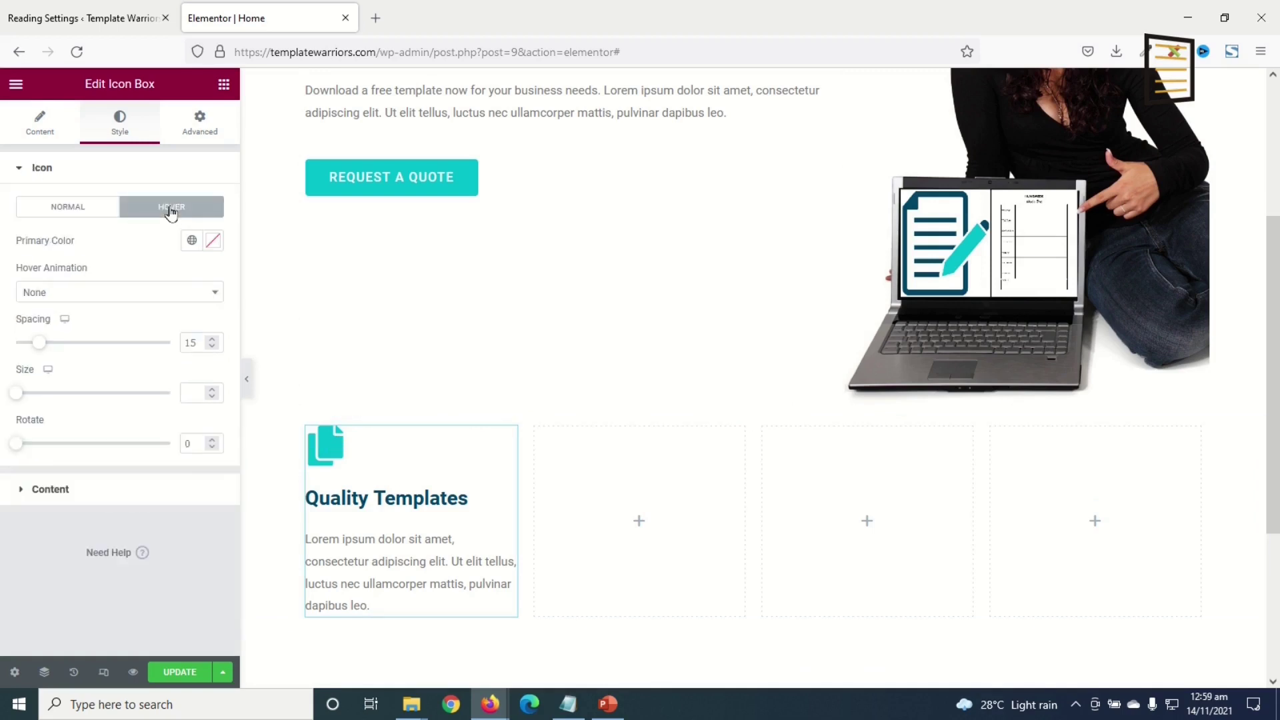
left_click(191, 241)
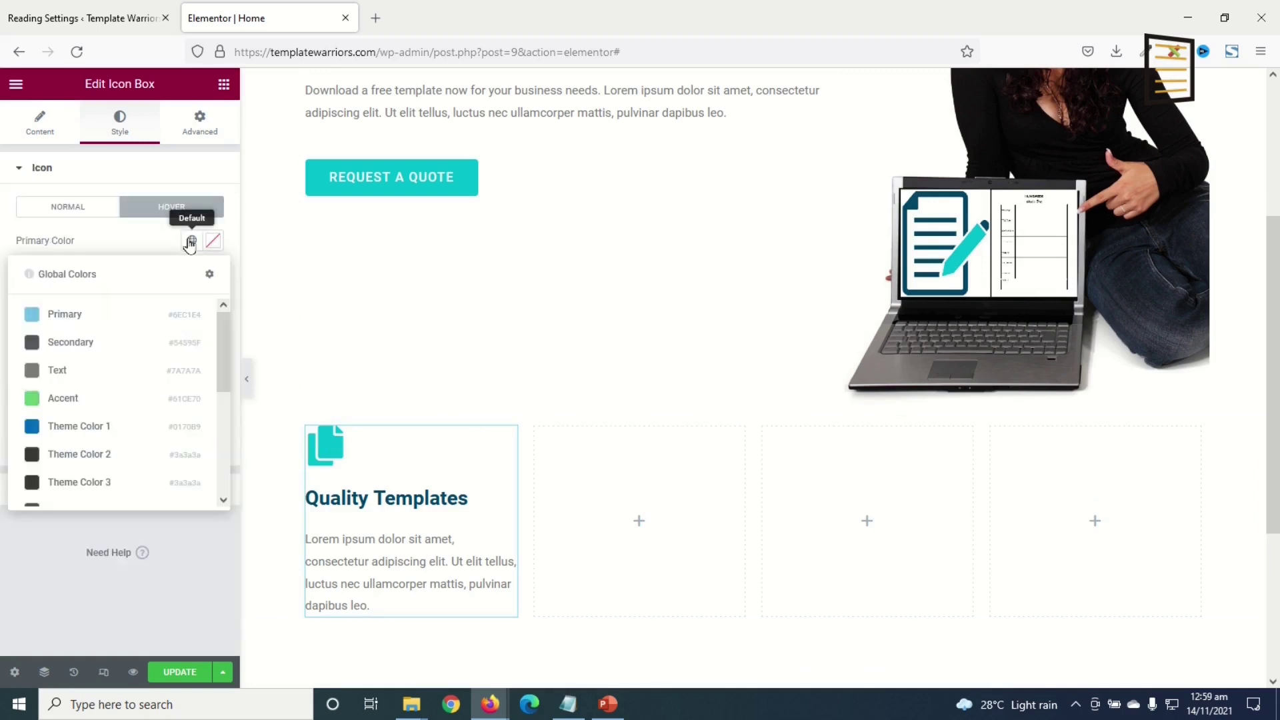
scroll(140, 347, "down", 3)
left_click(77, 462)
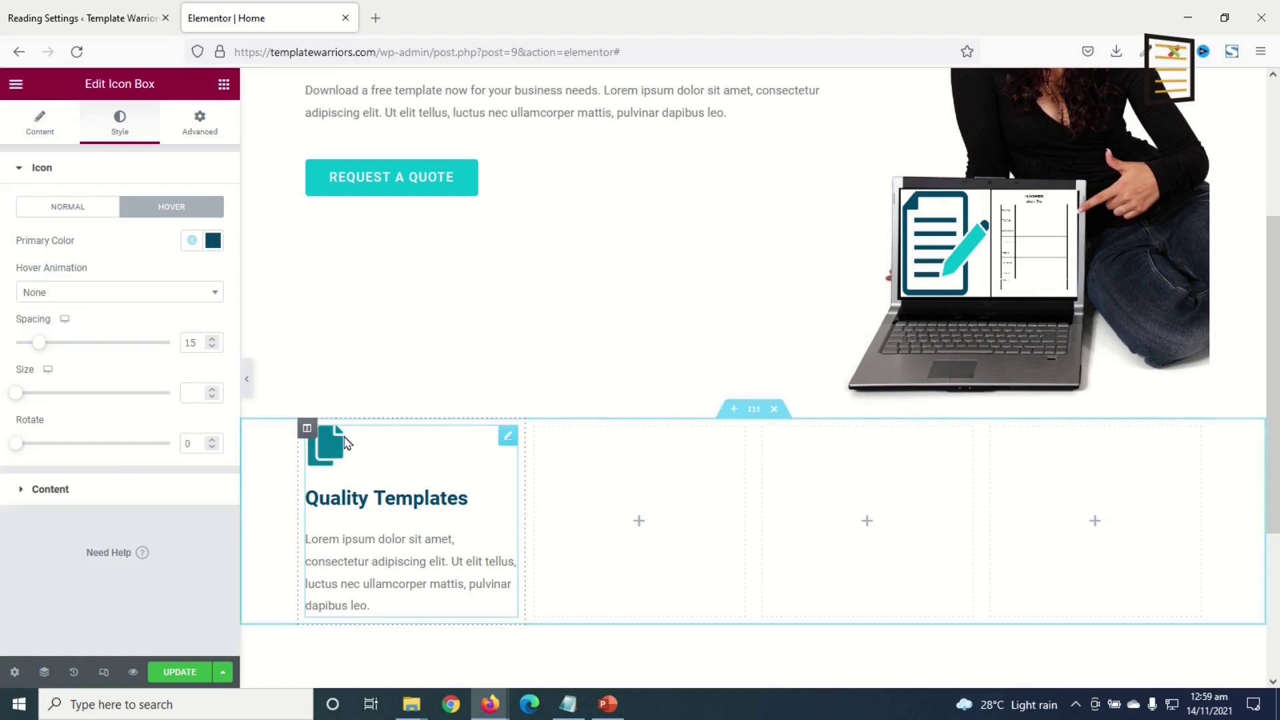
left_click(303, 502)
- Give the icon box a Classic white background and enable Box Shadow
left_click(204, 137)
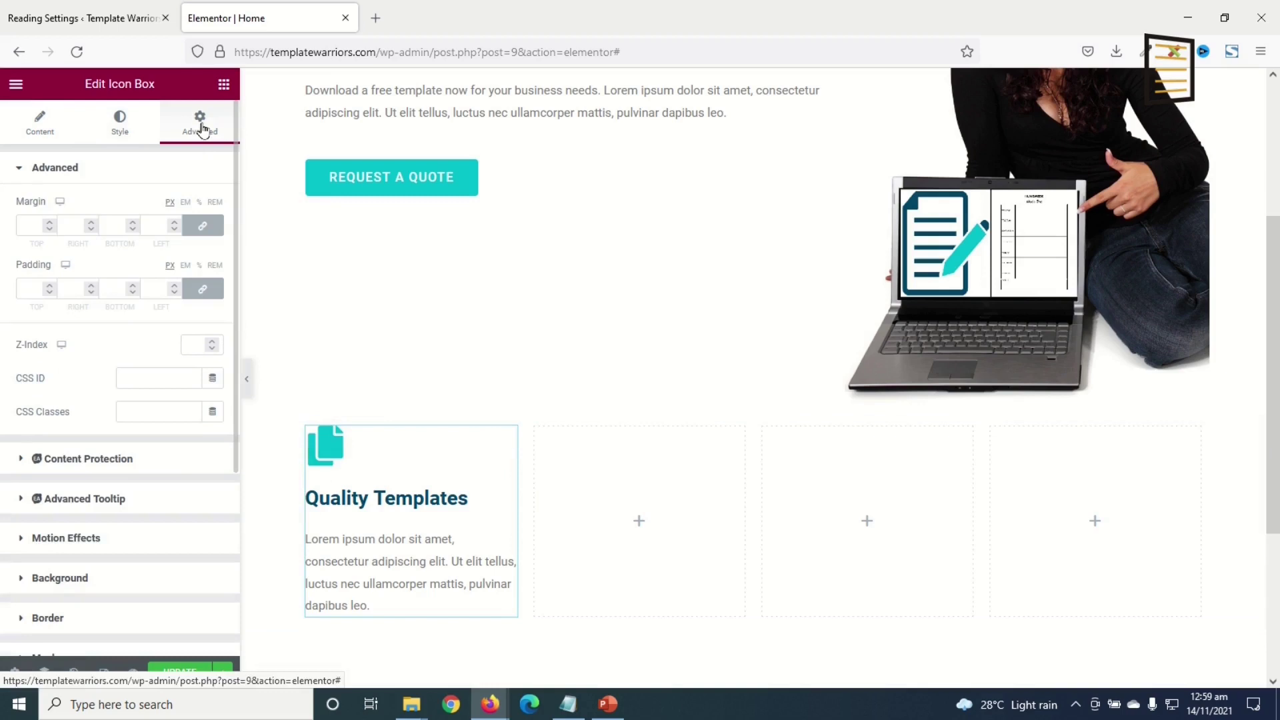
left_click(60, 580)
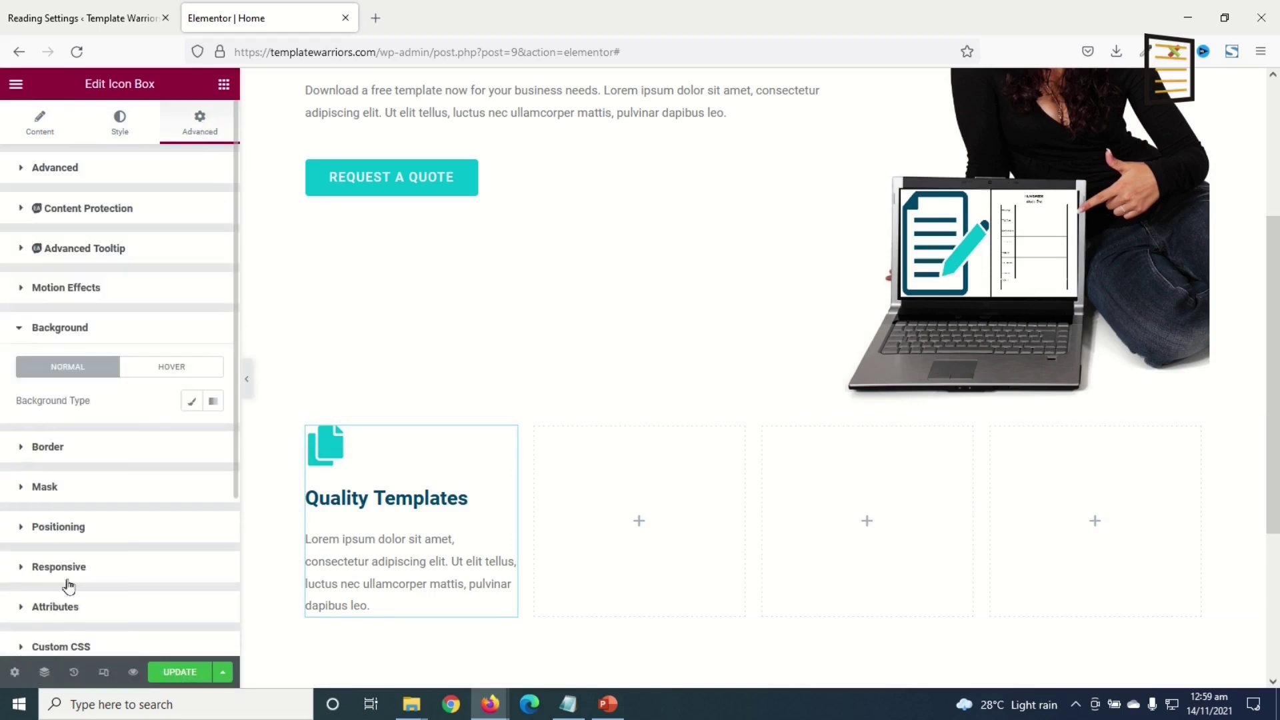
left_click(191, 401)
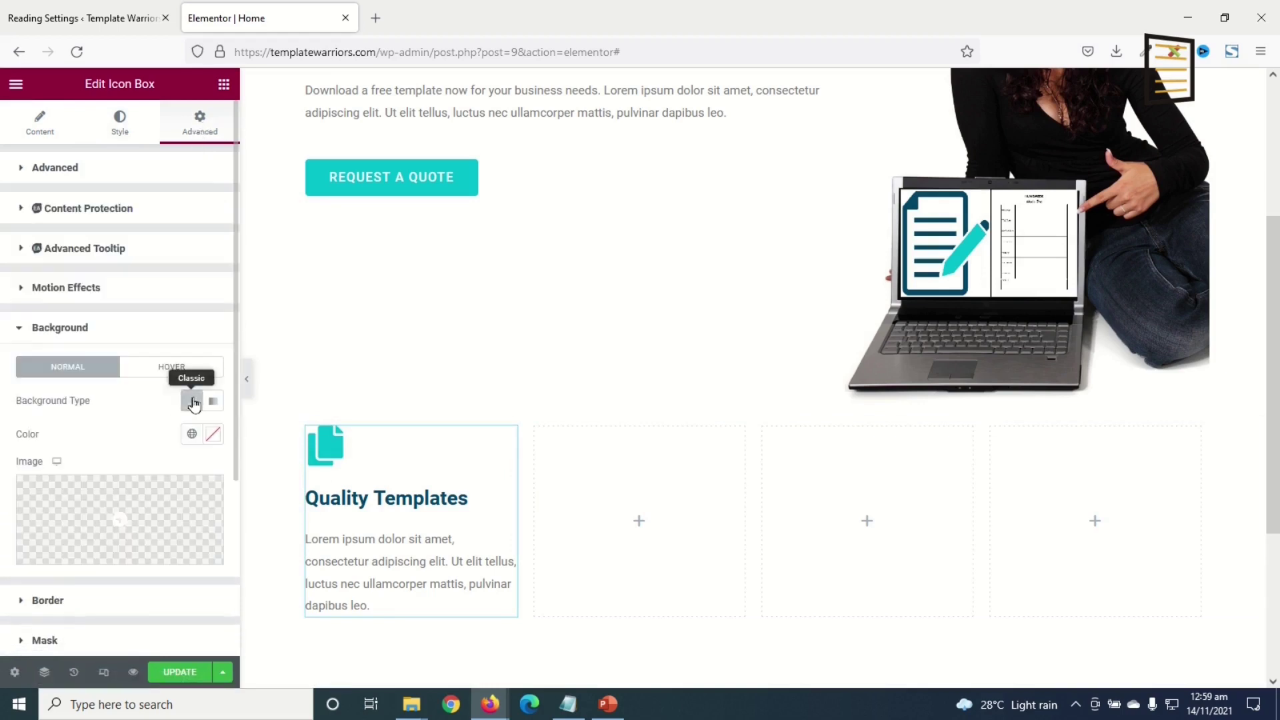
left_click(212, 441)
mouse_move(69, 272)
left_mouse_down()
mouse_move(3, 199)
mouse_move(4, 118)
left_mouse_up()
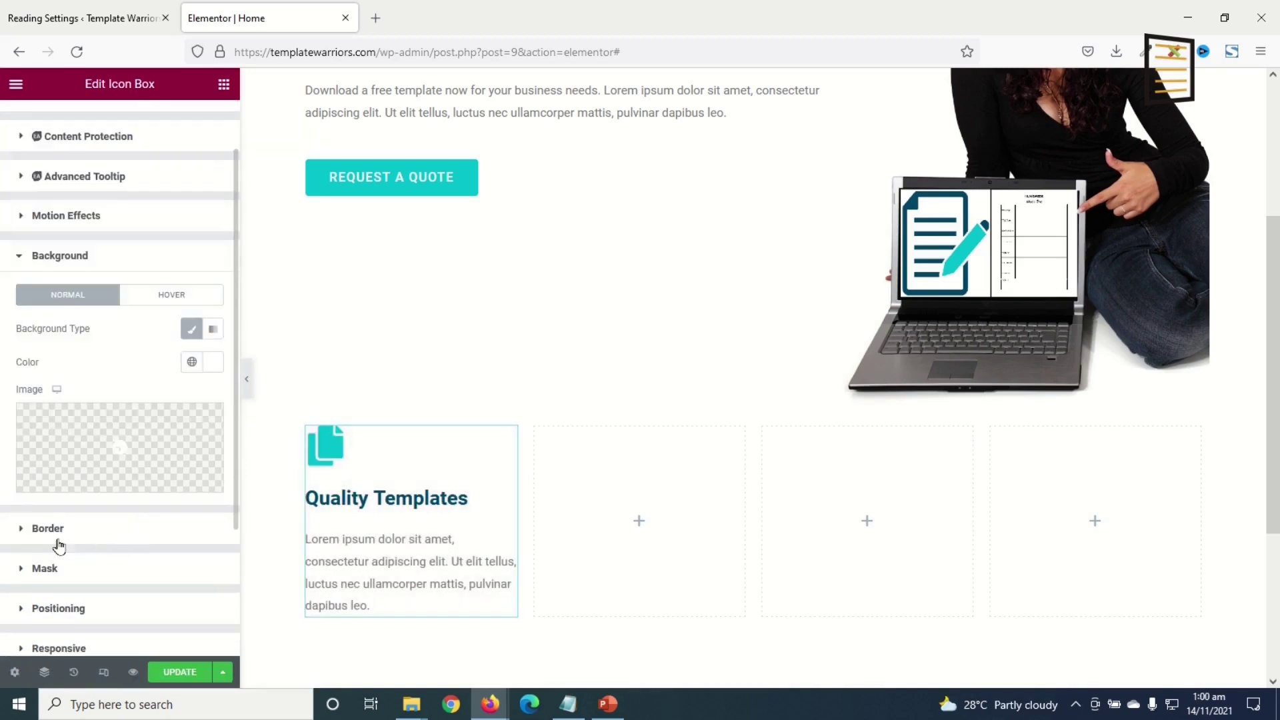
left_click(59, 531)
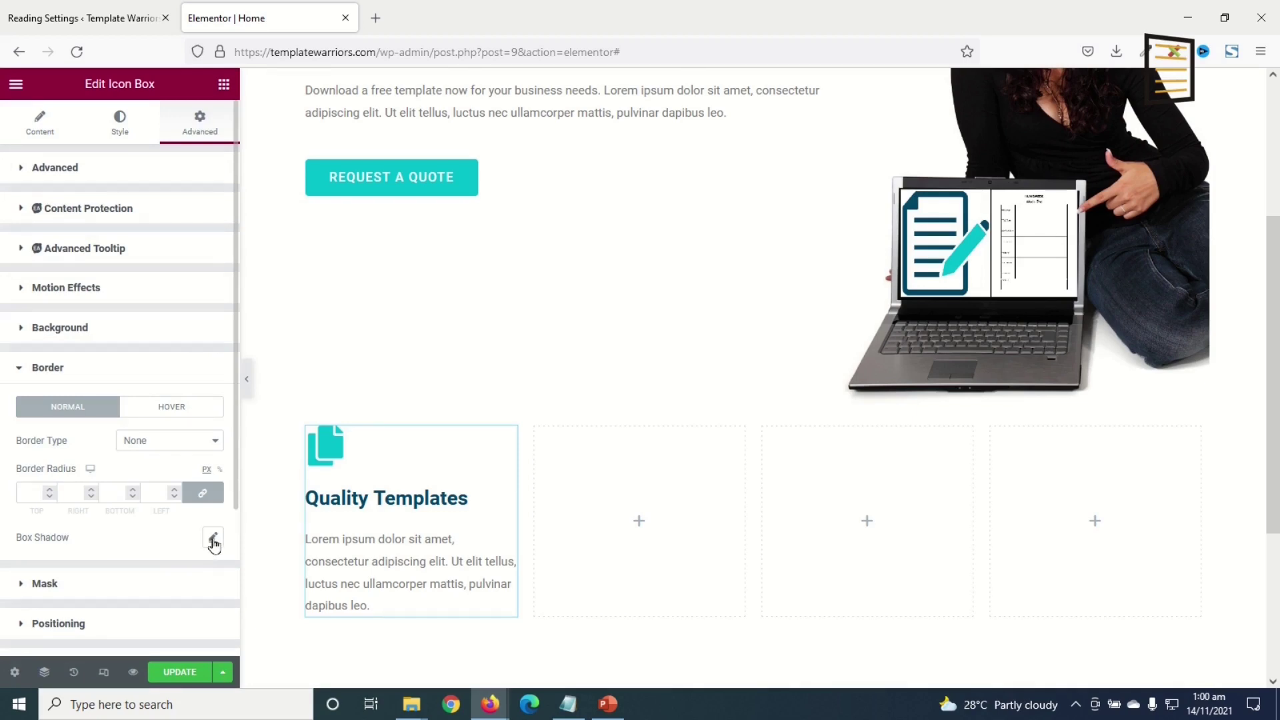
left_click(213, 538)
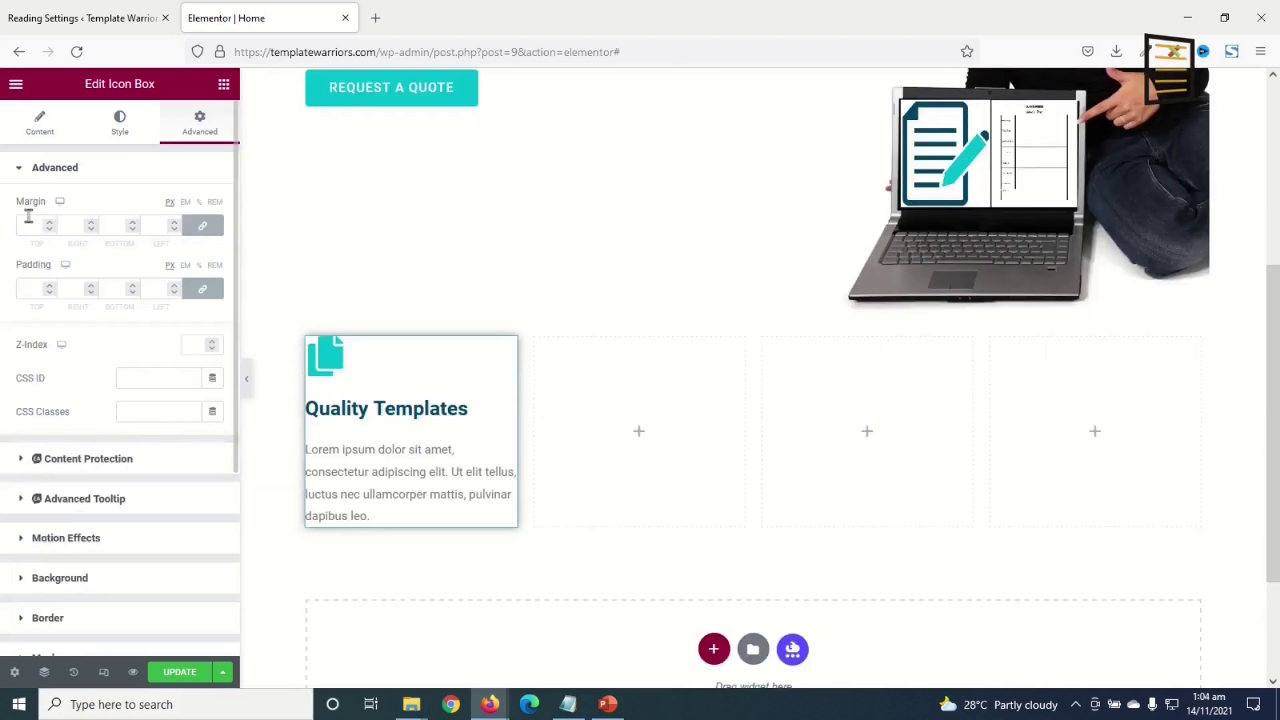
- Set the box's margin to 10 and padding to 30 on all sides
left_click(27, 220)
type("10")
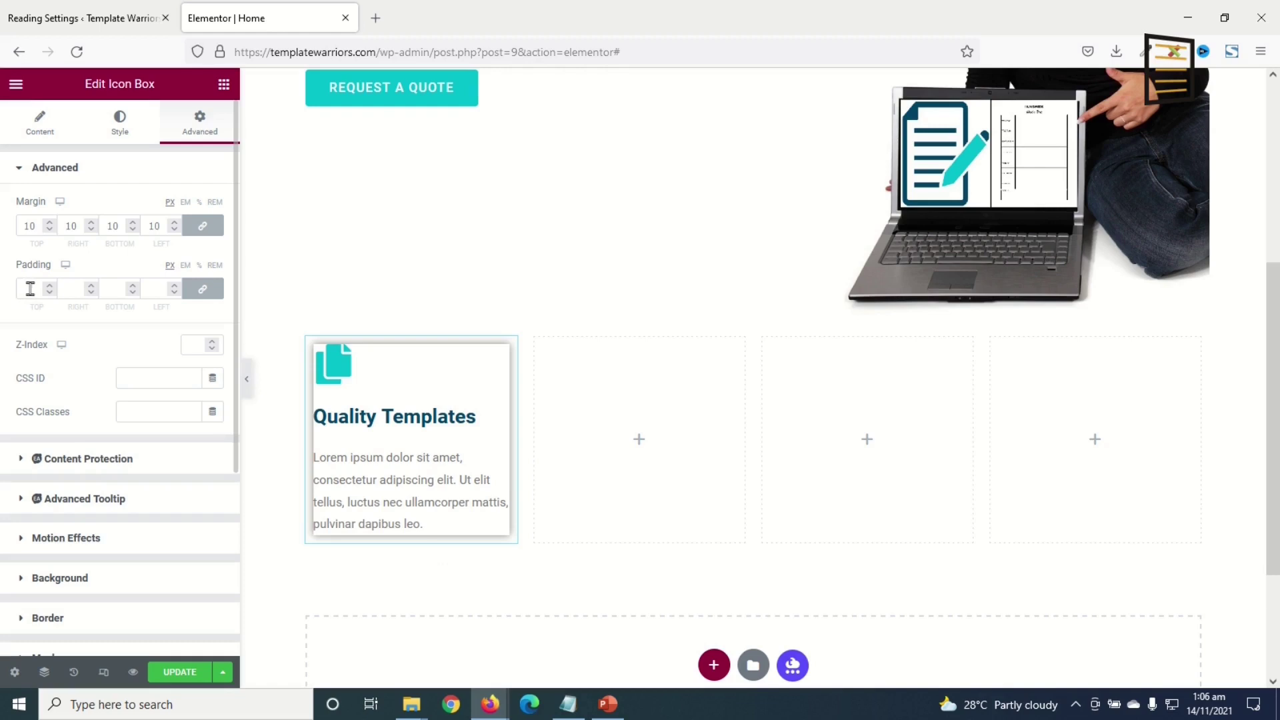
left_click(30, 288)
type("30")
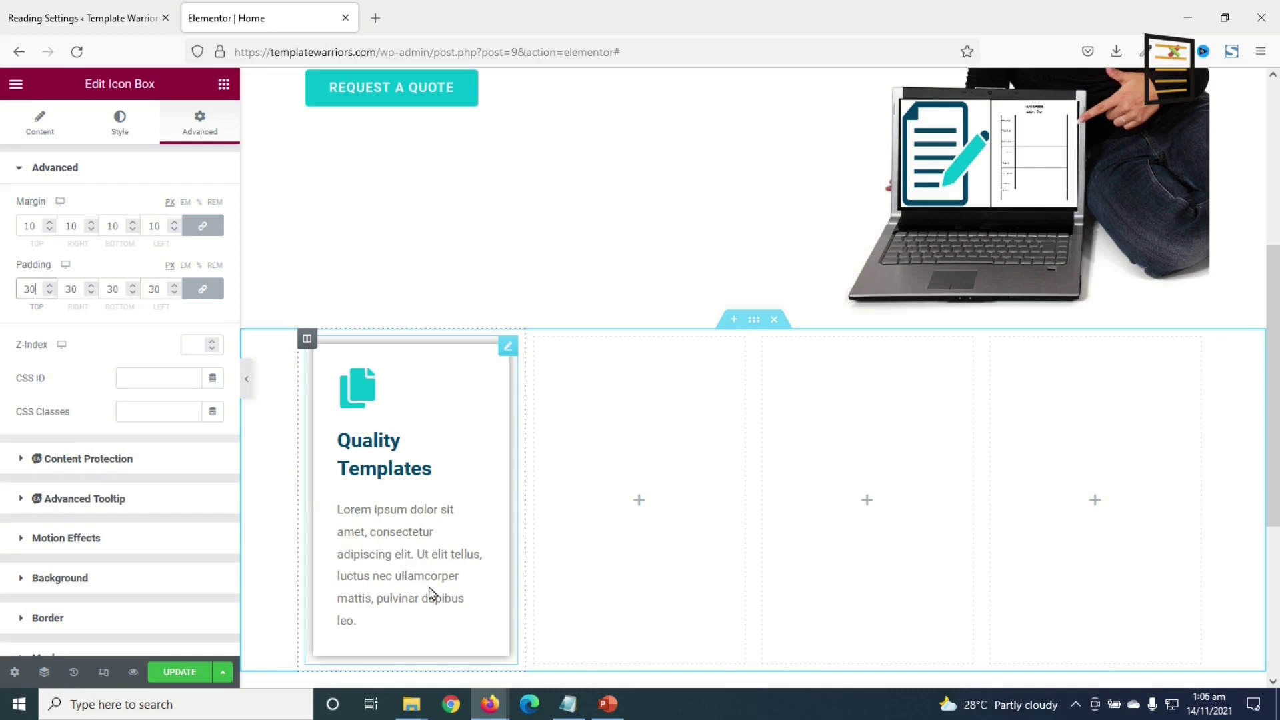
left_click(40, 127)
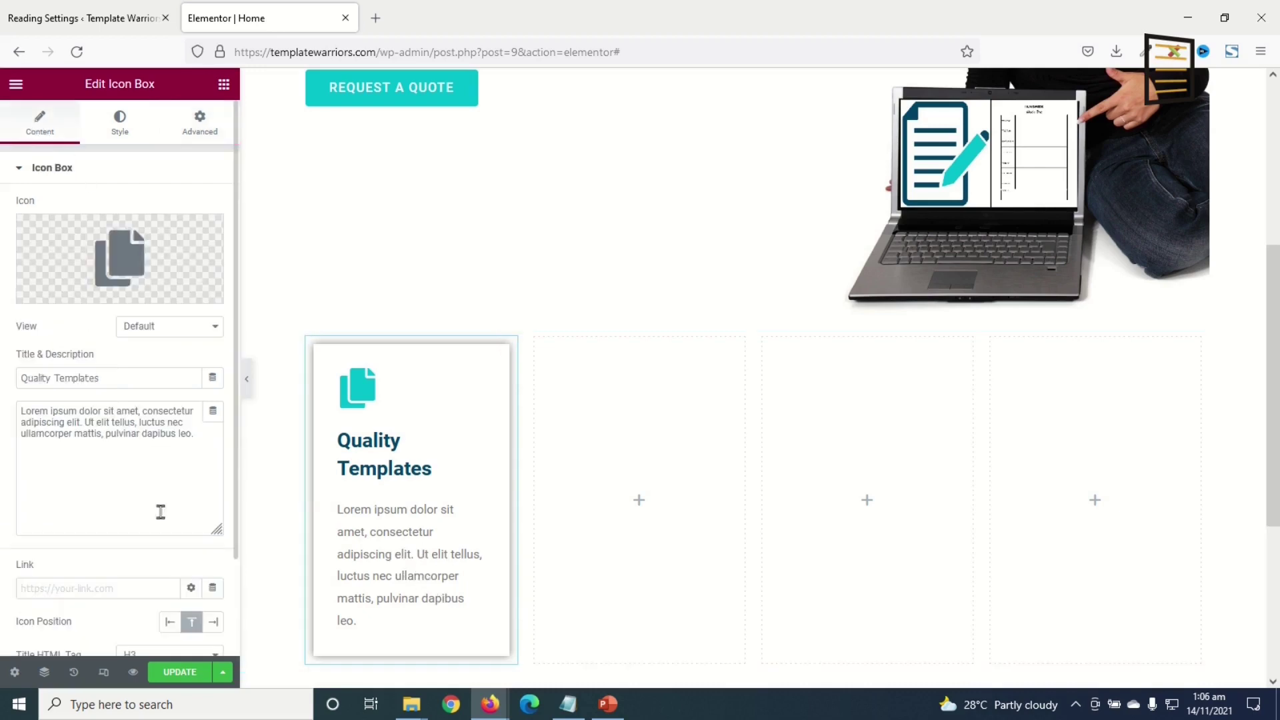
- Shorten the Quality Templates description and copy the card
left_click_drag(208, 445, 87, 426)
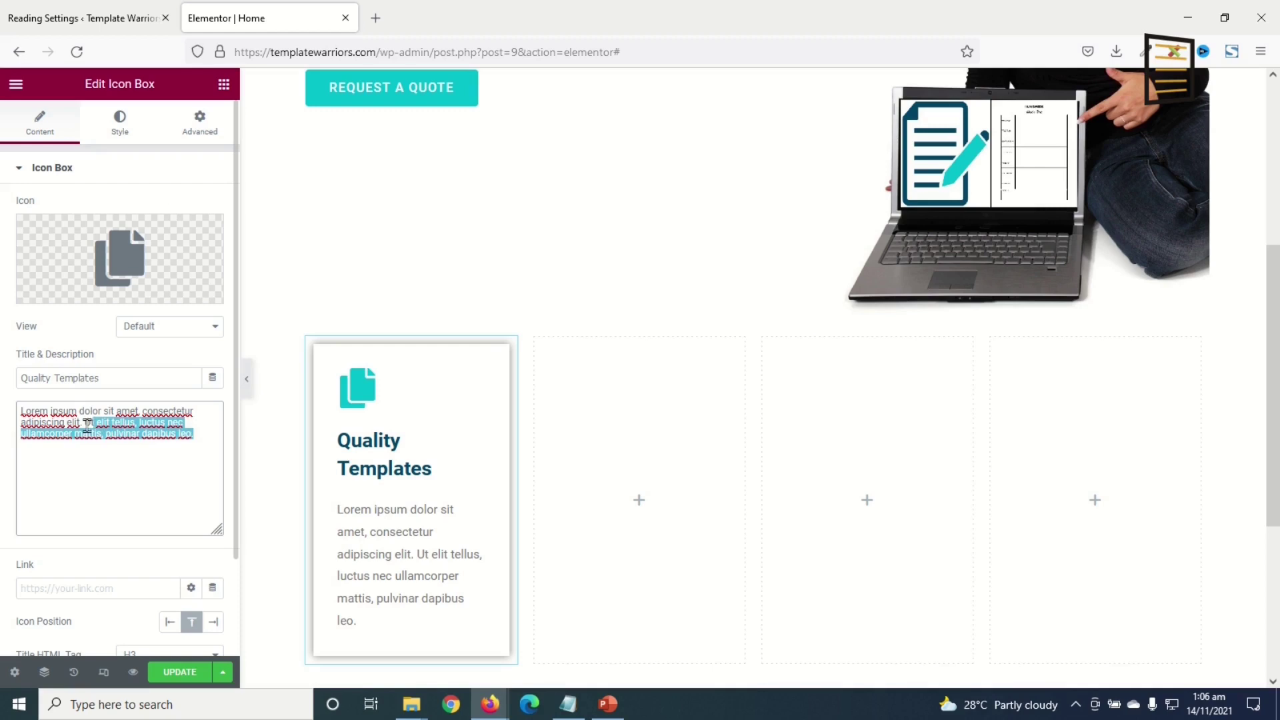
key("BackSpace")
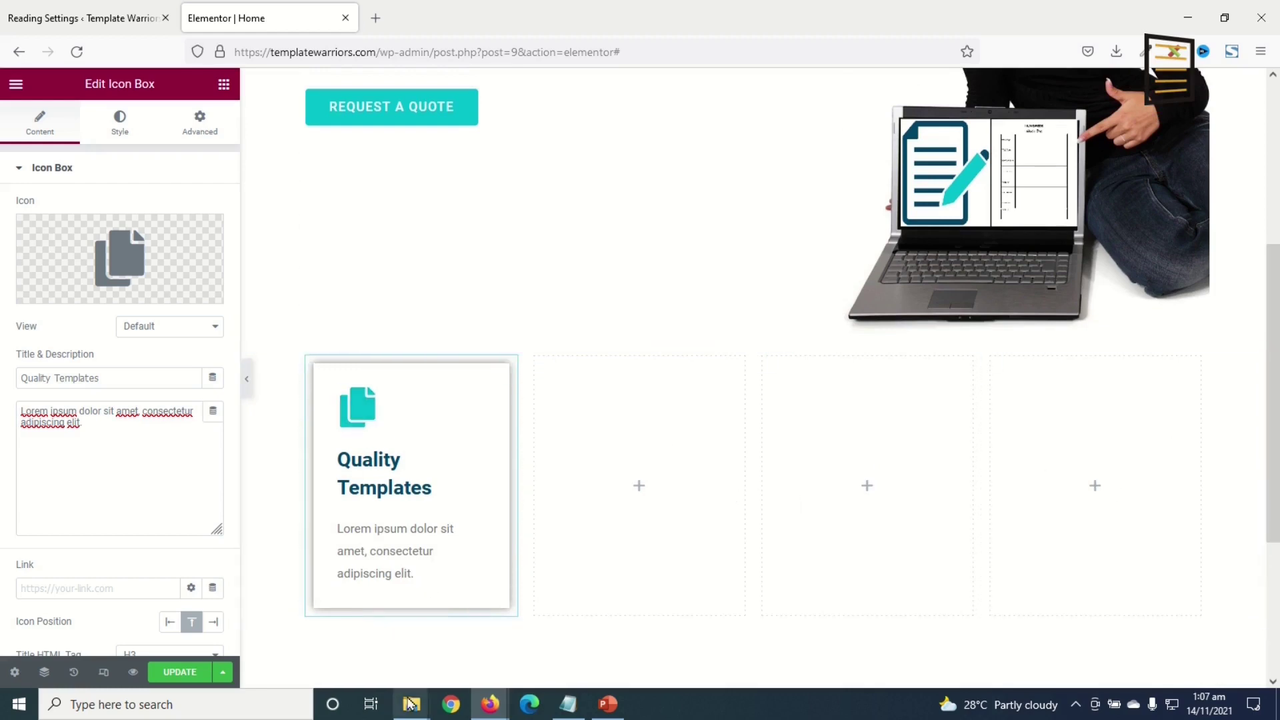
right_click(417, 427)
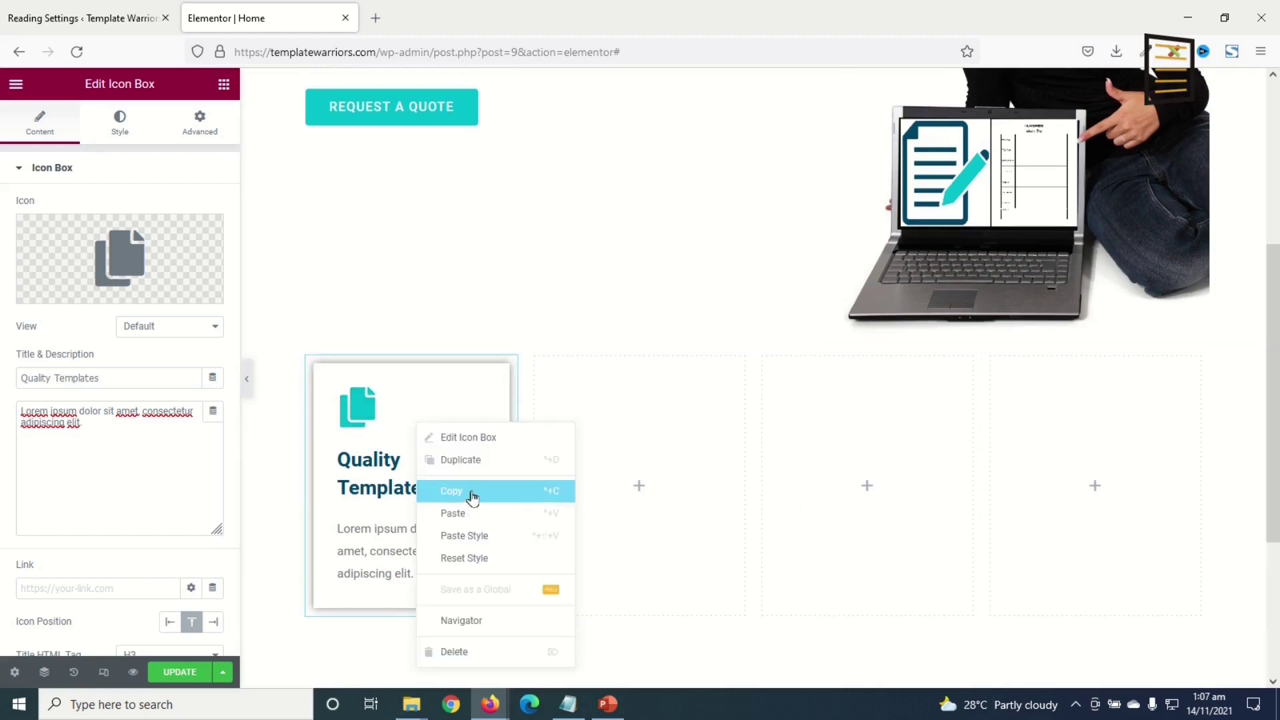
left_click(471, 493)
- Paste the card into the second, third and fourth columns
right_click(653, 435)
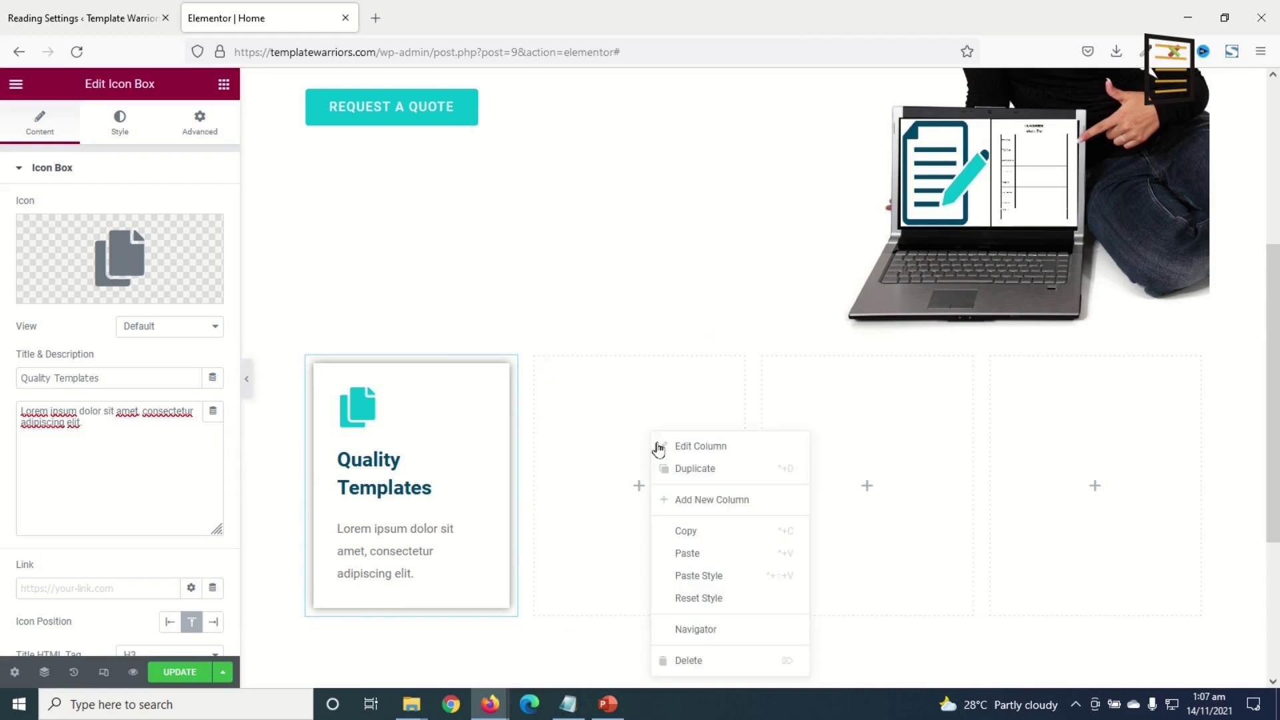
left_click(700, 555)
right_click(887, 446)
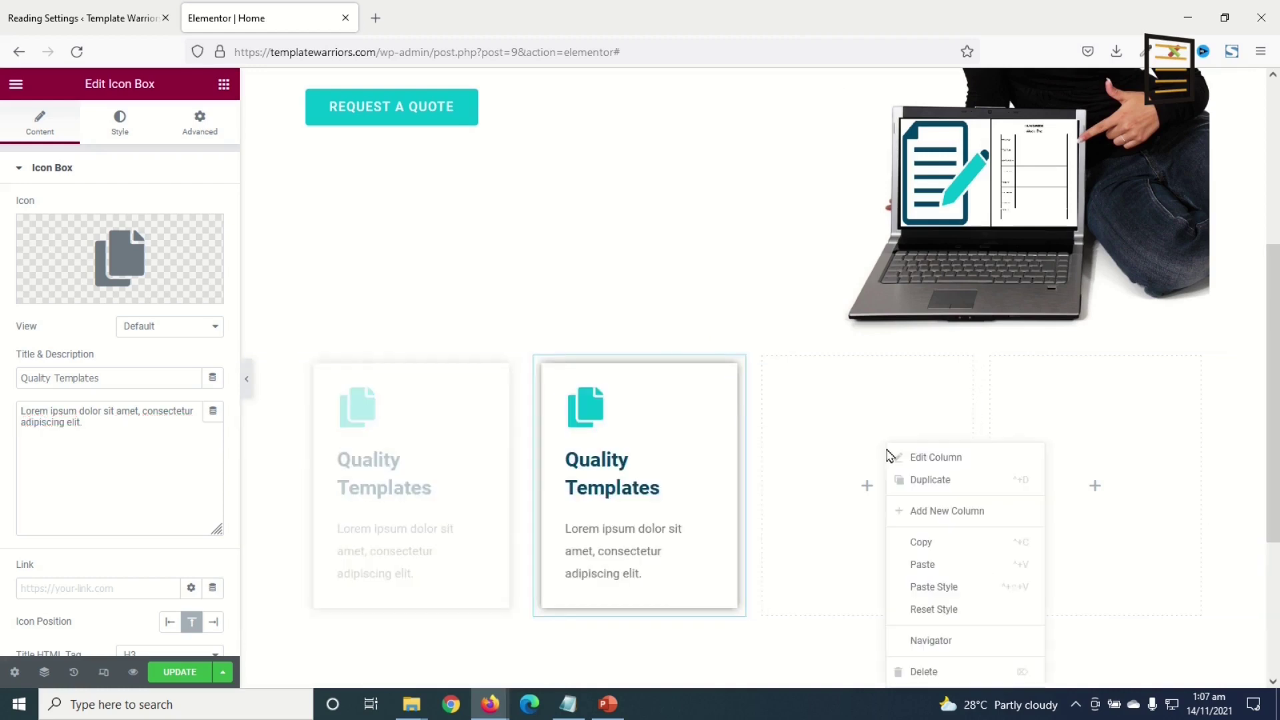
left_click(956, 561)
right_click(1096, 453)
left_click(1142, 569)
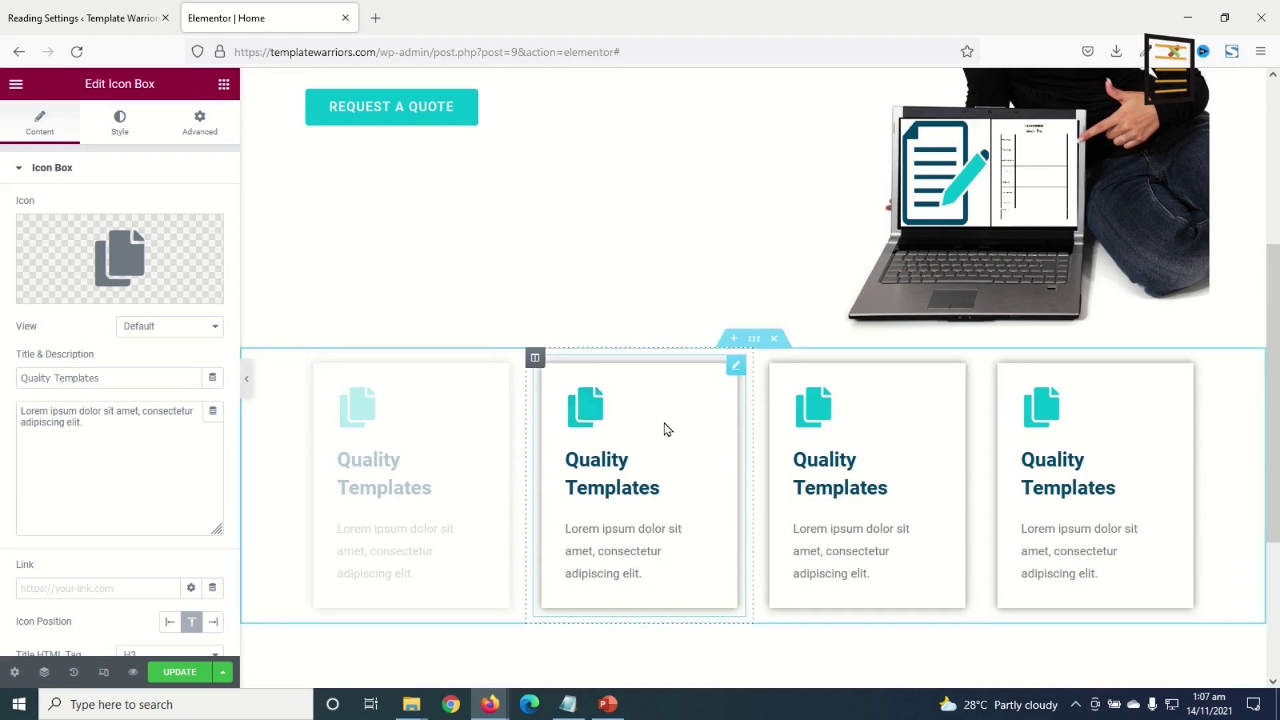
- Retitle the second card 'Solution Driven' and give it the Dice d6 cube icon
left_click_drag(131, 377, 3, 331)
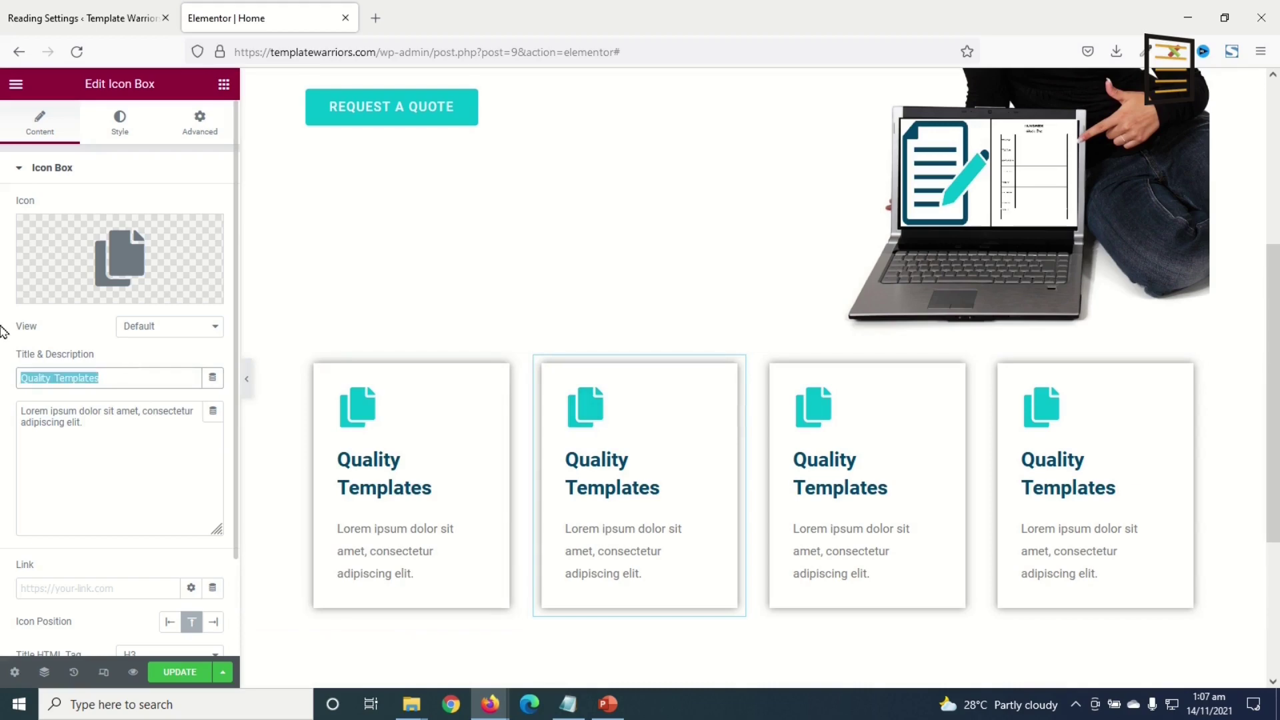
type("Solution Driven")
left_click(120, 253)
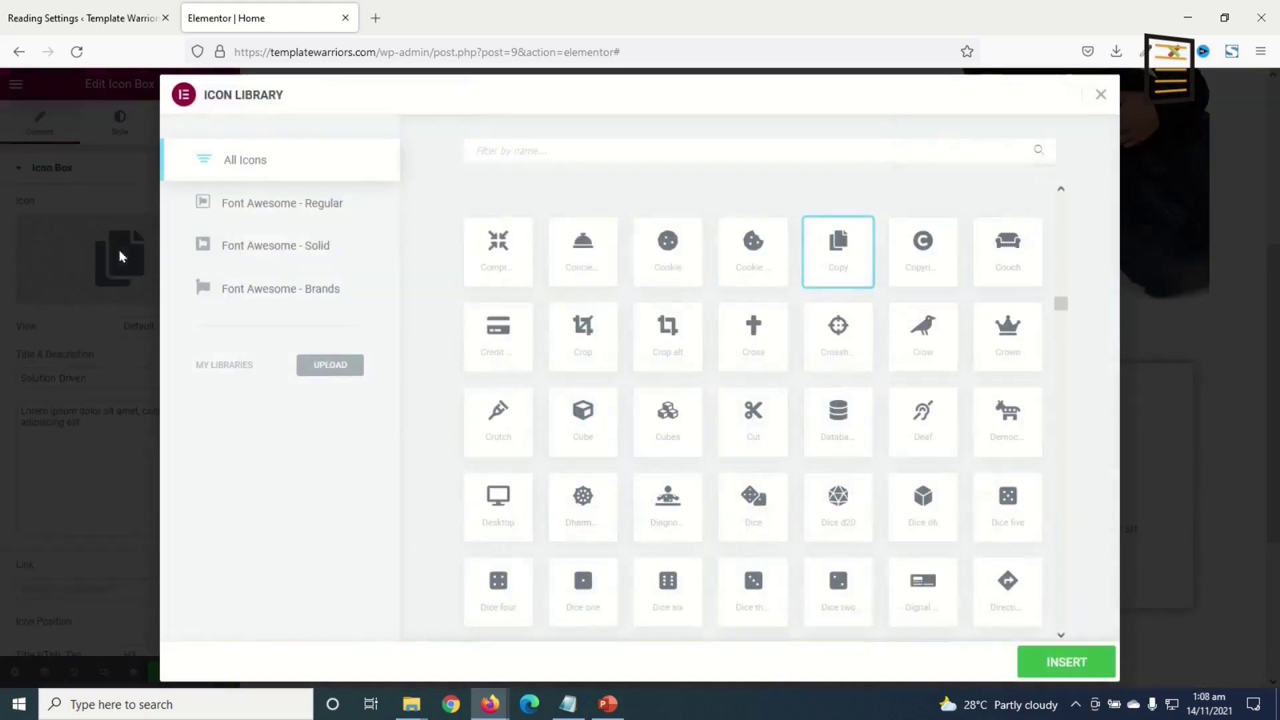
left_click(923, 506)
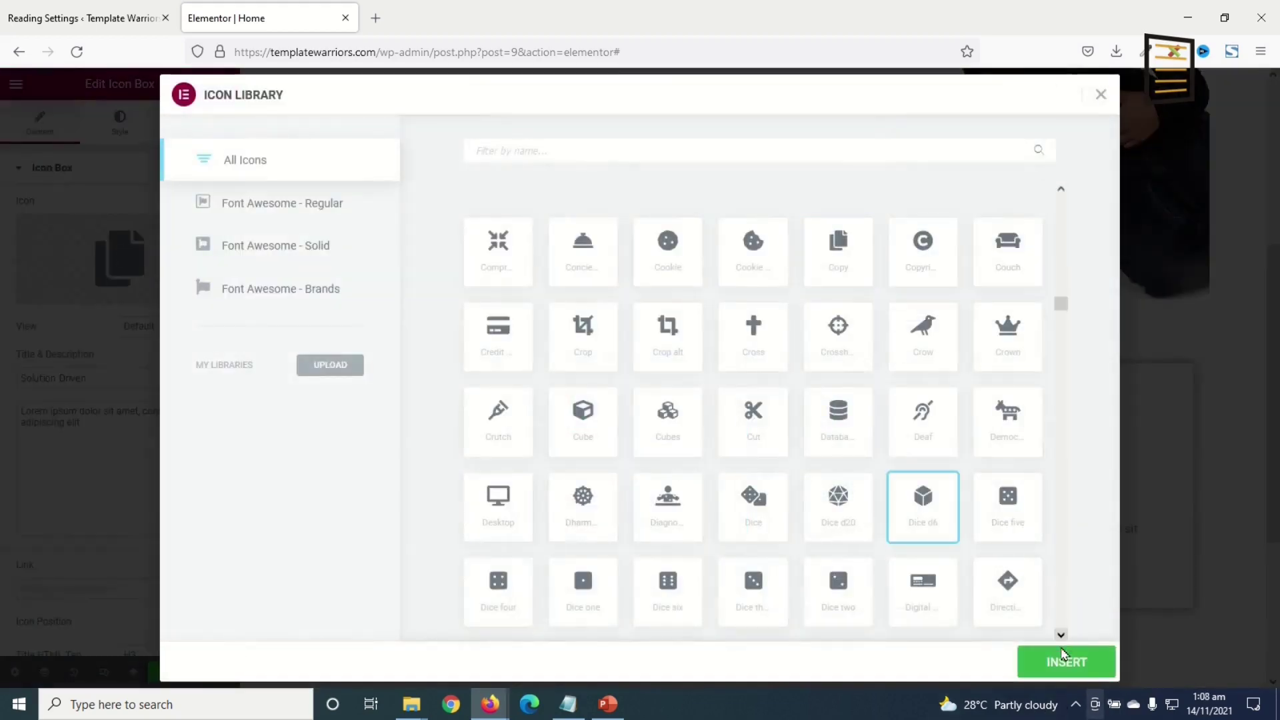
left_click(1058, 663)
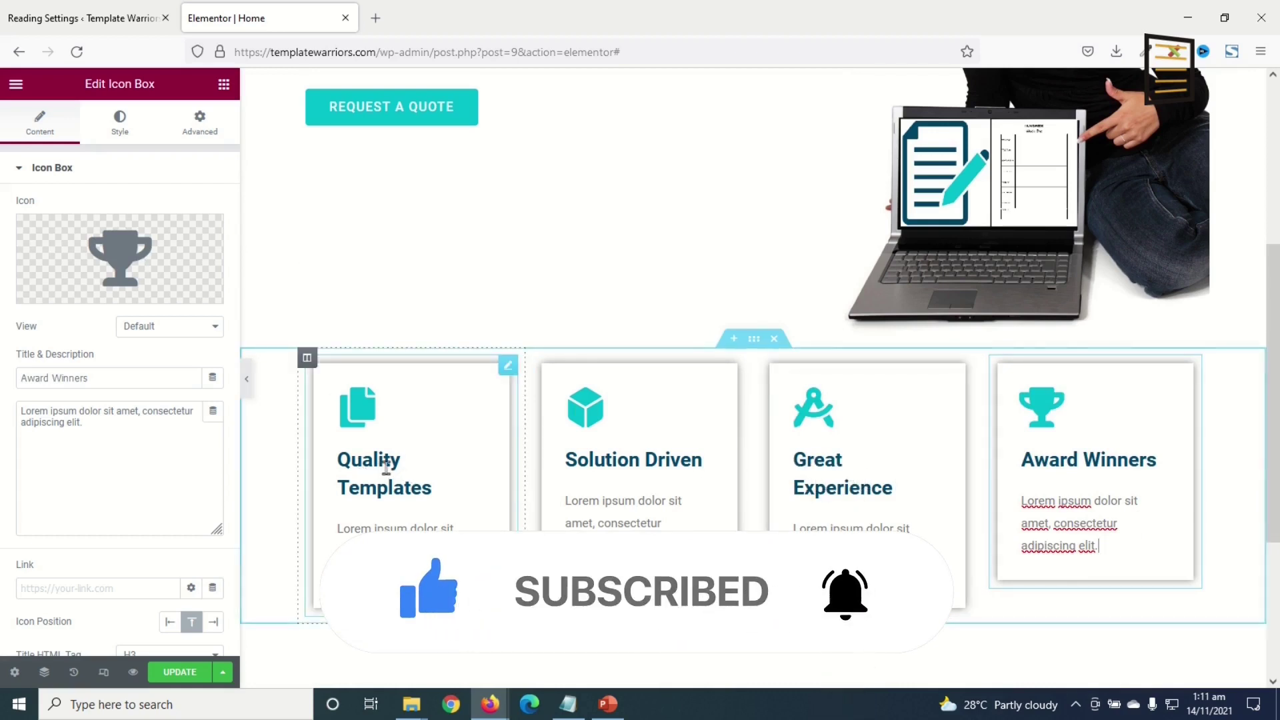
left_click(860, 484)
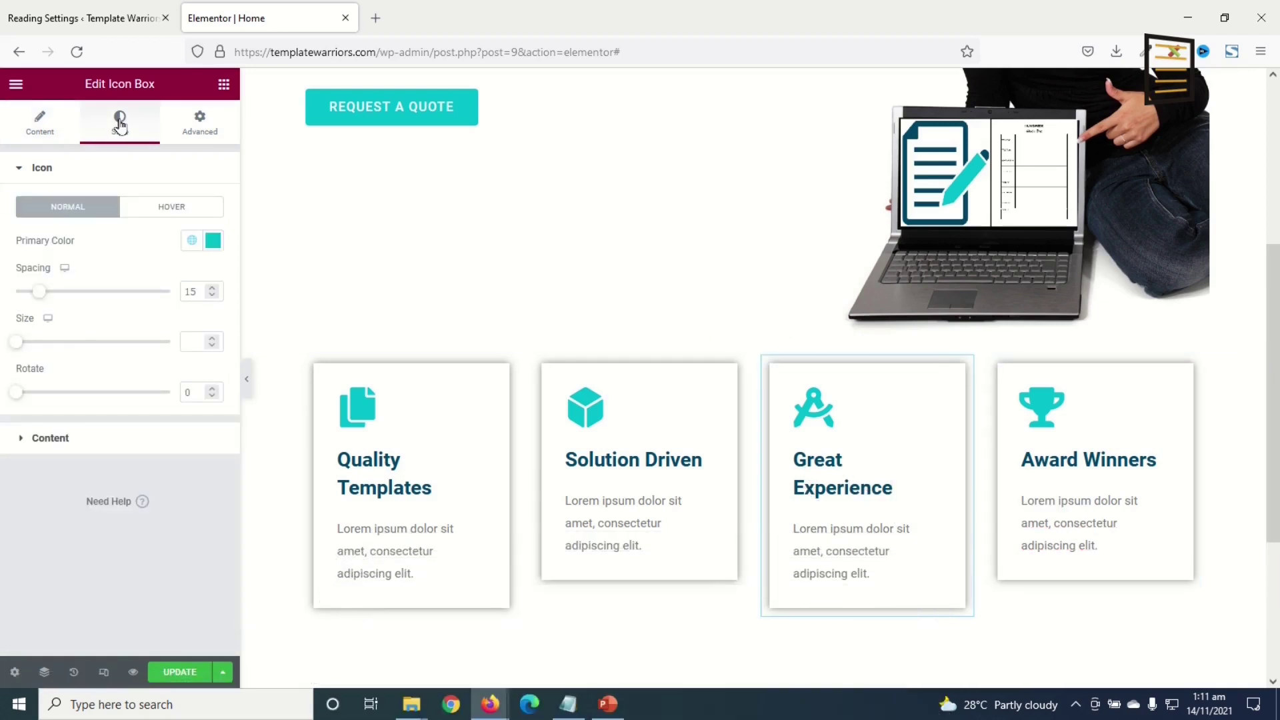
- Set the Great Experience title typography size to 20
left_click(59, 438)
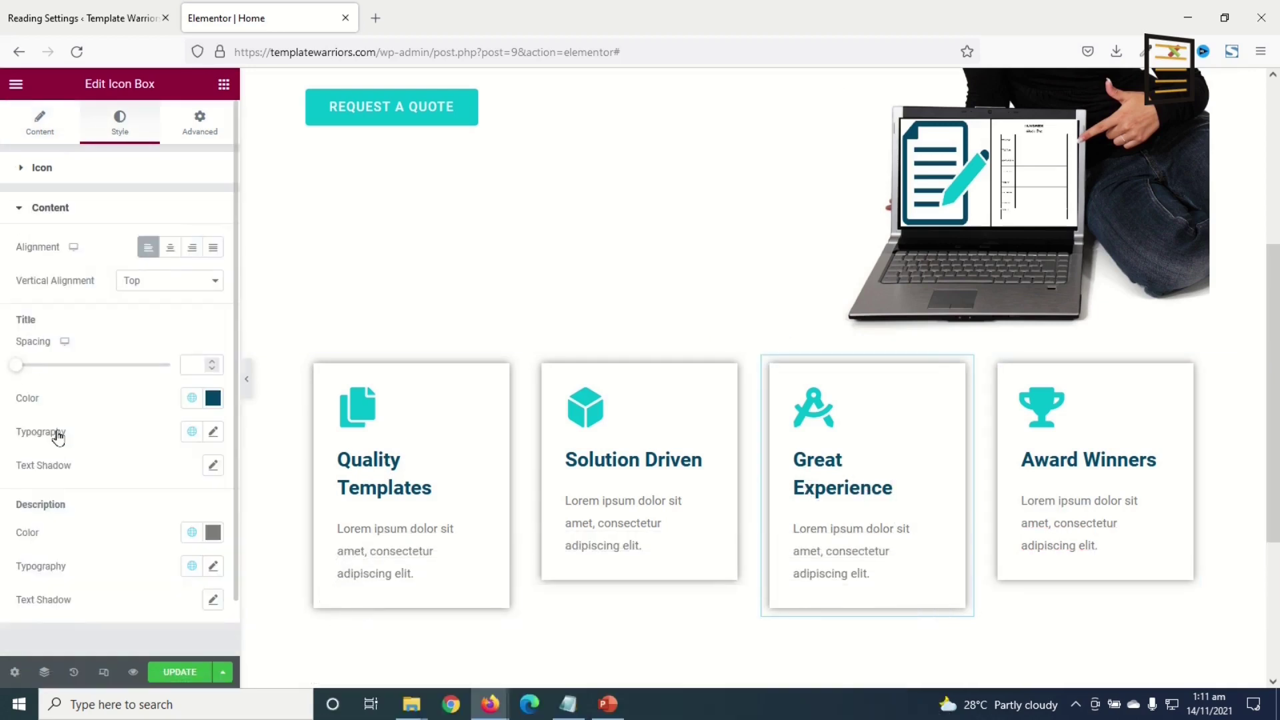
left_click(213, 432)
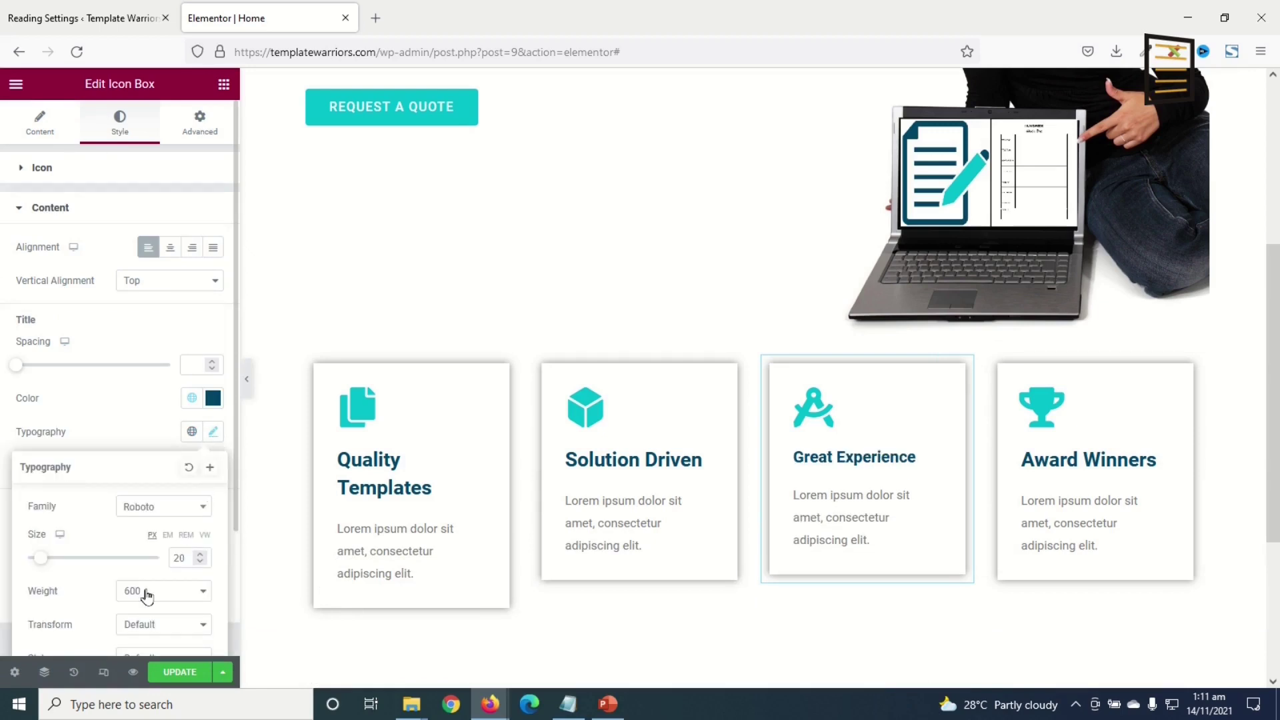
type("20")
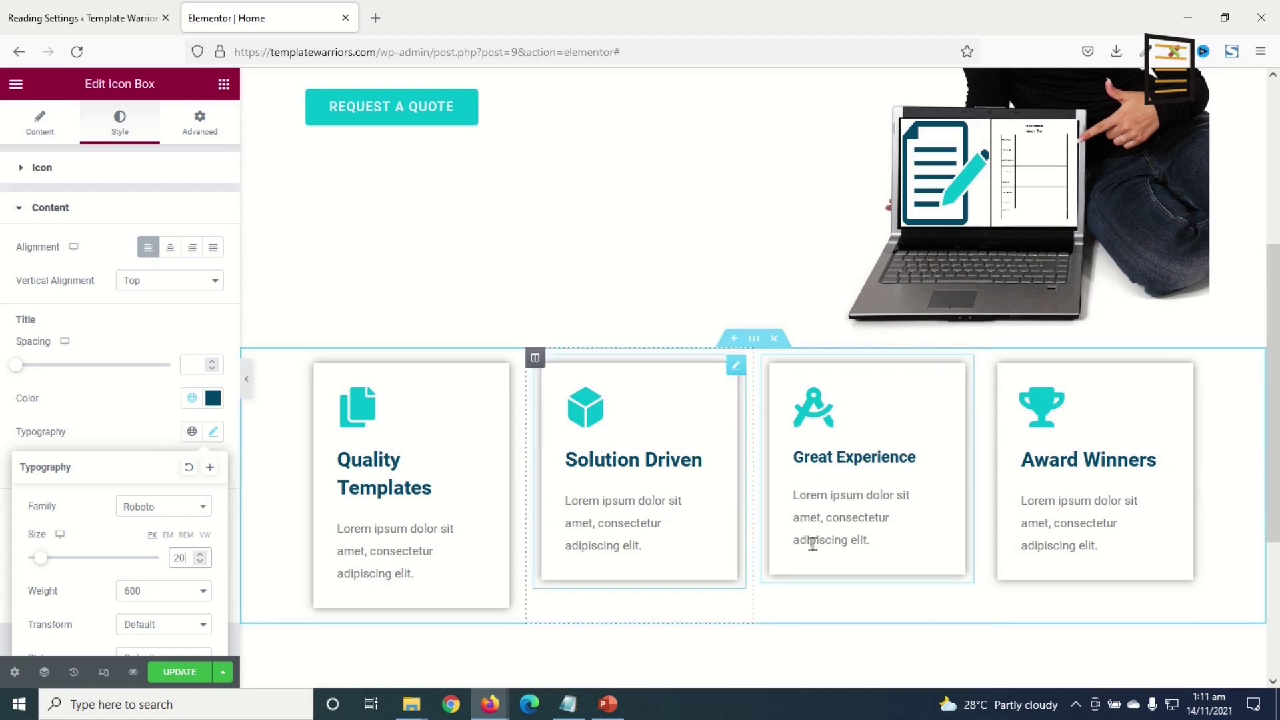
- Copy the Great Experience card's style and paste it onto Award Winners, Solution Driven and Quality Templates
right_click(843, 452)
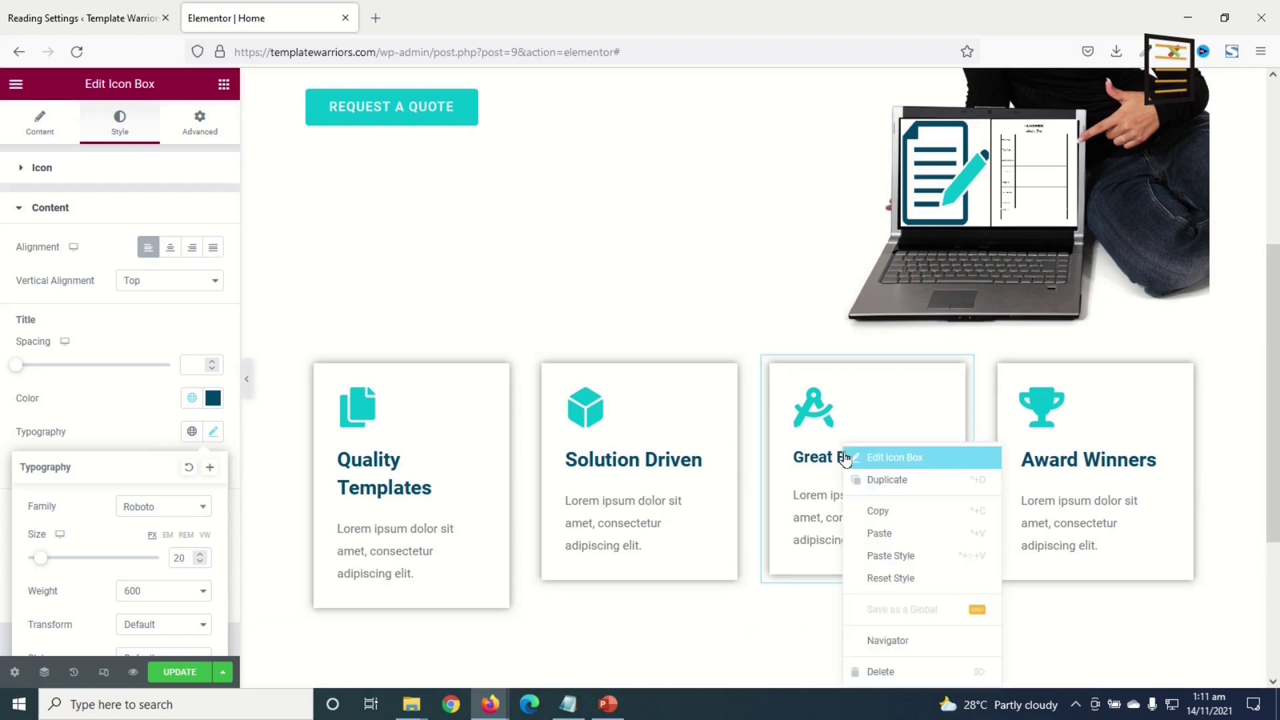
left_click(890, 512)
right_click(1068, 466)
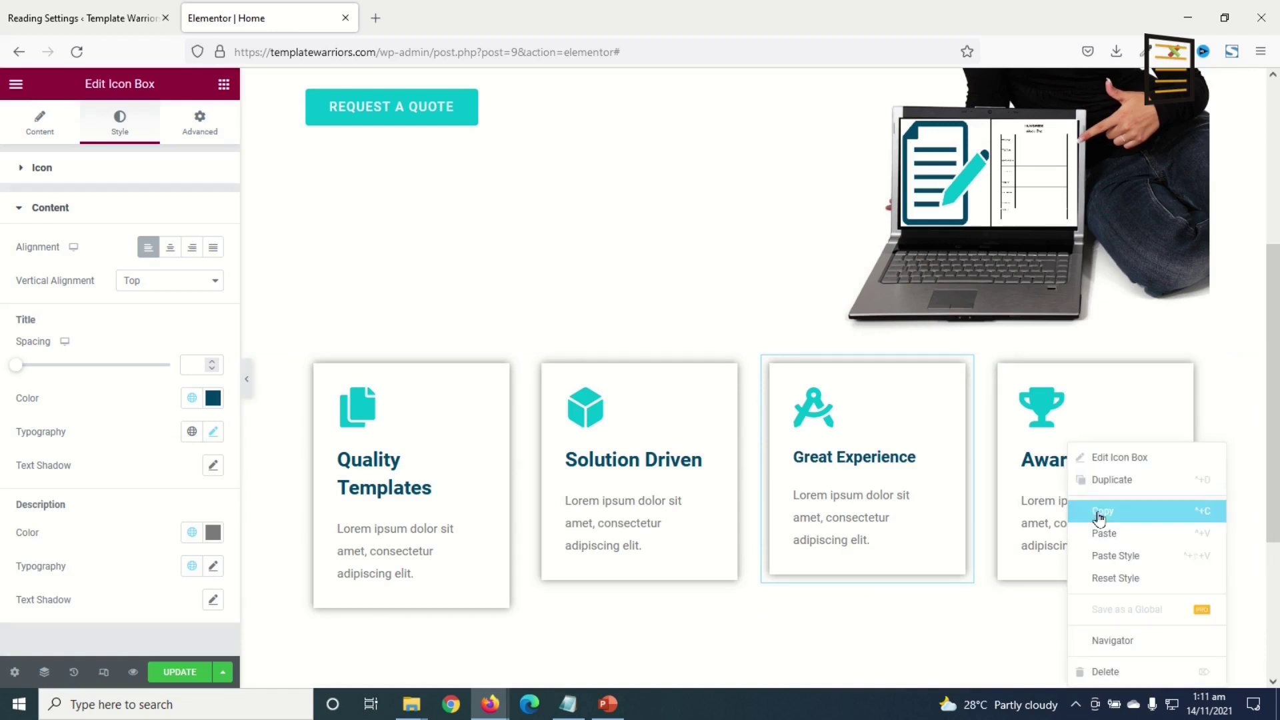
left_click(1112, 556)
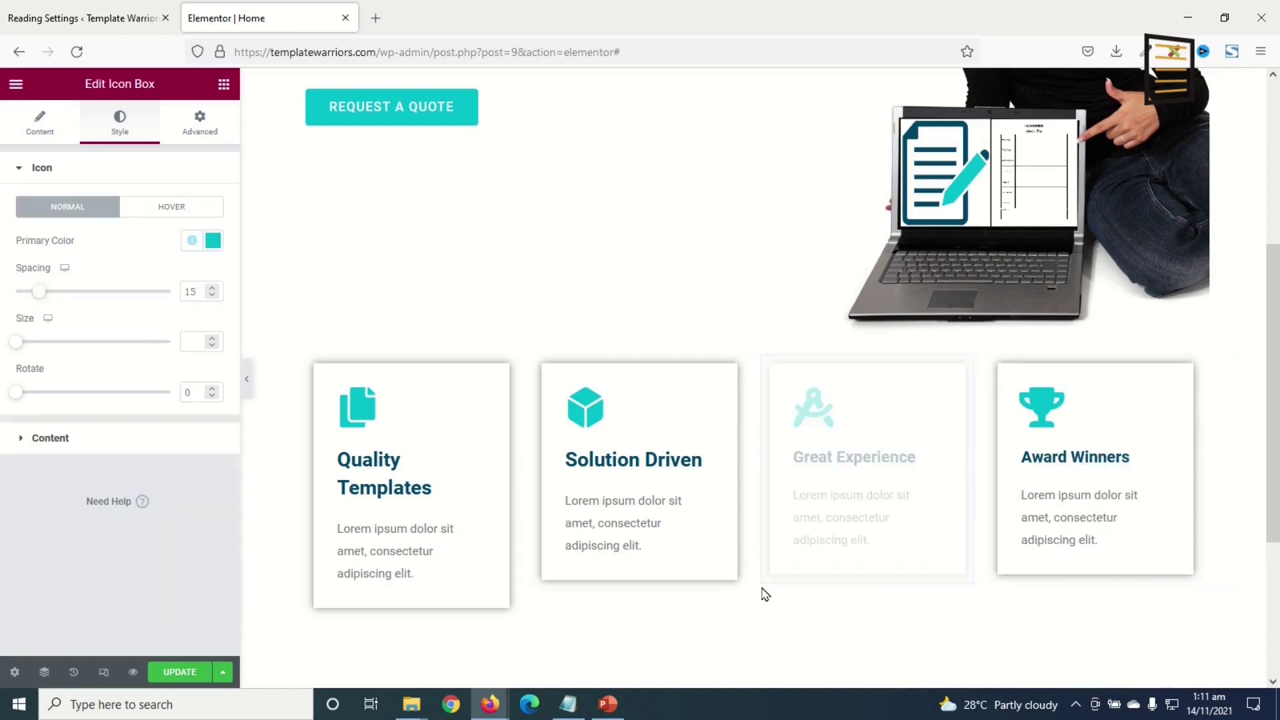
right_click(647, 450)
left_click(708, 557)
left_click(405, 471)
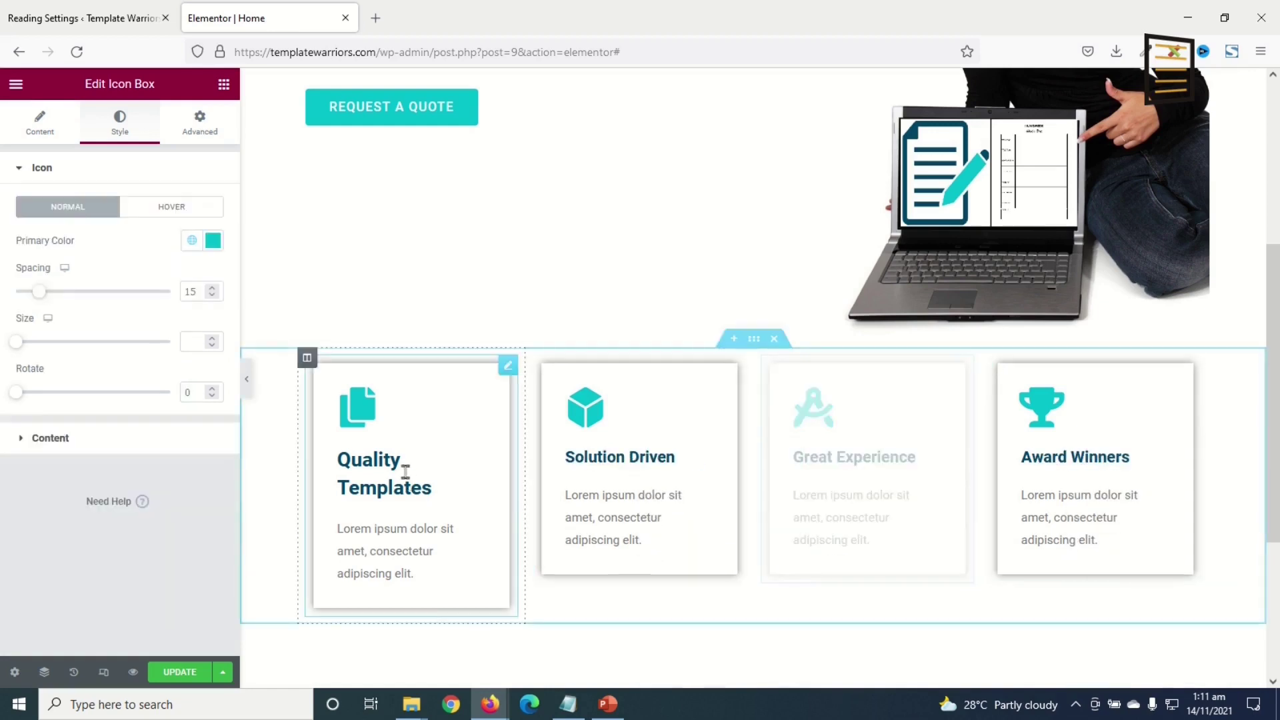
right_click(379, 457)
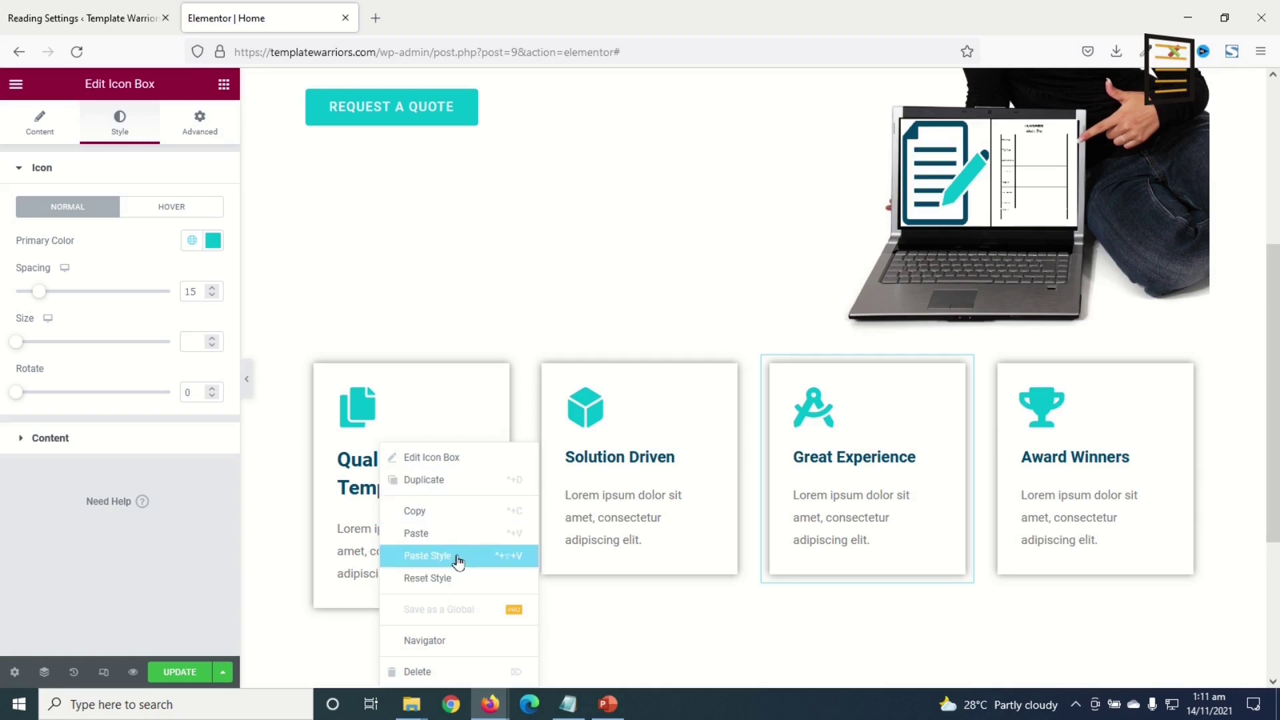
left_click(458, 558)
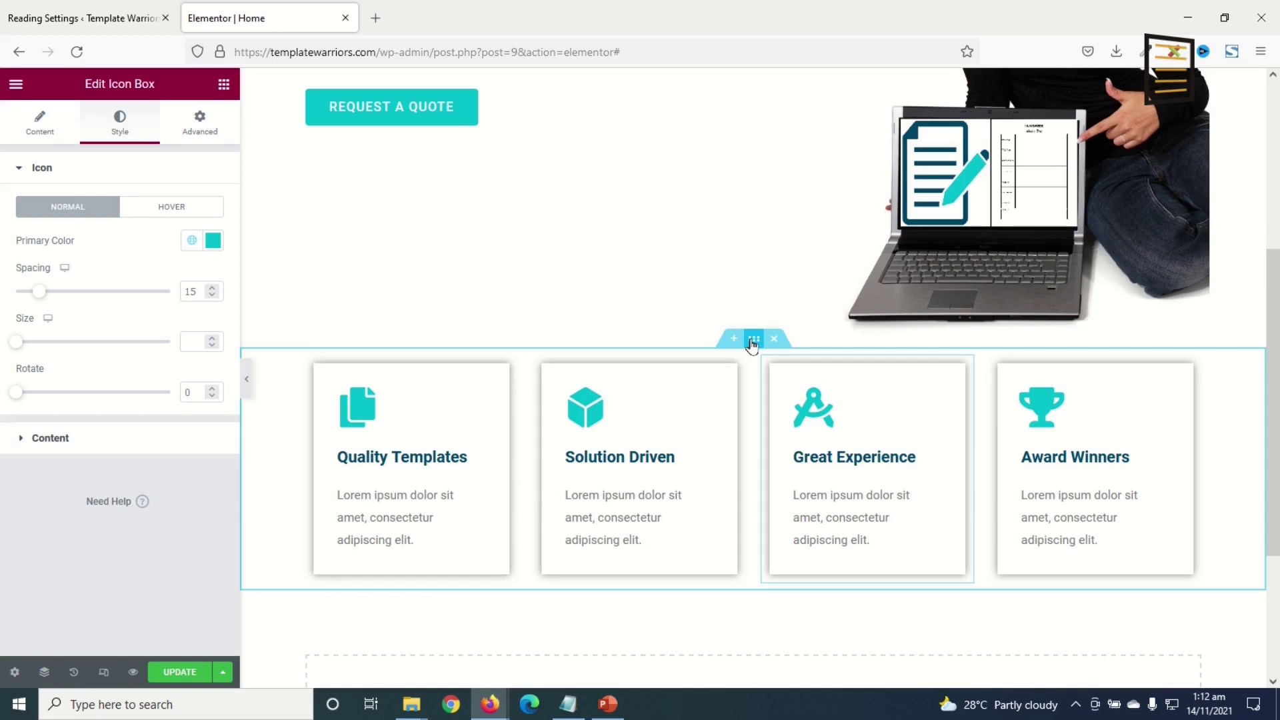
- Give the services section an unlinked -130 px top margin, then preview the overlap with the hero
left_click(753, 341)
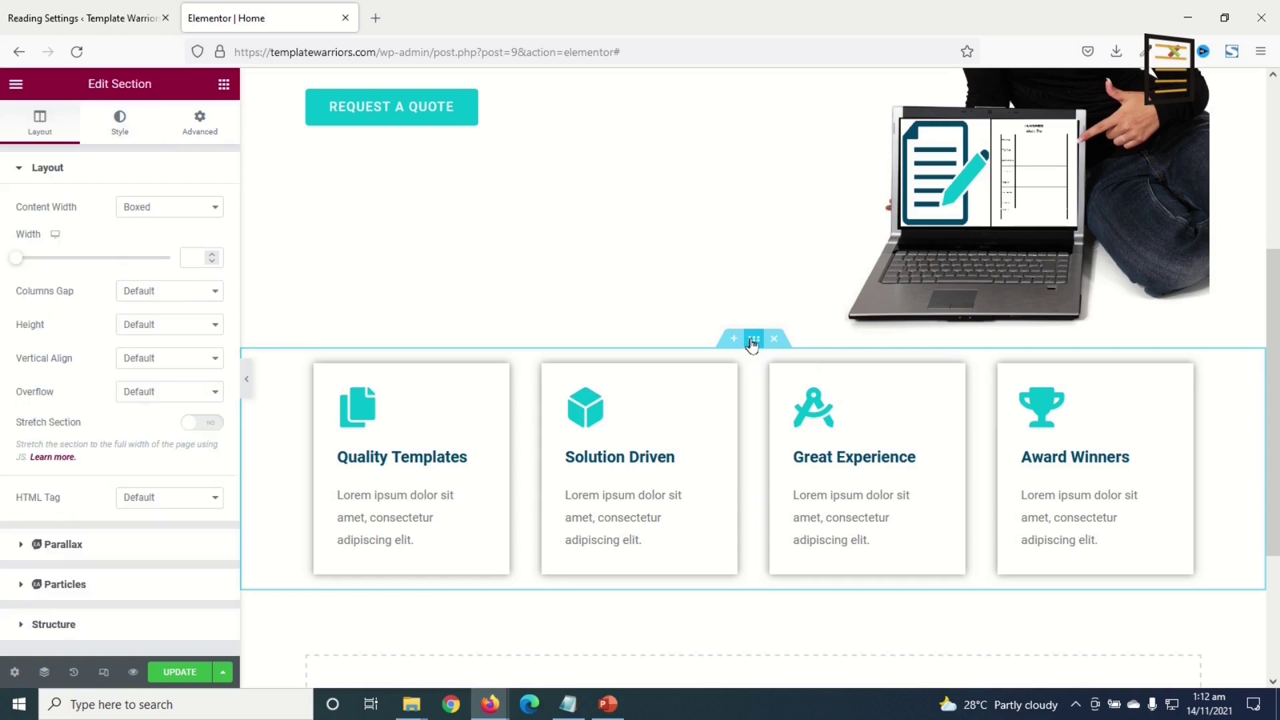
left_click(187, 120)
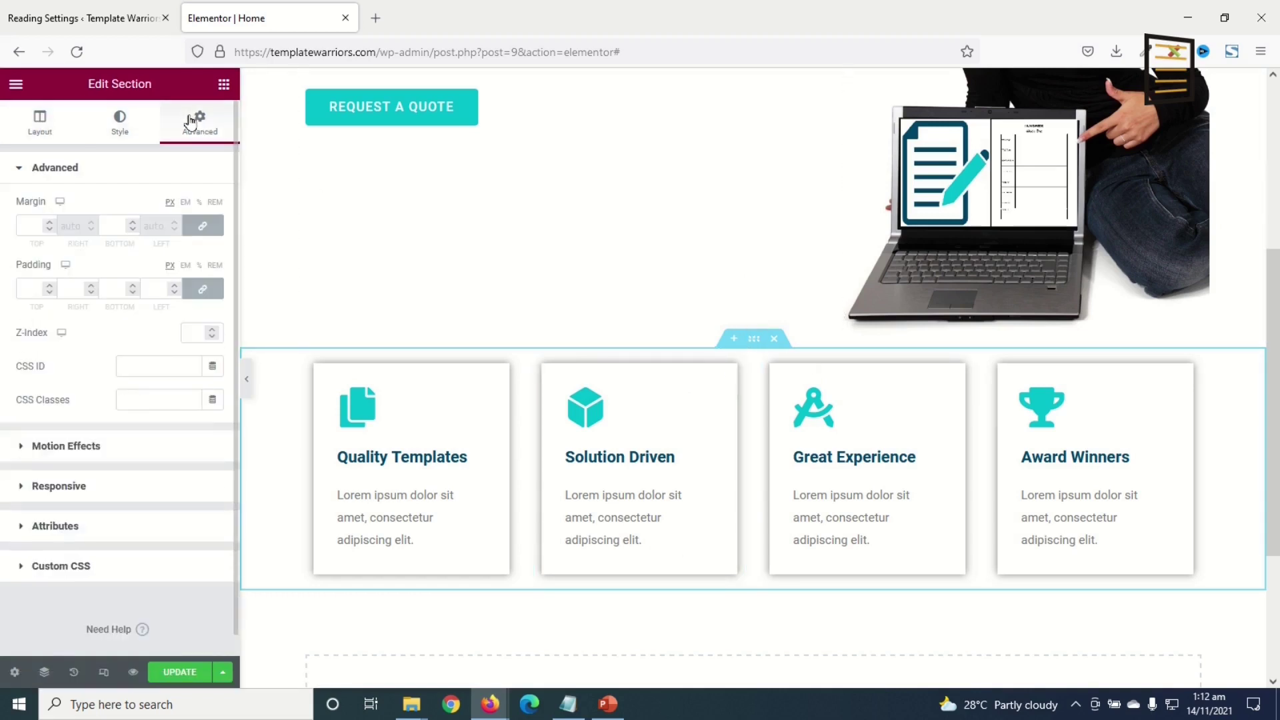
left_click(202, 226)
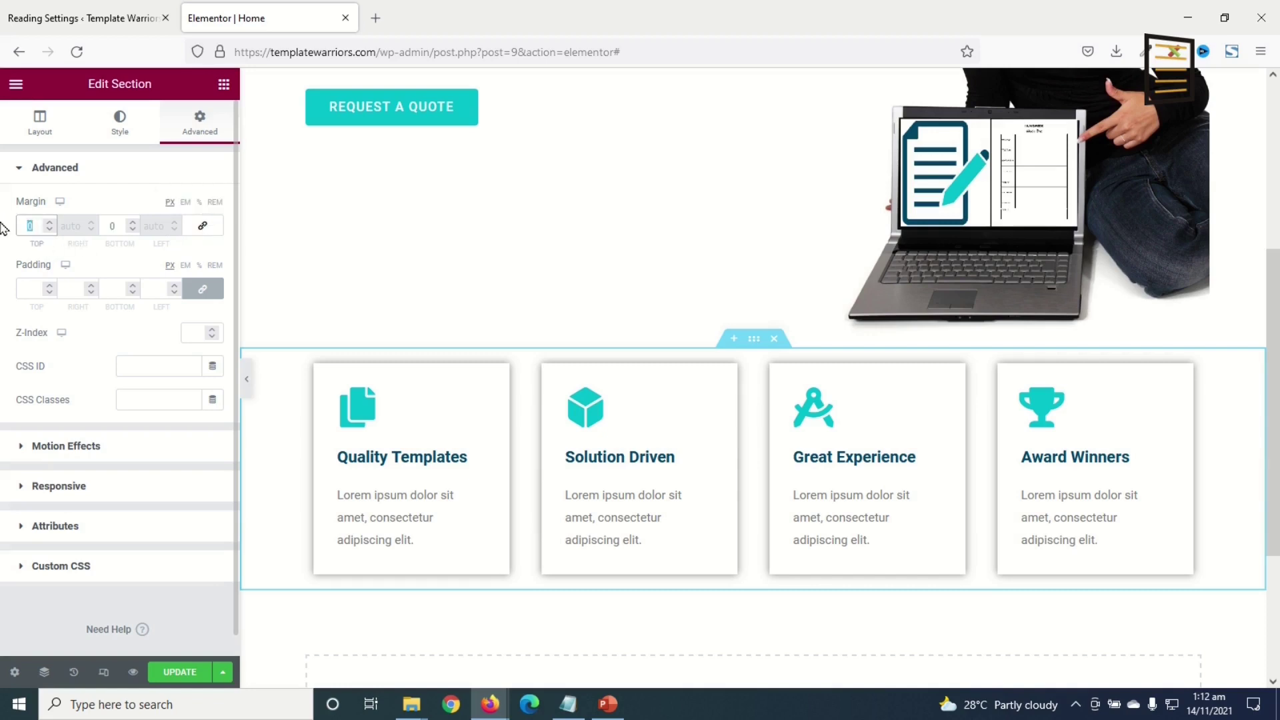
type("-7")
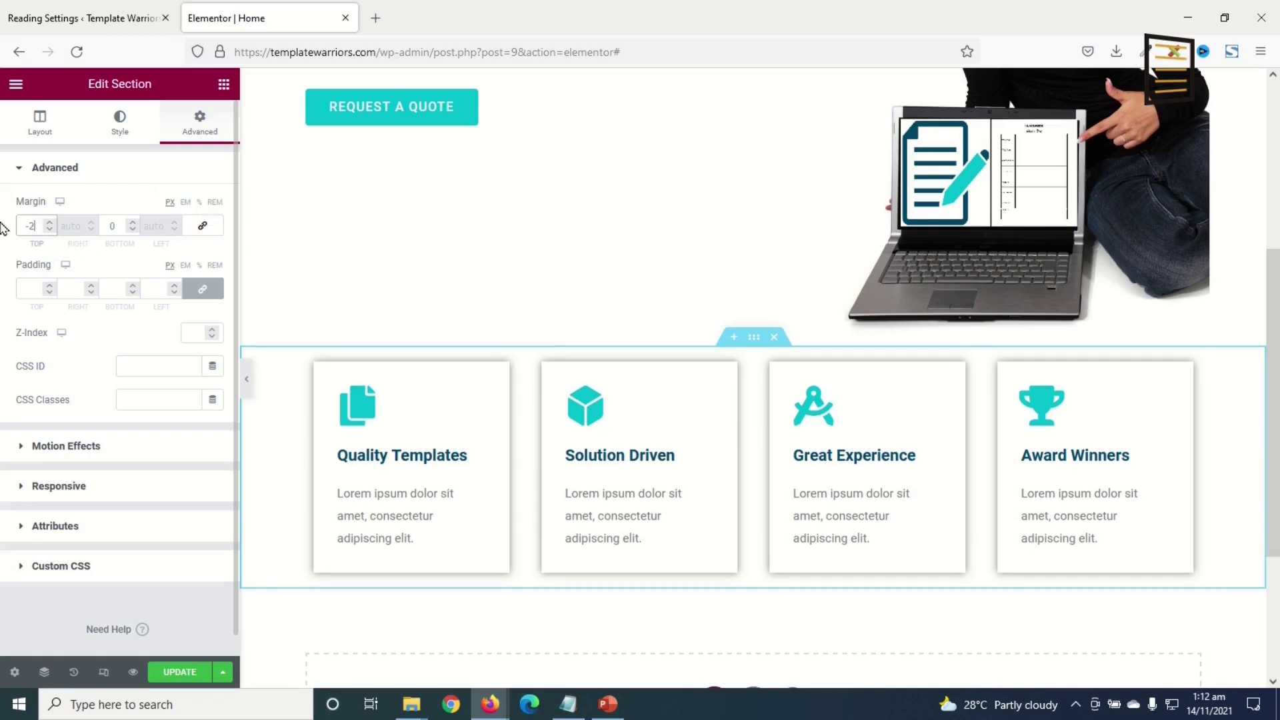
key("Down")
key("Down")
key("Down")
key("Down")
key("Down")
key("Down")
key("Down")
key("Down")
key("Down")
key("Down")
key("Down")
key("Down")
key("Down")
key("Down")
key("Down")
key("Down")
key("Down")
key("Down")
key("Down")
key("Down")
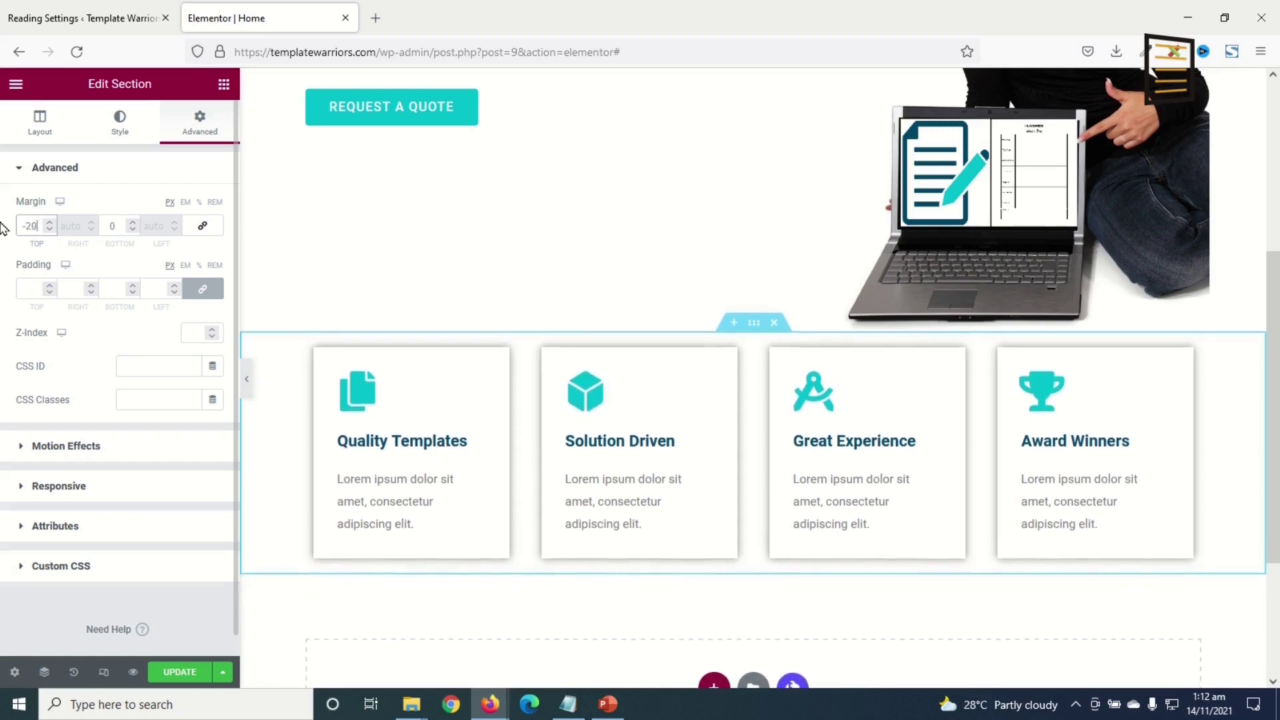
key("Down")
key("Down")
key("Down")
key("Down")
key("Down")
key("Down")
key("Down")
key("Down")
key("Down")
key("Down")
key("Down")
key("Down")
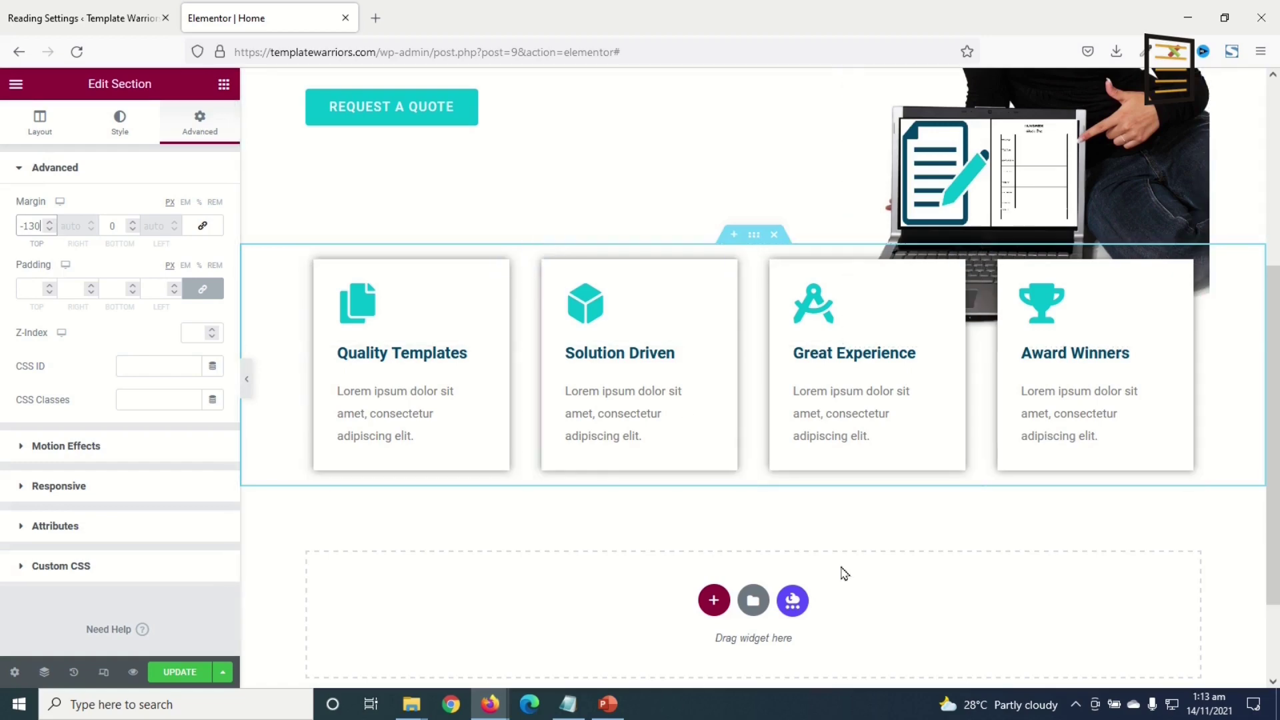
scroll(939, 496, "up", 5)
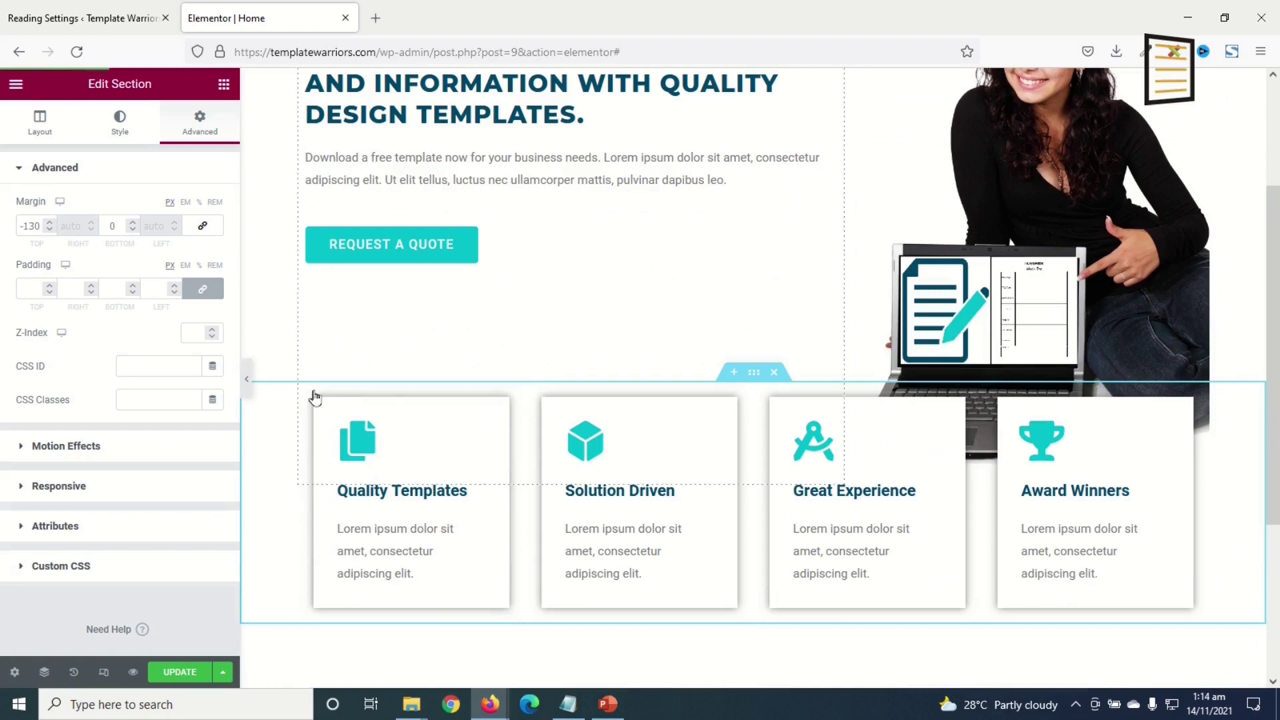
left_click(252, 392)
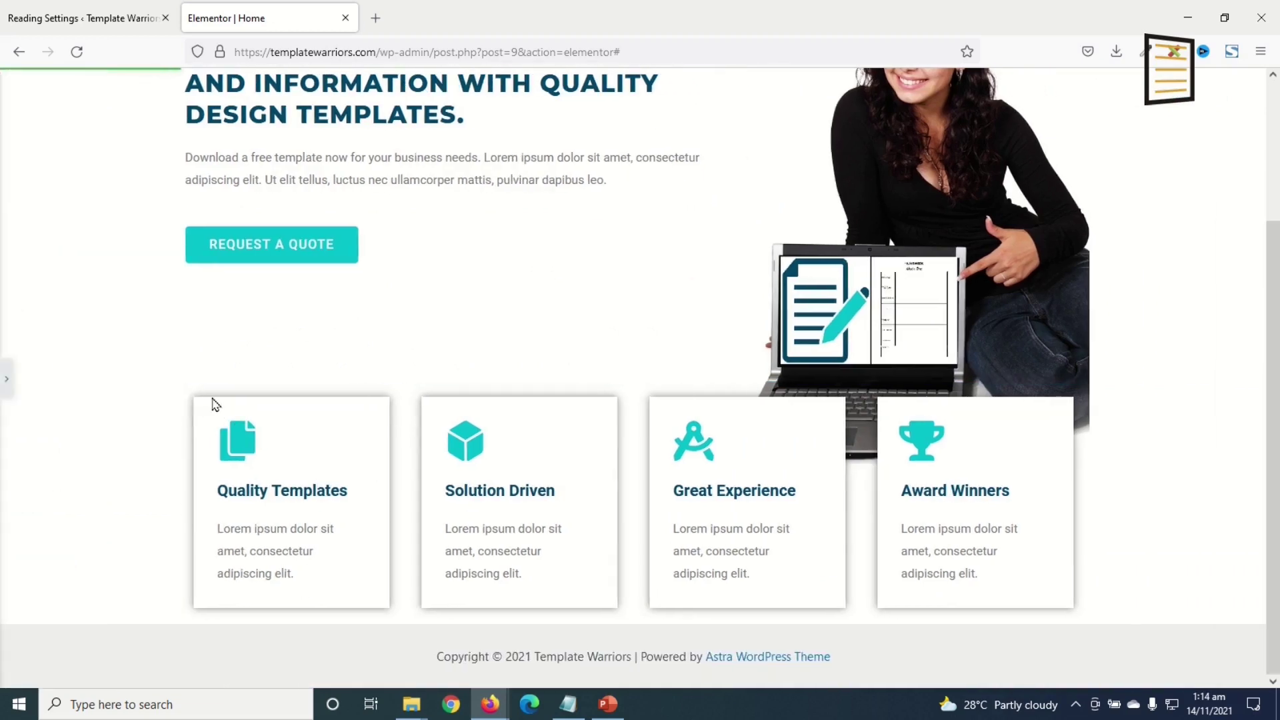
left_click(6, 378)
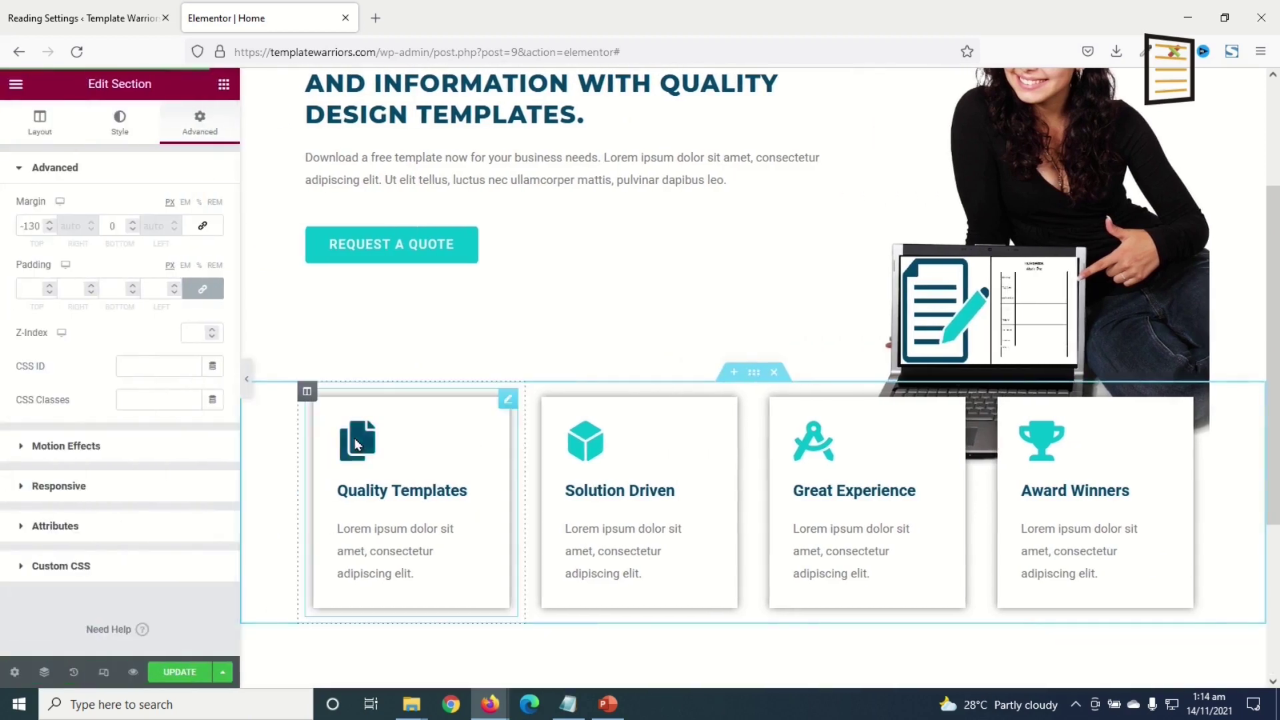
- Bring up the border settings of the Quality Templates card
left_click(506, 400)
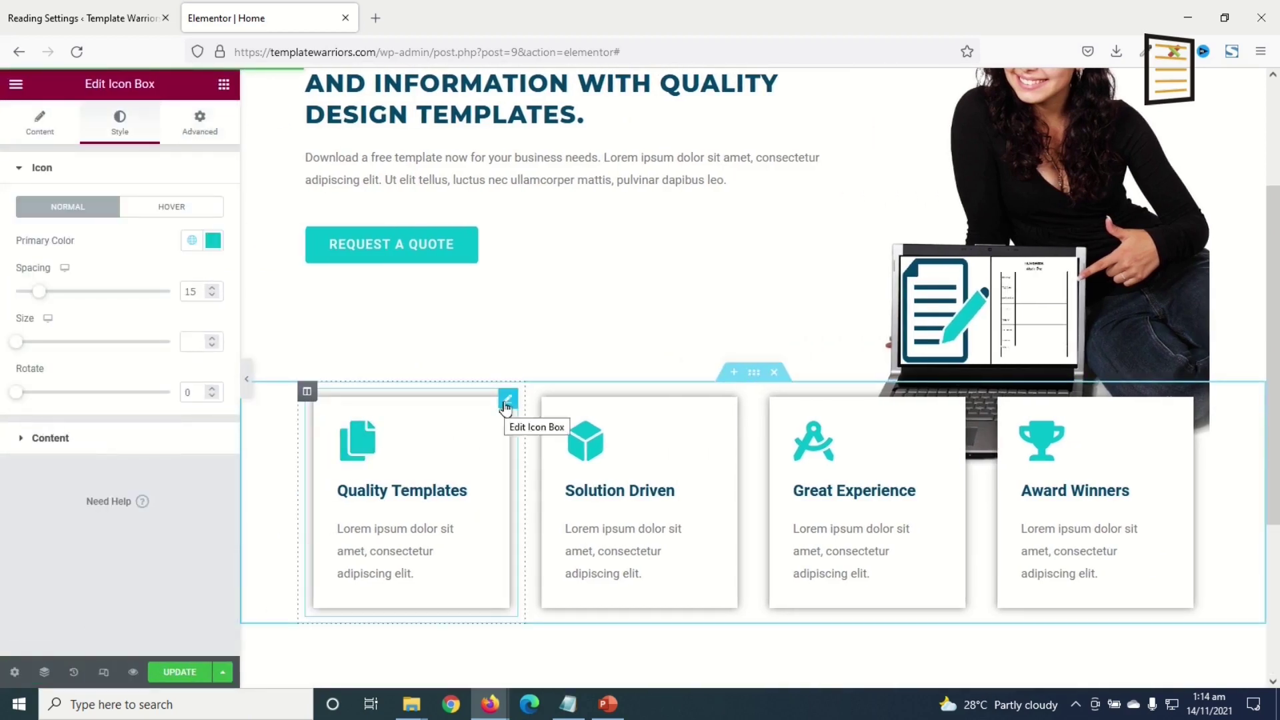
left_click(198, 128)
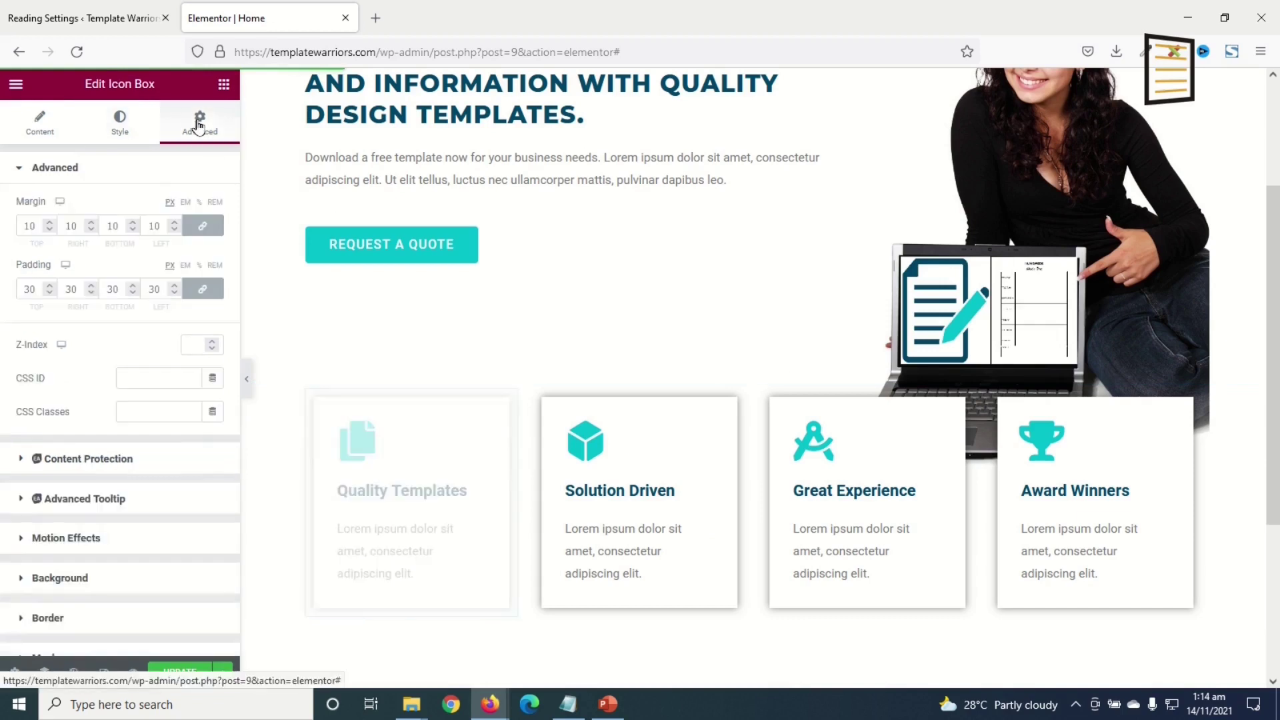
left_click(54, 619)
scroll(65, 394, "down", 2)
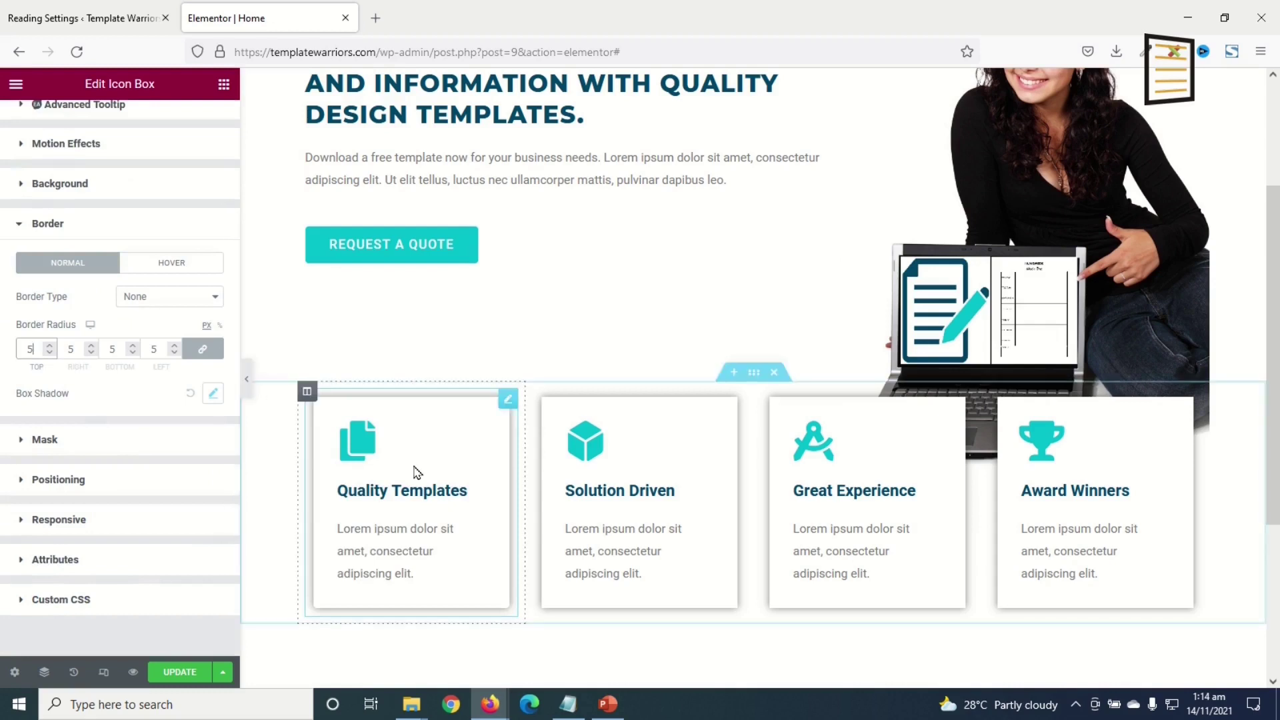
- Copy the Quality Templates box and paste its style onto the other three icon boxes
right_click(442, 449)
left_click(486, 508)
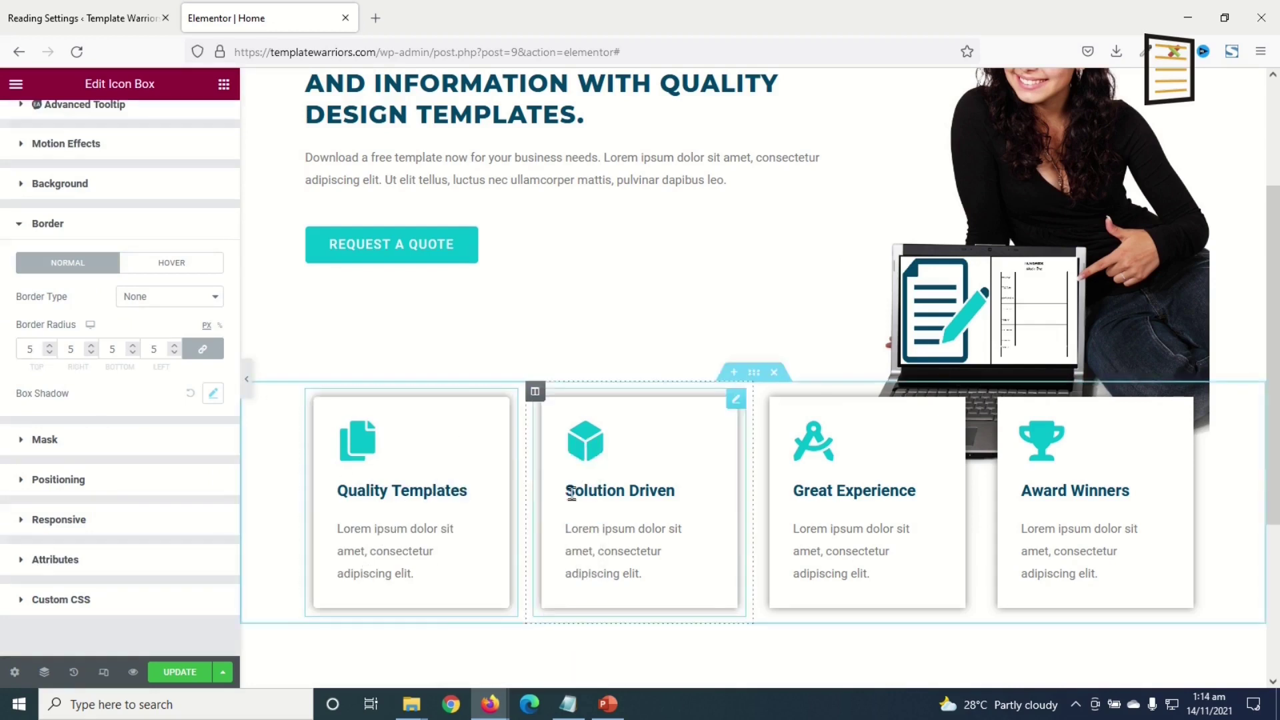
right_click(593, 464)
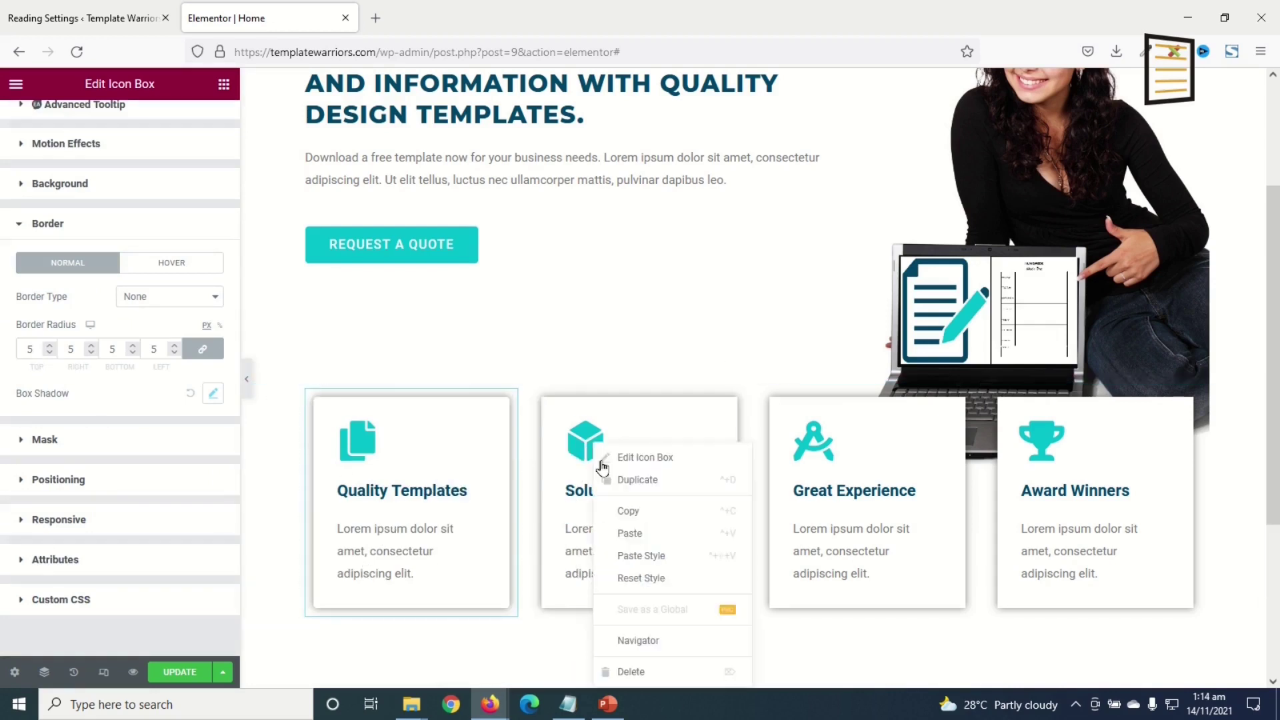
left_click(642, 557)
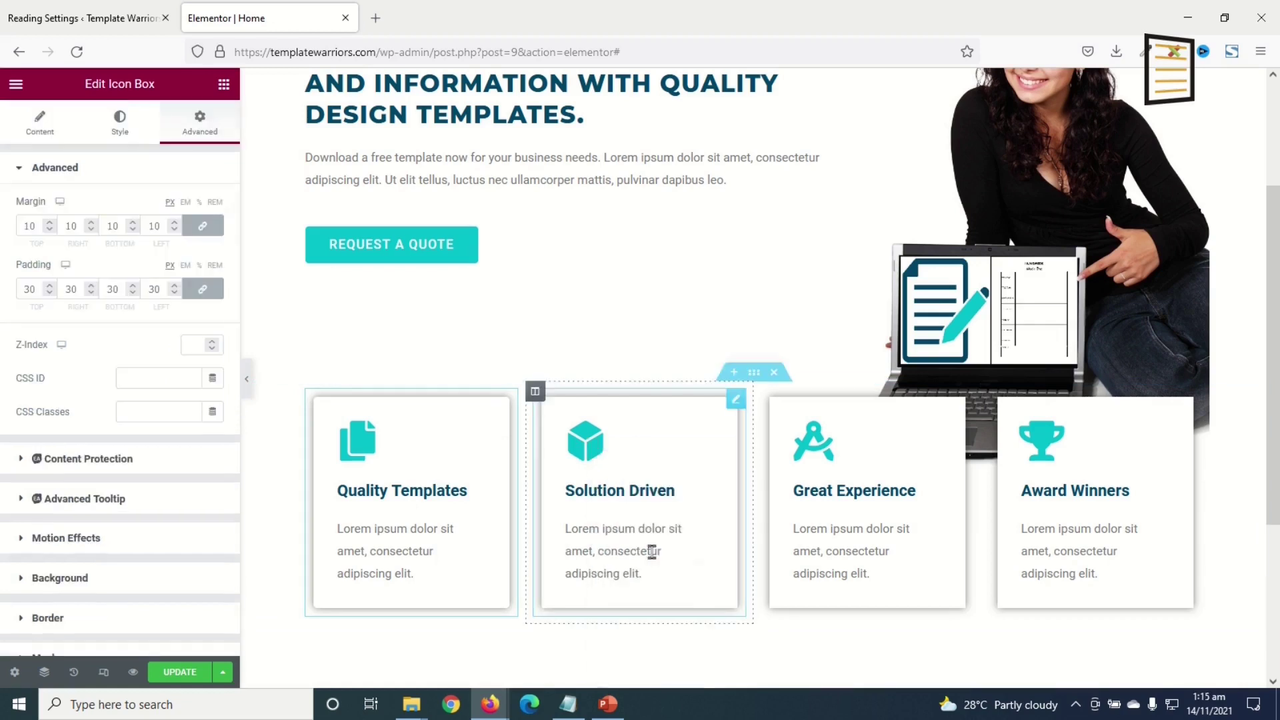
right_click(912, 485)
left_click(981, 556)
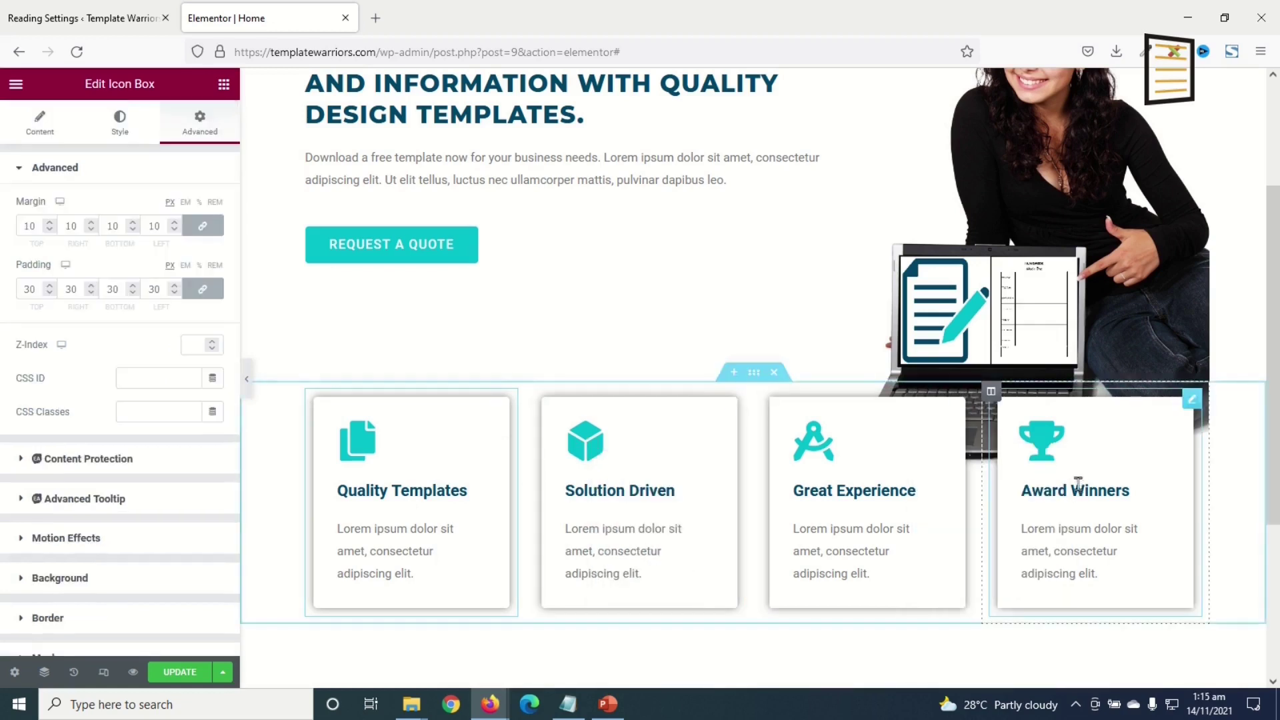
right_click(1078, 482)
left_click(1110, 556)
scroll(909, 471, "down", 1)
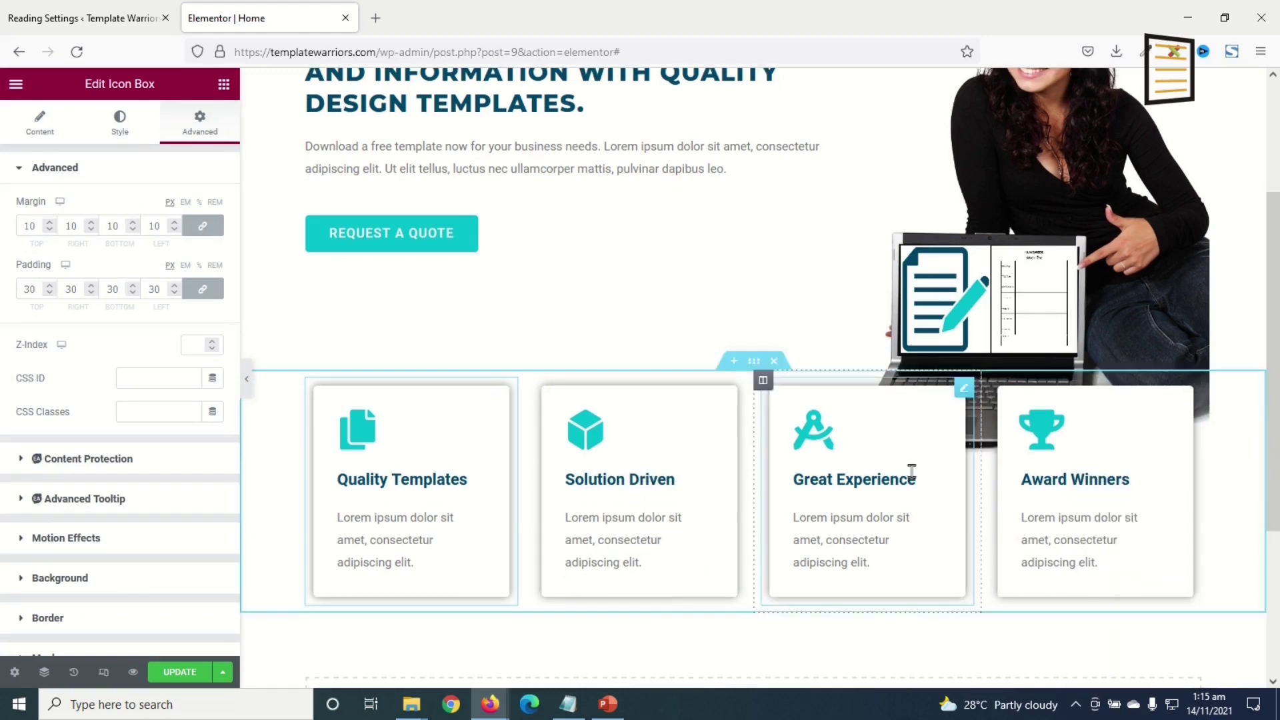
scroll(650, 507, "down", 4)
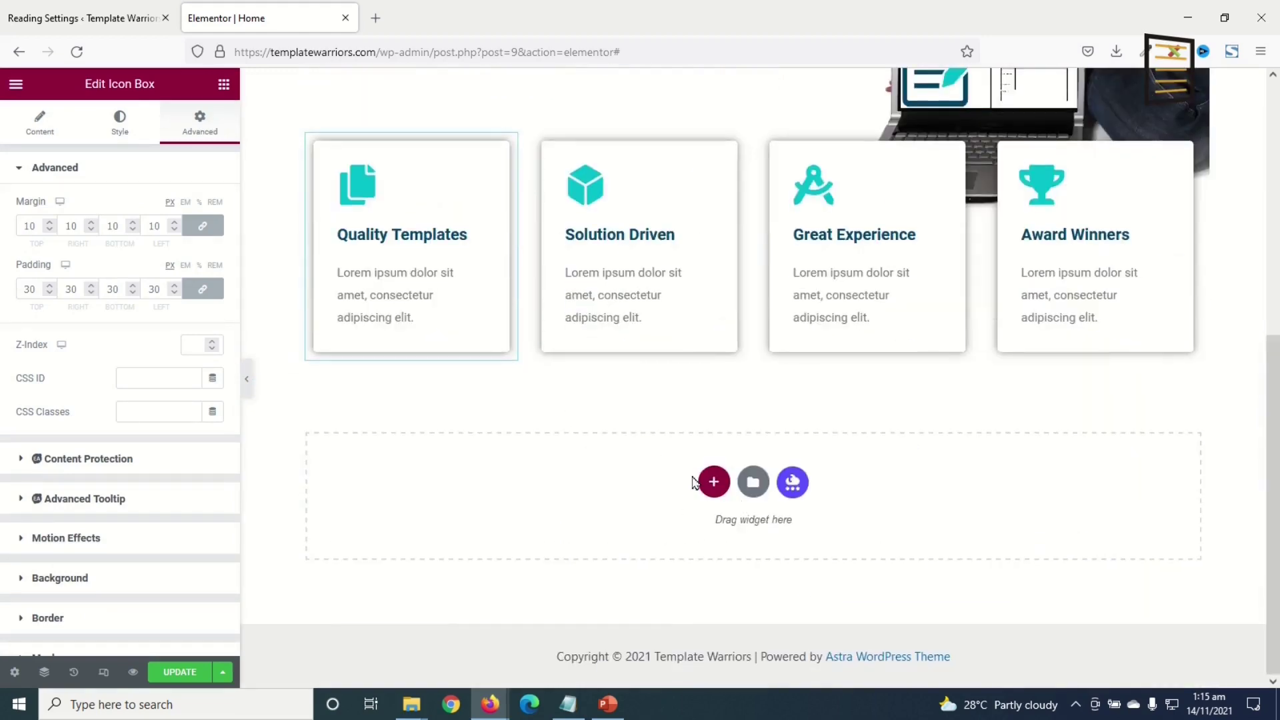
- Add a two-column section below the services and give its left column a Classic background
left_click(713, 481)
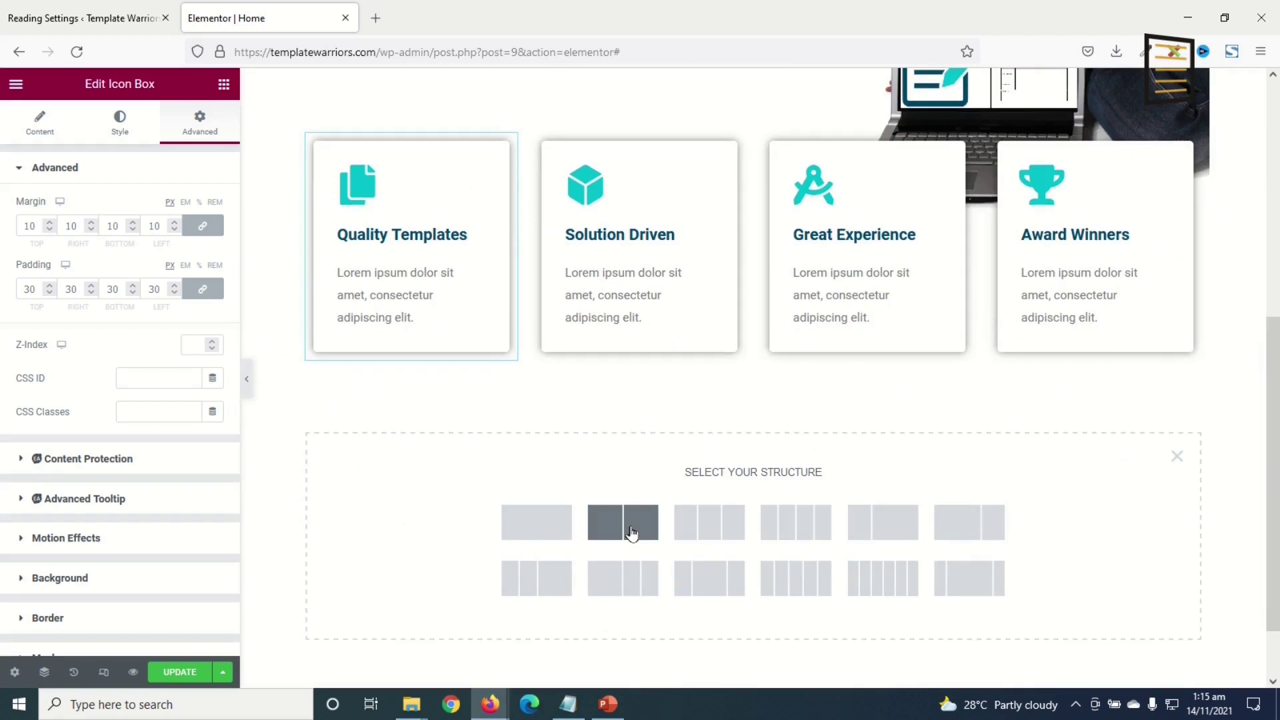
left_click(631, 533)
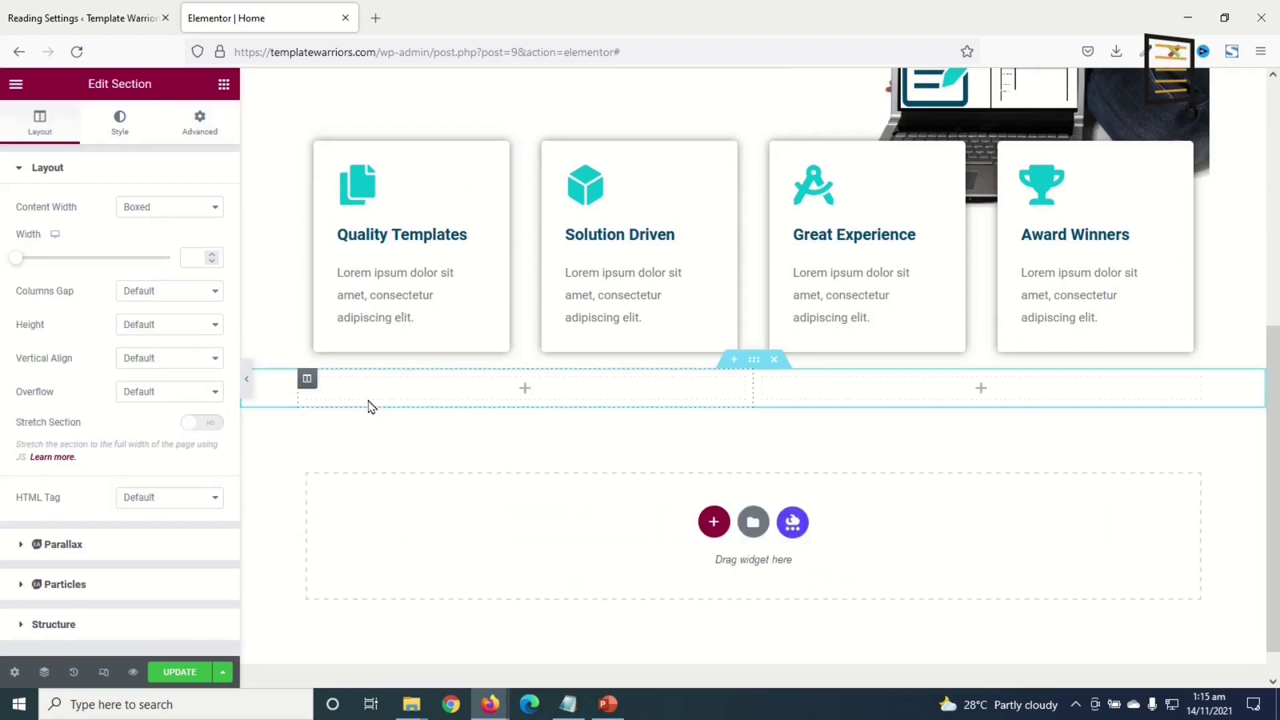
left_click(306, 382)
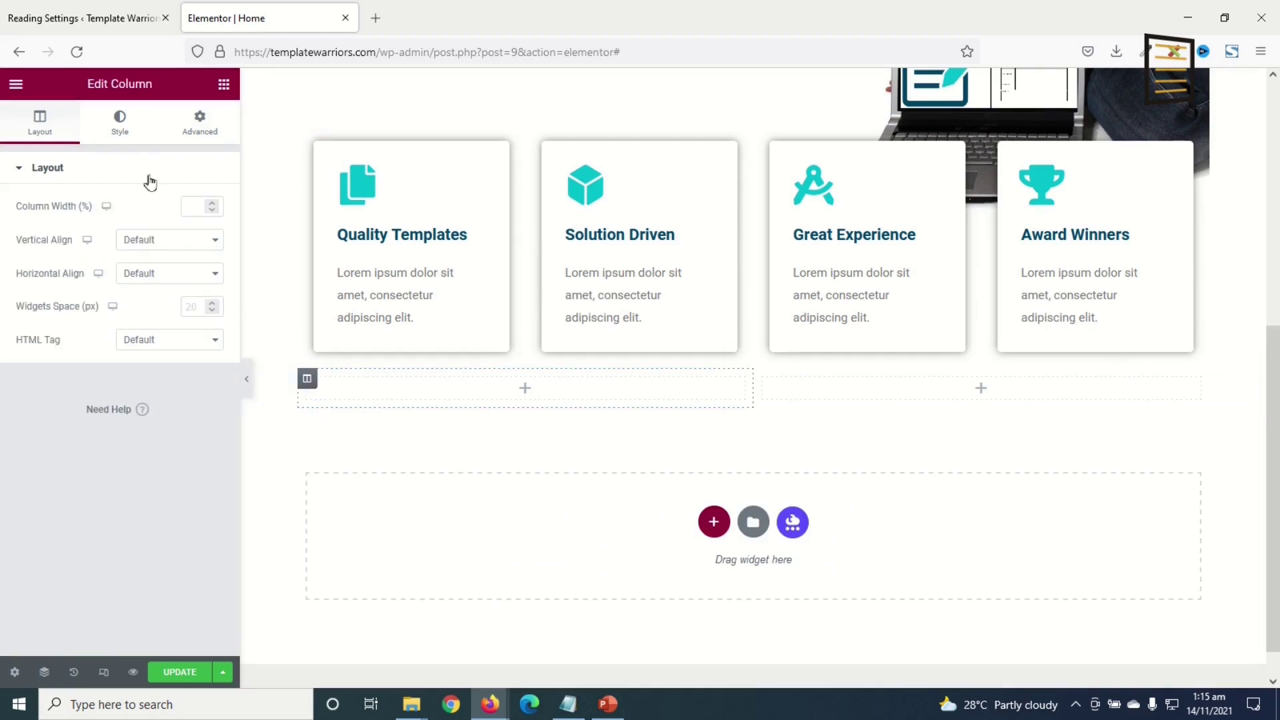
left_click(120, 124)
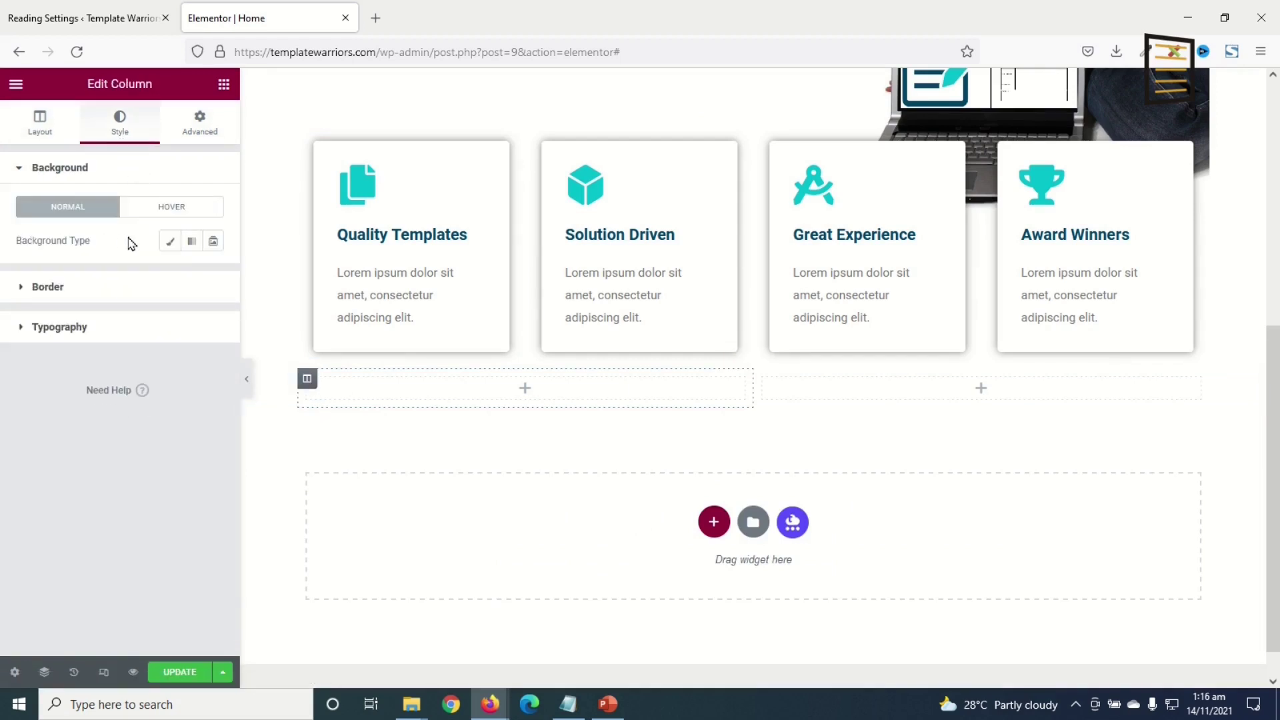
left_click(170, 240)
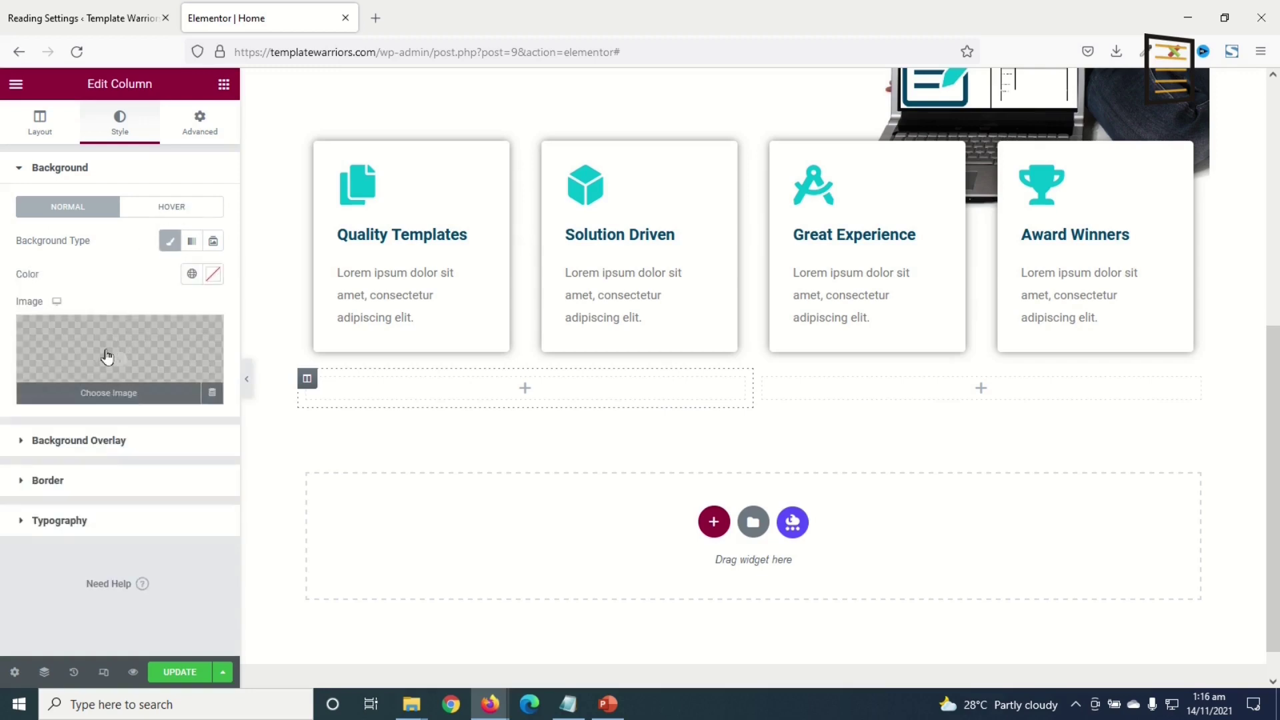
- Upload three images, skipping the hero and services-background, and insert image-2 as the column background
left_click(107, 358)
left_click(216, 147)
left_click(683, 381)
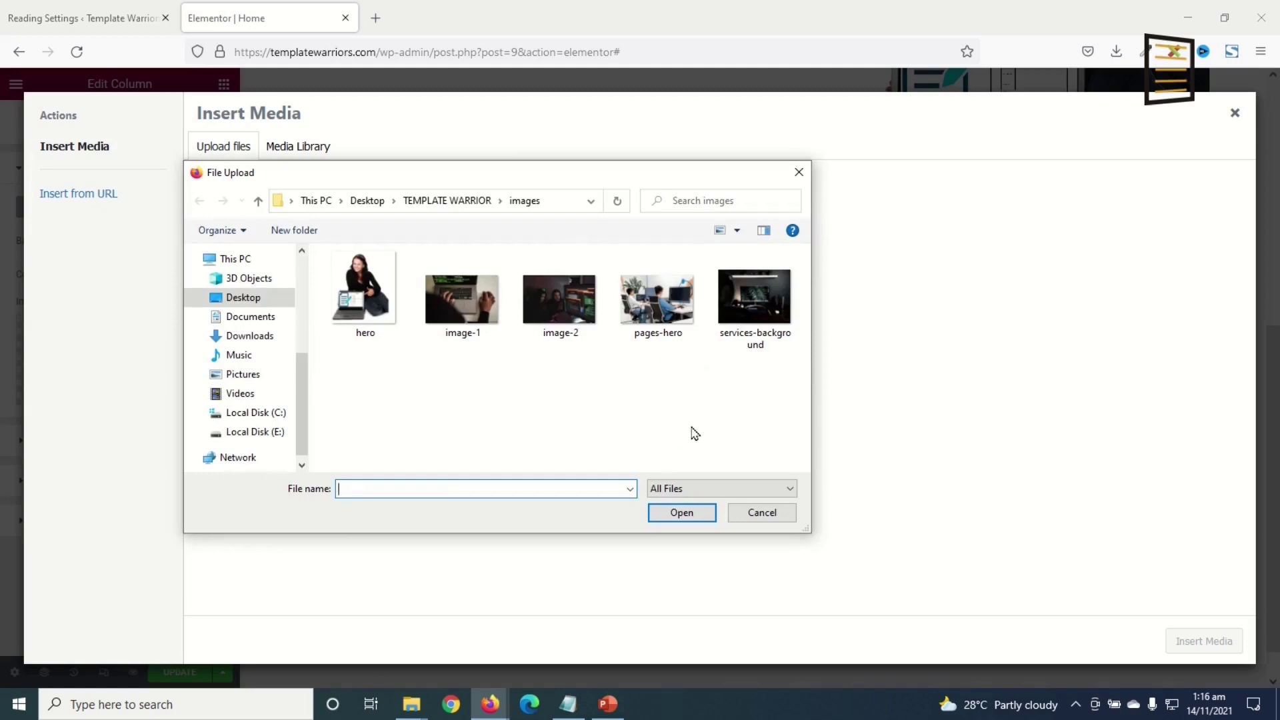
left_click_drag(751, 360, 361, 310)
left_click(357, 285, "ctrl")
left_click(776, 308, "ctrl")
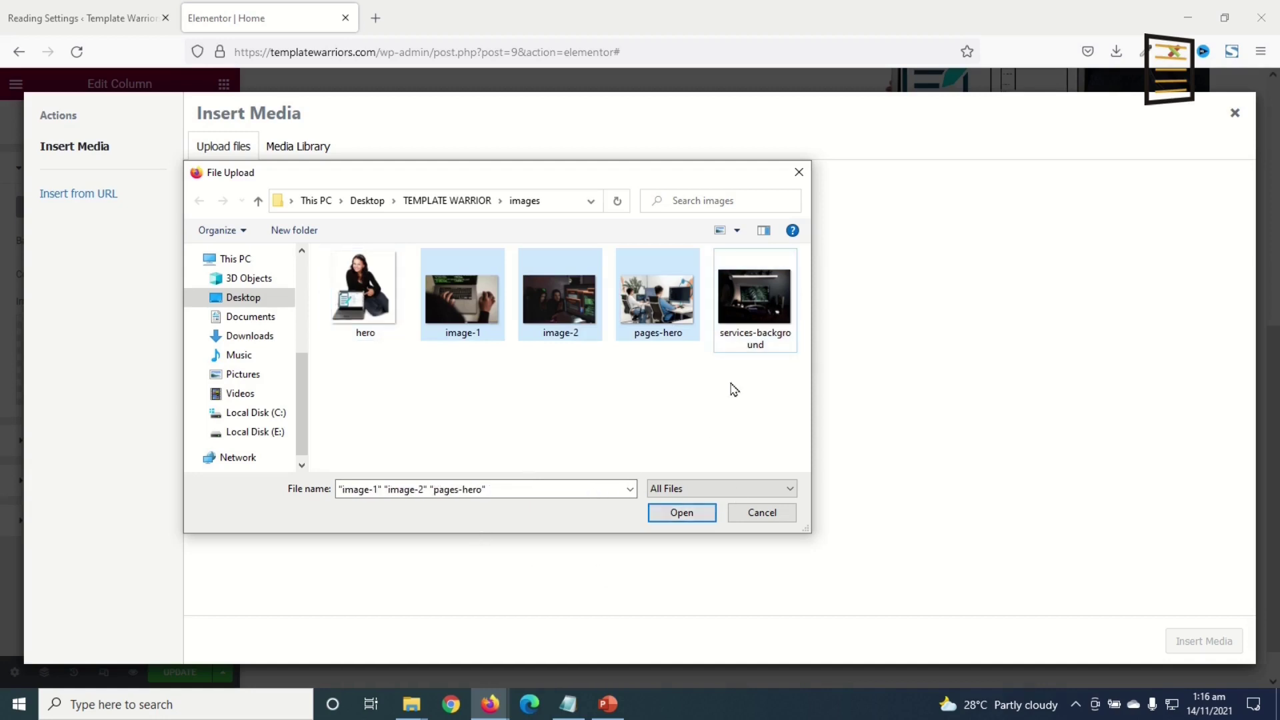
left_click(681, 513)
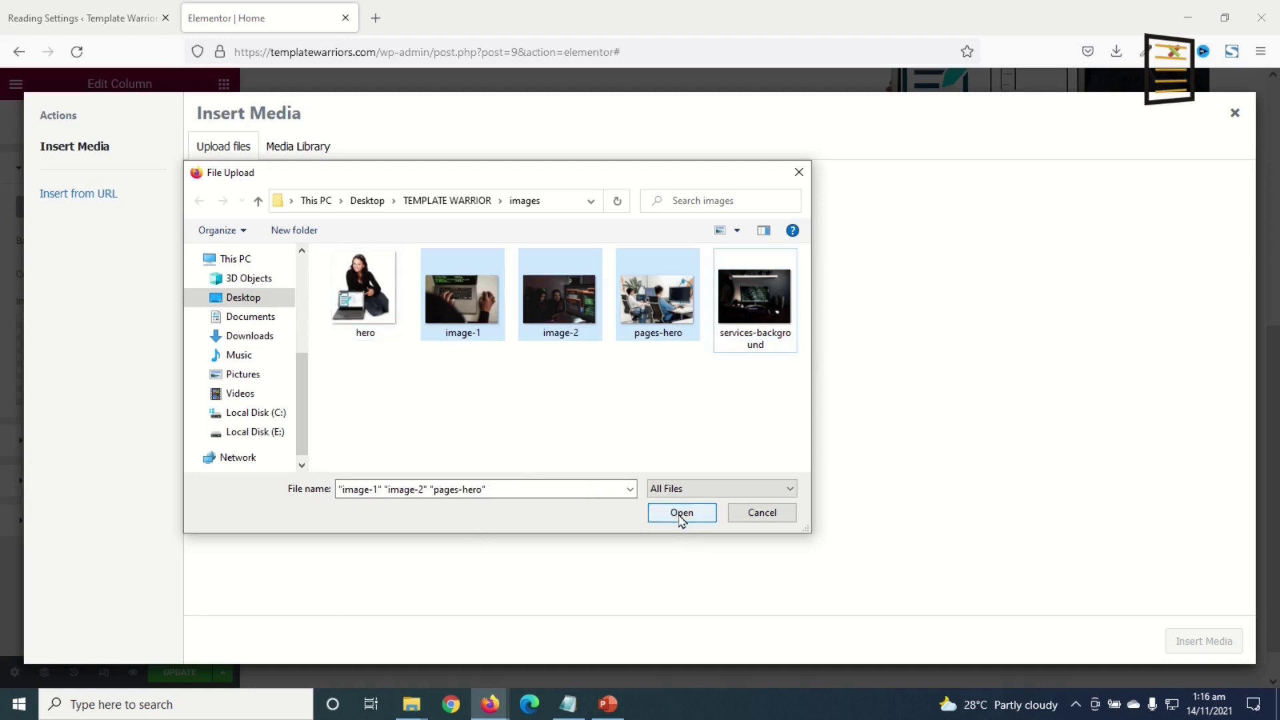
left_click(396, 297)
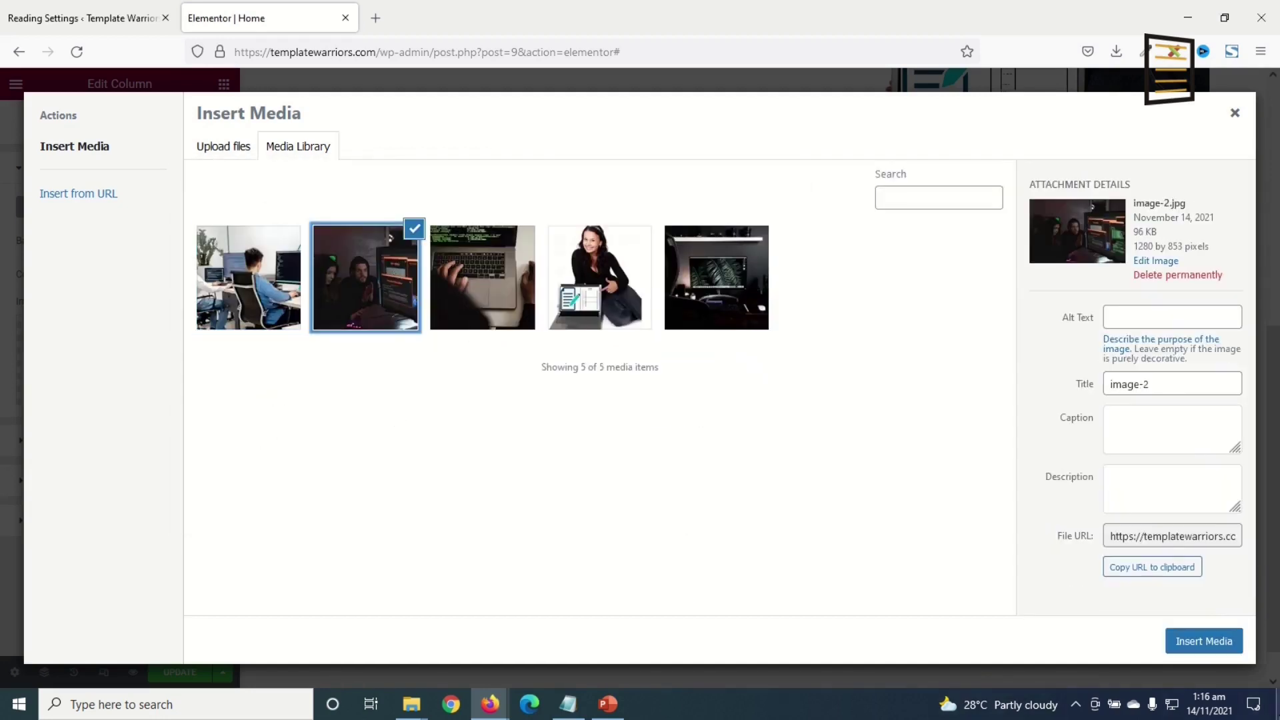
left_click(1166, 642)
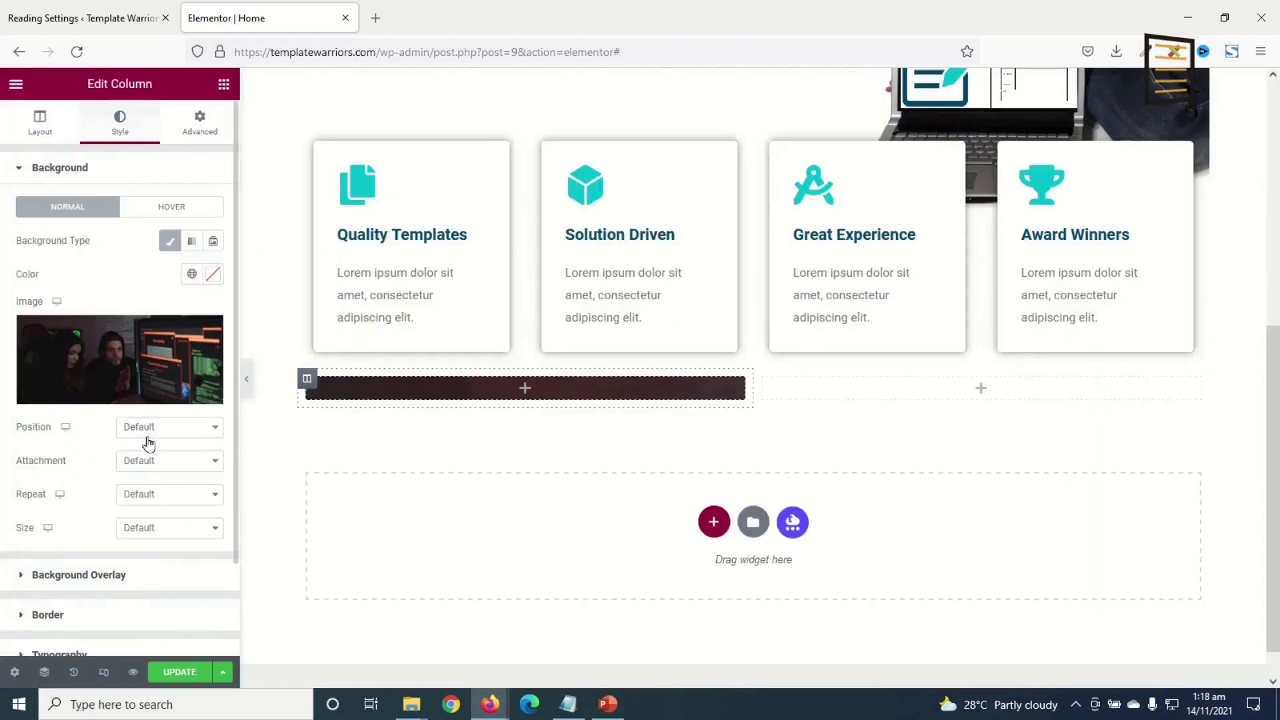
- Set the background to Position Center Center, Attachment Fixed and Size Cover
left_click(148, 440)
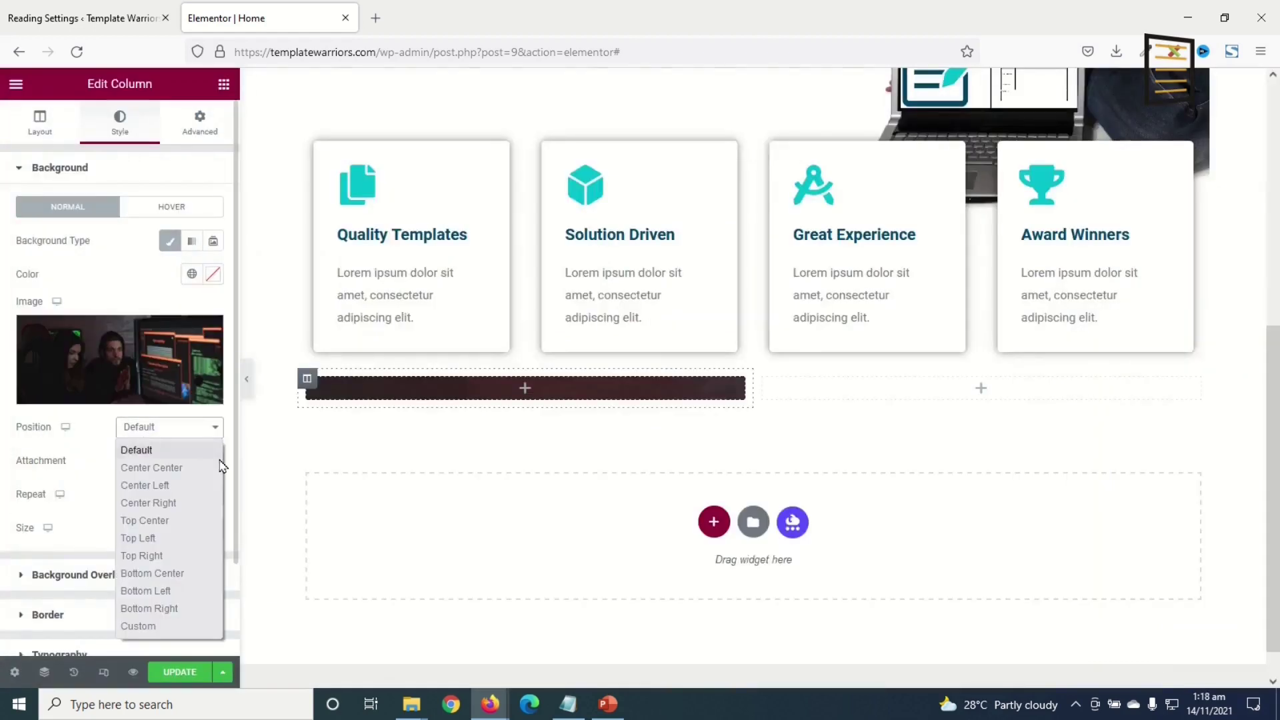
left_click(184, 470)
left_click(158, 468)
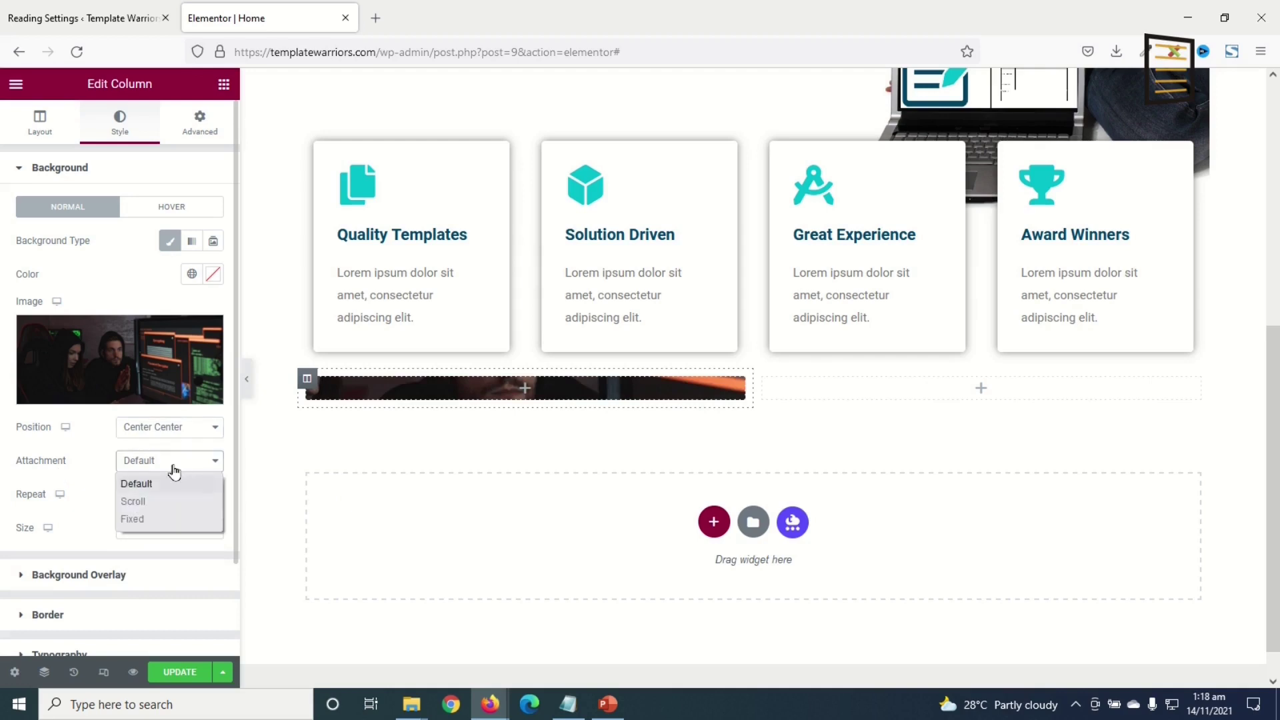
left_click(166, 519)
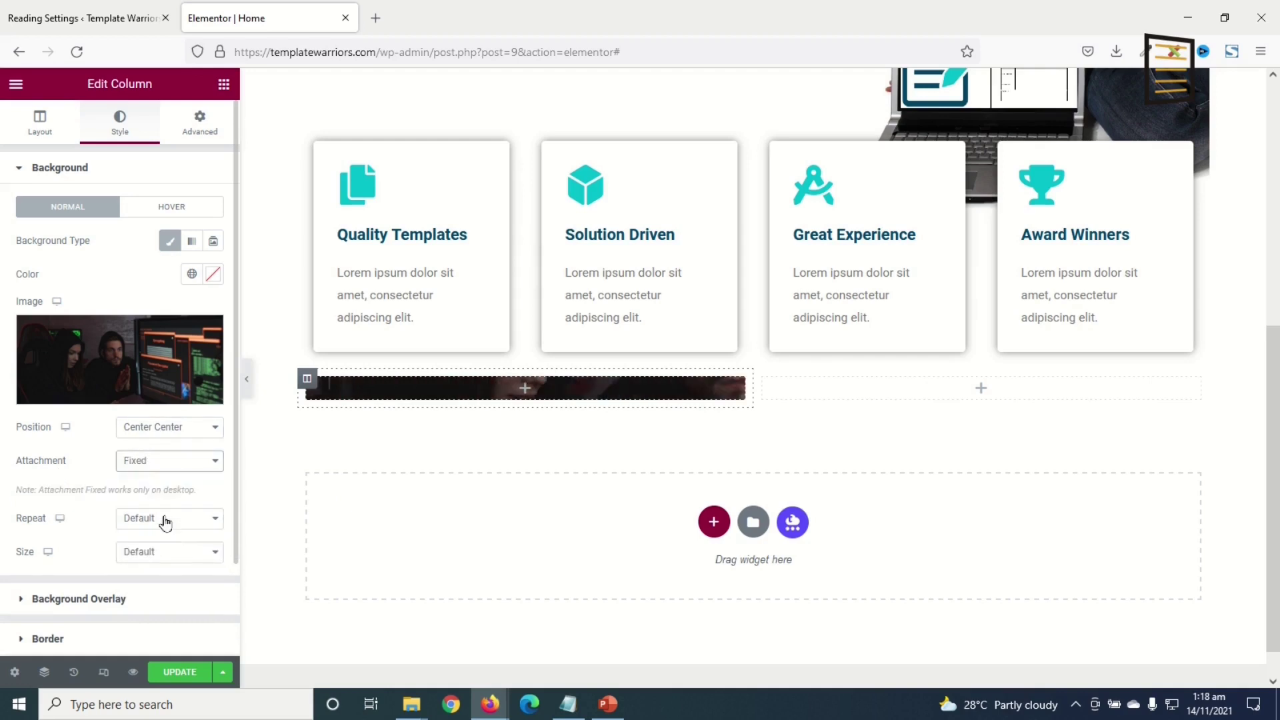
left_click(156, 560)
left_click(165, 609)
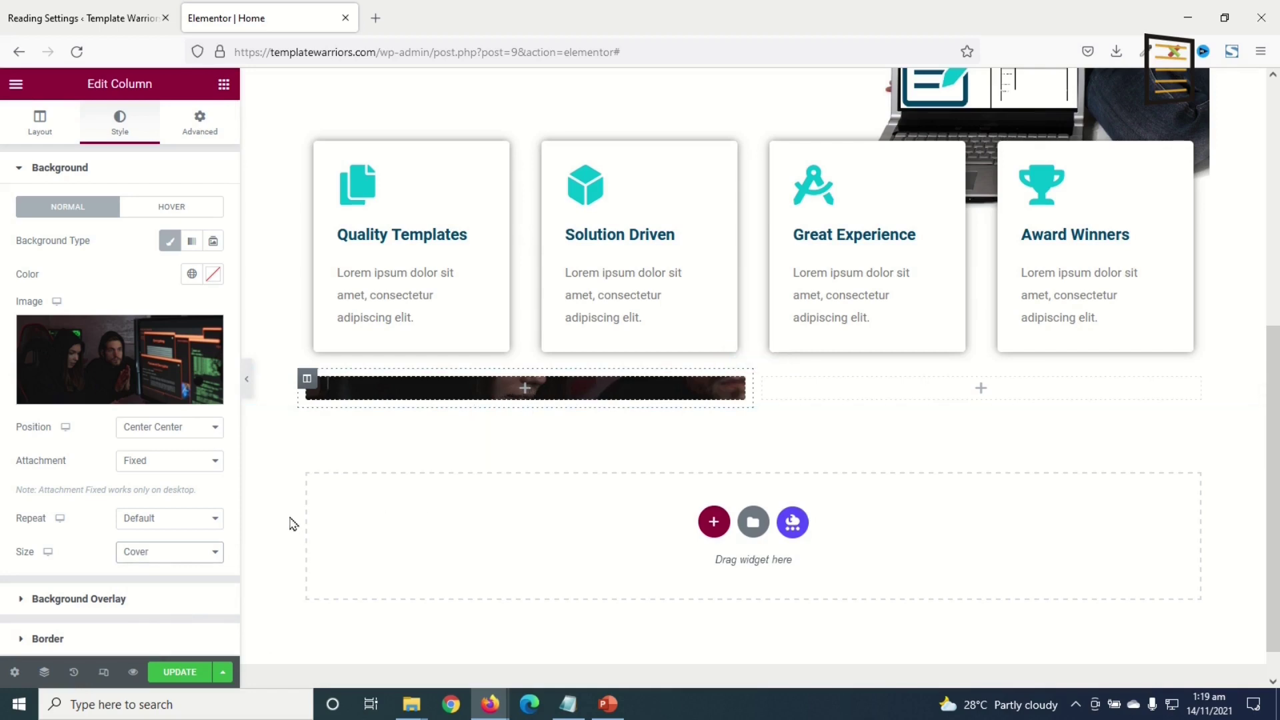
left_click(224, 84)
- Add a heading to the right column with the pasted wording in the Montserrat font
left_click_drag(171, 228, 897, 396)
left_click_drag(163, 224, 3, 242)
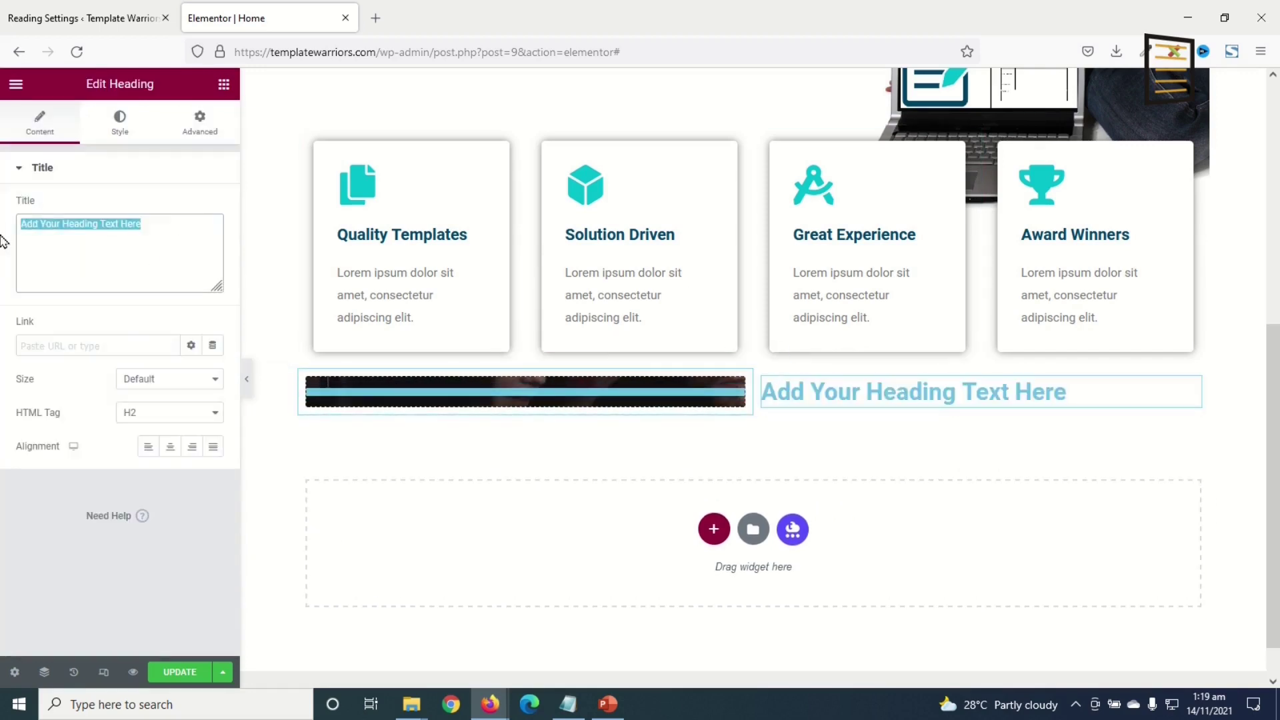
type("Our values and goals")
left_click(120, 123)
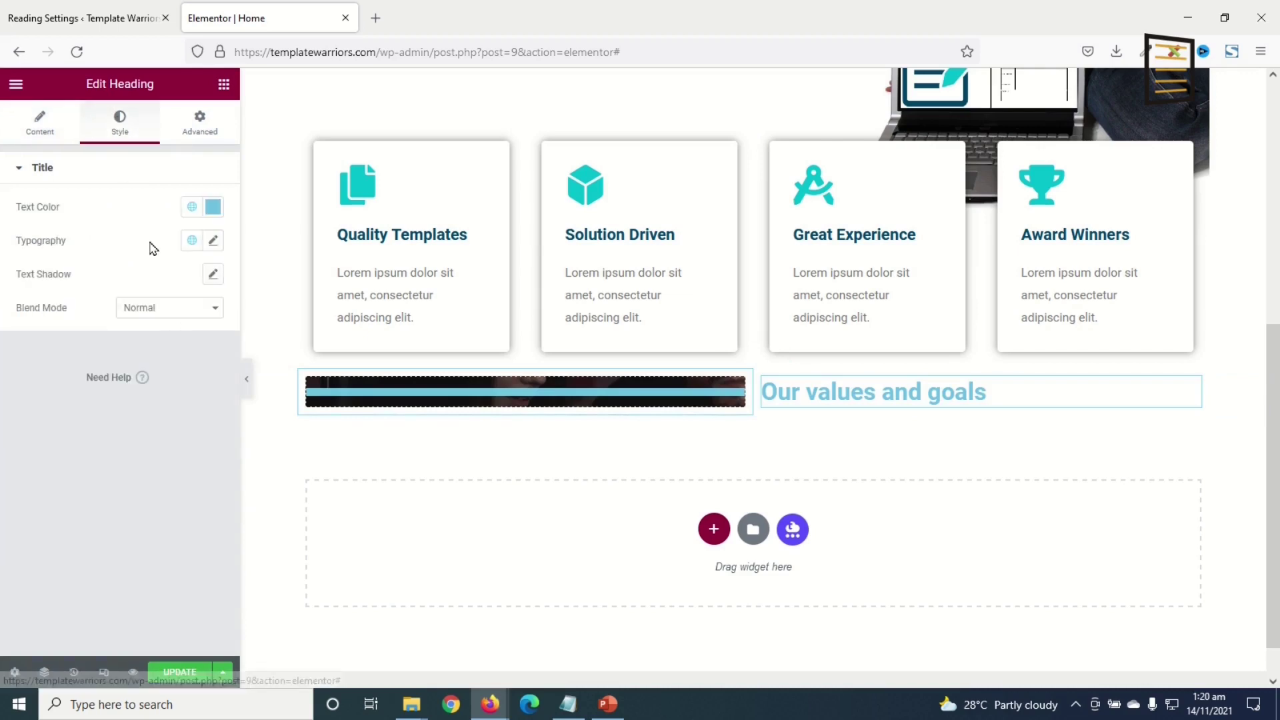
left_click(212, 242)
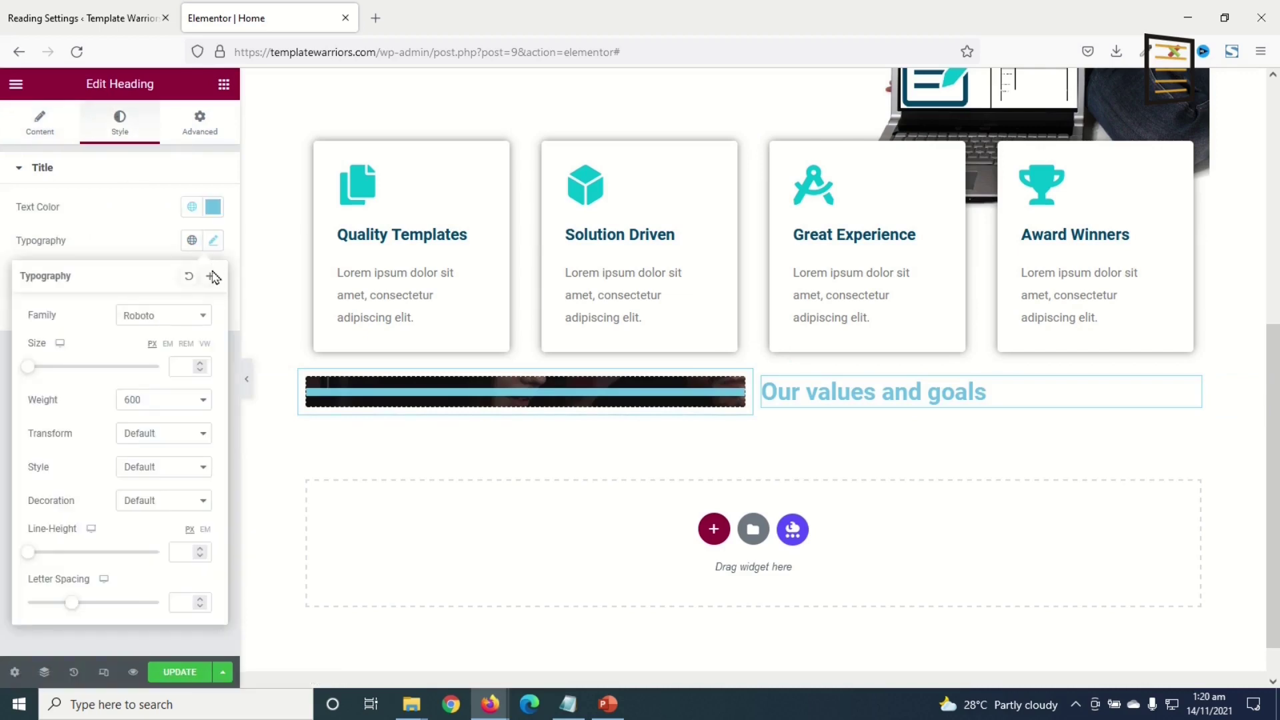
left_click(179, 326)
type("mon")
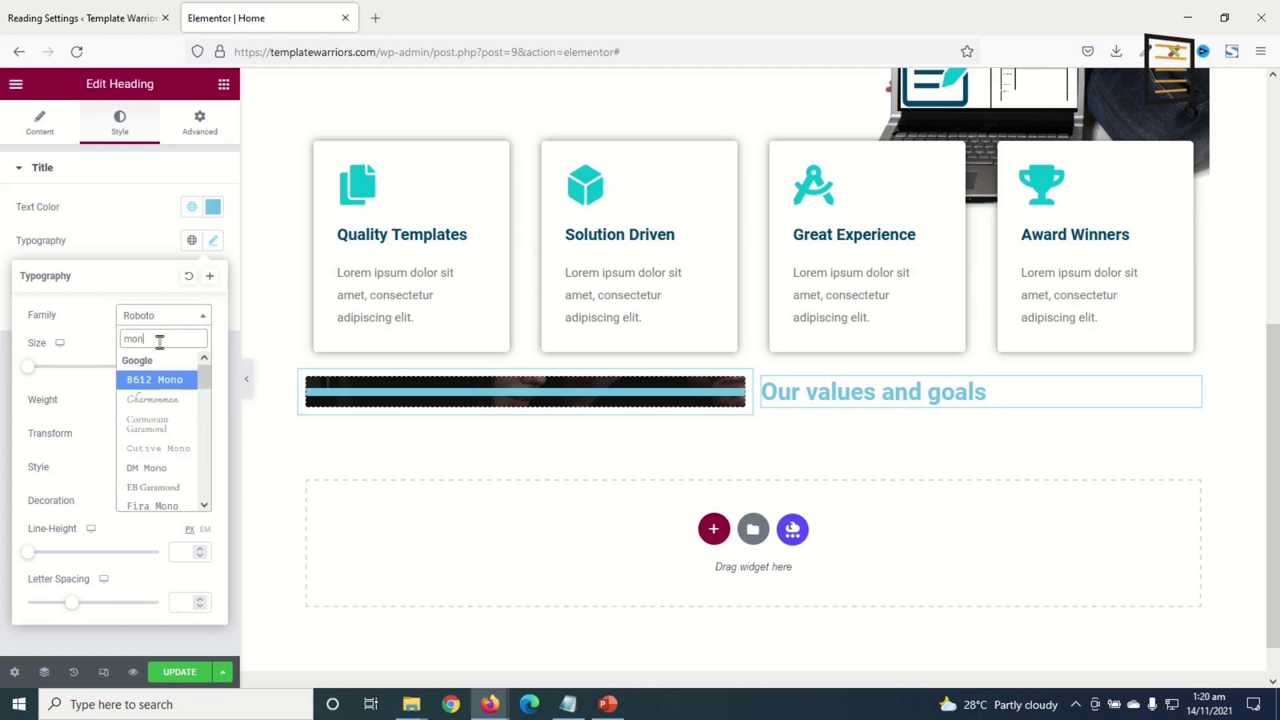
type("t")
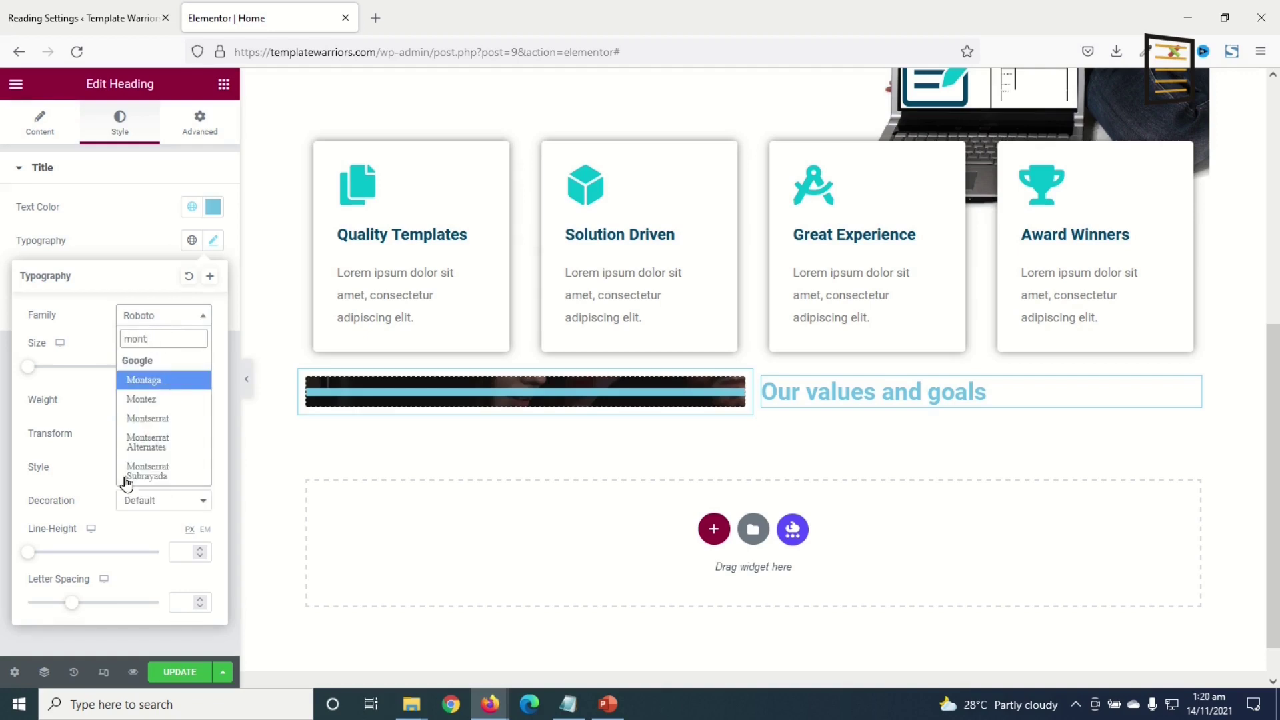
left_click(163, 424)
- Duplicate the heading and retype the first copy as About Us
right_click(849, 392)
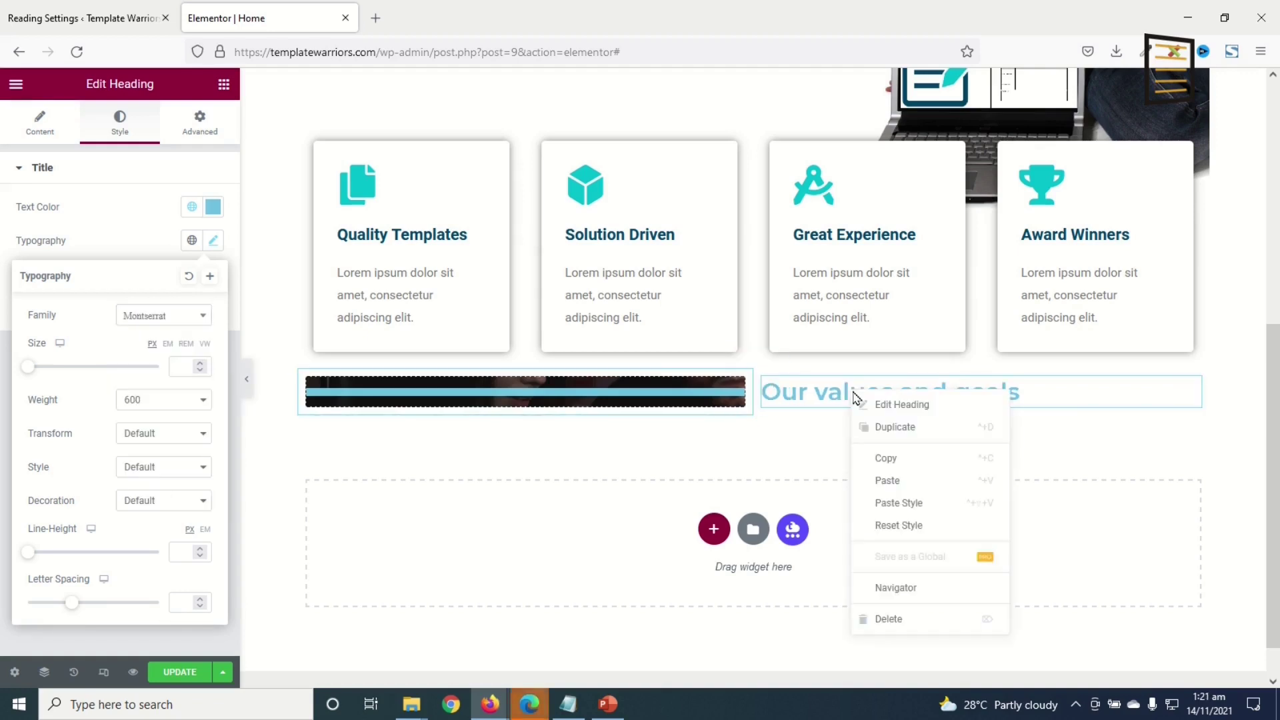
left_click(892, 430)
left_click(1020, 393)
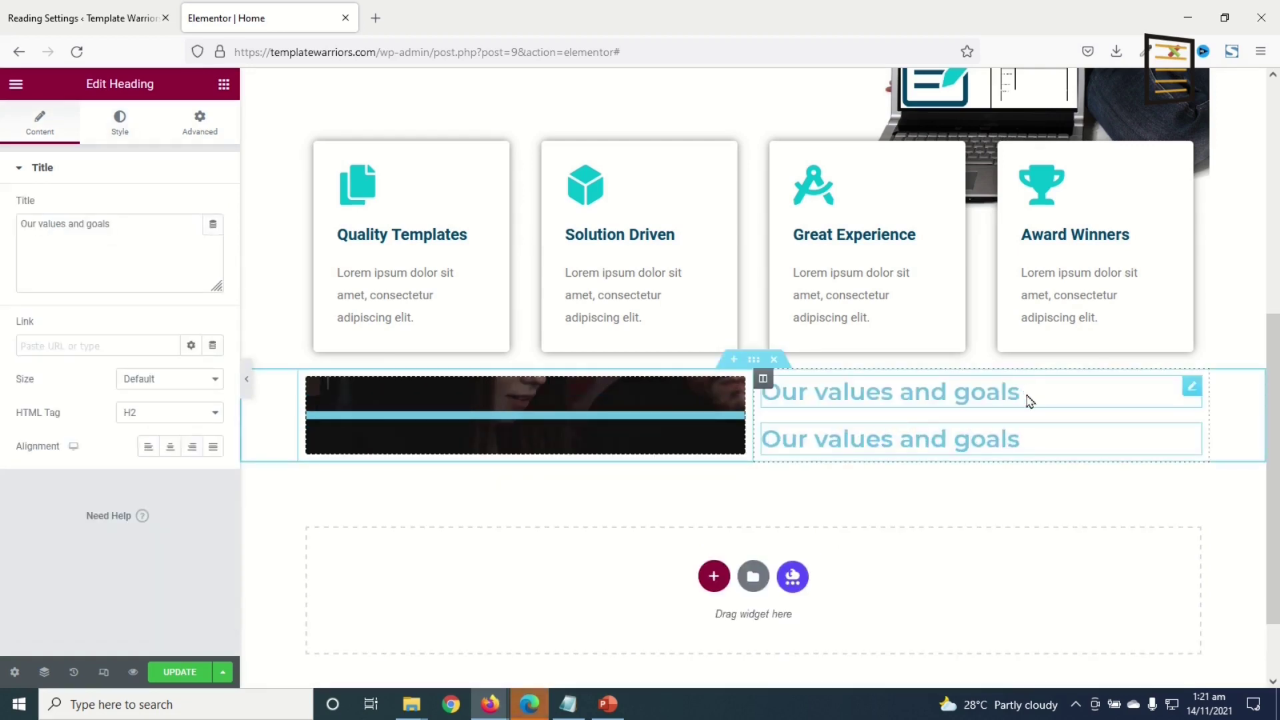
left_click(39, 123)
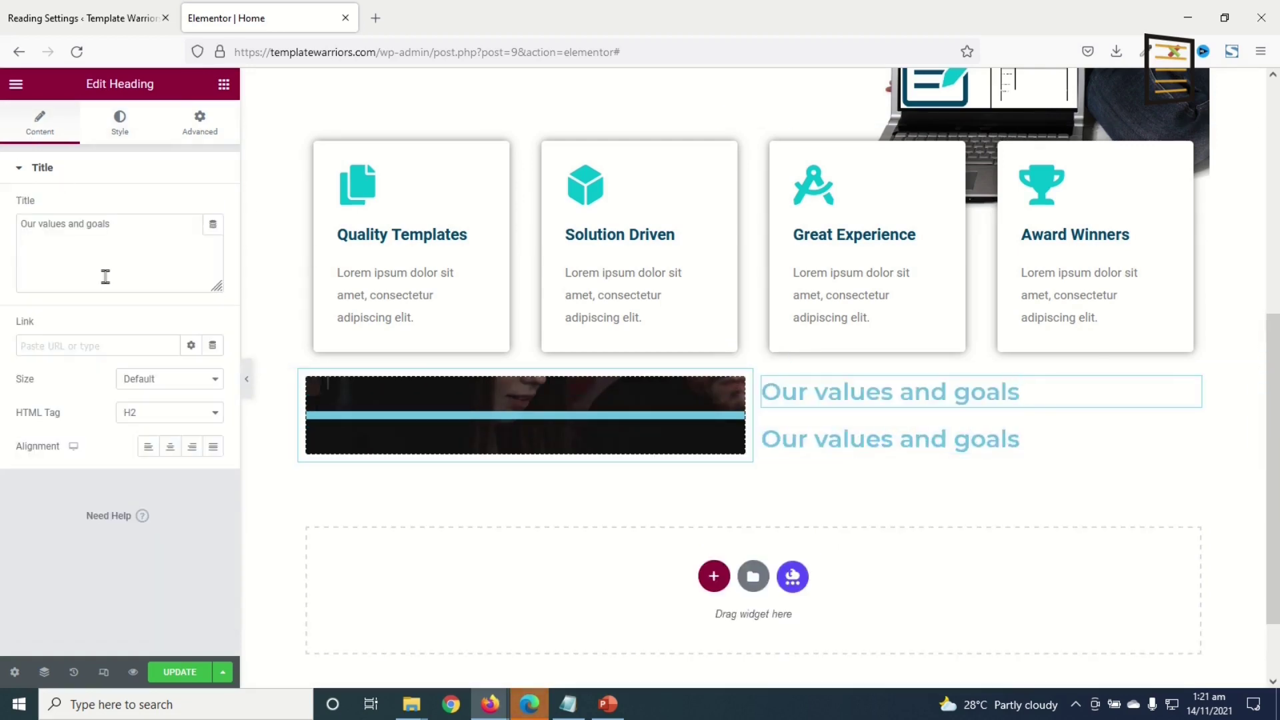
left_click_drag(130, 230, 4, 236)
type("About Us")
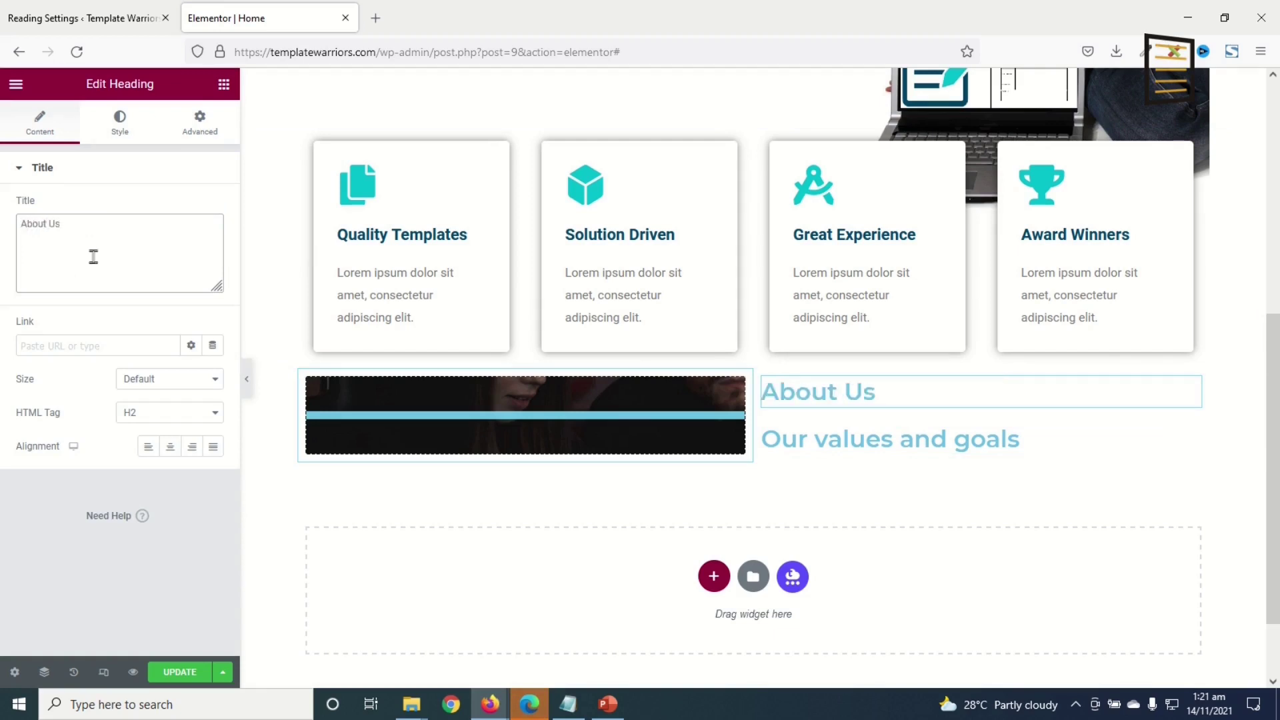
- Colour the About Us heading with global Blue and set its text size to 18 px
left_click(120, 123)
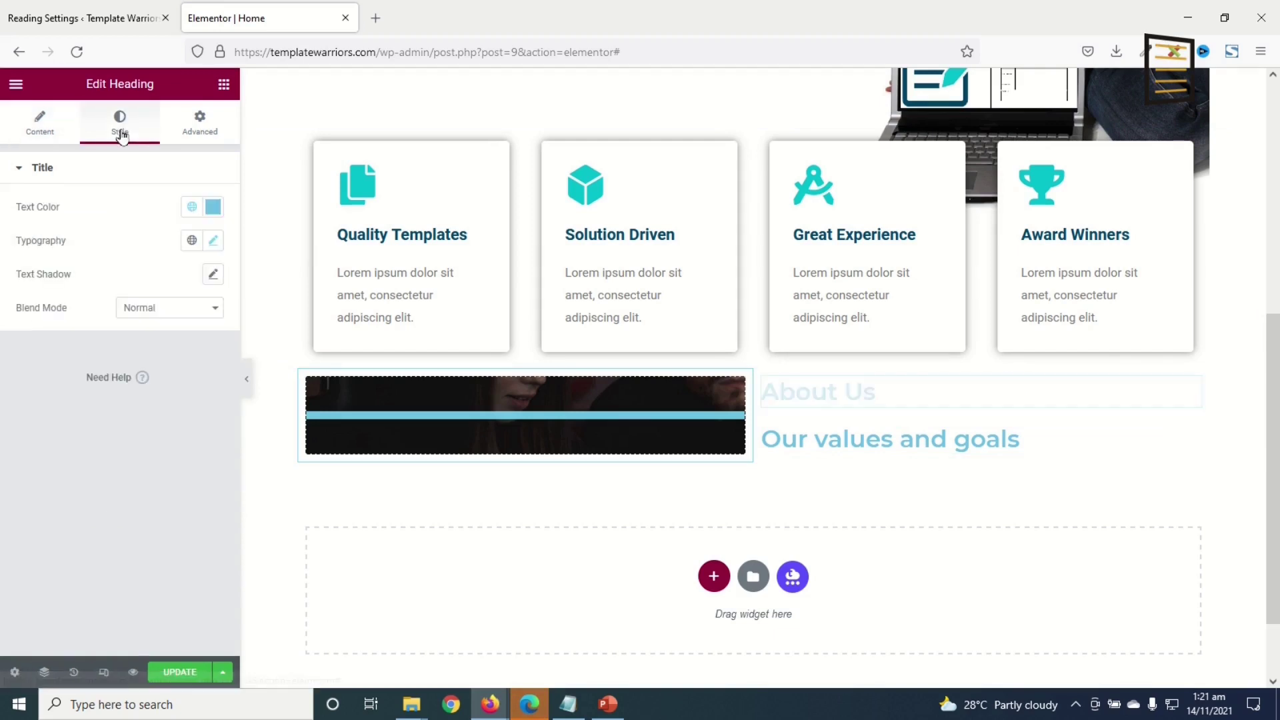
left_click(188, 209)
scroll(123, 360, "down", 3)
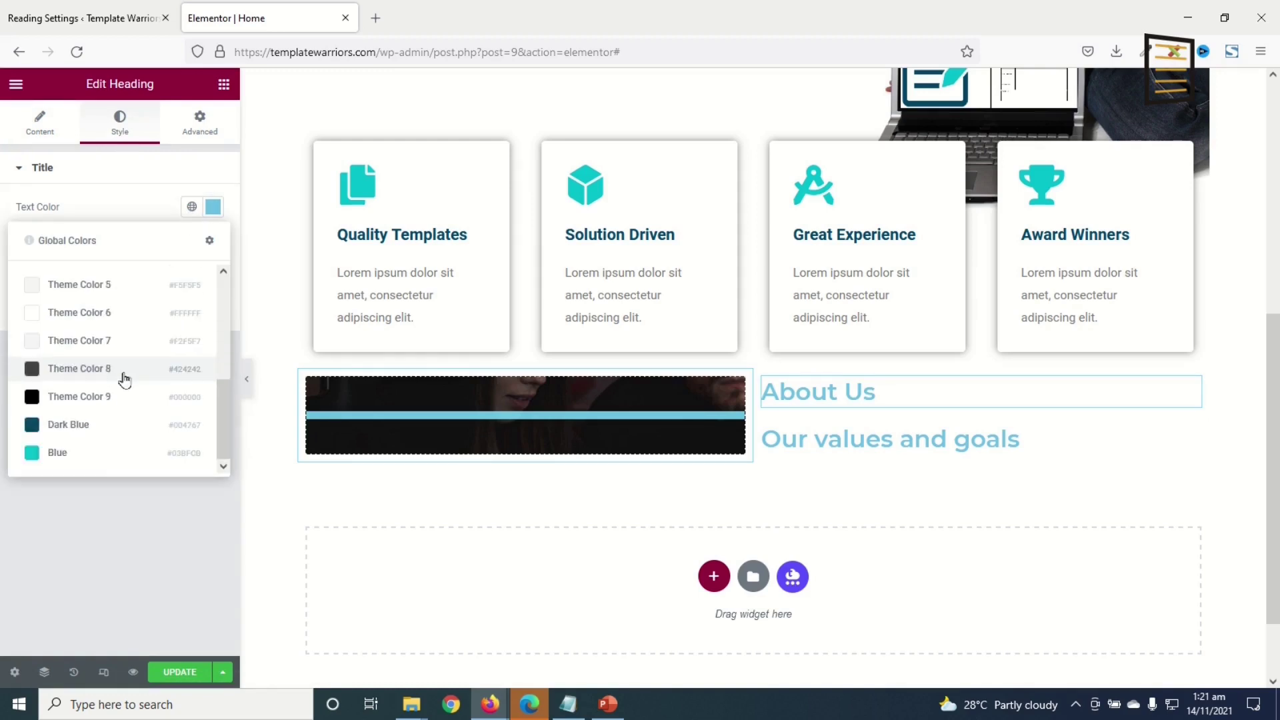
left_click(58, 454)
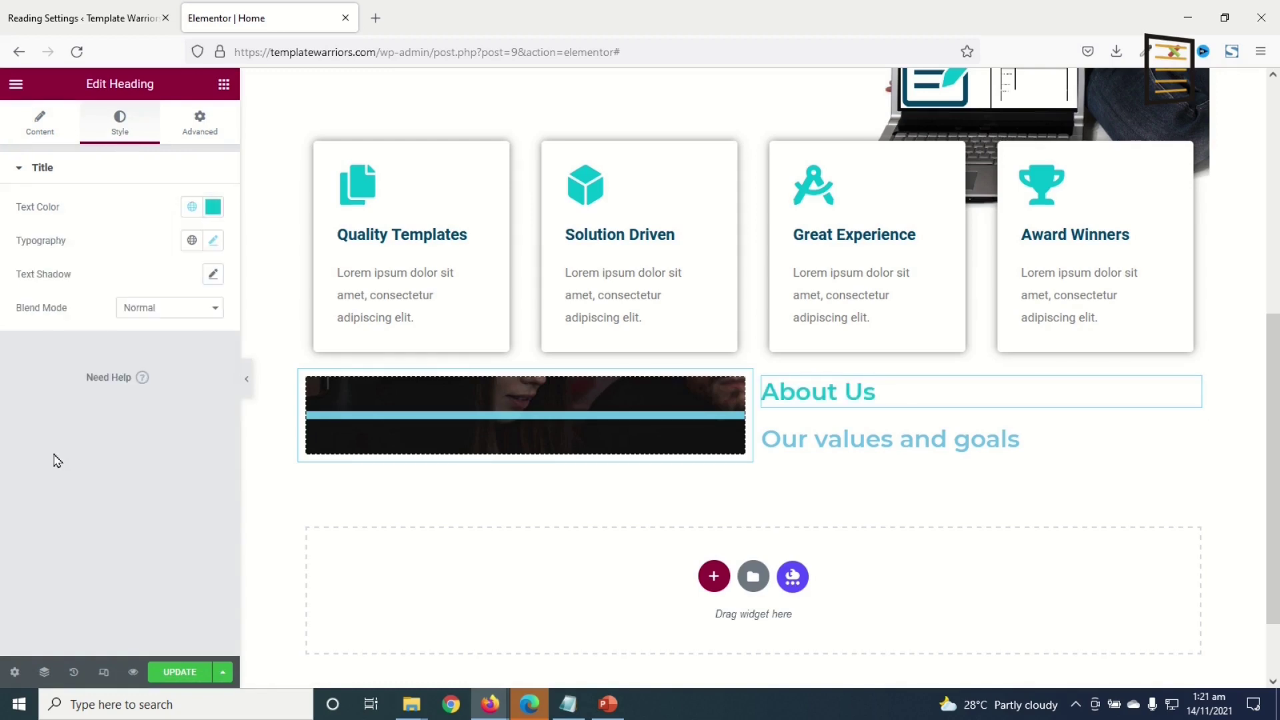
left_click(213, 241)
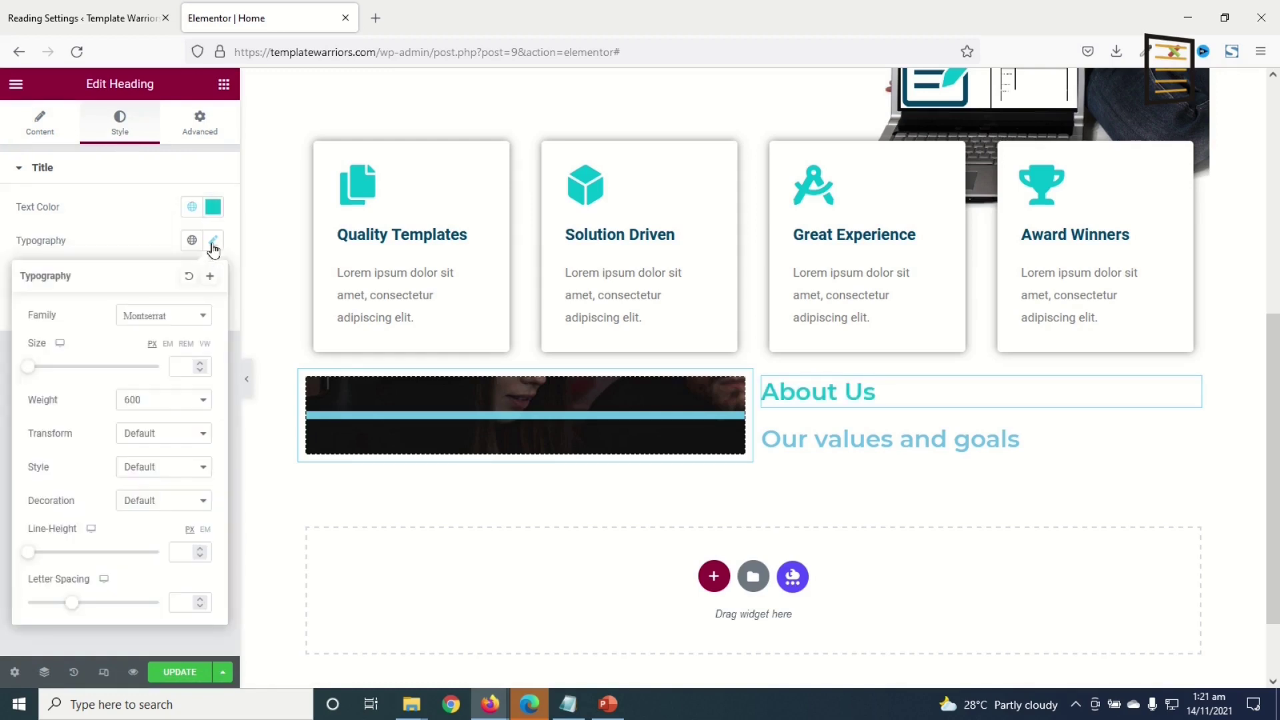
left_click_drag(28, 373, 39, 377)
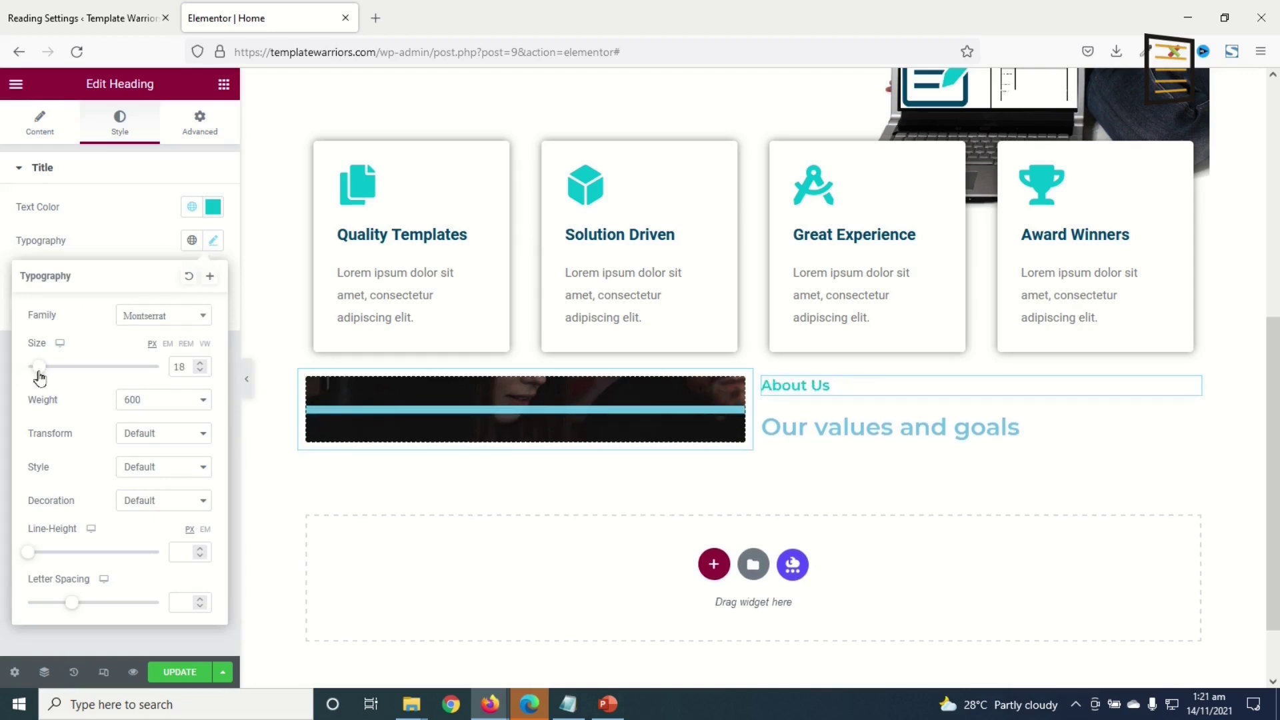
left_click(878, 431)
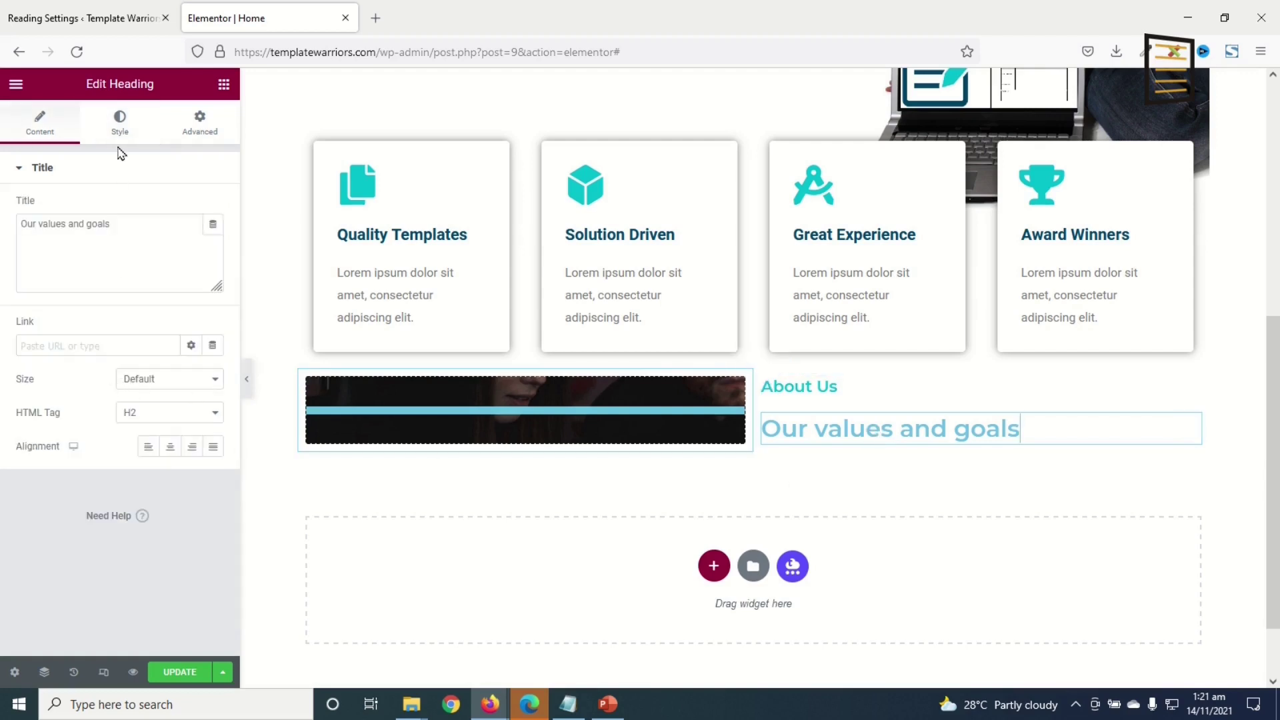
- Make the Our Values and Goals heading global Dark Blue and uppercase, then add a Text Editor widget beneath
left_click(120, 124)
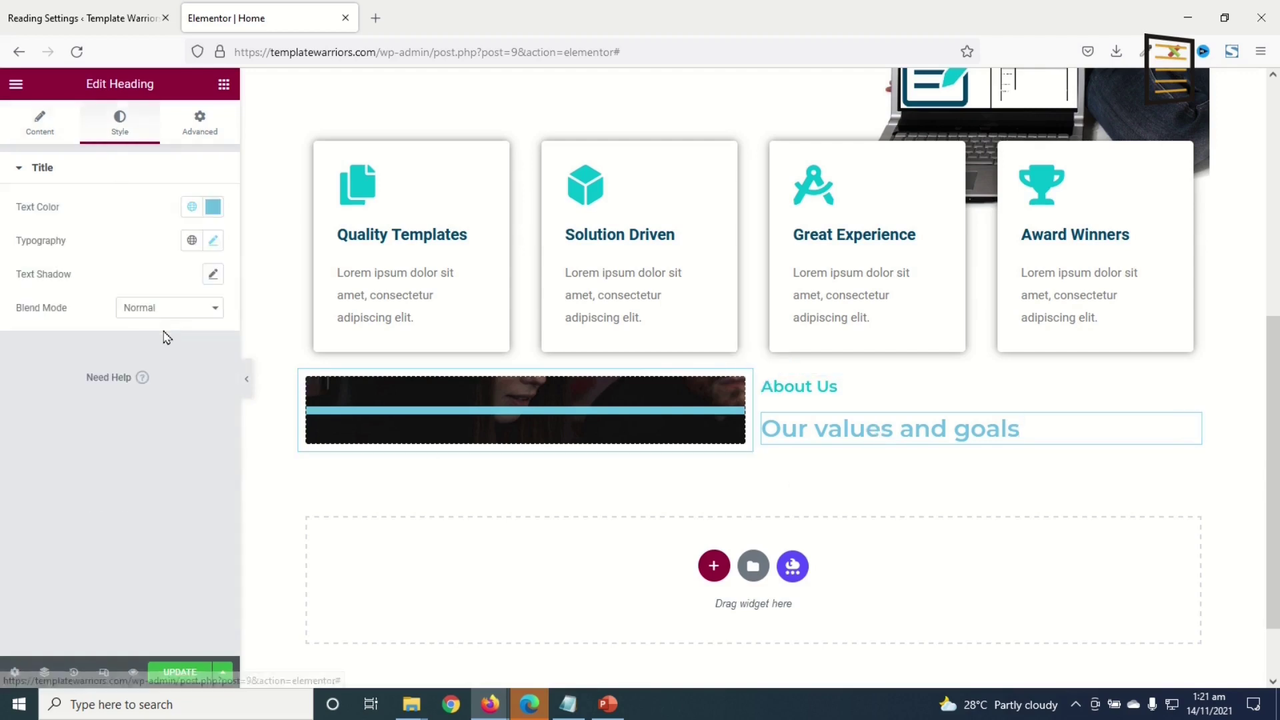
left_click(192, 210)
scroll(94, 400, "down", 4)
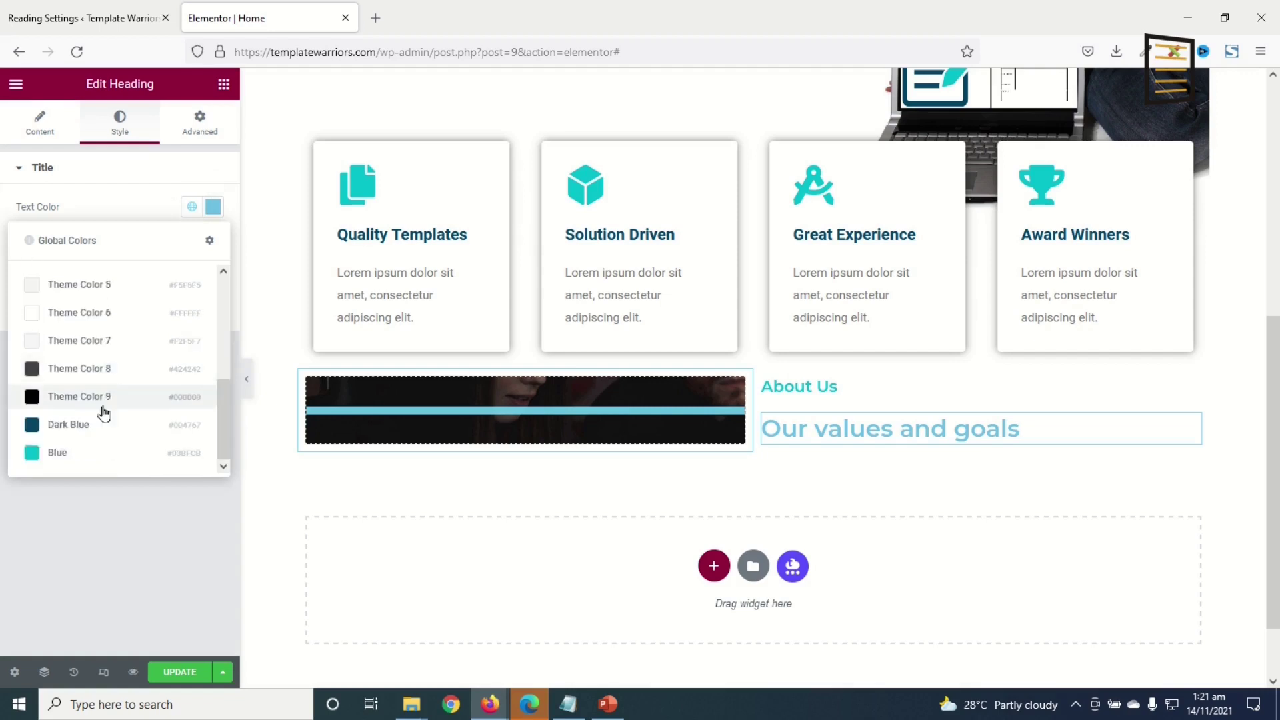
left_click(67, 424)
left_click(214, 242)
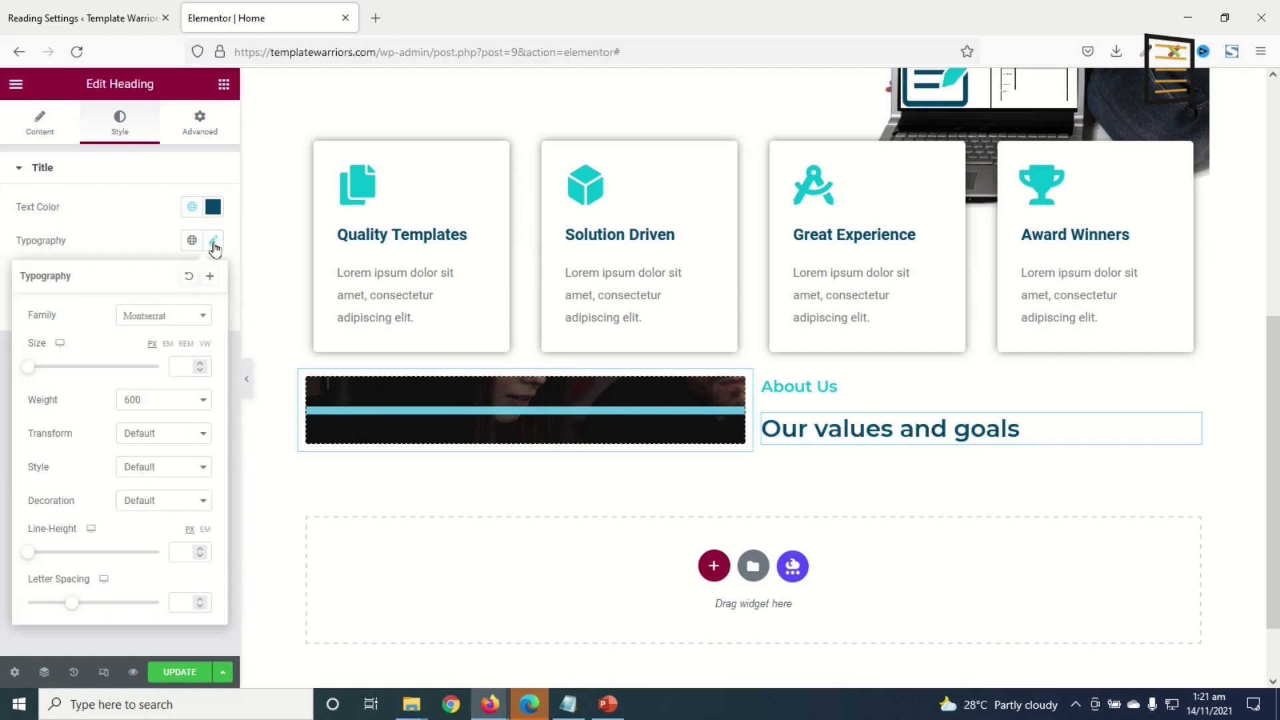
left_click(154, 439)
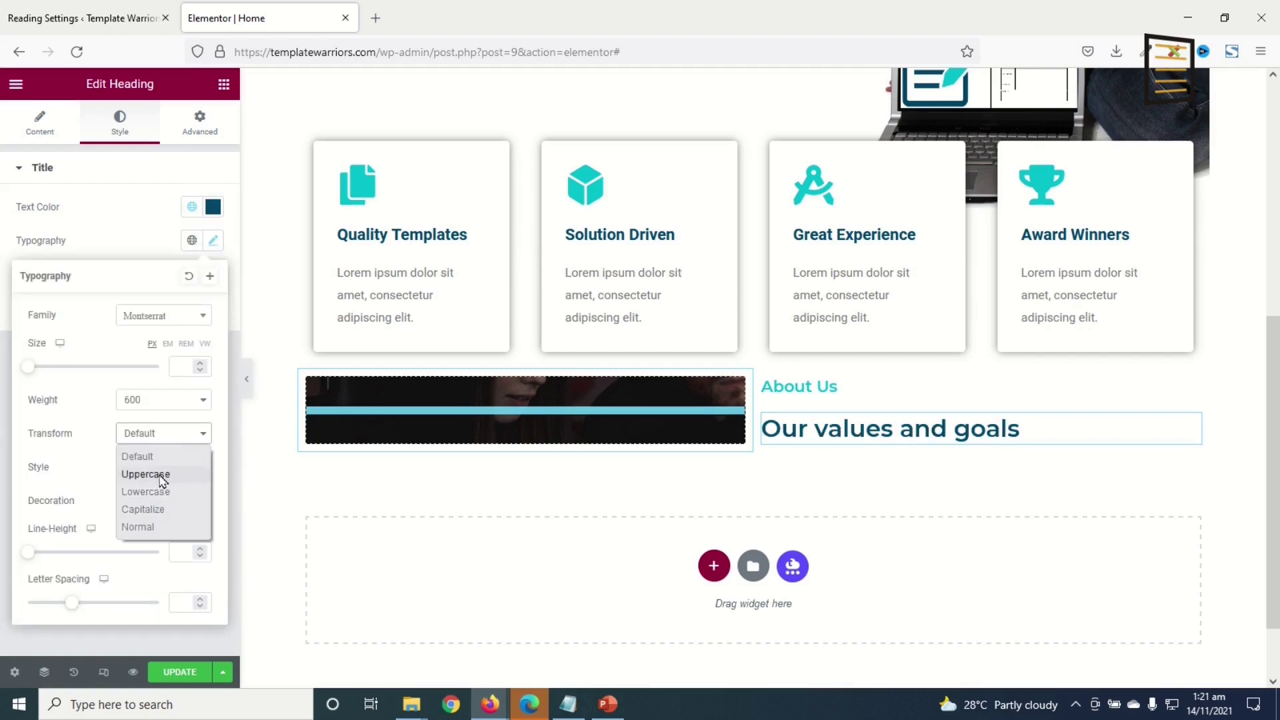
left_click(161, 477)
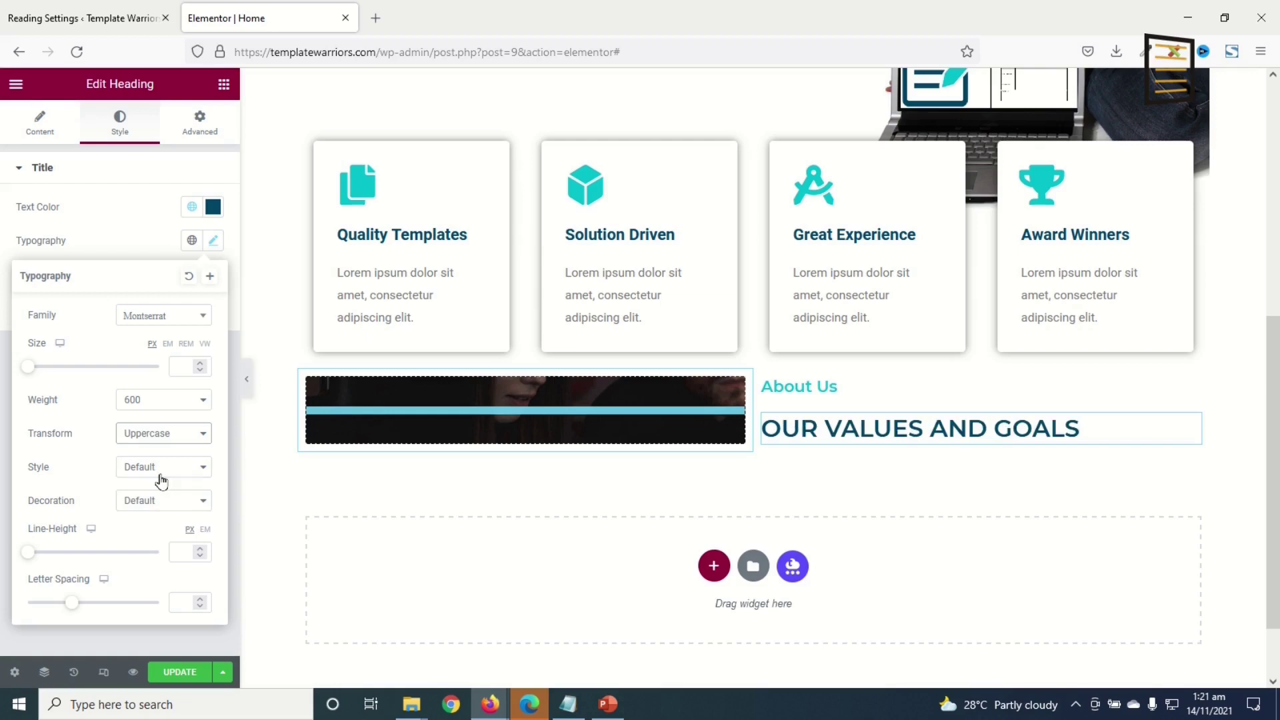
left_click(224, 86)
left_click_drag(177, 310, 854, 435)
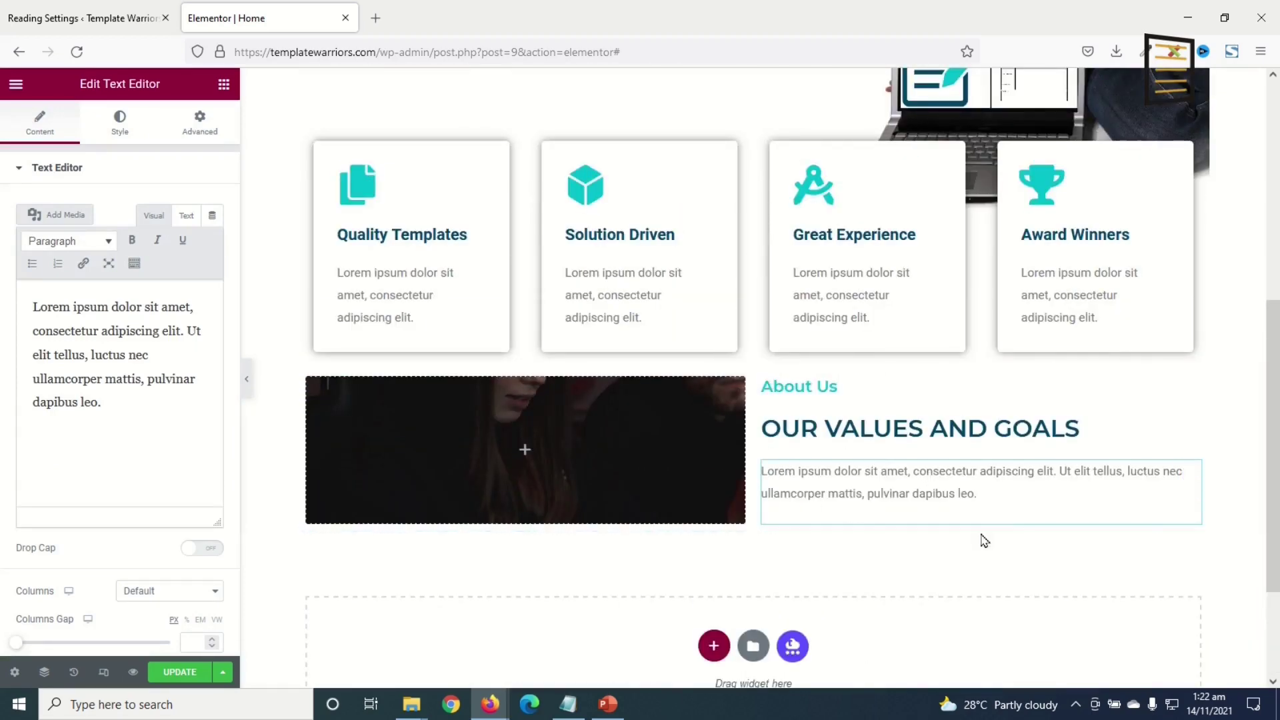
- Copy the Request a Quote button and paste it below the About Us paragraph
scroll(900, 526, "up", 5)
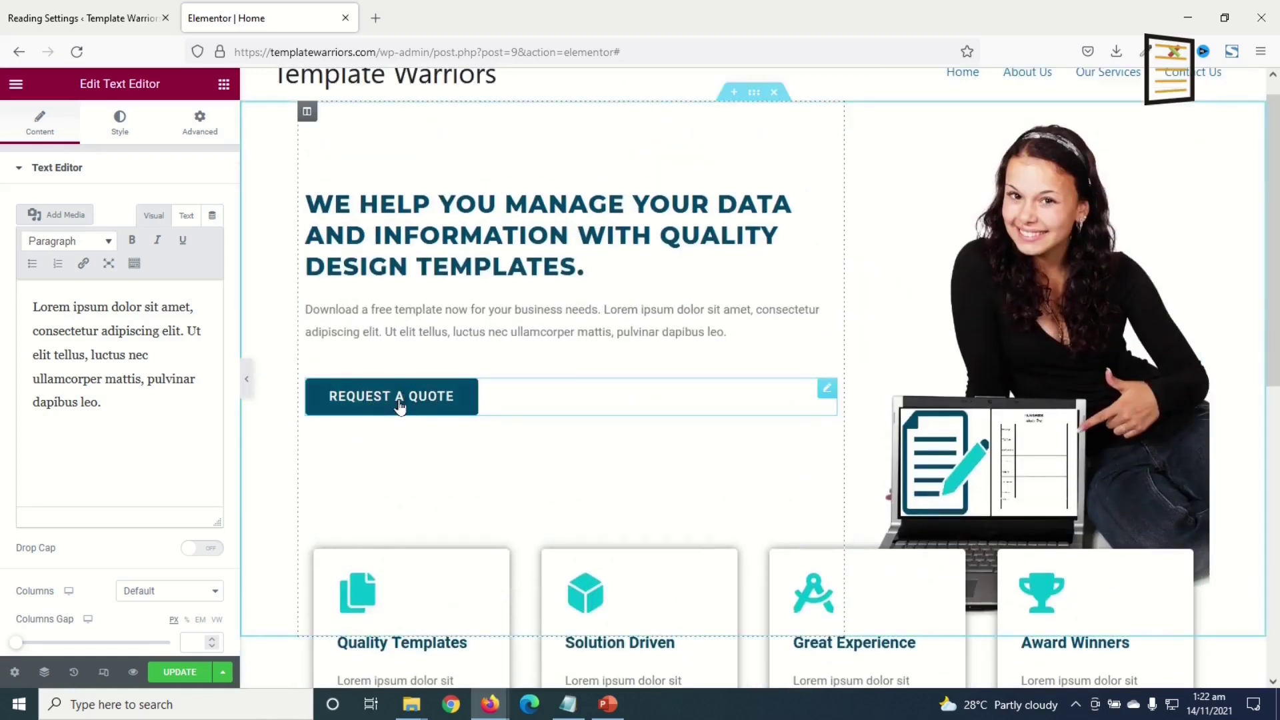
right_click(386, 406)
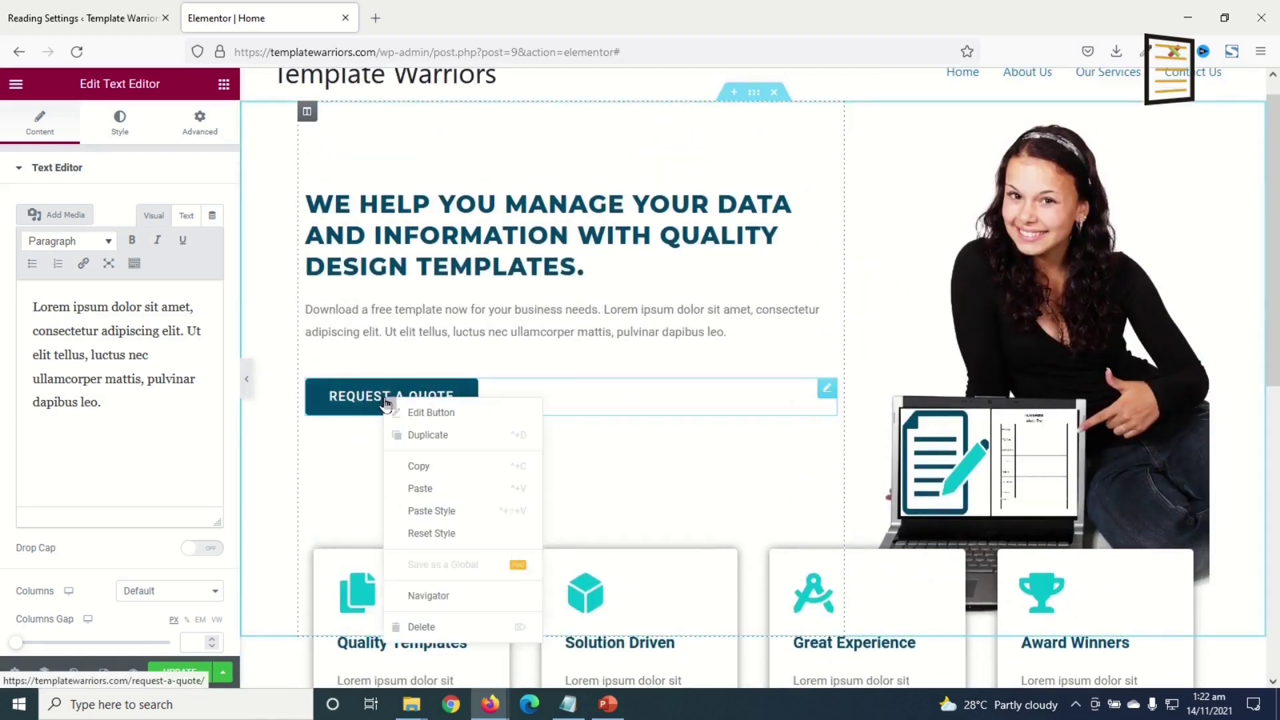
left_click(445, 469)
scroll(445, 468, "down", 7)
right_click(874, 418)
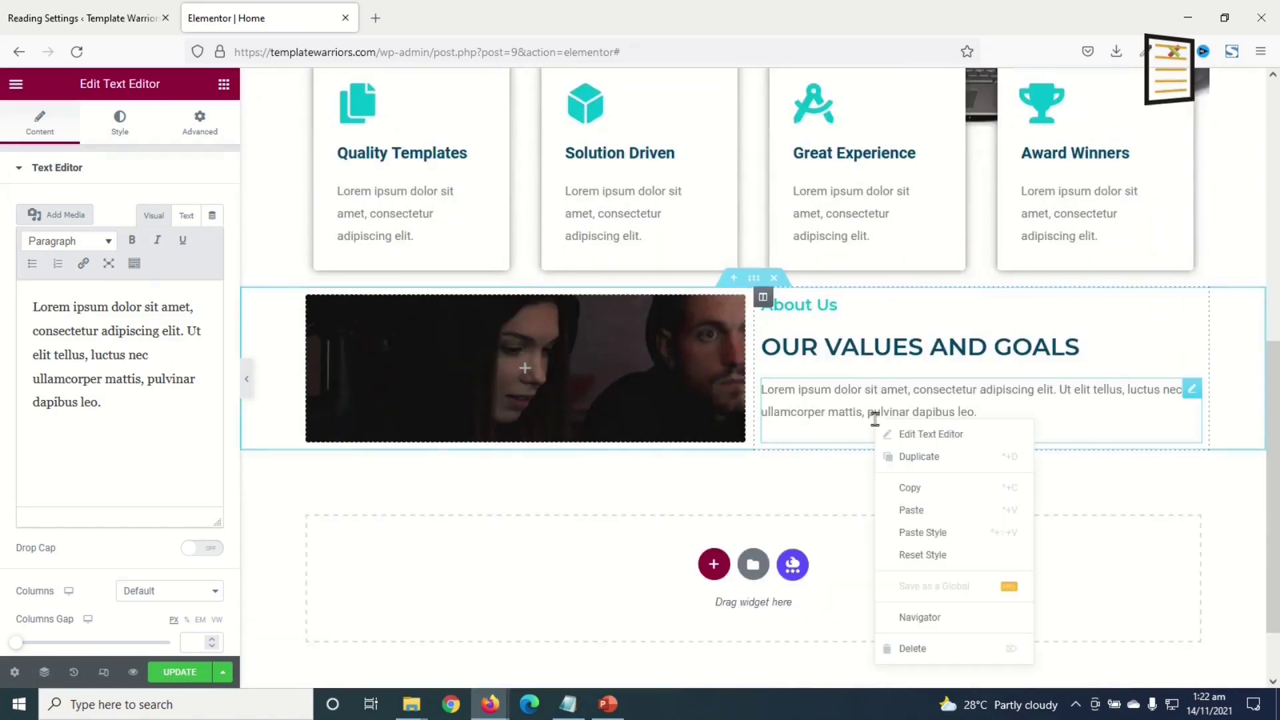
left_click(937, 512)
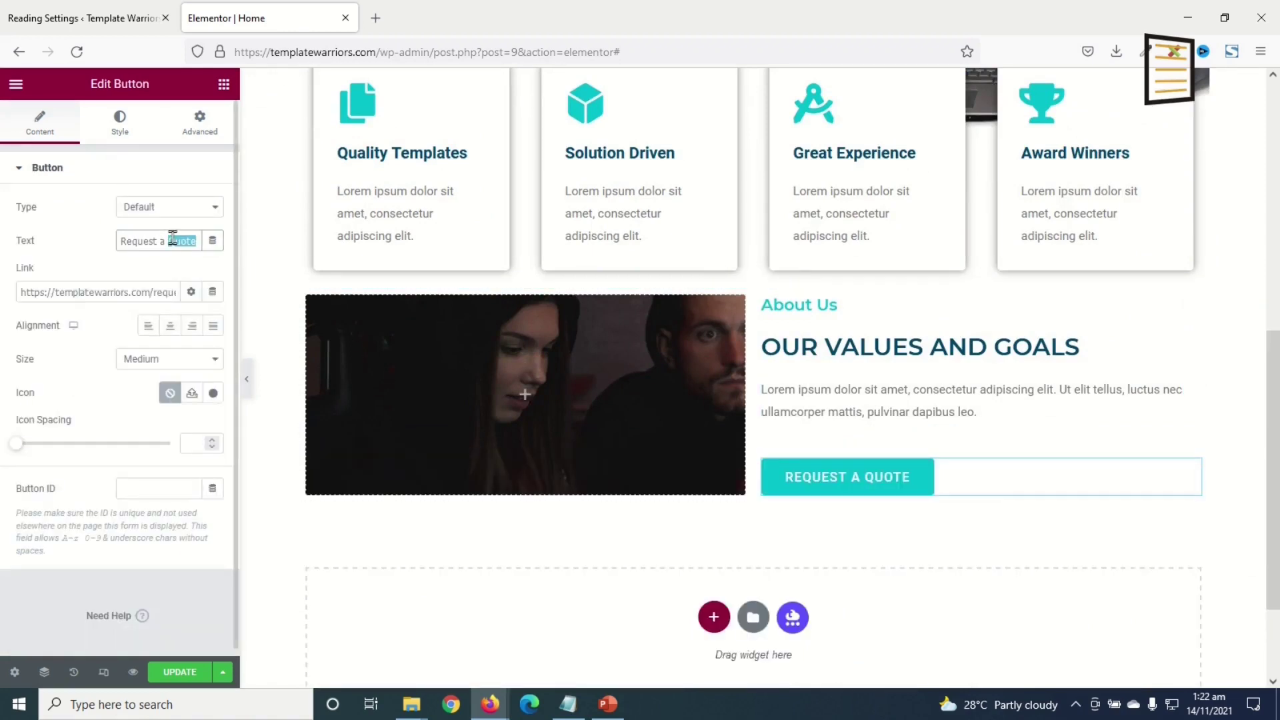
- Change the pasted button's text to More Info and link it to the About Us page
type("More Info")
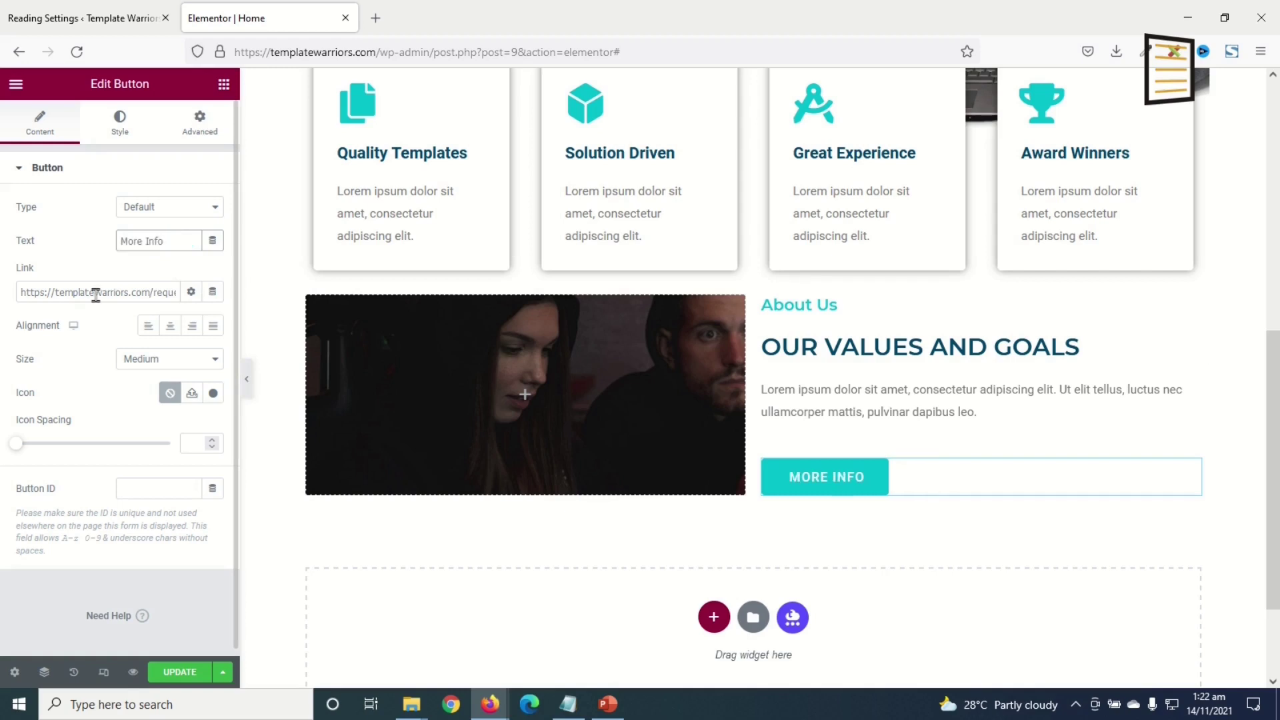
triple_click(96, 293)
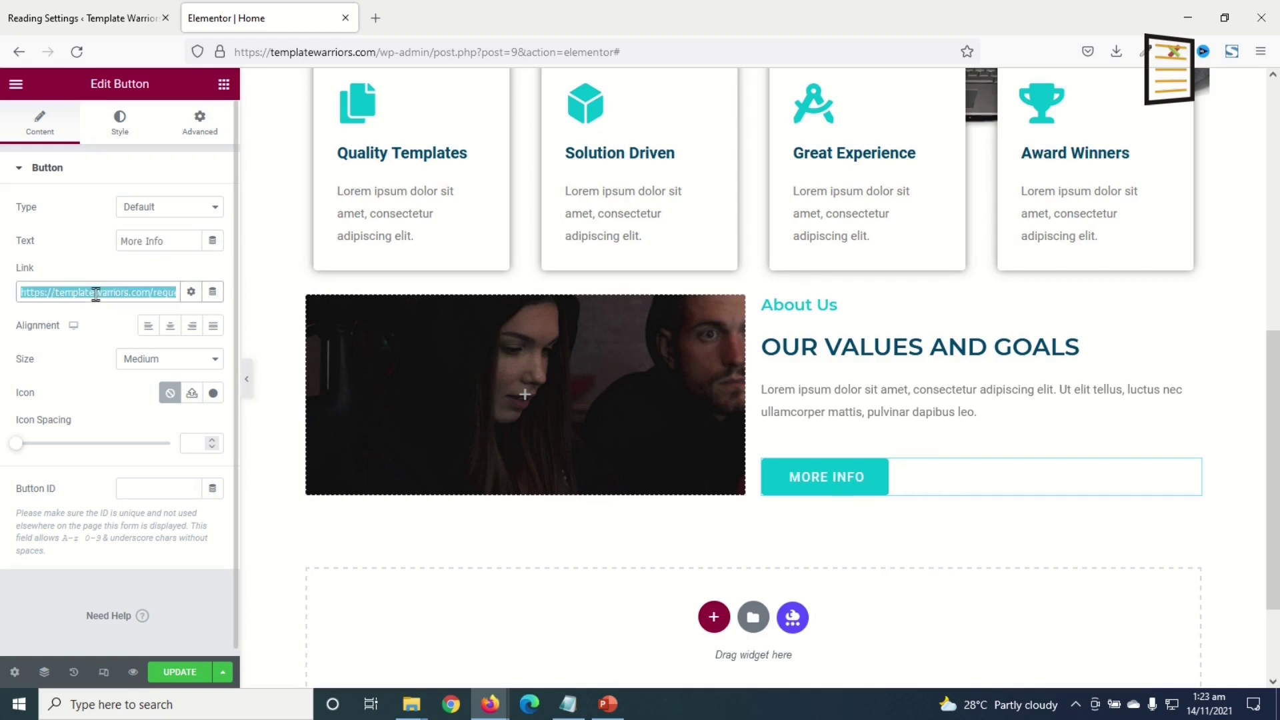
key("BackSpace")
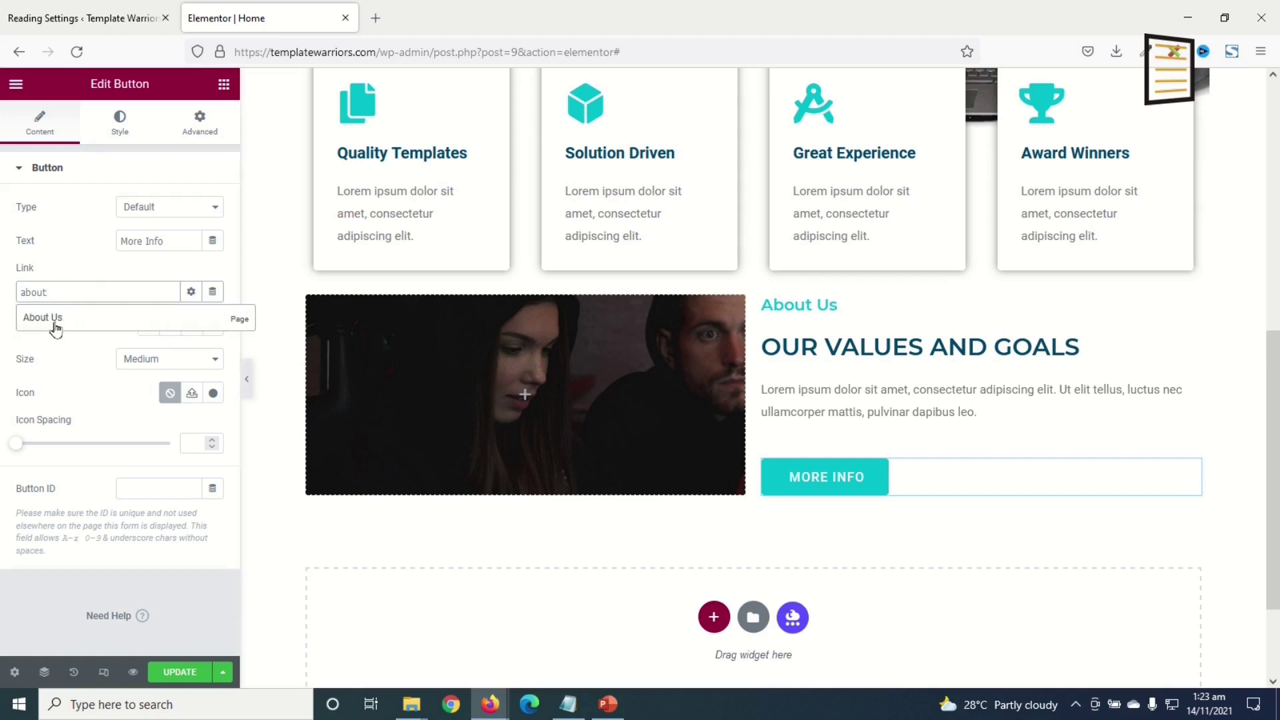
left_click(59, 323)
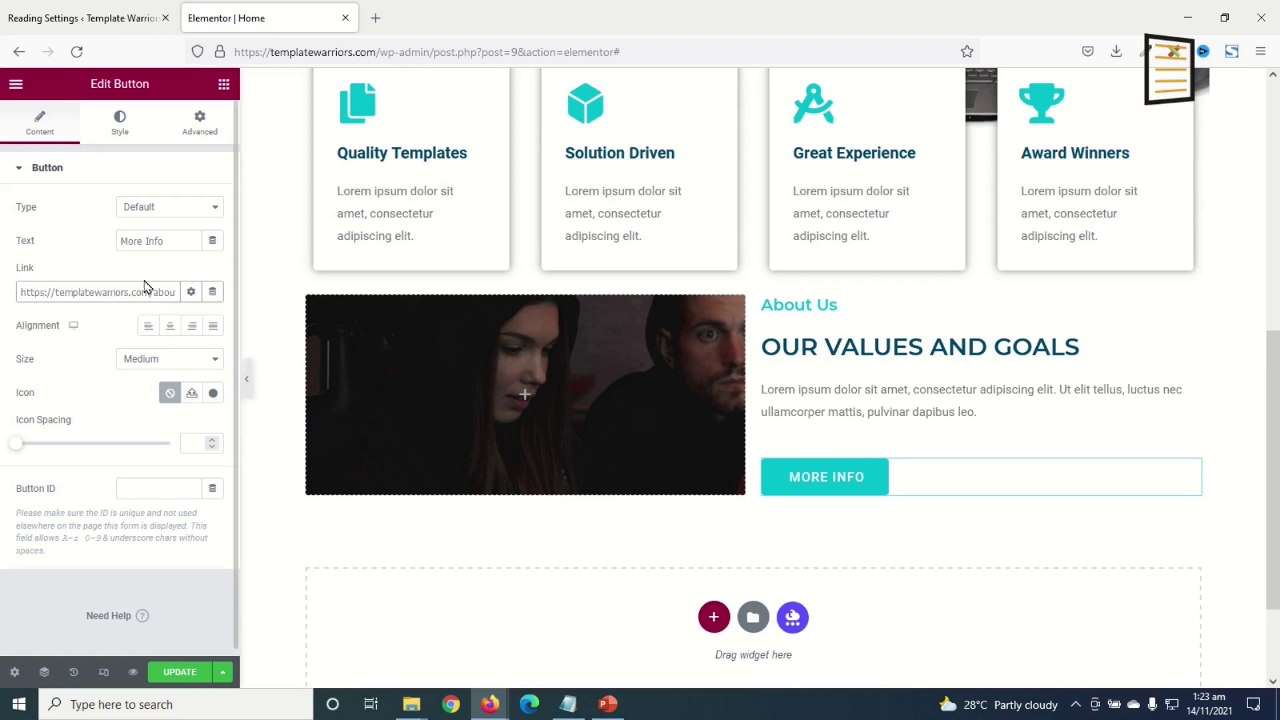
scroll(709, 315, "up", 1)
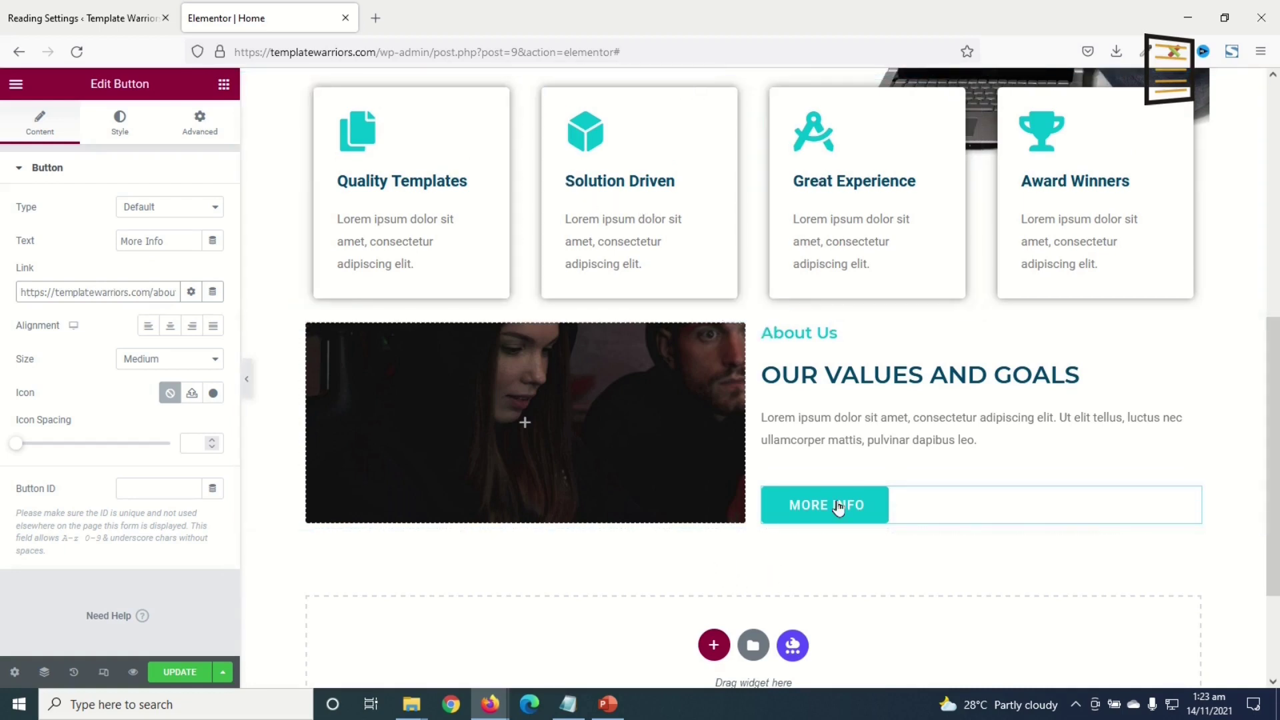
- Unlink the About Us section's padding and set Top and Bottom to 100 px each
left_click(752, 308)
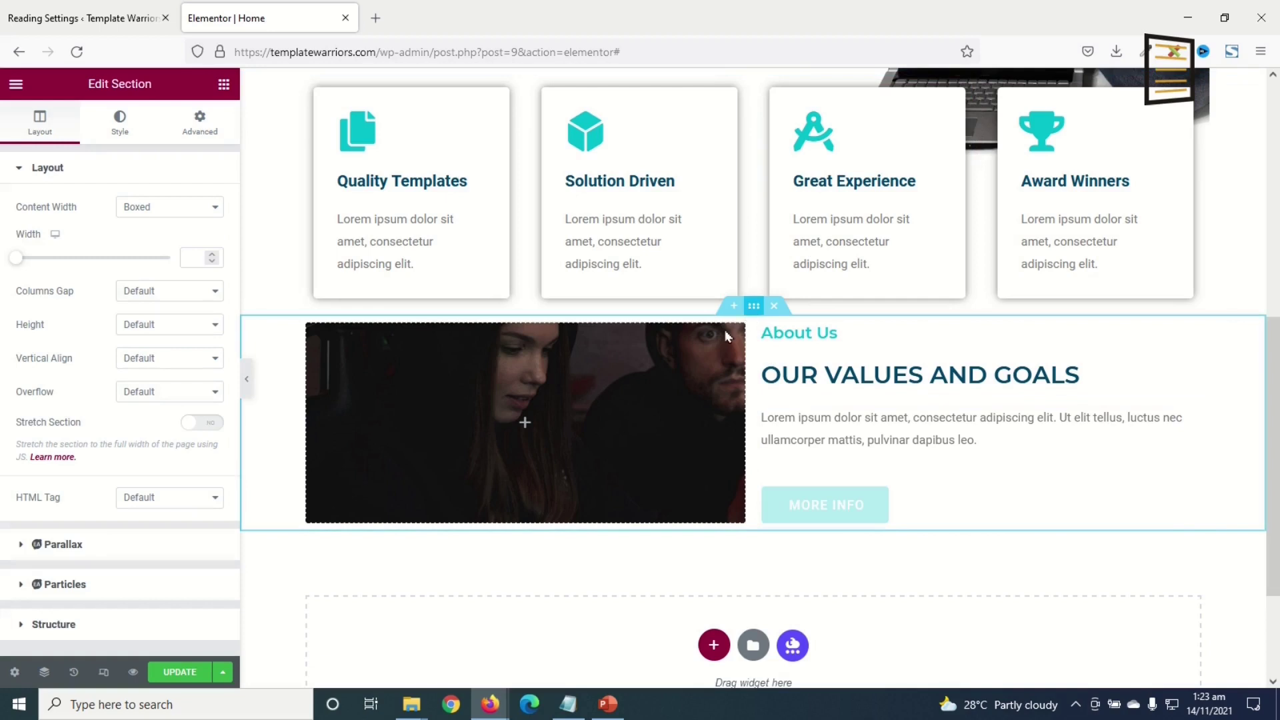
left_click(195, 126)
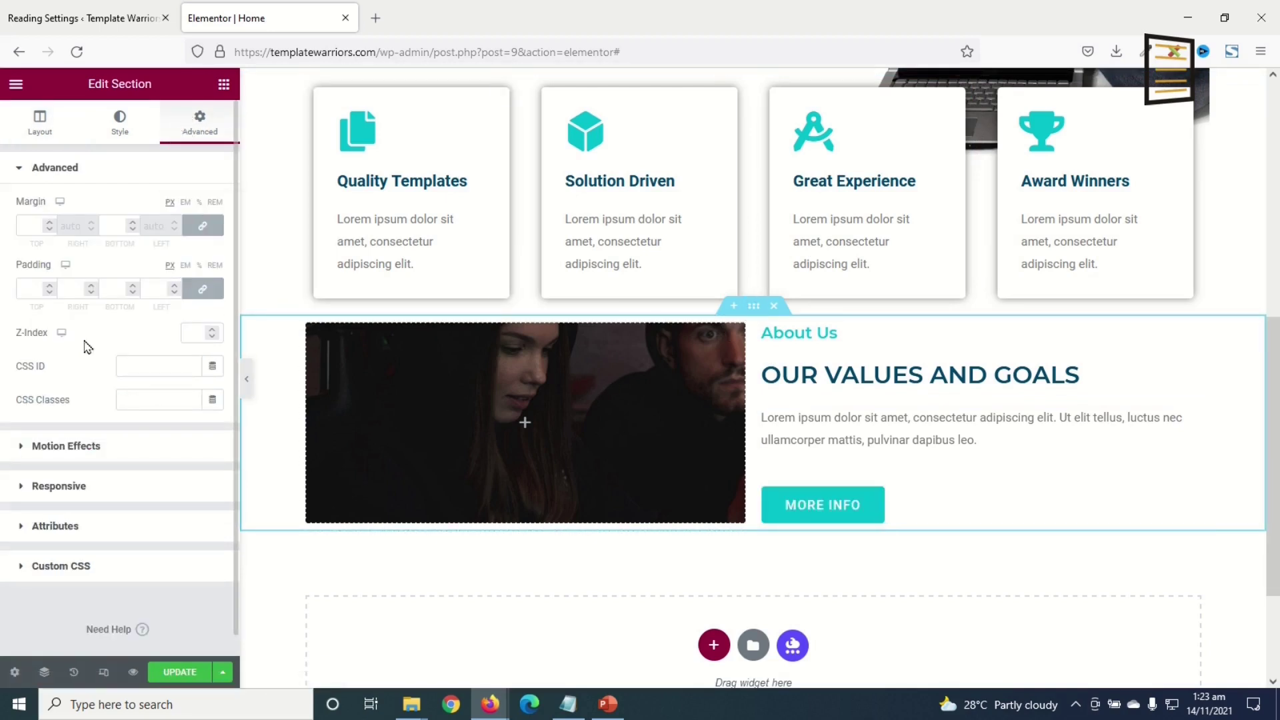
left_click(202, 288)
type("100")
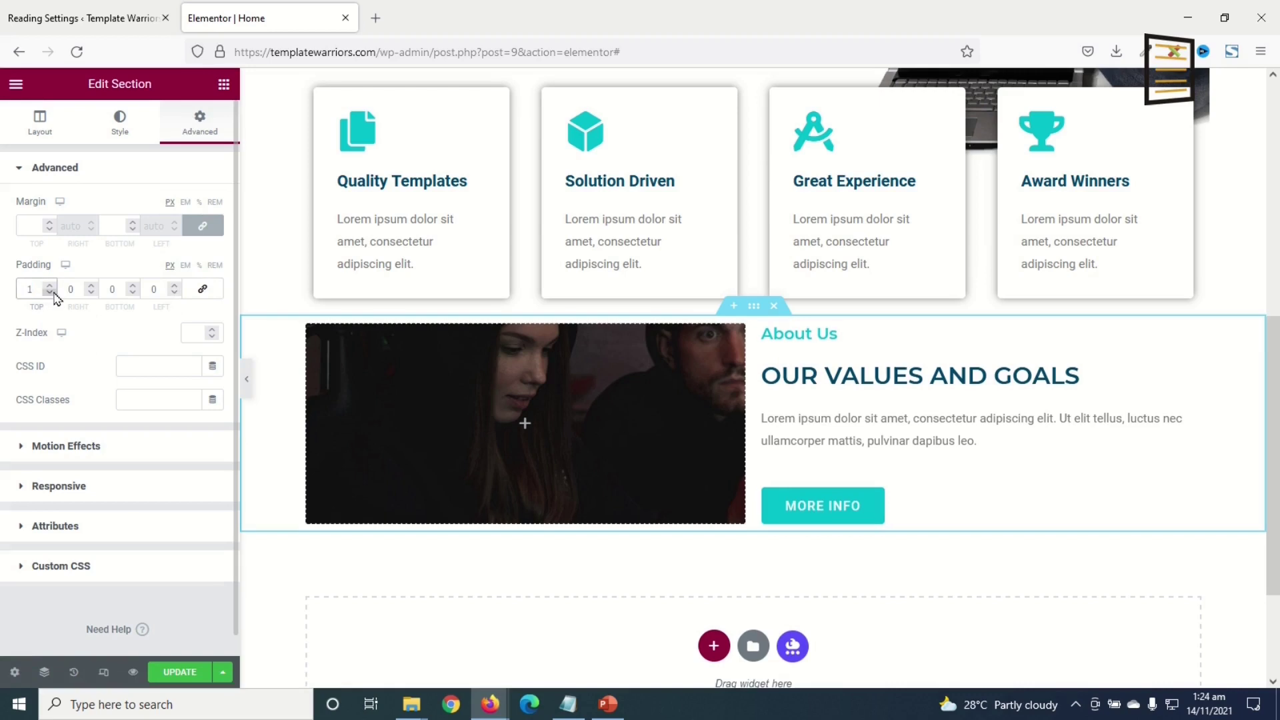
type("100")
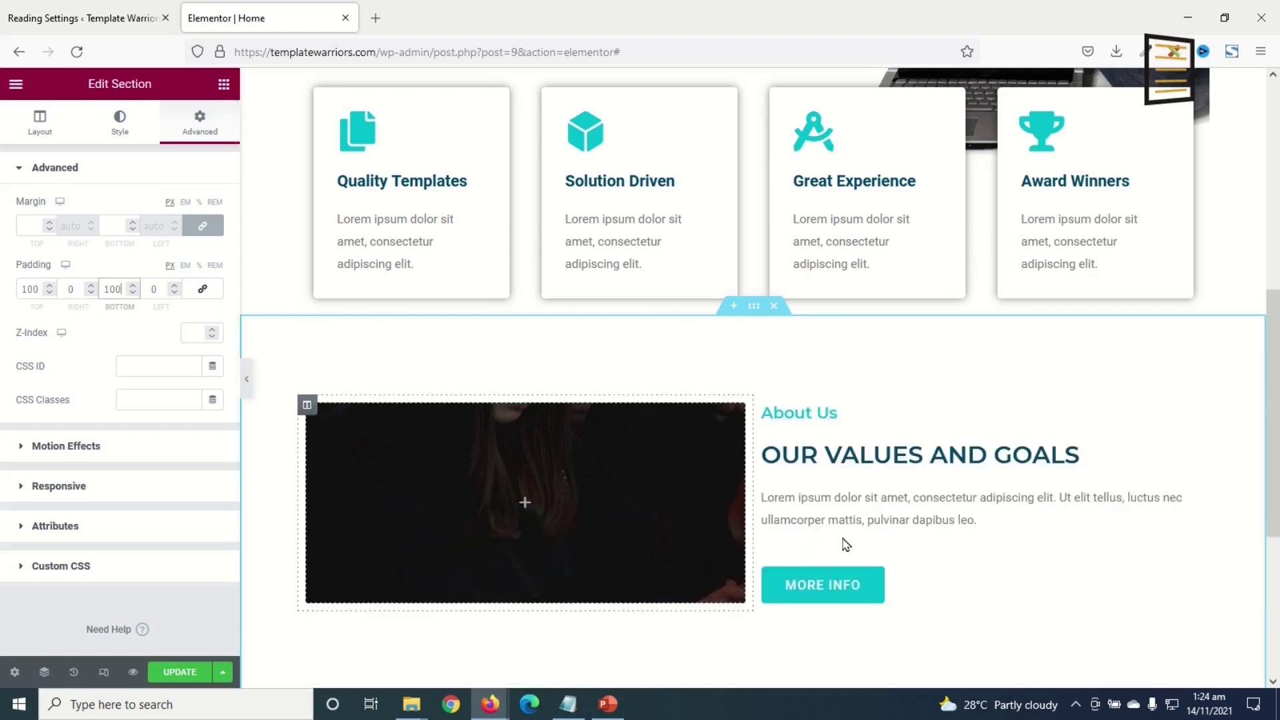
scroll(843, 539, "down", 1)
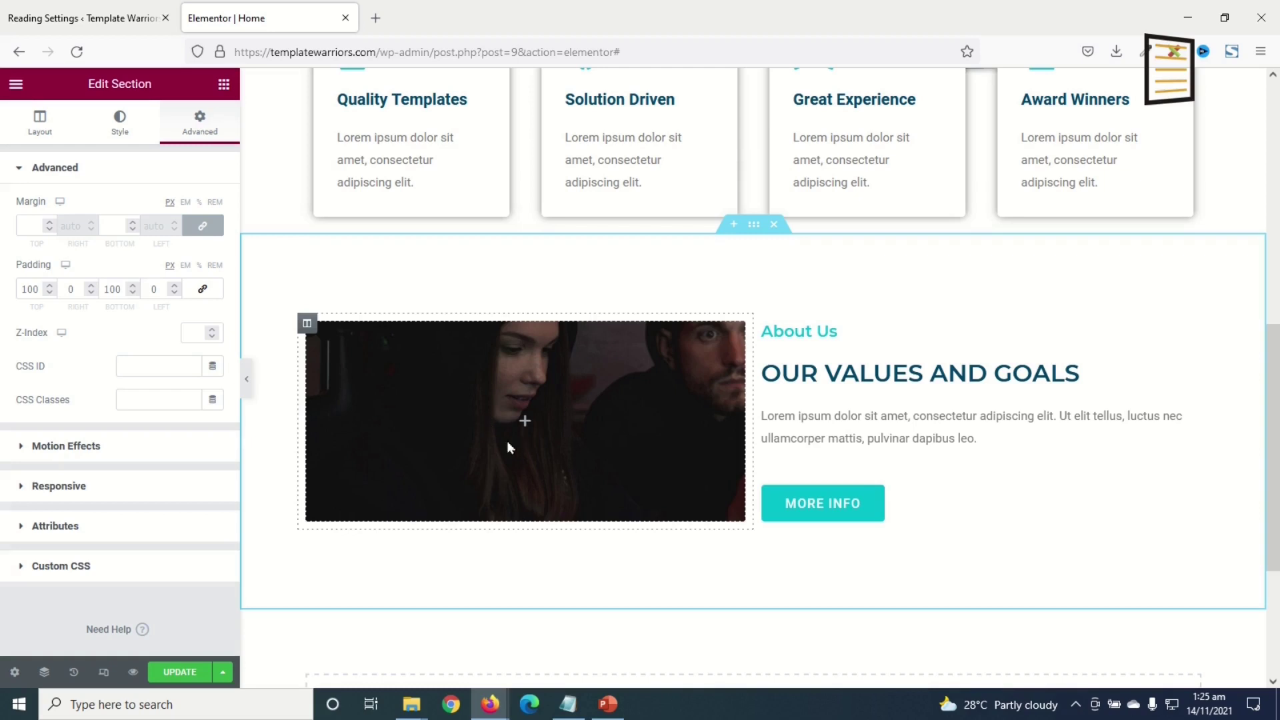
- Drop a Spacer into the About Us image column and give it an unlinked 300 px top padding
left_click(225, 87)
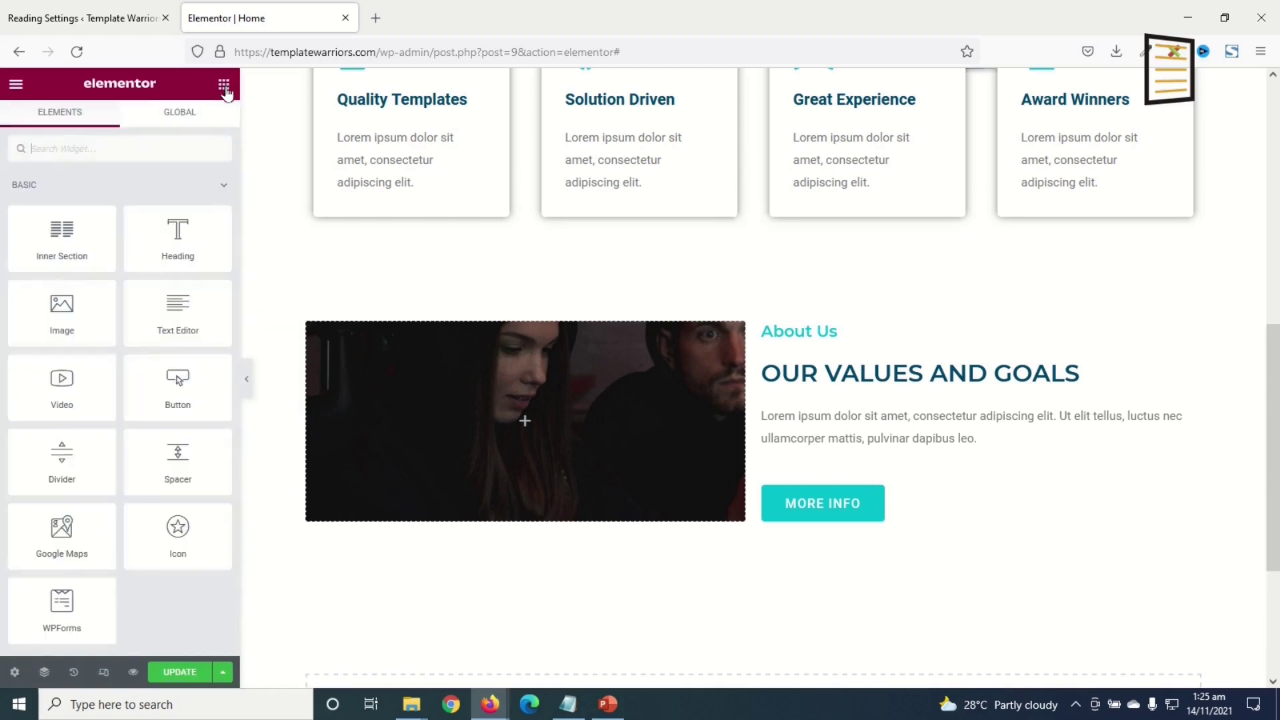
left_click_drag(200, 466, 512, 418)
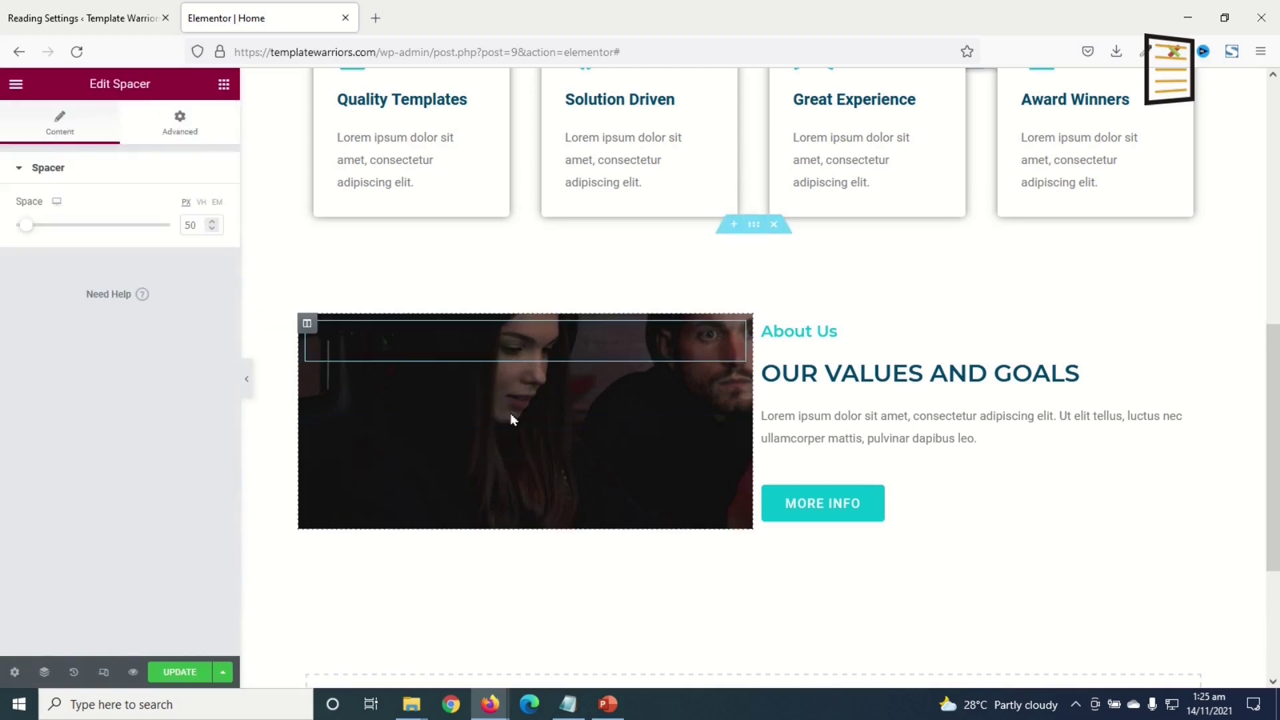
left_click(180, 125)
left_click(205, 291)
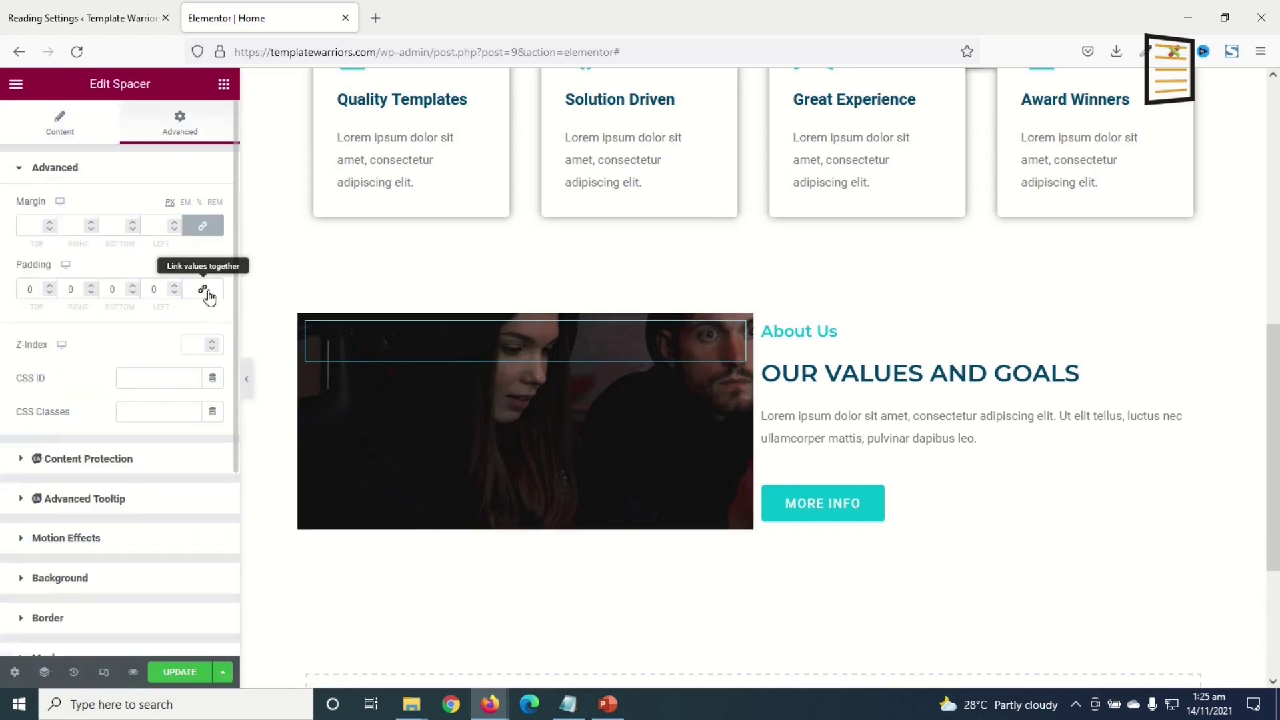
type("300")
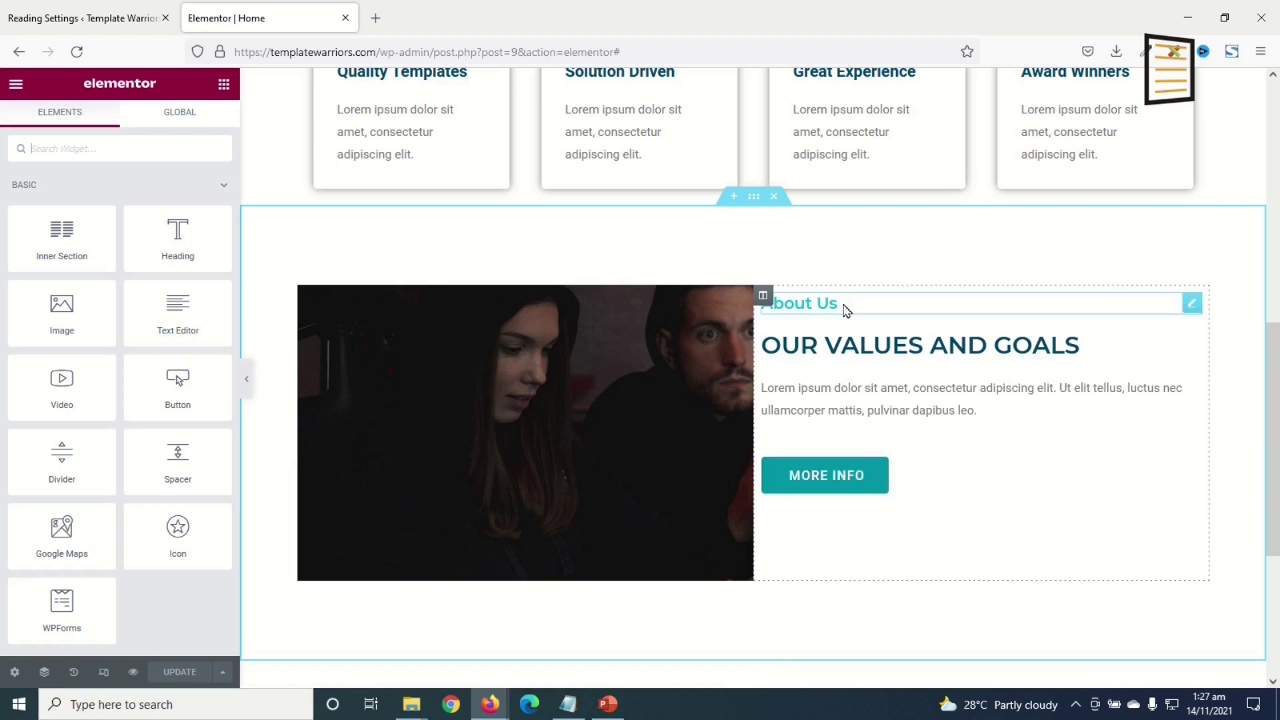
- Set the About Us section's Vertical Align to Middle in its Layout settings
left_click(752, 198)
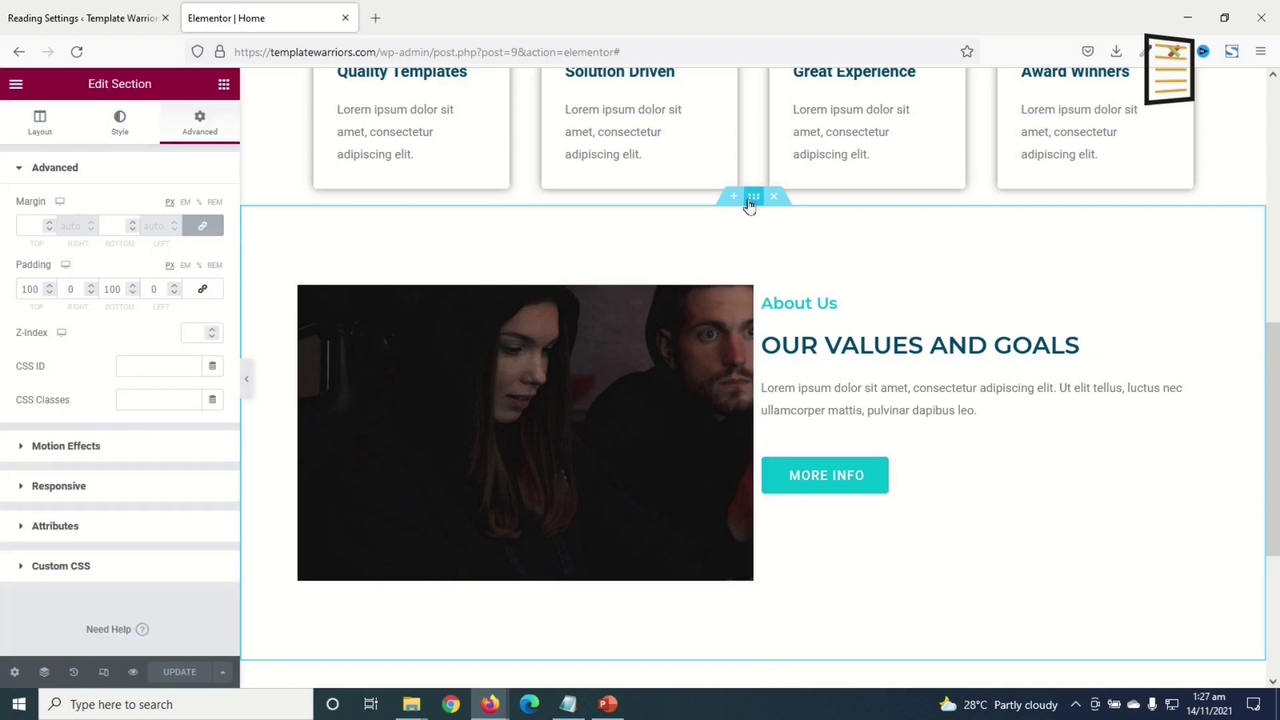
left_click(40, 124)
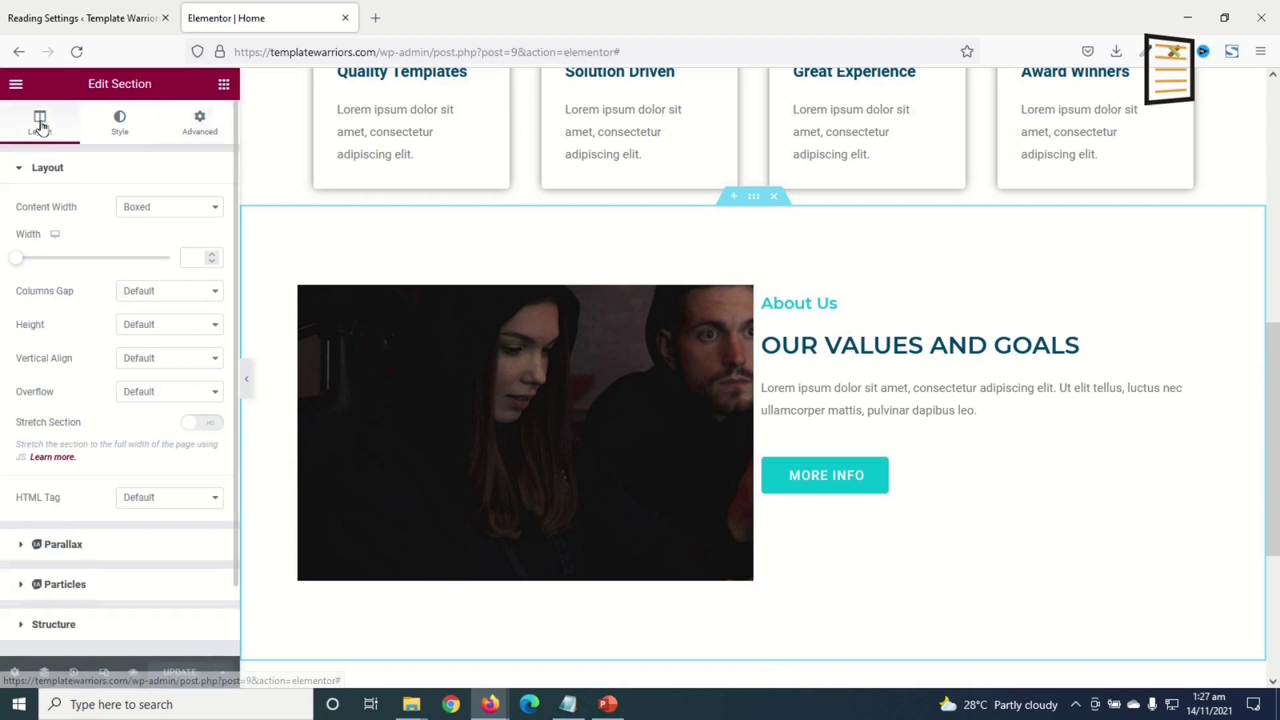
left_click(146, 365)
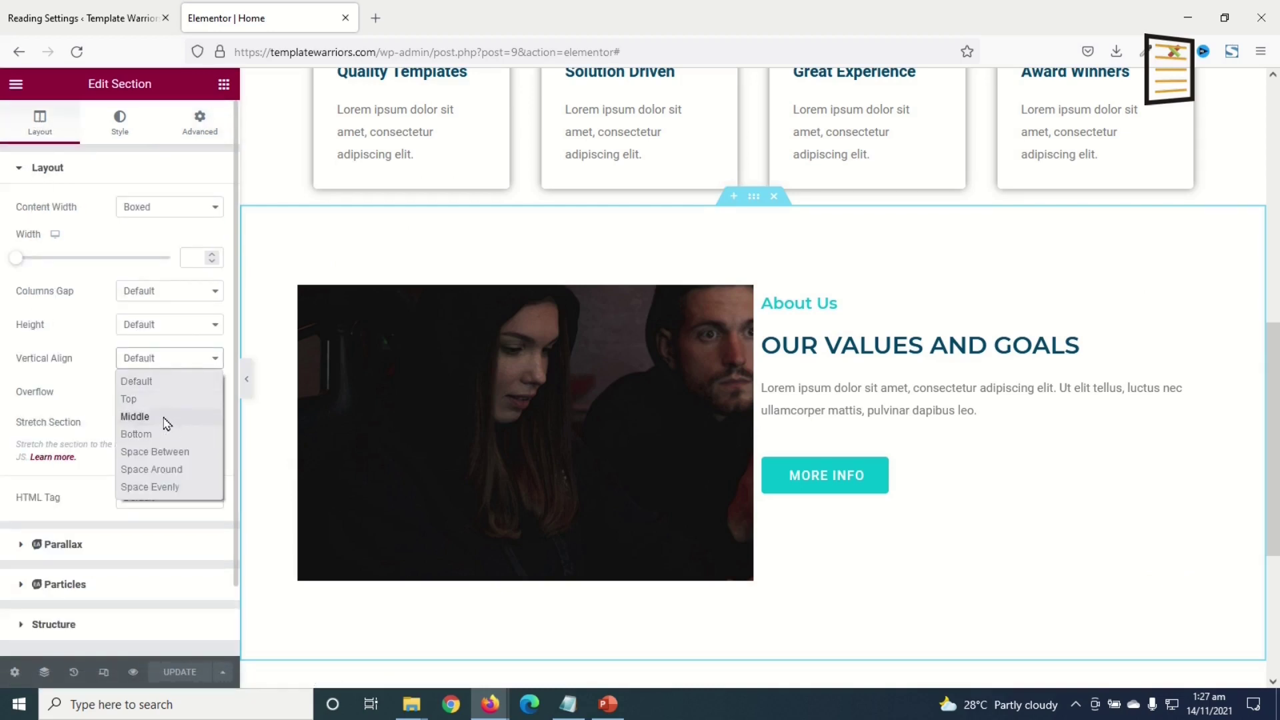
left_click(134, 416)
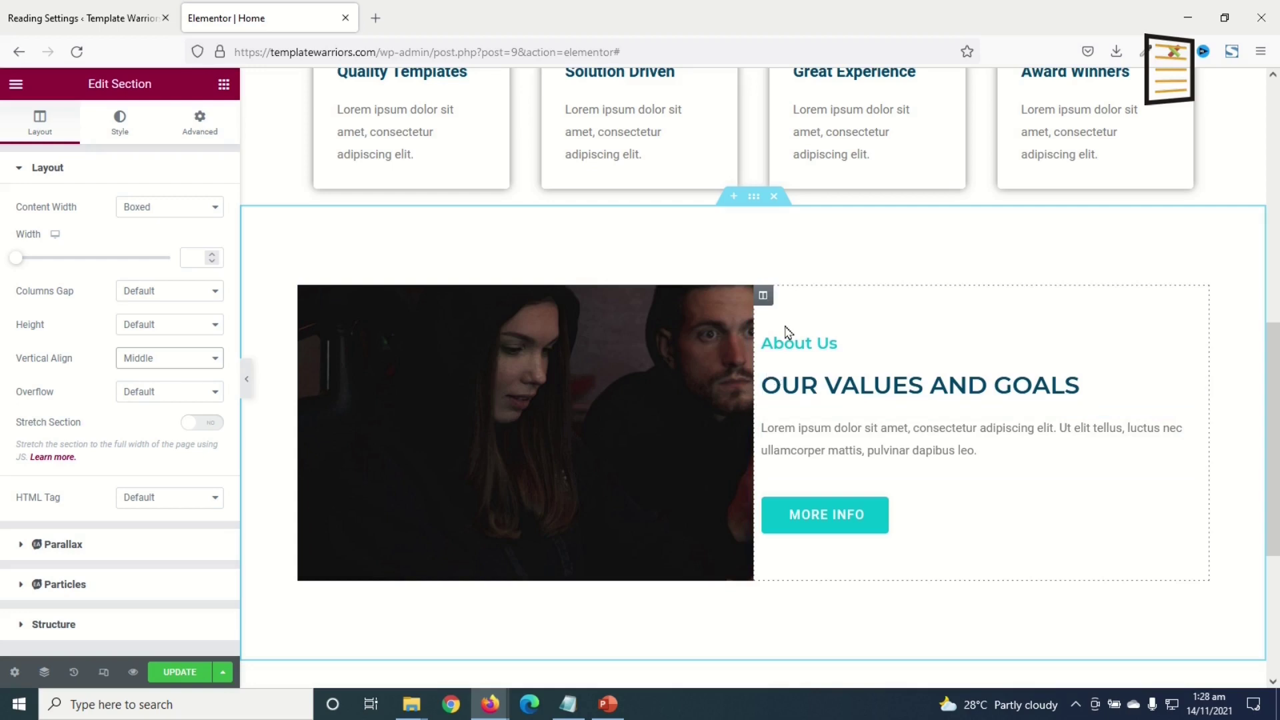
left_click(763, 297)
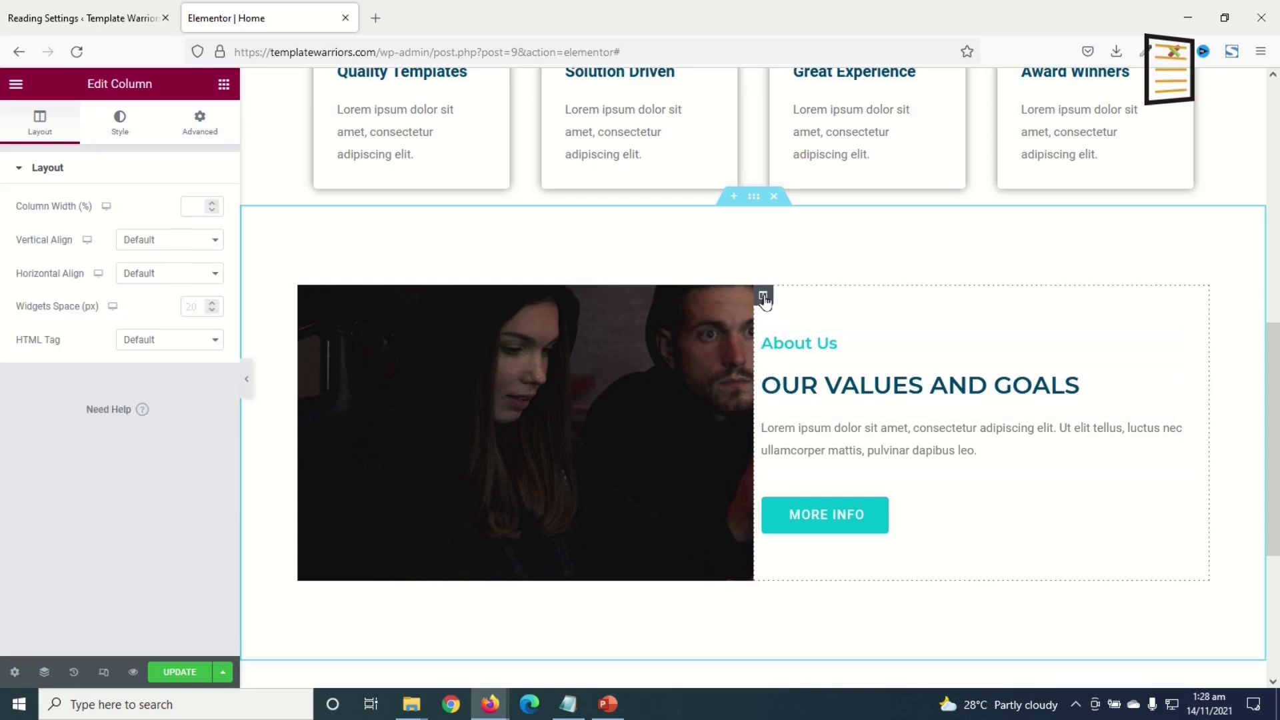
- Give the About Us text column a linked padding of 50 px on all sides
left_click(200, 122)
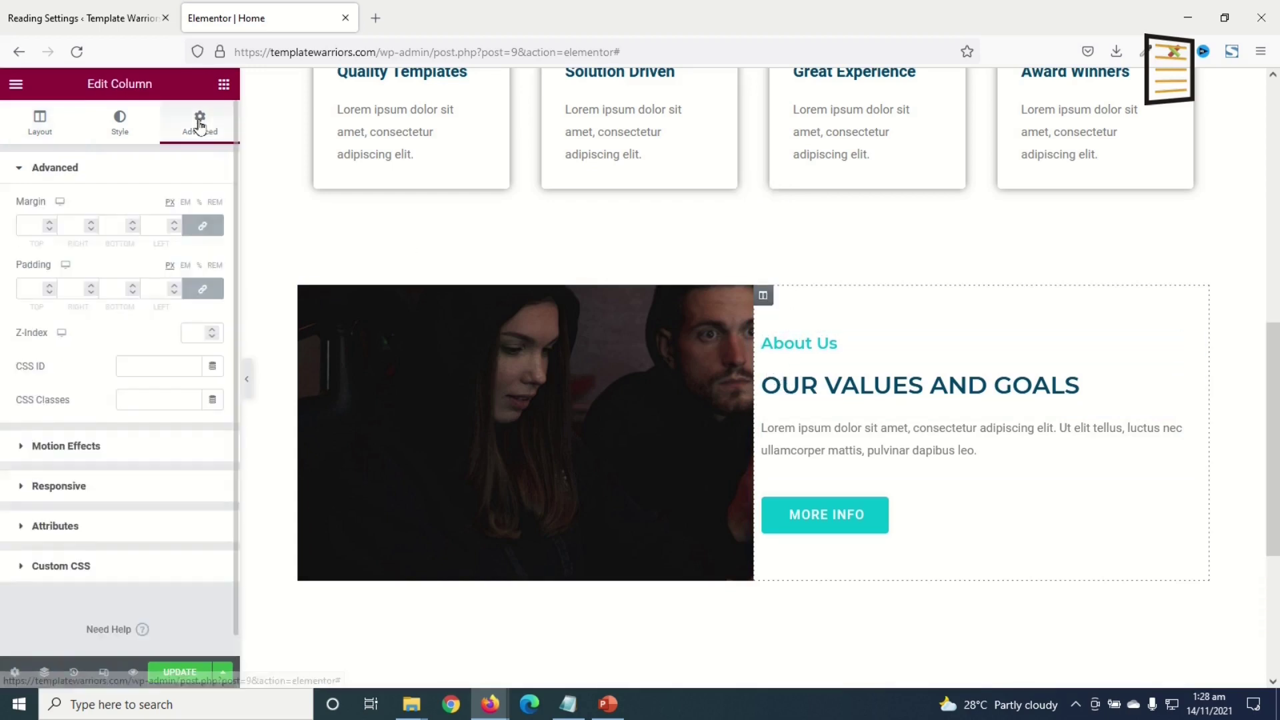
left_click(211, 295)
left_click(210, 296)
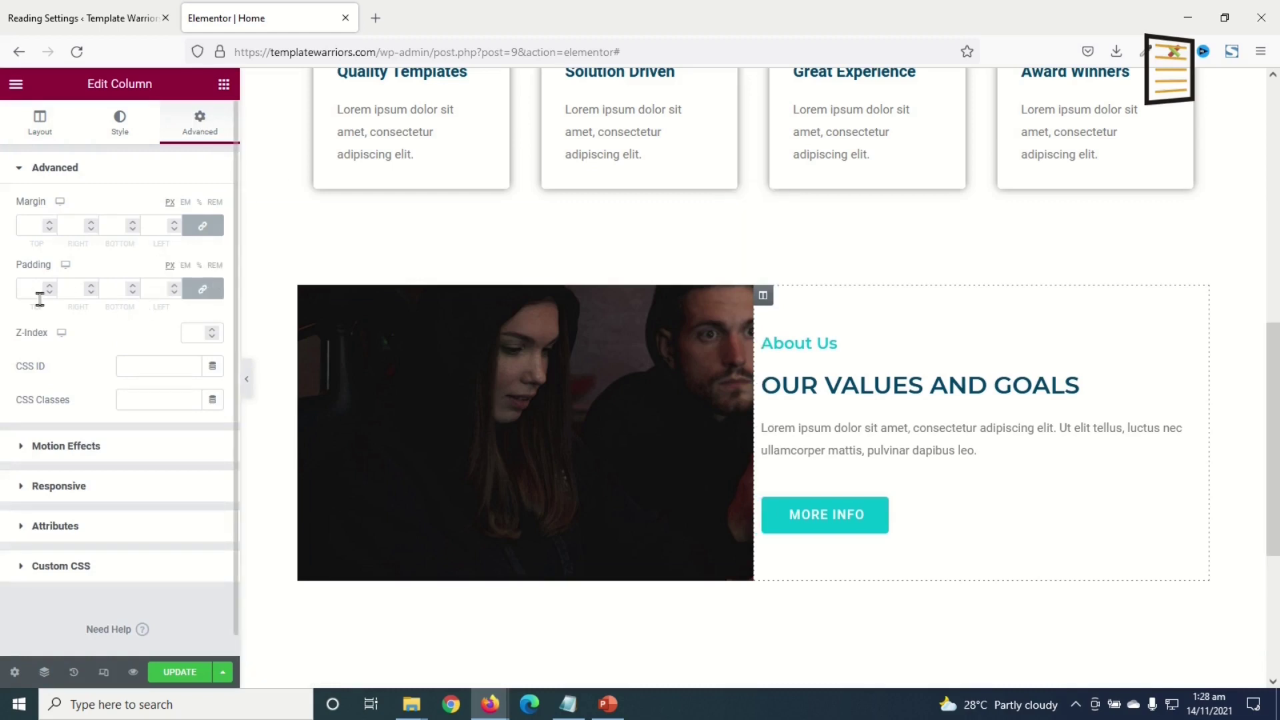
type("50")
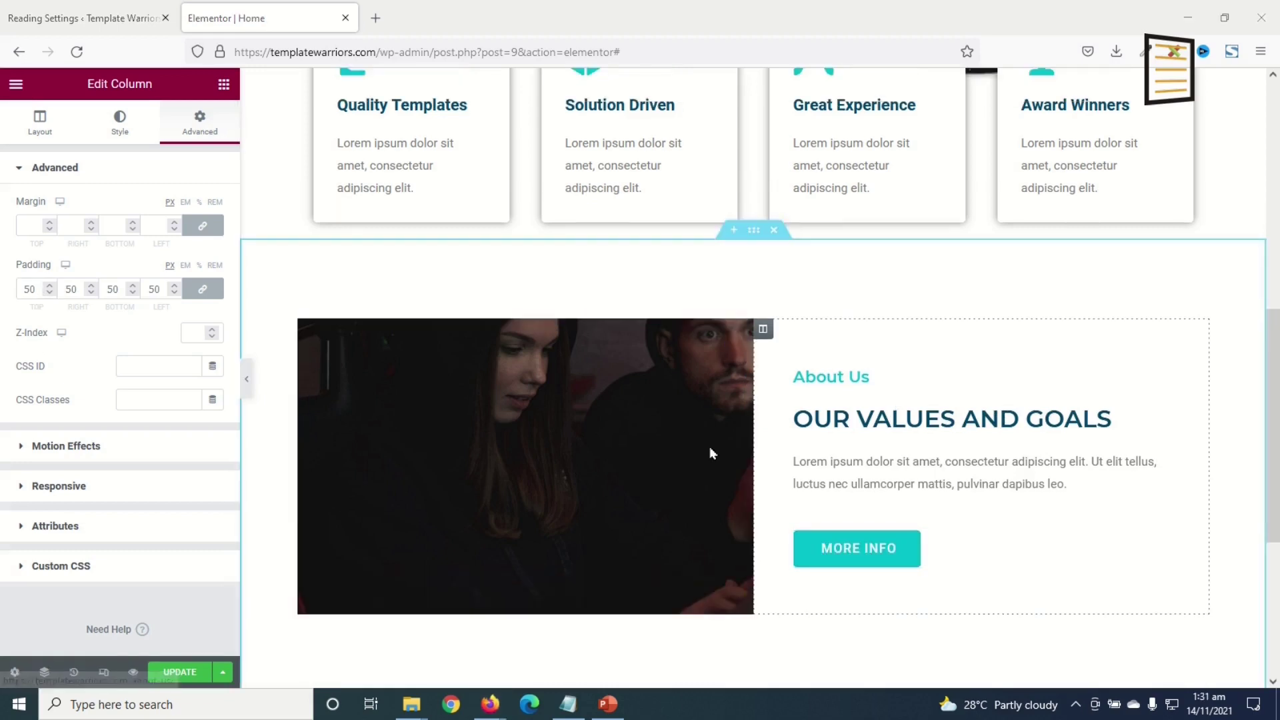
scroll(897, 473, "down", 2)
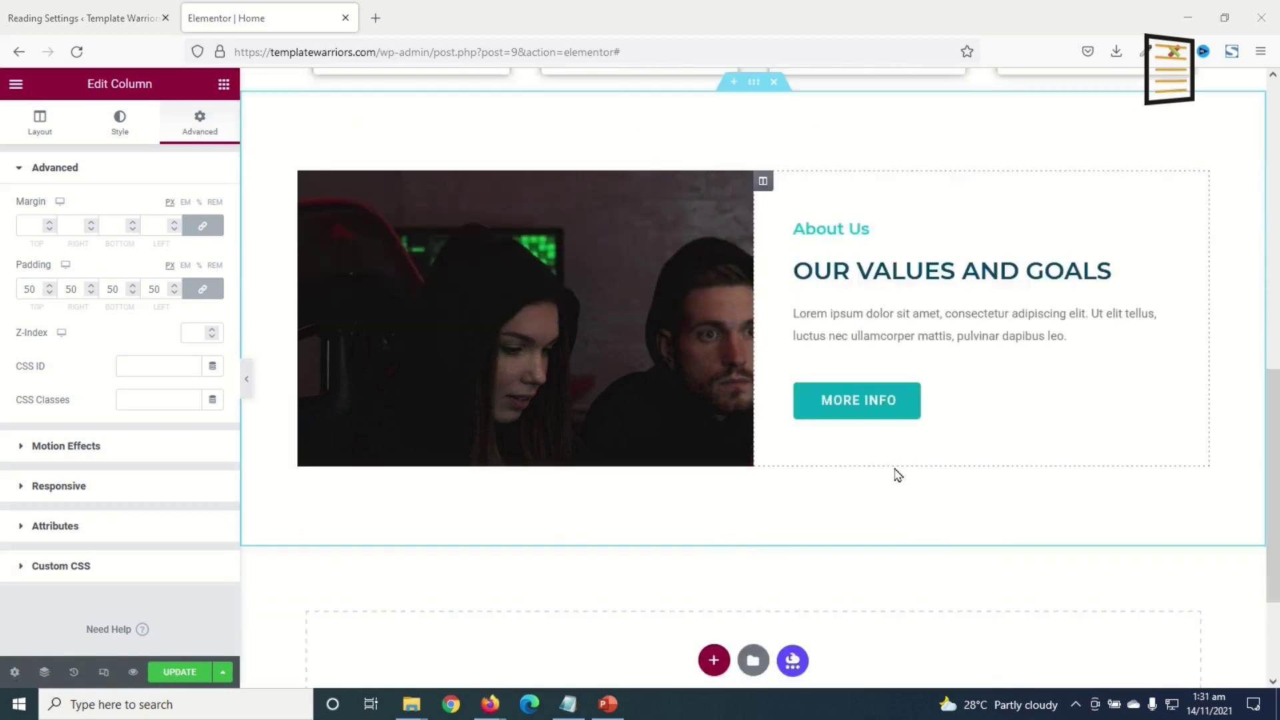
scroll(897, 474, "down", 3)
scroll(893, 474, "up", 4)
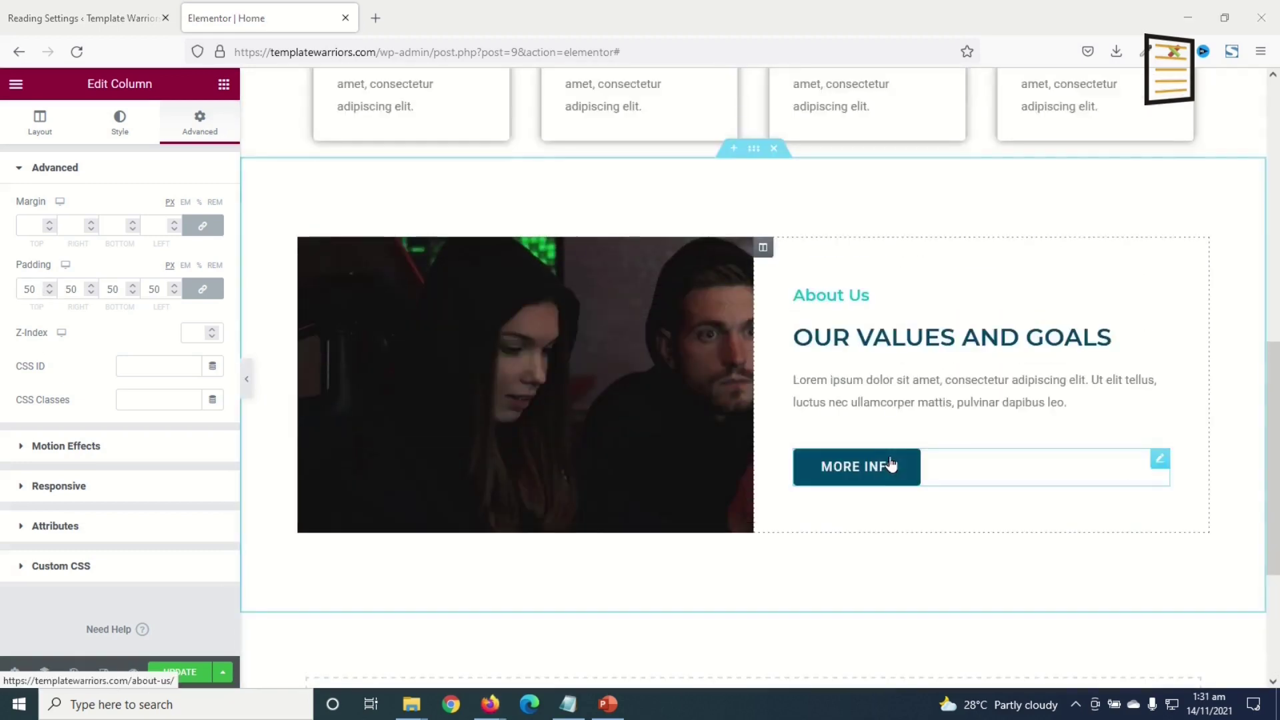
- Add a one-column section below About Us with a Heading reading 'Our services'
scroll(883, 459, "down", 4)
left_click(710, 485)
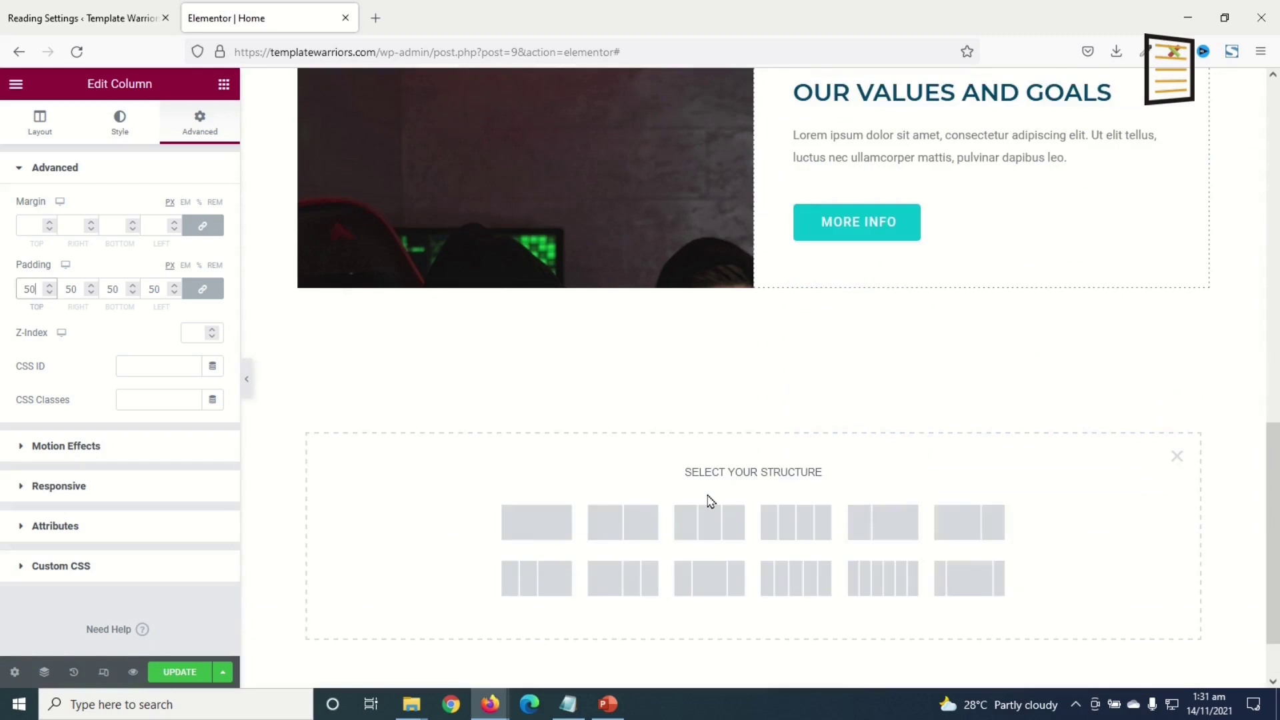
left_click(537, 527)
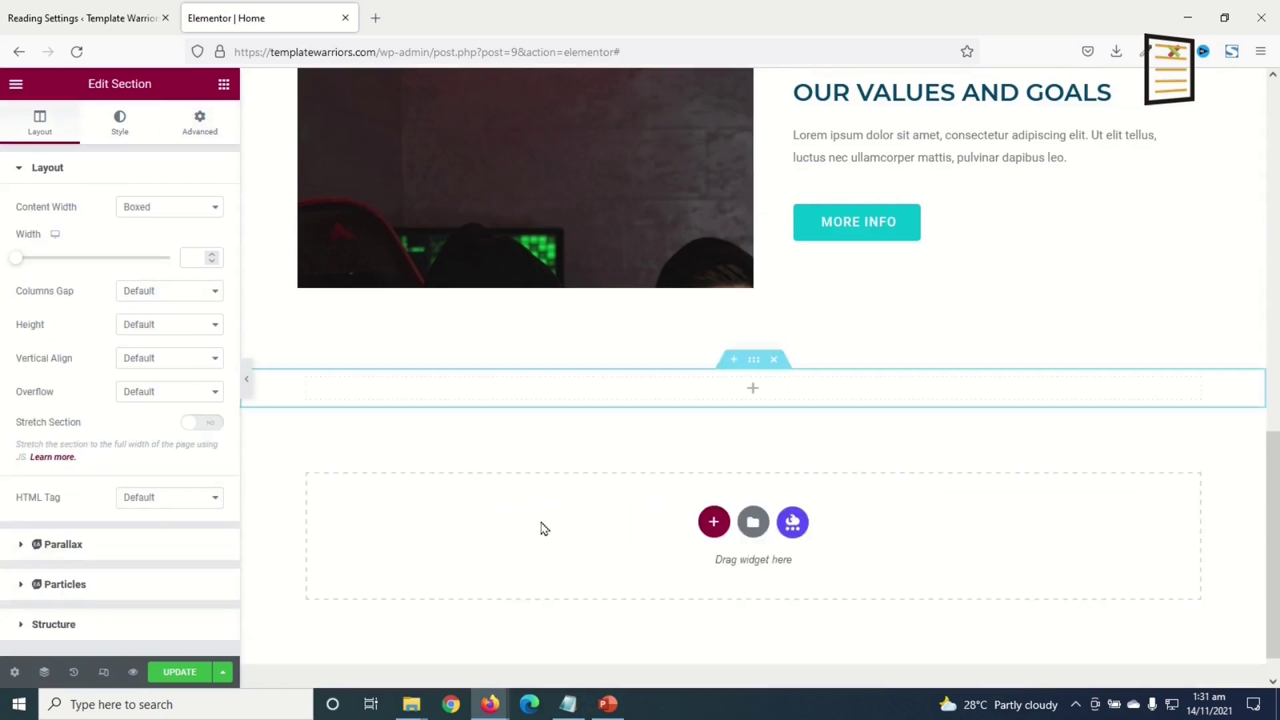
scroll(542, 529, "up", 3)
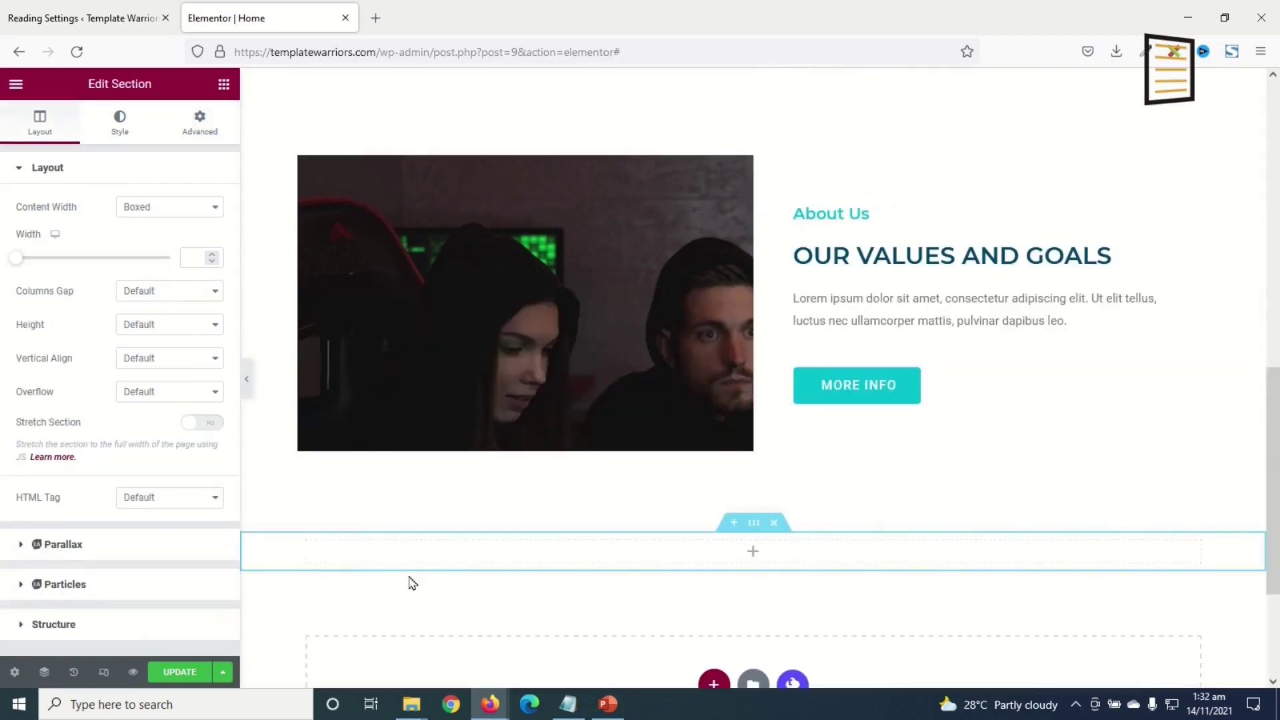
left_click(224, 84)
left_click_drag(187, 248, 504, 547)
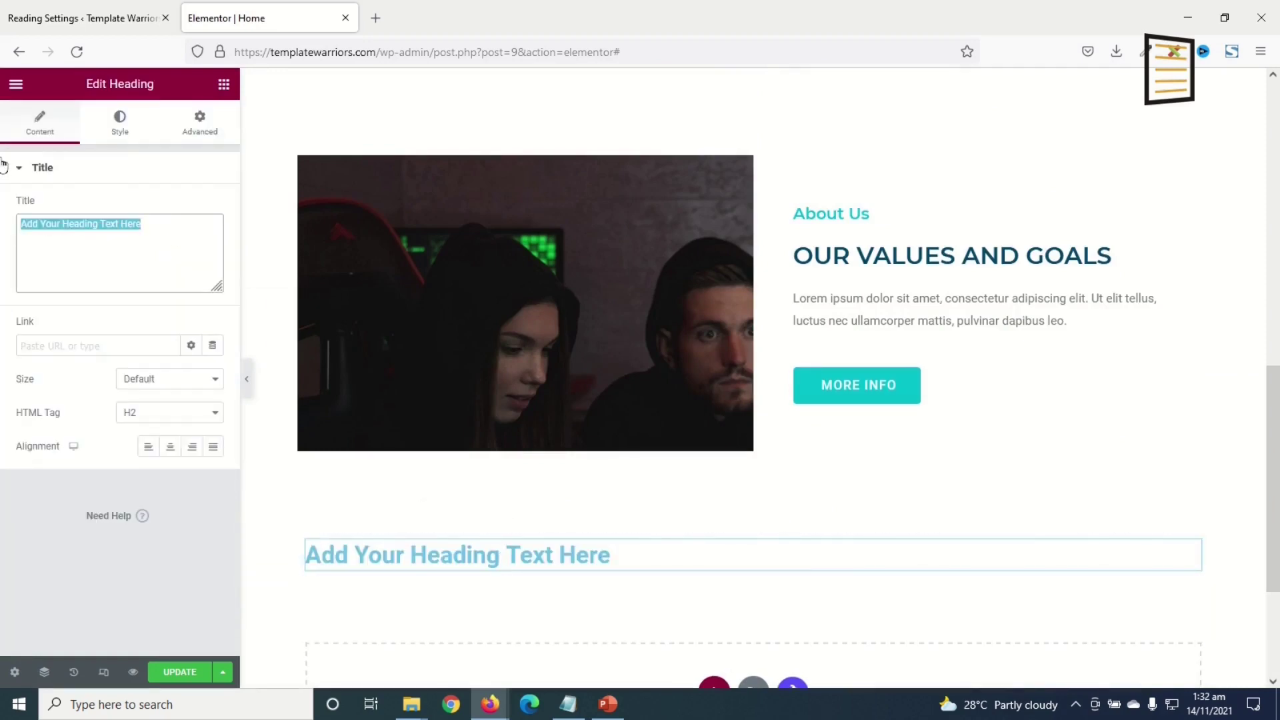
type("Our services")
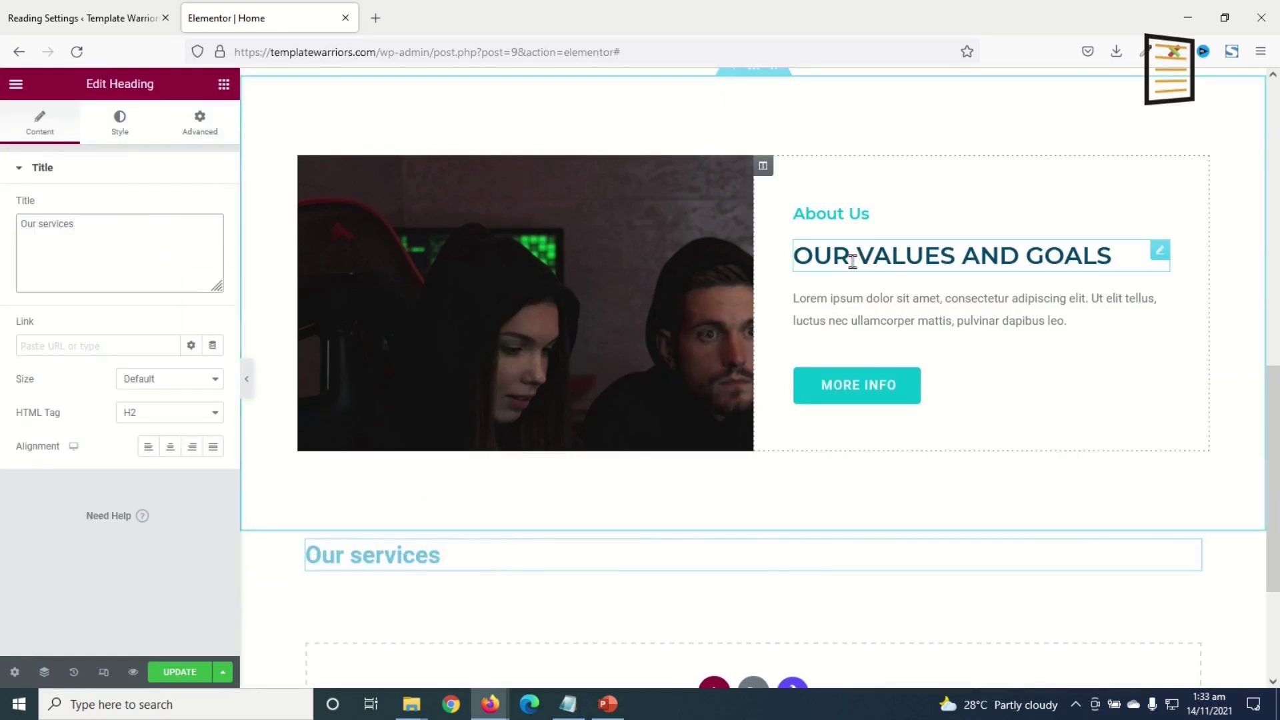
- Copy the OUR VALUES AND GOALS heading's style onto the Our services heading
right_click(870, 255)
left_click(922, 328)
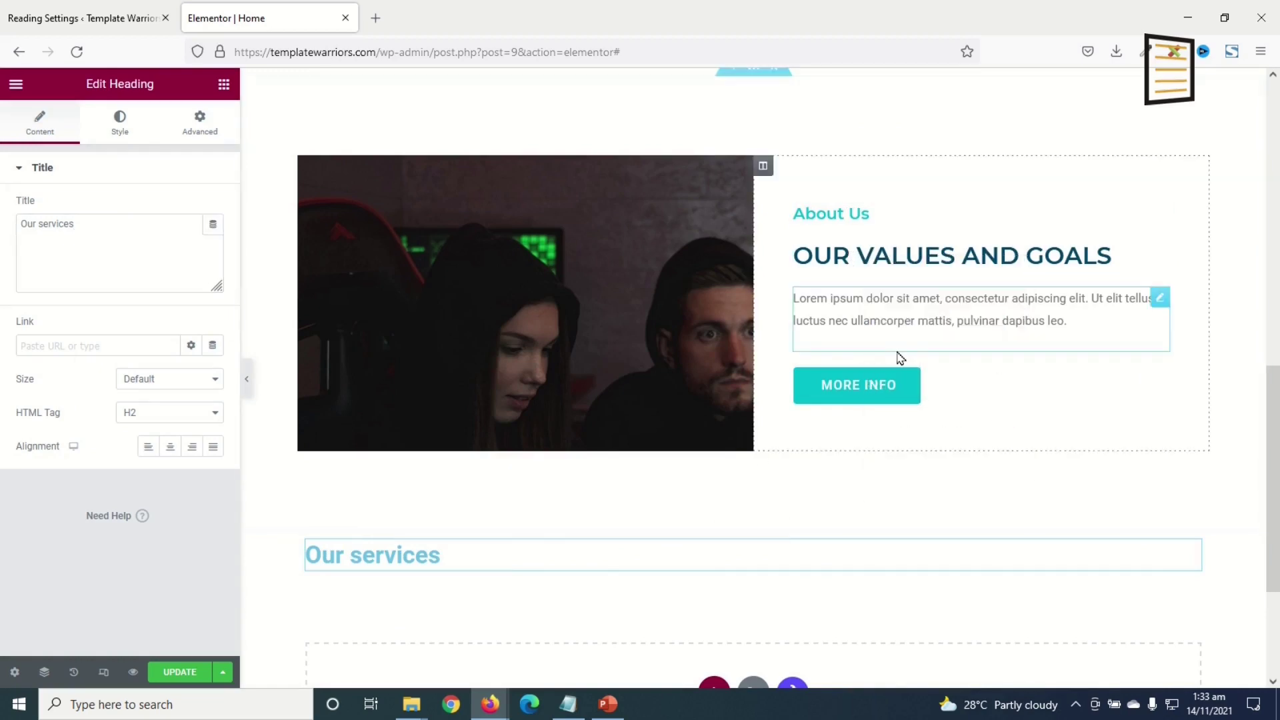
right_click(390, 551)
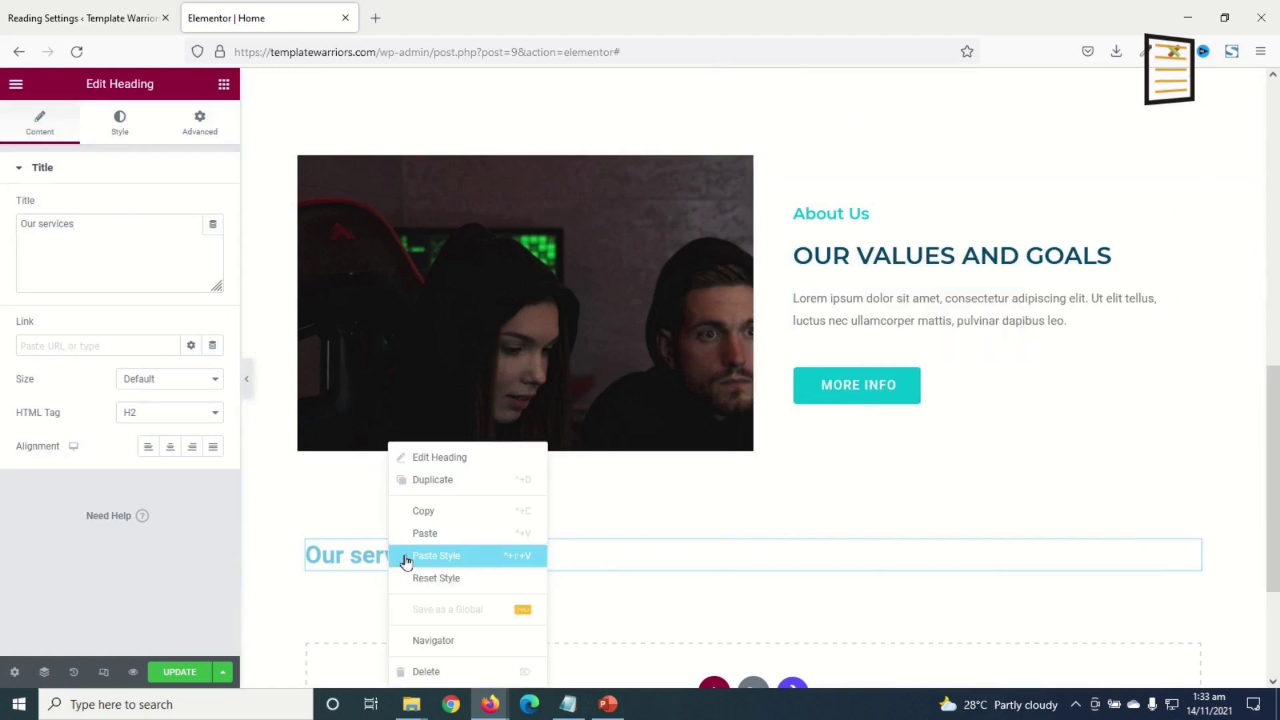
left_click(450, 562)
scroll(533, 576, "up", 5)
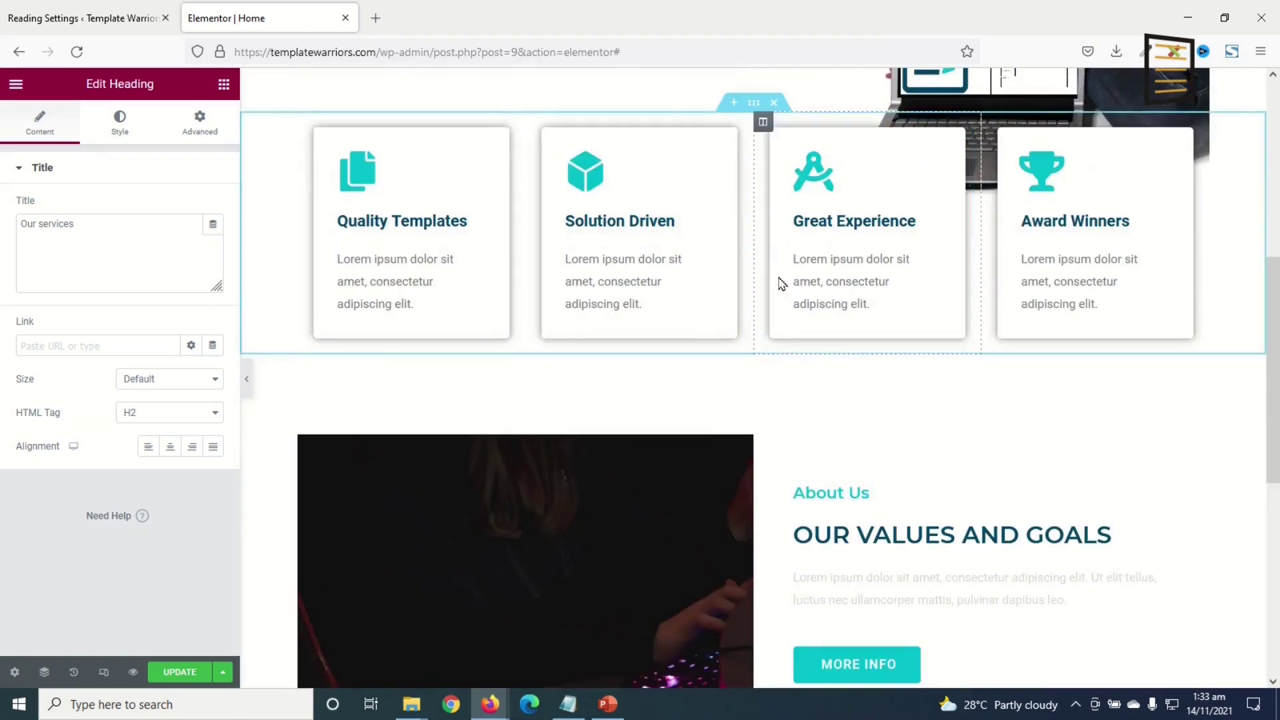
scroll(674, 371, "down", 1)
scroll(517, 434, "up", 5)
scroll(616, 403, "down", 2)
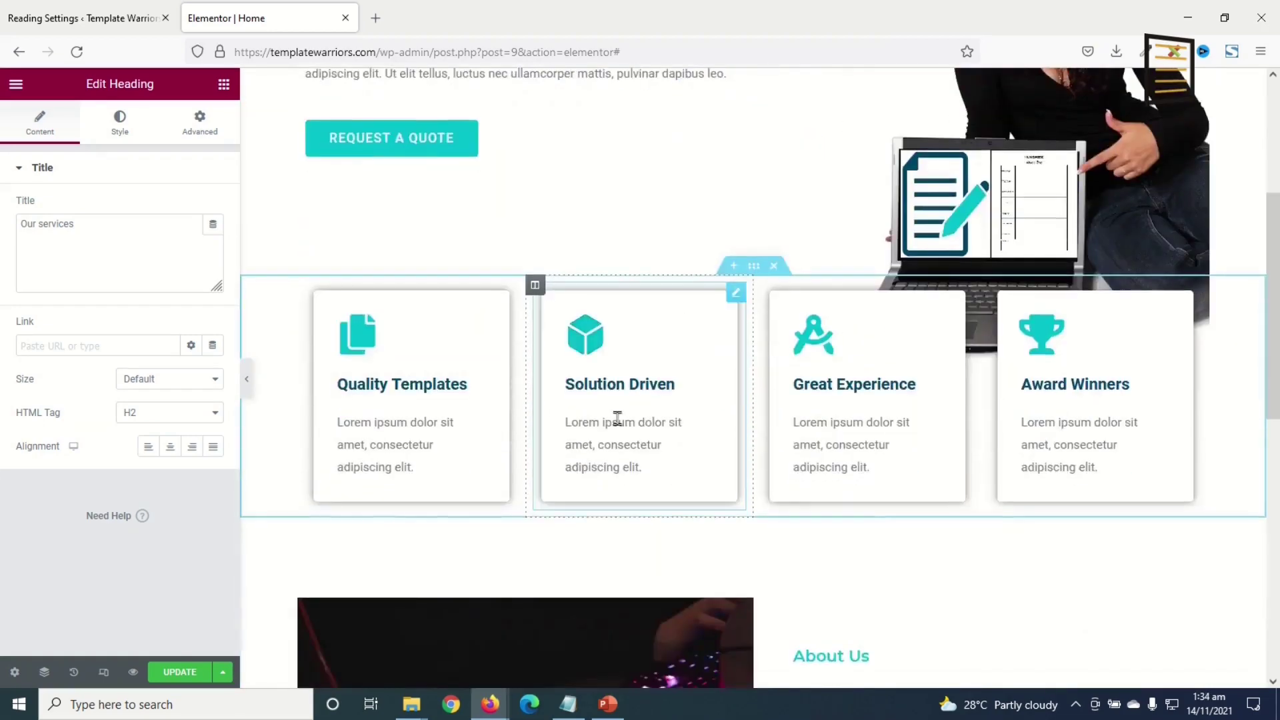
scroll(616, 403, "down", 9)
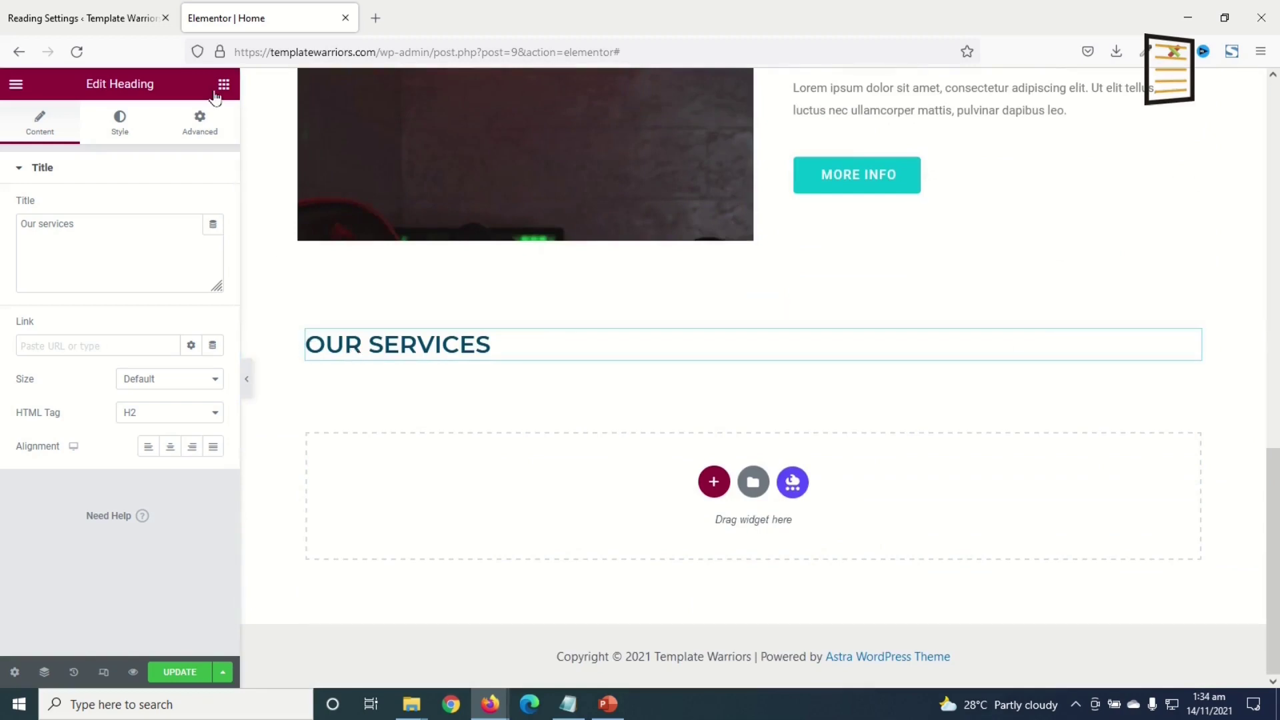
- Add an Inner Section under the OUR SERVICES heading and duplicate a column to make three
left_click(224, 84)
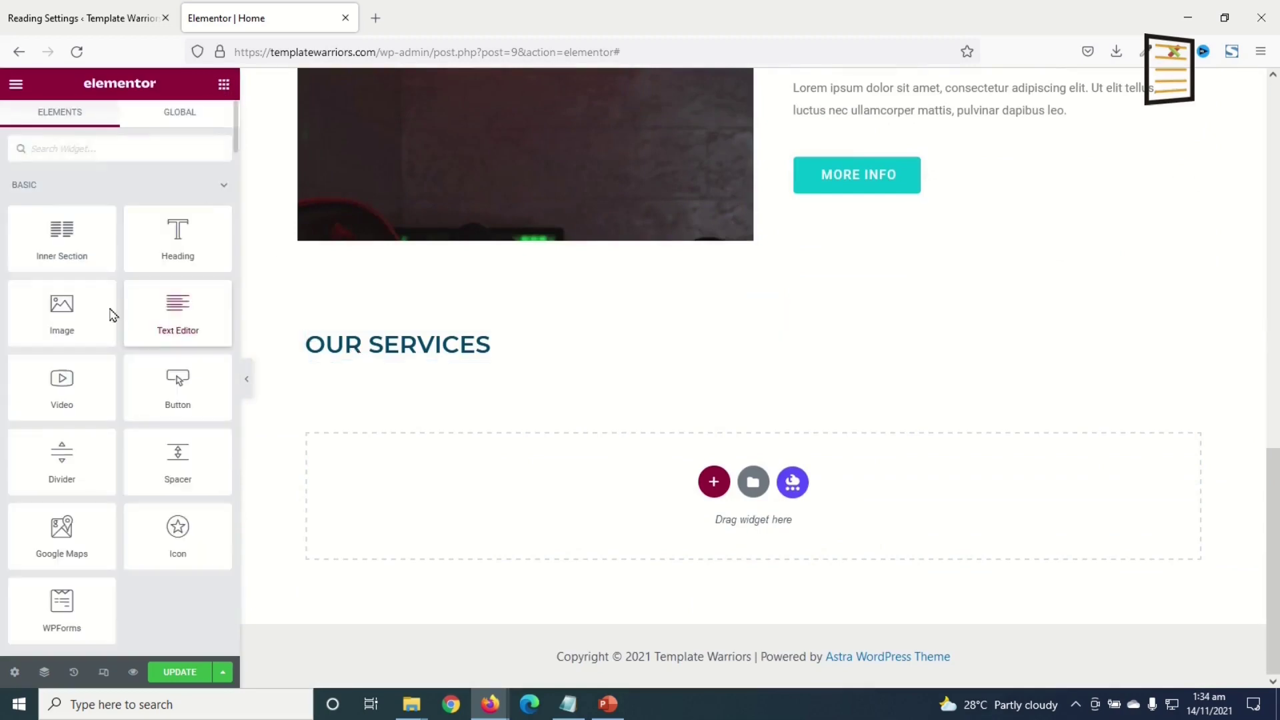
left_click_drag(56, 240, 477, 382)
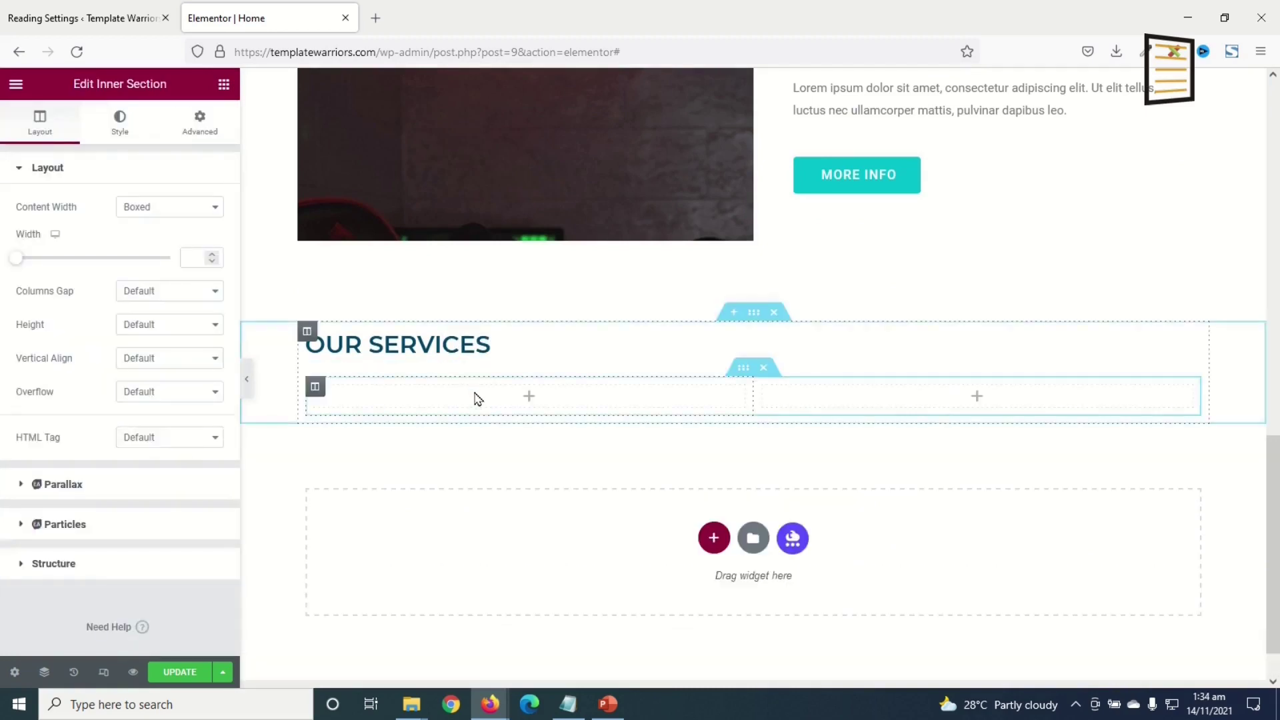
right_click(315, 393)
left_click(360, 434)
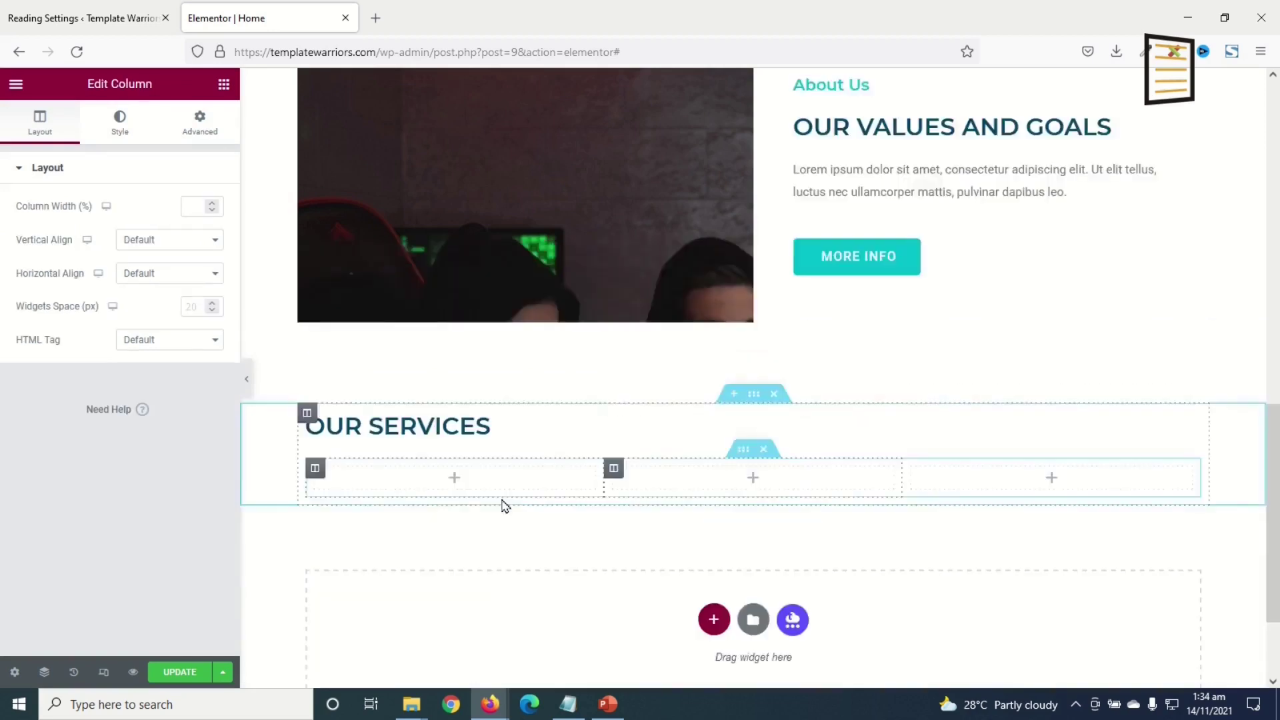
- Copy the Quality Templates card and paste it into each of the three columns
scroll(460, 433, "up", 8)
right_click(421, 339)
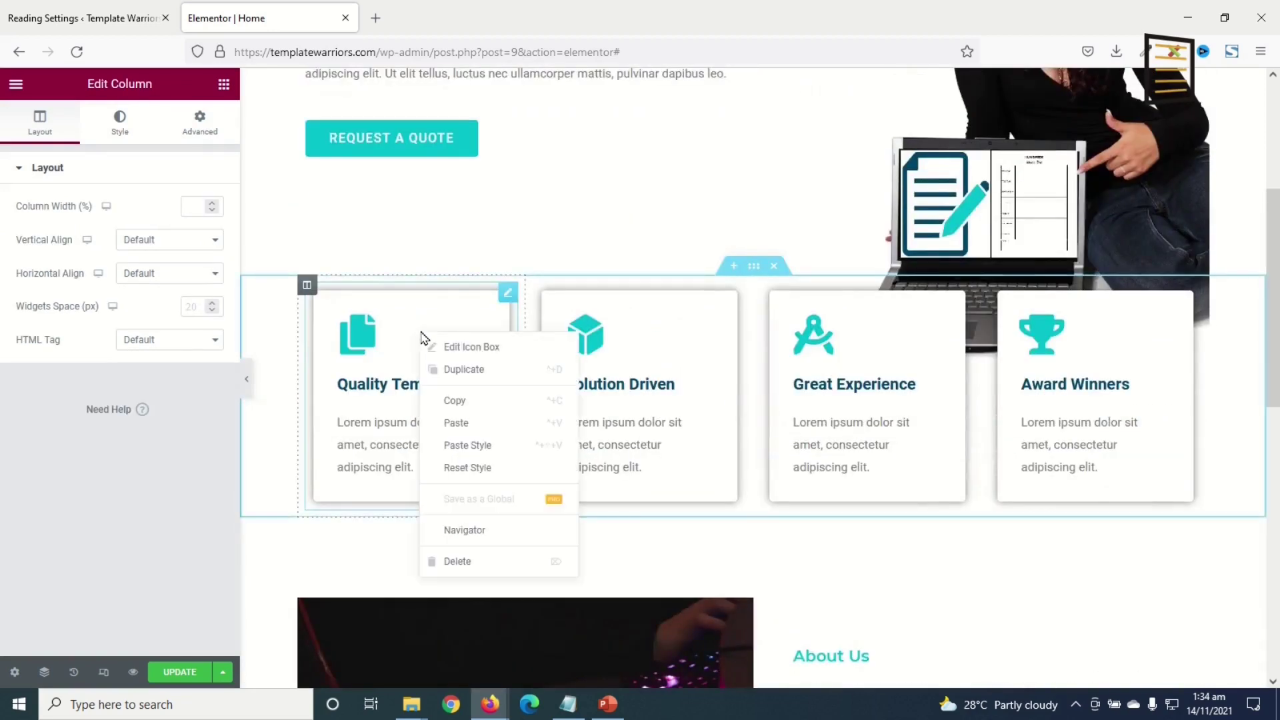
left_click(478, 402)
scroll(465, 421, "down", 8)
scroll(464, 421, "down", 3)
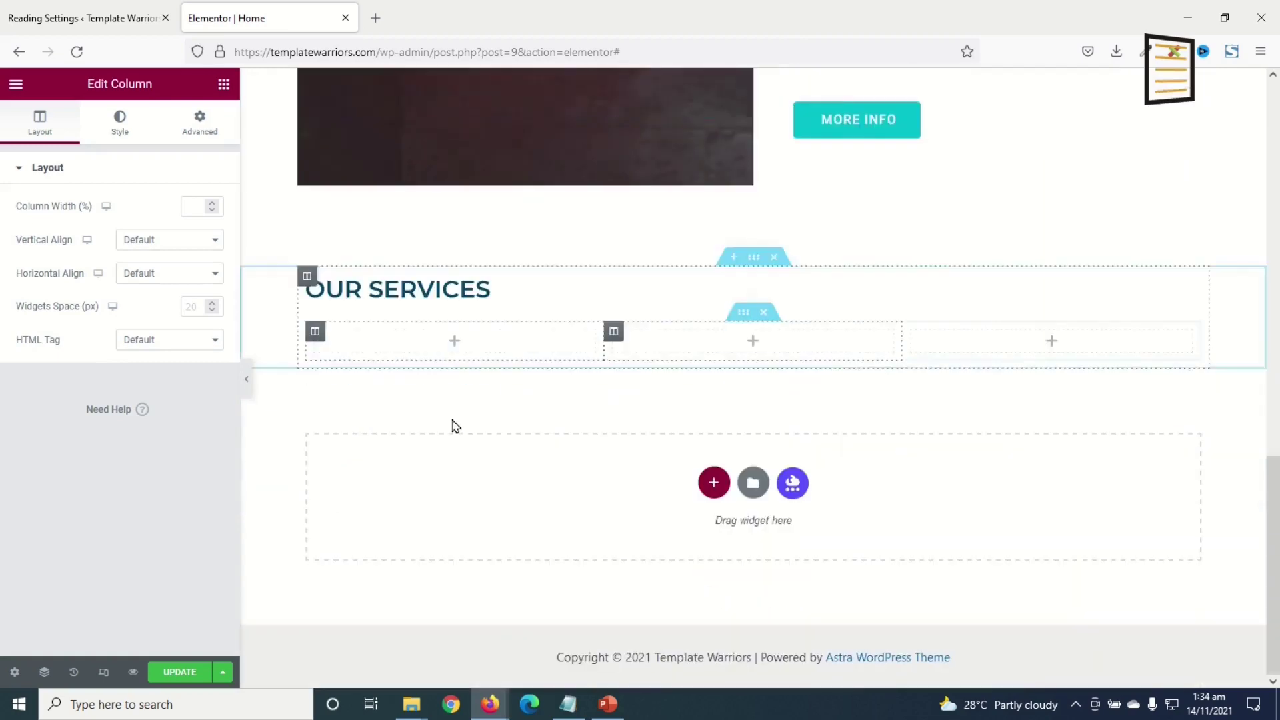
right_click(445, 345)
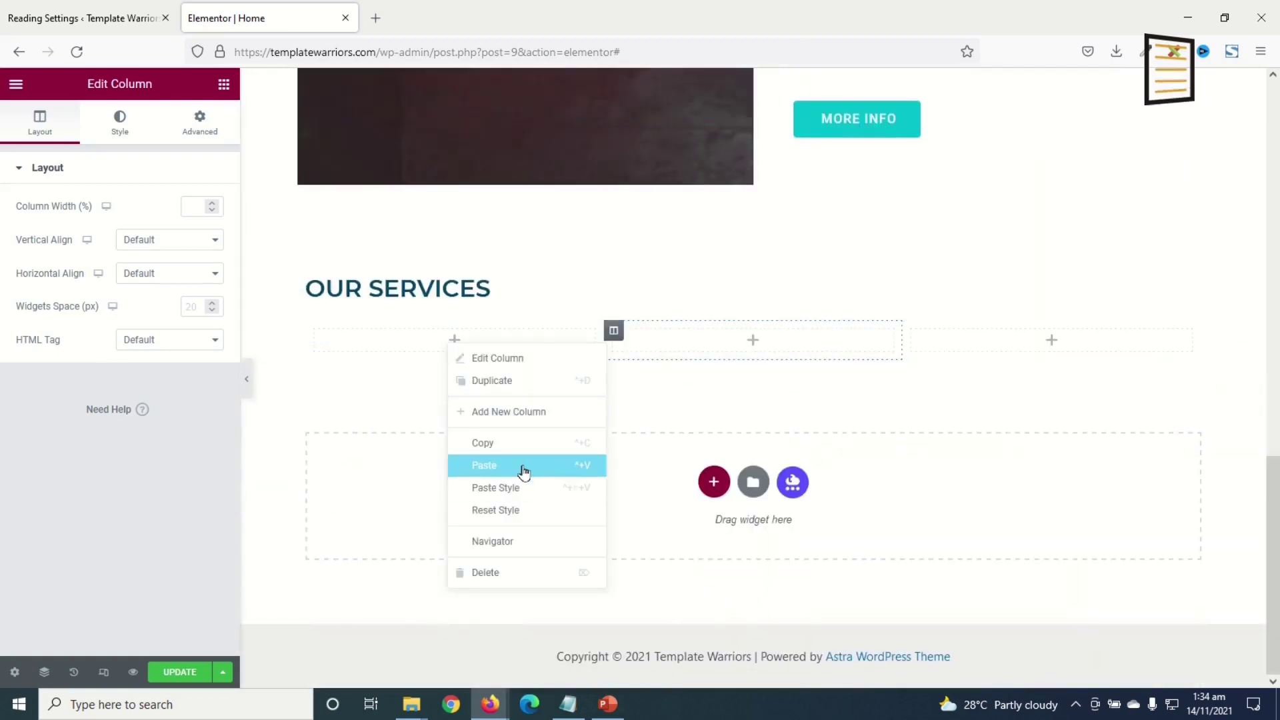
left_click(522, 465)
right_click(717, 440)
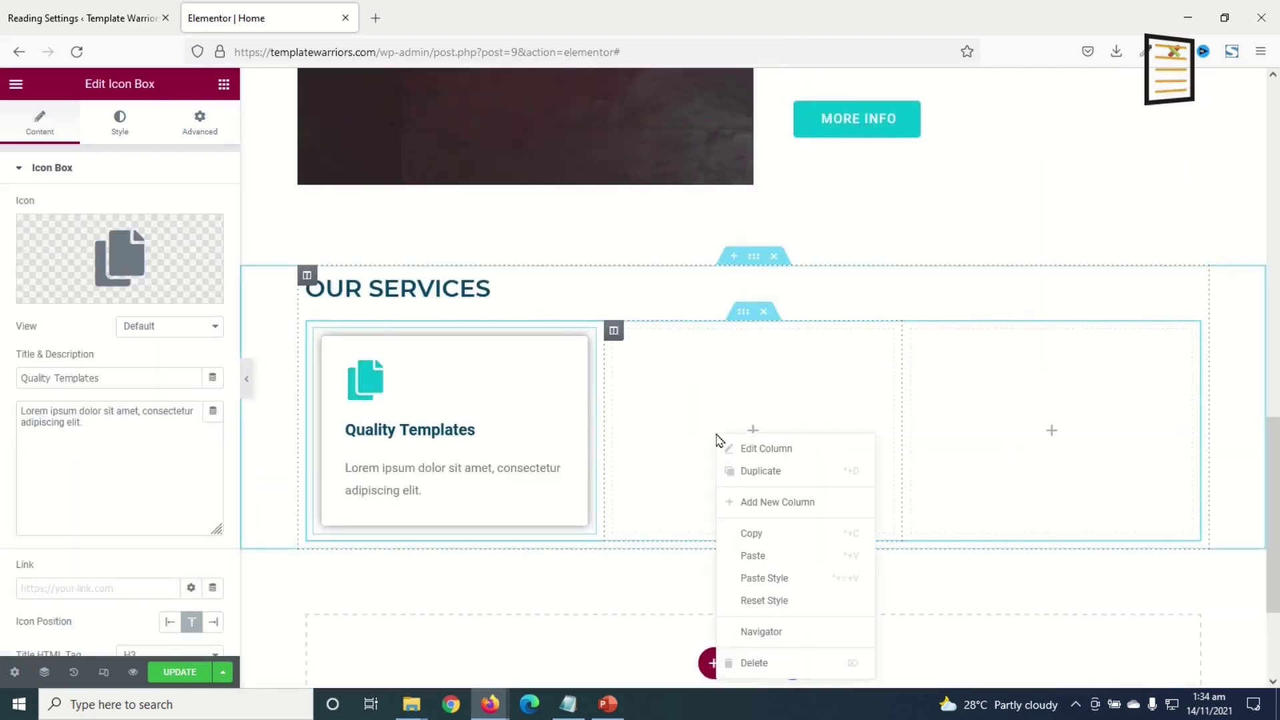
left_click(780, 557)
right_click(1031, 409)
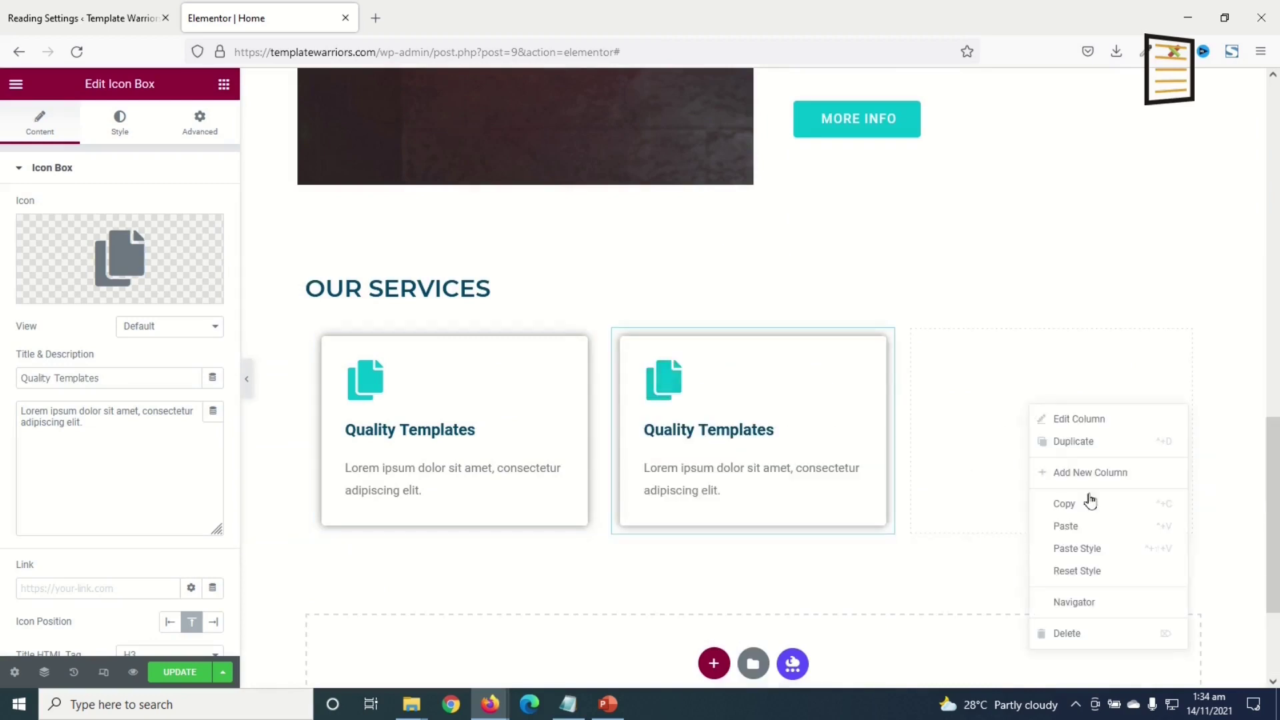
left_click(1099, 528)
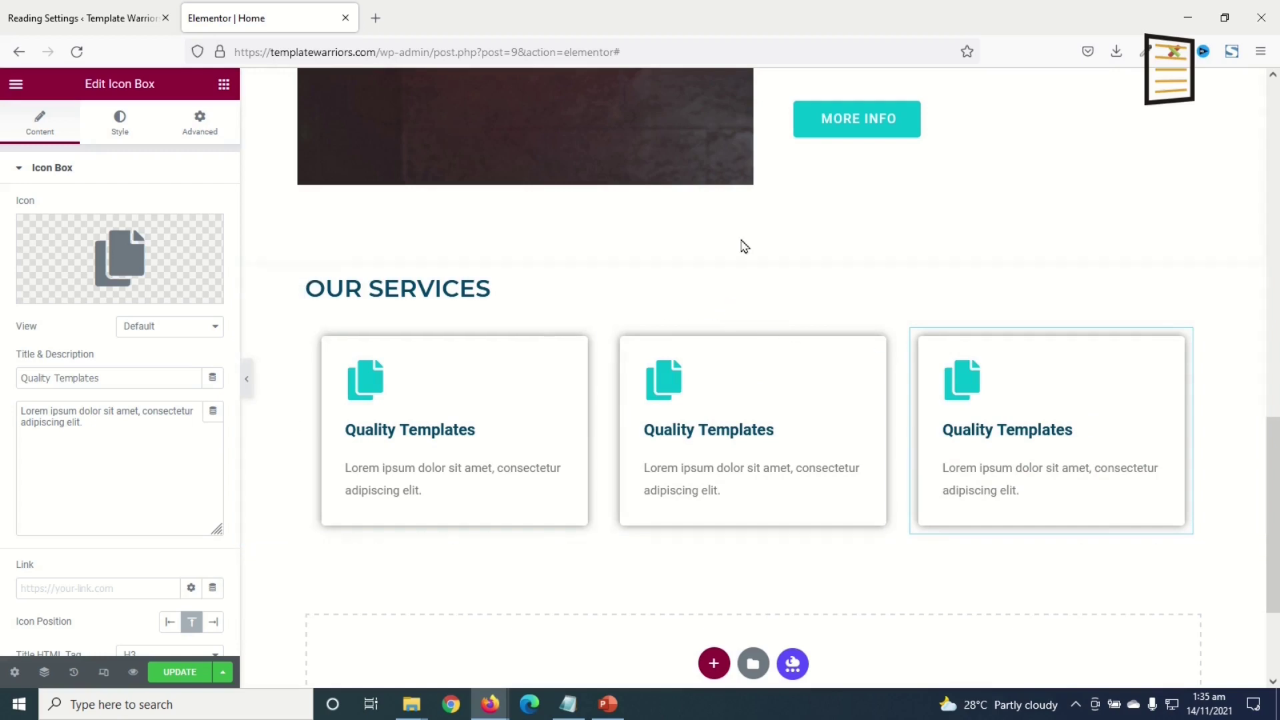
- Give the services section a classic background using services-background.jpg
left_click(754, 258)
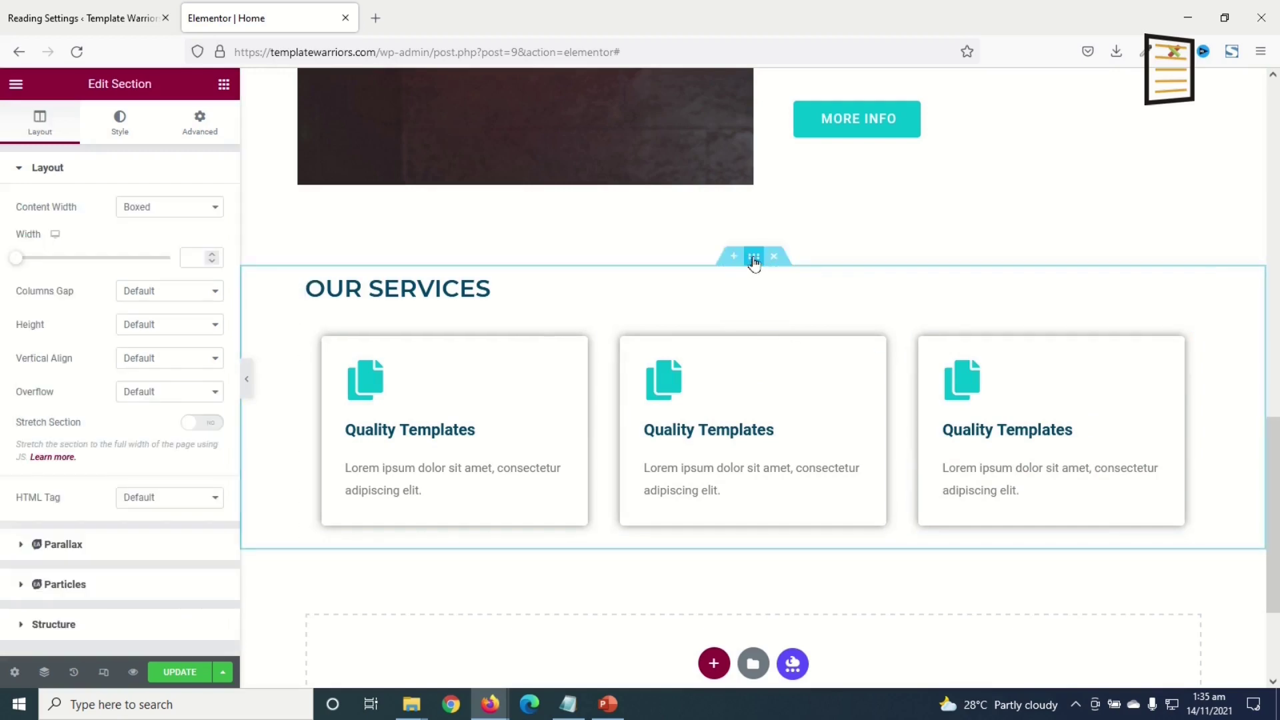
left_click(129, 127)
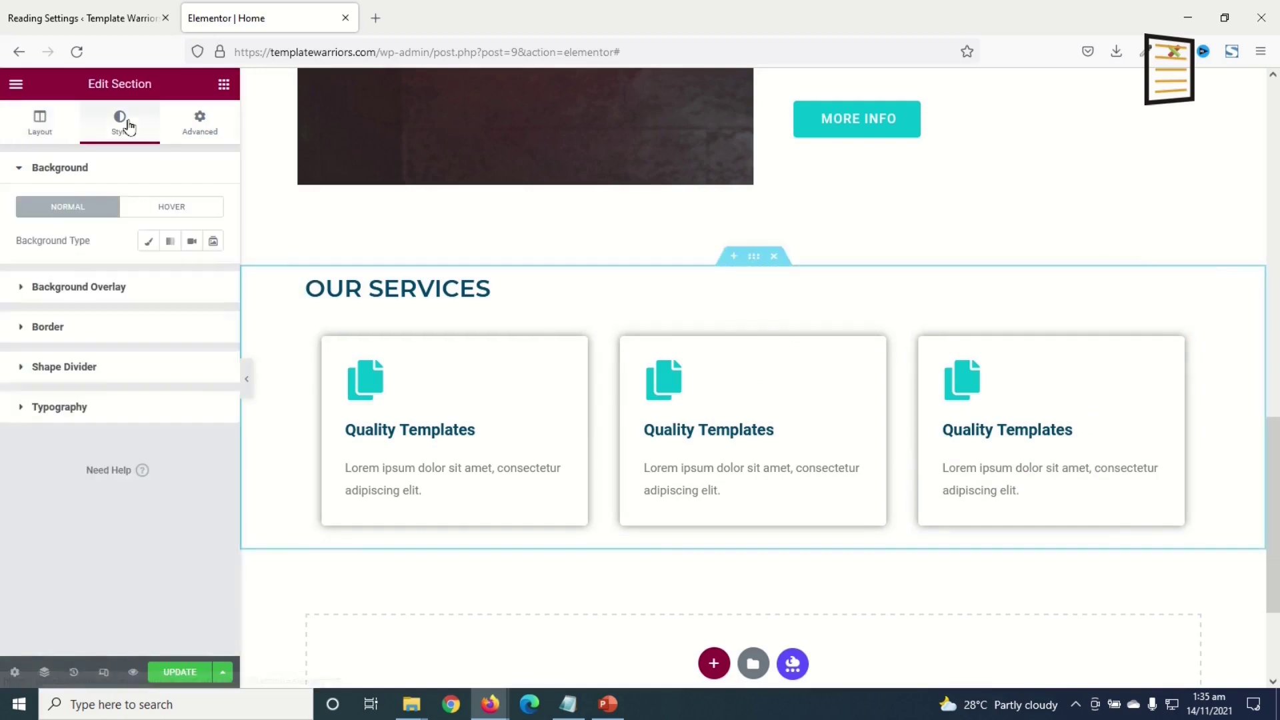
left_click(151, 243)
left_click(118, 356)
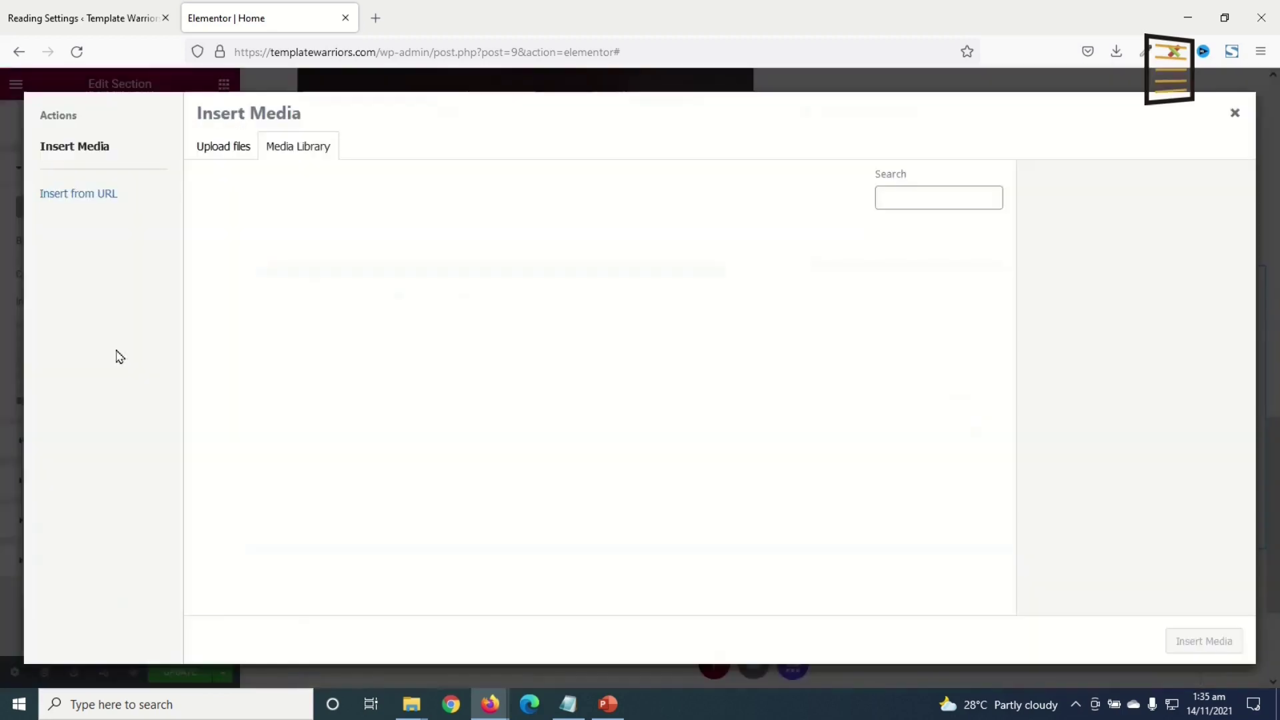
left_click(718, 275)
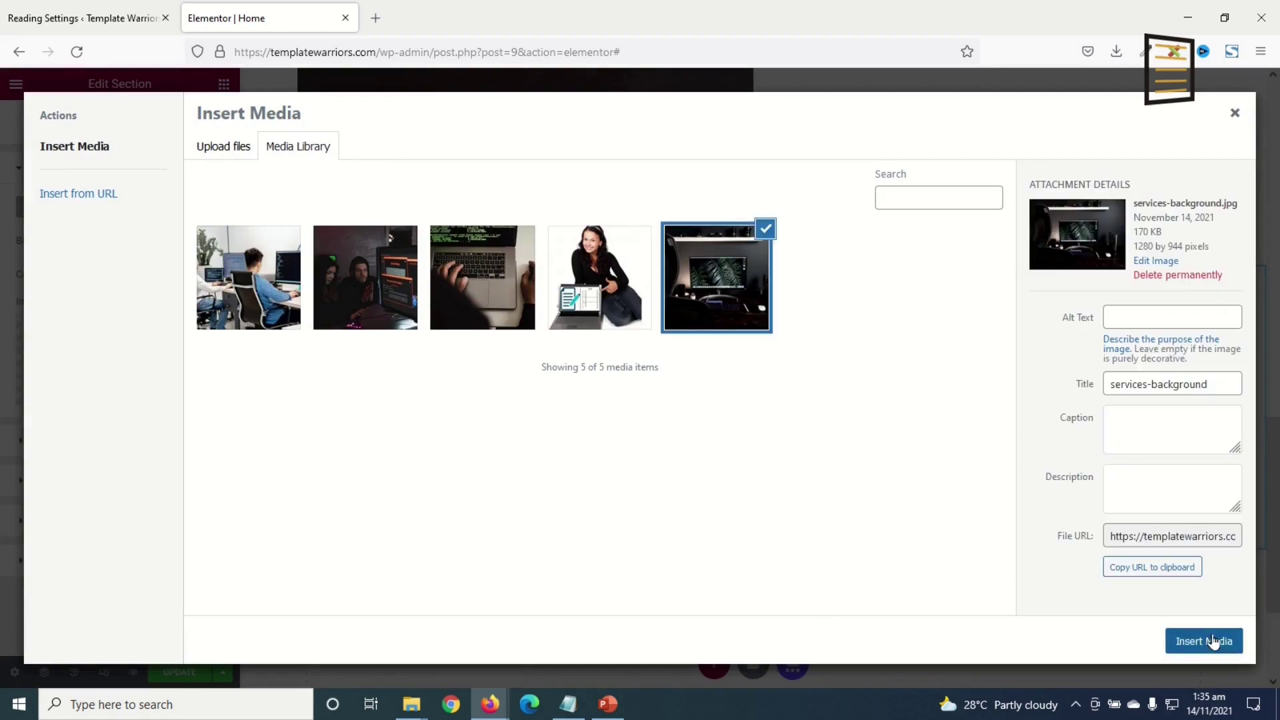
left_click(1213, 641)
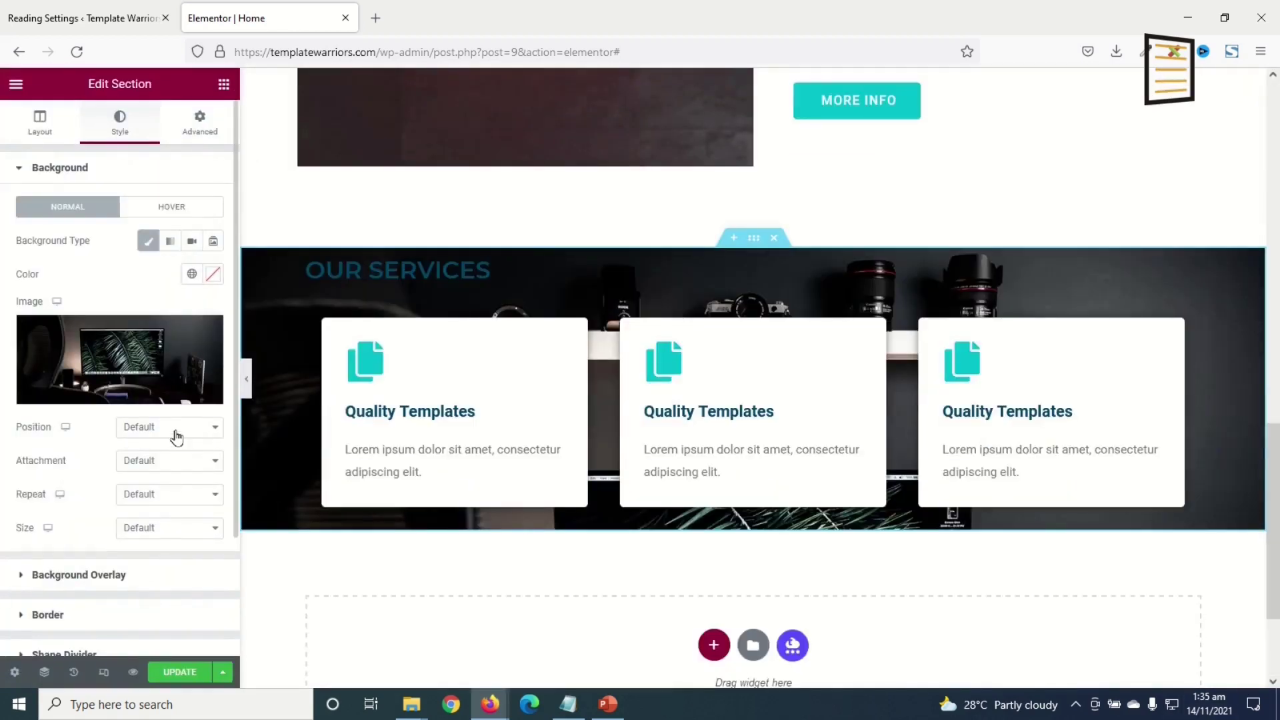
- Set the background to Center Center position, Fixed attachment and Cover size
left_click(175, 434)
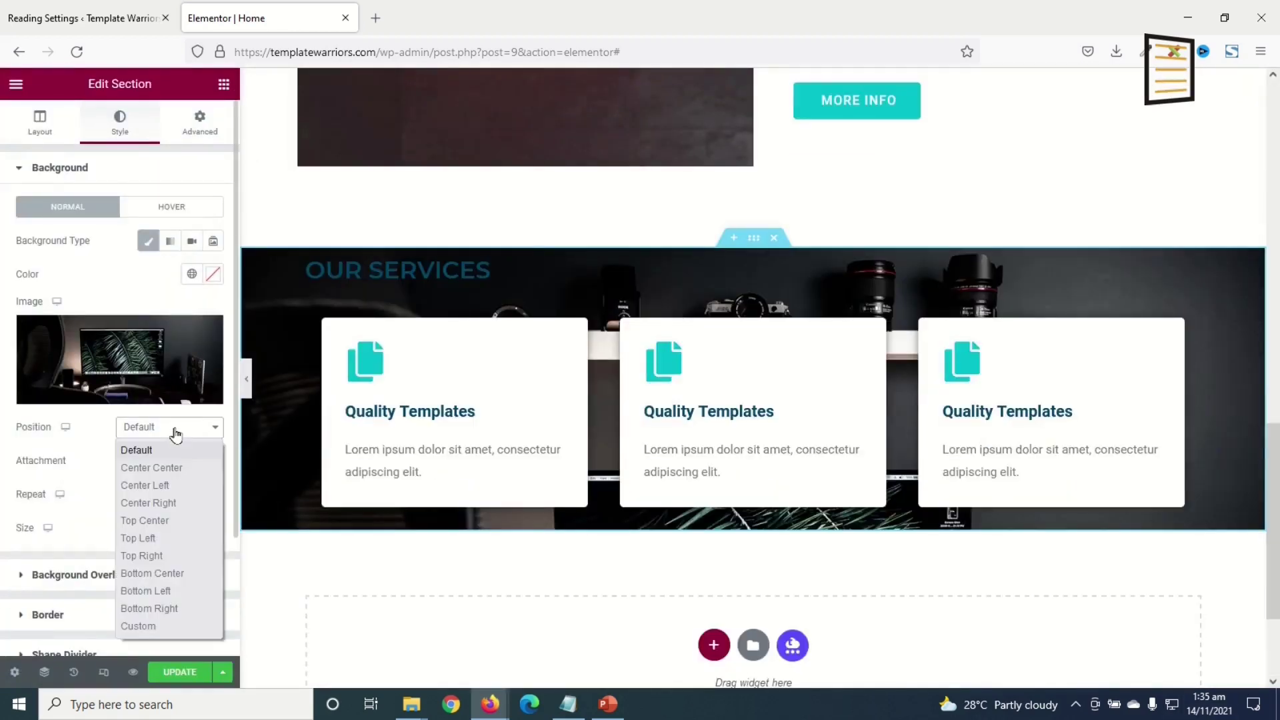
left_click(176, 469)
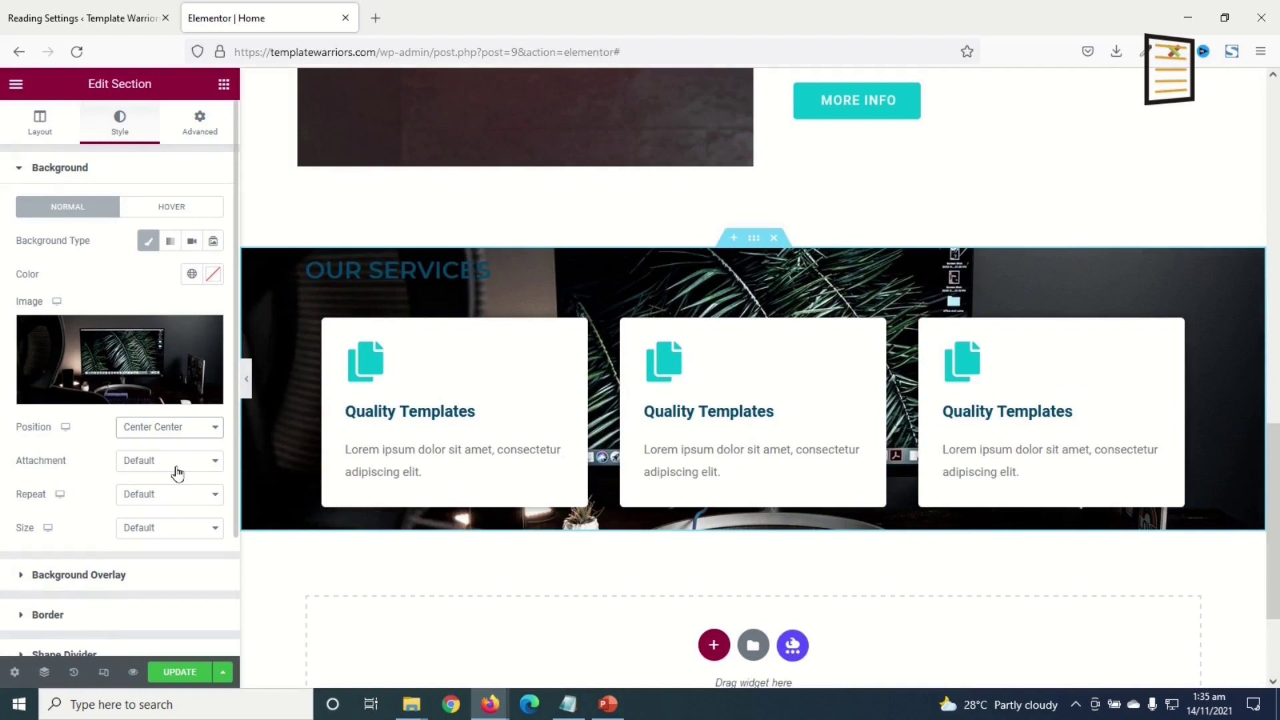
left_click(144, 466)
left_click(133, 519)
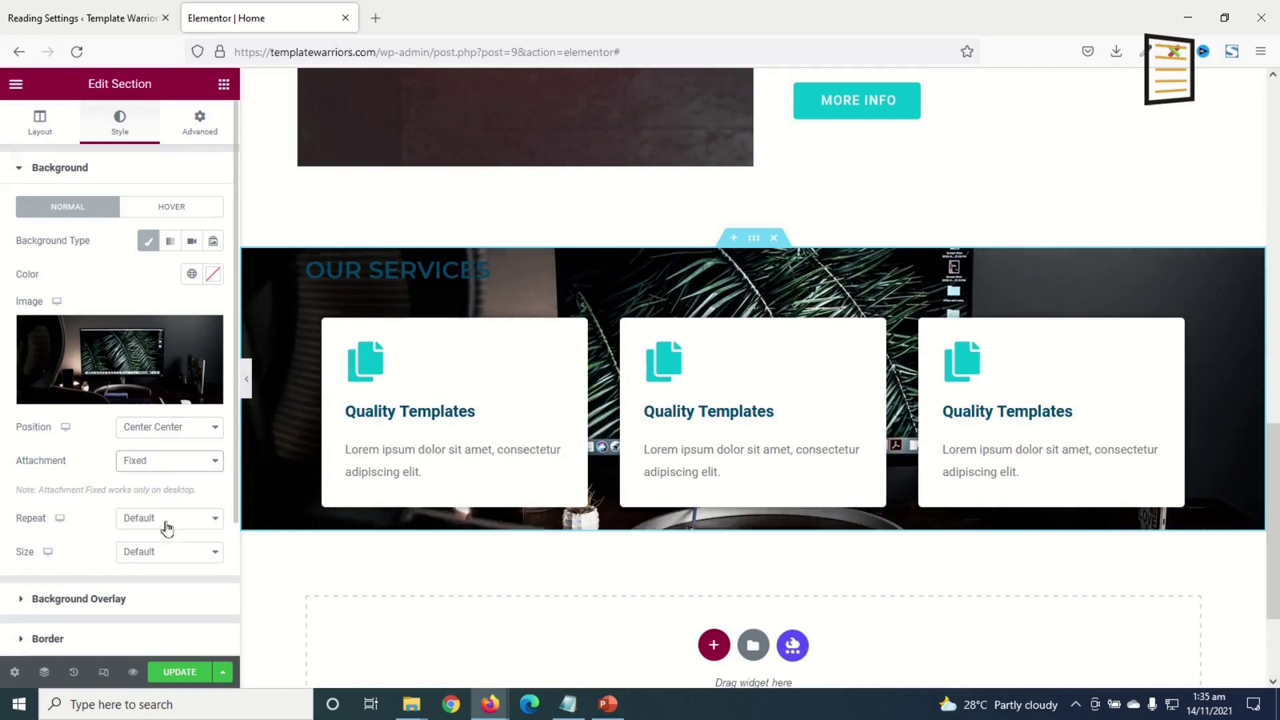
left_click(176, 554)
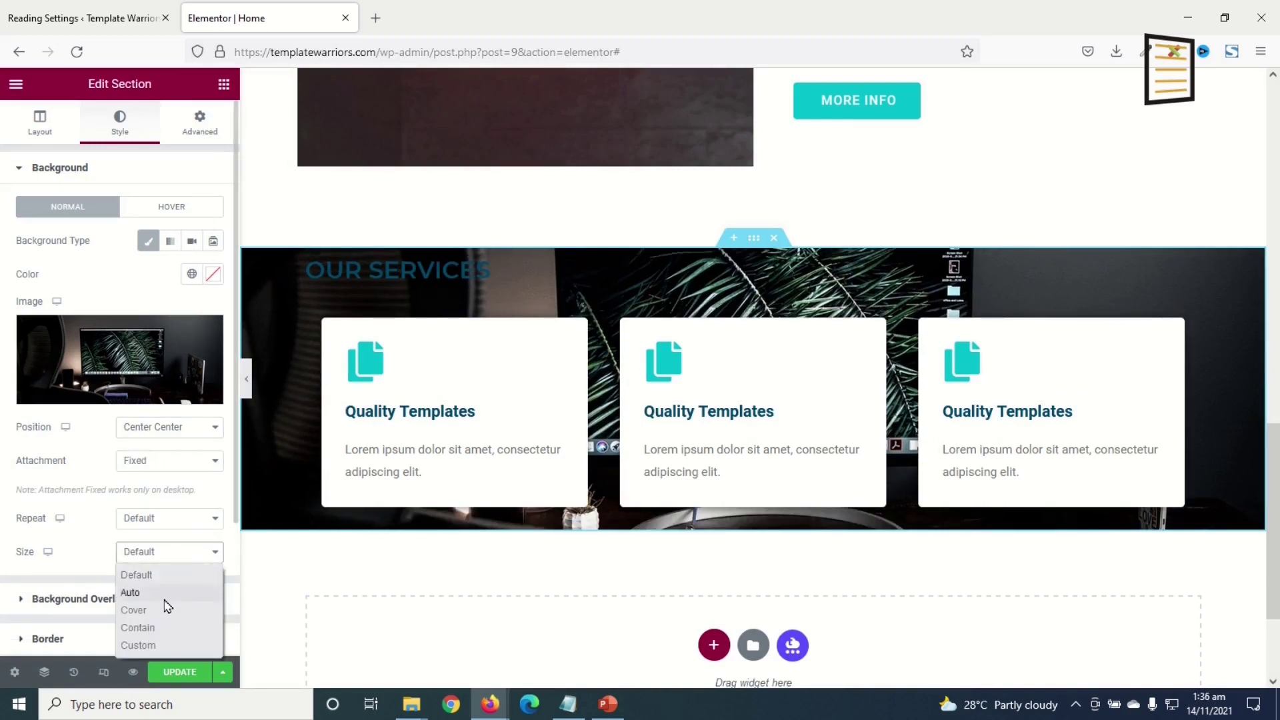
left_click(137, 610)
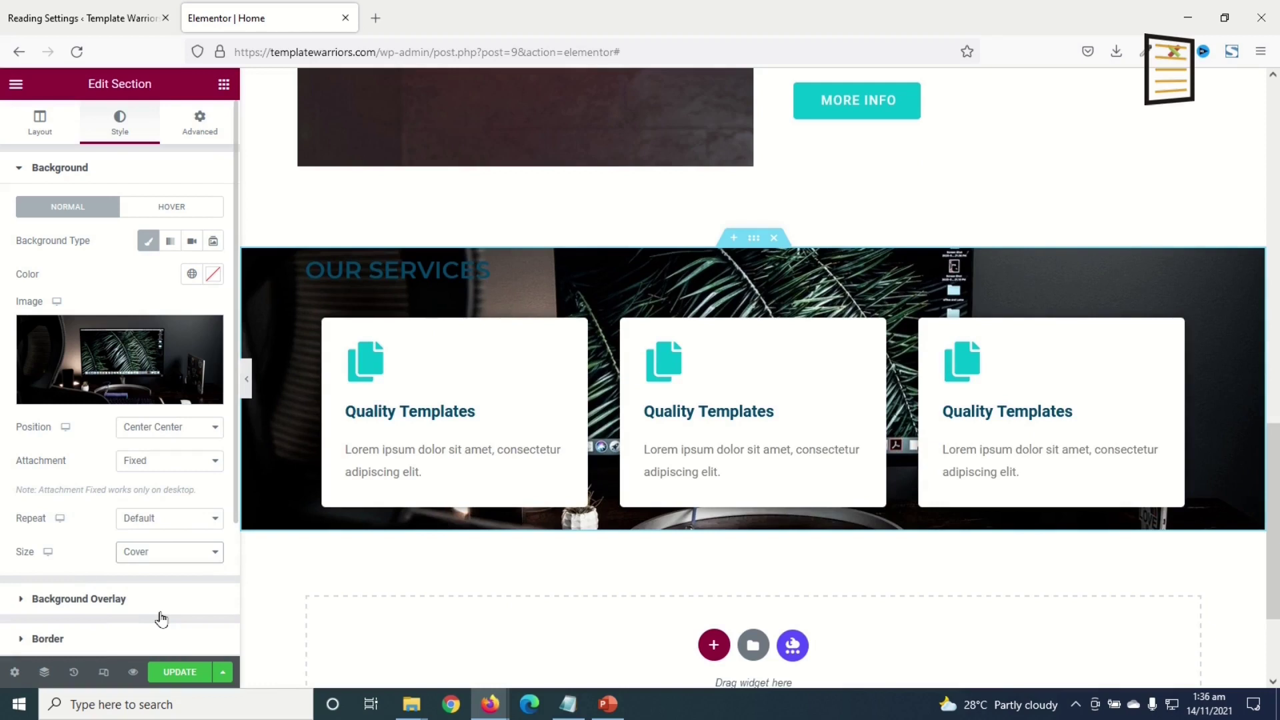
left_click(409, 267)
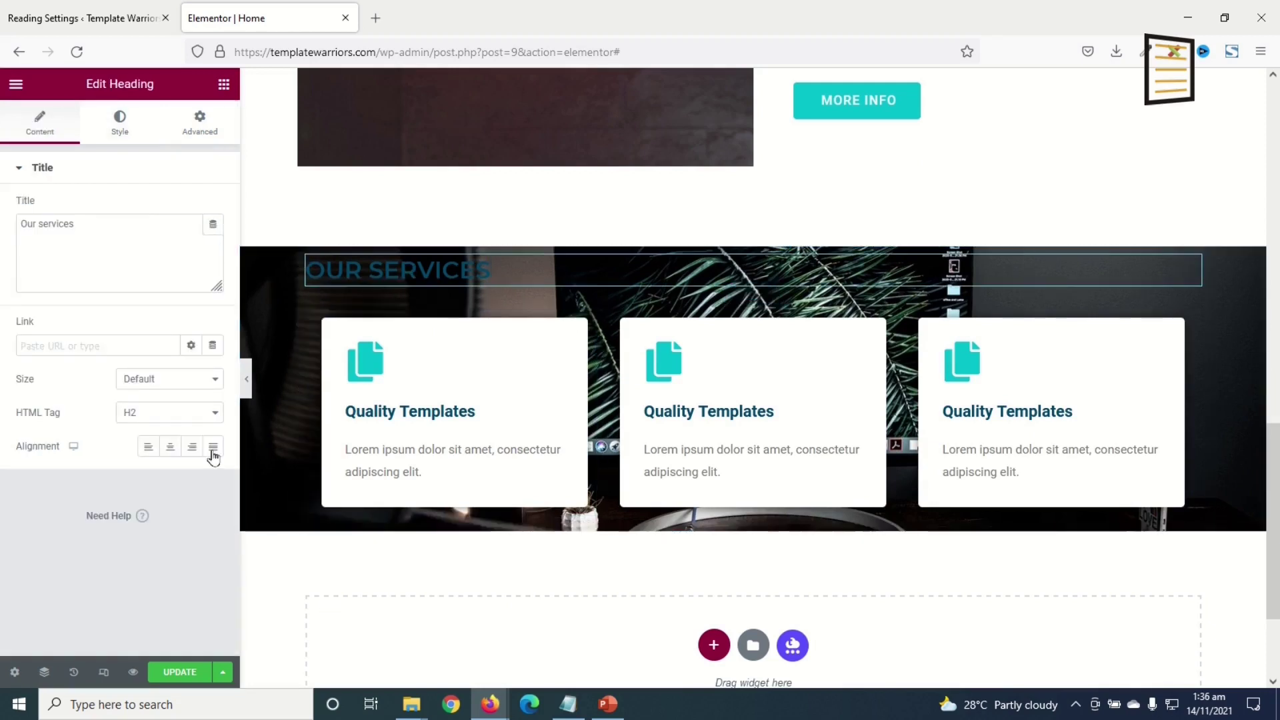
- Centre the OUR SERVICES heading and make its text colour white (#FFFFFF)
left_click(170, 448)
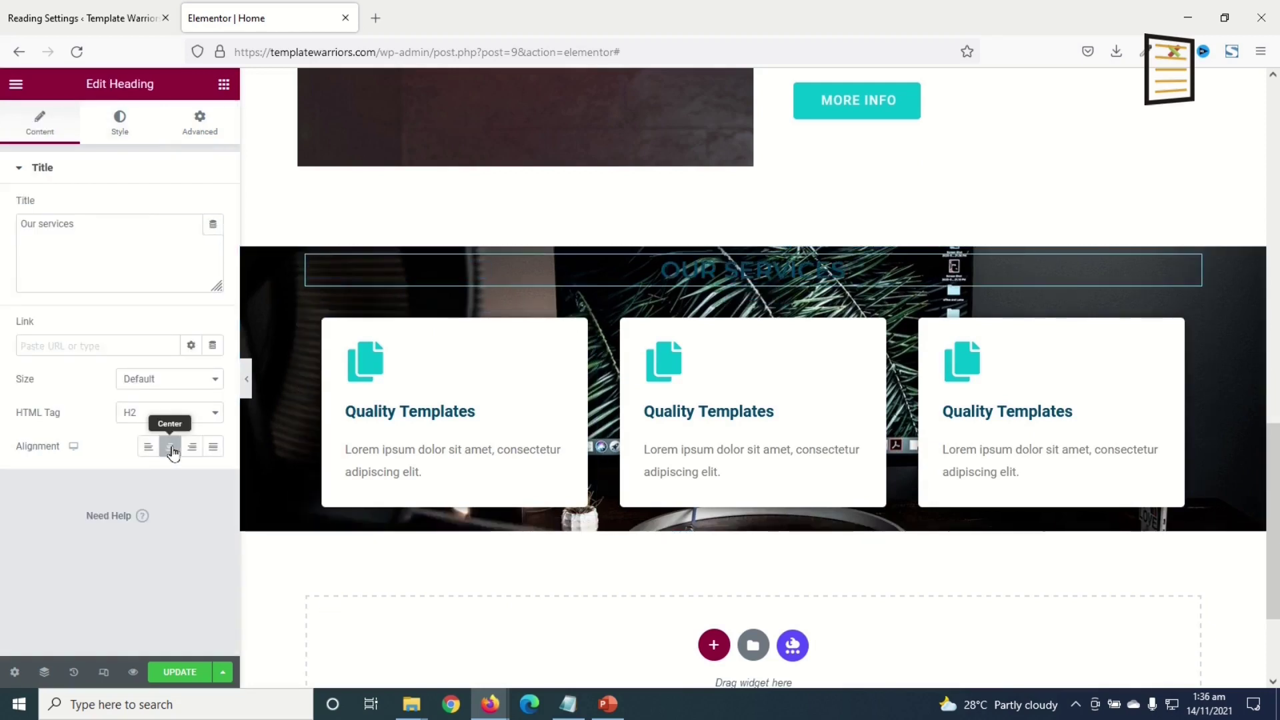
left_click(124, 127)
left_click(213, 207)
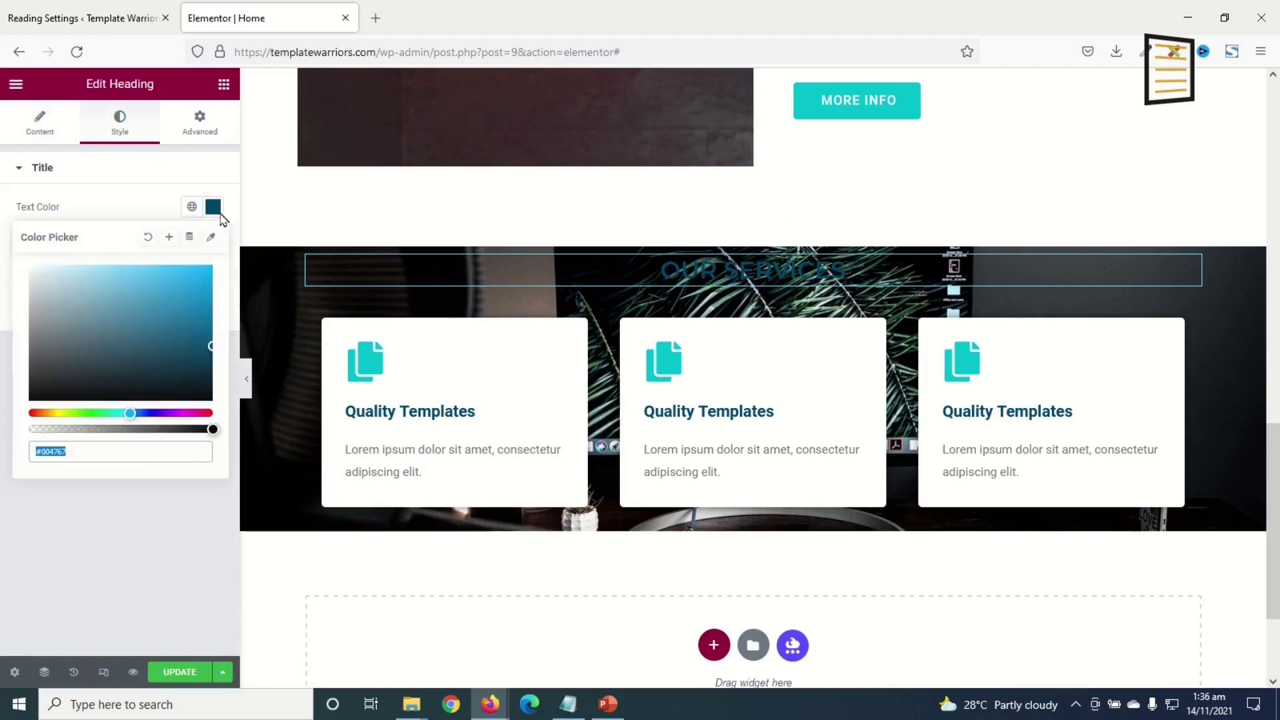
left_click_drag(131, 306, 4, 210)
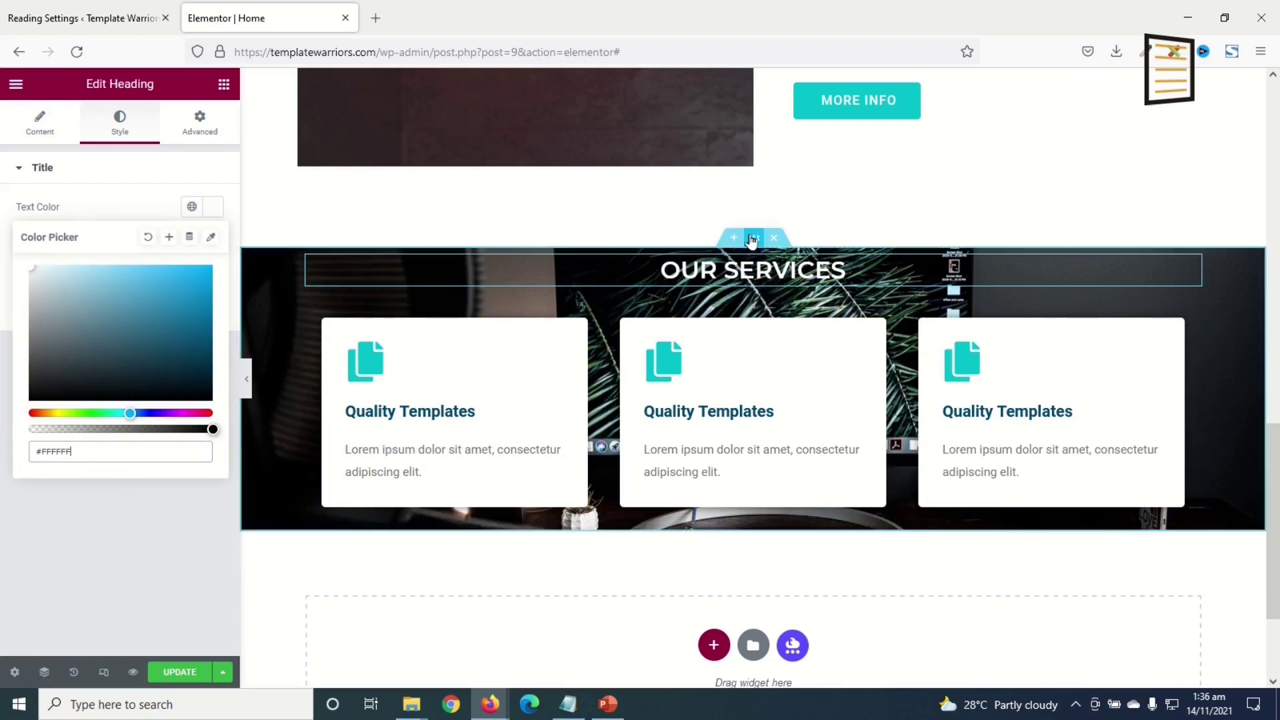
left_click(751, 240)
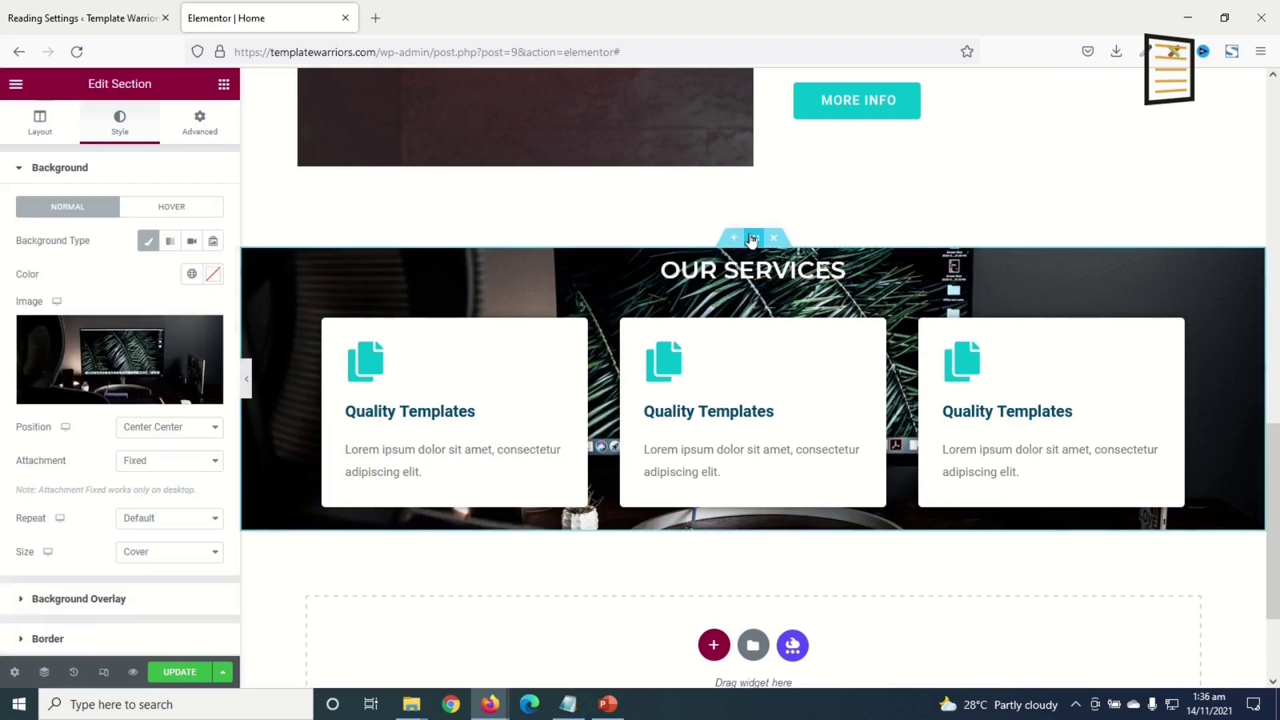
- Unlink the section padding and set top and bottom padding to 100 px
left_click(206, 130)
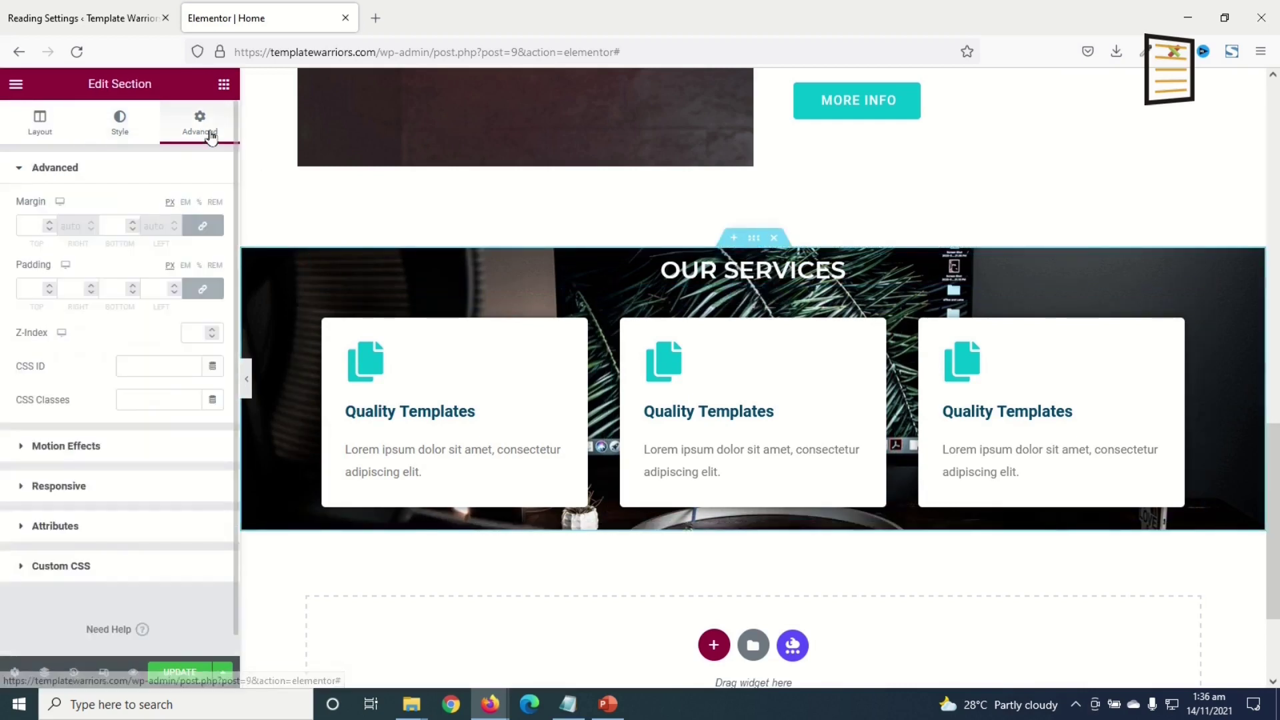
left_click(203, 289)
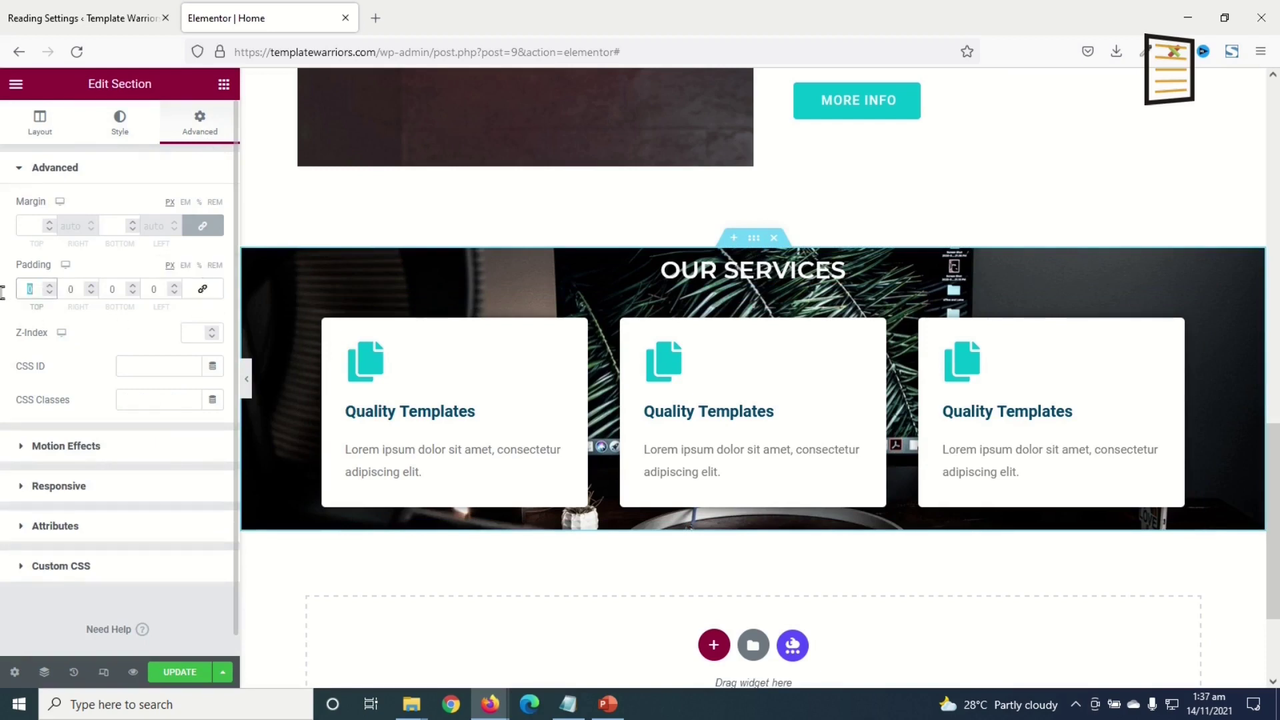
type("100")
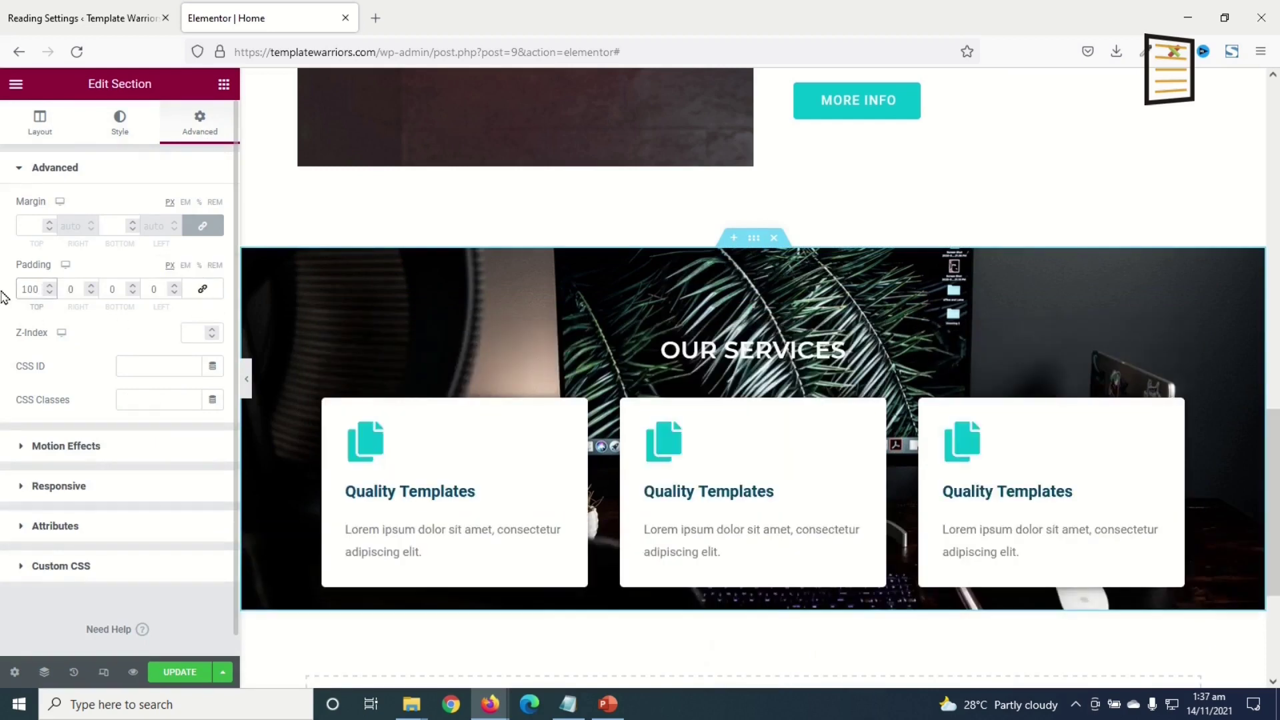
type("100")
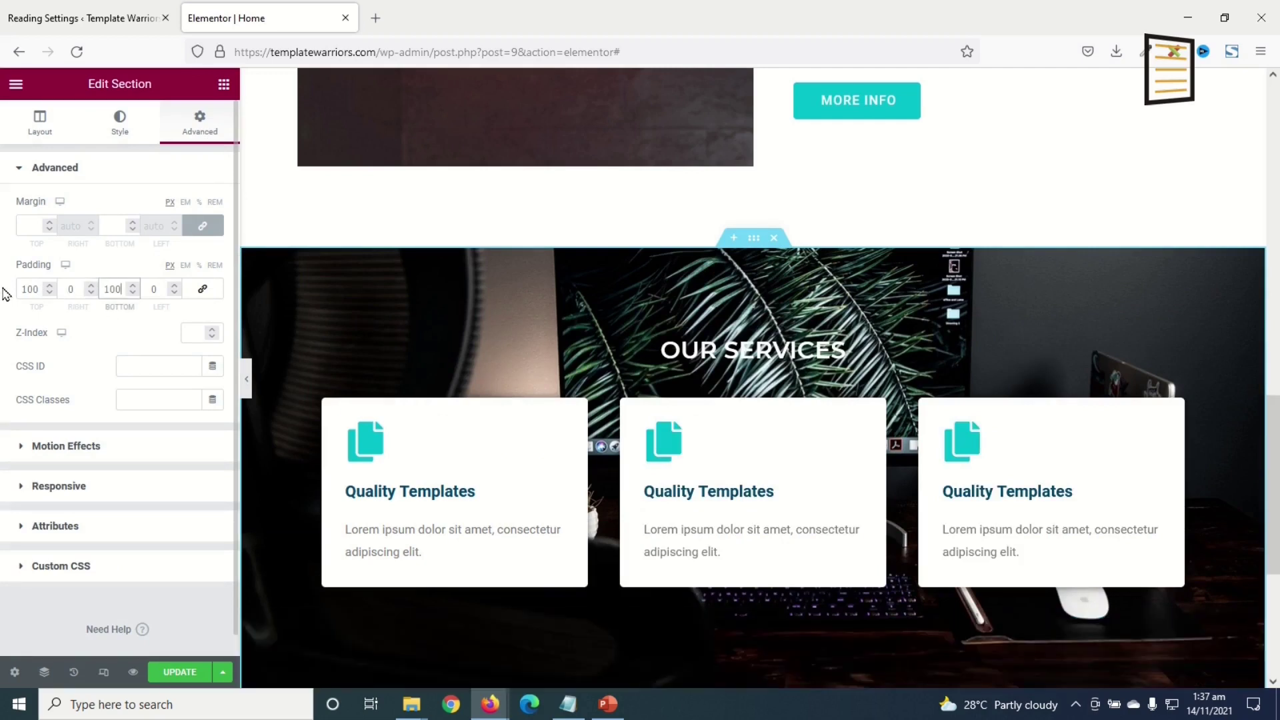
scroll(480, 526, "down", 1)
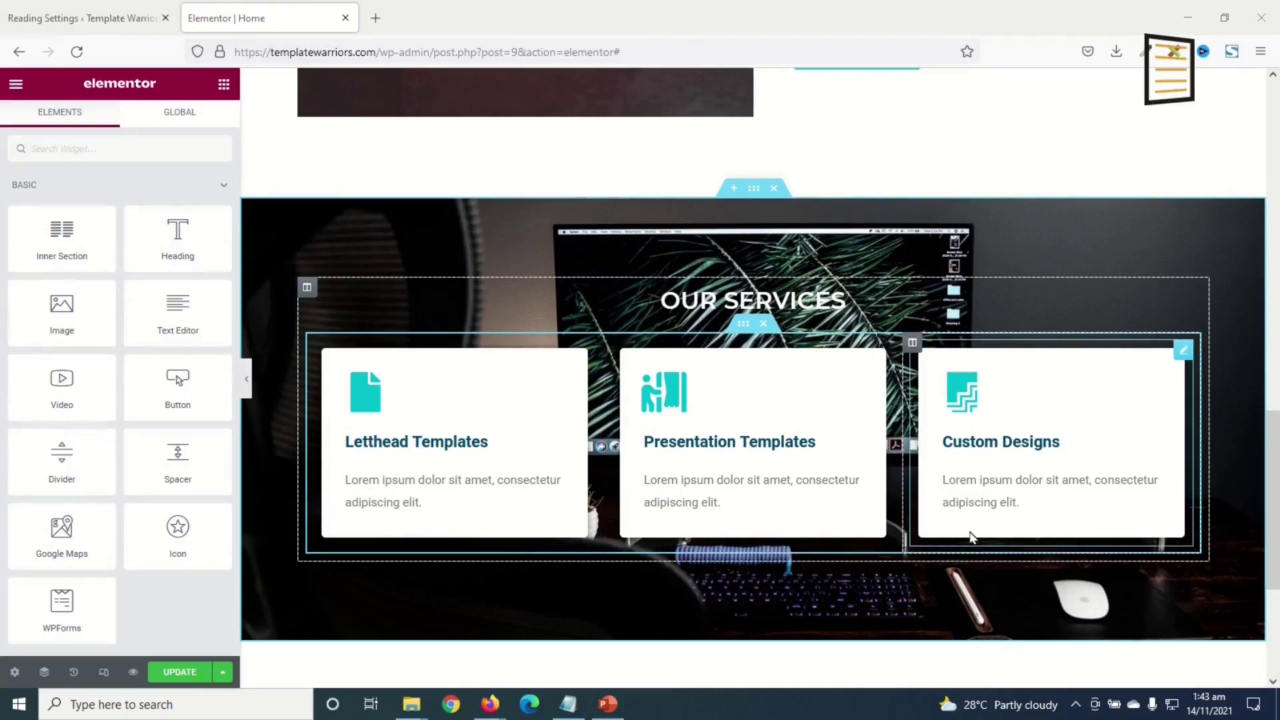
scroll(746, 511, "down", 2)
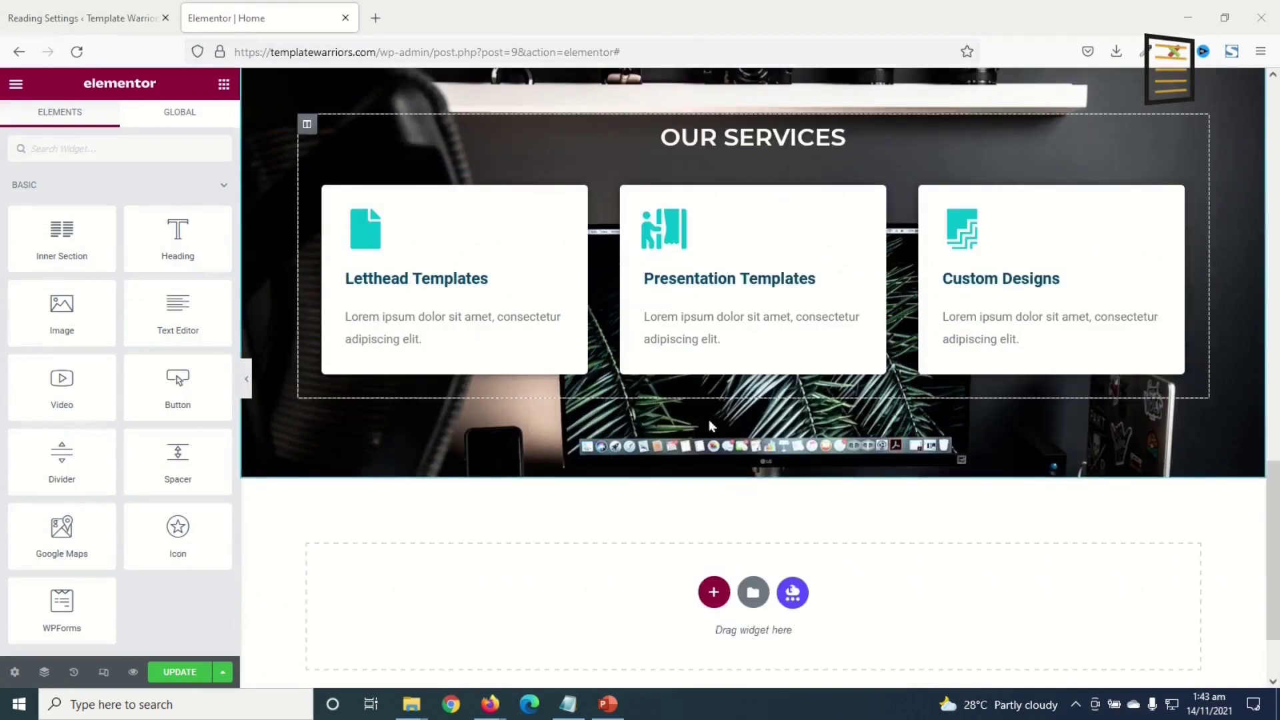
scroll(727, 456, "up", 1)
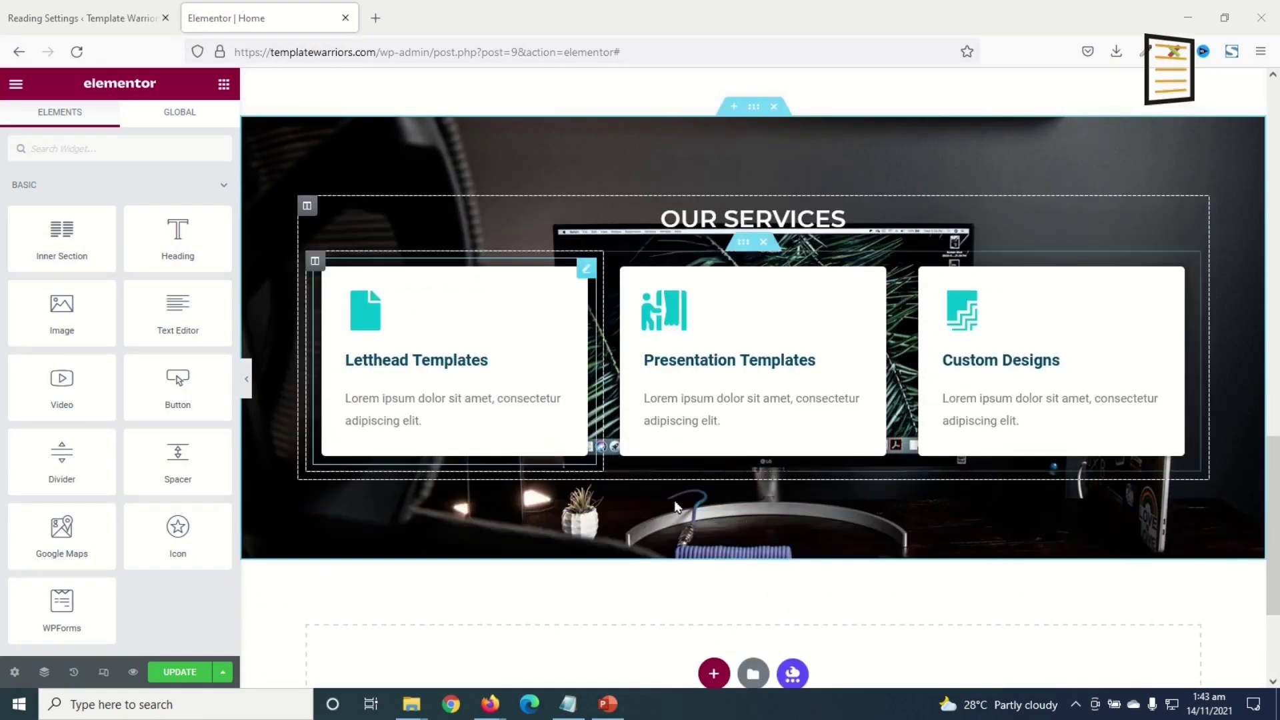
scroll(733, 513, "up", 5)
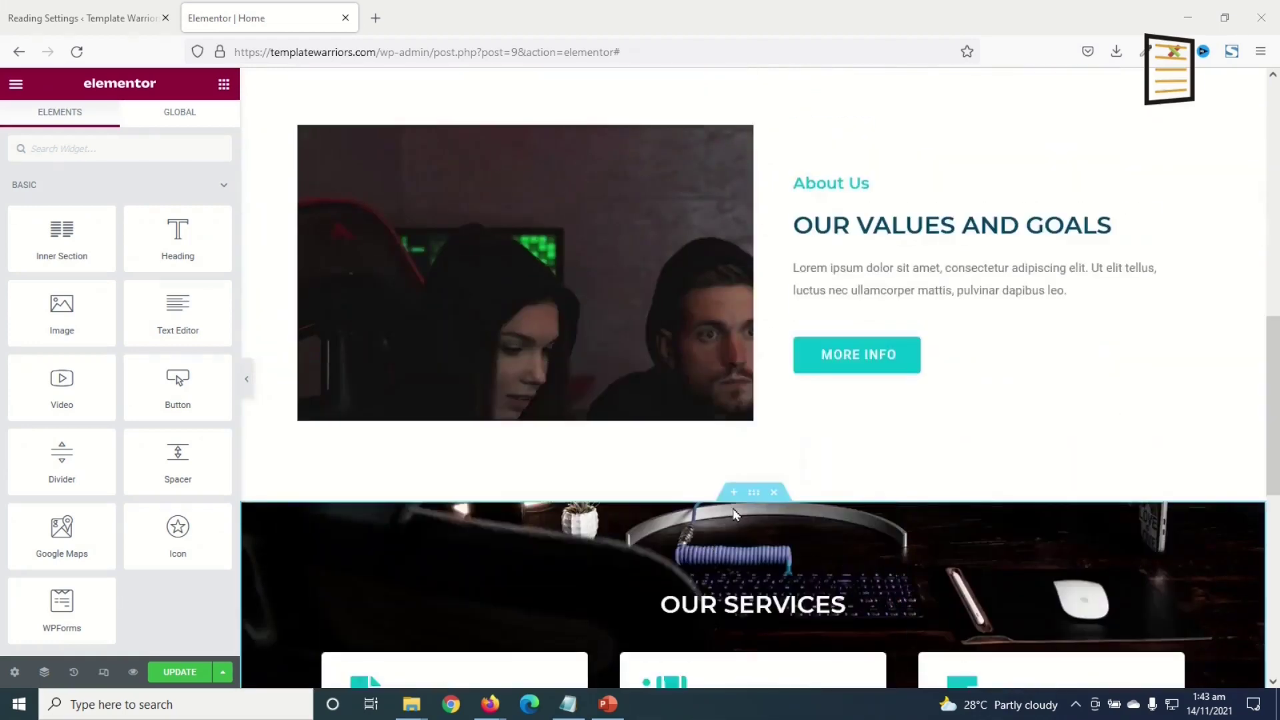
scroll(733, 513, "up", 1)
- Copy the MORE INFO button and paste it into the services section
right_click(878, 460)
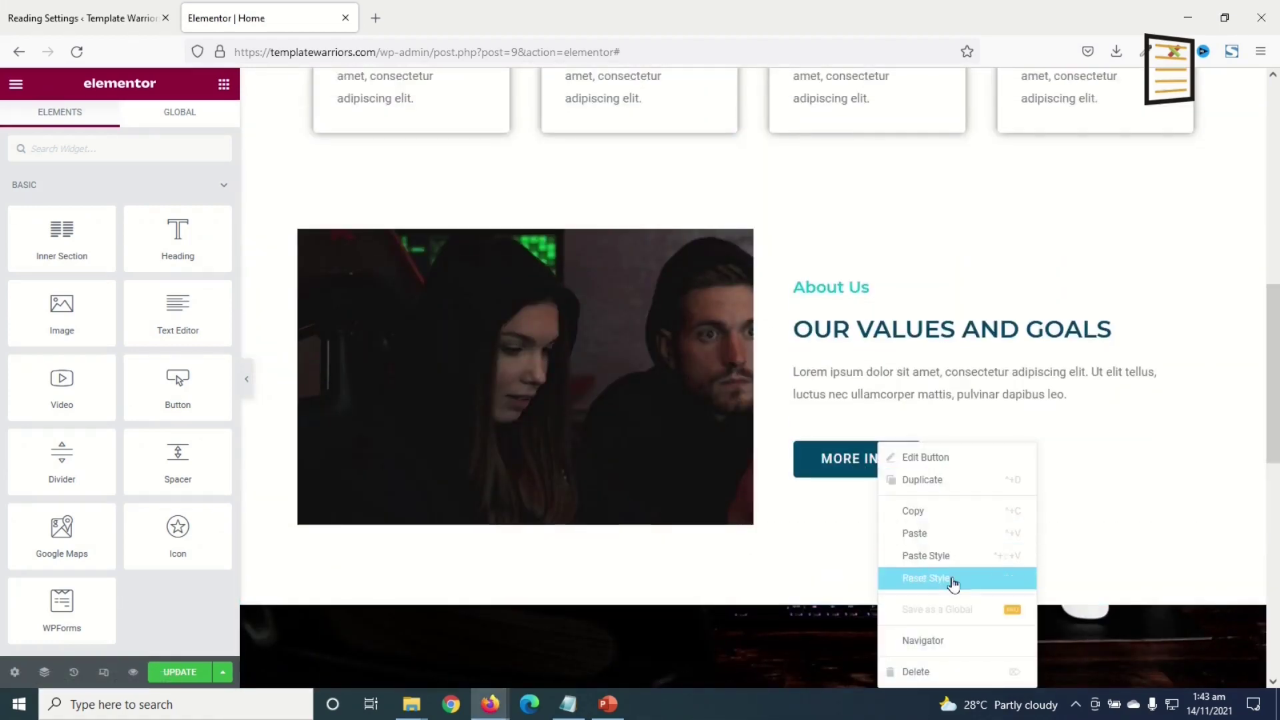
left_click(920, 510)
scroll(793, 509, "down", 7)
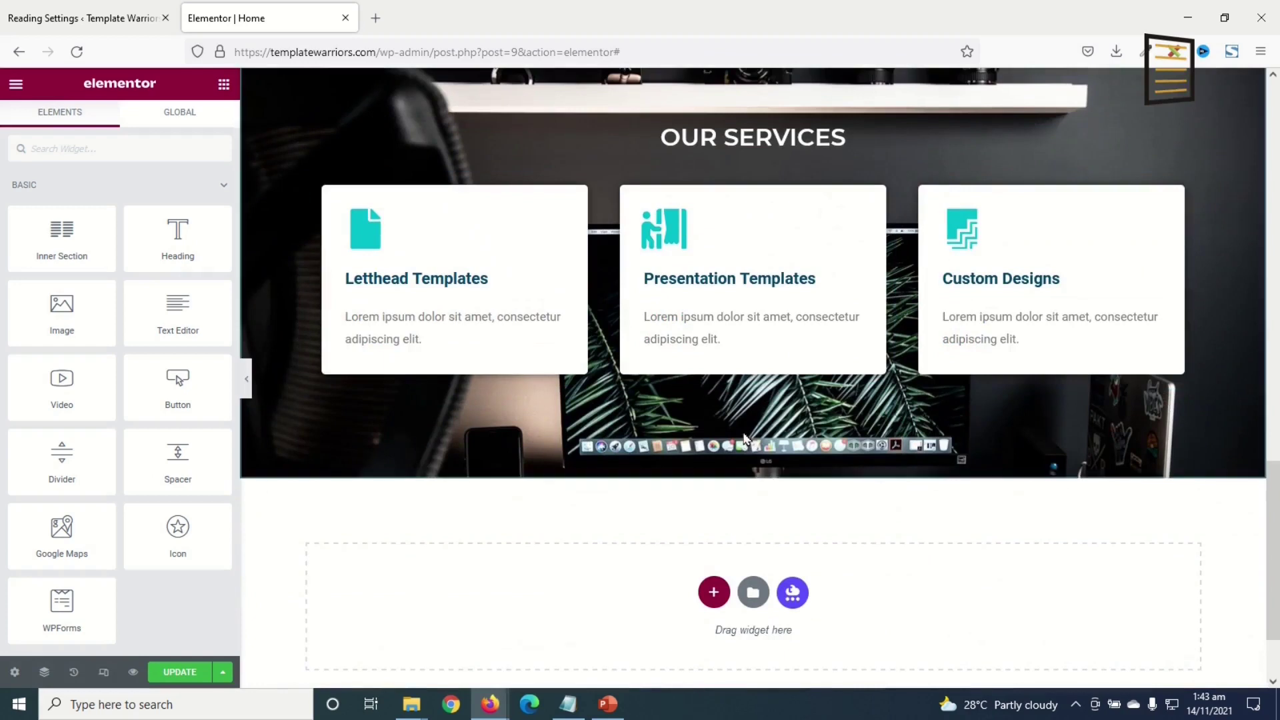
right_click(739, 413)
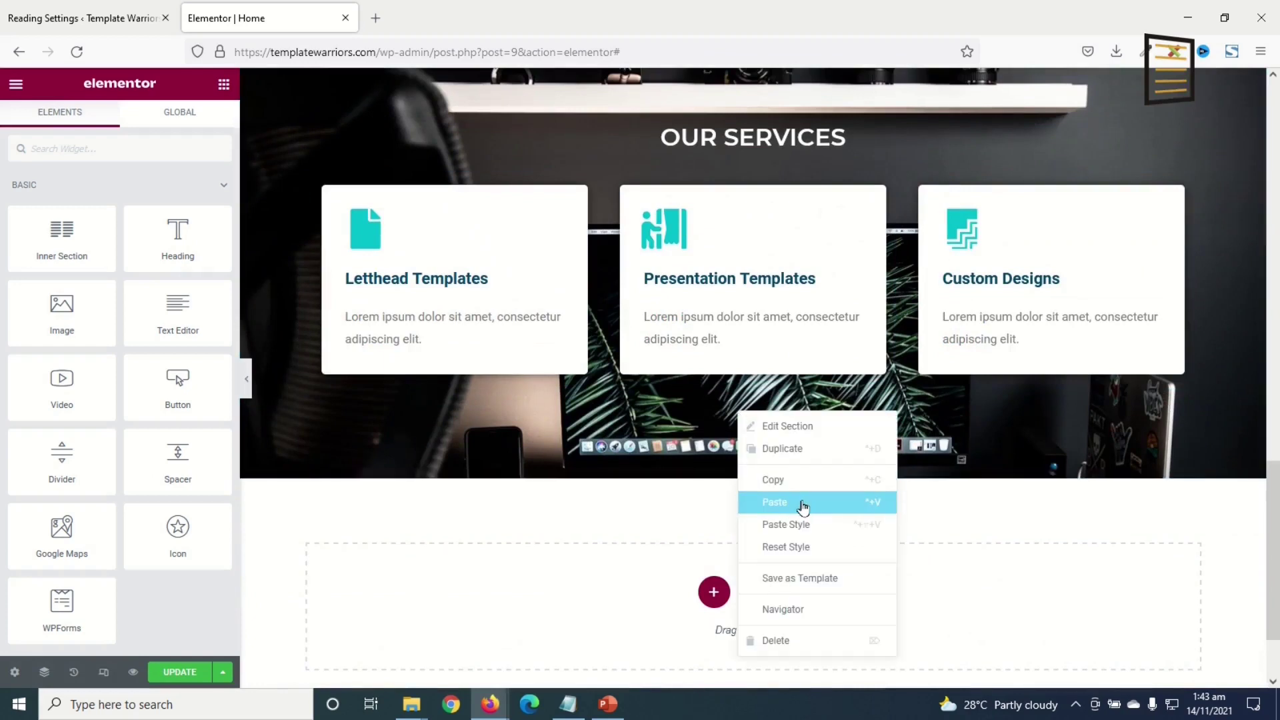
left_click(802, 504)
- Centre the pasted button, label it 'All Services' and link it to the Our Services page
left_click(170, 331)
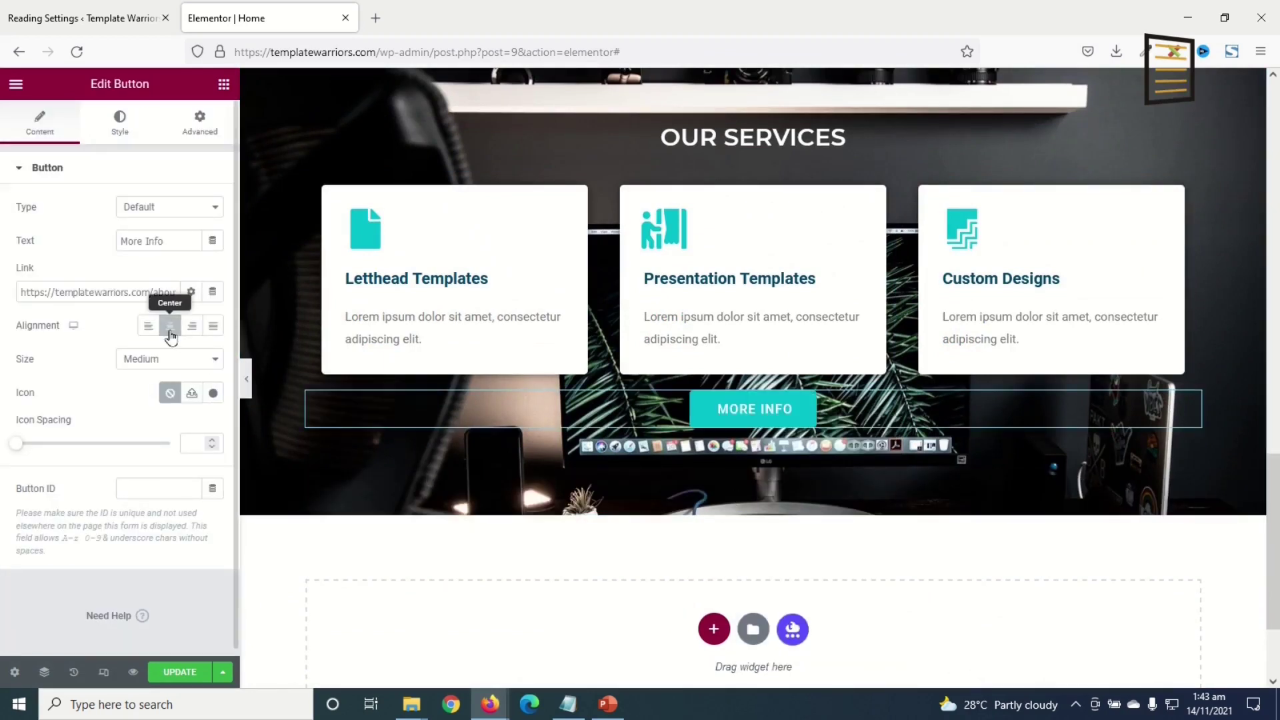
left_click_drag(182, 241, 2, 208)
type("All Services")
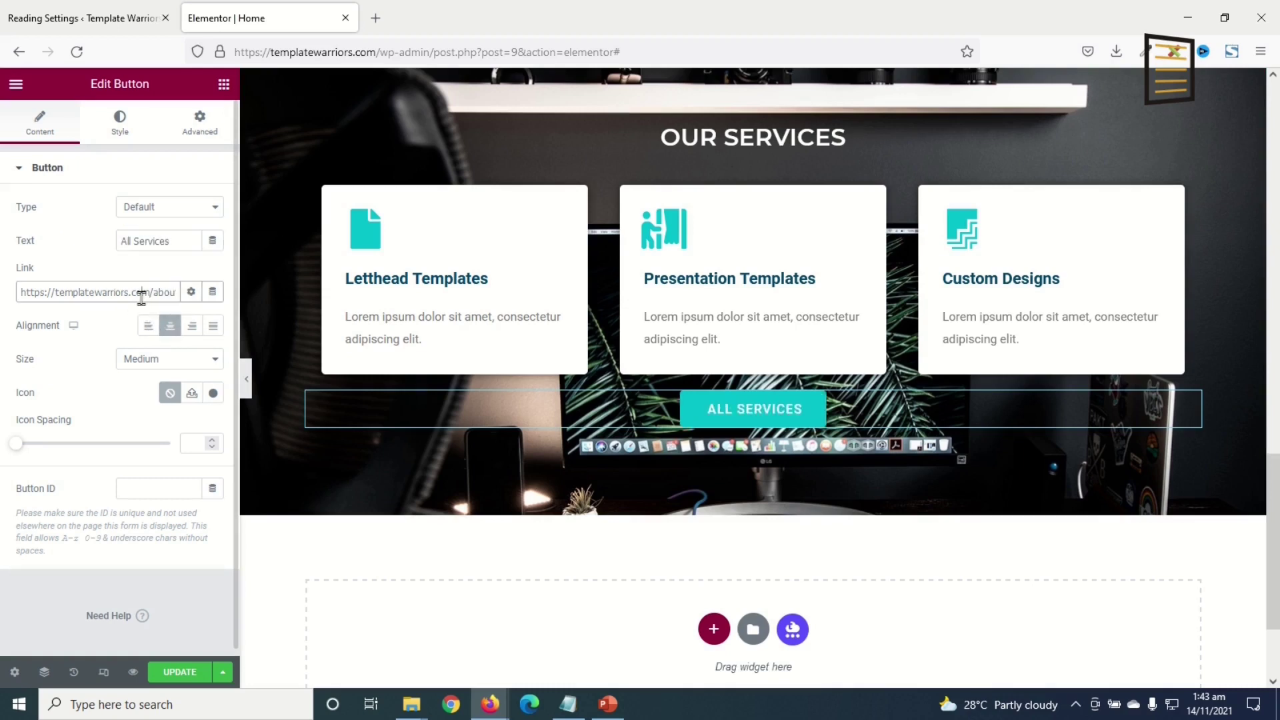
triple_click(138, 295)
type("service")
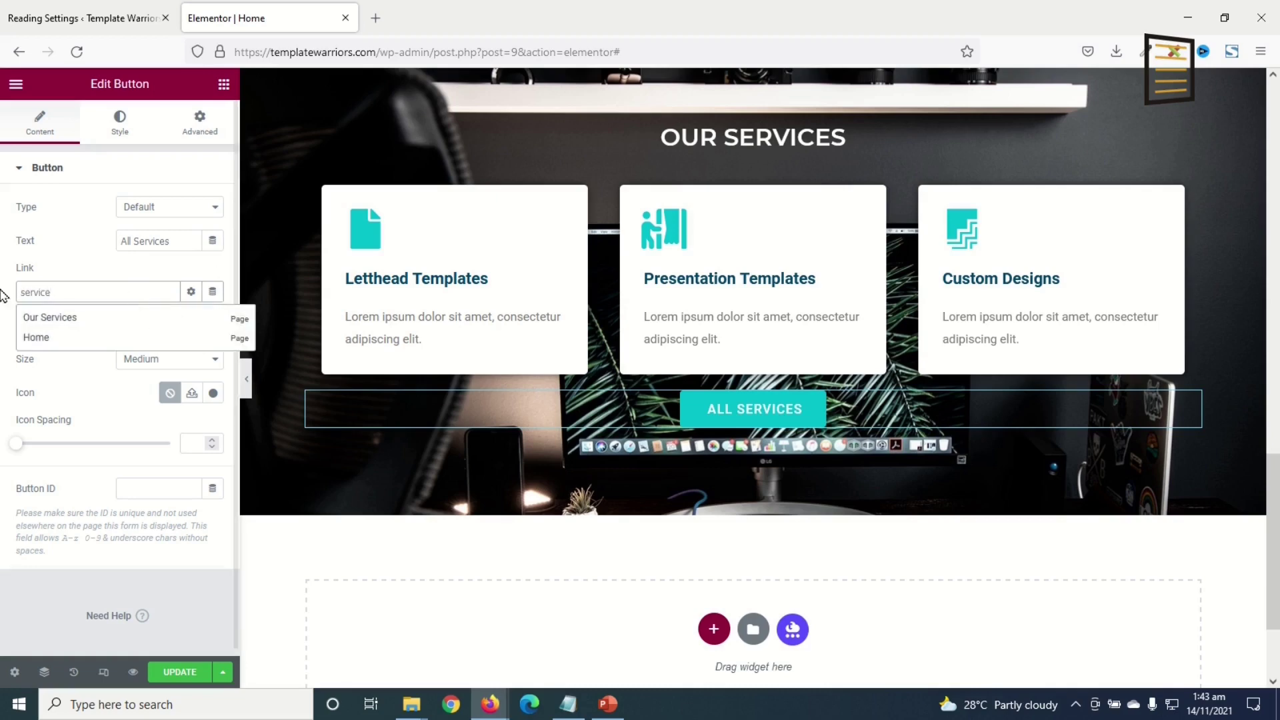
left_click(64, 319)
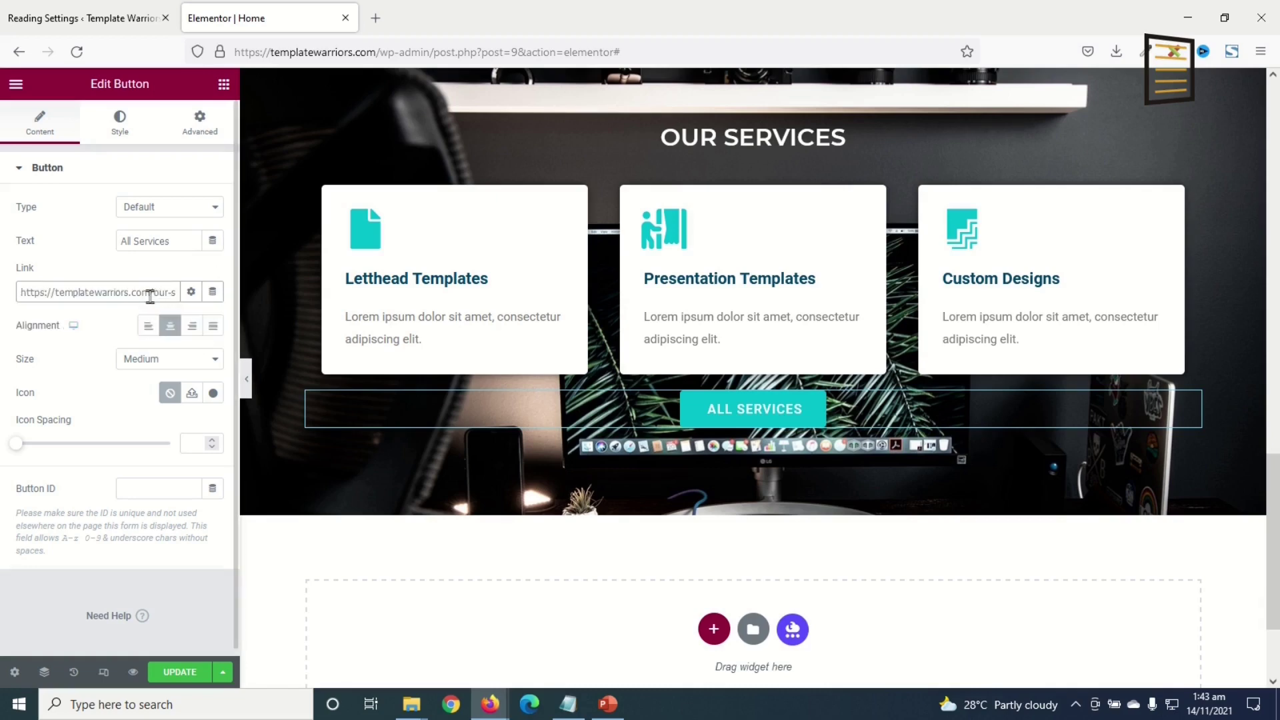
scroll(1091, 400, "up", 1)
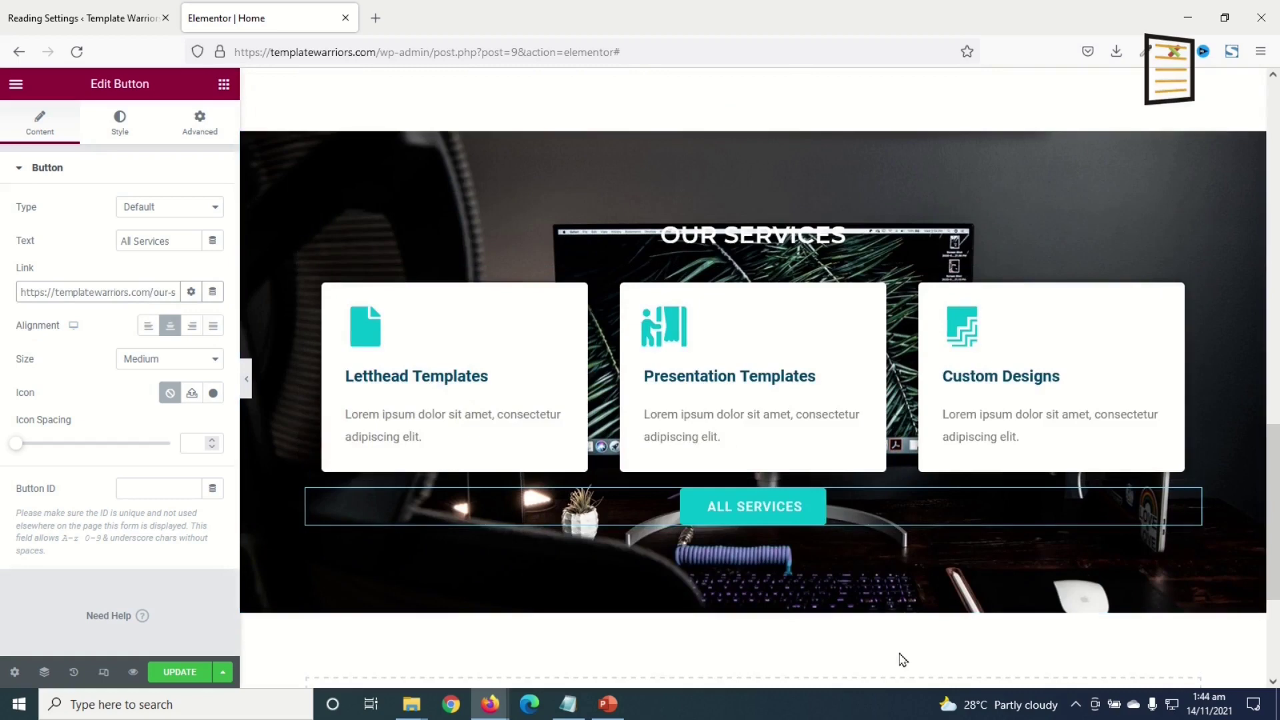
- Copy the whole About Us section
scroll(892, 602, "down", 2)
scroll(893, 601, "up", 2)
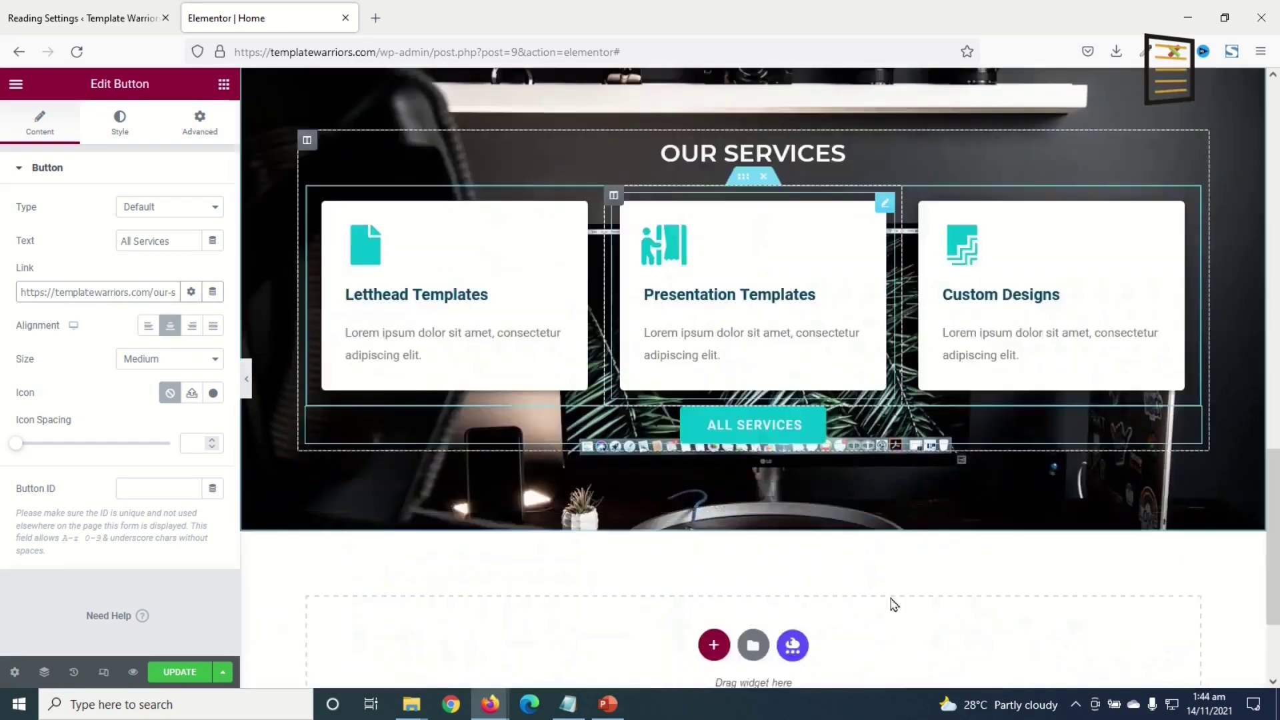
scroll(894, 600, "down", 2)
scroll(894, 601, "down", 1)
scroll(929, 571, "up", 5)
scroll(928, 573, "down", 1)
scroll(739, 490, "down", 2)
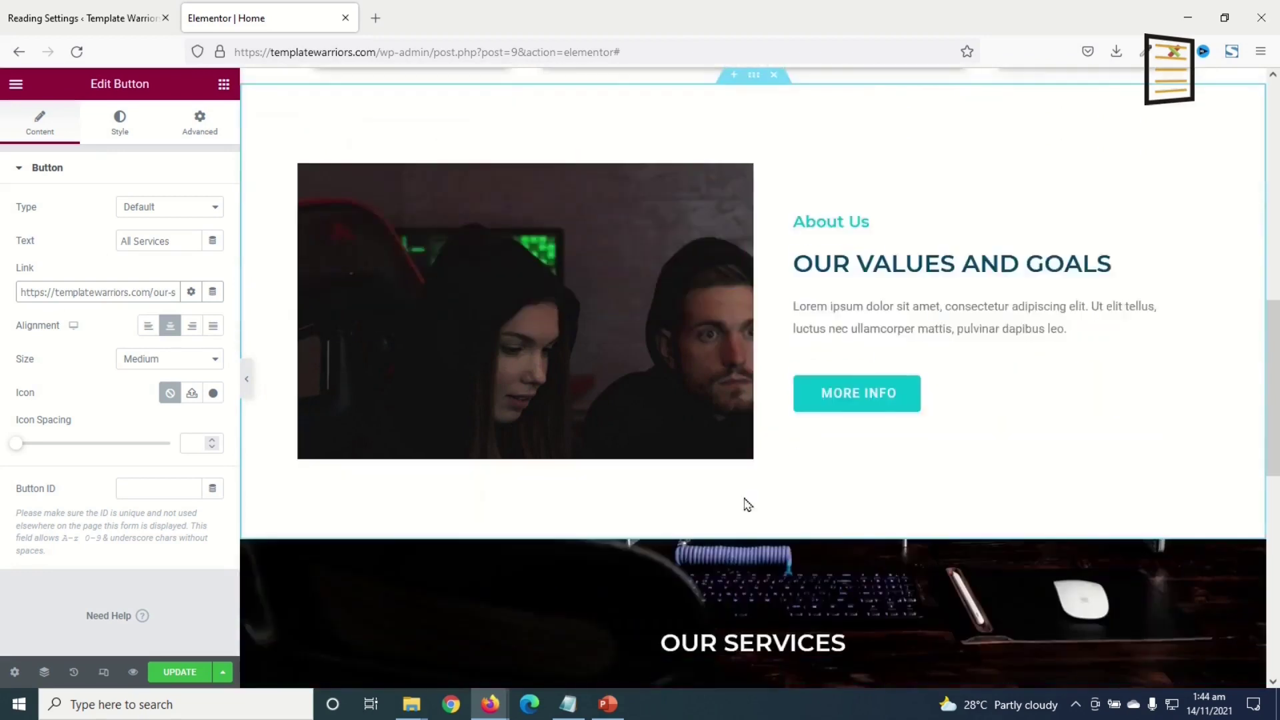
scroll(773, 500, "up", 2)
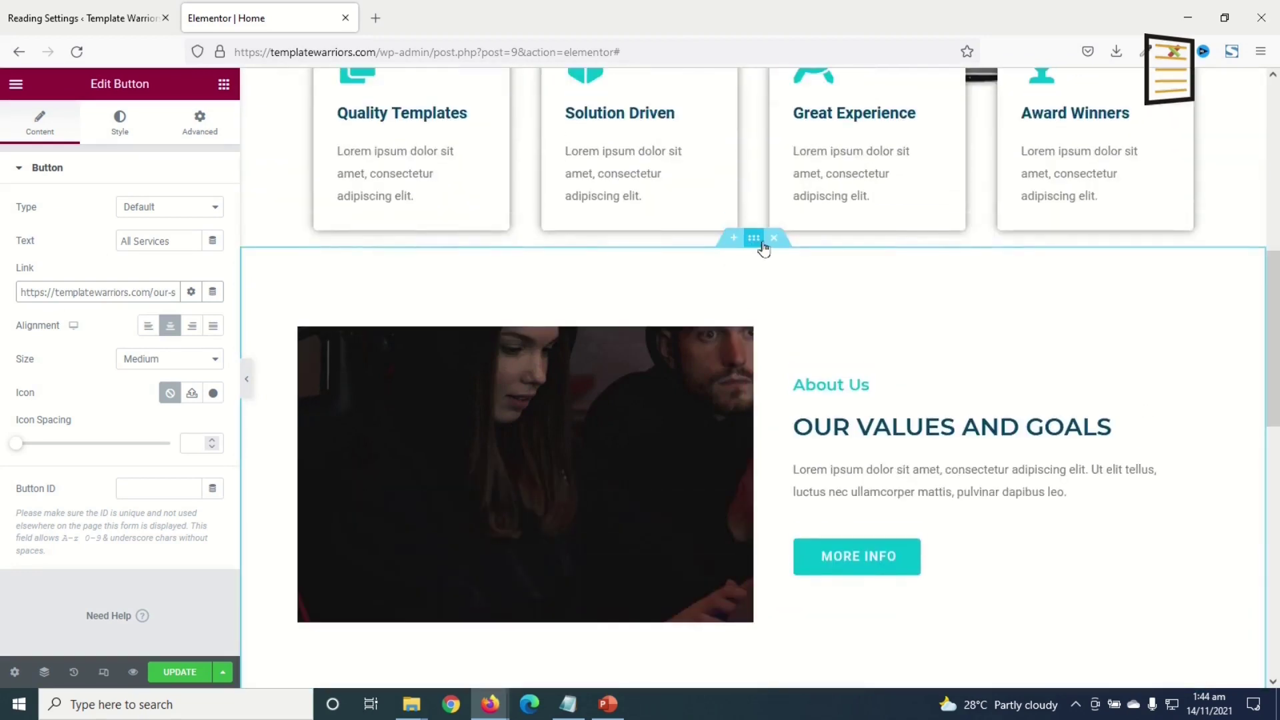
right_click(758, 244)
left_click(809, 311)
- Paste it into the empty section below Our Services and move the image column right
scroll(820, 393, "down", 7)
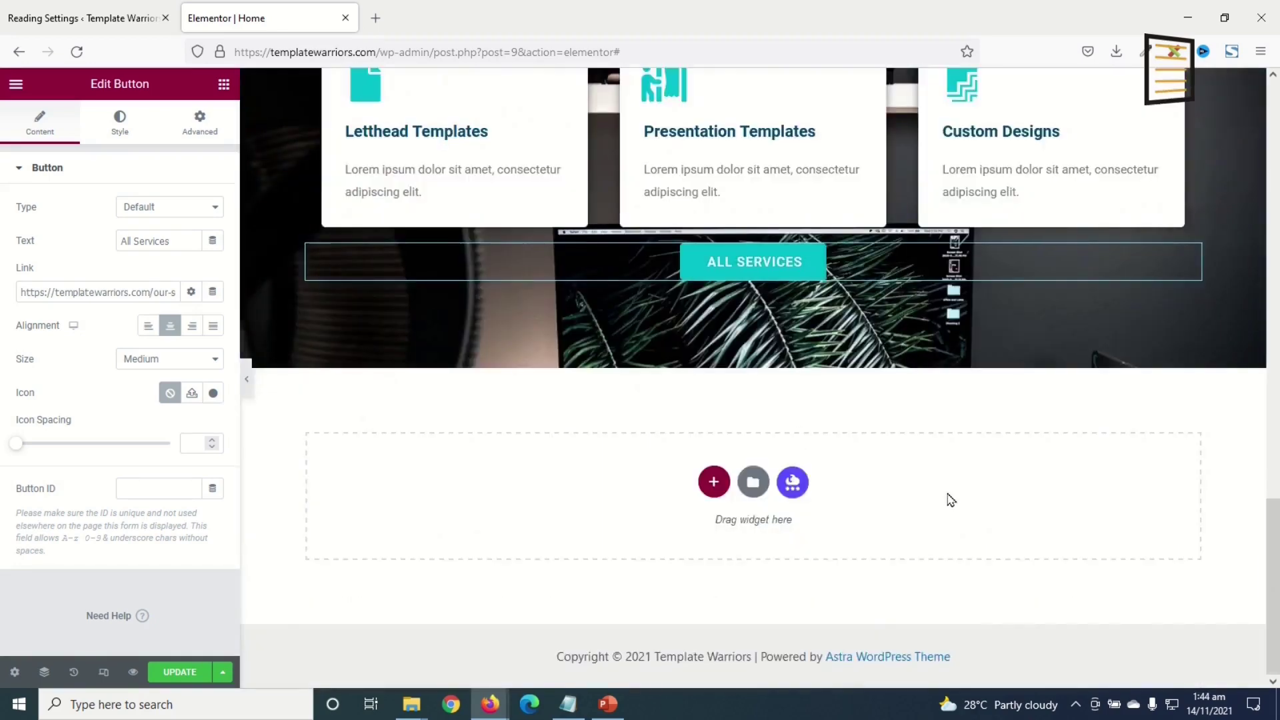
right_click(950, 500)
left_click(991, 518)
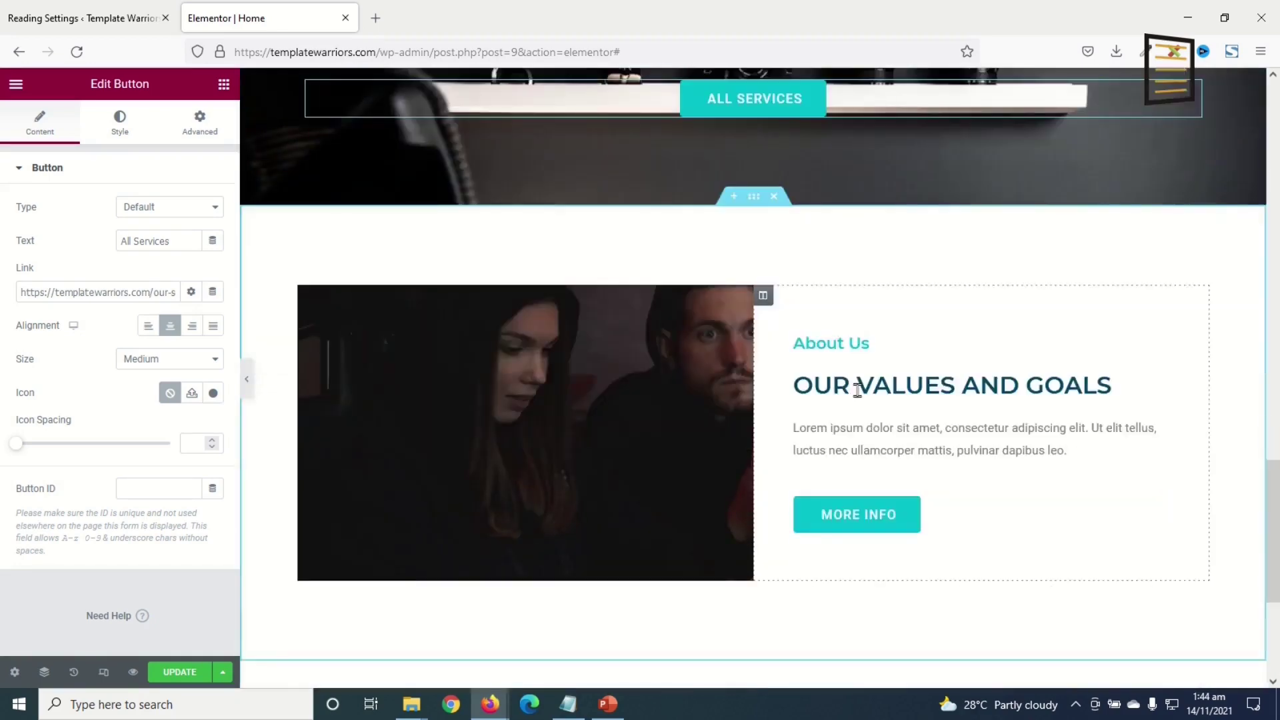
left_click_drag(764, 299, 342, 317)
- Retitle the copied headings 'Contact Us' and 'Request a Free Quote'
left_click(385, 341)
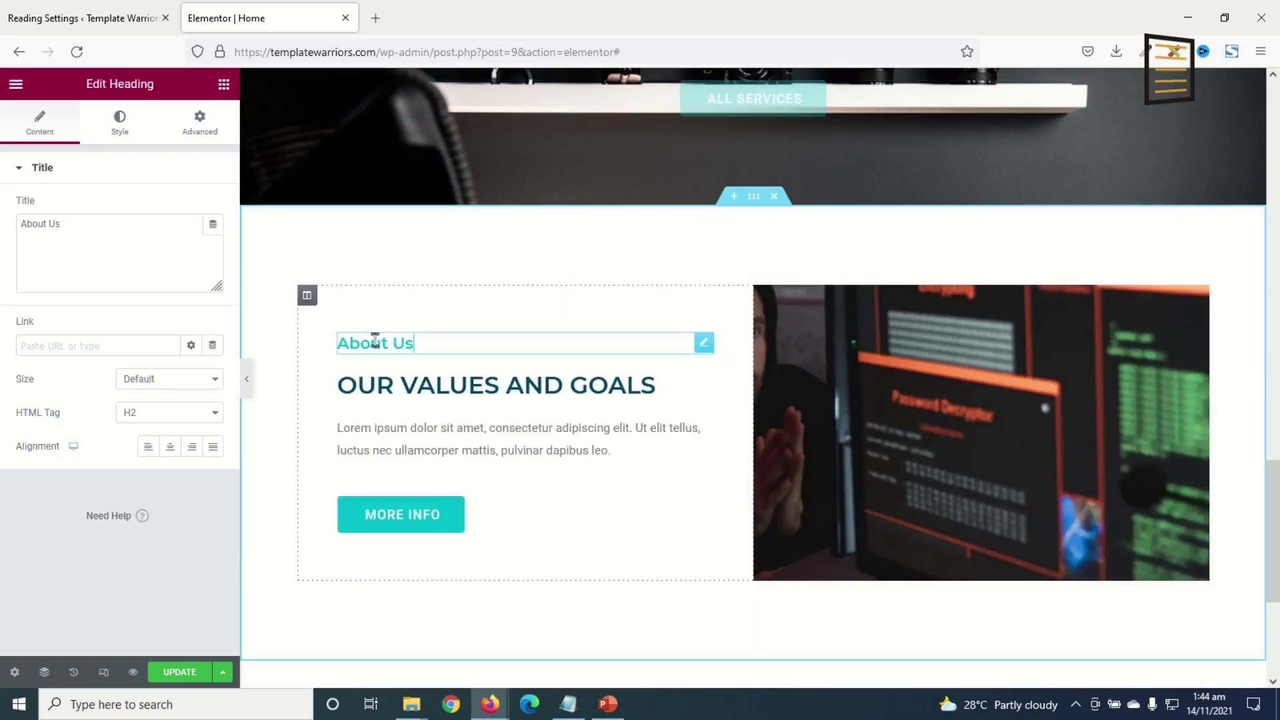
left_click_drag(106, 229, 4, 235)
type("Contact Us")
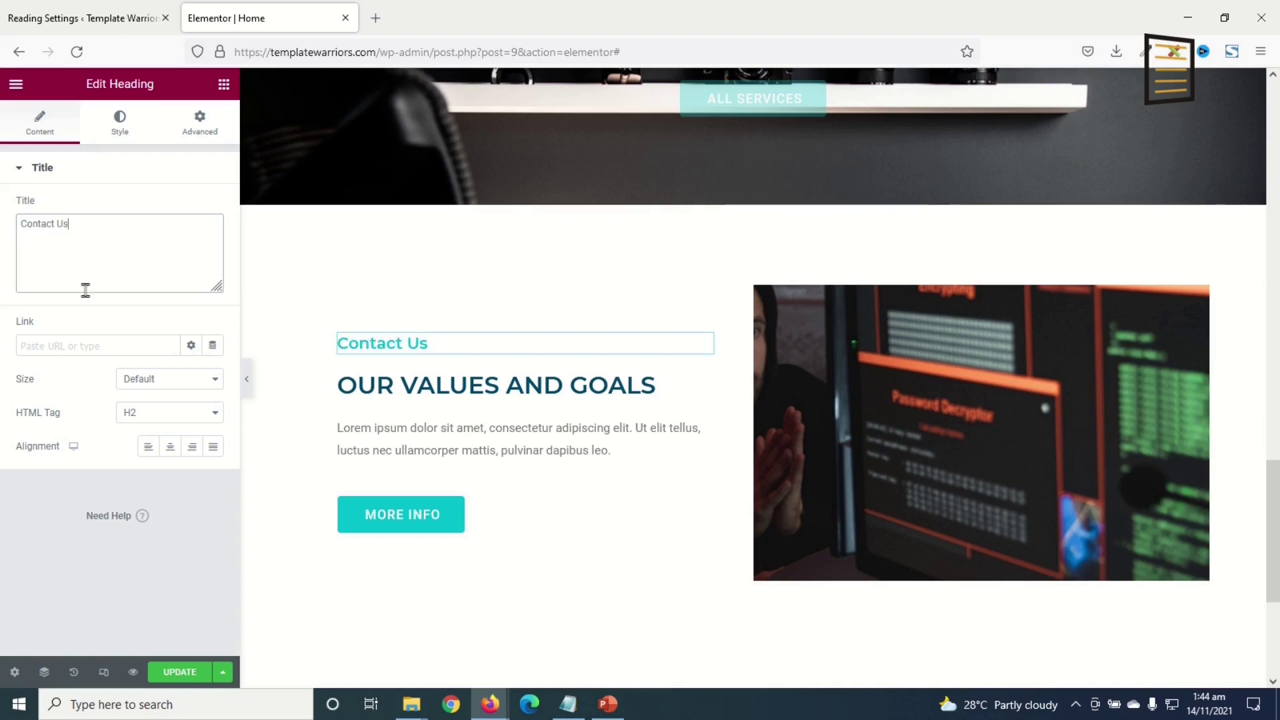
left_click(440, 385)
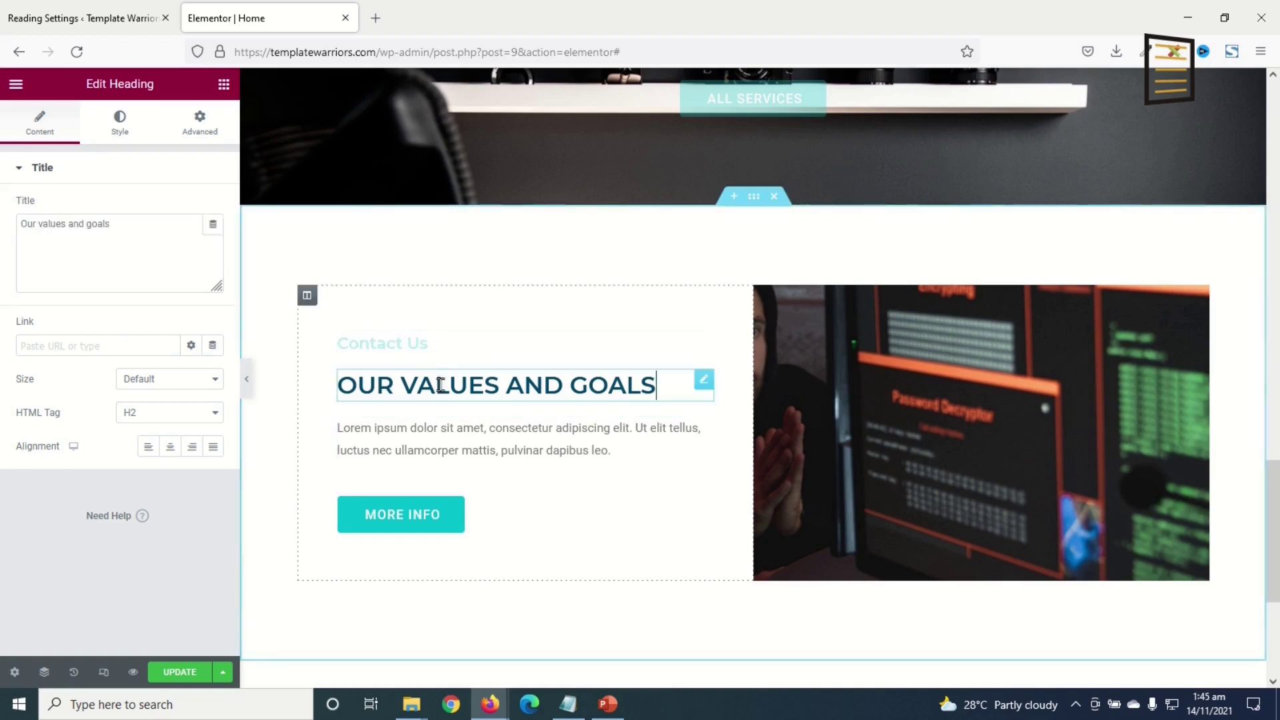
left_click_drag(132, 219, 3, 192)
type("Request")
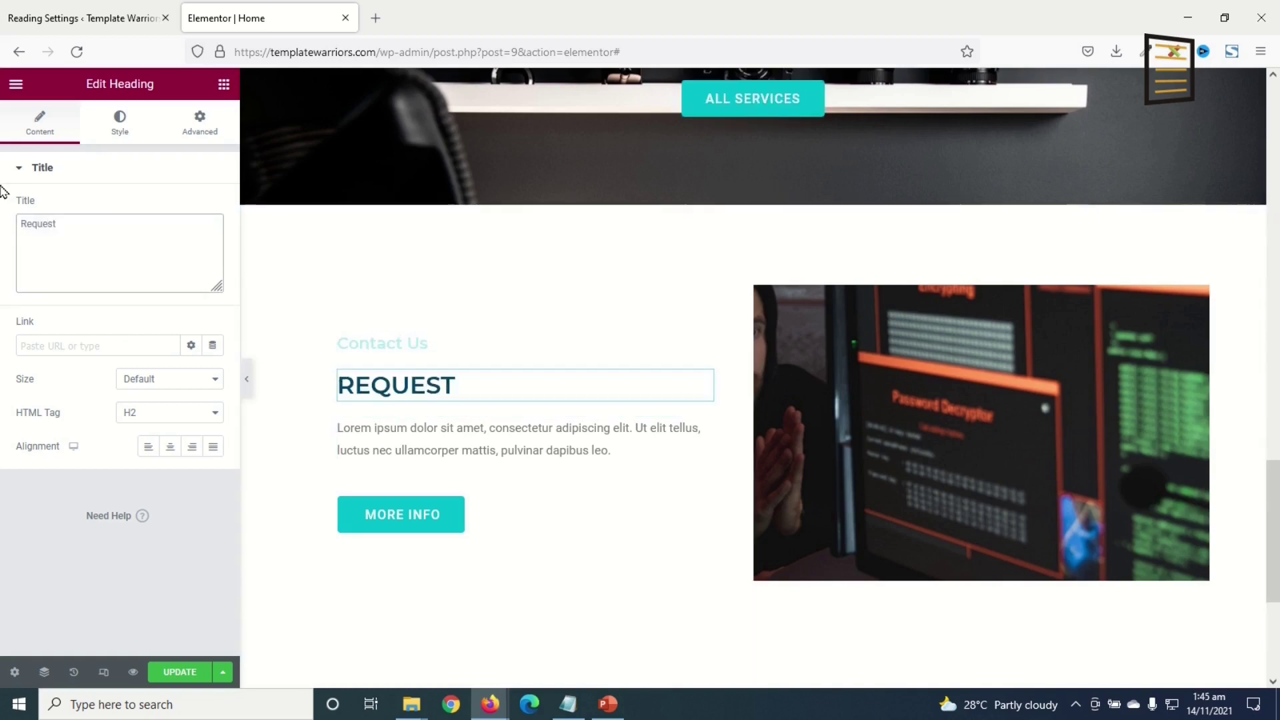
type(" a quote")
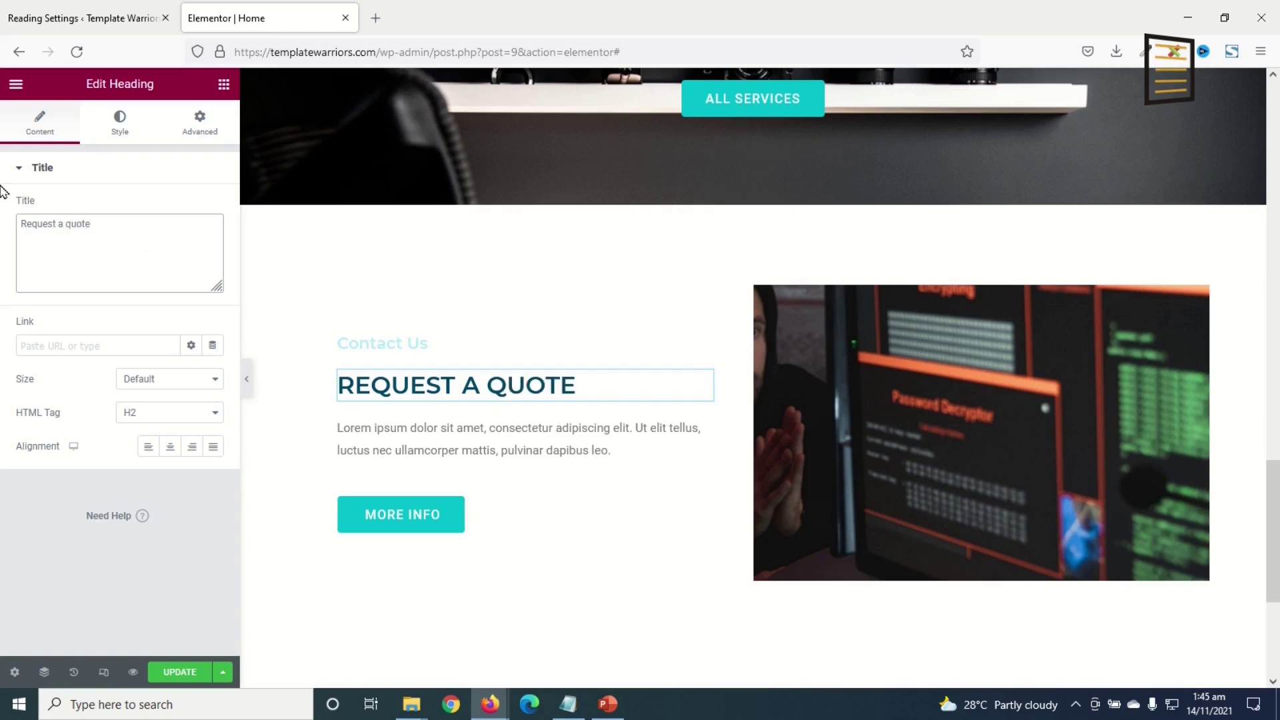
type("free")
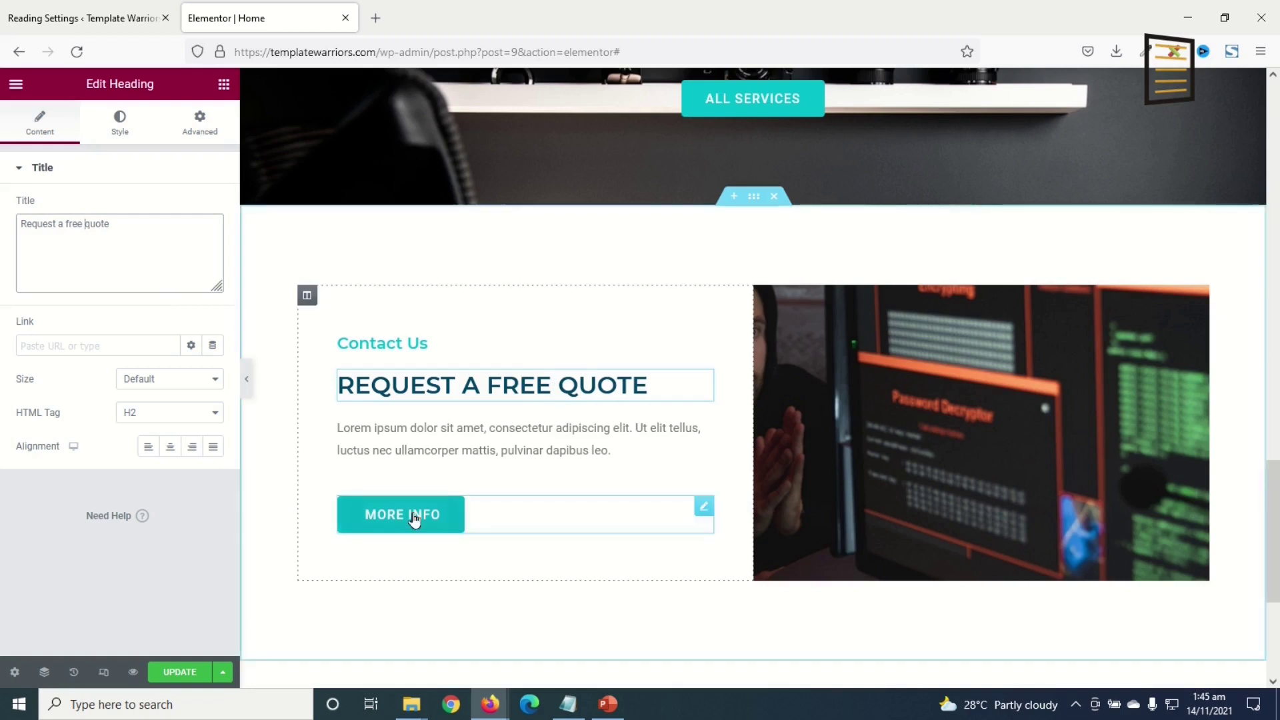
- Delete the More Info button and the image widget from the copied section
right_click(457, 517)
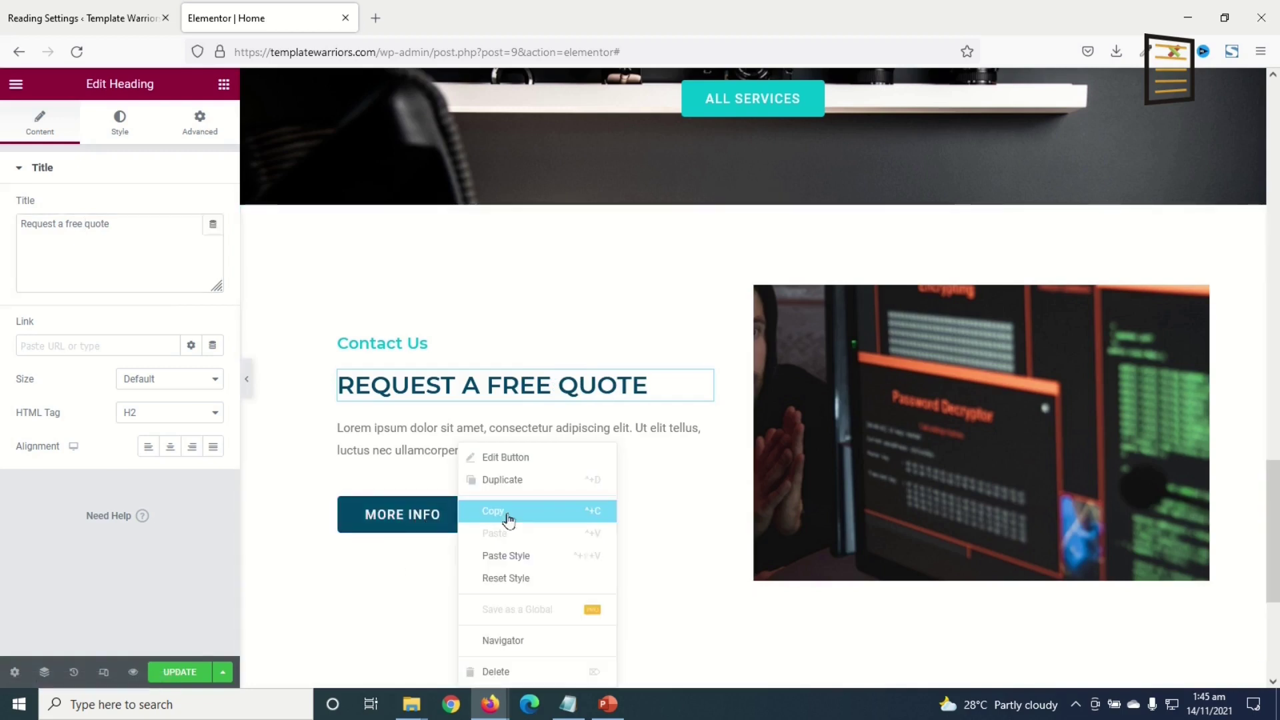
left_click(502, 671)
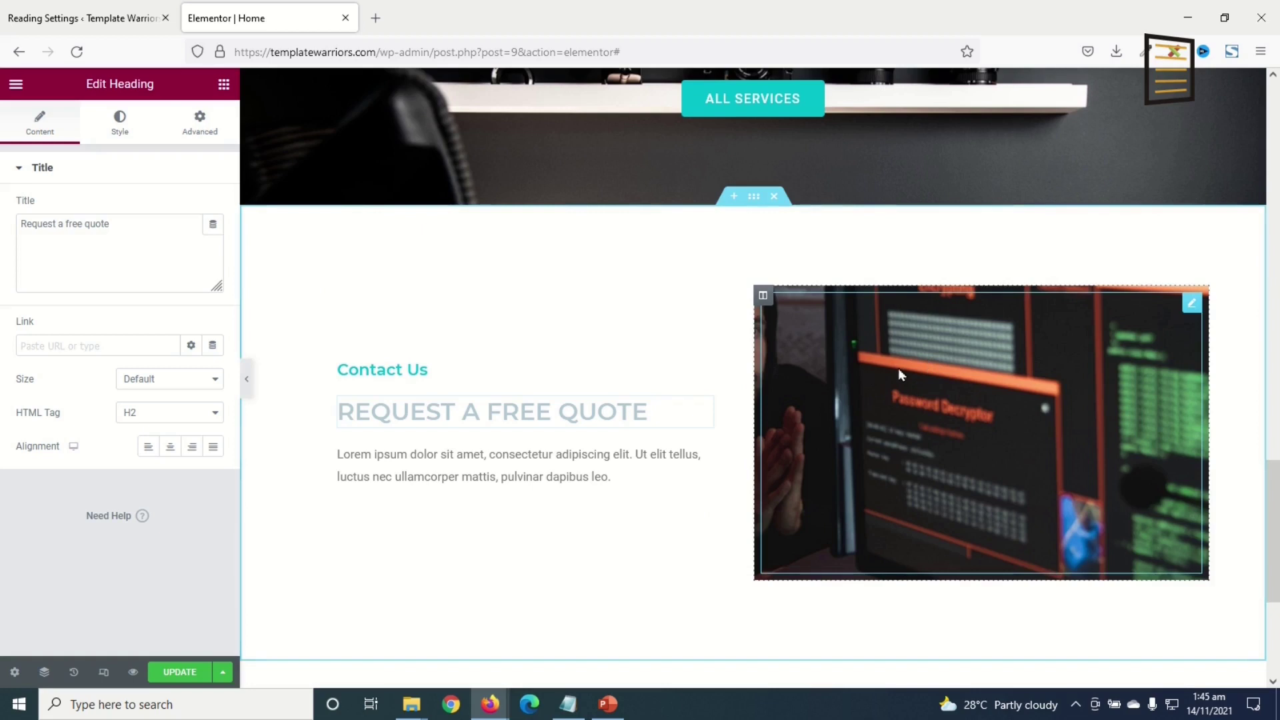
right_click(989, 363)
left_click(1054, 587)
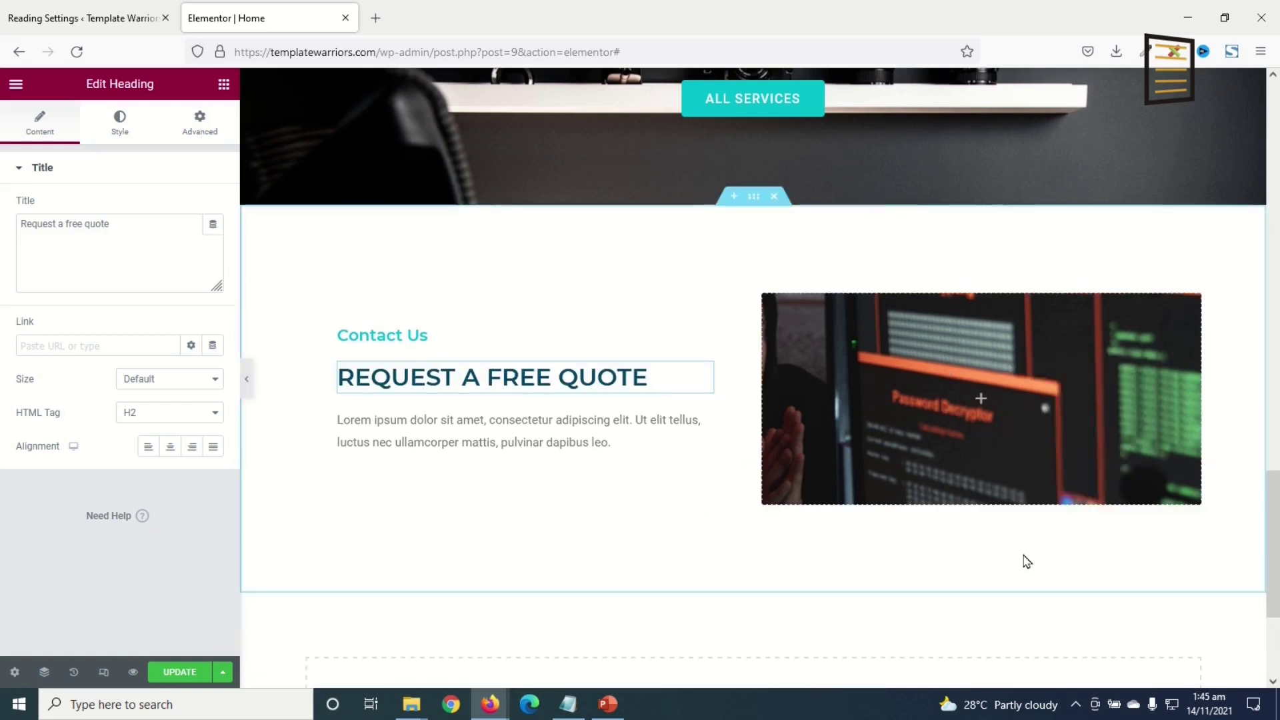
- Remove the right column's background image and save the page with Update
left_click(763, 297)
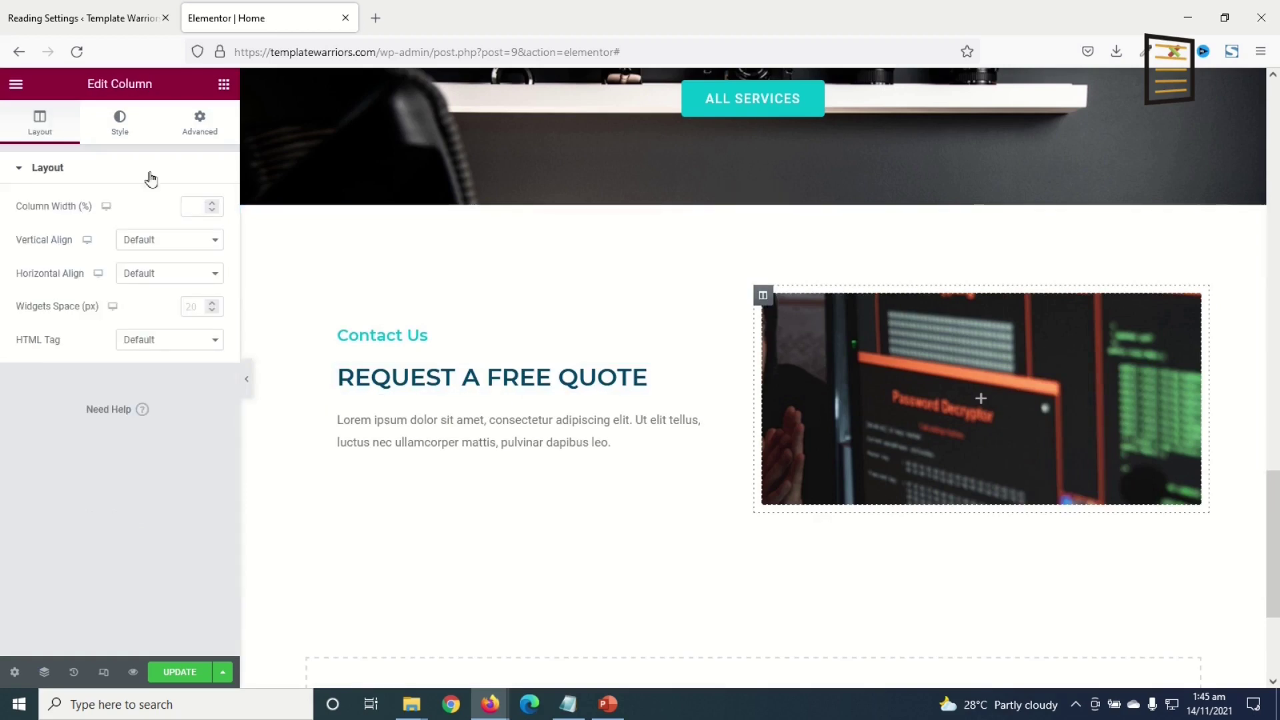
left_click(118, 125)
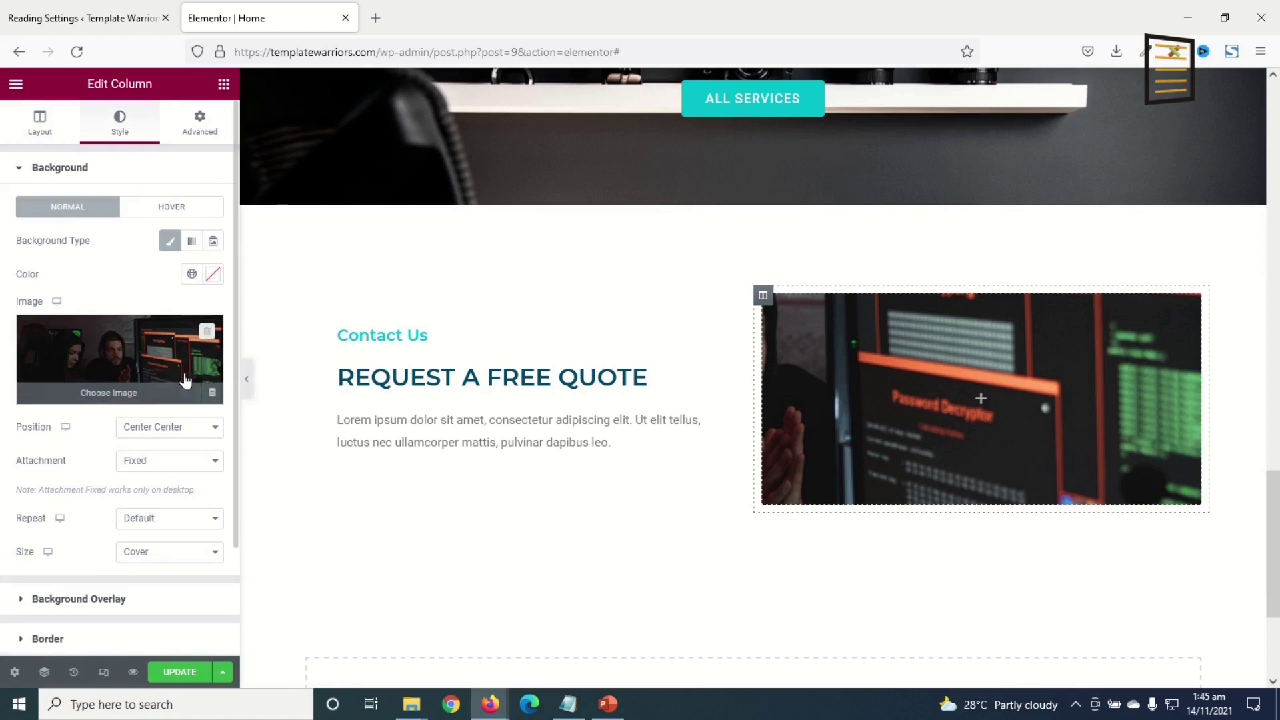
left_click(207, 332)
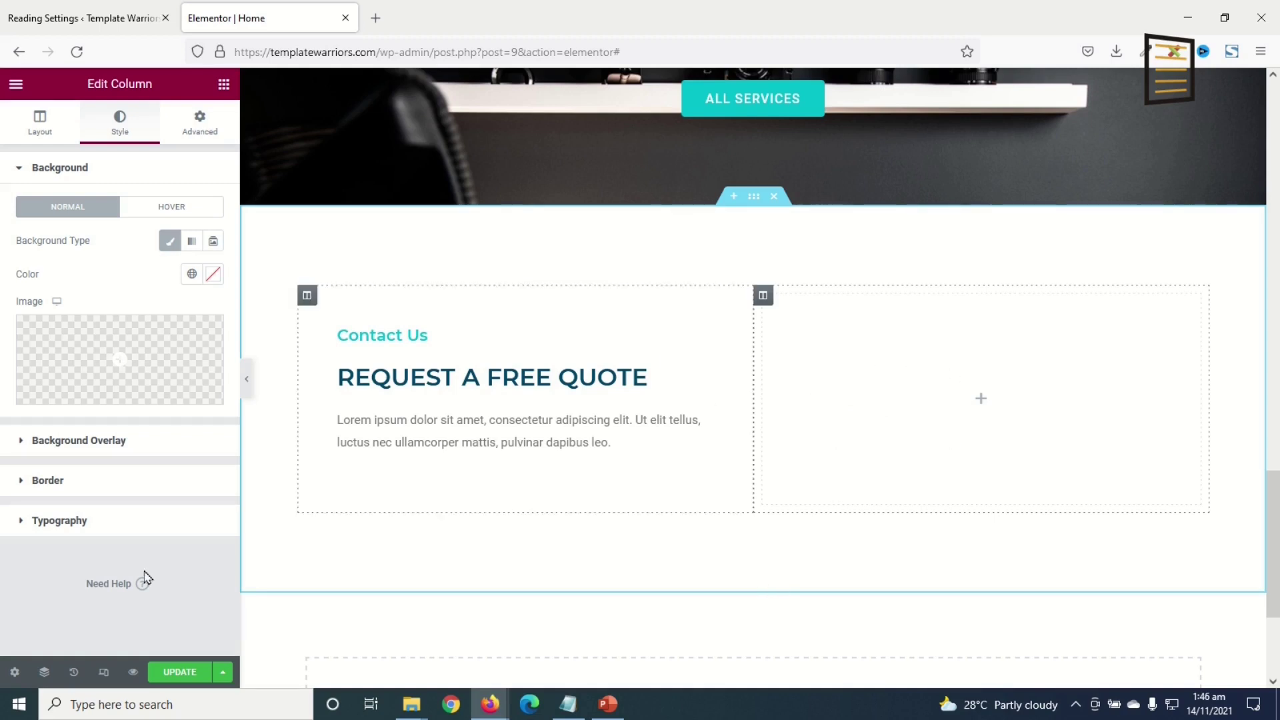
left_click(175, 672)
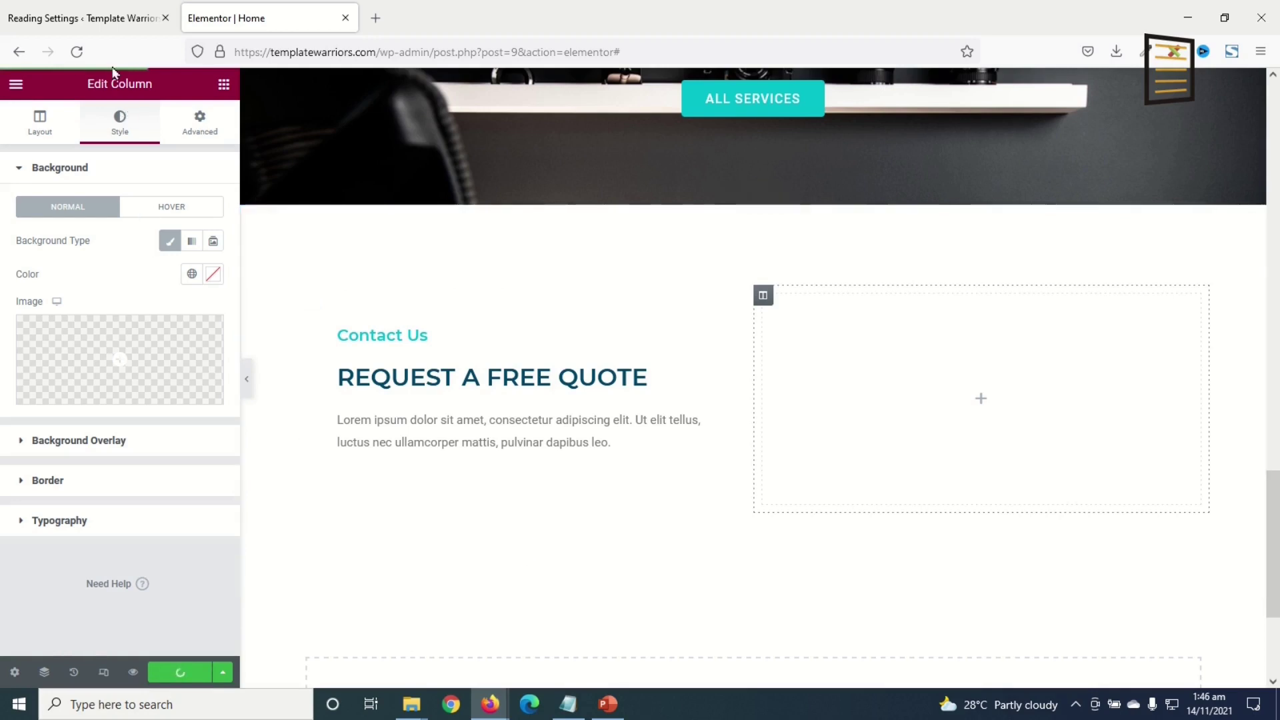
left_click(86, 18)
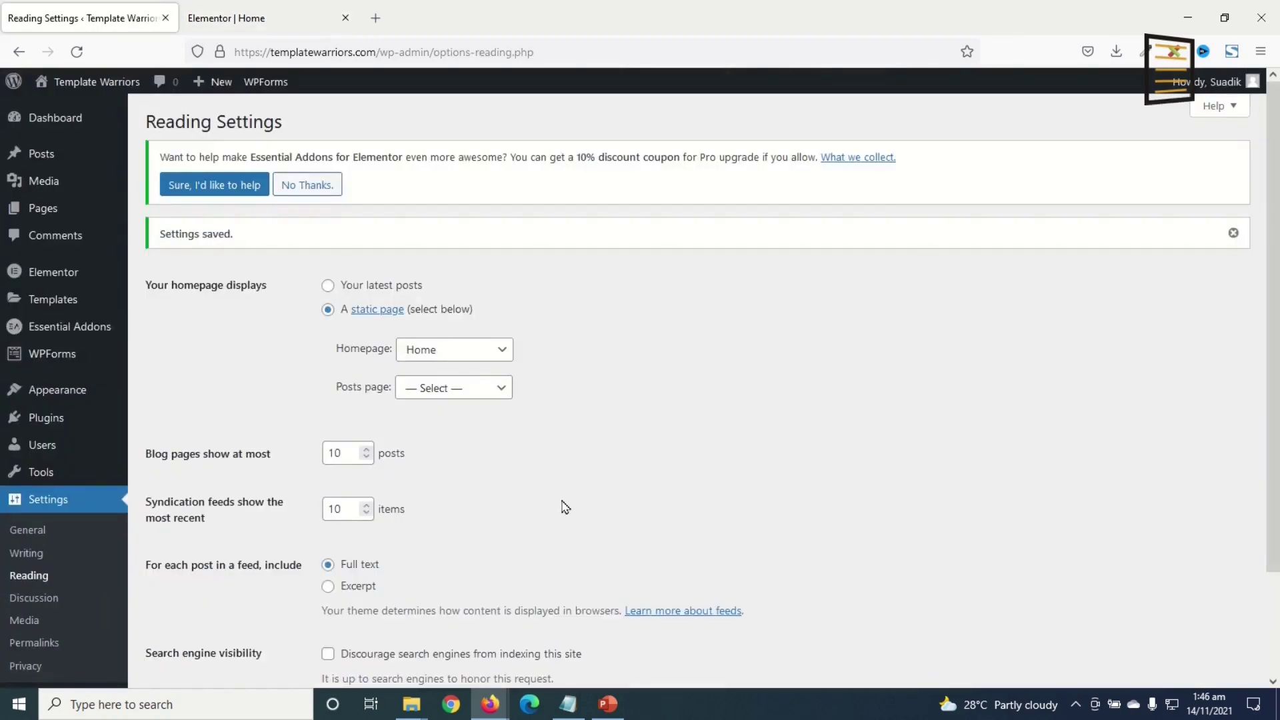
- Create a new blank WPForms form named 'Request A Quote'
mouse_move(53, 361)
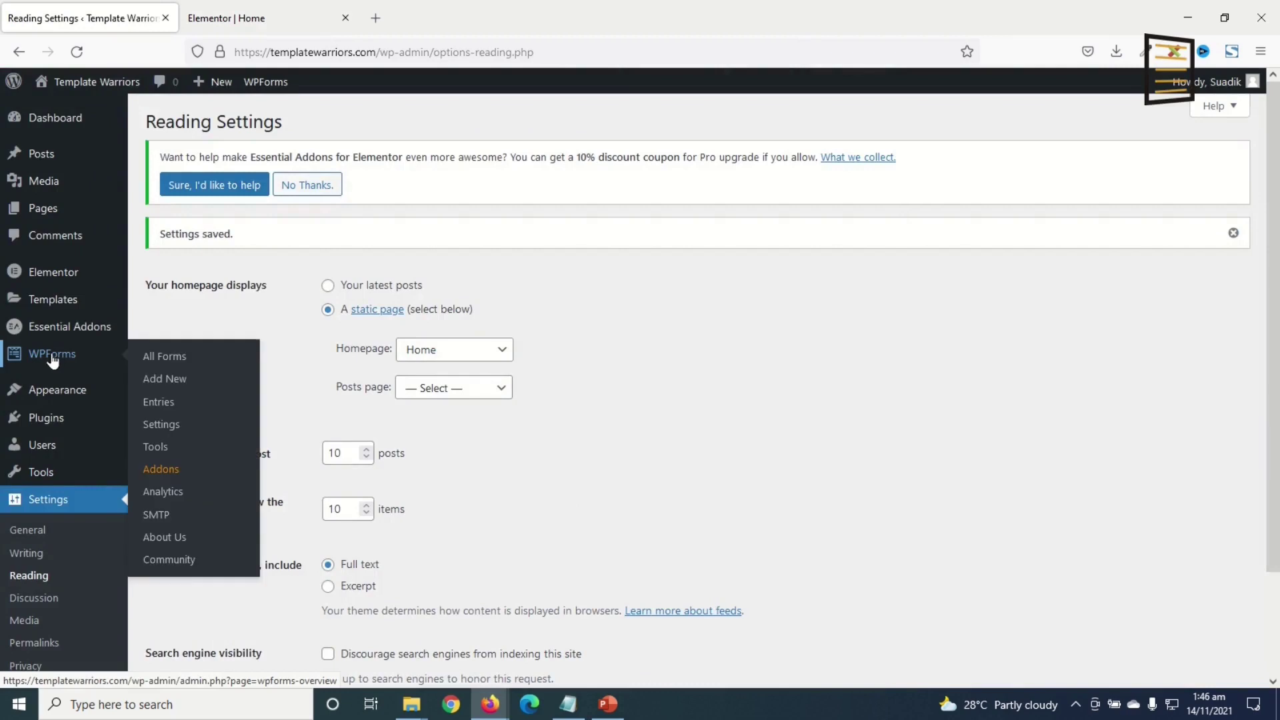
left_click(164, 378)
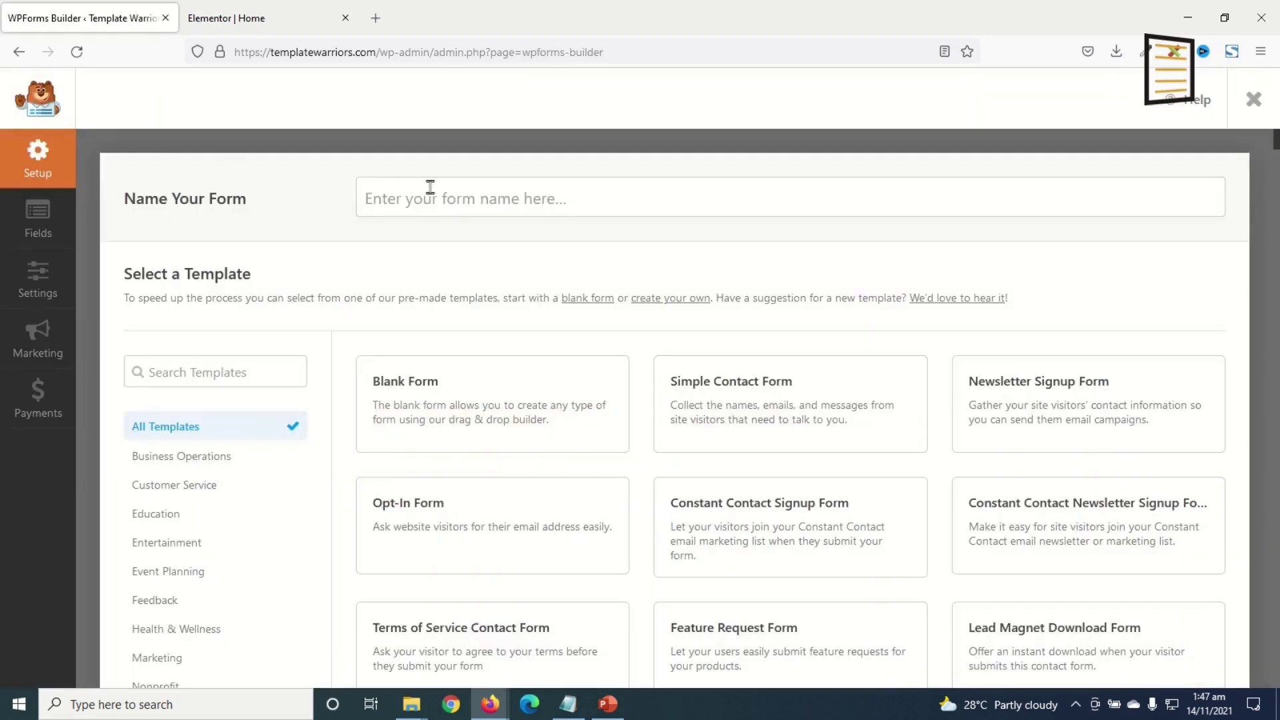
left_click(445, 200)
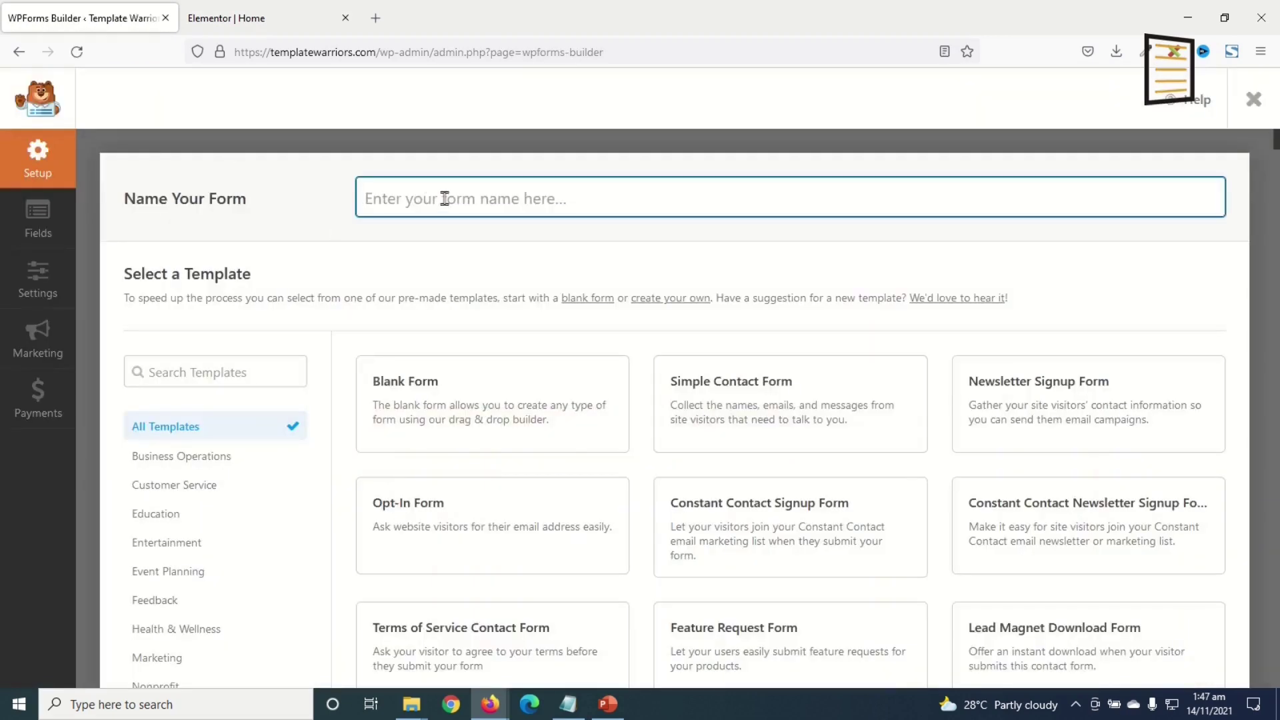
type("Request A Quote")
mouse_move(463, 403)
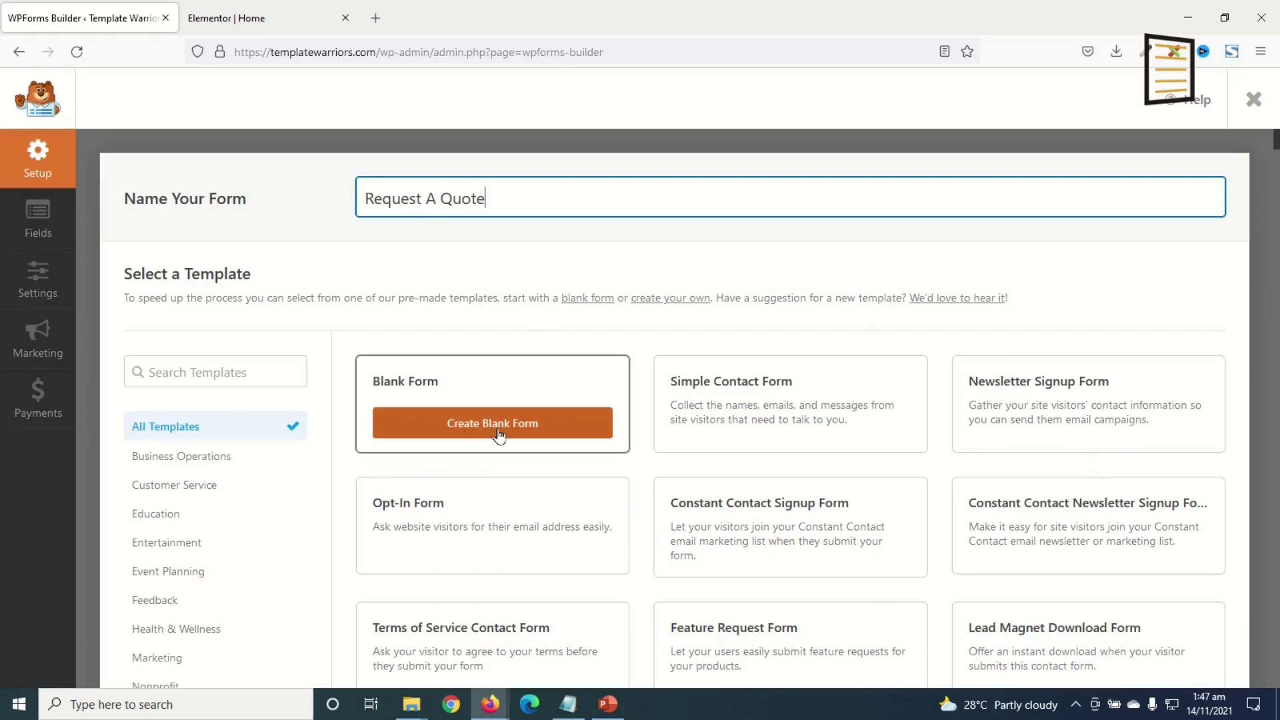
left_click(500, 432)
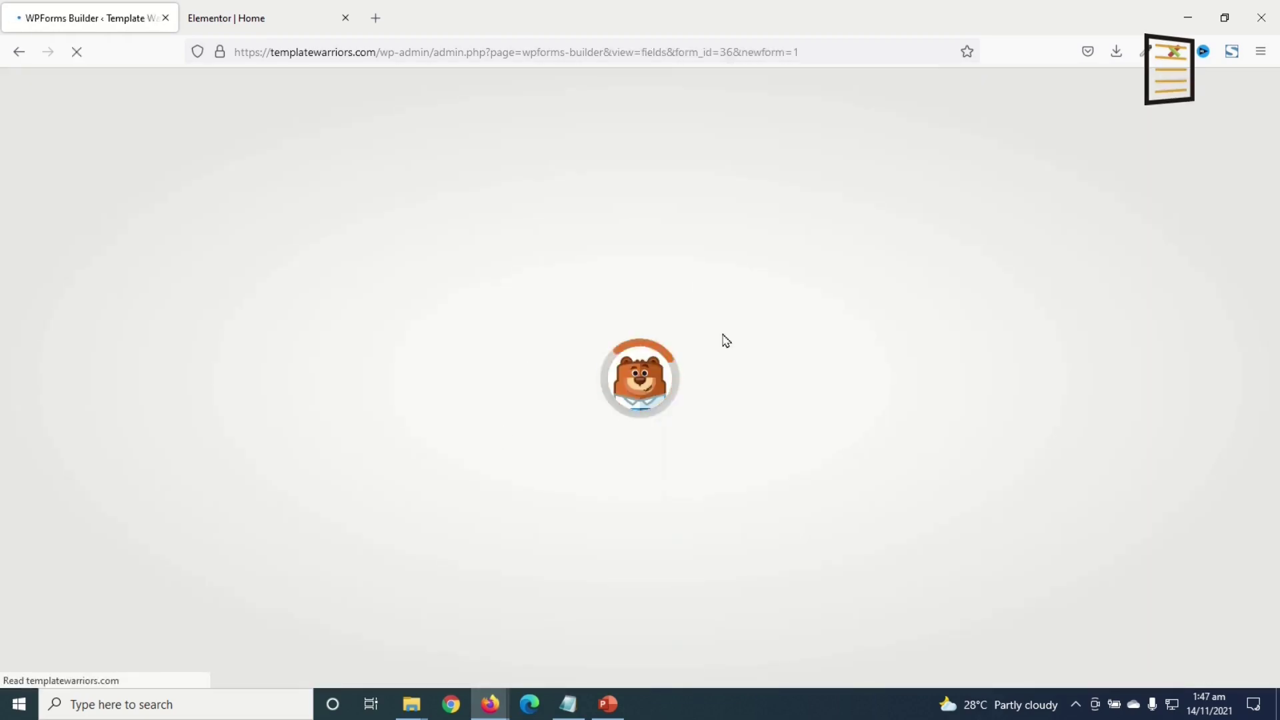
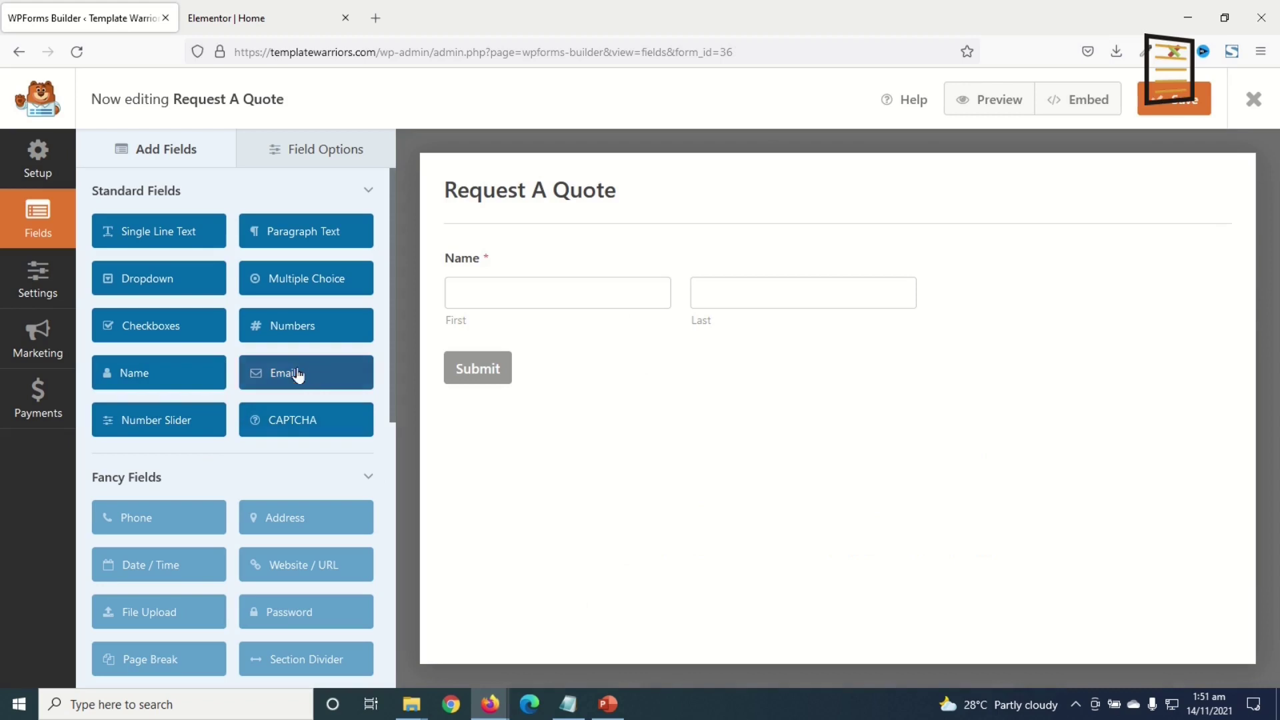
- Add Email, Numbers, Dropdown and Paragraph Text fields below Name in the Request A Quote form
left_click(306, 331)
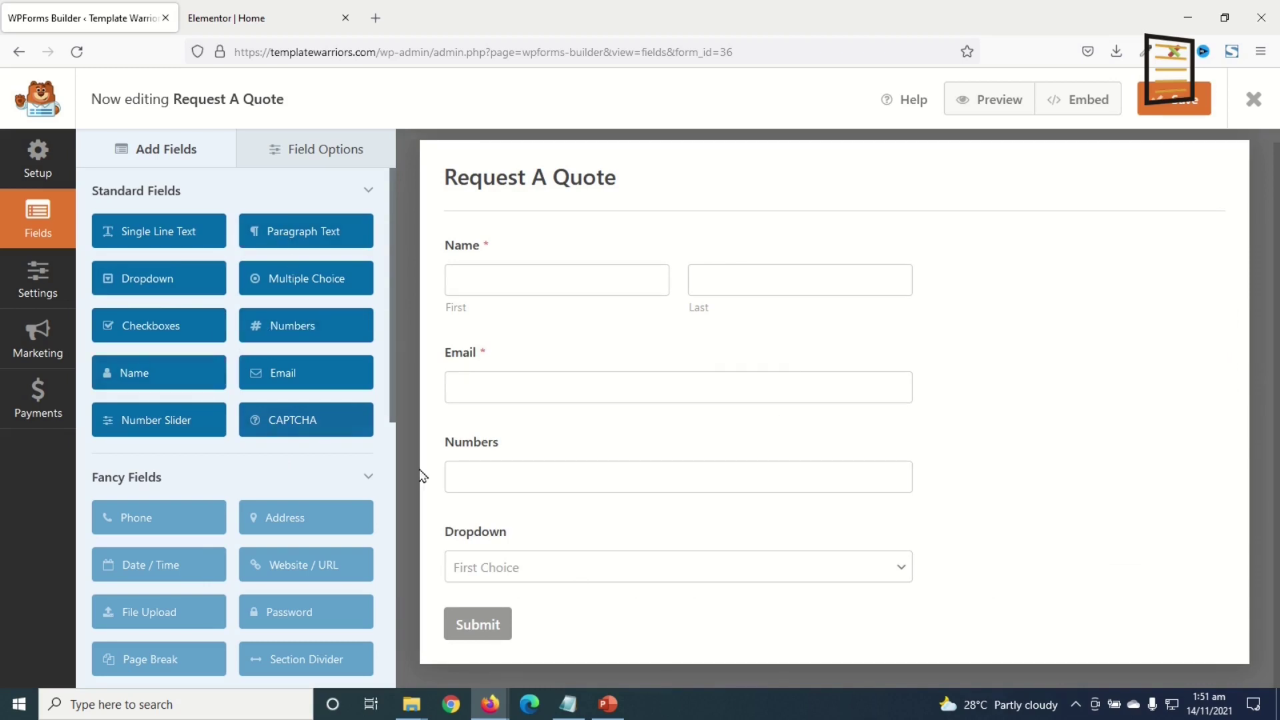
scroll(591, 386, "down", 3)
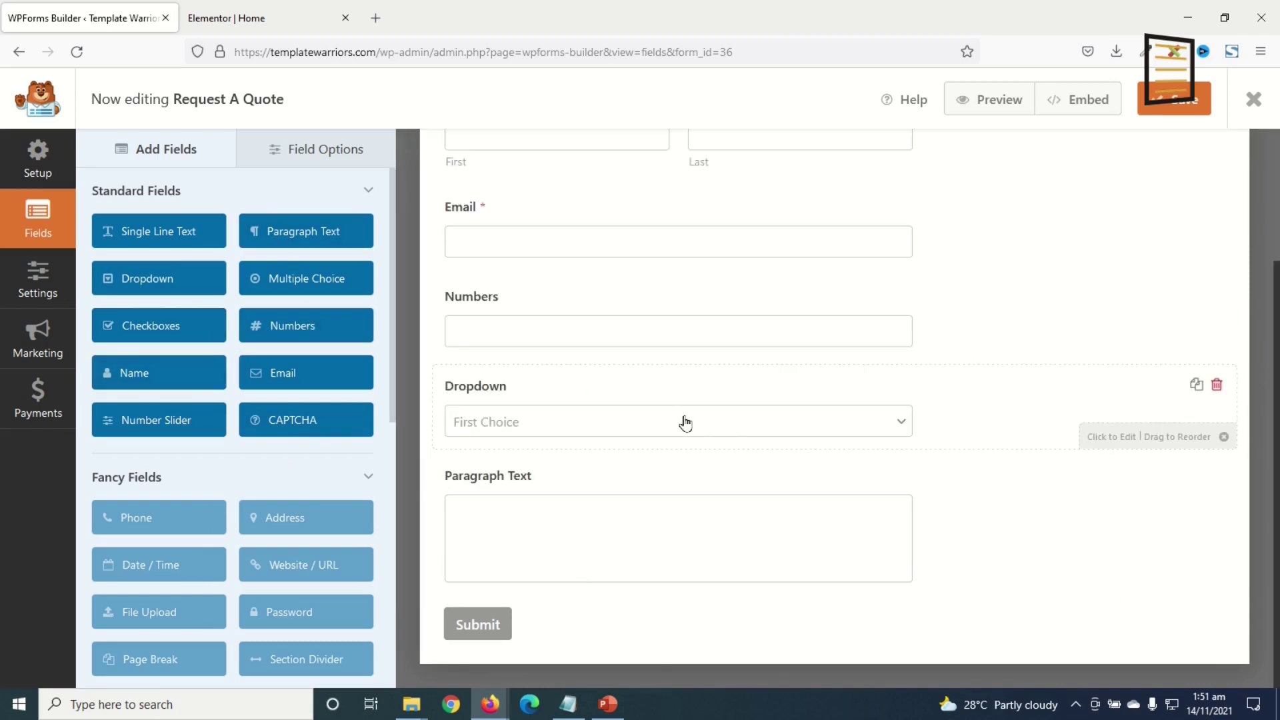
scroll(680, 417, "up", 3)
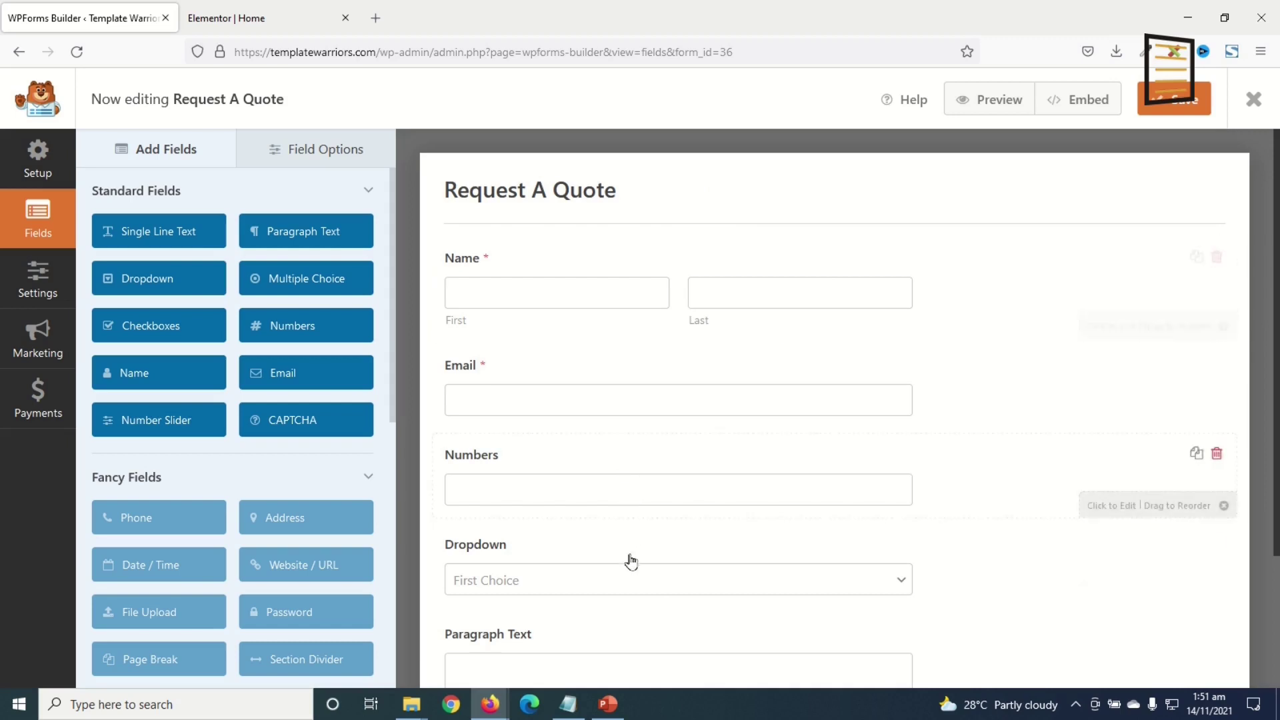
- Make the Name field a Simple, Large box with placeholder 'Your Name *' and hidden label
left_click(502, 266)
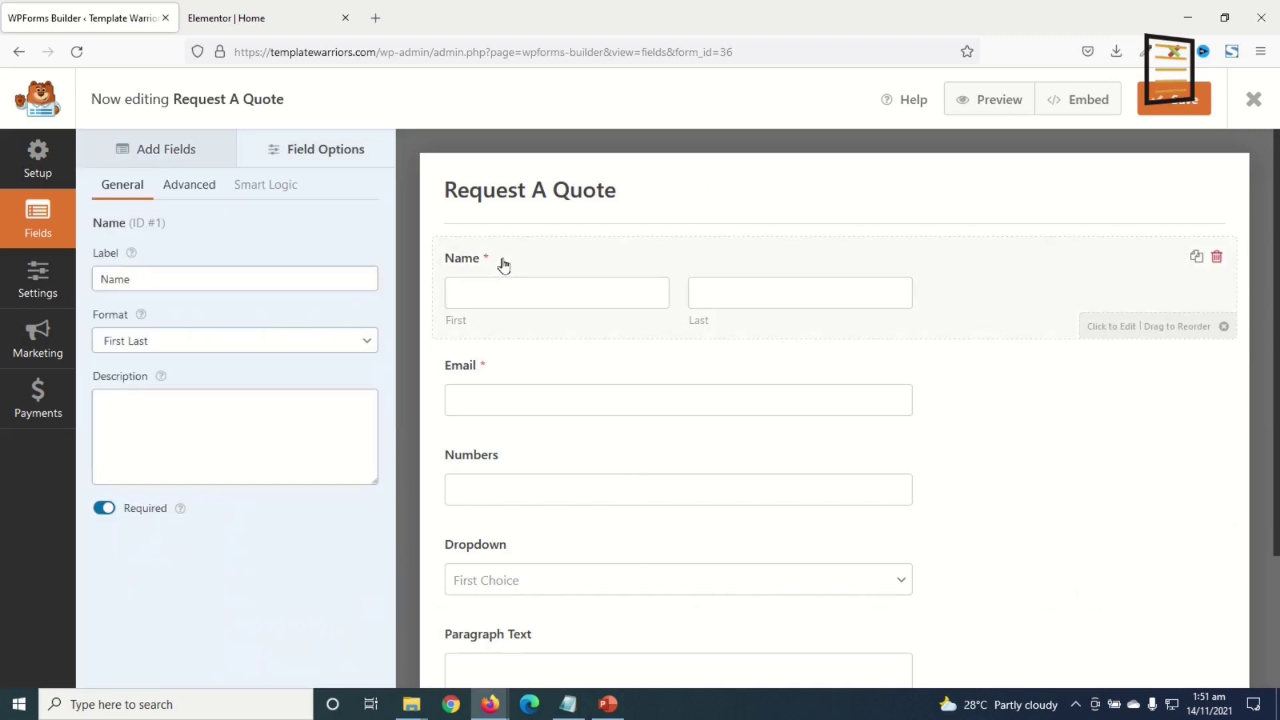
left_click(187, 353)
left_click(164, 366)
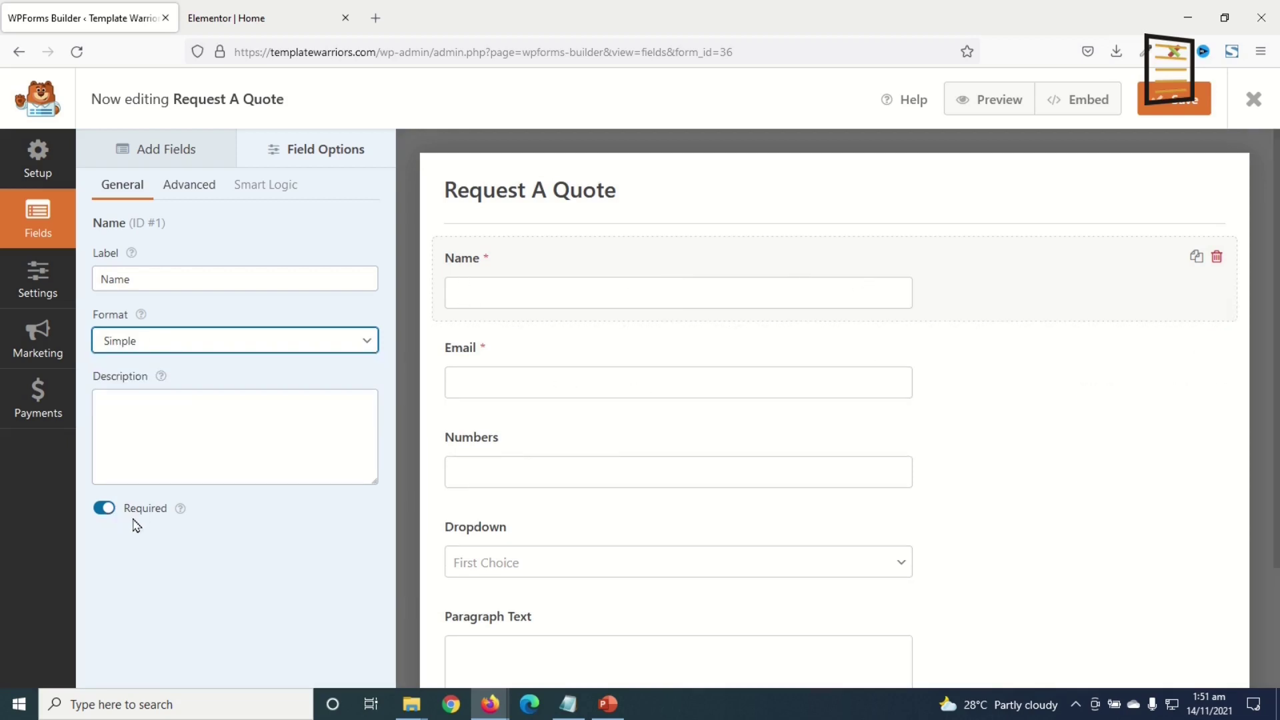
left_click(194, 184)
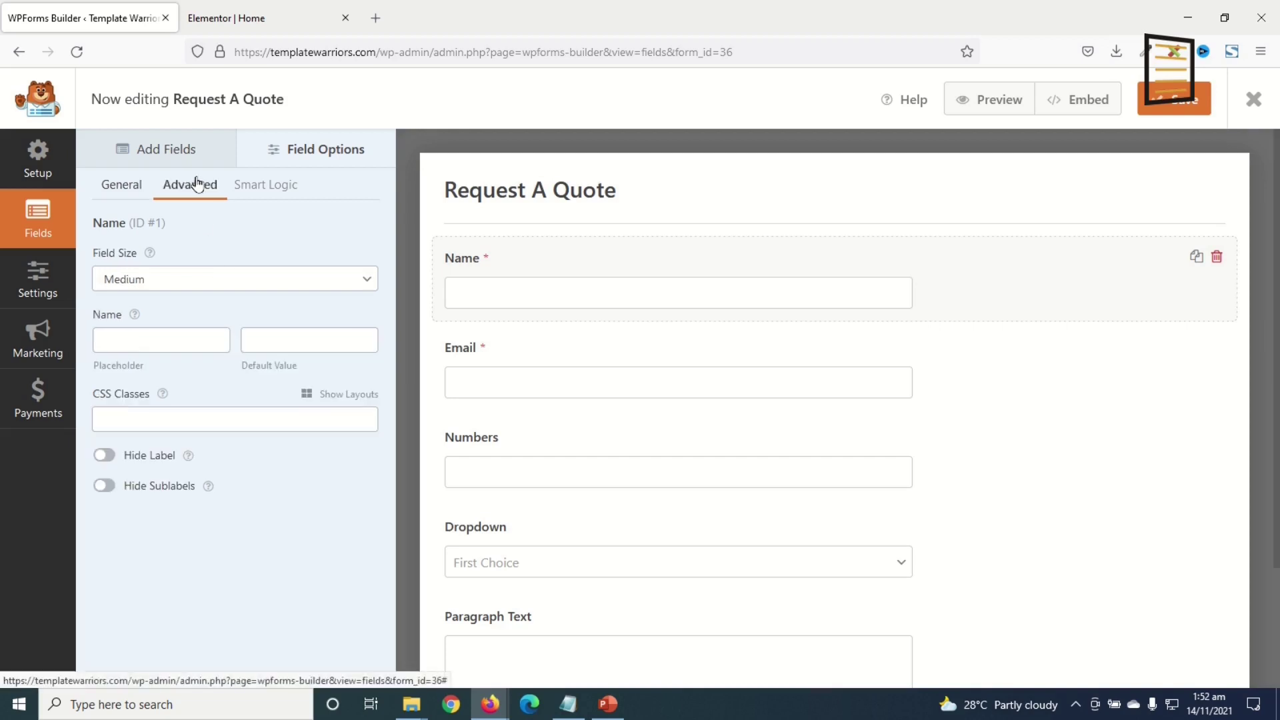
left_click(150, 278)
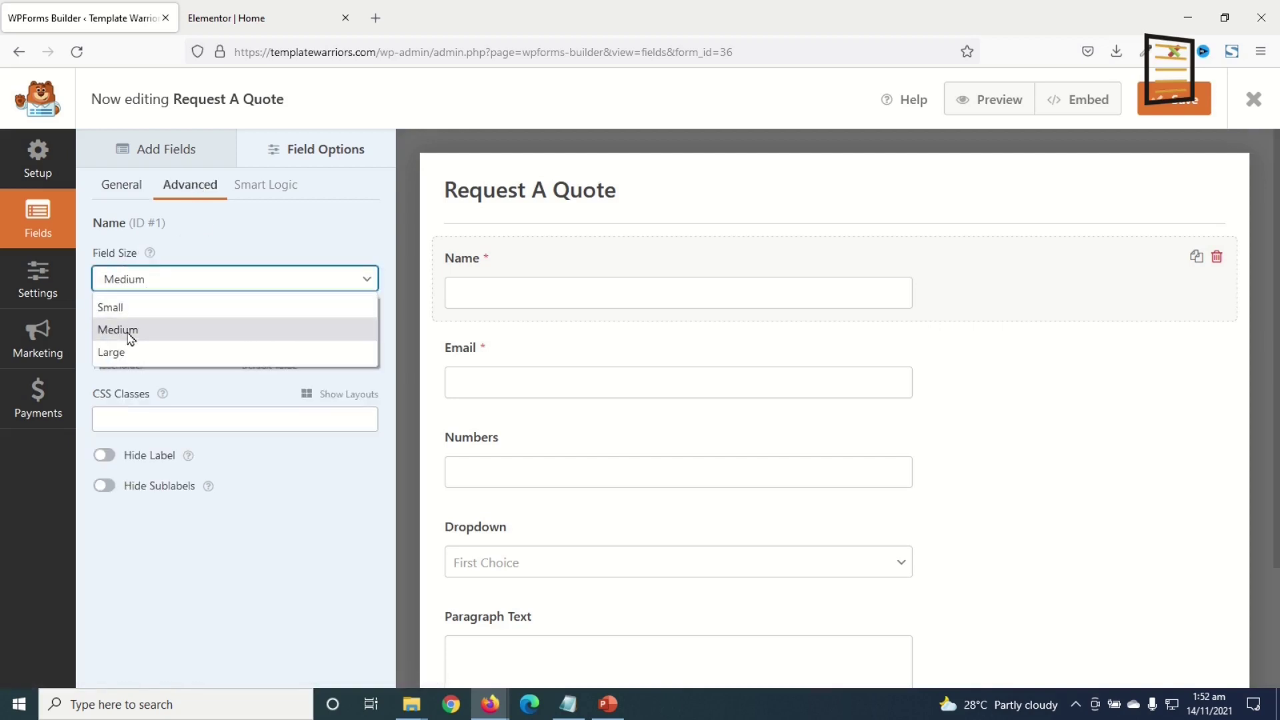
left_click(123, 352)
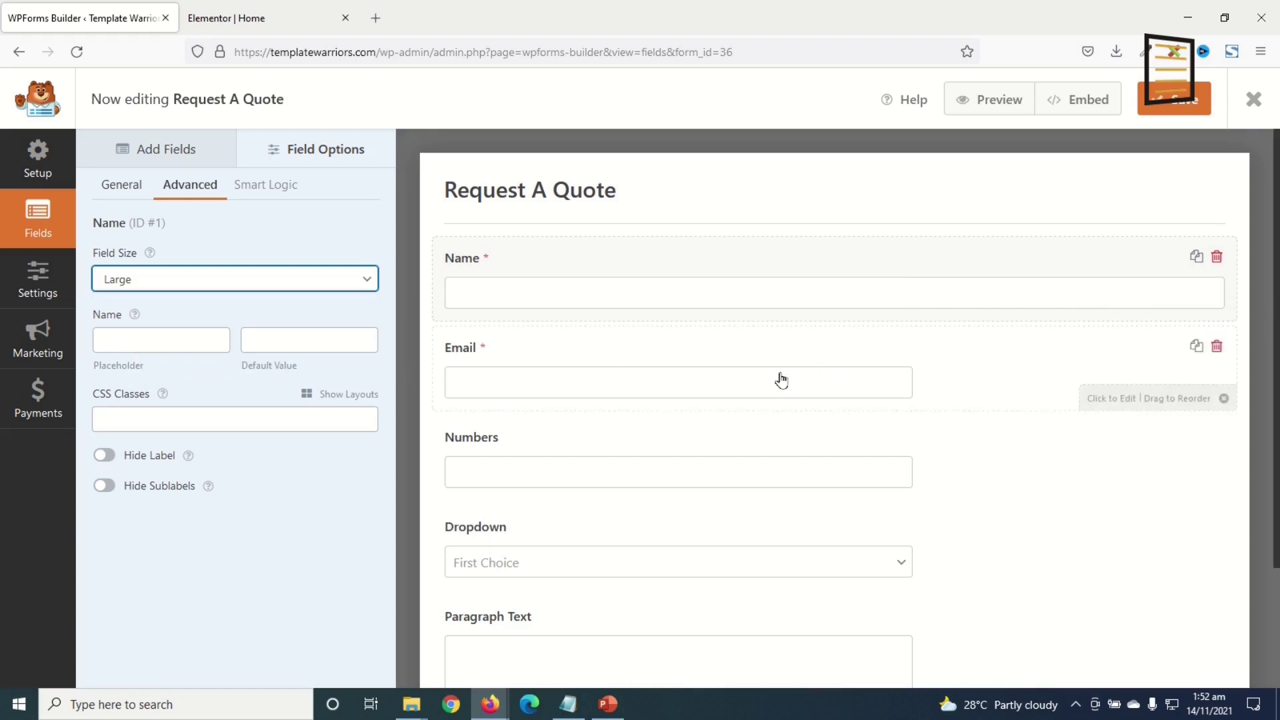
left_click(130, 339)
type("Your")
left_click(144, 362)
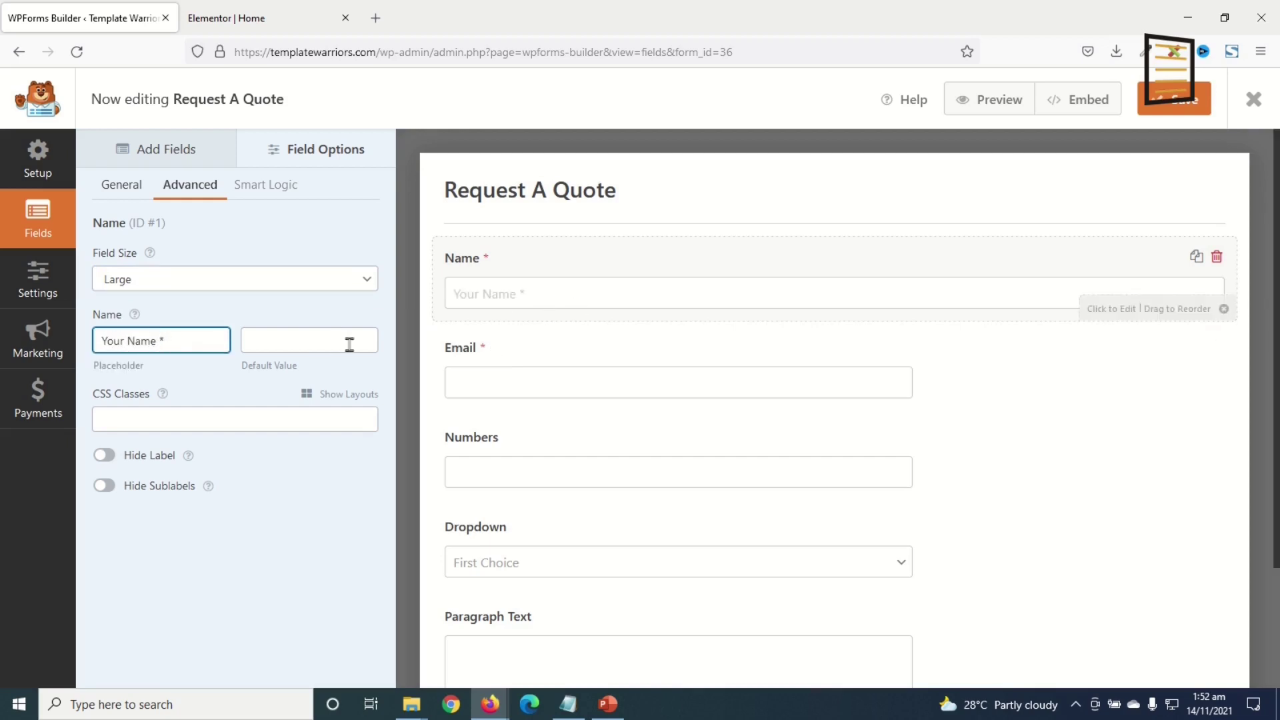
left_click(104, 454)
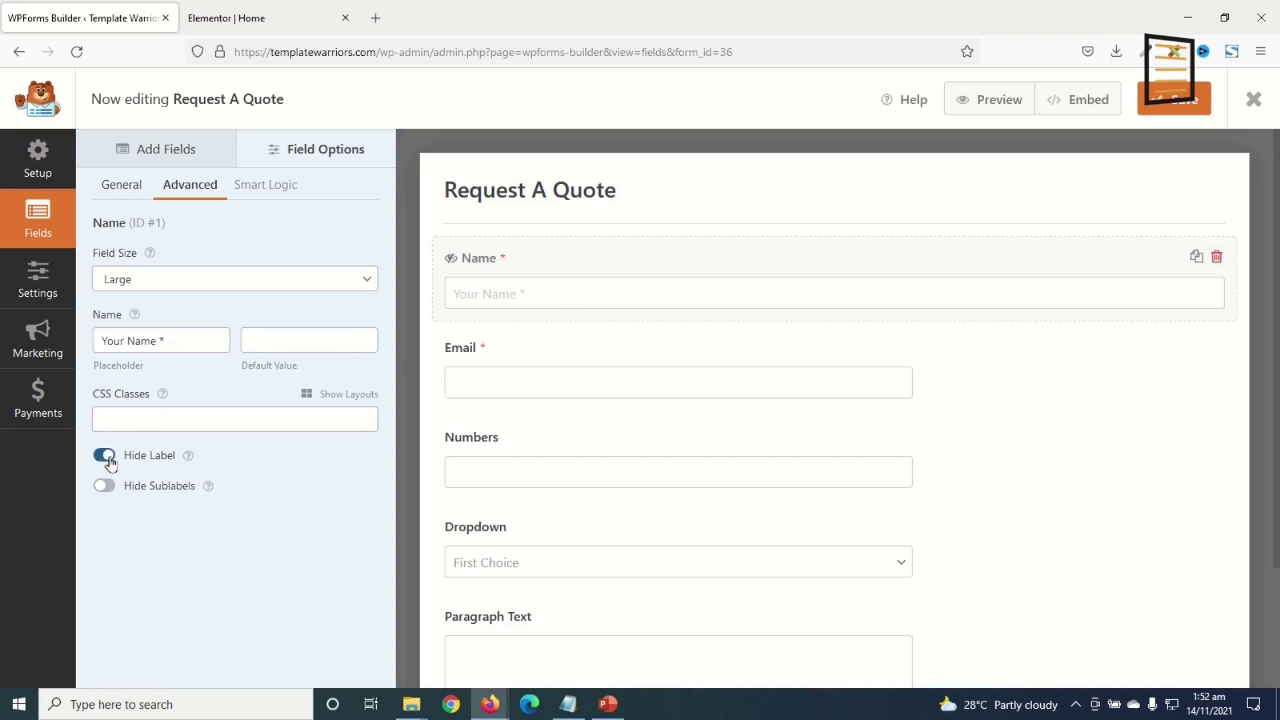
- Make the Email field Large with placeholder 'Your Email *' and a hidden label
left_click(509, 347)
left_click(194, 200)
left_click(181, 280)
left_click(159, 364)
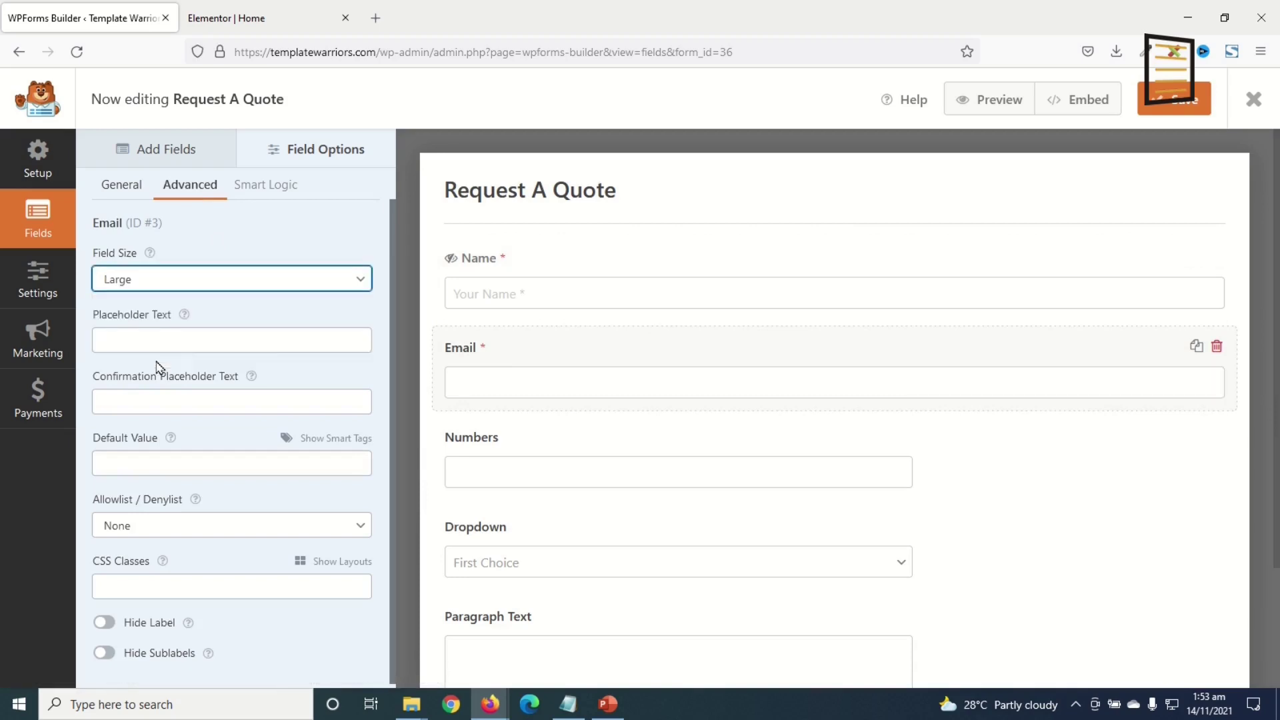
left_click(158, 346)
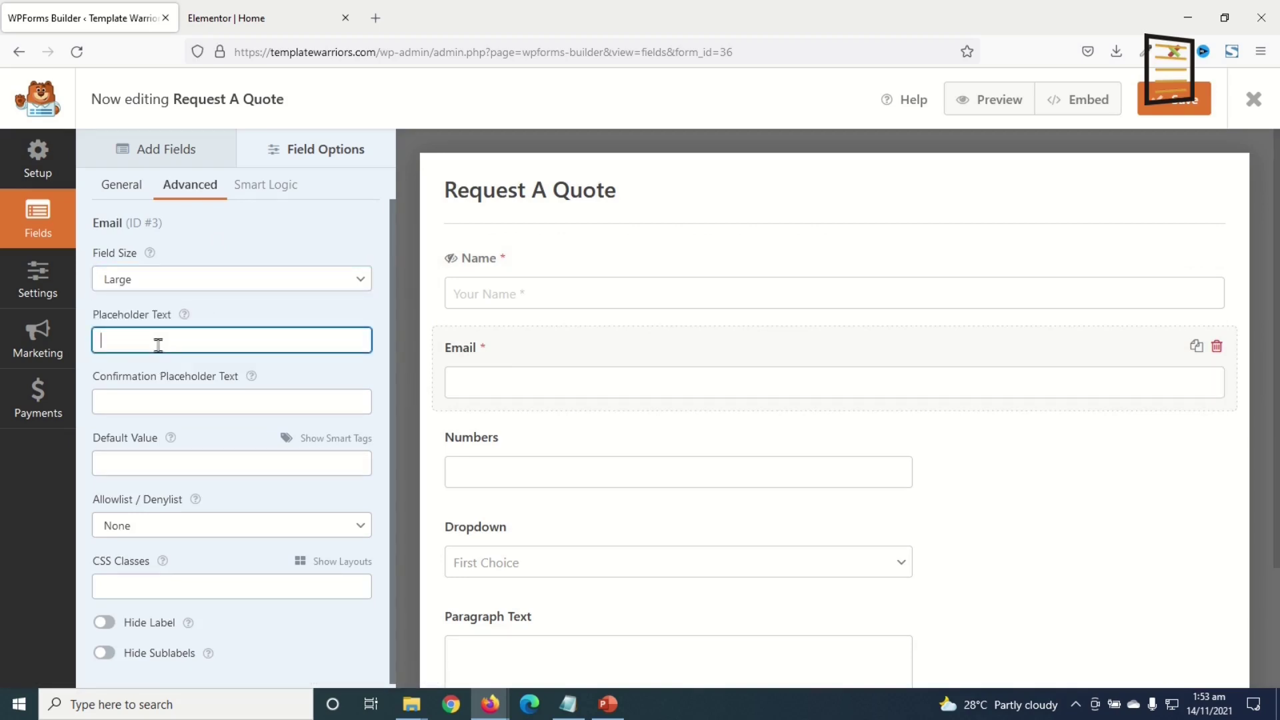
type("Your Email *")
left_click(104, 622)
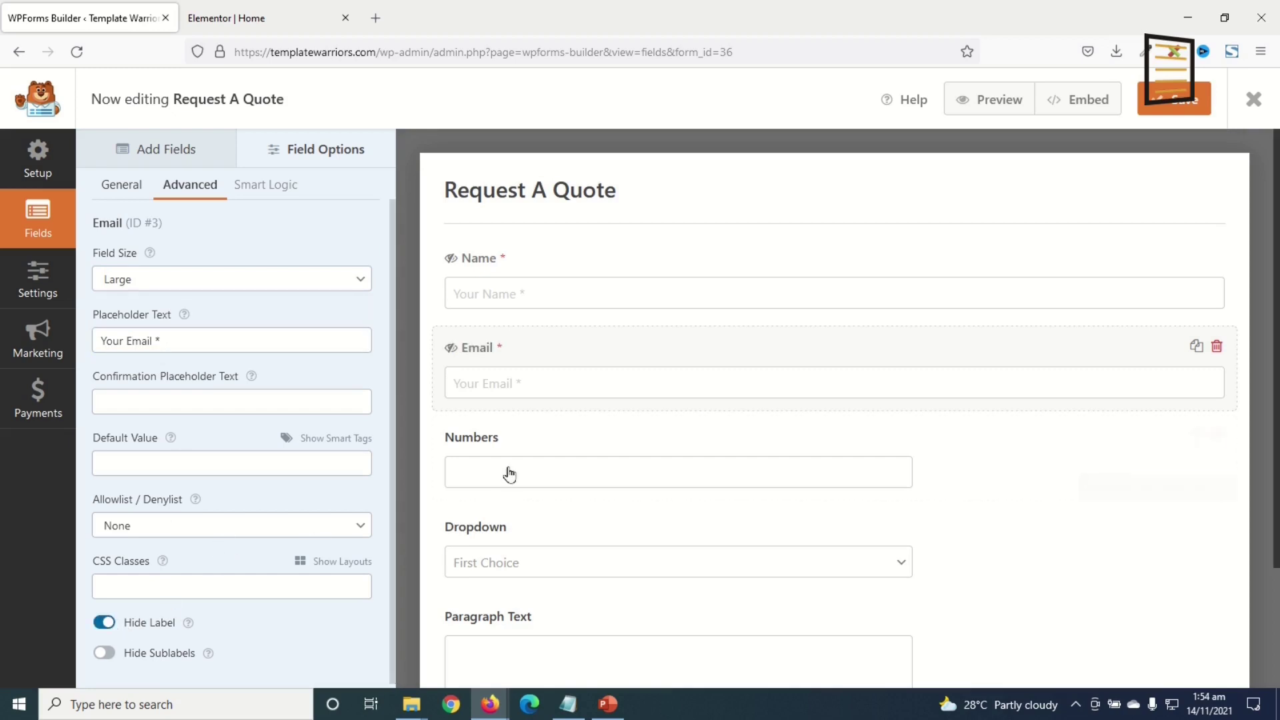
left_click(502, 443)
- Rename Numbers to Phone: required, Large, placeholder 'Your Phone *', label hidden
left_click(188, 277)
double_click(189, 277)
type("Ph")
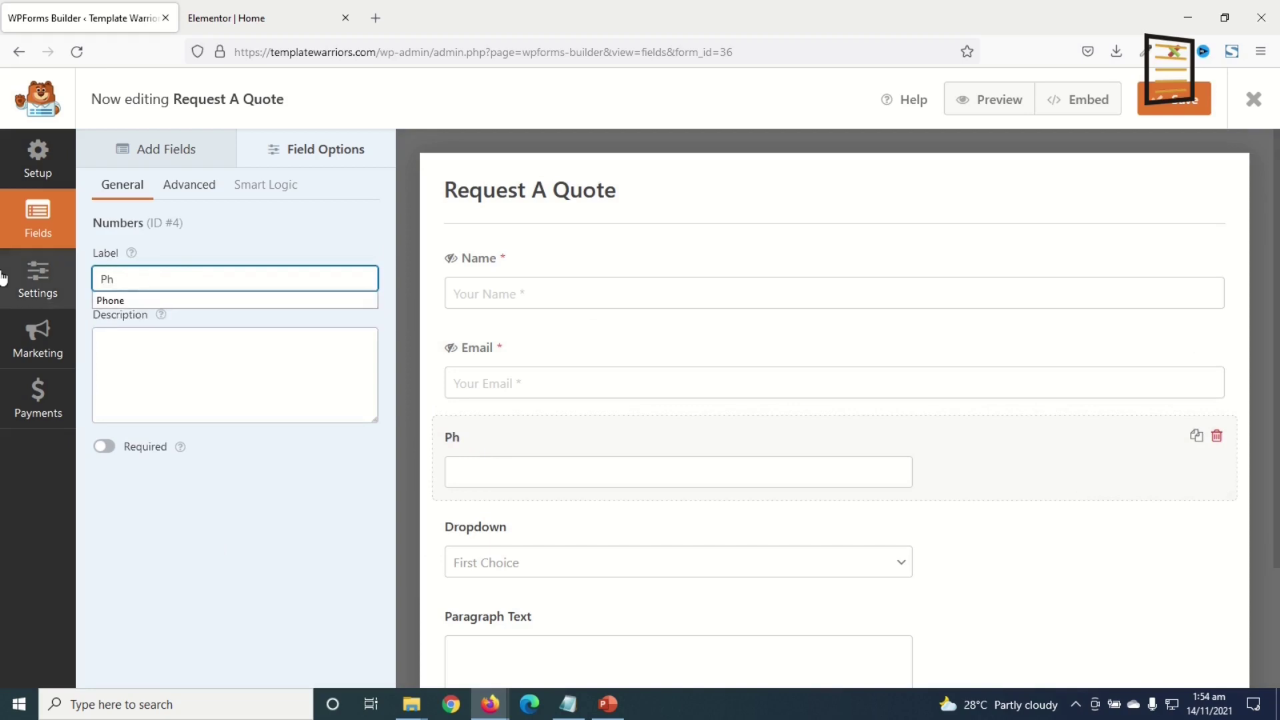
left_click(104, 446)
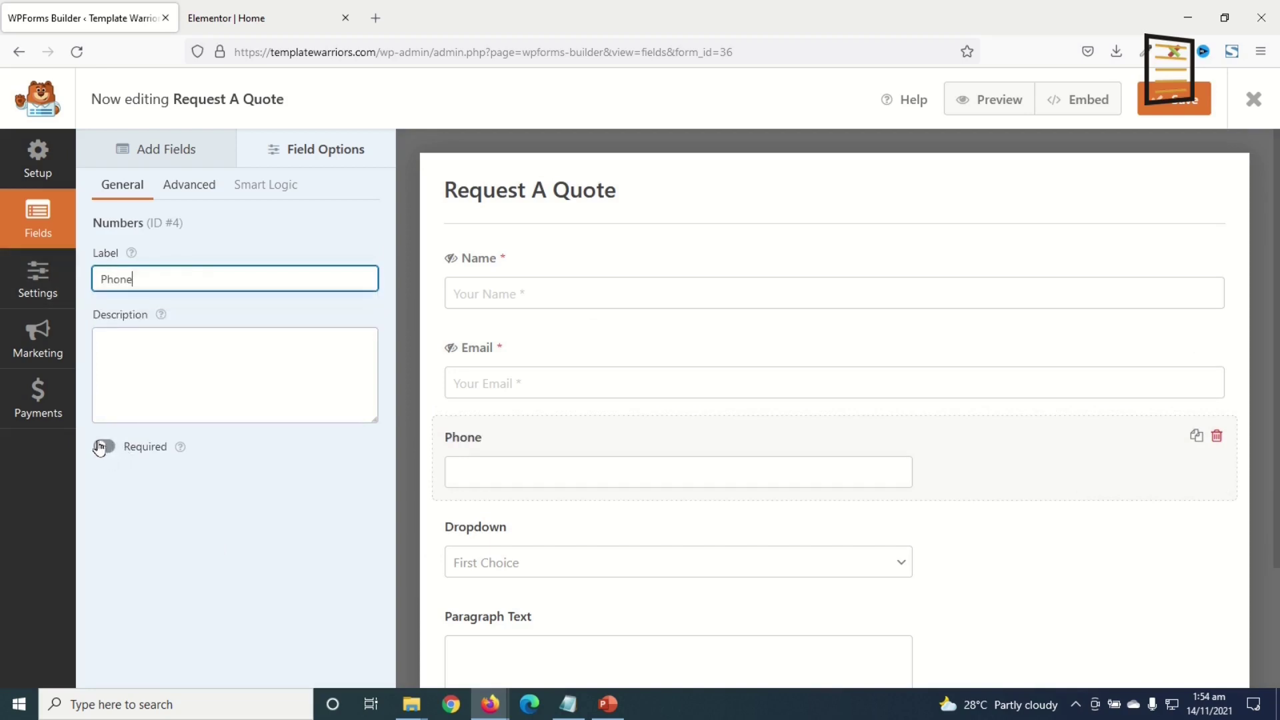
left_click(191, 185)
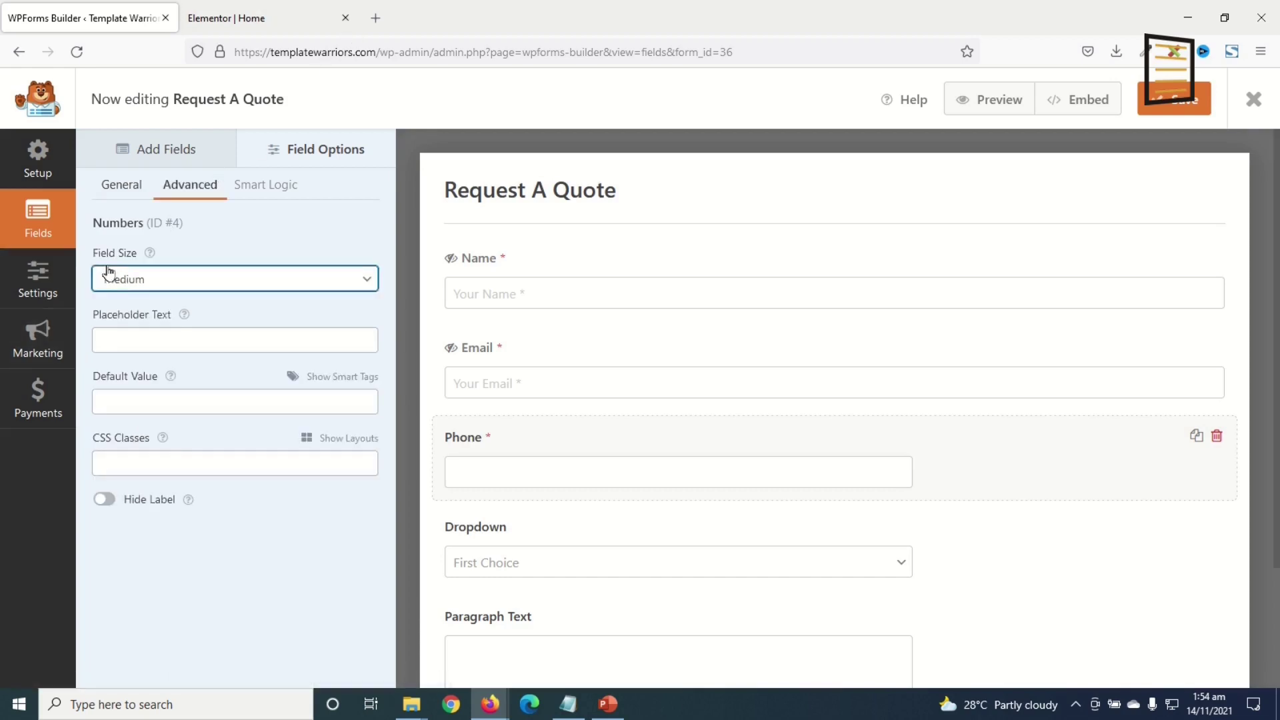
left_click(129, 279)
left_click(134, 348)
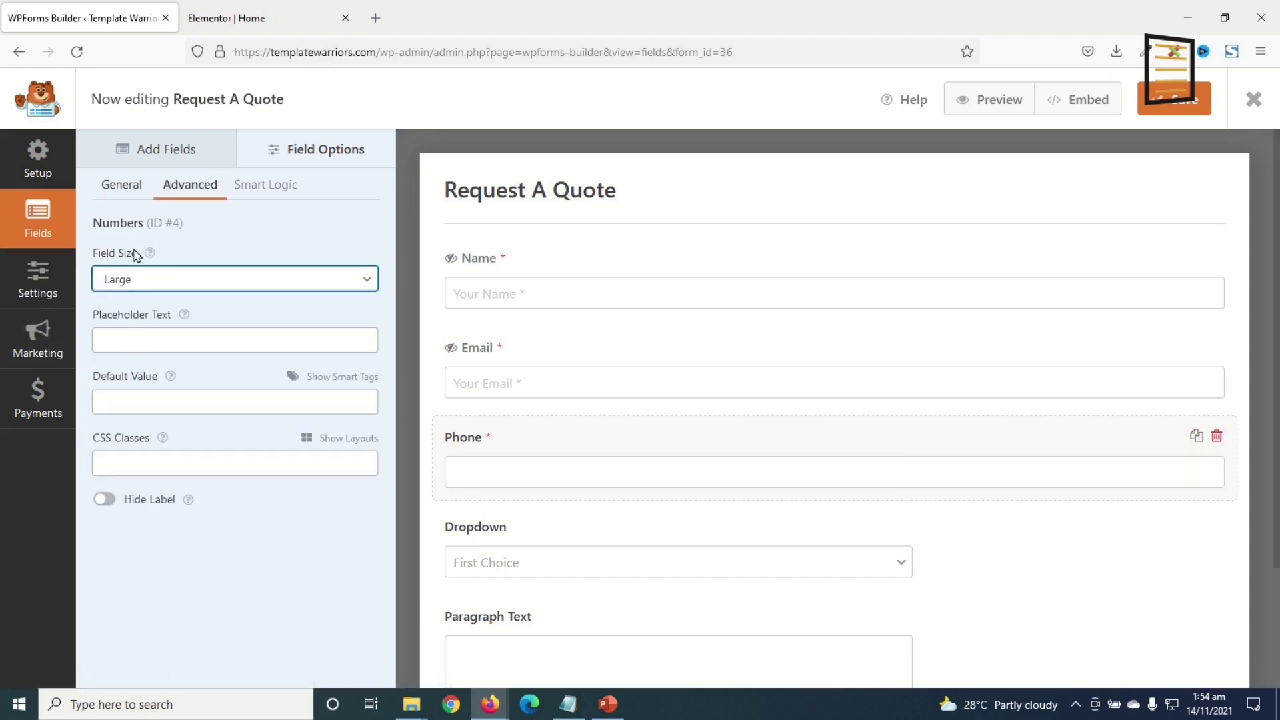
left_click(140, 338)
type("Your Phone *")
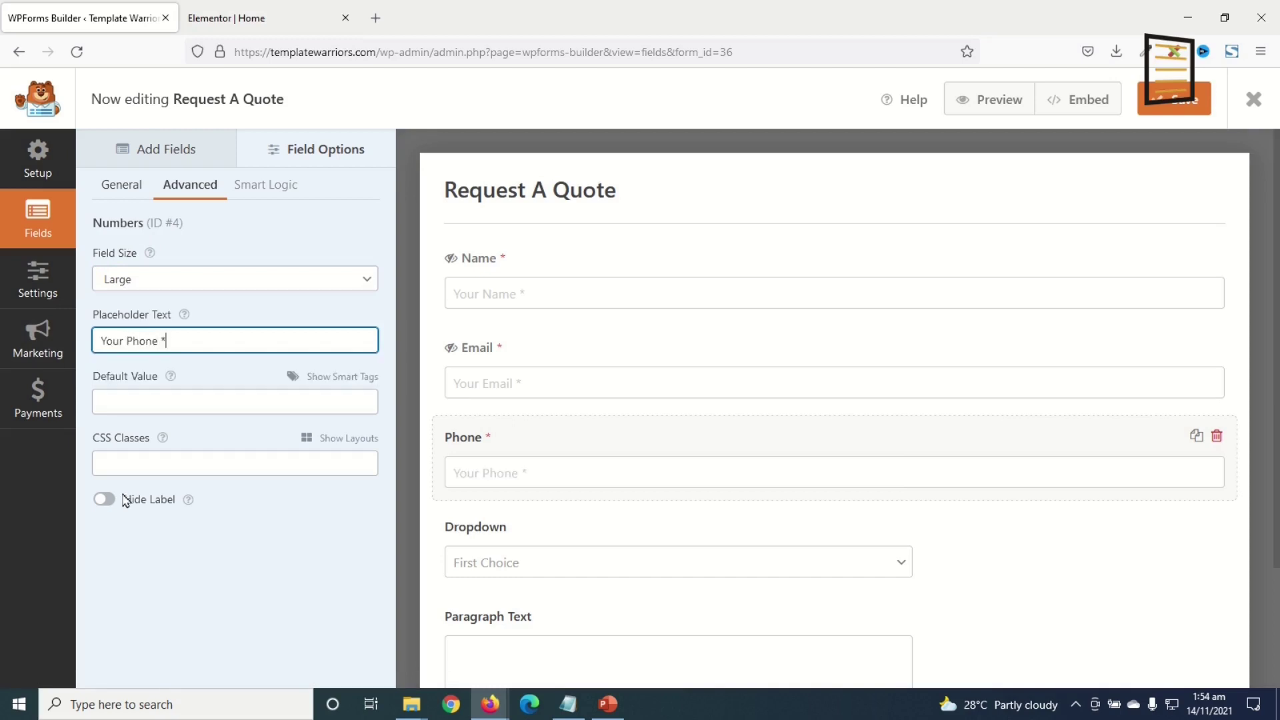
left_click(105, 498)
- Rename Dropdown to Services: required, Large, placeholder 'Choose a Service *', label hidden
scroll(679, 507, "down", 2)
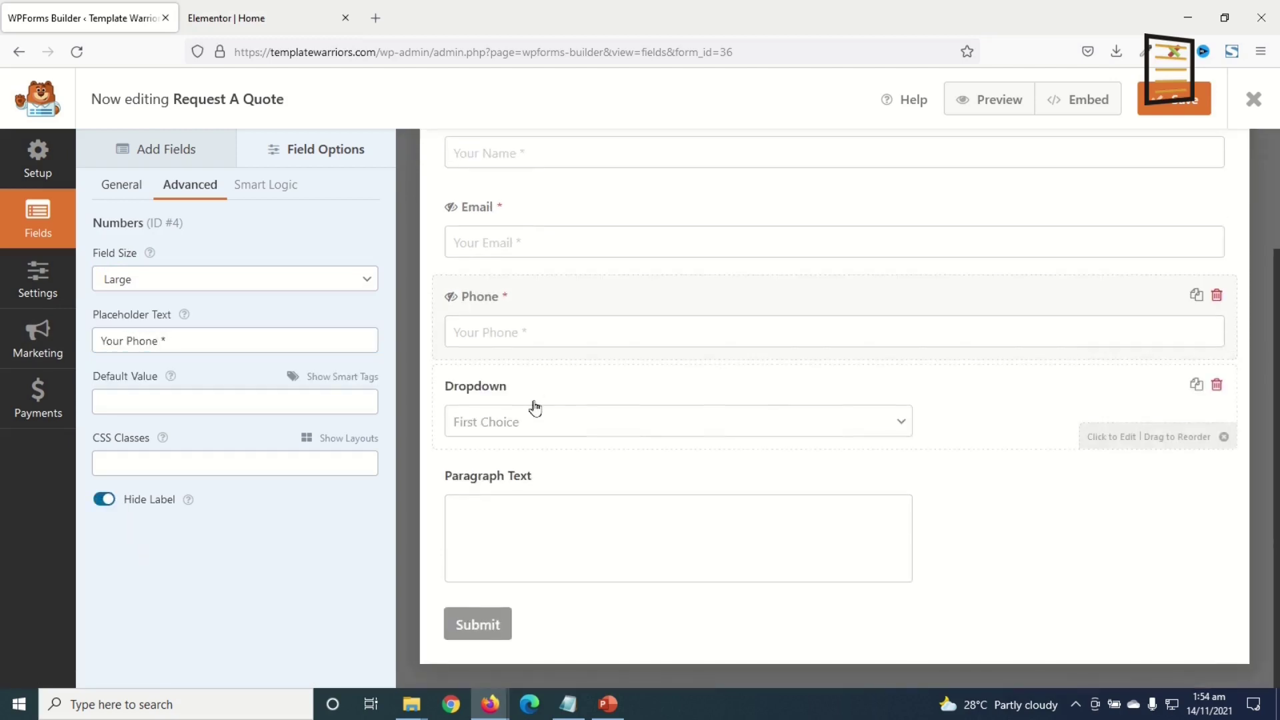
left_click(543, 390)
double_click(186, 278)
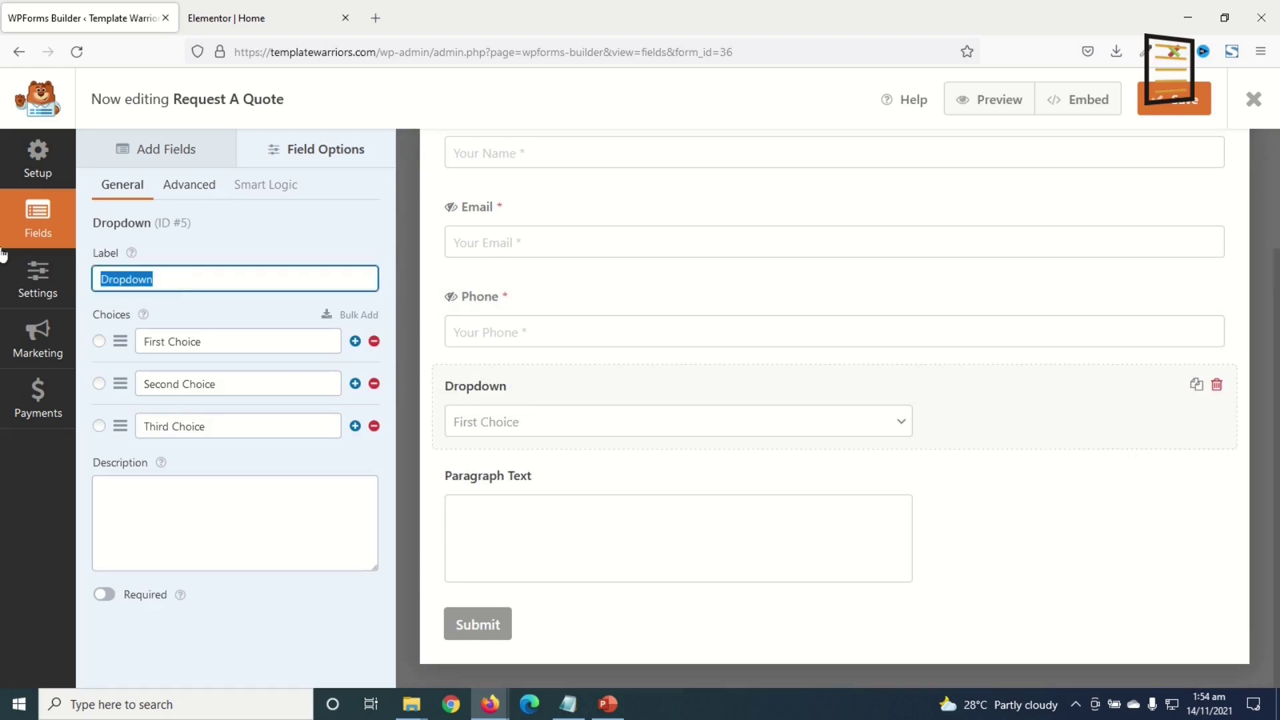
type("Services")
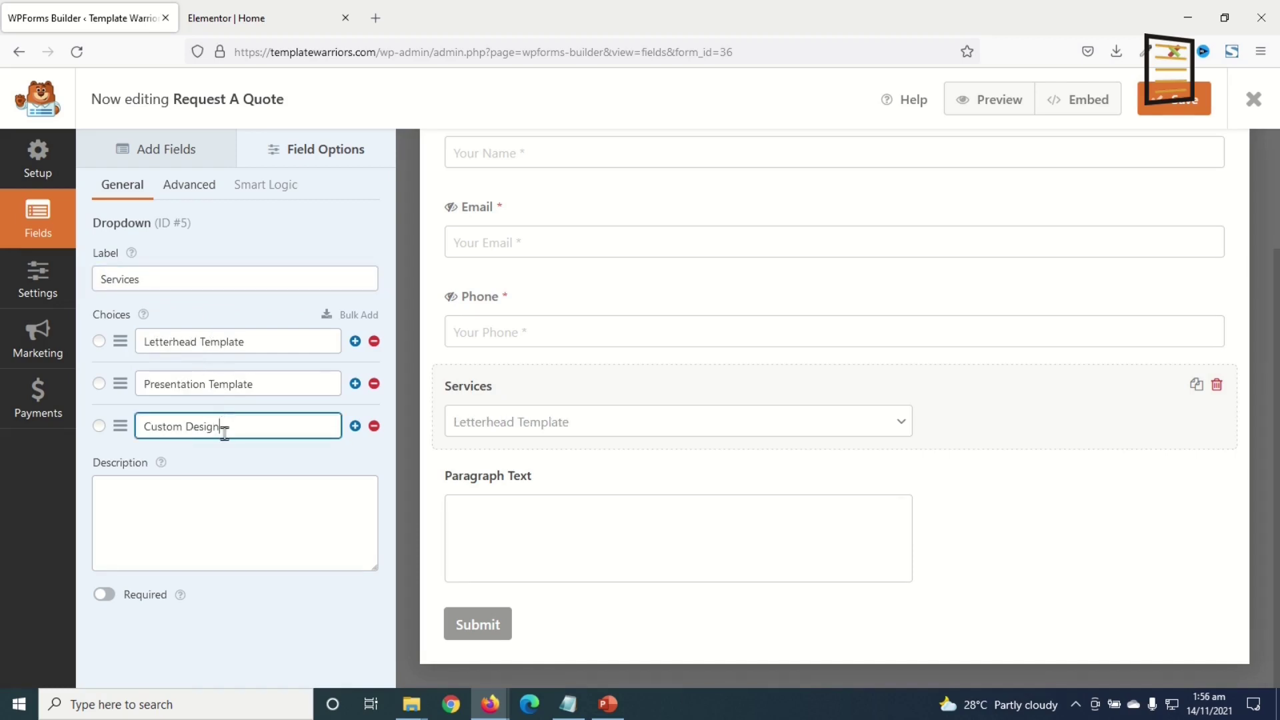
left_click(105, 597)
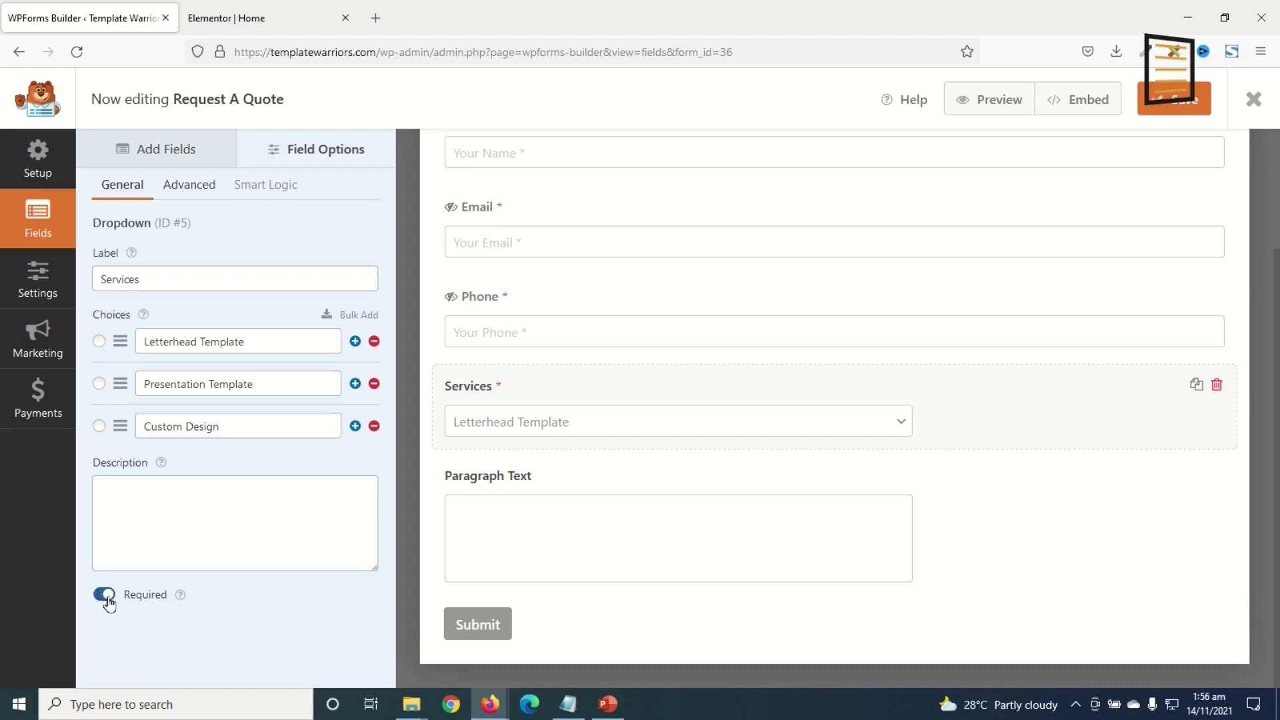
left_click(185, 185)
left_click(171, 377)
left_click(164, 446)
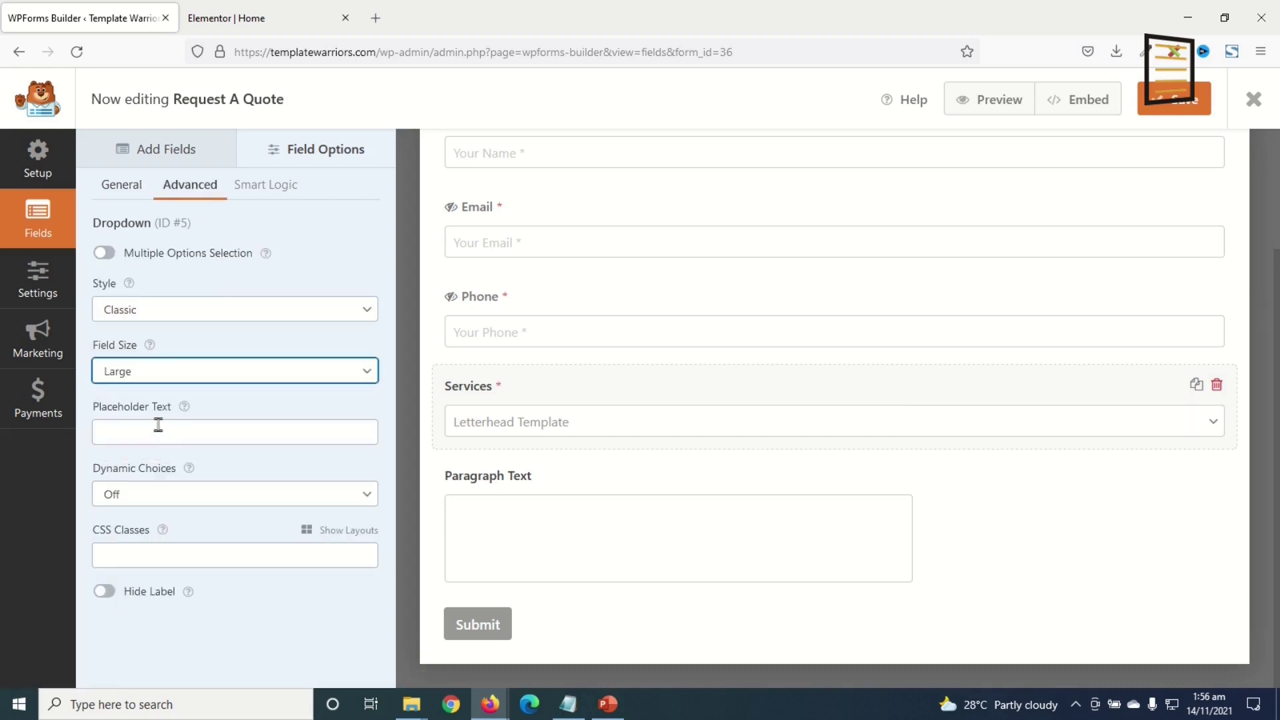
left_click(148, 435)
type("C")
left_click(136, 454)
left_click(104, 591)
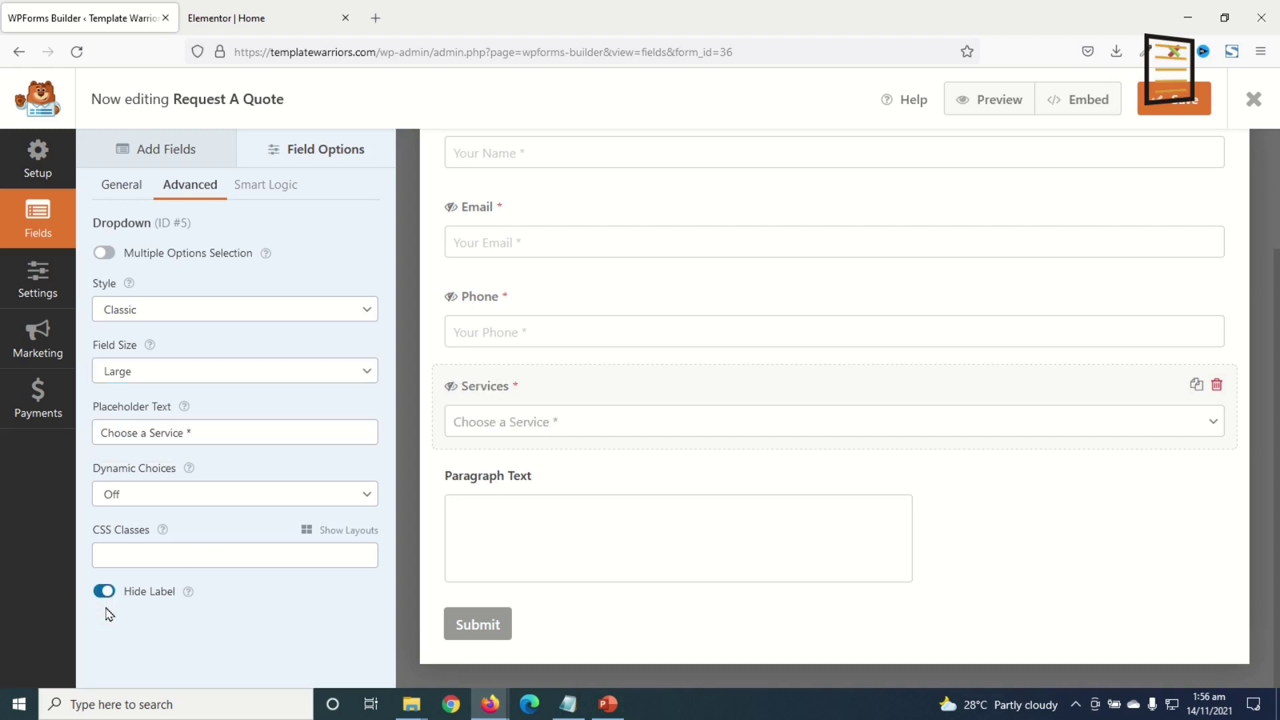
- Rename Paragraph Text to More Info with placeholder 'More Info *' and a hidden label
left_click(514, 479)
left_click_drag(182, 282, 2, 234)
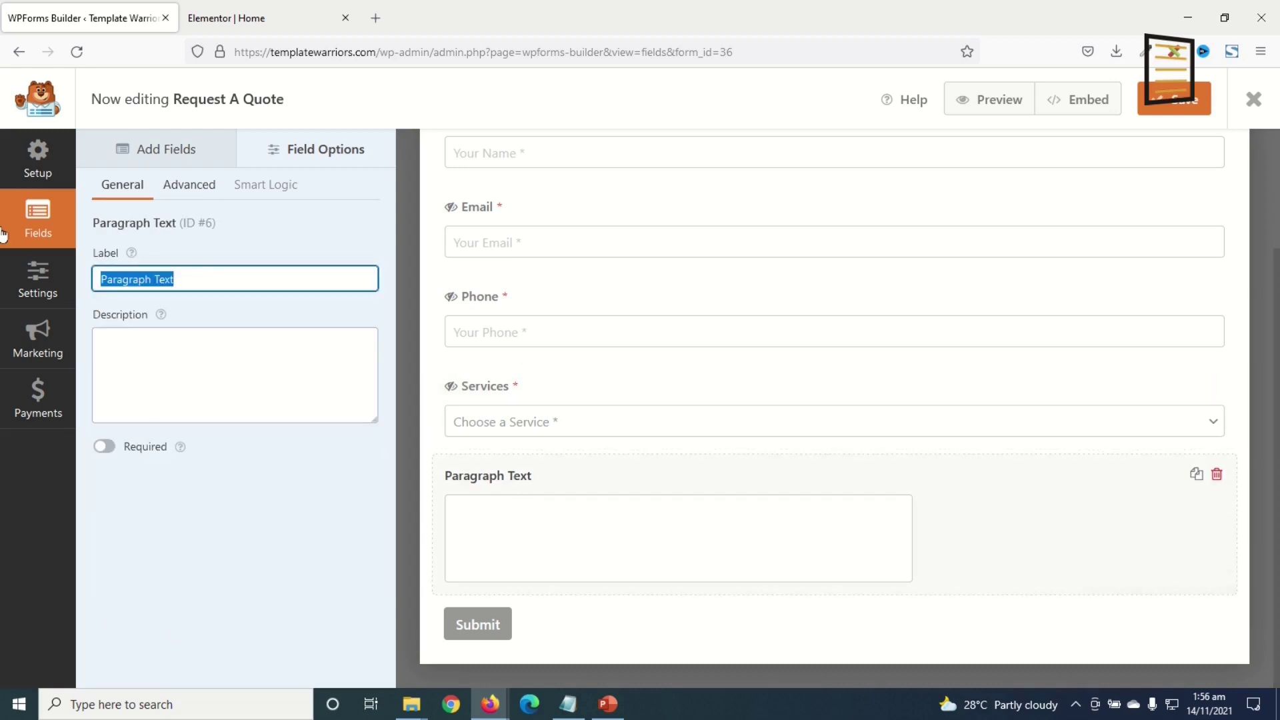
type("Mo")
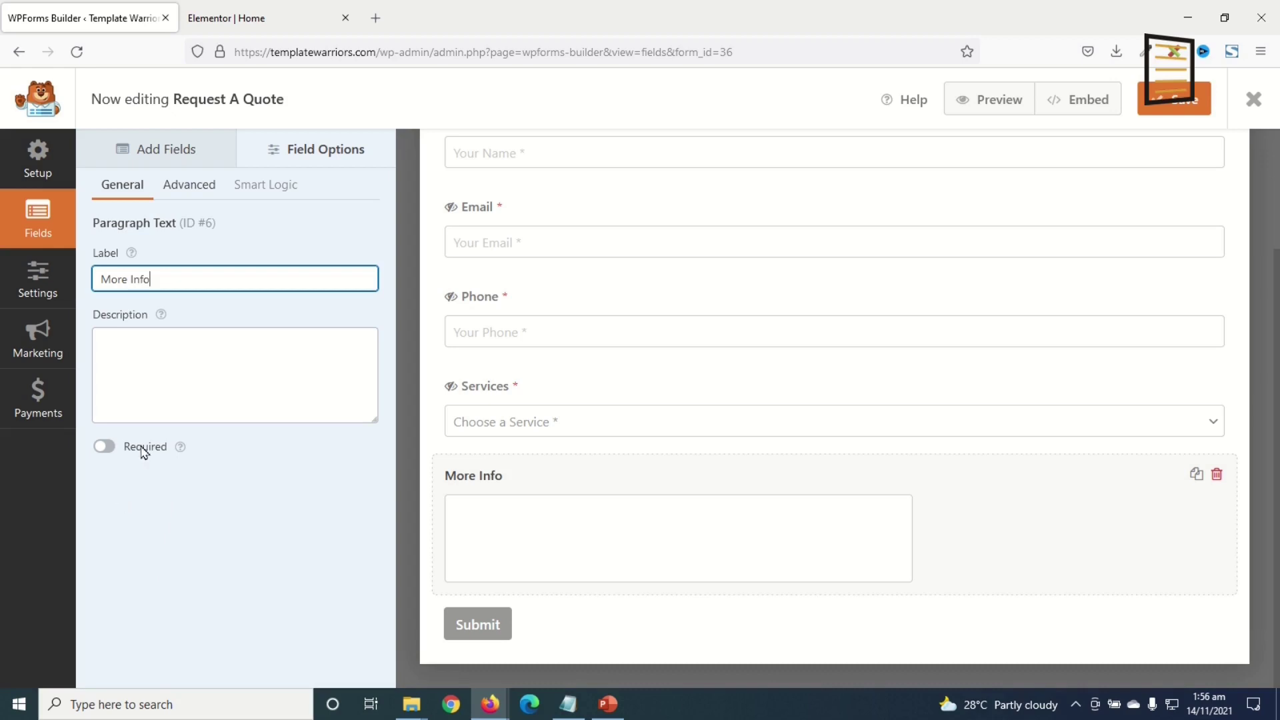
type("re Info")
left_click(188, 190)
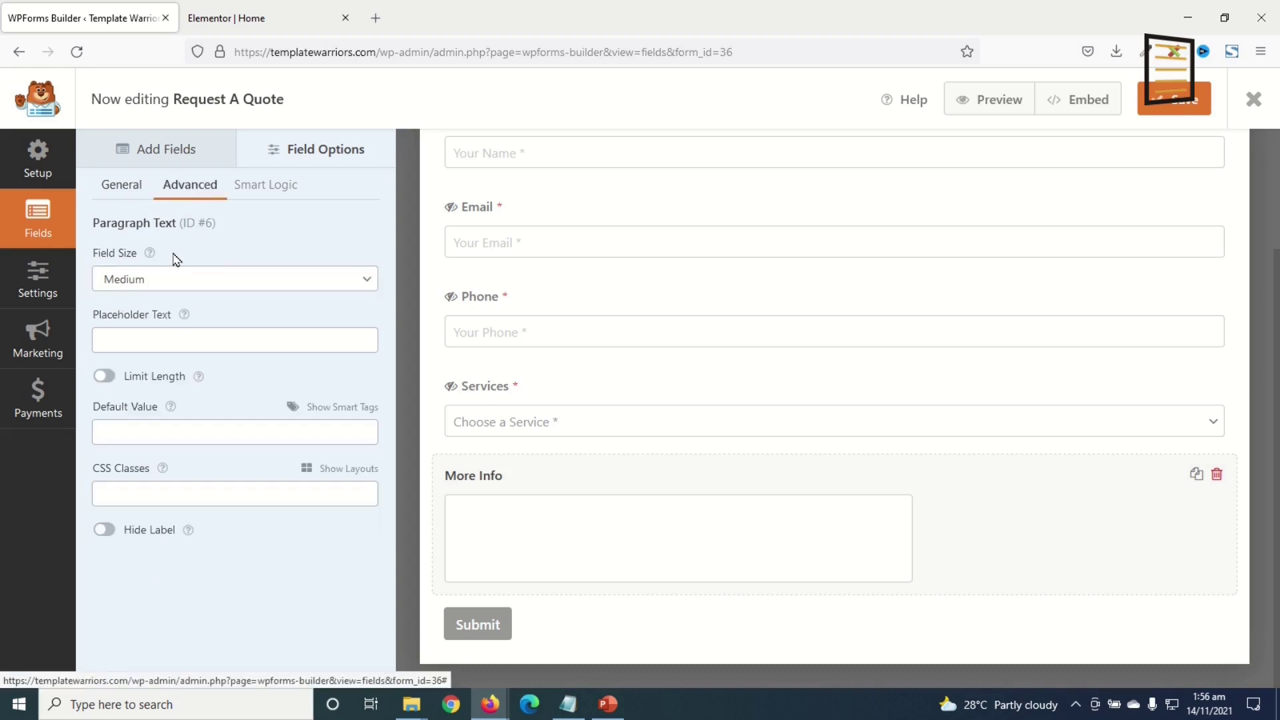
left_click(143, 343)
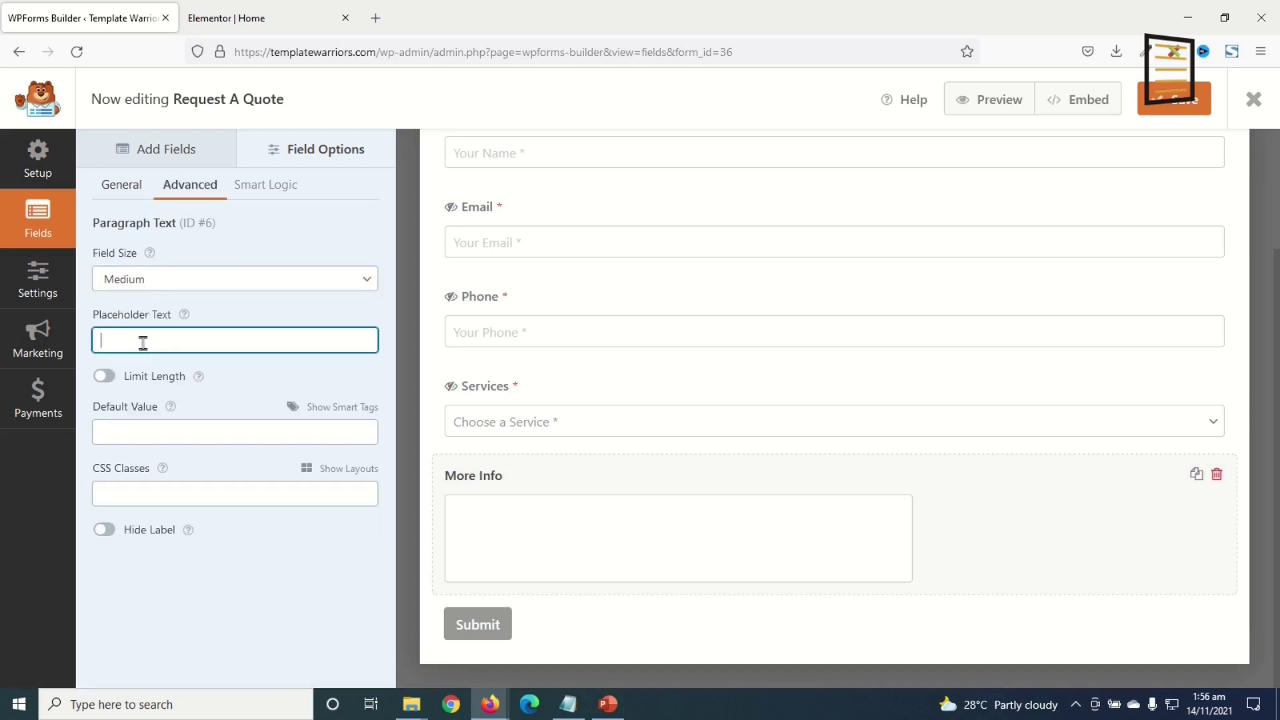
type("Mor")
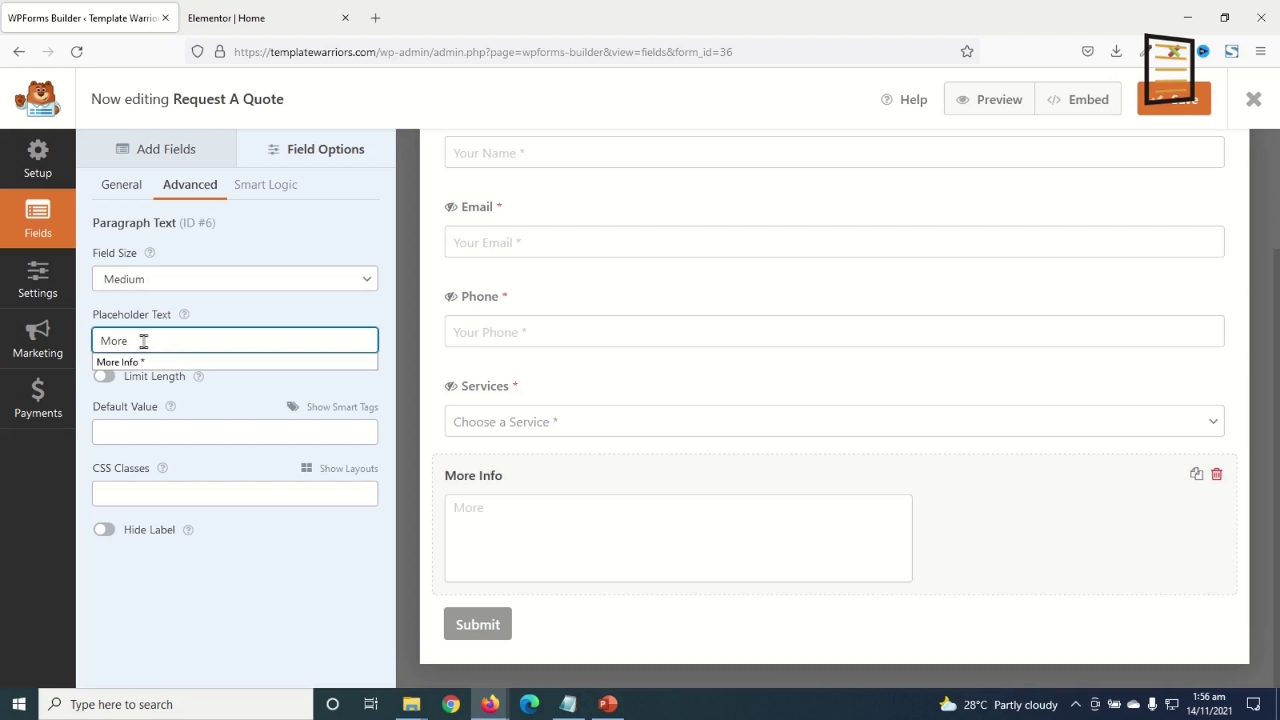
type("e")
left_click(120, 362)
left_click(104, 530)
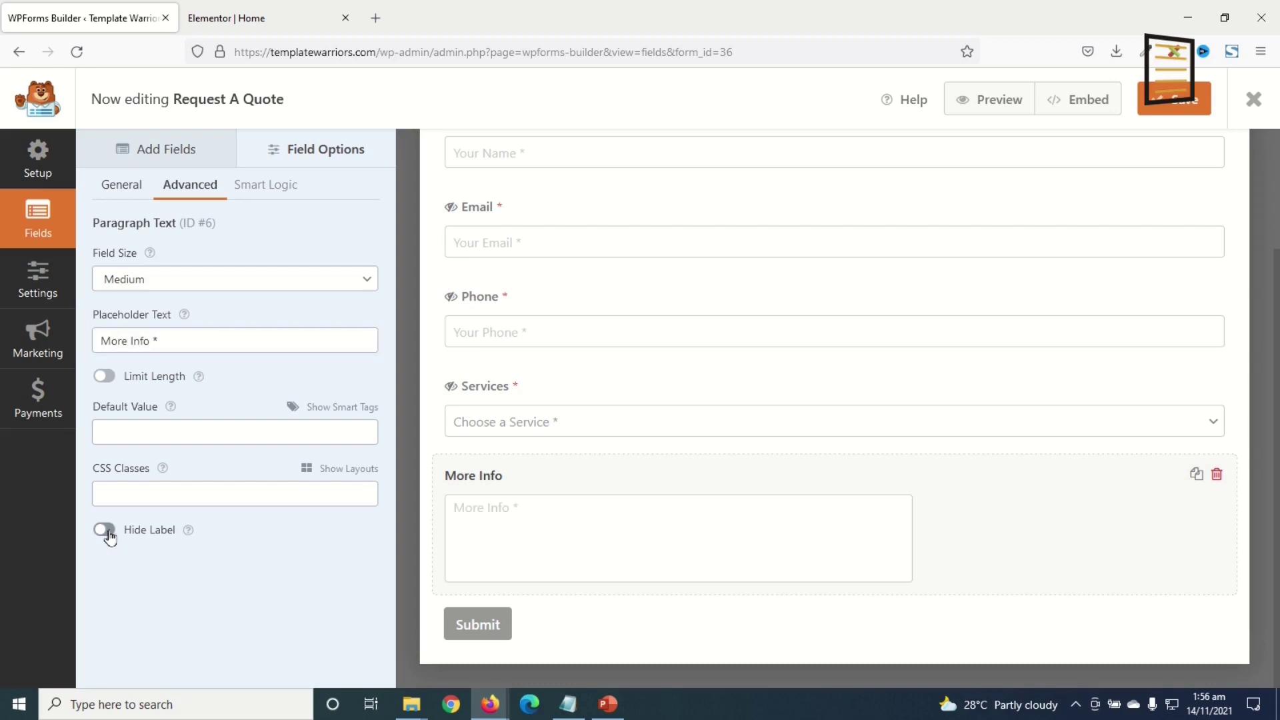
left_click(38, 287)
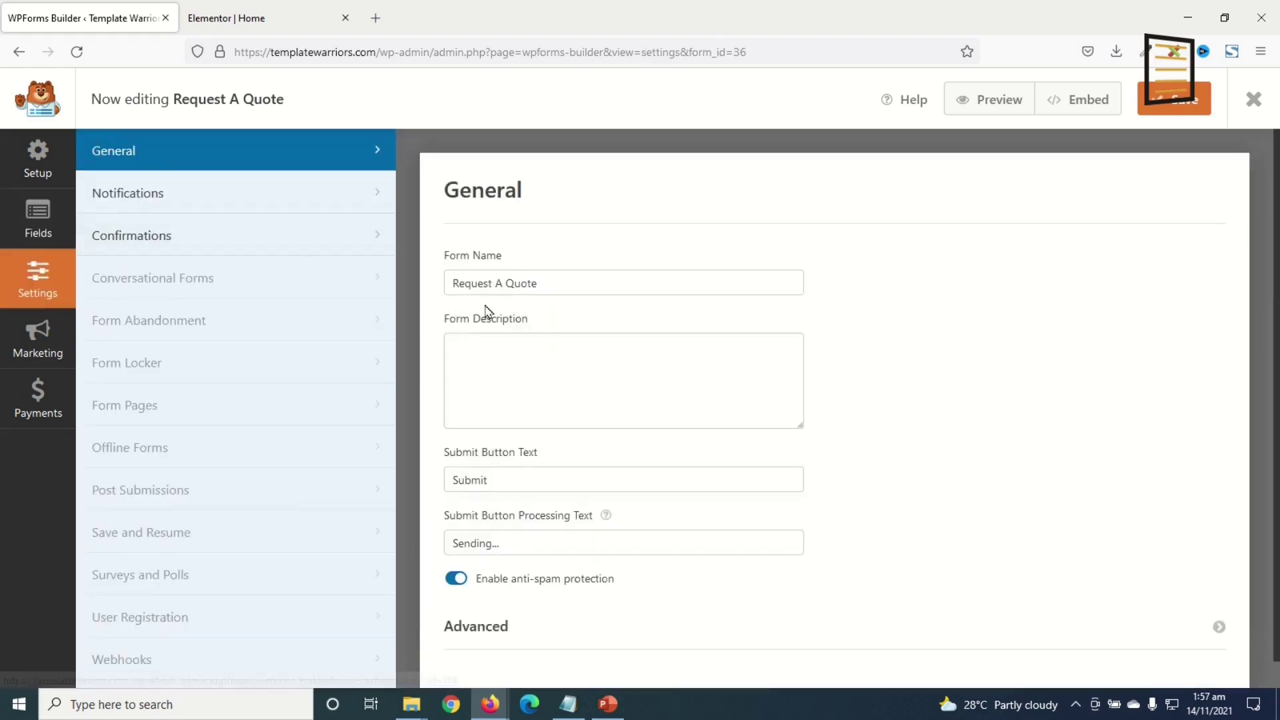
- Review the submit button text and the Default Notification's recipient, subject and sender values
scroll(577, 472, "down", 1)
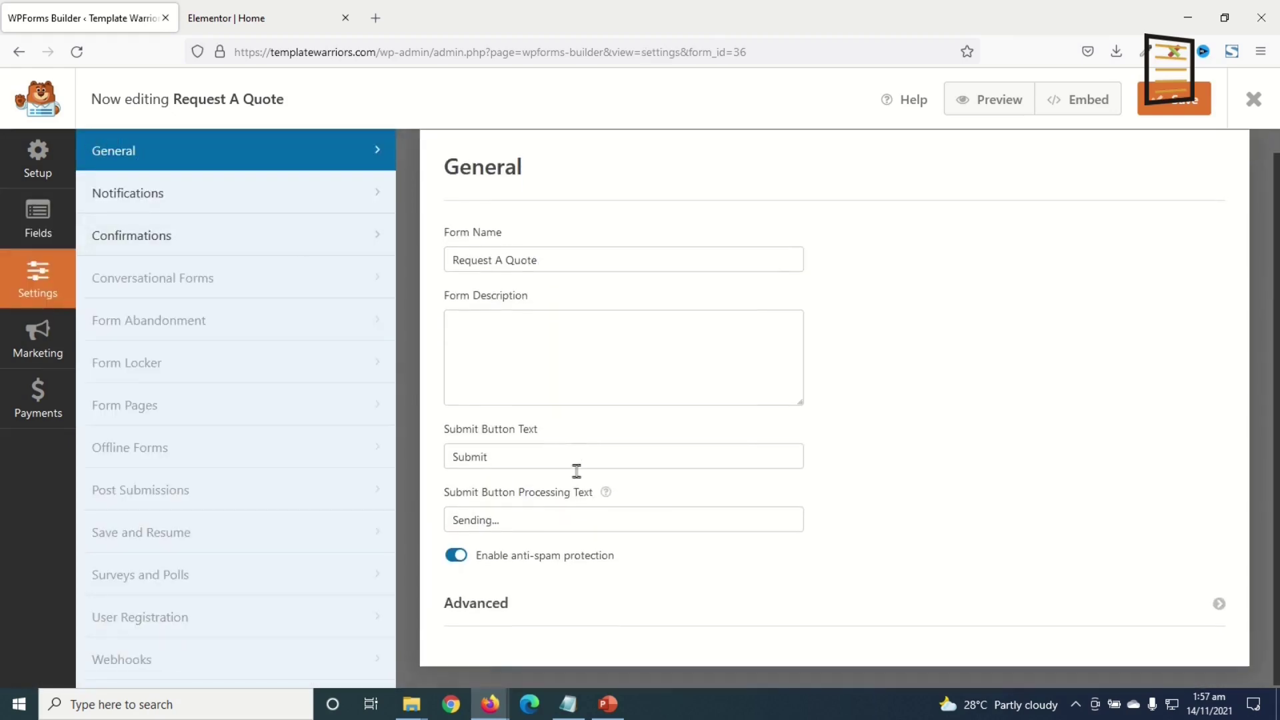
left_click_drag(522, 456, 430, 446)
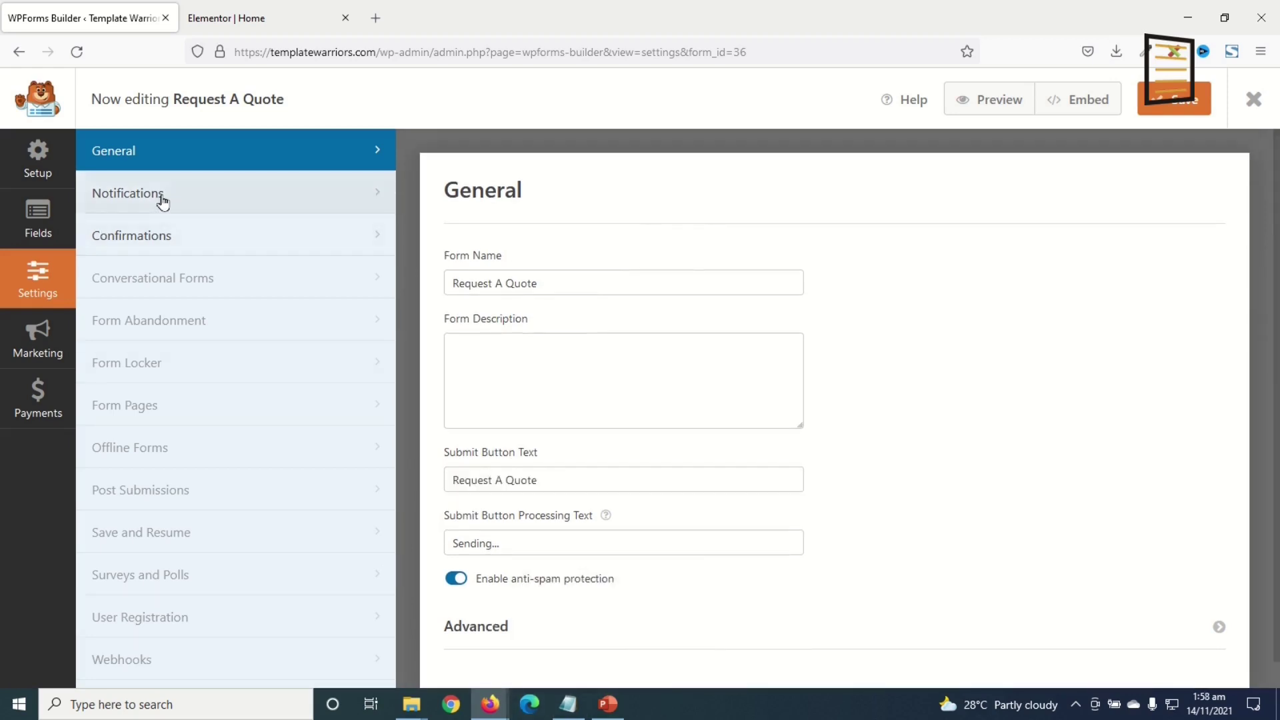
left_click(162, 199)
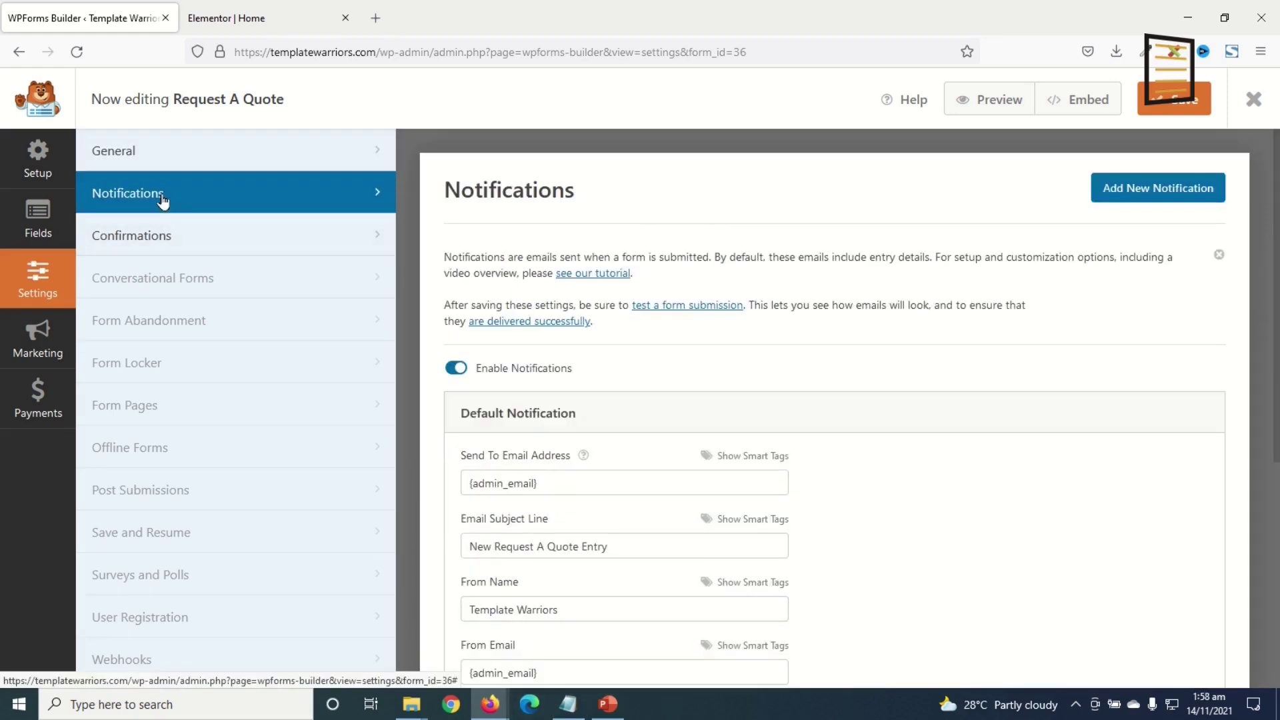
left_click_drag(600, 483, 425, 478)
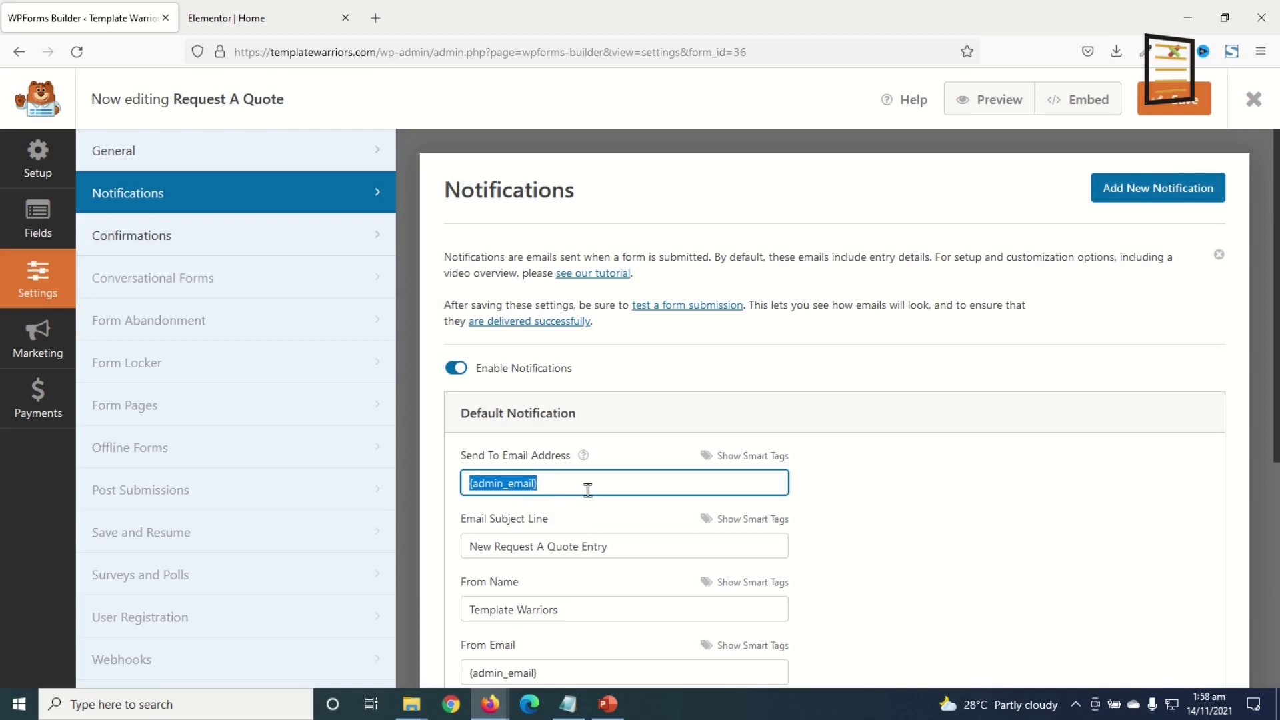
scroll(591, 490, "down", 3)
left_click_drag(626, 363, 425, 350)
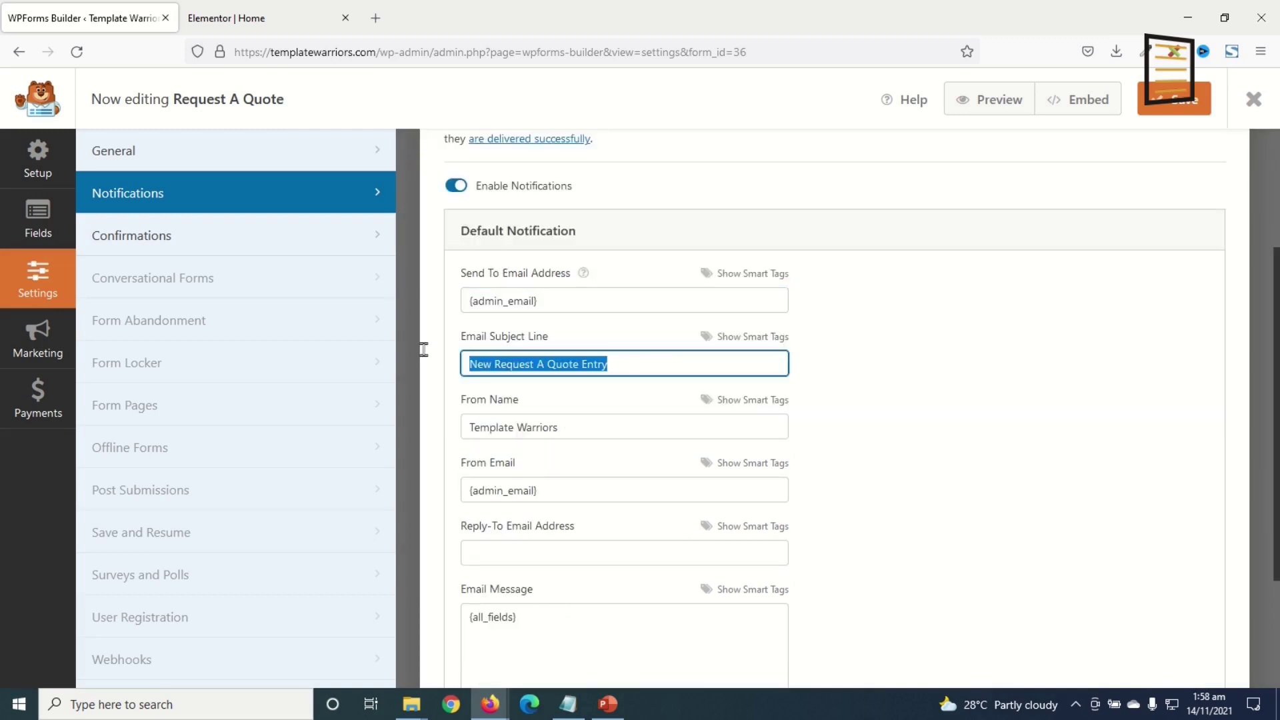
left_click_drag(579, 424, 451, 408)
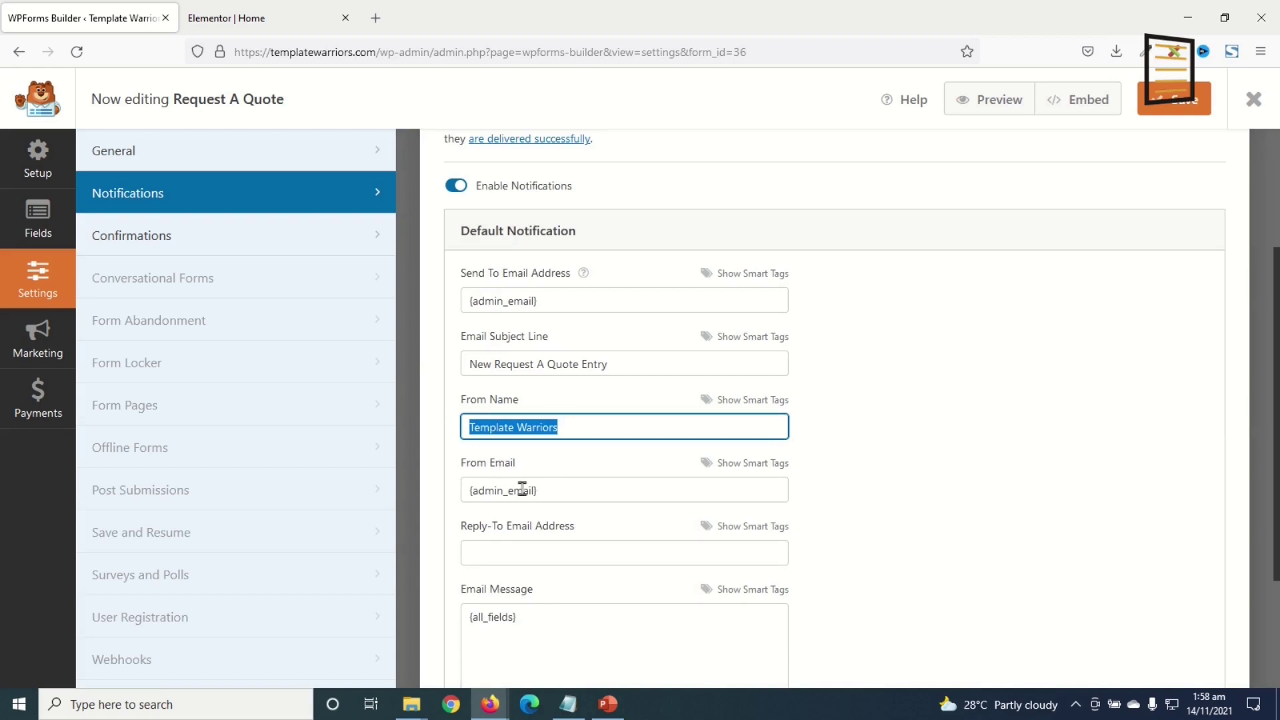
left_click_drag(575, 499, 444, 485)
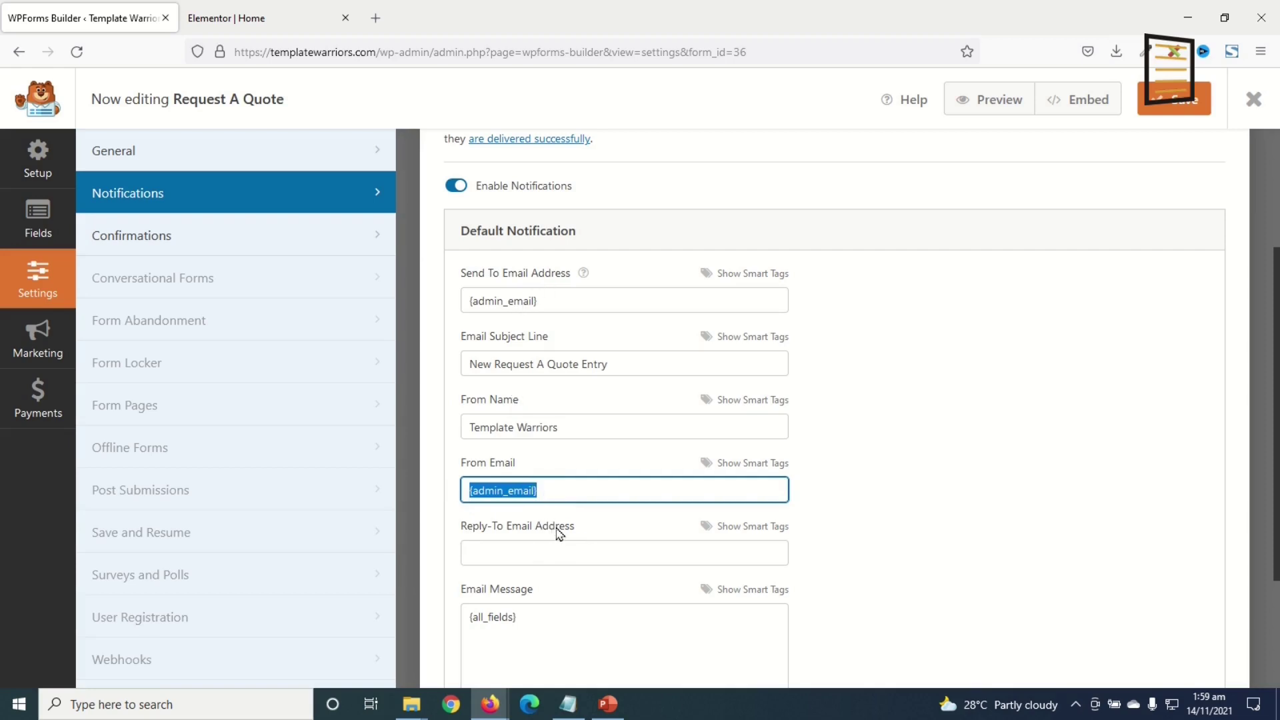
scroll(573, 500, "up", 3)
- Change the confirmation to 'Thanks for requesting a quote. We will be in touch with you shortly.', save and close
left_click(152, 240)
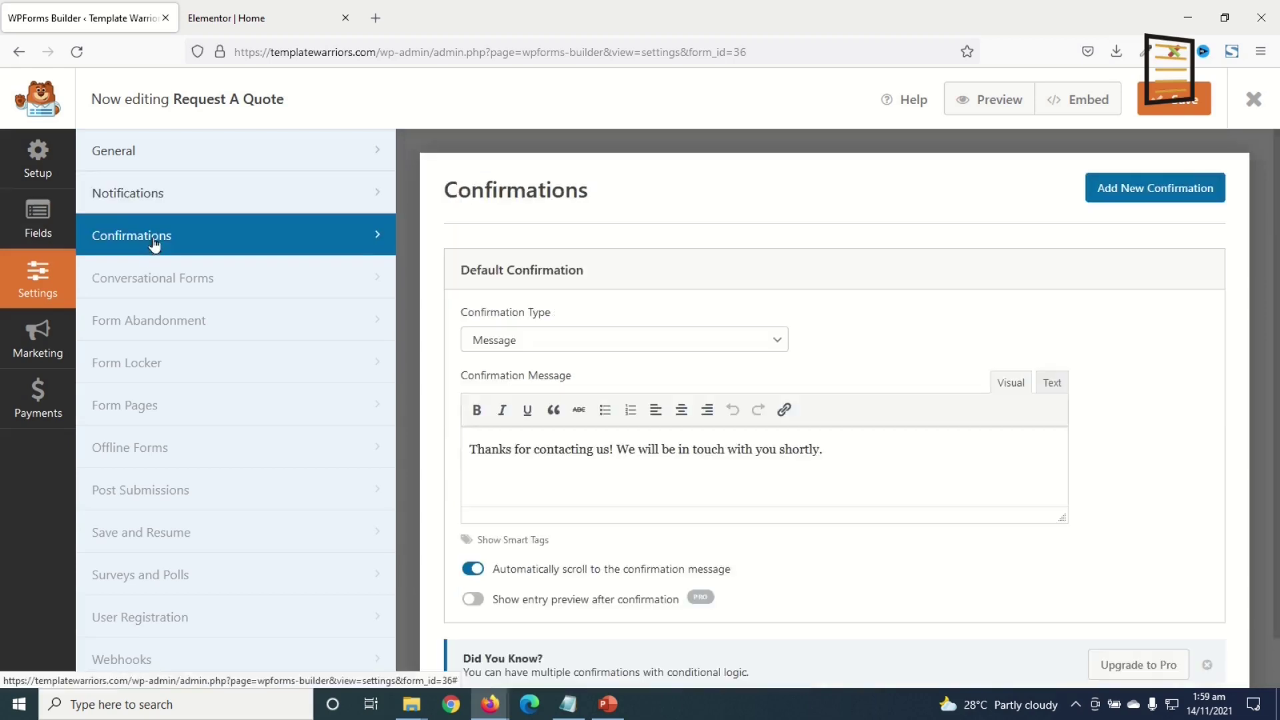
left_click_drag(860, 449, 440, 466)
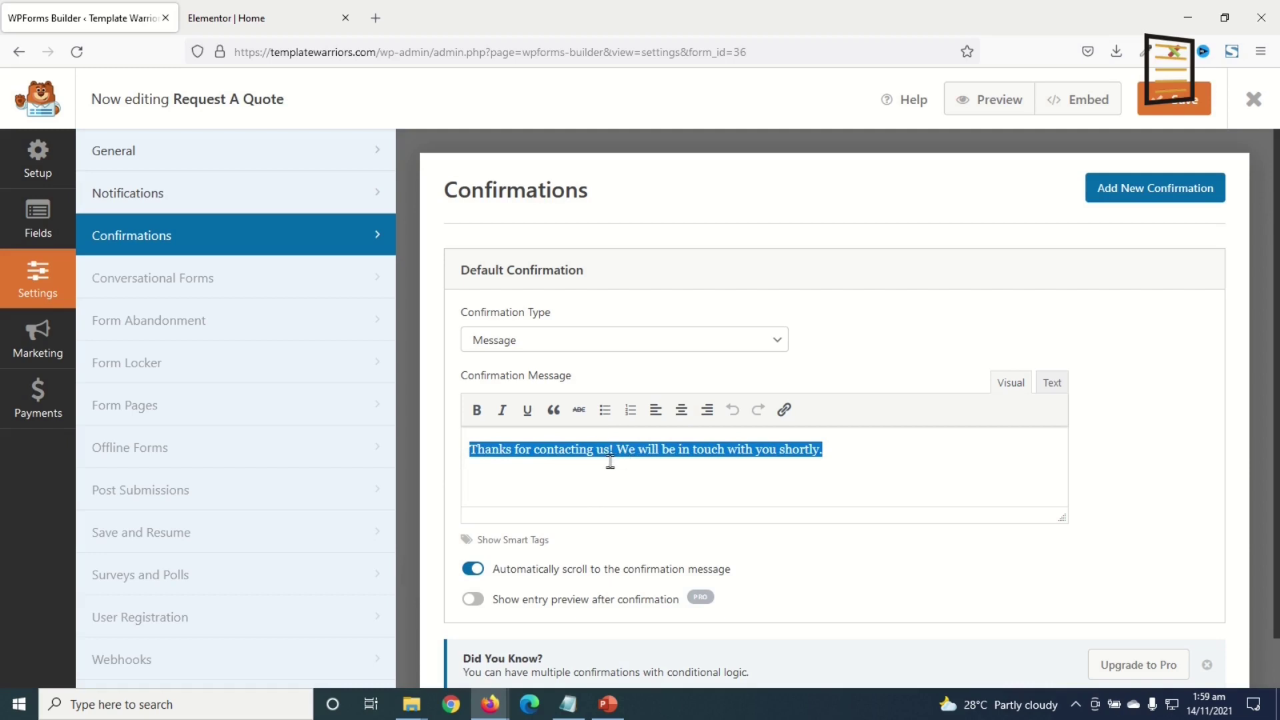
left_click(580, 449)
left_click_drag(538, 450, 612, 452)
type("requesting a quote.")
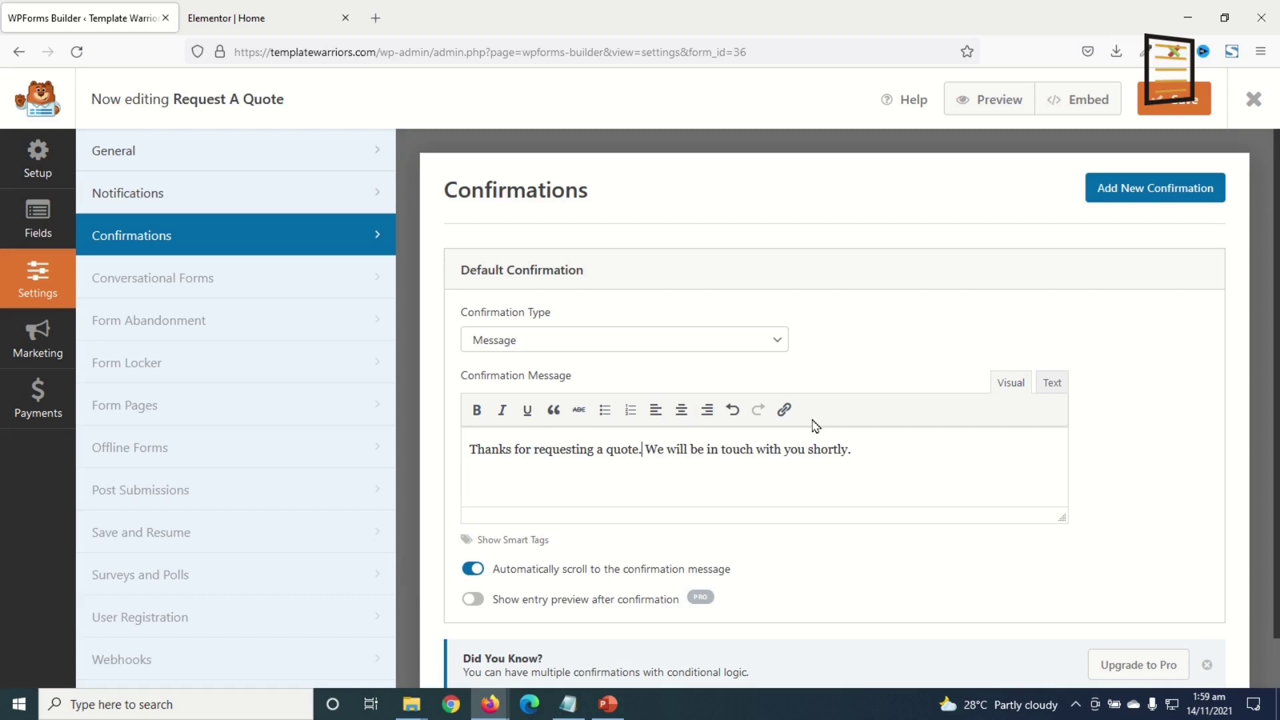
scroll(952, 436, "down", 1)
scroll(958, 448, "up", 1)
left_click(1184, 107)
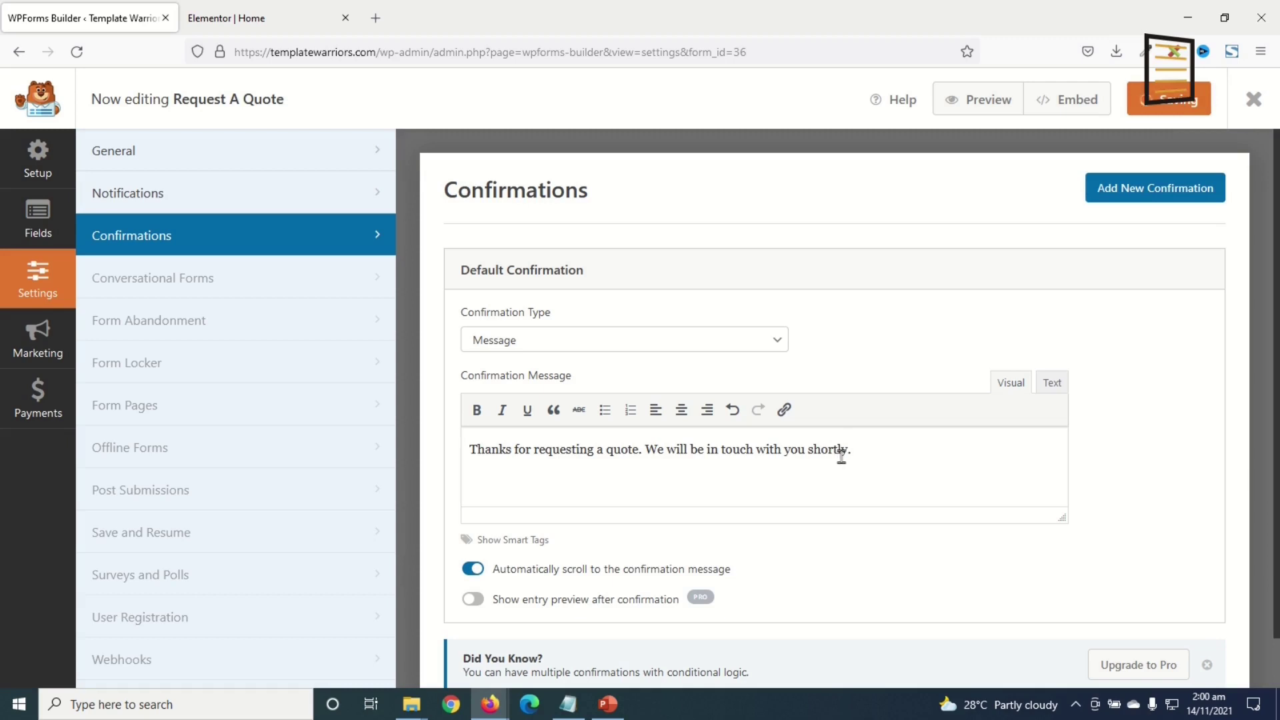
left_click(1253, 102)
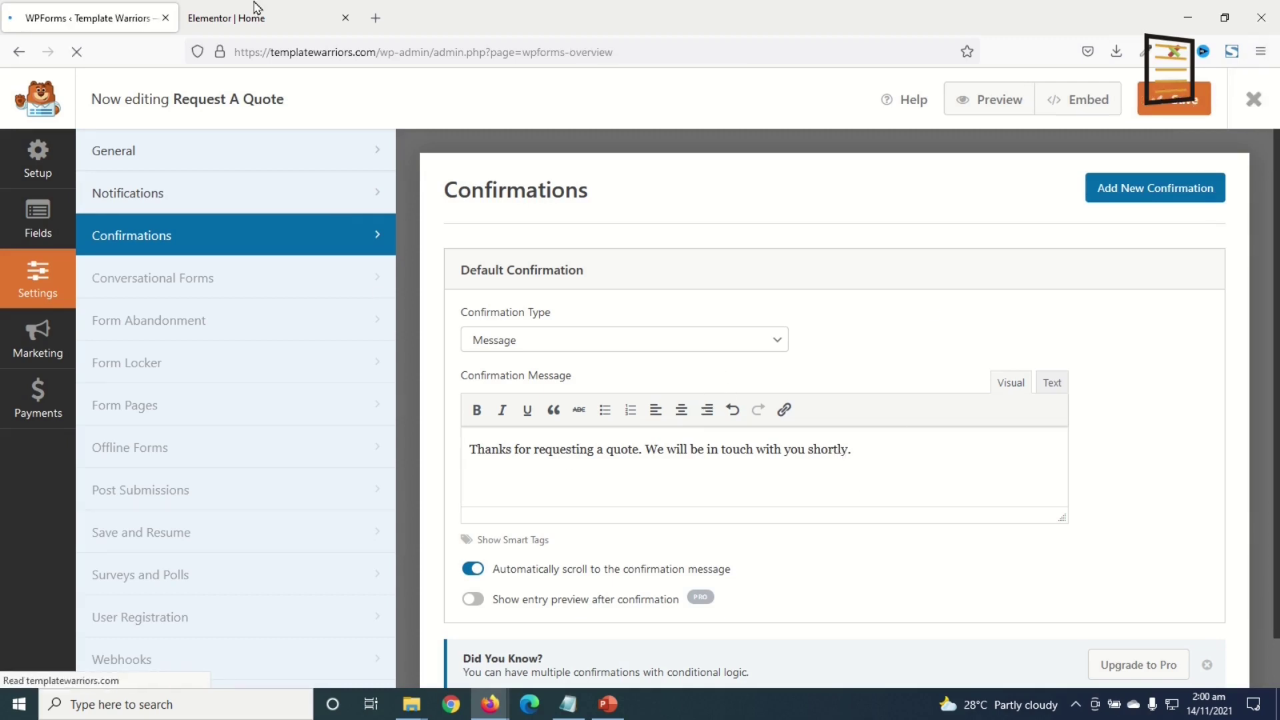
- Return to the Elementor Home page editor and reload it
left_click(267, 18)
left_click(77, 52)
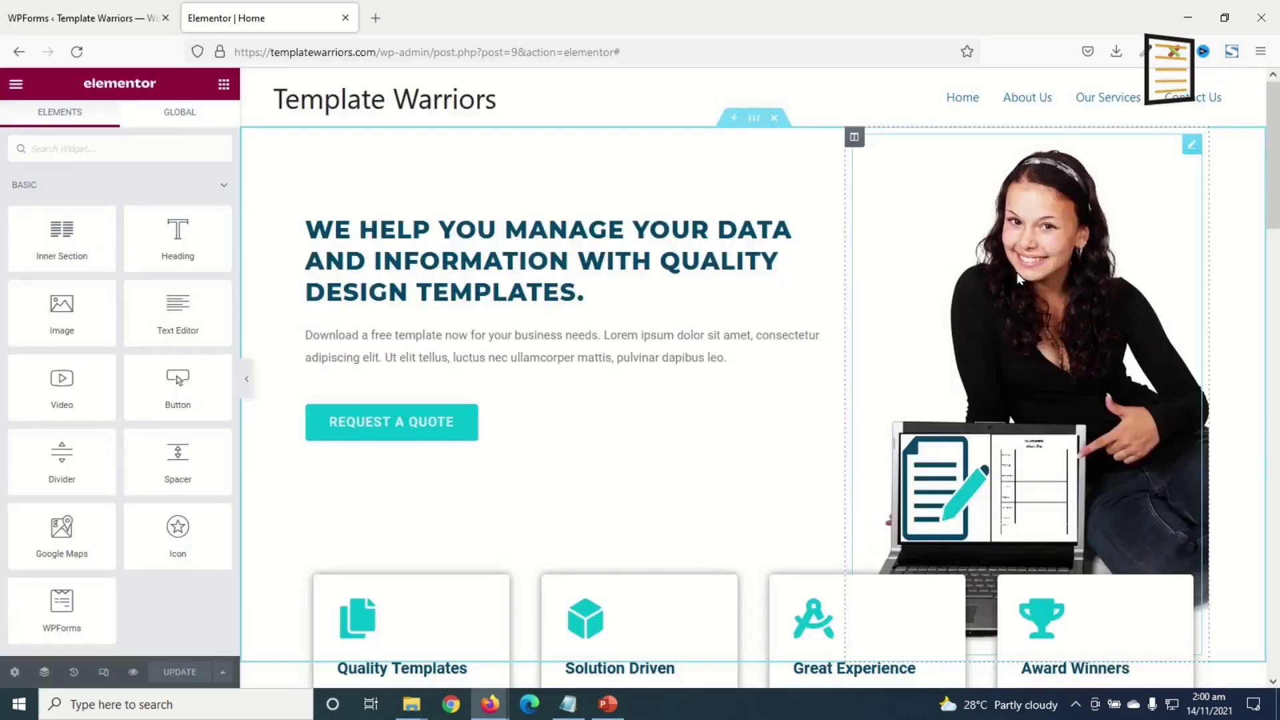
scroll(1035, 578, "down", 10)
scroll(1035, 577, "down", 5)
scroll(1011, 557, "up", 2)
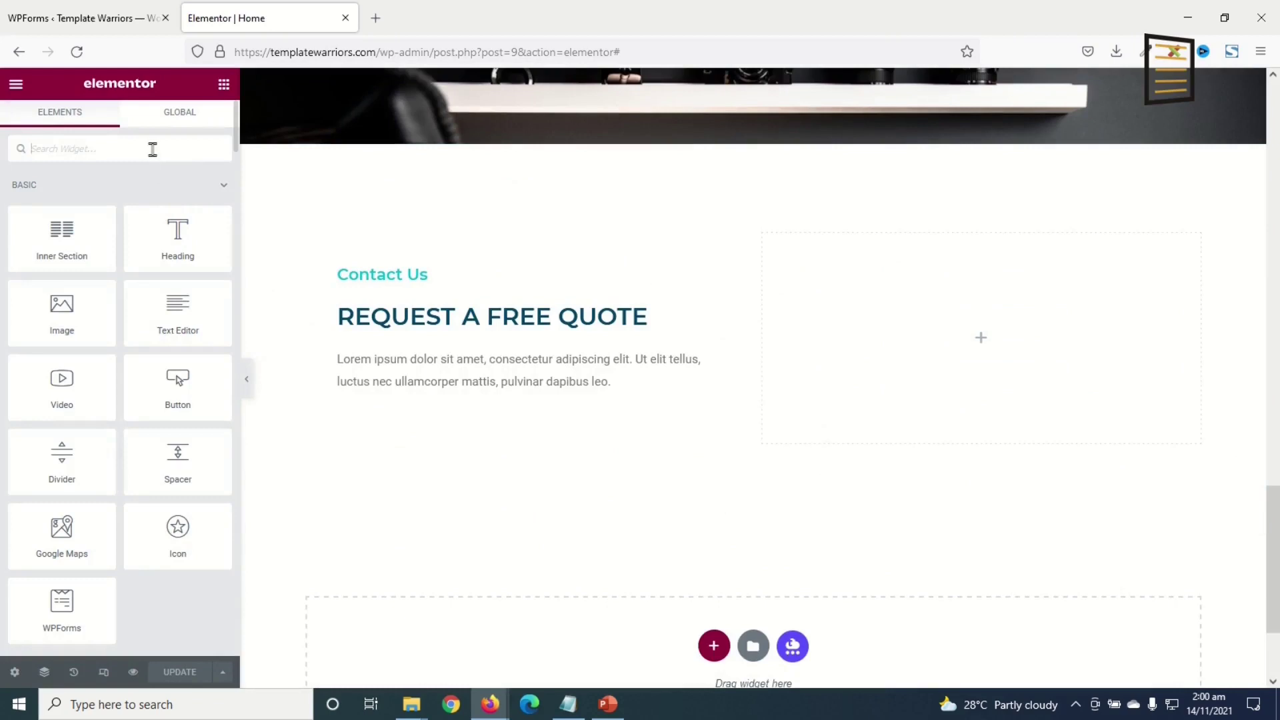
- Place a WPForms widget in the empty right column showing Request A Quote, title hidden
type("wpform")
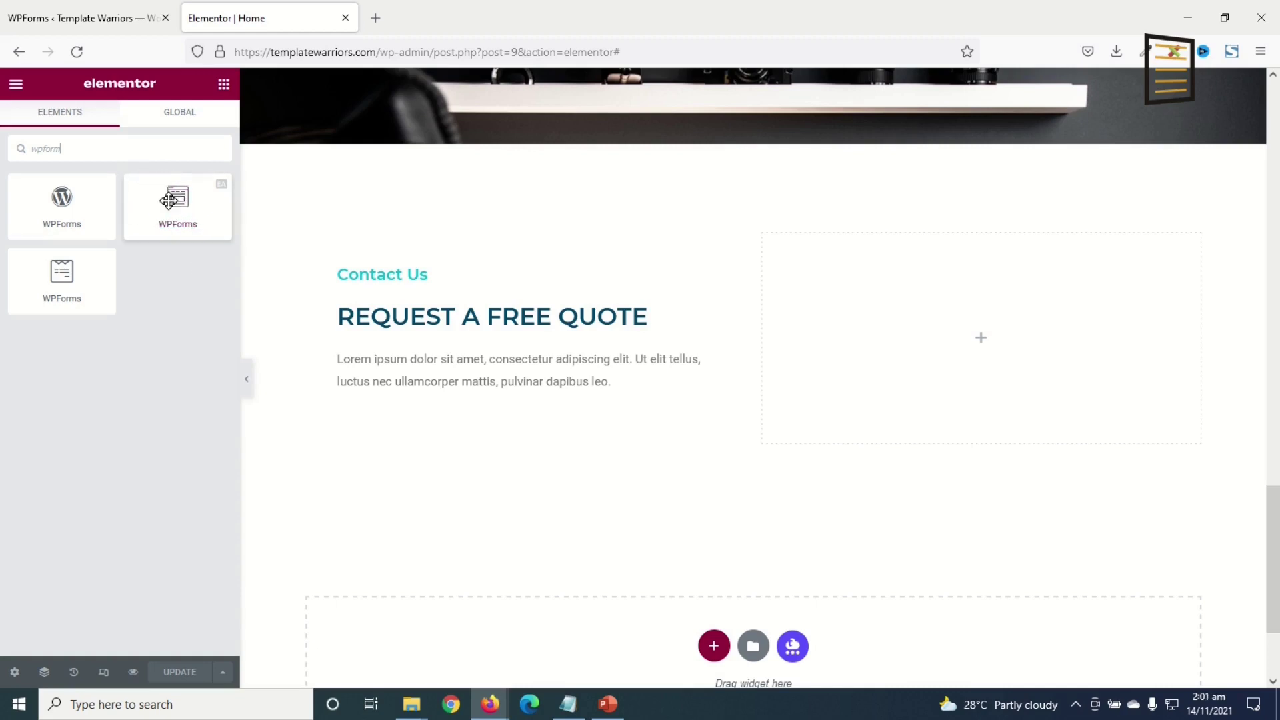
left_click_drag(176, 198, 1006, 342)
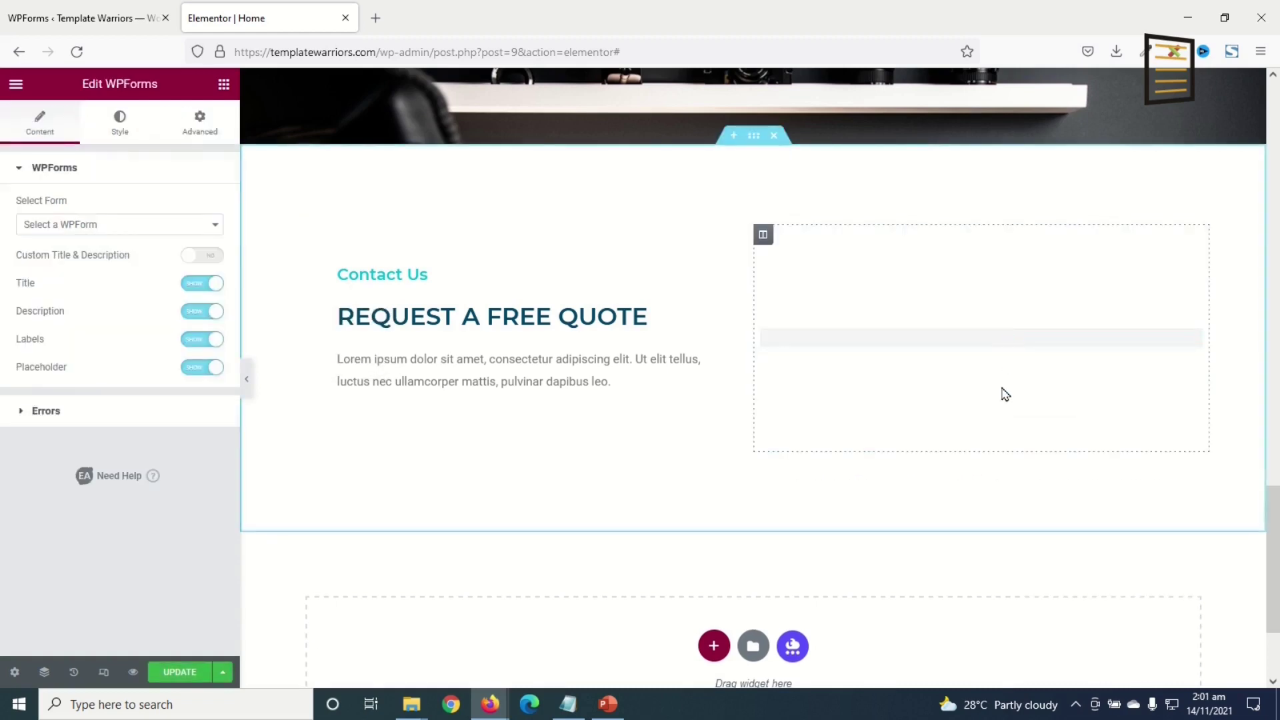
left_click(88, 229)
left_click(79, 272)
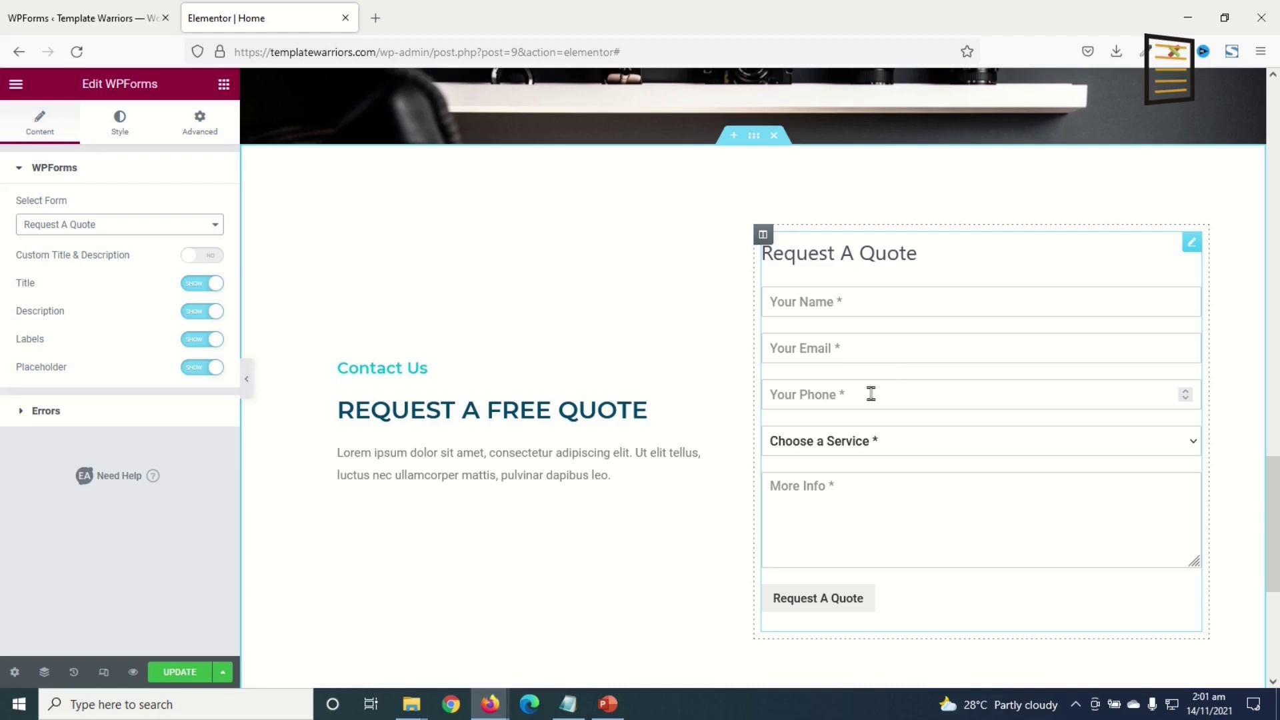
left_click(190, 287)
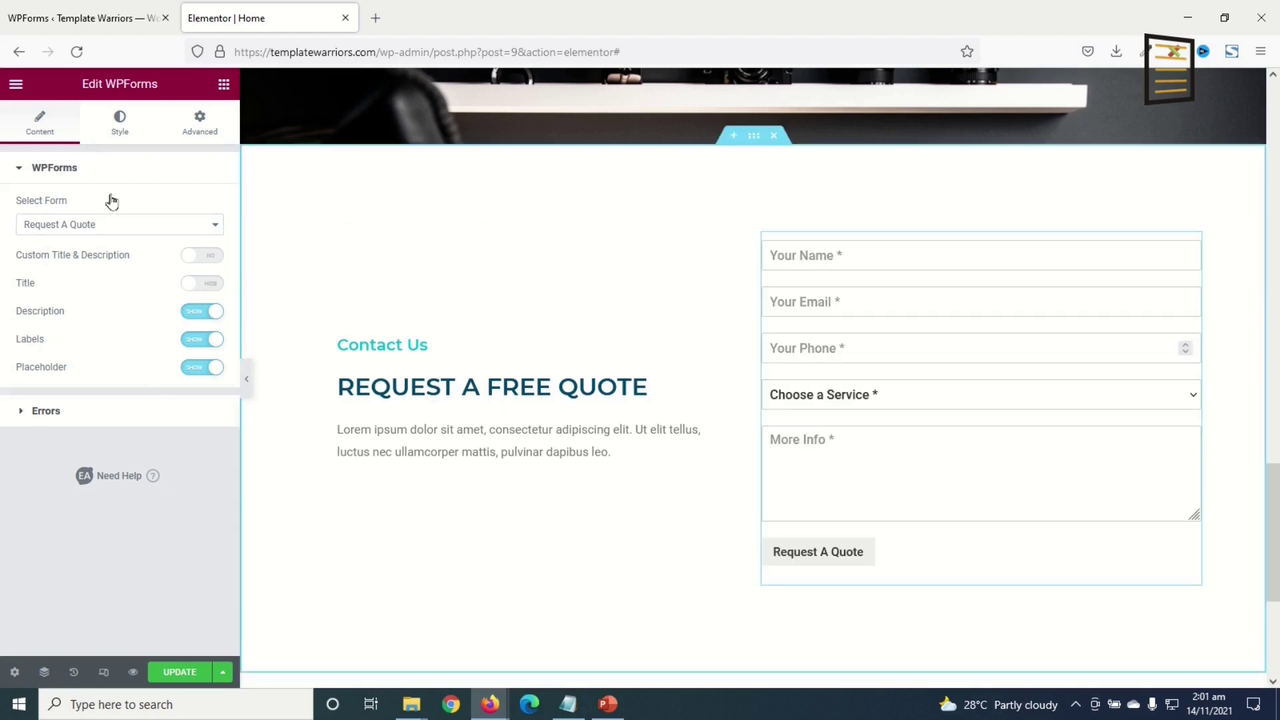
left_click(130, 125)
scroll(105, 314, "down", 5)
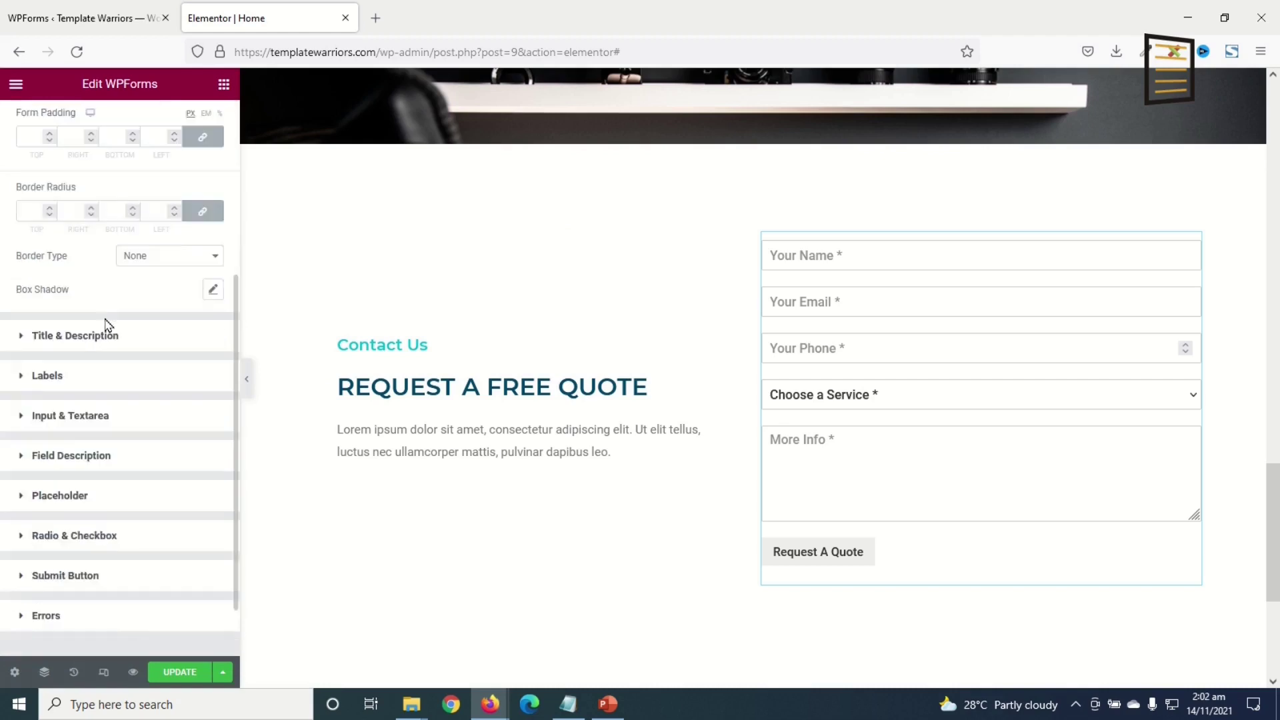
- Make the submit button full width with a teal background and white text
left_click(70, 507)
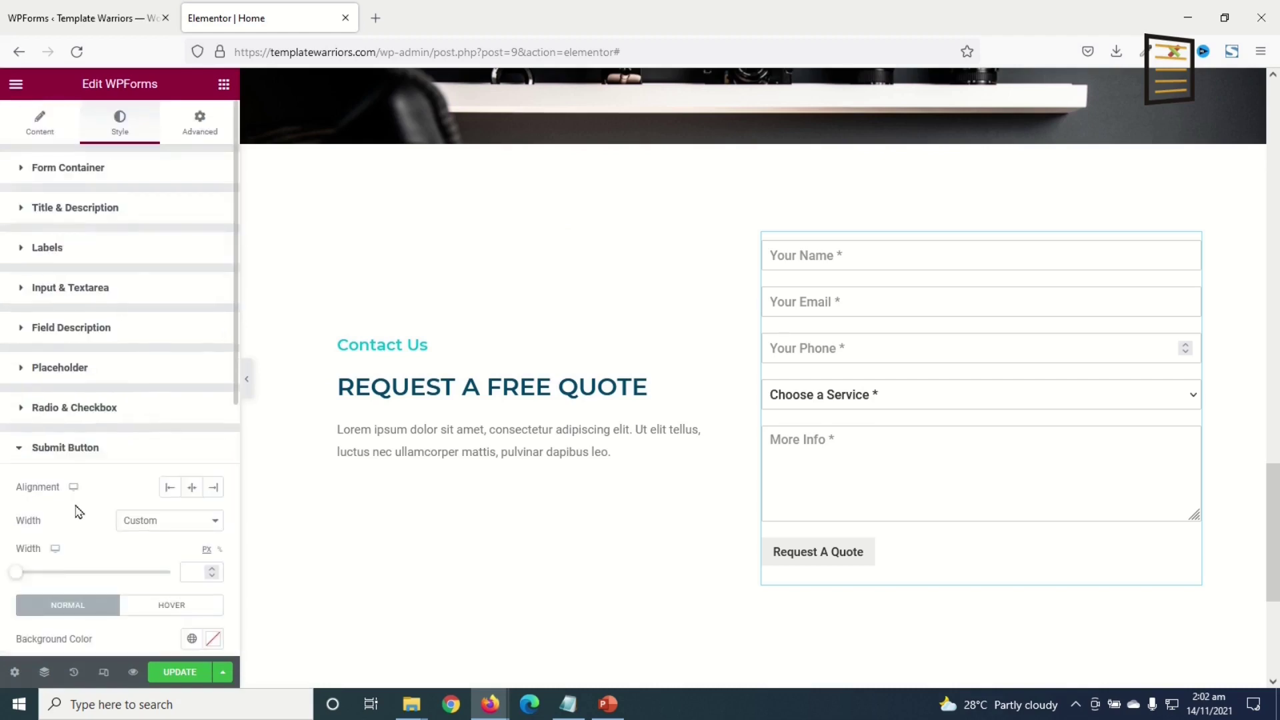
left_click(177, 526)
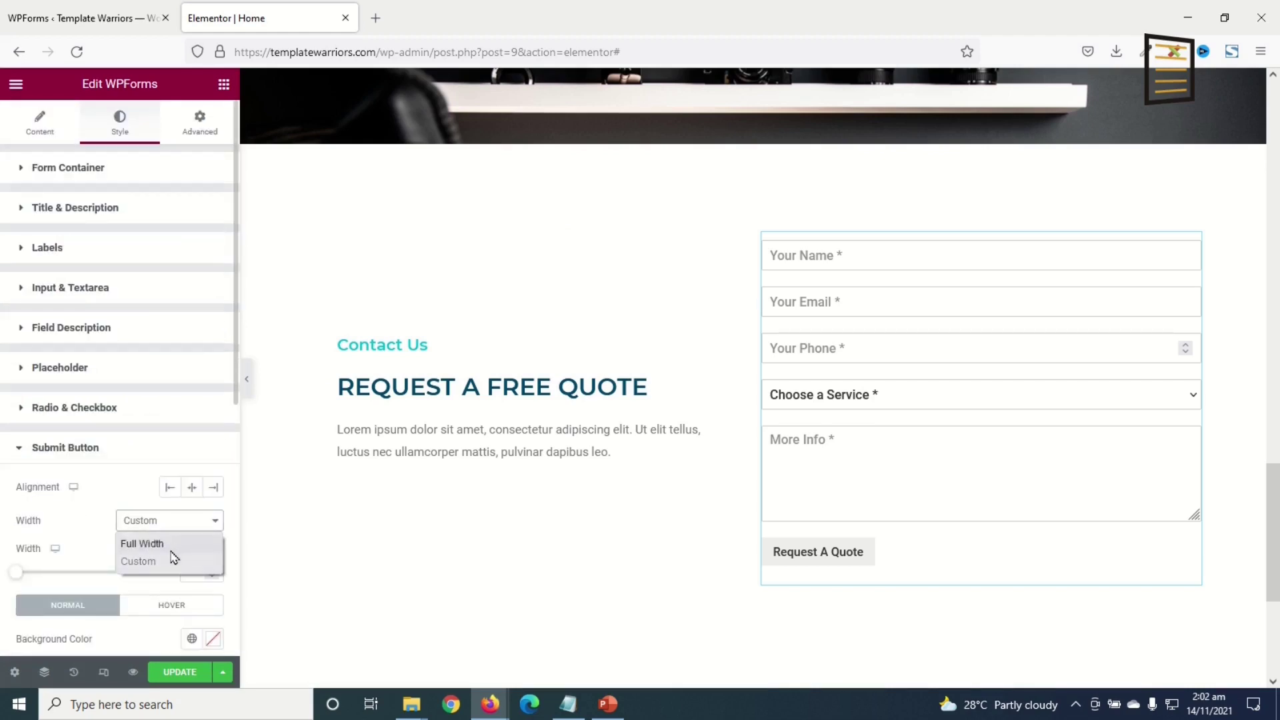
left_click(175, 542)
scroll(180, 548, "down", 1)
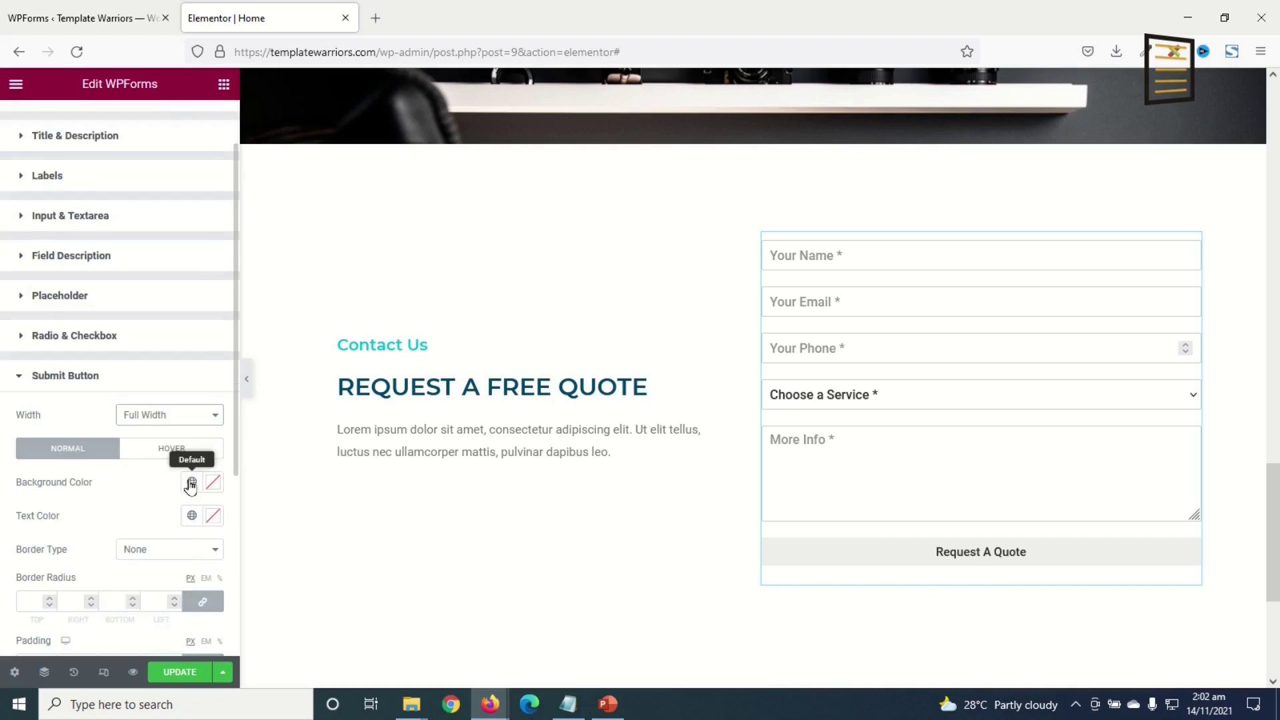
left_click(192, 482)
scroll(110, 437, "down", 3)
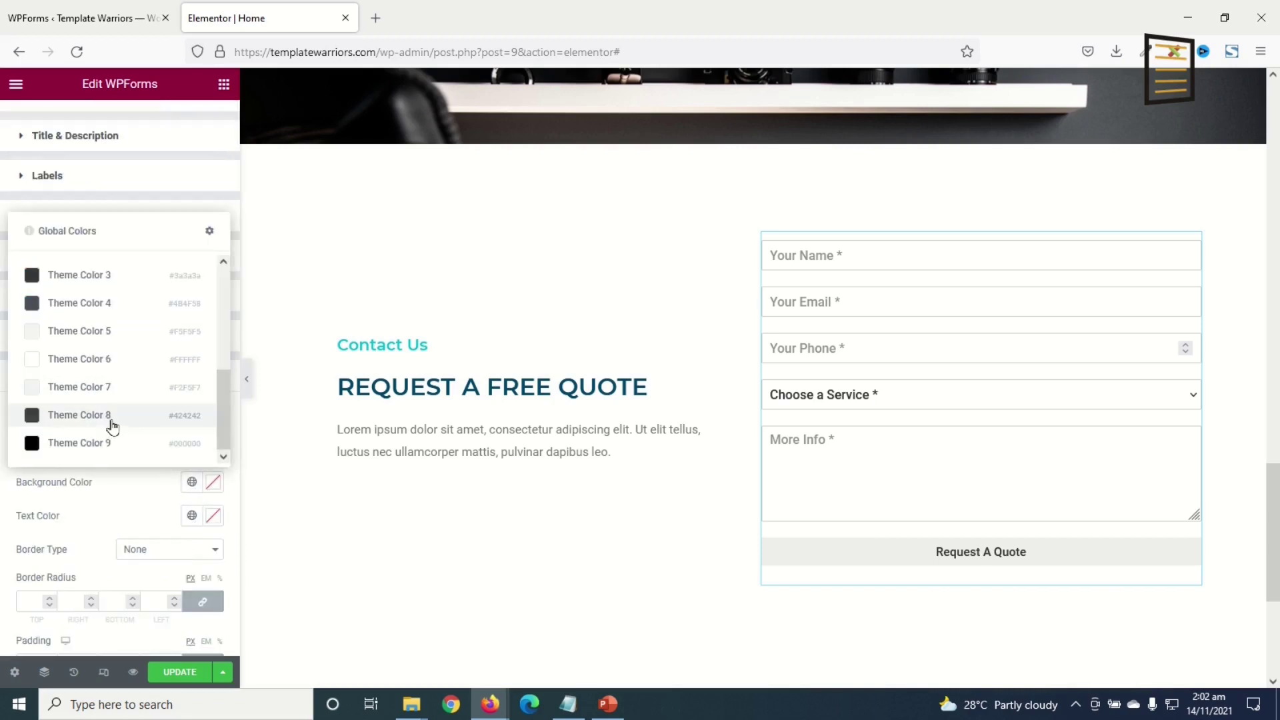
scroll(112, 427, "up", 3)
left_click(63, 415)
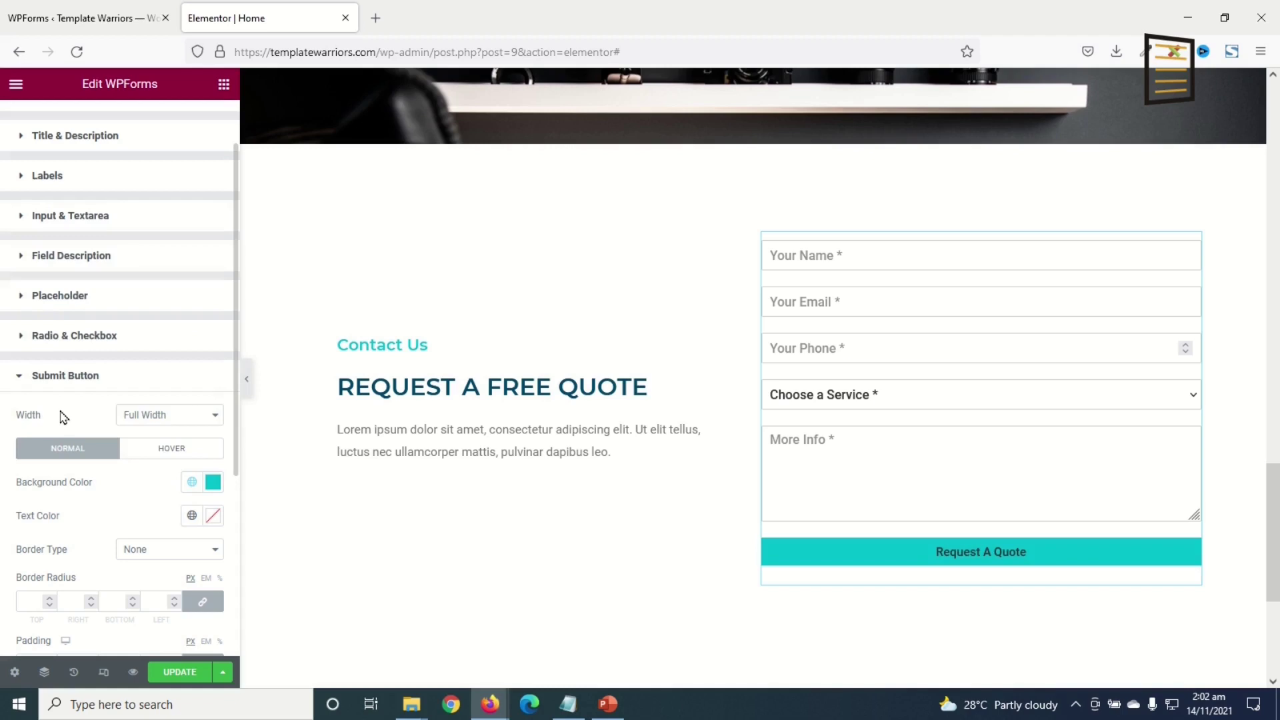
left_click(213, 517)
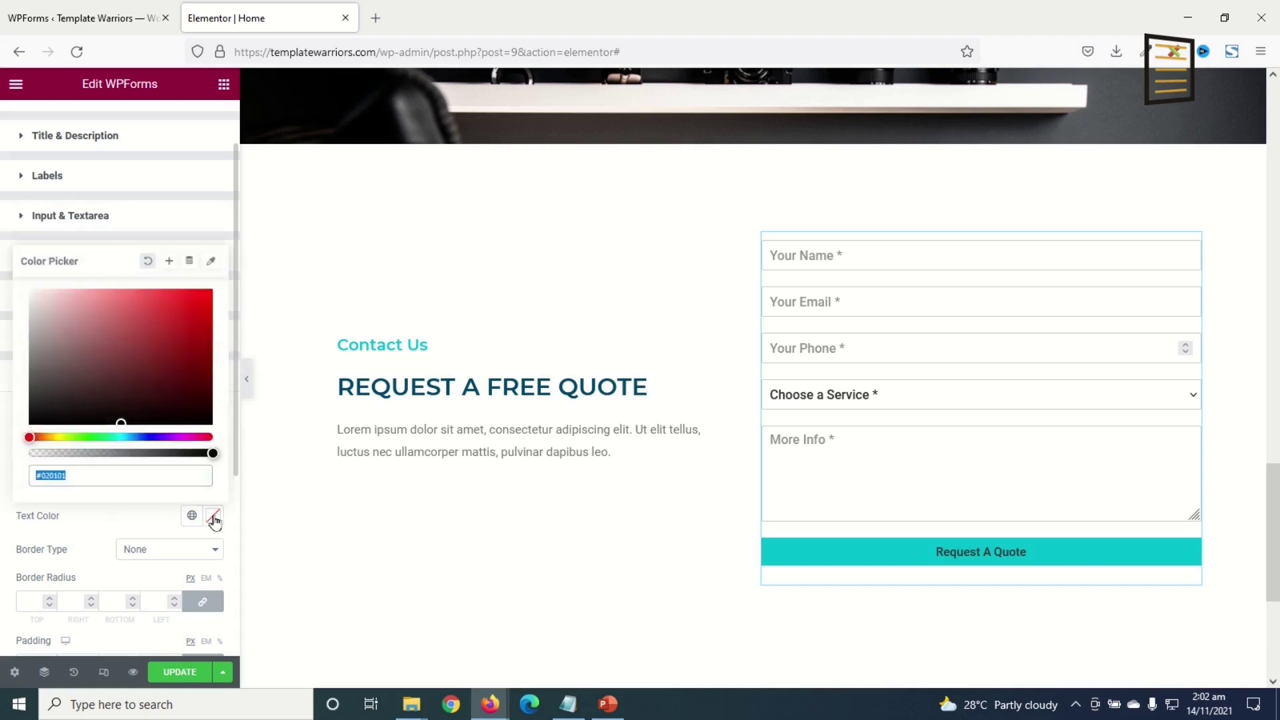
left_click_drag(69, 324, 3, 223)
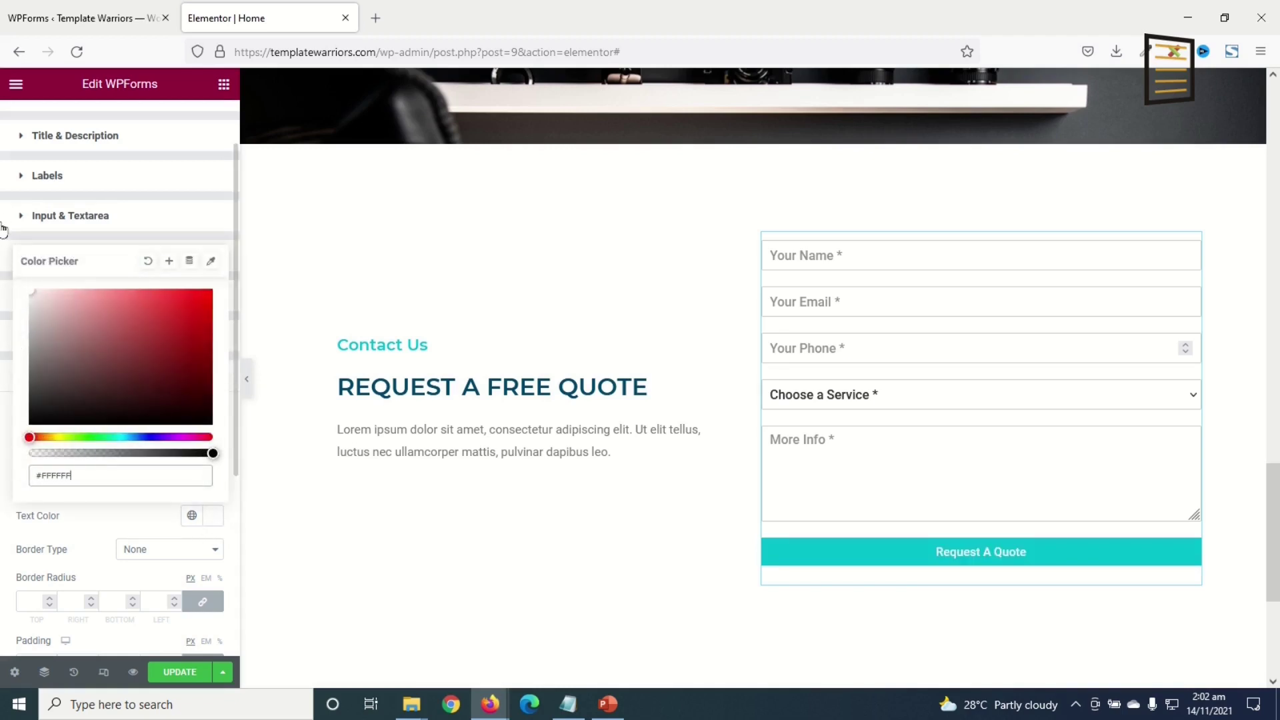
- Set the submit button text to uppercase with 1.5 letter spacing
scroll(226, 480, "down", 5)
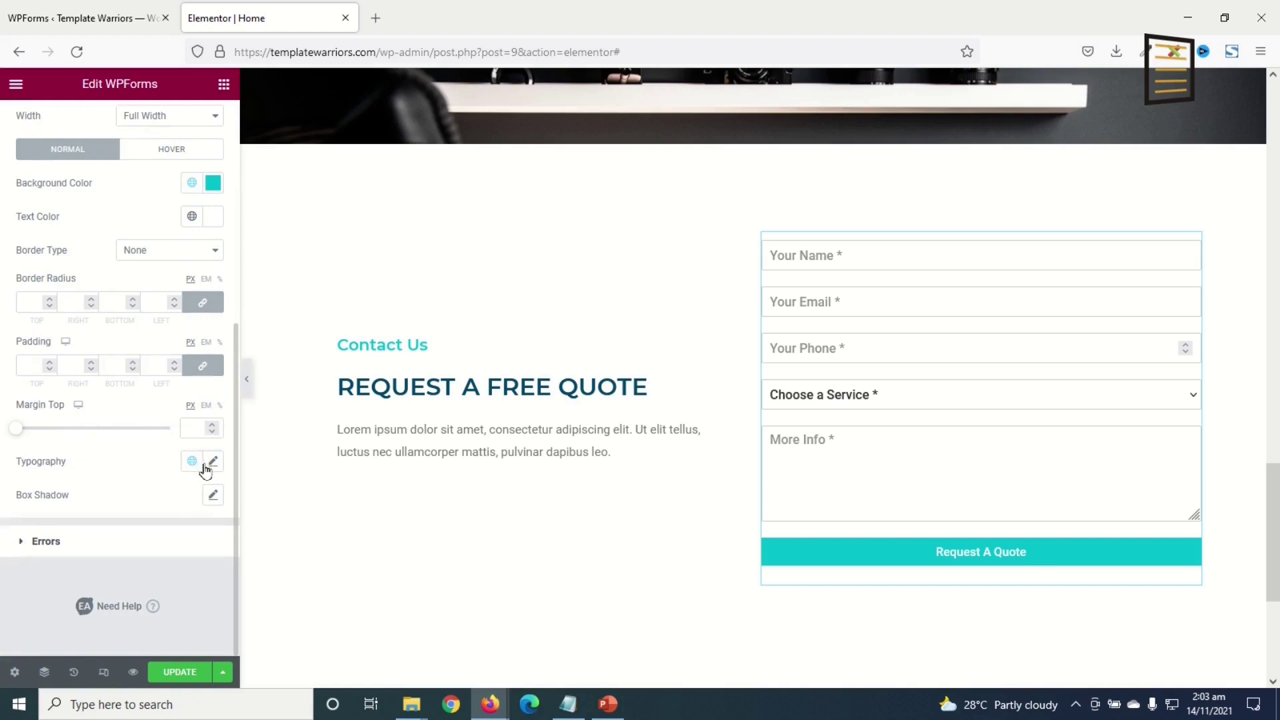
left_click(213, 461)
scroll(173, 507, "down", 3)
left_click(158, 466)
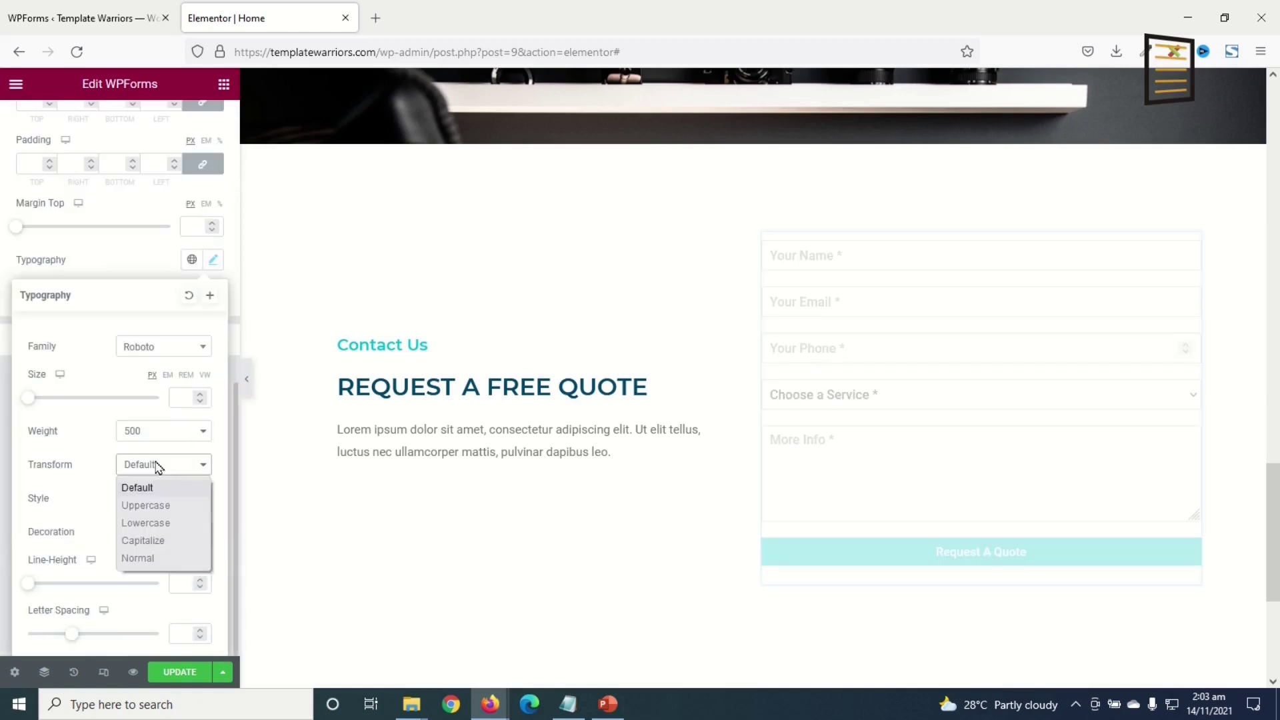
left_click(154, 506)
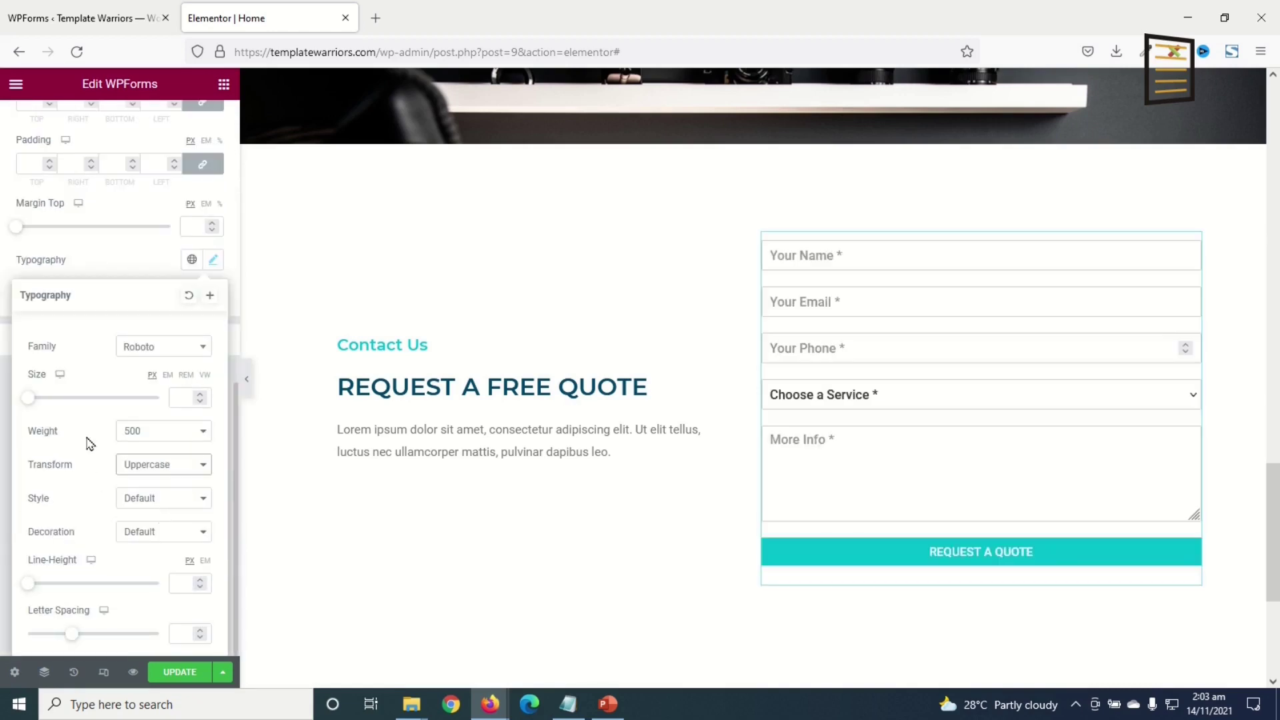
left_click(174, 633)
type("1.5")
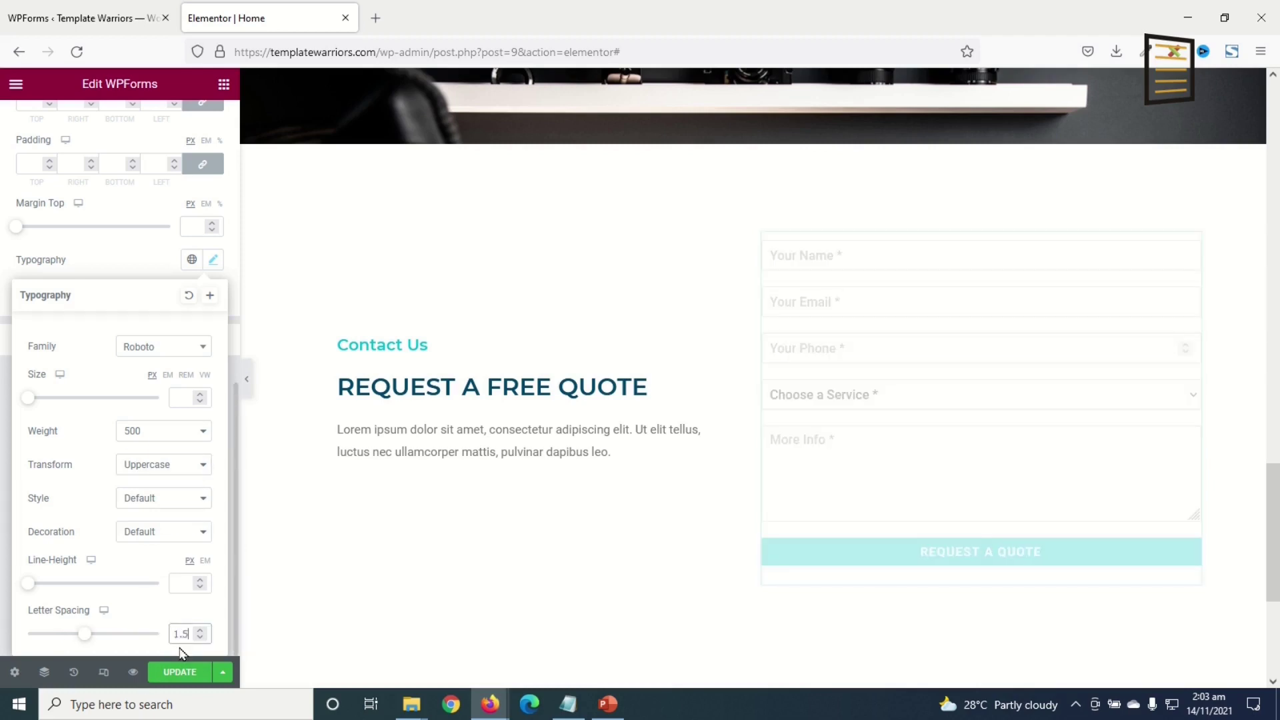
scroll(170, 587, "up", 5)
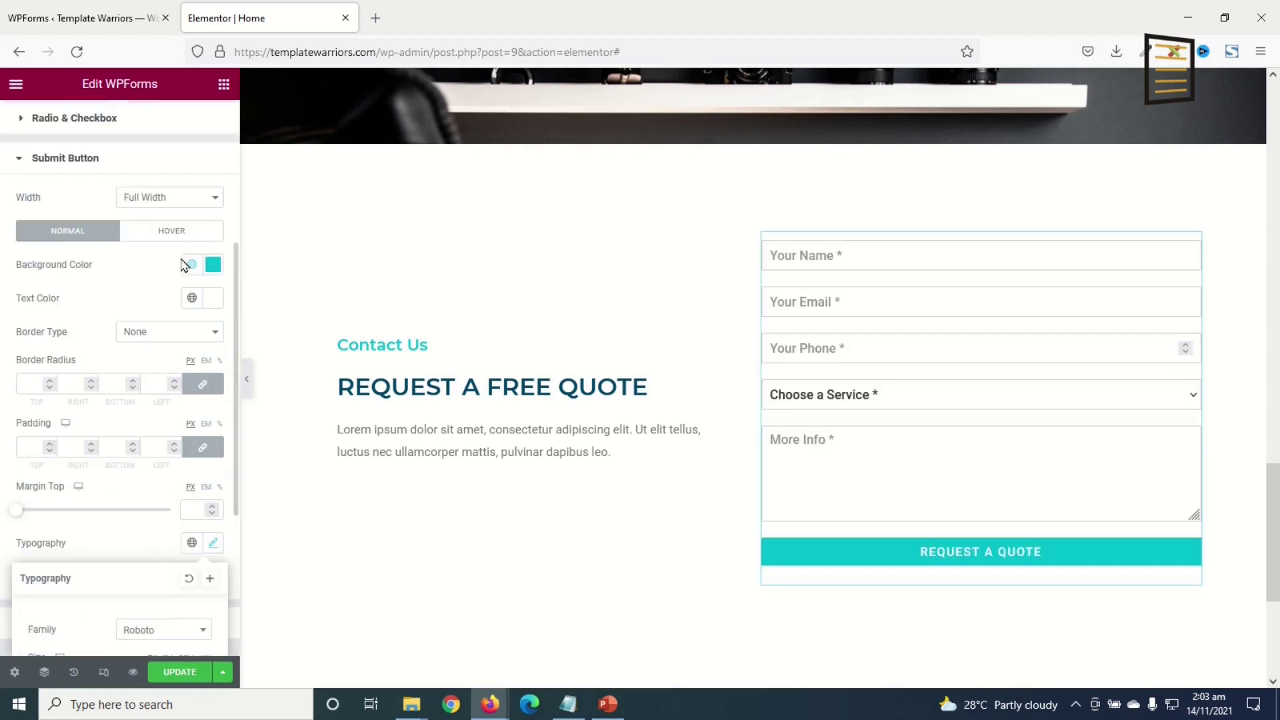
- Give the submit button a Dark Blue background on hover
left_click(189, 226)
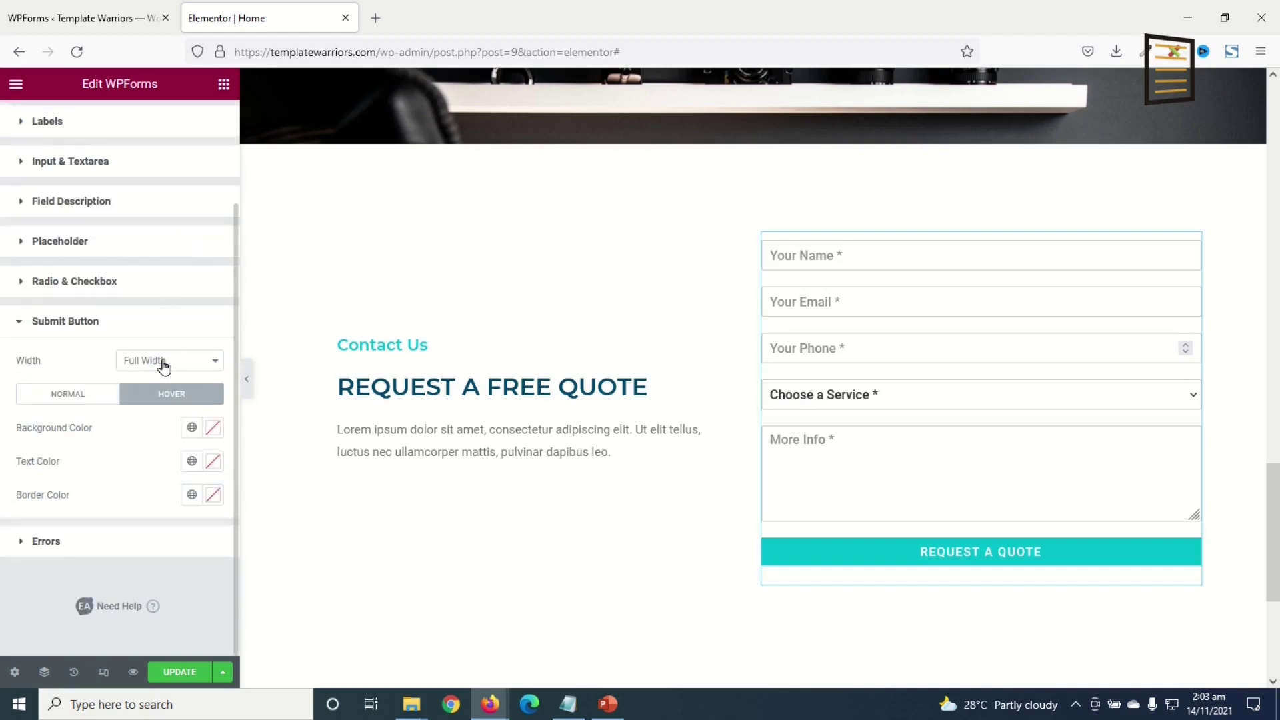
left_click(192, 428)
left_click(66, 329)
- Save the Home page edits with Update
scroll(709, 566, "down", 4)
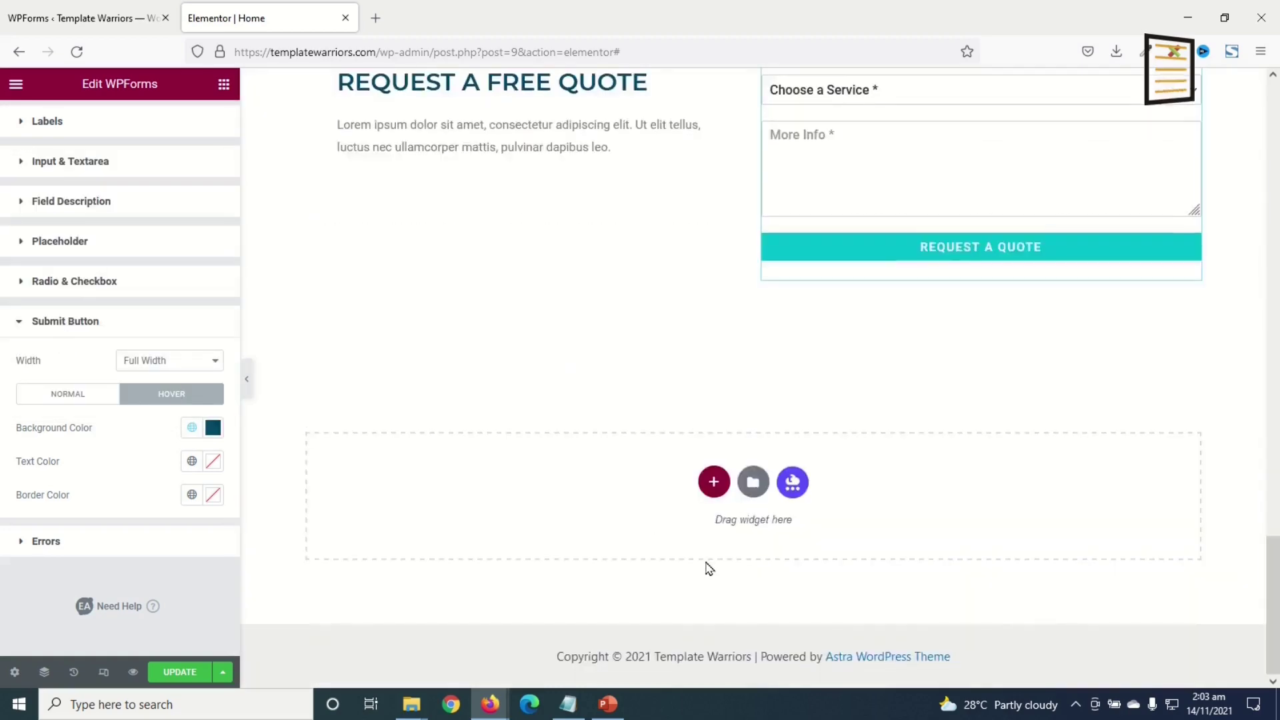
scroll(723, 533, "up", 9)
scroll(723, 533, "up", 10)
scroll(724, 523, "down", 9)
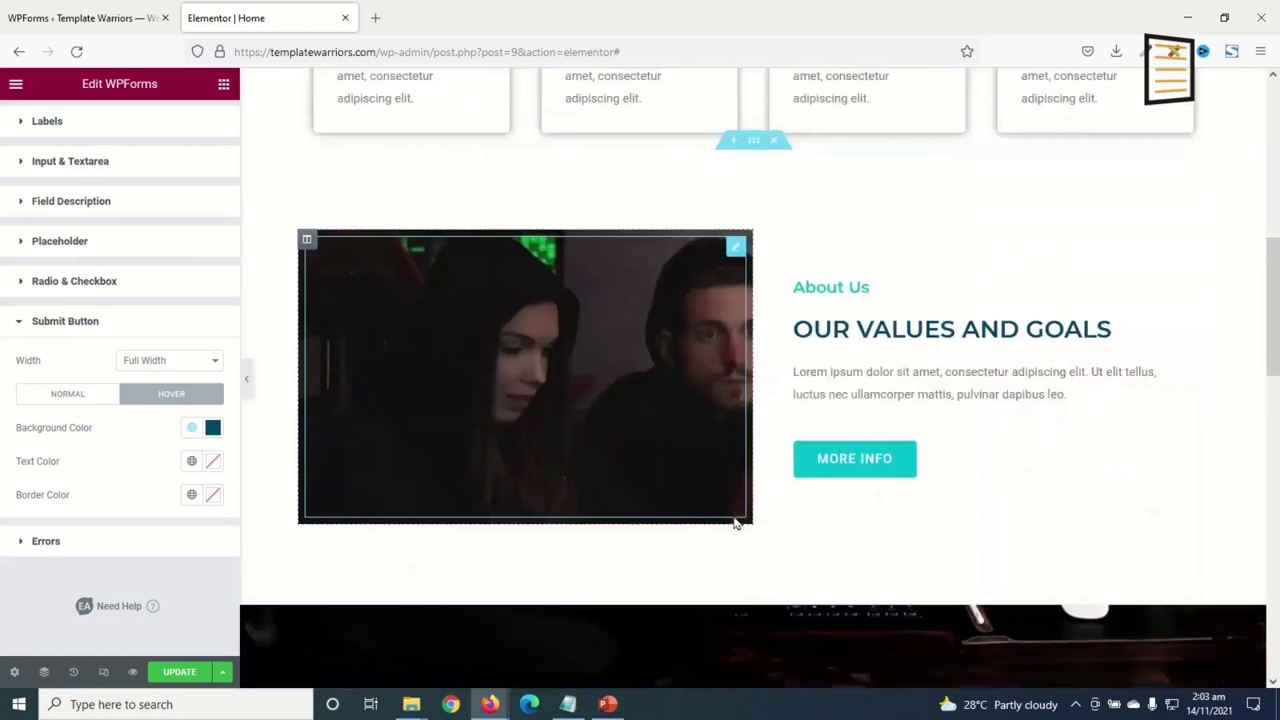
scroll(729, 514, "down", 10)
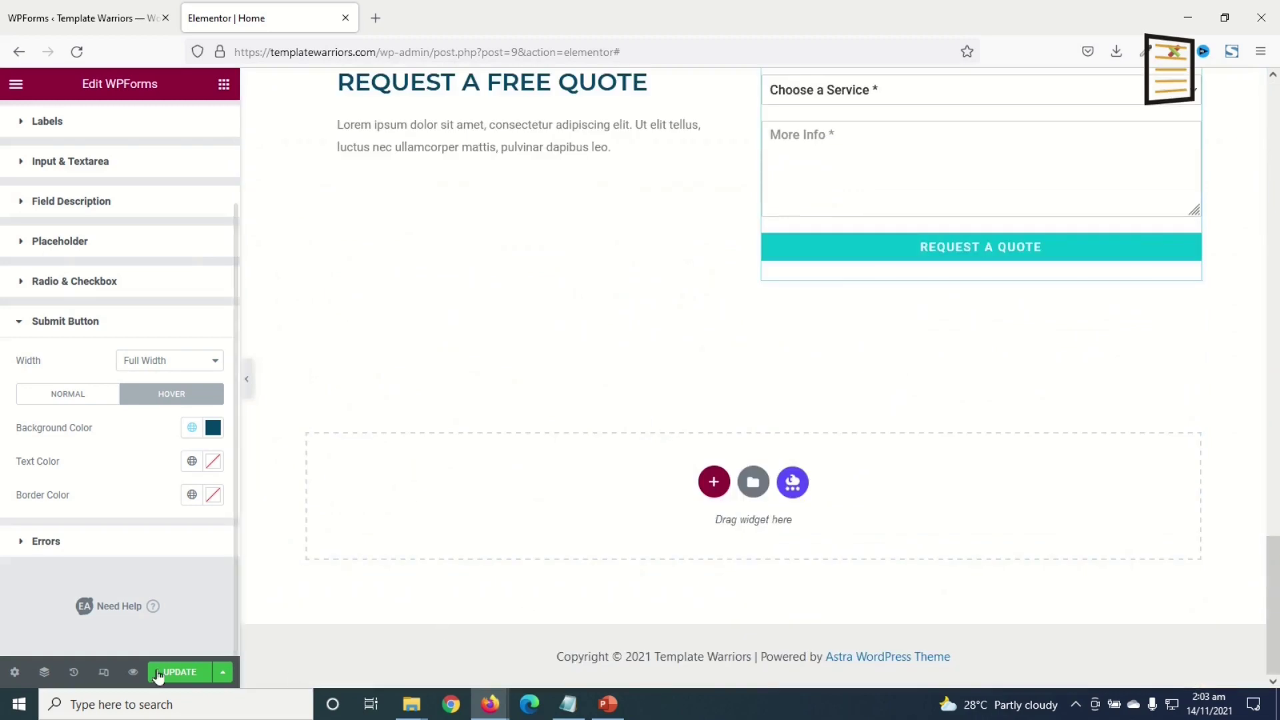
left_click(180, 672)
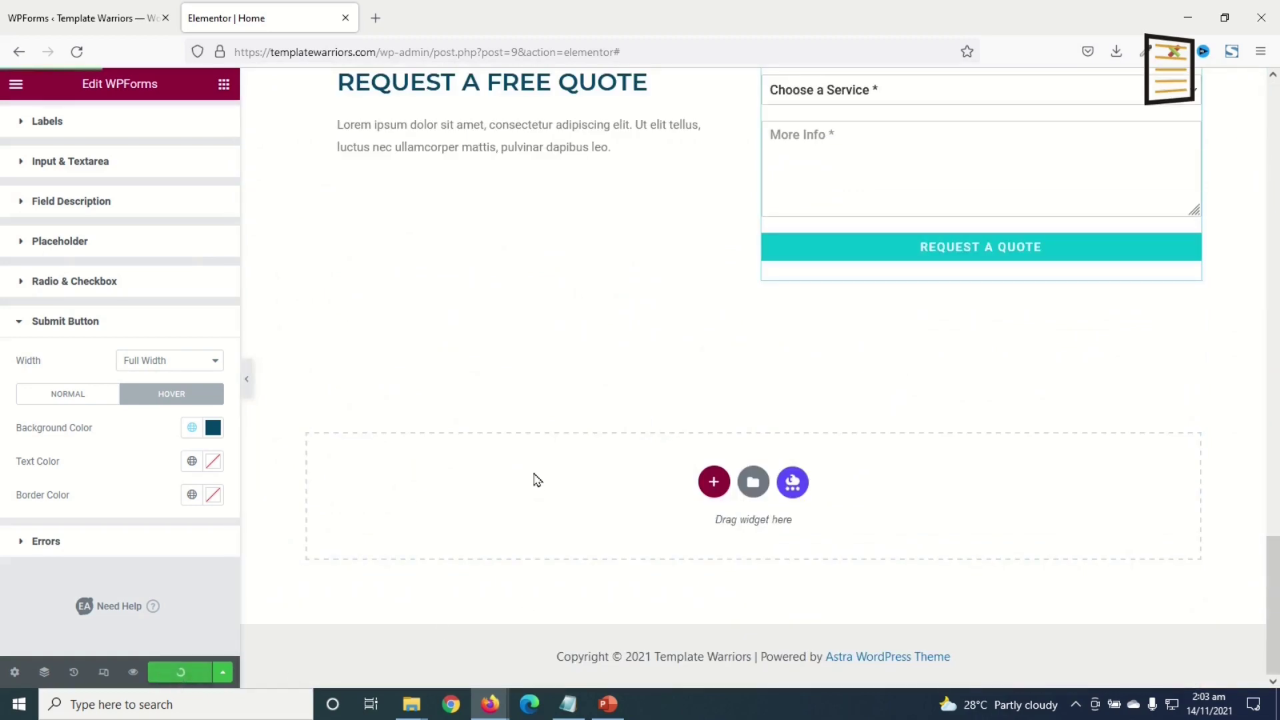
- Preview the page in a new tab to check the quote form, then return to the editor
left_click(133, 672)
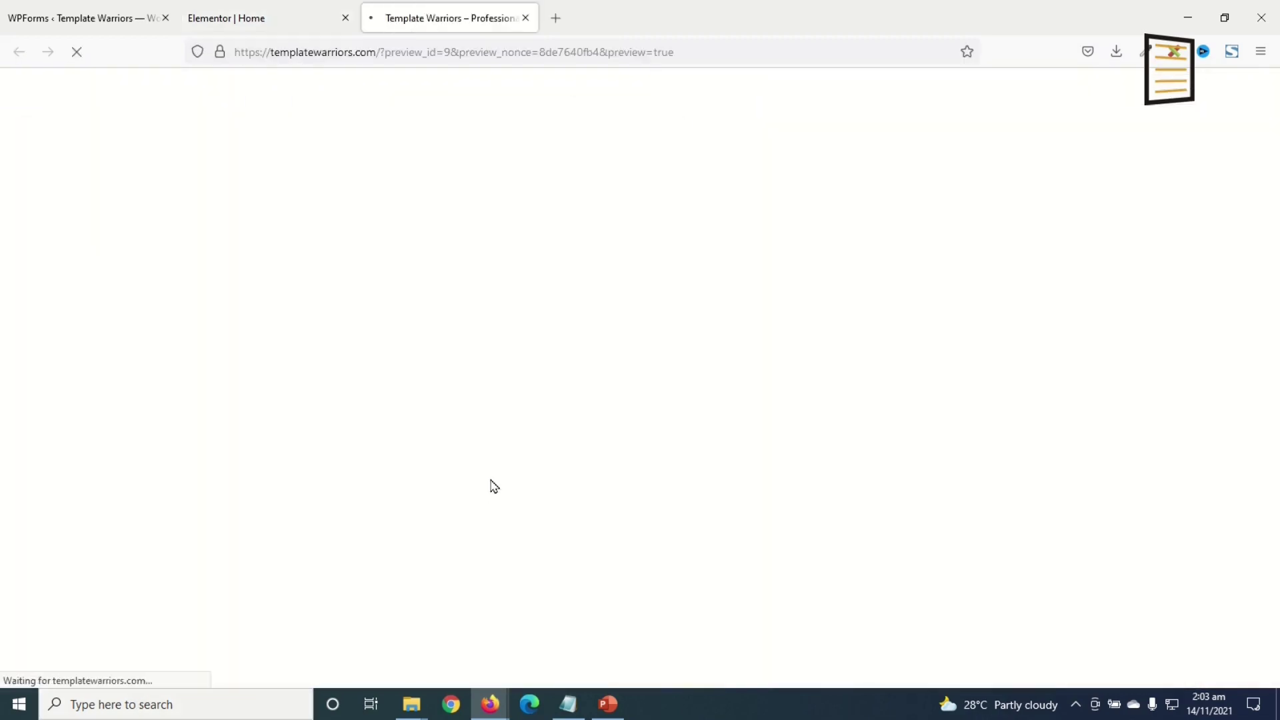
scroll(574, 451, "down", 10)
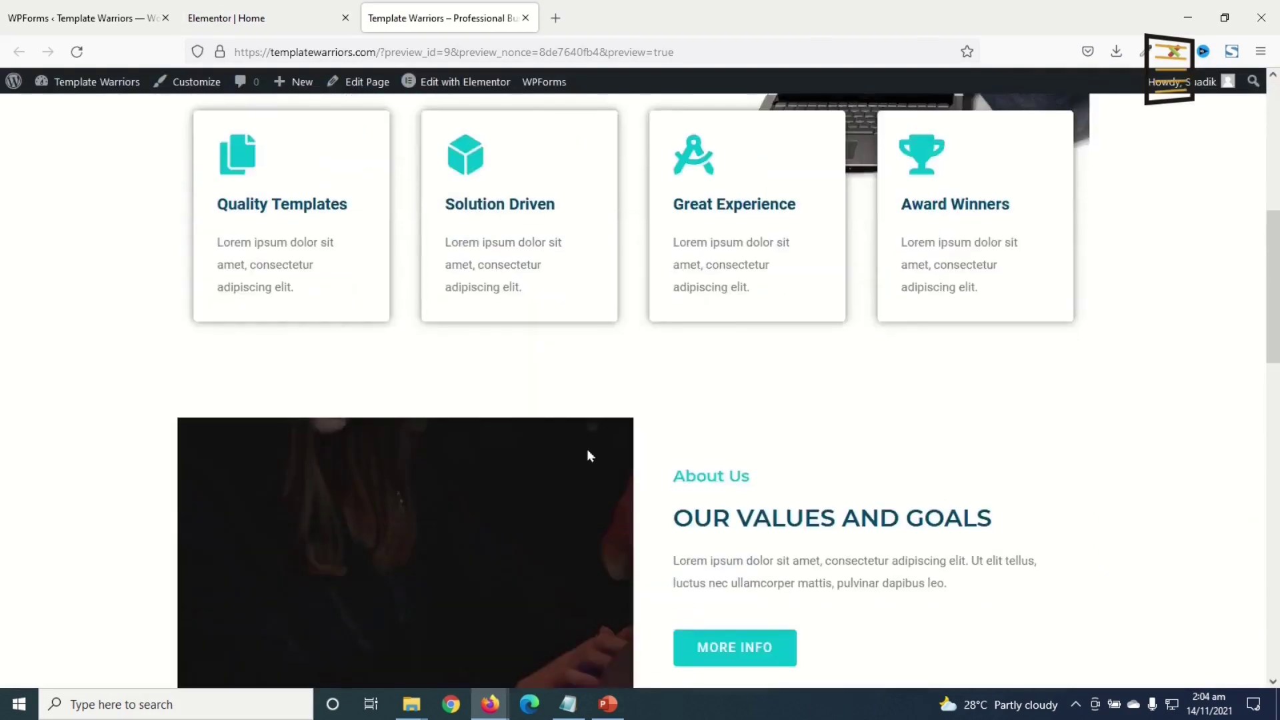
scroll(587, 460, "down", 12)
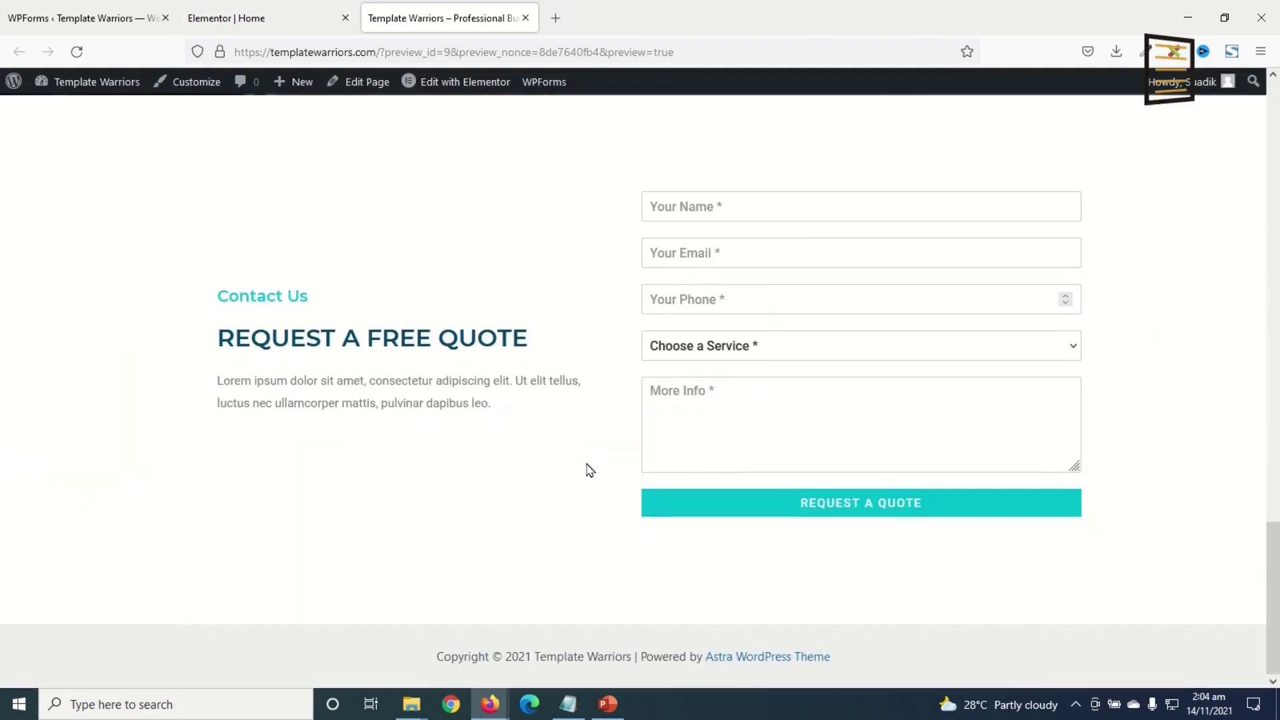
scroll(586, 476, "up", 20)
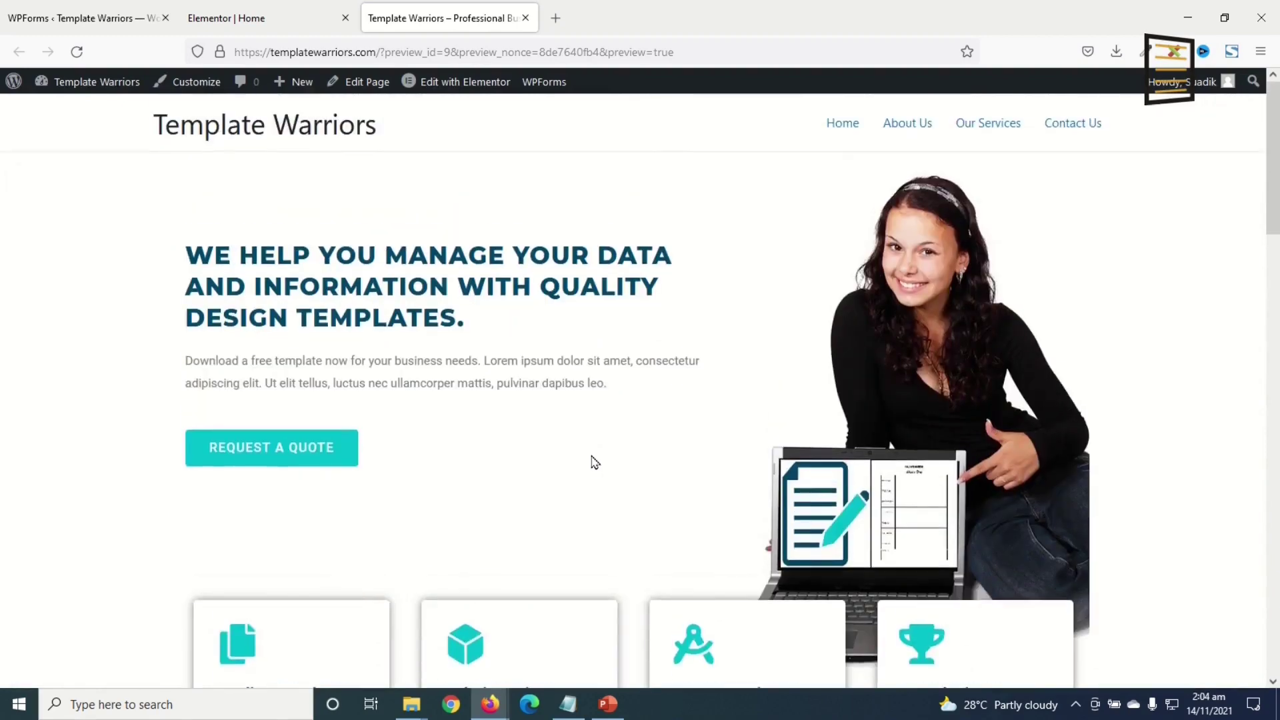
scroll(594, 460, "down", 3)
scroll(602, 466, "down", 3)
scroll(603, 480, "up", 7)
scroll(684, 347, "down", 3)
scroll(687, 250, "up", 3)
scroll(693, 260, "down", 5)
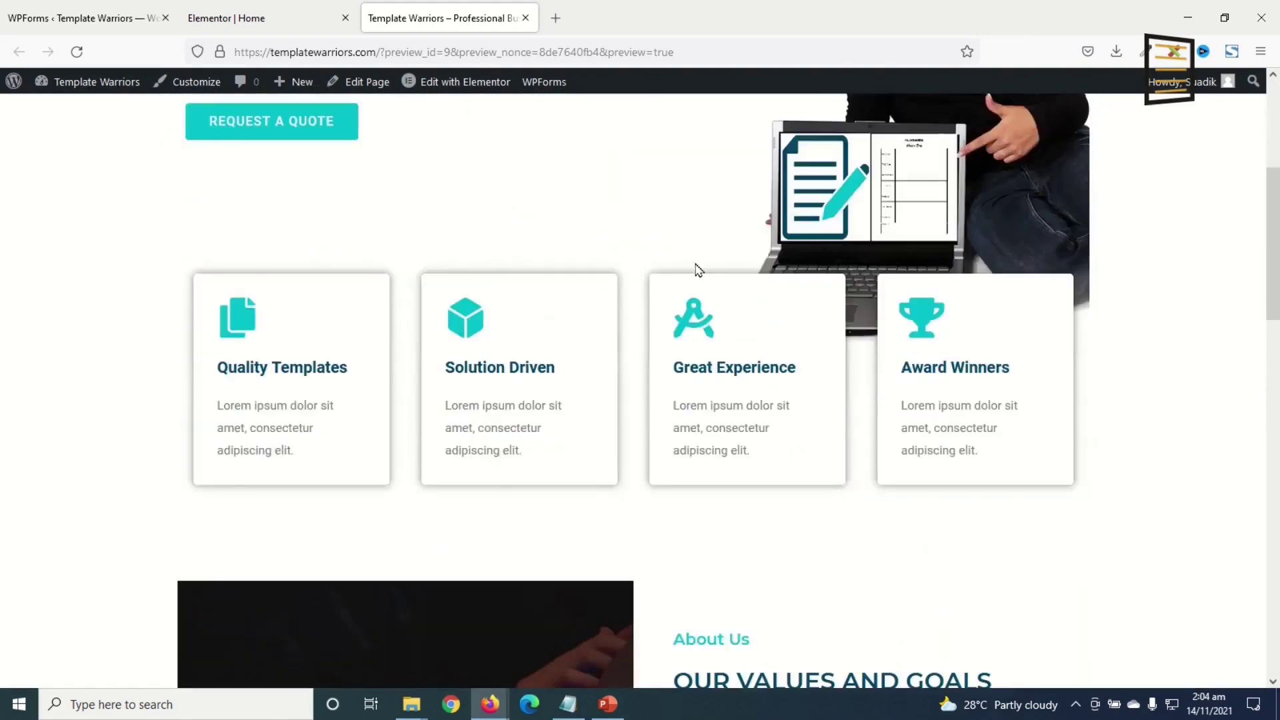
scroll(697, 269, "down", 15)
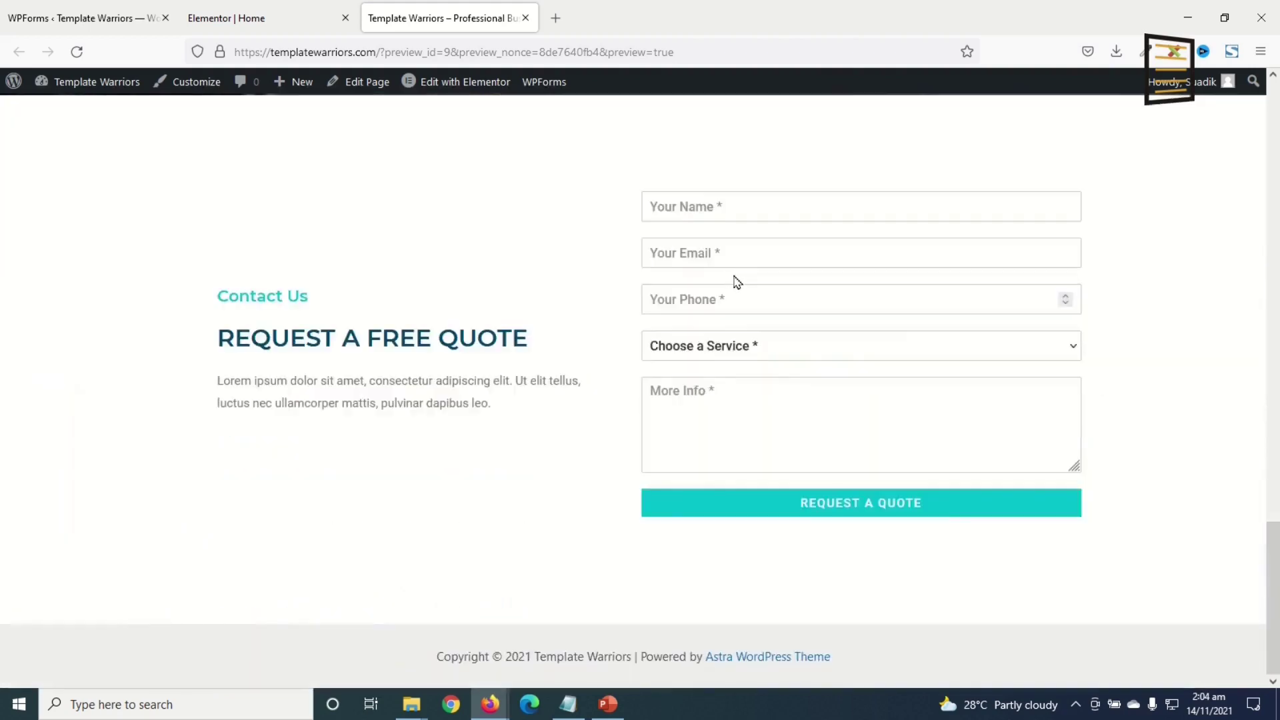
scroll(737, 281, "up", 15)
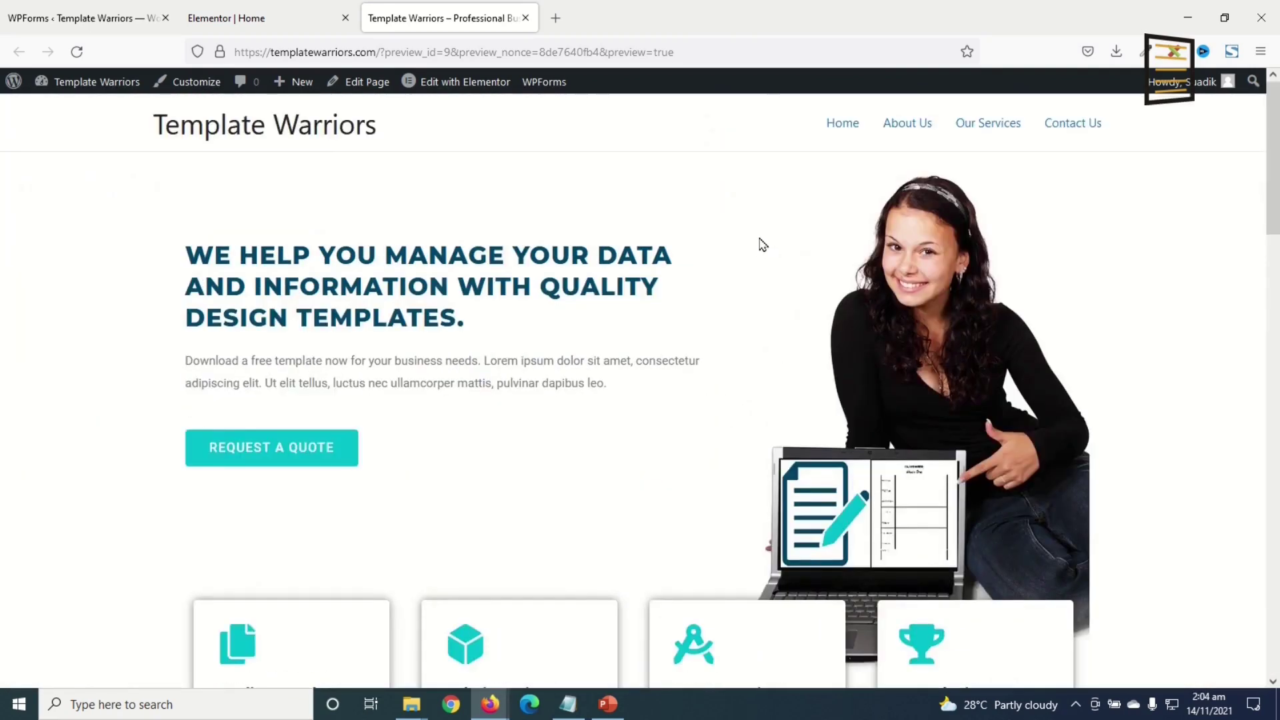
scroll(709, 413, "down", 5)
scroll(711, 406, "up", 5)
left_click(253, 27)
scroll(742, 522, "up", 15)
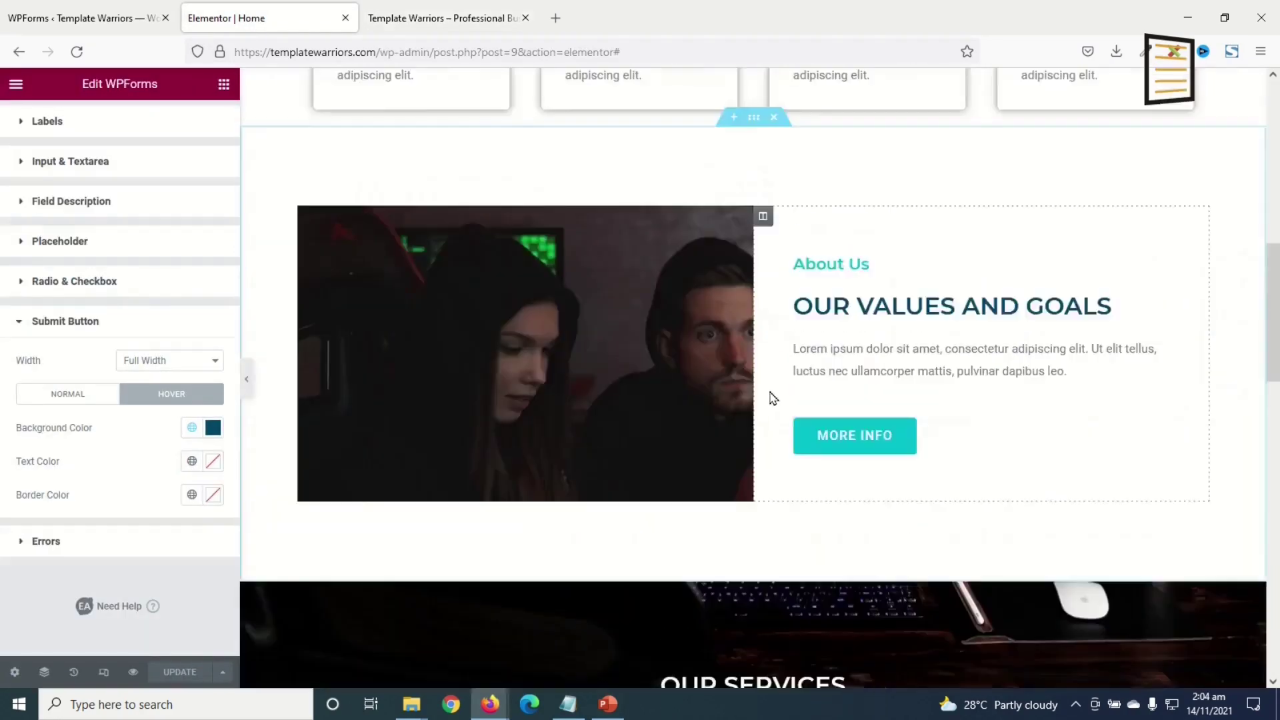
- Give the hero heading a Slide In Up entrance animation
left_click(564, 278)
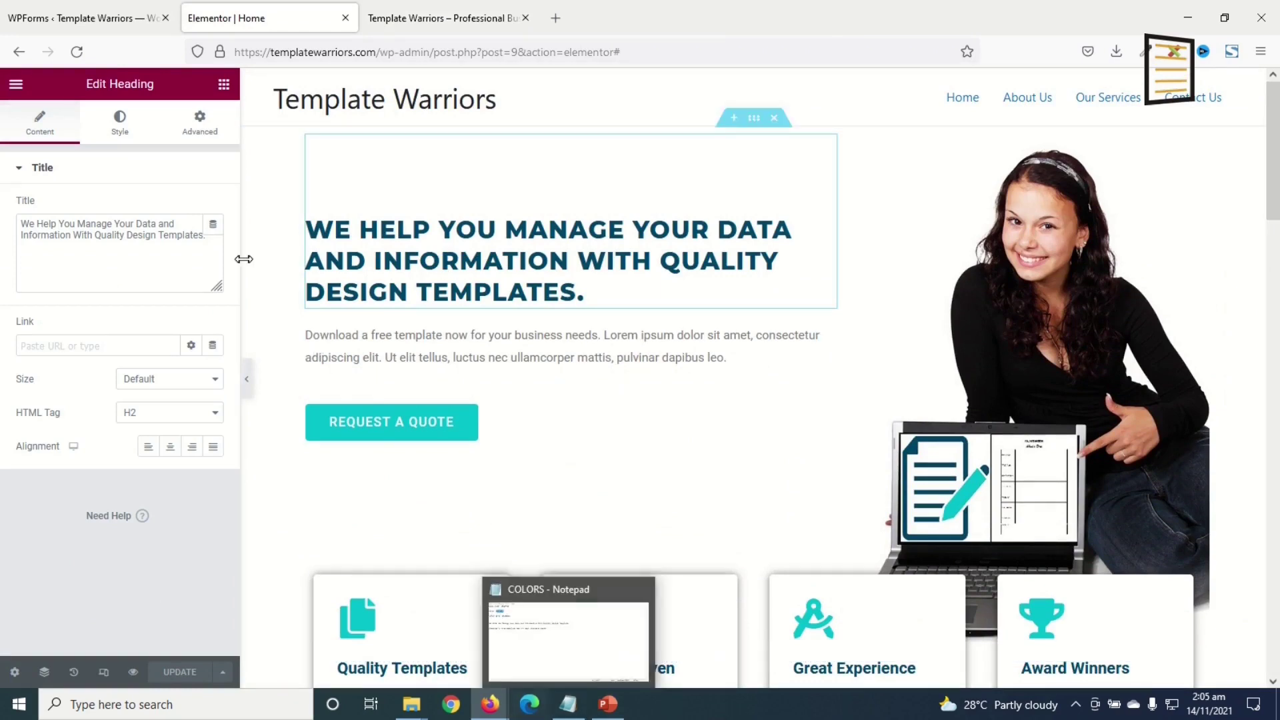
left_click(200, 122)
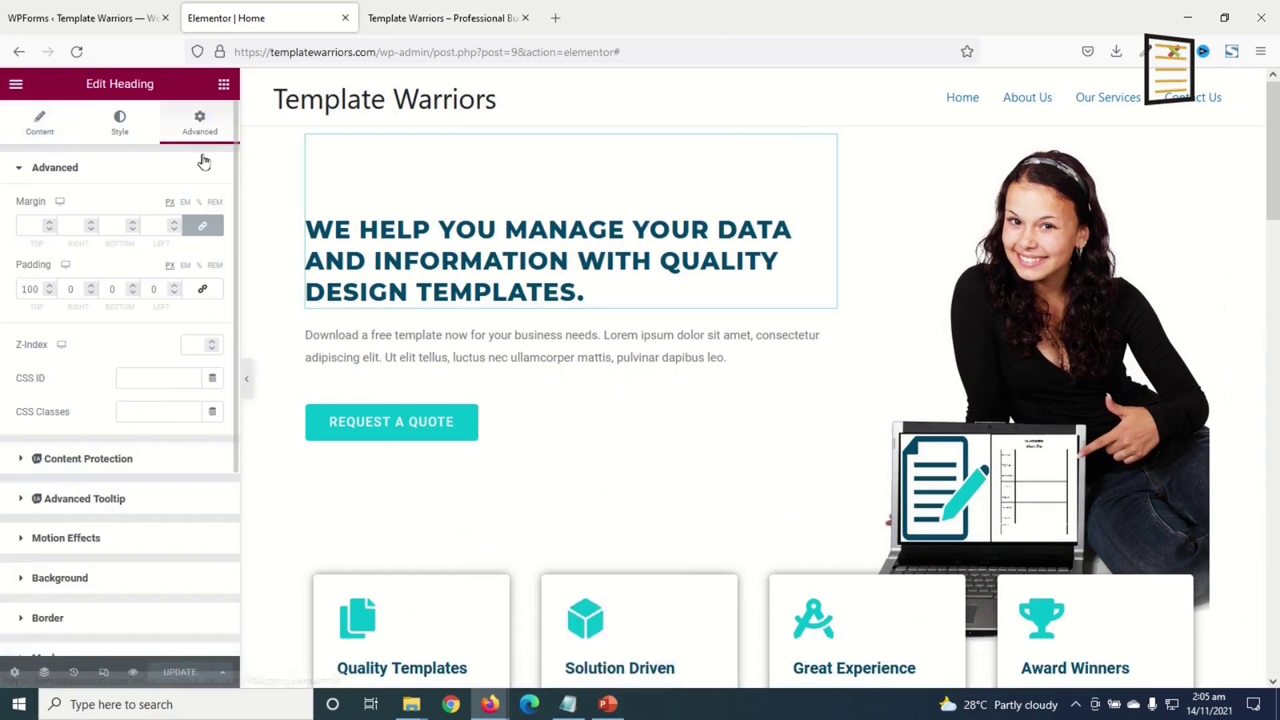
left_click(70, 545)
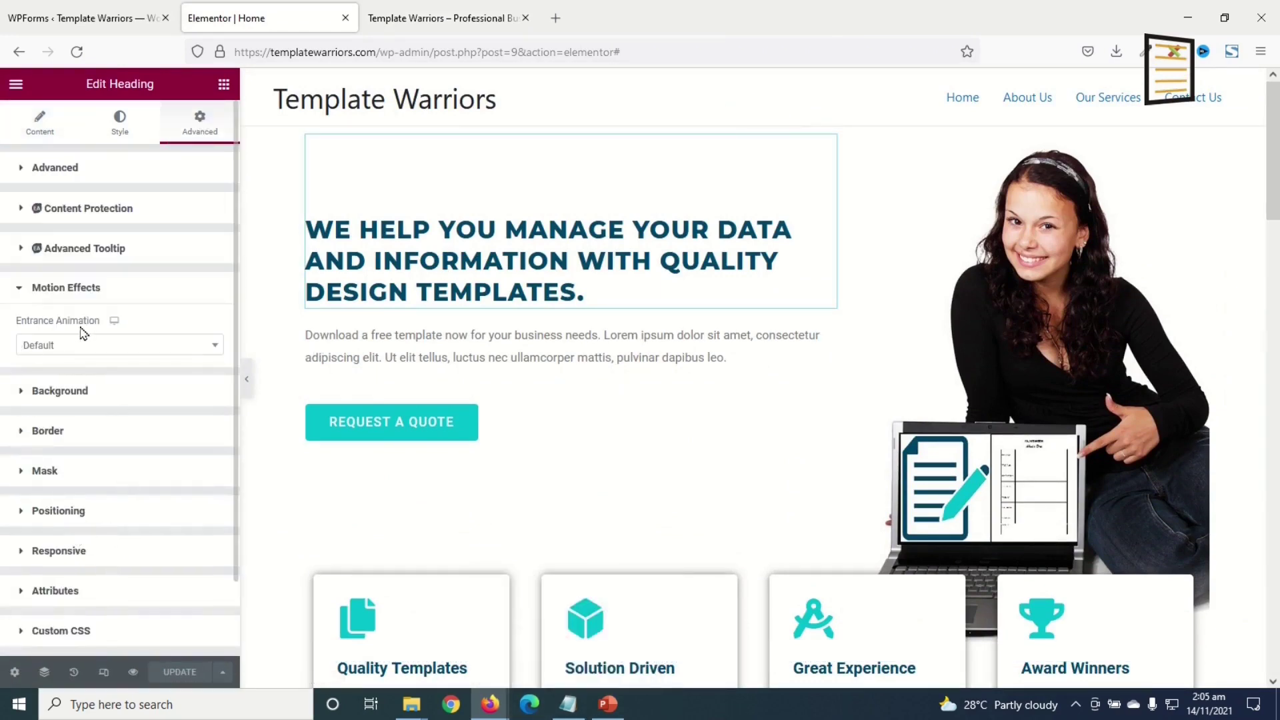
left_click(93, 352)
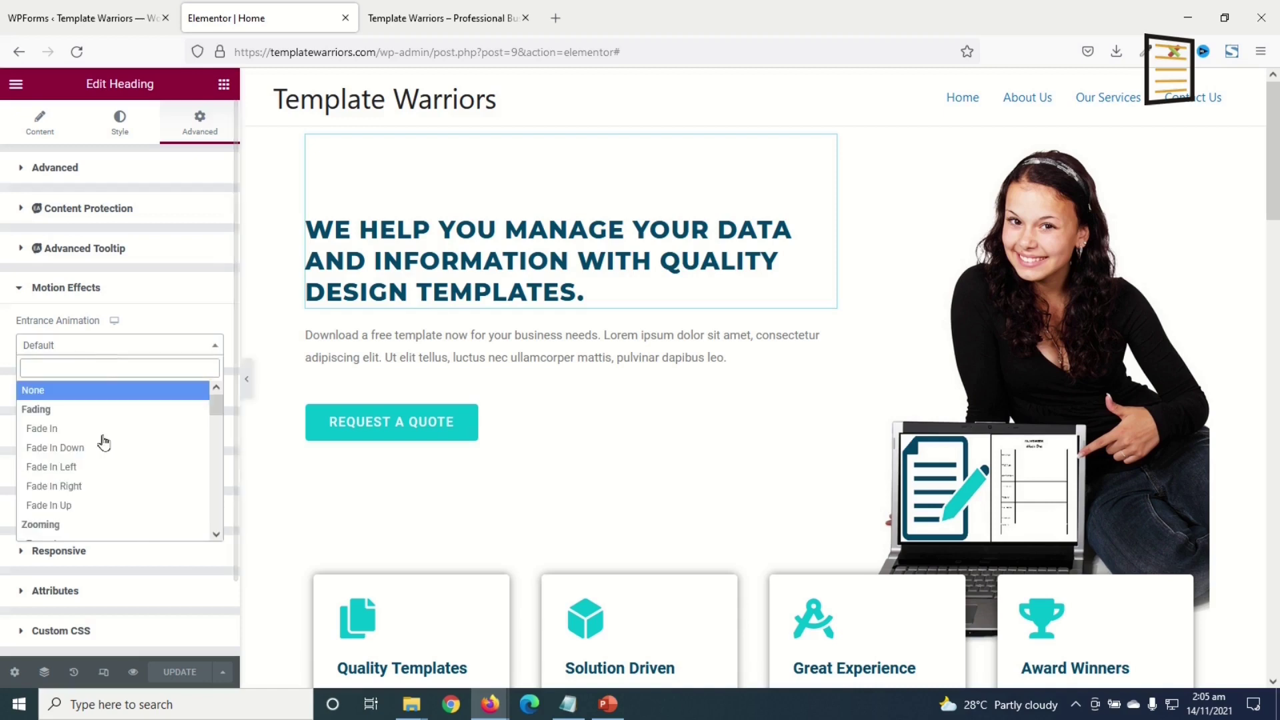
scroll(129, 445, "down", 3)
scroll(129, 445, "up", 3)
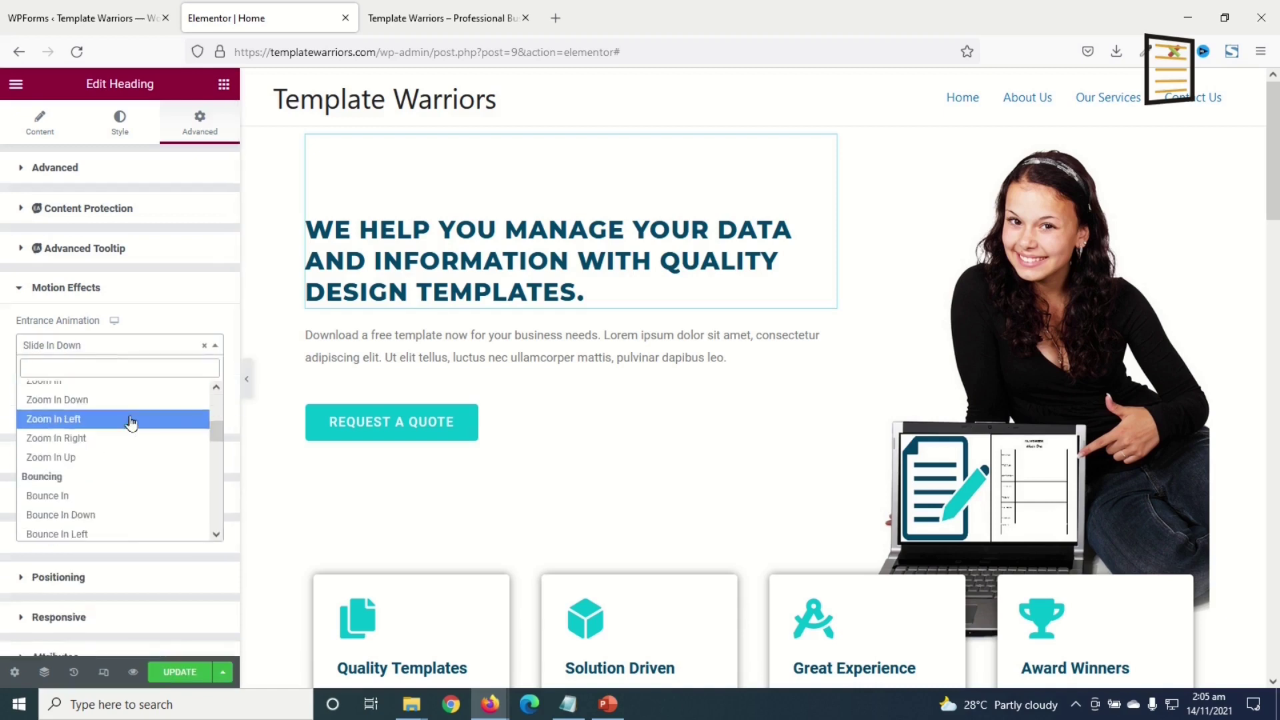
scroll(130, 425, "down", 3)
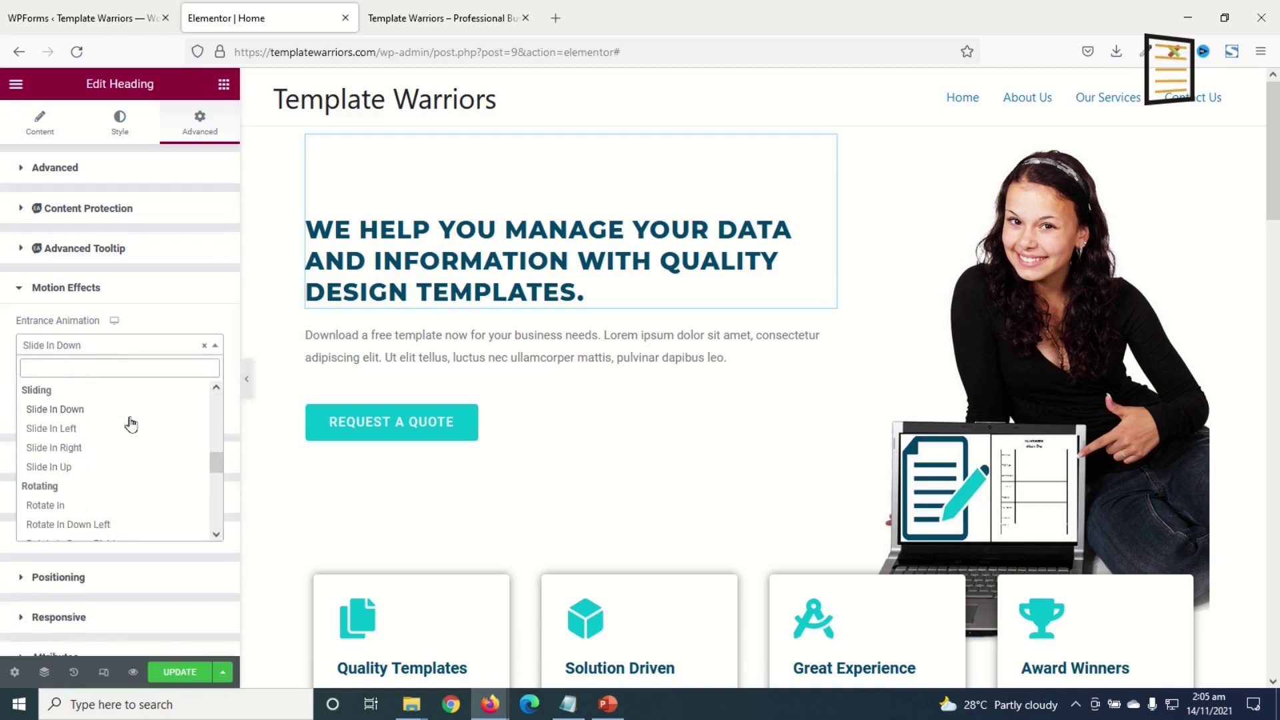
left_click(67, 468)
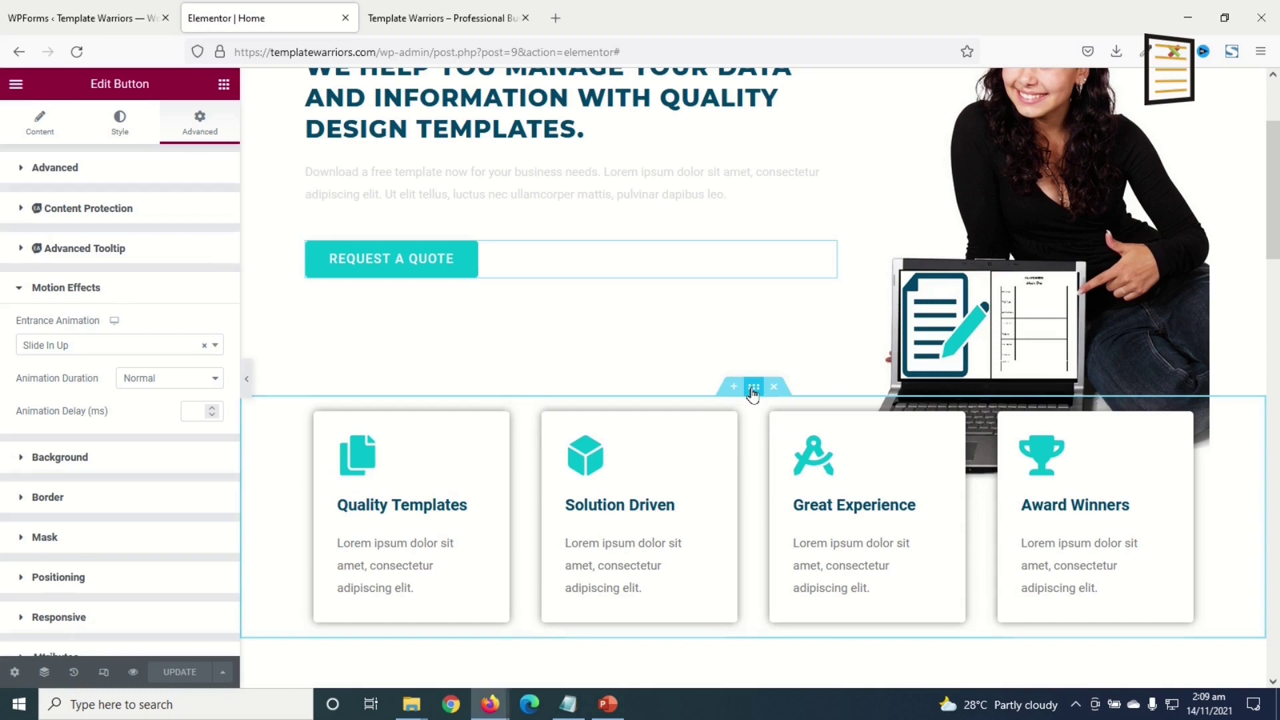
- Make the section holding the feature cards Fade In on entry
left_click(752, 390)
left_click(198, 125)
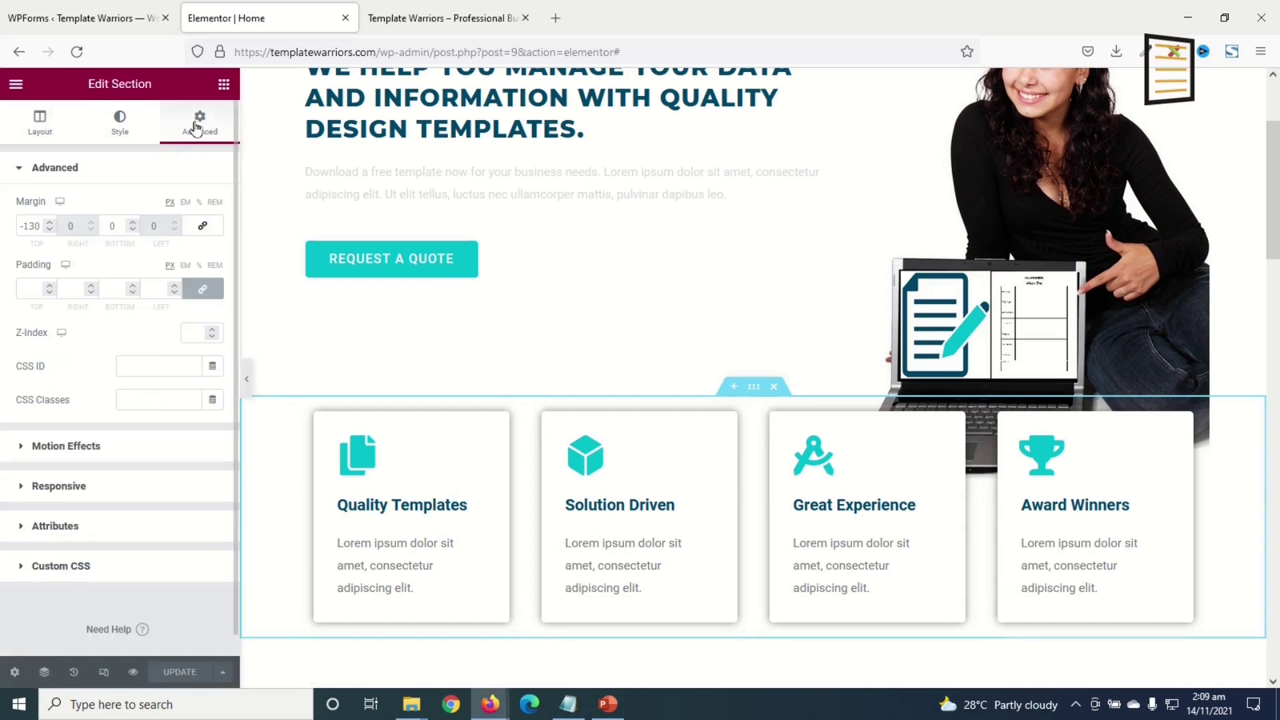
left_click(80, 450)
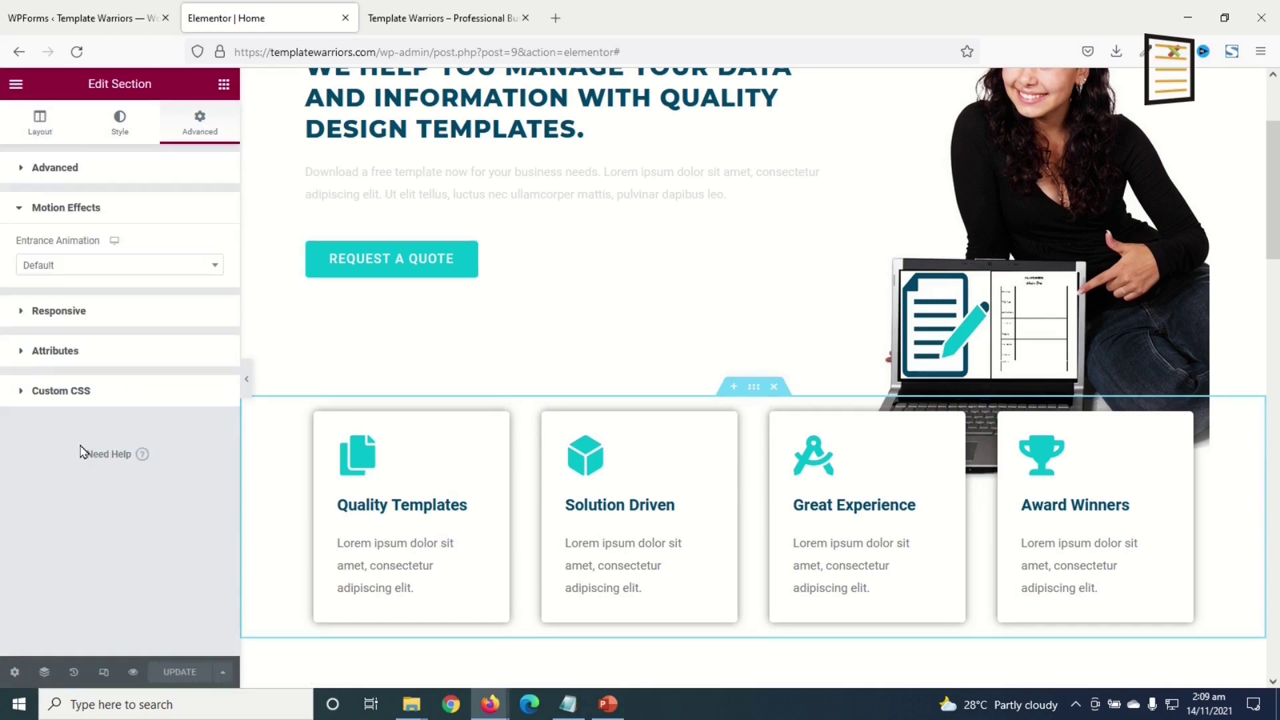
left_click(88, 265)
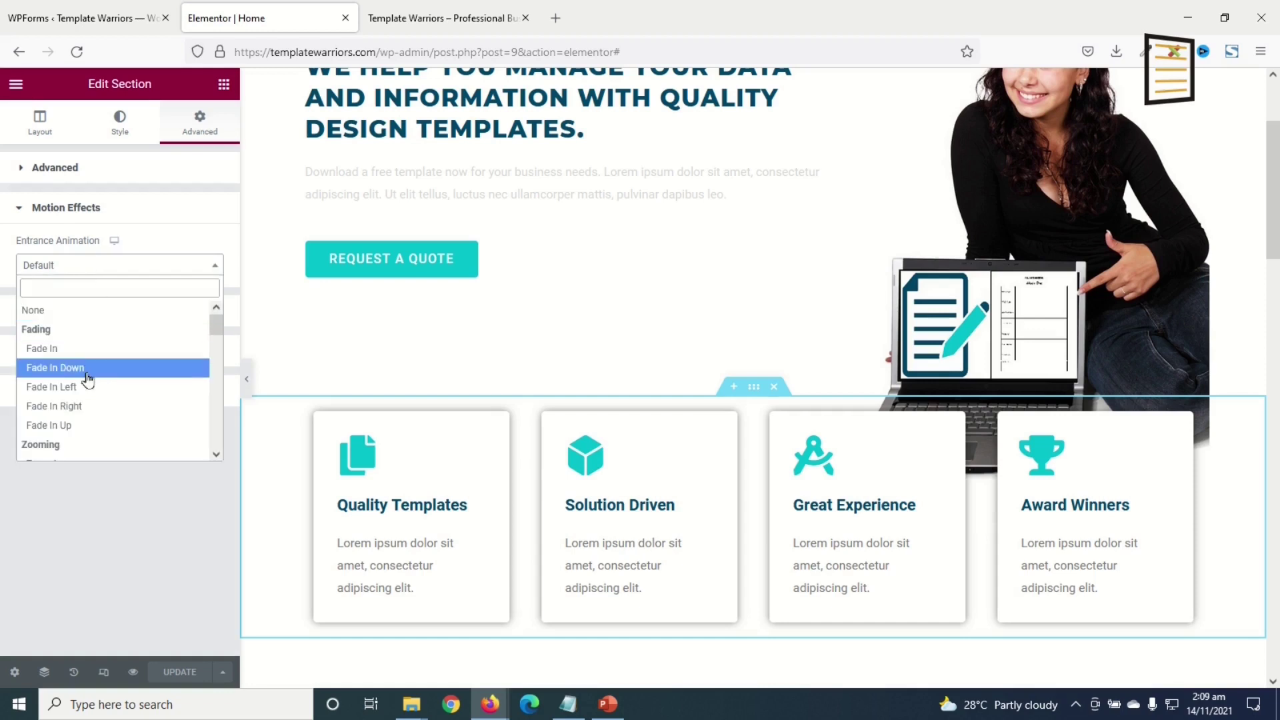
left_click(96, 349)
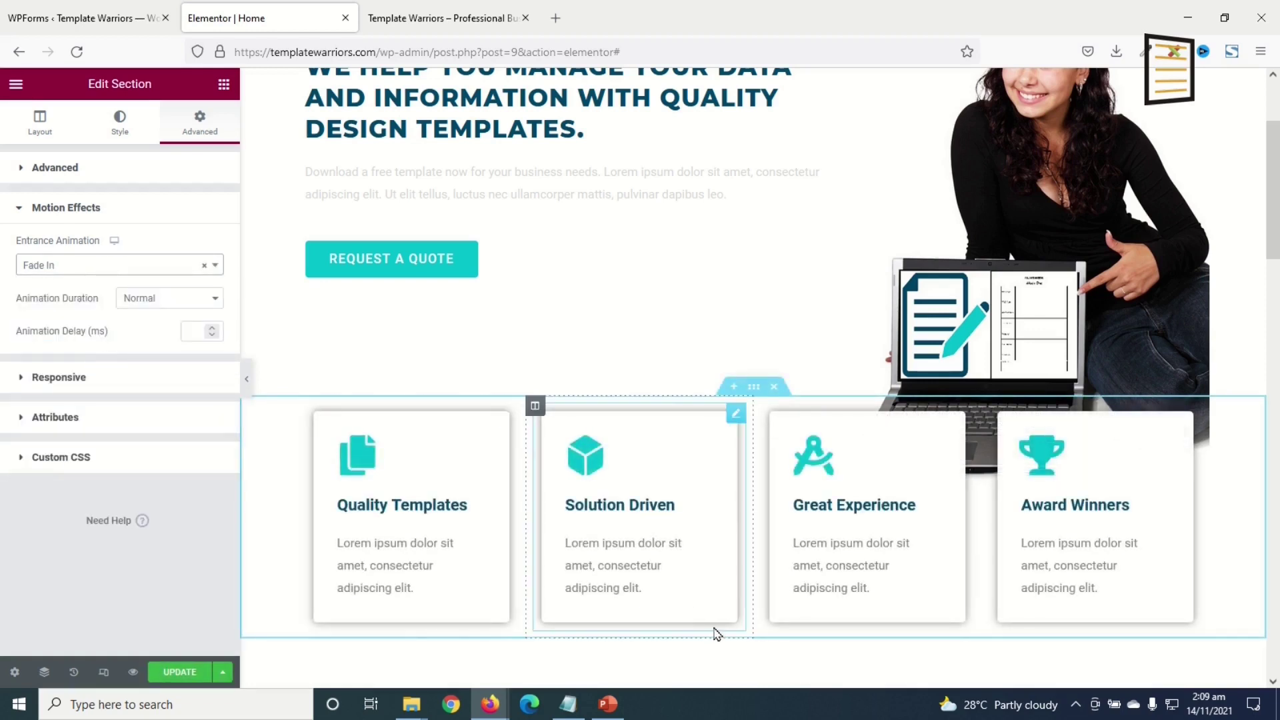
scroll(621, 510, "down", 12)
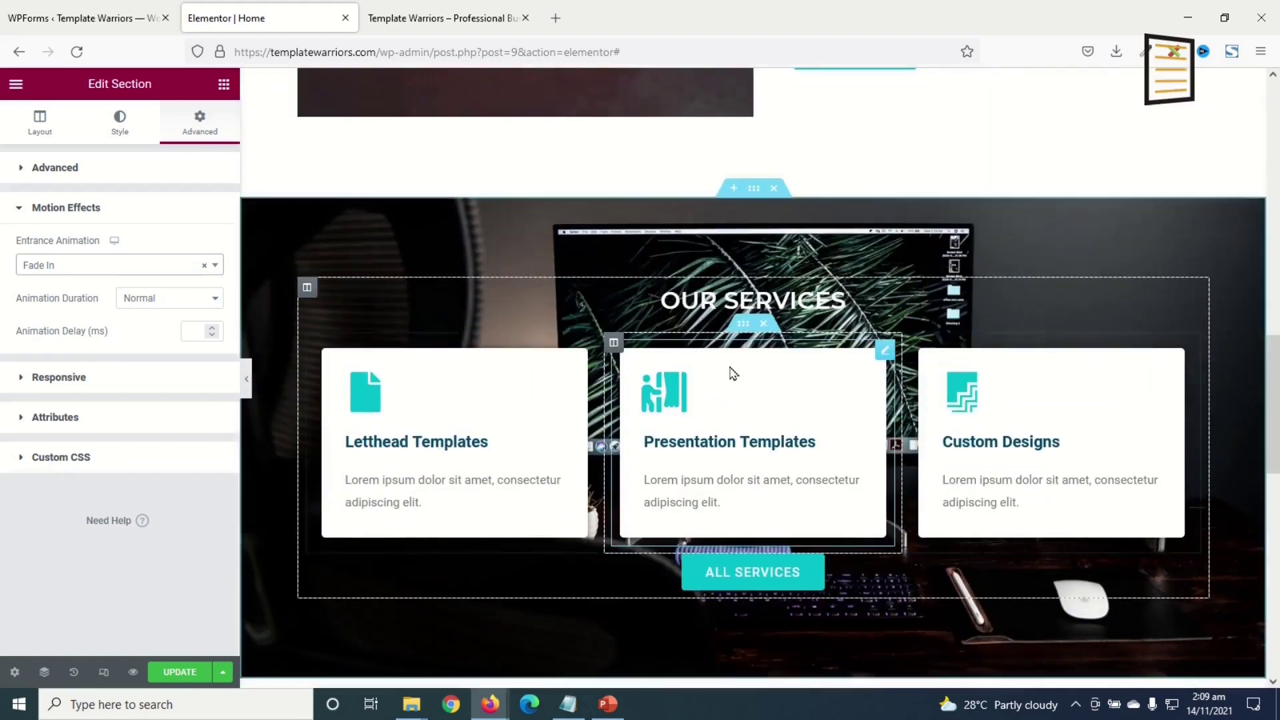
- Give the Our Services column a Zoom In entrance and turn on responsive device preview
left_click(306, 290)
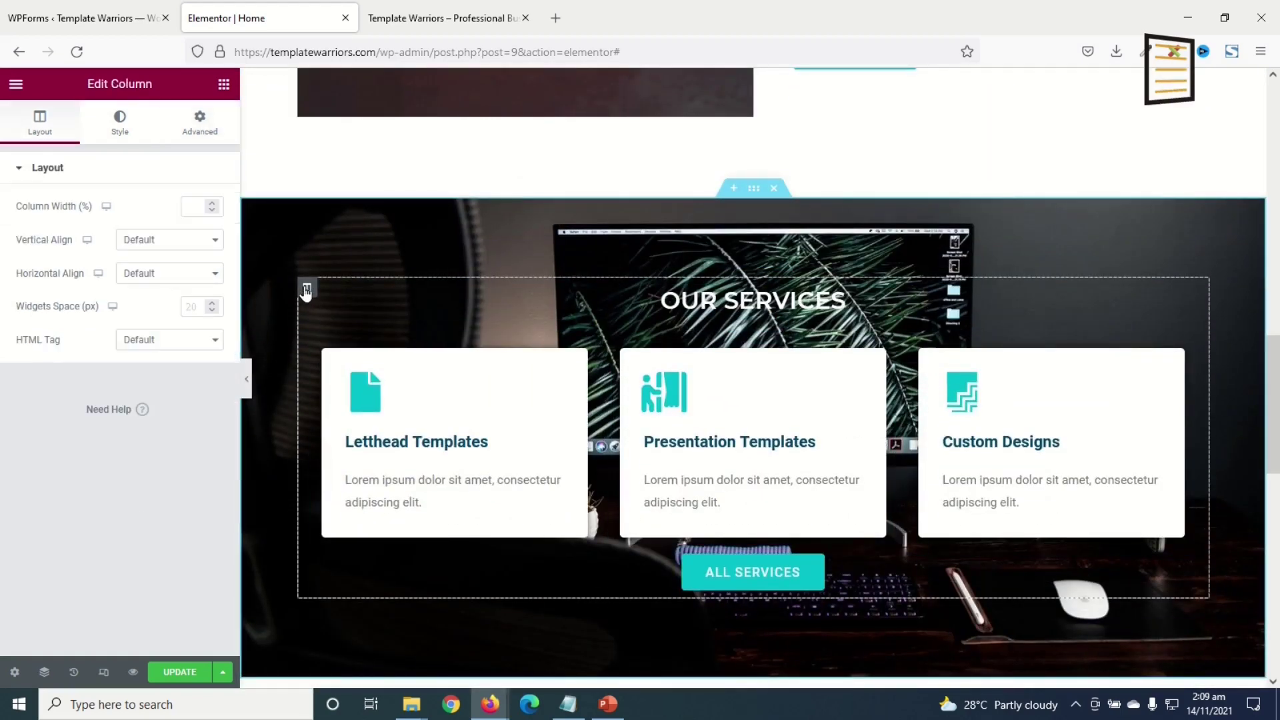
left_click(199, 123)
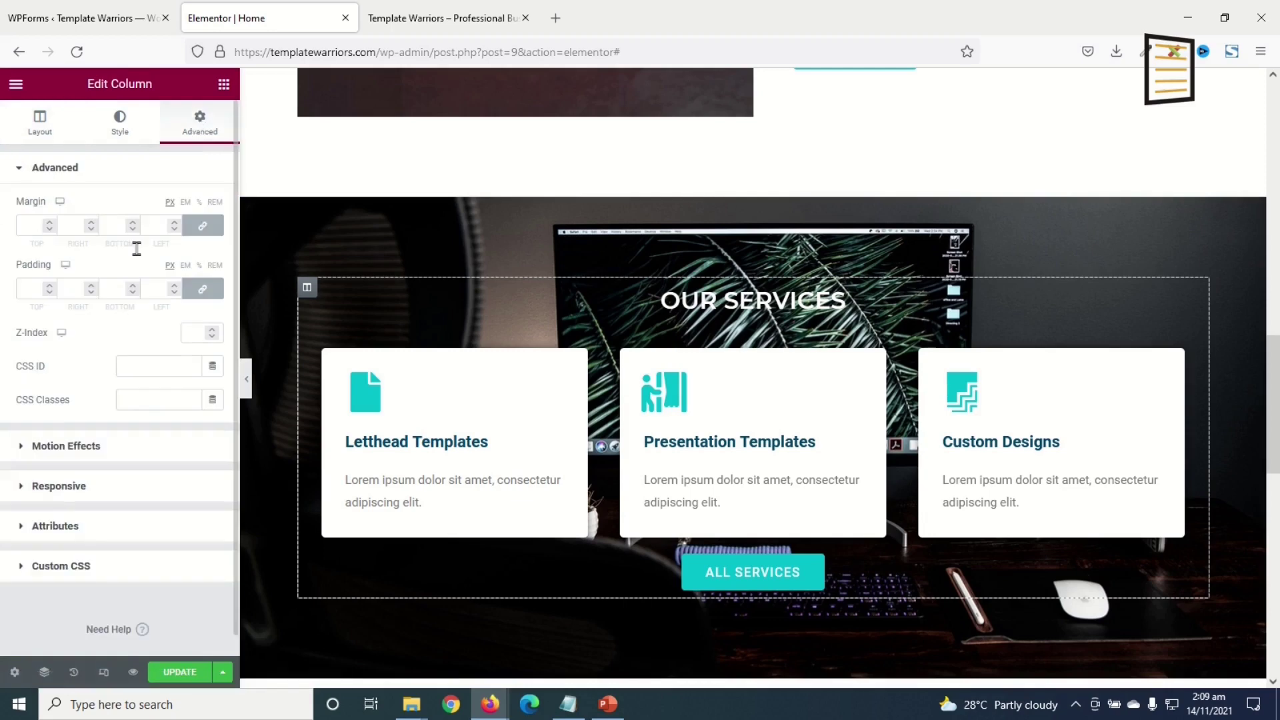
left_click(67, 446)
left_click(90, 265)
scroll(90, 373, "down", 3)
scroll(100, 384, "up", 1)
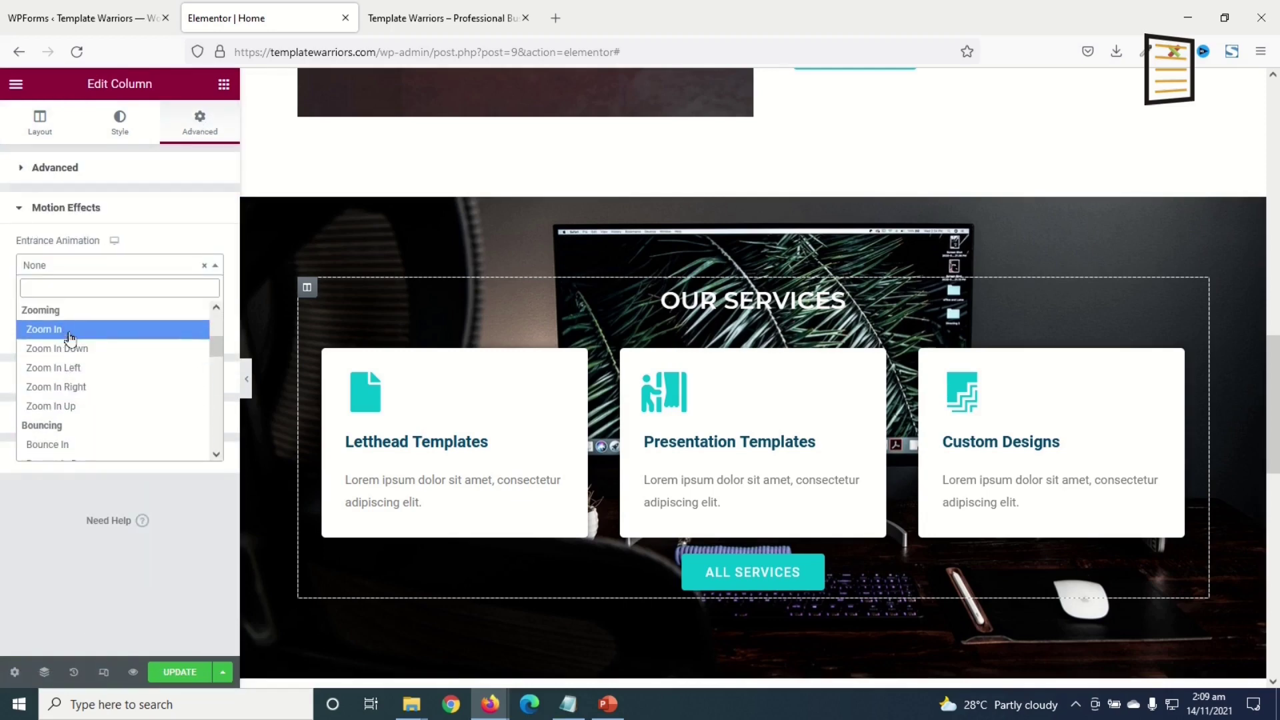
left_click(70, 329)
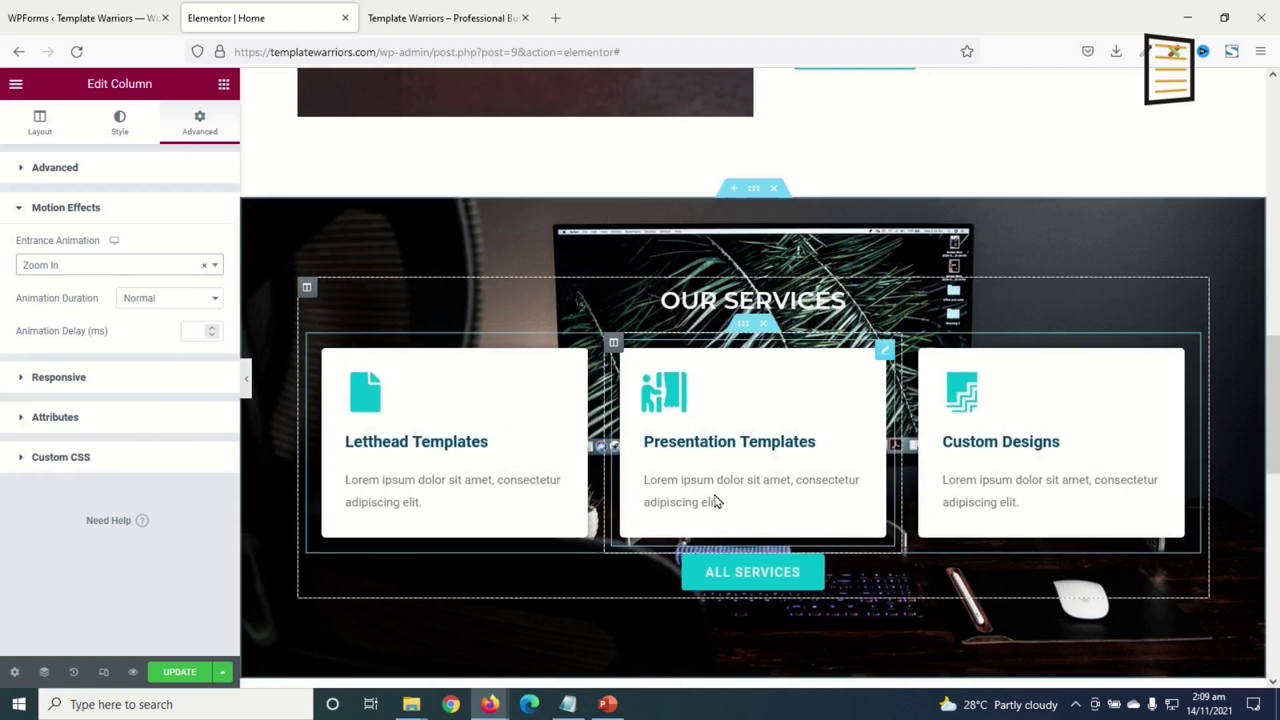
scroll(716, 500, "down", 6)
scroll(719, 506, "up", 12)
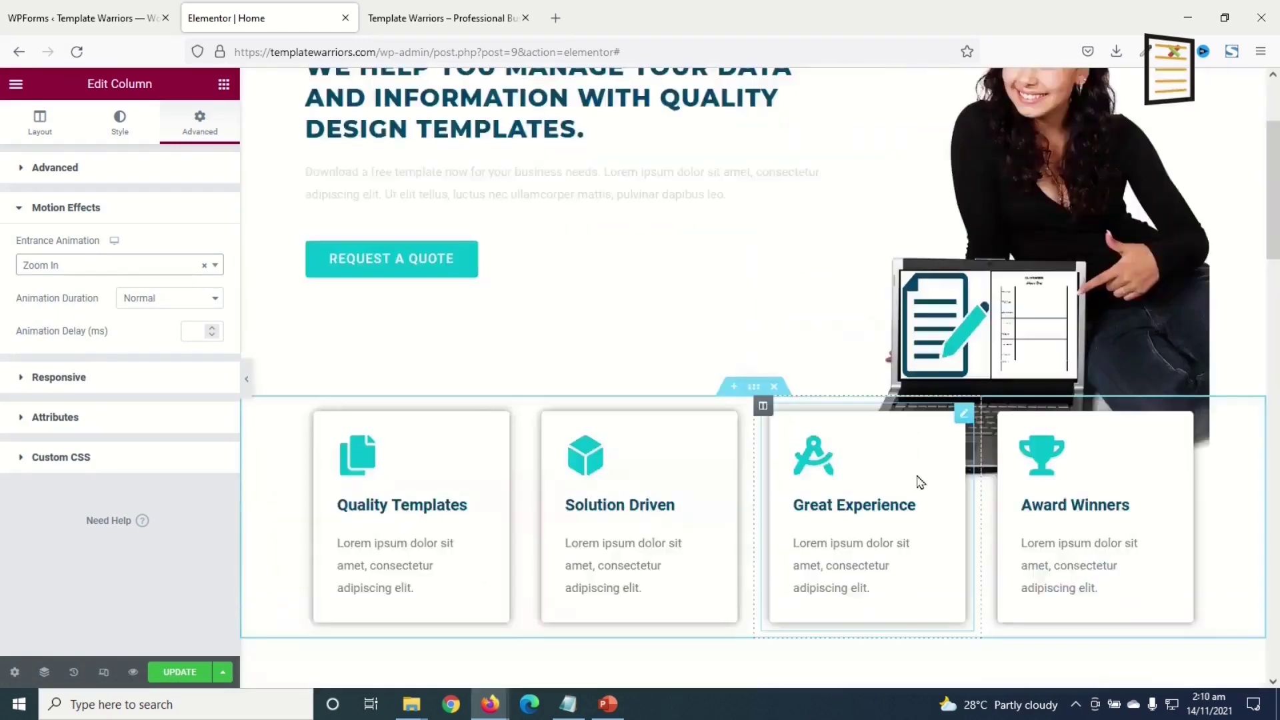
scroll(914, 480, "up", 6)
scroll(578, 582, "down", 7)
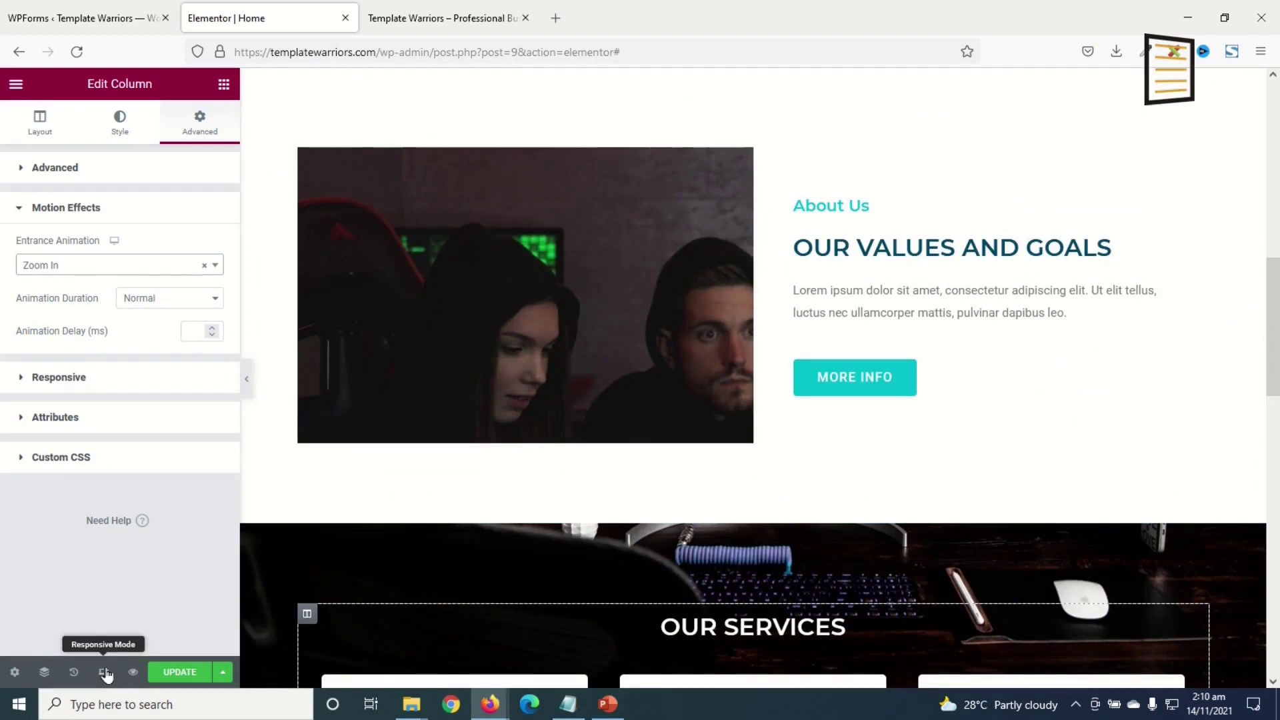
left_click(104, 673)
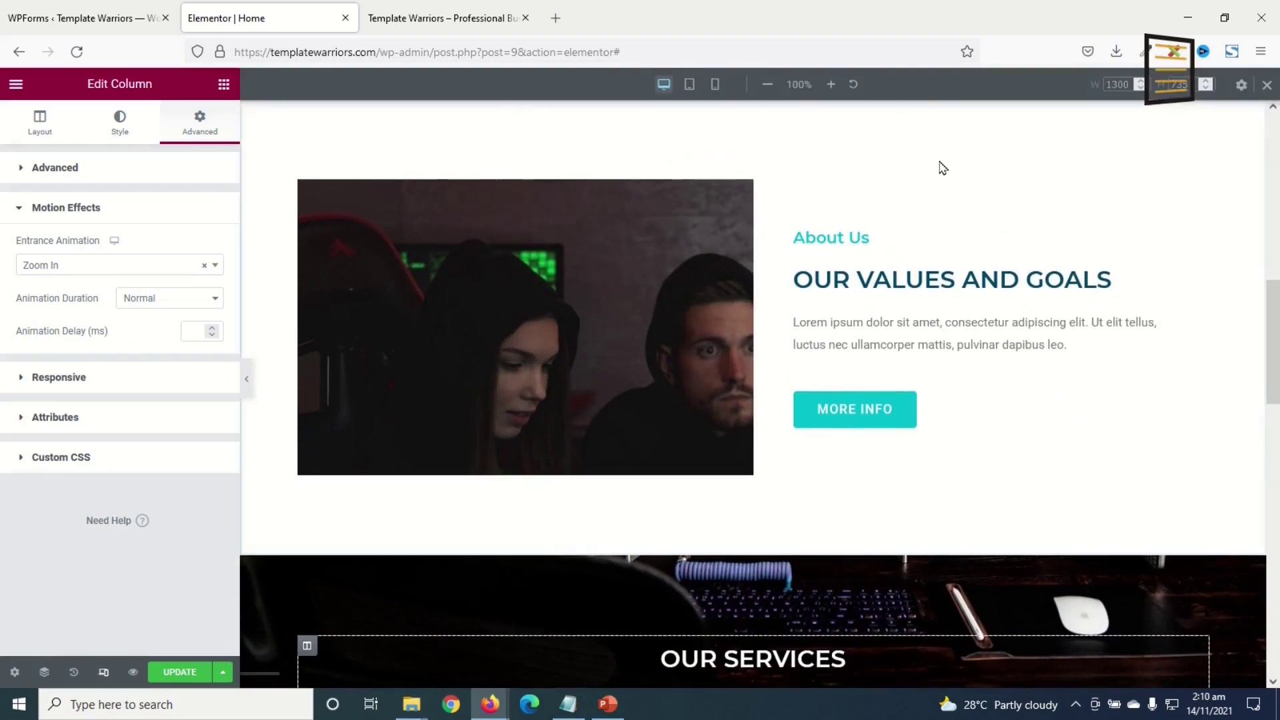
- Switch the preview to tablet width and scroll down to the feature cards
left_click(690, 85)
scroll(820, 200, "down", 5)
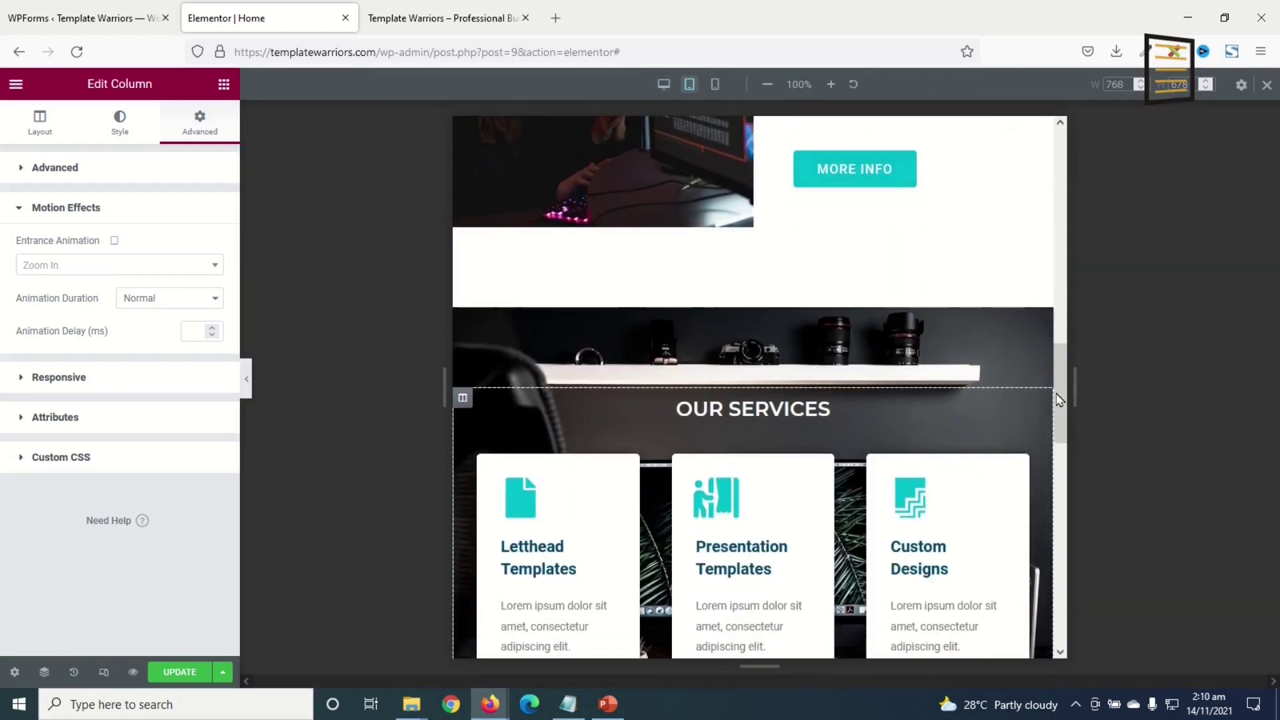
left_click_drag(1059, 395, 1039, 150)
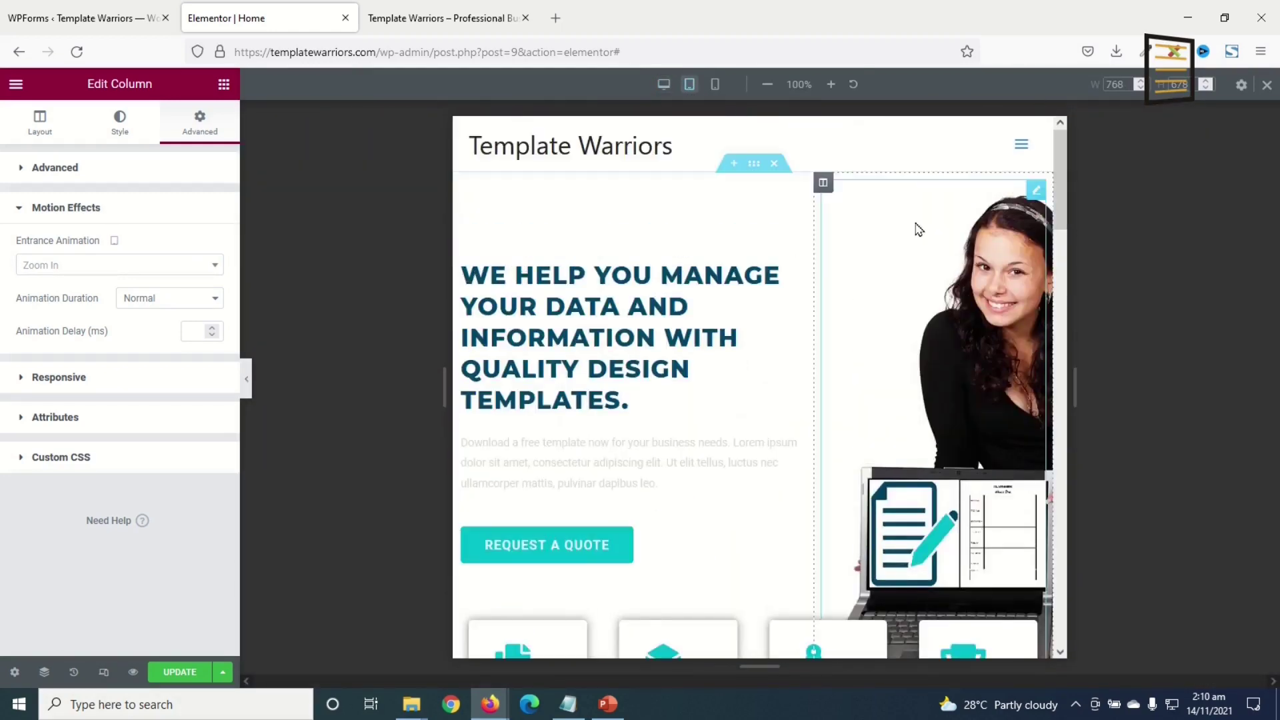
scroll(844, 314, "down", 4)
scroll(837, 310, "up", 4)
scroll(785, 299, "down", 5)
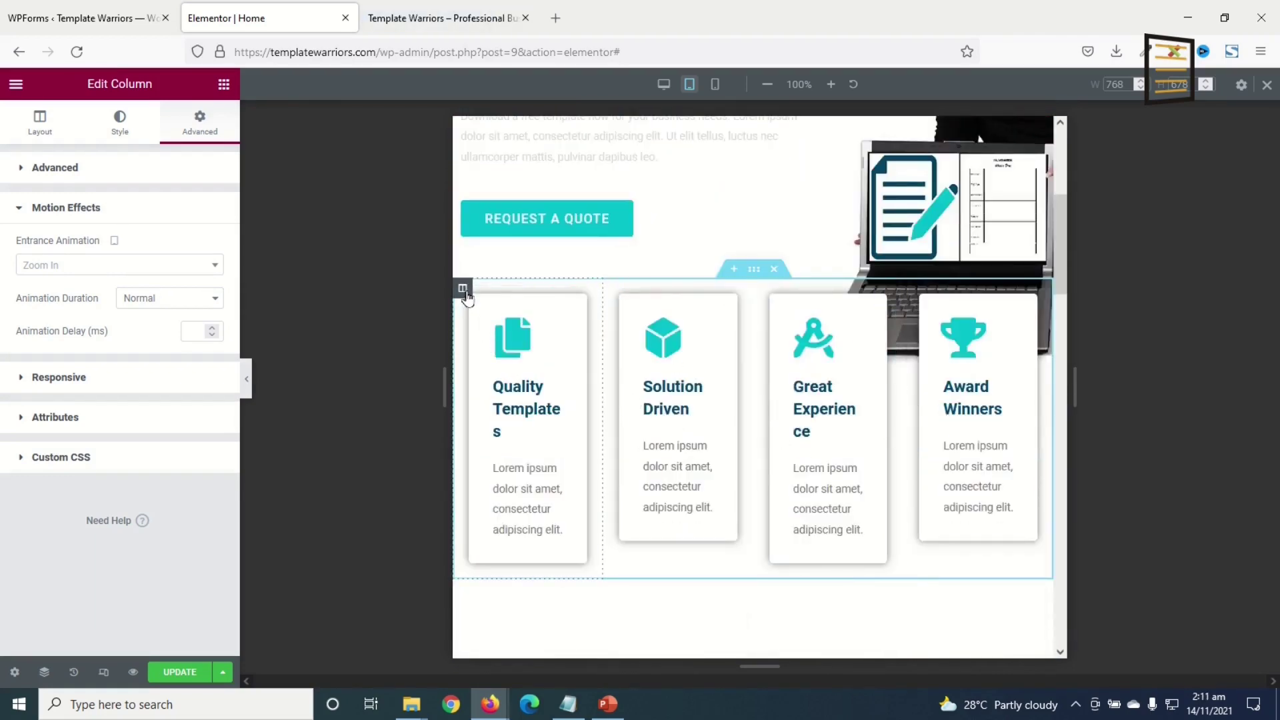
- Set Quality Templates, Solution Driven, Great Experience and Award Winners columns to 50% tablet width
left_click(464, 293)
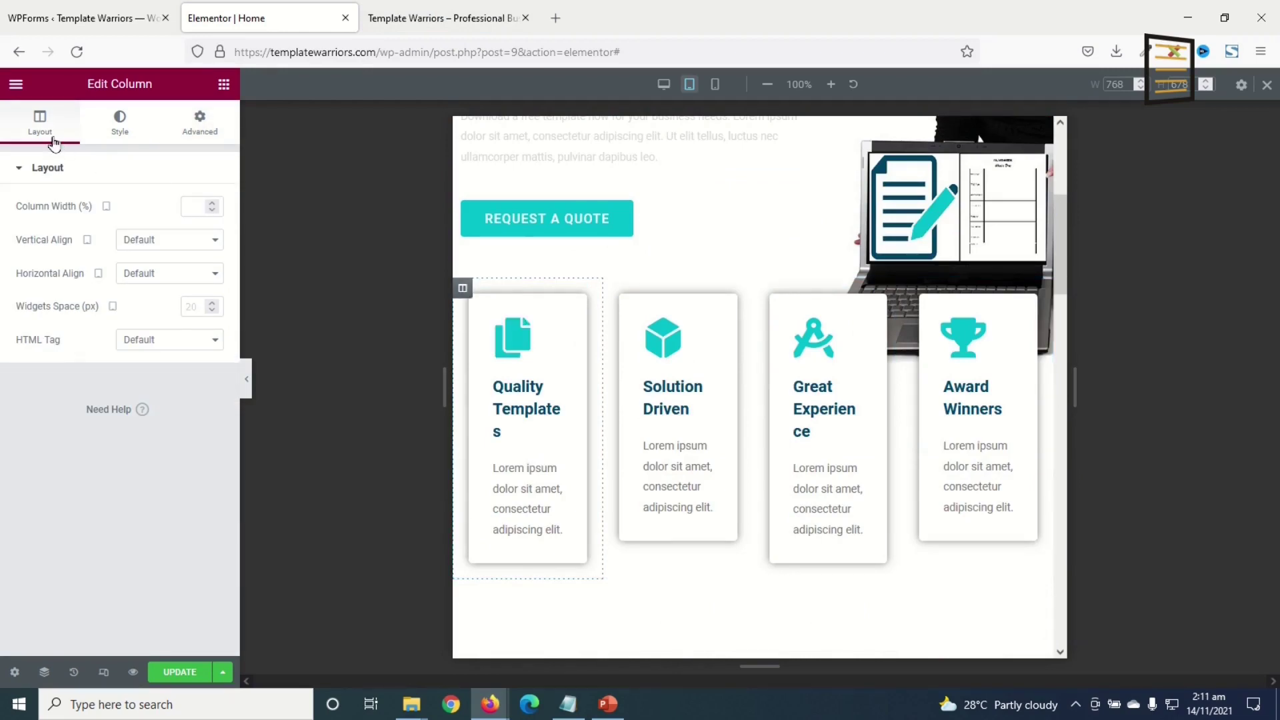
left_click(193, 203)
type("50")
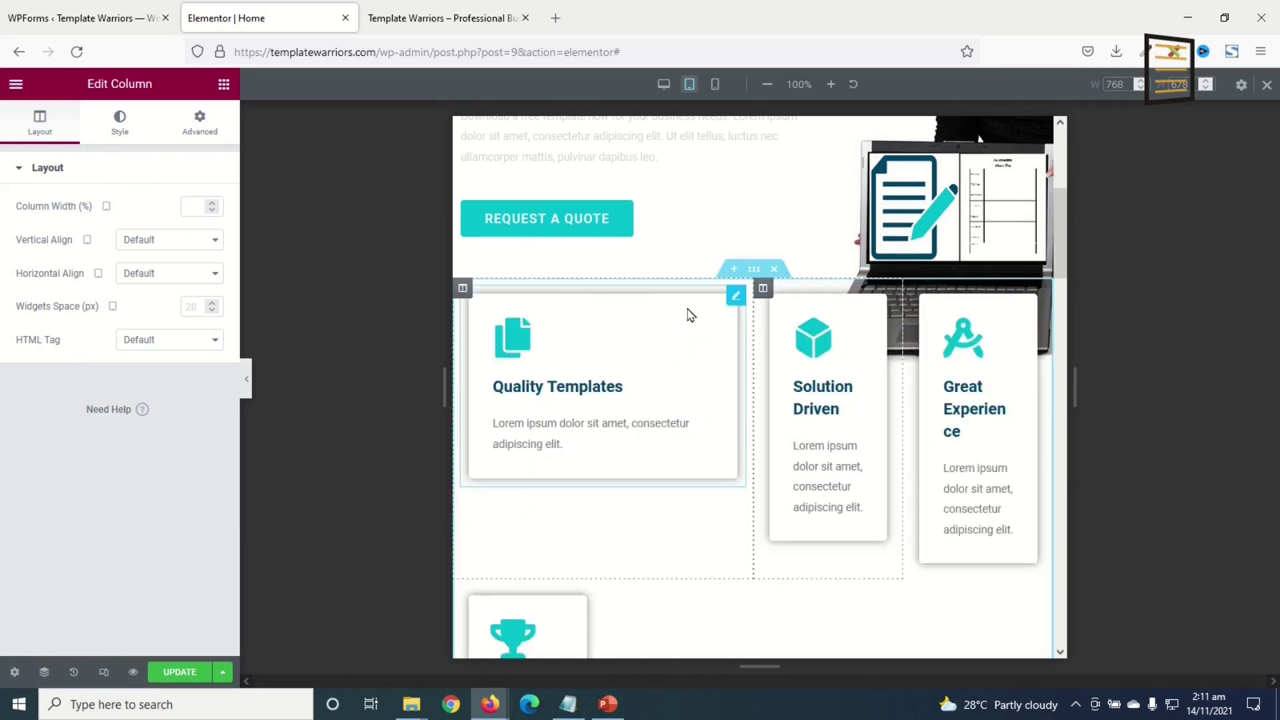
left_click(194, 206)
type("50")
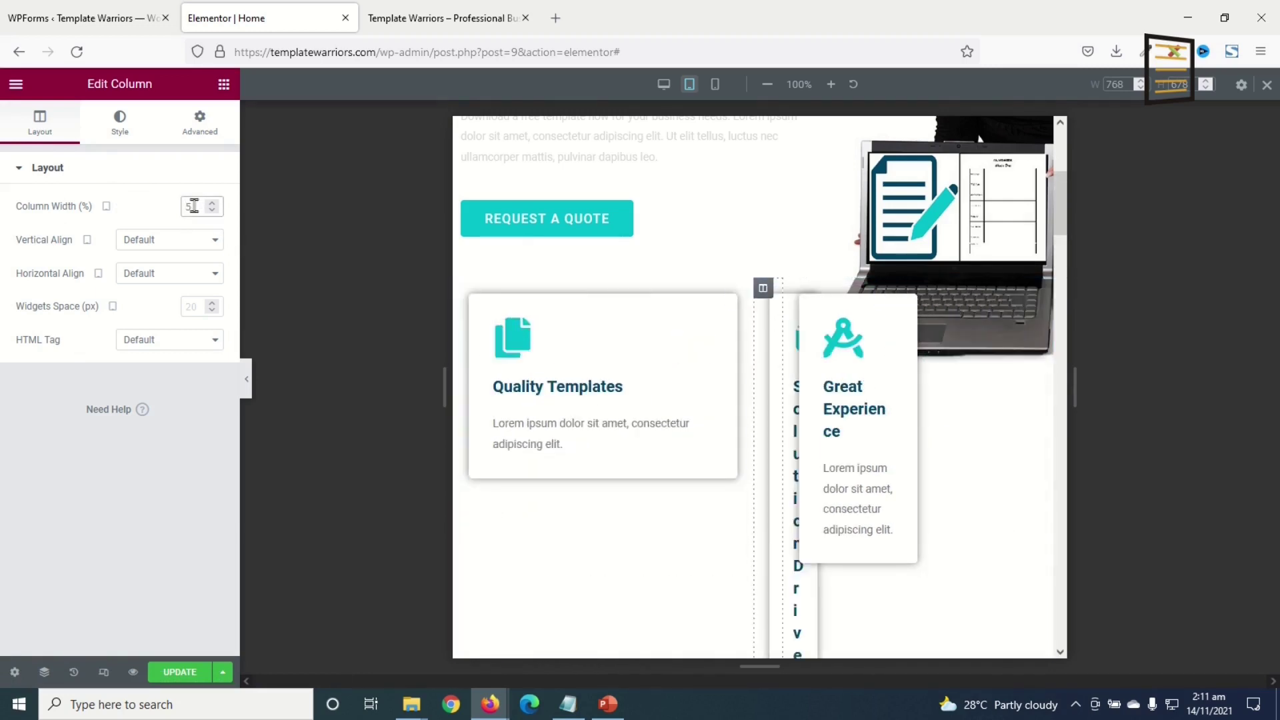
type("50")
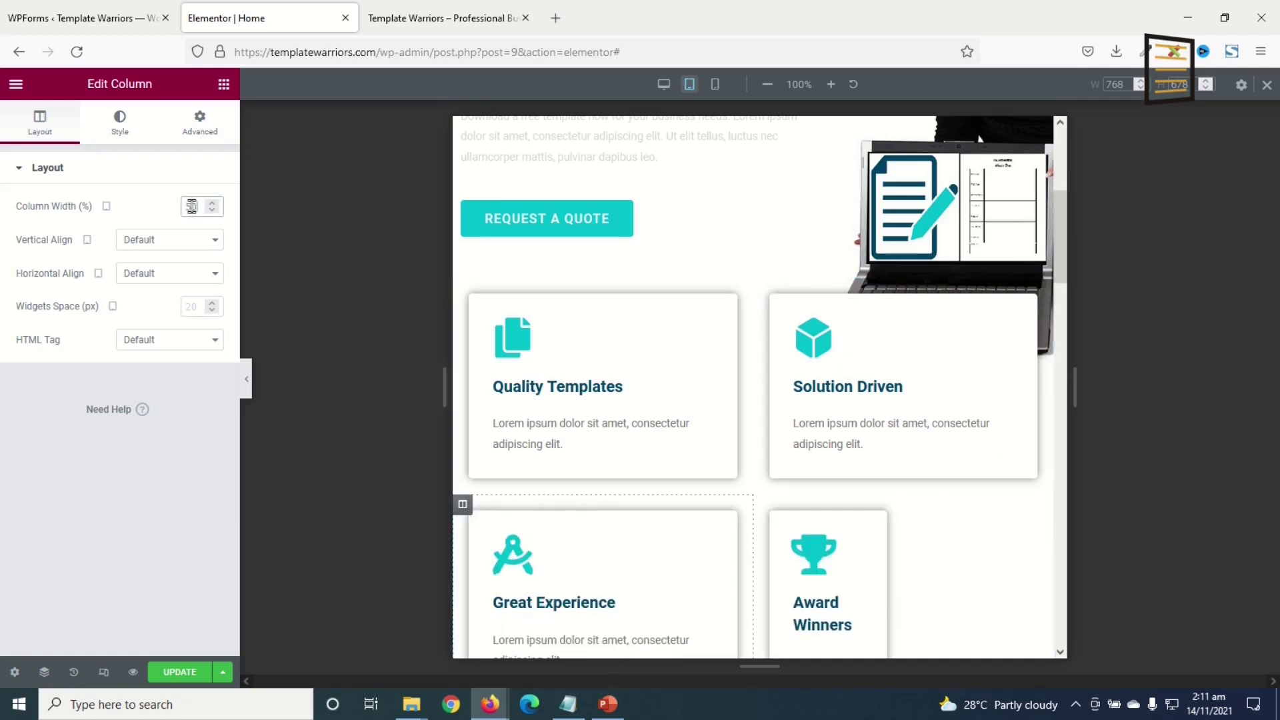
left_click(764, 506)
left_click(195, 204)
type("50")
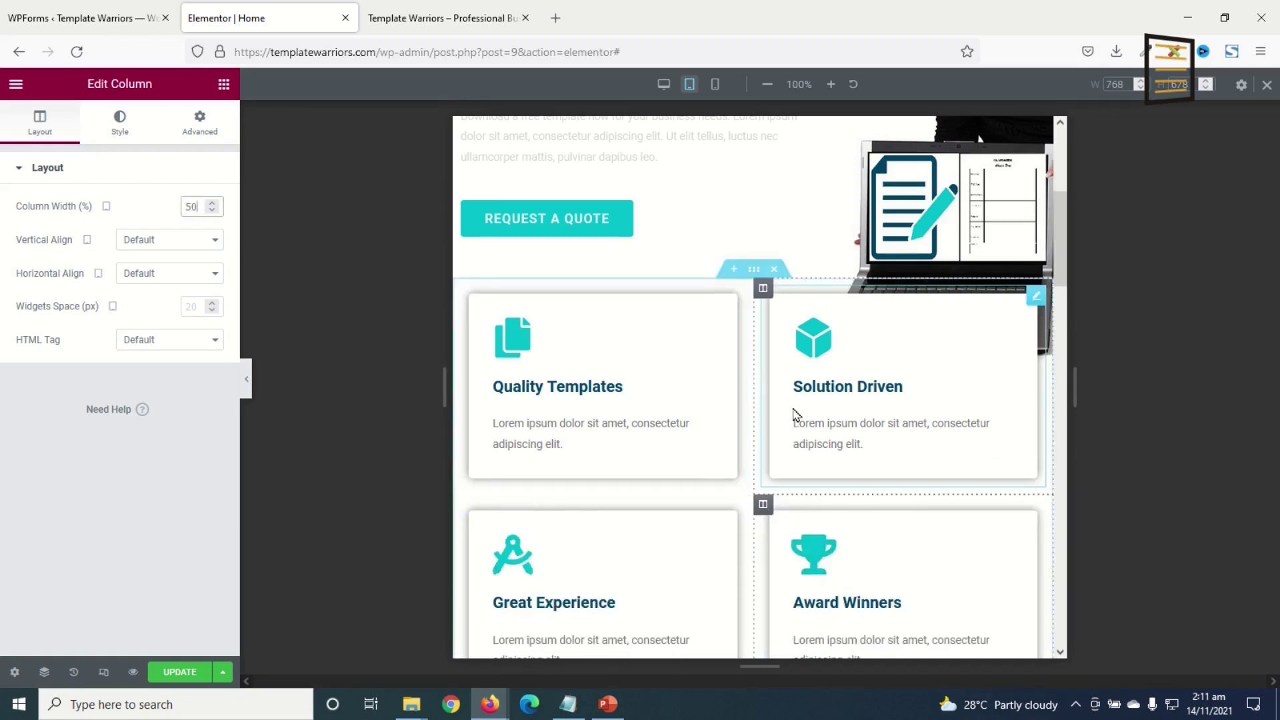
scroll(793, 410, "down", 6)
scroll(813, 466, "down", 1)
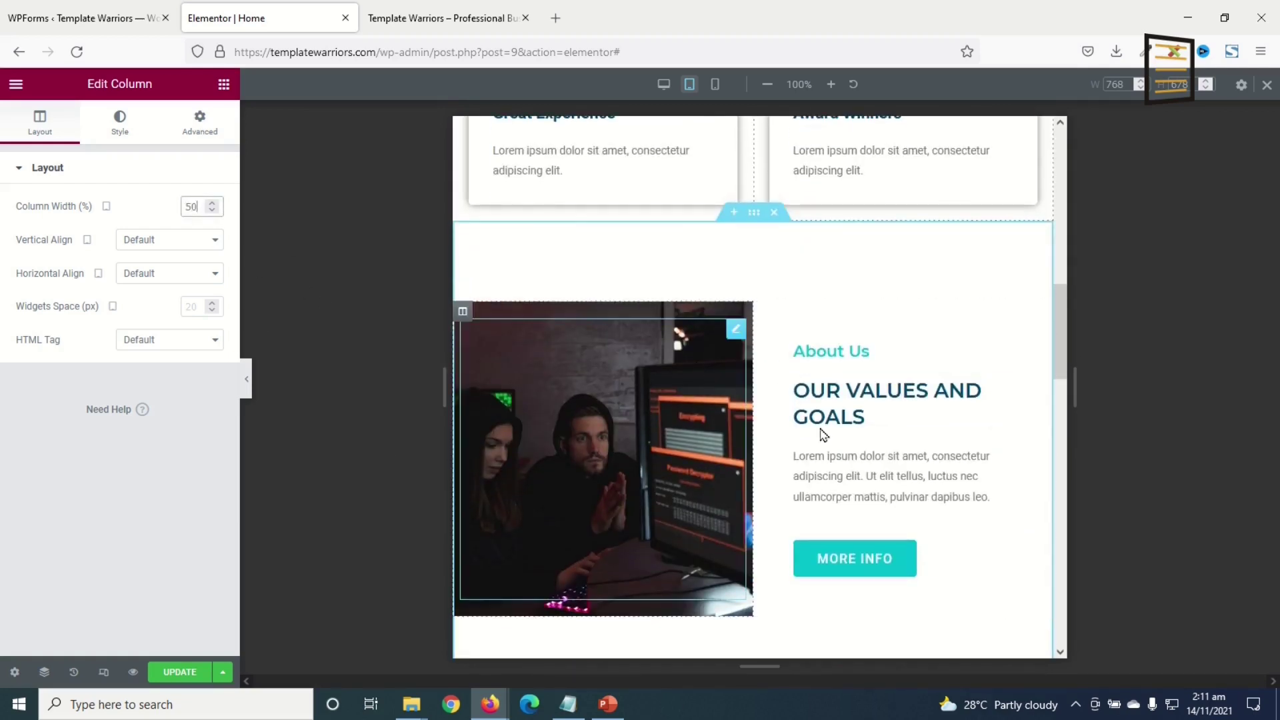
scroll(794, 371, "down", 2)
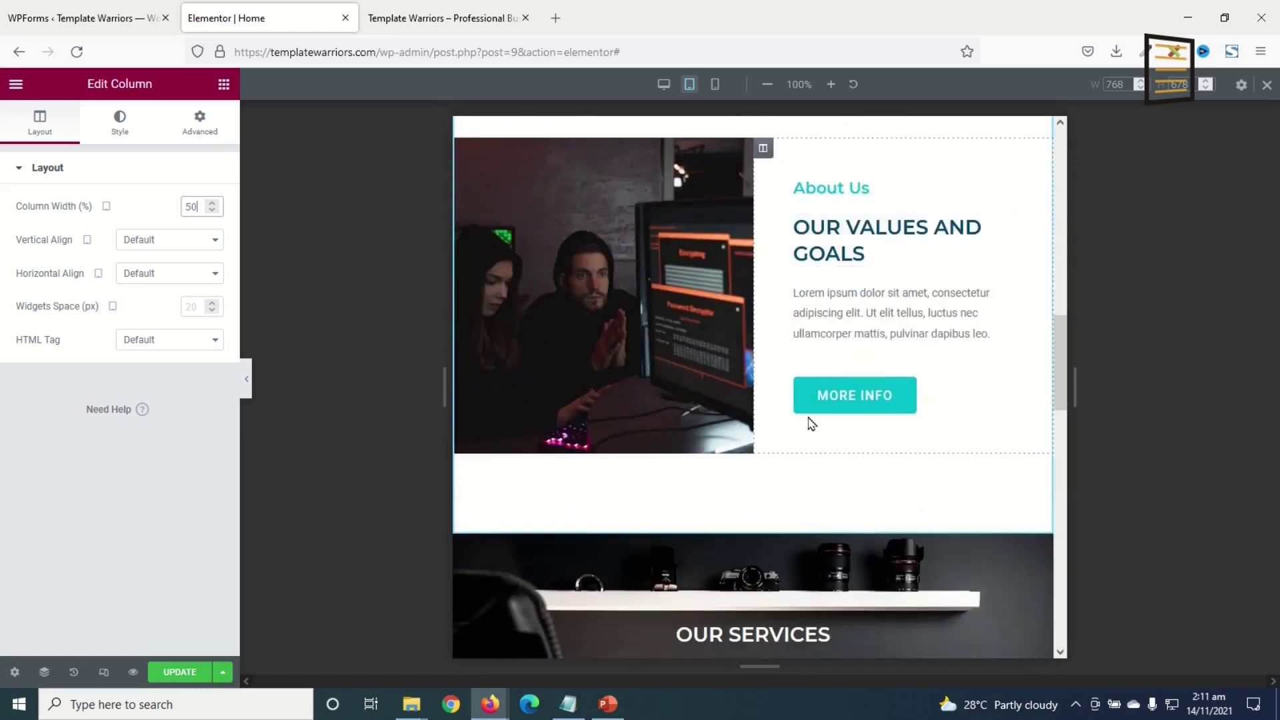
scroll(813, 420, "down", 4)
scroll(817, 413, "up", 5)
scroll(818, 412, "down", 8)
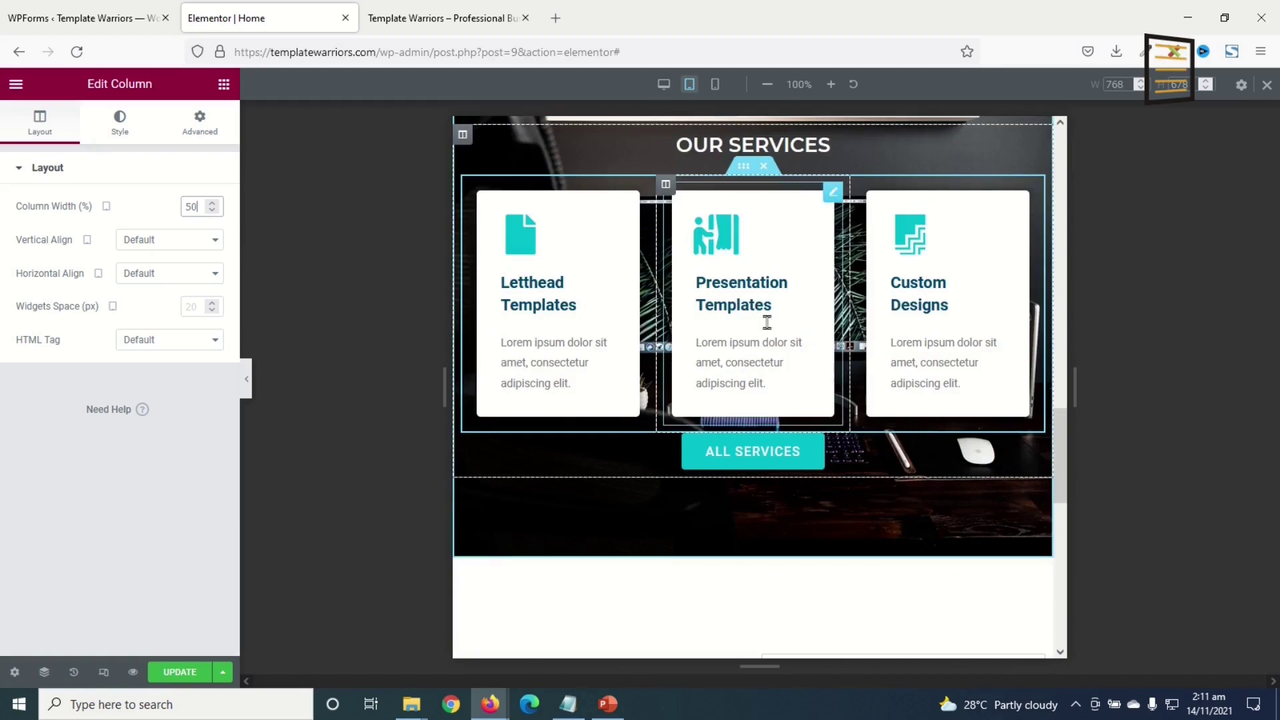
scroll(929, 500, "down", 6)
scroll(931, 500, "up", 3)
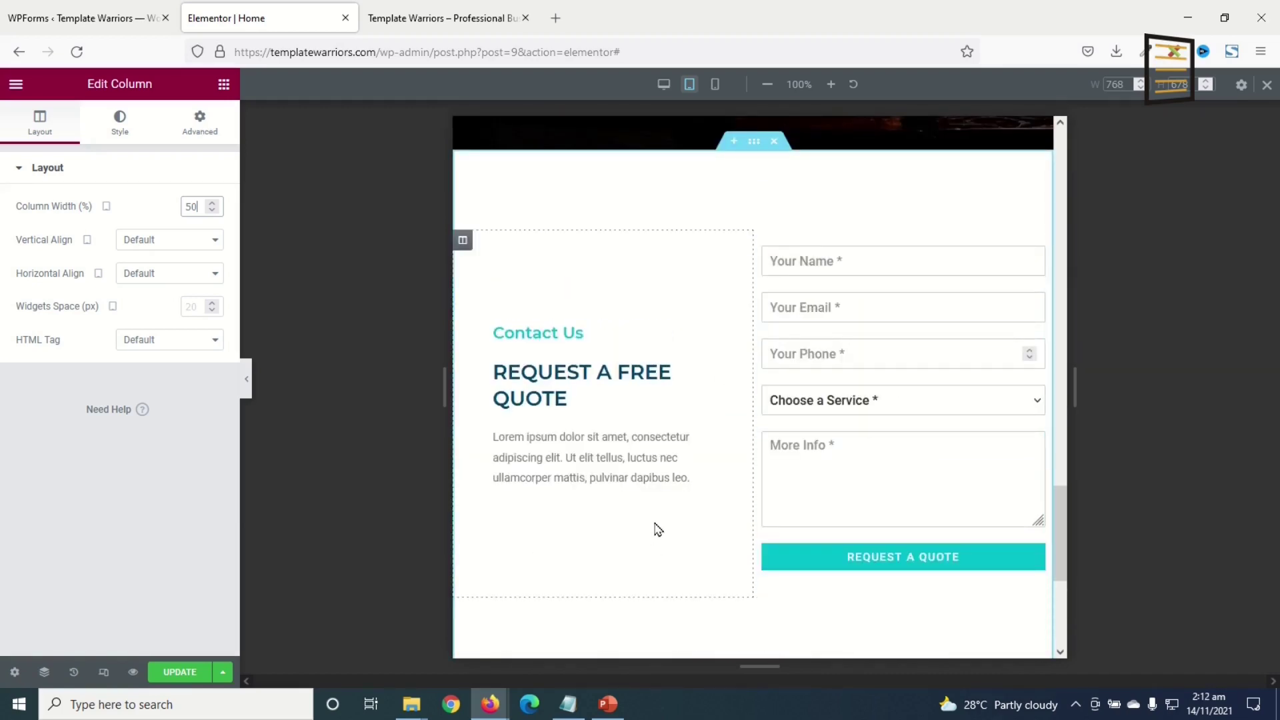
scroll(706, 277, "up", 1)
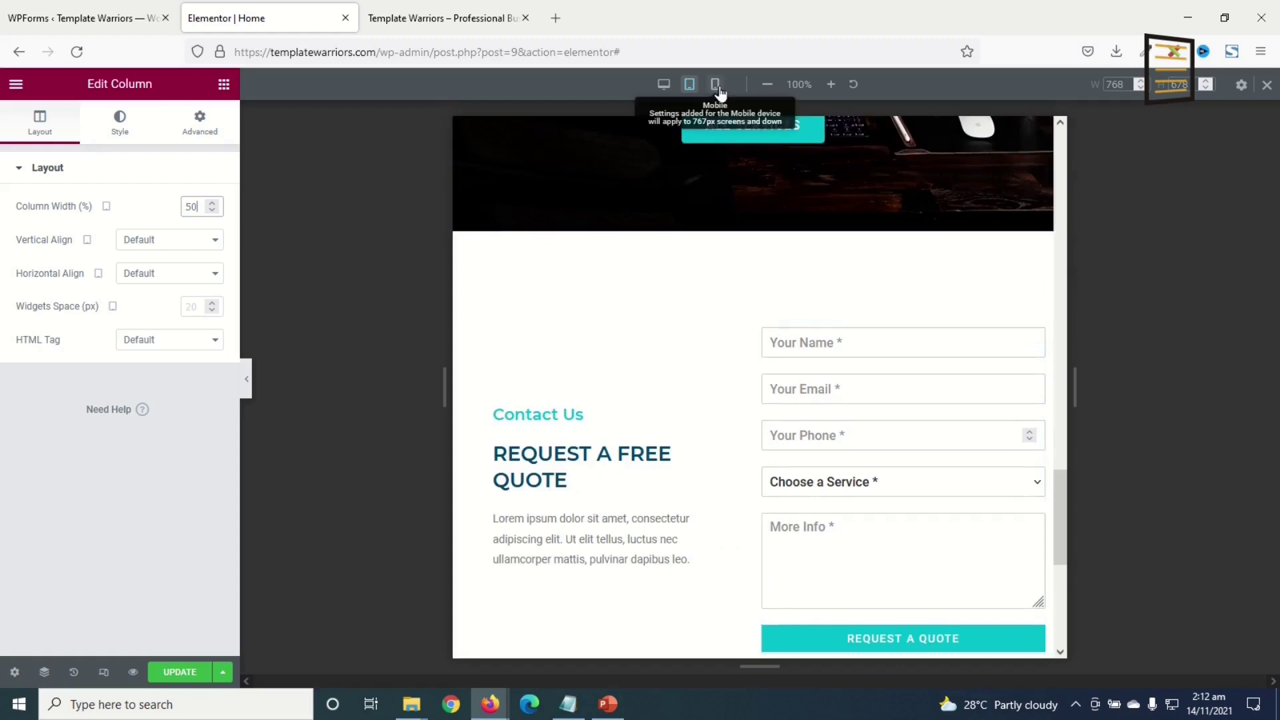
- Switch to mobile preview and hide the hero image column on mobile
left_click(715, 86)
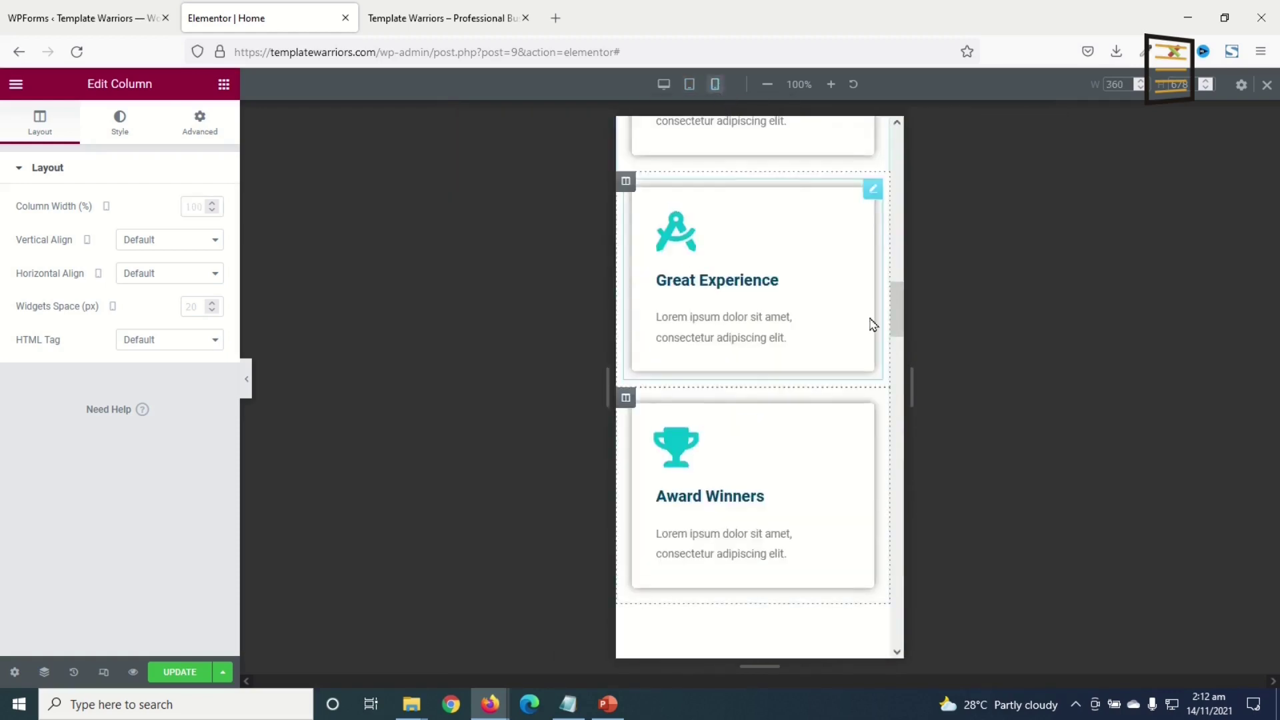
scroll(774, 350, "down", 5)
scroll(777, 357, "down", 2)
scroll(777, 353, "up", 10)
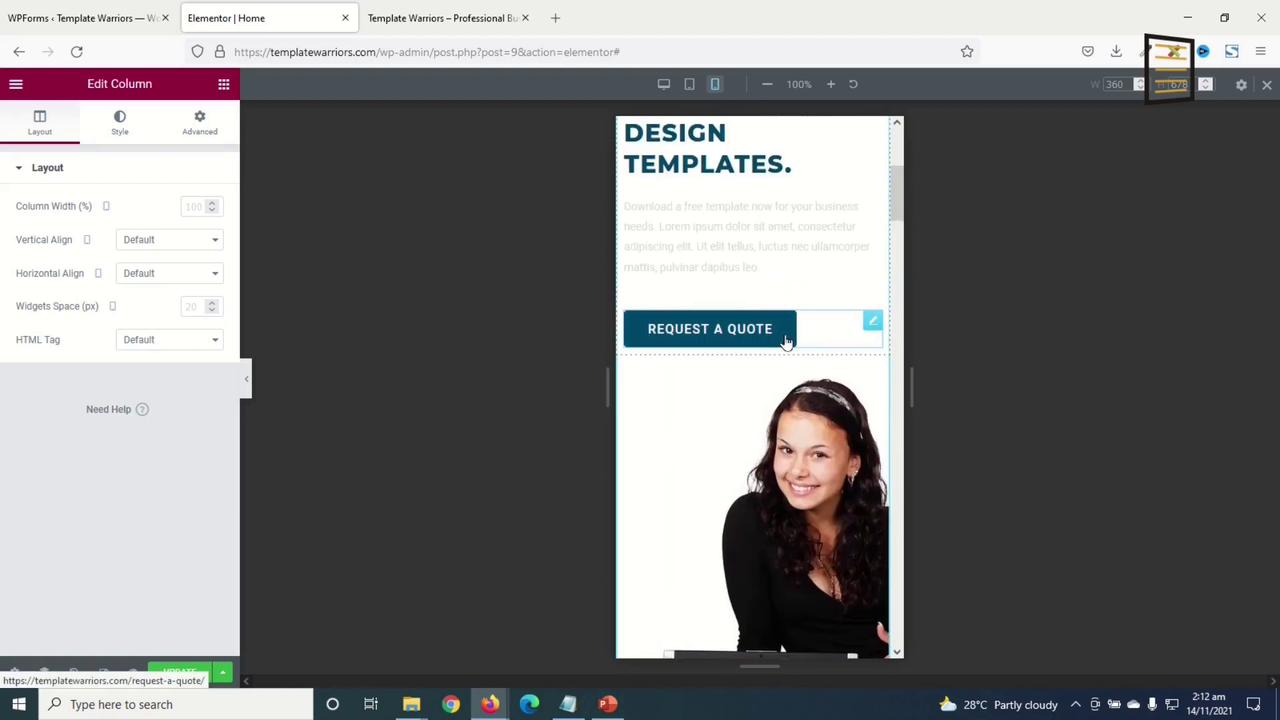
scroll(785, 343, "up", 5)
scroll(787, 345, "down", 7)
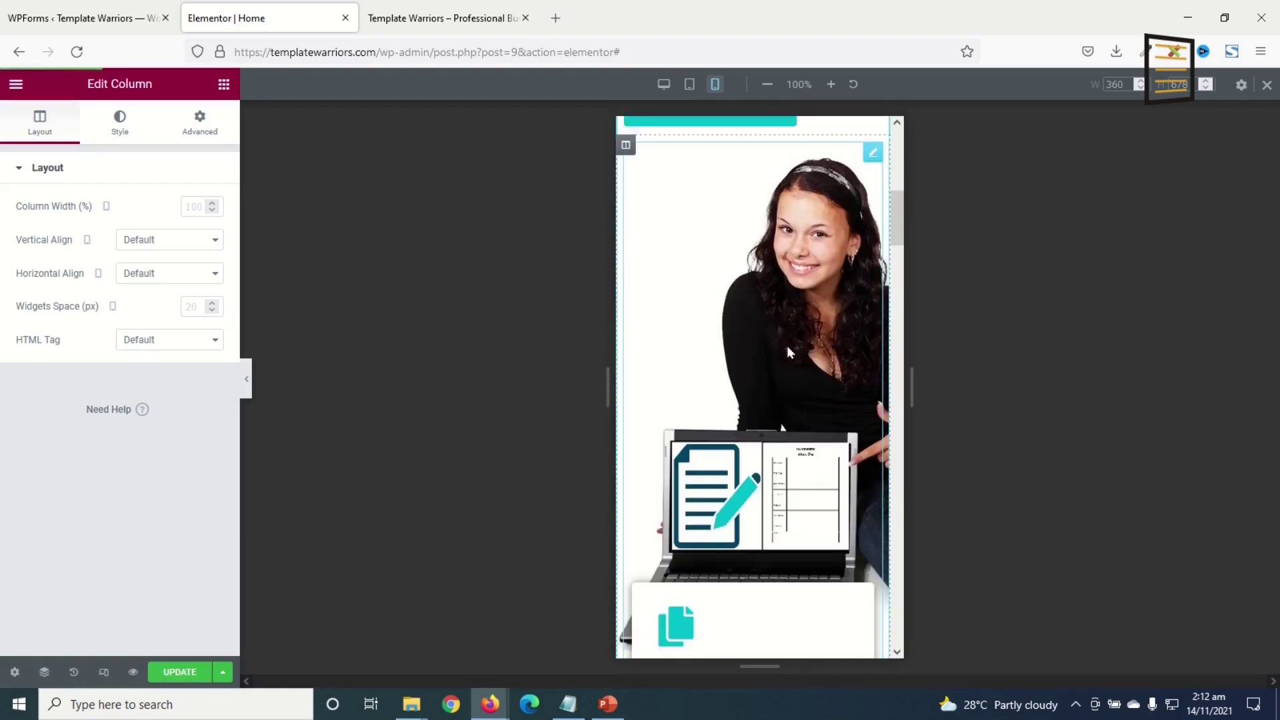
scroll(787, 352, "down", 1)
scroll(739, 313, "up", 4)
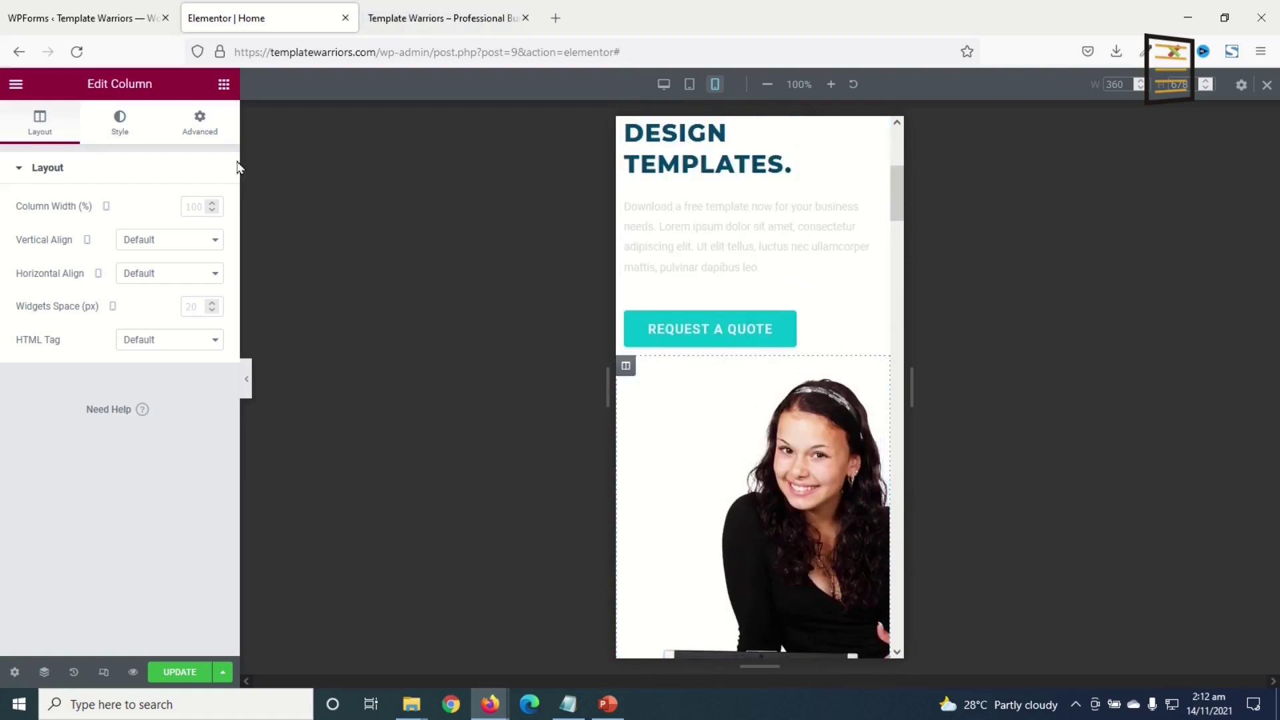
left_click(194, 126)
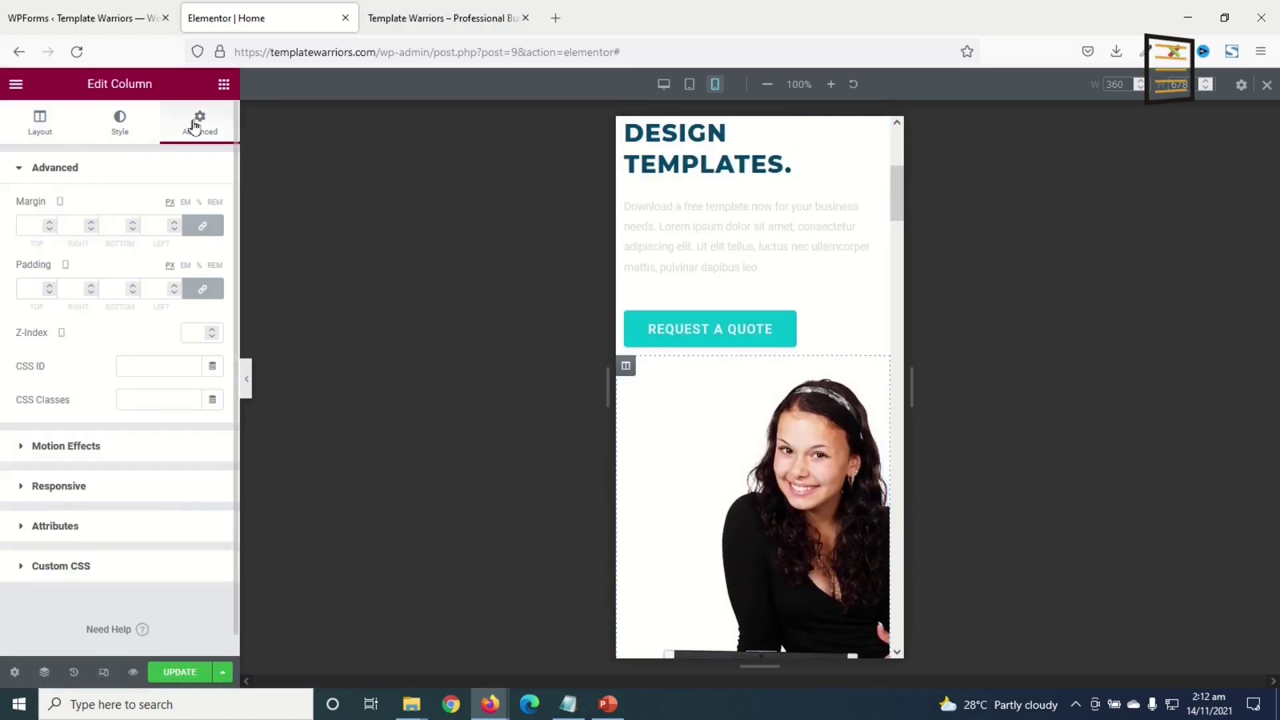
left_click(58, 484)
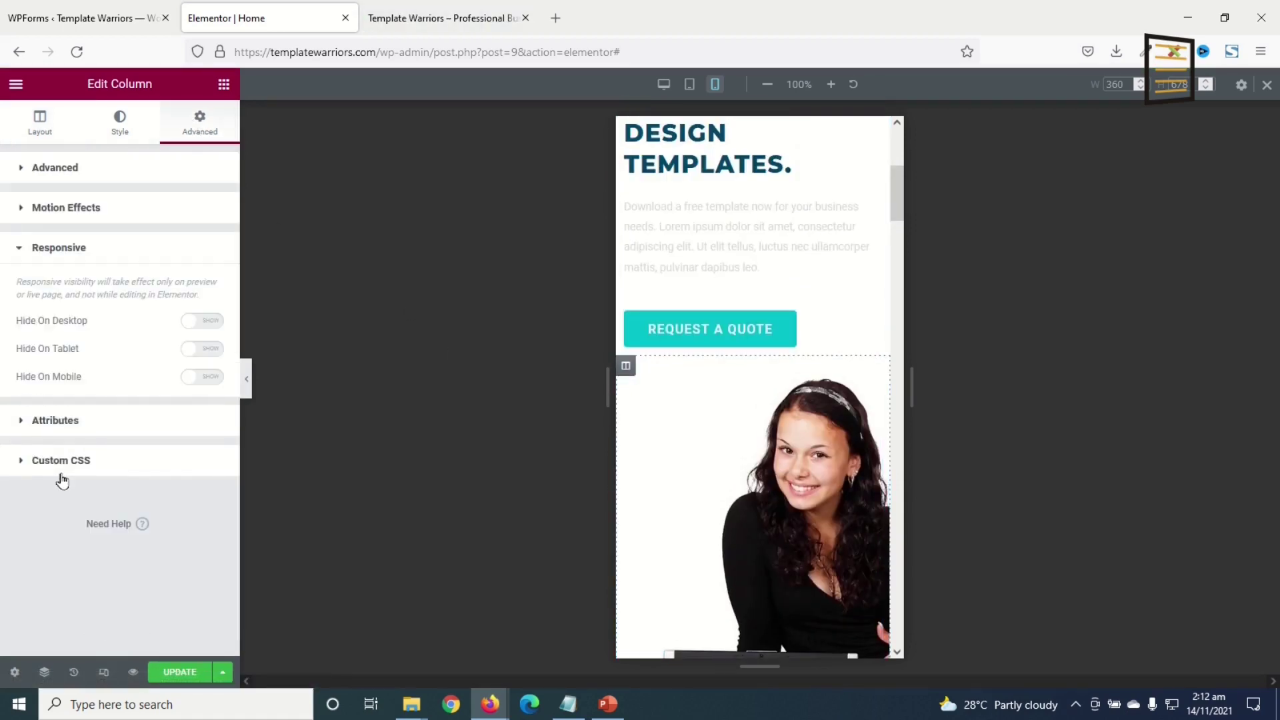
left_click(203, 380)
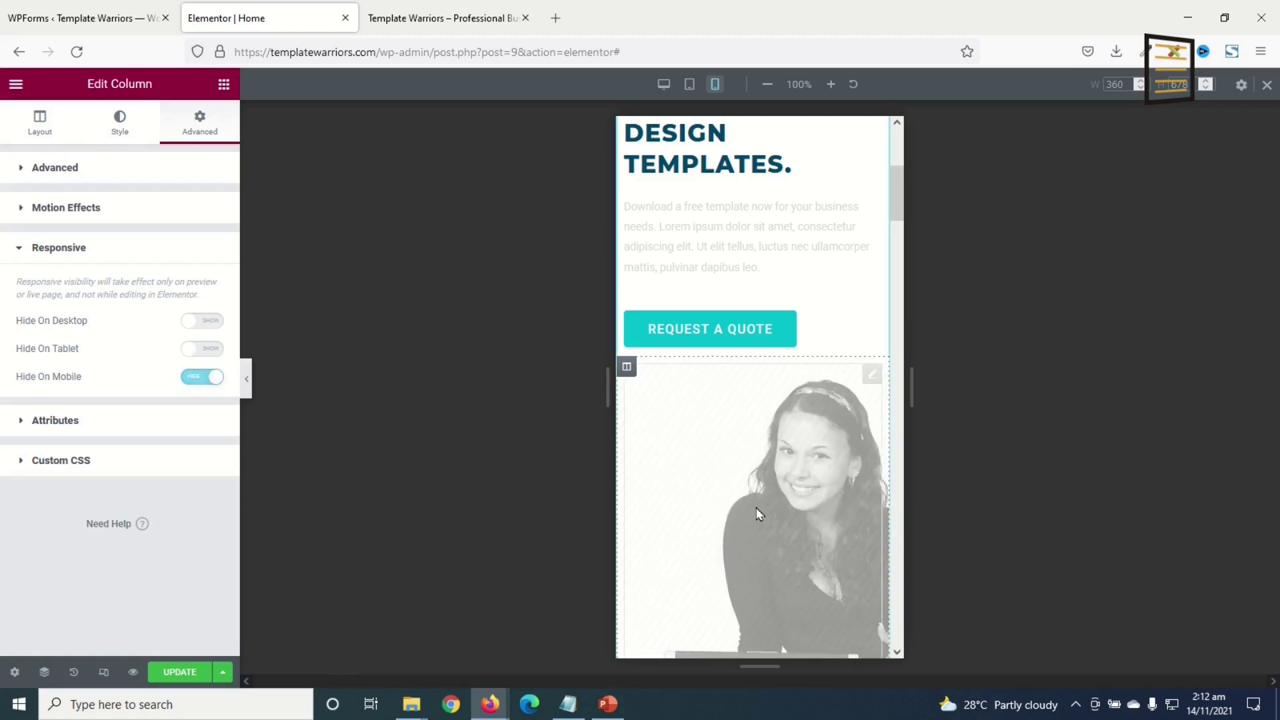
- Centre the hero heading on mobile and give it unlinked padding of 36
scroll(843, 531, "up", 5)
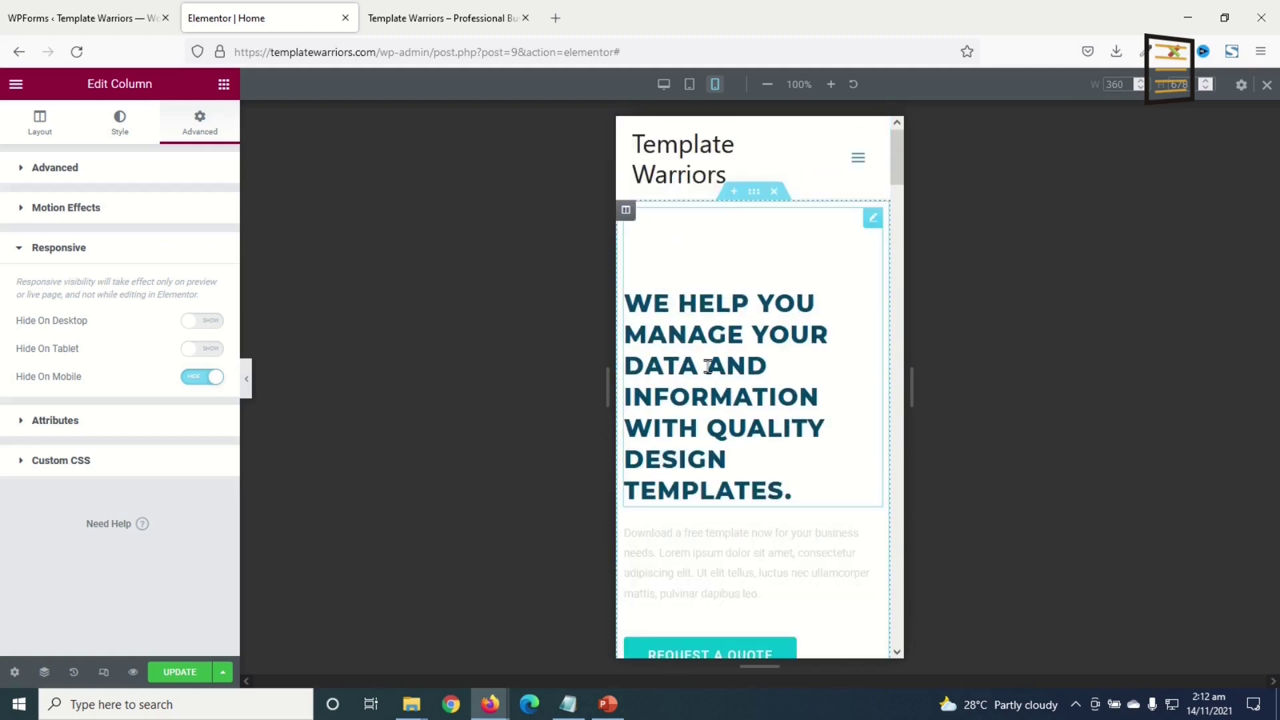
left_click(709, 364)
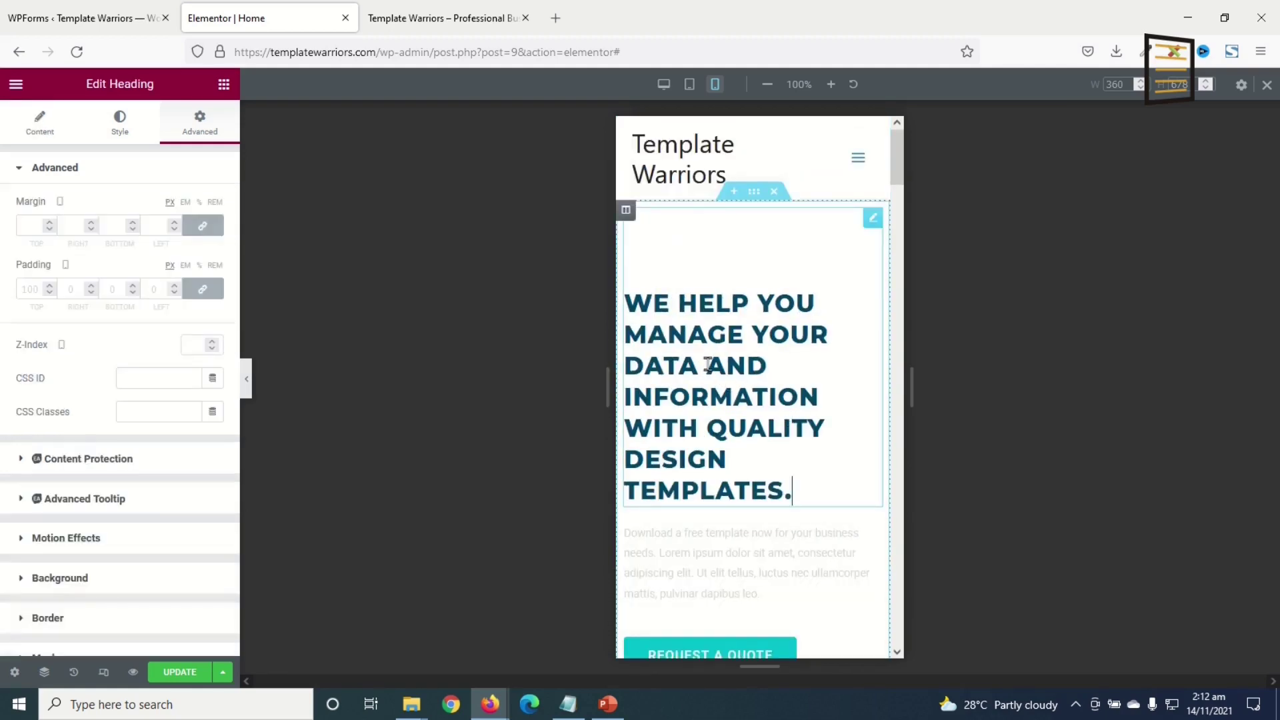
left_click(40, 121)
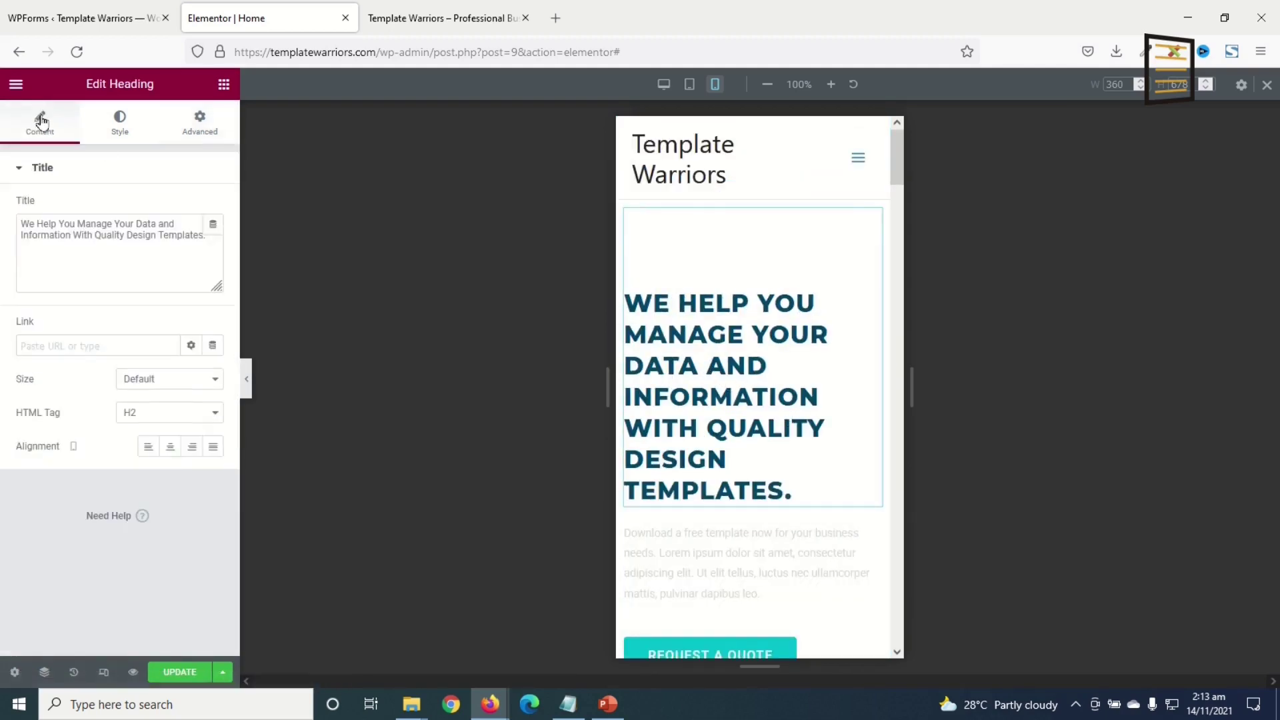
double_click(172, 450)
left_click(171, 448)
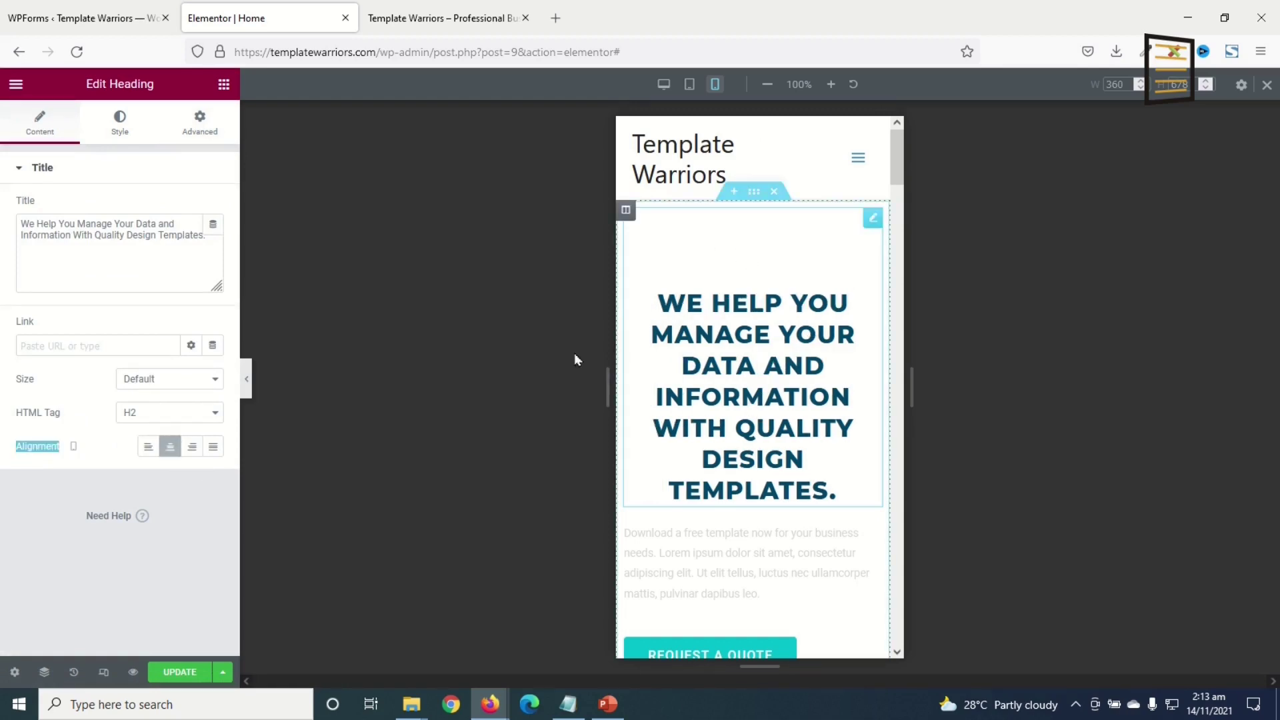
left_click(199, 126)
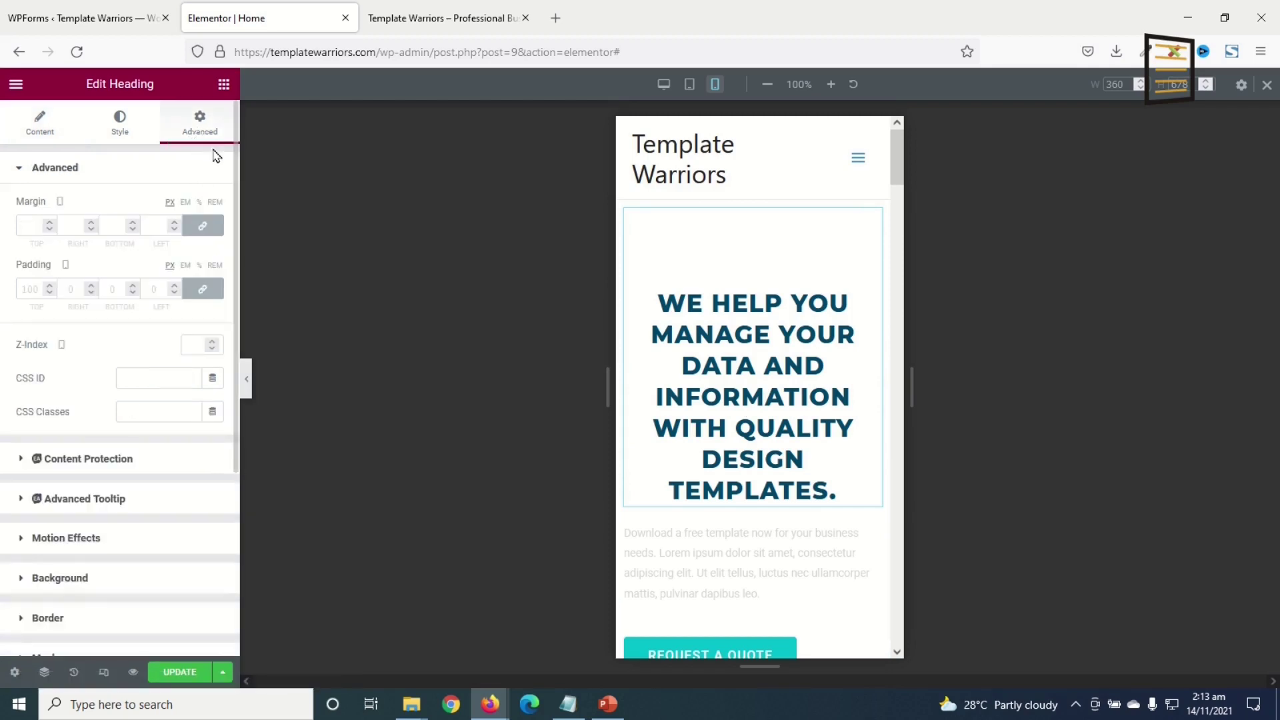
left_click(204, 291)
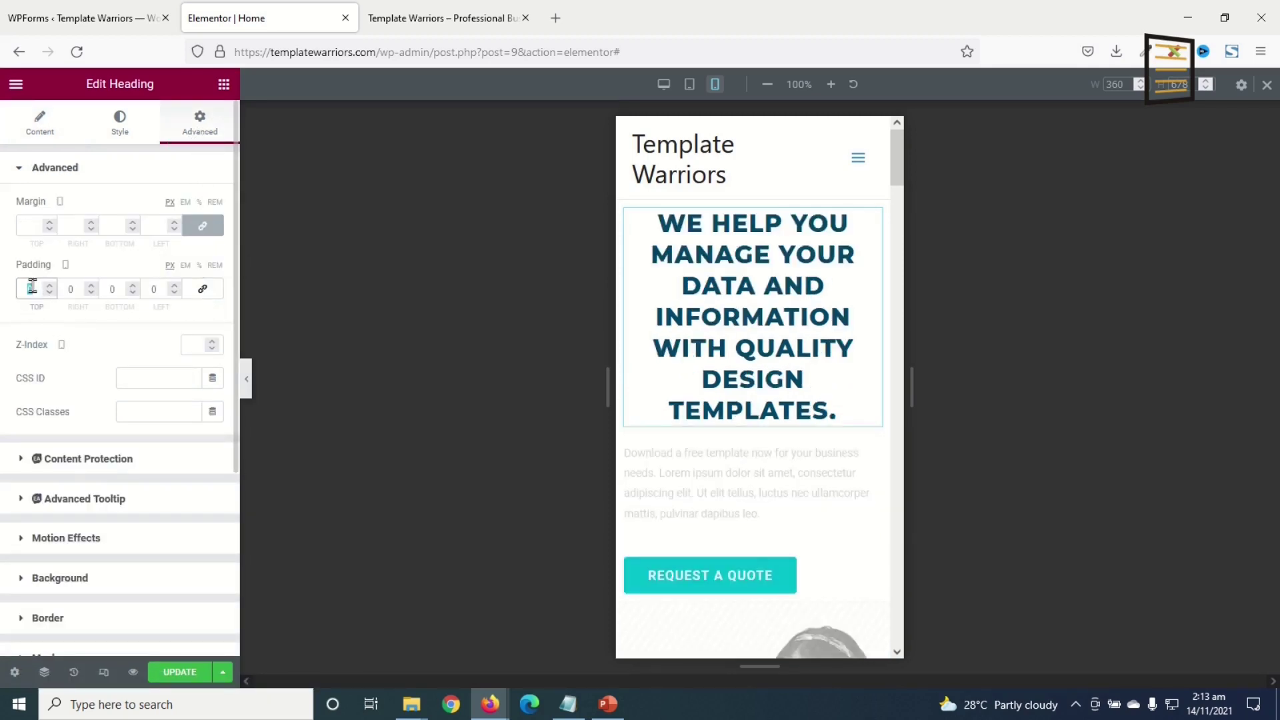
type("36")
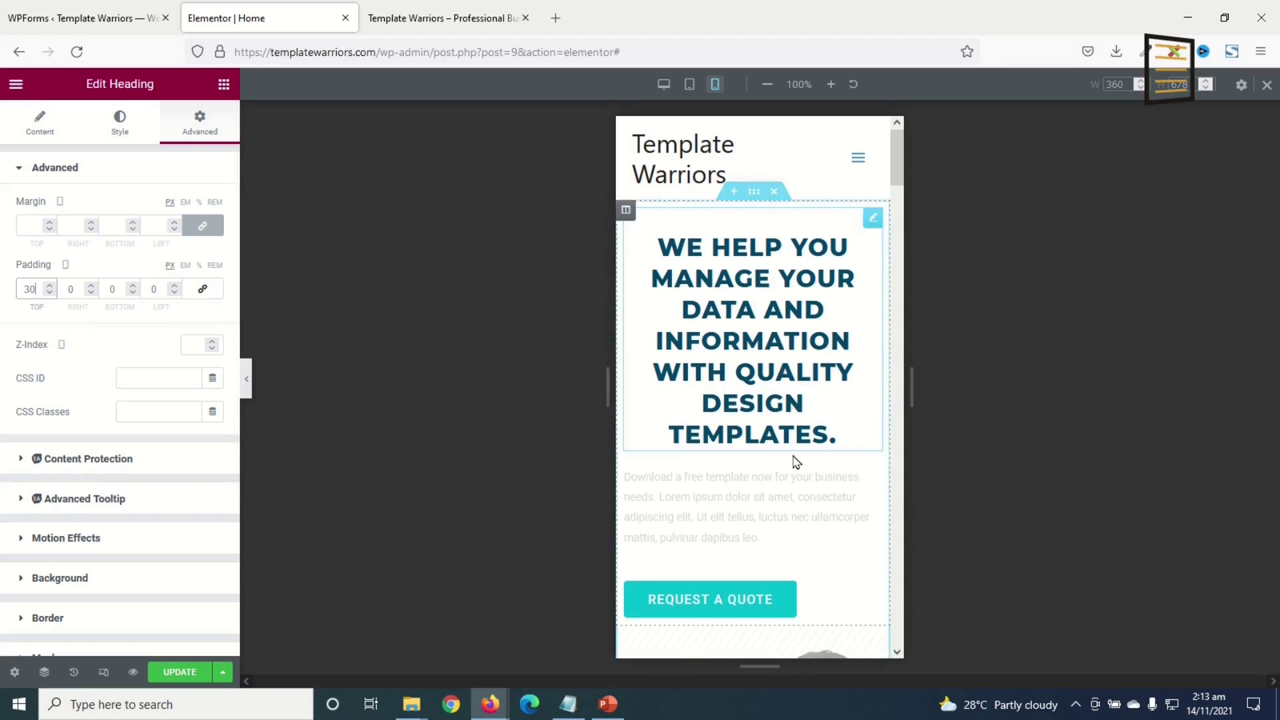
- Centre the hero paragraph and the Request a Quote button on mobile
scroll(823, 414, "down", 1)
left_click(734, 434)
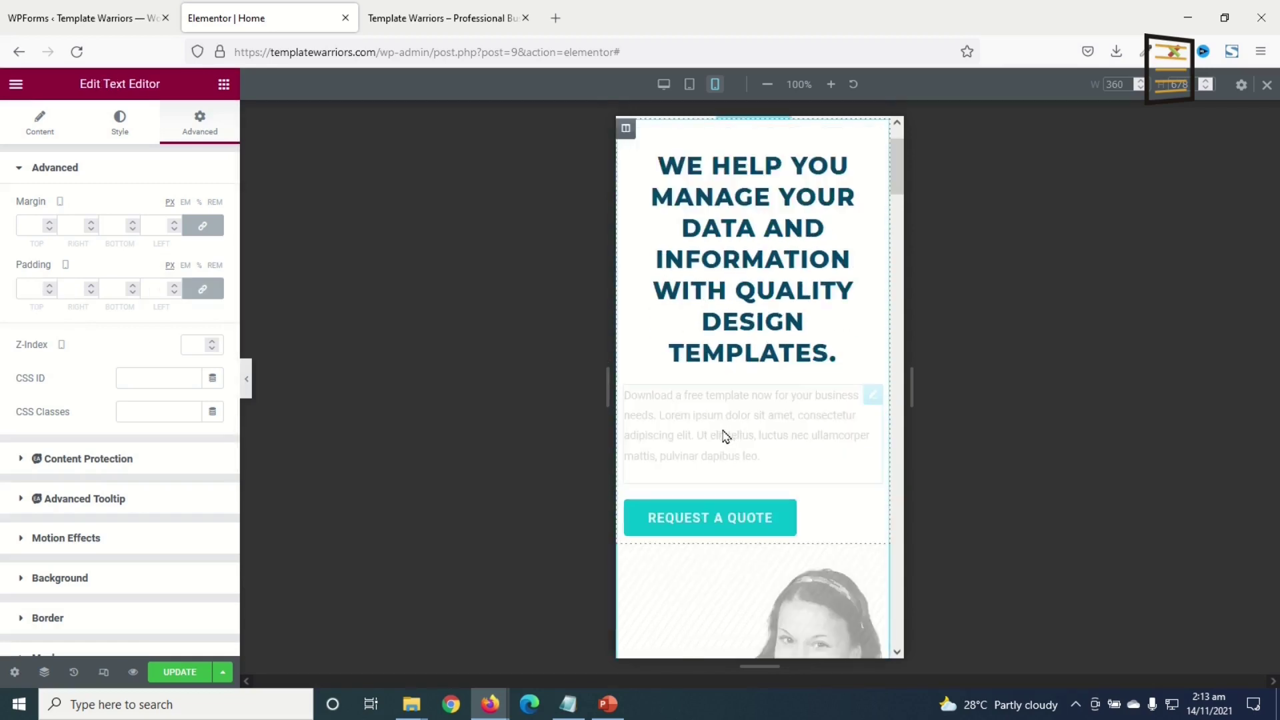
left_click(127, 131)
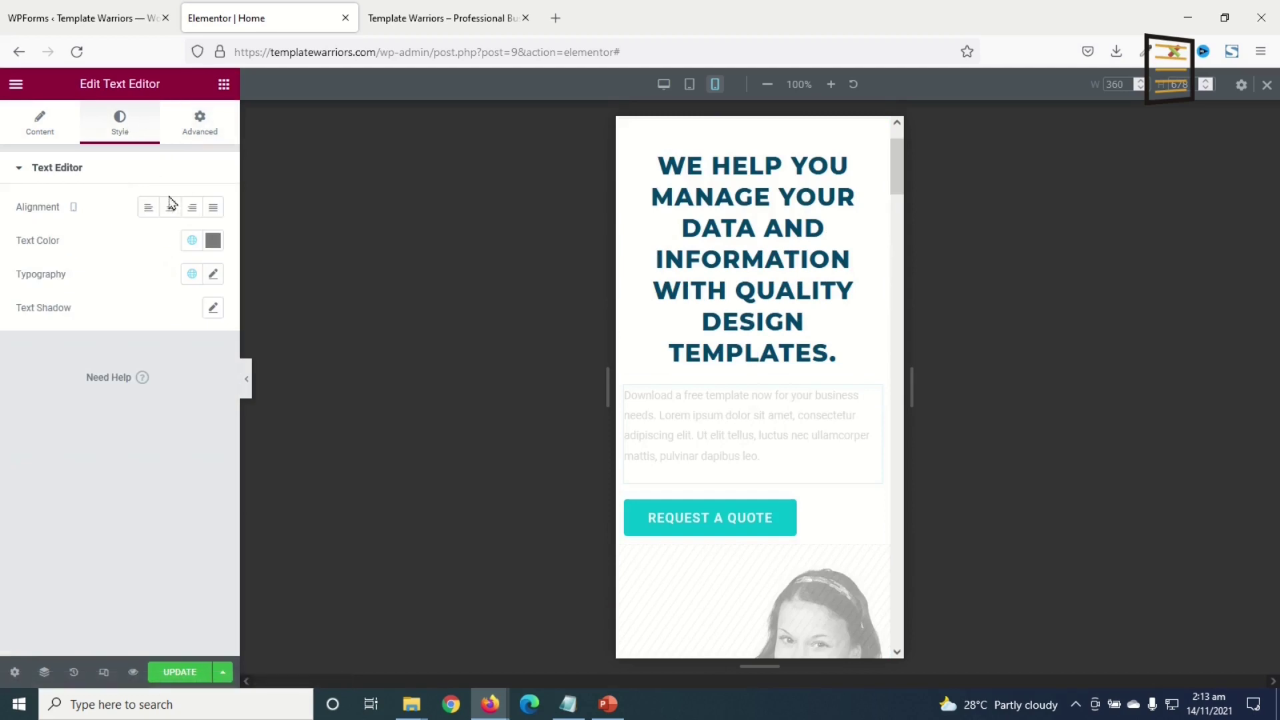
left_click(171, 213)
left_click(485, 572)
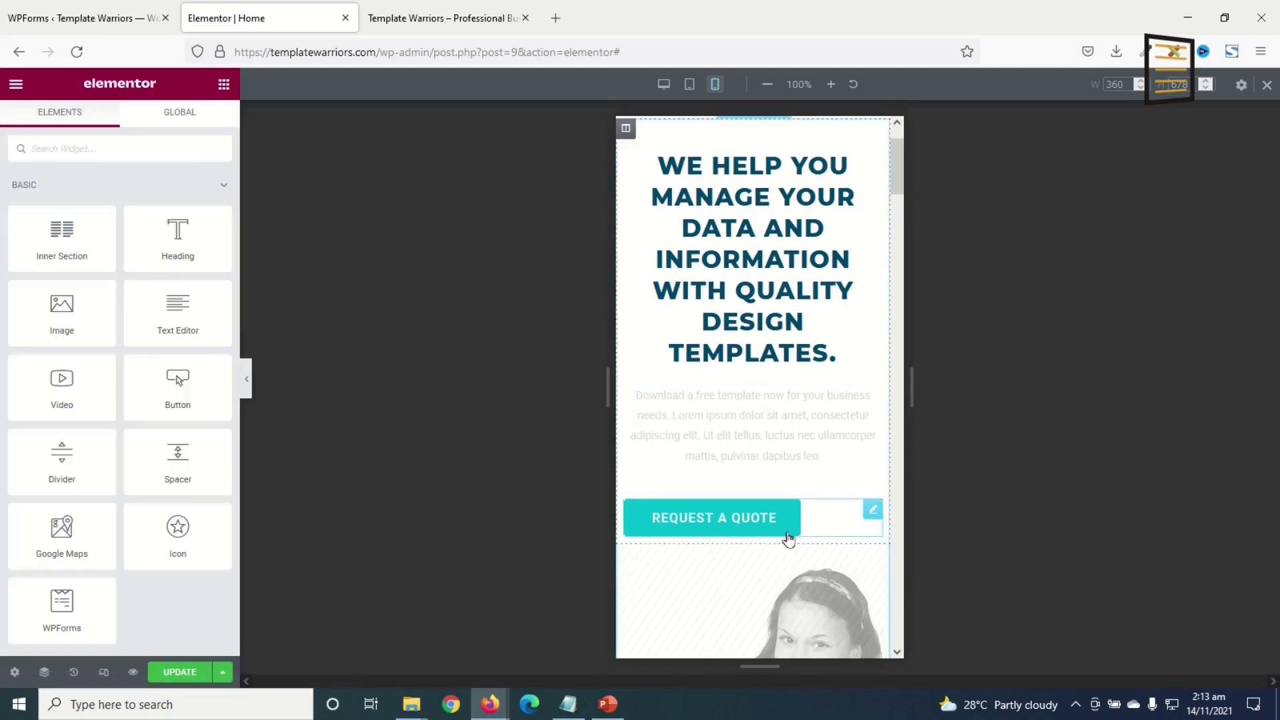
left_click(749, 524)
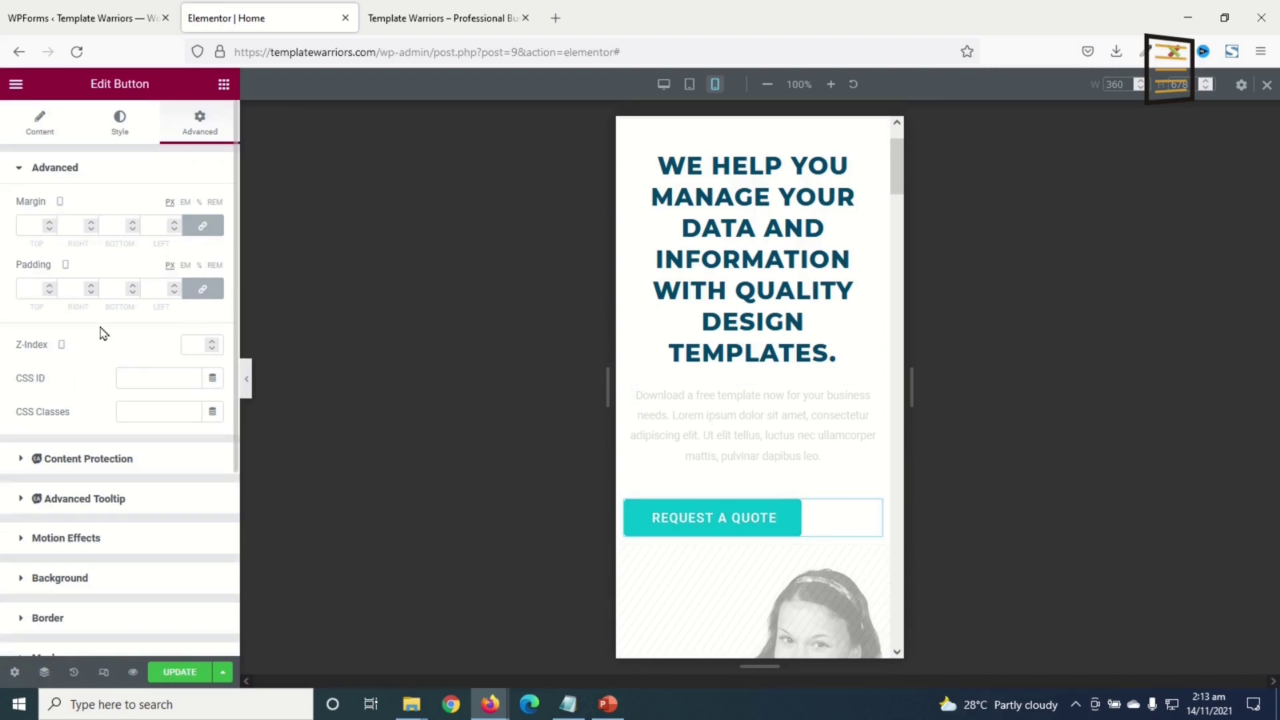
left_click(42, 133)
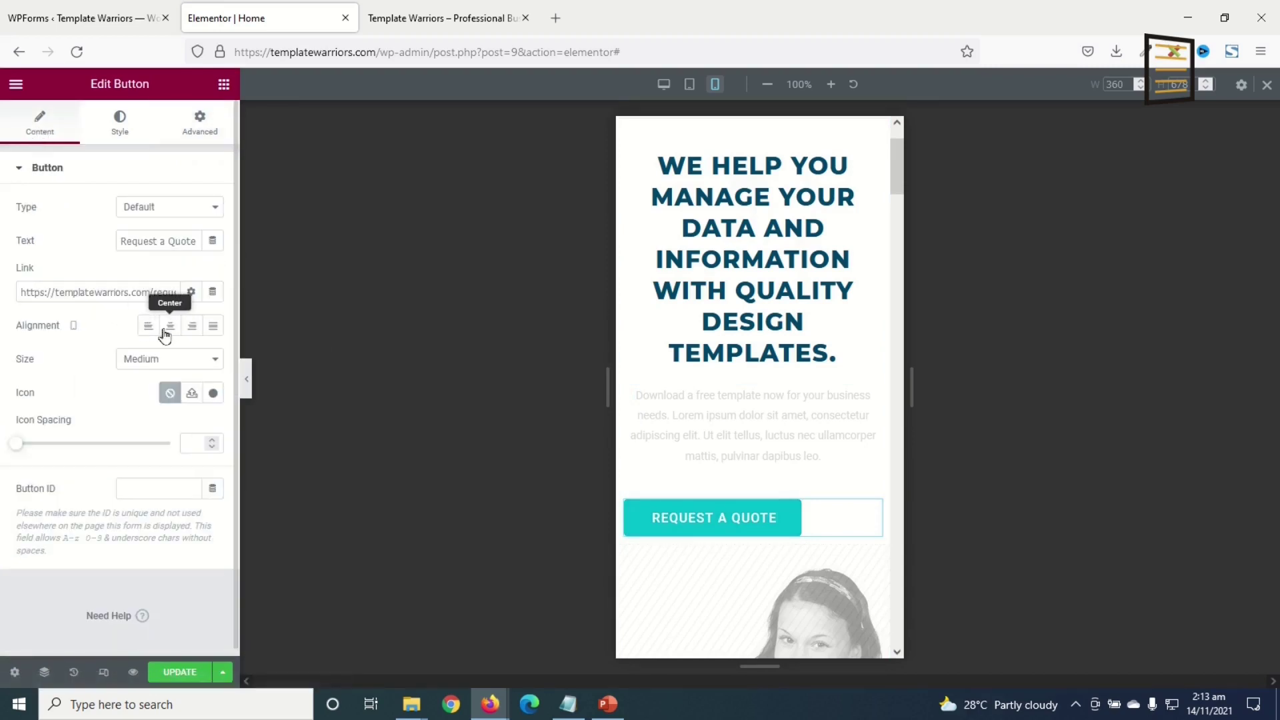
left_click(170, 327)
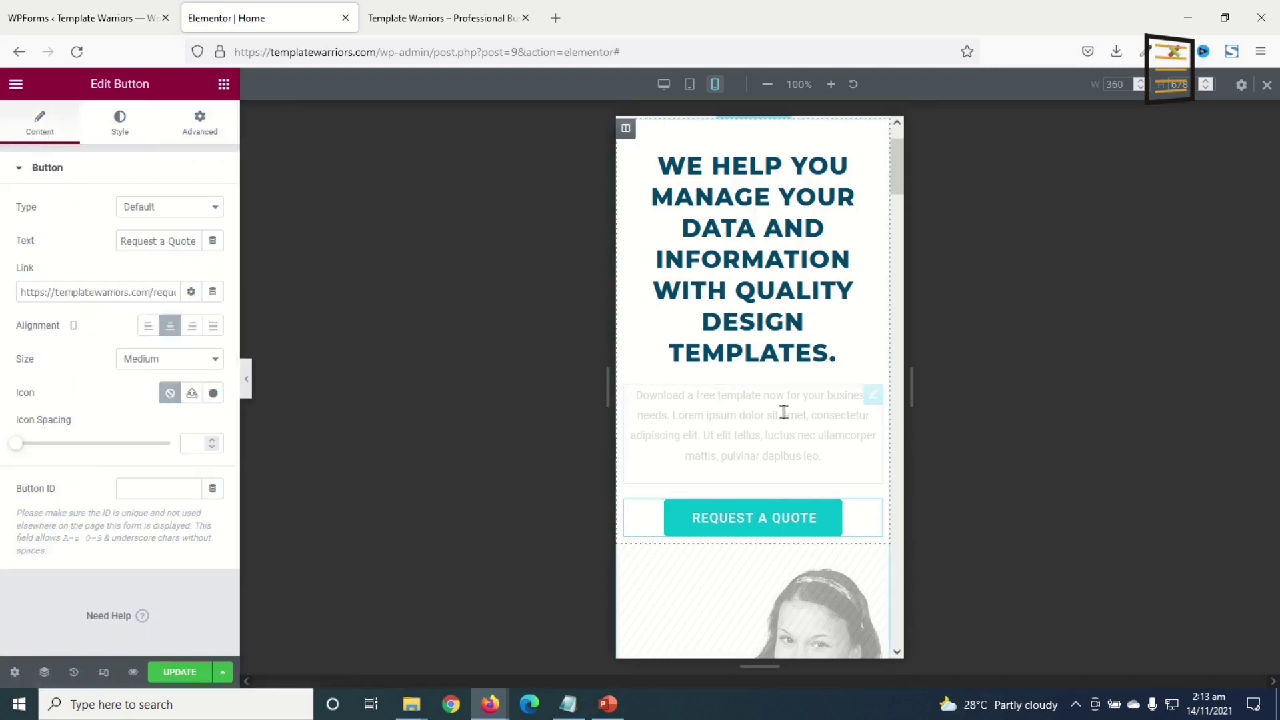
- Scroll the mobile preview through About Us, the service cards and the quote form
scroll(790, 418, "down", 10)
scroll(794, 423, "down", 8)
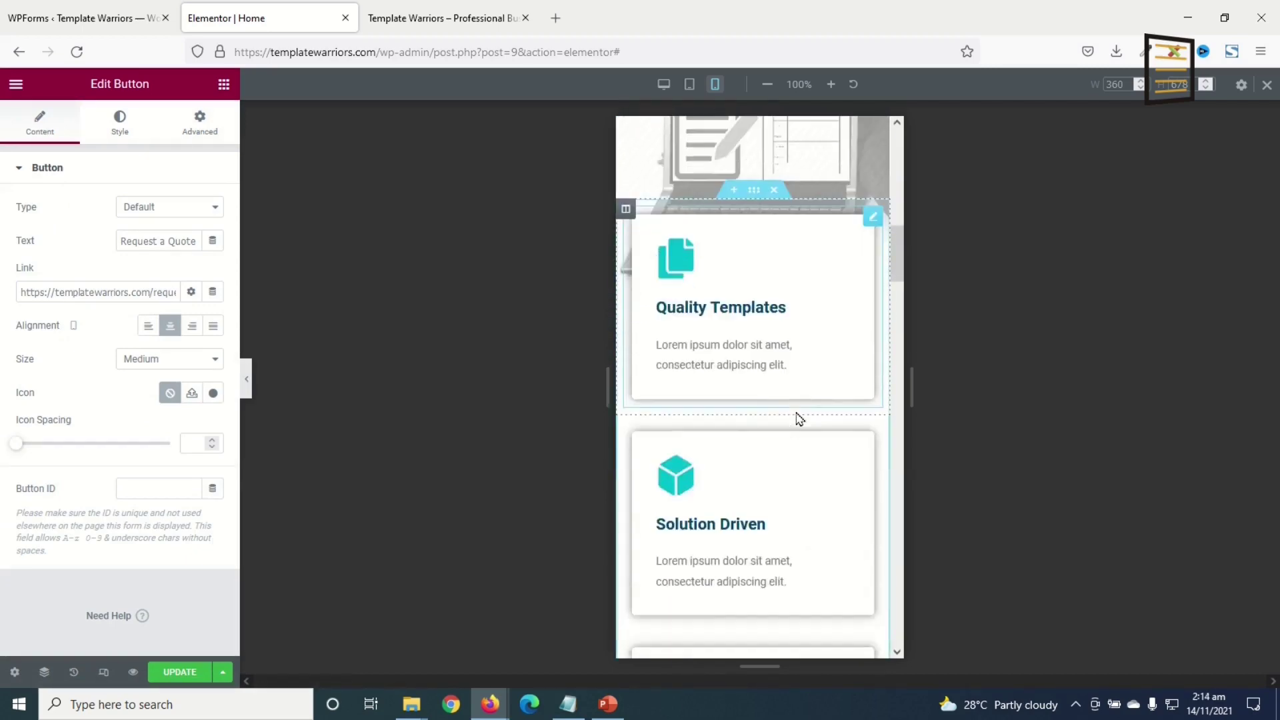
scroll(789, 423, "down", 10)
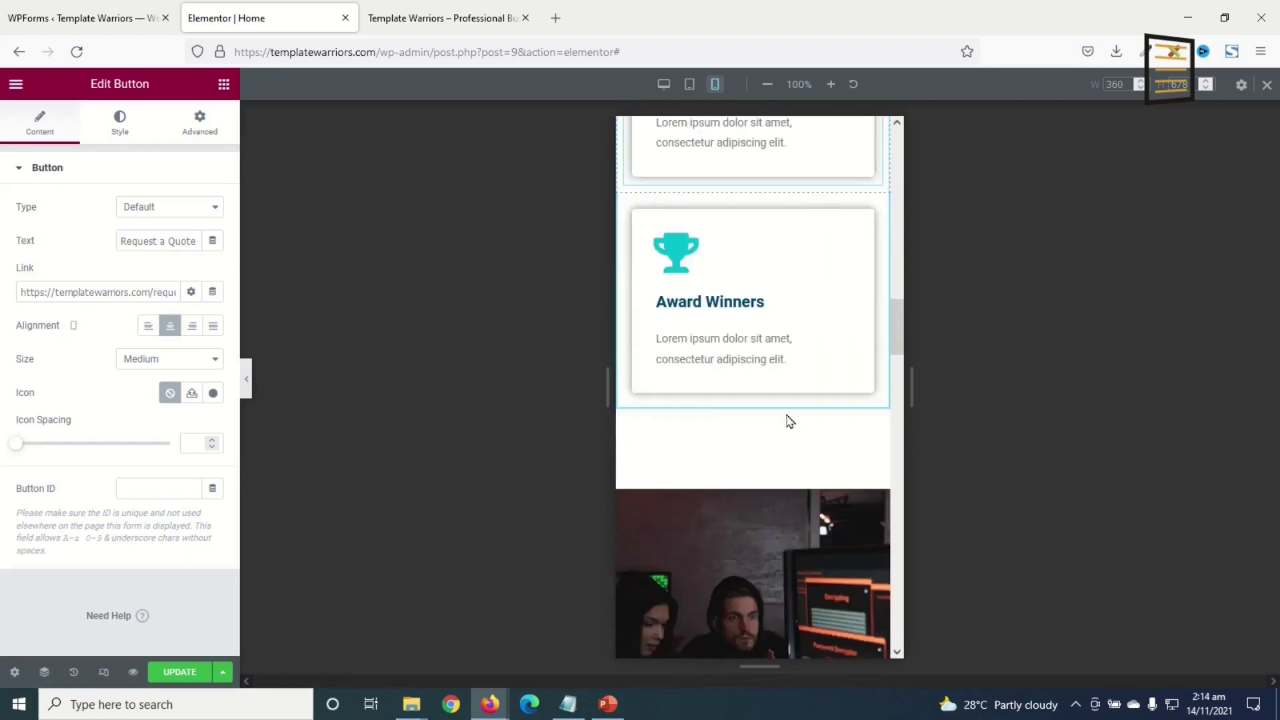
scroll(793, 419, "down", 2)
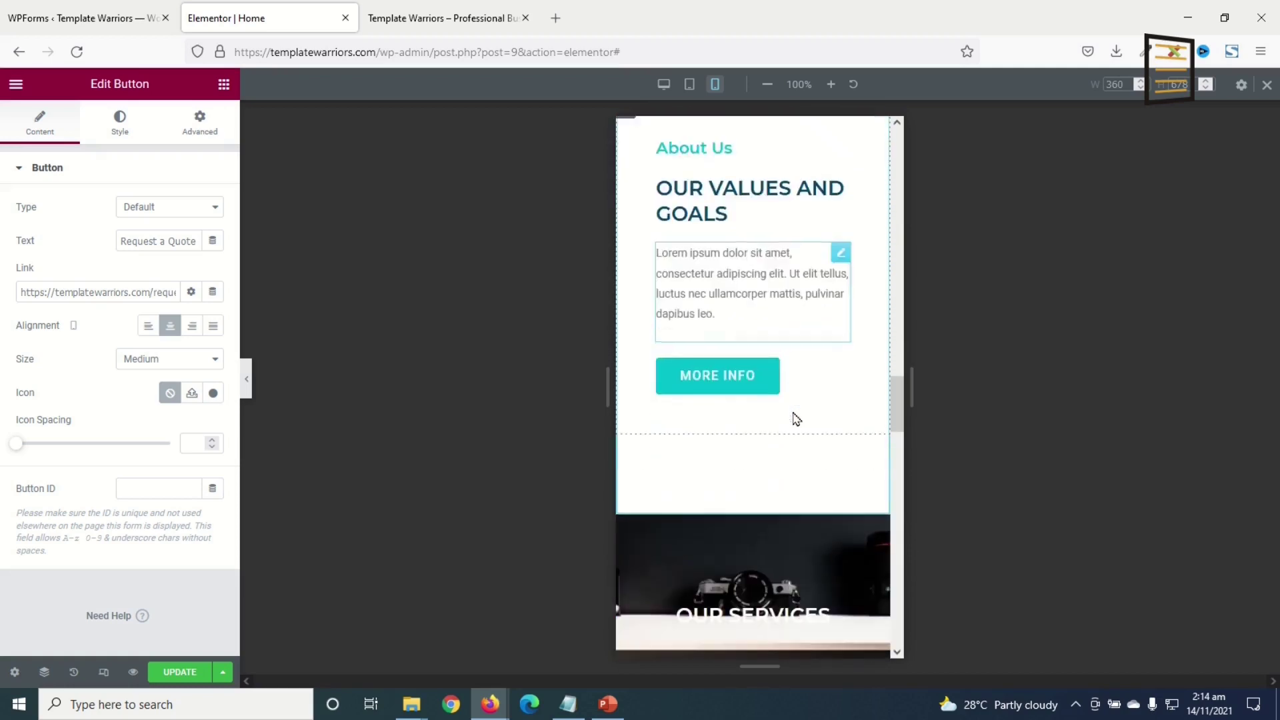
scroll(800, 417, "up", 6)
scroll(804, 402, "down", 8)
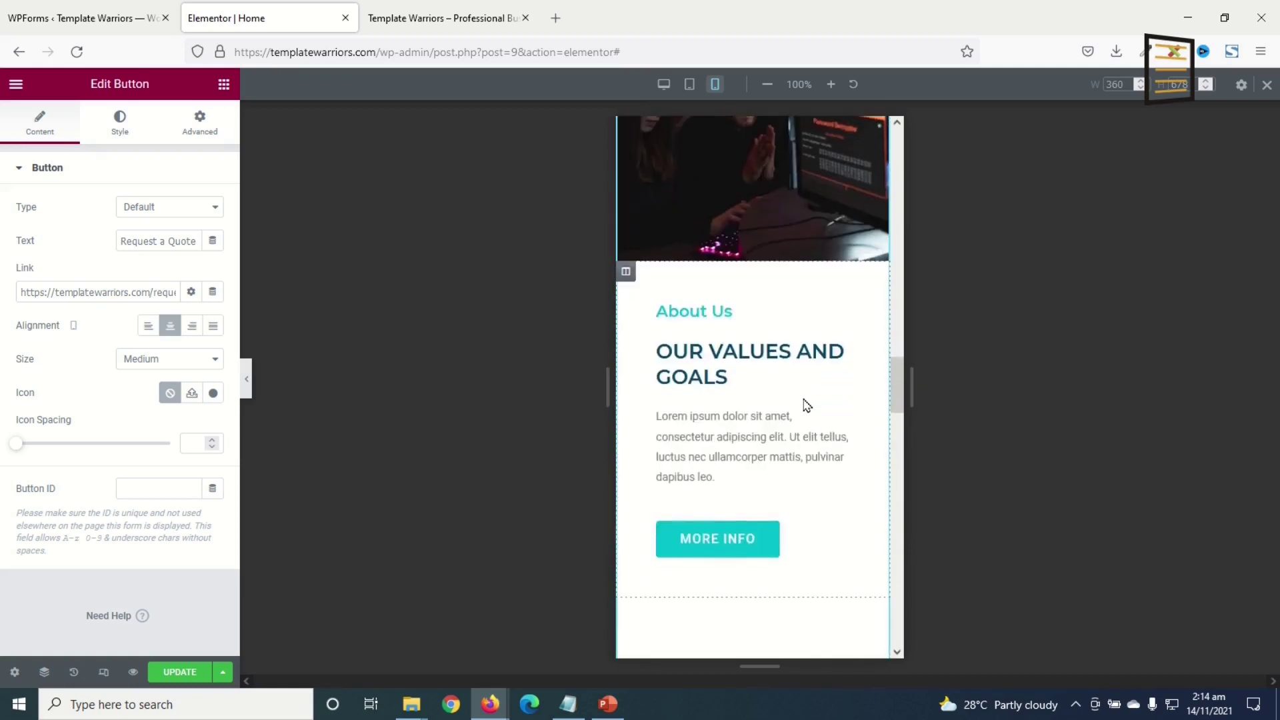
scroll(804, 408, "down", 7)
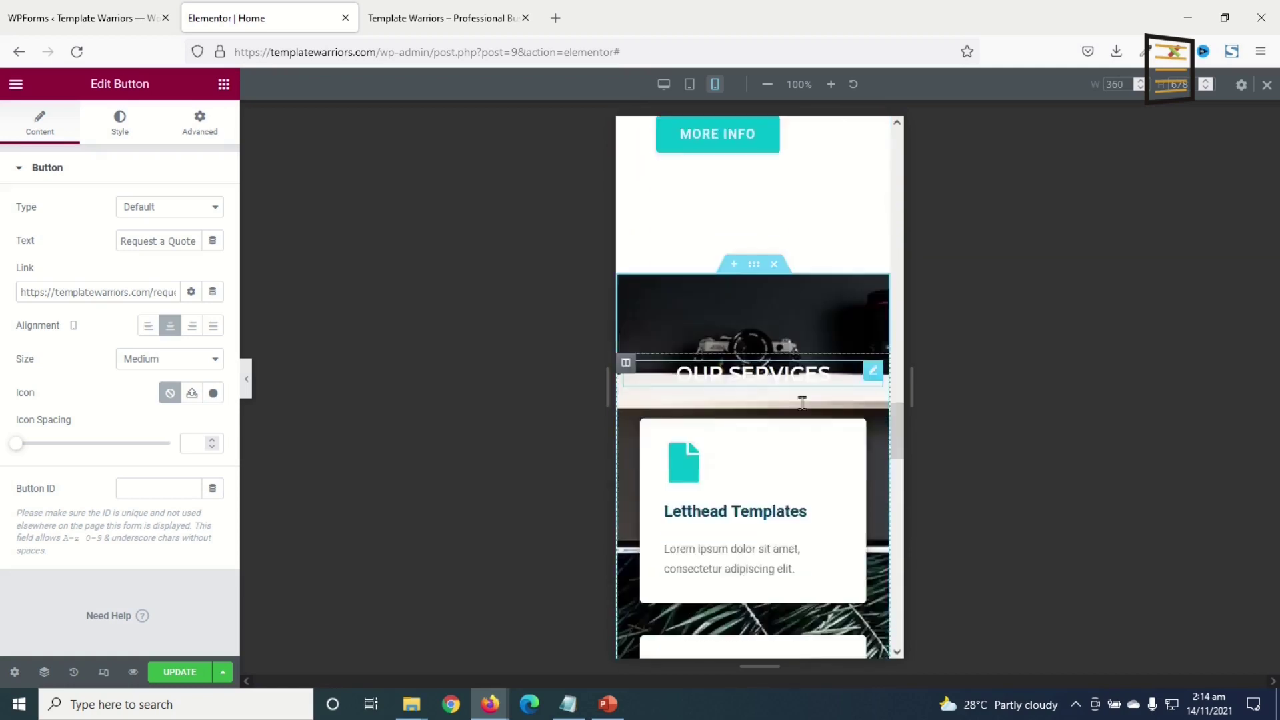
scroll(803, 411, "down", 5)
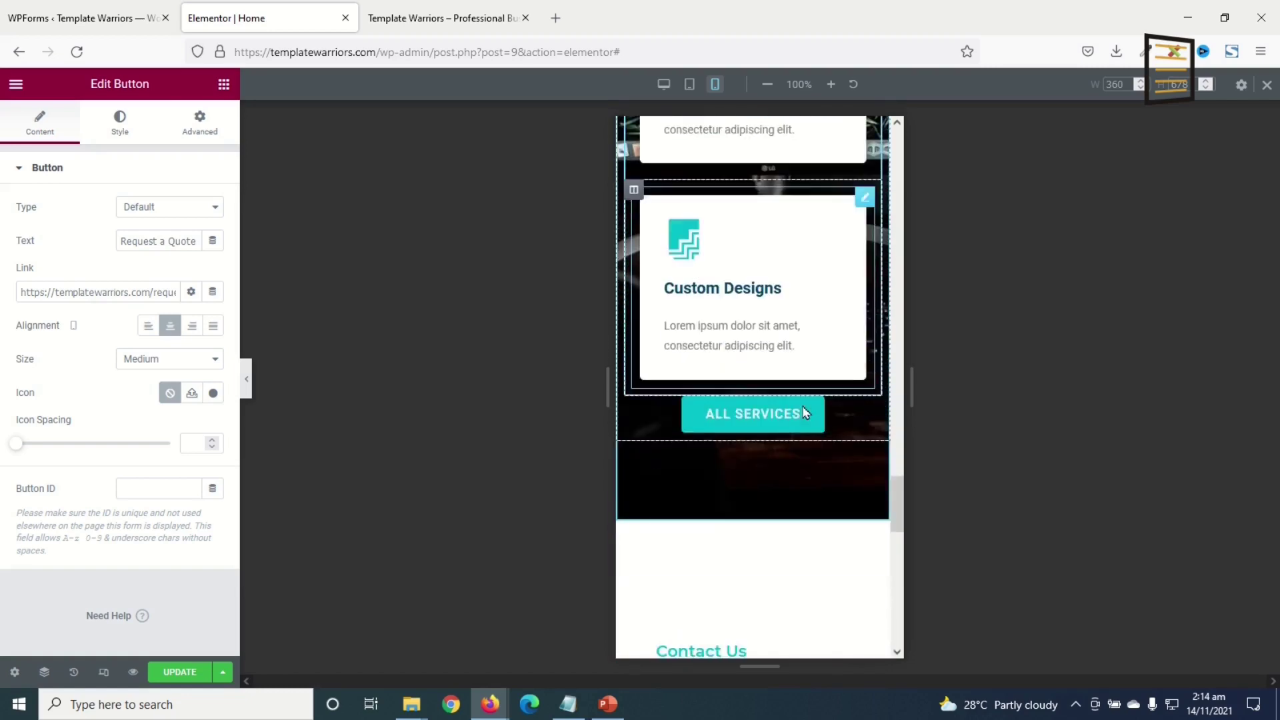
scroll(800, 400, "up", 10)
scroll(797, 397, "down", 10)
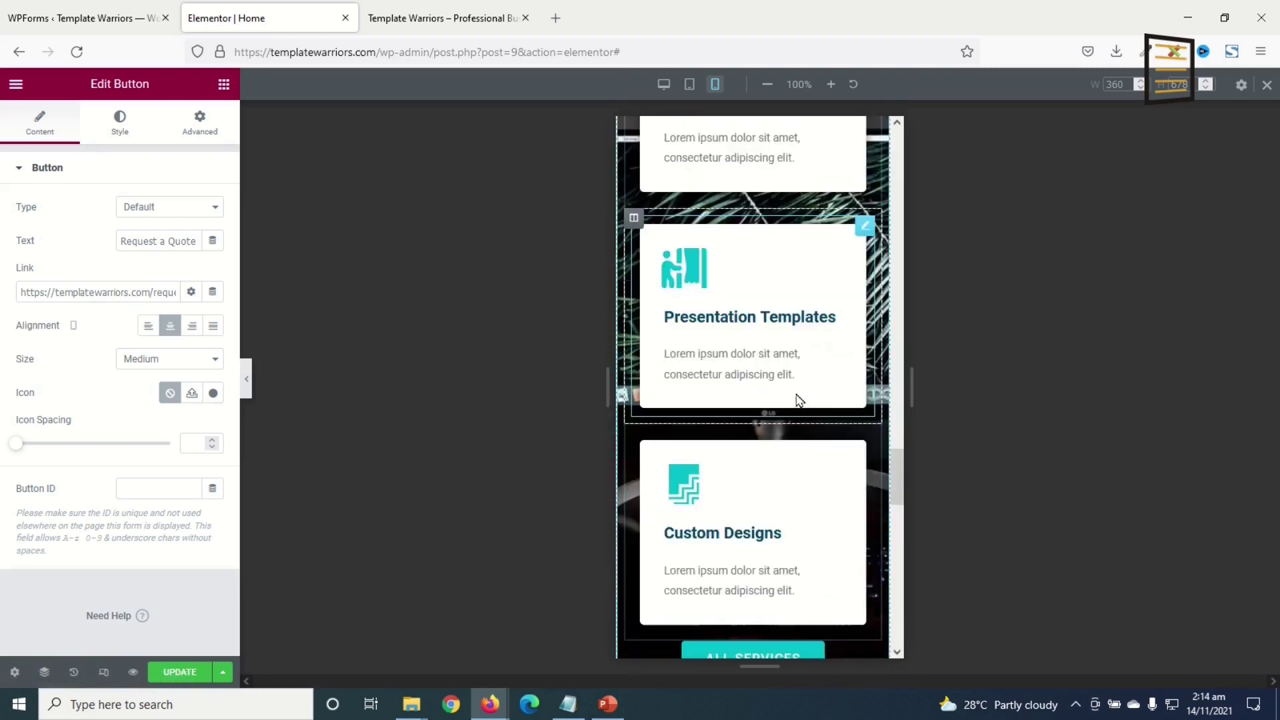
scroll(798, 398, "down", 3)
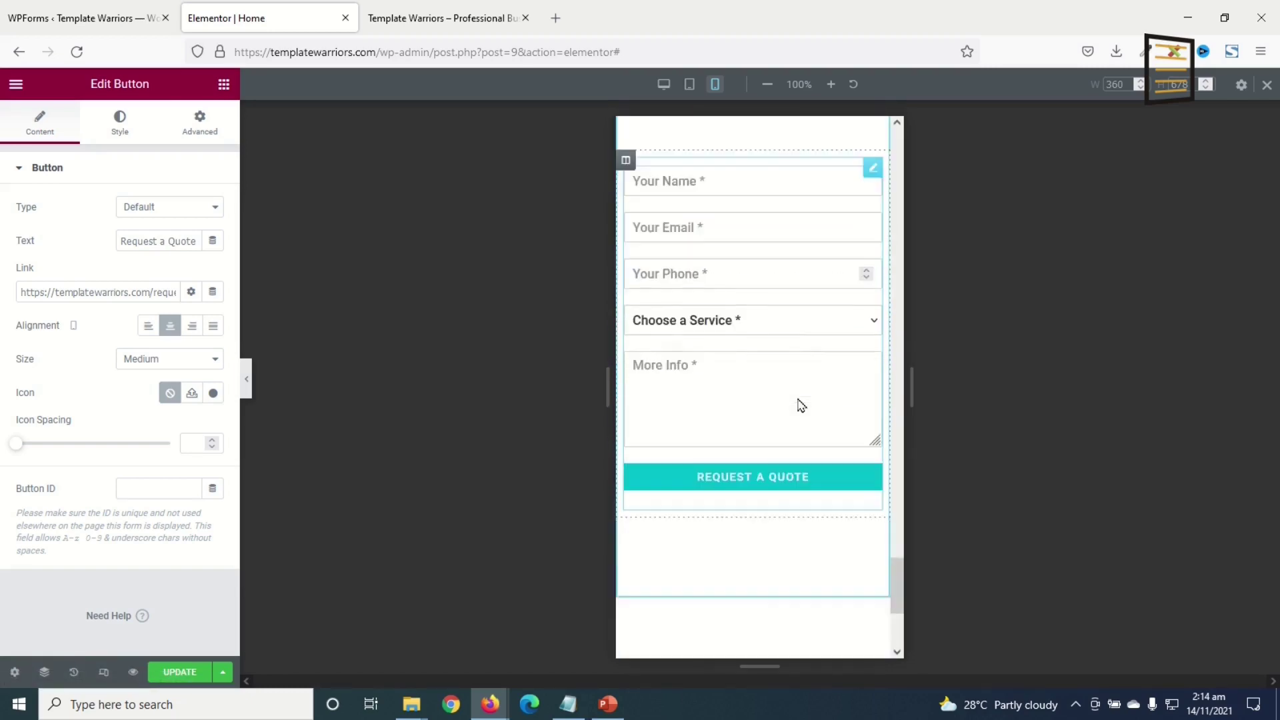
scroll(797, 393, "up", 8)
scroll(799, 384, "up", 5)
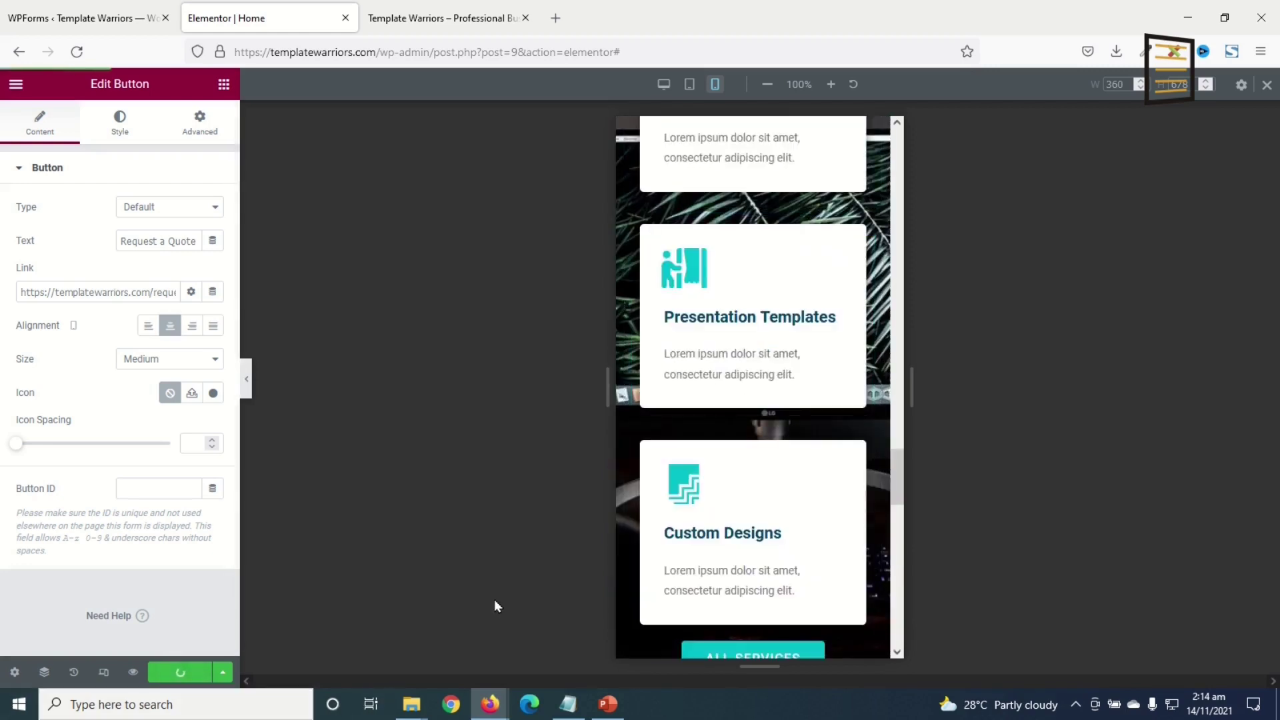
scroll(837, 451, "up", 8)
- Return to desktop view and preview the saved Home page down to the quote form
left_click(1267, 84)
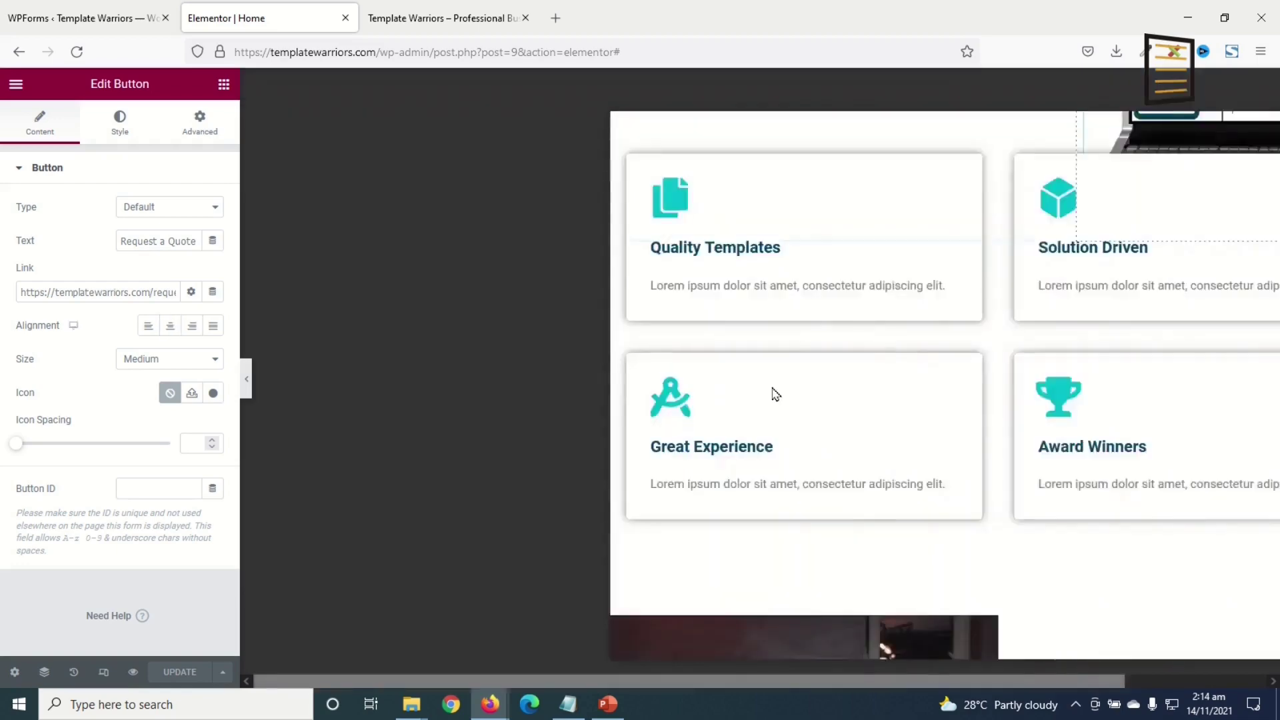
left_click(133, 671)
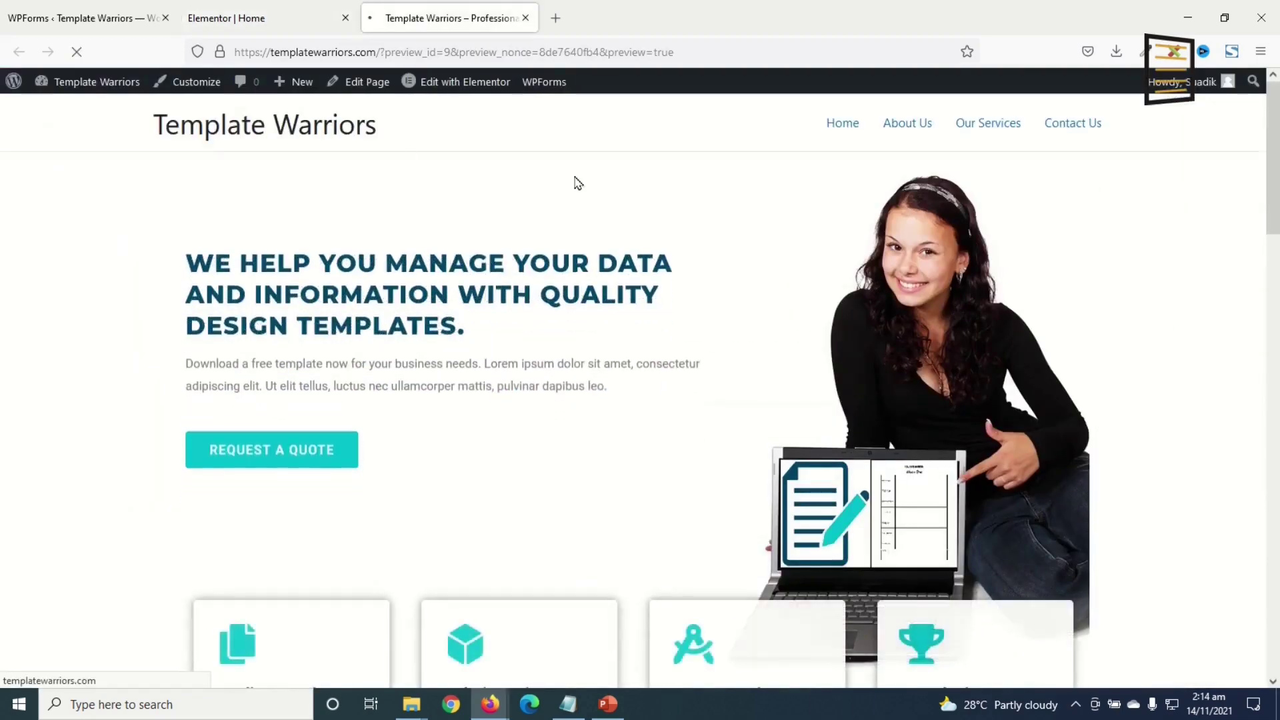
scroll(833, 255, "down", 5)
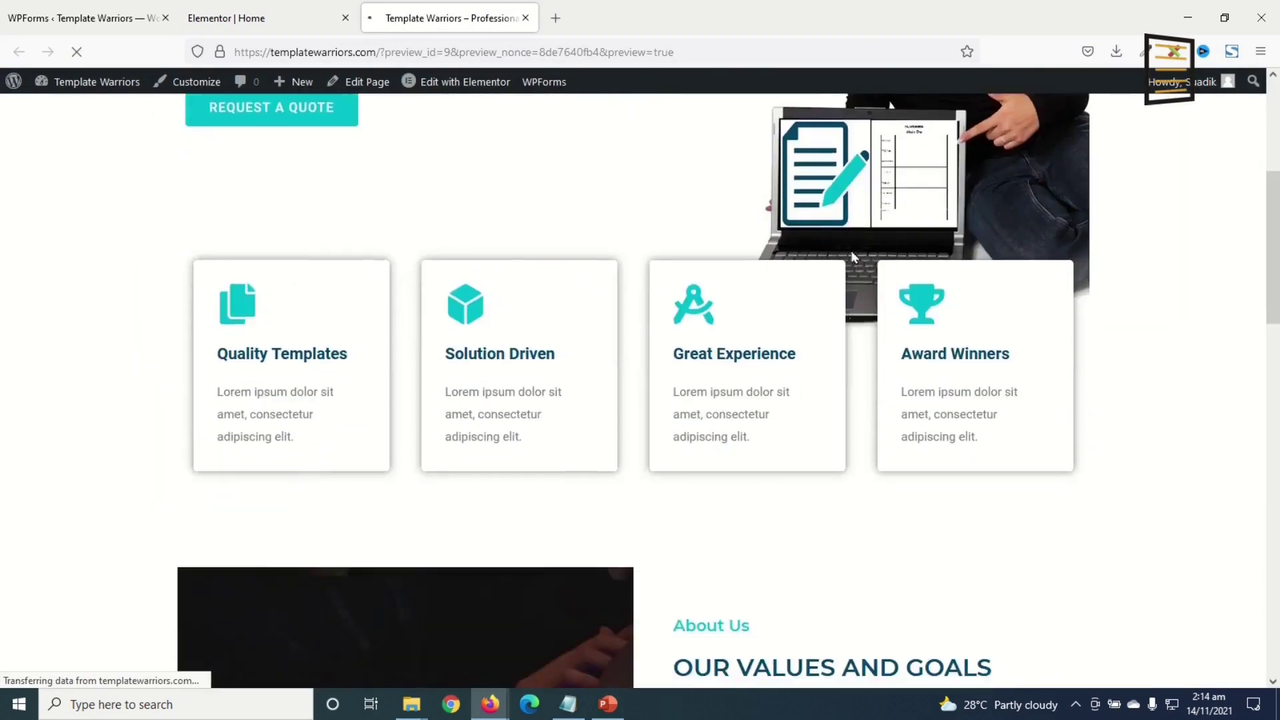
scroll(853, 257, "down", 6)
scroll(853, 255, "up", 10)
scroll(857, 254, "down", 2)
scroll(859, 254, "up", 3)
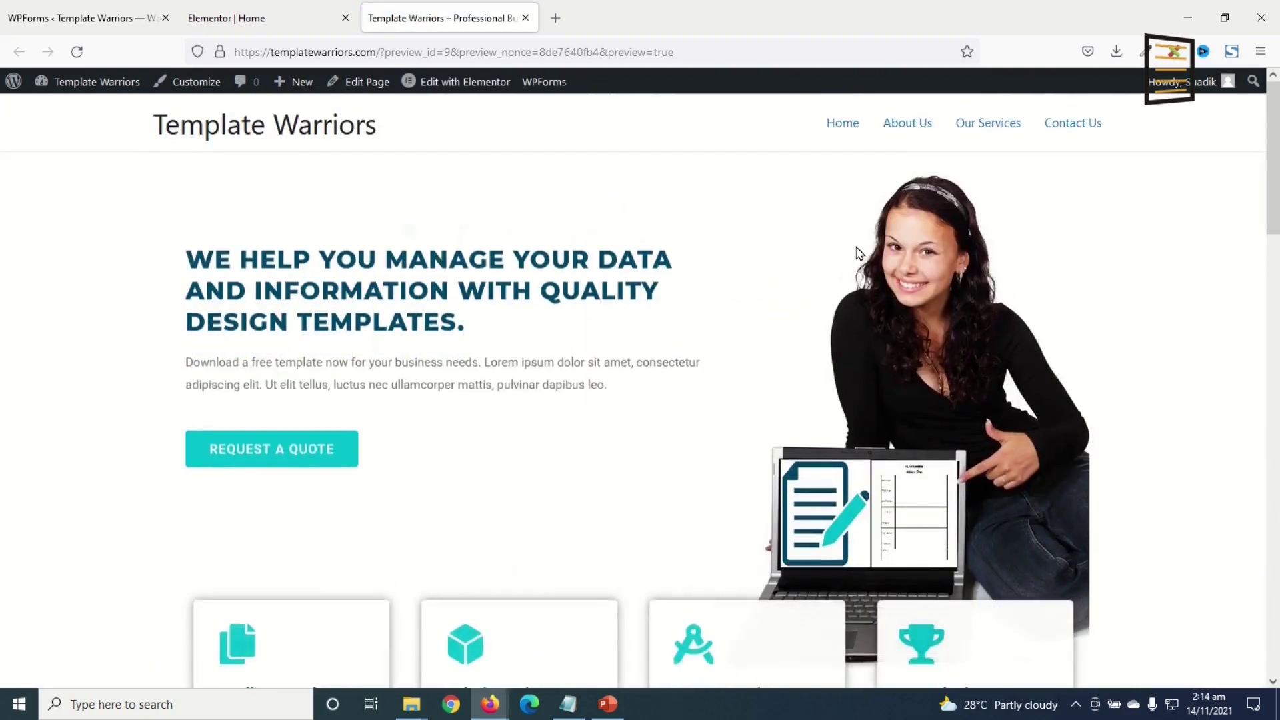
scroll(860, 253, "down", 11)
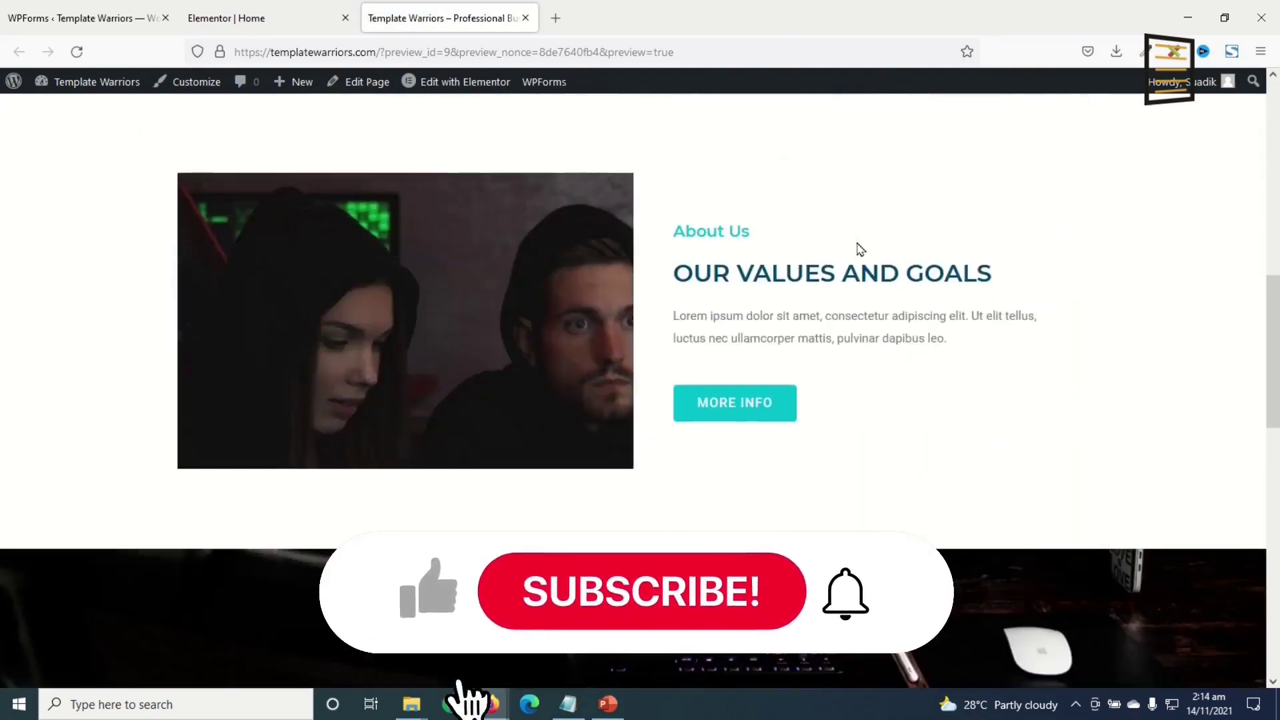
scroll(861, 260, "down", 15)
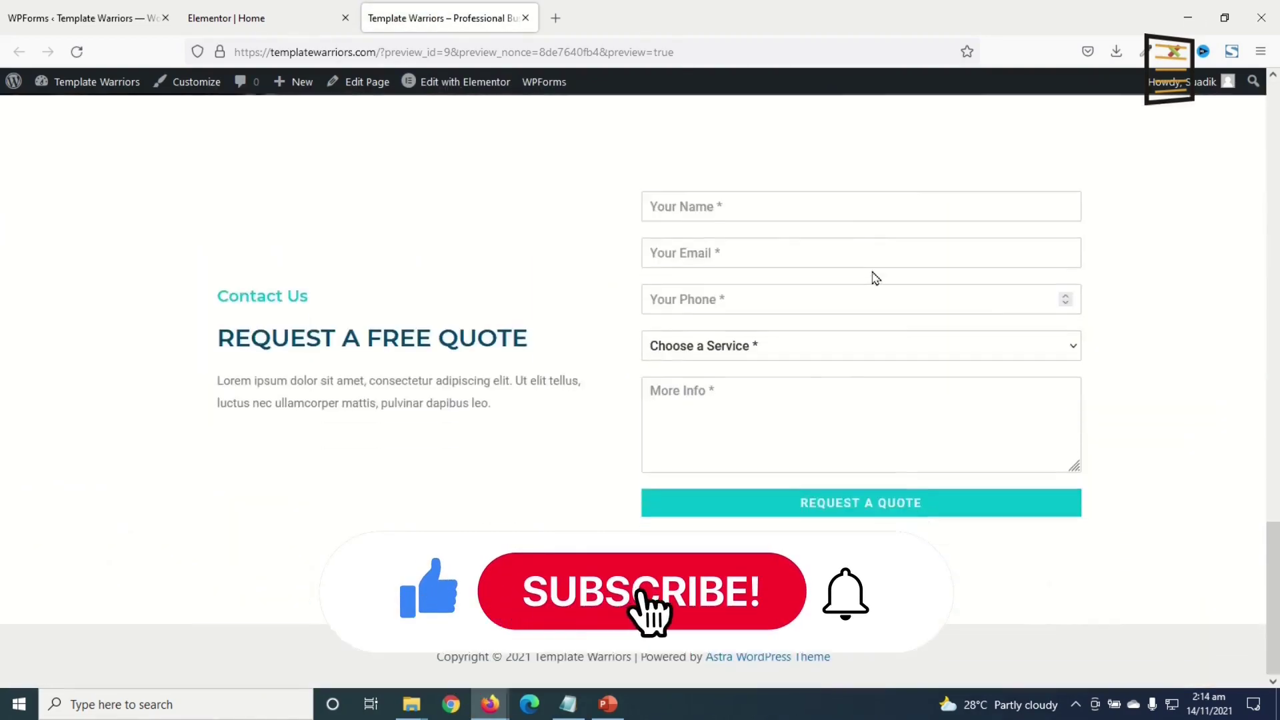
scroll(875, 273, "up", 20)
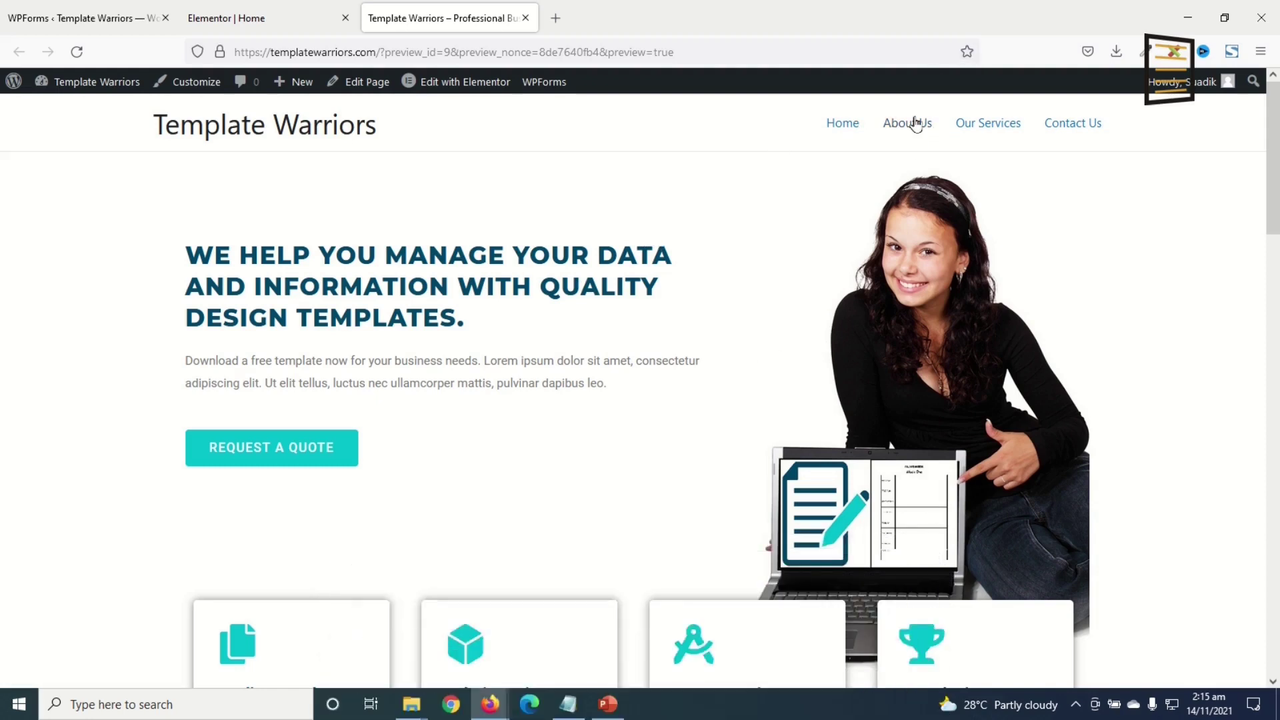
- Open About Us in Elementor and add a one-column section with Min Height layout
left_click(916, 125)
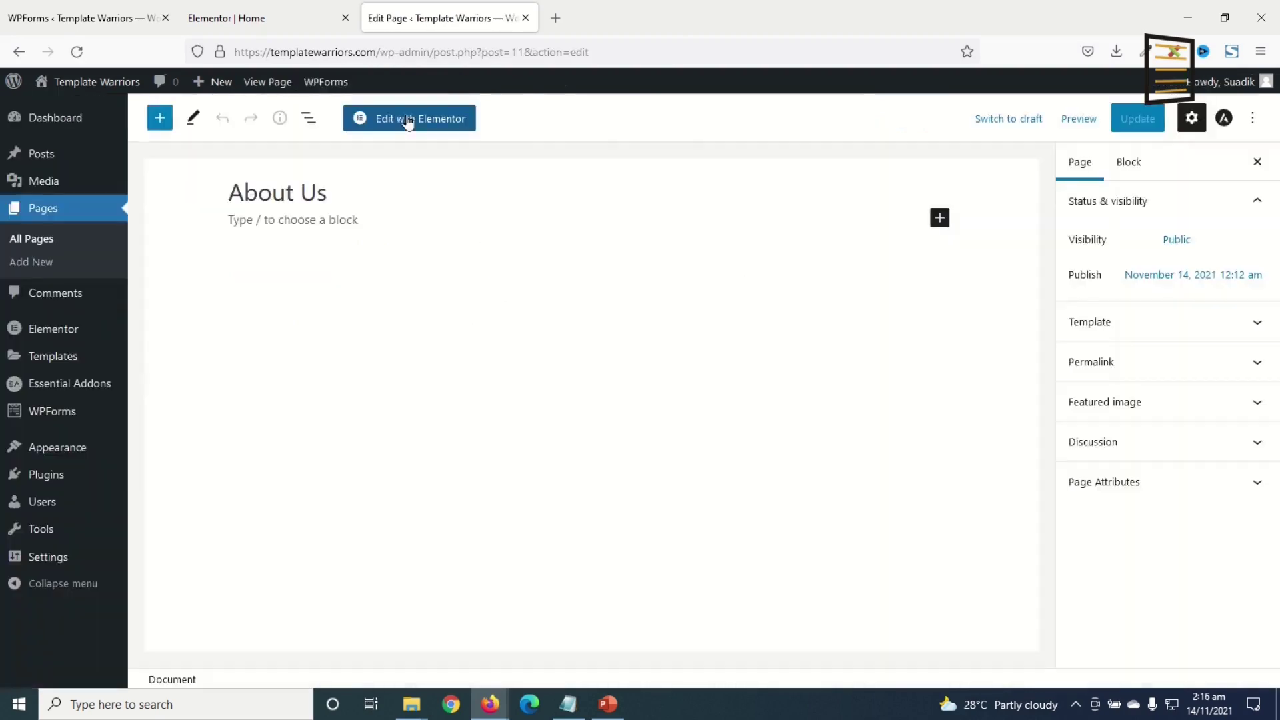
left_click(410, 120)
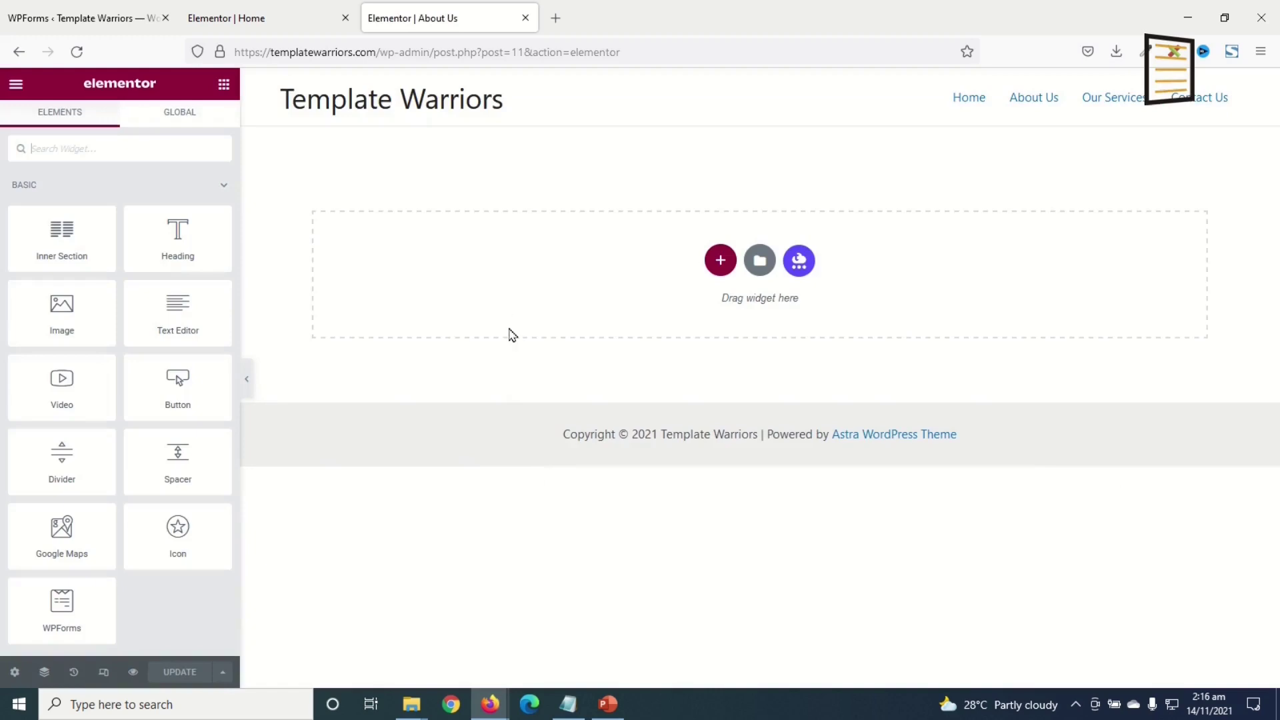
left_click(721, 260)
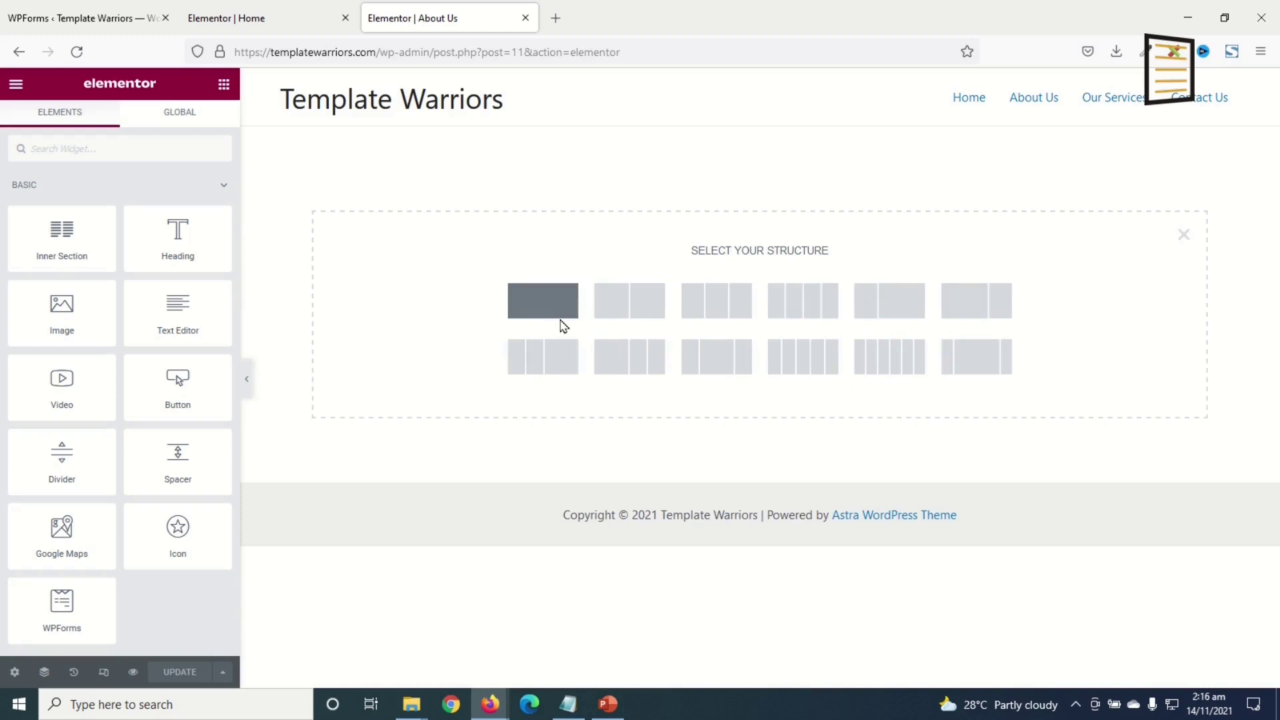
left_click(560, 316)
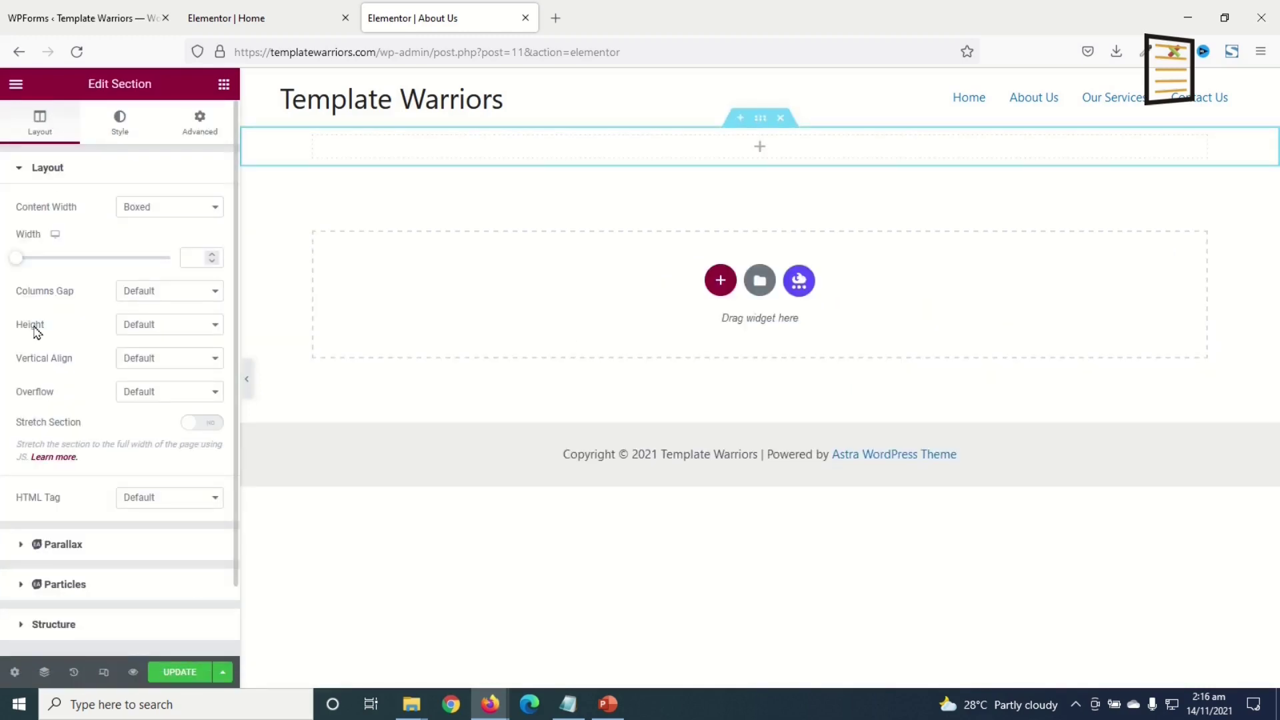
left_click(145, 327)
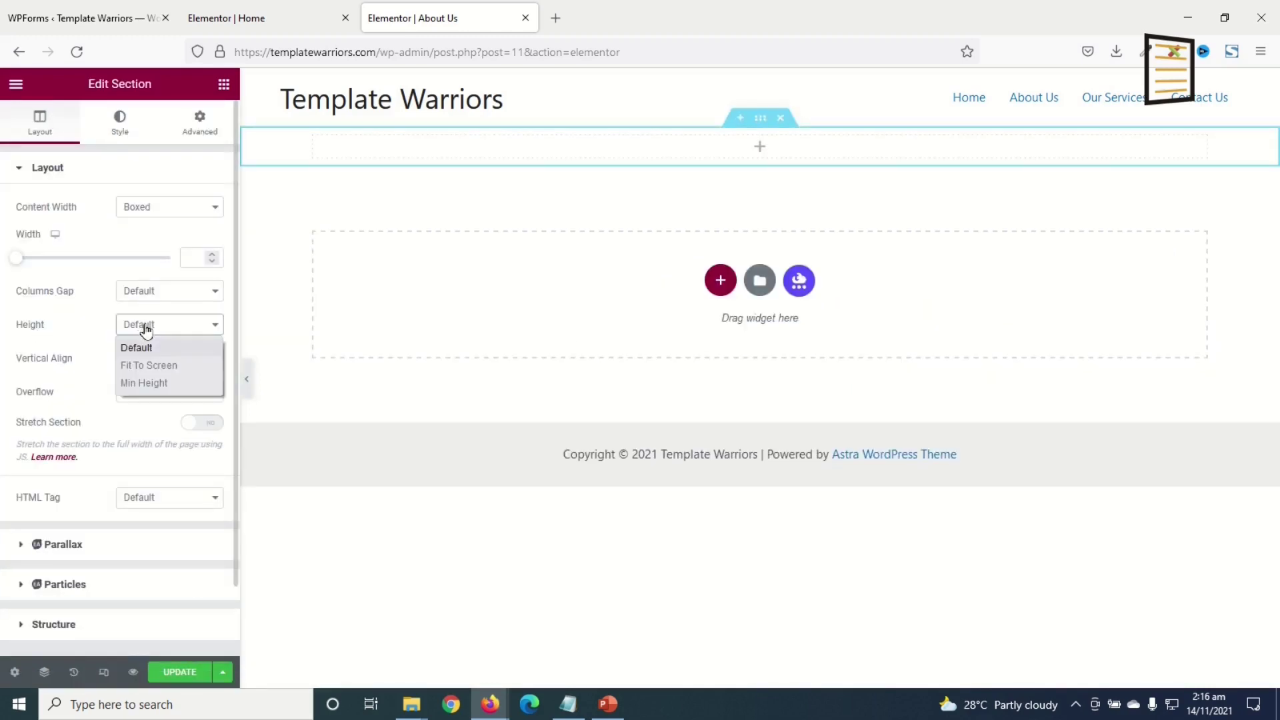
left_click(162, 384)
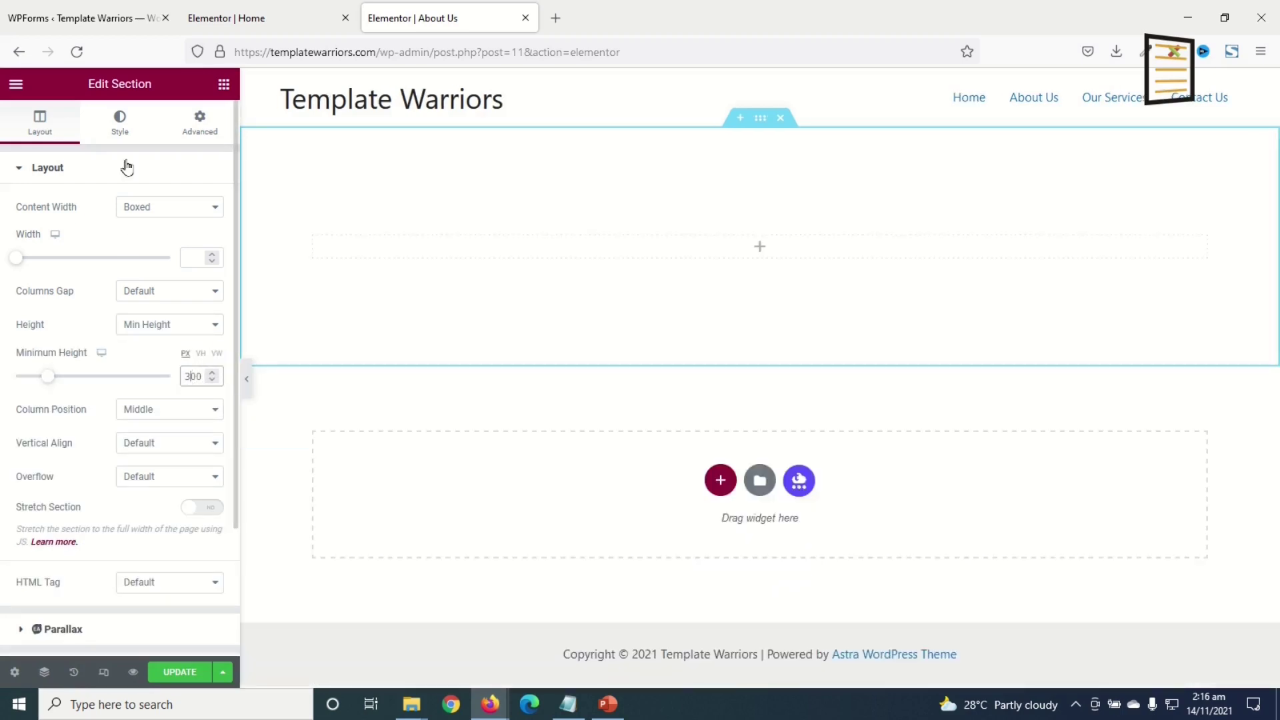
- Give the section a classic background using the first media library image
left_click(120, 126)
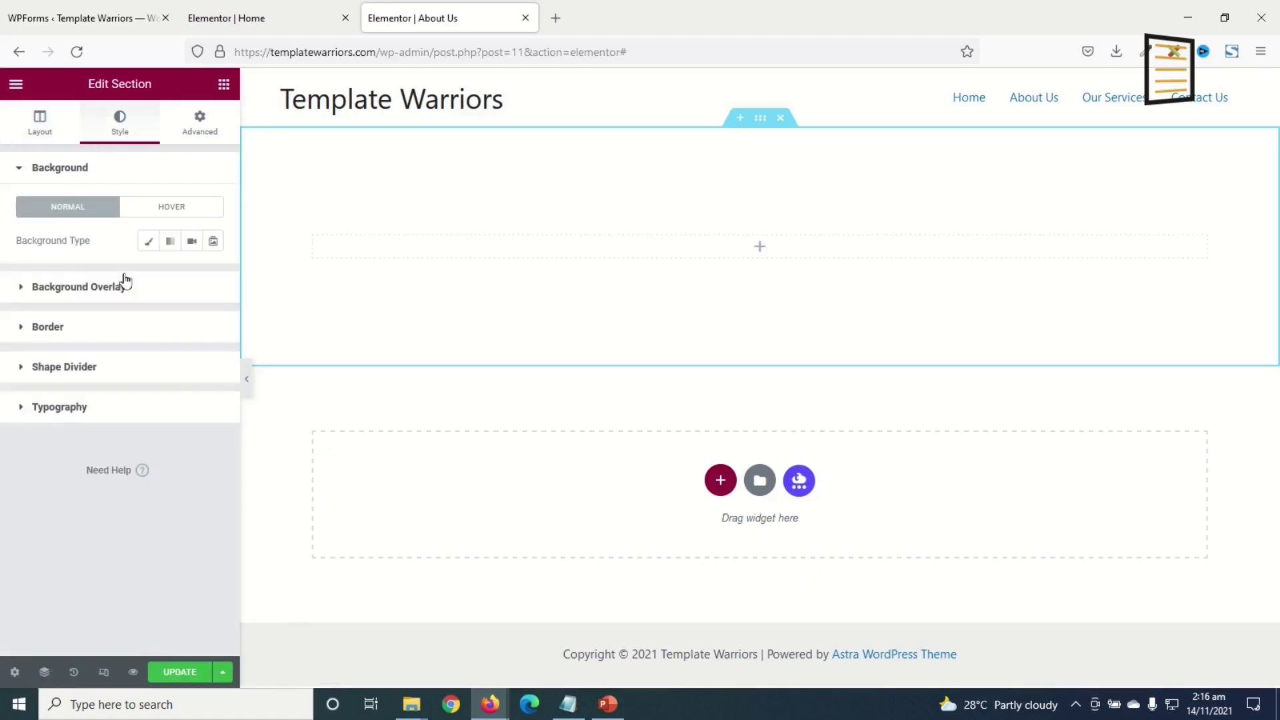
left_click(149, 244)
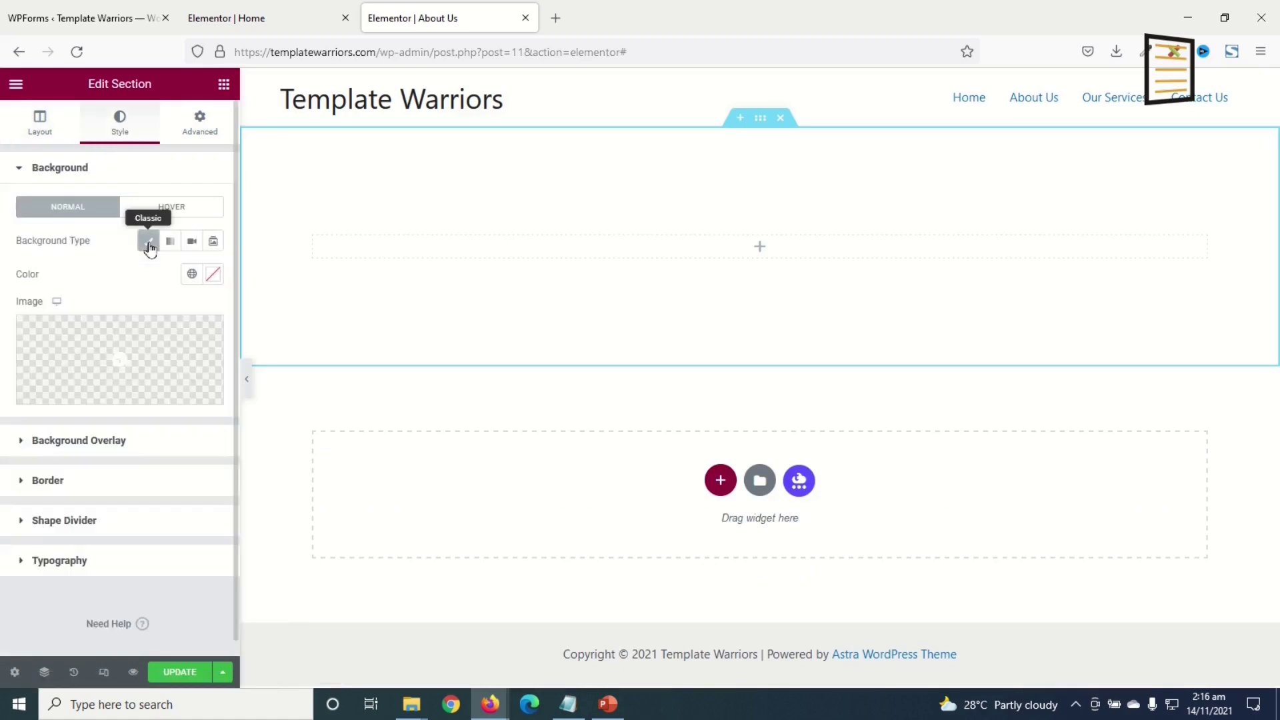
left_click(121, 363)
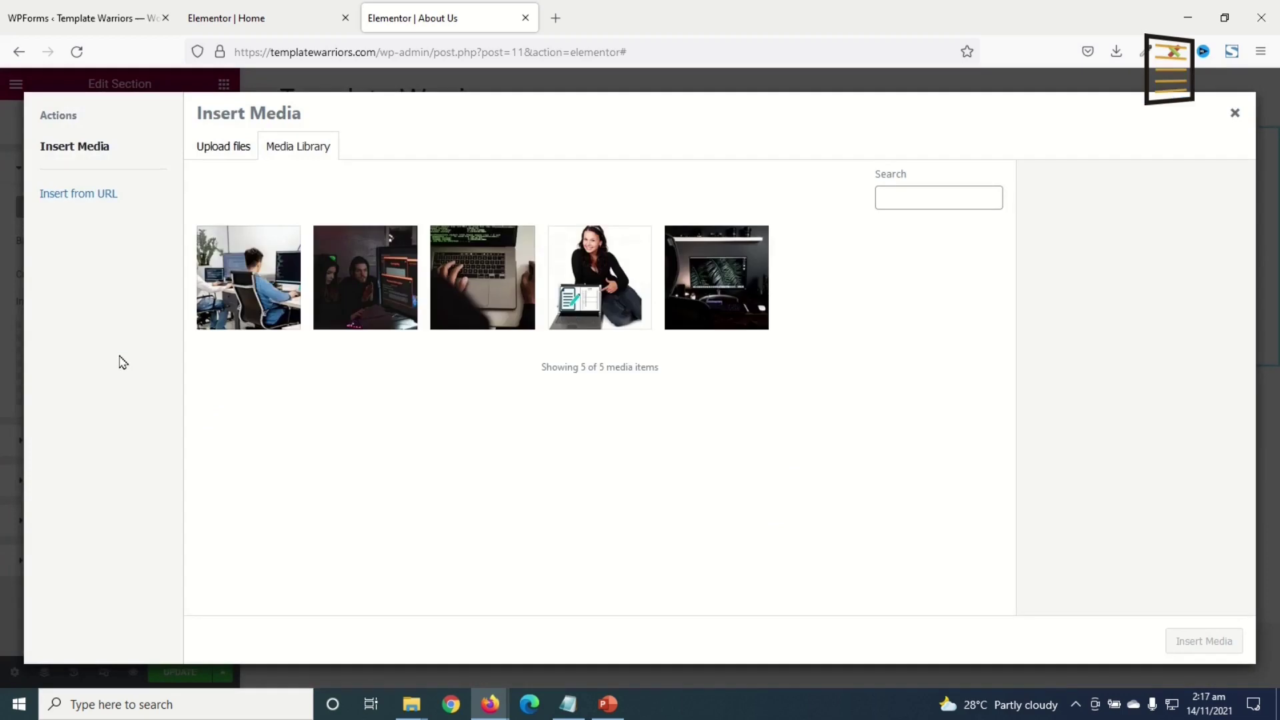
left_click(238, 318)
left_click(1210, 638)
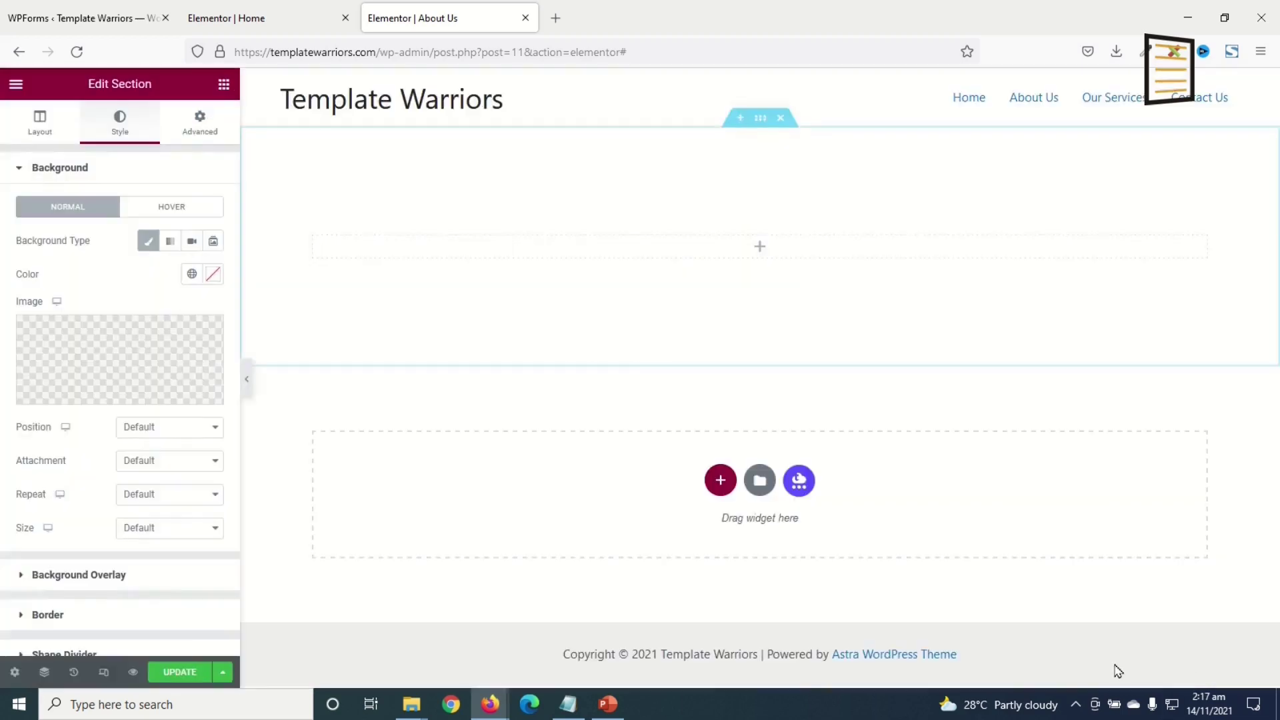
- Set the background to Center Center position, Fixed attachment and Cover size
left_click(184, 428)
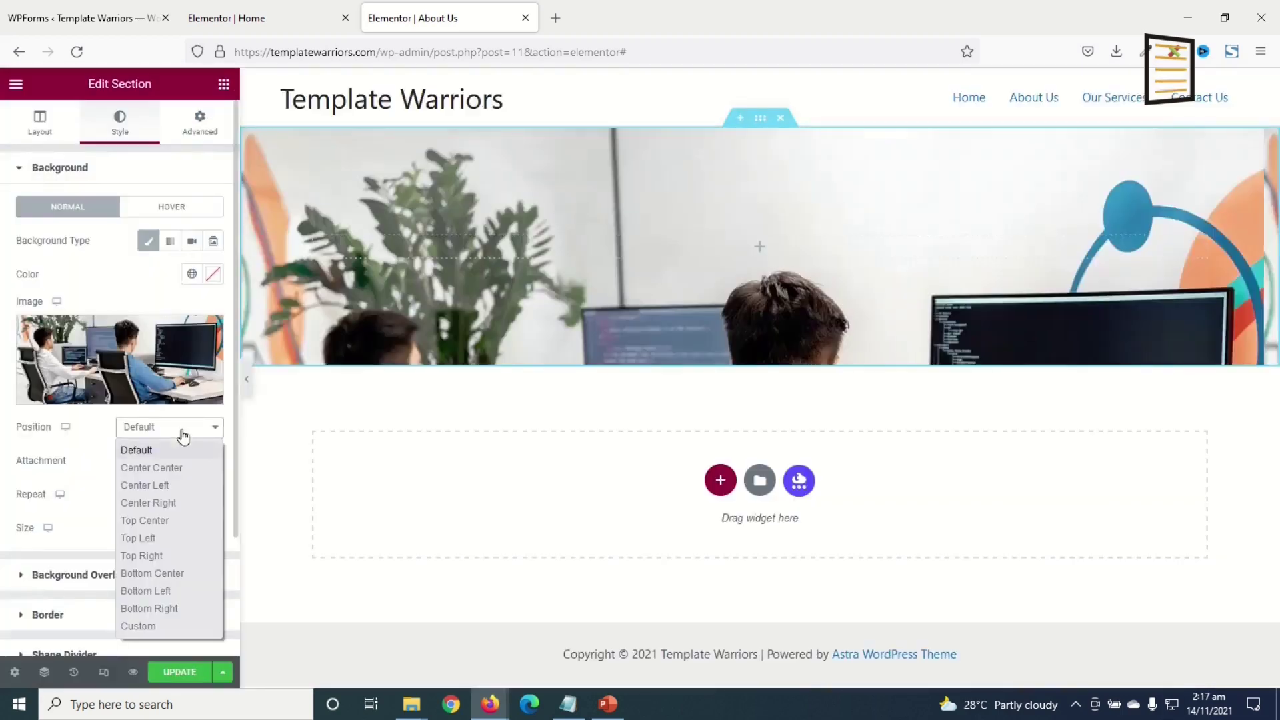
left_click(173, 469)
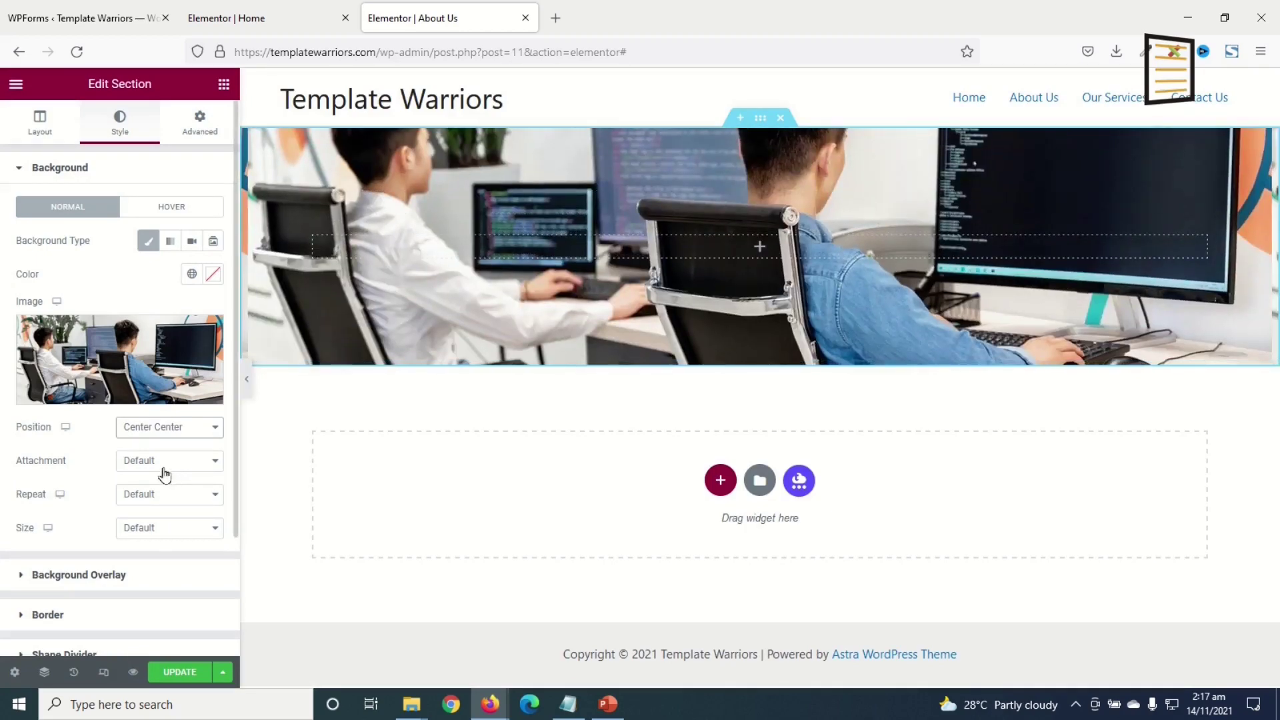
left_click(158, 465)
left_click(158, 518)
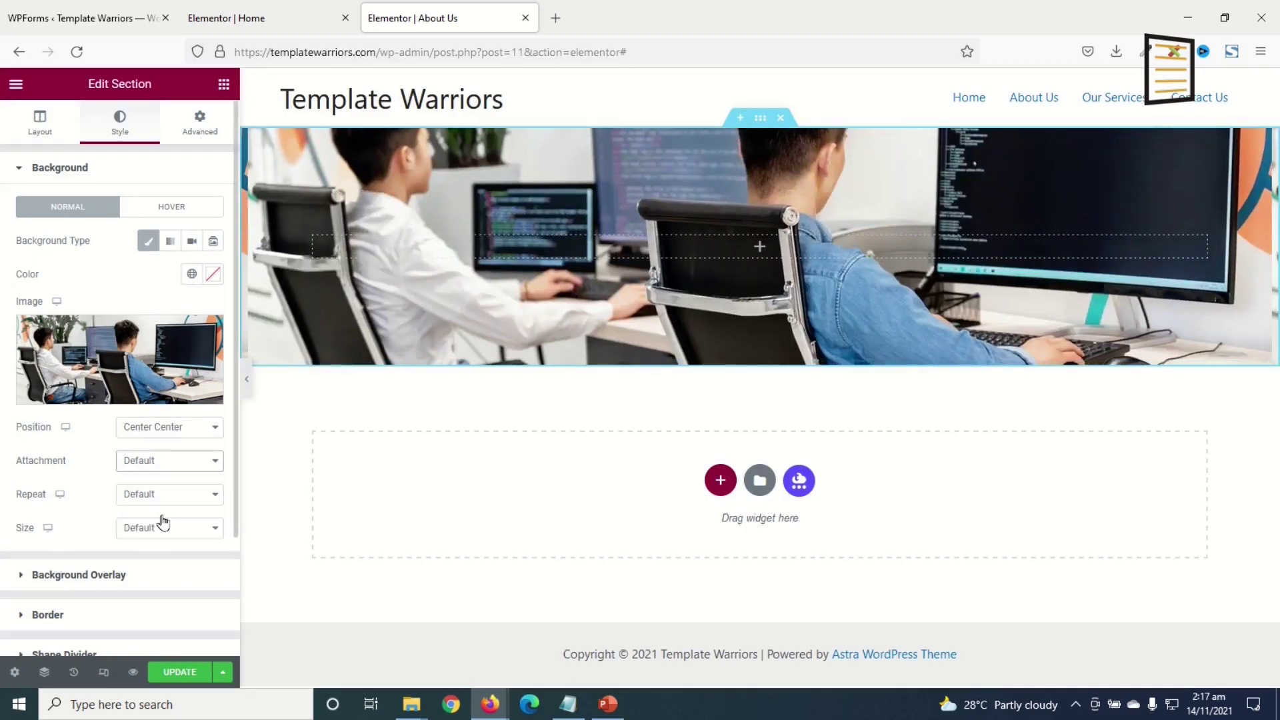
left_click(171, 556)
left_click(174, 609)
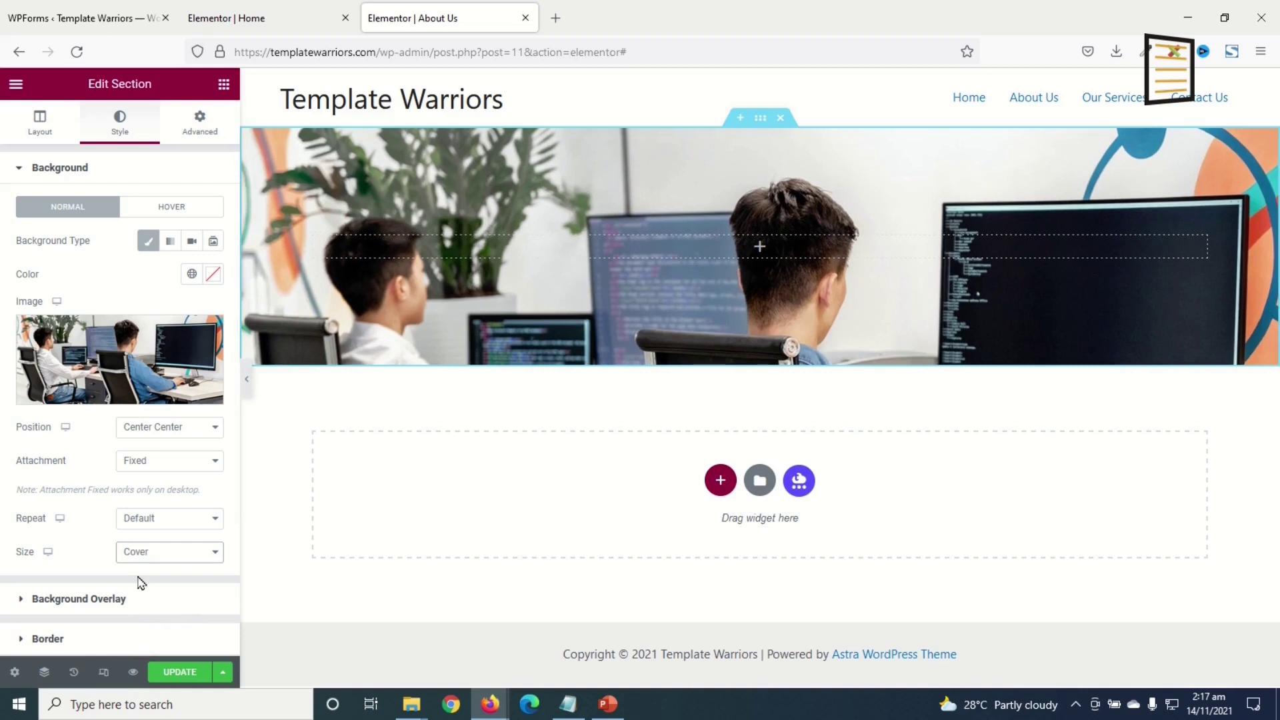
scroll(133, 562, "down", 1)
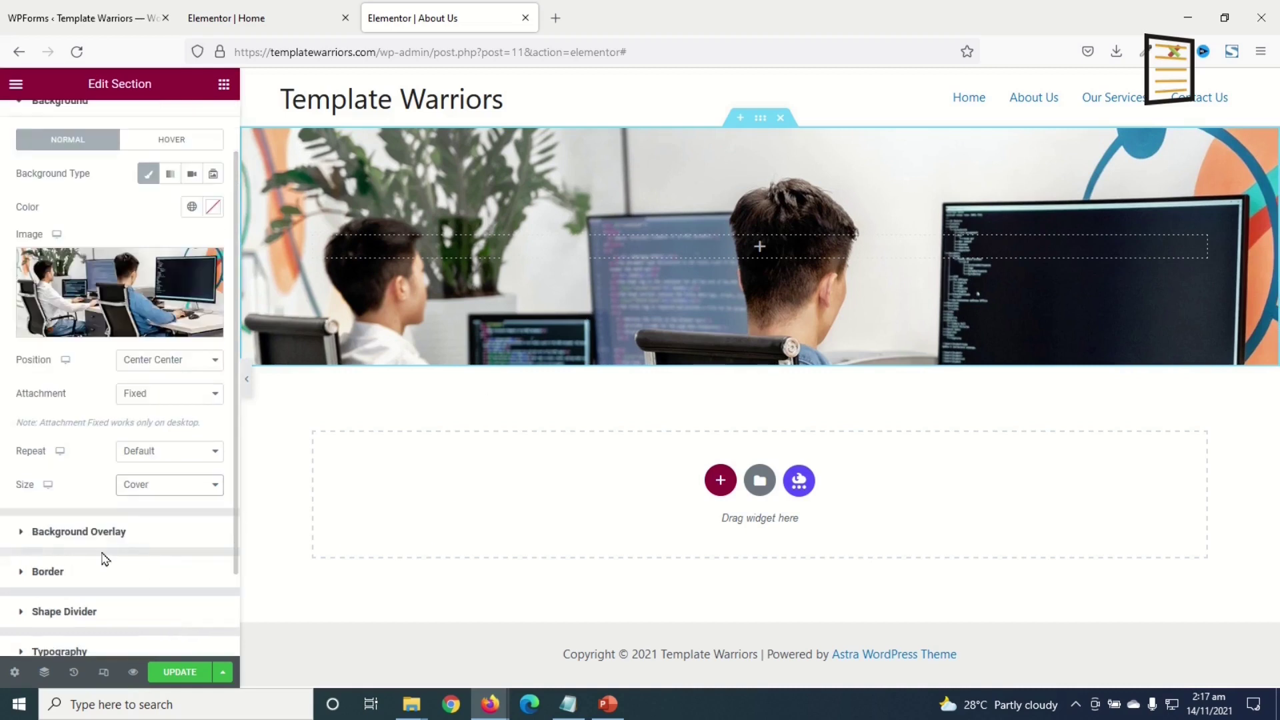
- Add a classic Dark Blue global-colour overlay and drop a heading into the hero
left_click(103, 532)
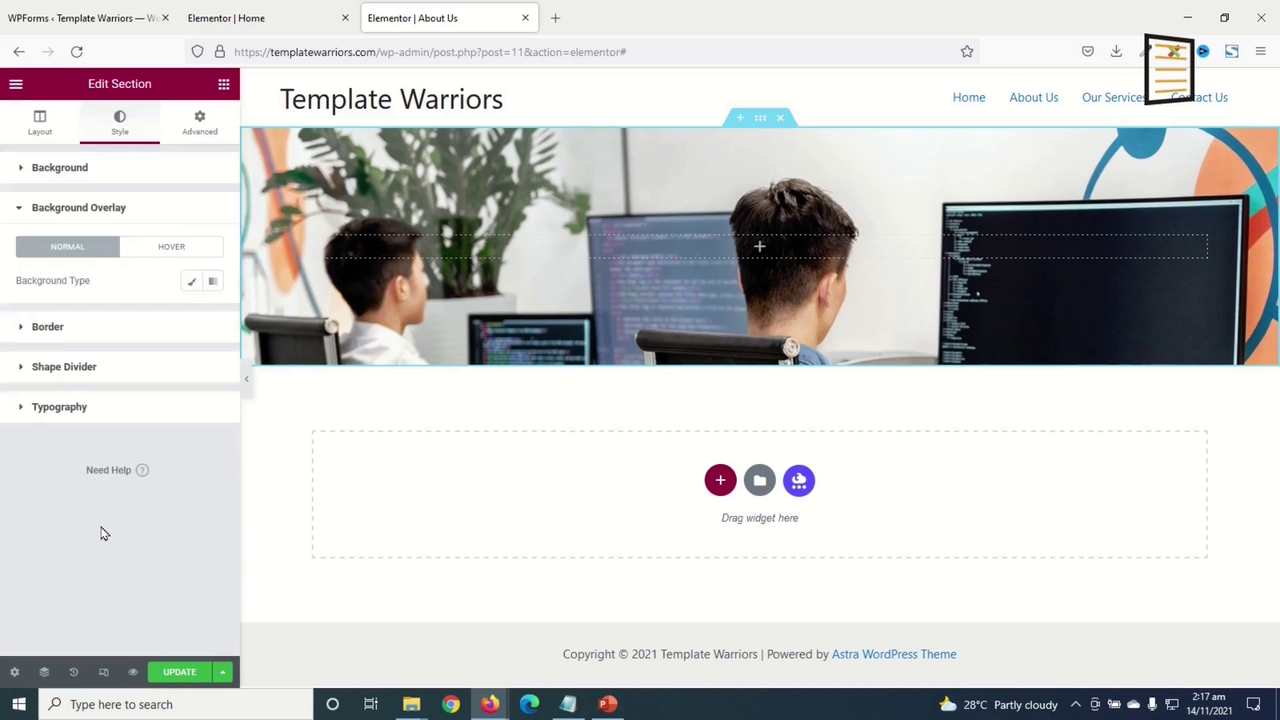
left_click(192, 282)
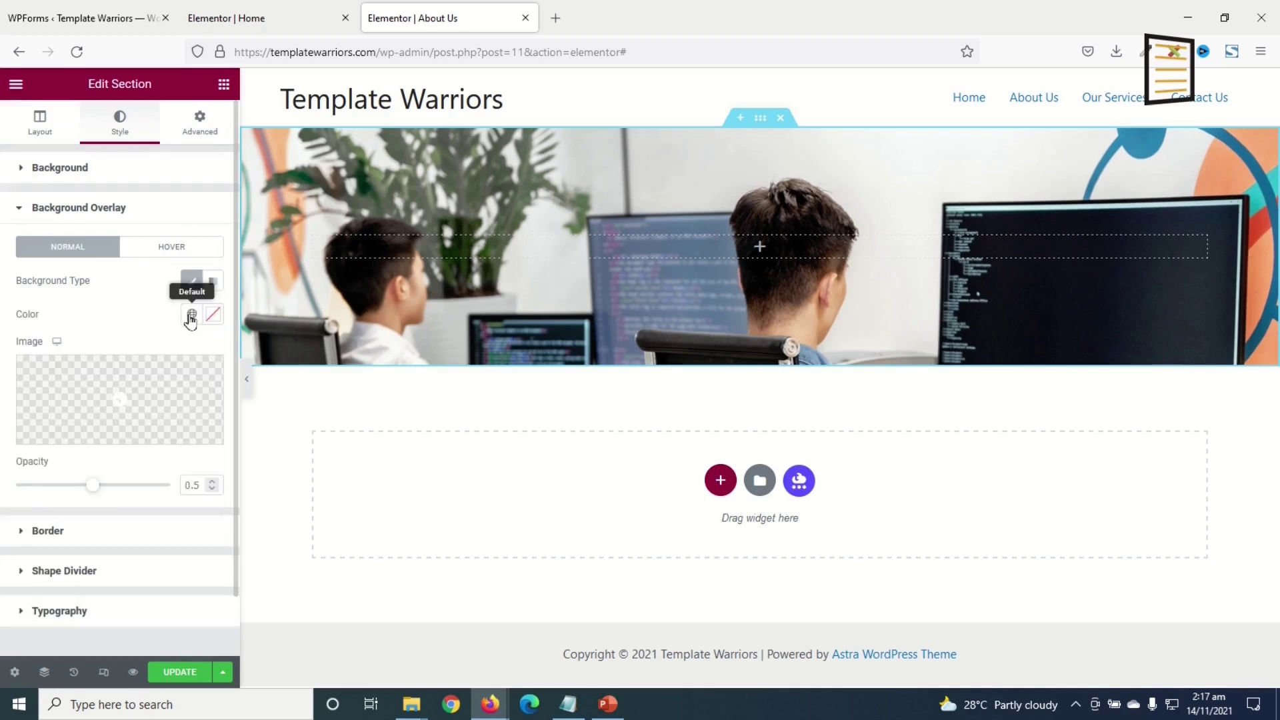
left_click(192, 315)
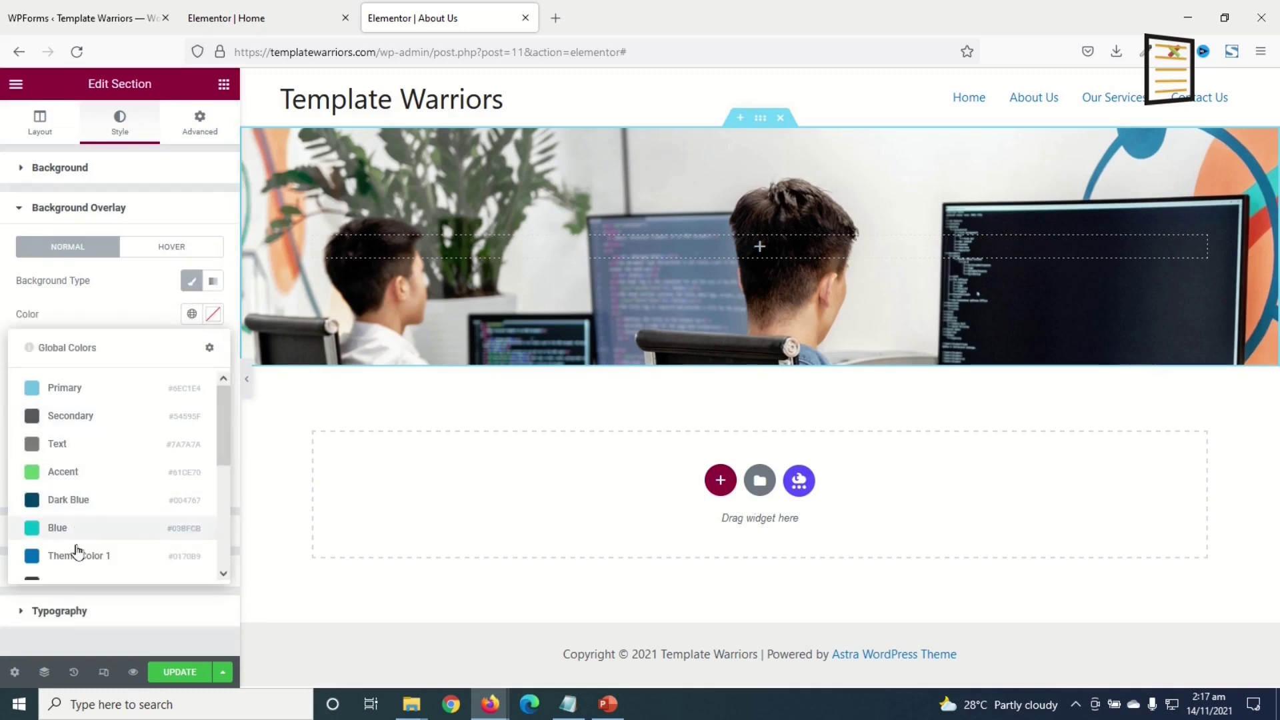
left_click(73, 501)
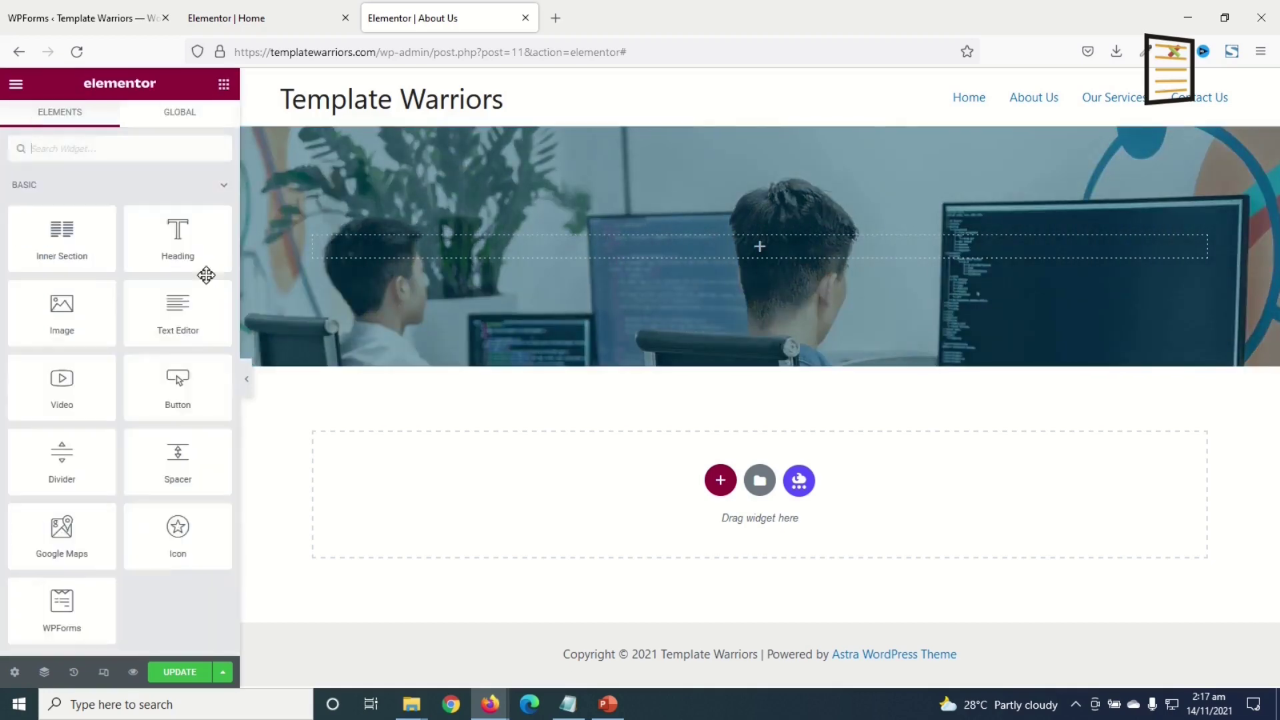
left_click_drag(166, 252, 396, 246)
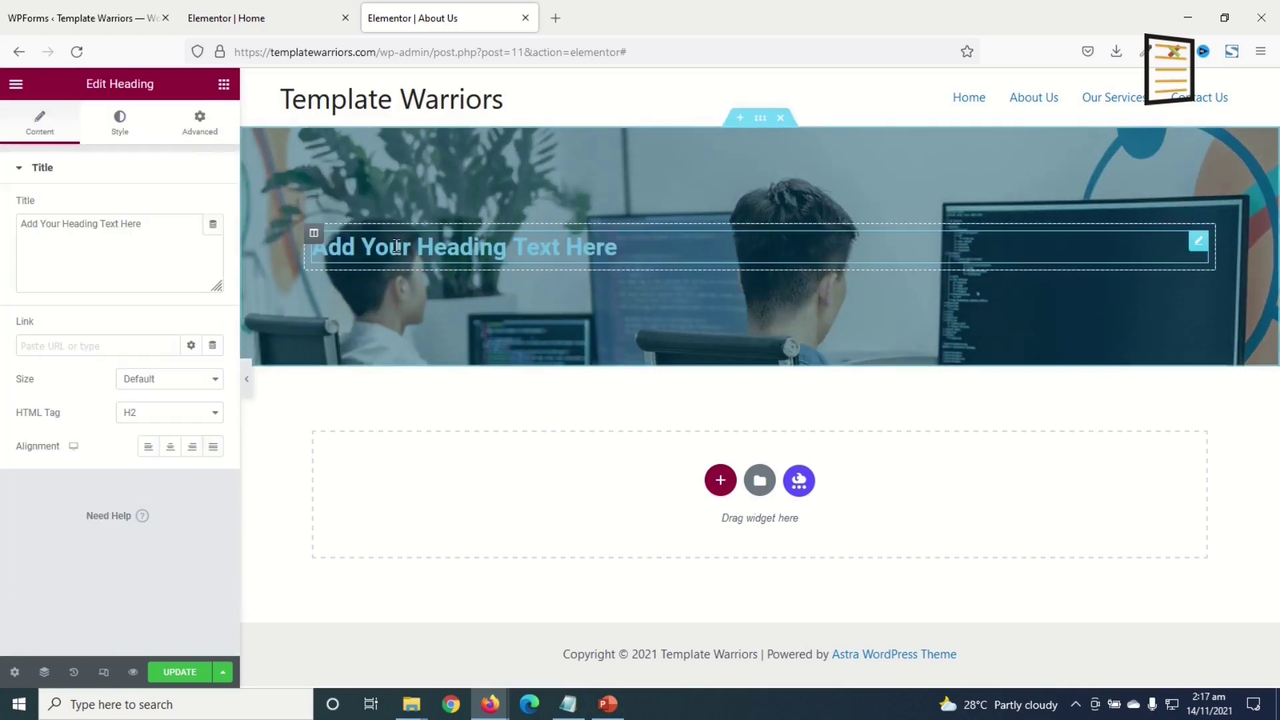
- Make the heading read 'ABOUT US' in #ffffff Montserrat at 35 px
left_click_drag(155, 230, 2, 208)
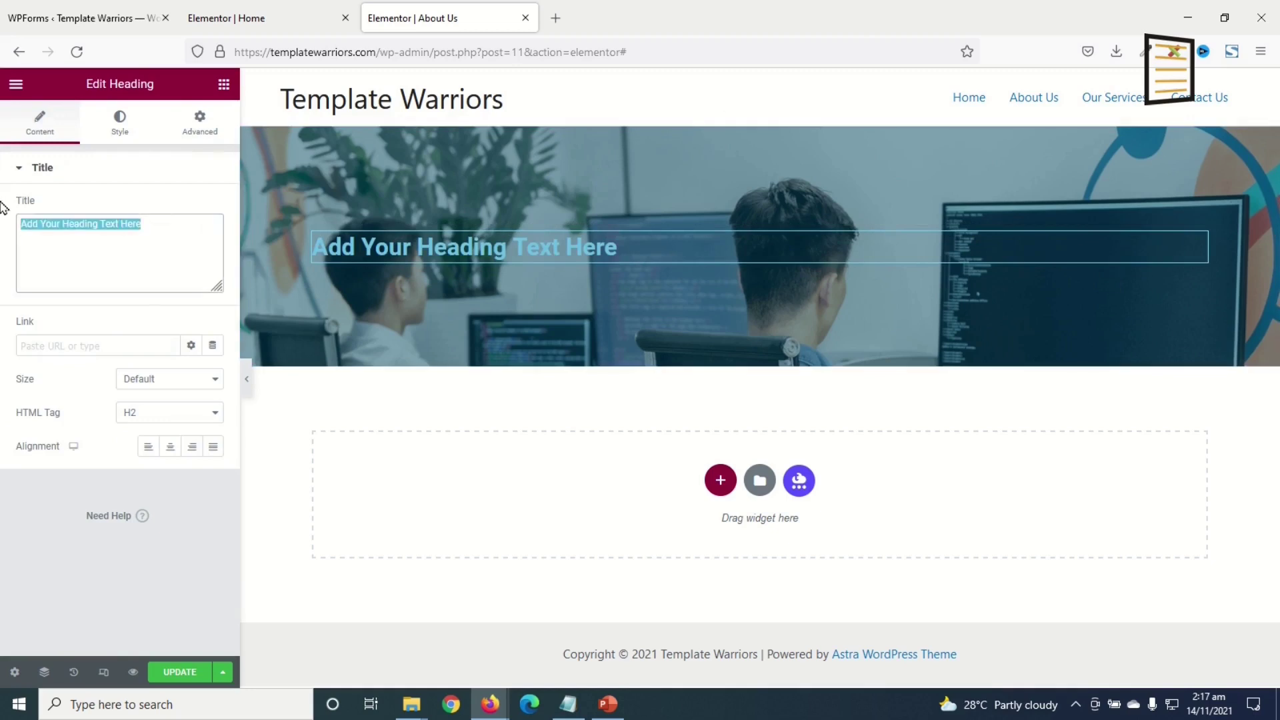
type("ABOUT US")
left_click(120, 122)
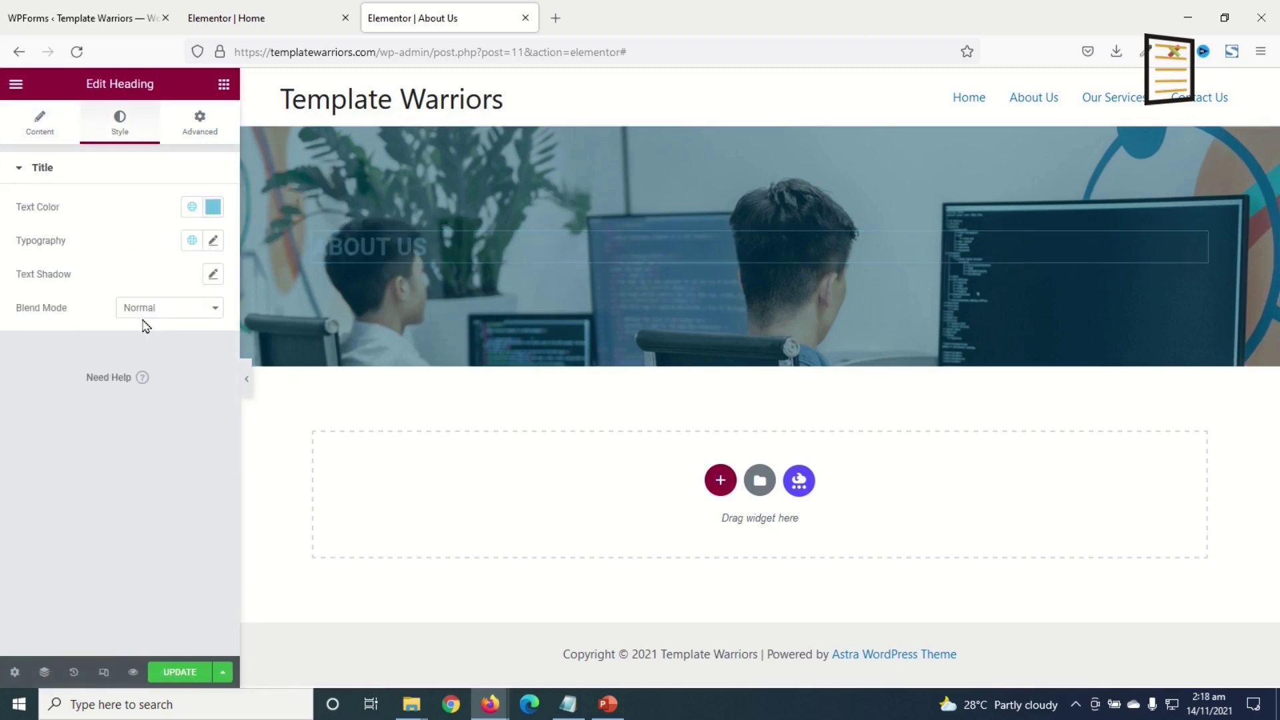
left_click(214, 208)
type("#ffffff")
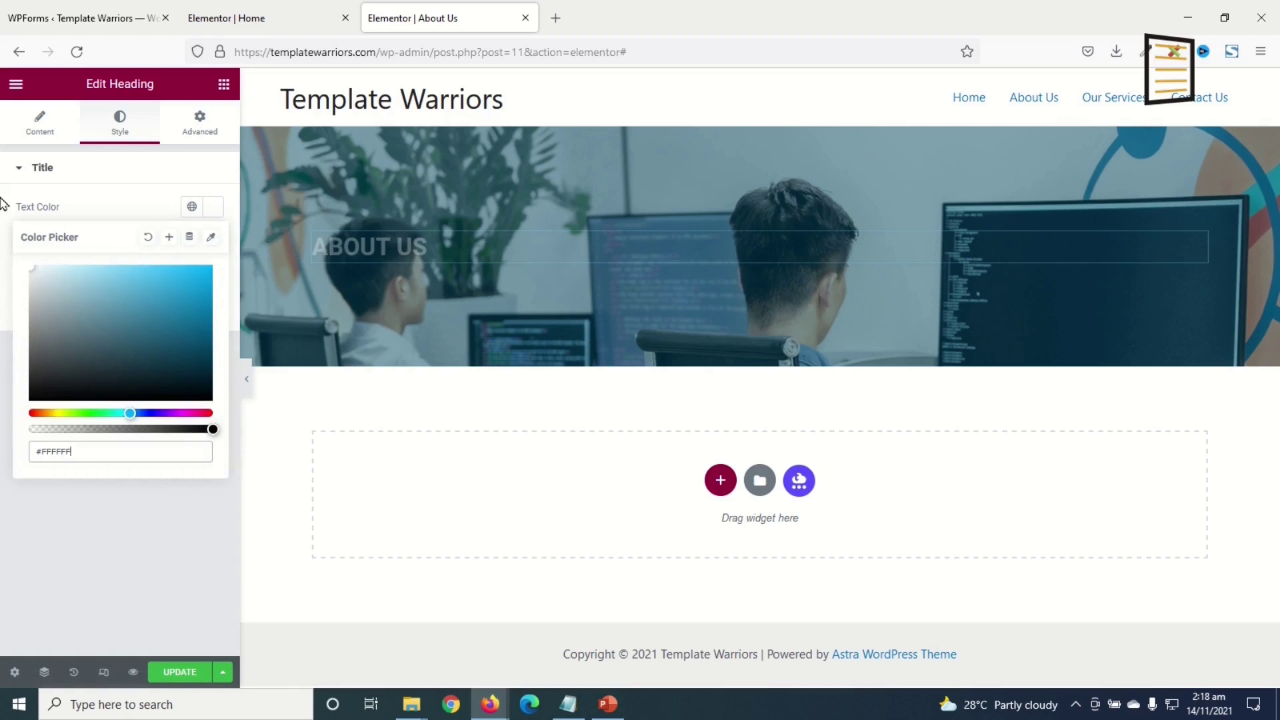
left_click(3, 203)
left_click(213, 241)
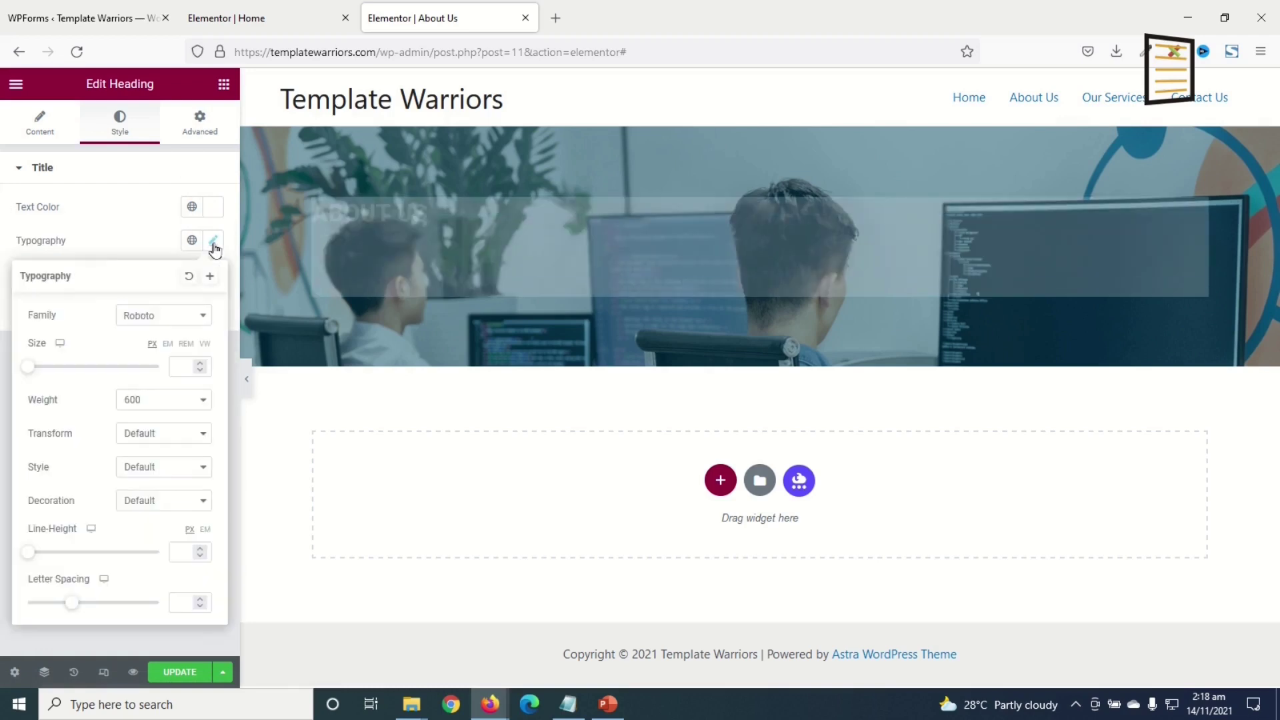
left_click(190, 324)
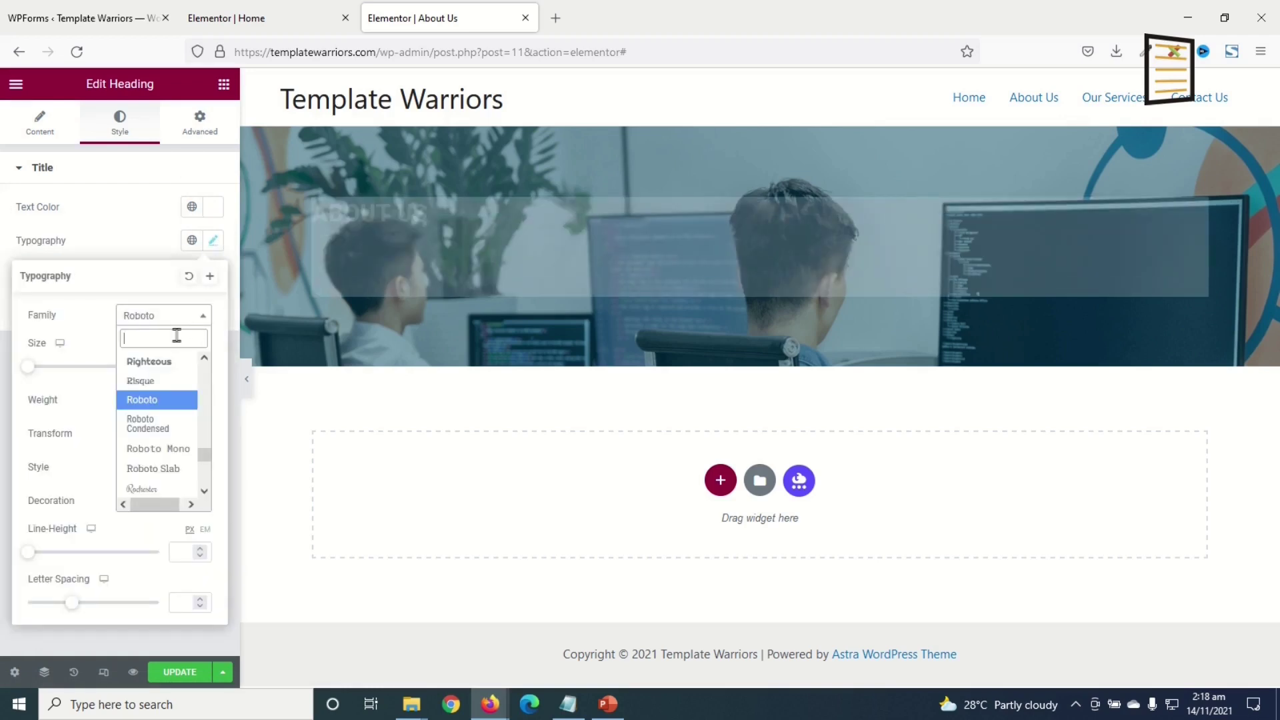
type("montserrat")
key("Return")
left_click_drag(27, 369, 50, 368)
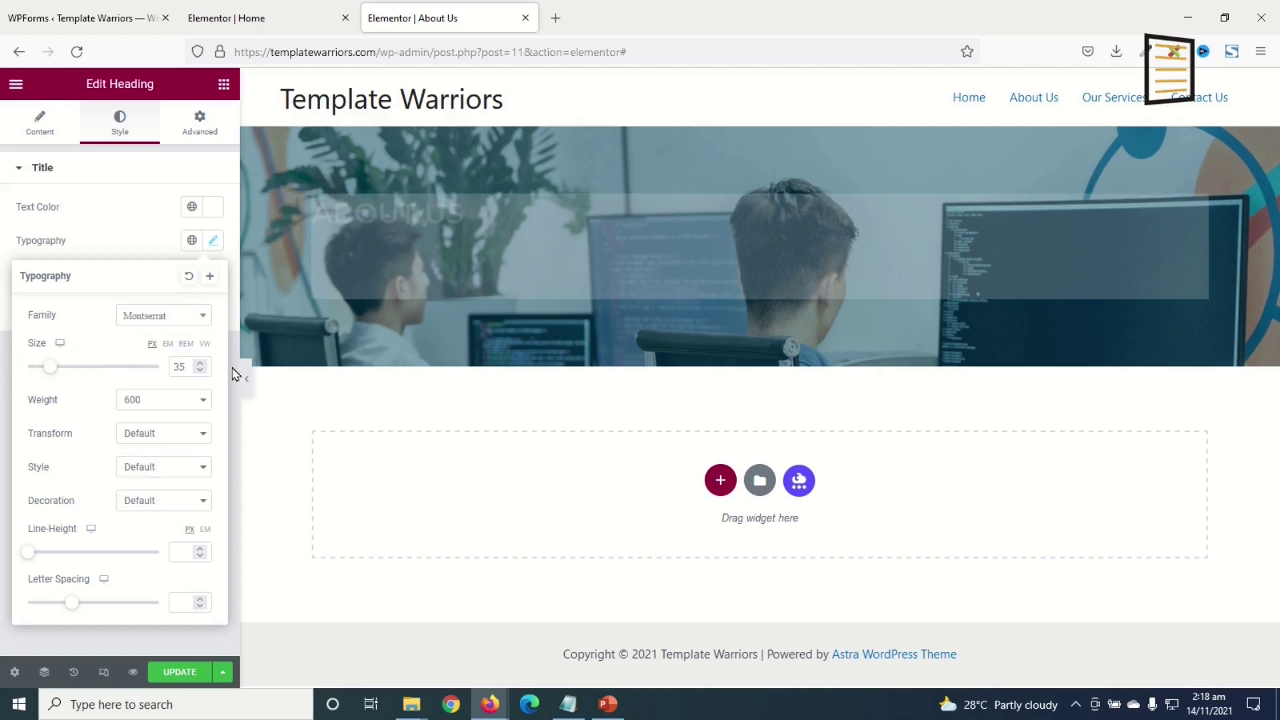
left_click(661, 538)
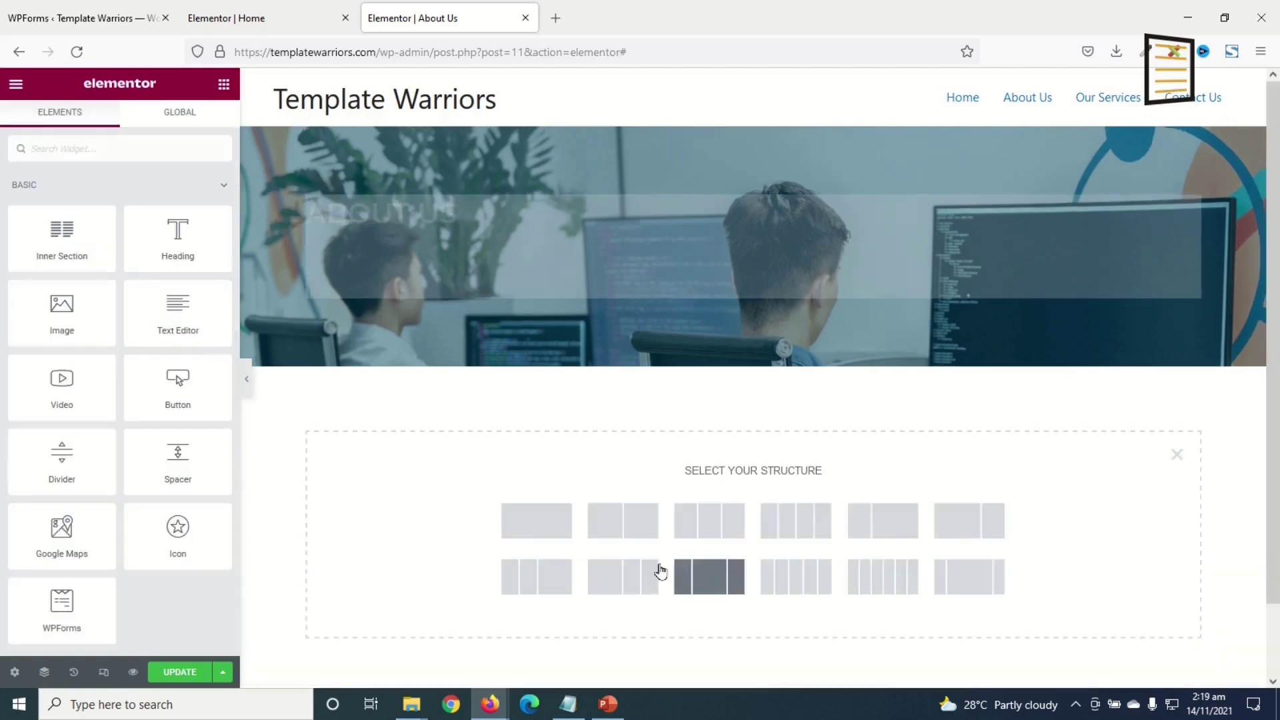
- Add a two-column section below the hero with three pasted Lorem ipsum paragraphs on the left and an Image widget on the right
left_click(617, 526)
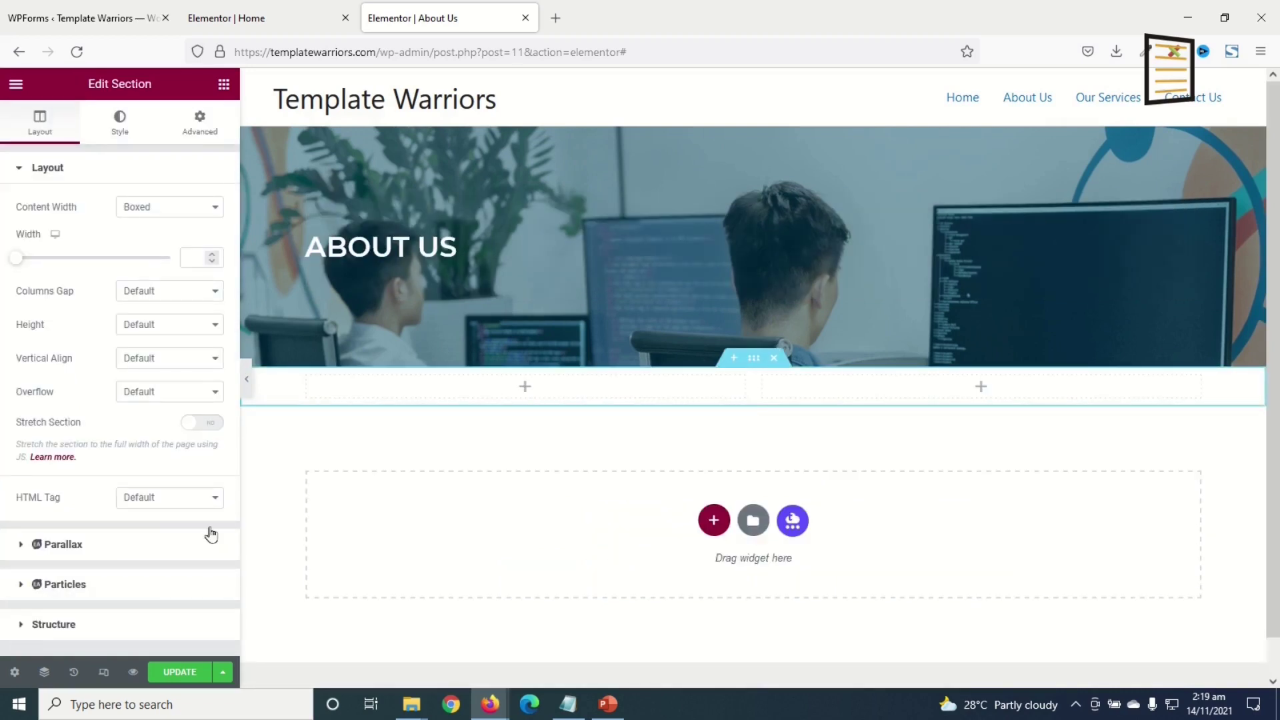
left_click(224, 84)
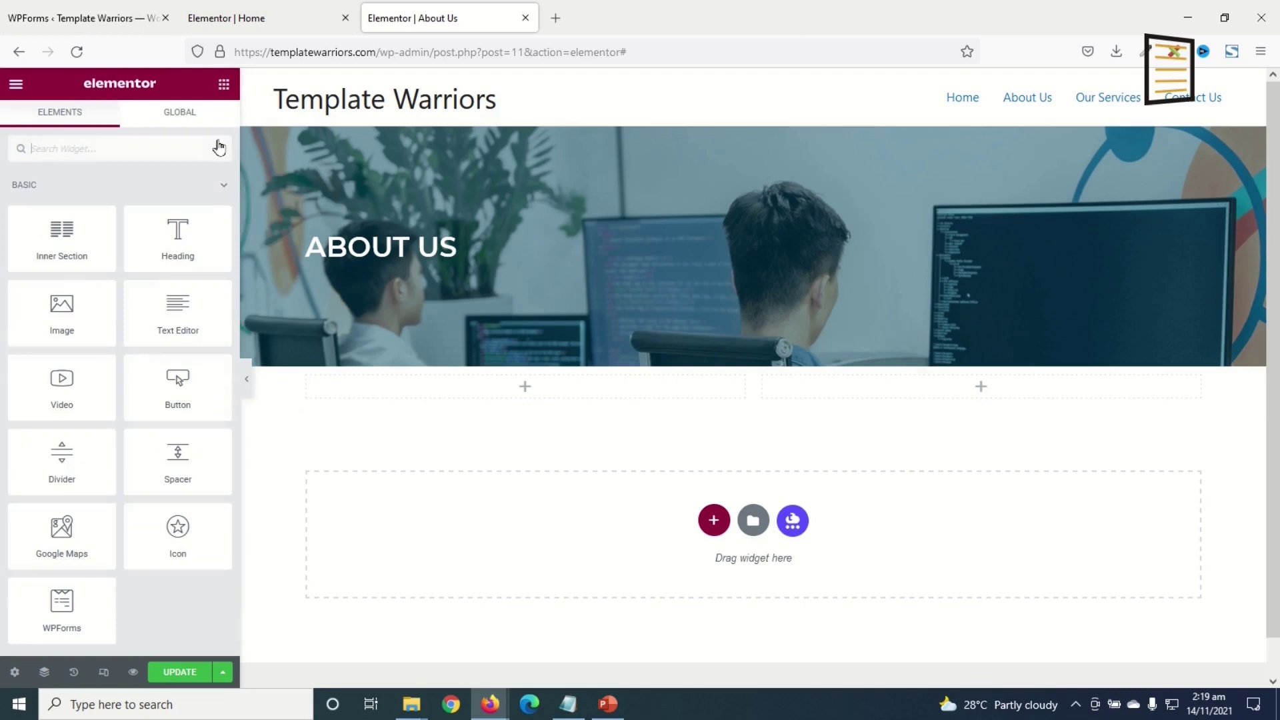
left_click_drag(133, 293, 491, 406)
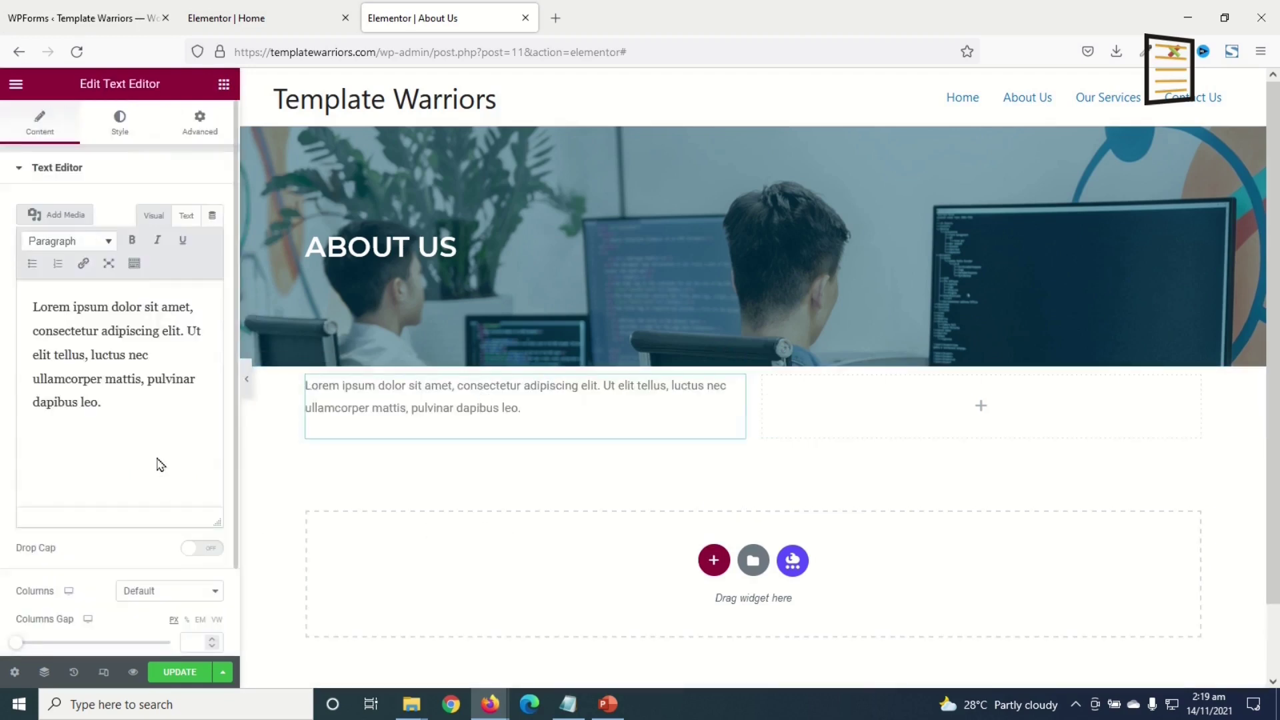
left_click_drag(125, 421, 2, 254)
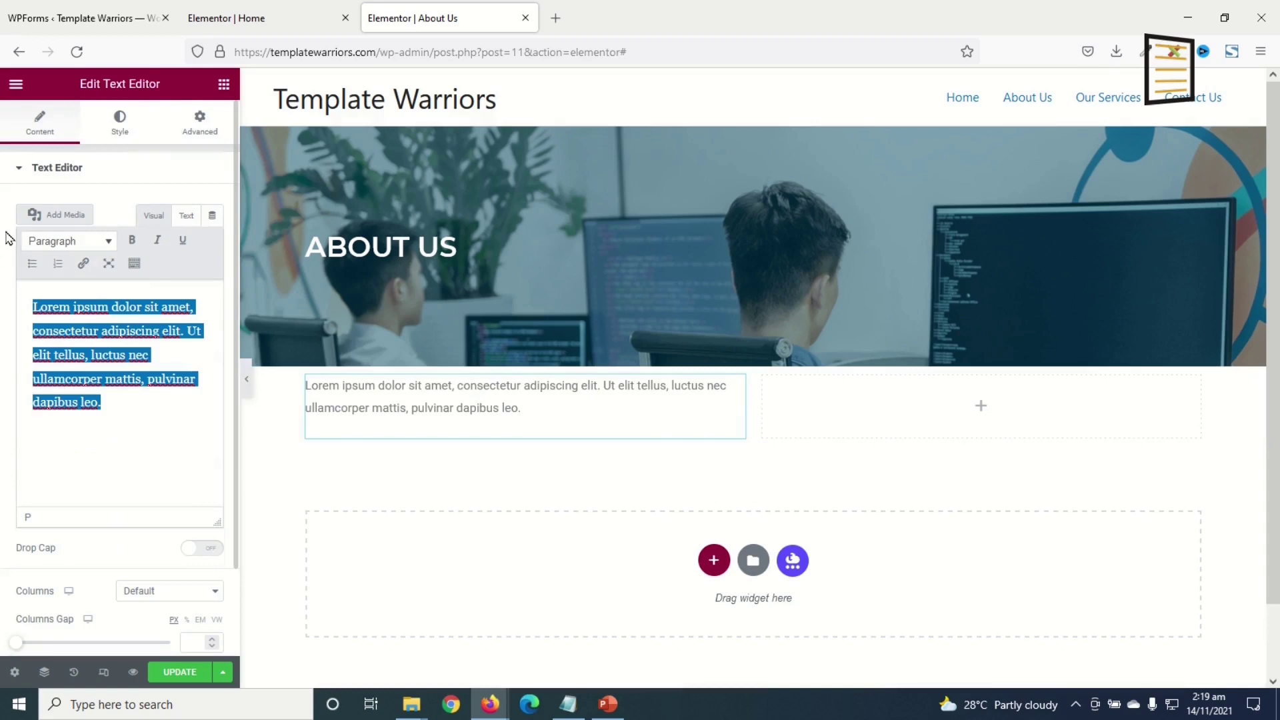
type("Lorem ipsum dolor sit amet, consectetur adipiscing elit. Ut elit tellus, luctus nec ullamcorper mattis, pulvinar dapibus leo. Lorem ipsum dolor sit amet, consectetur adipiscing elit. Ut elit tellus, luctus nec ullamcorper mattis, pulvinar dapibus leo.  Lorem ipsum dolor sit amet, consectetur adipiscing elit. Ut elit tellus, luctus nec ullamcorper mattis, pulvinar dapibus leo. Lorem ipsum dolor sit amet, consectetur adipiscing elit. Ut elit tellus, luctus nec ullamcorper mattis, pulvinar dapibus leo.  Lorem ipsum dolor sit amet, consectetur adipiscing elit. Ut elit tellus, luctus nec ullamcorper mattis, pulvinar dapibus leo.")
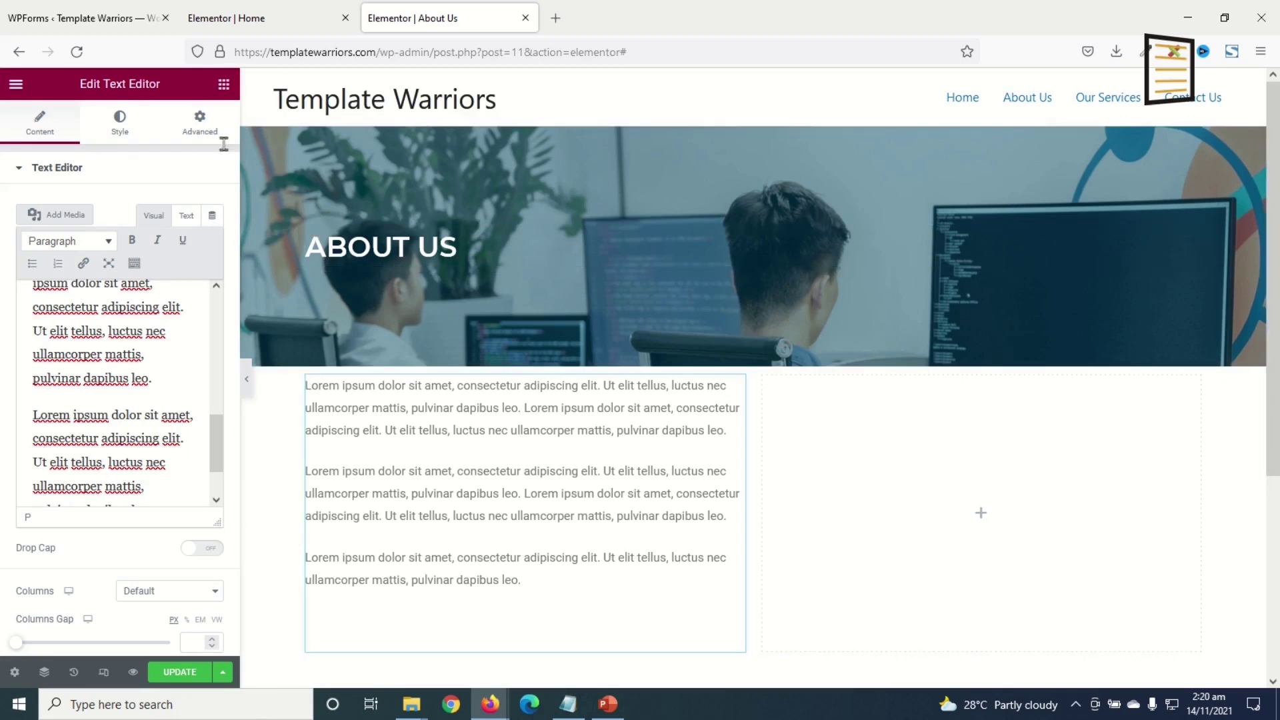
left_click(223, 85)
left_click_drag(64, 304, 1120, 530)
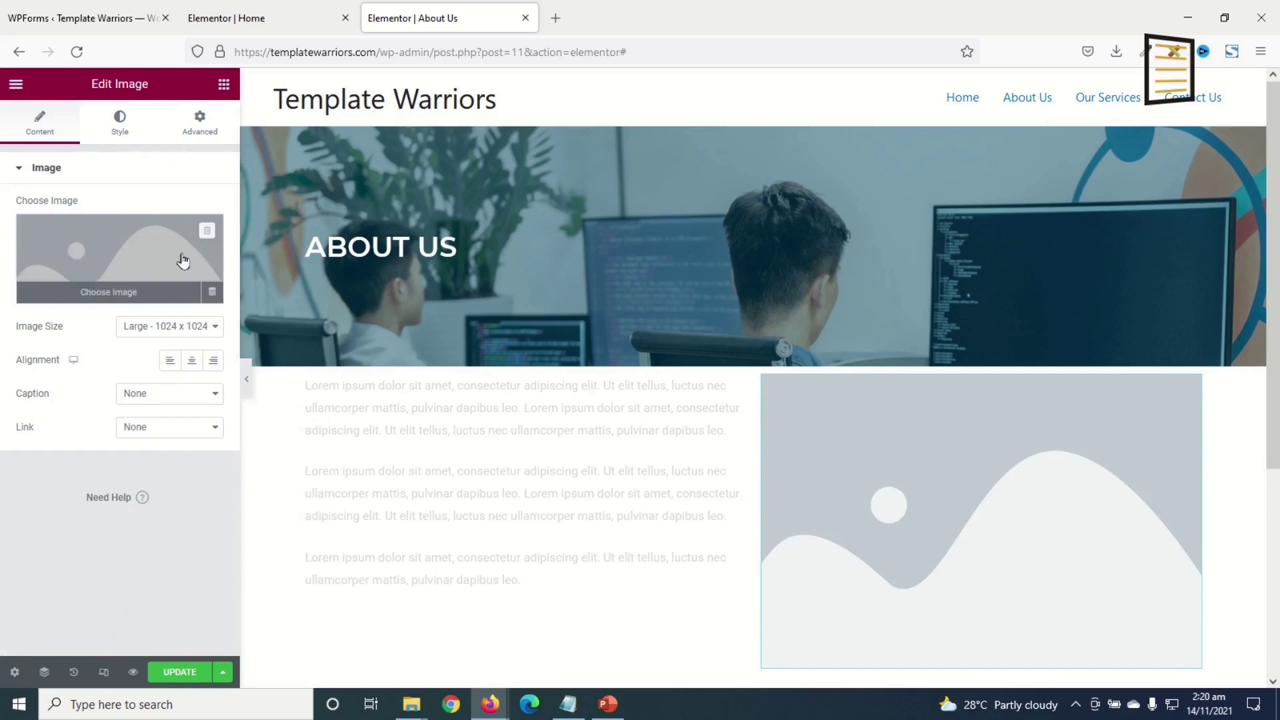
- Fill the right-column image with the Media Library photo of two people at monitors
left_click(133, 257)
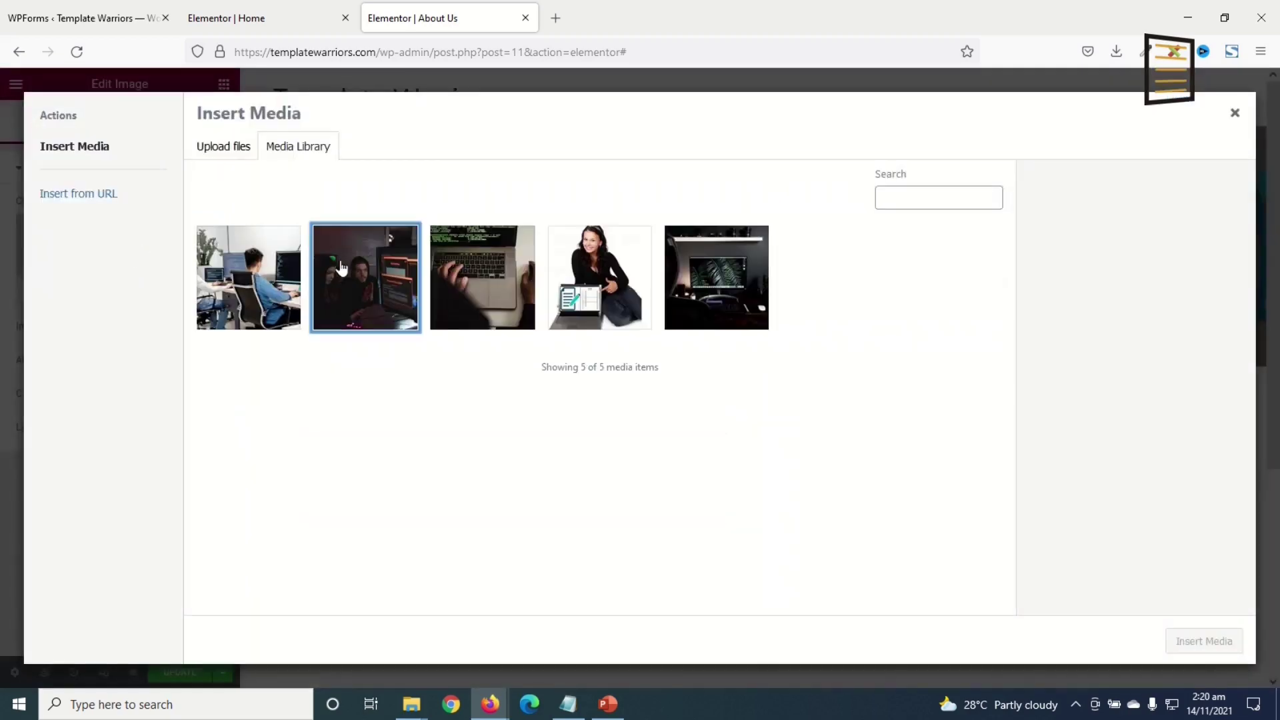
left_click(340, 264)
left_click(1204, 642)
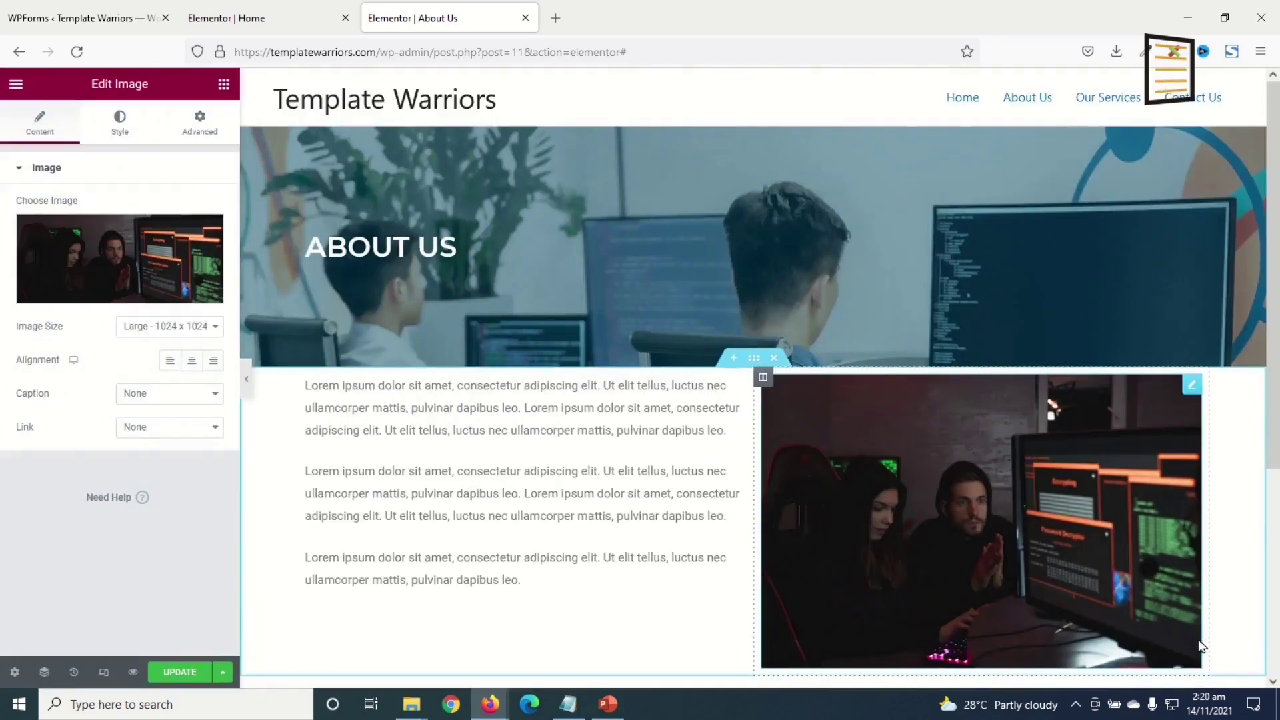
scroll(749, 322, "down", 1)
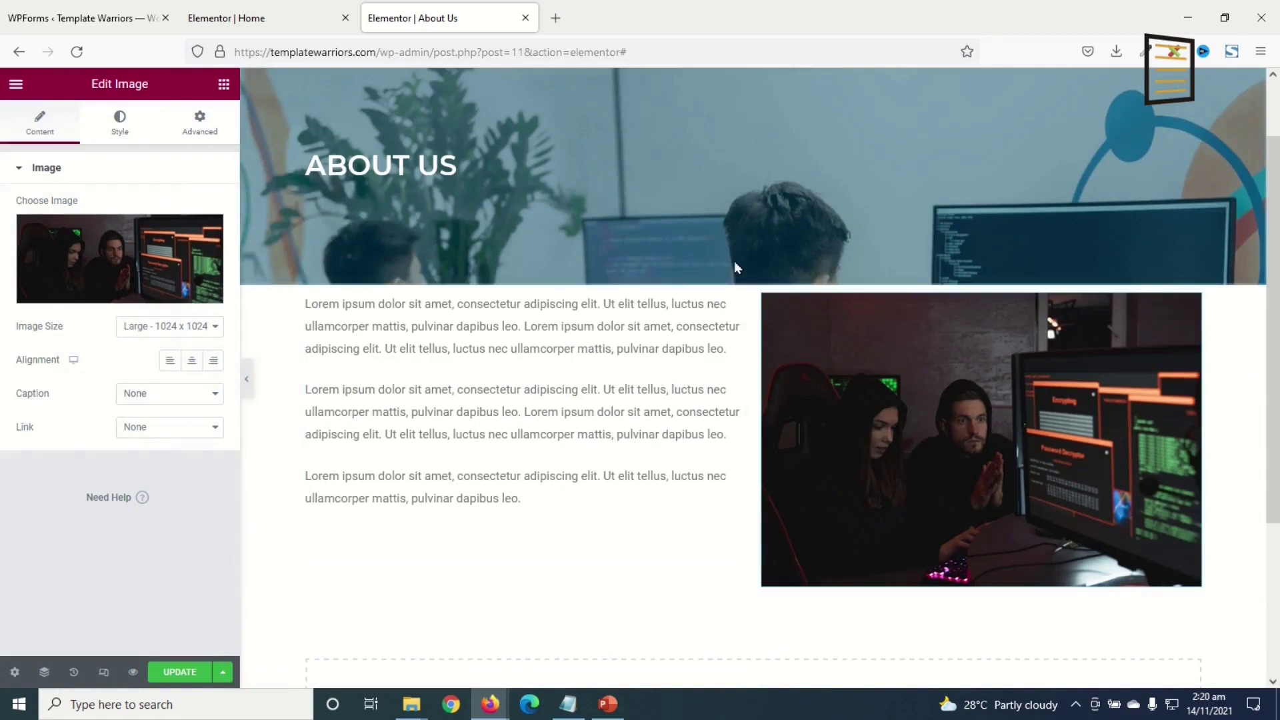
left_click(755, 278)
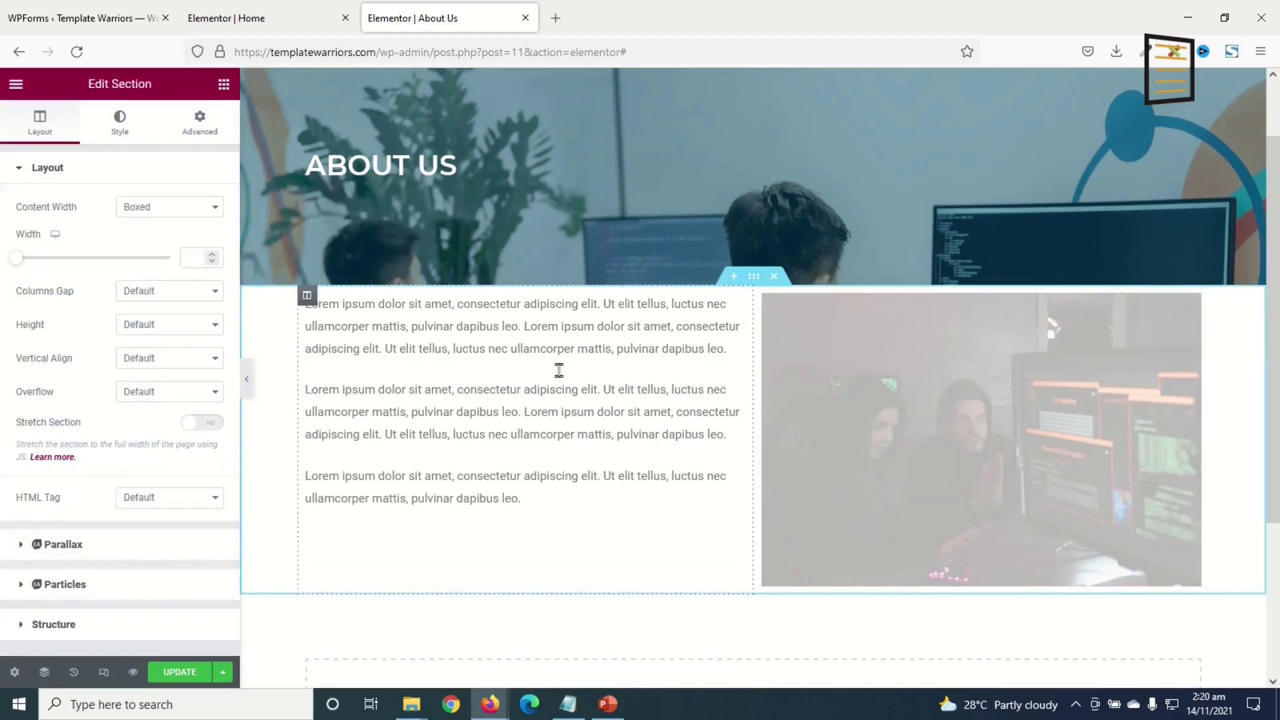
left_click(200, 123)
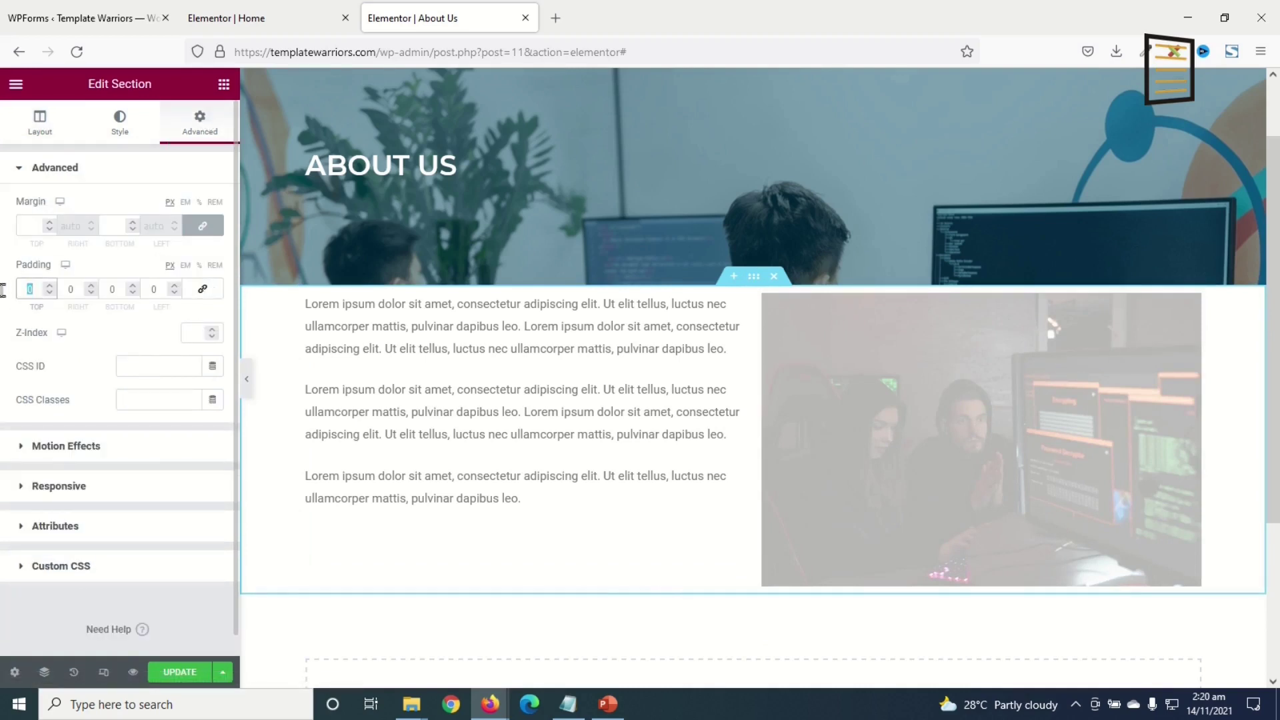
type("100")
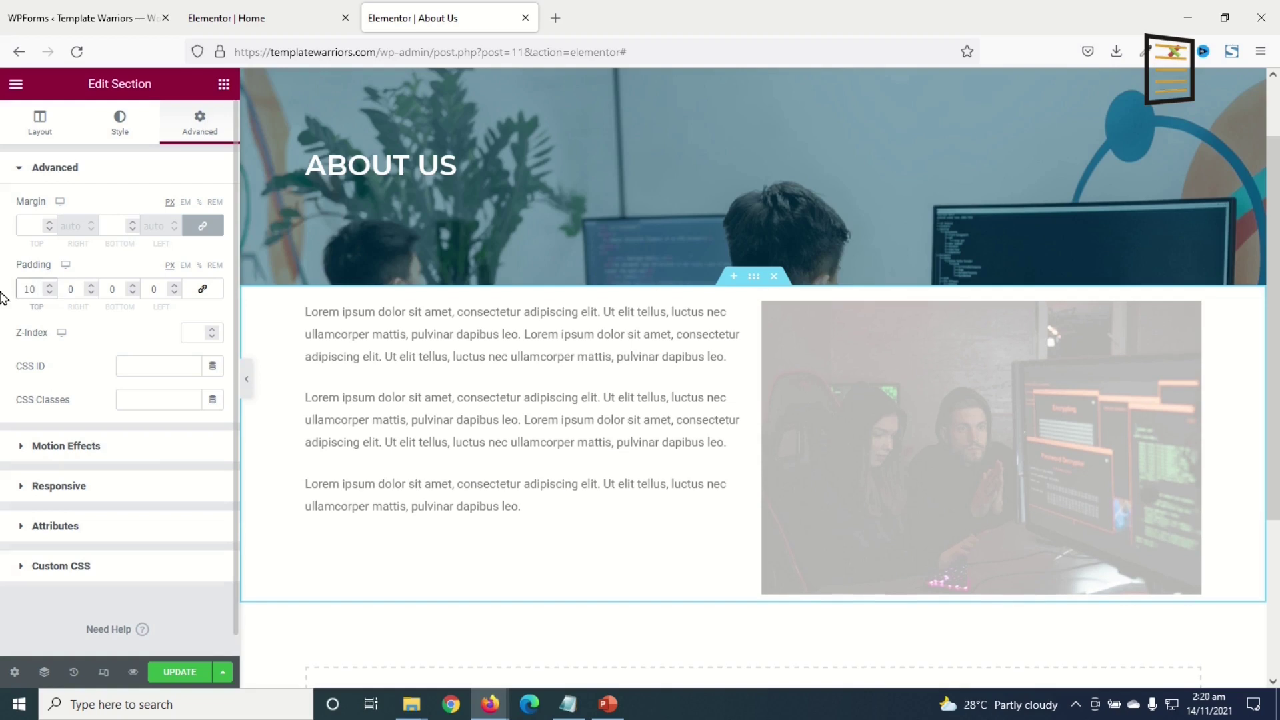
key("Tab")
key("Tab")
type("100")
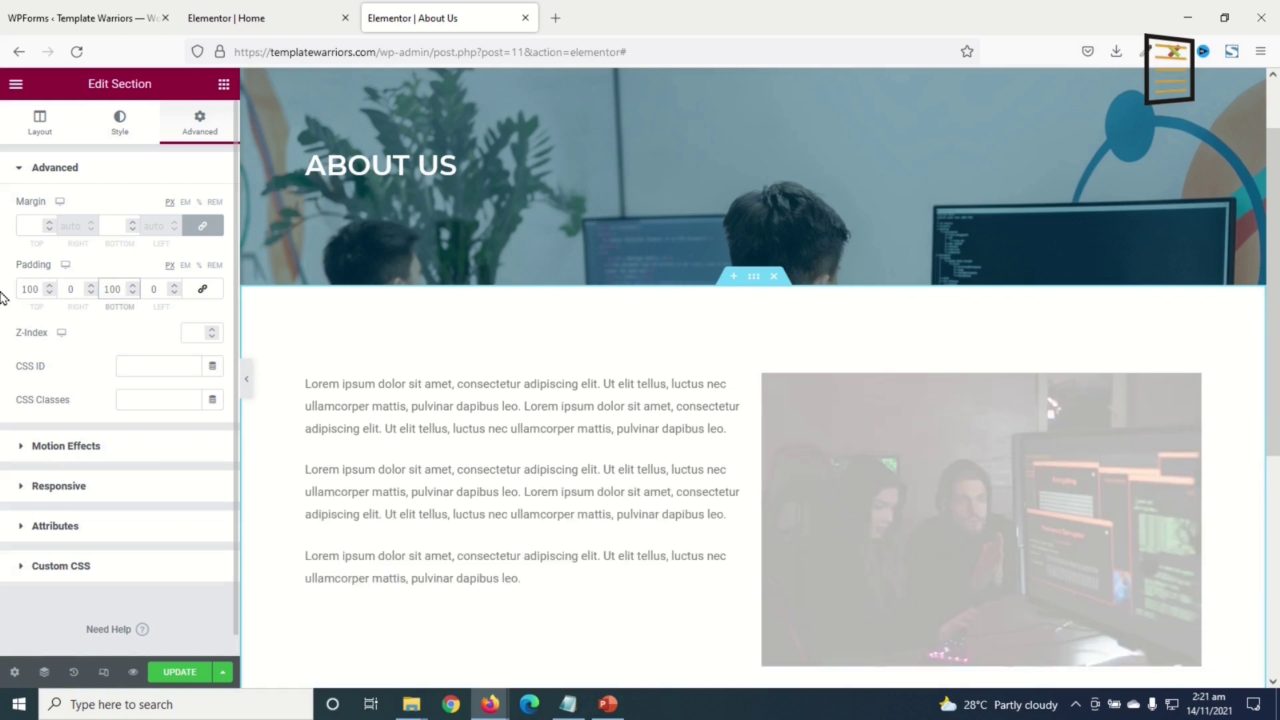
scroll(906, 534, "down", 2)
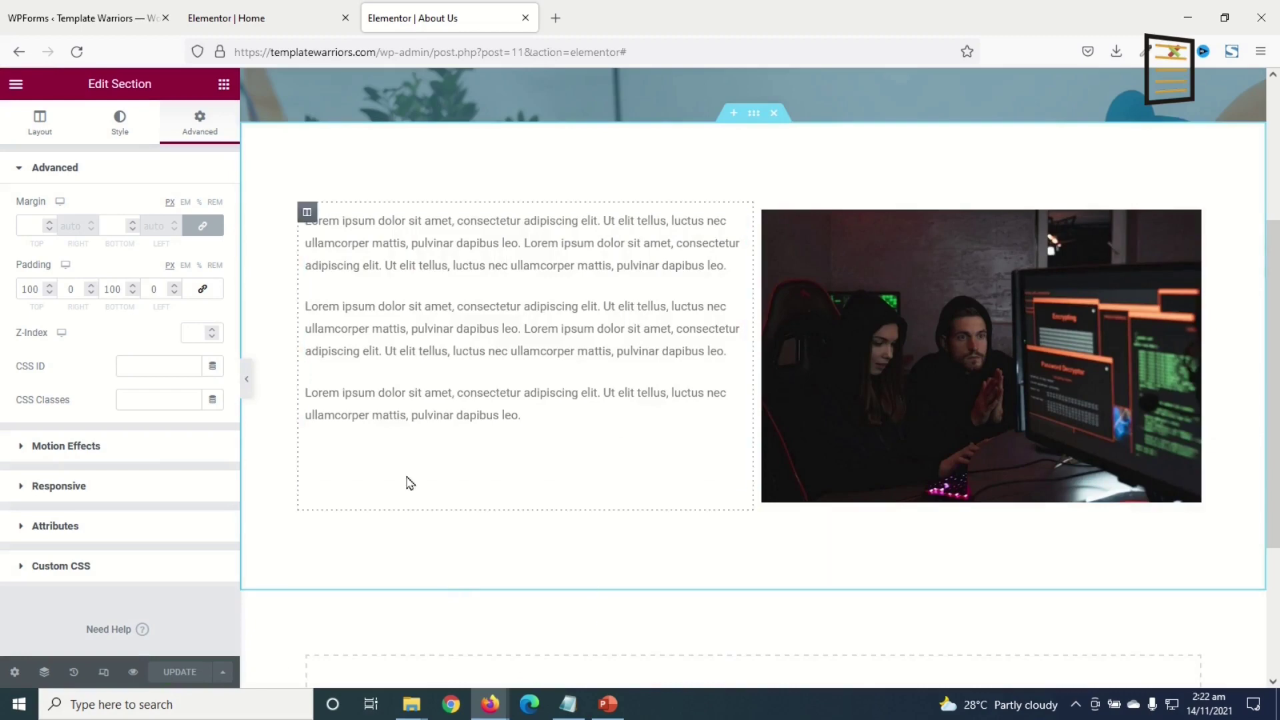
left_click(249, 19)
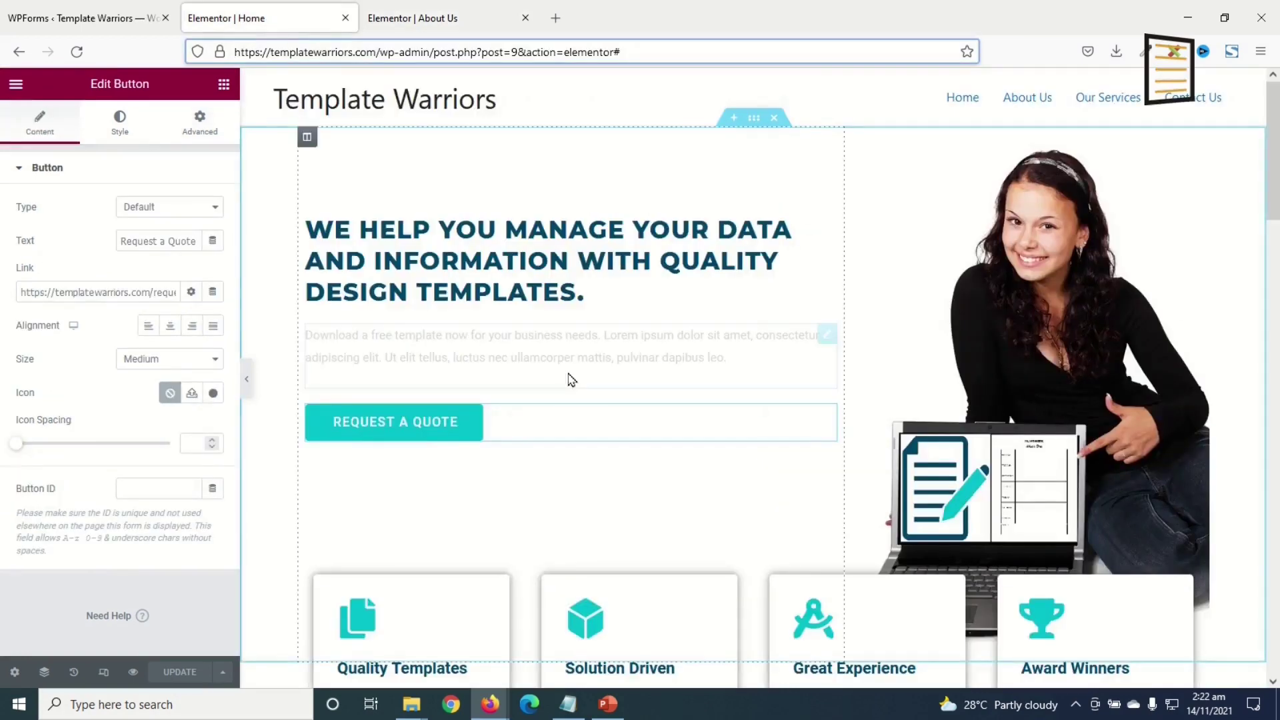
left_click(440, 18)
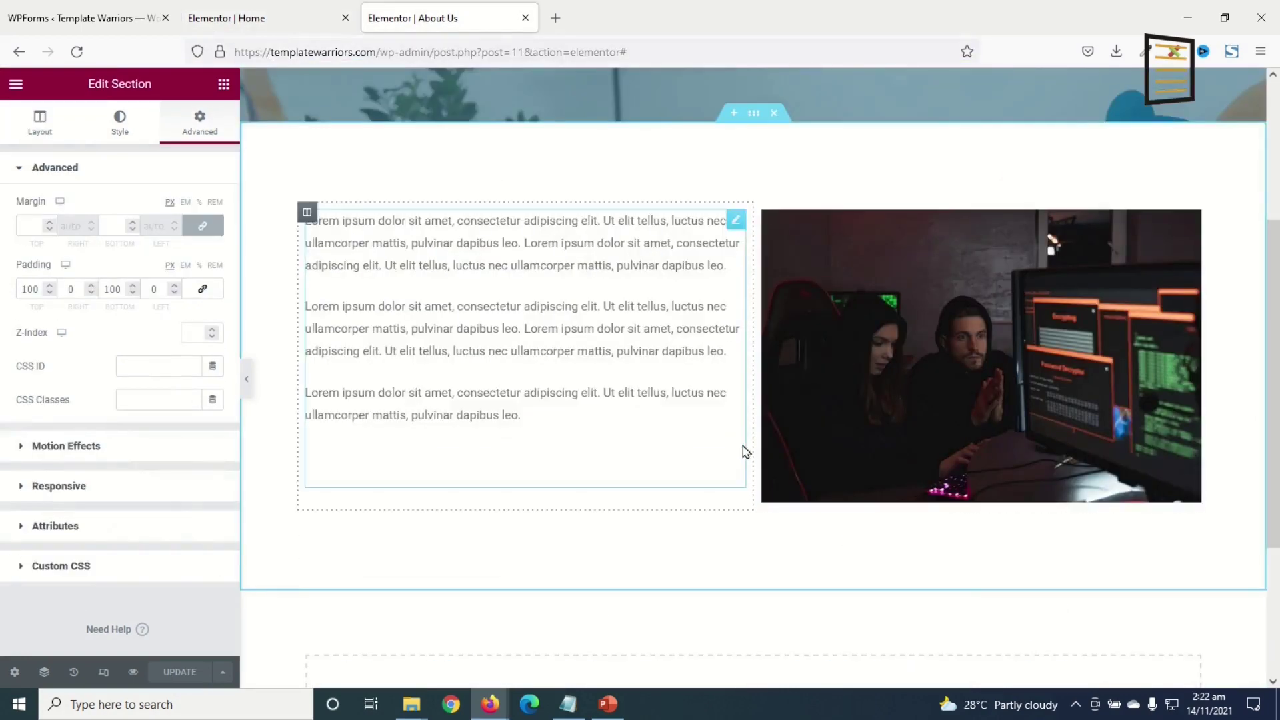
scroll(721, 418, "up", 3)
scroll(845, 568, "down", 4)
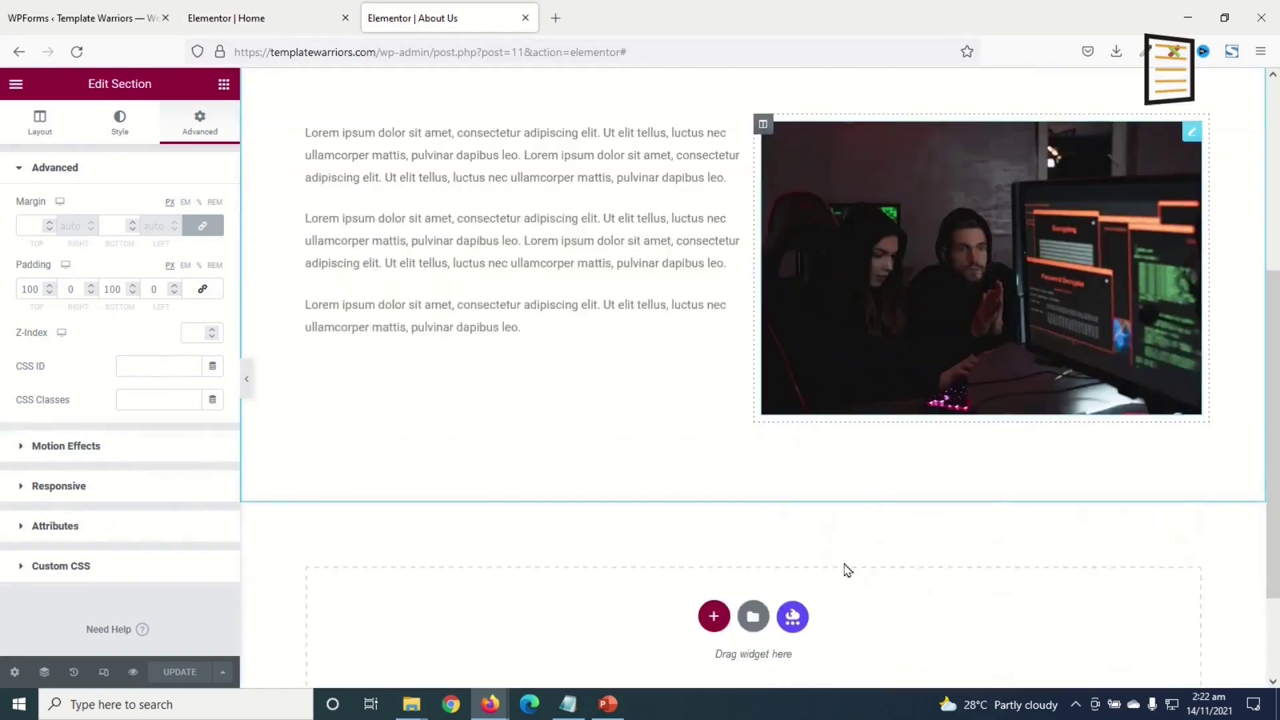
scroll(808, 507, "up", 5)
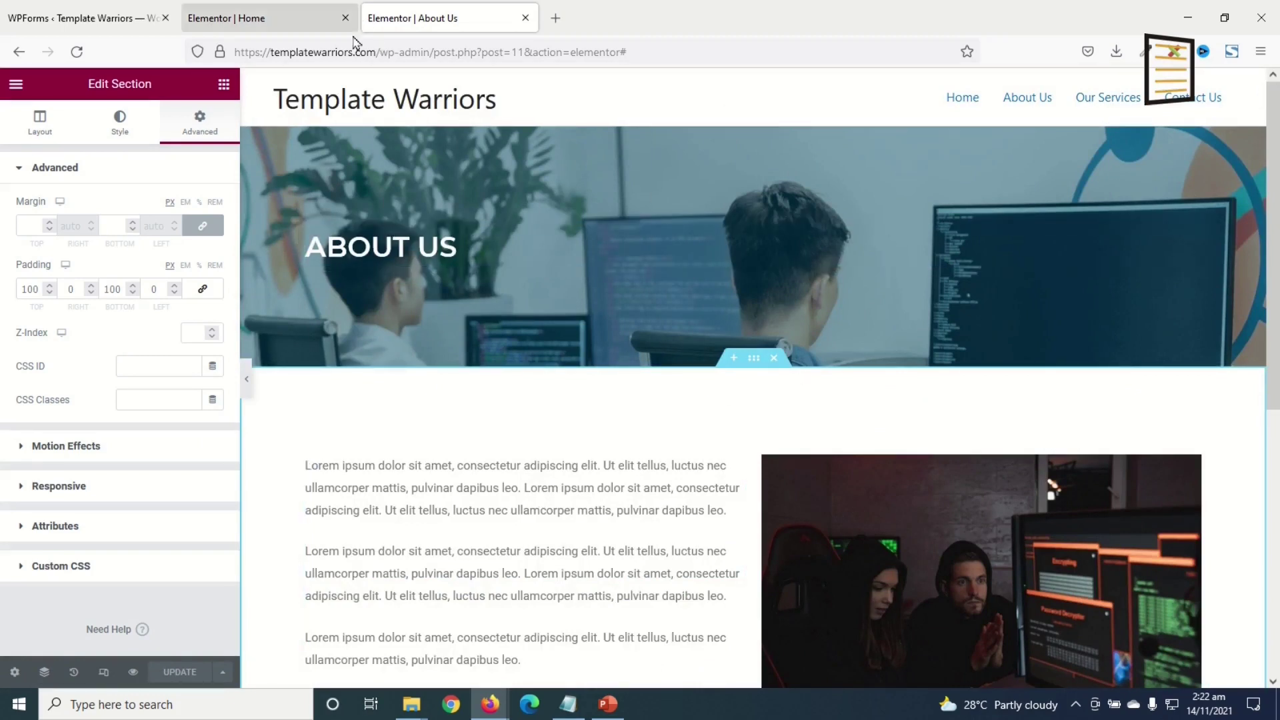
- Close the Home editor and open Our Services from the Pages list in Elementor, in a new tab
left_click(345, 18)
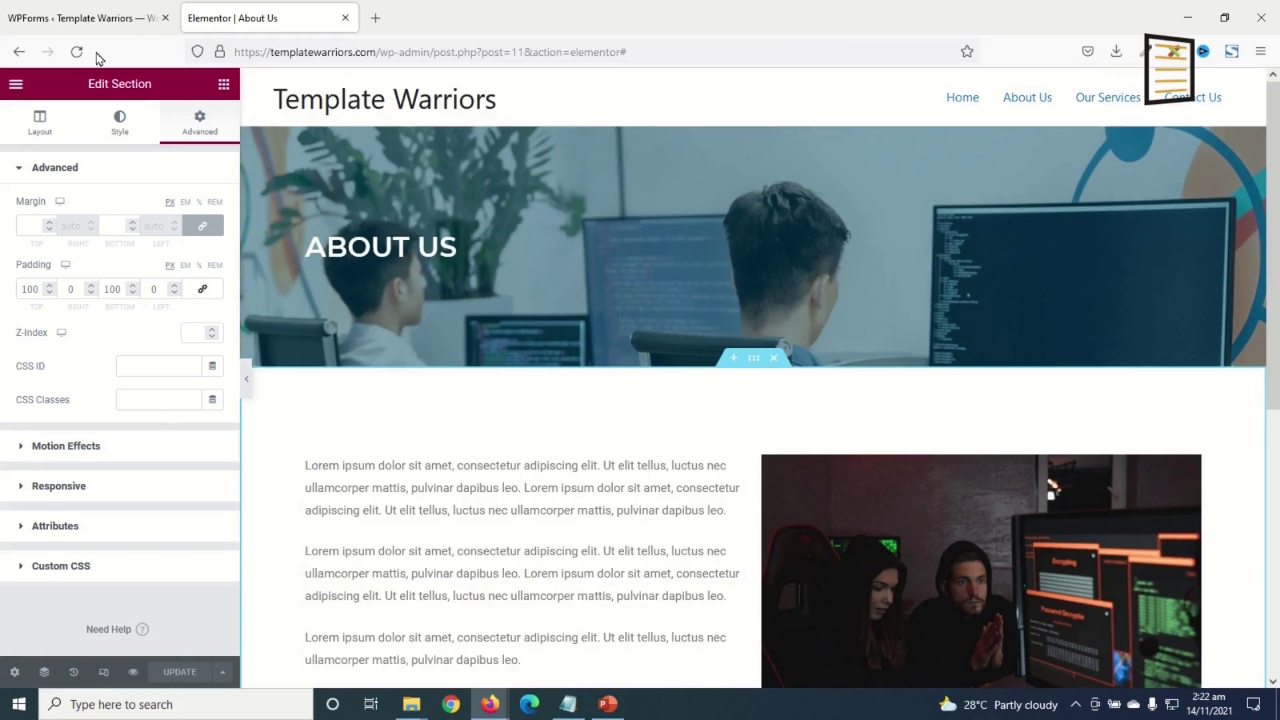
left_click(86, 24)
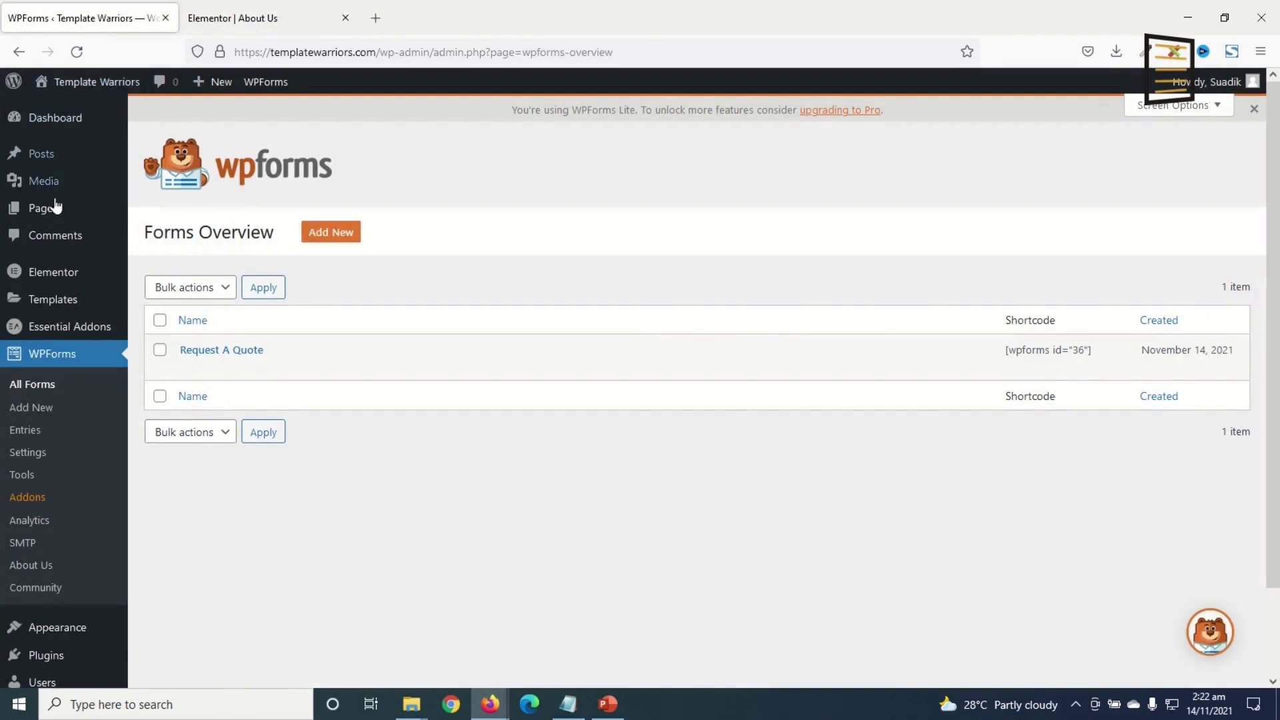
left_click(52, 219)
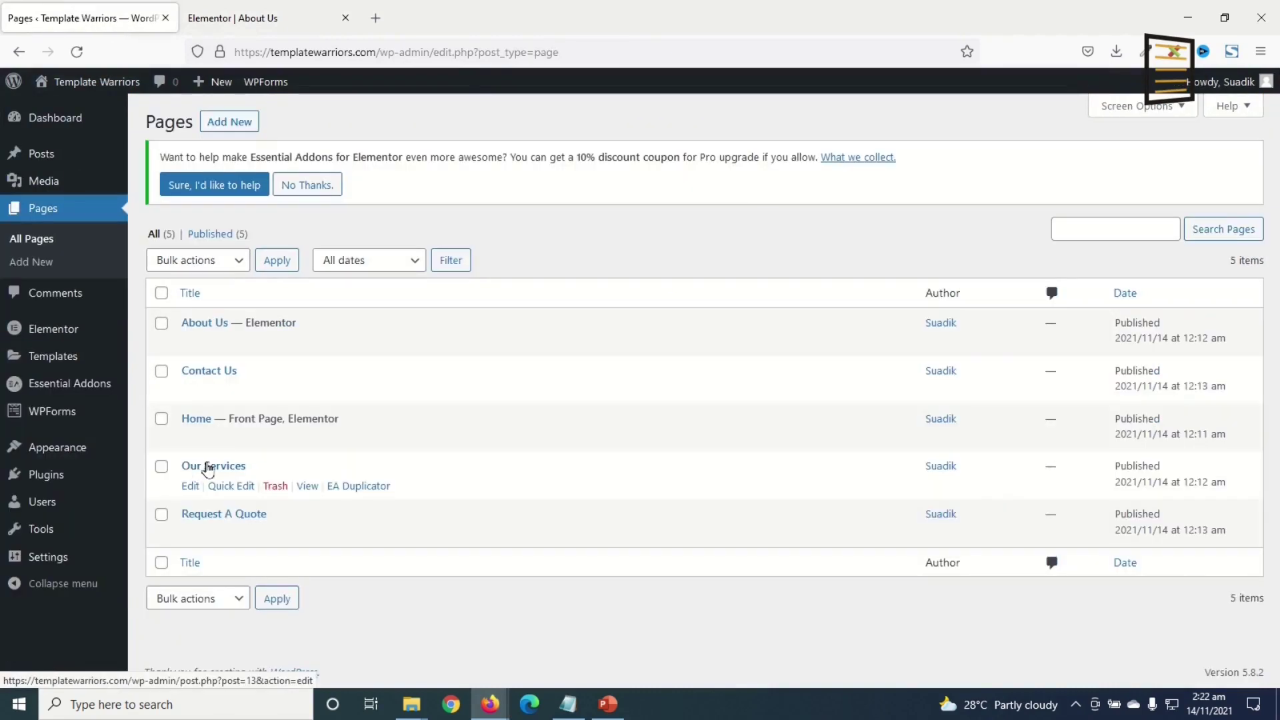
right_click(209, 470)
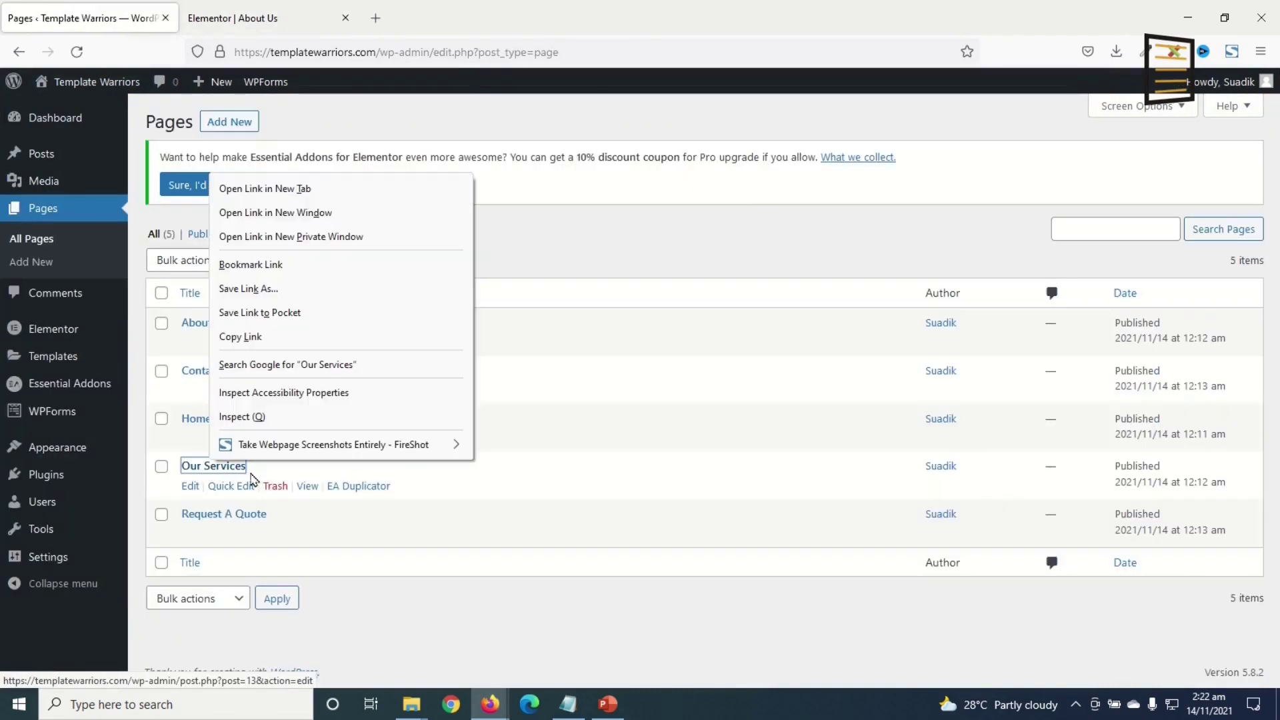
left_click(307, 193)
left_click(263, 18)
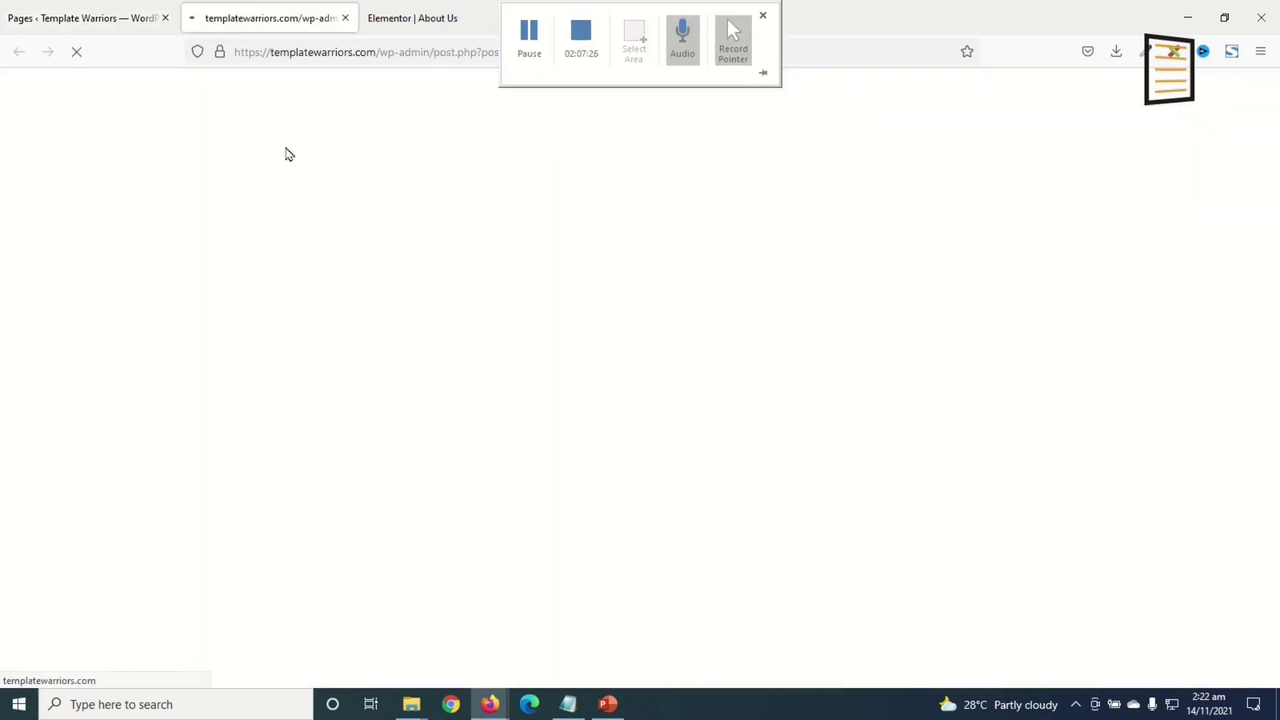
left_click(413, 120)
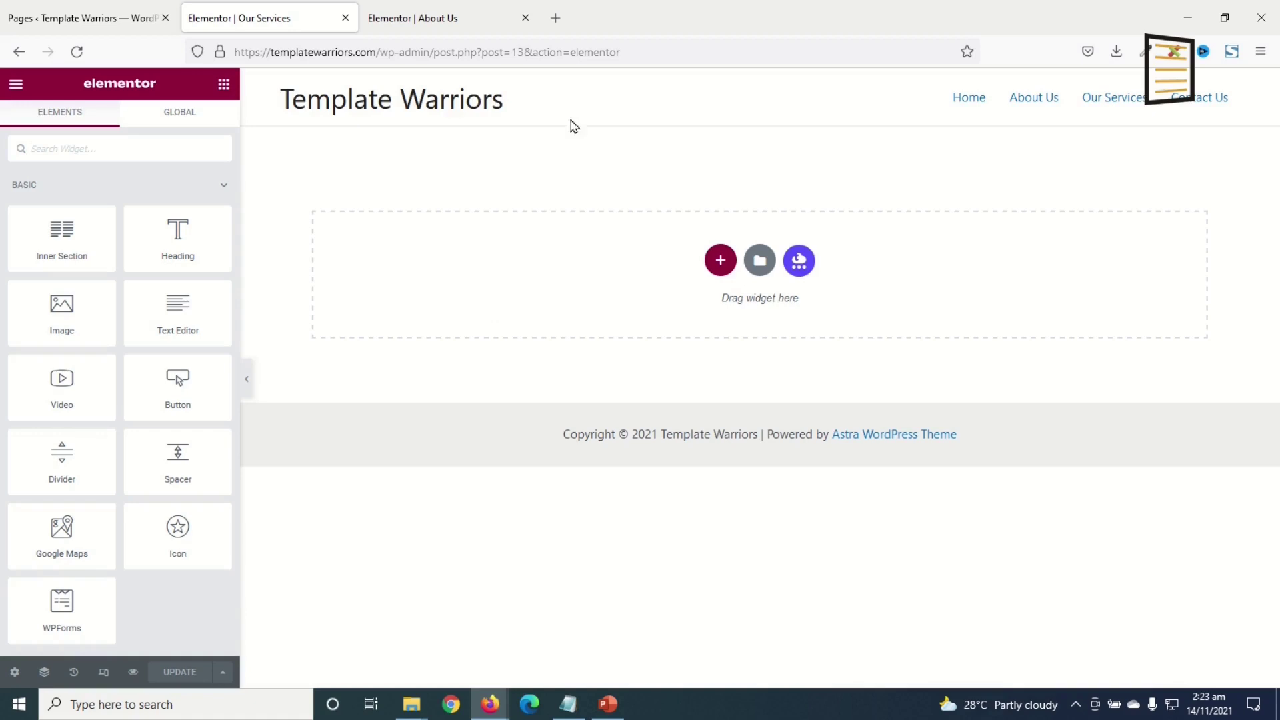
- Copy the ABOUT US hero section from the About Us editor
left_click(435, 18)
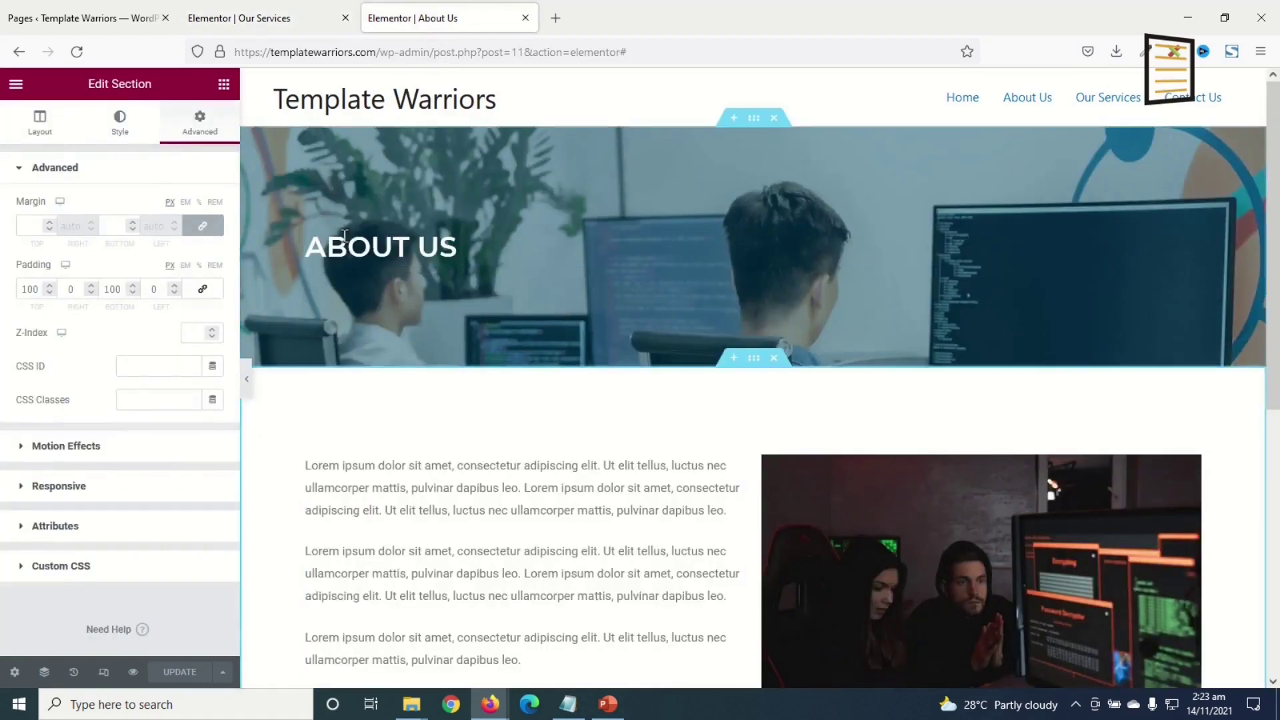
left_click(264, 18)
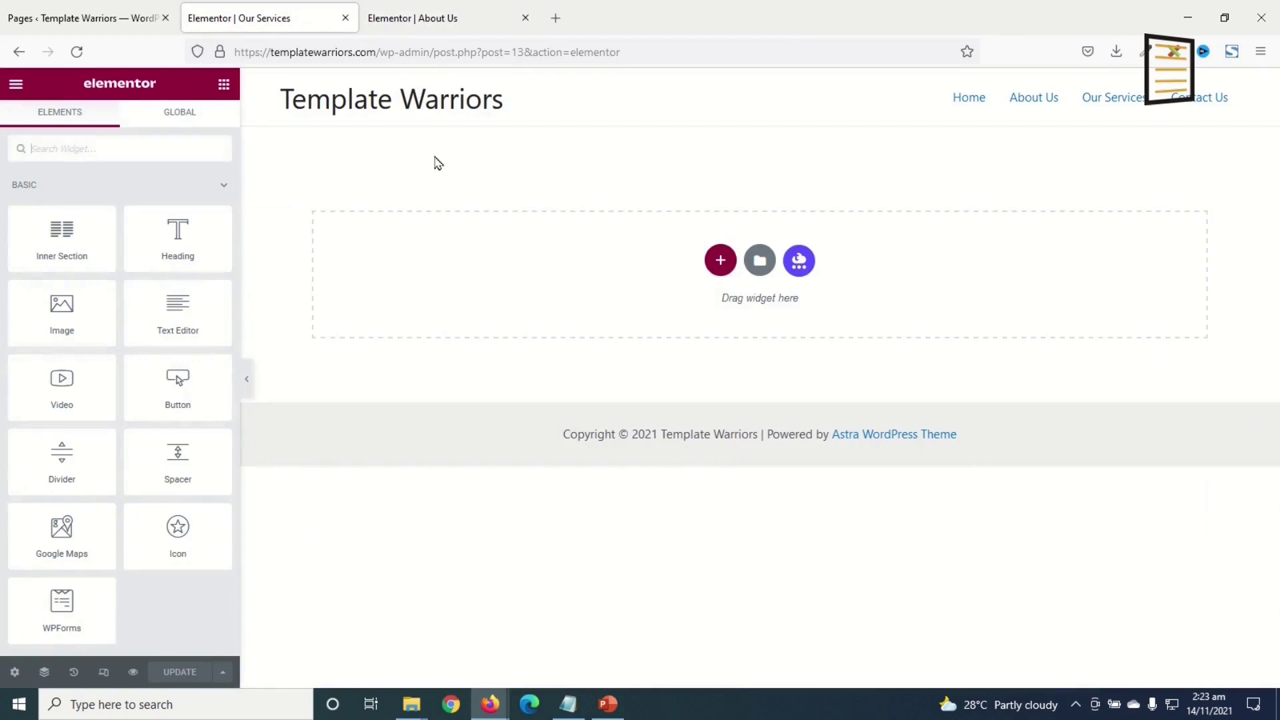
left_click(424, 18)
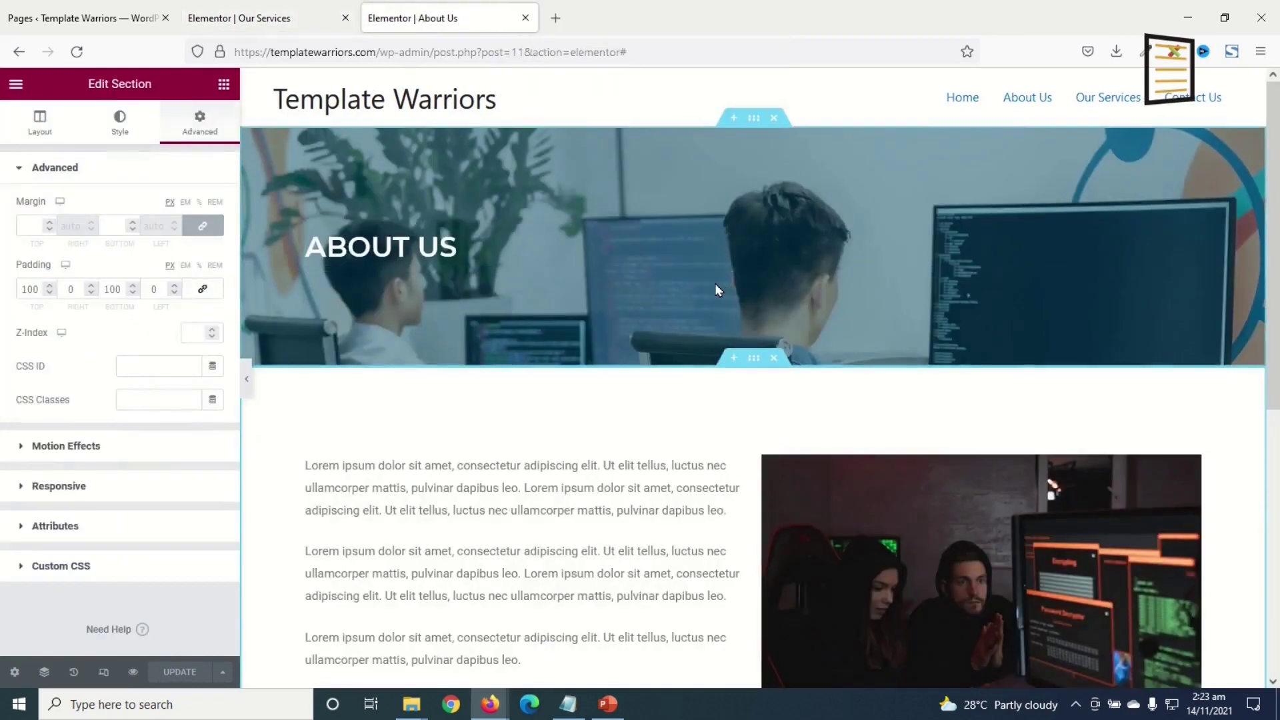
right_click(754, 124)
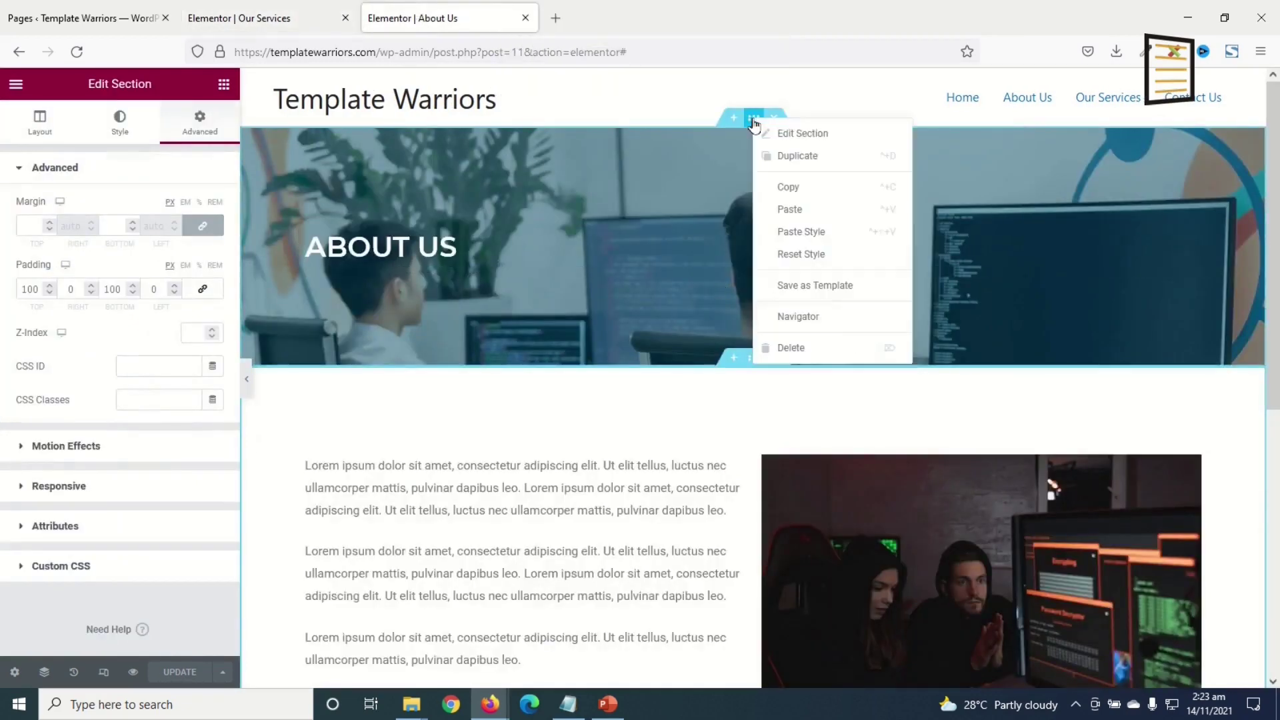
left_click(810, 189)
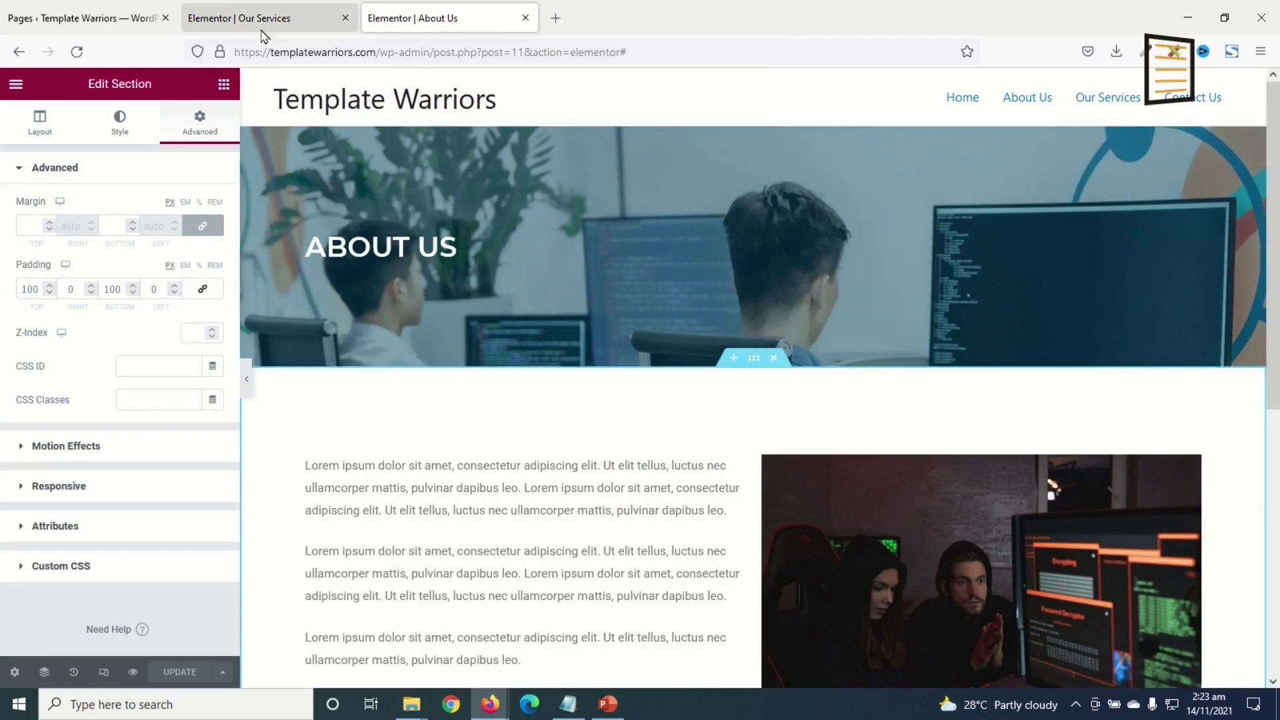
- Paste the hero into the Our Services page and change its heading to OUR SERVICES
left_click(260, 28)
right_click(935, 270)
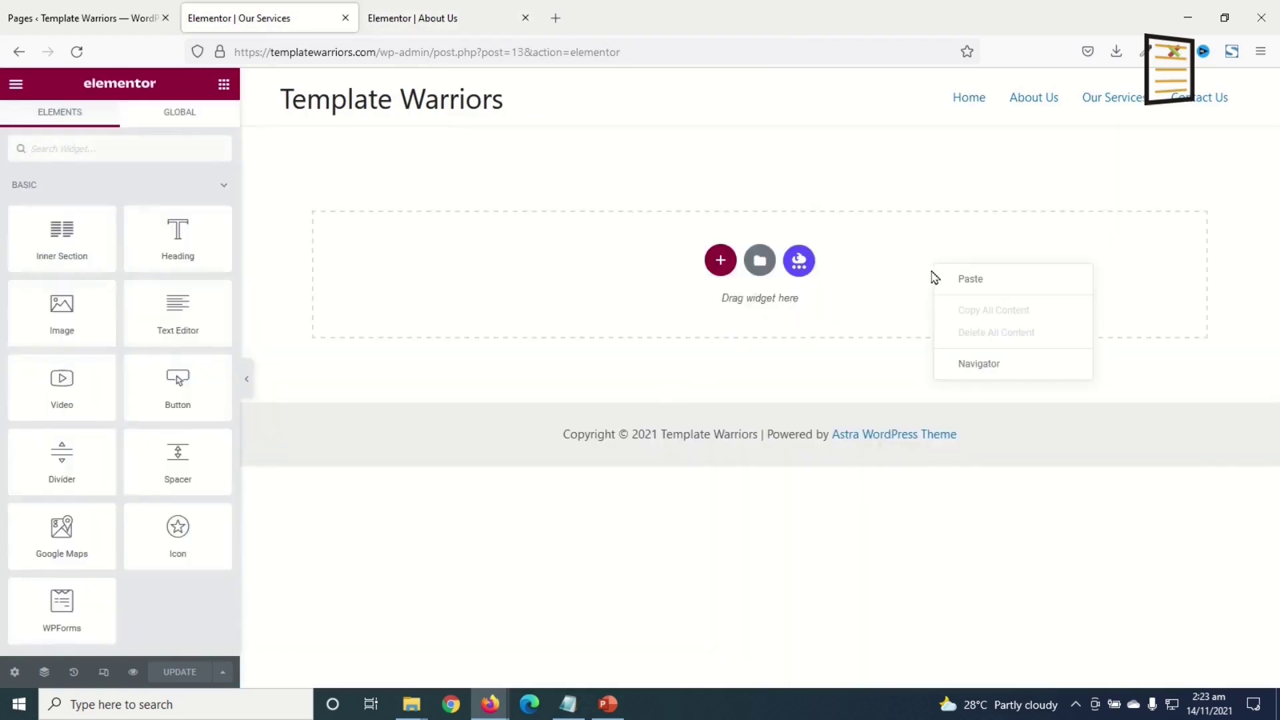
left_click(970, 280)
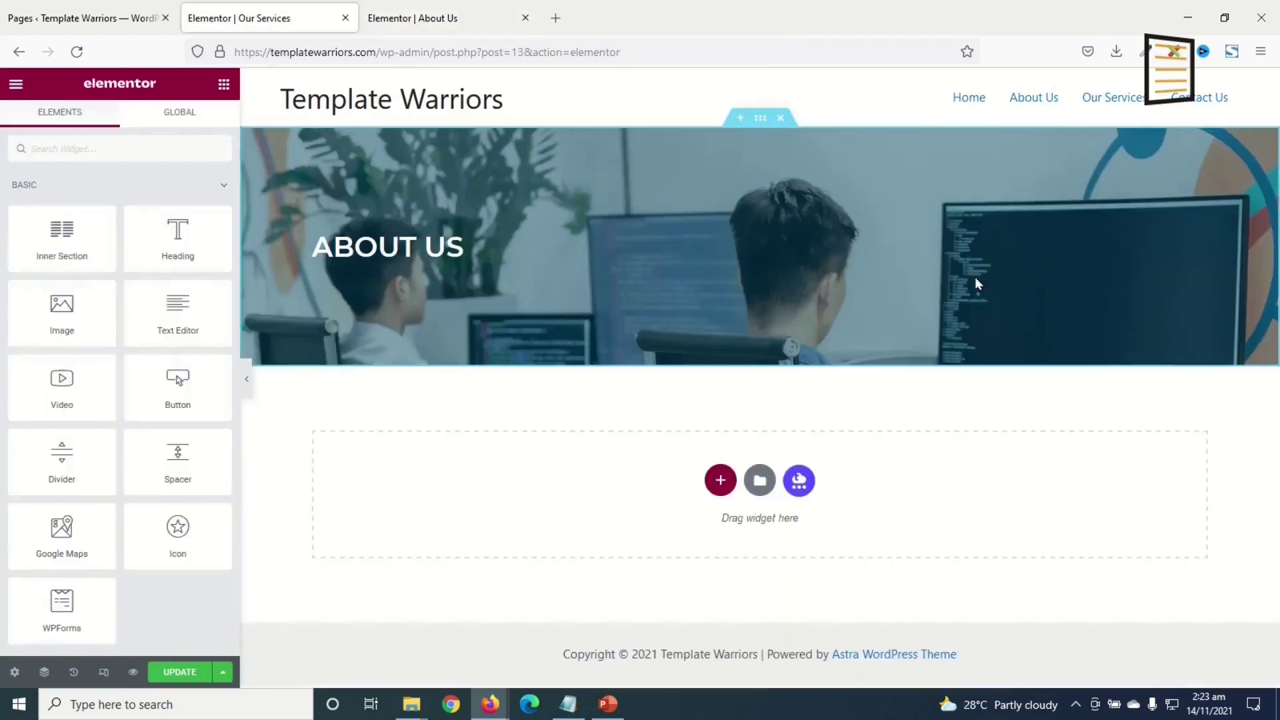
left_click(428, 246)
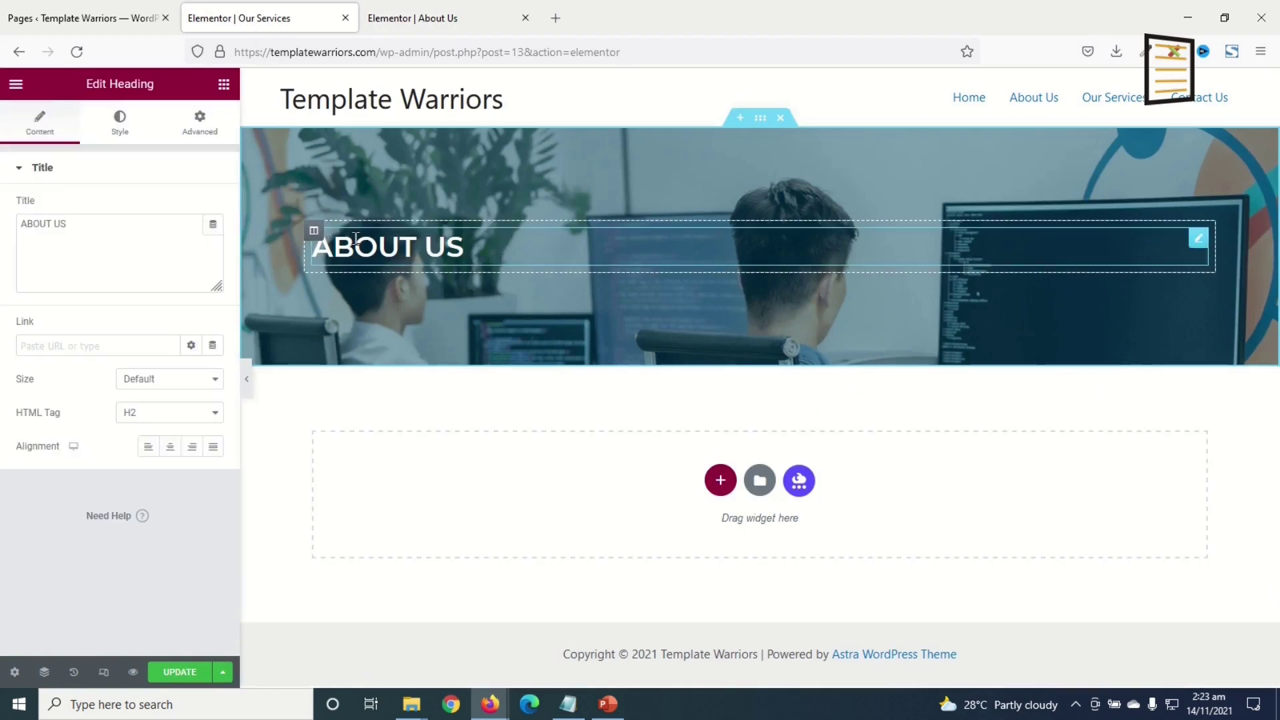
left_click_drag(149, 258, 3, 97)
type("OUR SERVICES")
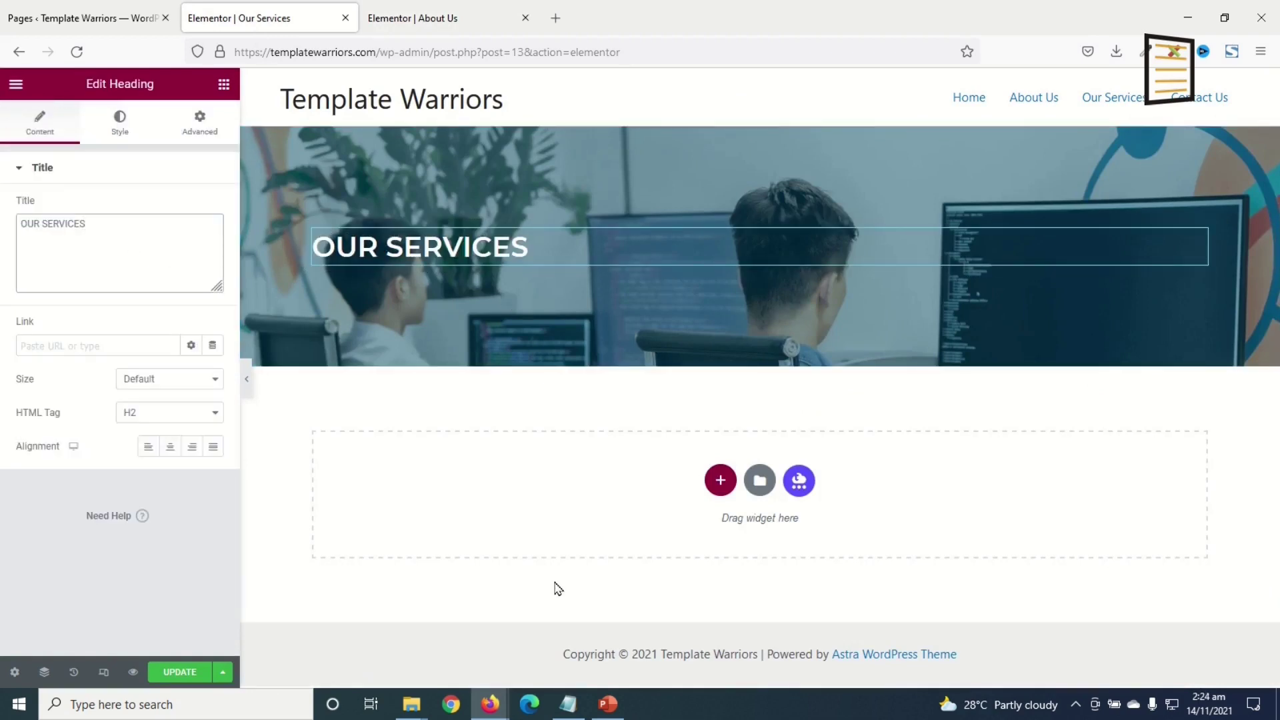
left_click(429, 18)
- Copy the About Us text-and-image section and paste it below the Our Services hero
scroll(760, 477, "down", 3)
scroll(748, 486, "up", 2)
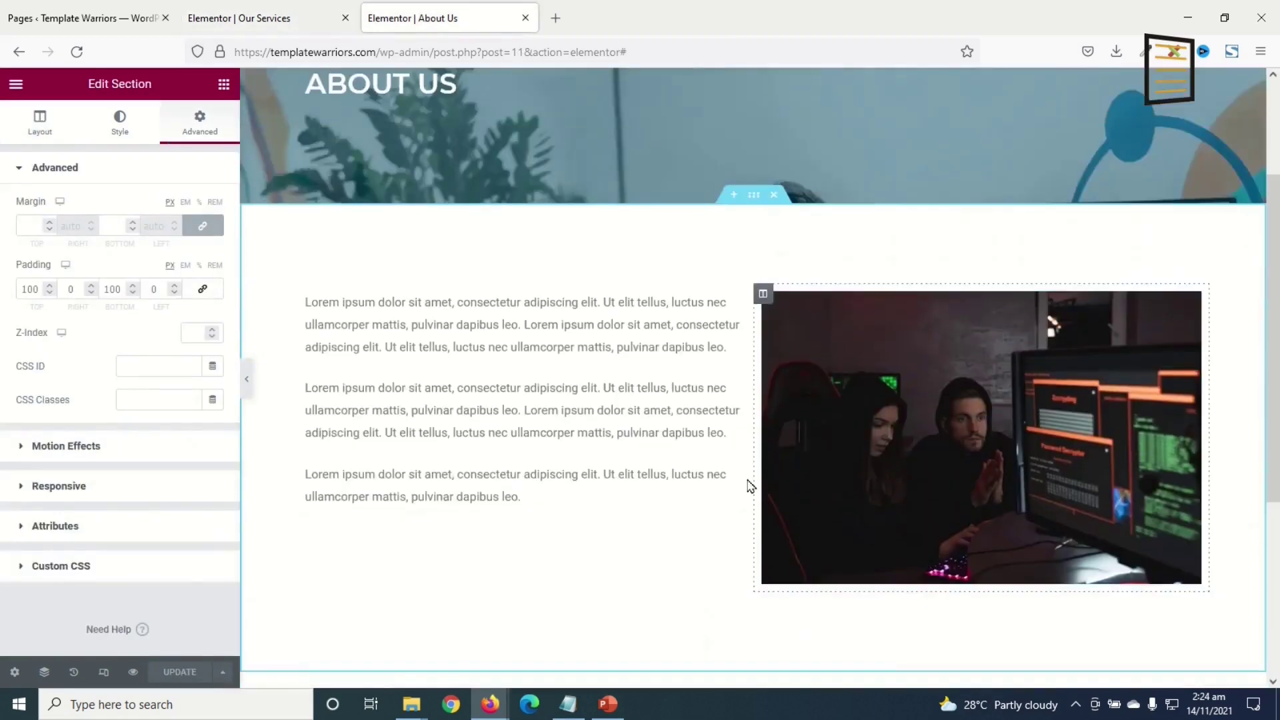
right_click(756, 202)
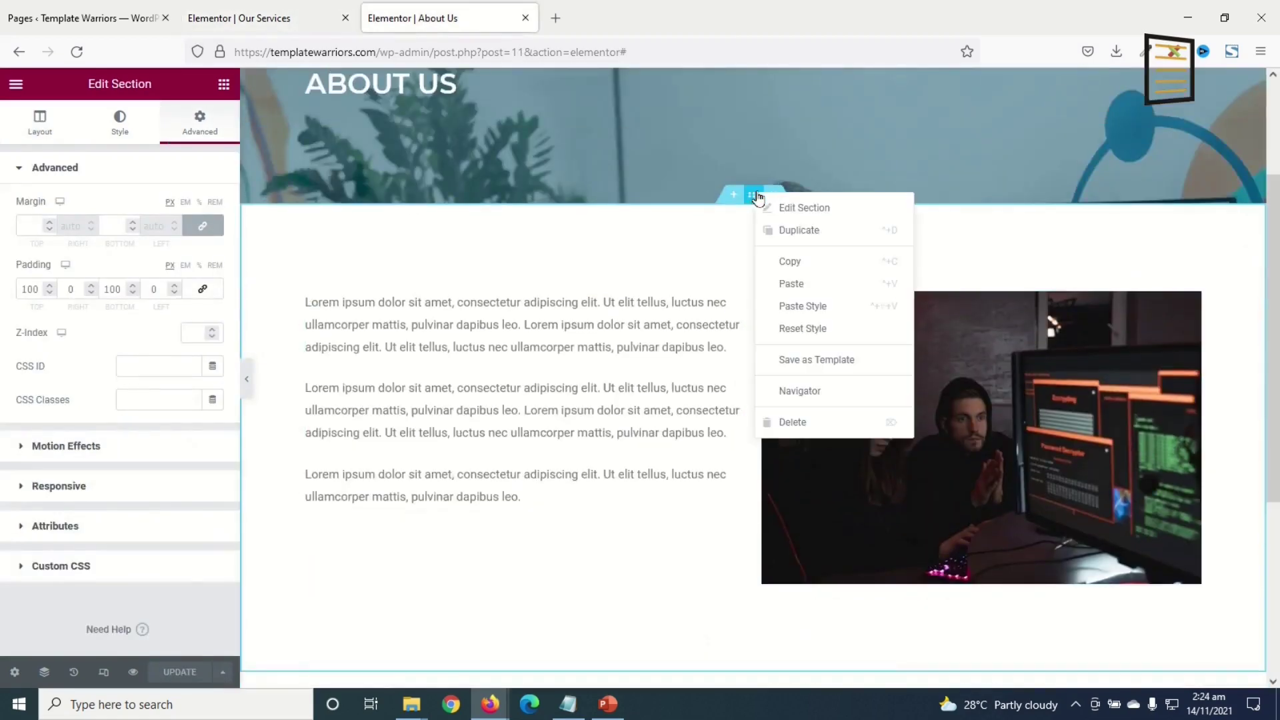
left_click(808, 264)
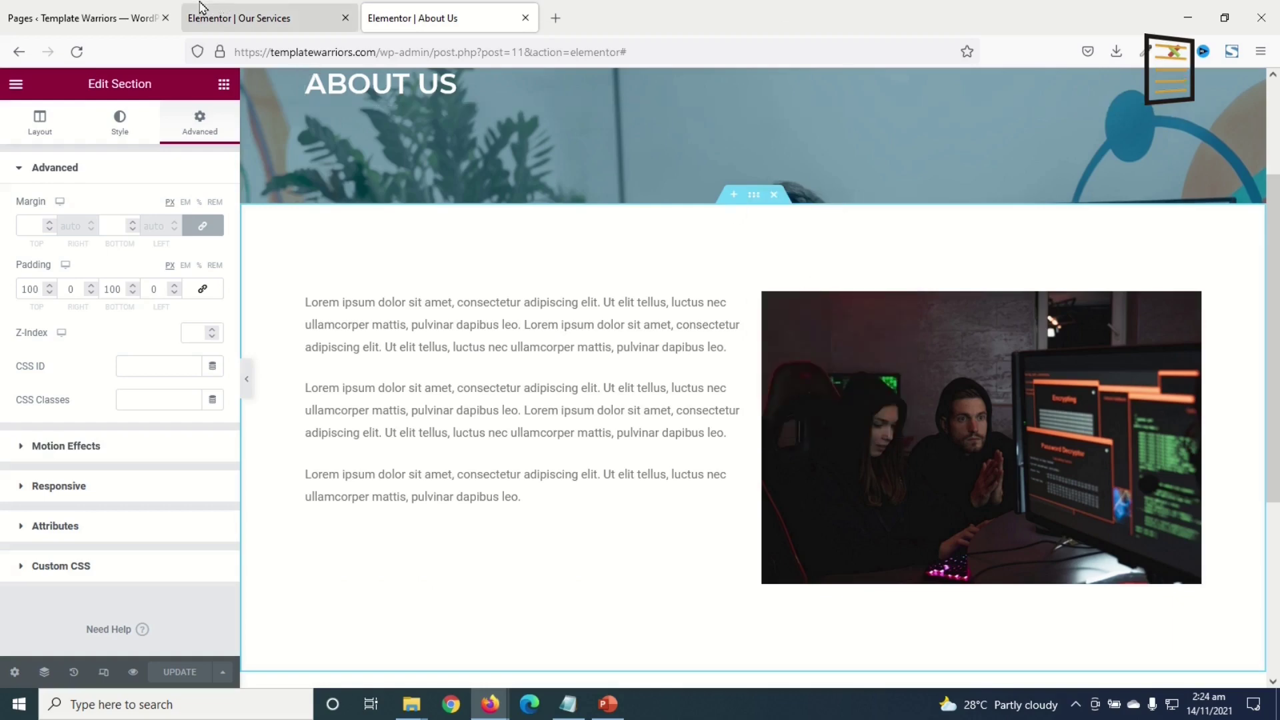
left_click(267, 18)
right_click(992, 525)
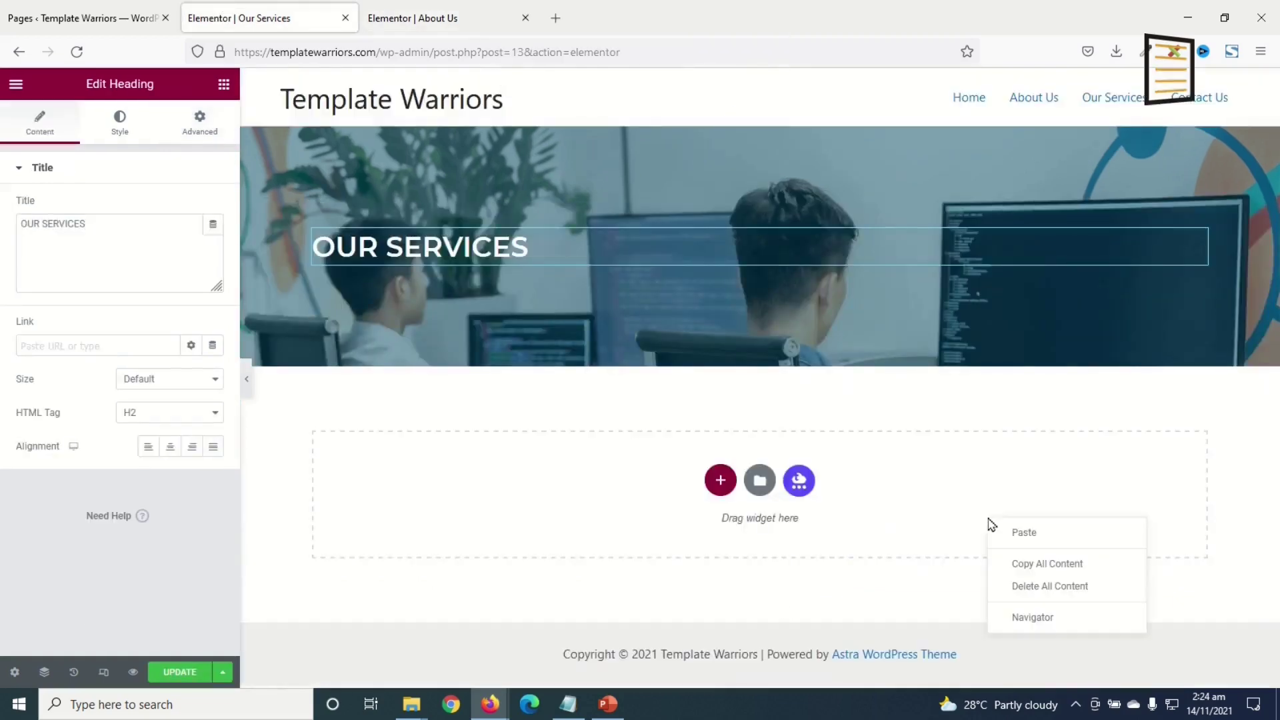
left_click(1031, 540)
scroll(712, 470, "down", 2)
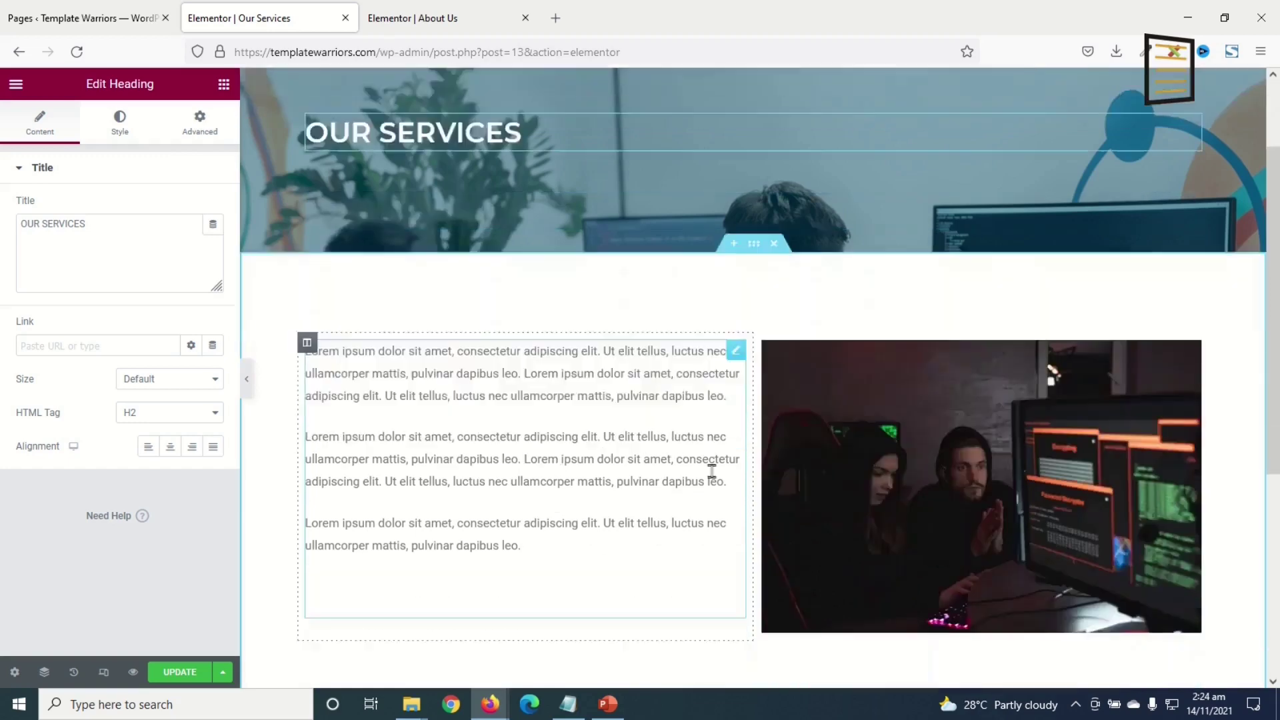
scroll(712, 471, "down", 1)
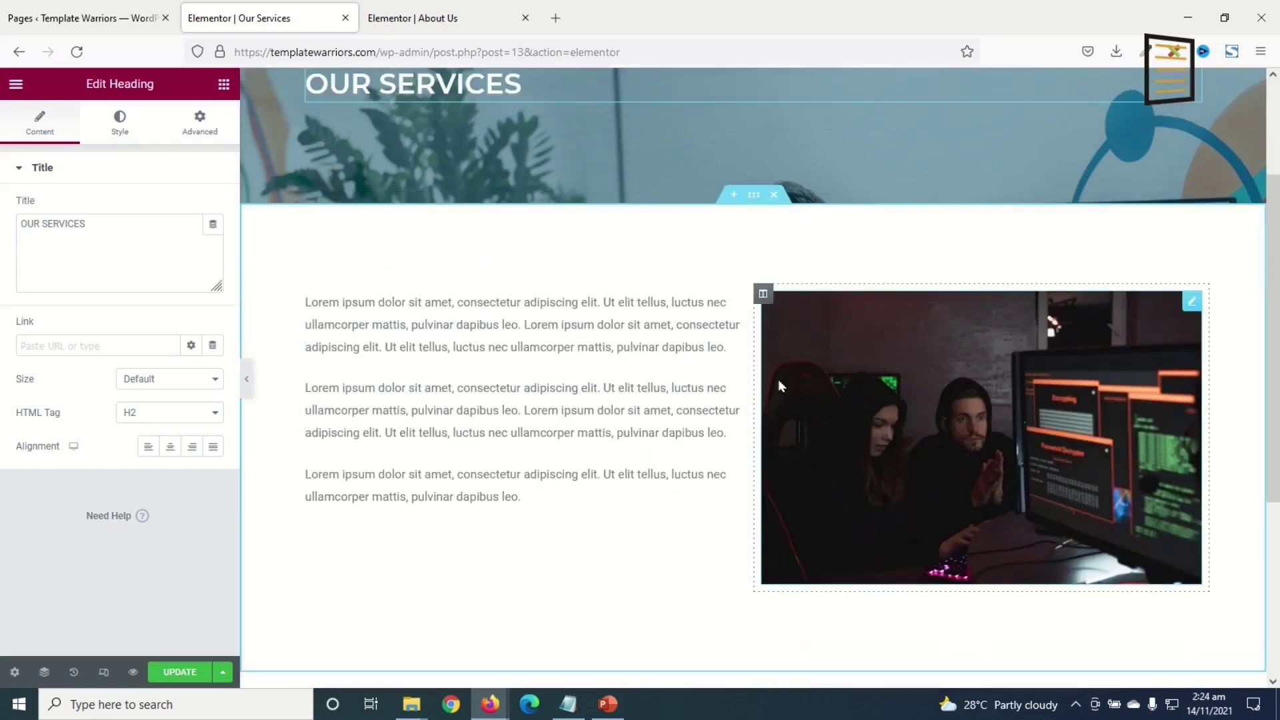
- Move the image column left of the text and swap its photo for the laptop image-1
left_click_drag(763, 305, 337, 322)
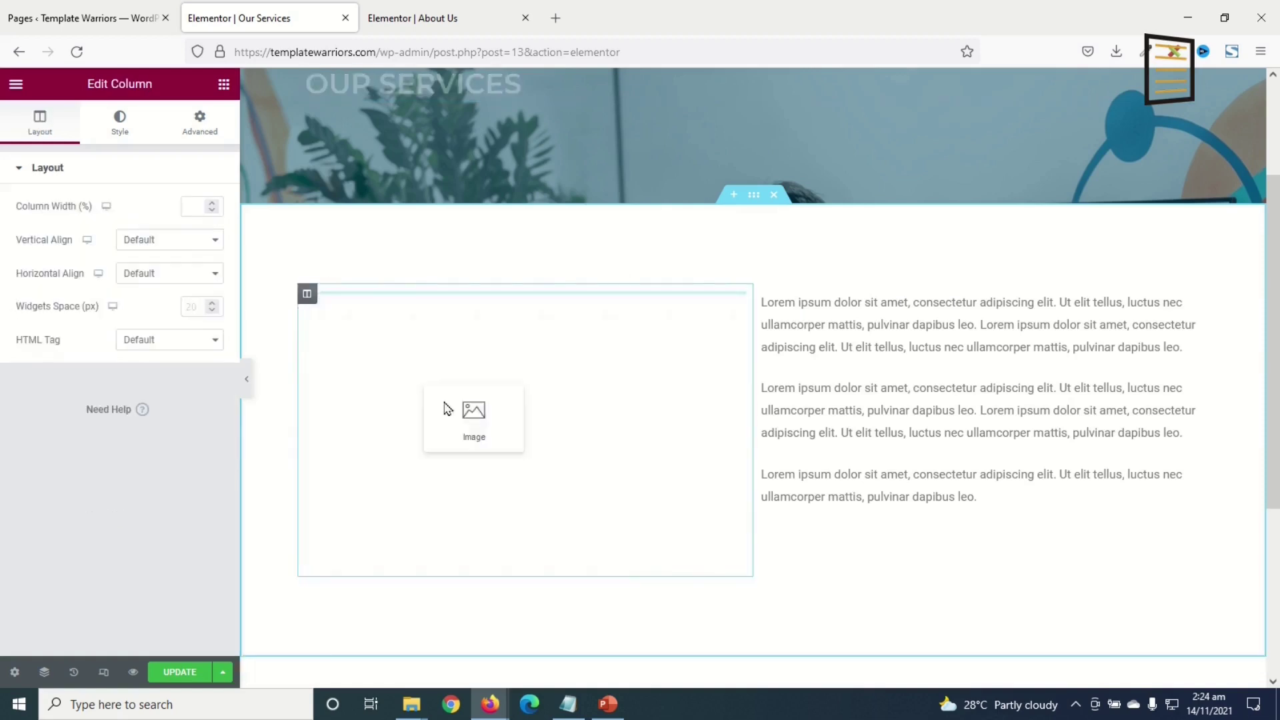
left_click(534, 471)
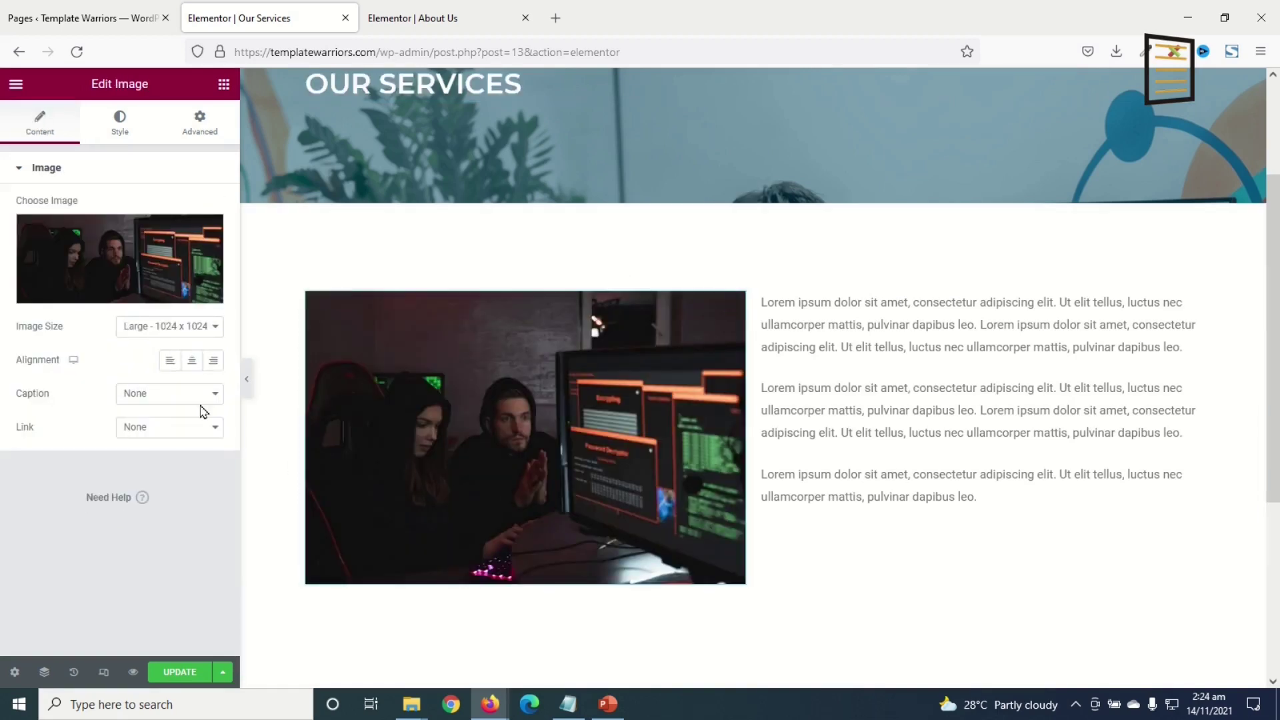
left_click(120, 259)
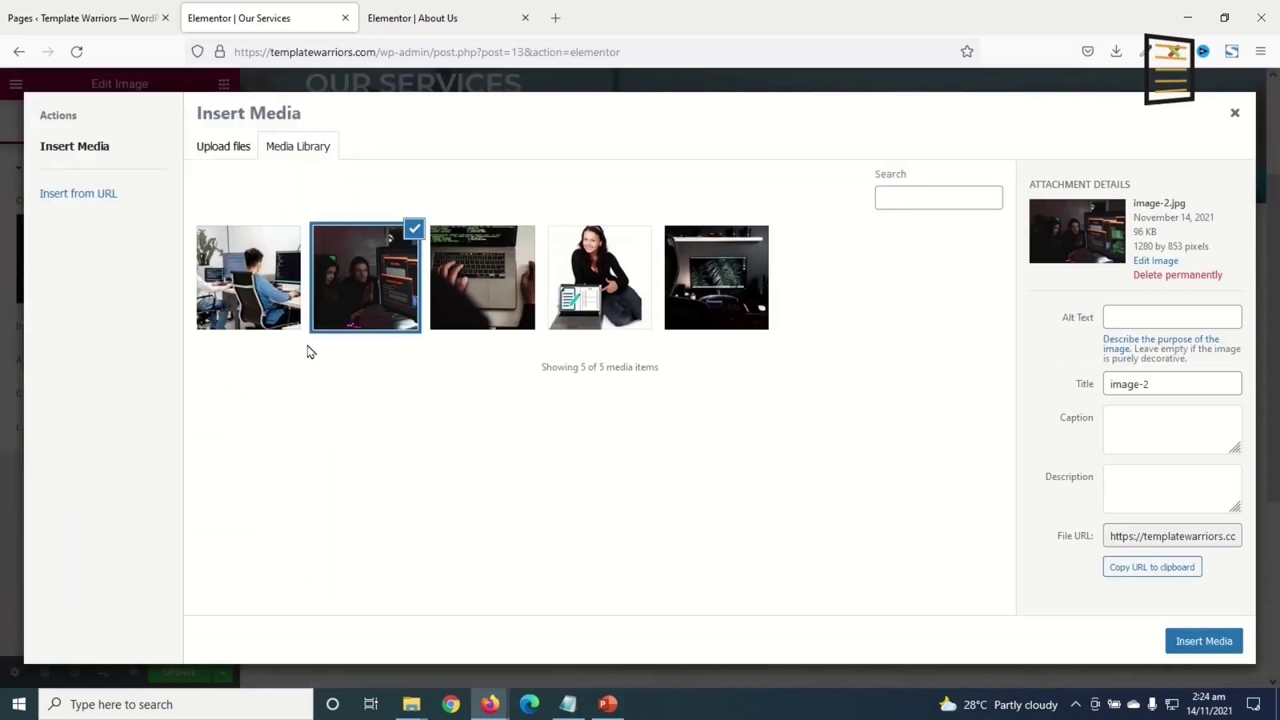
left_click(472, 320)
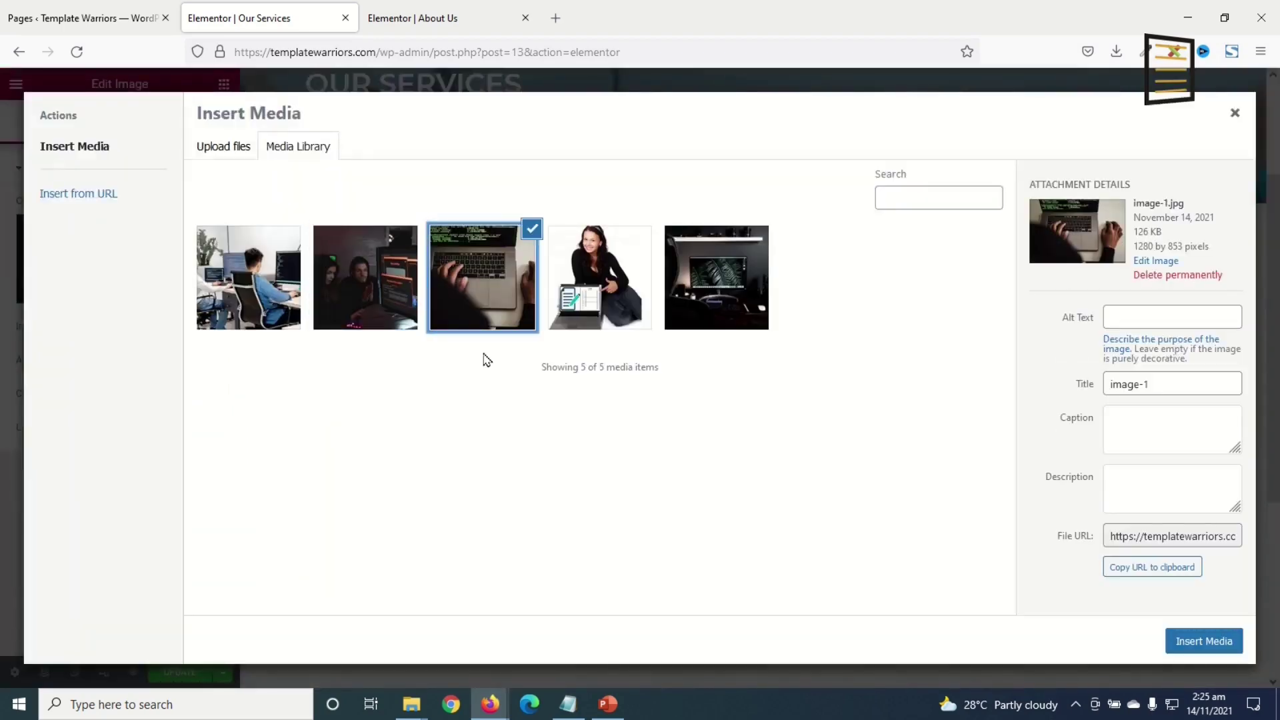
left_click(1187, 642)
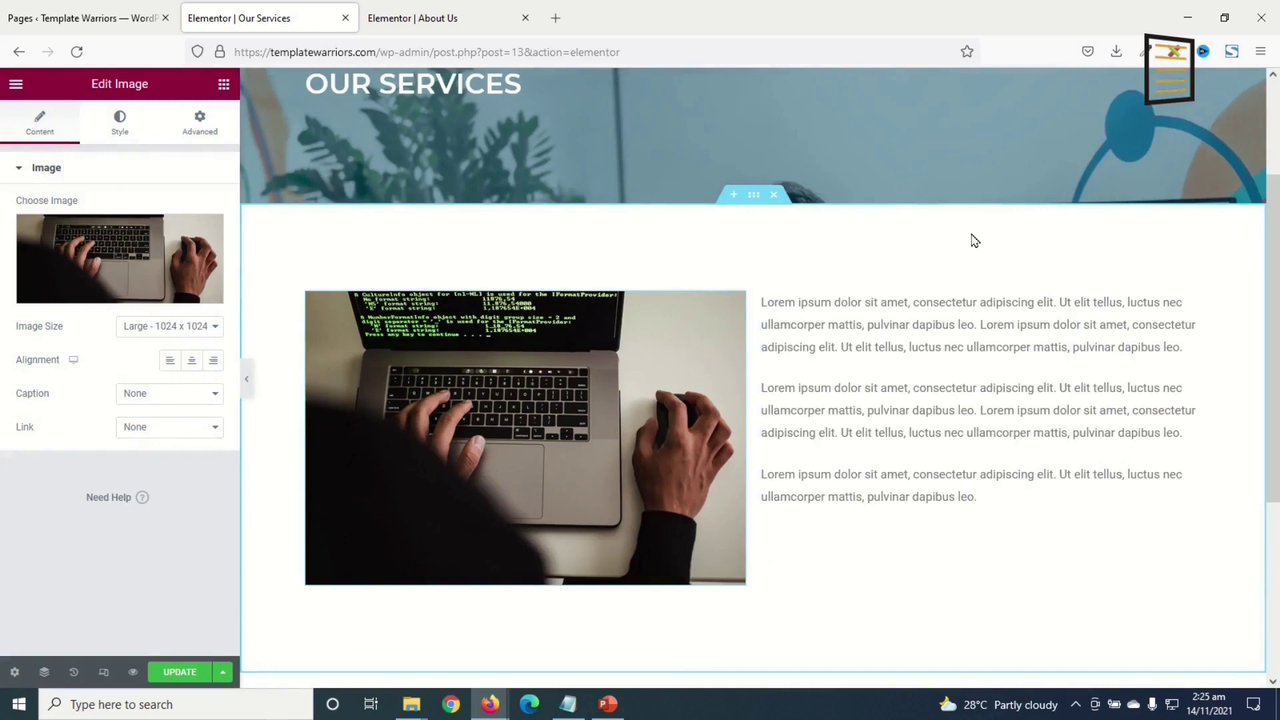
- Add a Letterhead Templates heading above the text, styled dark blue in Montserrat
left_click(226, 87)
left_click_drag(177, 233, 860, 294)
left_click_drag(143, 224, 2, 206)
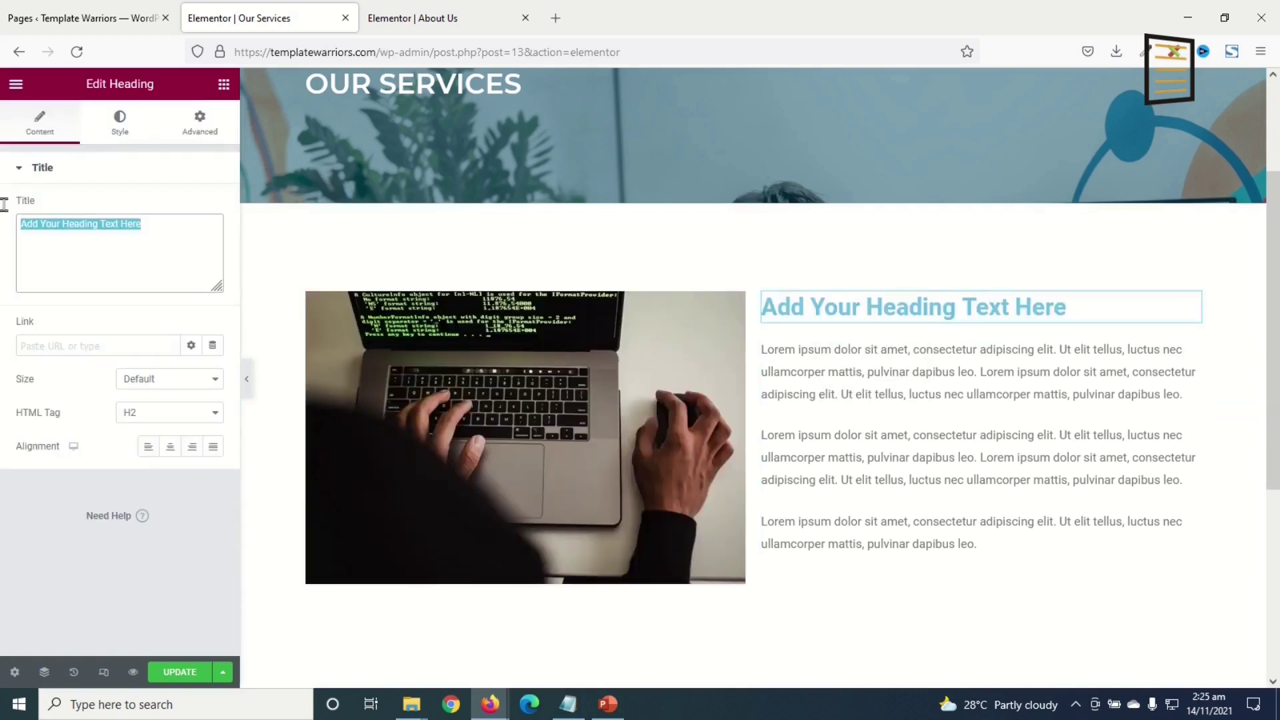
key("ctrl+v")
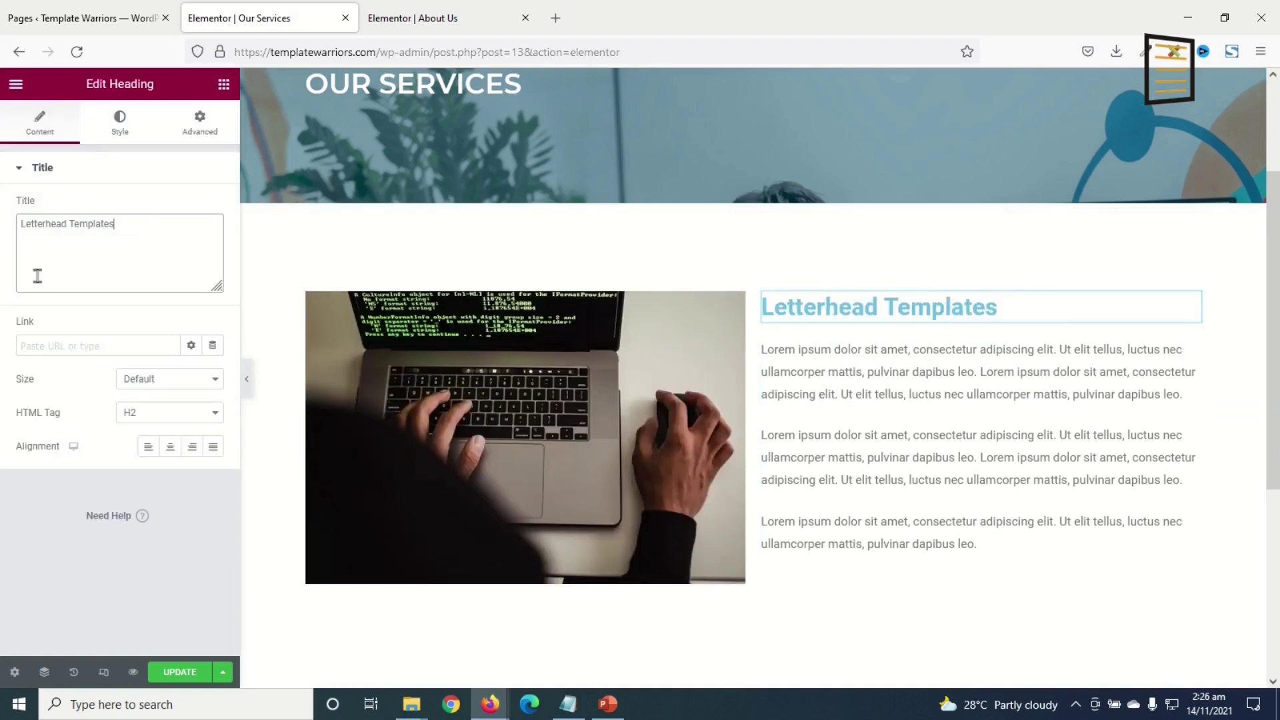
left_click(120, 127)
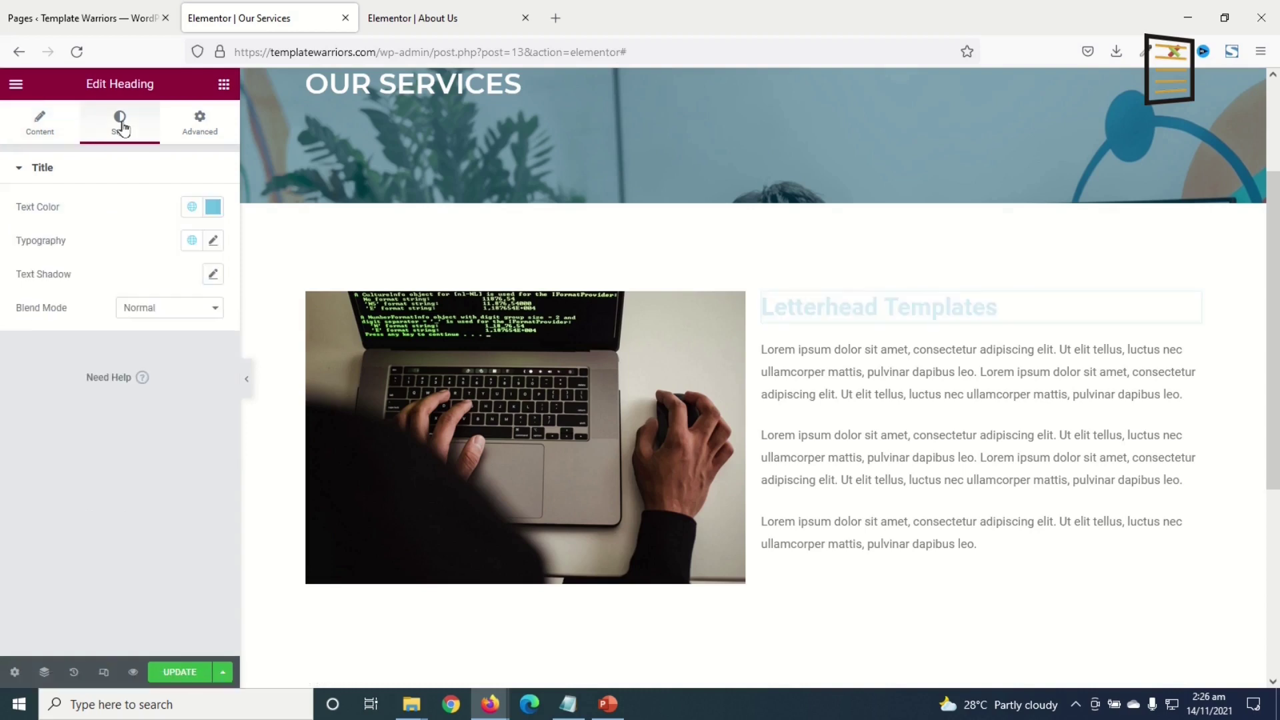
left_click(192, 206)
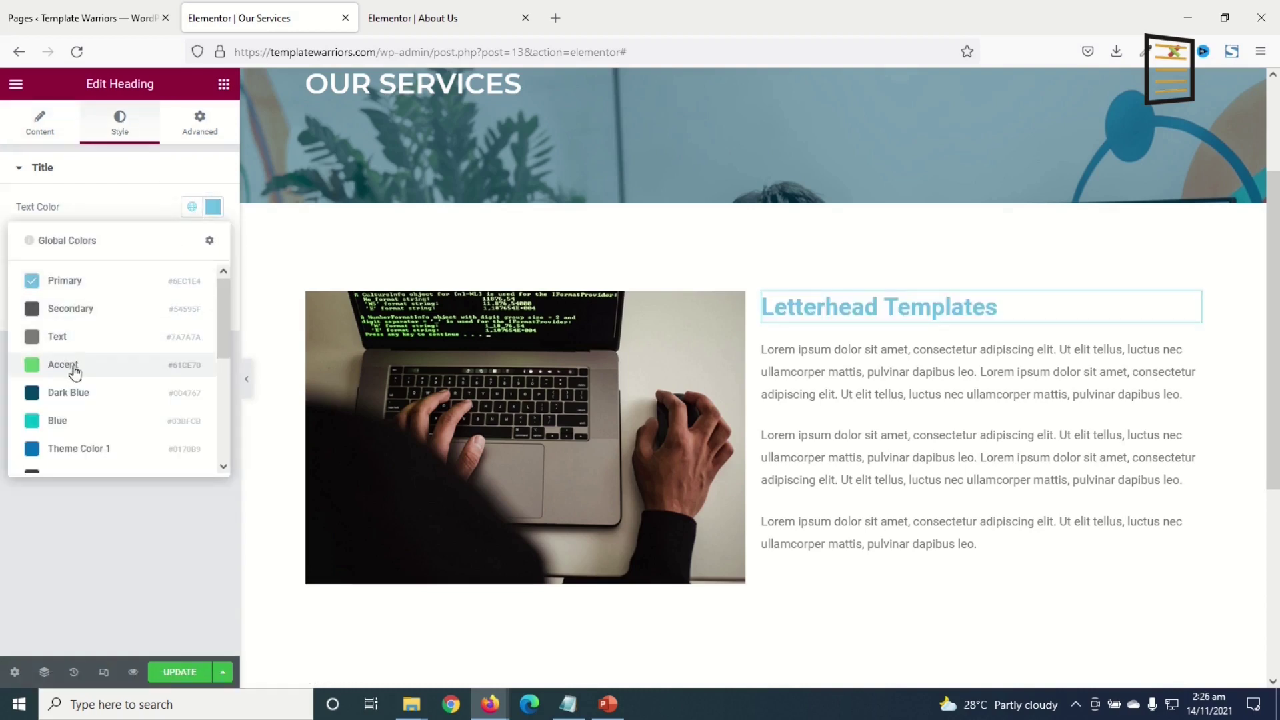
left_click(69, 394)
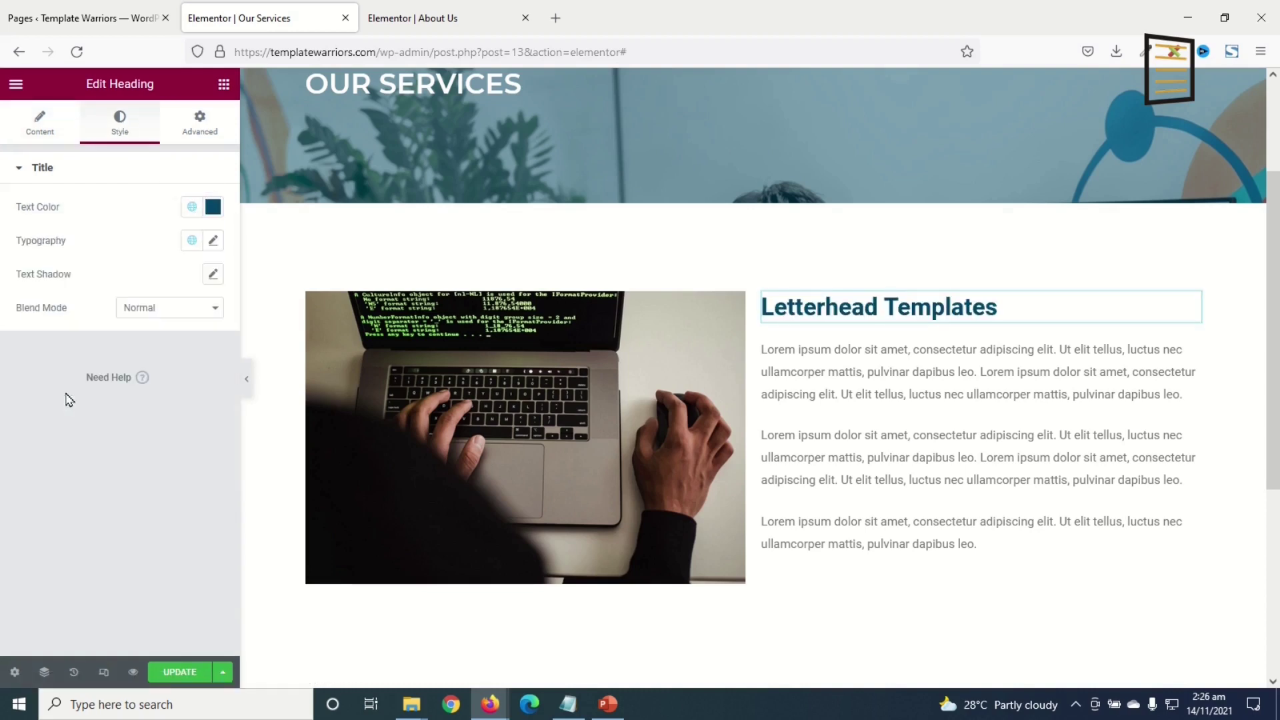
left_click(213, 242)
left_click(157, 314)
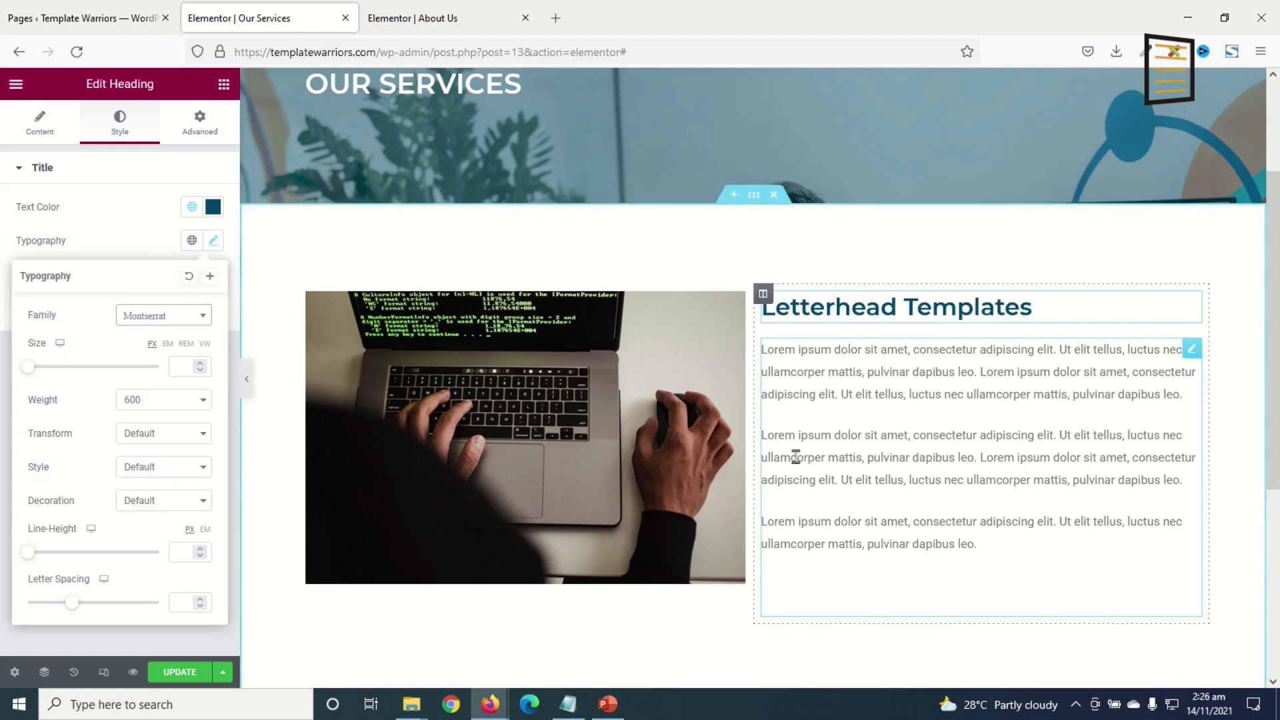
- Trim the body text to two paragraphs and set the section's vertical alignment to Middle
left_click(918, 435)
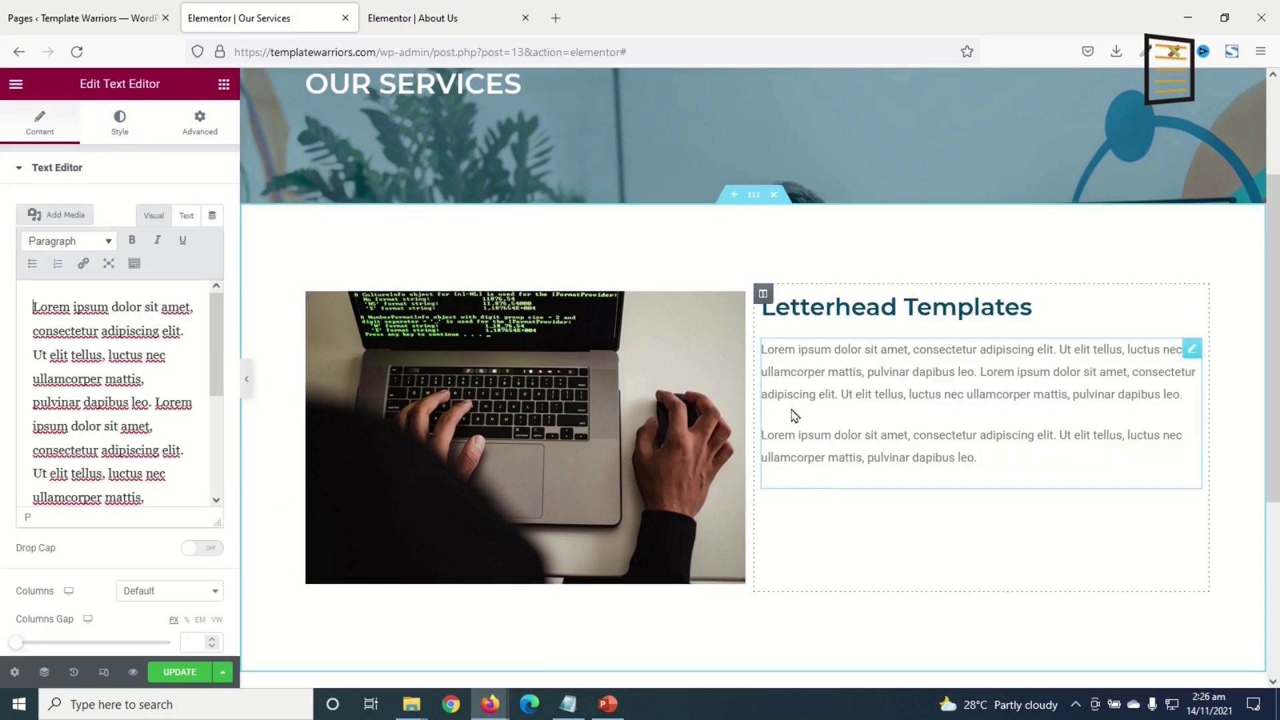
left_click(753, 195)
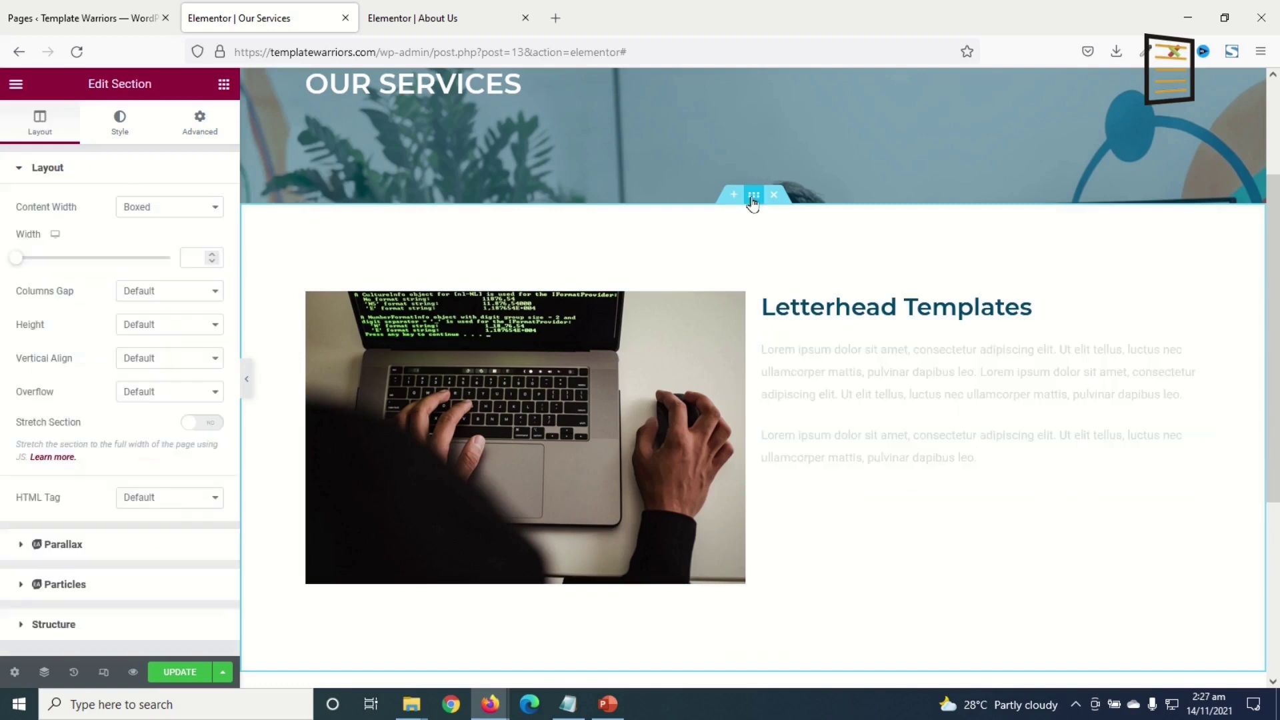
left_click(182, 359)
left_click(162, 424)
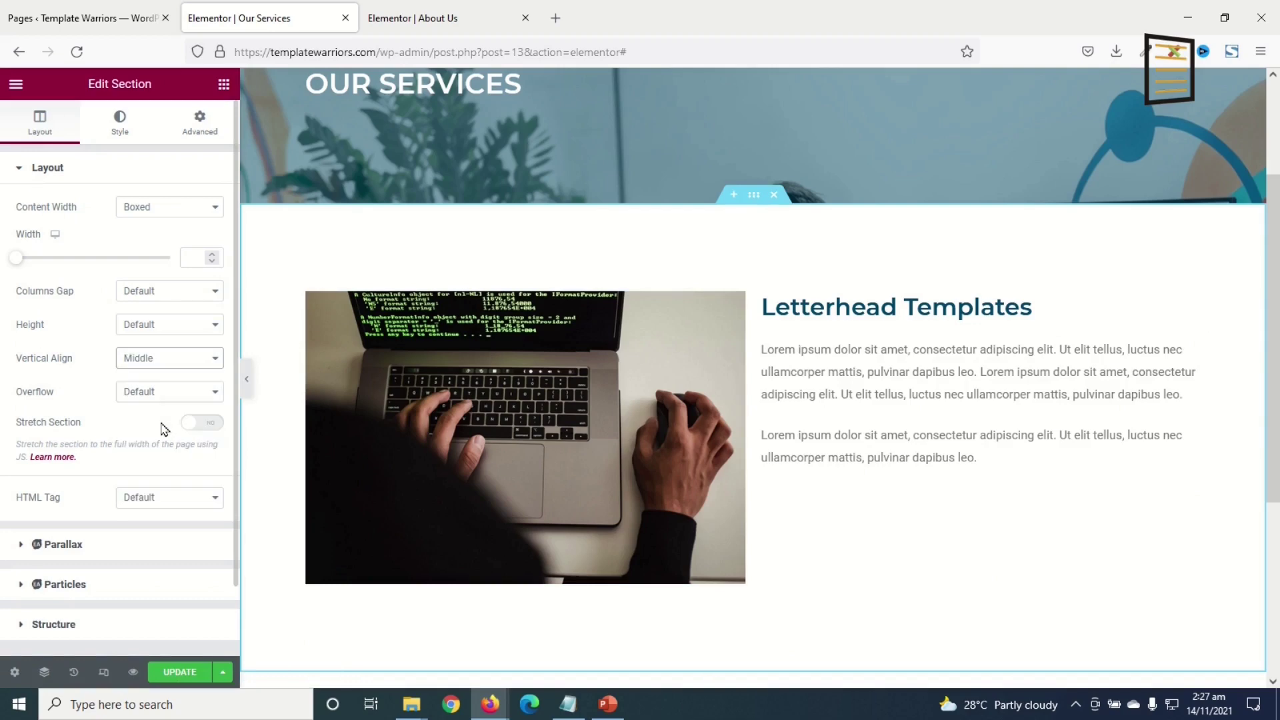
scroll(771, 600, "down", 2)
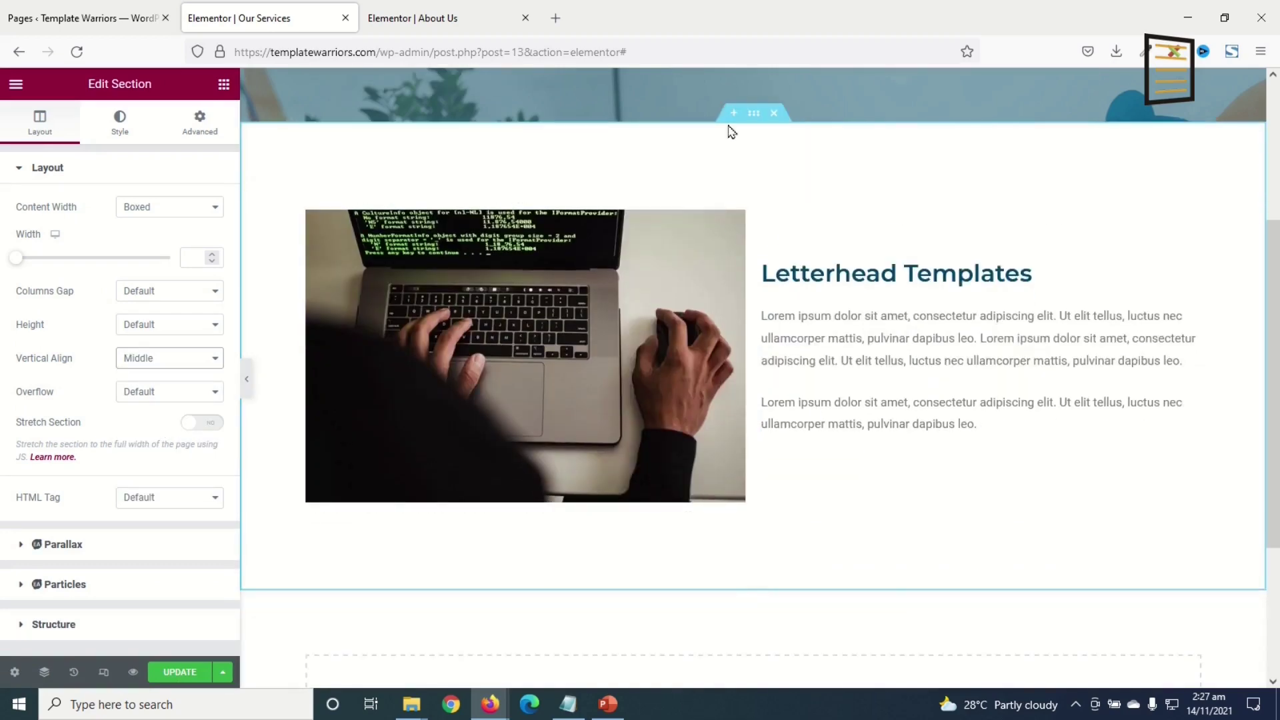
- Duplicate the Letterhead Templates section, move its image to the right, and swap in the services background photo
right_click(753, 118)
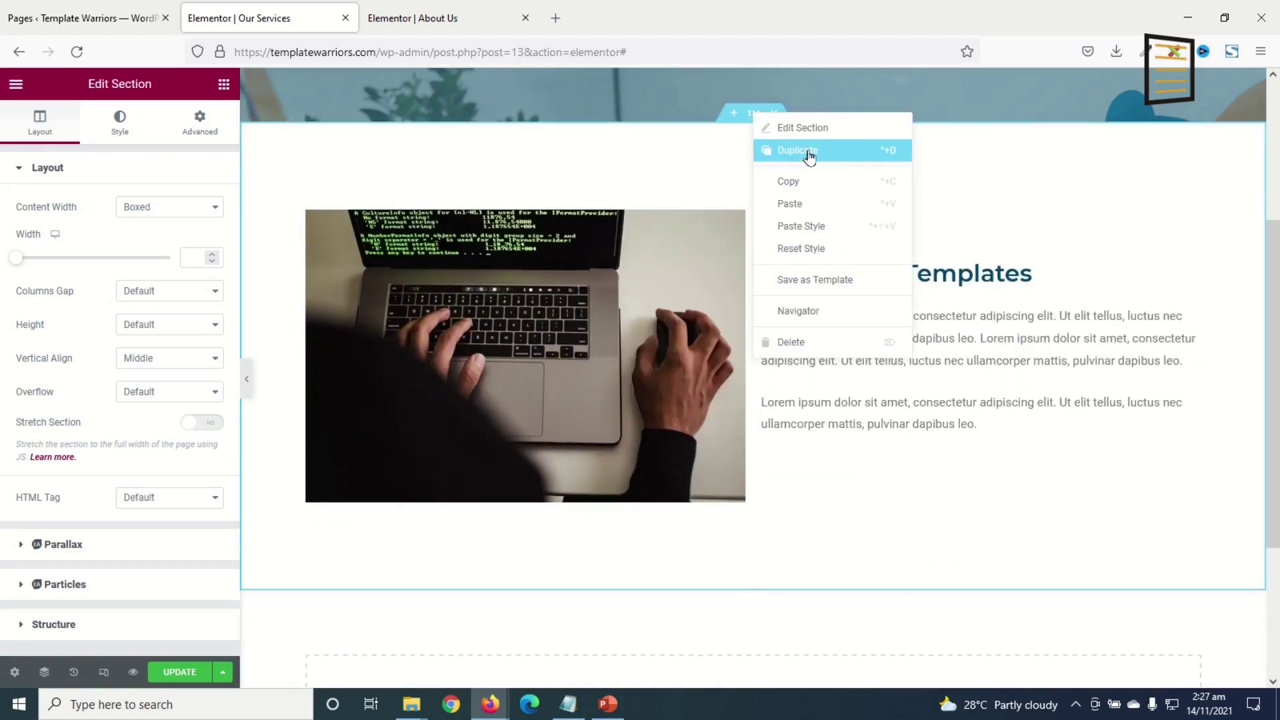
left_click(807, 156)
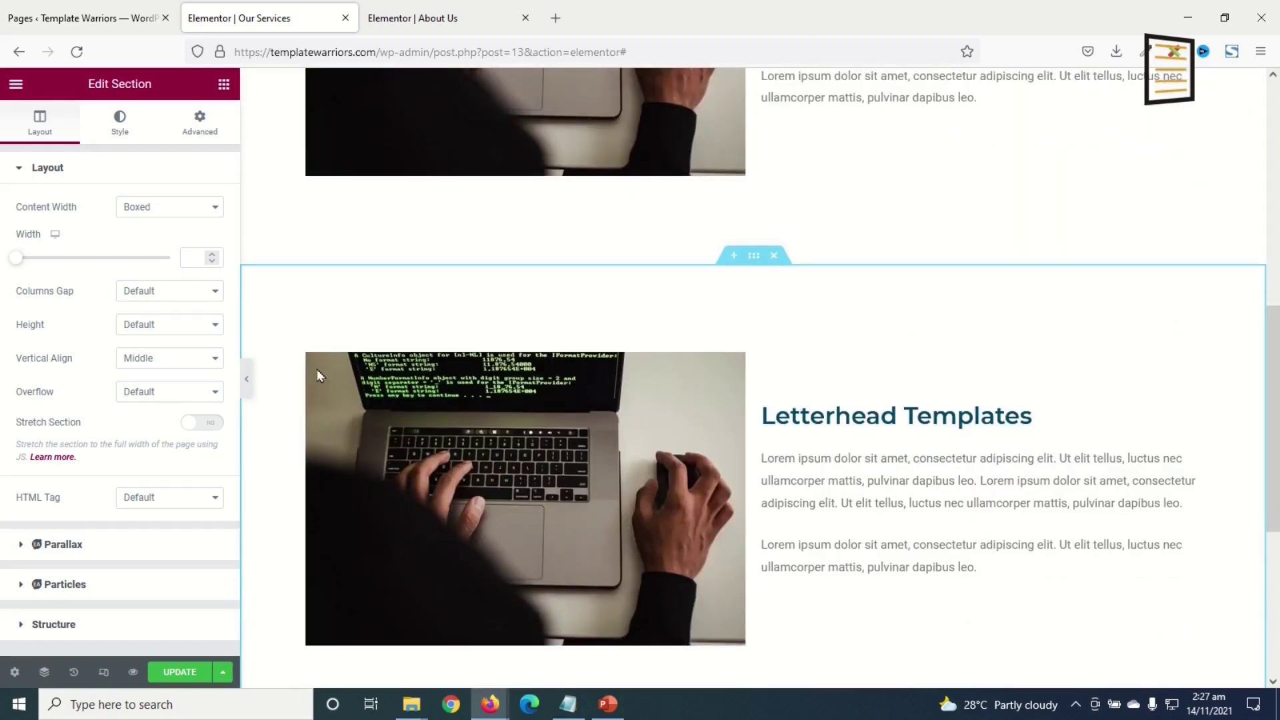
left_click_drag(307, 354, 875, 375)
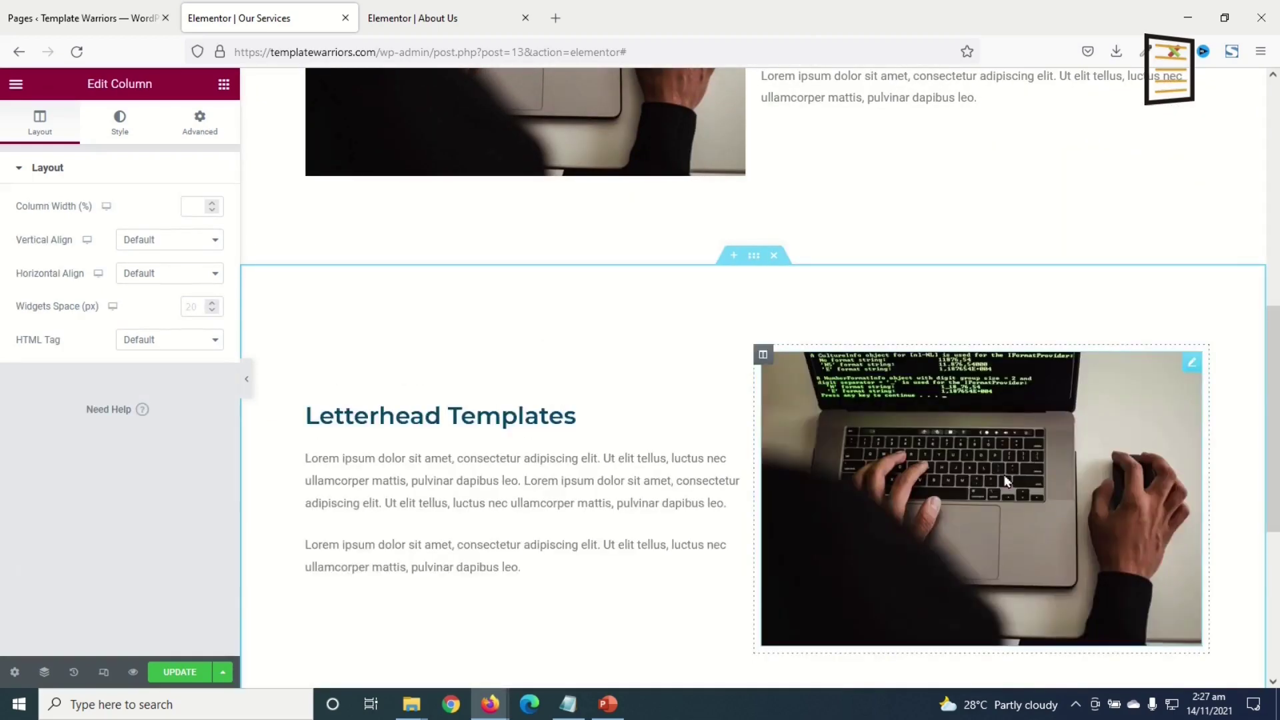
left_click(992, 484)
left_click(114, 250)
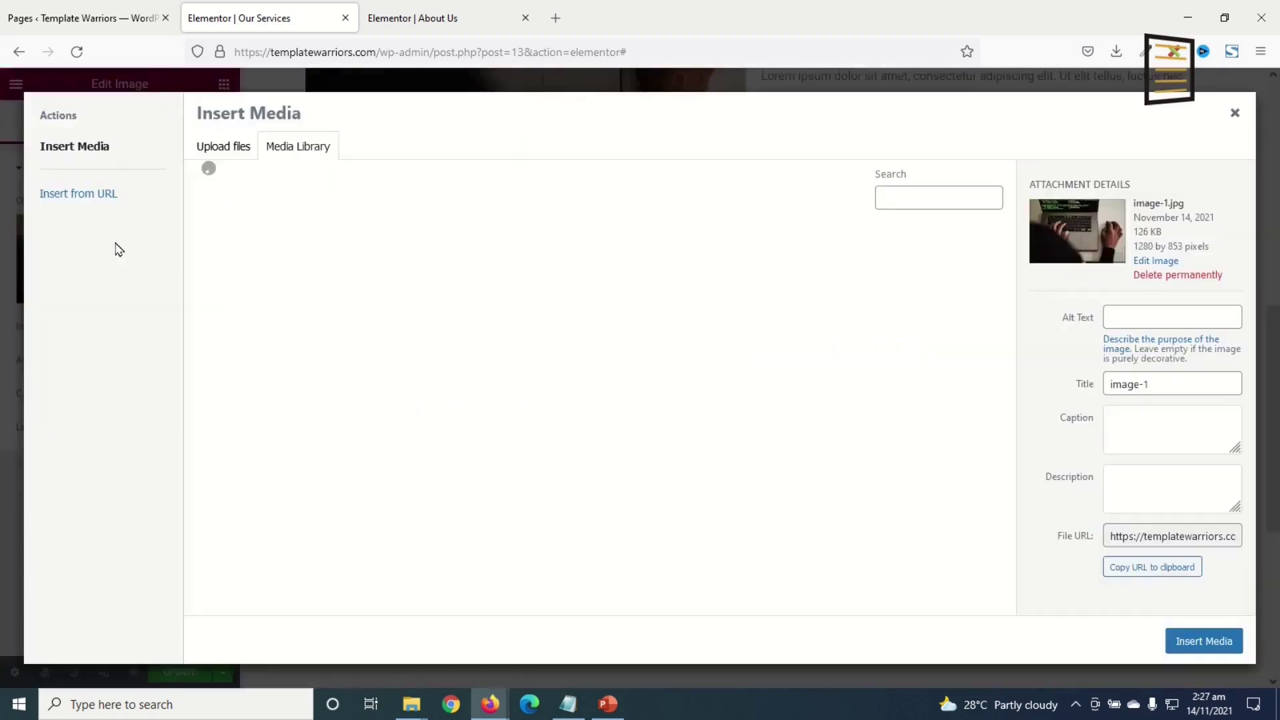
left_click(726, 280)
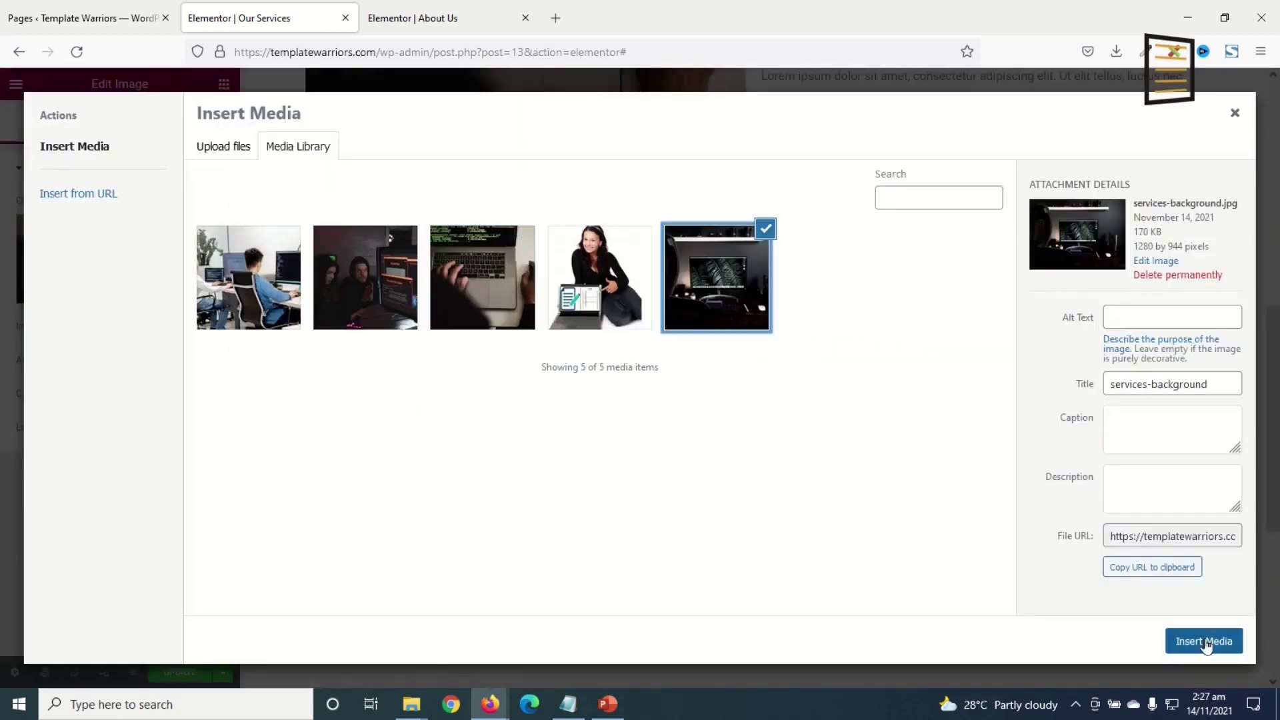
left_click(1203, 640)
- Select the duplicated heading to retitle it Presentation Templates, and review the service sections
left_click(465, 430)
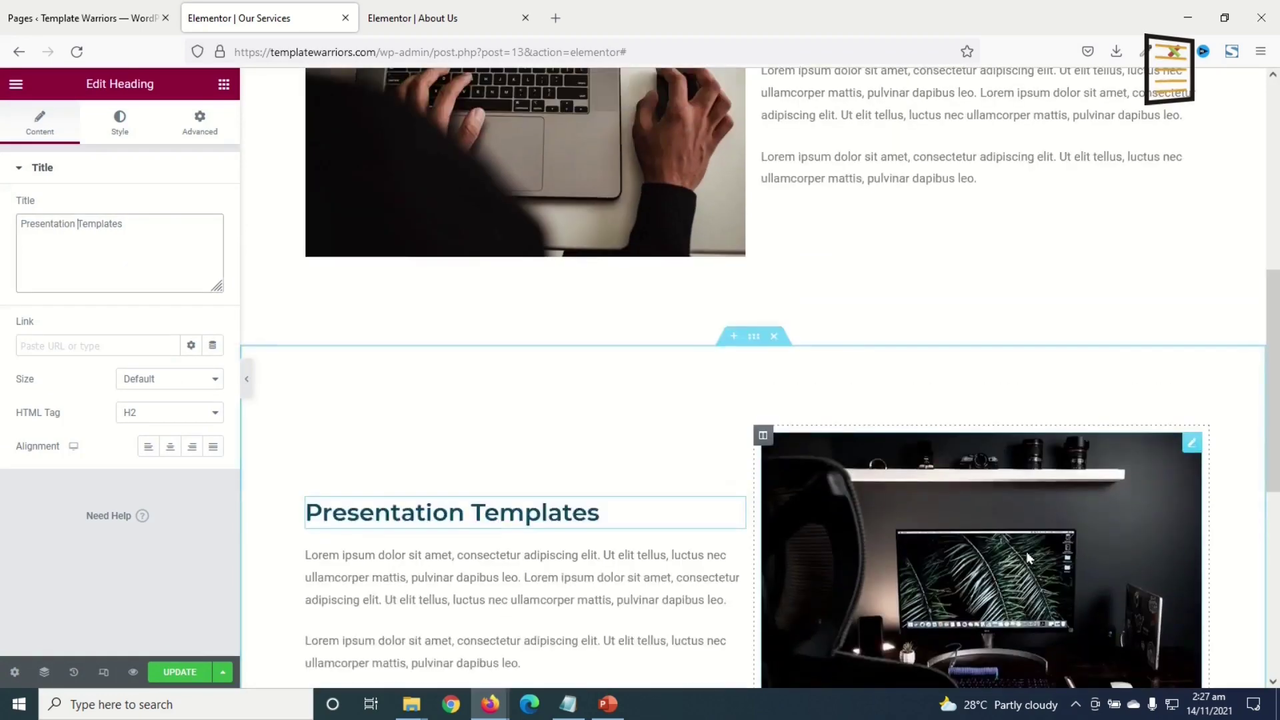
scroll(1029, 550, "up", 2)
scroll(1029, 551, "up", 3)
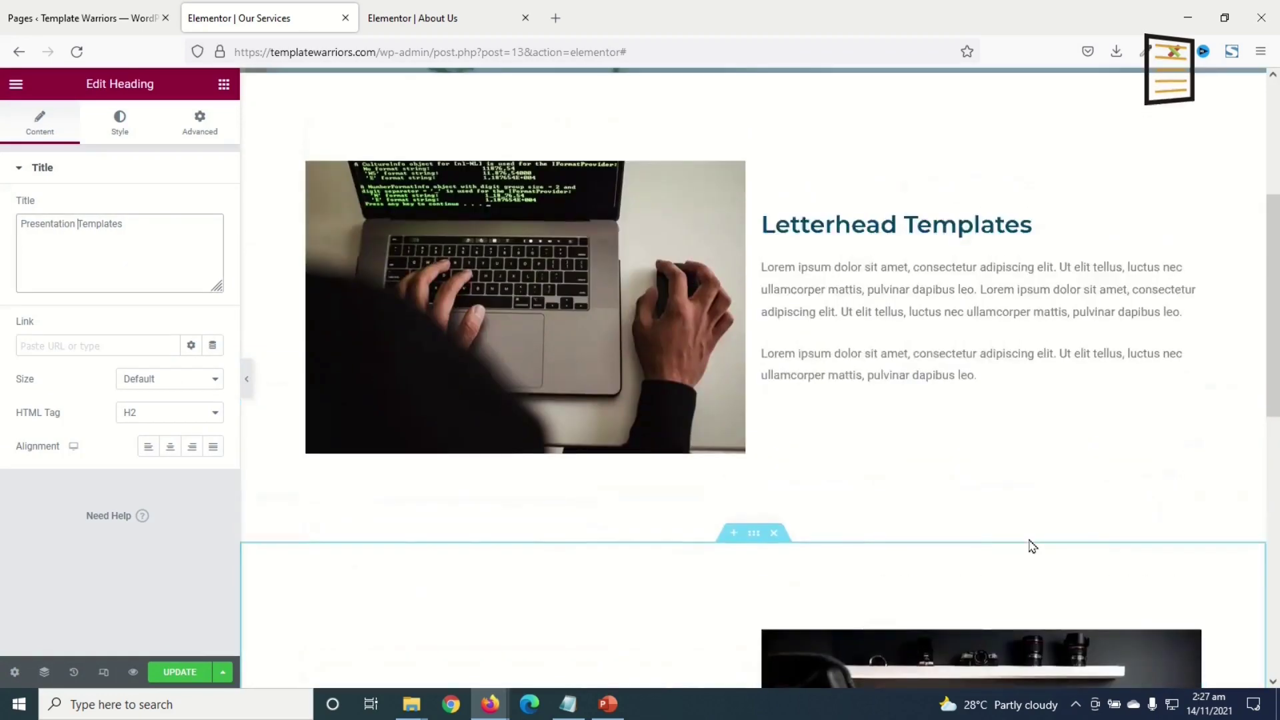
scroll(806, 454, "down", 3)
scroll(717, 605, "down", 7)
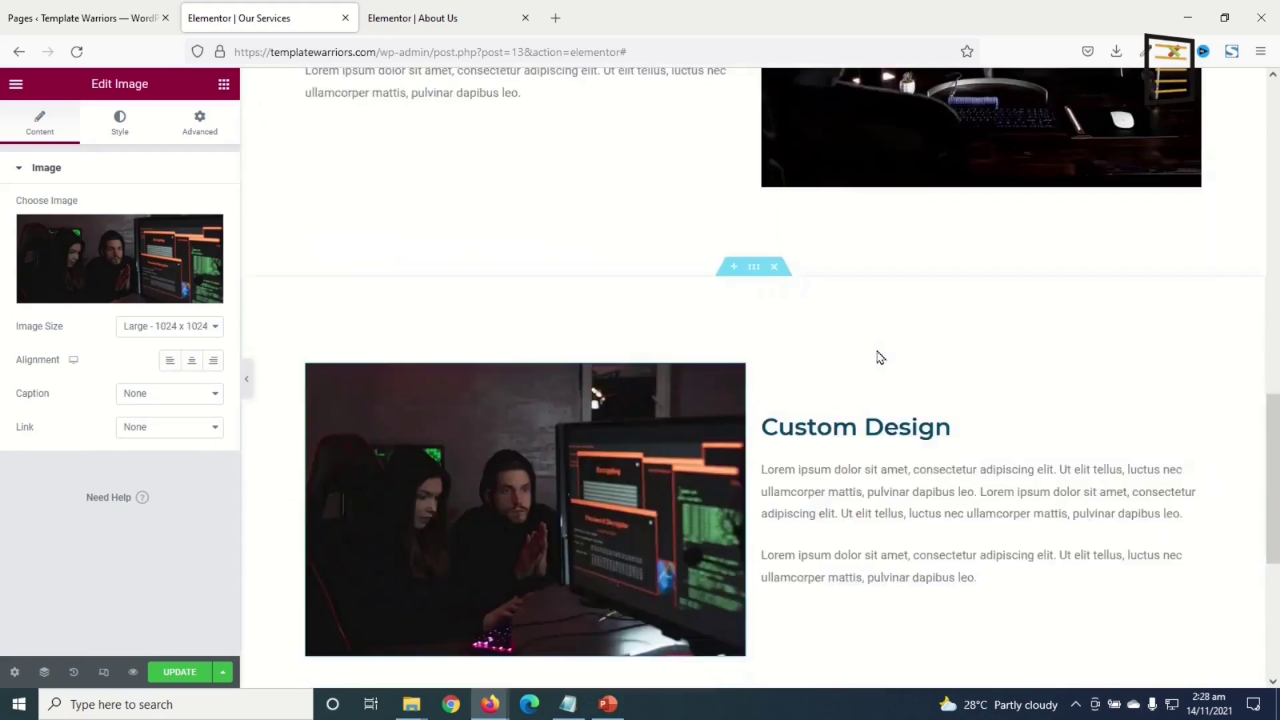
scroll(880, 353, "up", 5)
scroll(895, 344, "down", 10)
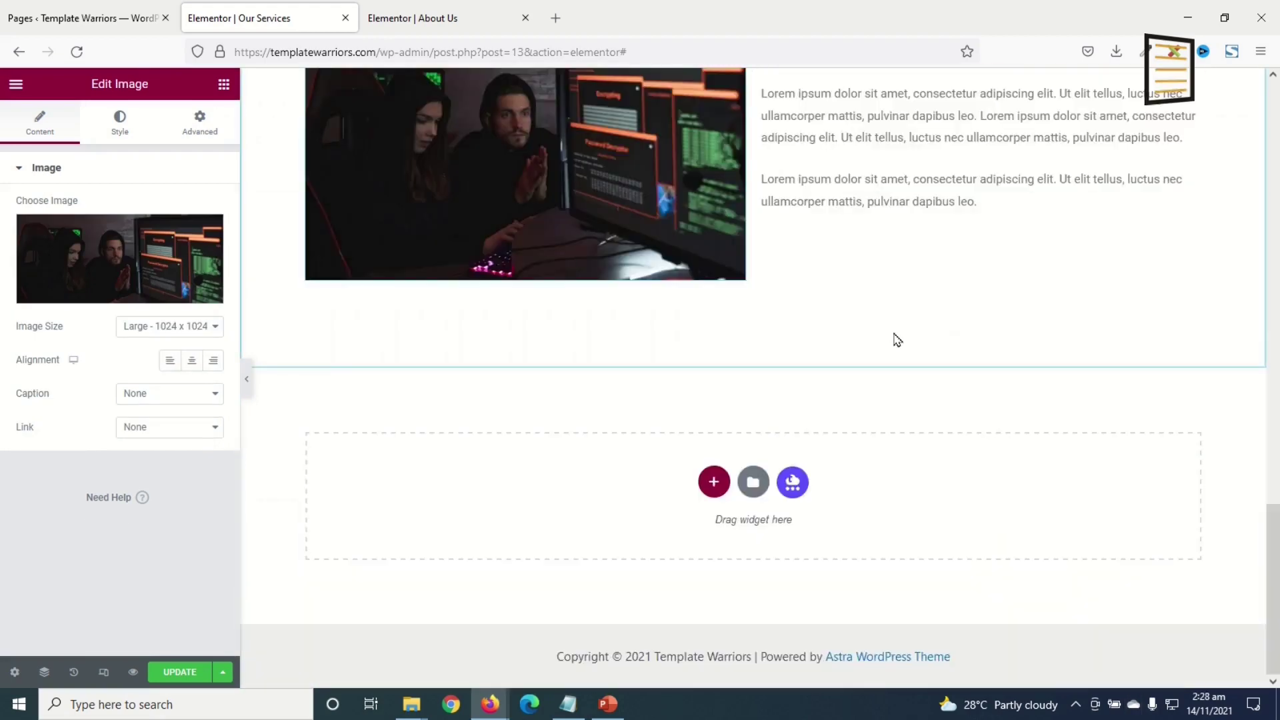
scroll(894, 340, "up", 7)
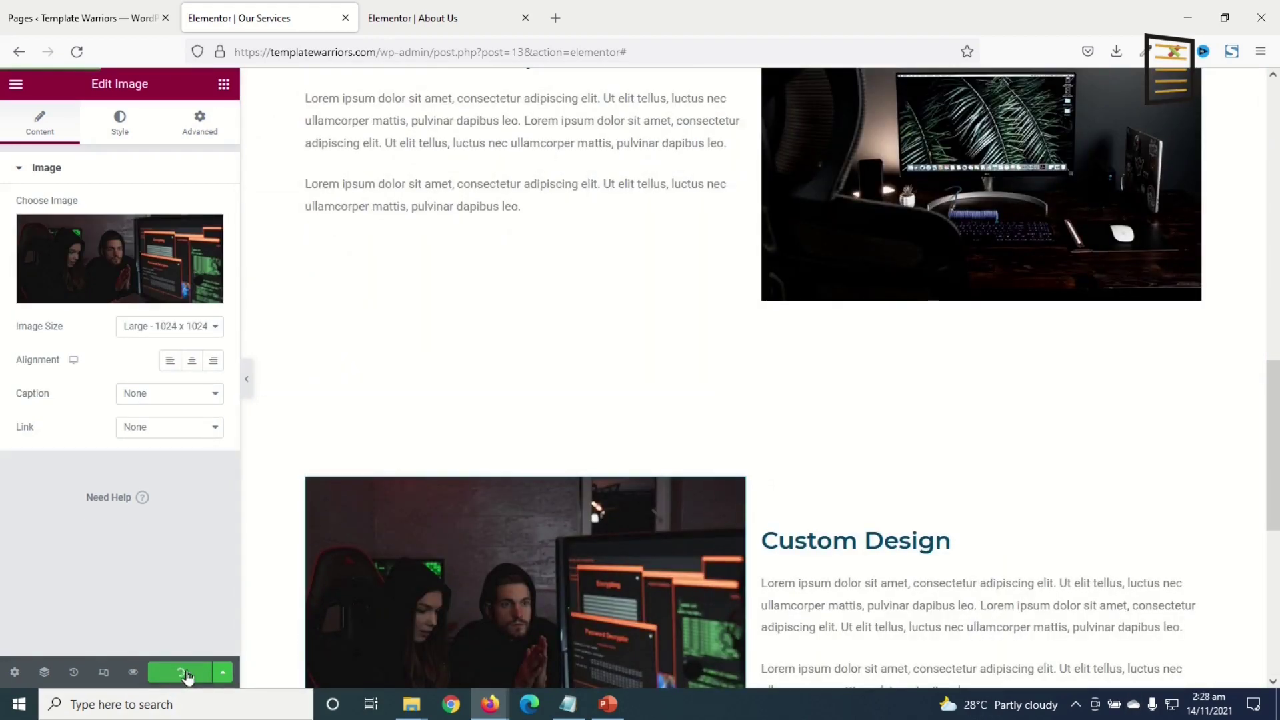
scroll(802, 449, "up", 15)
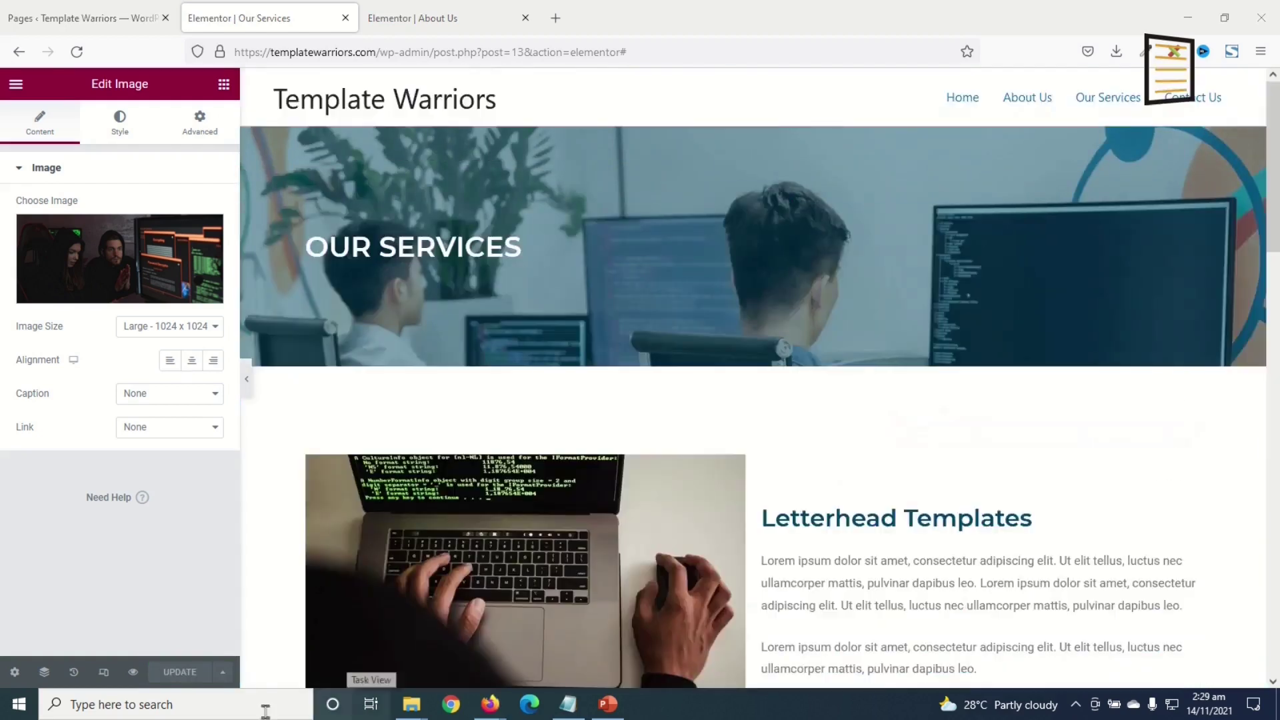
- Open the Contact Us page in a new tab and close the Our Services editor
left_click(78, 14)
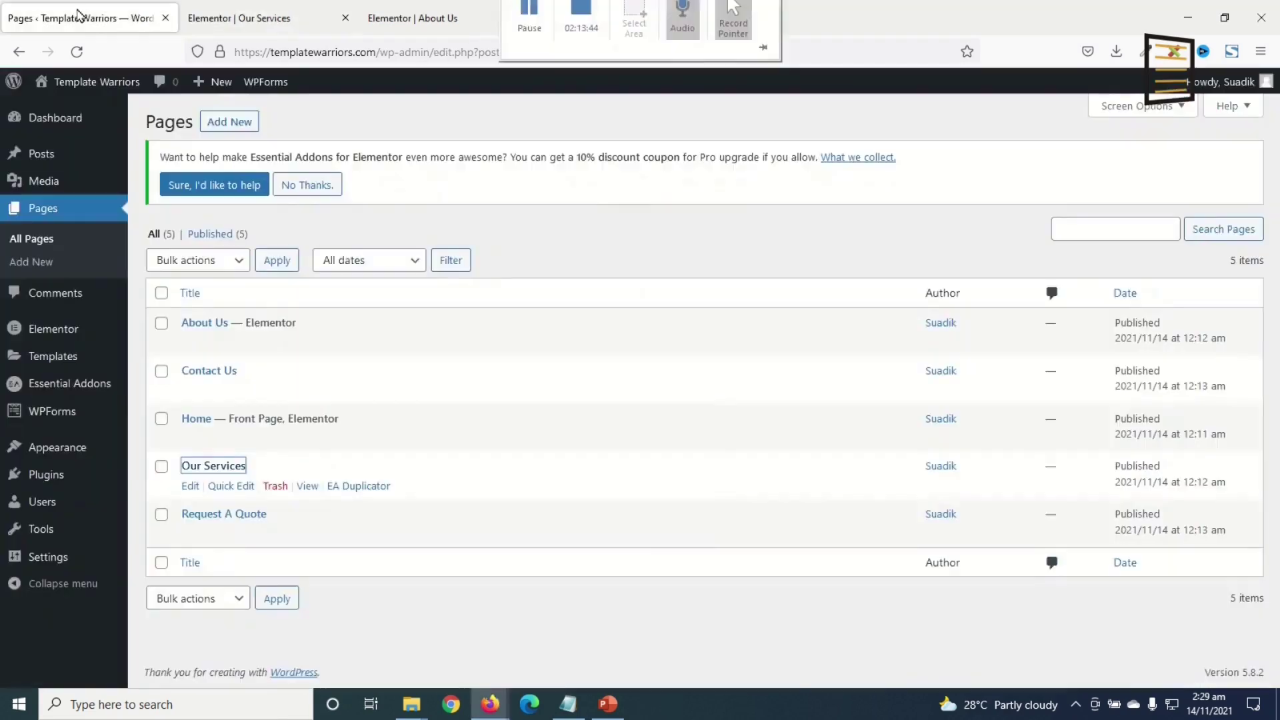
right_click(199, 369)
left_click(310, 383)
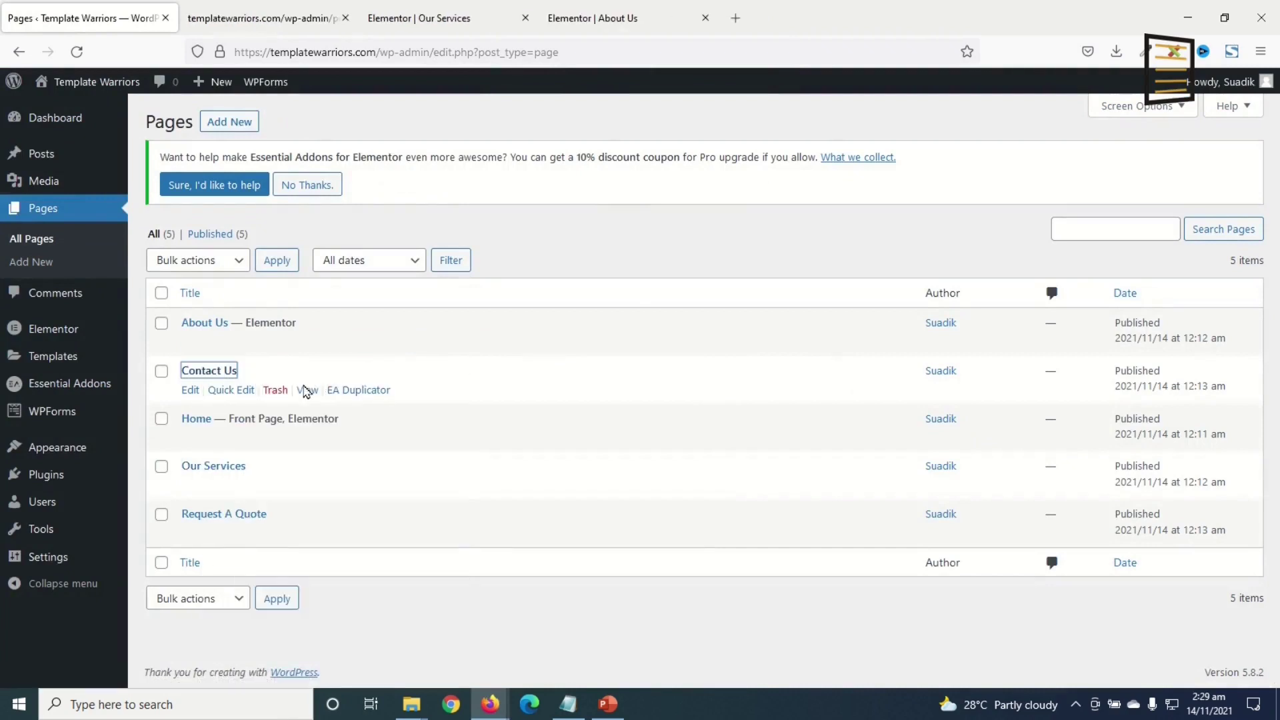
left_click(526, 18)
- Copy the About Us hero into Contact Us in Elementor and select ABOUT in its heading
left_click(434, 19)
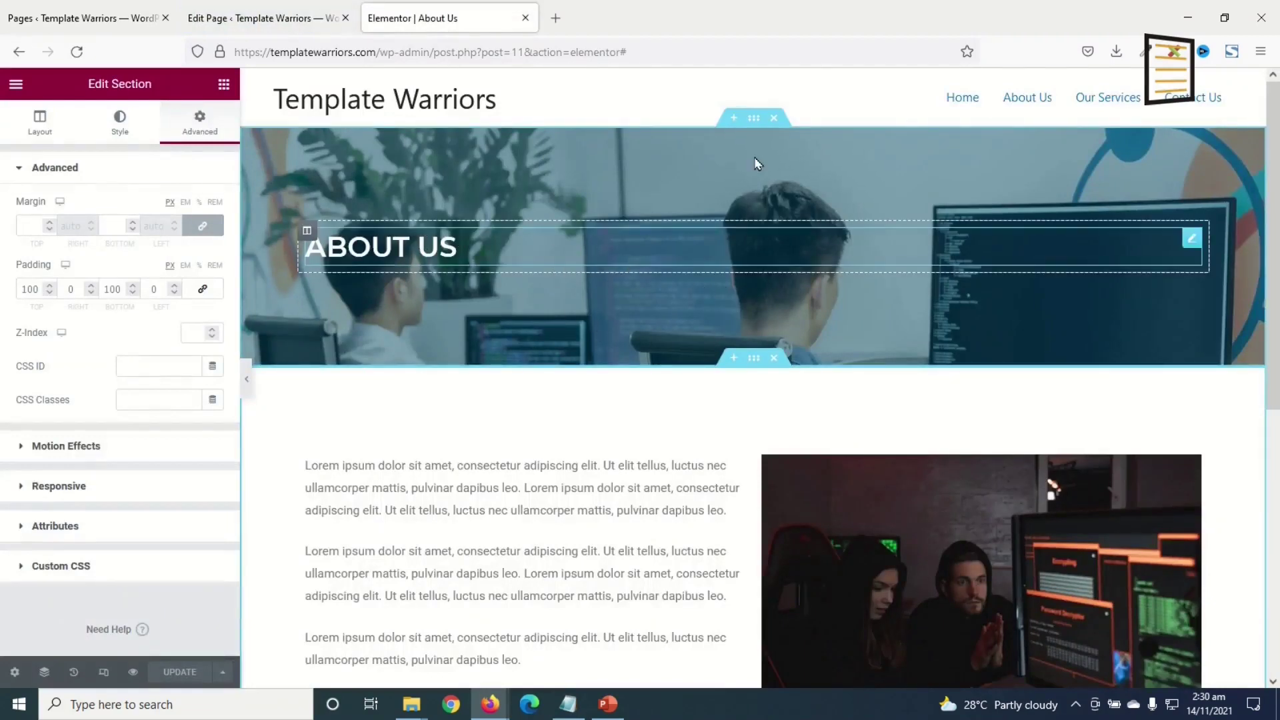
right_click(753, 118)
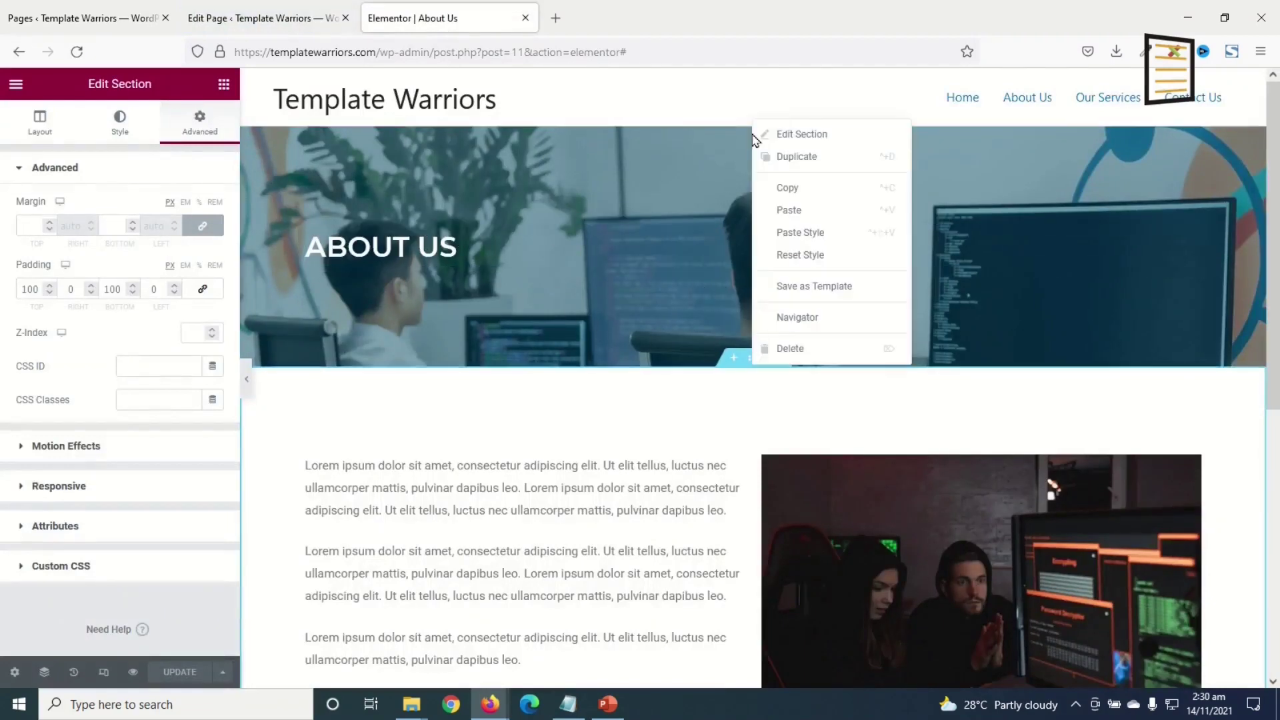
left_click(816, 198)
left_click(253, 18)
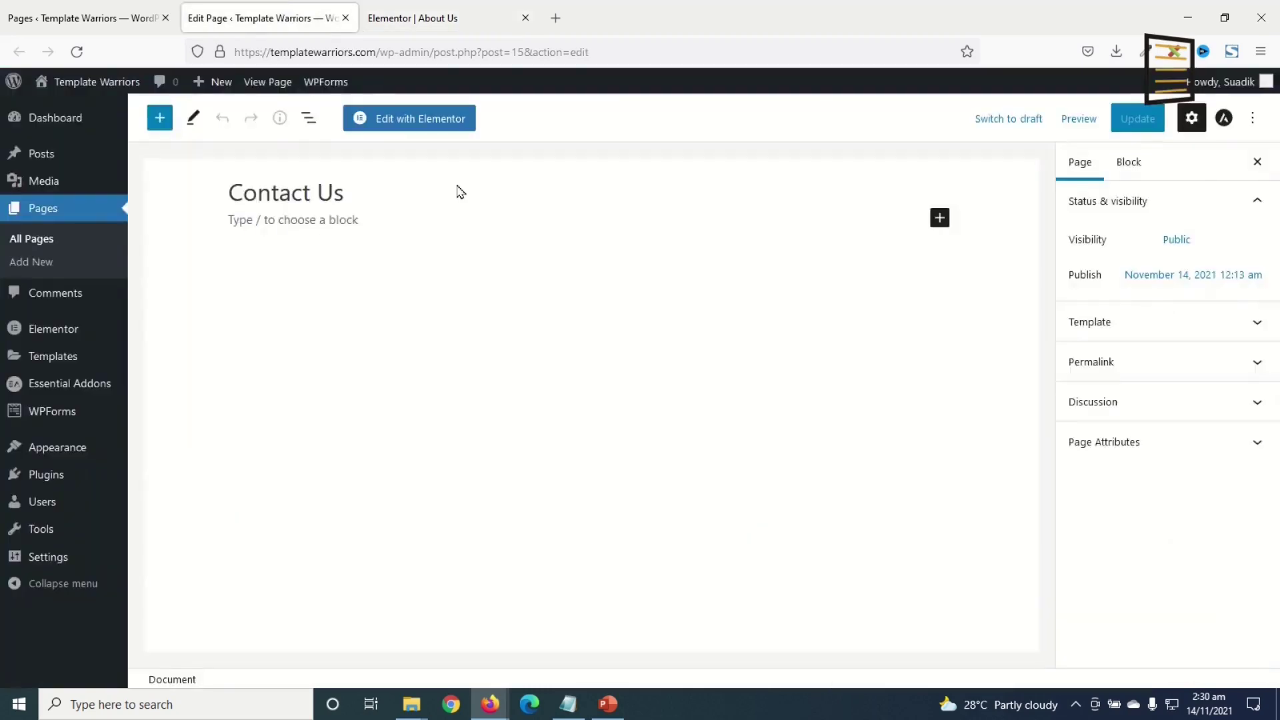
left_click(400, 121)
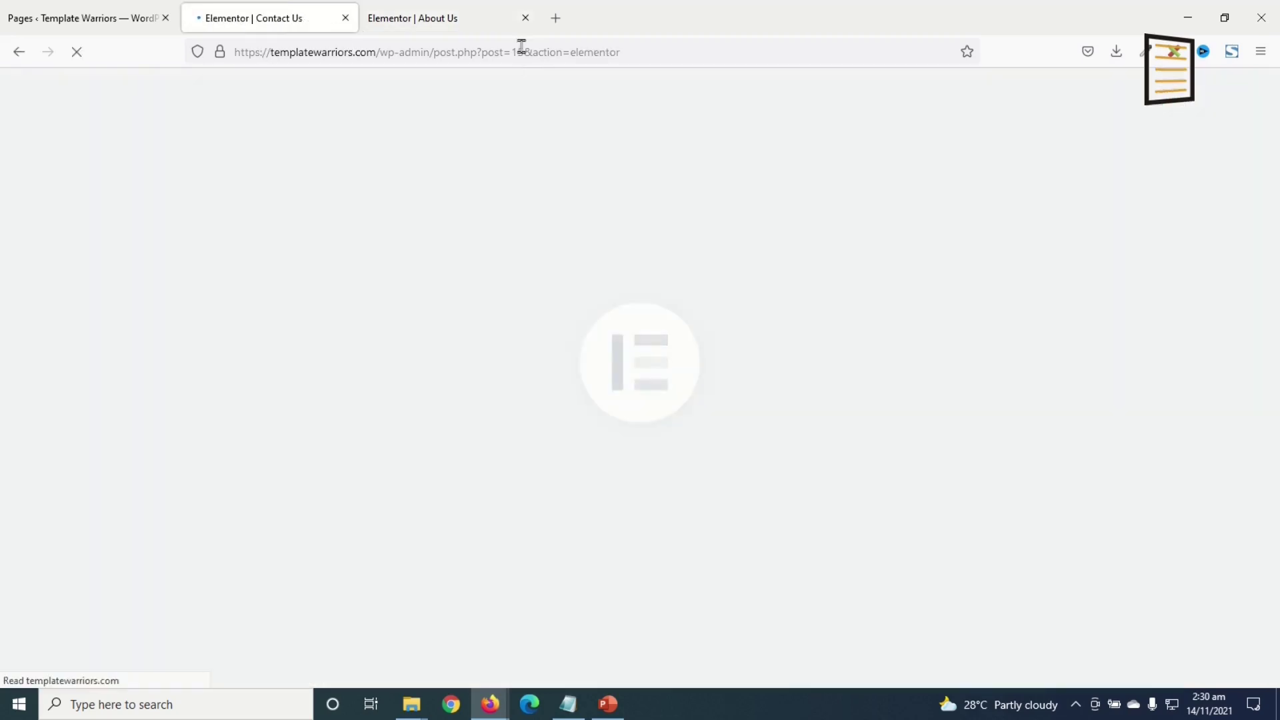
left_click(525, 18)
right_click(882, 277)
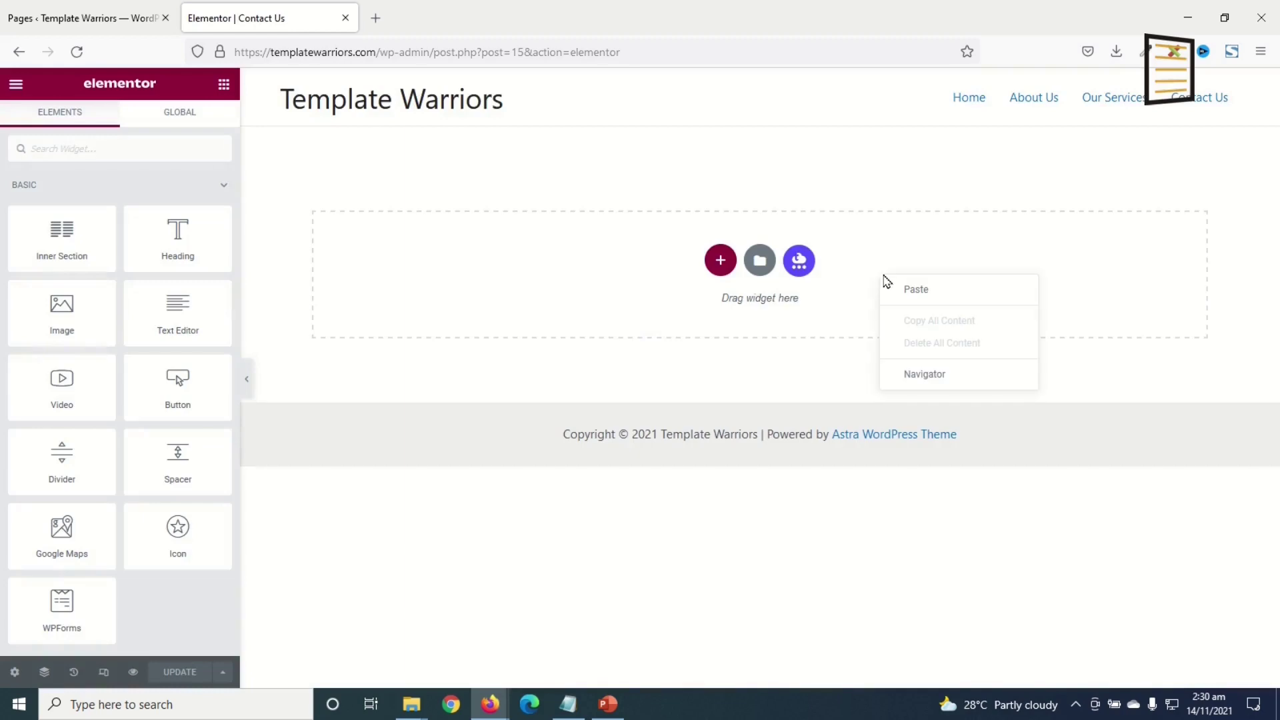
left_click(924, 293)
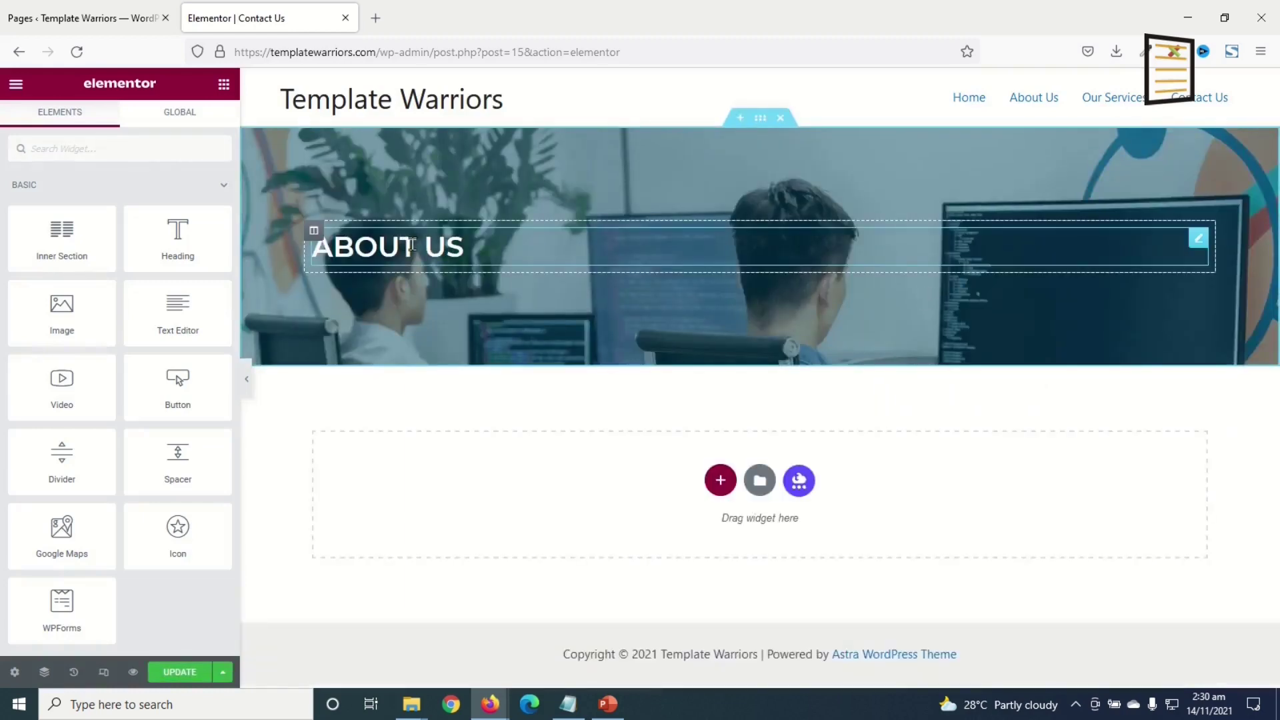
double_click(415, 245)
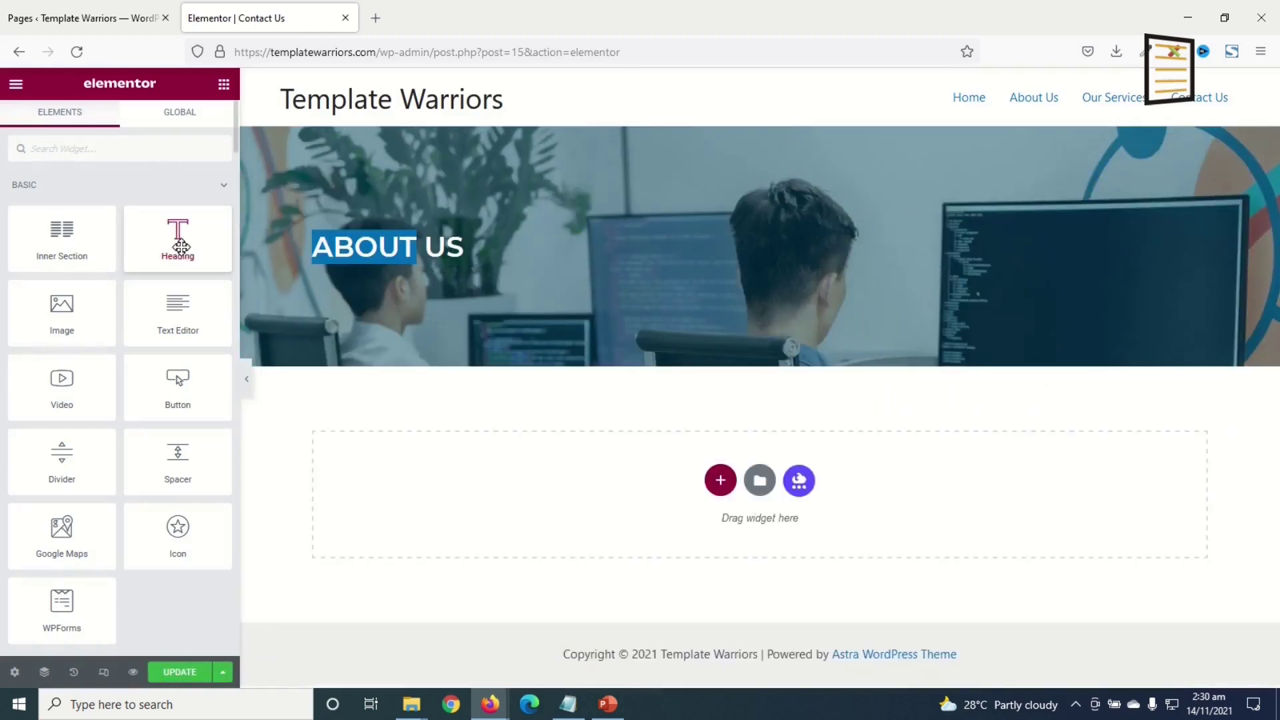
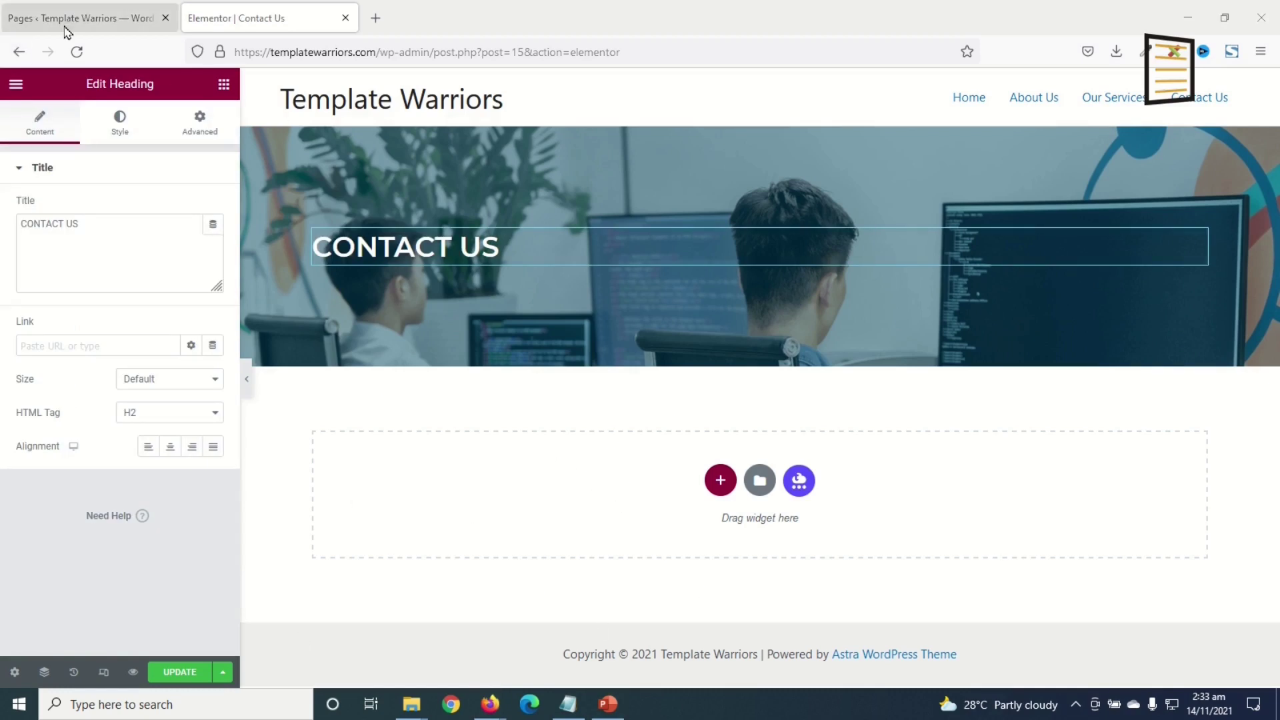
- Open the Home page in Elementor in a new tab and scroll to its services cards
left_click(27, 24)
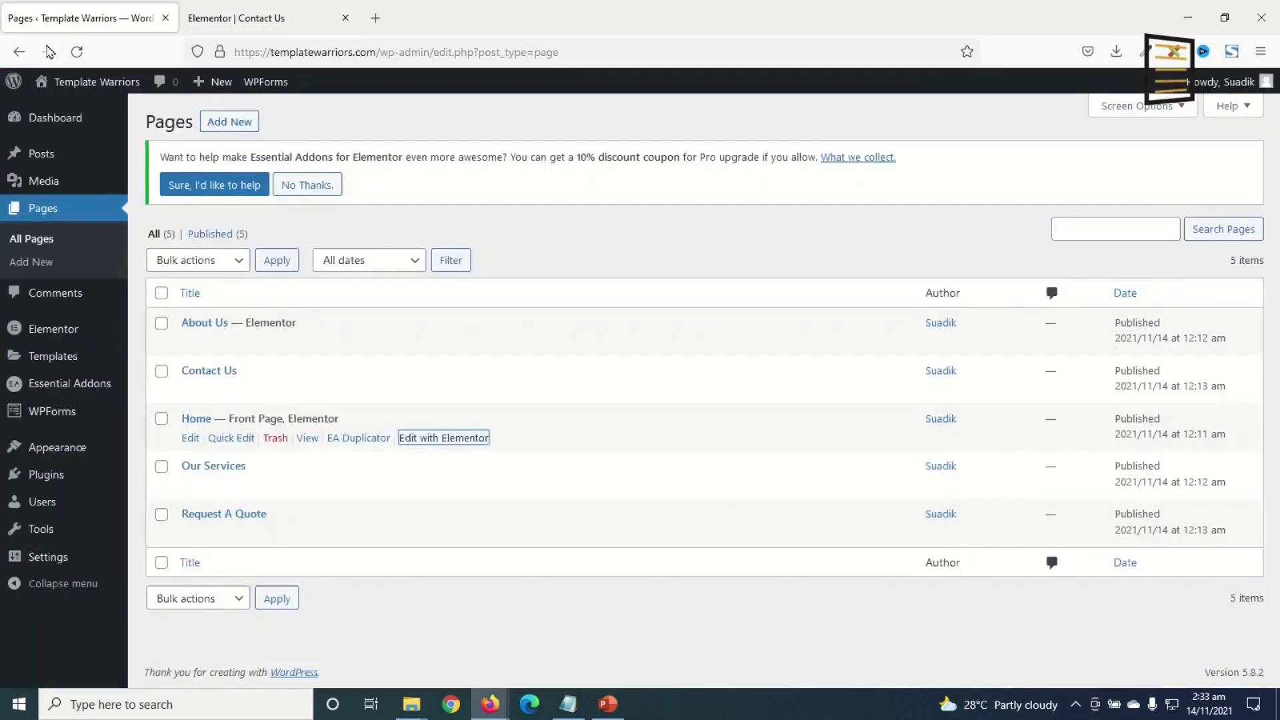
right_click(430, 445)
left_click(509, 162)
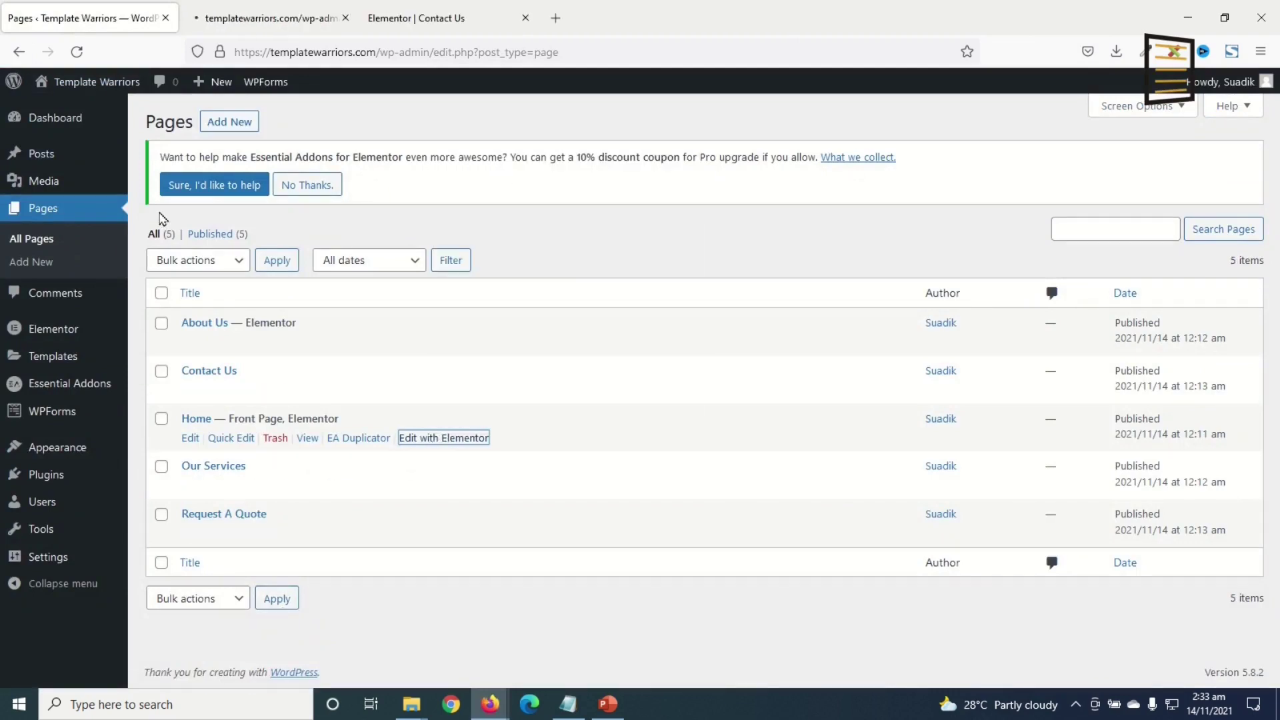
left_click(249, 27)
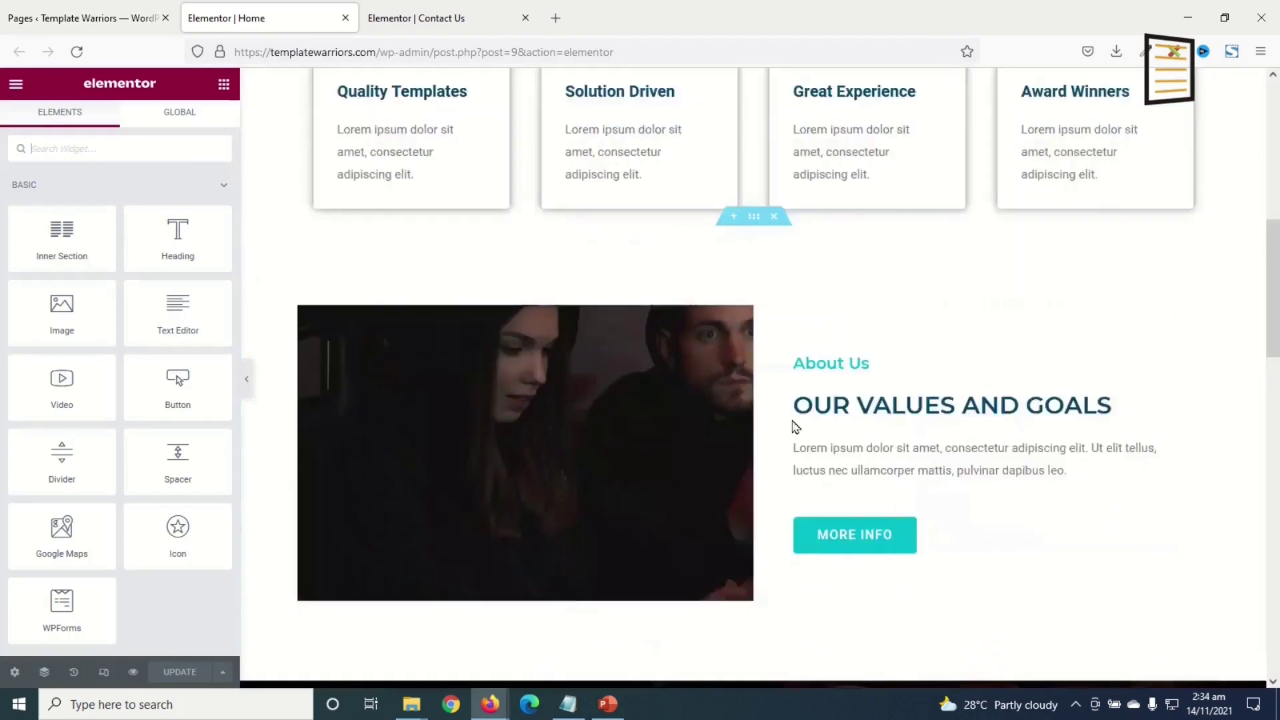
scroll(795, 426, "down", 8)
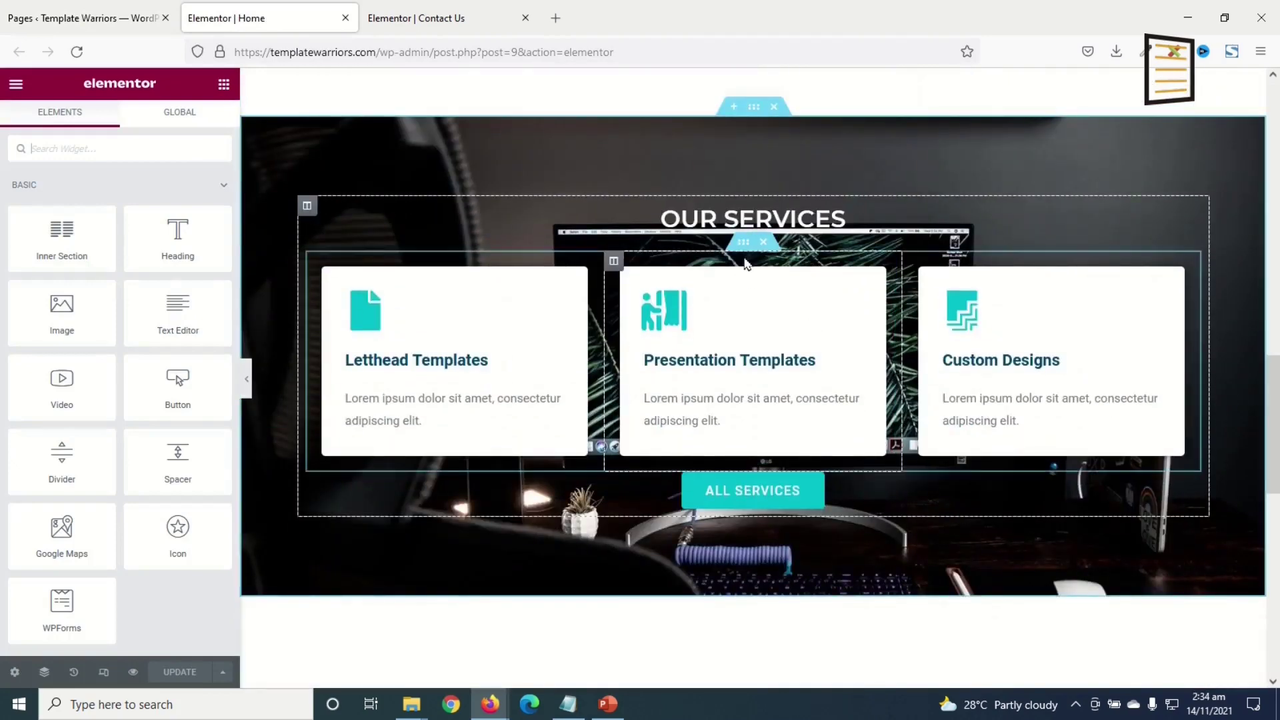
- Copy the Home page's three-card services row and paste it into the empty Contact Us section
right_click(740, 248)
left_click(797, 309)
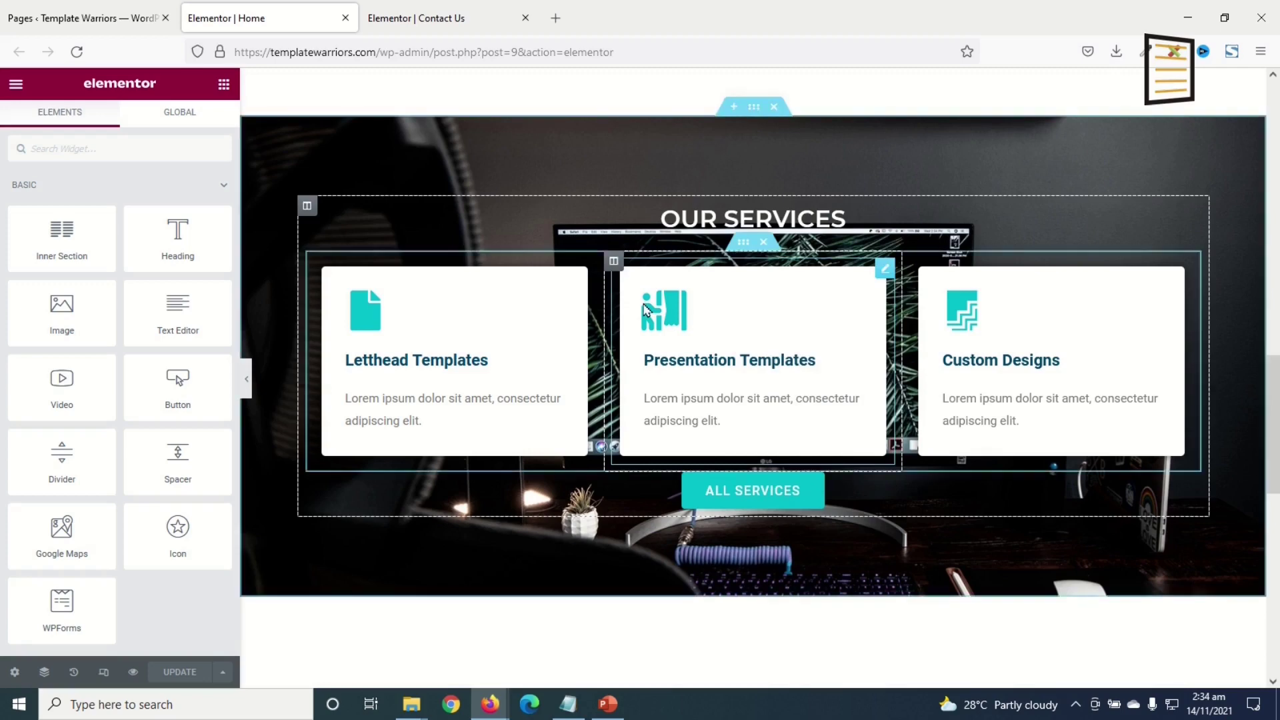
left_click(430, 16)
right_click(1011, 500)
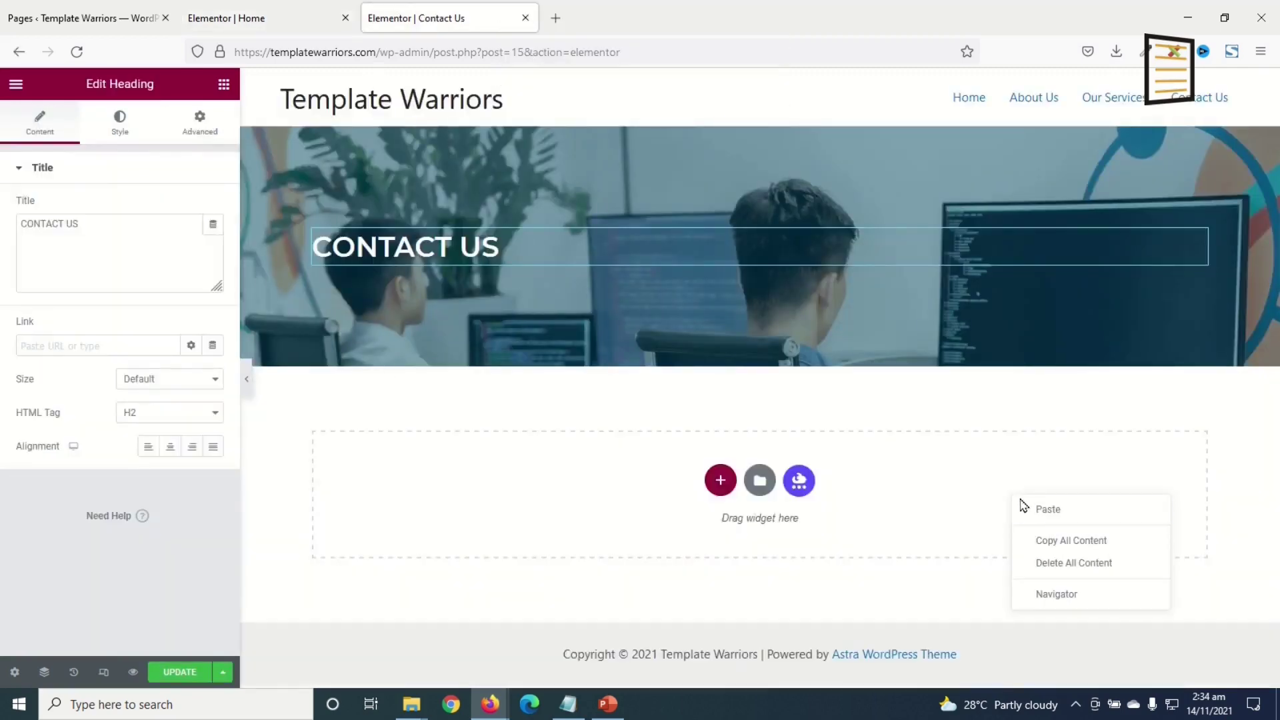
left_click(1058, 513)
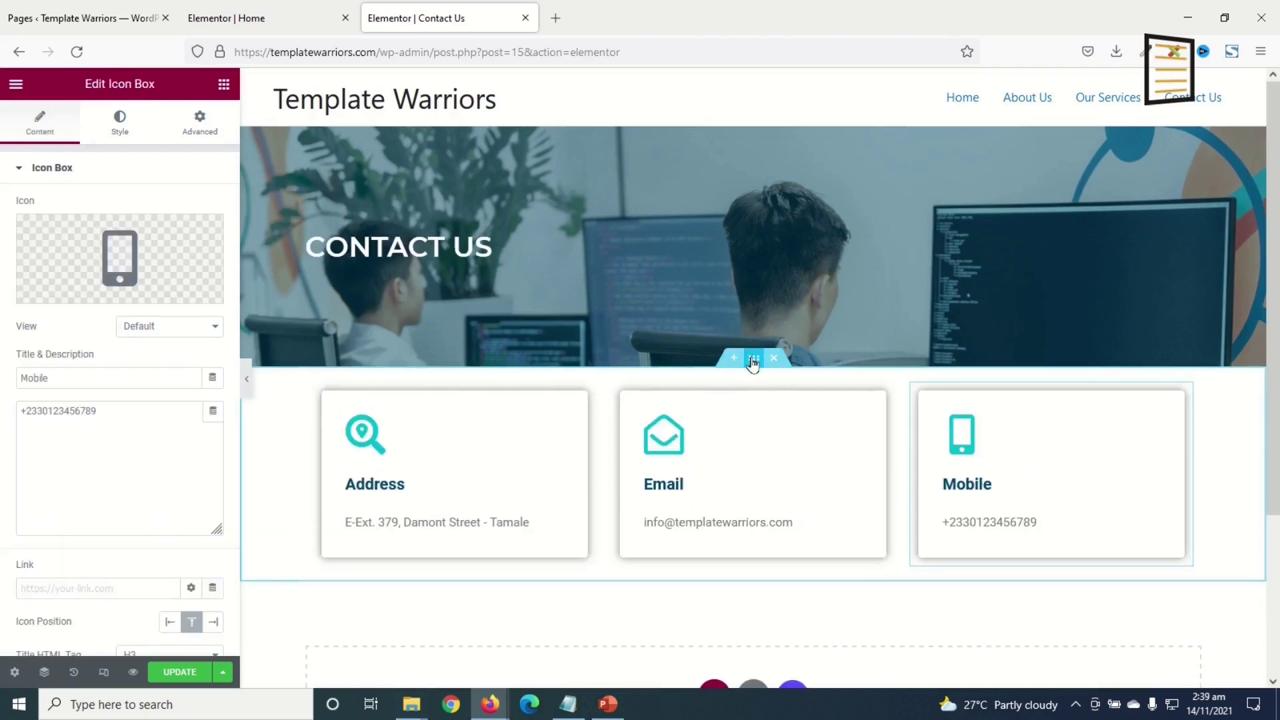
- Give the contact-card section 100 px top and bottom padding and save the Contact Us page
left_click(753, 361)
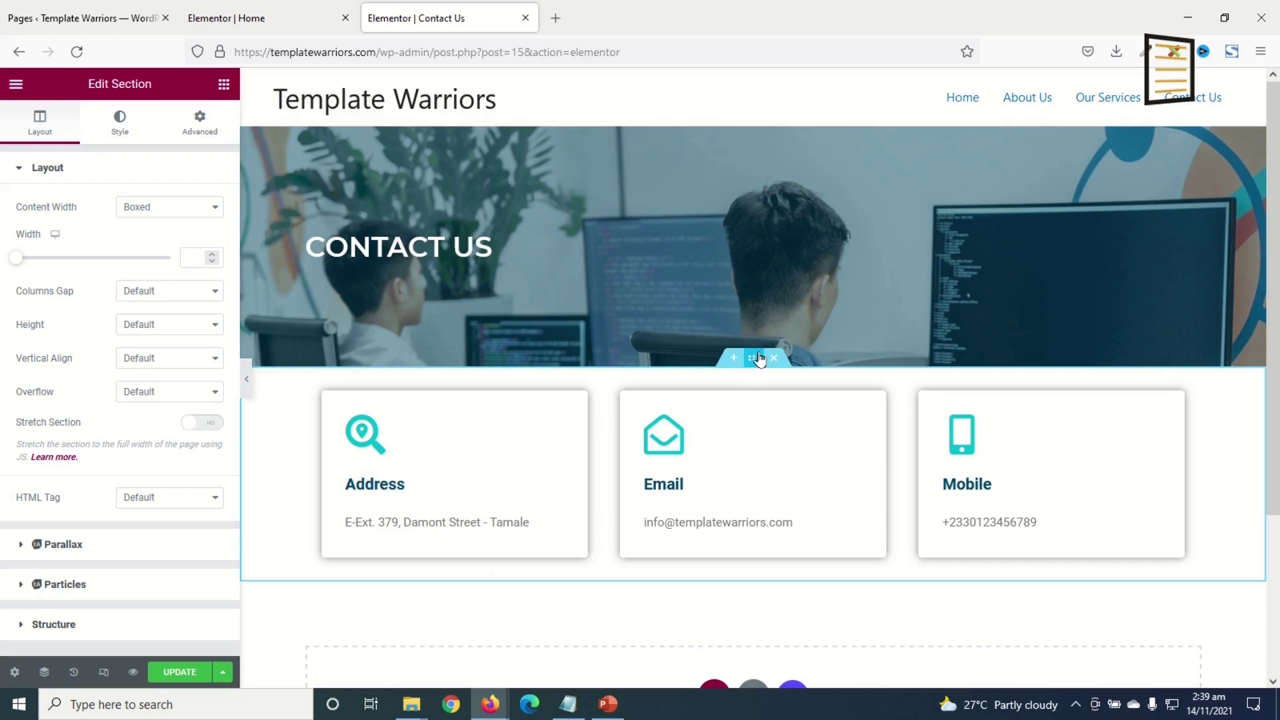
left_click(200, 124)
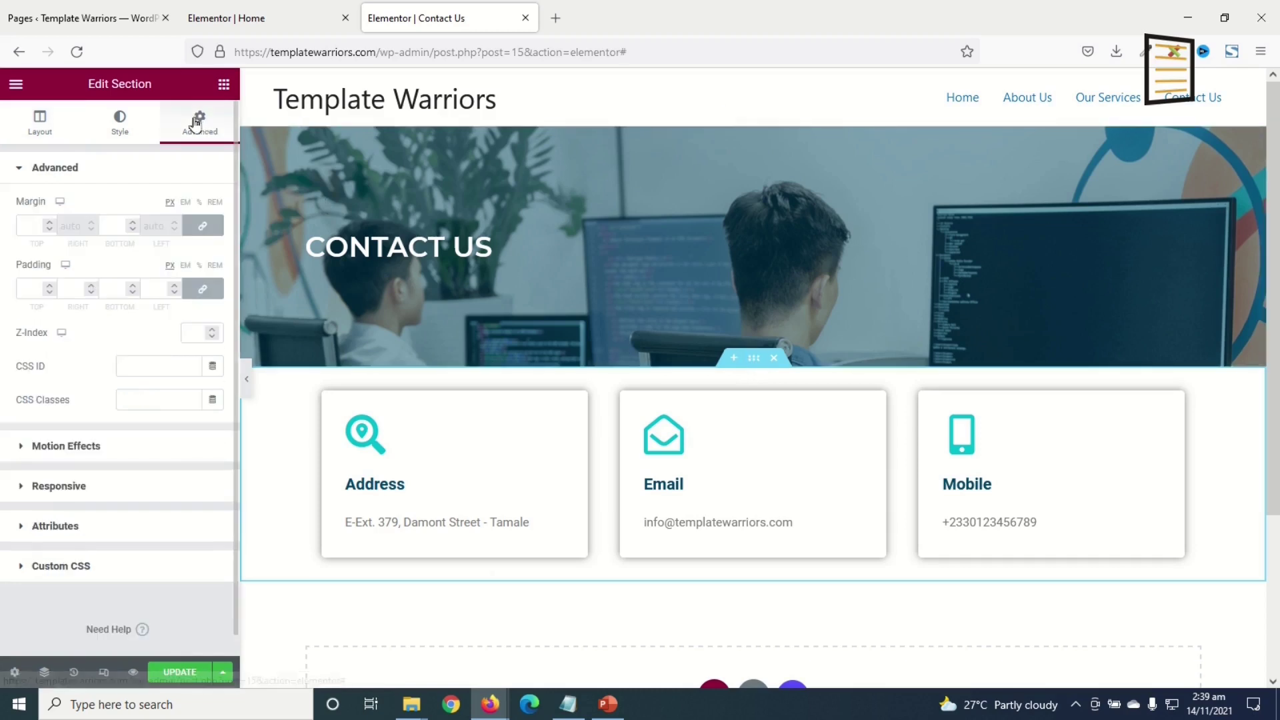
left_click(202, 291)
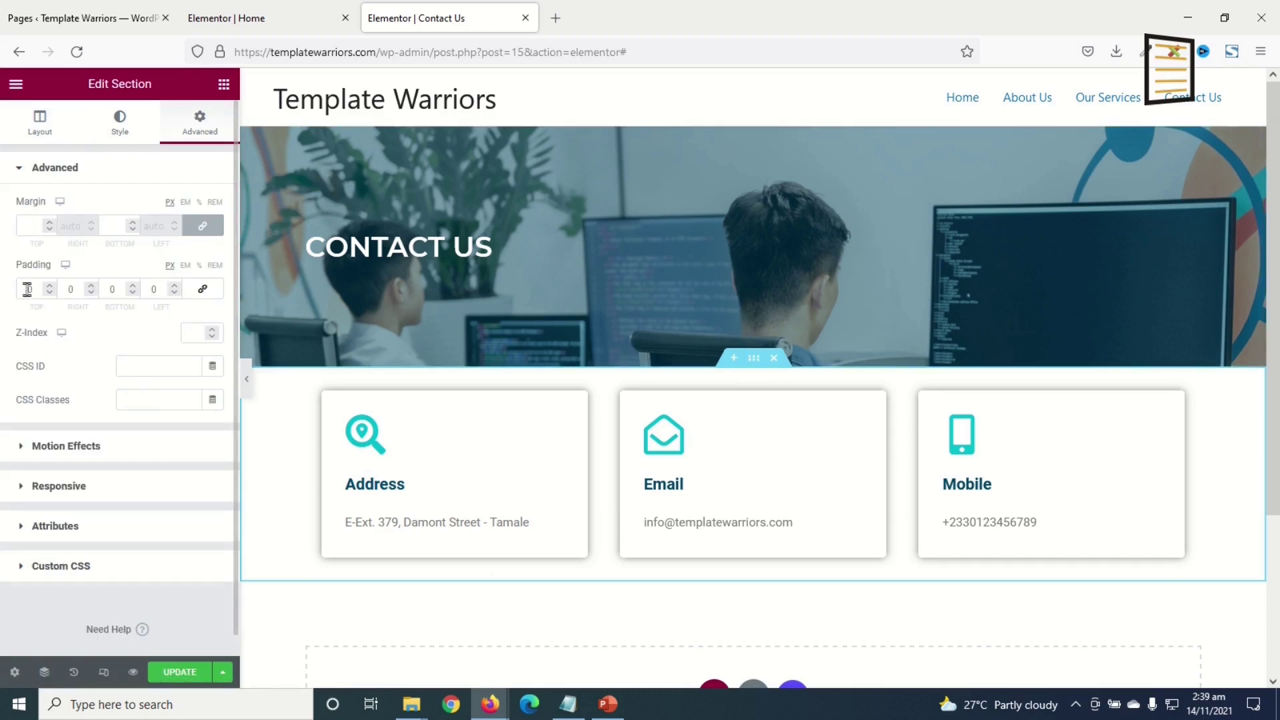
type("100")
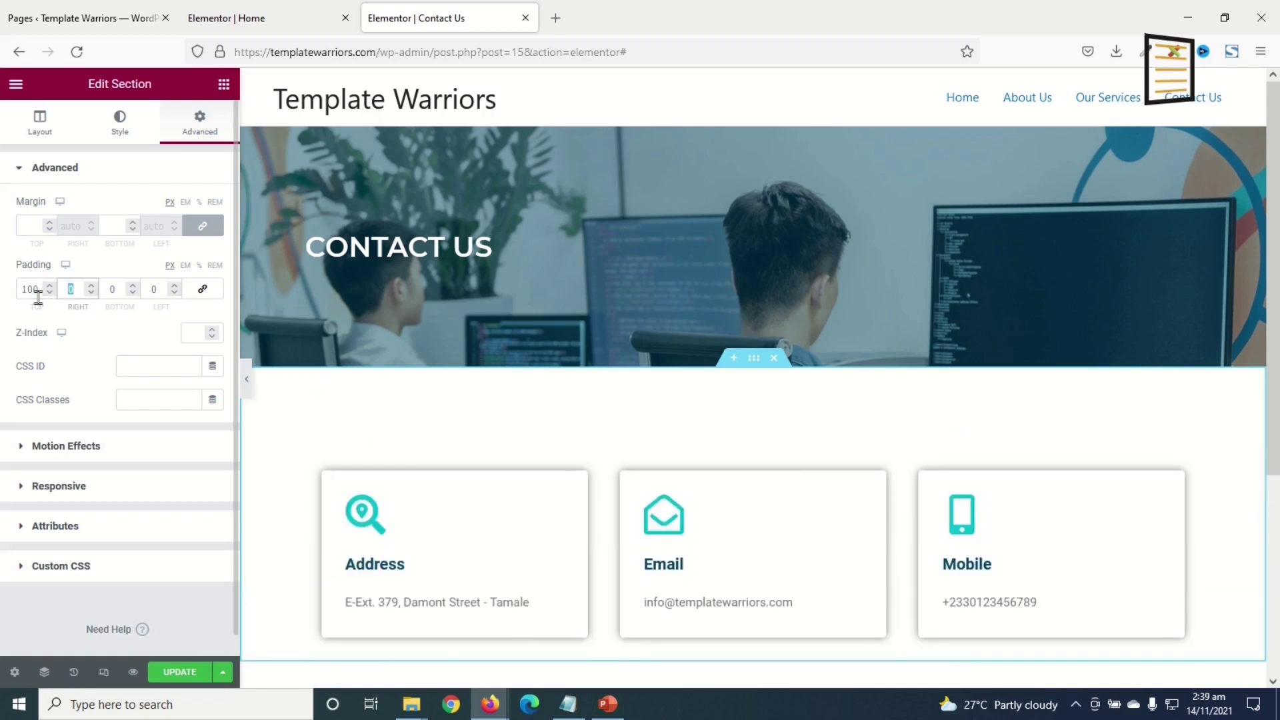
key("Tab")
type("100")
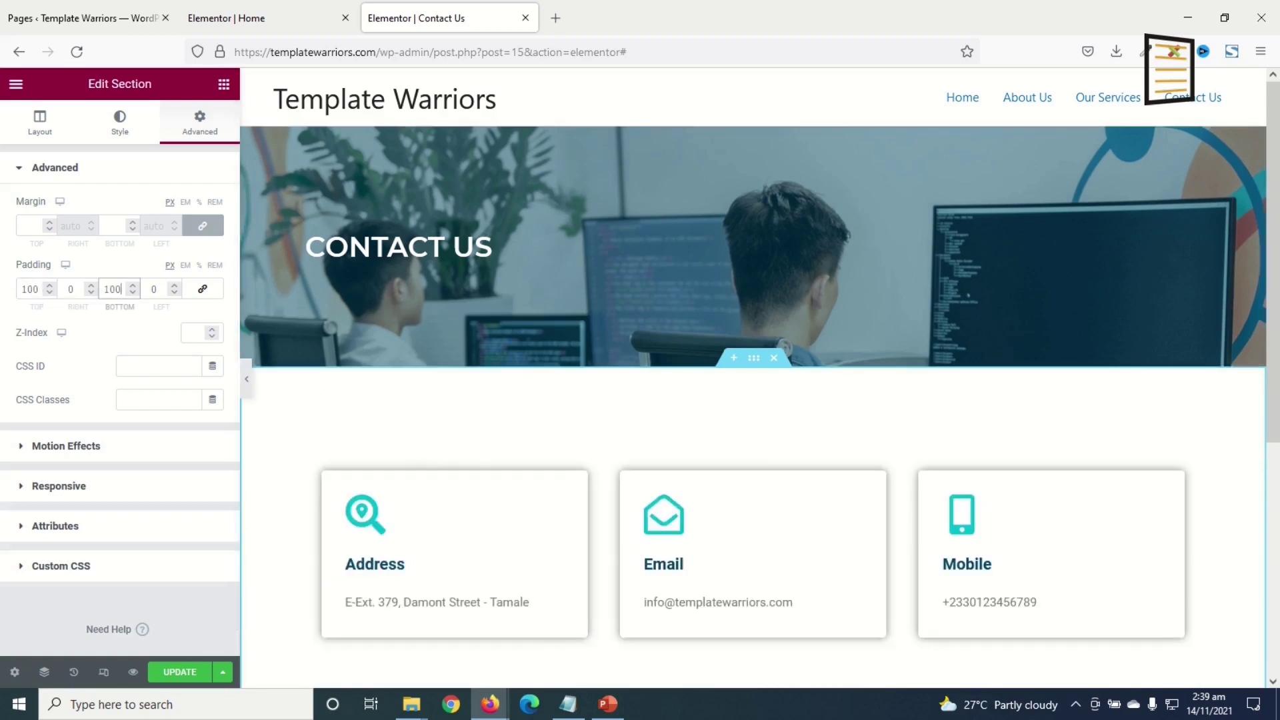
left_click(180, 672)
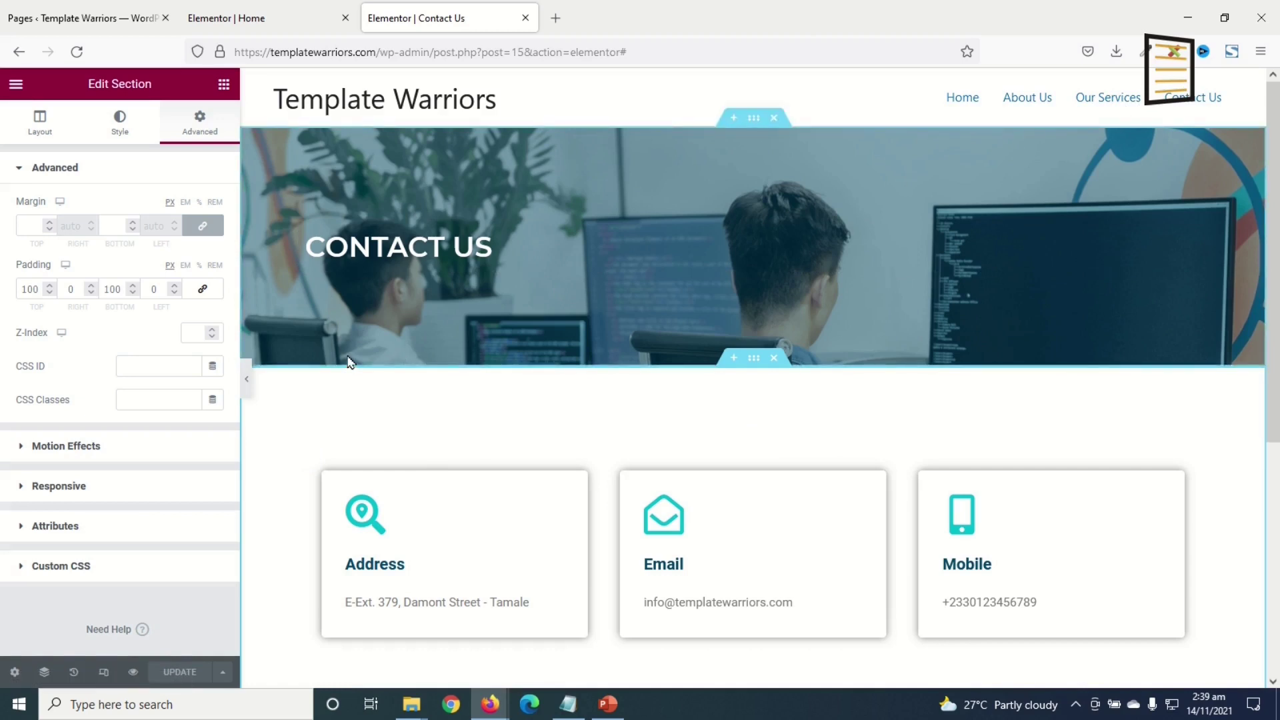
- Open the Request A Quote page in Elementor in a new tab, closing the Home editor
left_click(58, 23)
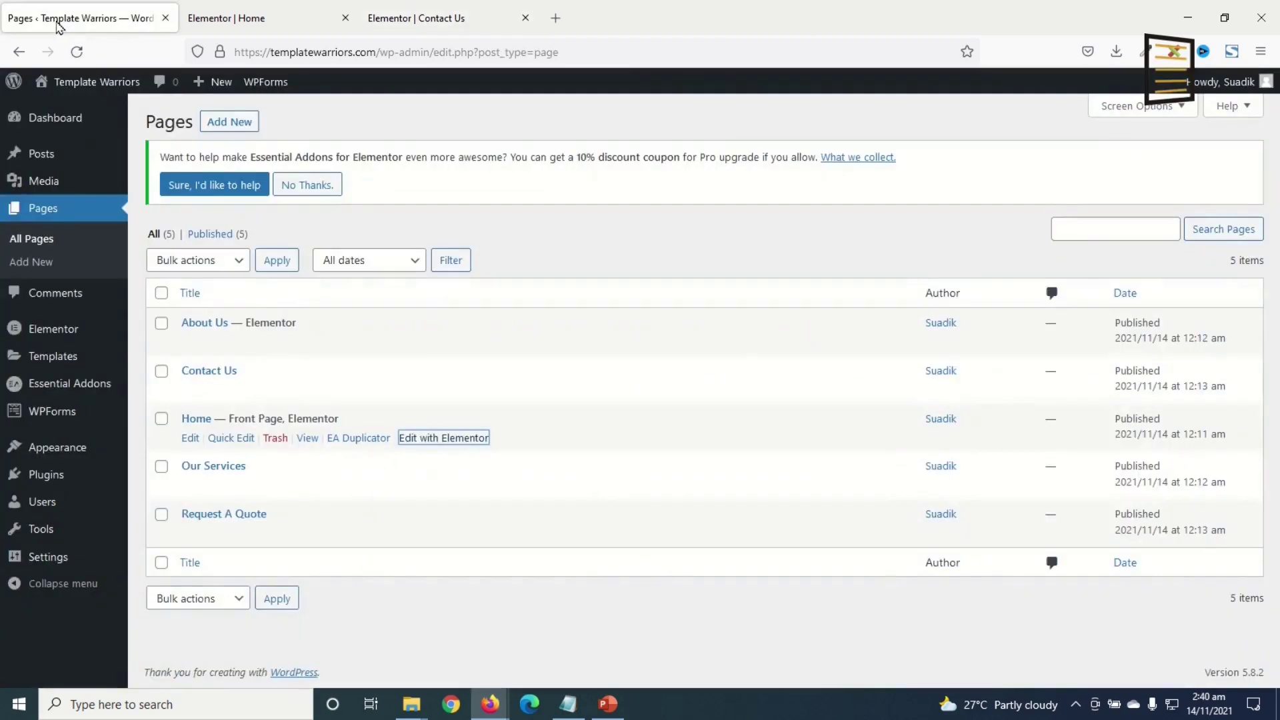
right_click(292, 512)
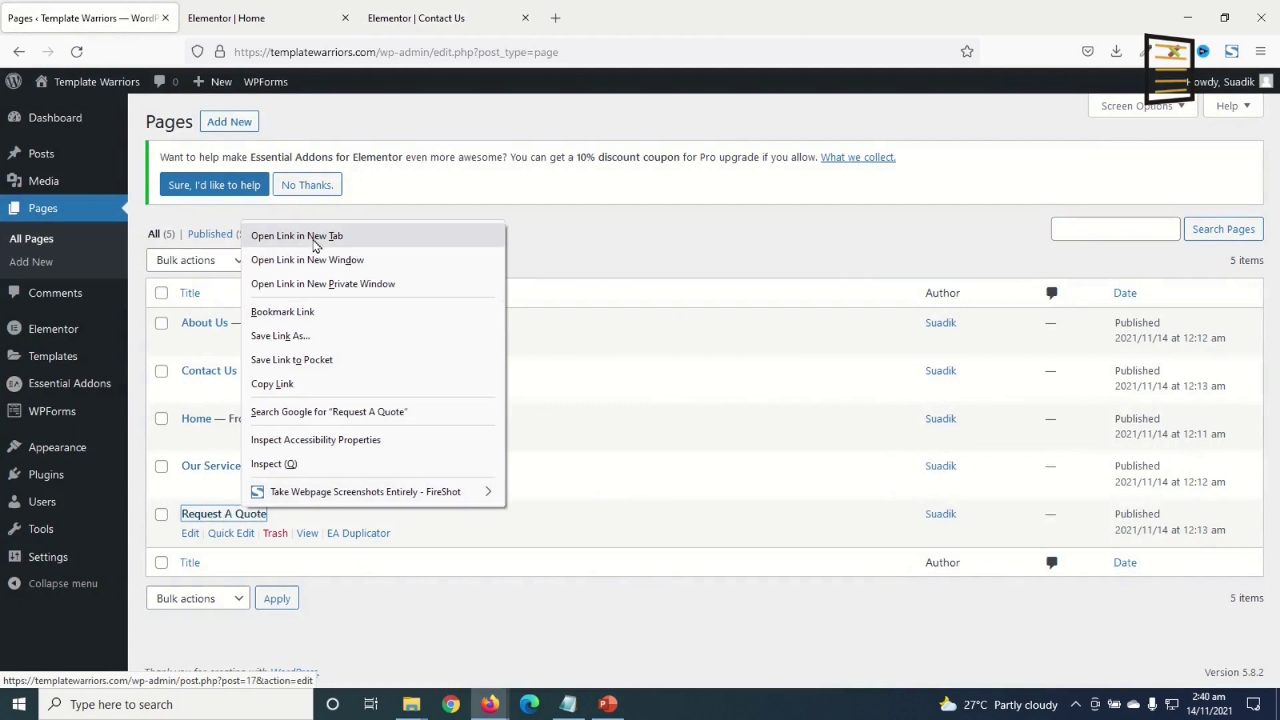
left_click(320, 237)
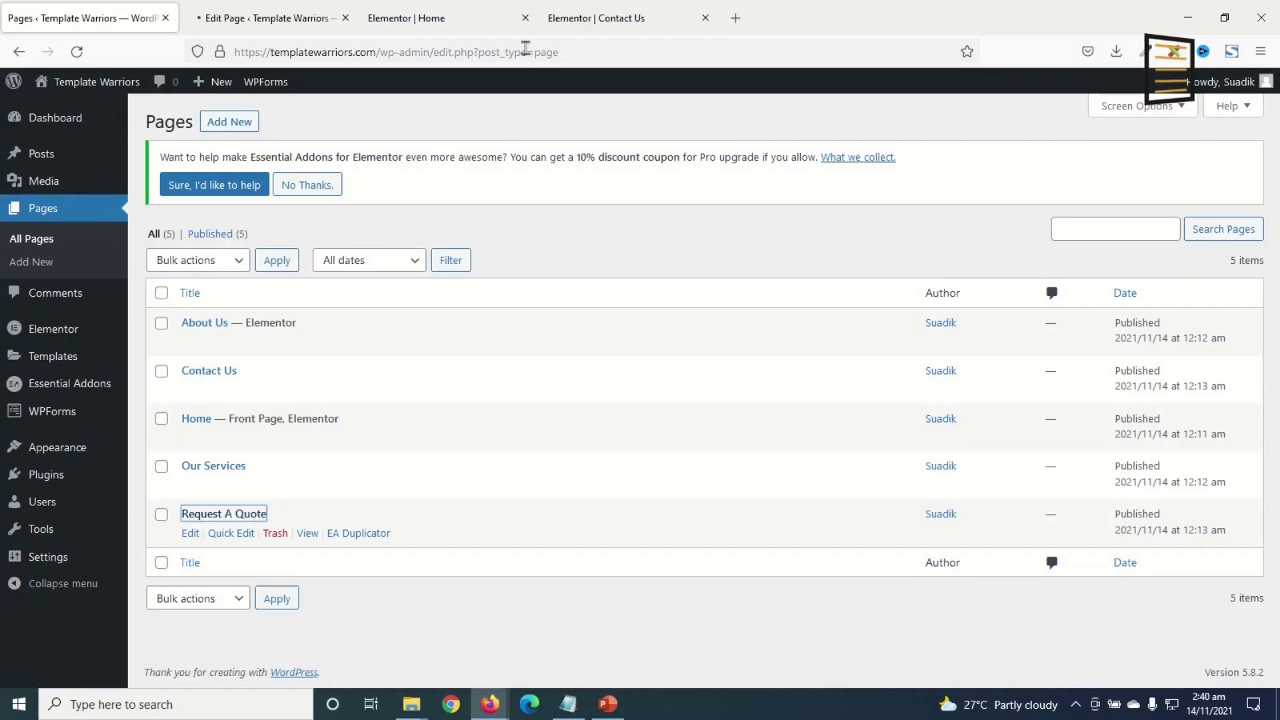
left_click(525, 18)
key("ctrl+Tab")
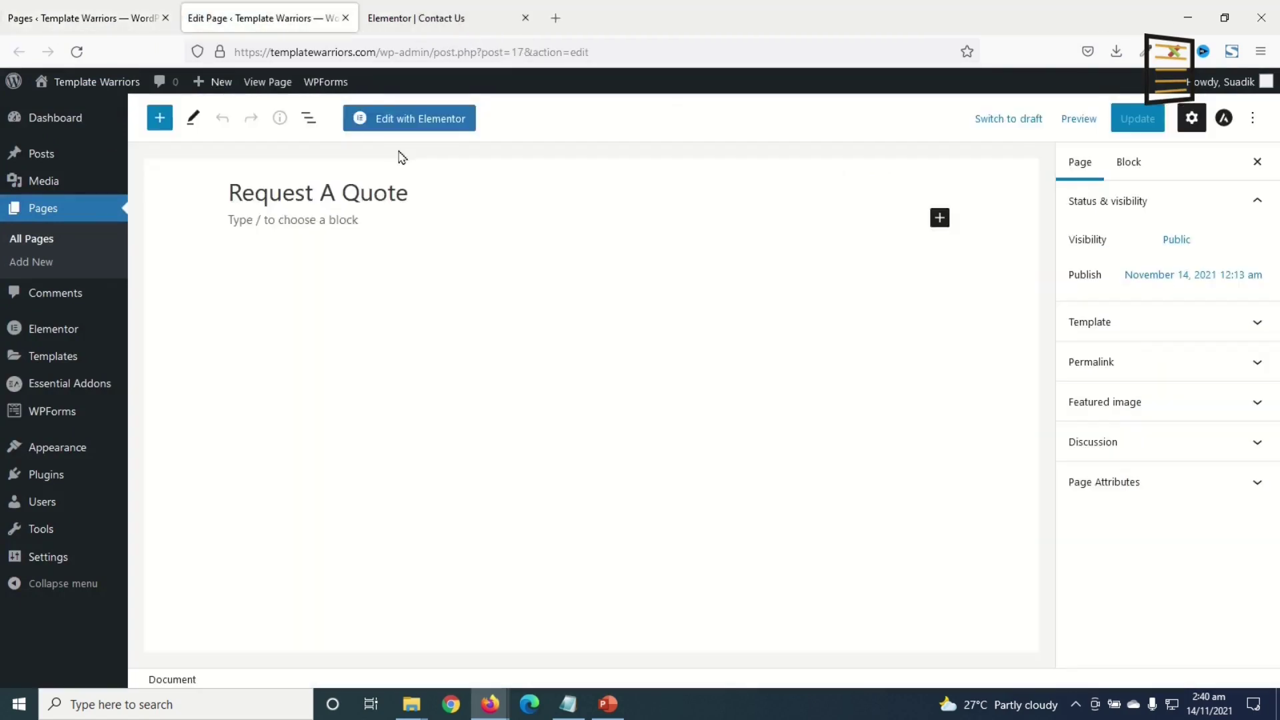
left_click(402, 120)
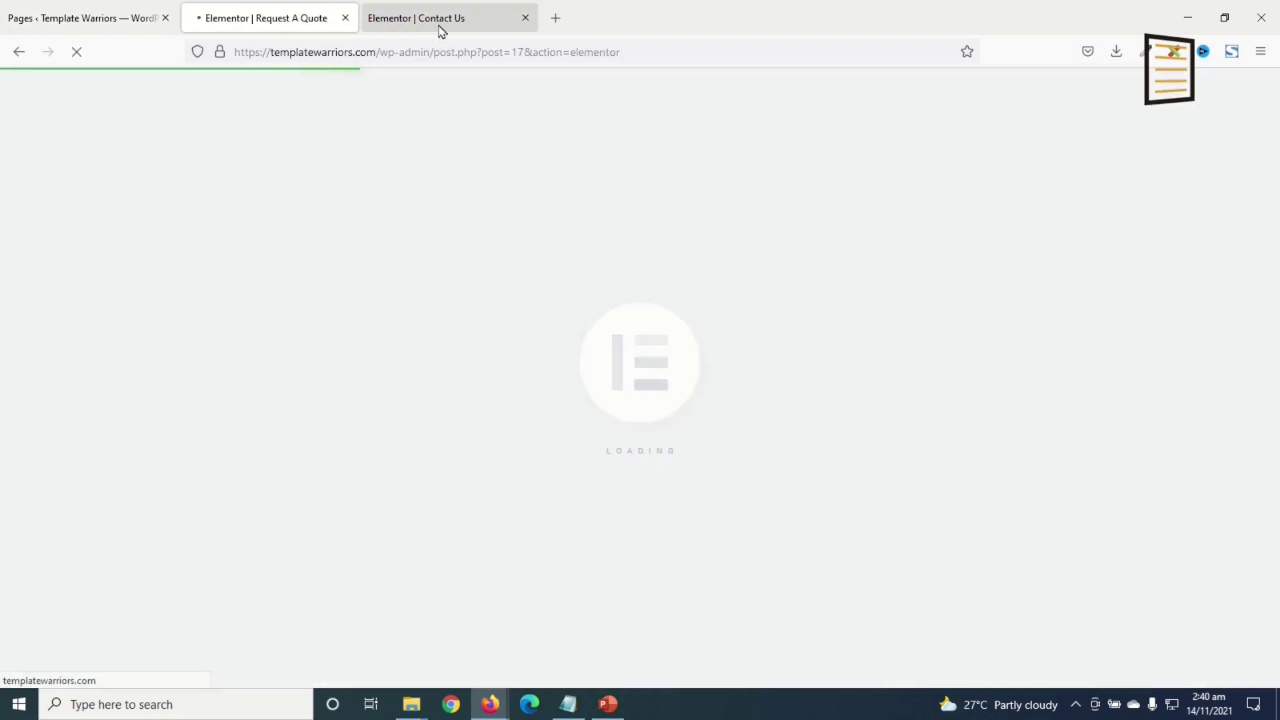
- Copy the Contact Us hero banner into Request A Quote and select its heading title
left_click(440, 27)
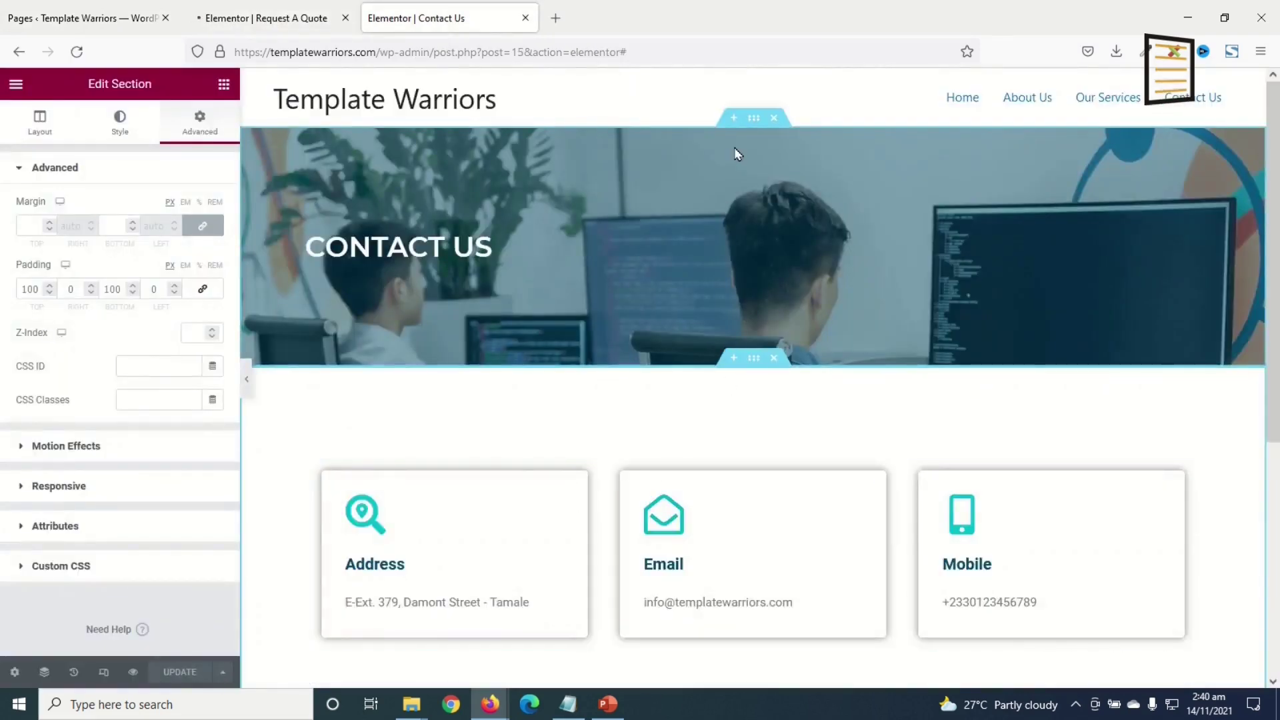
right_click(754, 118)
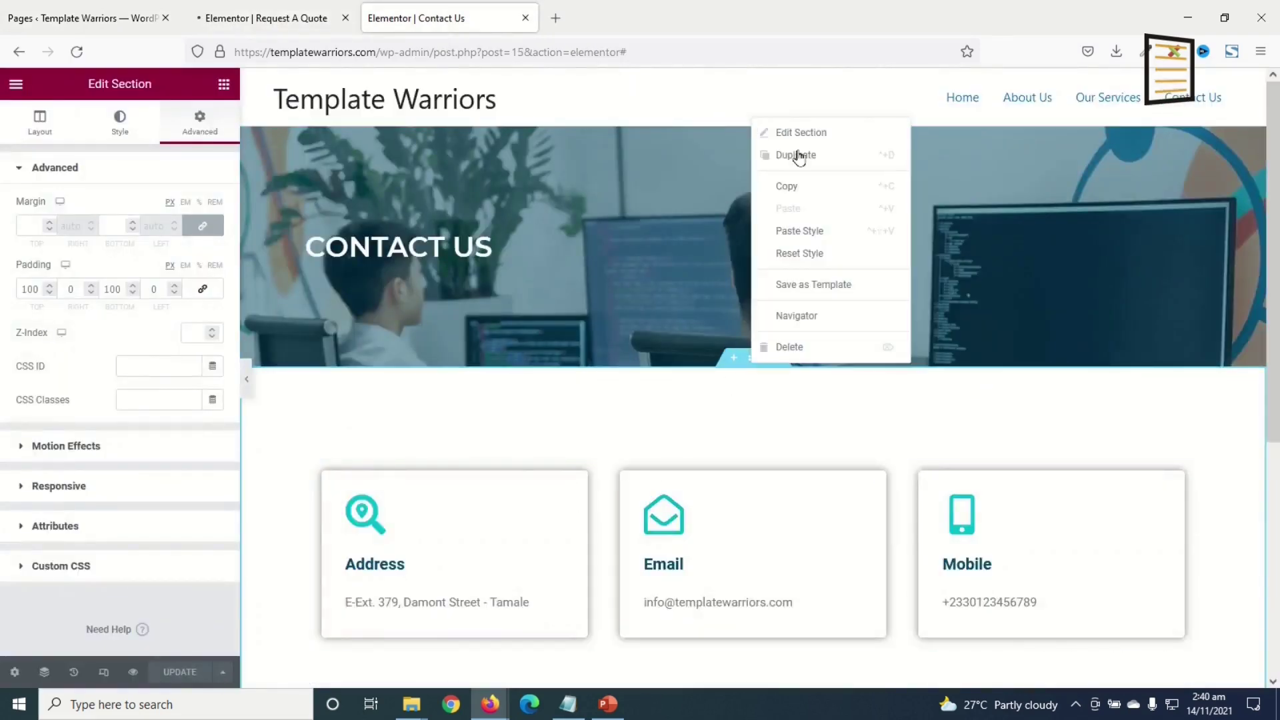
left_click(804, 193)
left_click(525, 18)
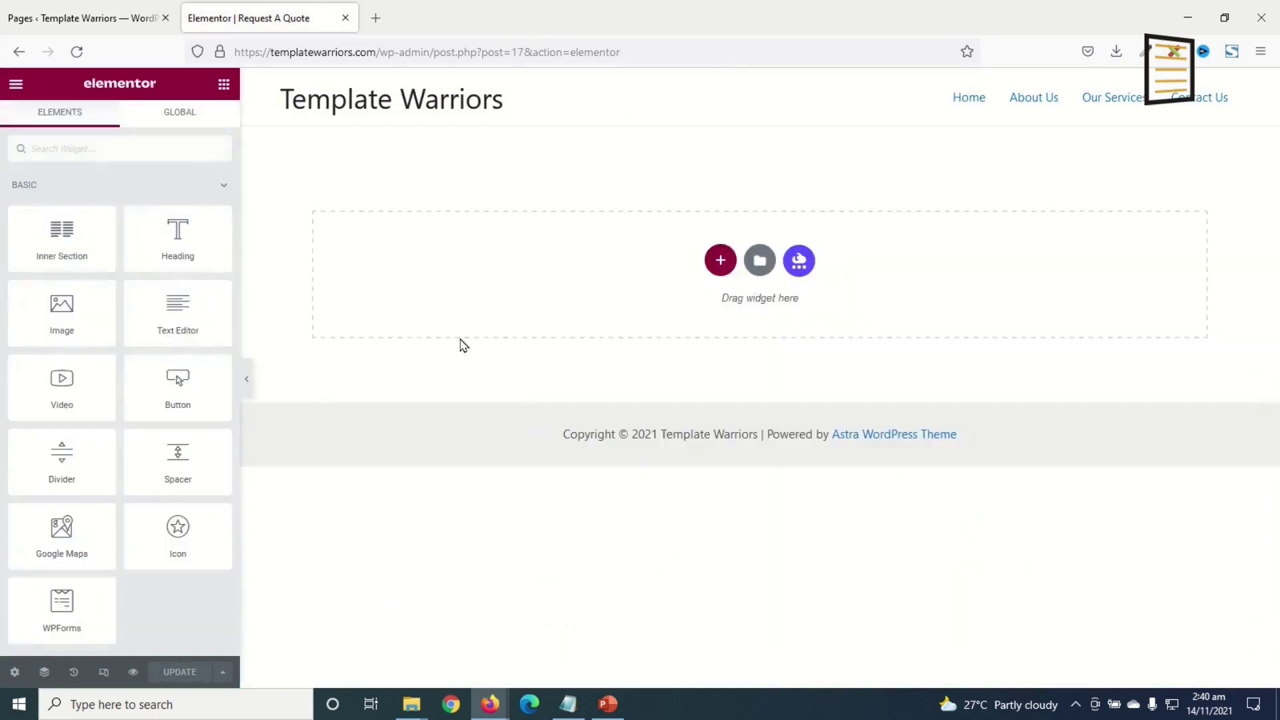
right_click(969, 286)
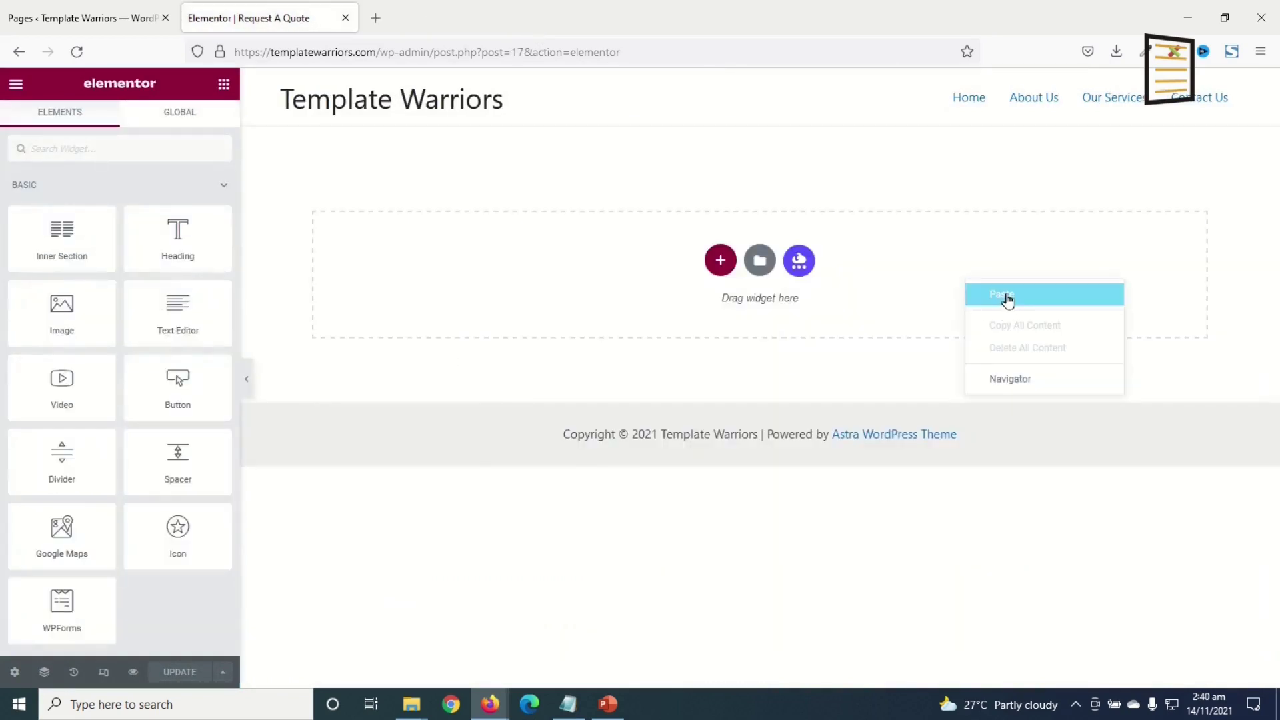
left_click(1006, 294)
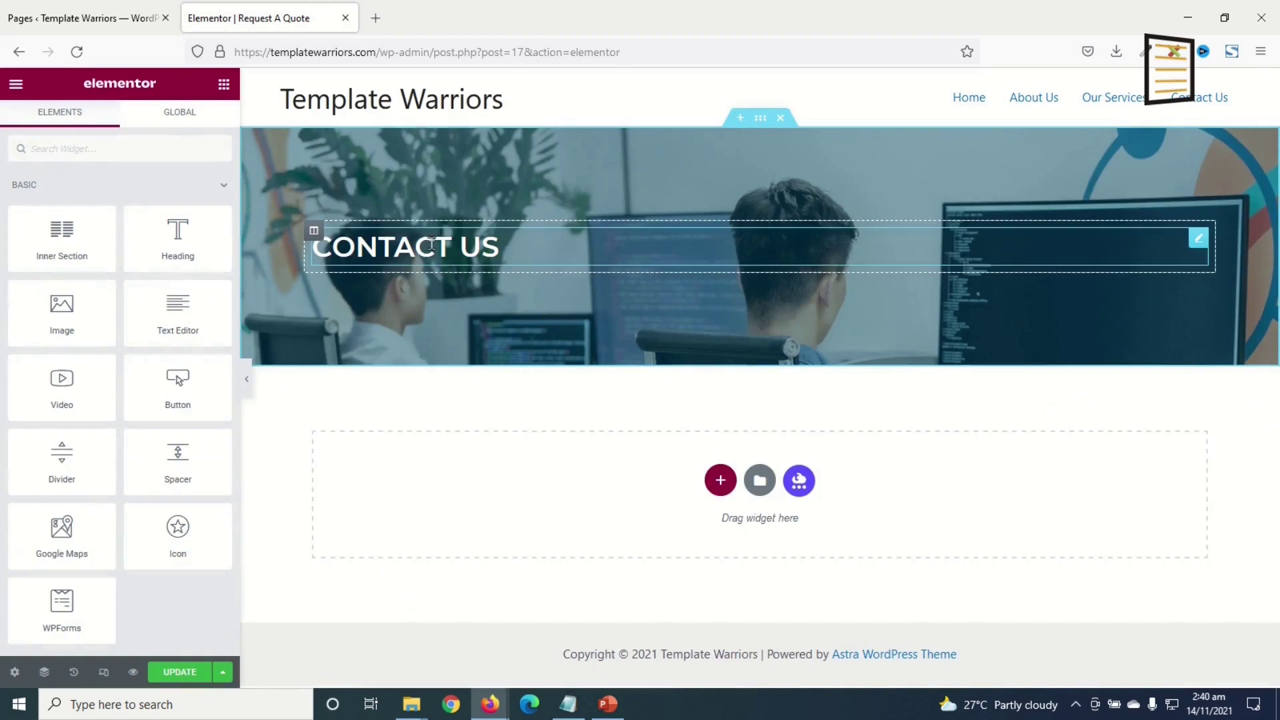
left_click(432, 244)
triple_click(51, 237)
- Retitle the banner heading REQUEST A QUOTE and add a single-column section below it
type("REQUEST A QUOTE")
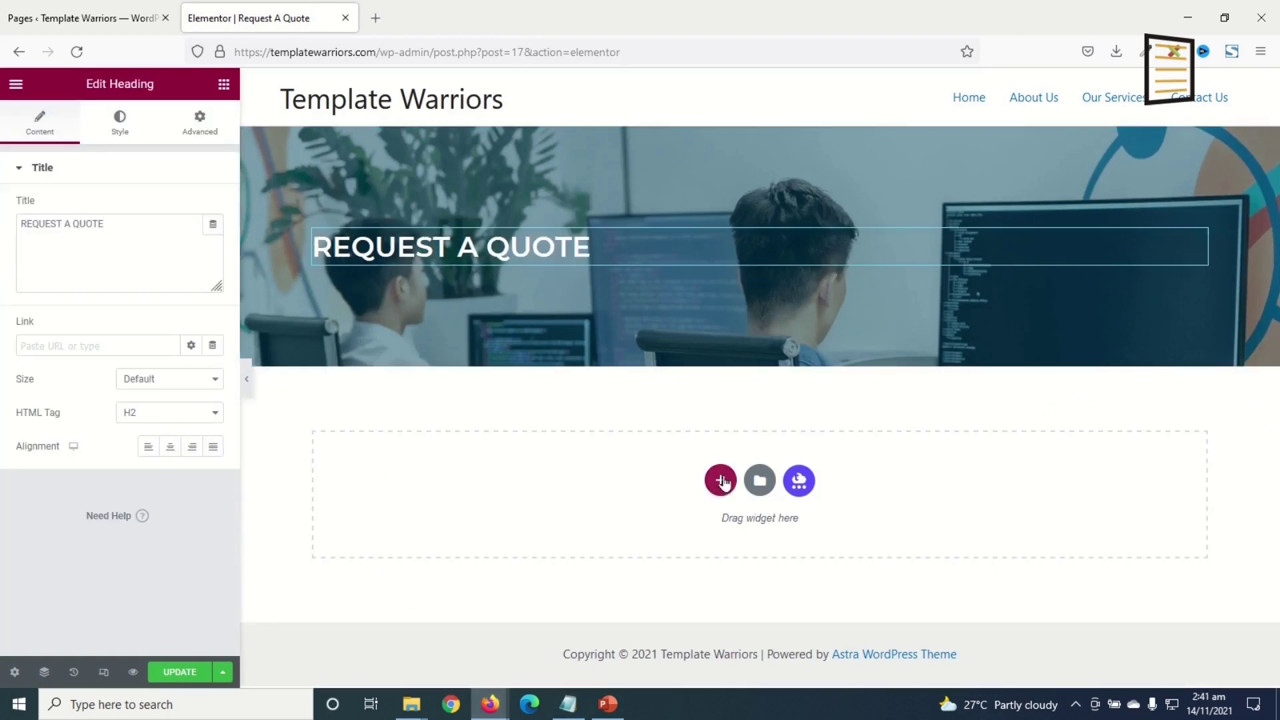
left_click(722, 481)
left_click(536, 520)
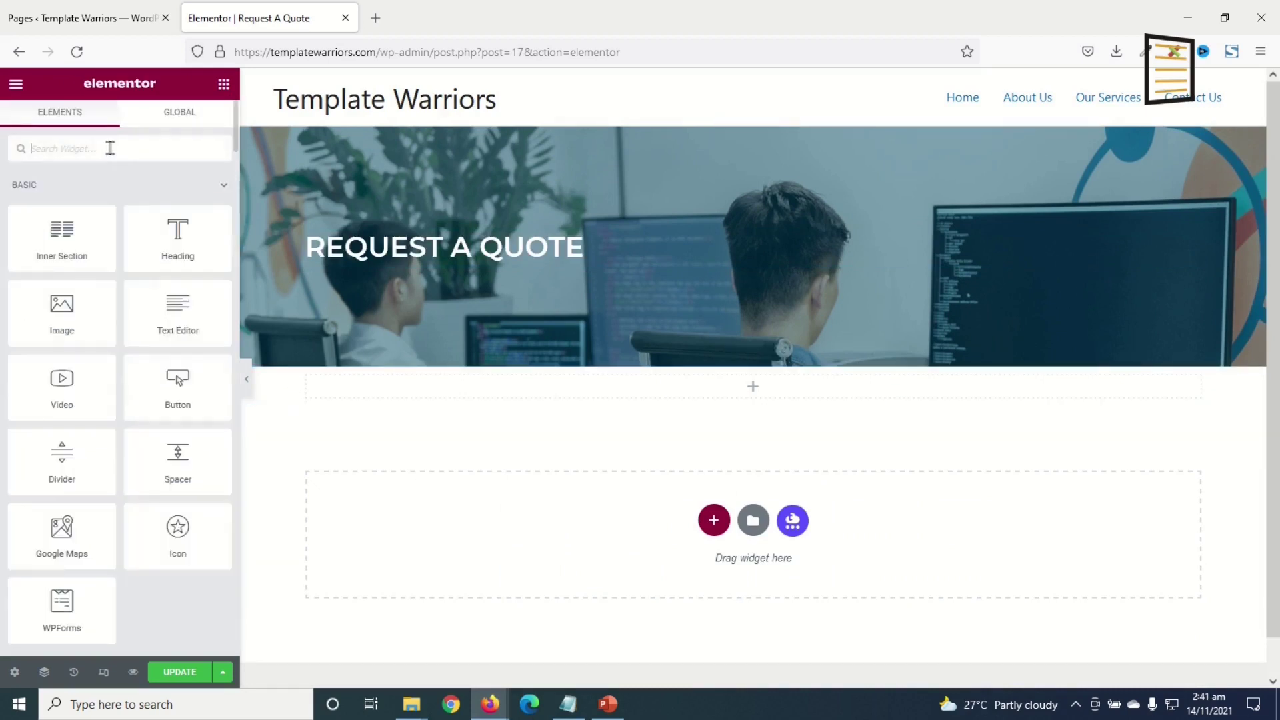
- Place a WPForms widget showing the Request A Quote form, with its title hidden
type("WPFORM")
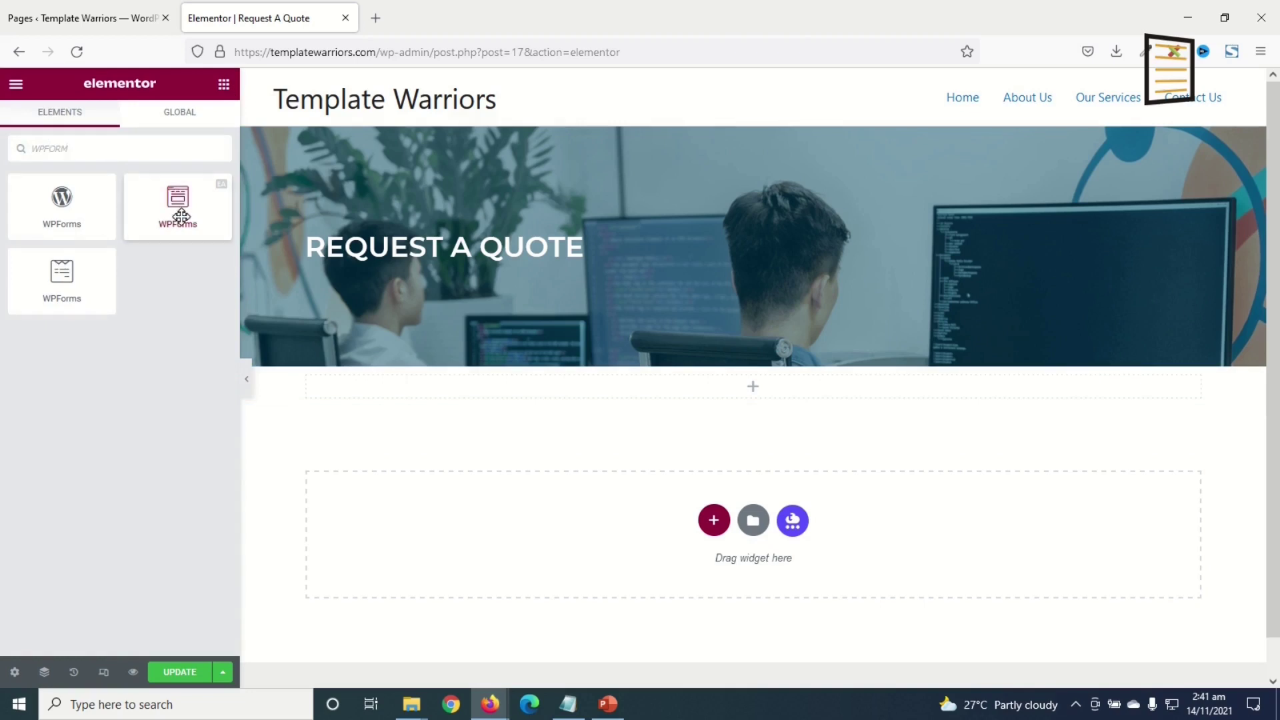
left_click_drag(184, 204, 693, 391)
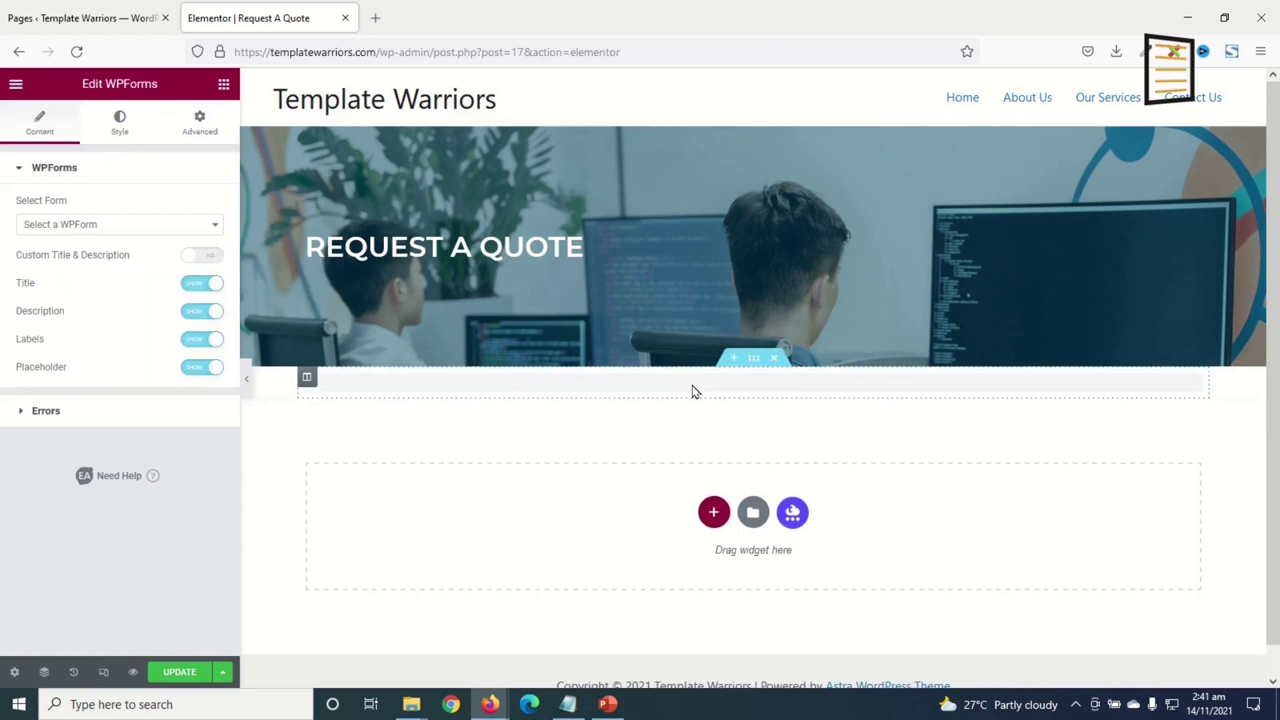
left_click(59, 224)
left_click(98, 264)
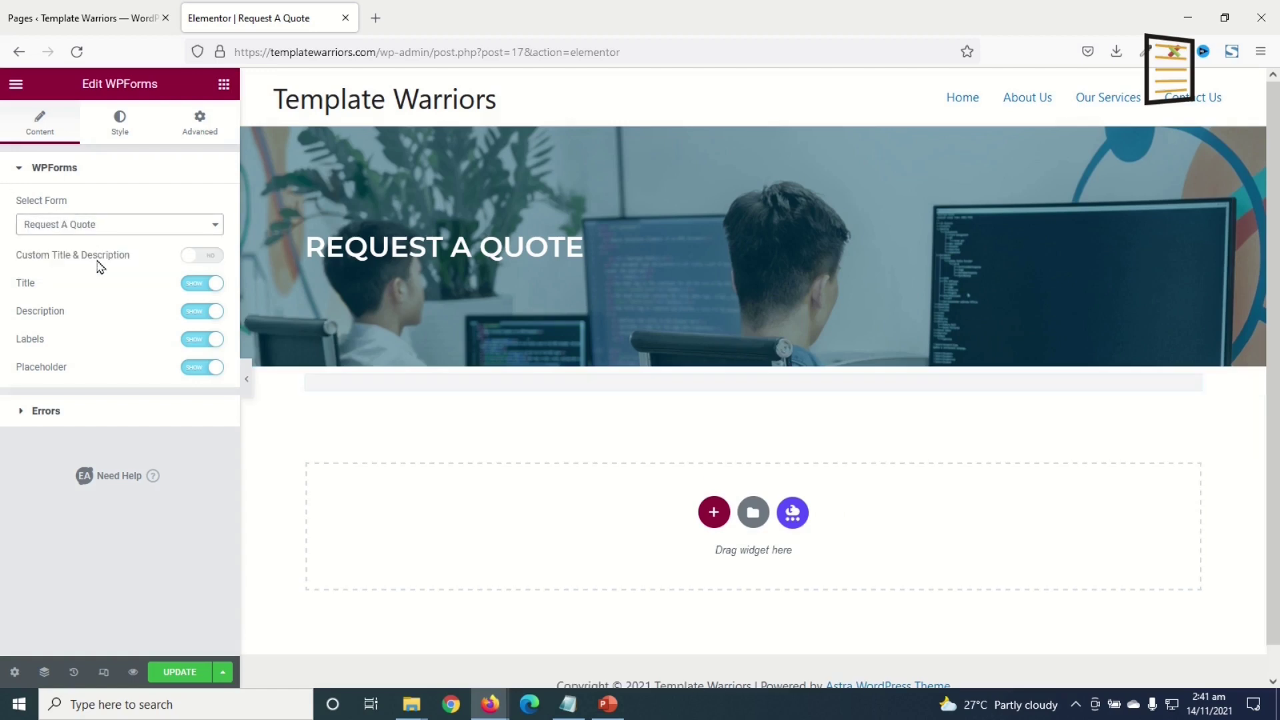
left_click(200, 284)
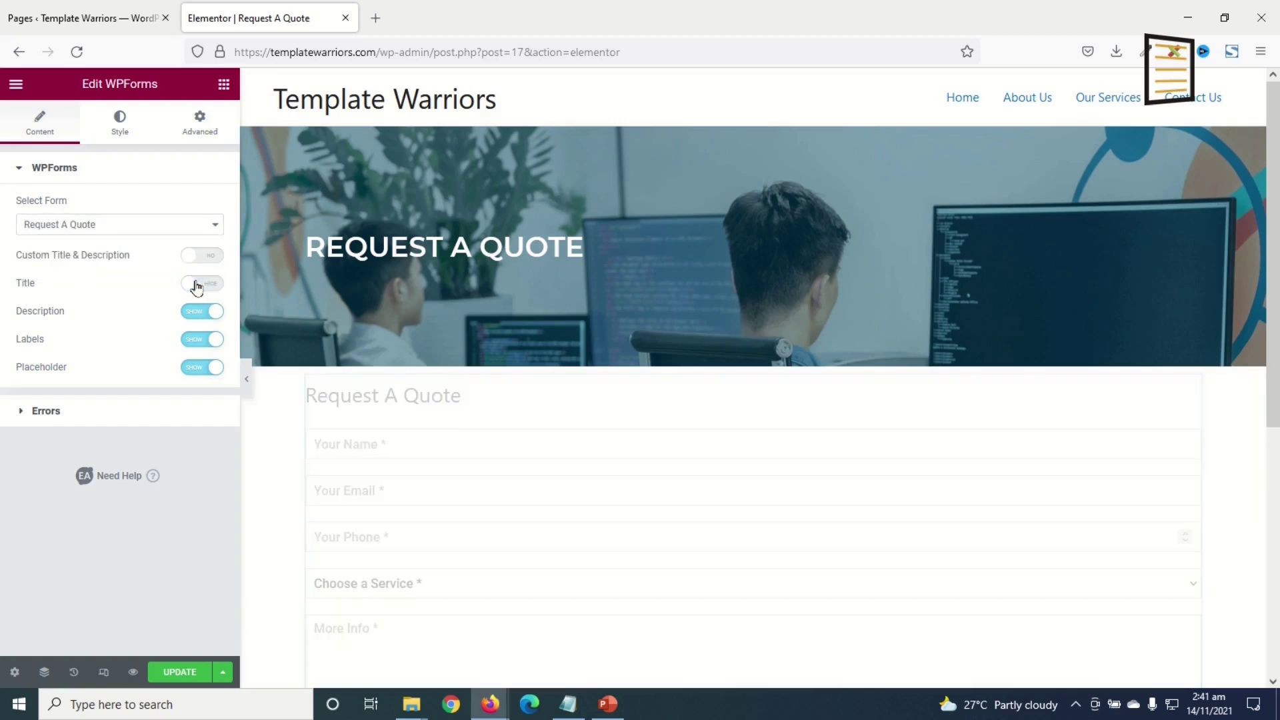
- Set the submit button background to the global teal Blue colour
left_click(115, 128)
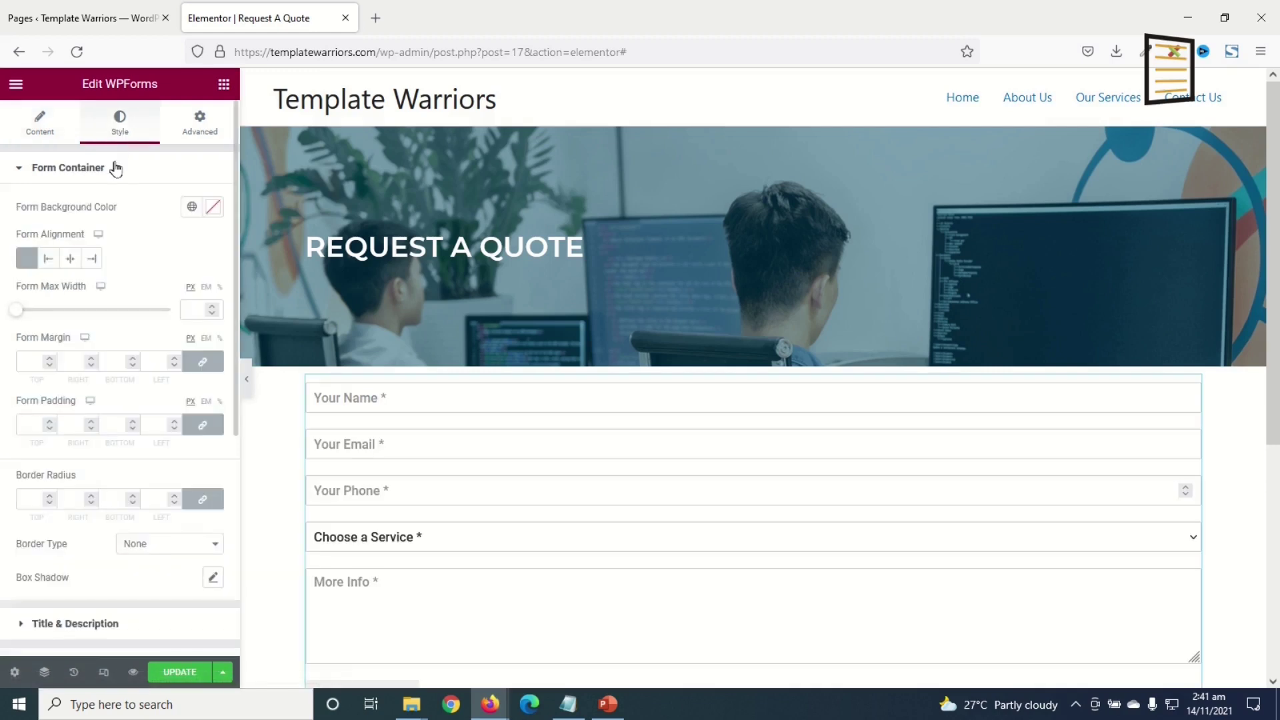
scroll(90, 435, "down", 5)
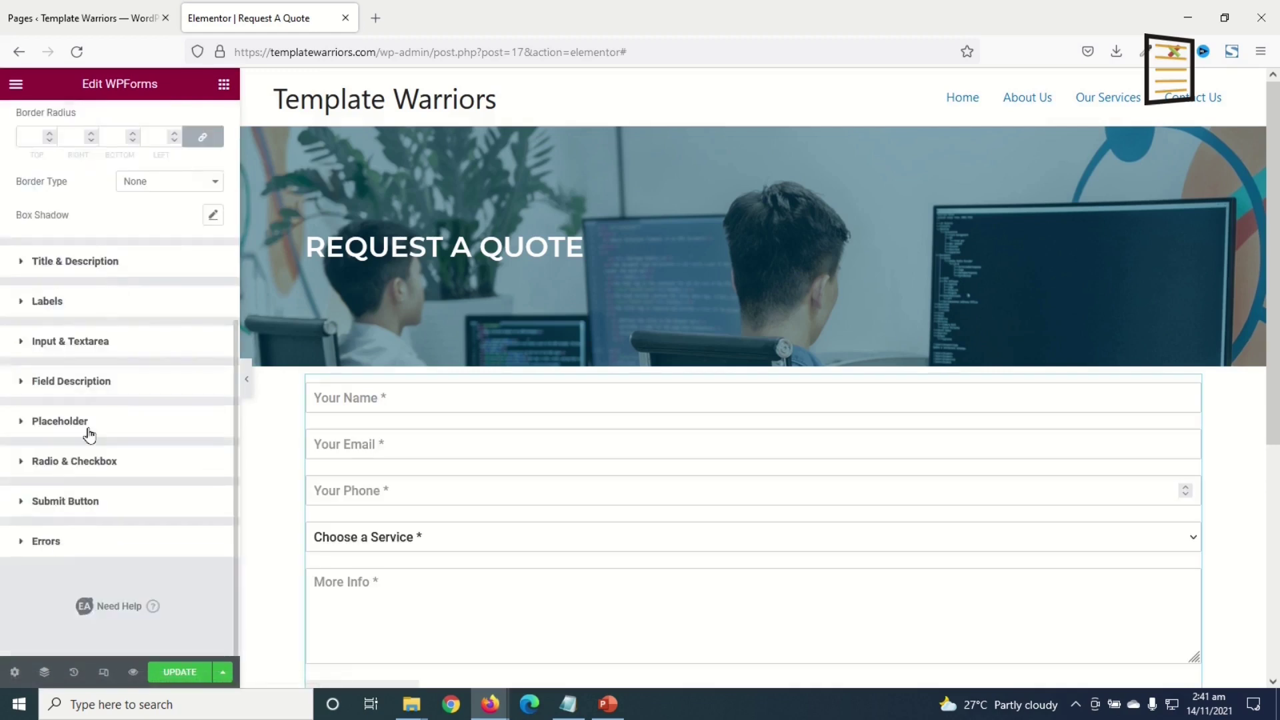
left_click(64, 507)
scroll(171, 460, "down", 3)
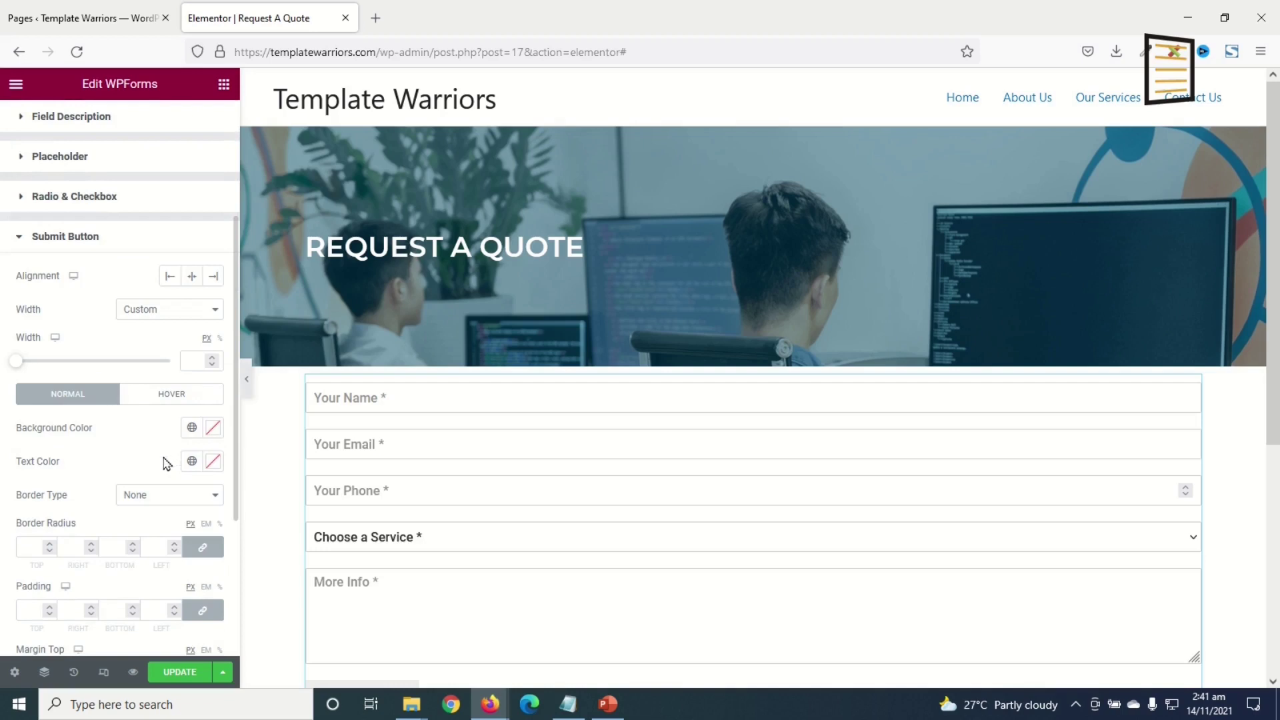
left_click(192, 429)
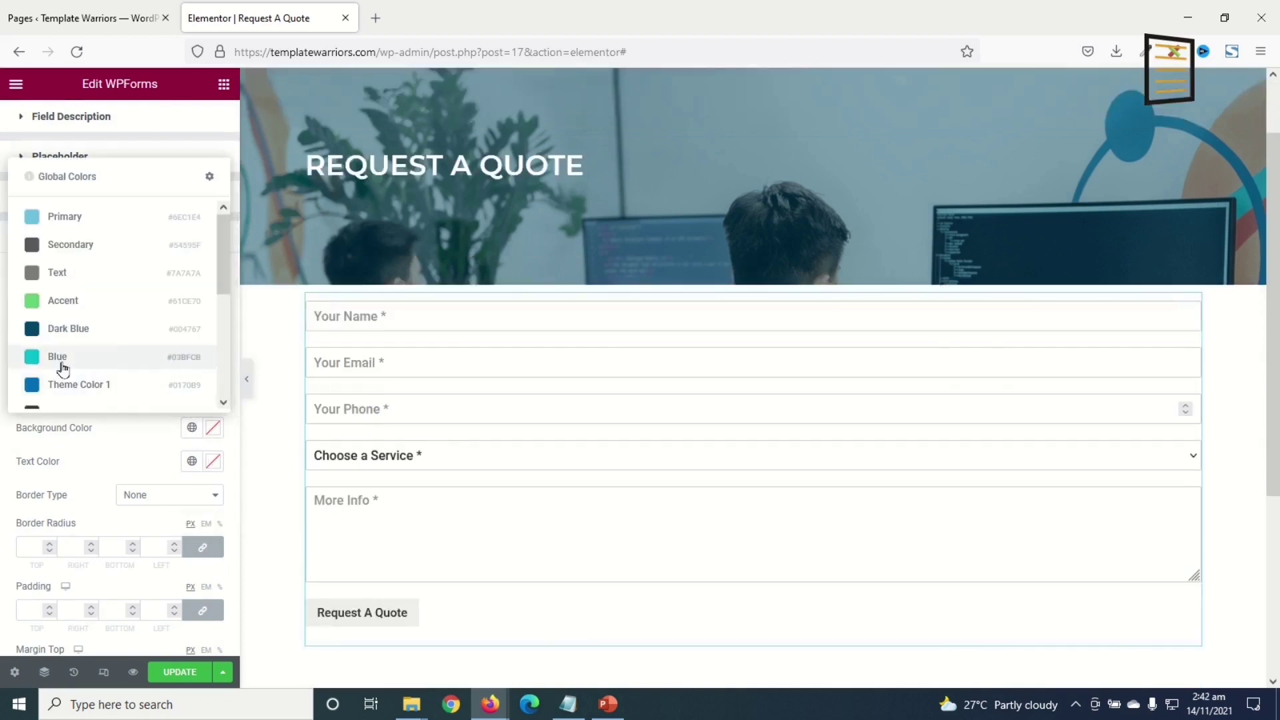
left_click(62, 357)
- Make the button text uppercase with 1.5 letter spacing
scroll(64, 367, "down", 3)
left_click(212, 490)
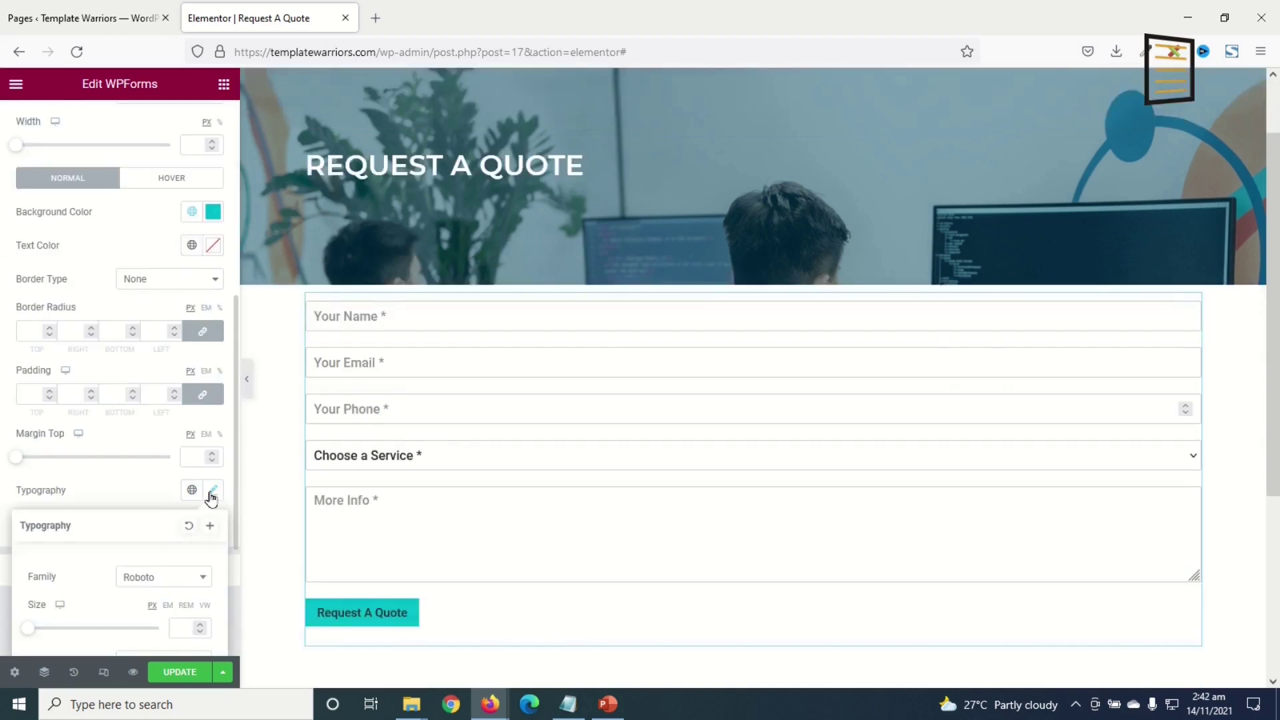
scroll(160, 506, "down", 3)
left_click(143, 485)
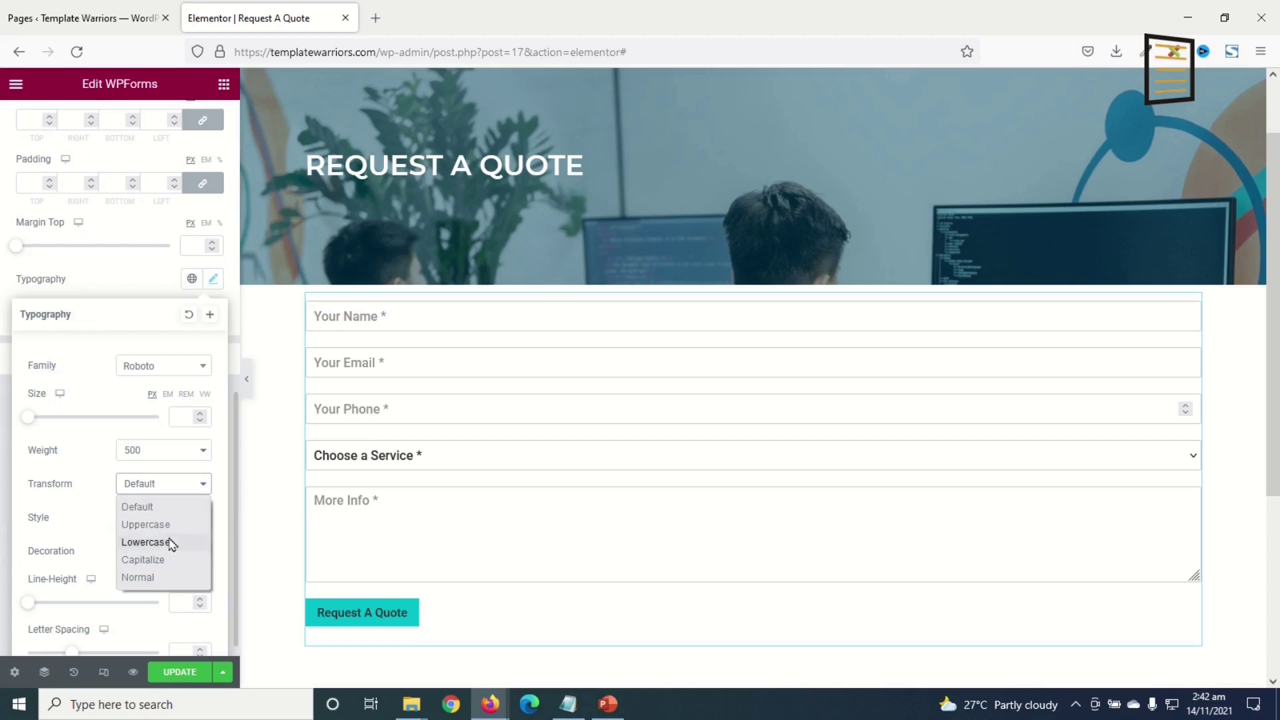
left_click(163, 526)
scroll(160, 533, "down", 1)
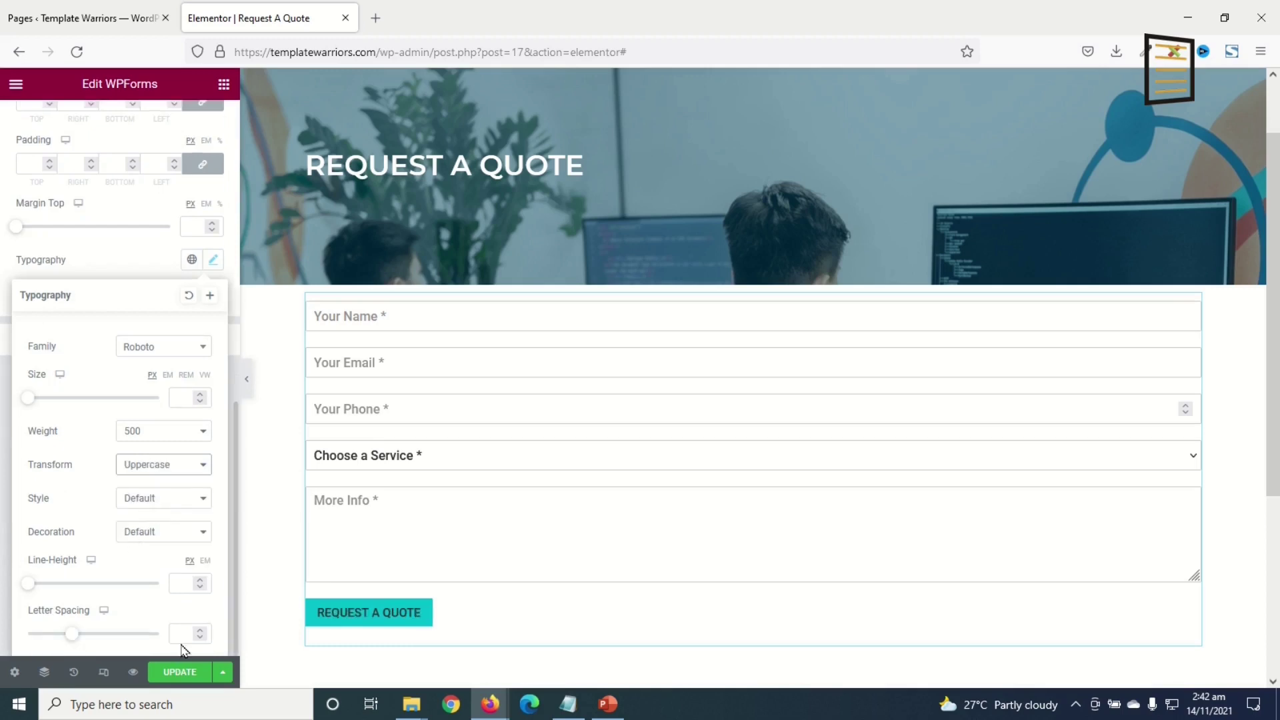
type("1.5")
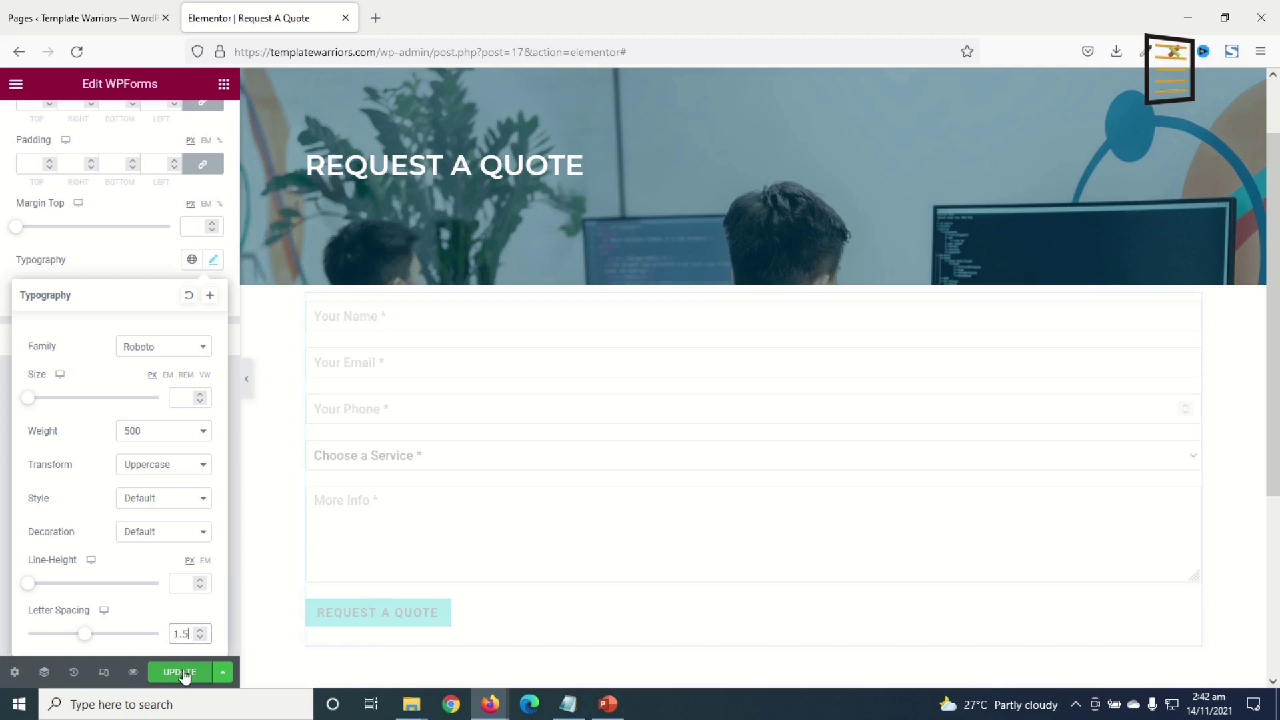
- Make the button text #FFFFFF and its hover background Dark Blue
scroll(167, 400, "up", 3)
left_click(192, 226)
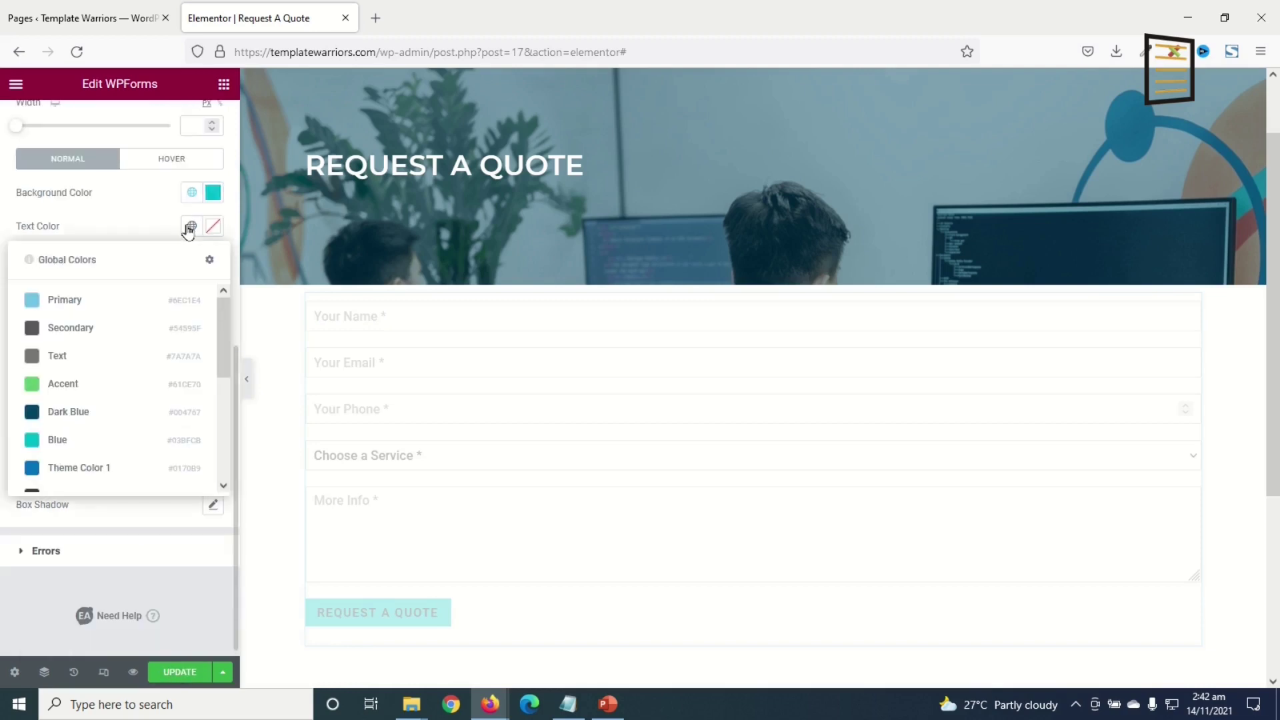
left_click(213, 227)
type("#FFFFFF")
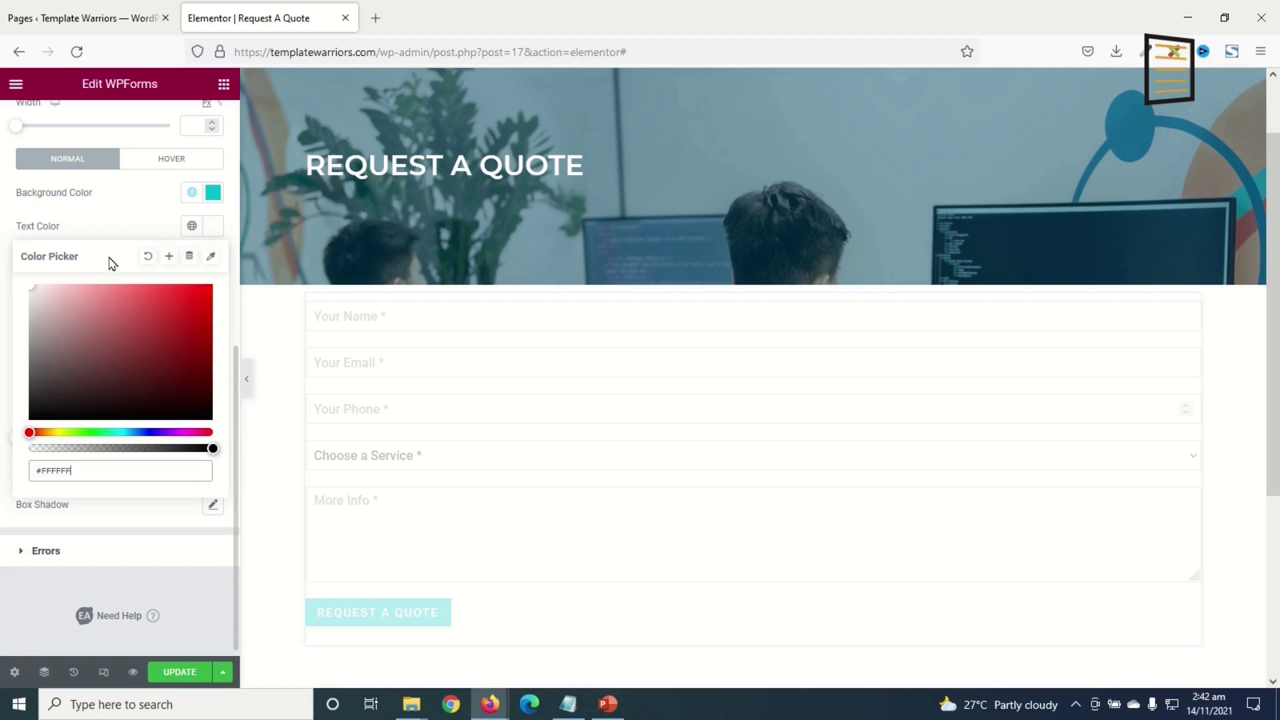
left_click(163, 167)
left_click(191, 427)
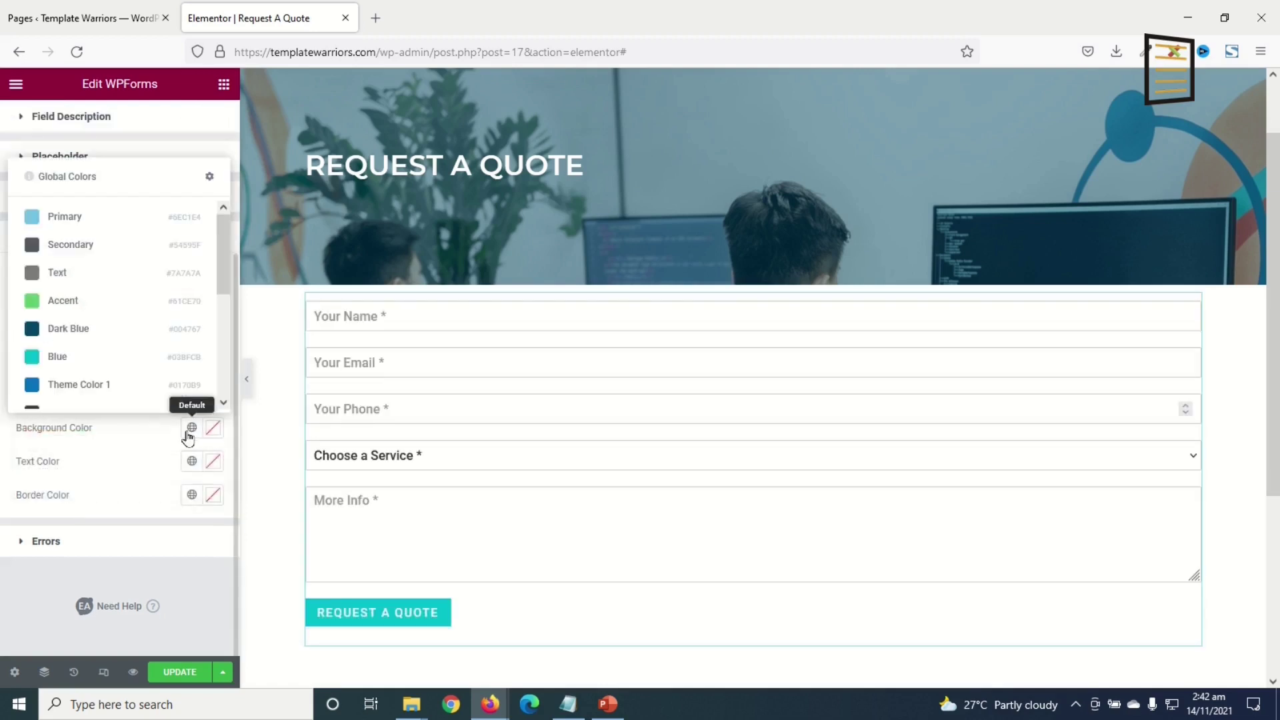
left_click(79, 330)
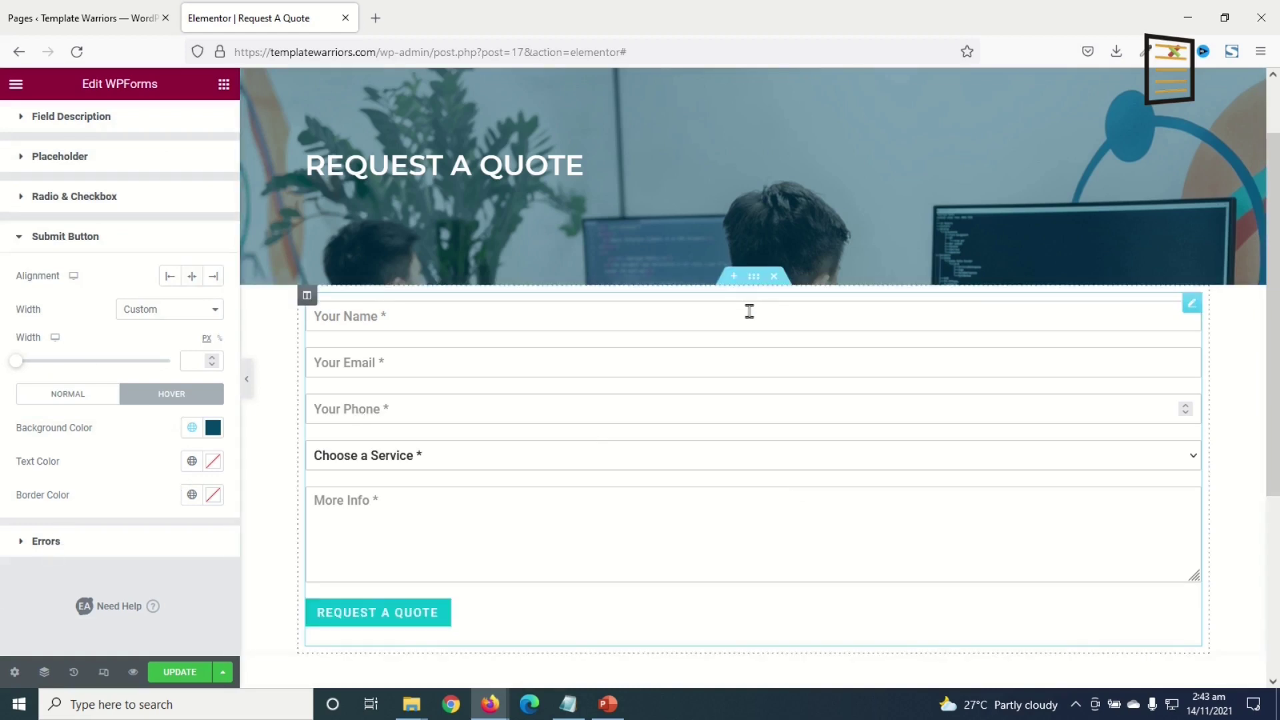
- Pad the form section 100 px top and bottom, 200 px left and right, and save
left_click(754, 277)
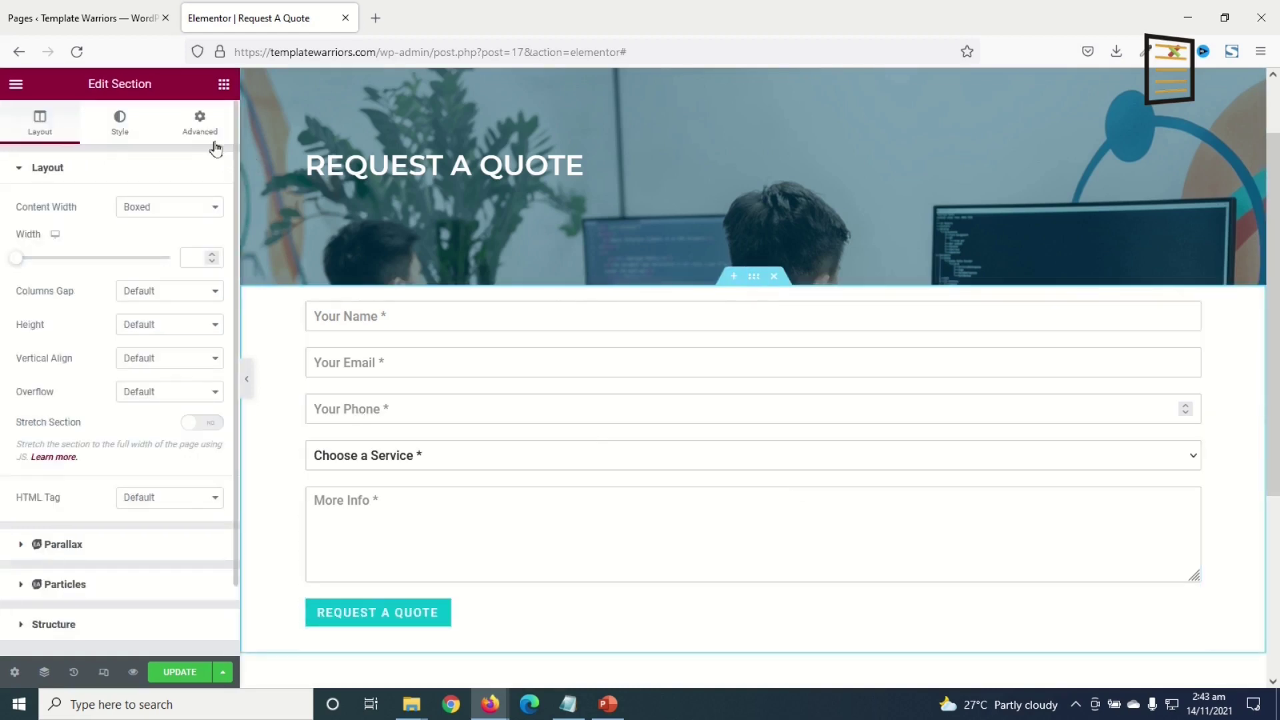
left_click(200, 127)
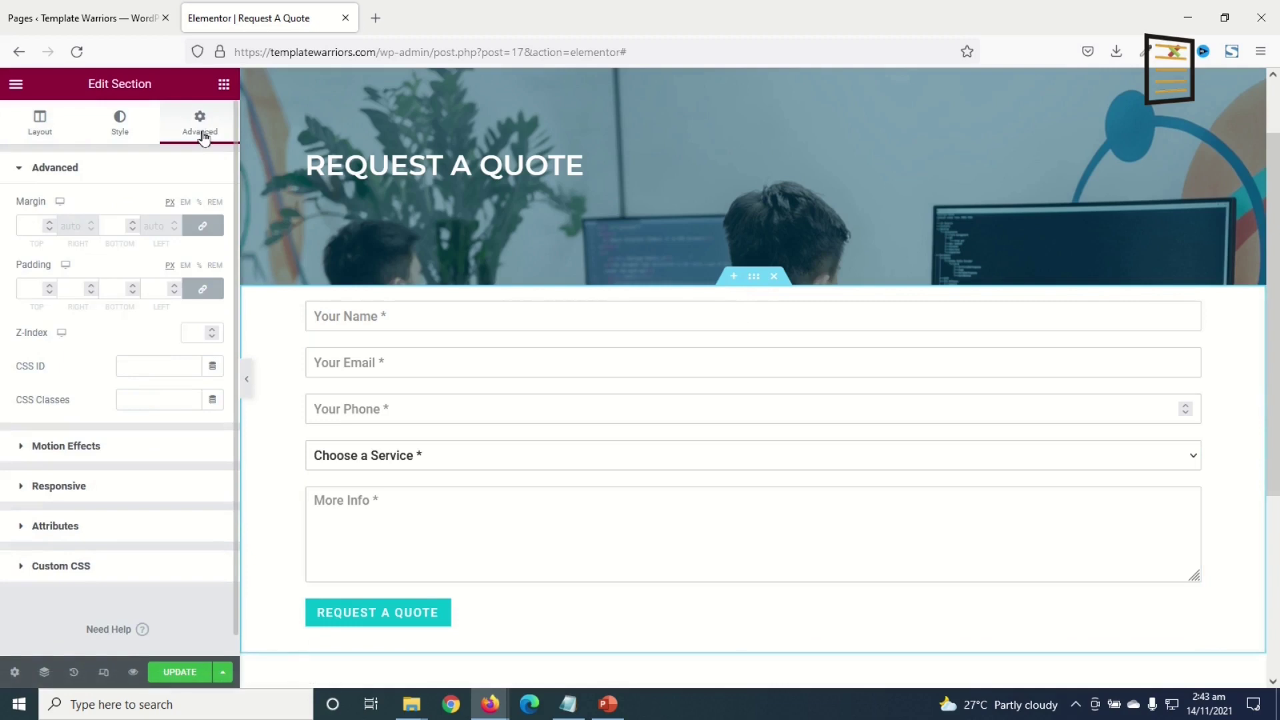
left_click(202, 288)
double_click(26, 286)
type("100")
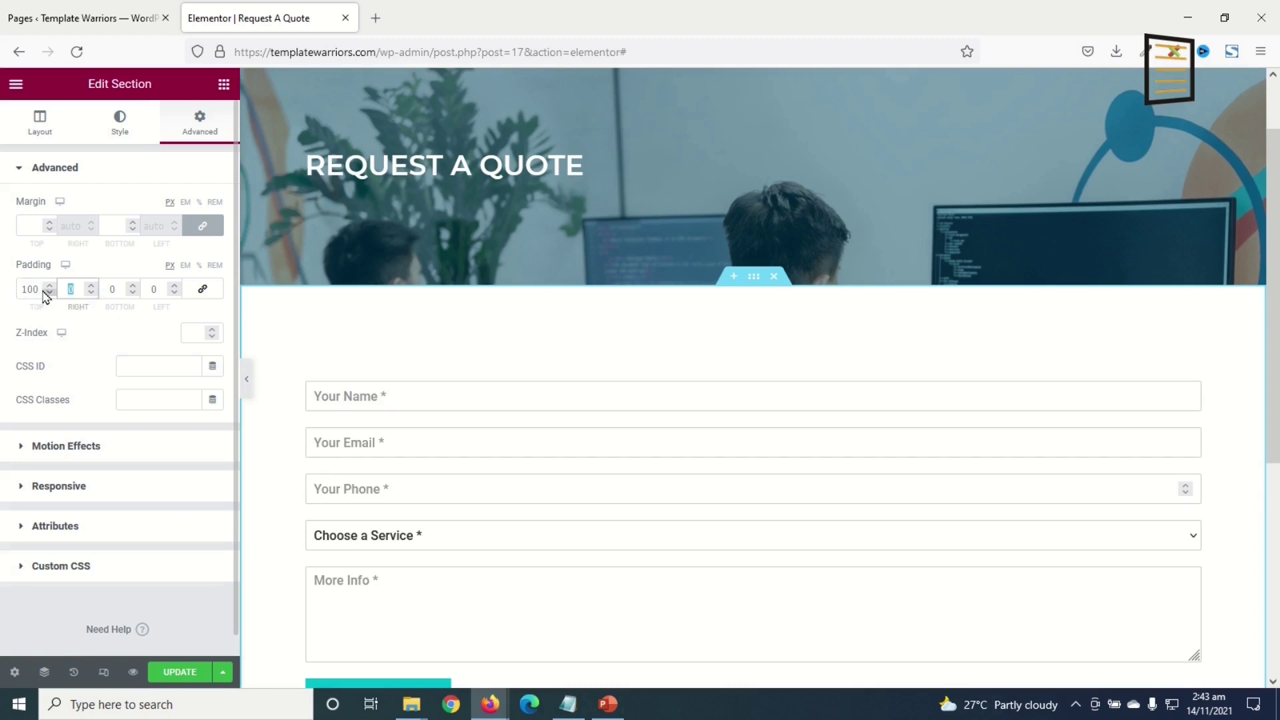
type("200")
key("Tab")
type("100")
key("Tab")
type("200")
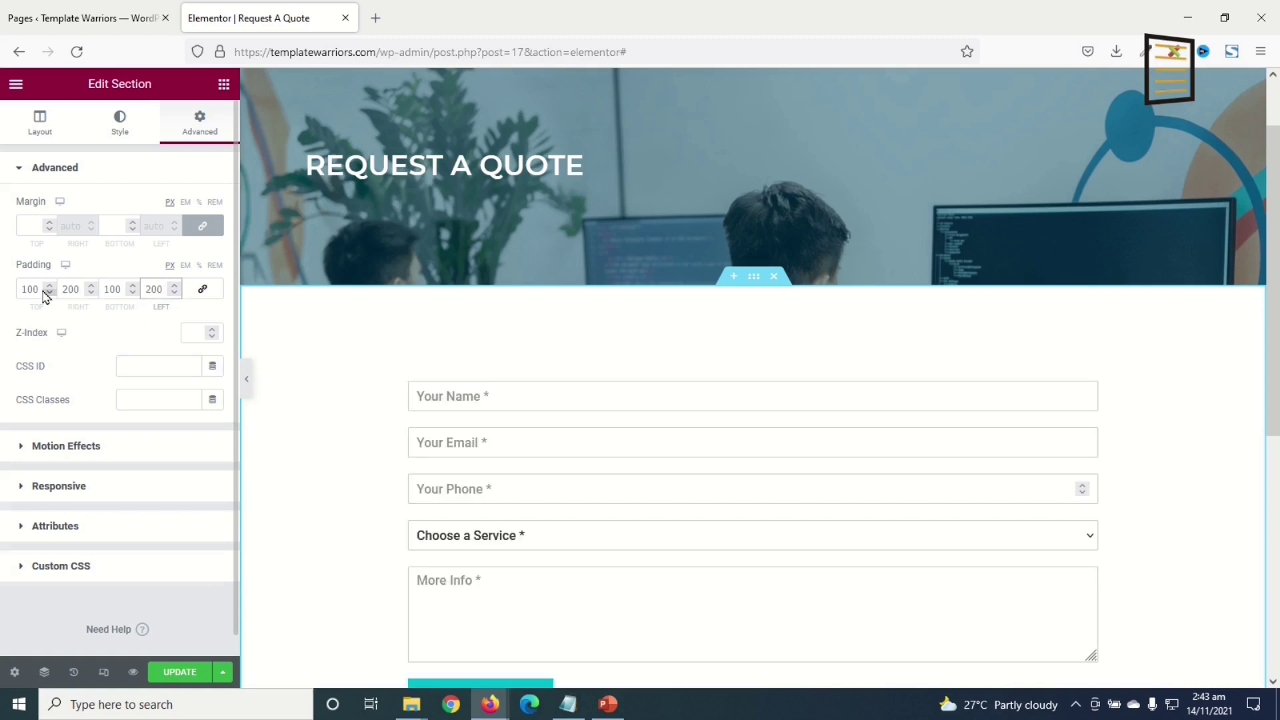
scroll(274, 680, "down", 2)
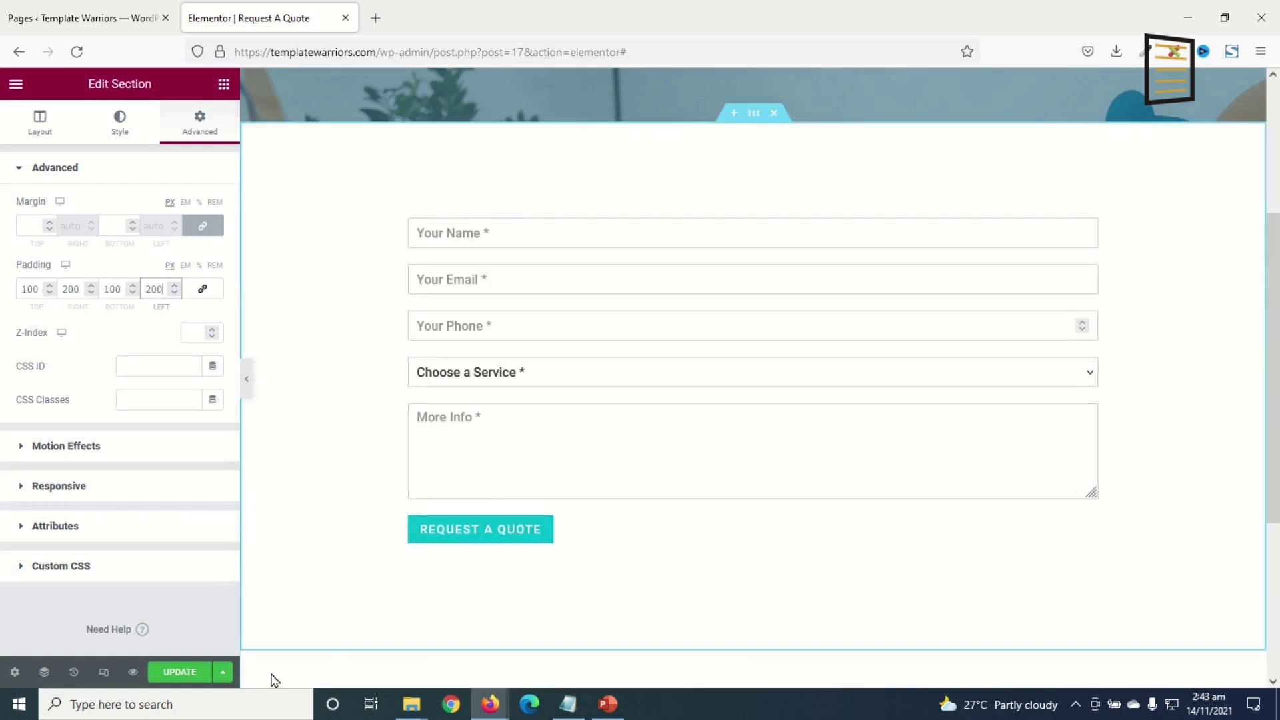
left_click(176, 673)
- View the live Request A Quote page from the editor's main menu
scroll(467, 433, "up", 3)
scroll(548, 282, "down", 3)
scroll(548, 281, "down", 3)
scroll(409, 414, "up", 6)
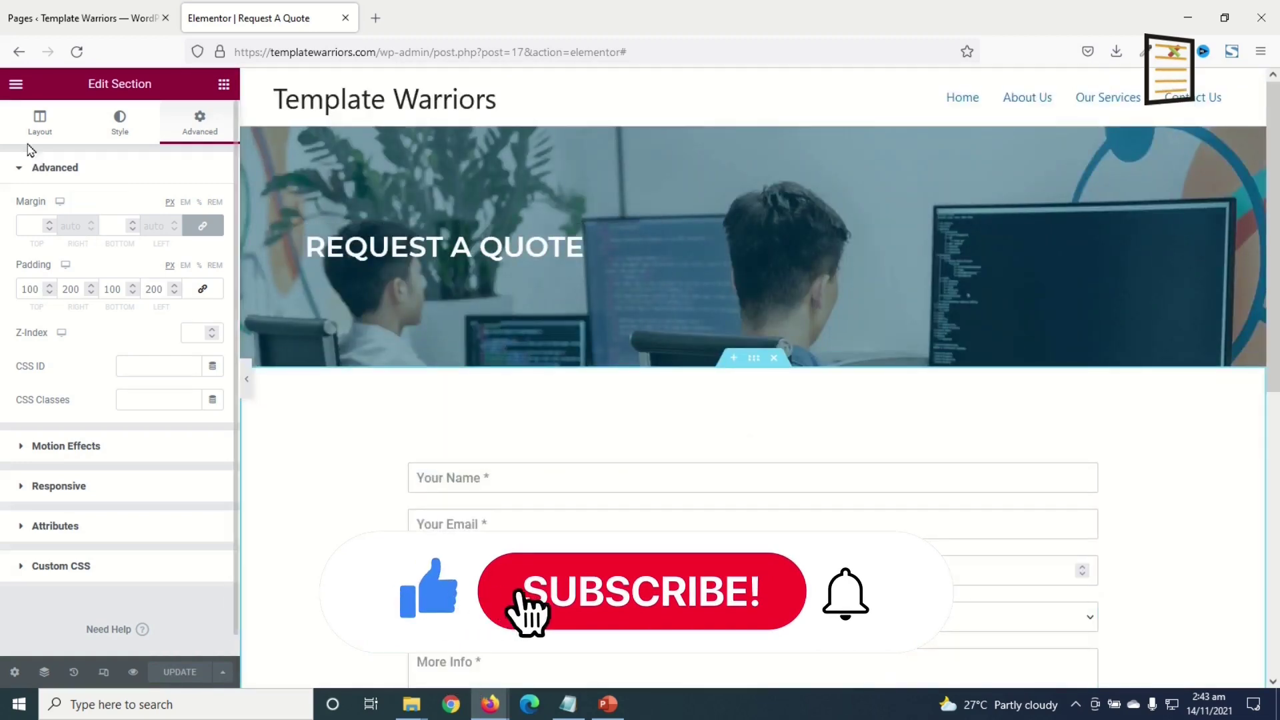
left_click(15, 87)
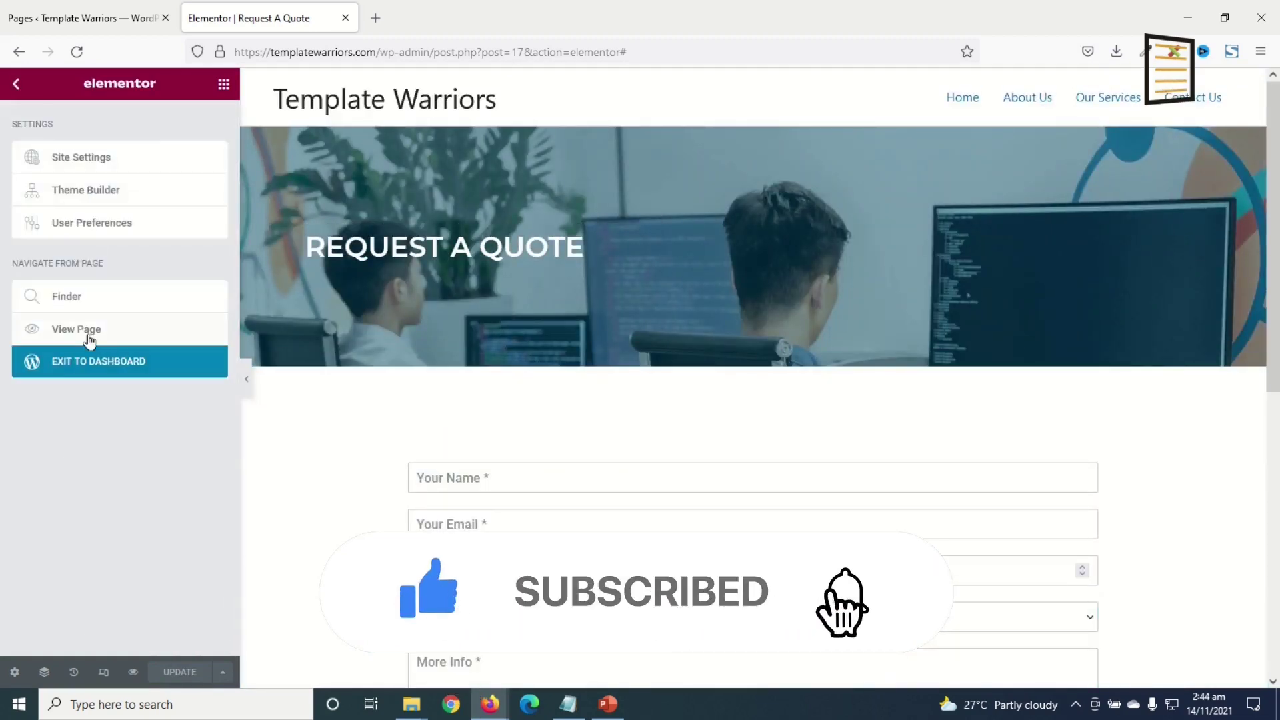
left_click(56, 373)
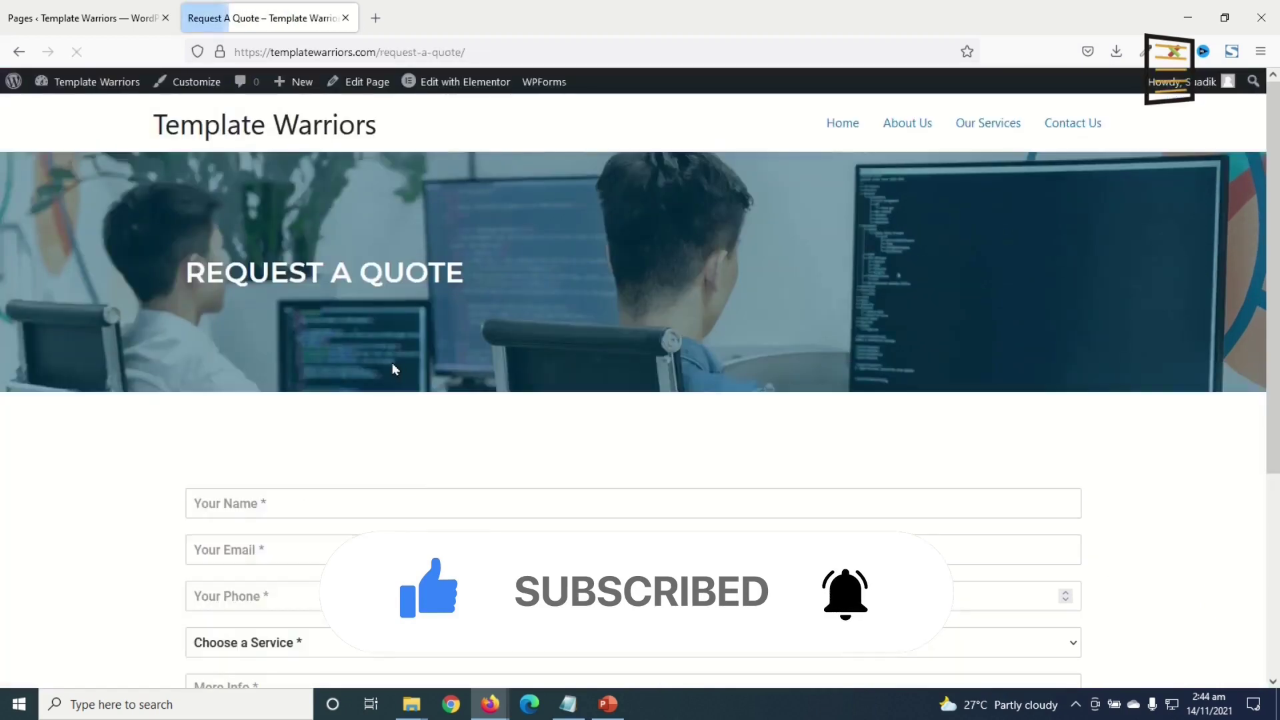
- In the header builder, move Primary Menu to the bottom row's left and add a Button at right
left_click(193, 83)
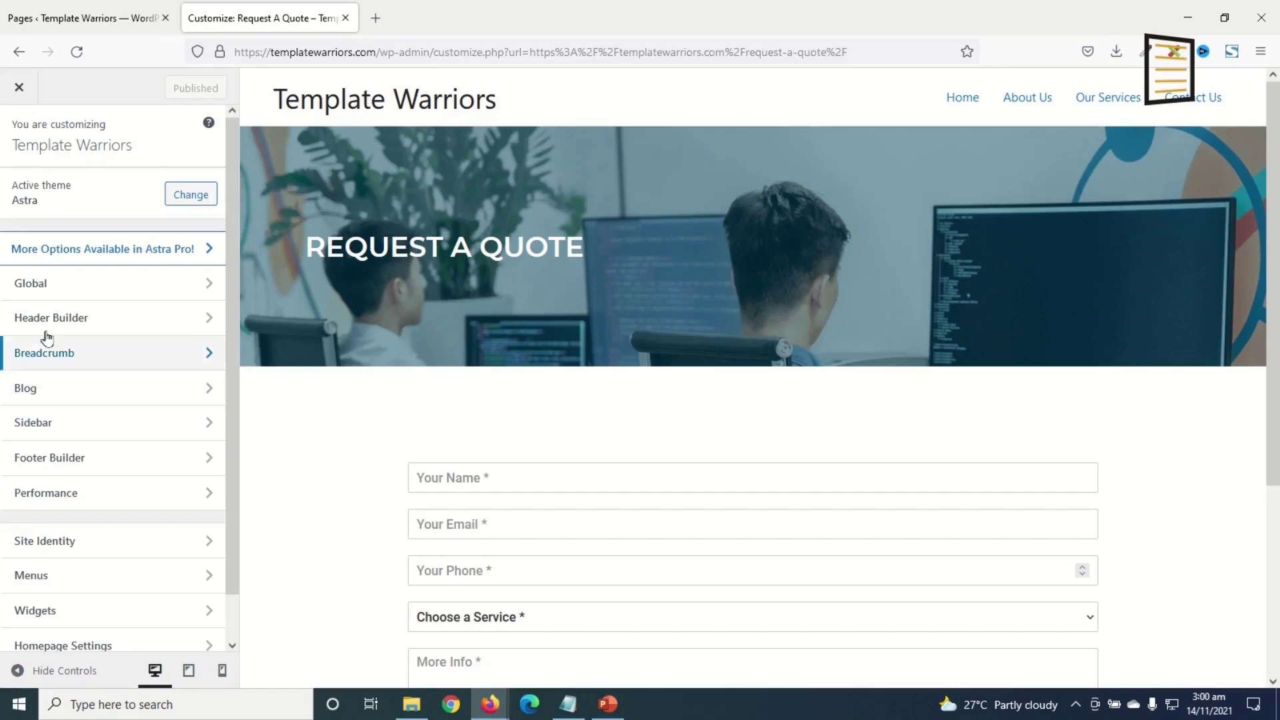
left_click(70, 320)
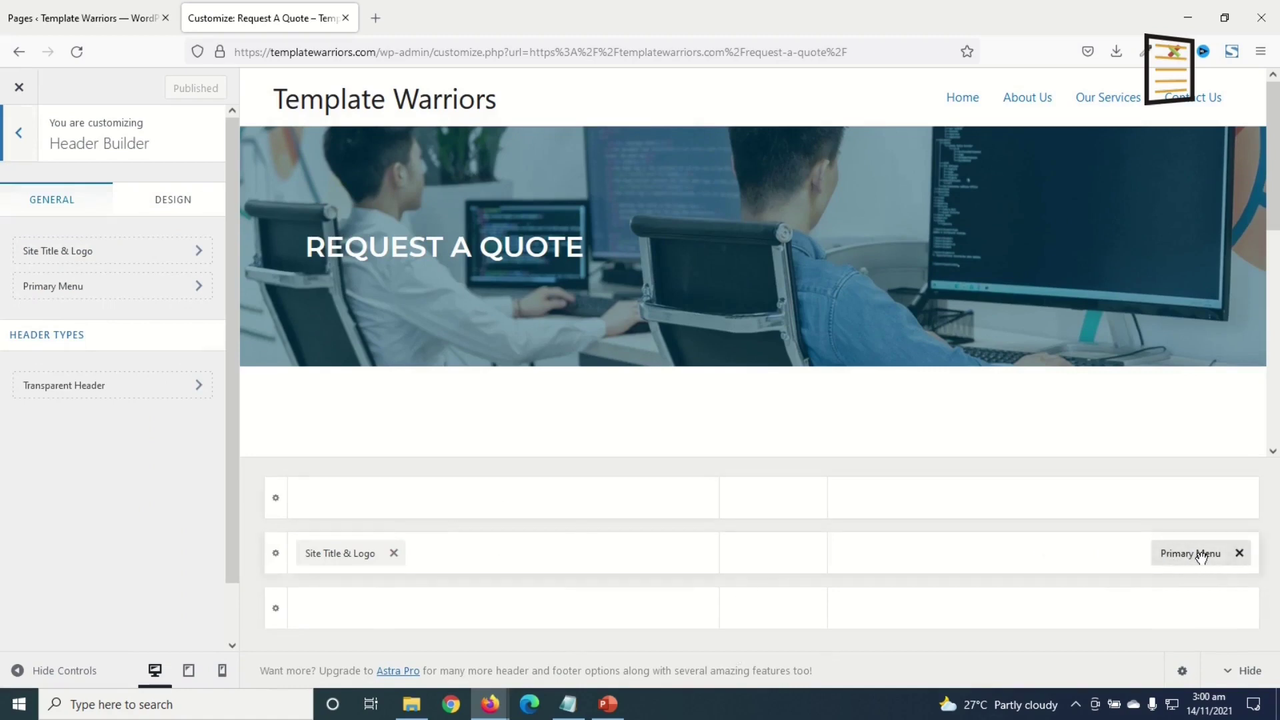
left_click_drag(1200, 558, 334, 609)
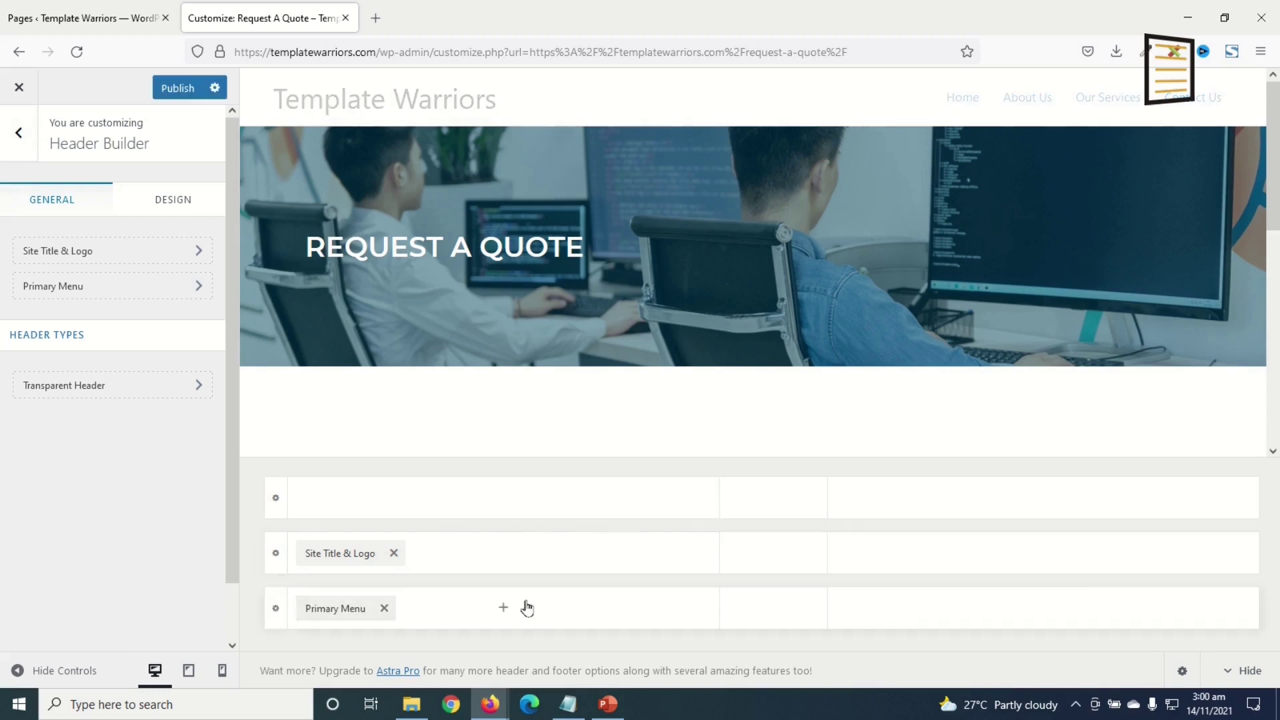
left_click(1044, 608)
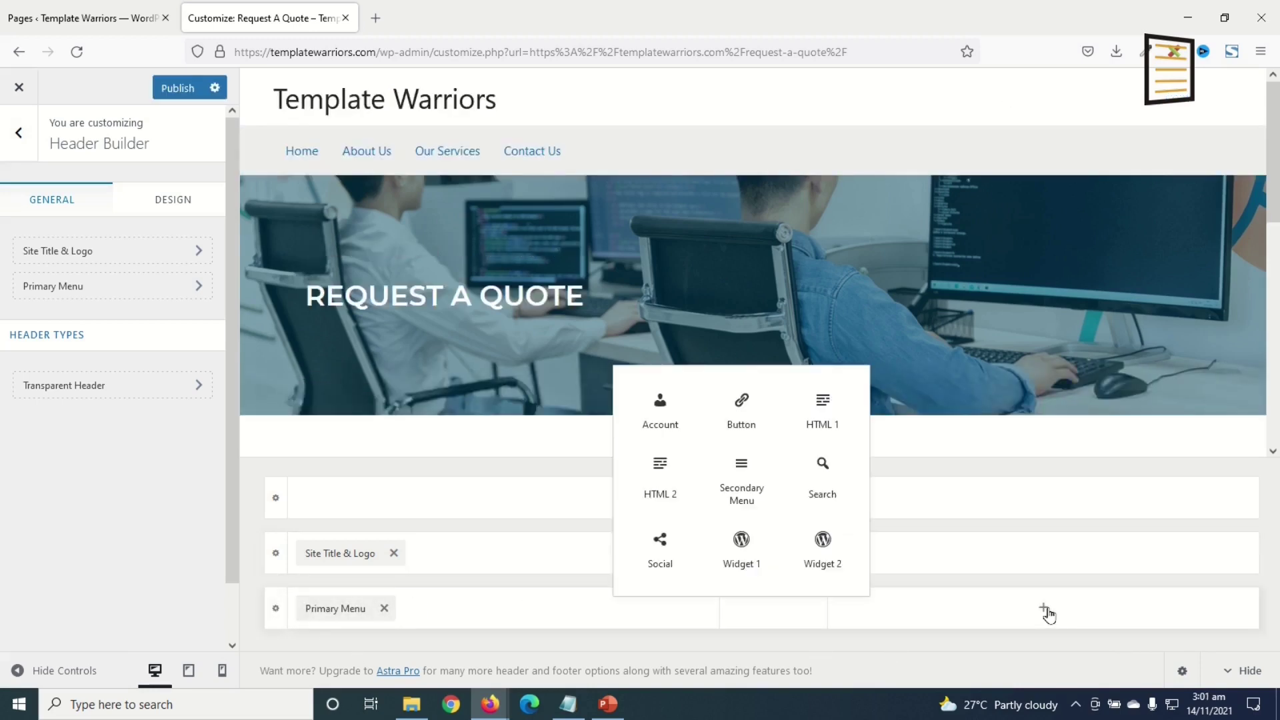
left_click(748, 419)
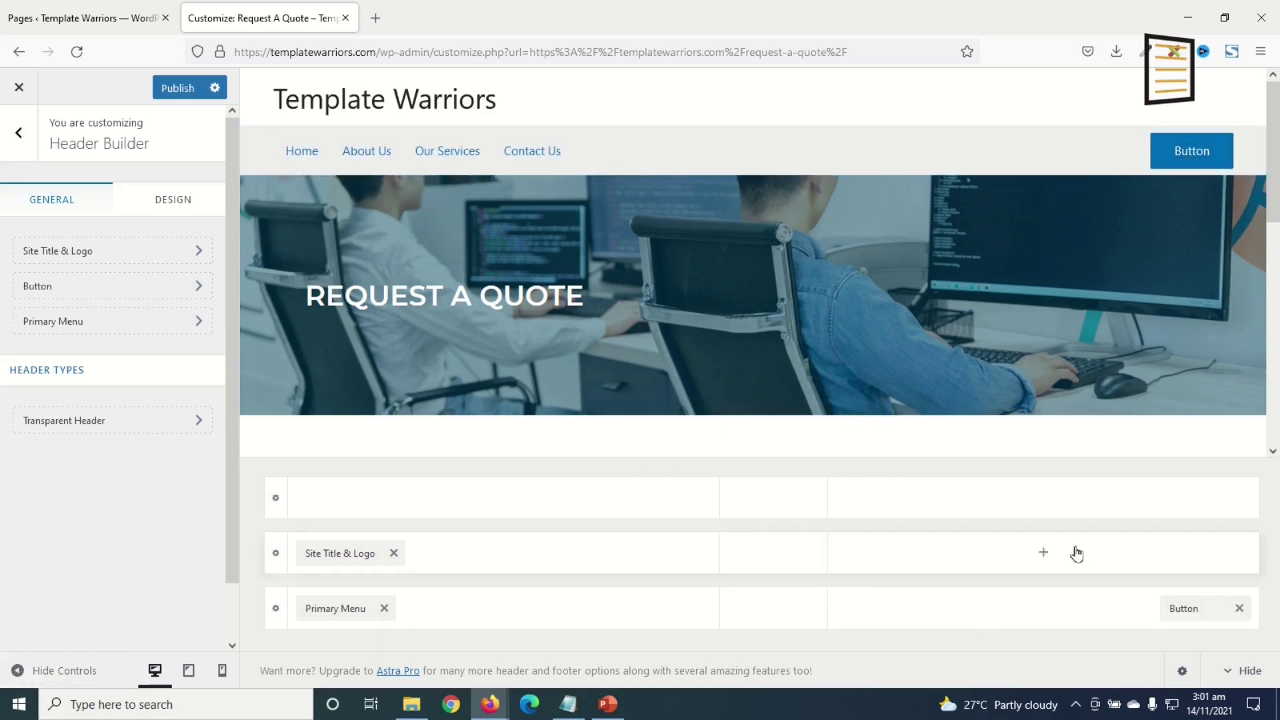
- Add HTML 1 and Social icons to the middle header row's right side
left_click(1043, 556)
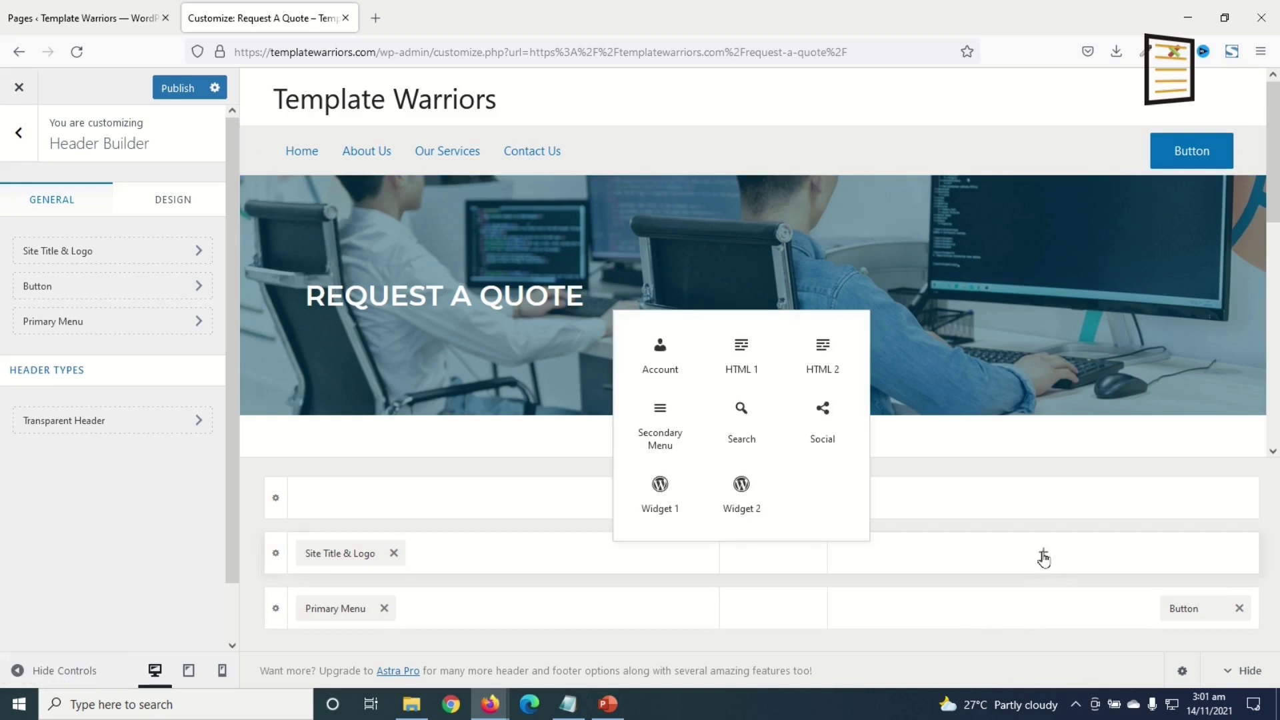
left_click(747, 367)
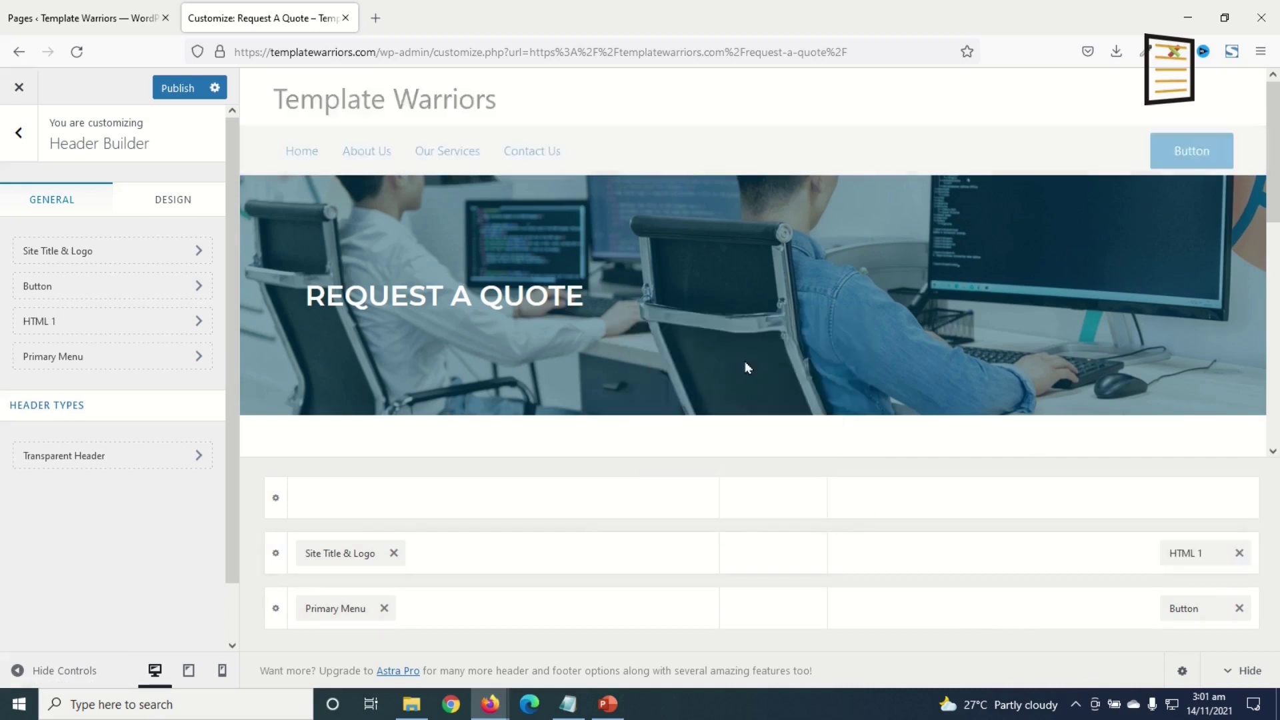
left_click(1044, 560)
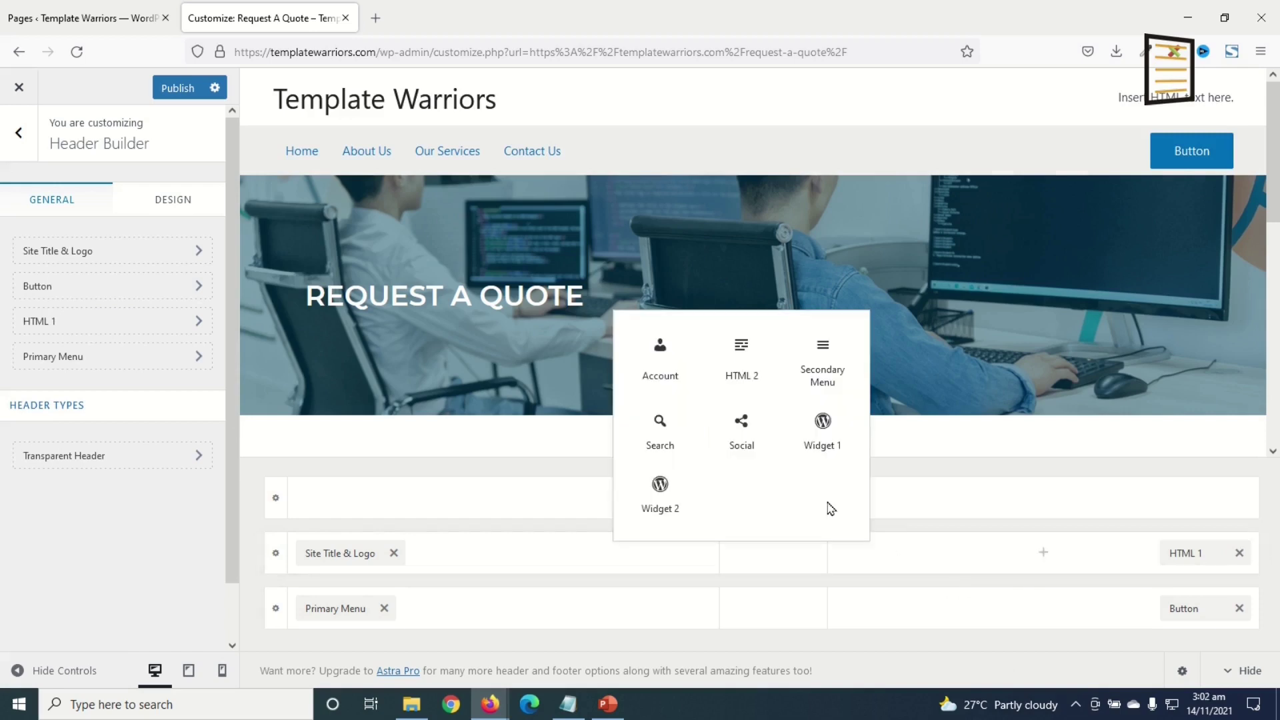
left_click(742, 438)
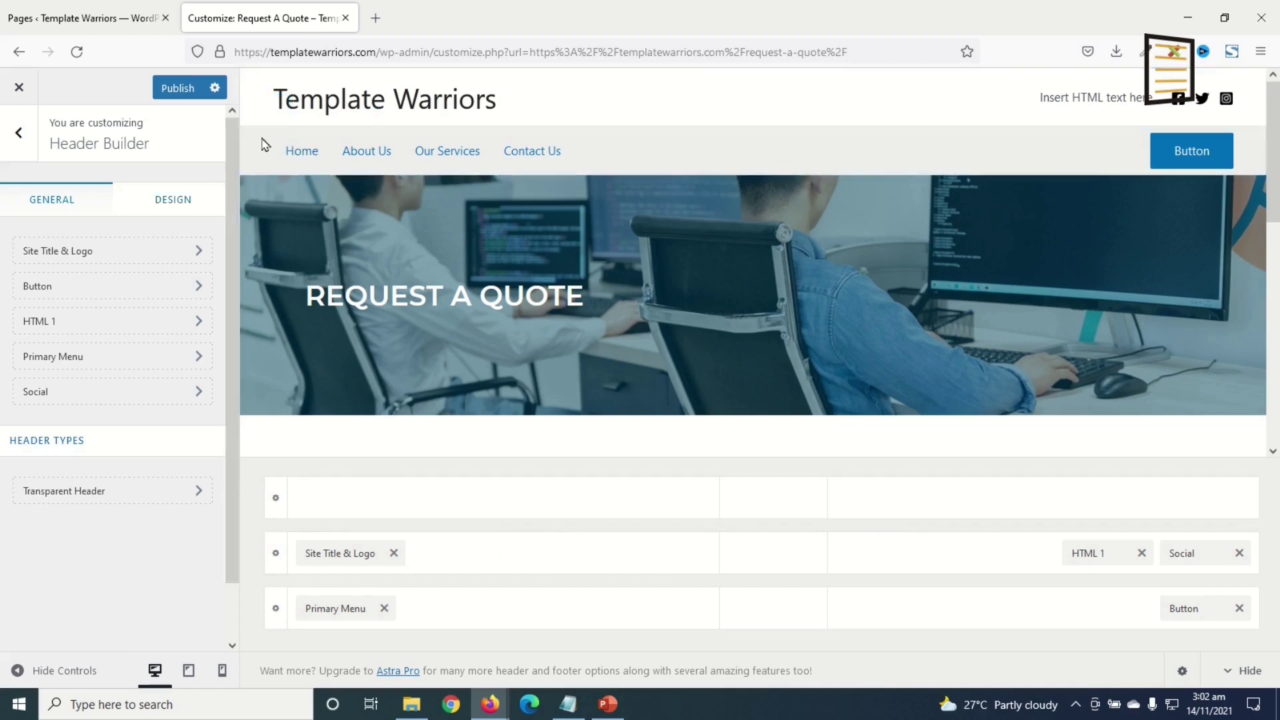
- Paste #004767 as the middle header row's background colour
left_click(277, 555)
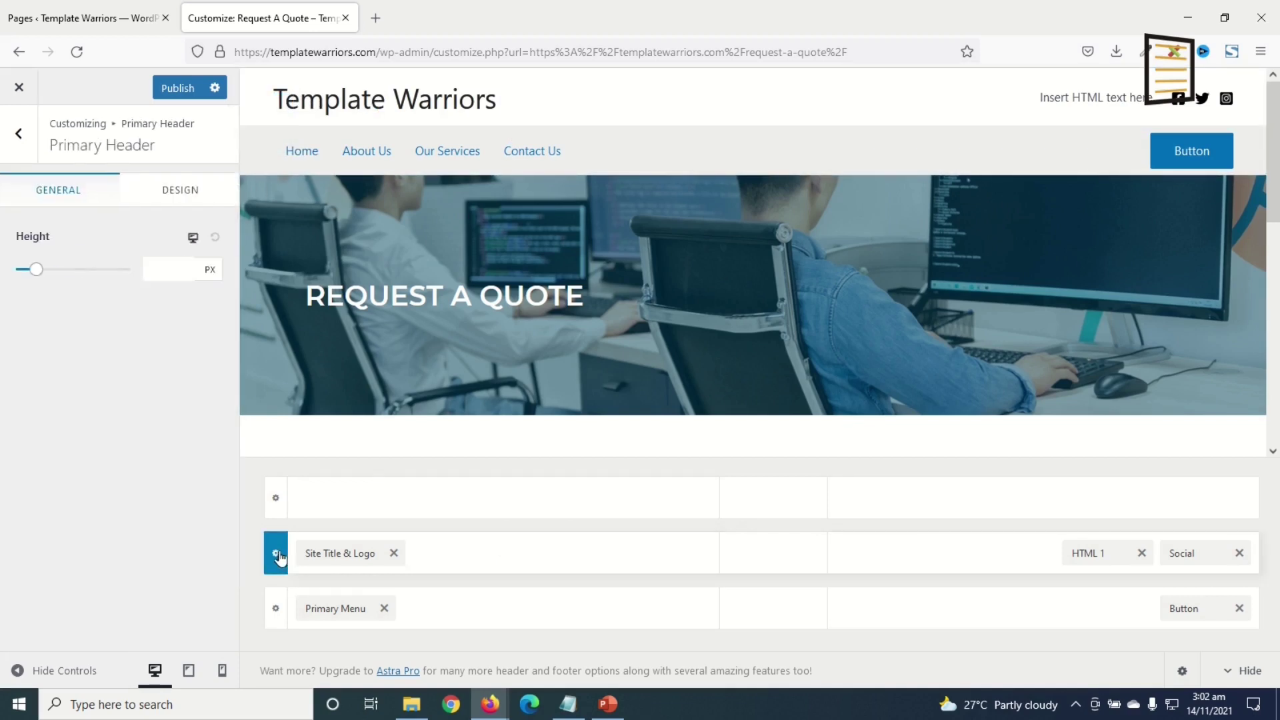
left_click(173, 193)
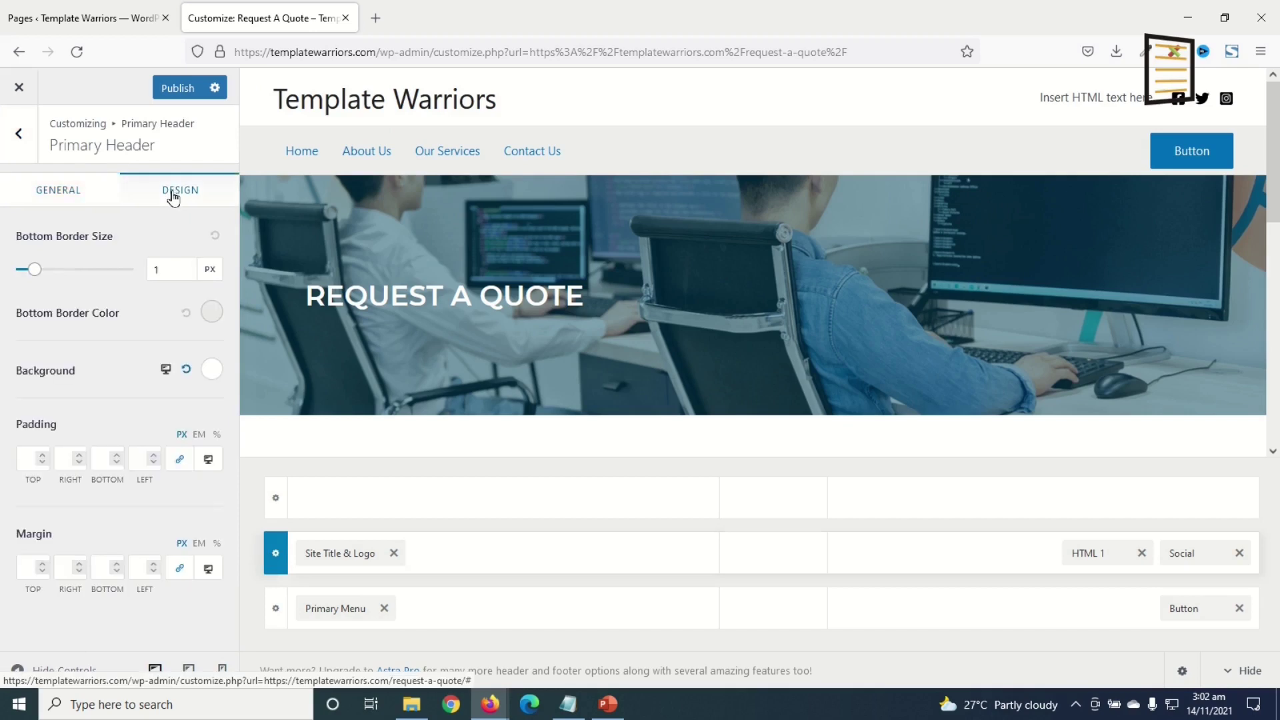
left_click(208, 371)
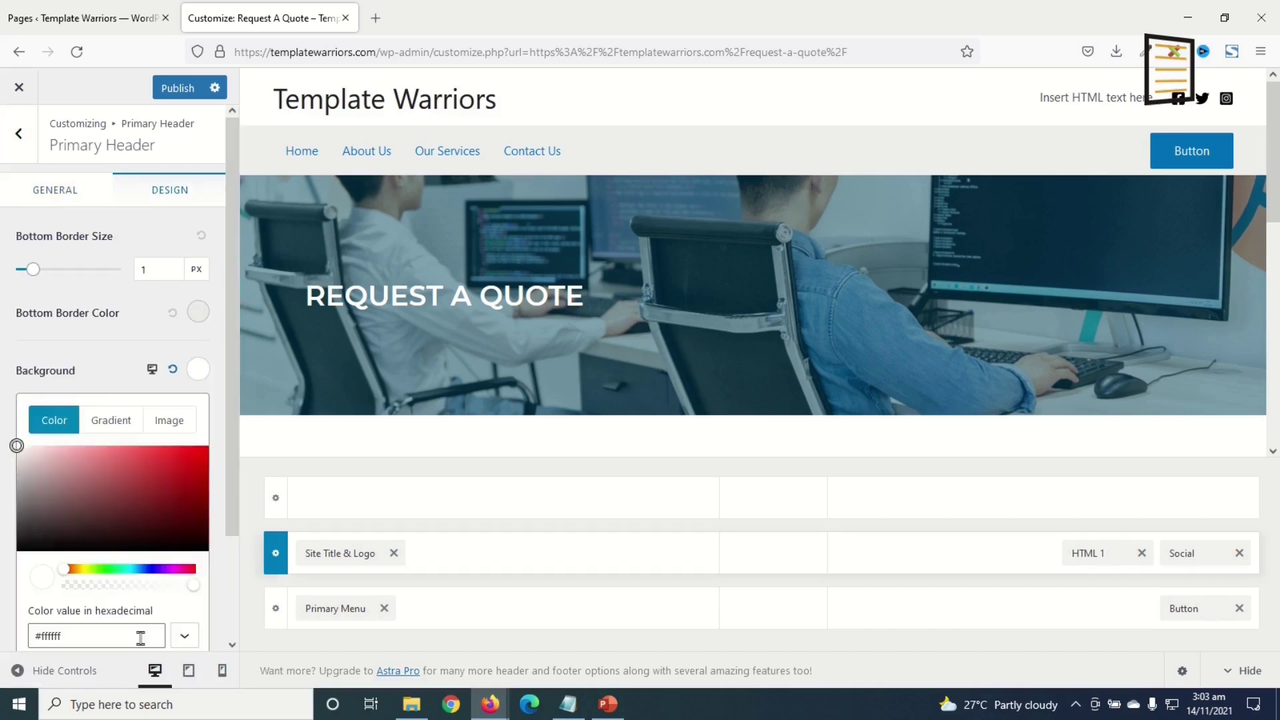
left_click(62, 637)
double_click(46, 633)
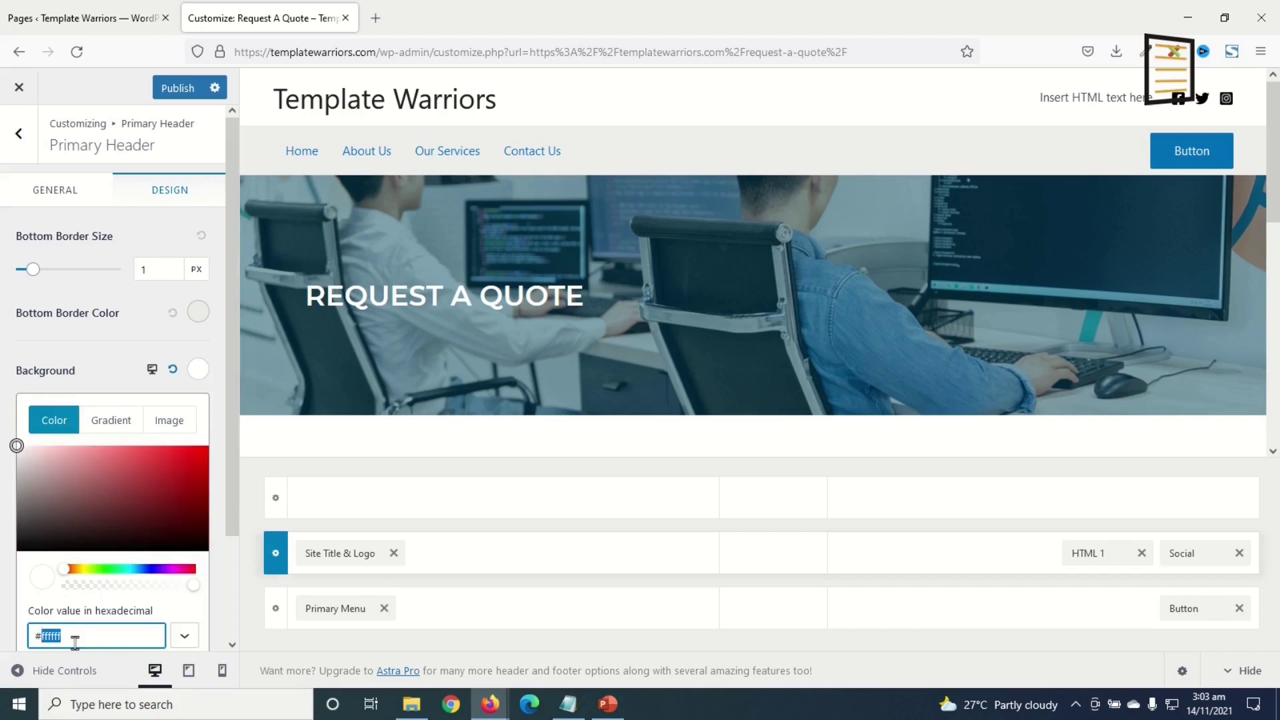
type("004767")
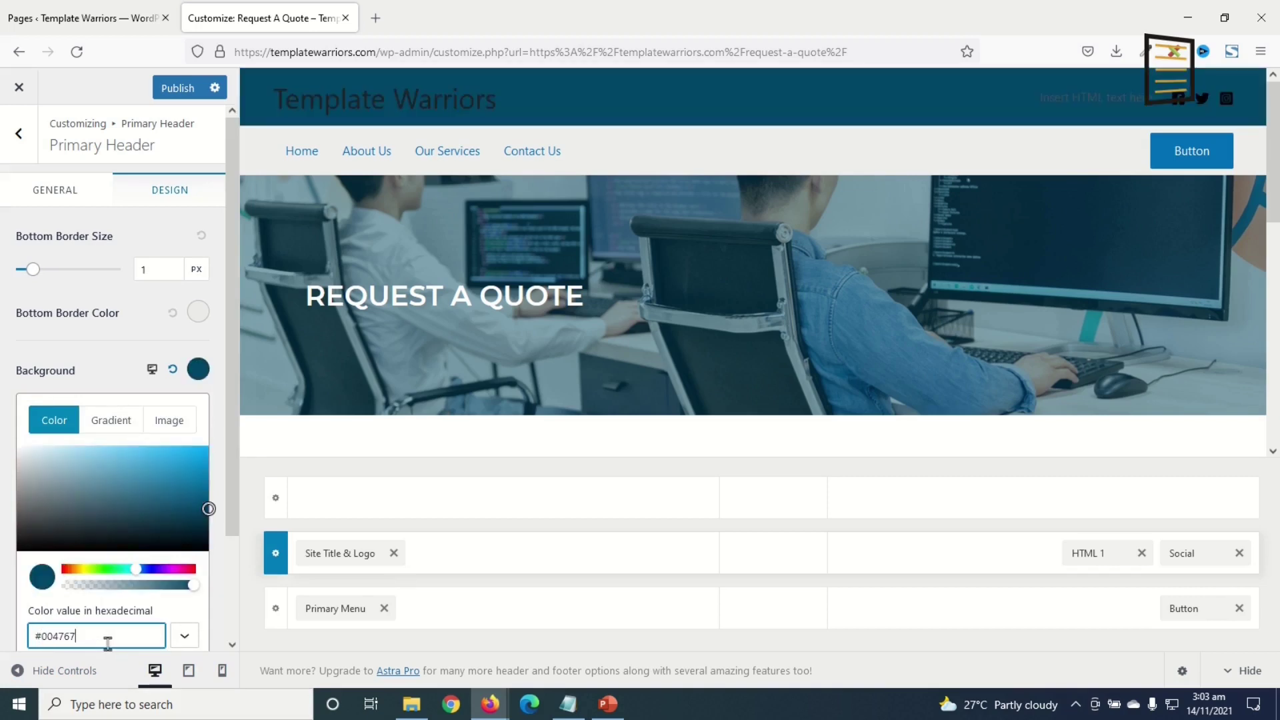
- Set the below-header row's background and bottom border colour to #004767
left_click(276, 610)
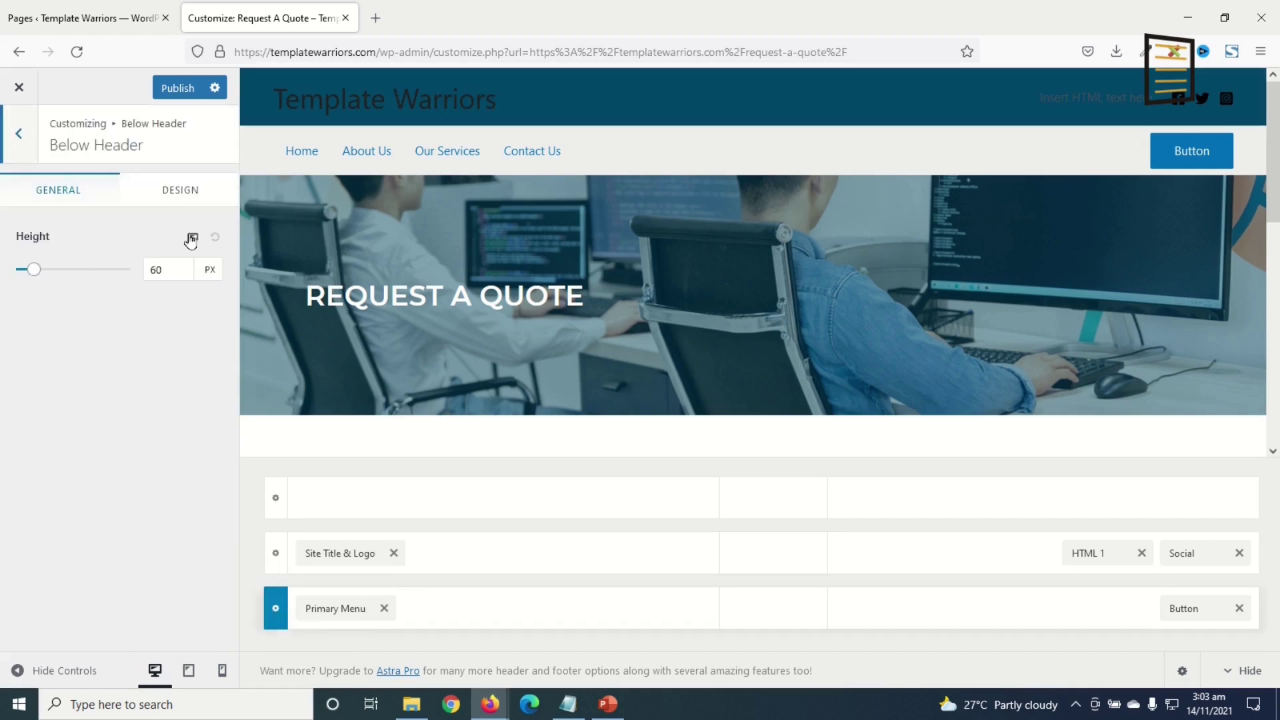
left_click(180, 190)
left_click(199, 370)
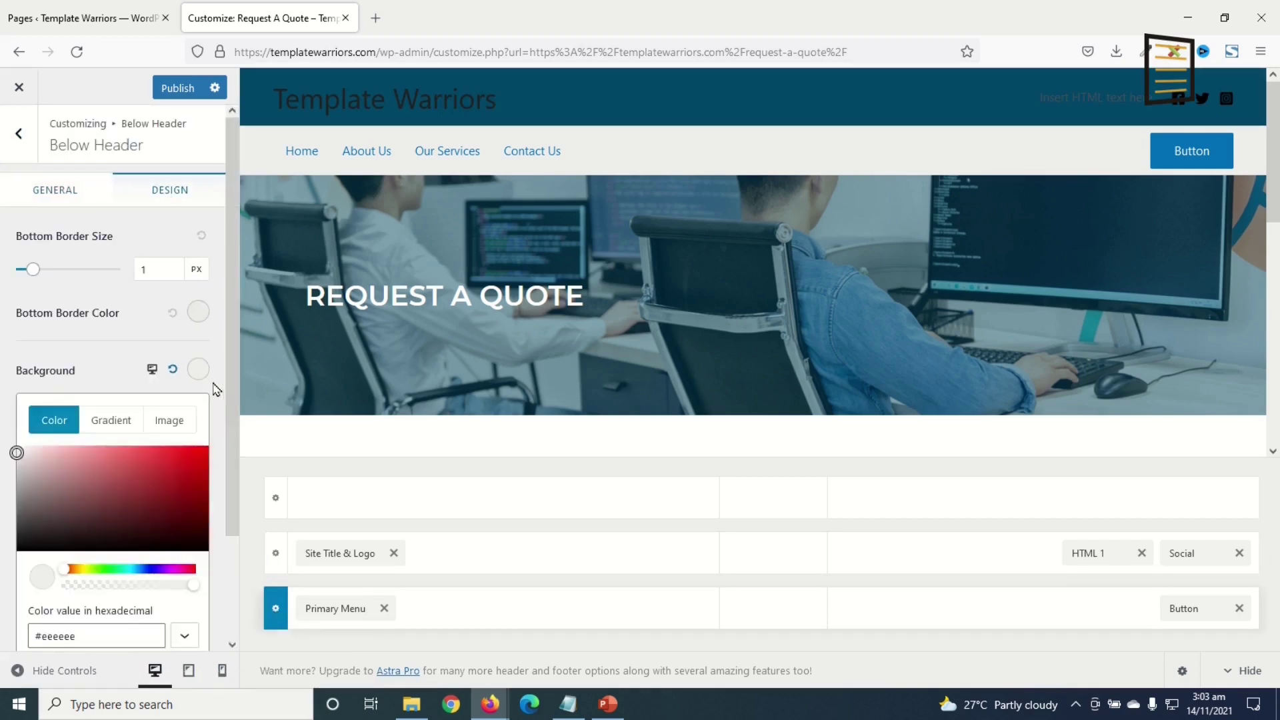
left_click(105, 636)
key("ctrl+a")
type("#004767")
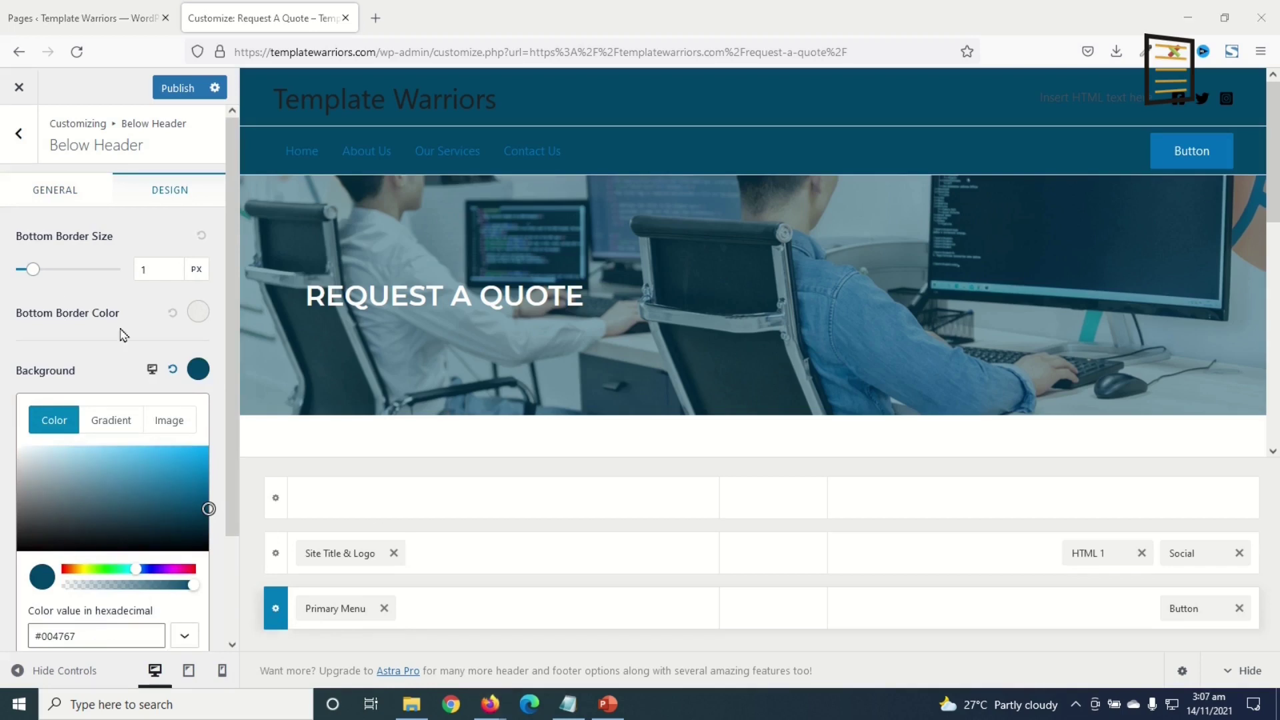
left_click(199, 314)
left_click(97, 526)
key("ctrl+a")
type("#004767")
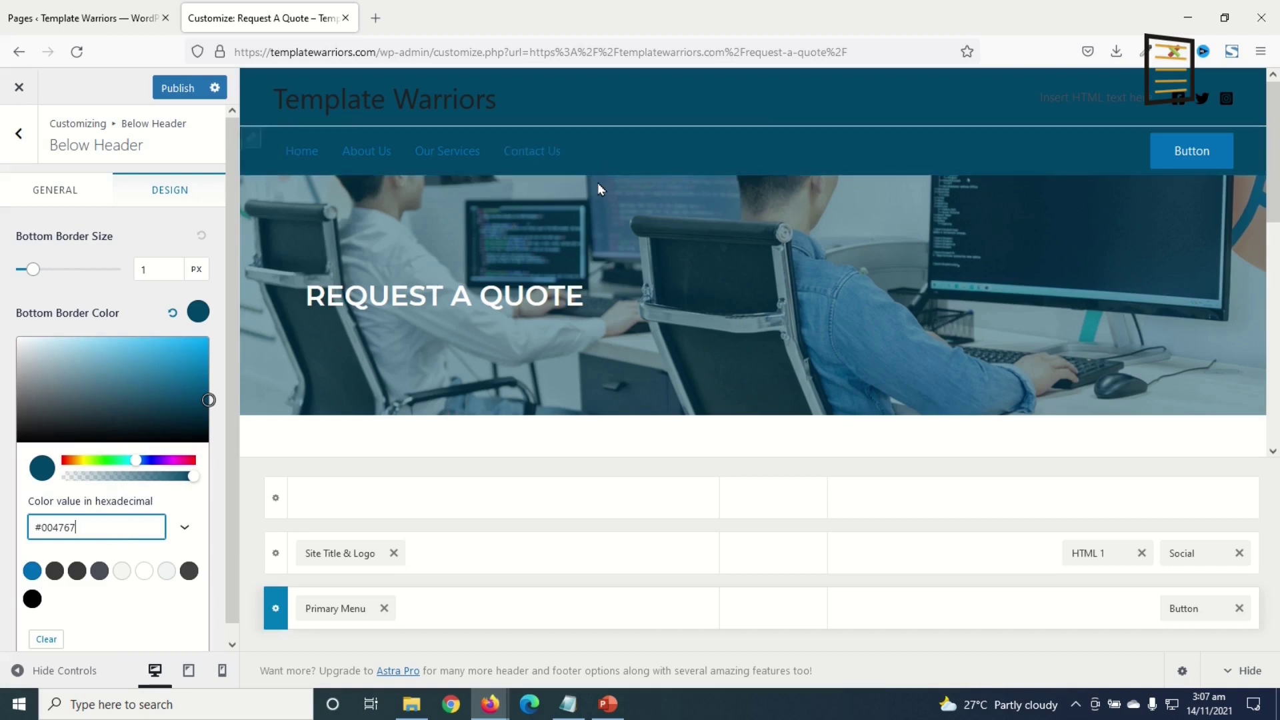
left_click(452, 524)
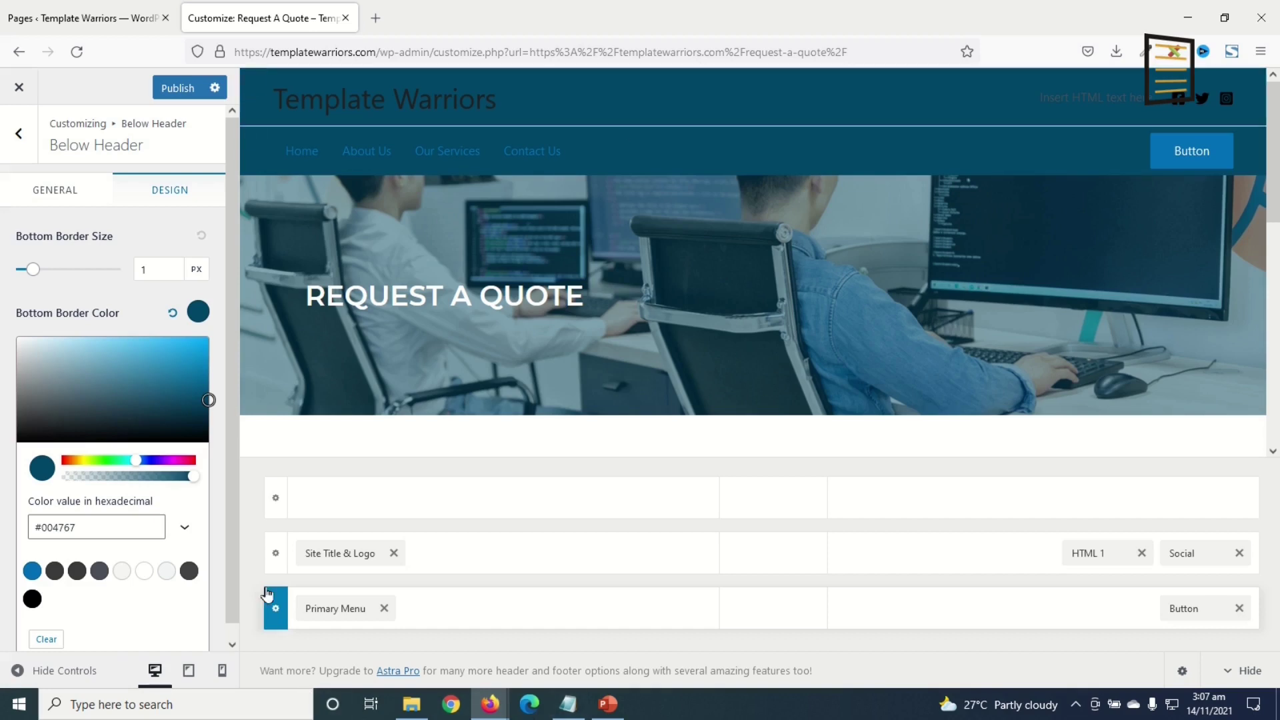
- Give the primary header a #03bfcb bottom border and start choosing a logo under Site Title & Logo
left_click(276, 555)
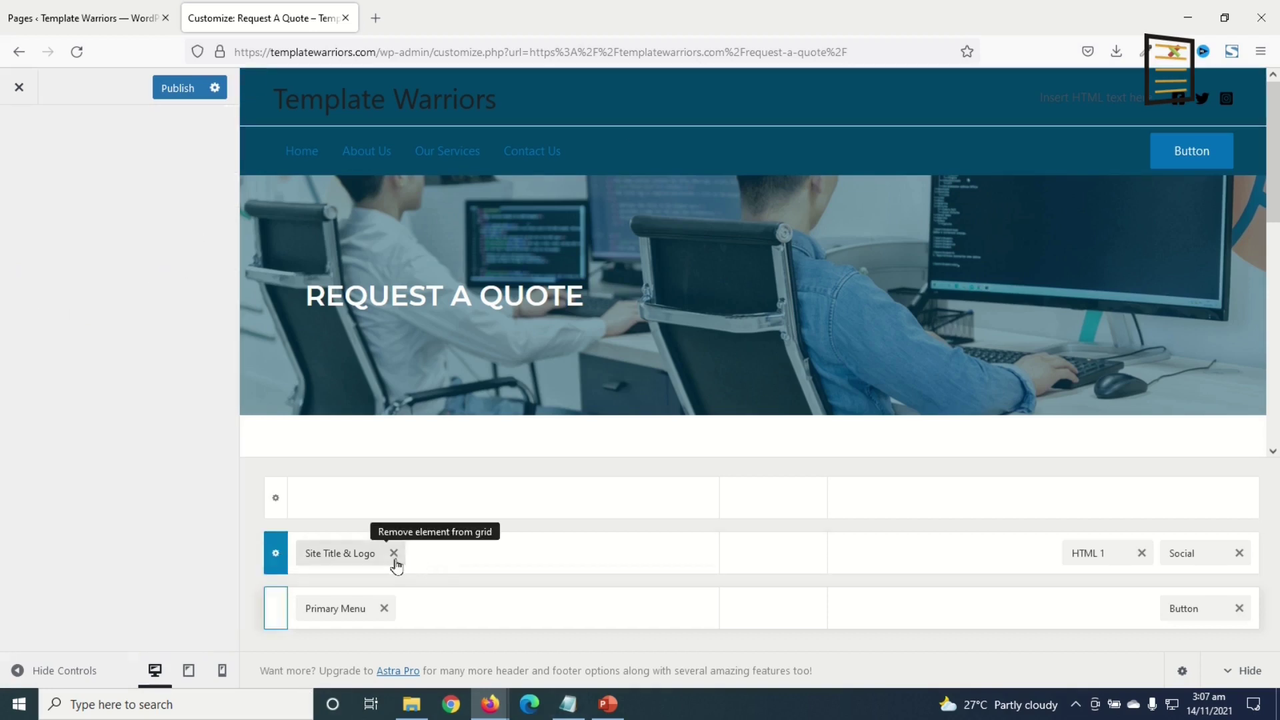
left_click(171, 192)
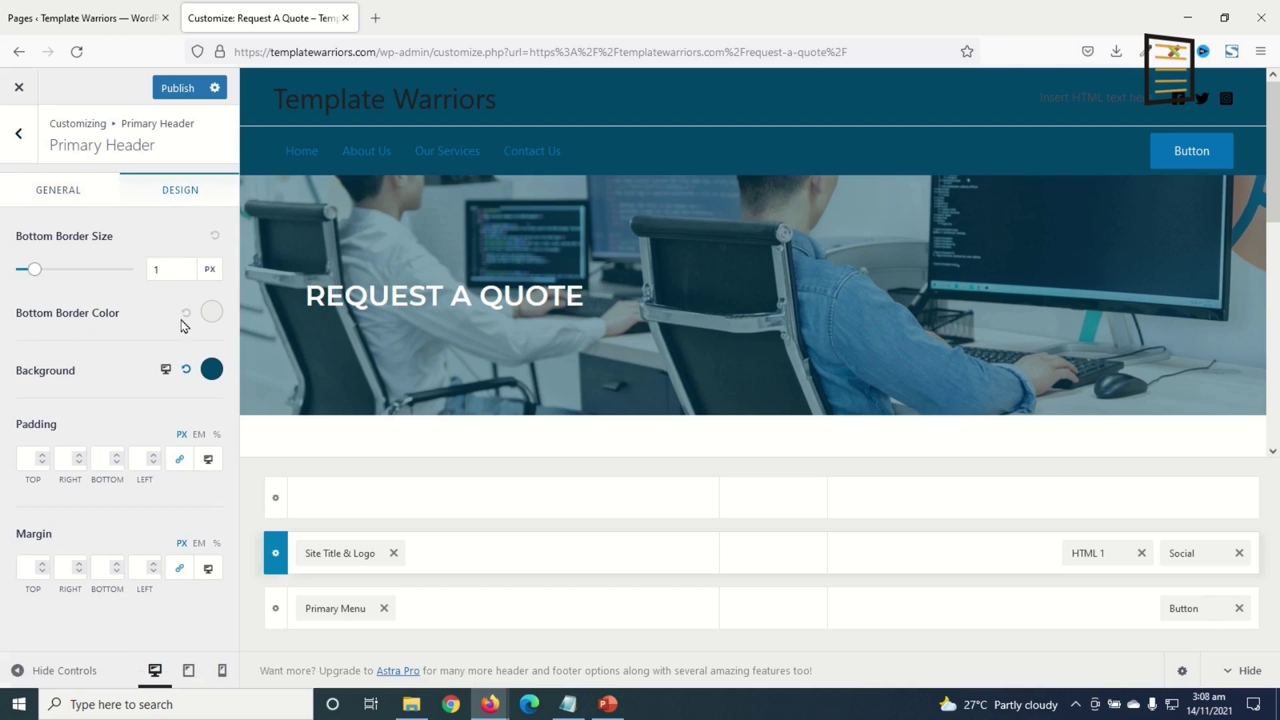
left_click(212, 311)
triple_click(101, 521)
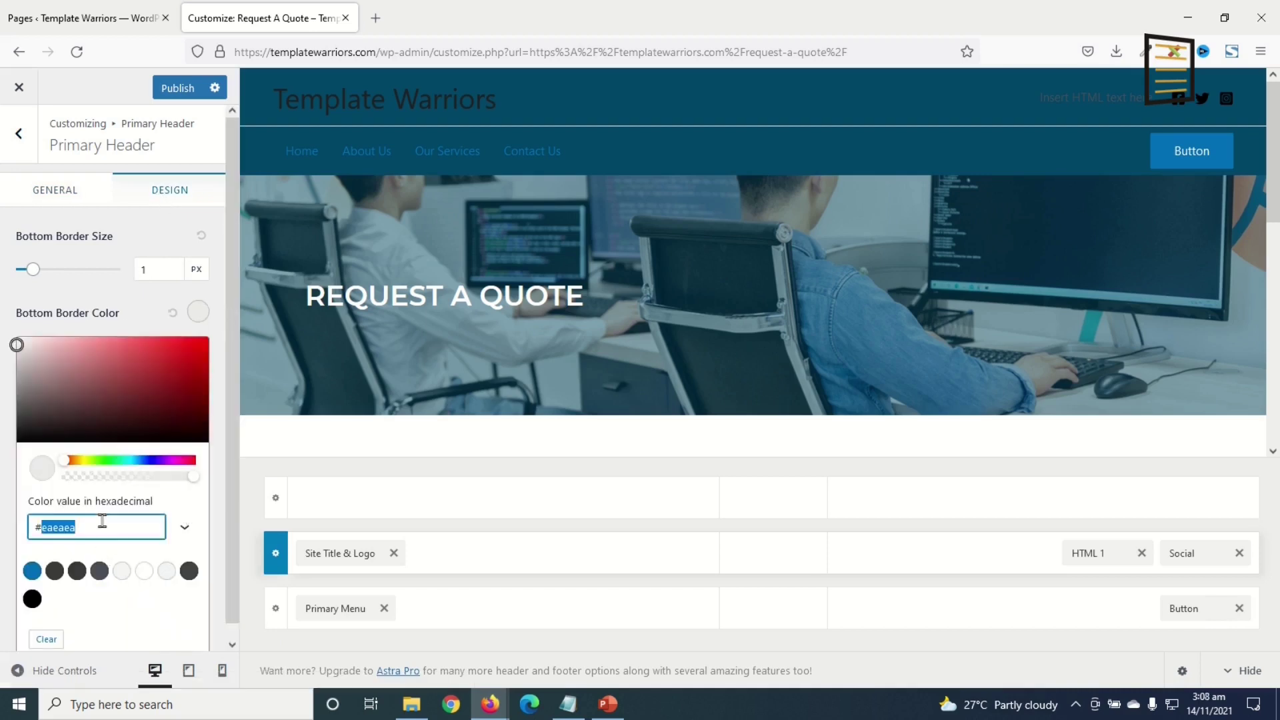
type("#03bfcb")
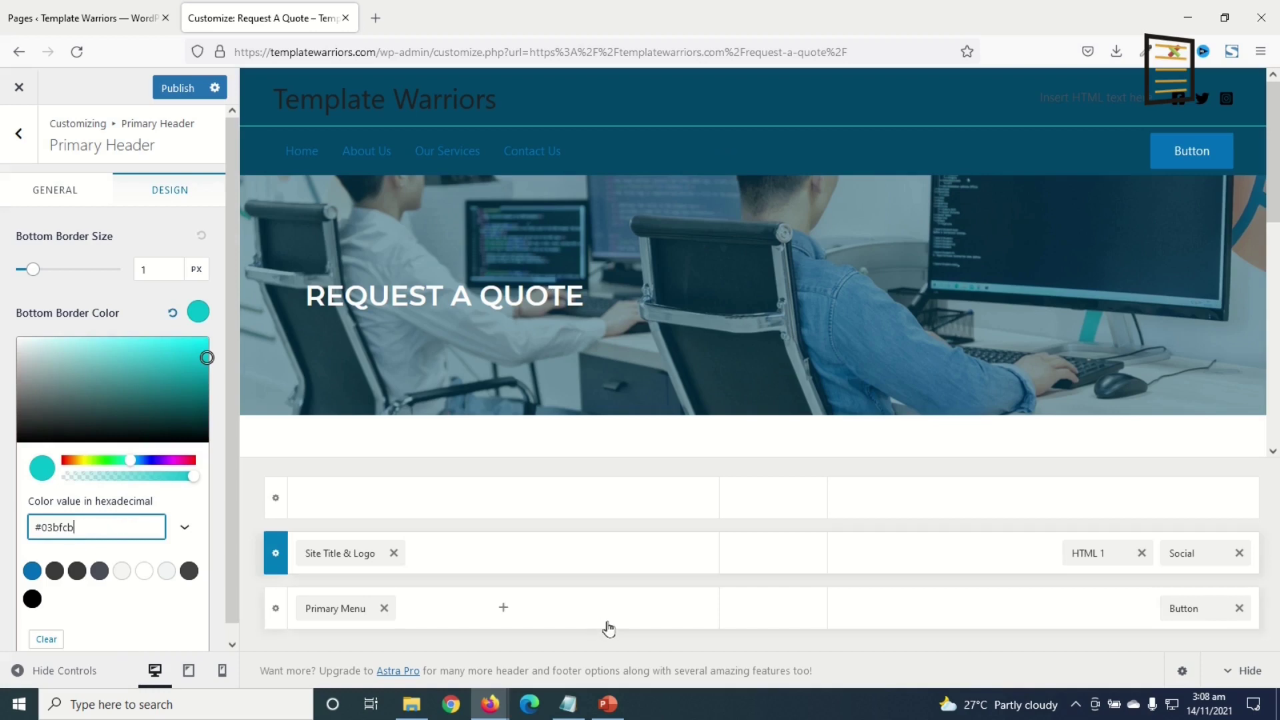
left_click(333, 556)
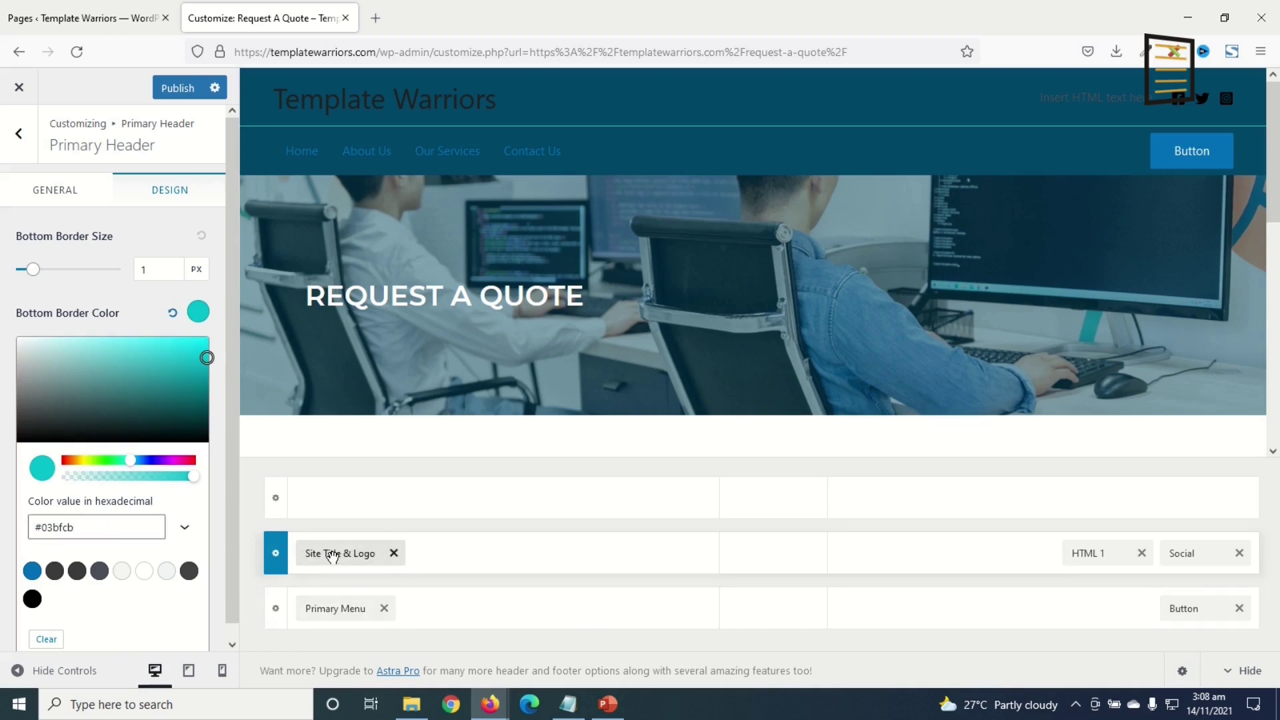
left_click(103, 283)
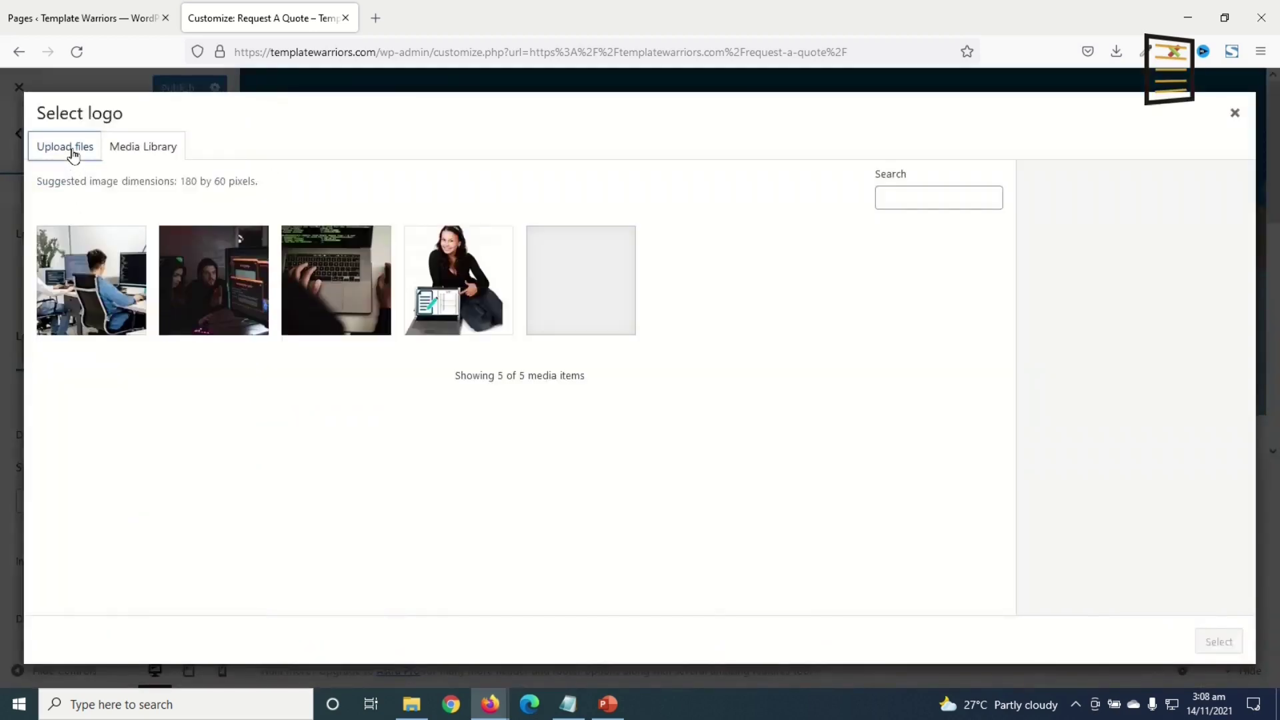
- Upload logo.png and use it as the site logo without cropping
left_click(69, 150)
left_click(620, 394)
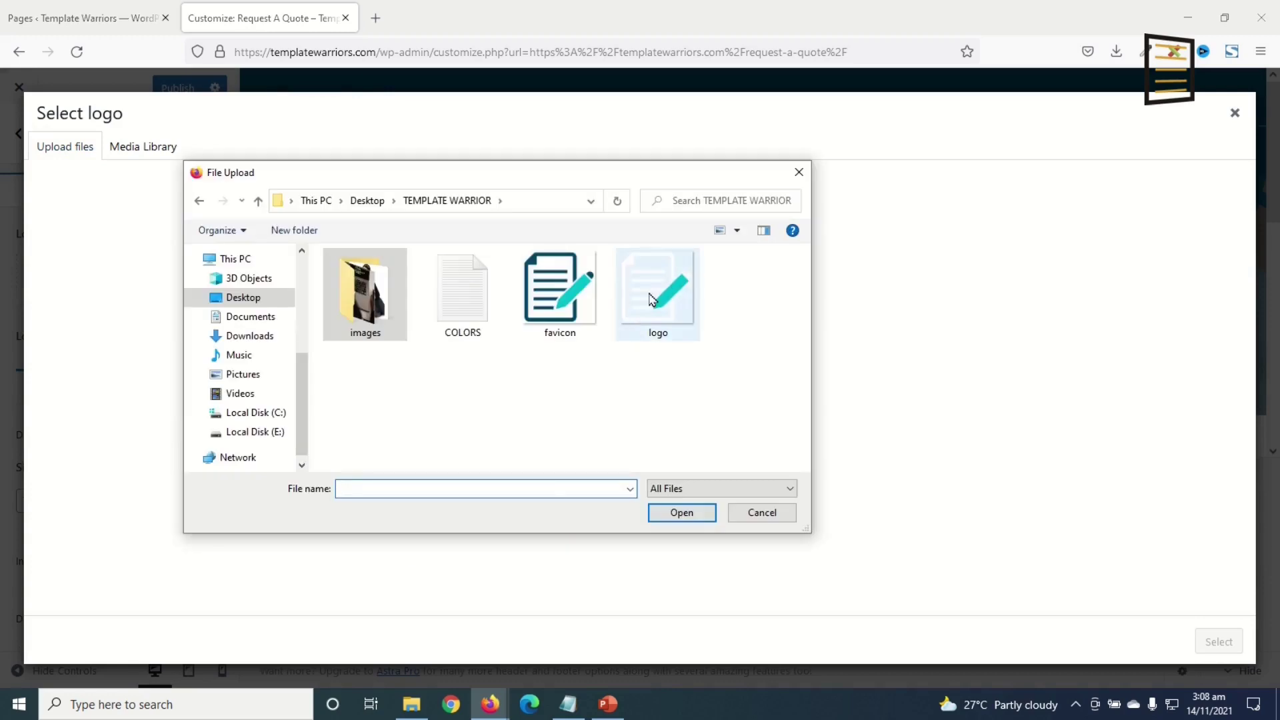
left_click(652, 299)
left_click(678, 515)
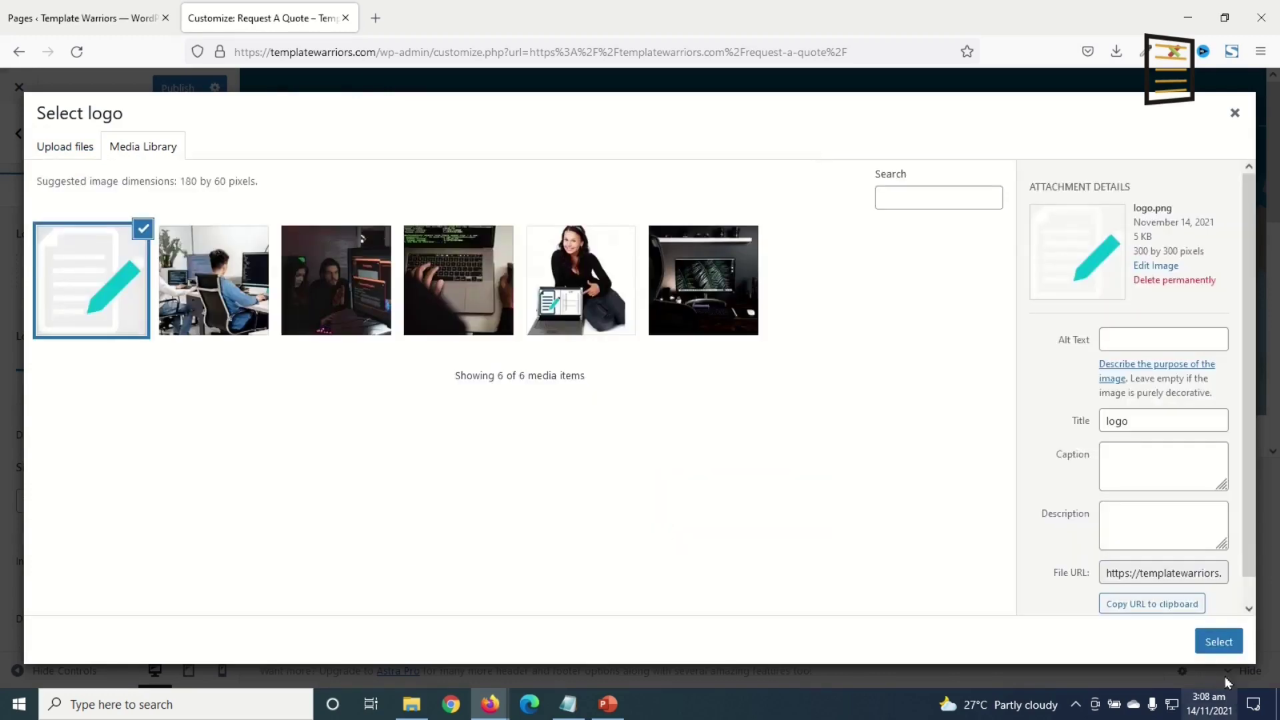
left_click(1216, 642)
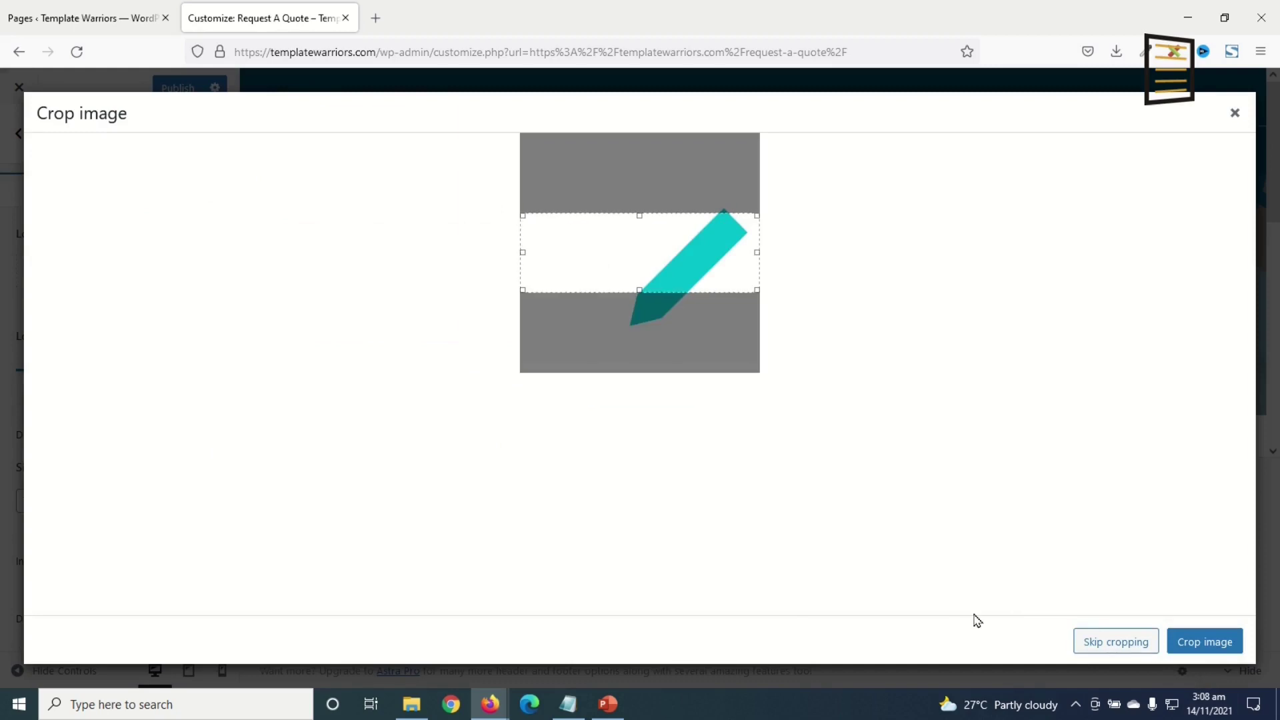
left_click(1101, 641)
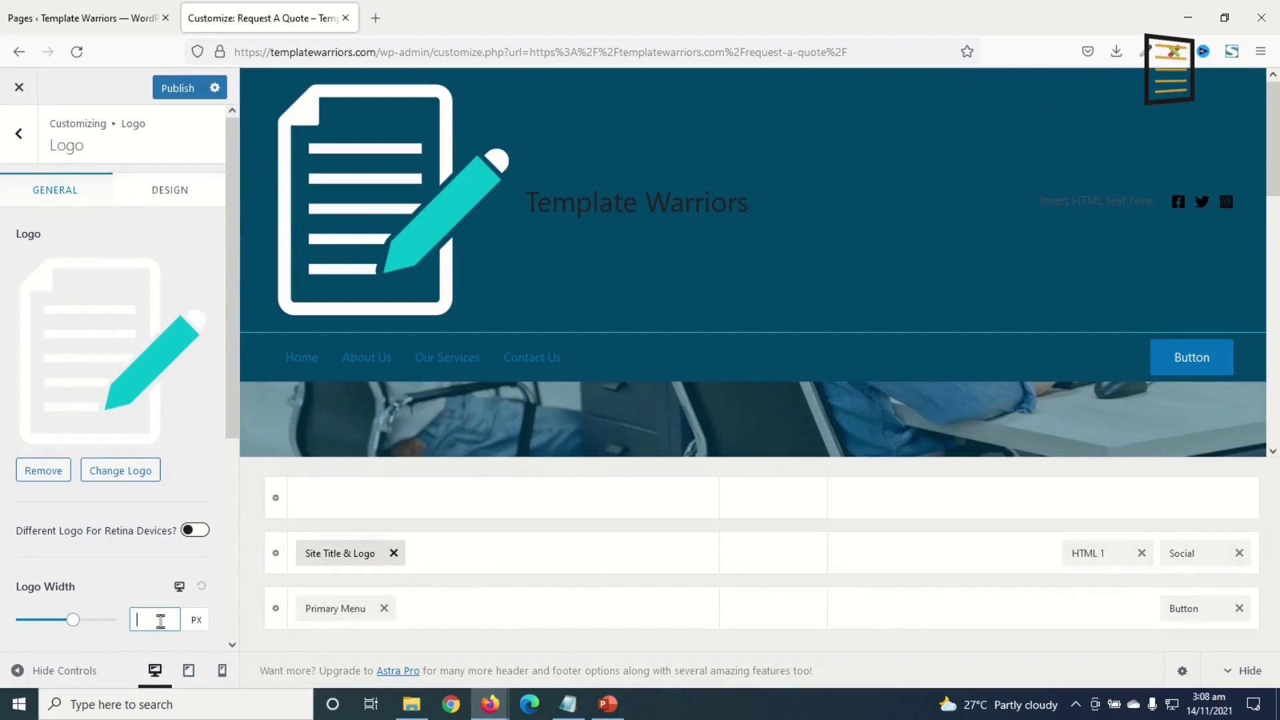
- Set the logo width to 80 px and hide the site title
type("50")
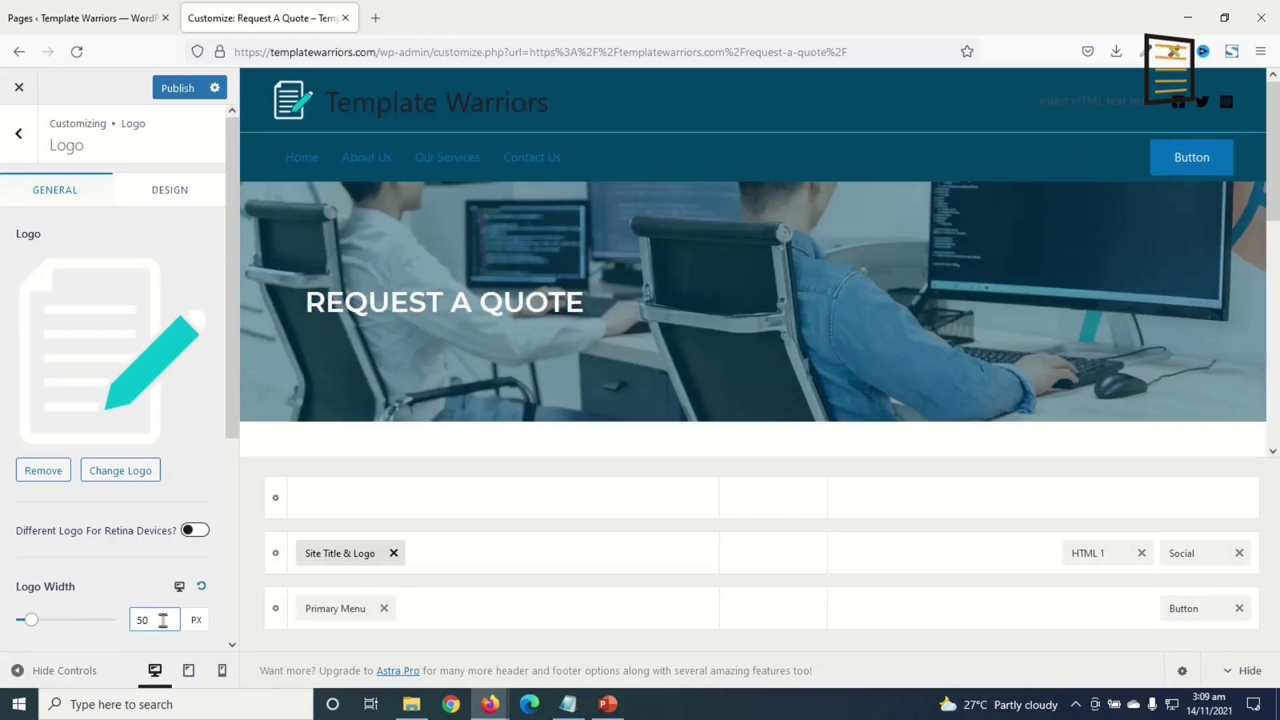
left_click(32, 619)
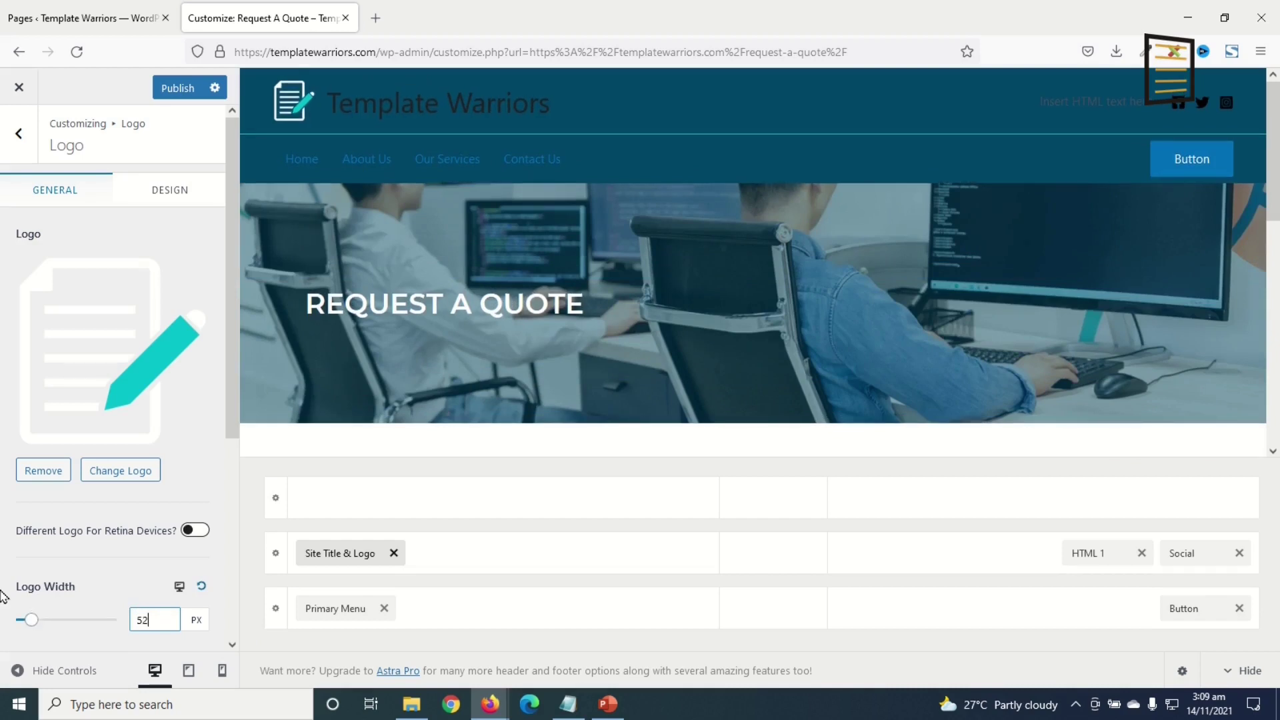
type("100")
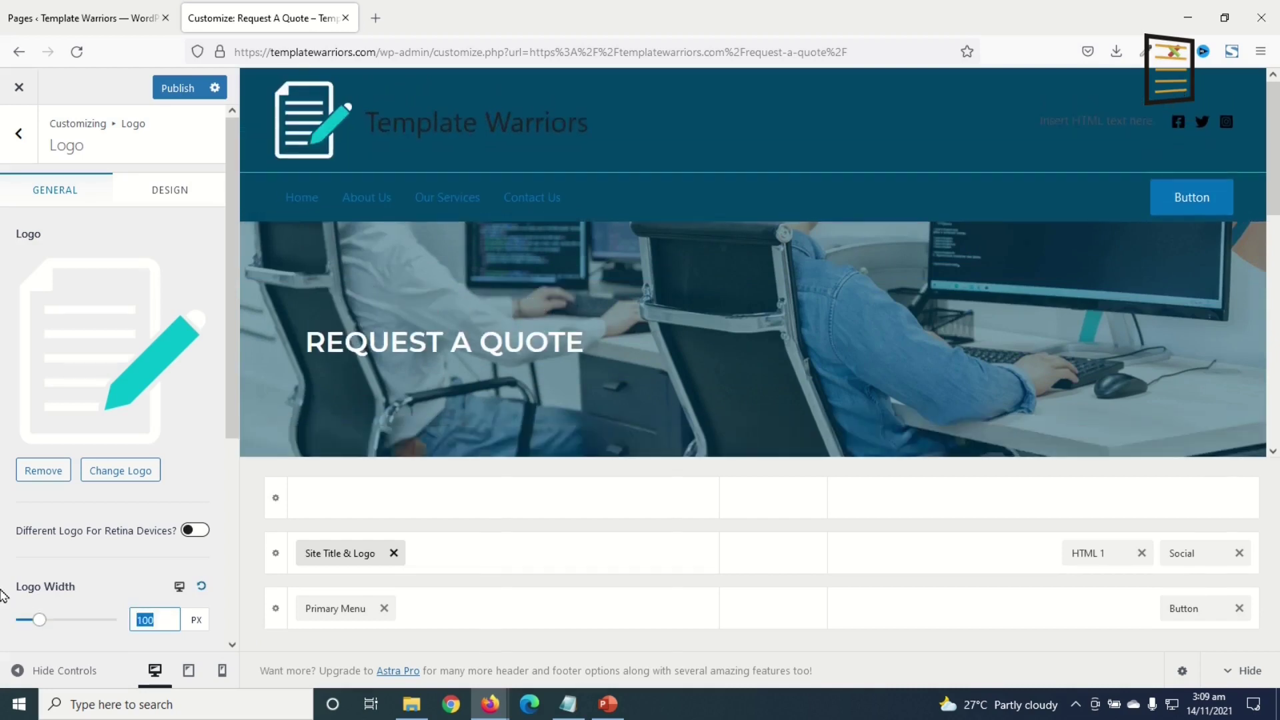
key("BackSpace")
key("BackSpace")
key("BackSpace")
type("80")
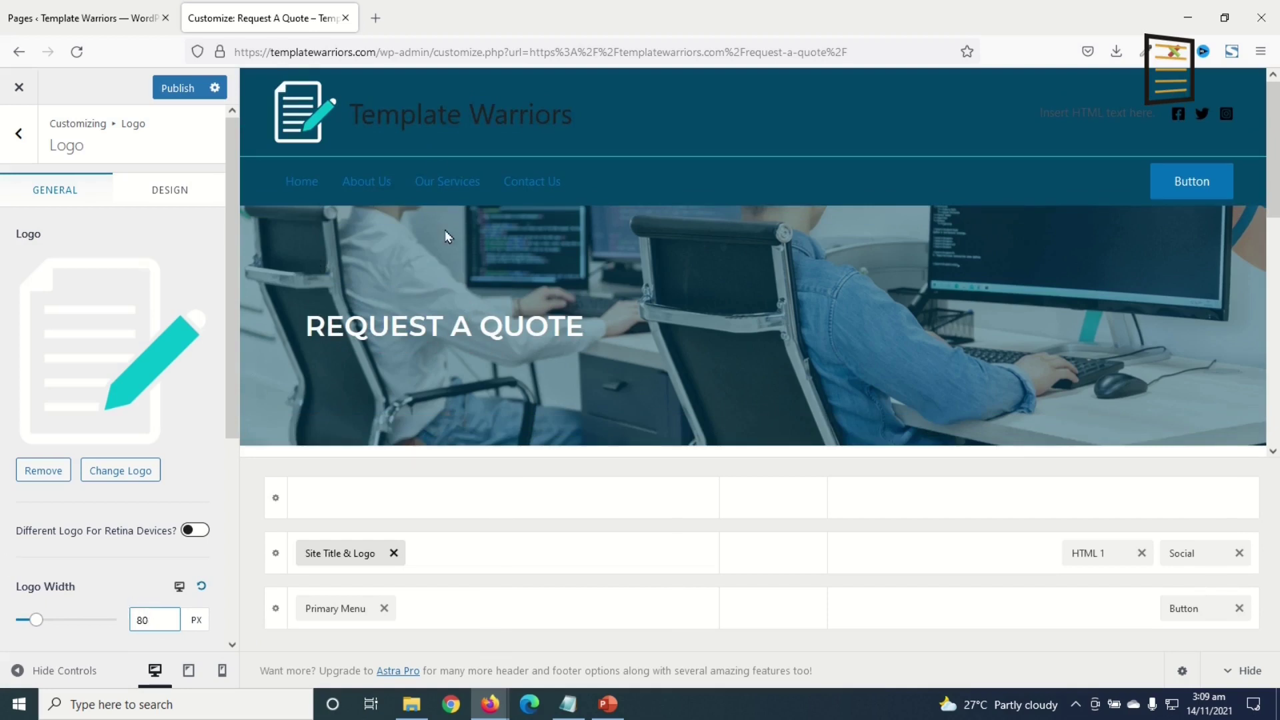
scroll(148, 542, "down", 4)
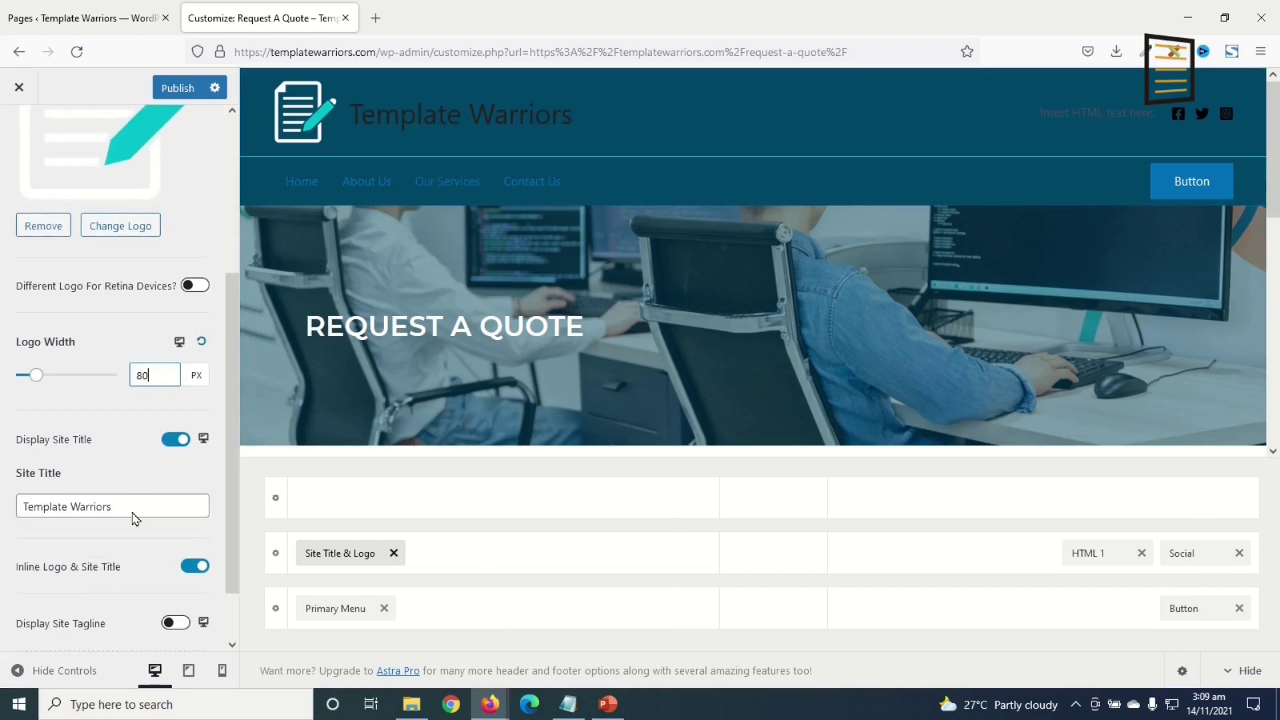
scroll(30, 525, "up", 1)
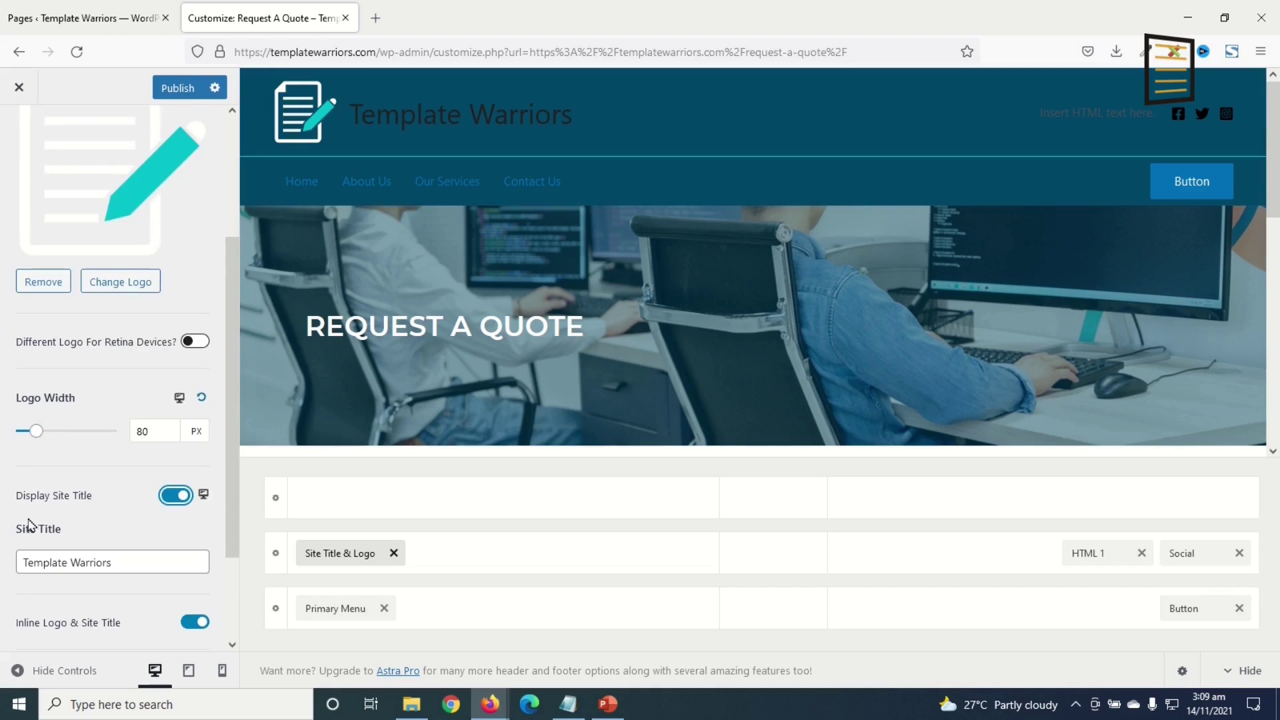
left_click(172, 497)
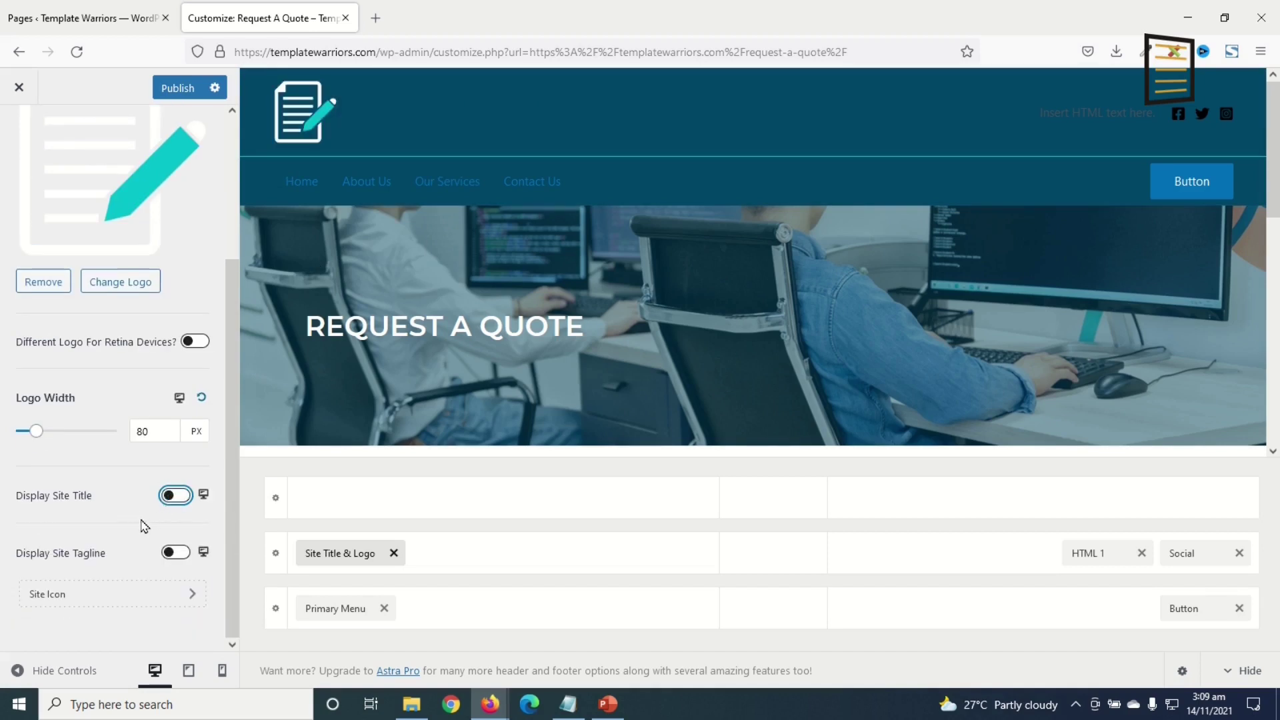
- Replace the HTML 1 placeholder with the hotline text and phone number, bolding 'Hotline'
left_click(1091, 559)
left_click_drag(174, 420, 2, 411)
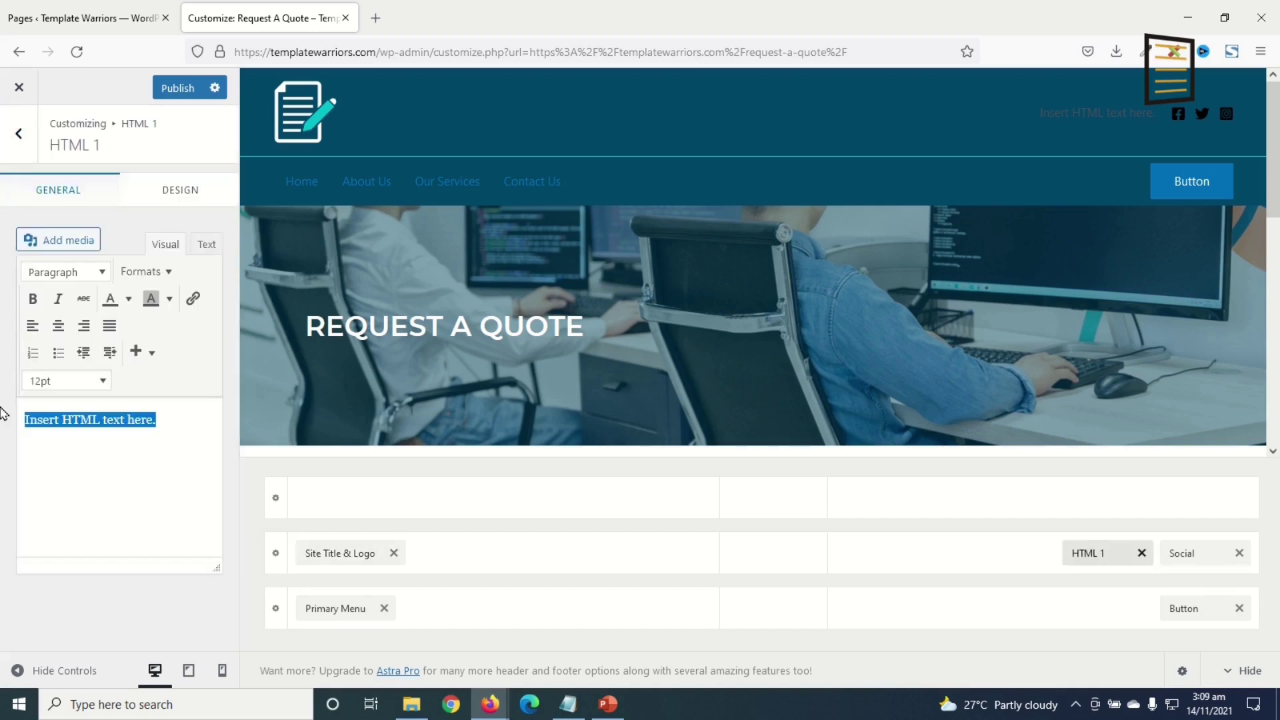
key("ctrl+v")
left_click_drag(25, 420, 69, 416)
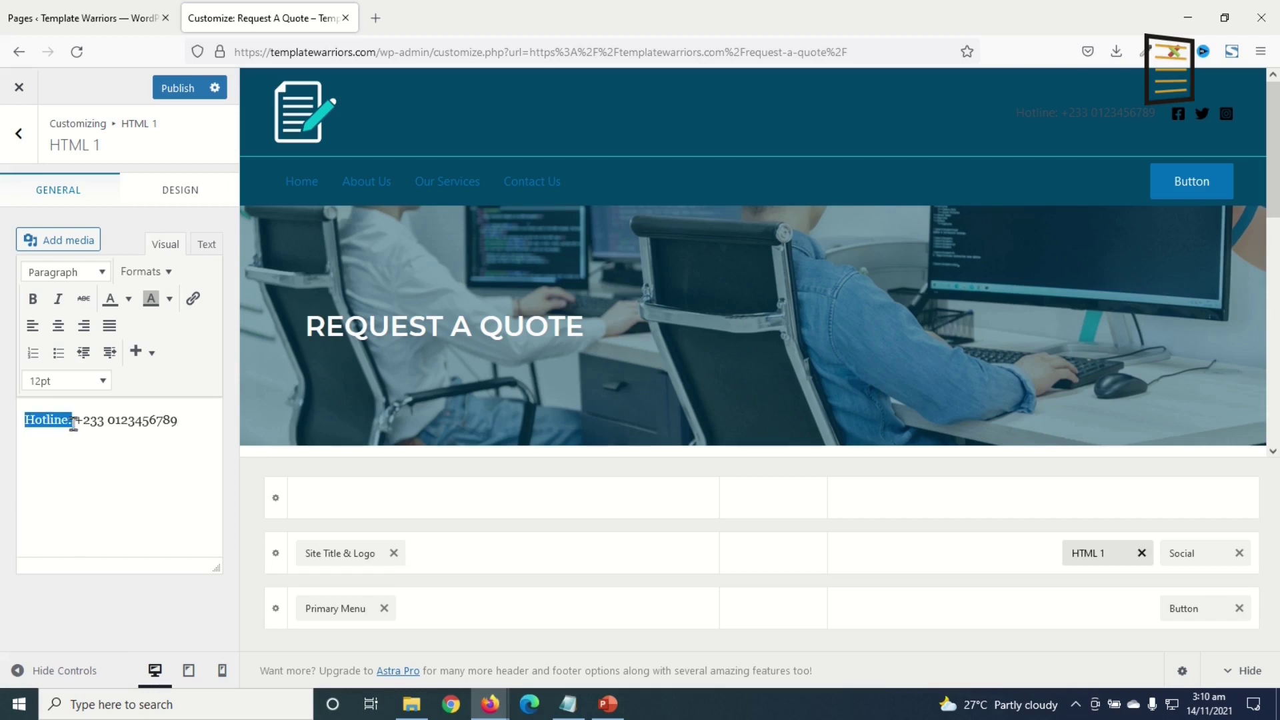
left_click(32, 298)
left_click(132, 426)
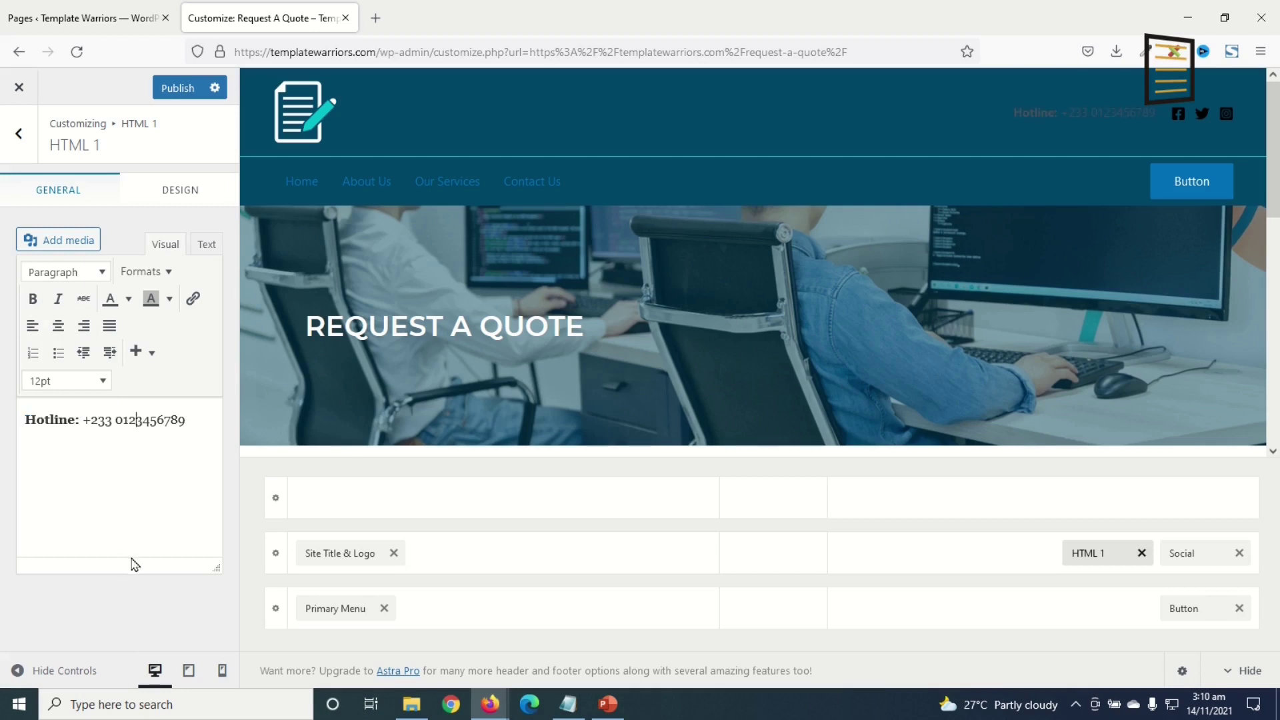
- Make the hotline text white, then bring up the Social icons settings
left_click(189, 206)
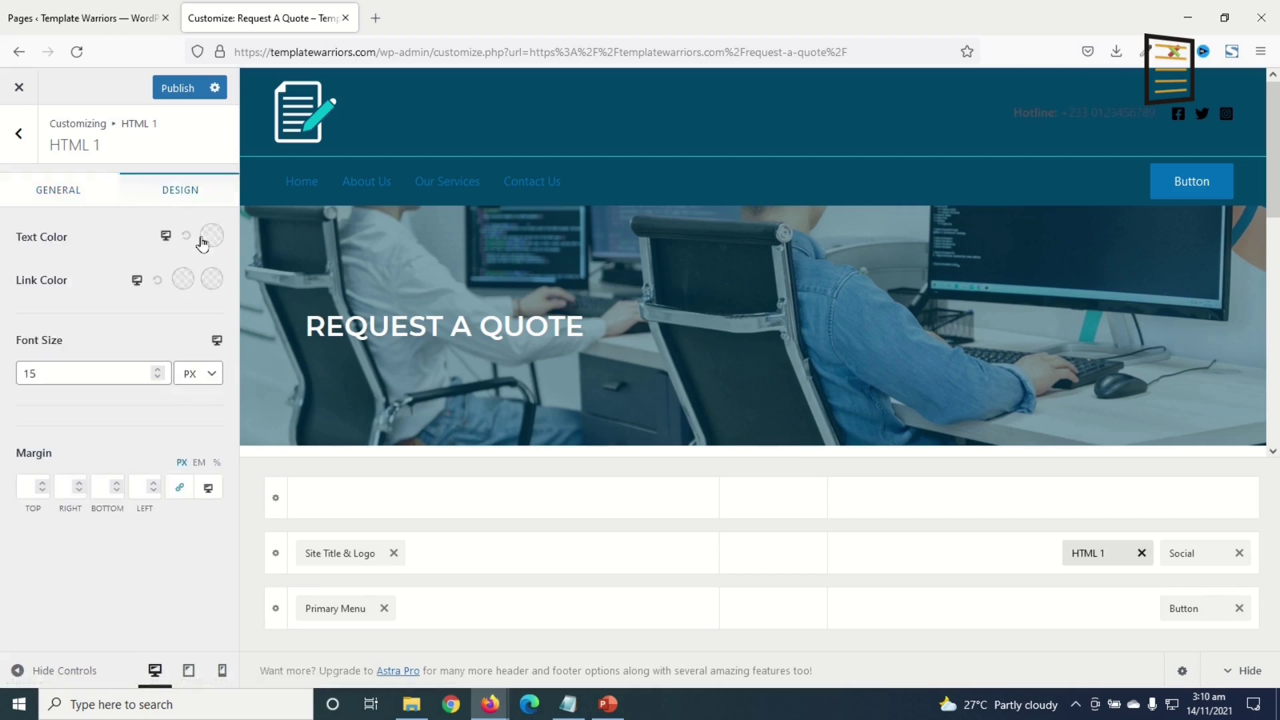
left_click(208, 240)
left_click_drag(131, 306, 1, 219)
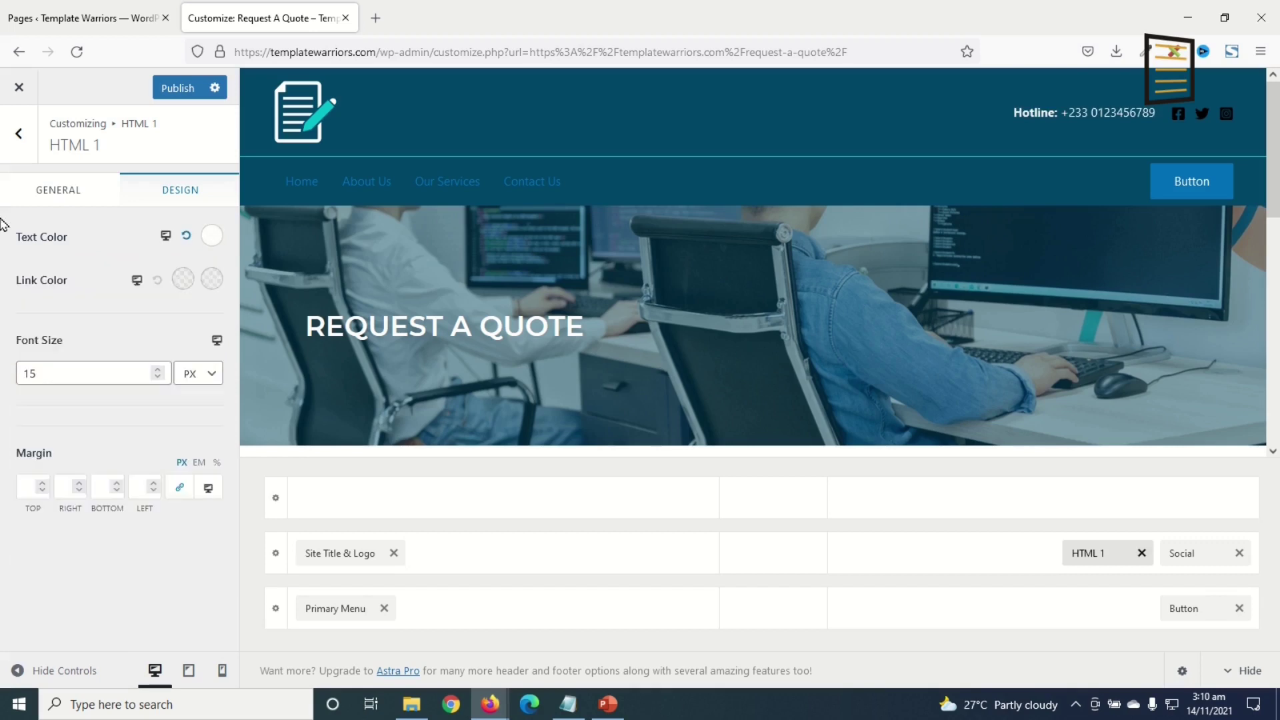
left_click(1188, 554)
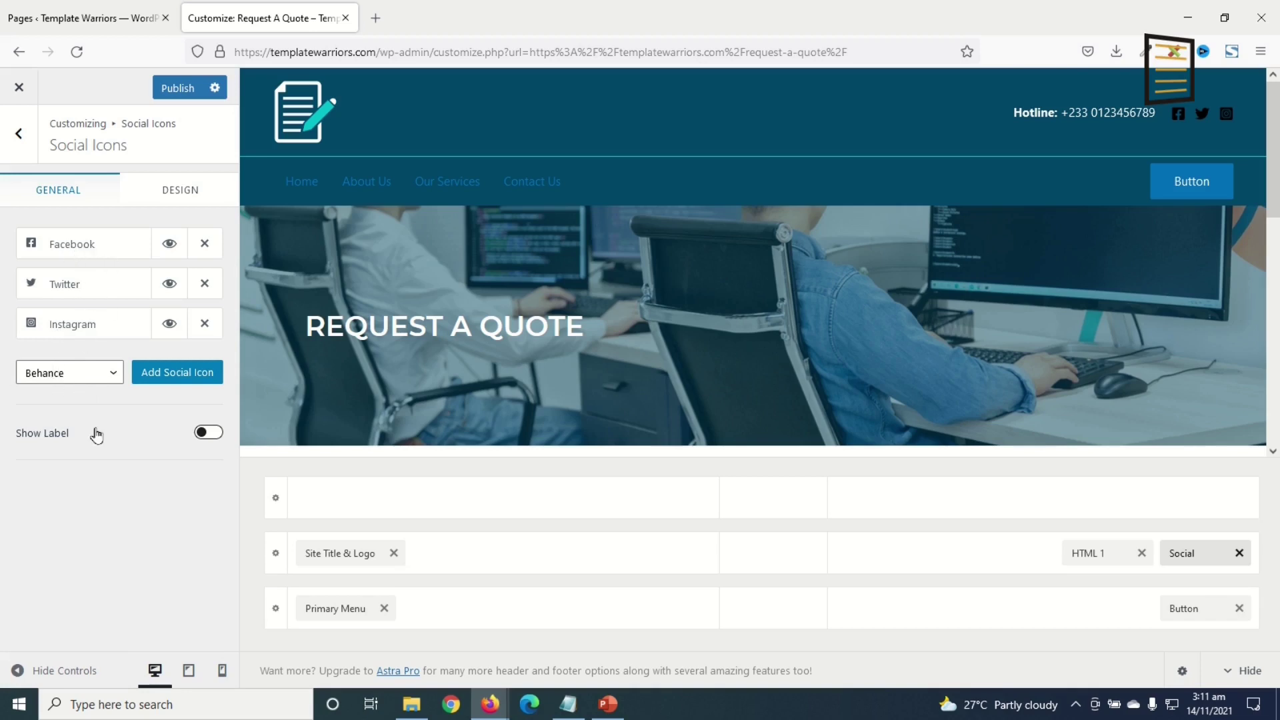
- Add a YouTube icon to the header social icons
left_click(79, 381)
scroll(67, 466, "down", 5)
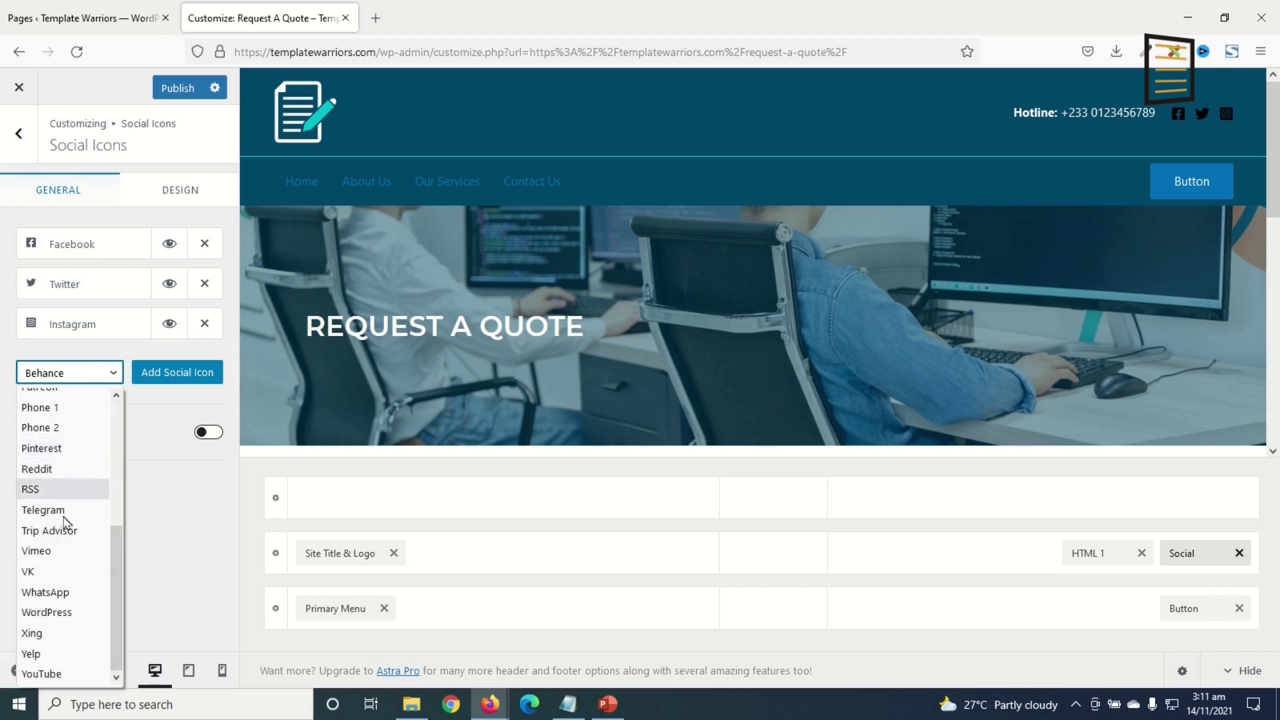
left_click(42, 674)
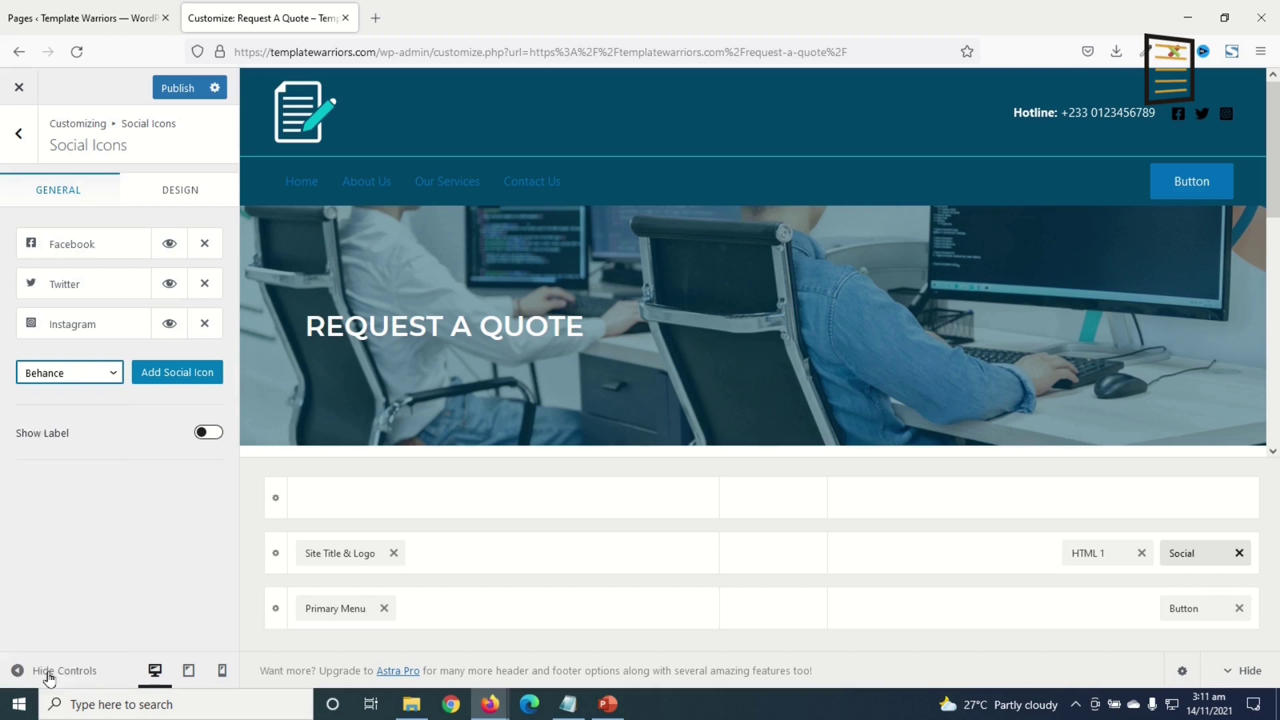
left_click(172, 377)
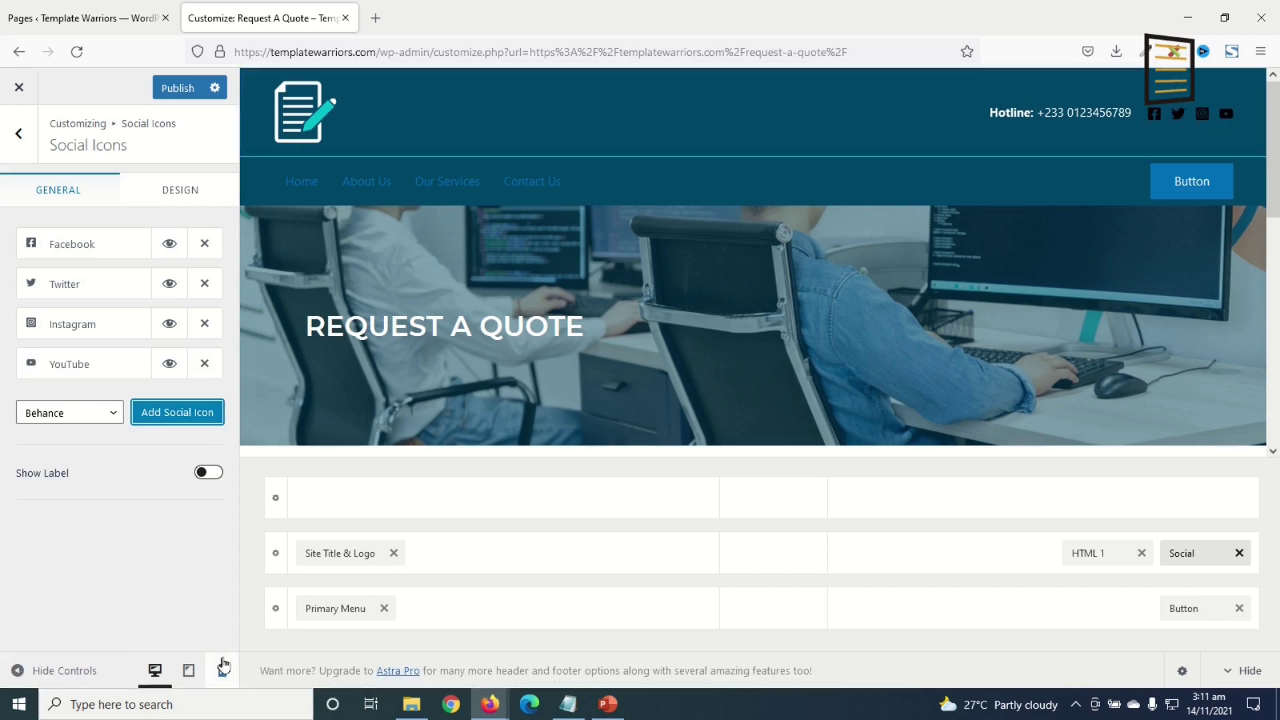
- Reorder the icons to Facebook, Instagram, Twitter, then delete YouTube
left_click_drag(69, 363, 56, 287)
left_click_drag(93, 248, 88, 327)
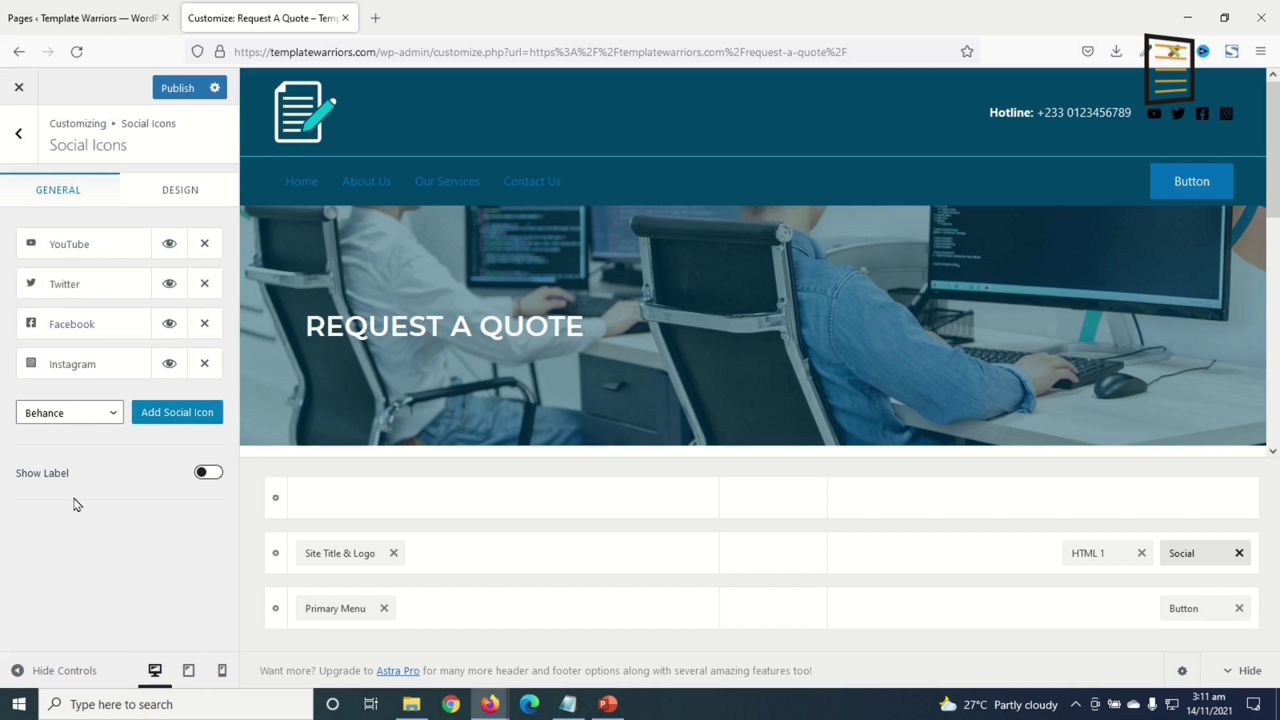
left_click_drag(72, 327, 69, 246)
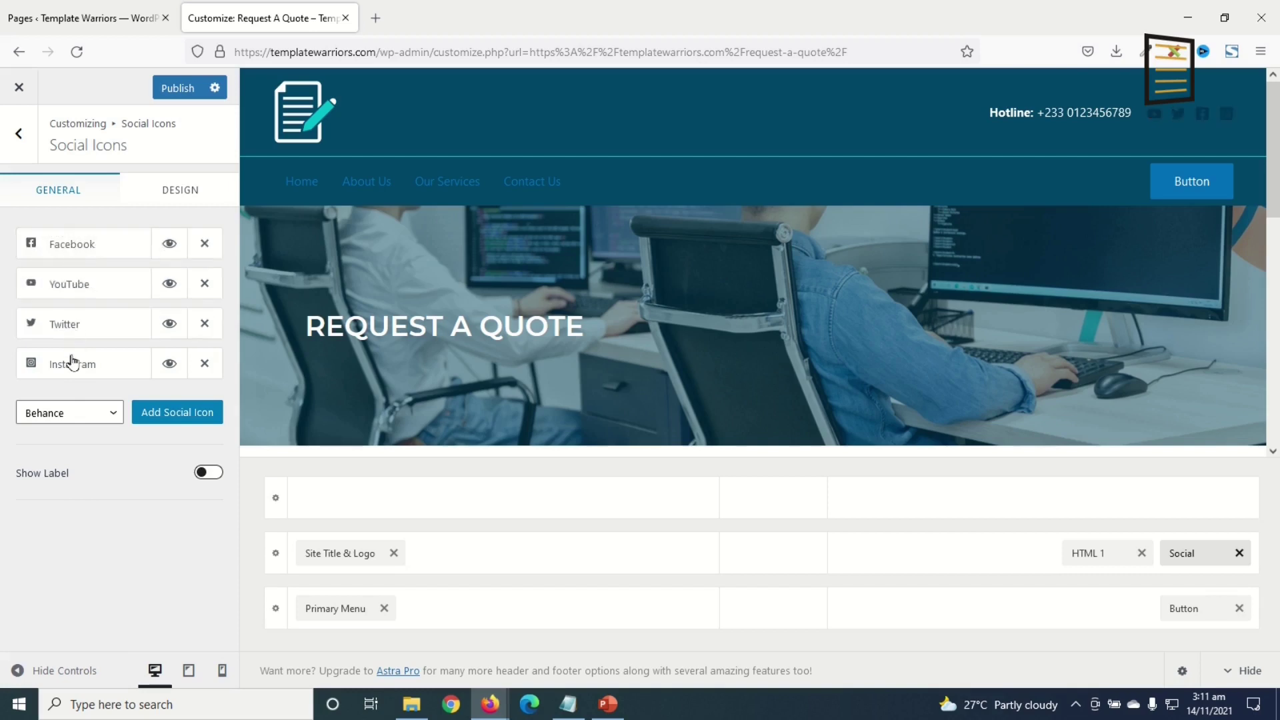
left_click_drag(80, 363, 80, 286)
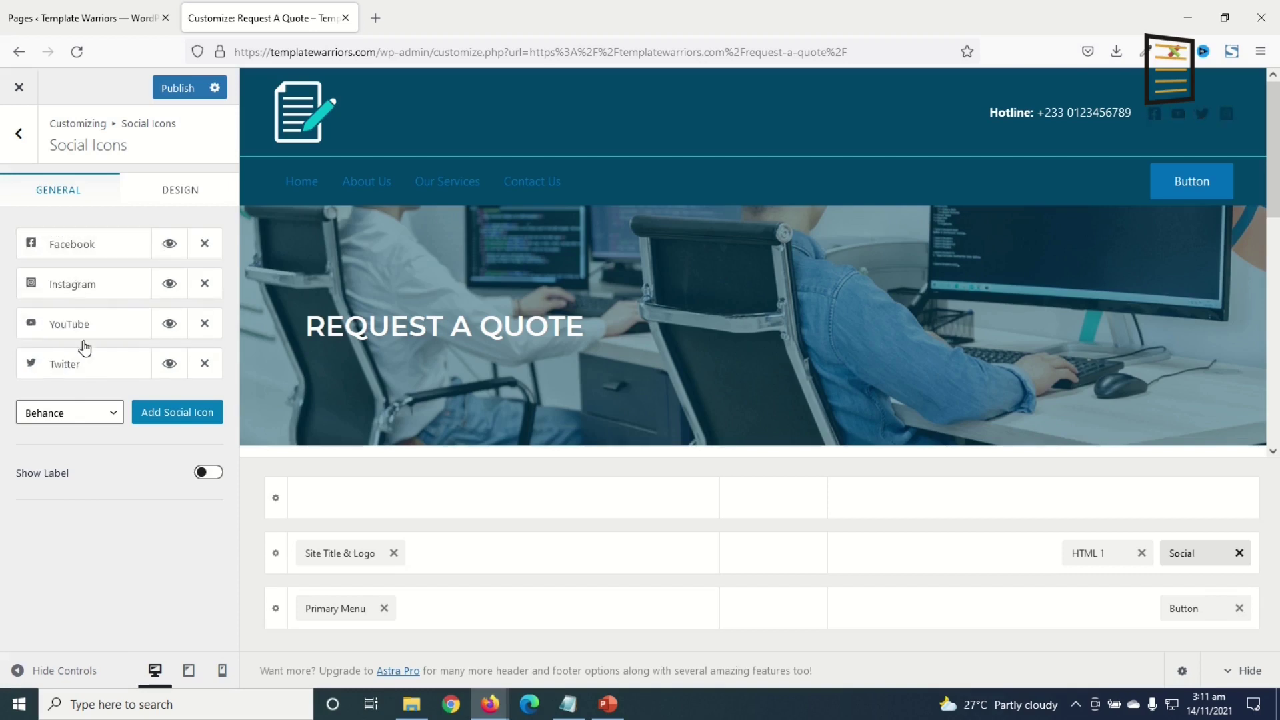
left_click_drag(83, 376, 85, 324)
left_click(205, 364)
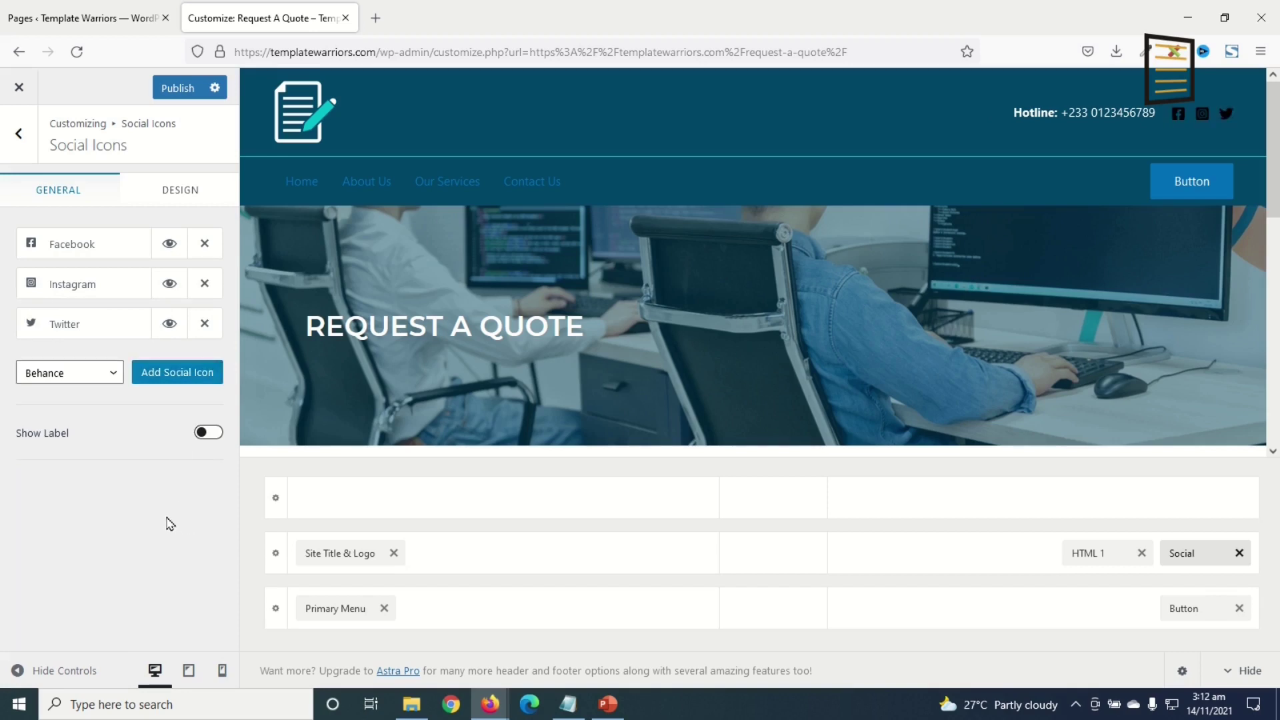
- Paste the Facebook profile URL into the Facebook icon's link field
left_click(88, 246)
left_click(89, 371)
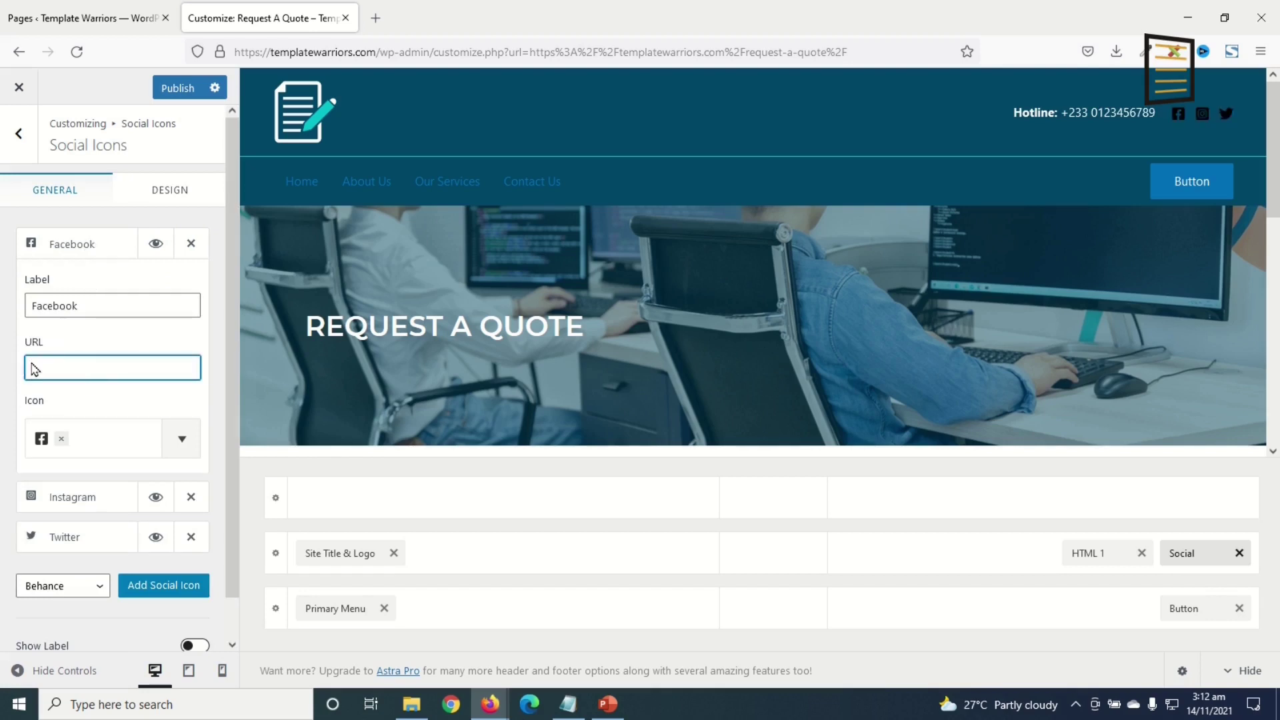
type("https://facebook.com/templatewarriors")
left_click(75, 497)
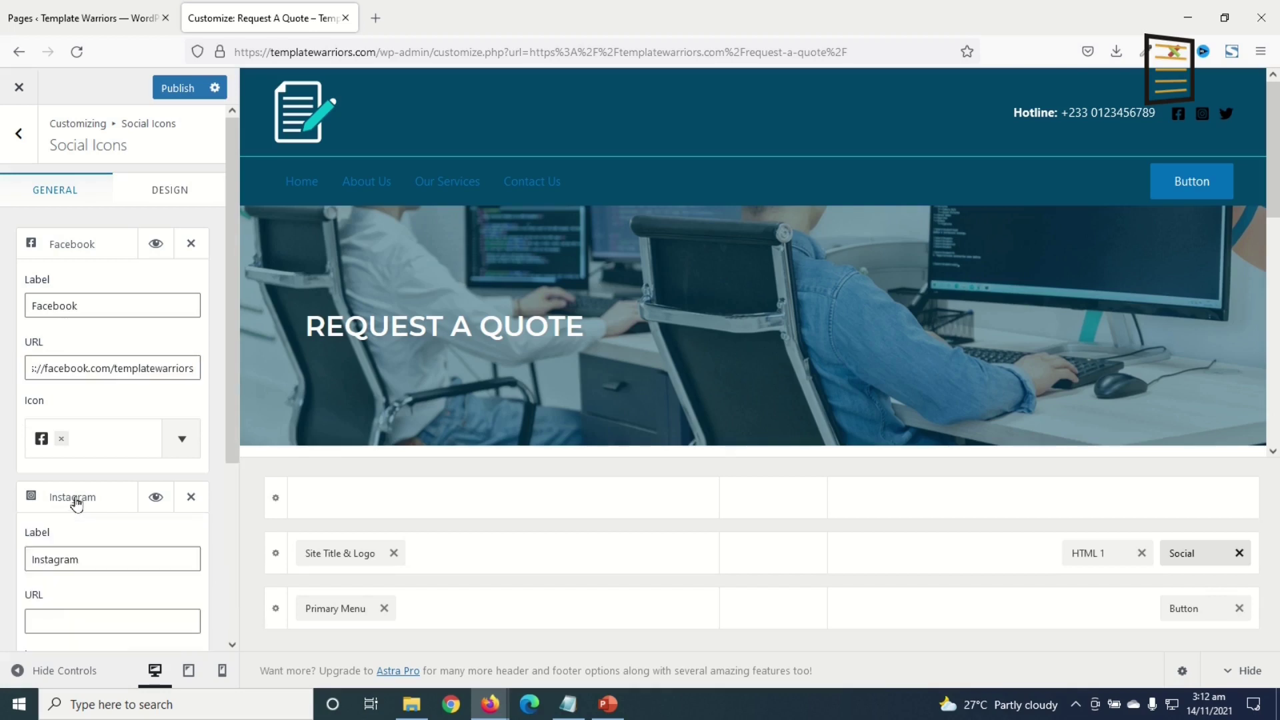
scroll(89, 606, "down", 3)
left_click(184, 252)
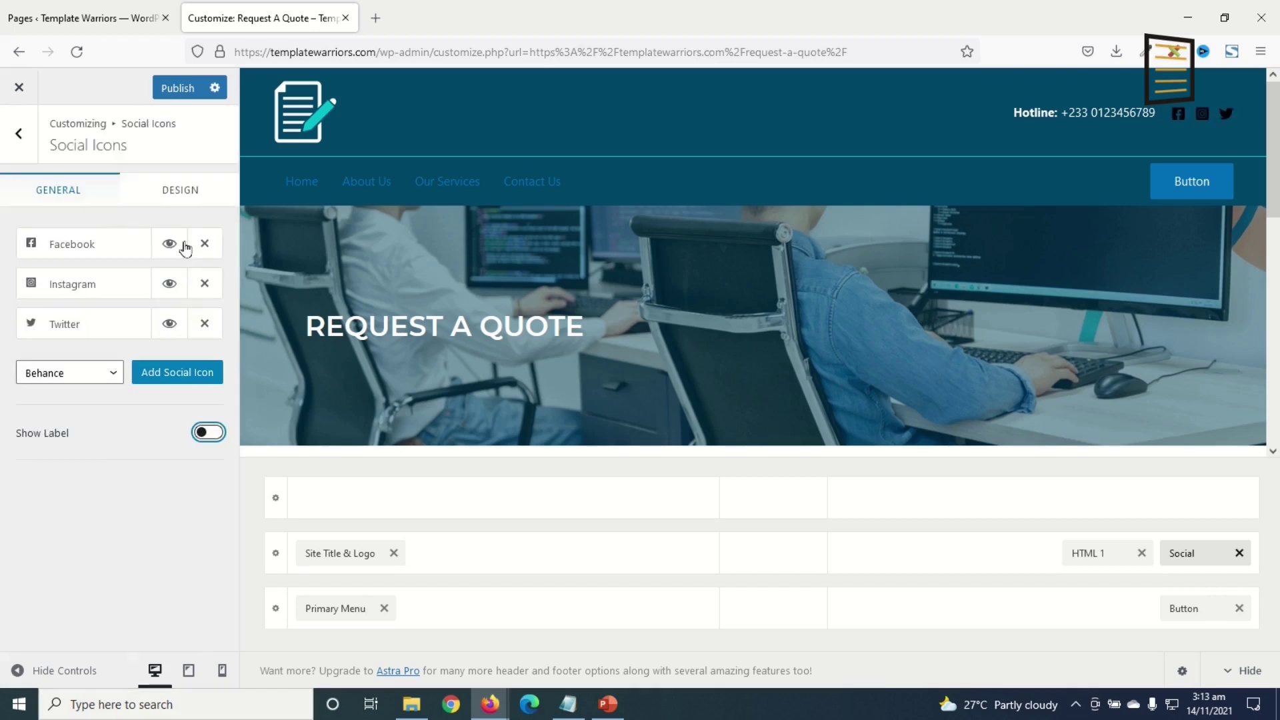
left_click(179, 192)
- Switch the social icons to custom colours and make them white
scroll(126, 474, "down", 4)
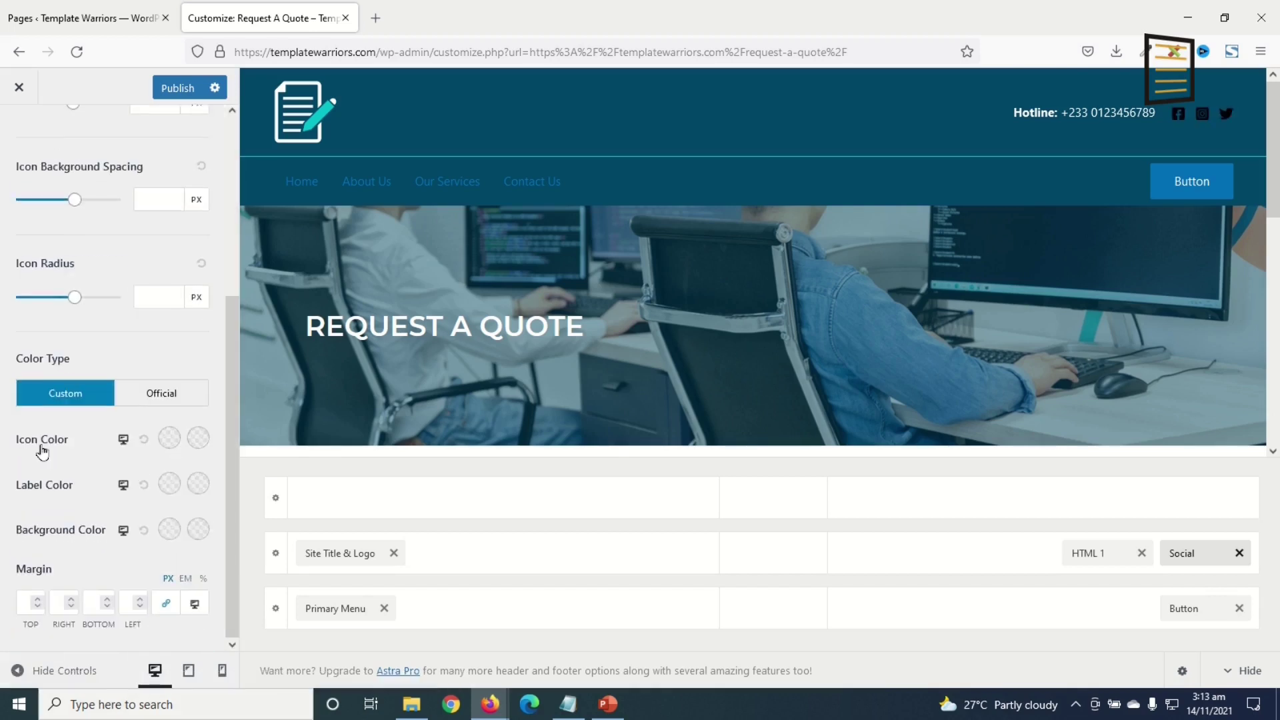
left_click(172, 400)
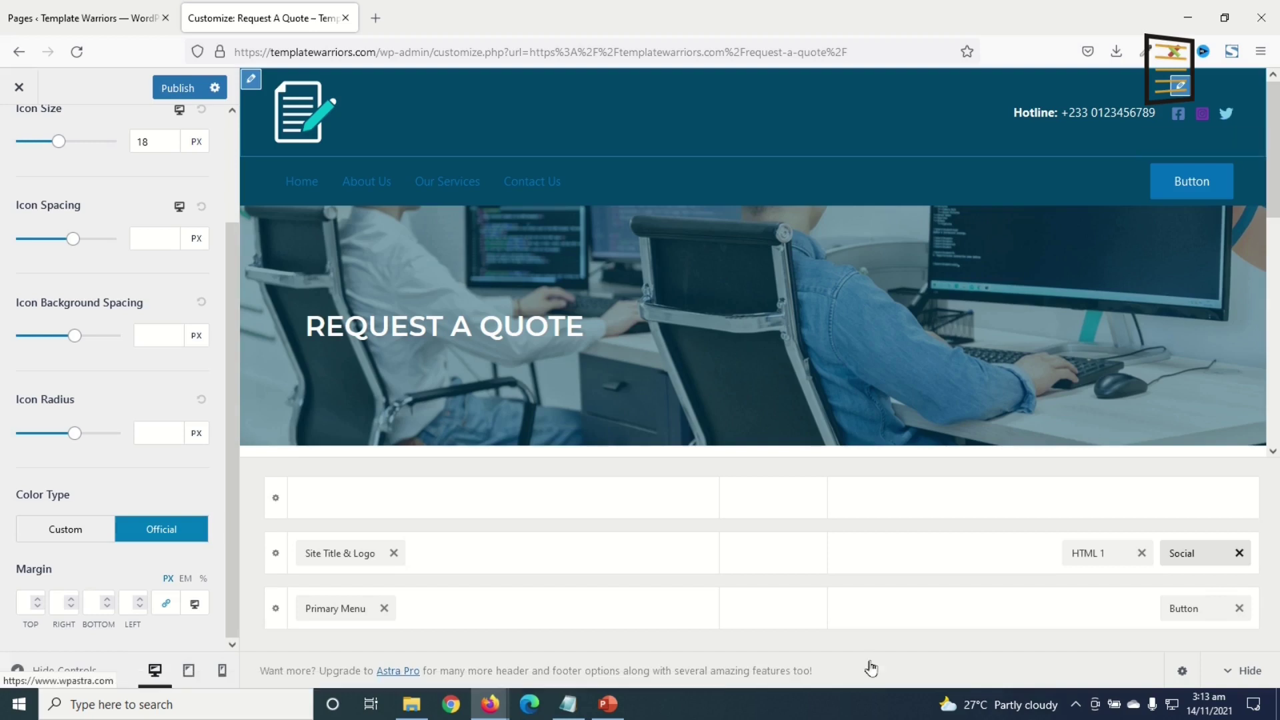
left_click(65, 529)
scroll(143, 640, "down", 2)
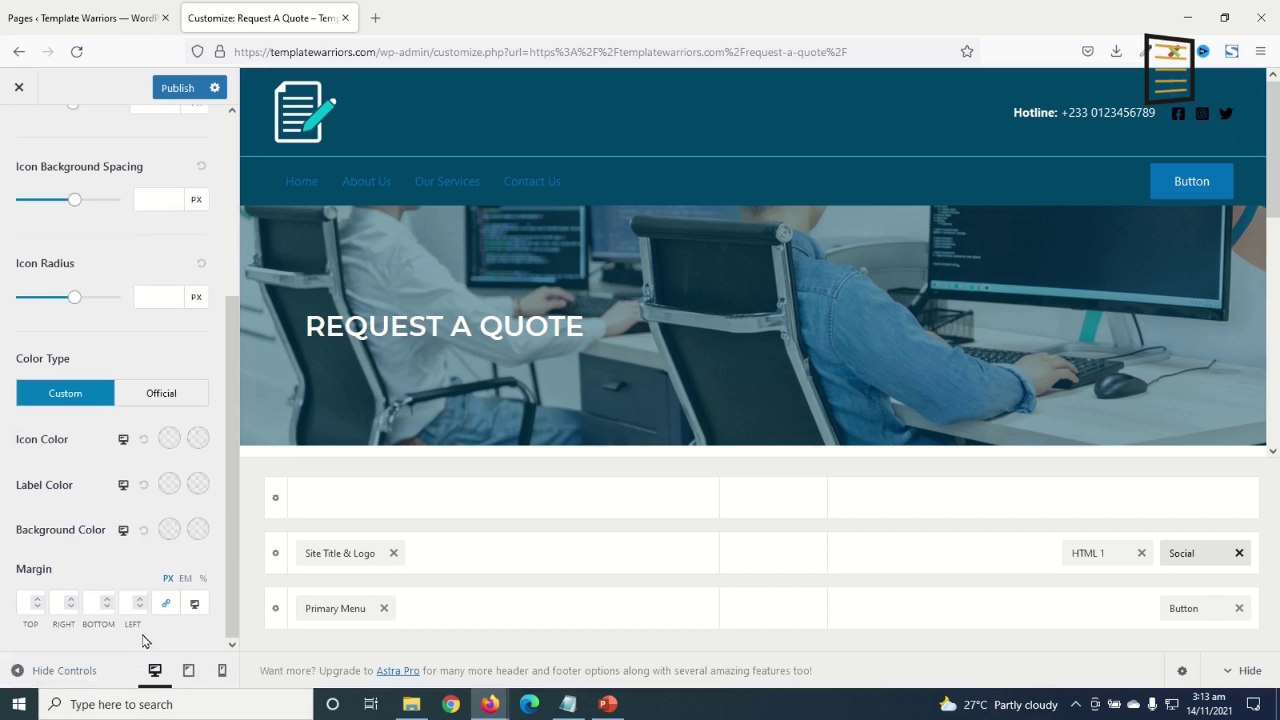
left_click(169, 438)
left_click(16, 527)
left_click_drag(16, 527, 17, 460)
left_click(3, 392)
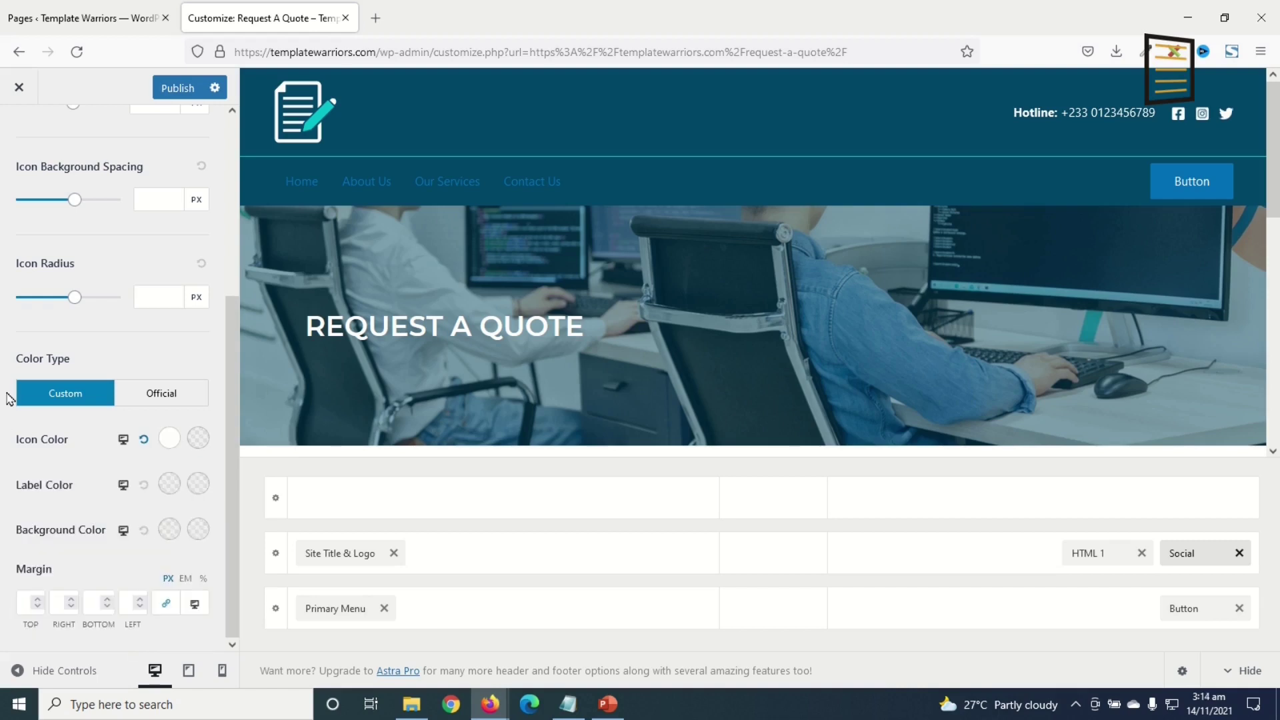
- Set the social icons' hover colour to teal #03bfcb
left_click(198, 438)
scroll(90, 626, "down", 2)
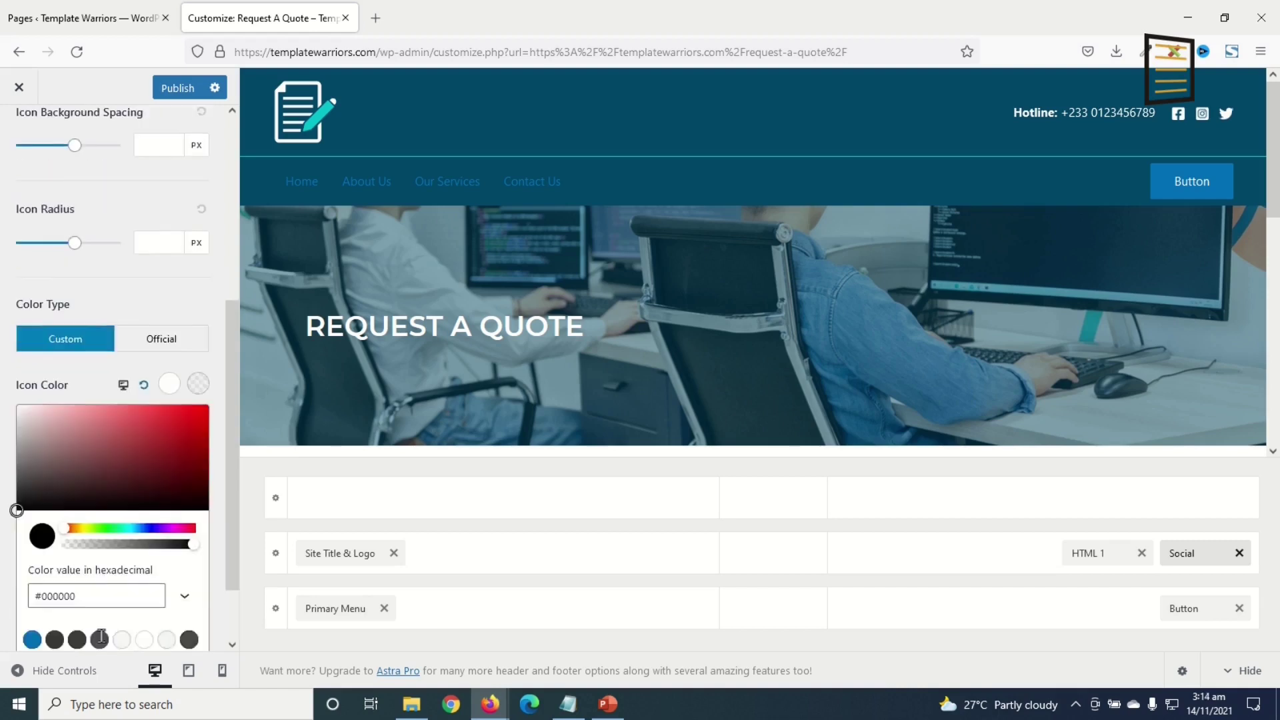
double_click(117, 518)
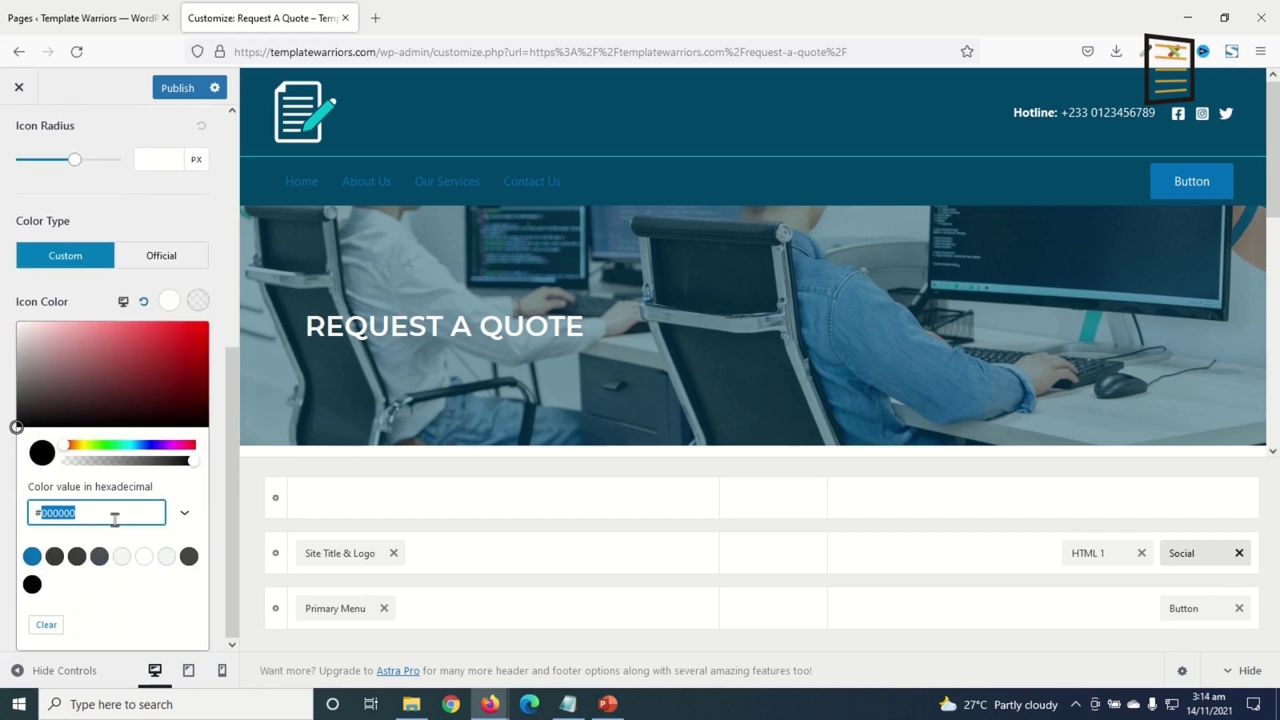
type("03bfcb")
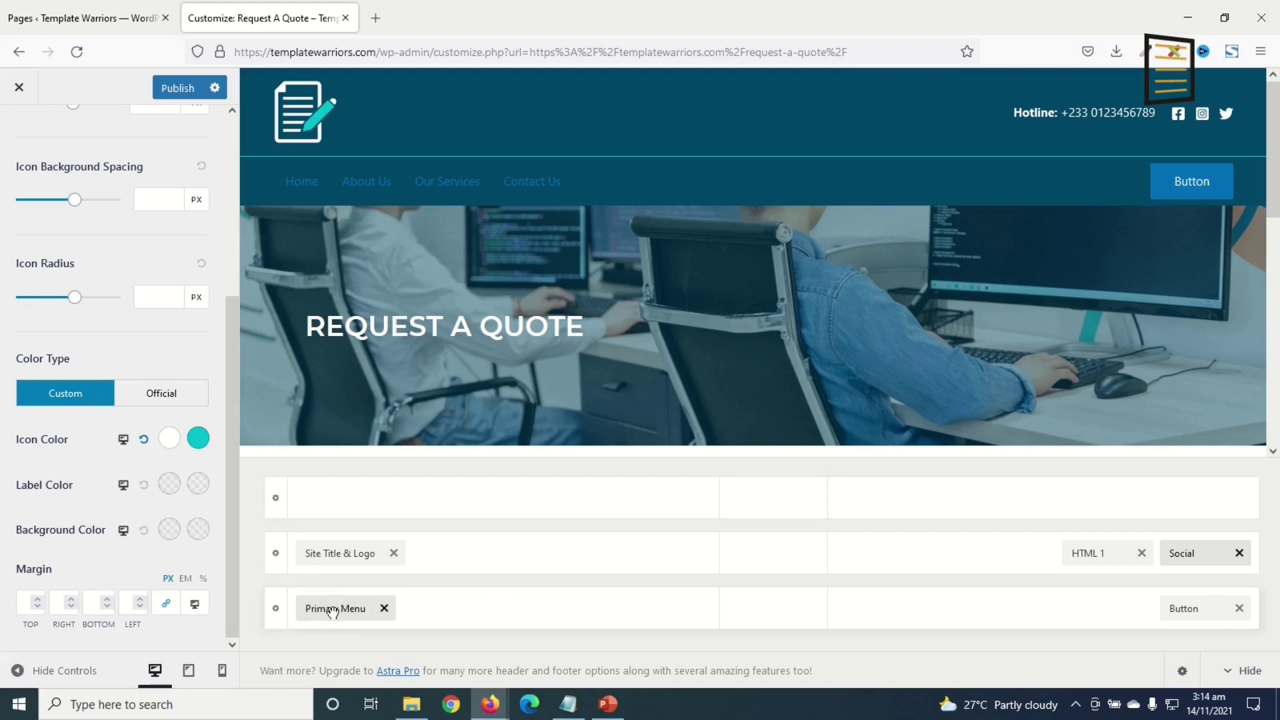
left_click(332, 609)
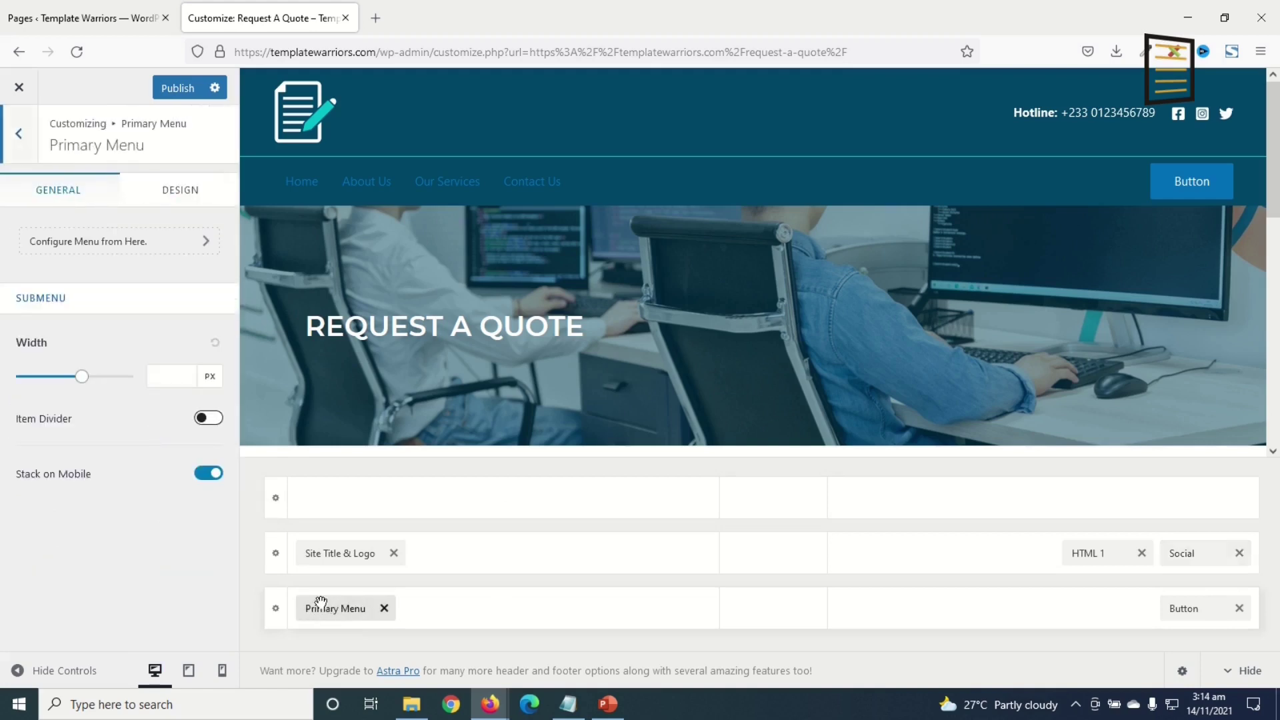
- Set the primary menu link colour to white
left_click(176, 196)
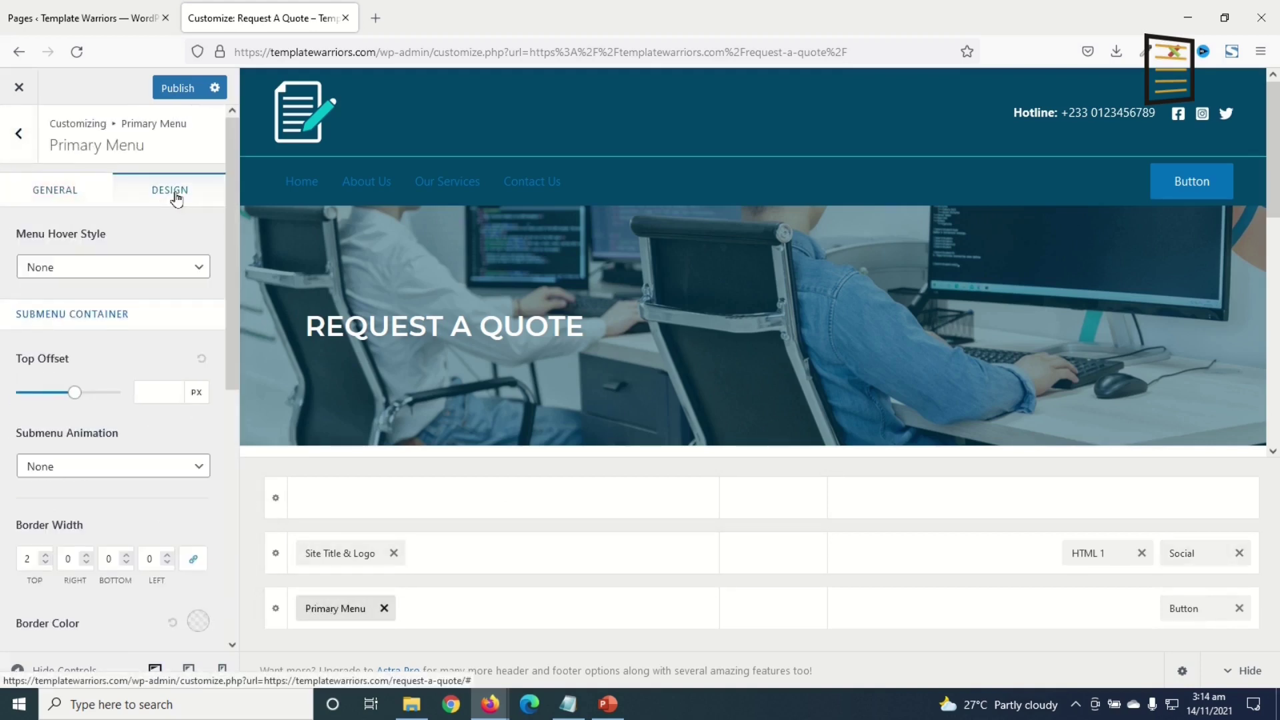
scroll(120, 340, "down", 5)
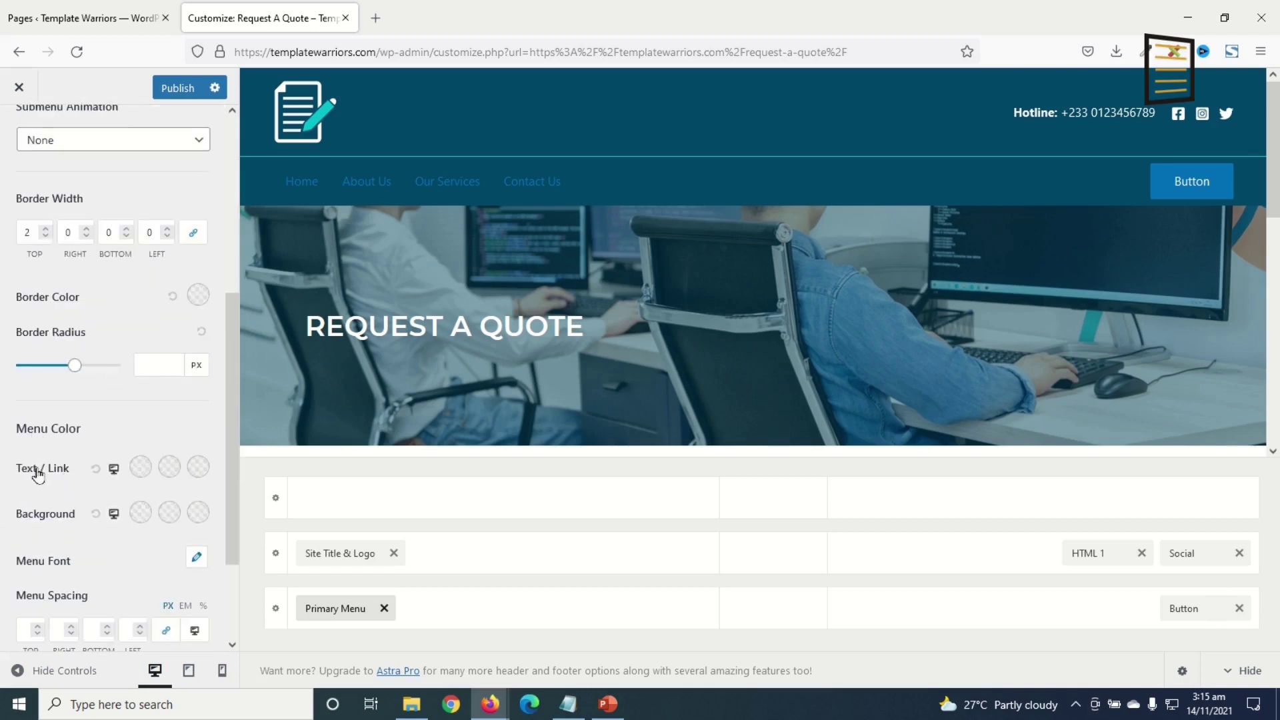
left_click(137, 474)
left_click_drag(78, 538, 2, 460)
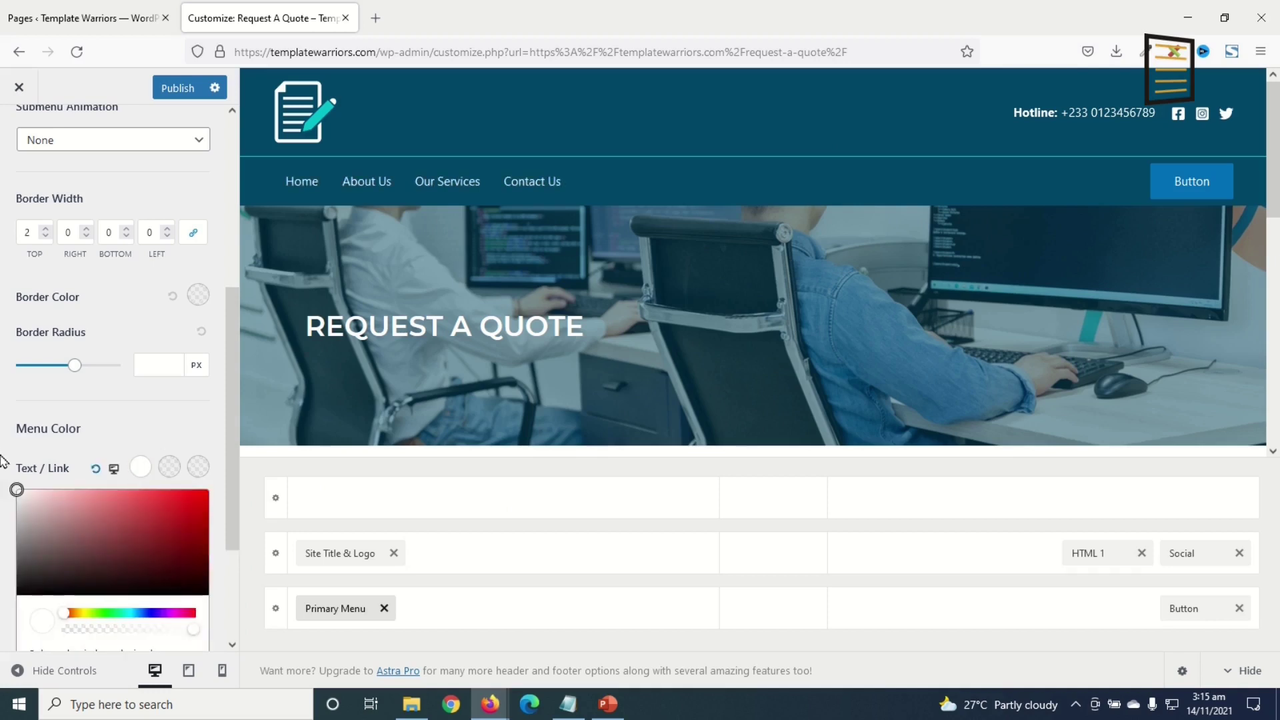
left_click(2, 460)
- Set the menu link hover colour to teal #03bfcb
left_click(169, 474)
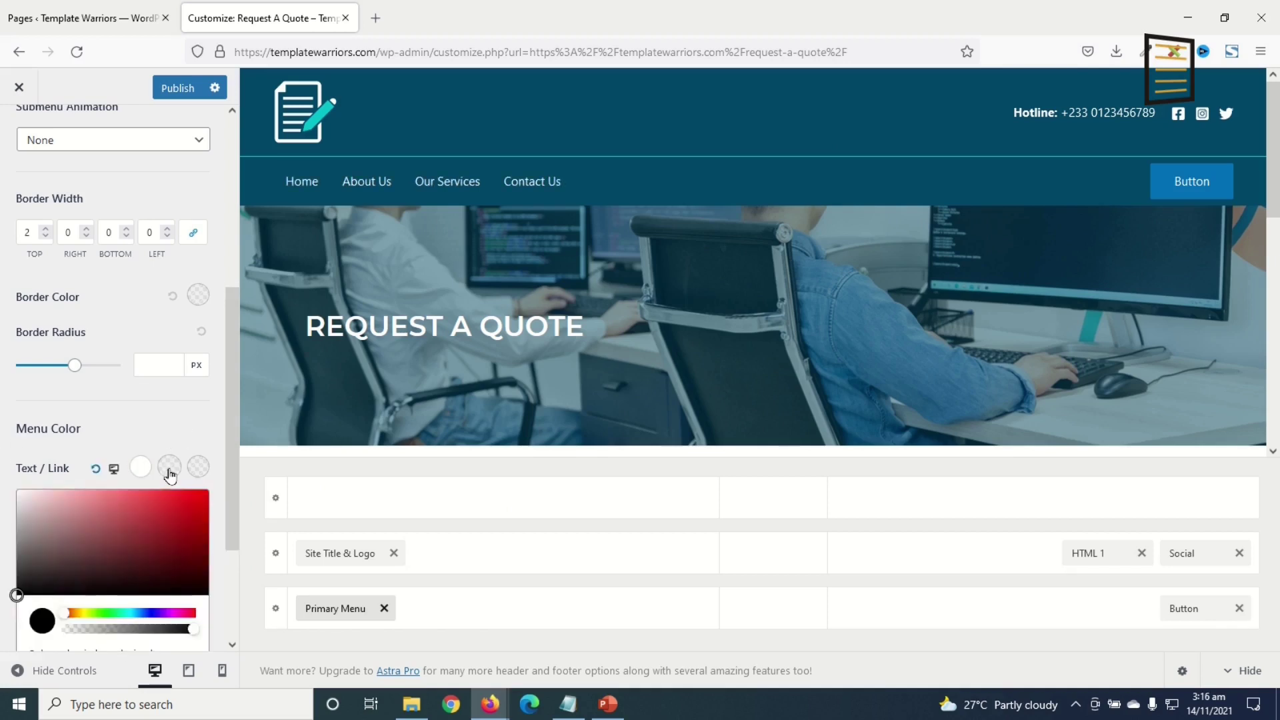
scroll(107, 480, "down", 3)
double_click(84, 514)
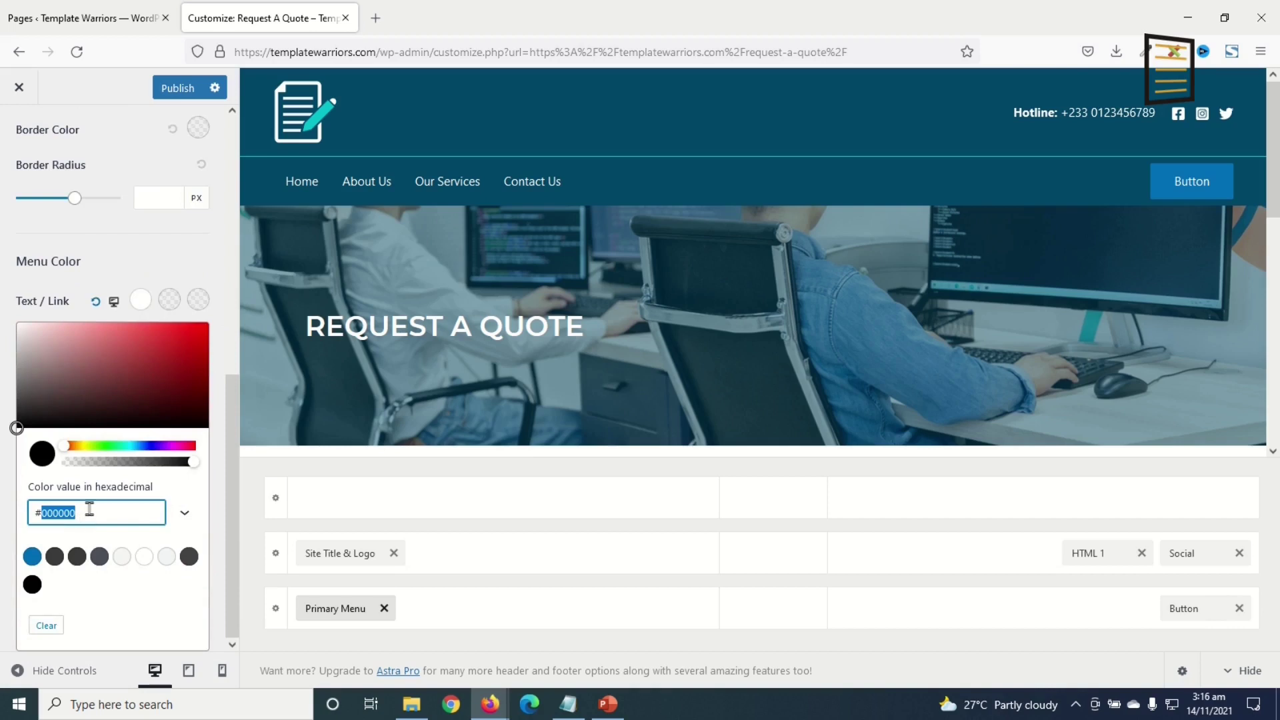
type("03bfcb")
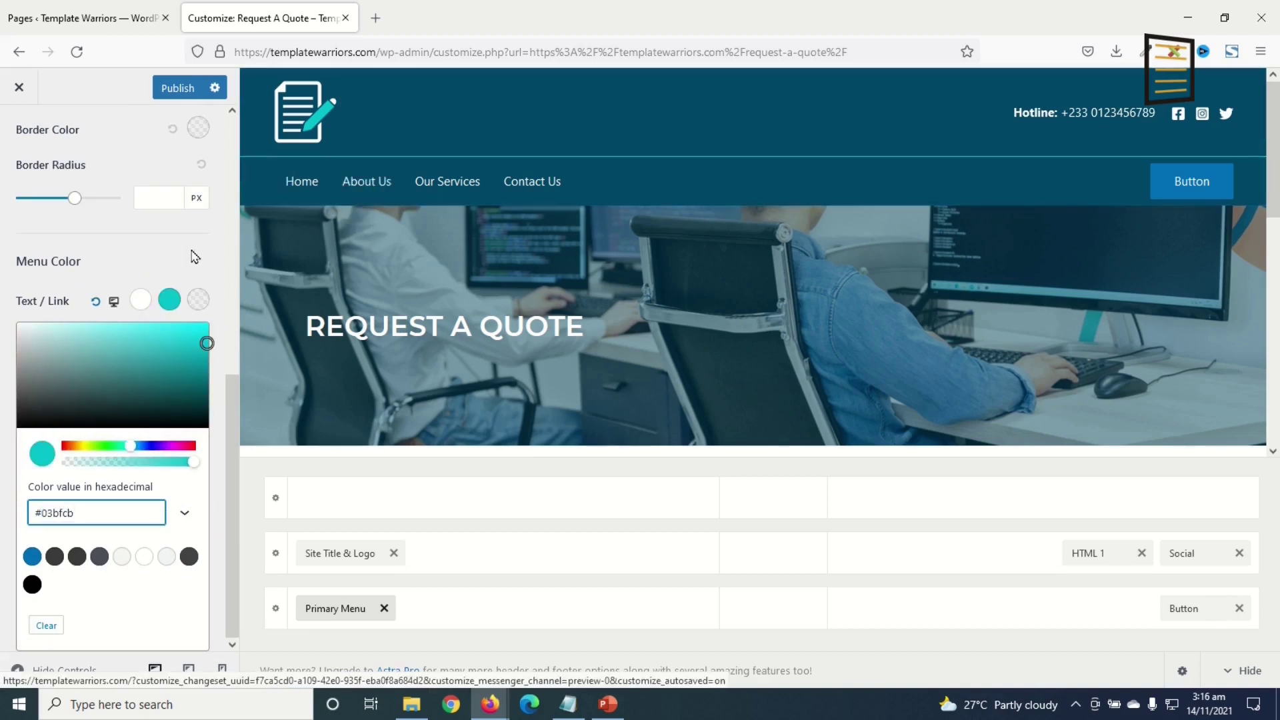
left_click(185, 277)
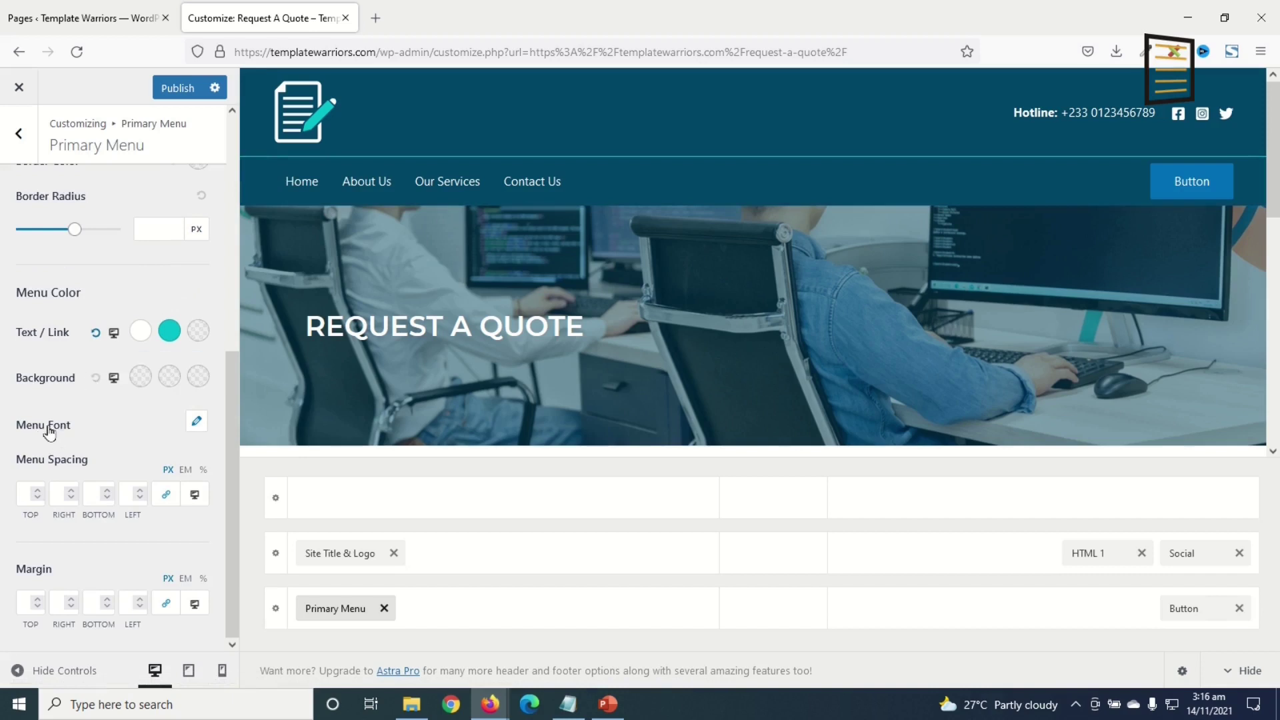
- Set the menu font family to Montserrat
left_click(197, 422)
left_click(66, 495)
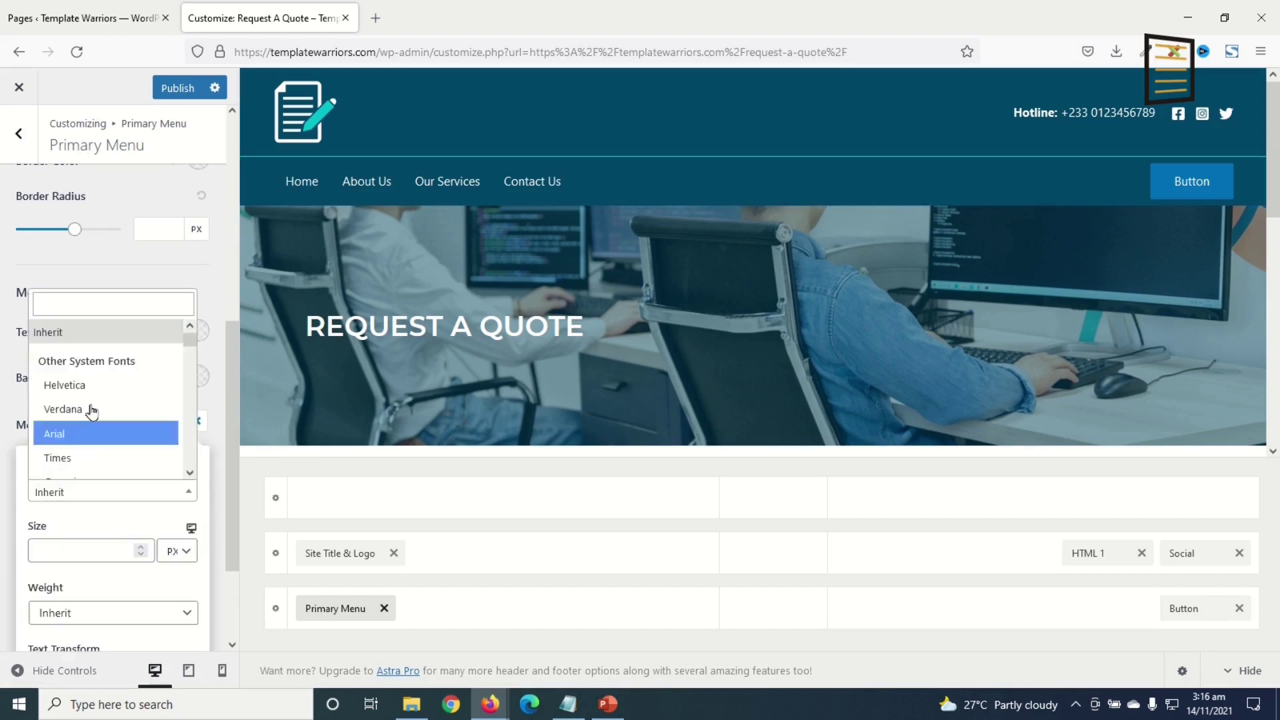
left_click(79, 305)
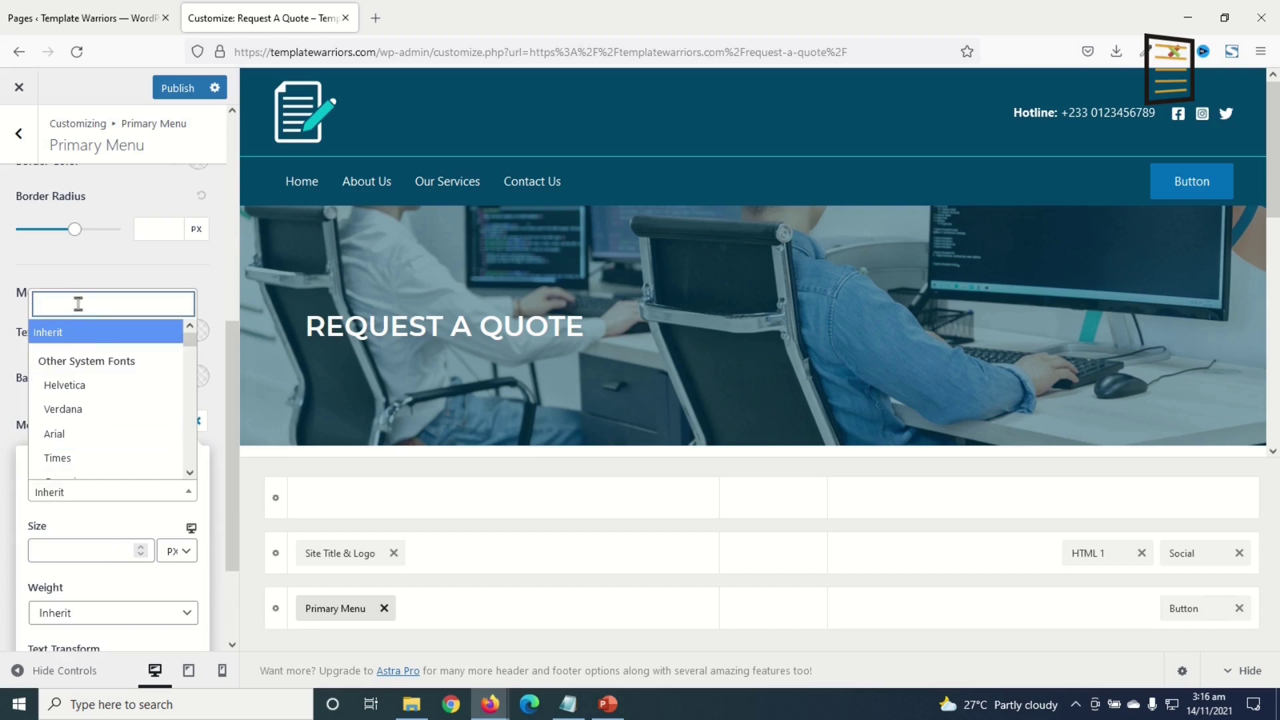
type("monts")
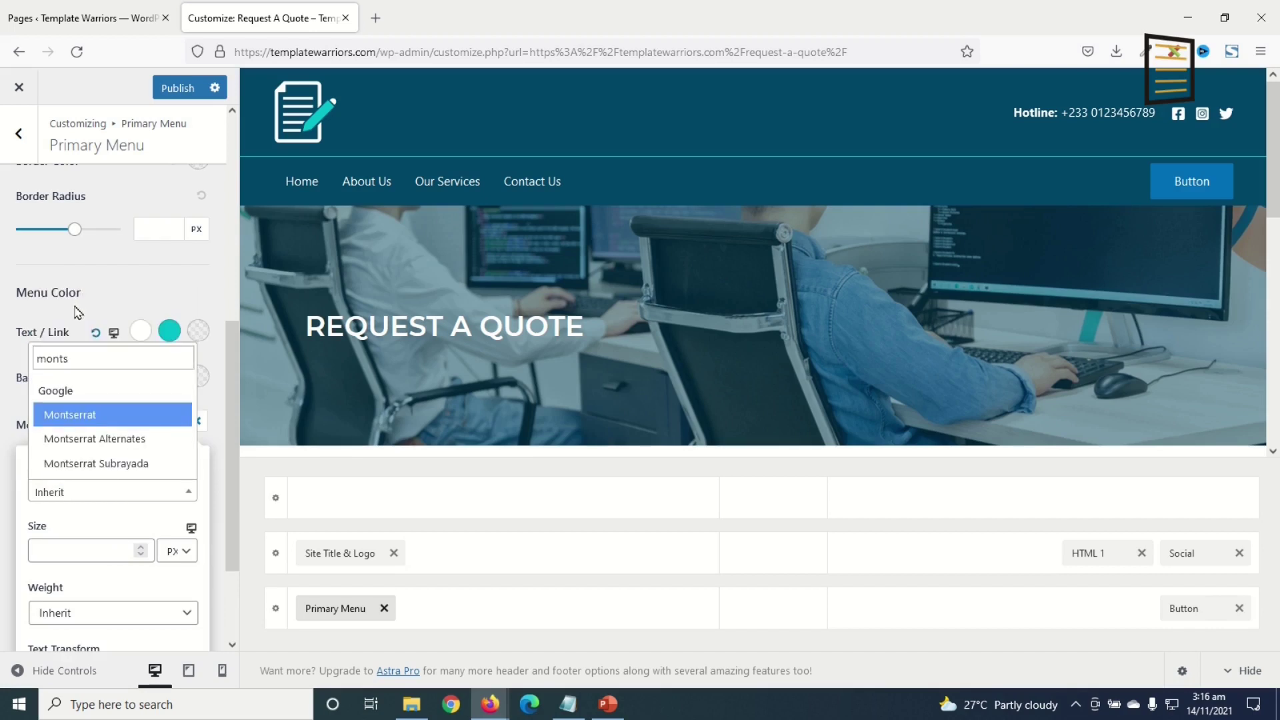
left_click(96, 417)
- Make the menu links uppercase at Bold 700 weight
scroll(137, 487, "down", 2)
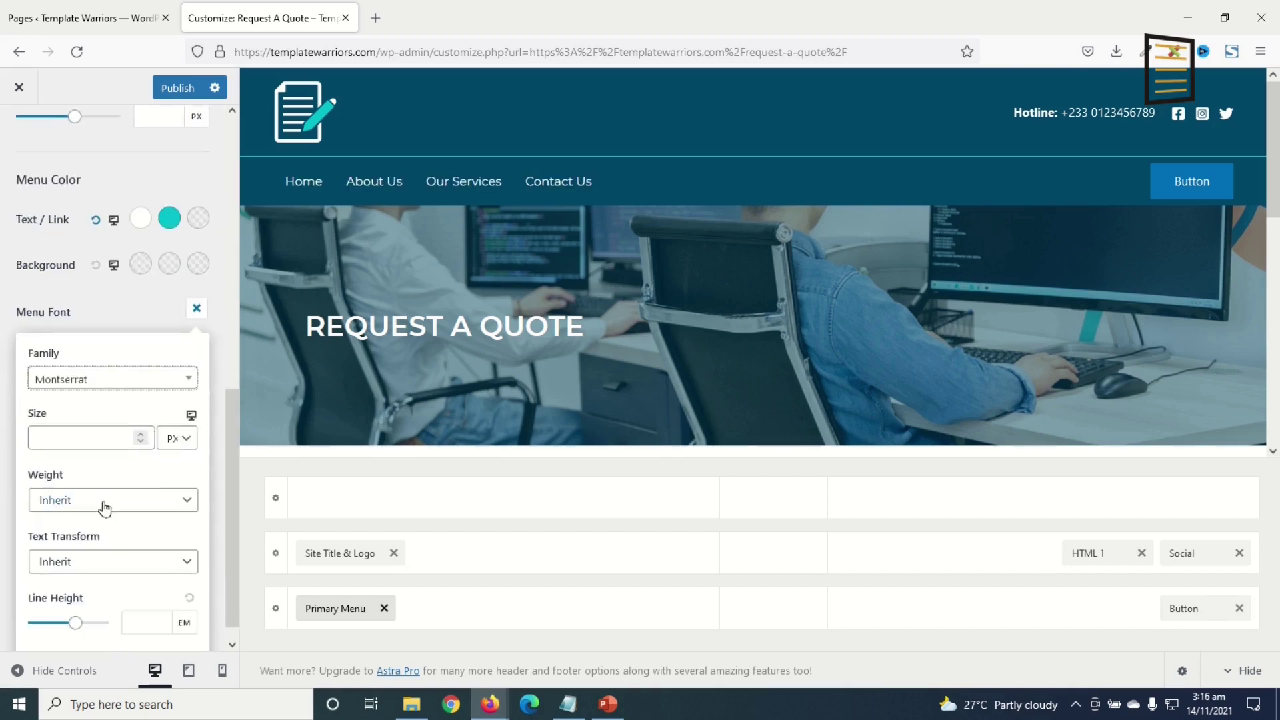
left_click(100, 562)
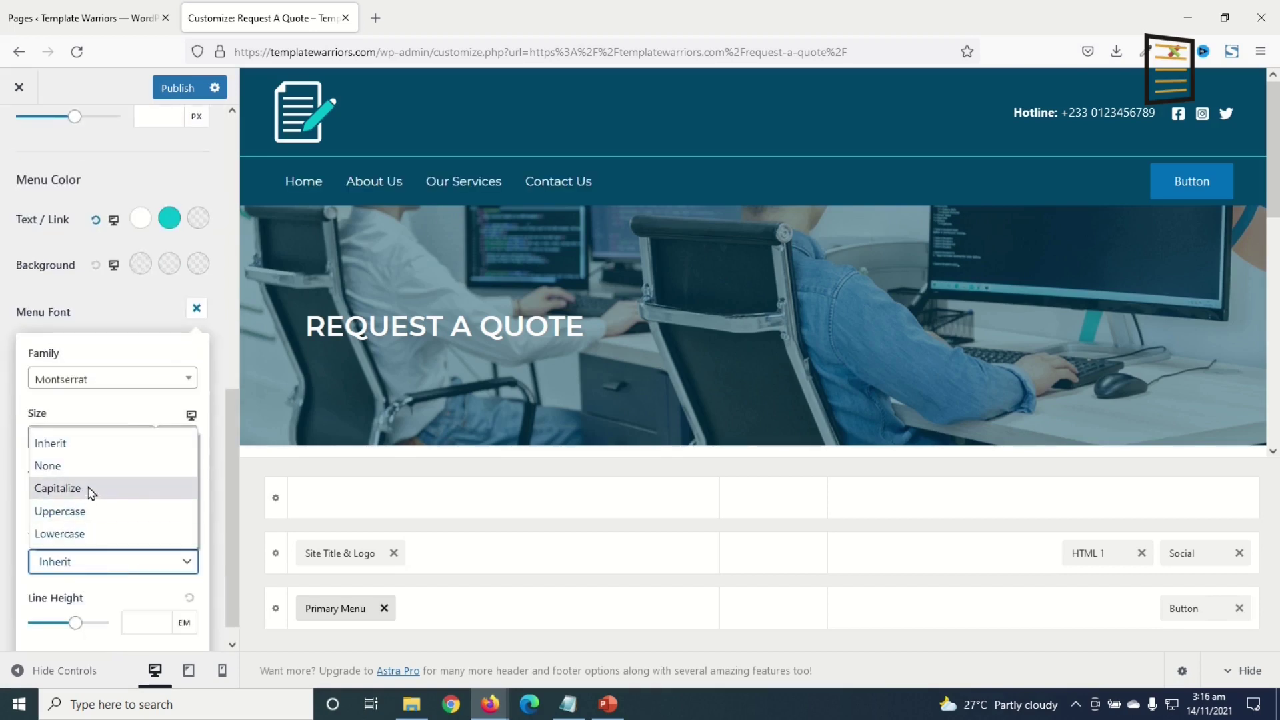
left_click(94, 513)
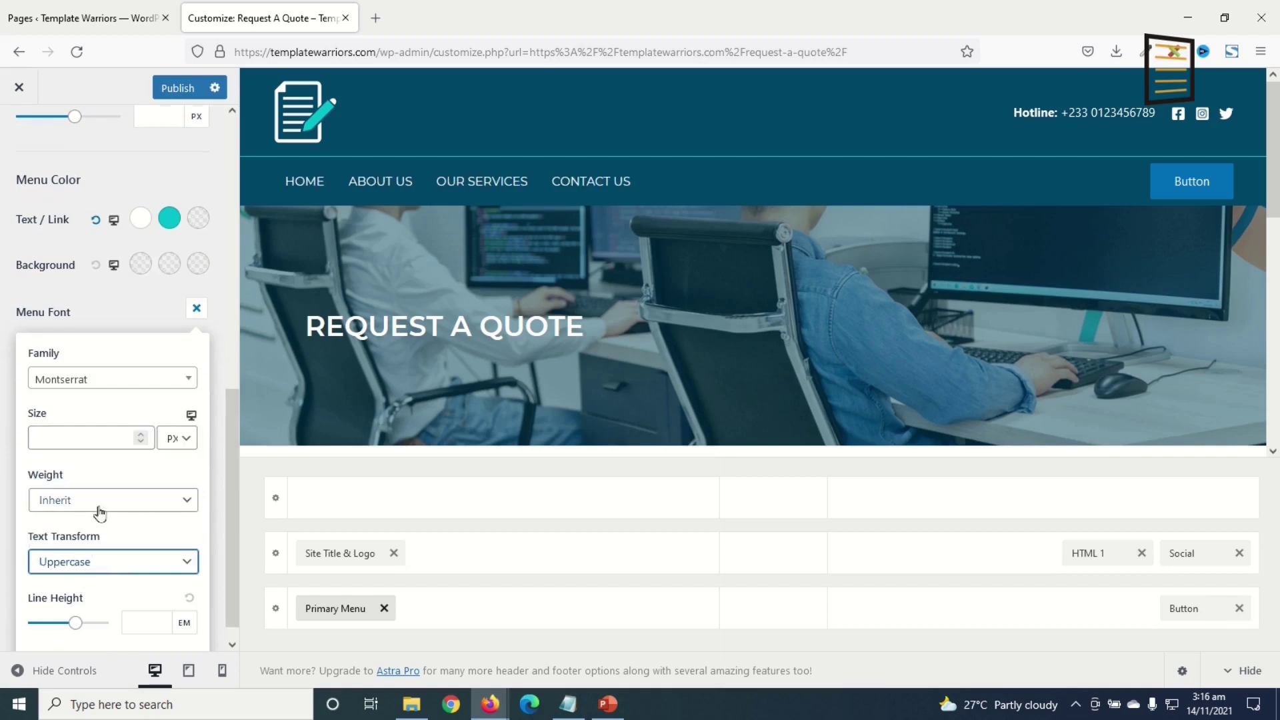
left_click(105, 501)
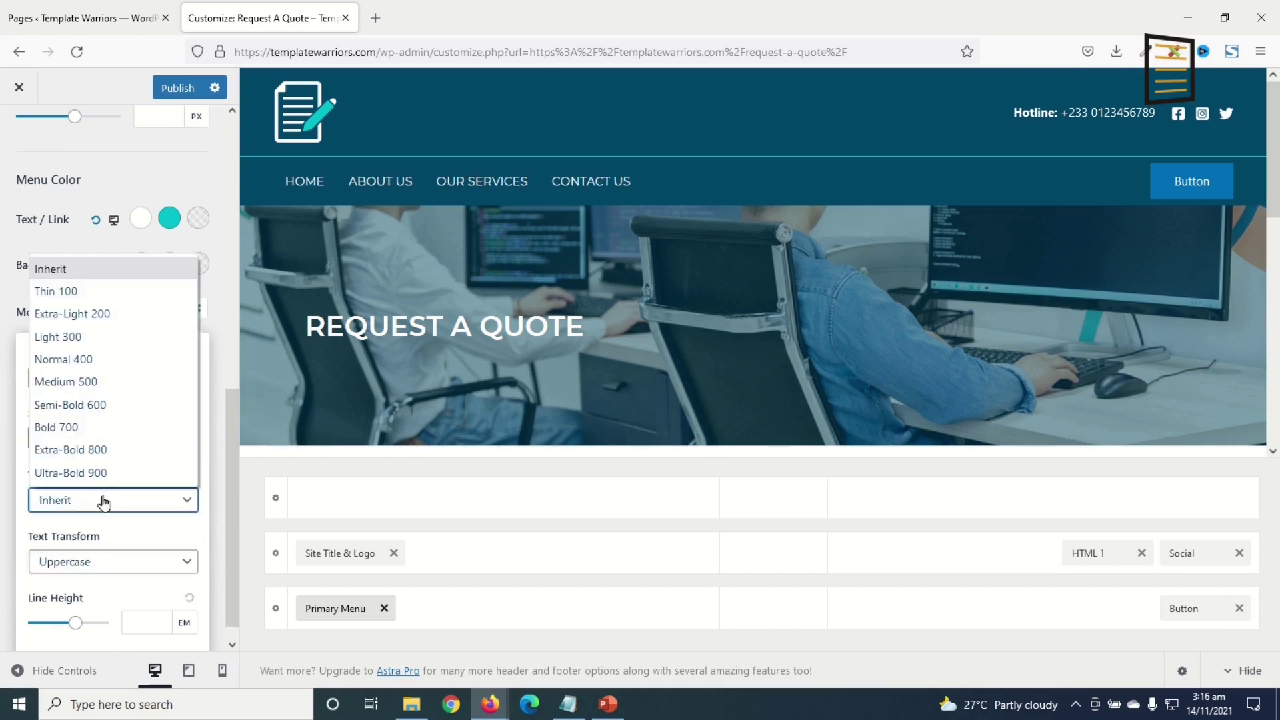
left_click(98, 428)
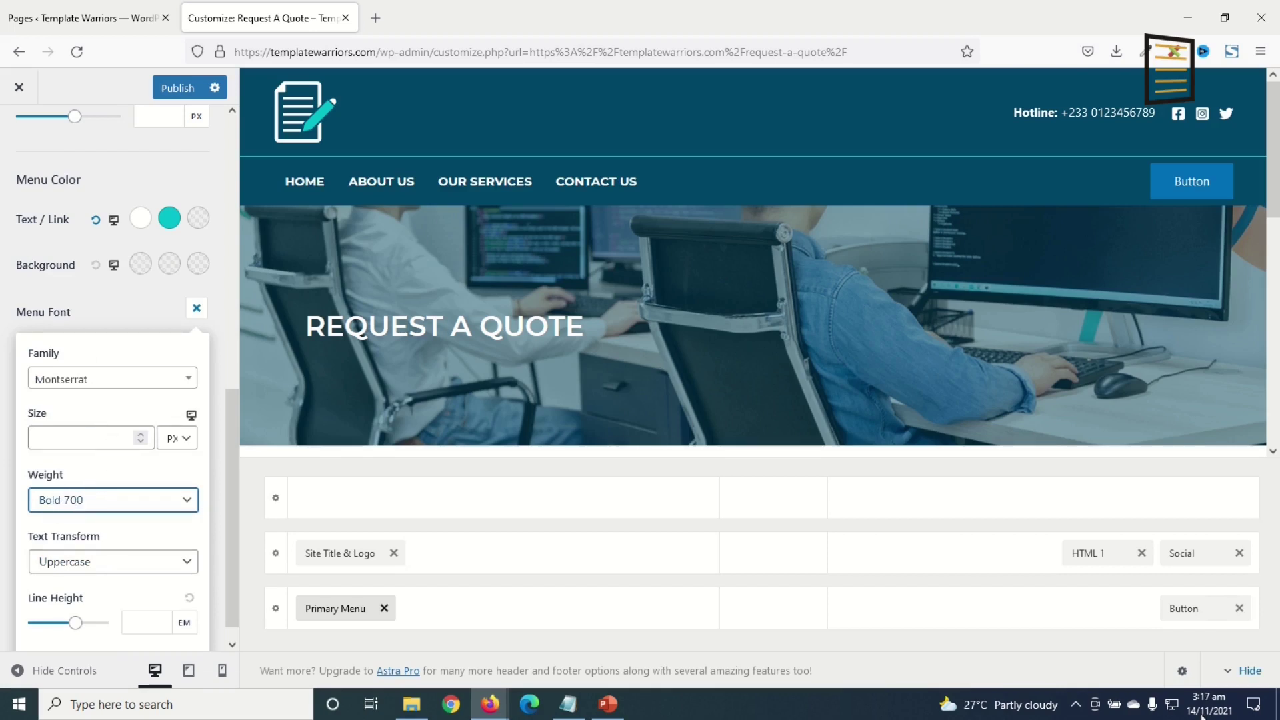
left_click(1185, 608)
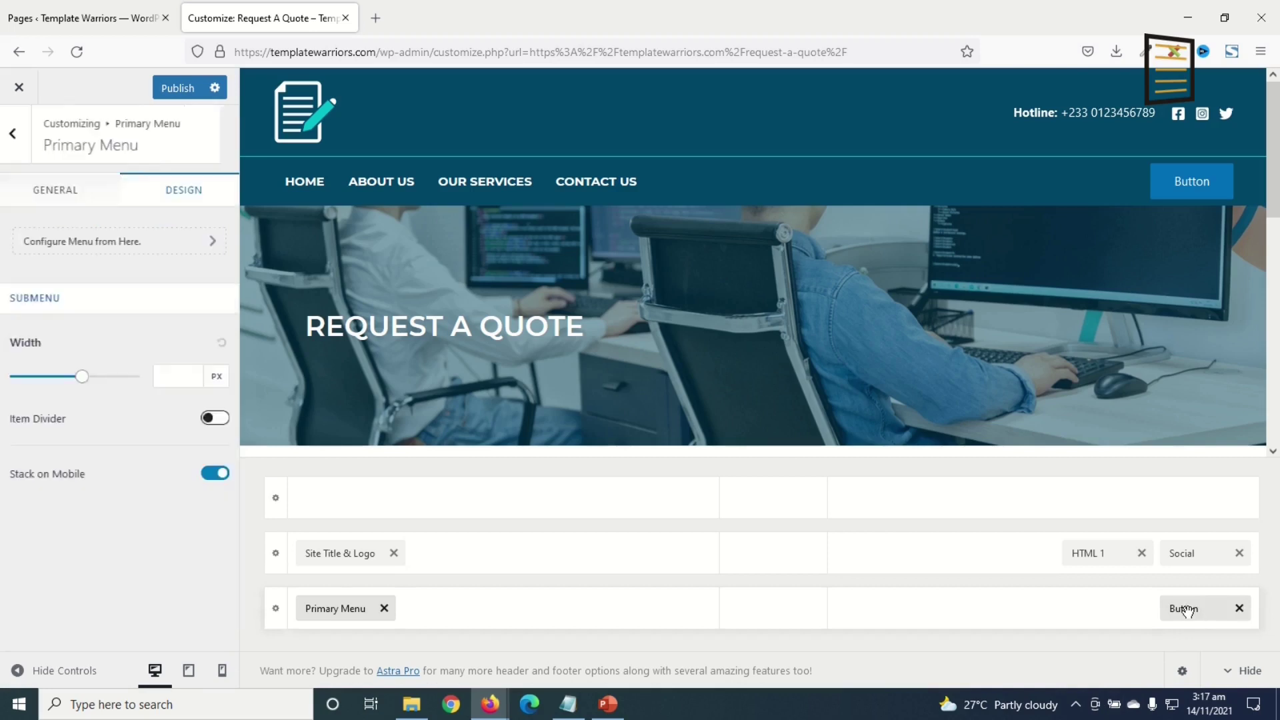
- Change the header button label to REQUEST A QUOTE
left_click(1185, 608)
left_click_drag(98, 267, 2, 290)
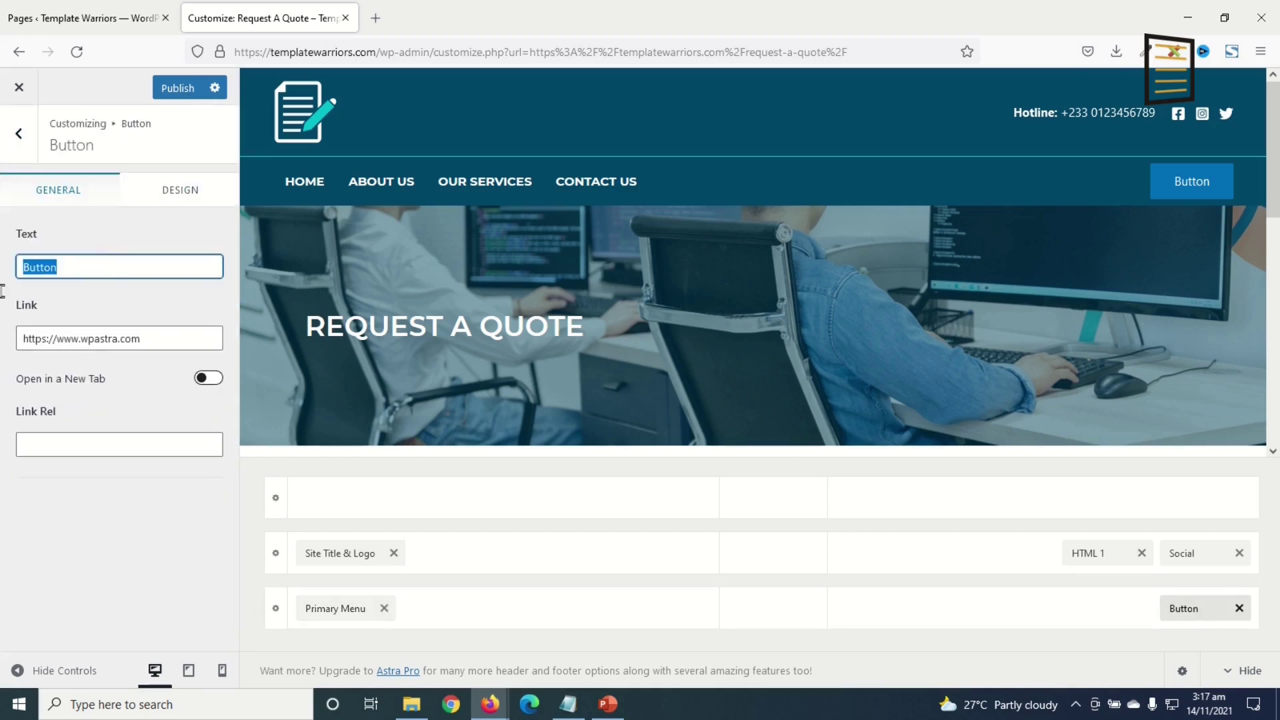
type("REQUEST A QUOTE")
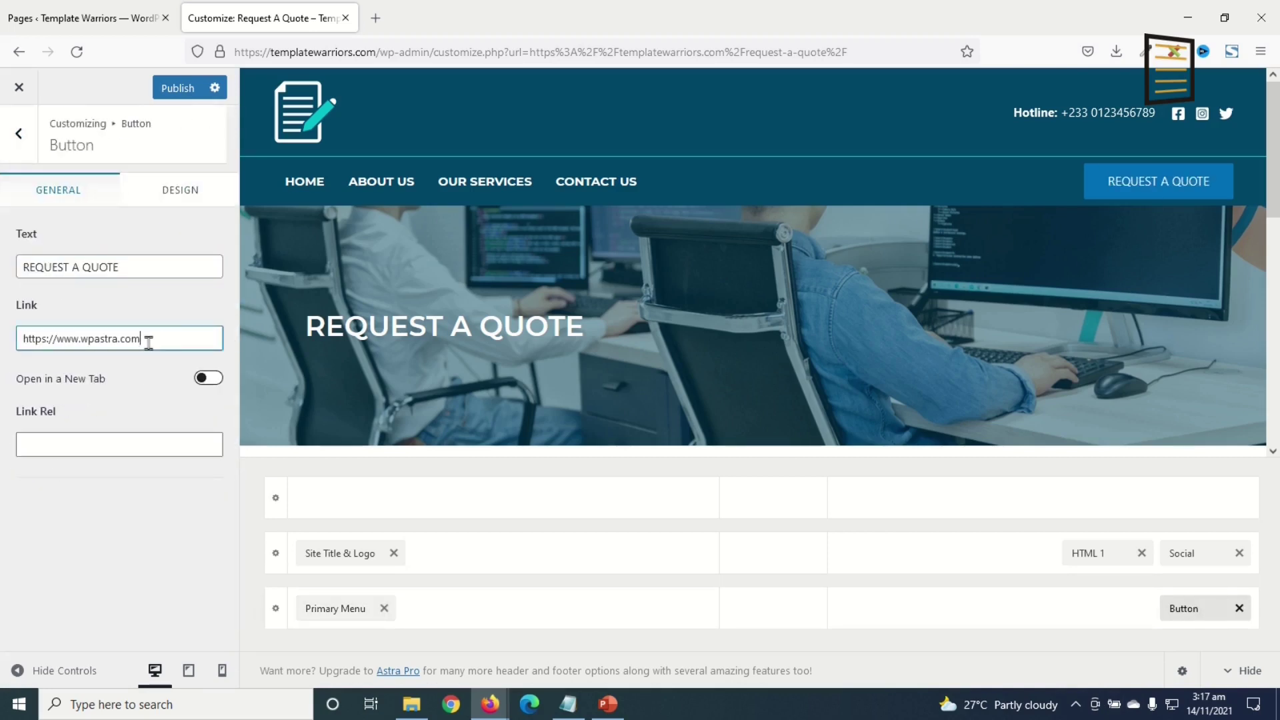
- Replace the button link with the Request A Quote page address copied from Pages
left_click_drag(138, 338, 3, 342)
key("BackSpace")
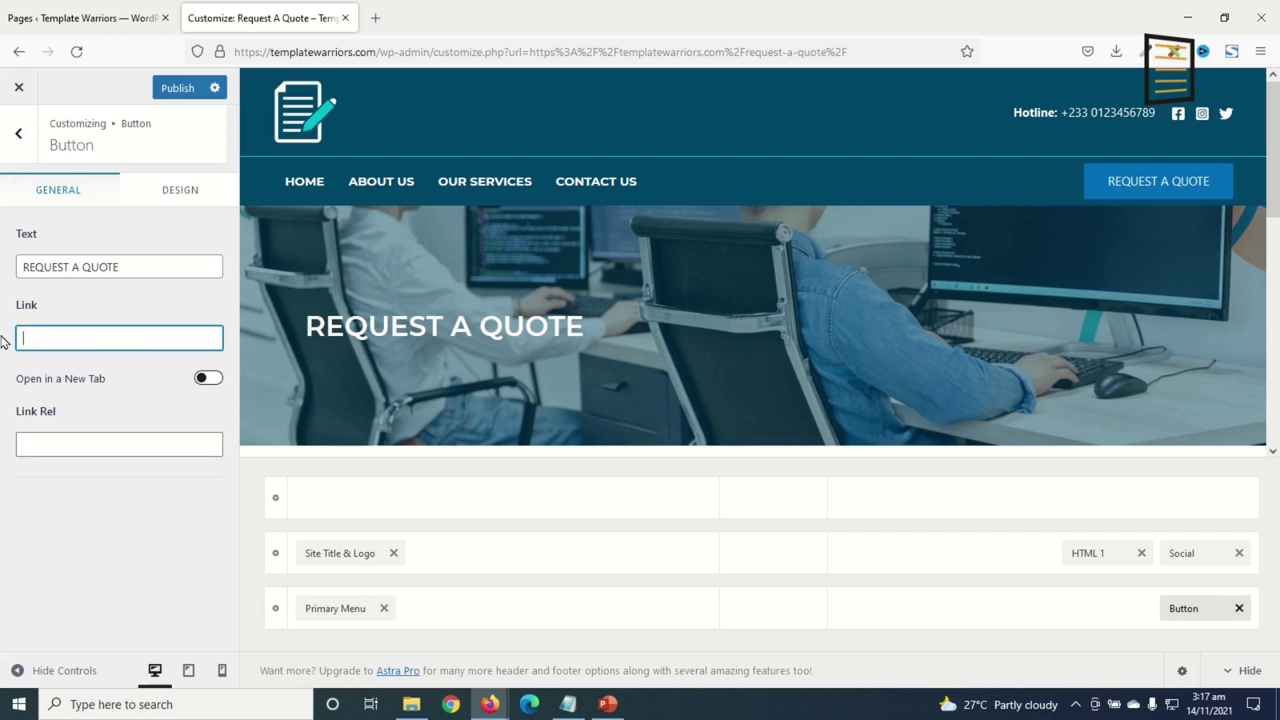
left_click(87, 18)
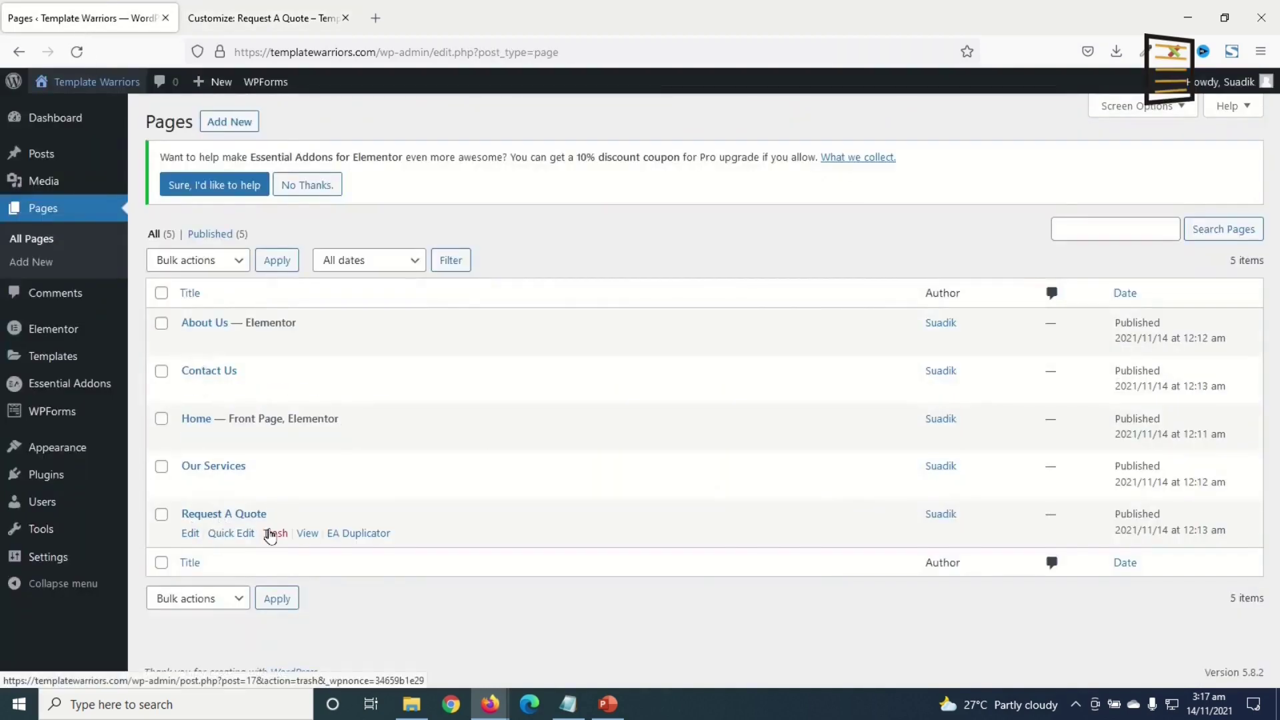
right_click(309, 537)
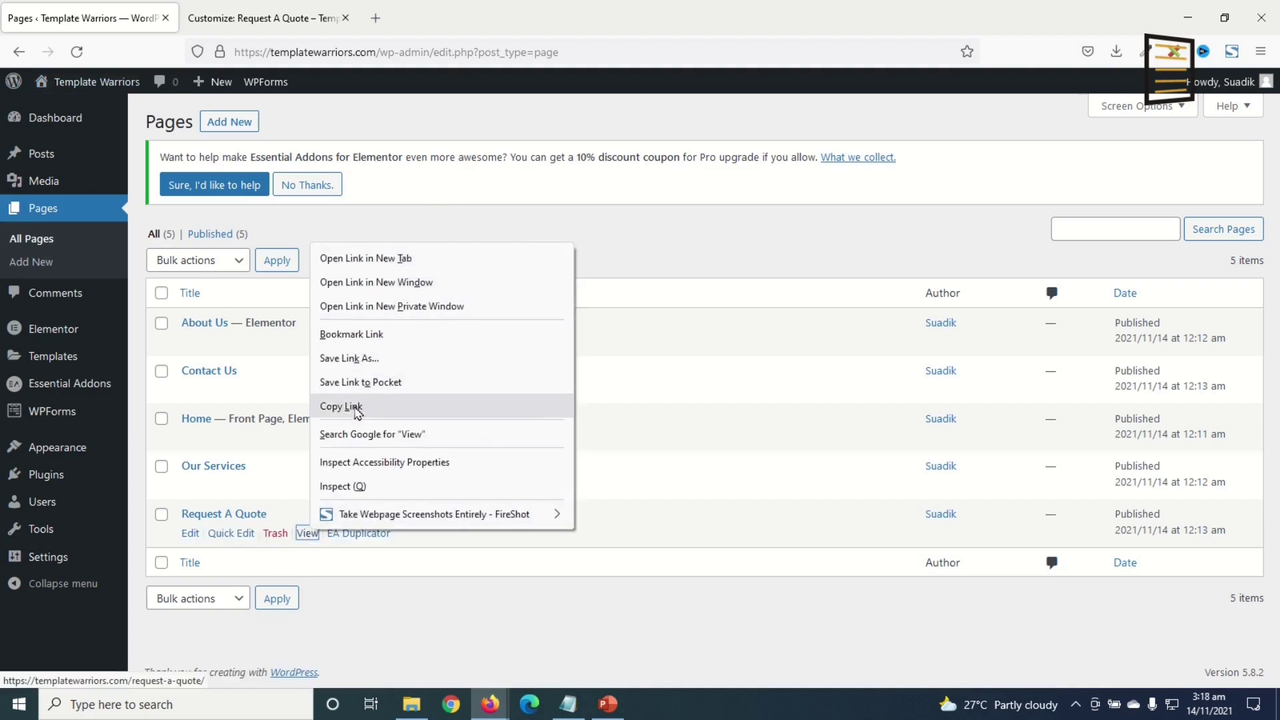
left_click(361, 406)
left_click(230, 23)
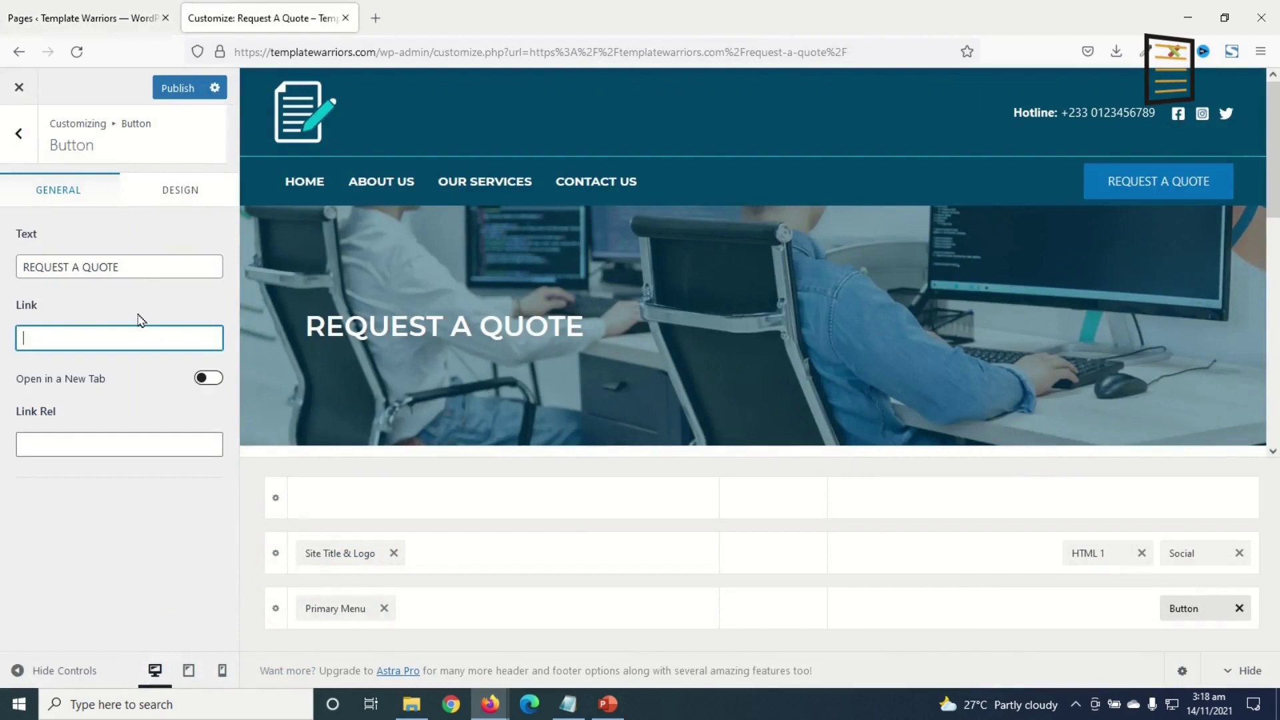
key("ctrl+v")
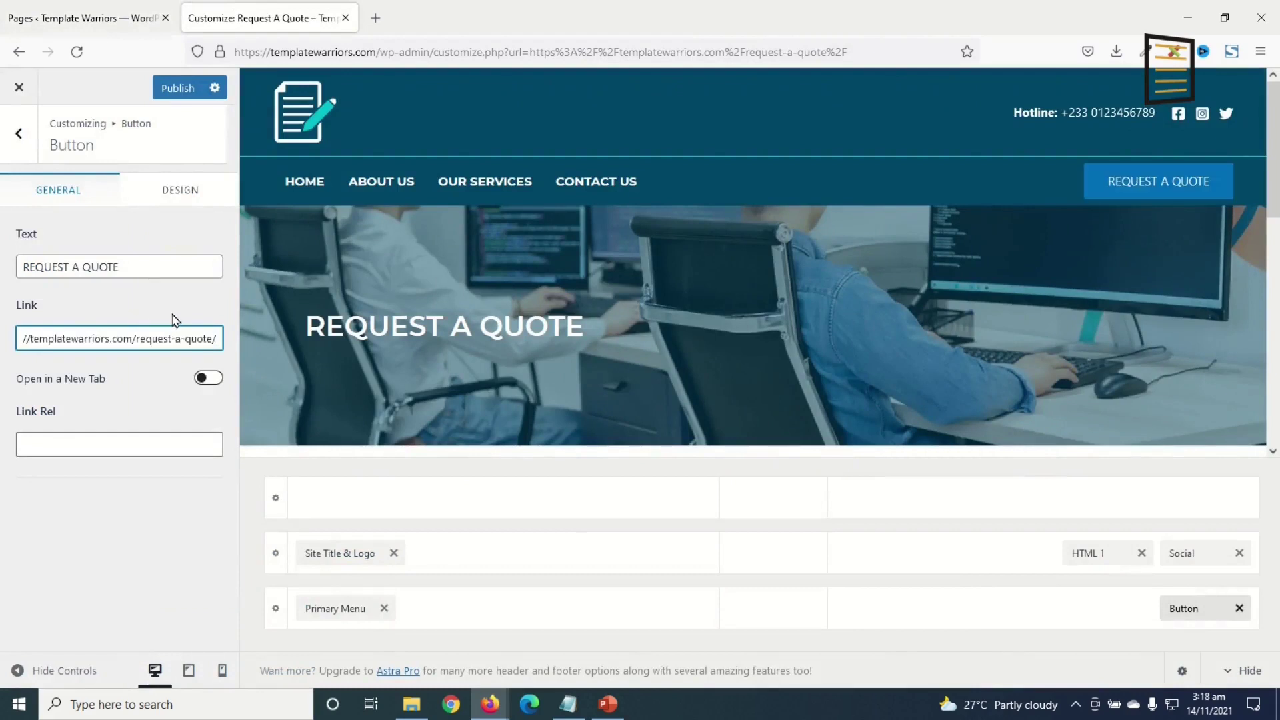
- Navigate back to Global and open the Buttons settings
left_click(19, 134)
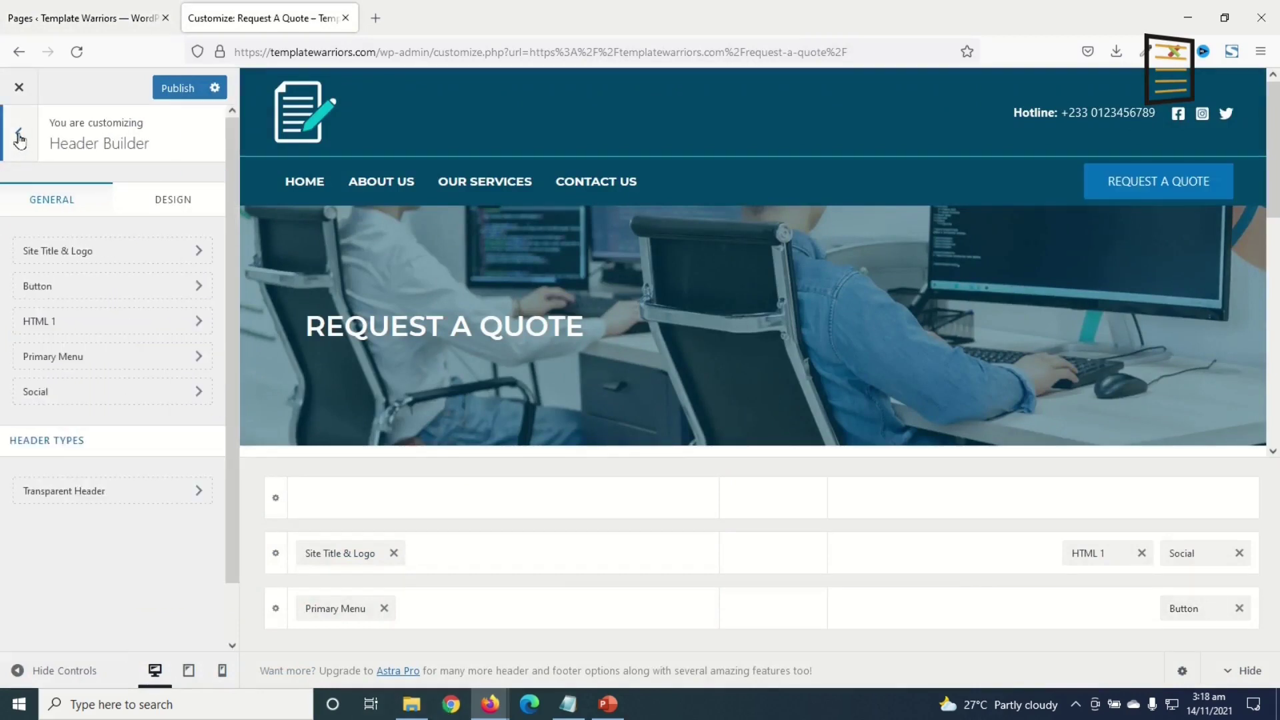
left_click(19, 137)
left_click(42, 285)
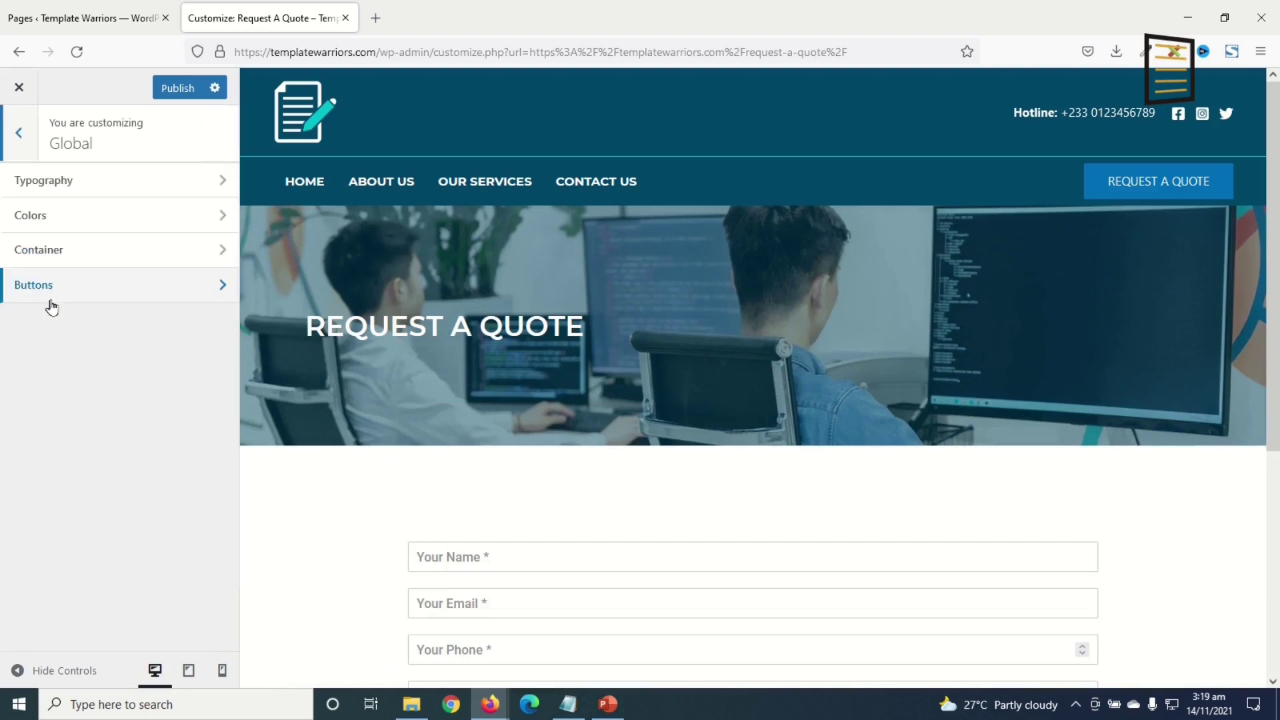
left_click(47, 287)
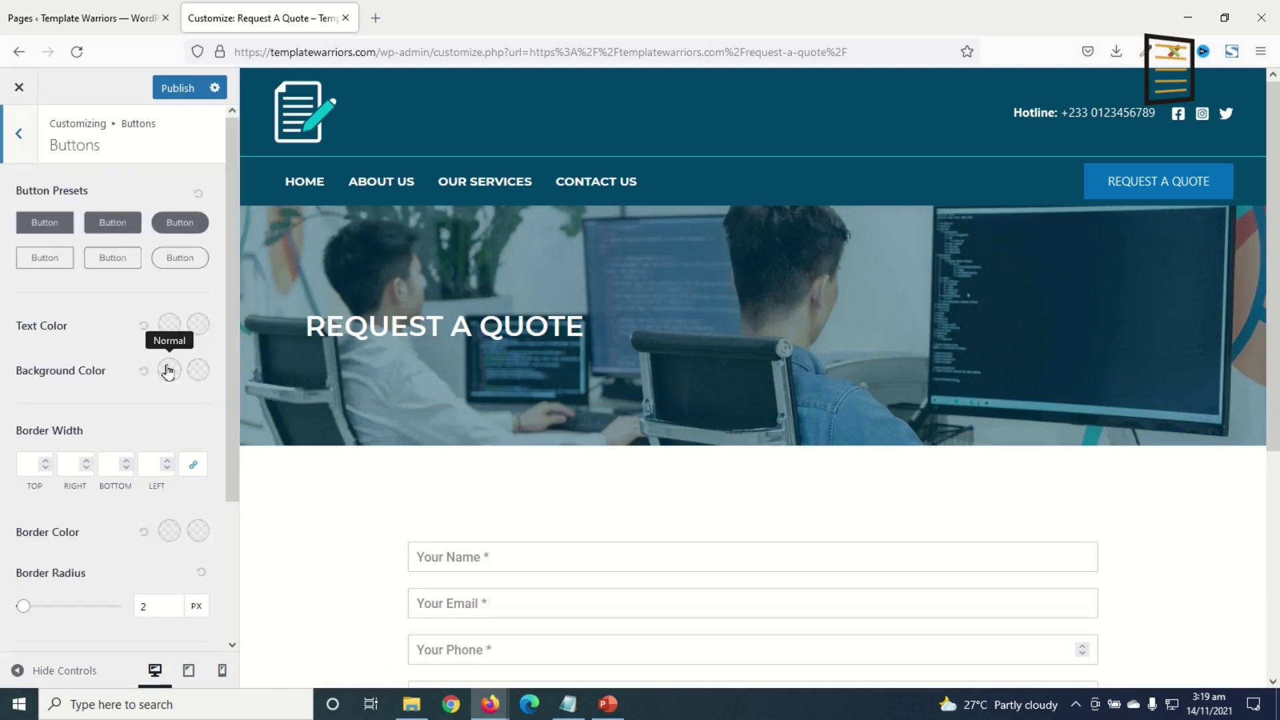
- Set the button background to teal #03bfcb with a darker #01838c hover
left_click(168, 372)
left_click(117, 583)
key("ctrl+v")
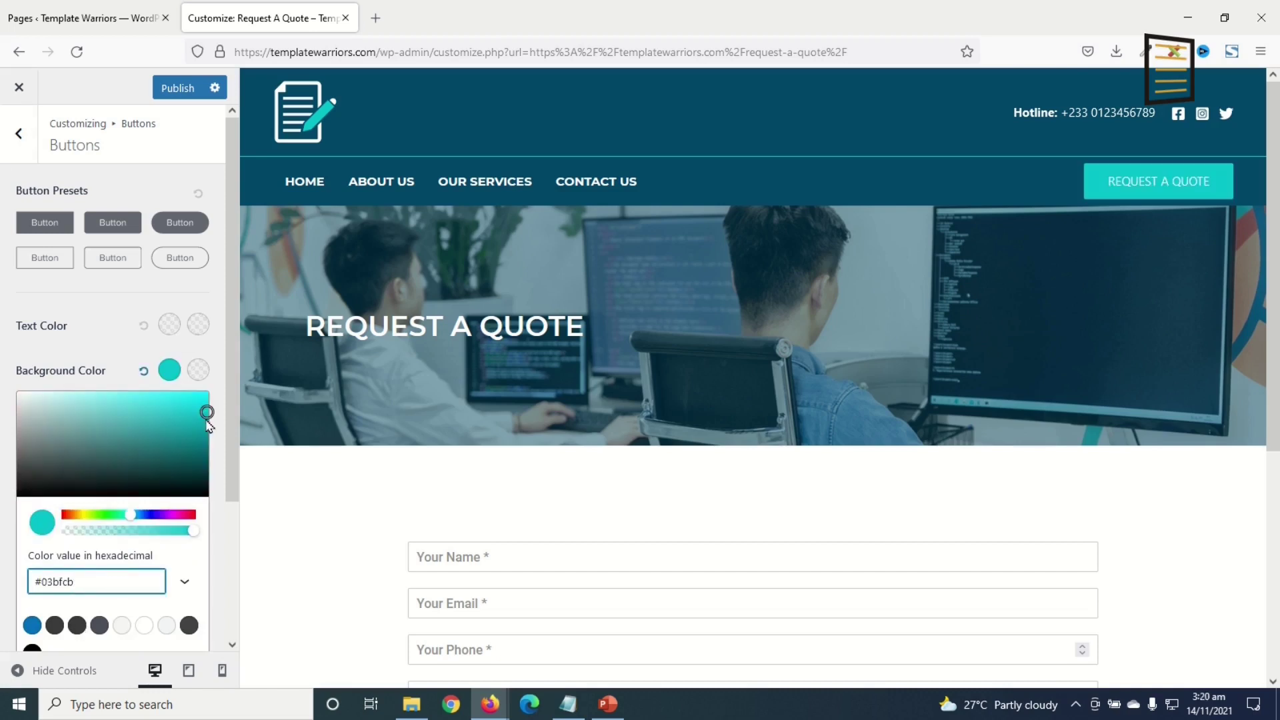
left_click(192, 373)
left_click(92, 584)
double_click(97, 585)
key("ctrl+v")
left_click_drag(207, 414, 207, 438)
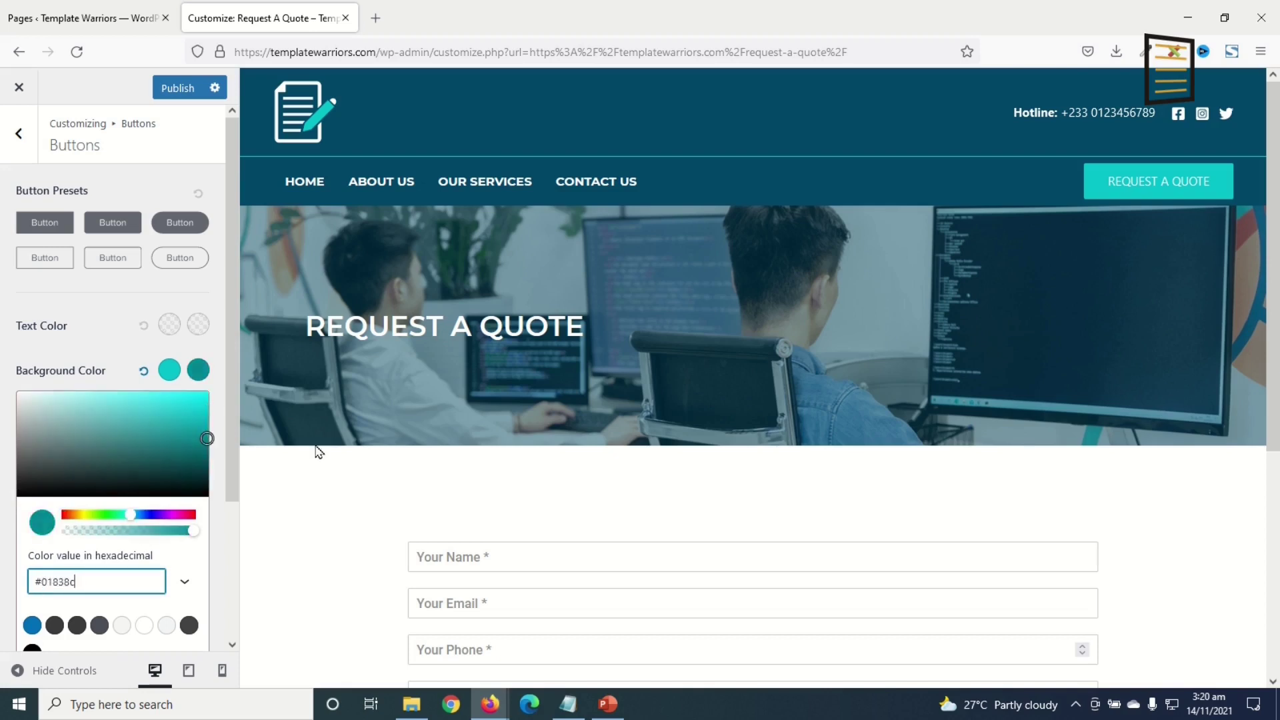
left_click(168, 326)
- Give button text the Montserrat font at Bold 700 weight
scroll(168, 332, "down", 3)
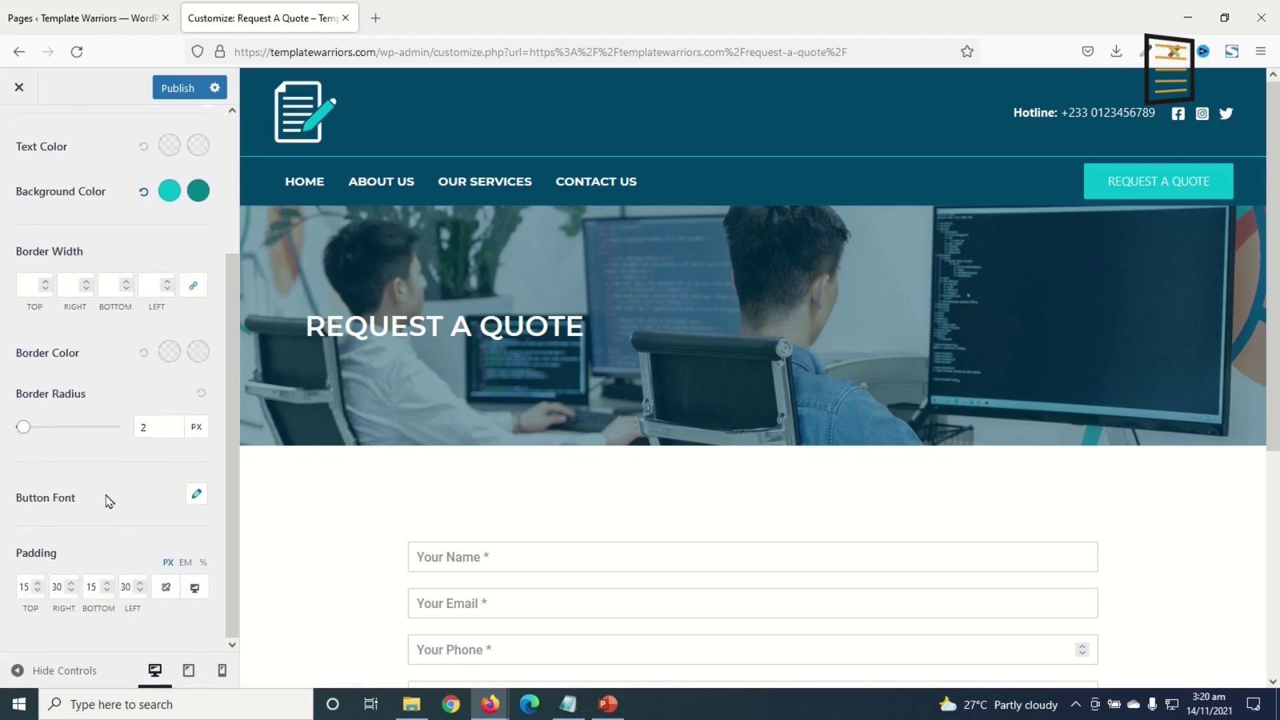
left_click(195, 496)
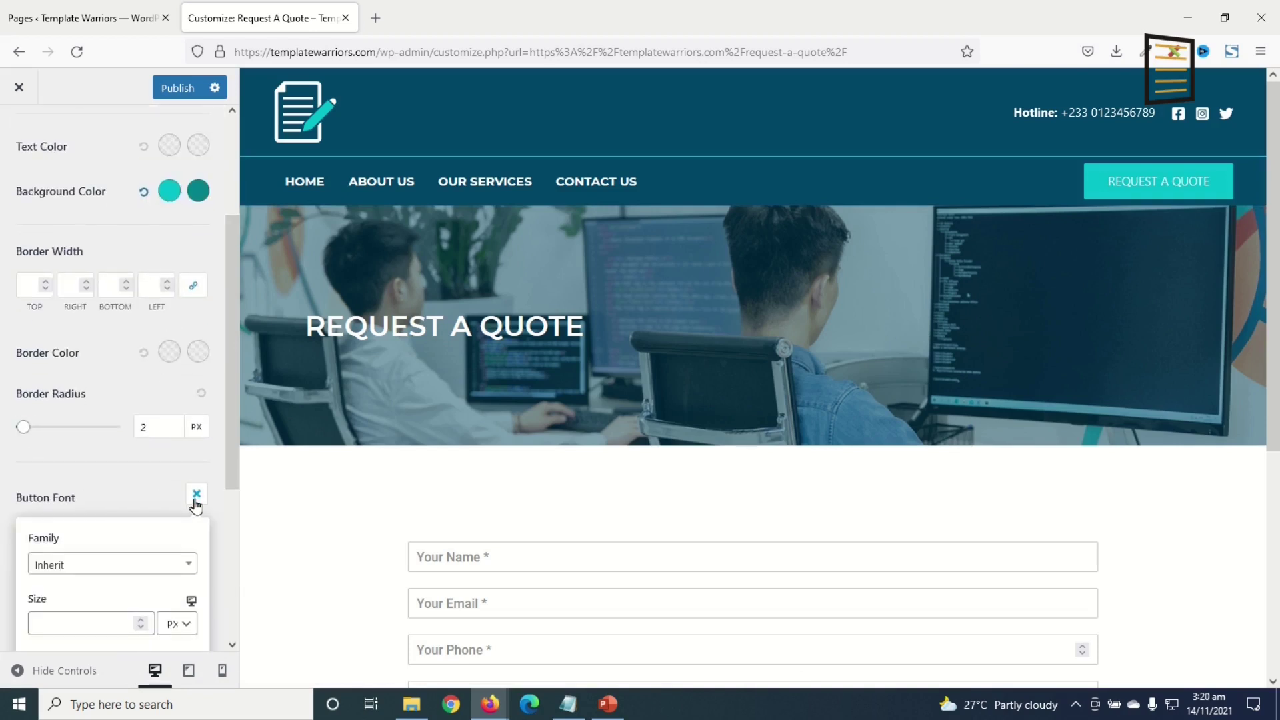
left_click(108, 566)
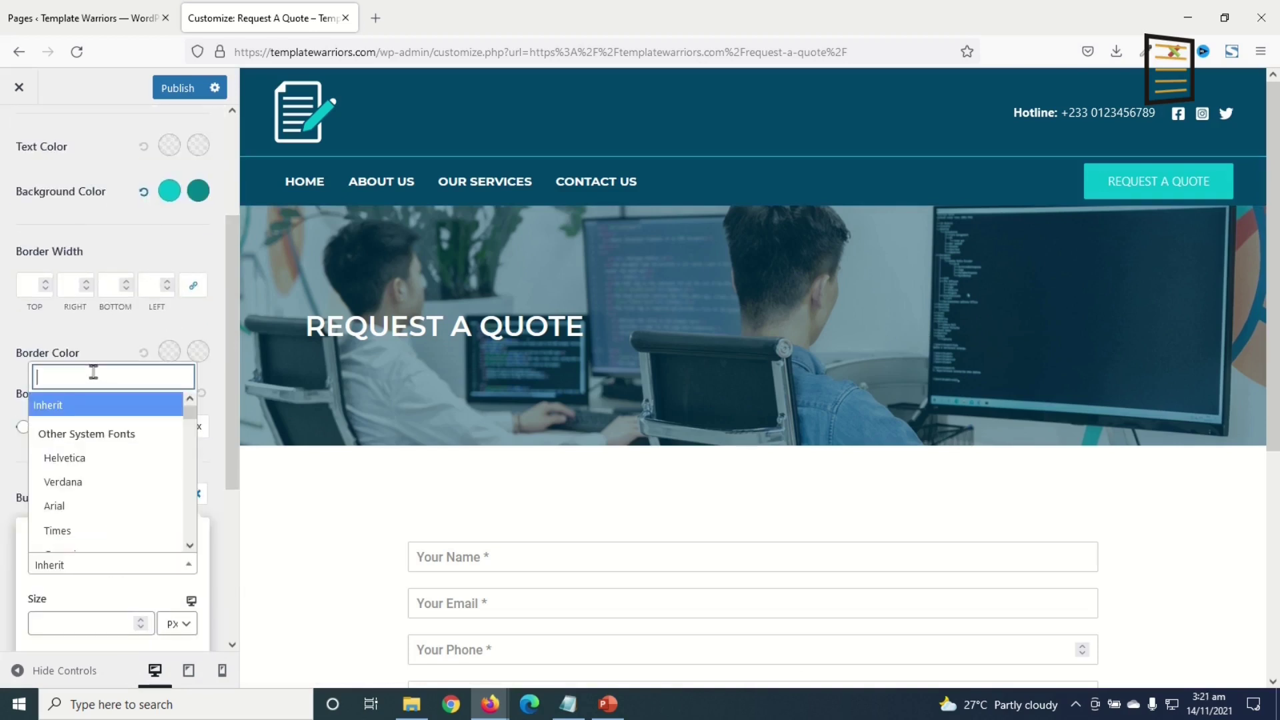
type("MONTS")
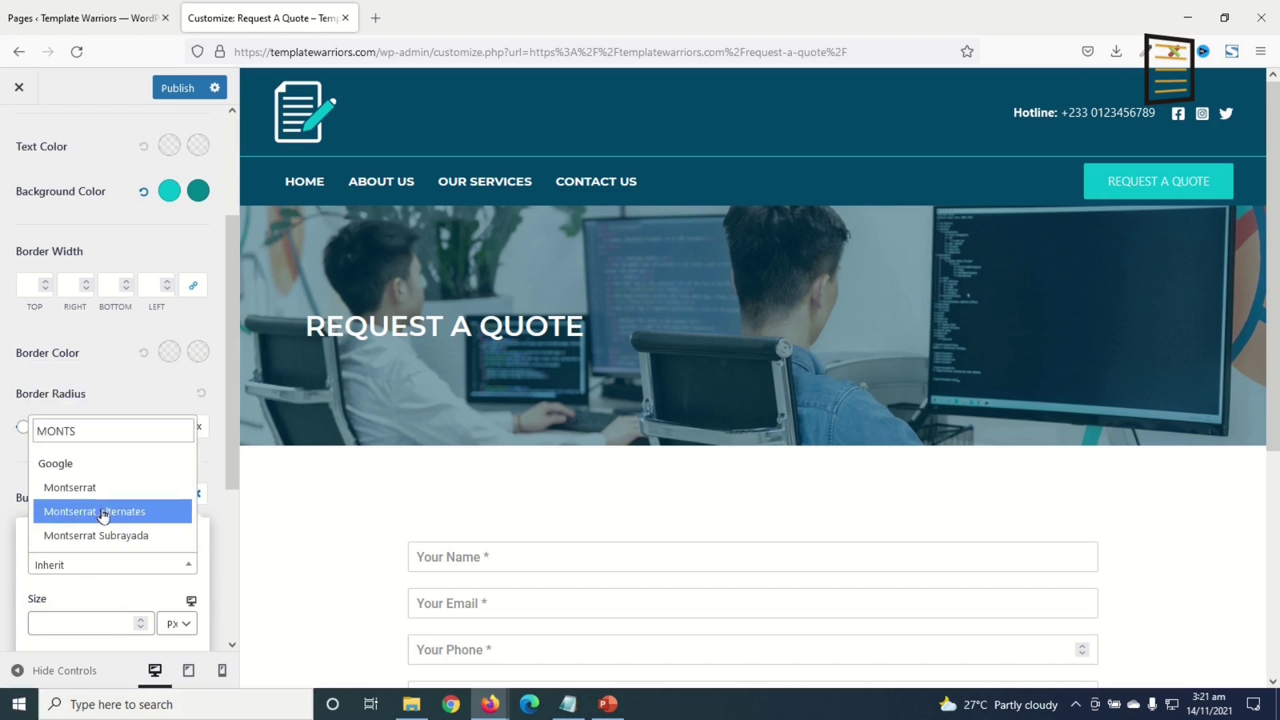
left_click(116, 489)
scroll(117, 493, "down", 3)
left_click(104, 448)
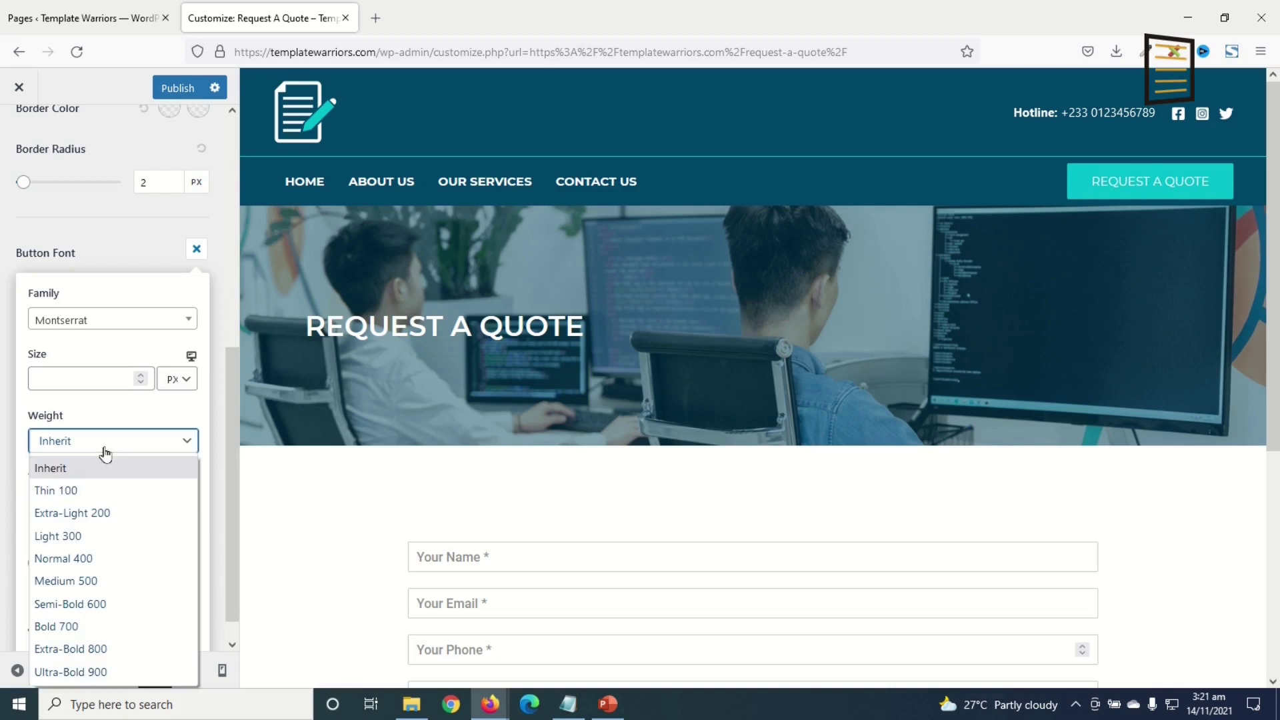
left_click(83, 627)
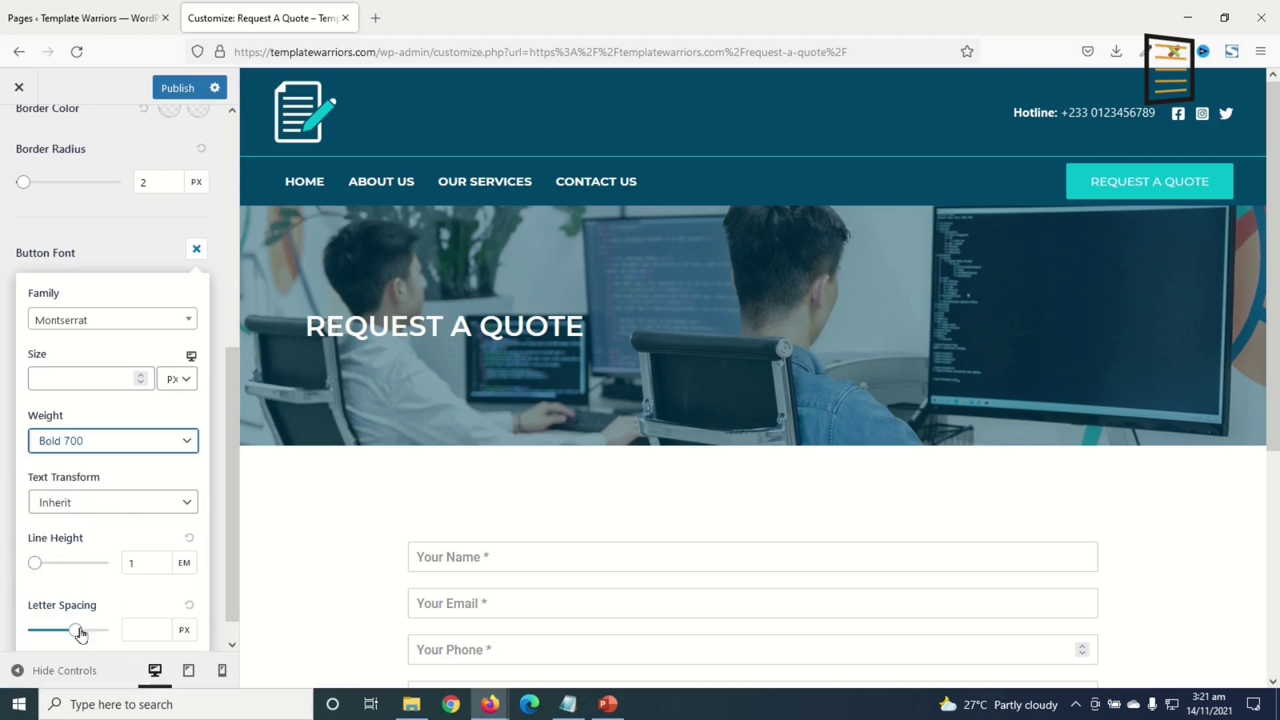
scroll(66, 333, "up", 3)
- Go back to the main customizer sections and open Site Identity
left_click(18, 134)
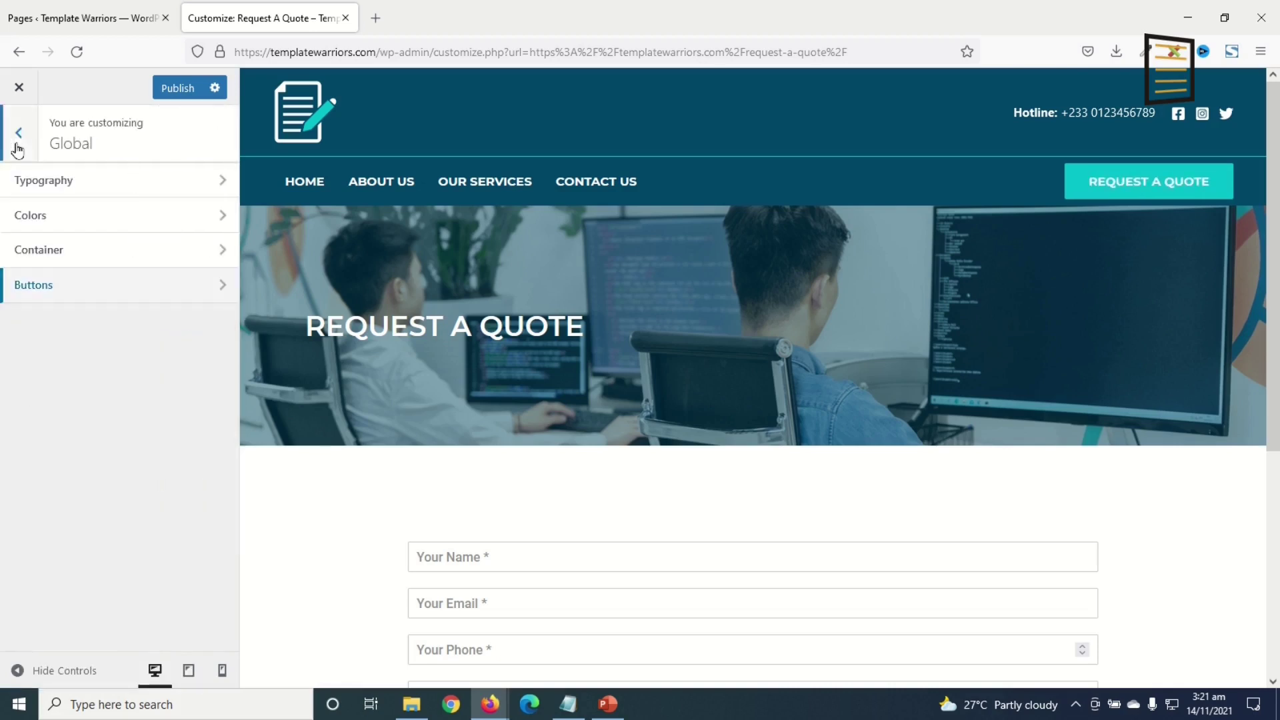
left_click(18, 143)
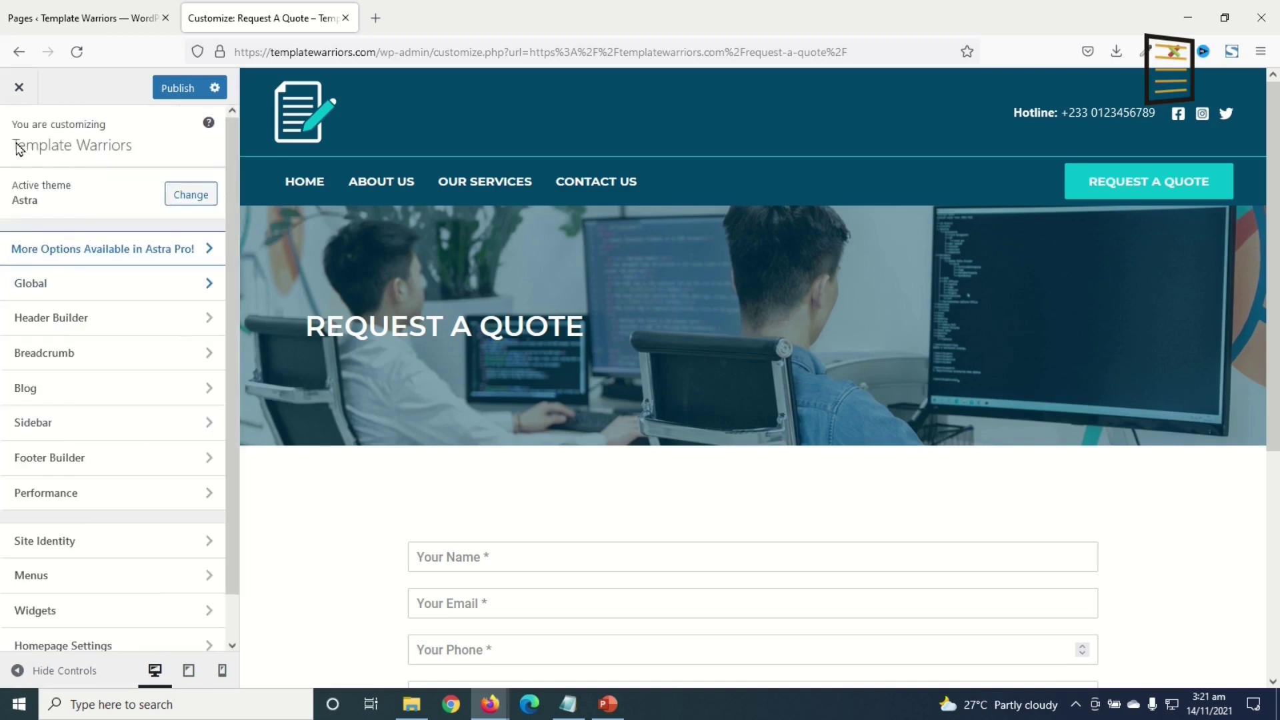
left_click(46, 540)
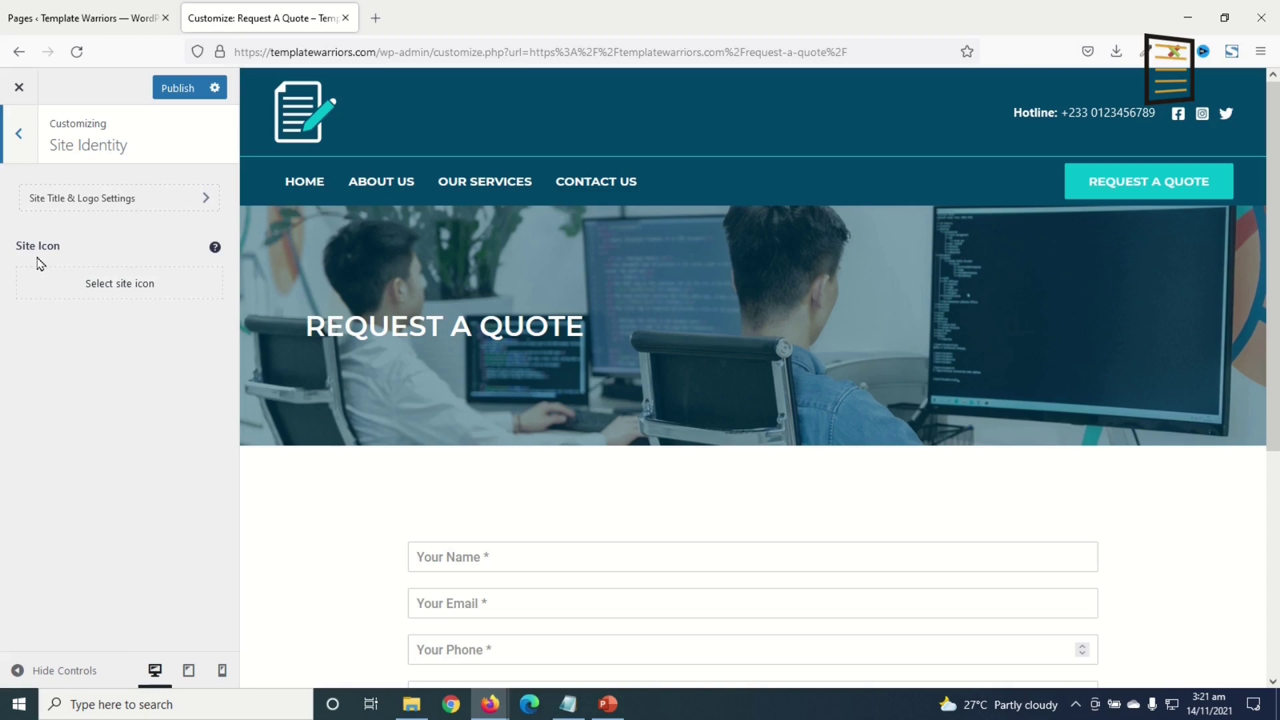
- Upload favicon.png and set it as the site icon without cropping
left_click(114, 288)
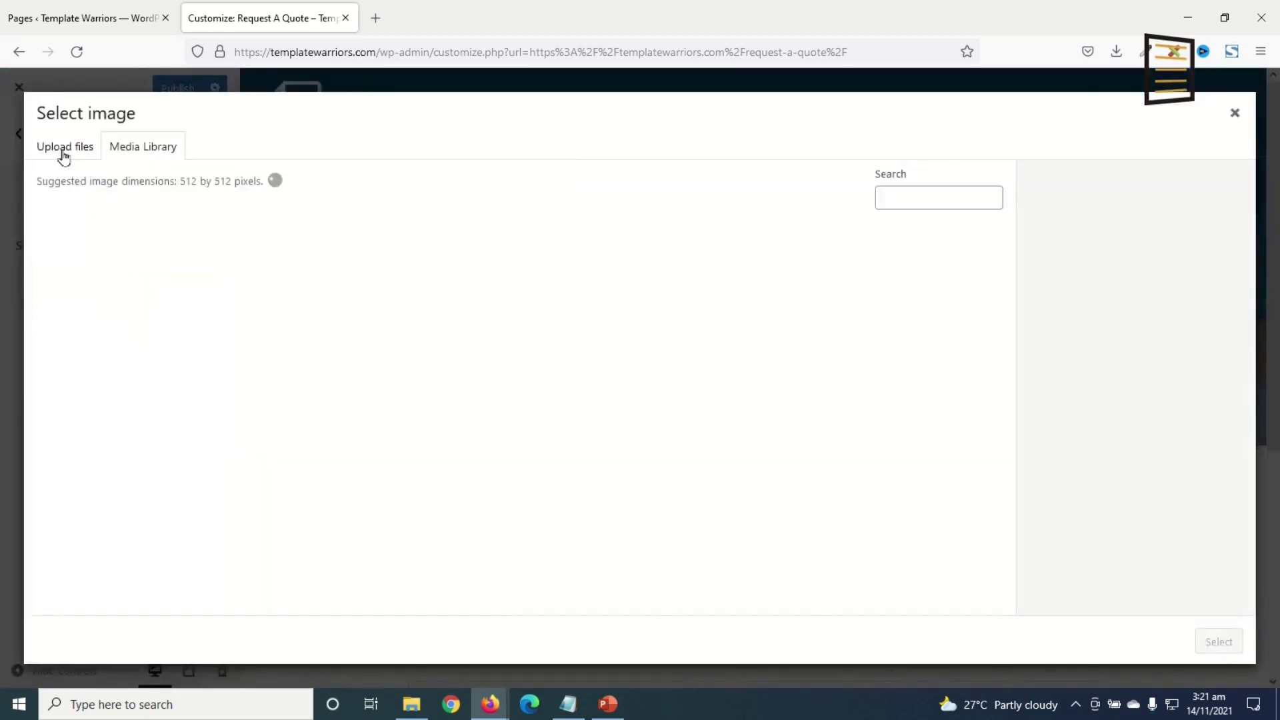
left_click(64, 150)
left_click(612, 396)
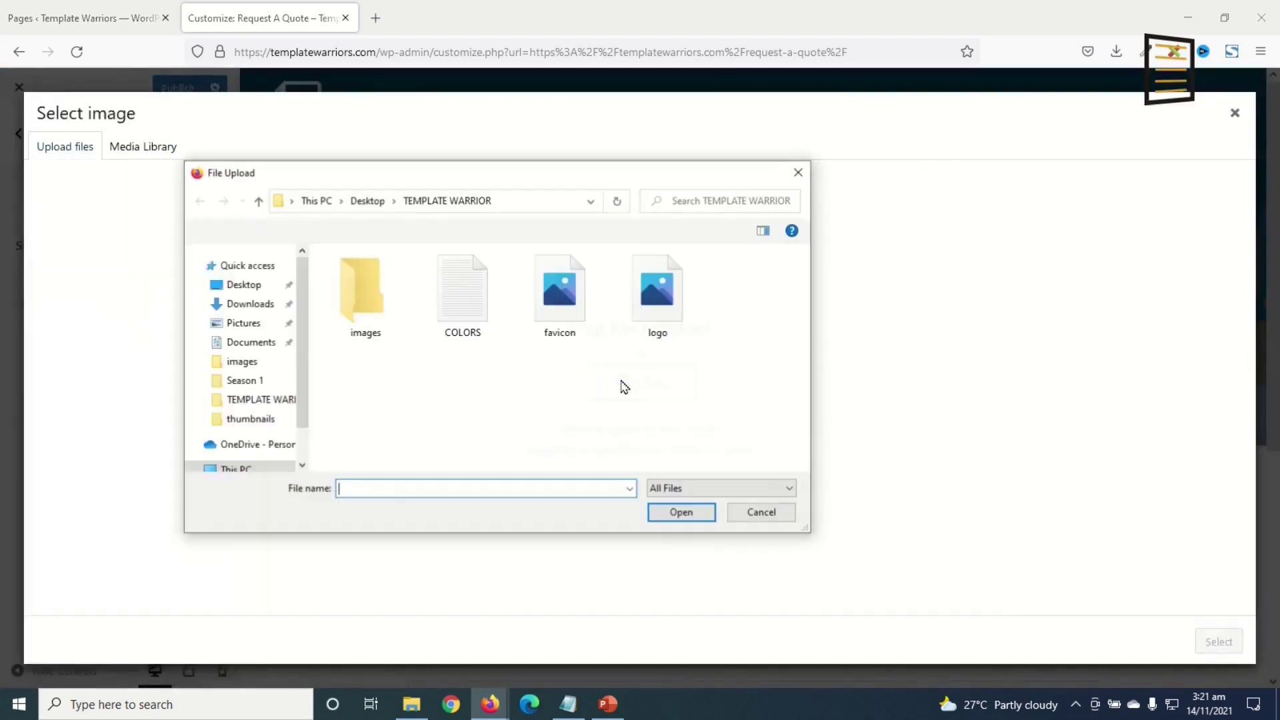
left_click(572, 302)
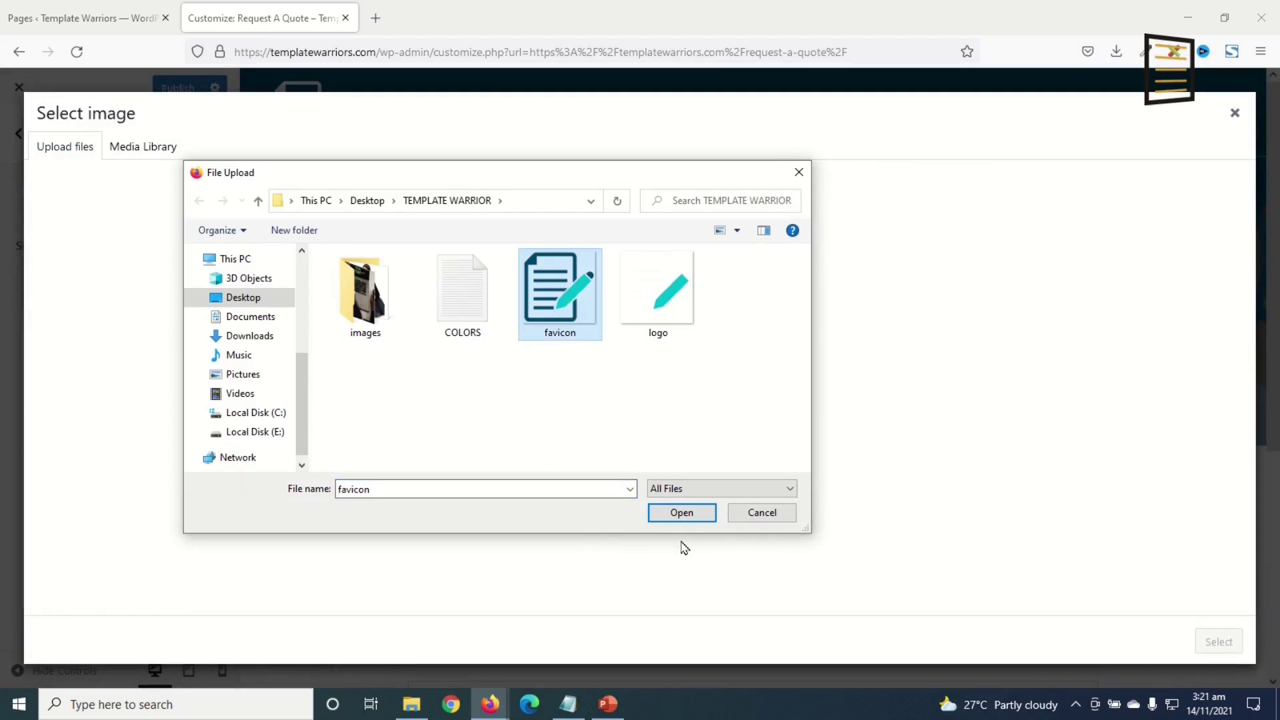
left_click(683, 514)
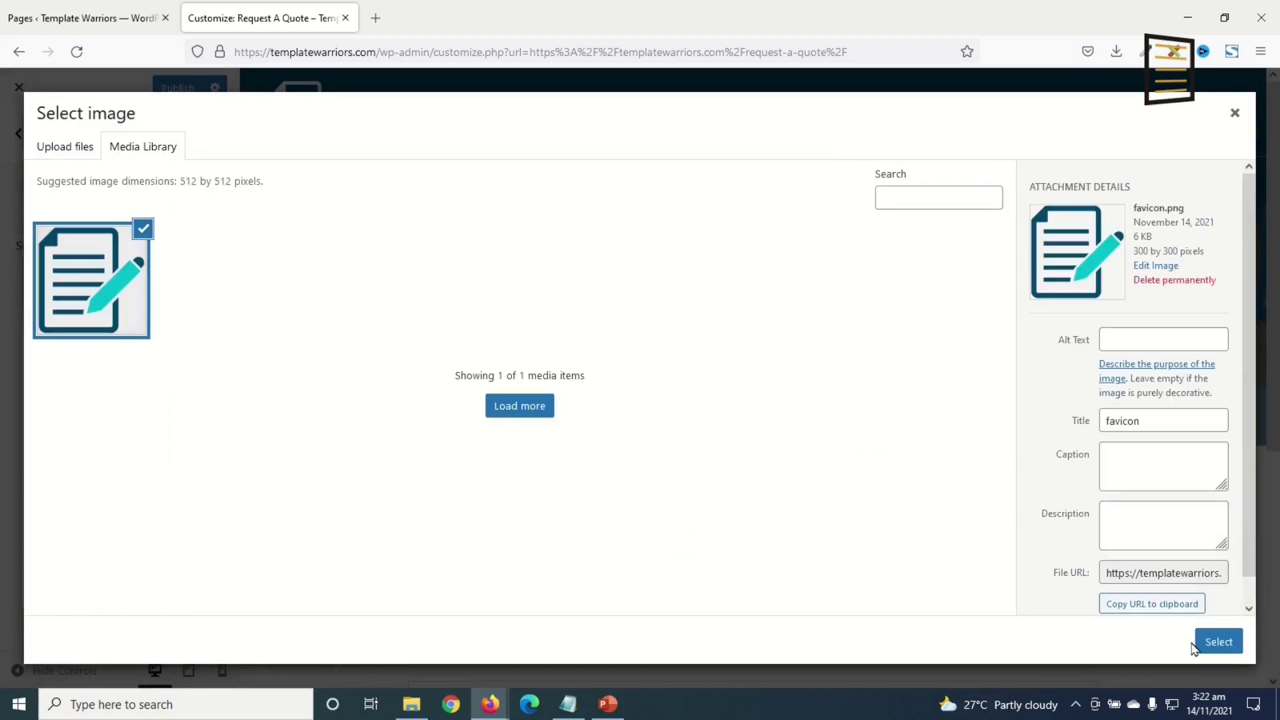
left_click(1197, 646)
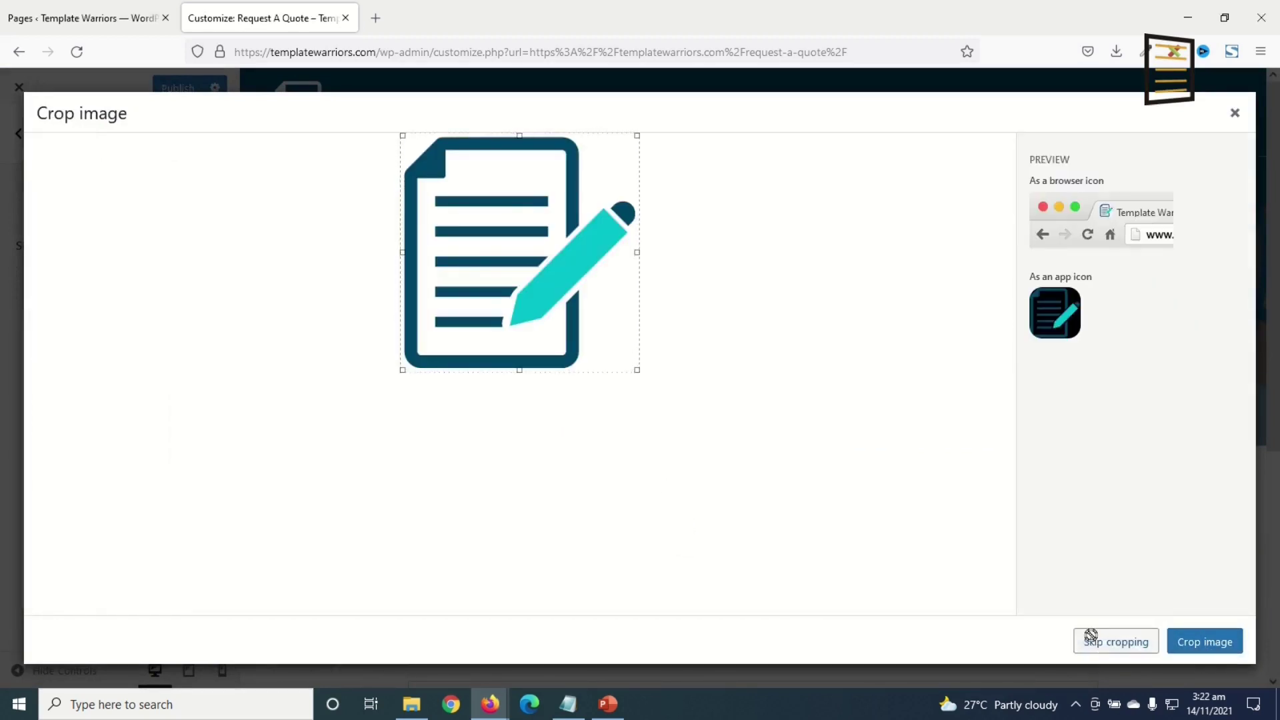
left_click(1090, 635)
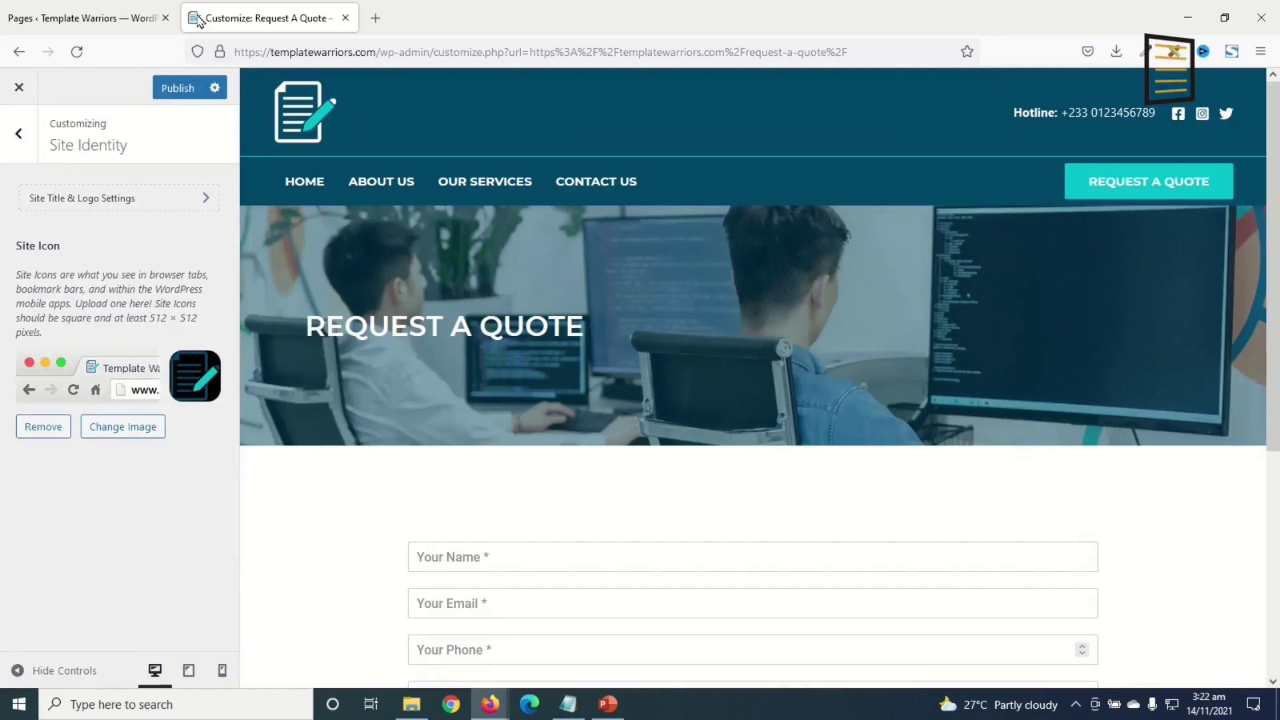
left_click(18, 133)
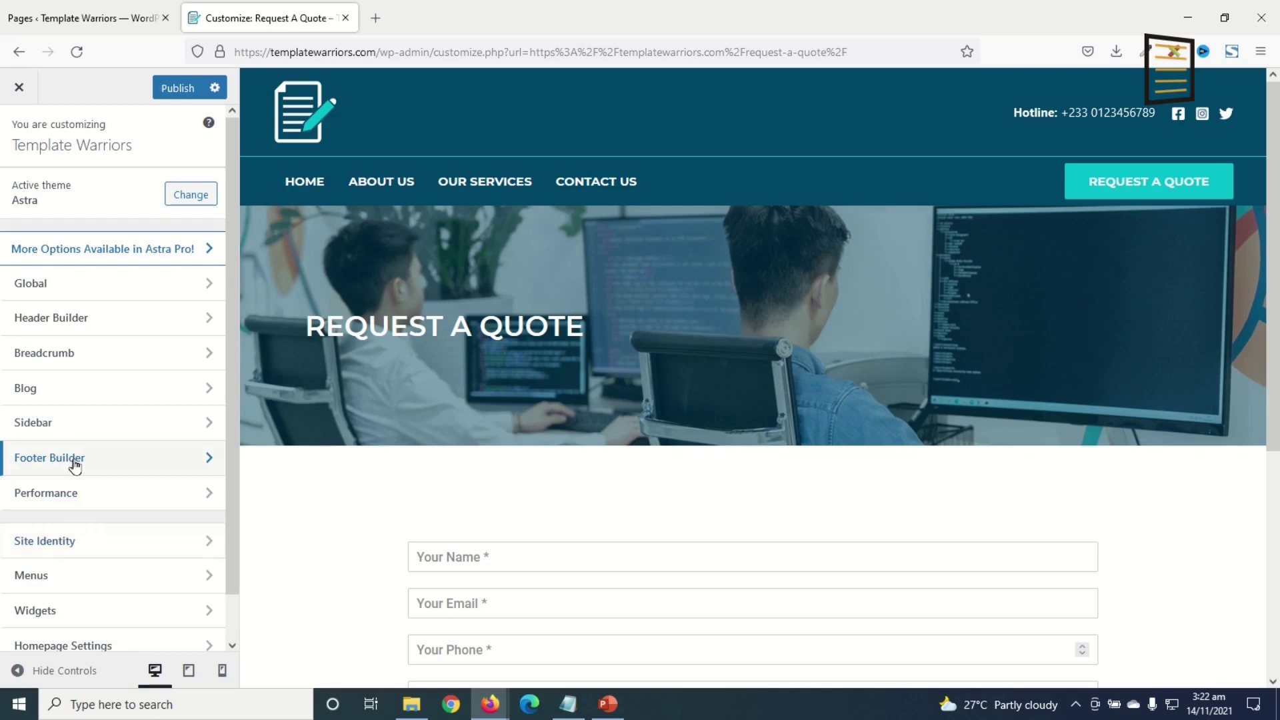
- Replace the footer's Powered by [theme_author] credit with a 'Designed by: Dikupages Web' credit
left_click(74, 464)
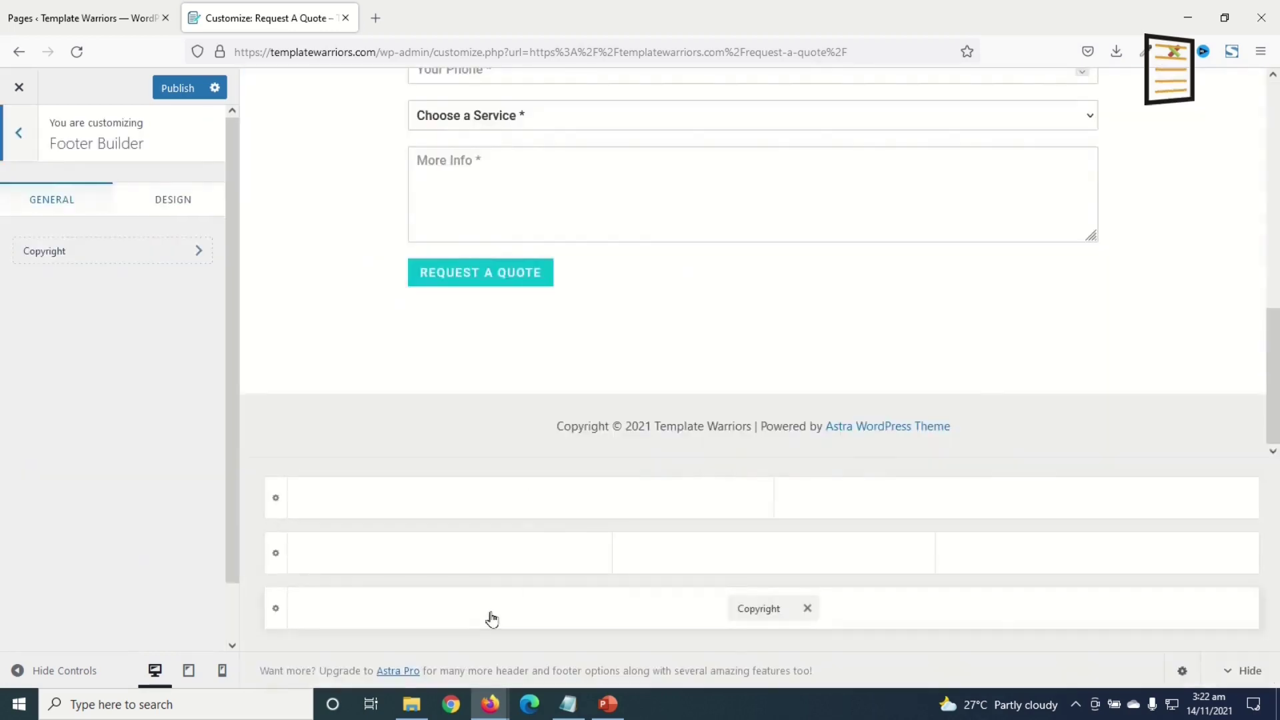
left_click(758, 608)
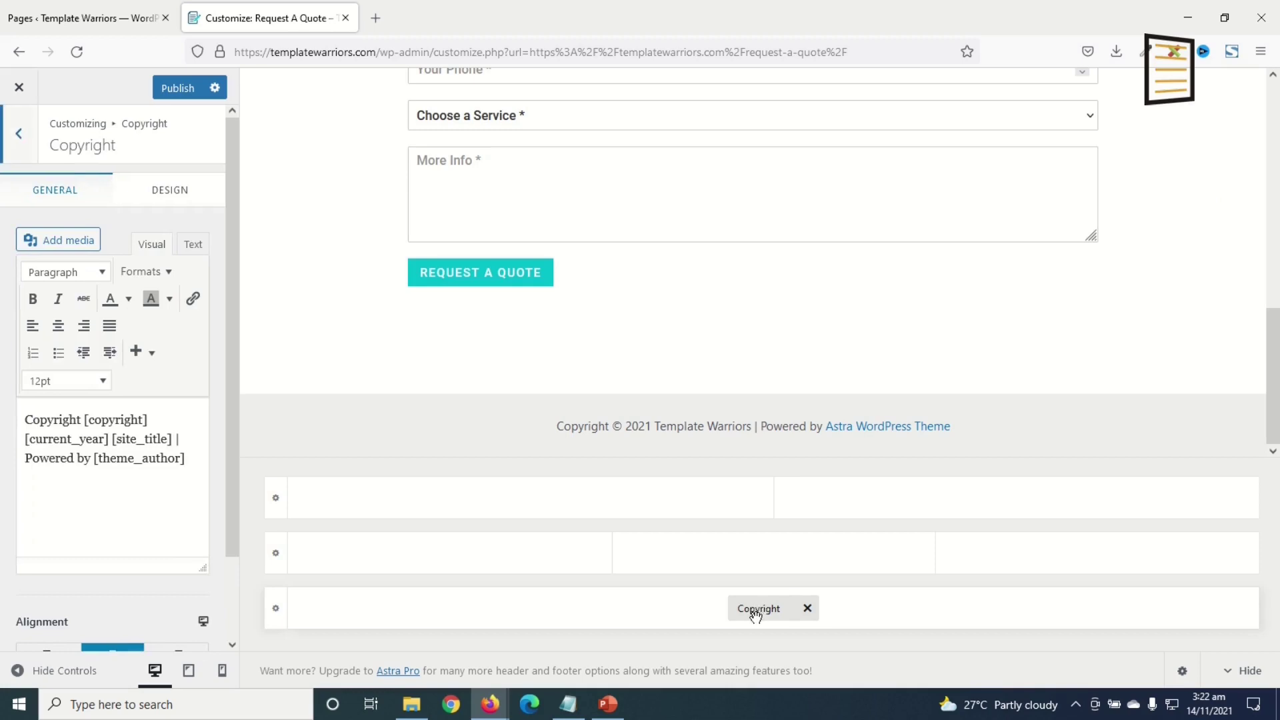
left_click(23, 459)
left_click(193, 459, "shift")
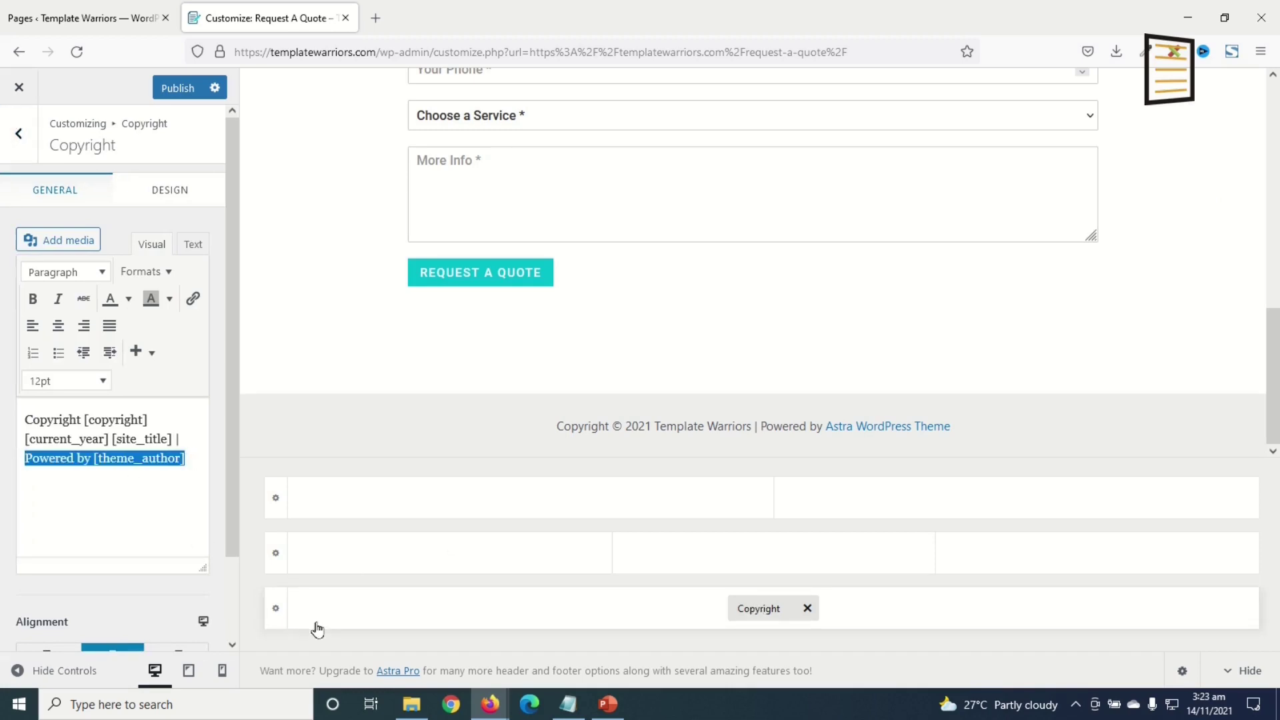
type("Designed by: Dikupages Web")
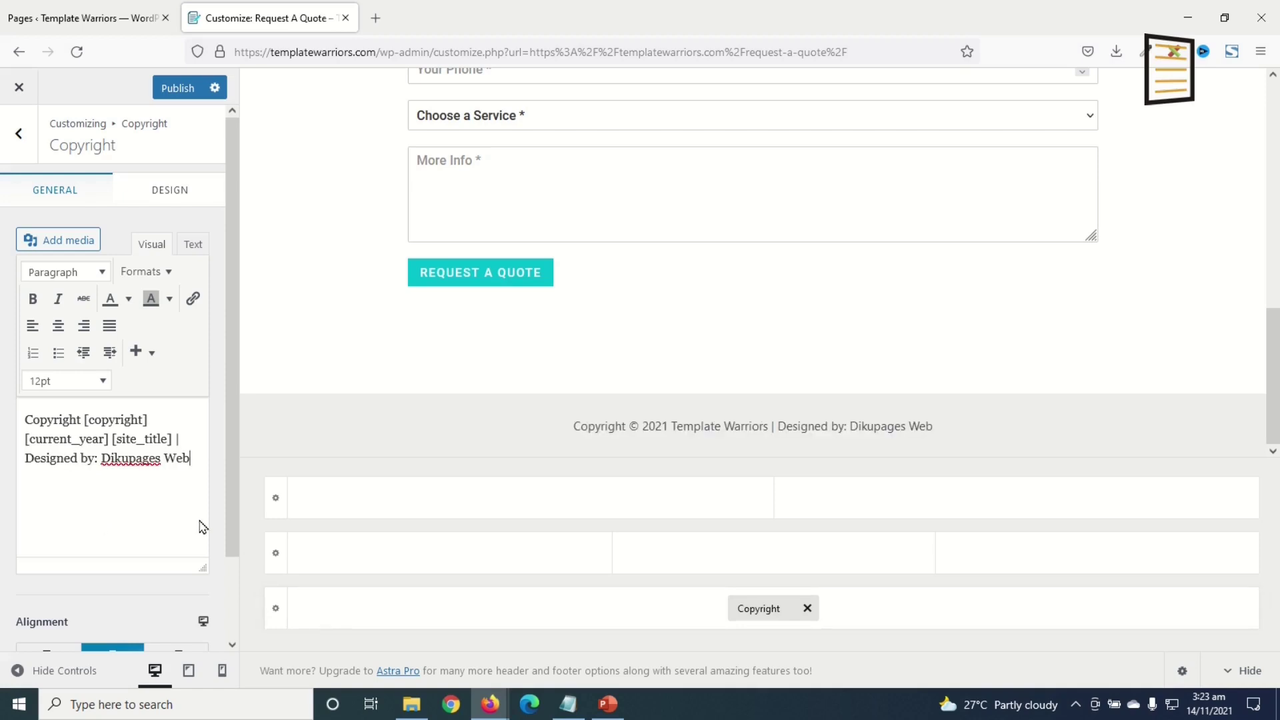
left_click_drag(102, 459, 189, 456)
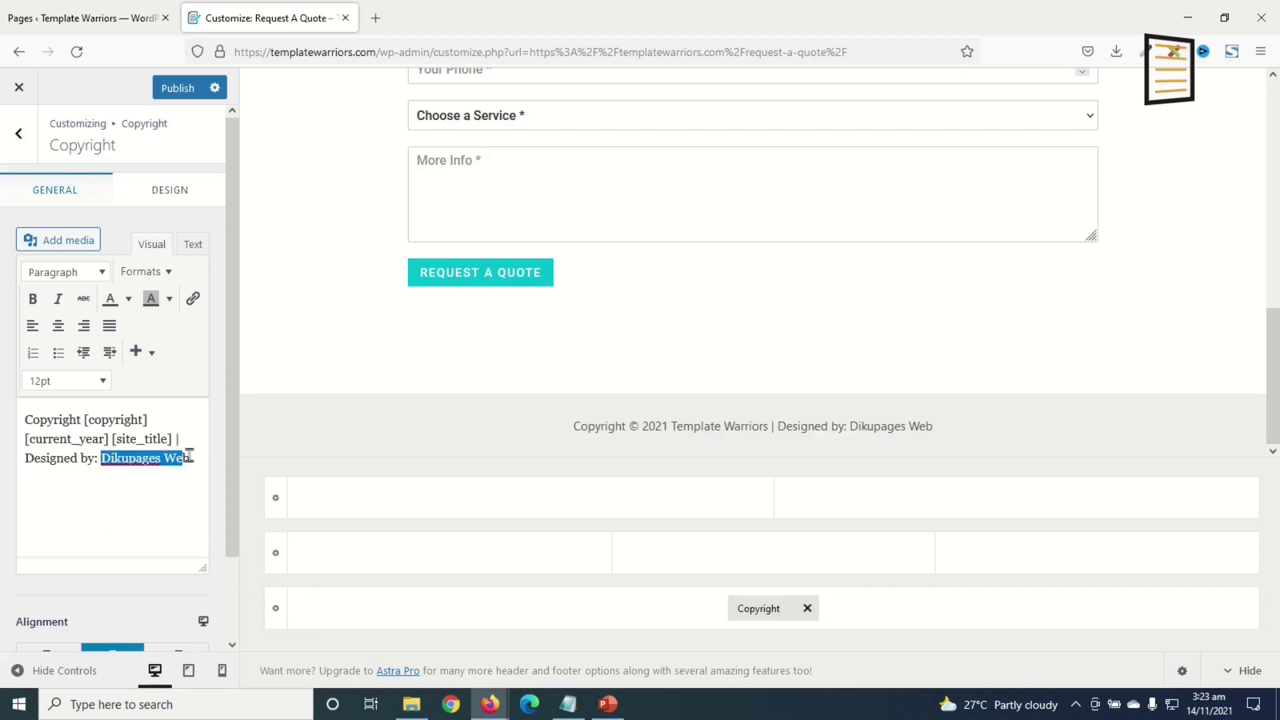
left_click(193, 298)
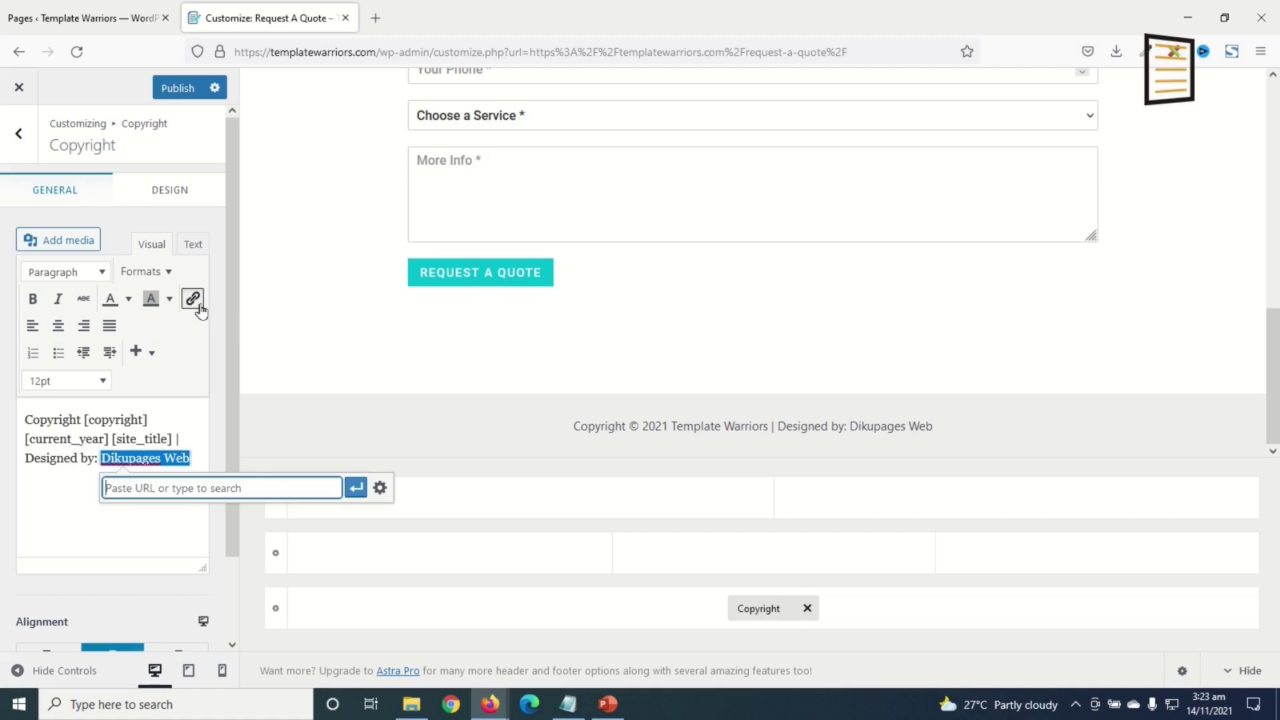
type("https://dikupages.com")
left_click(356, 488)
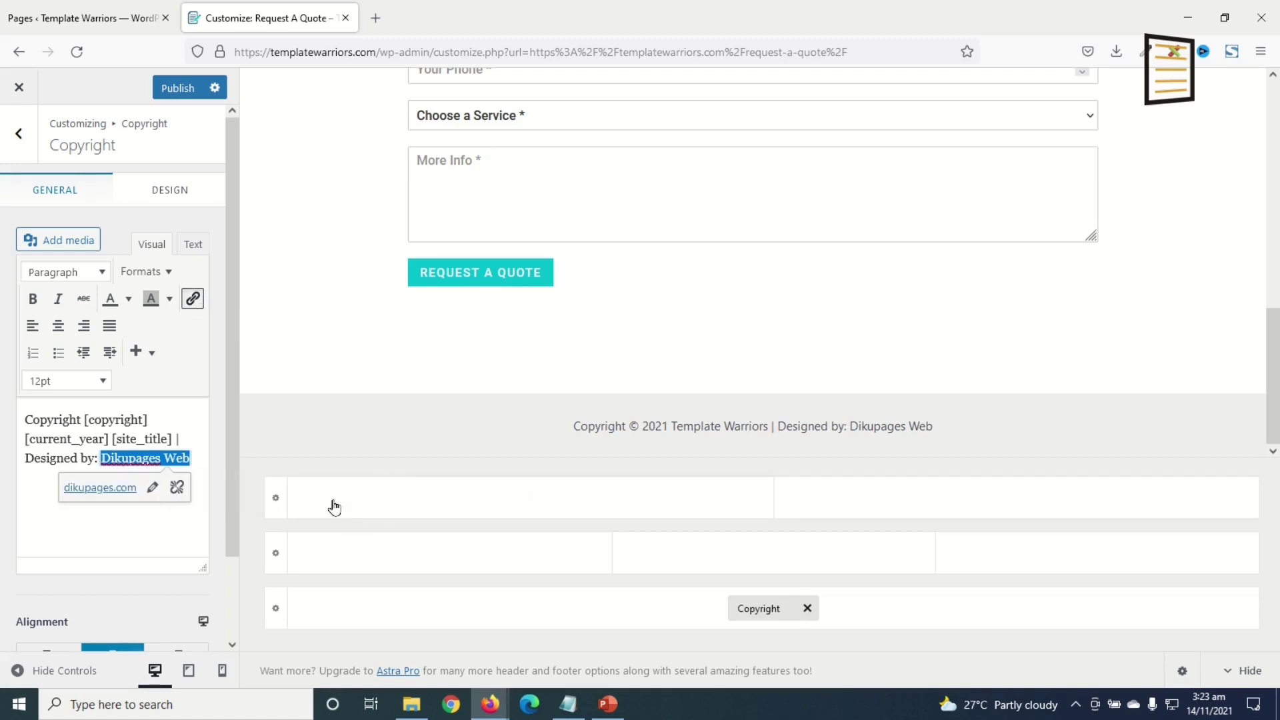
left_click(153, 490)
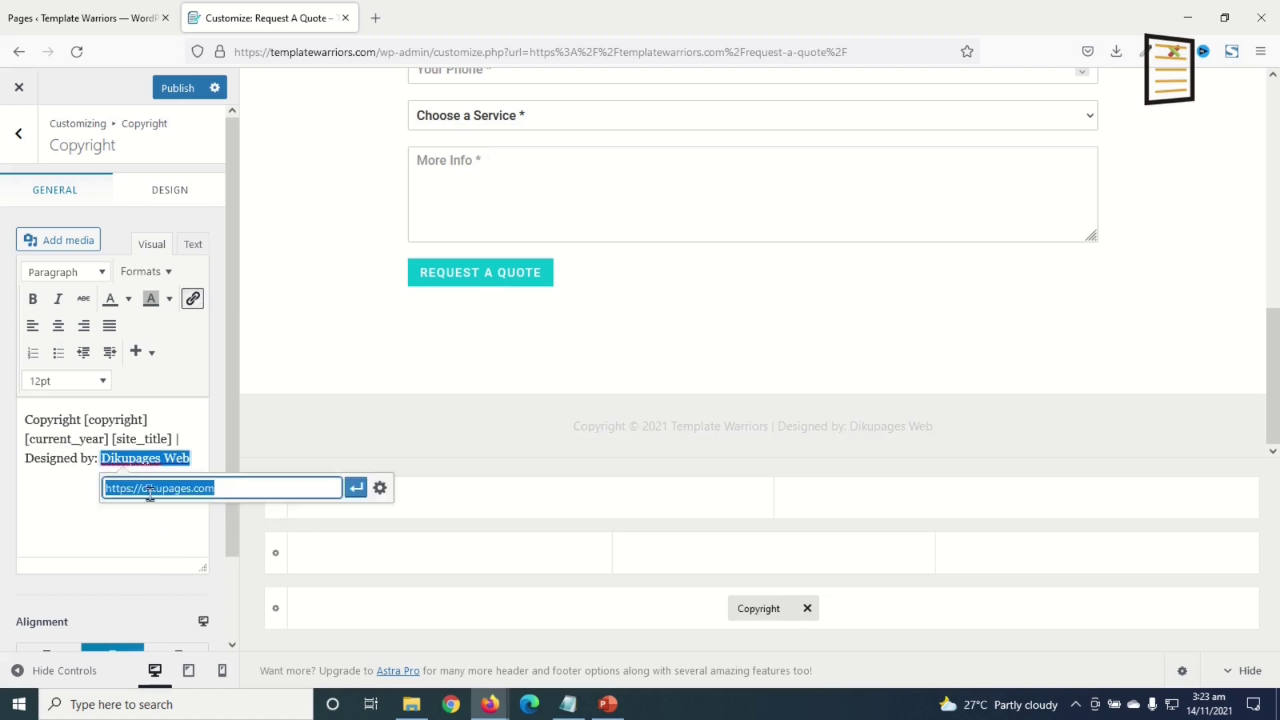
left_click(377, 487)
left_click(569, 302)
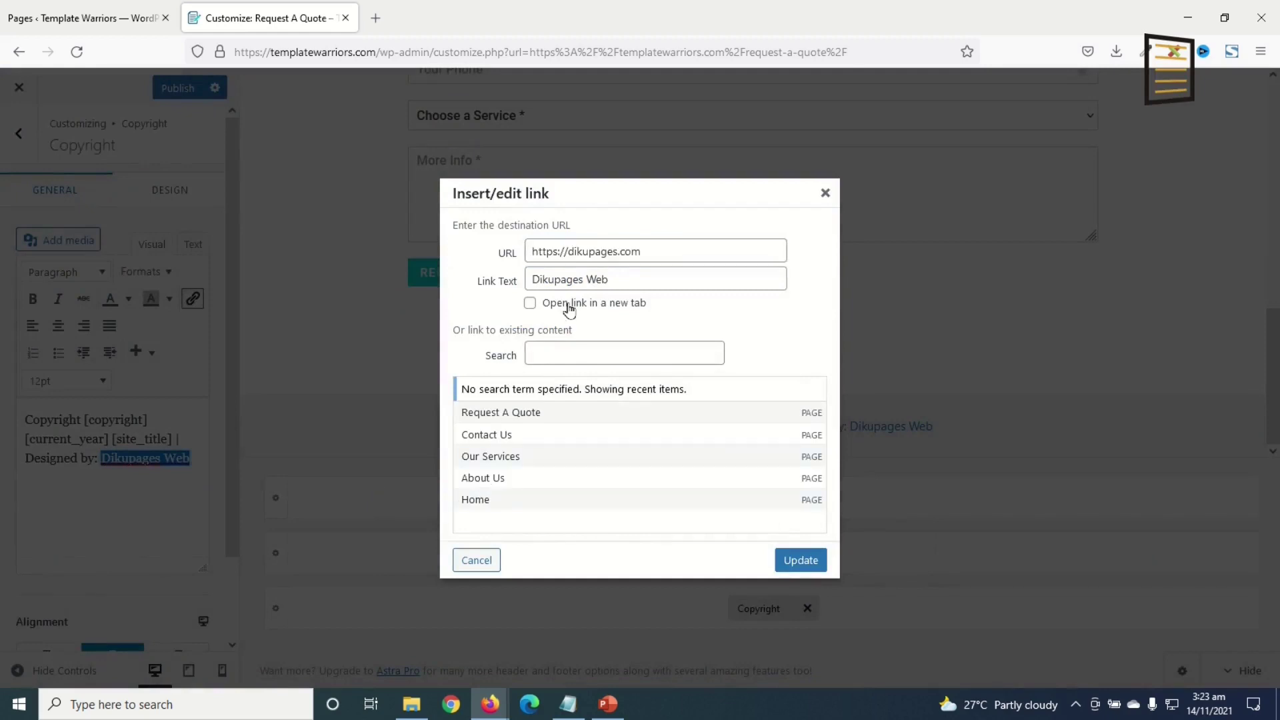
left_click(801, 561)
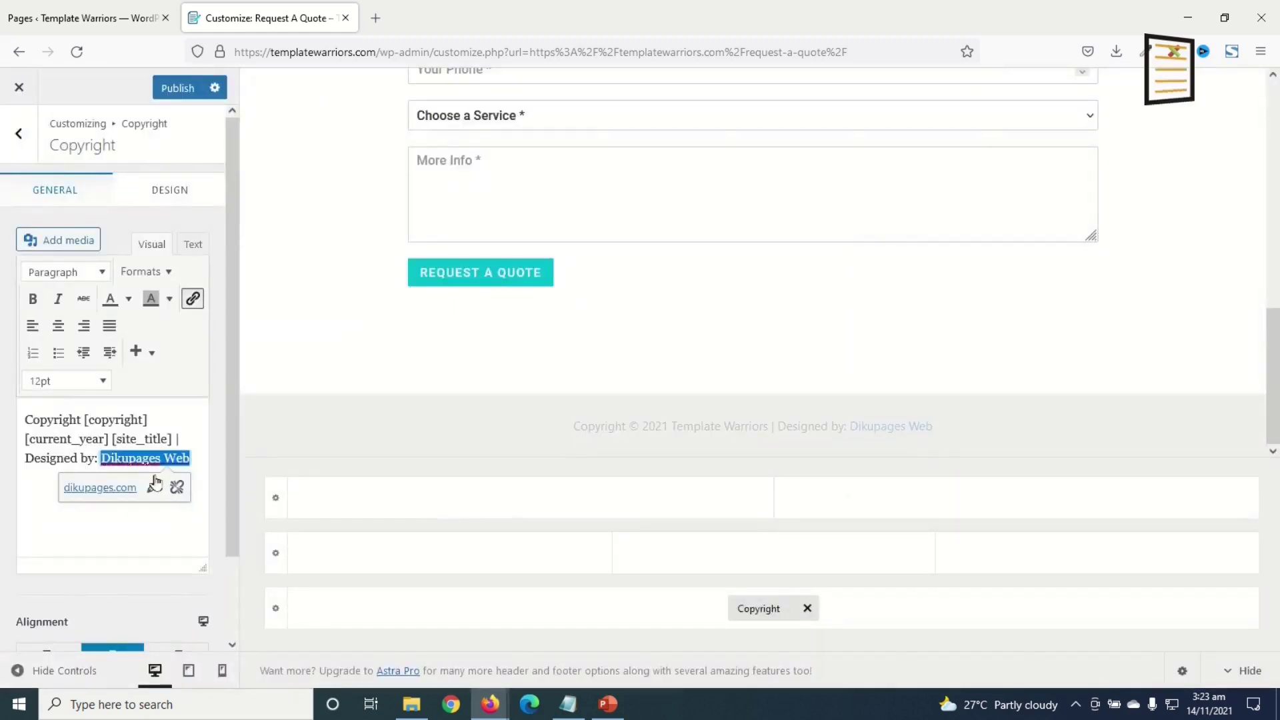
left_click(159, 198)
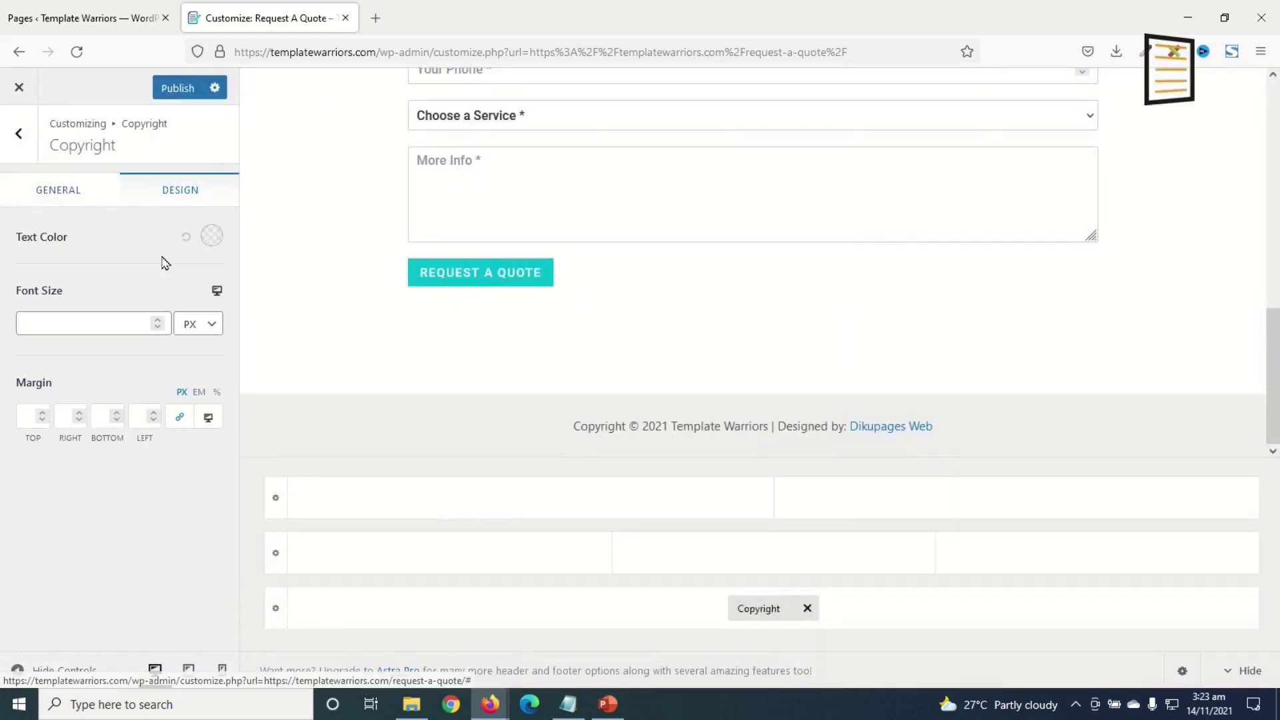
- Set the copyright text colour to white
left_click(212, 236)
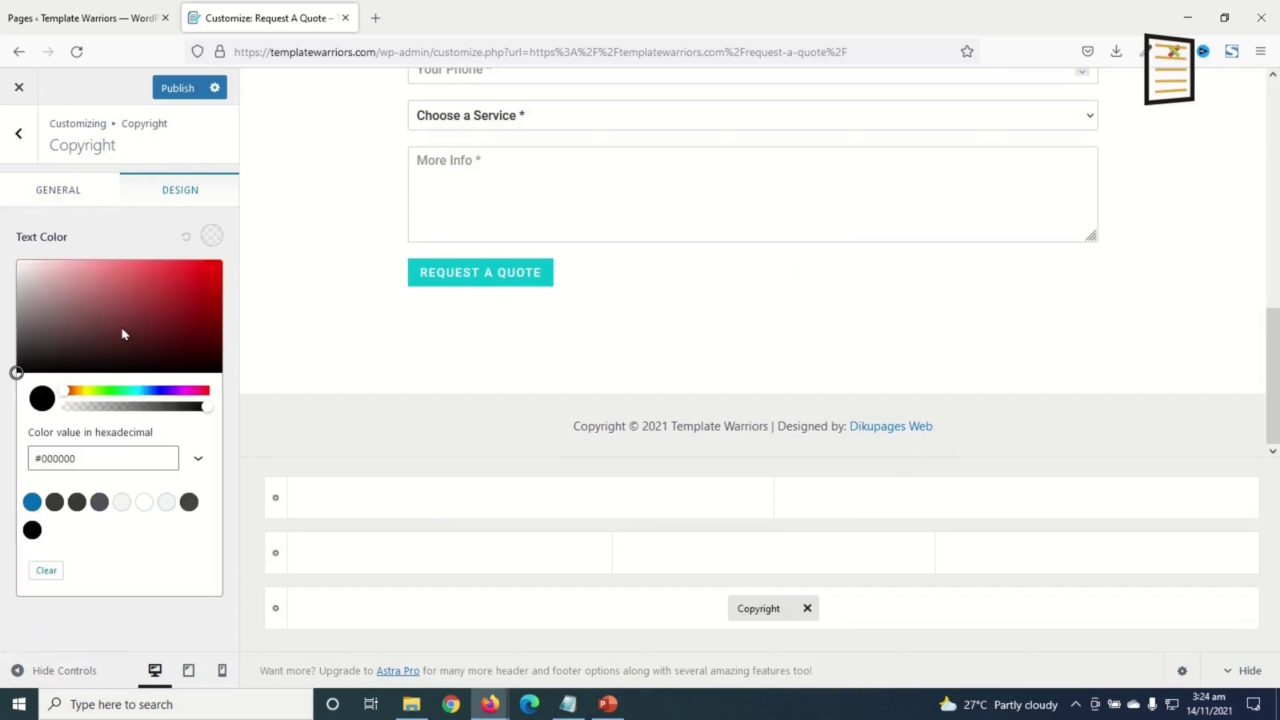
left_click_drag(52, 310, 2, 192)
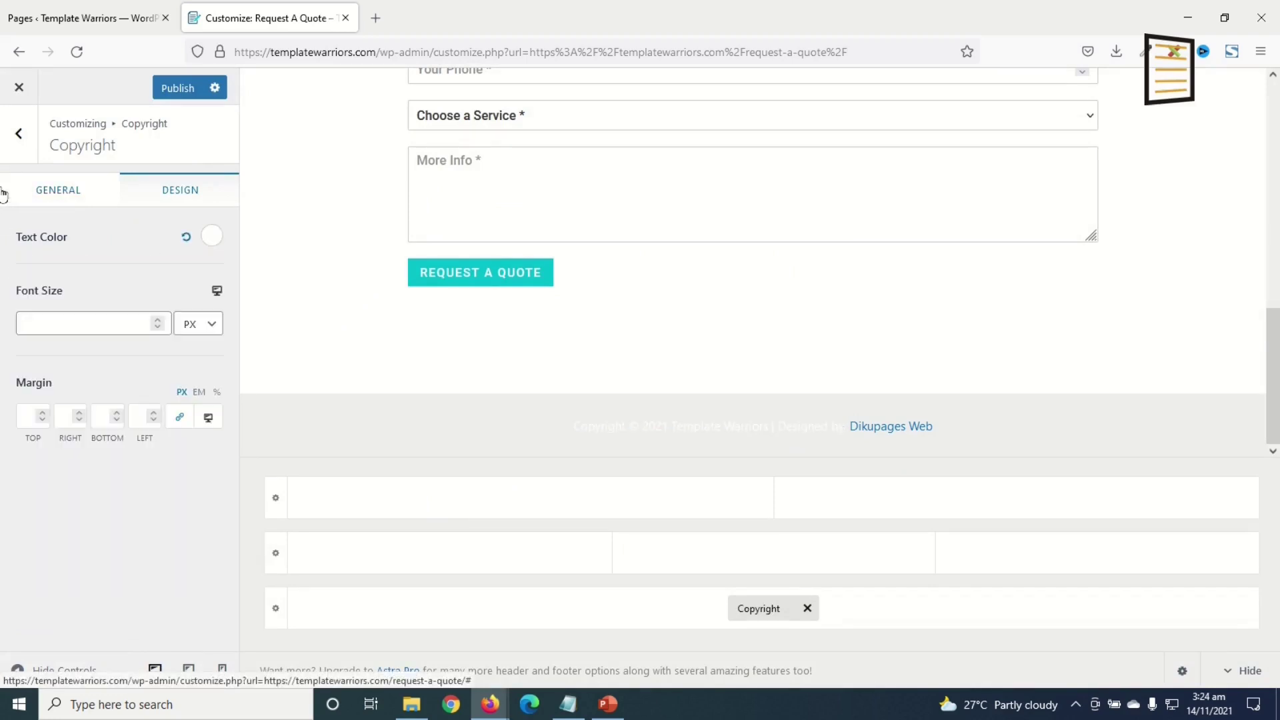
left_click(61, 191)
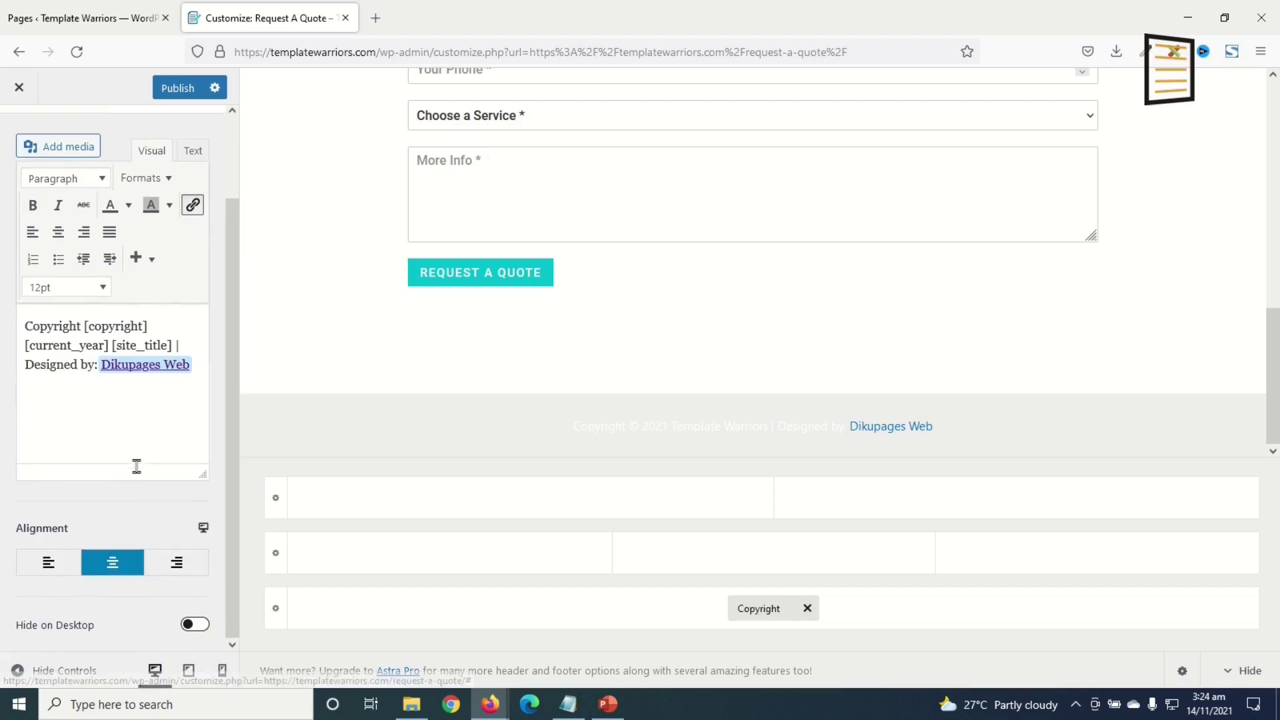
- Left-align the copyright text
left_click(43, 566)
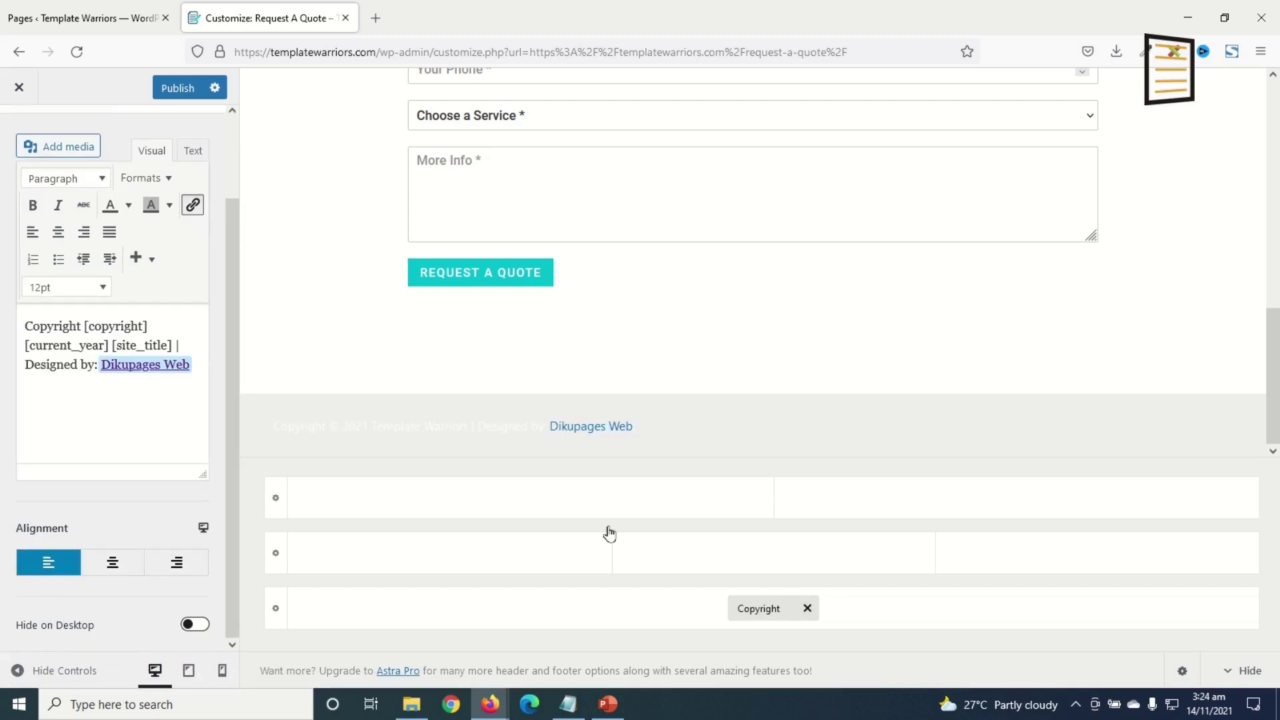
left_click(179, 562)
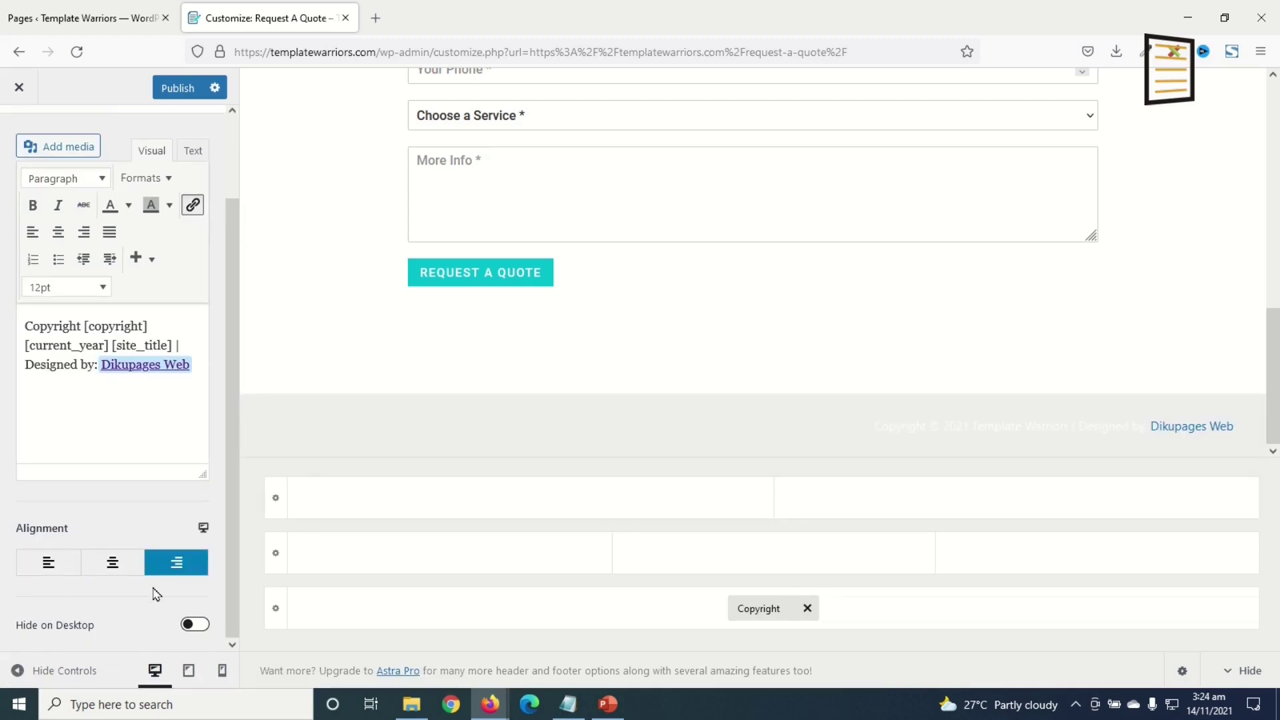
left_click(114, 564)
left_click(22, 570)
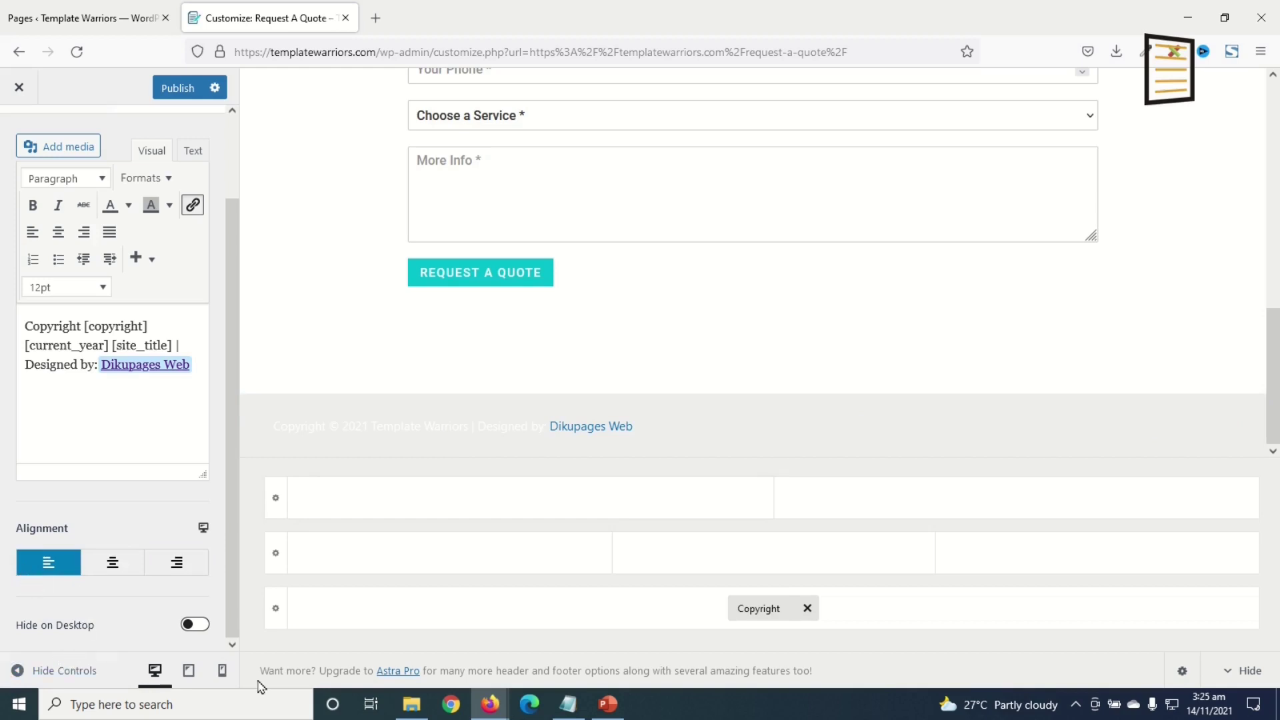
left_click(276, 609)
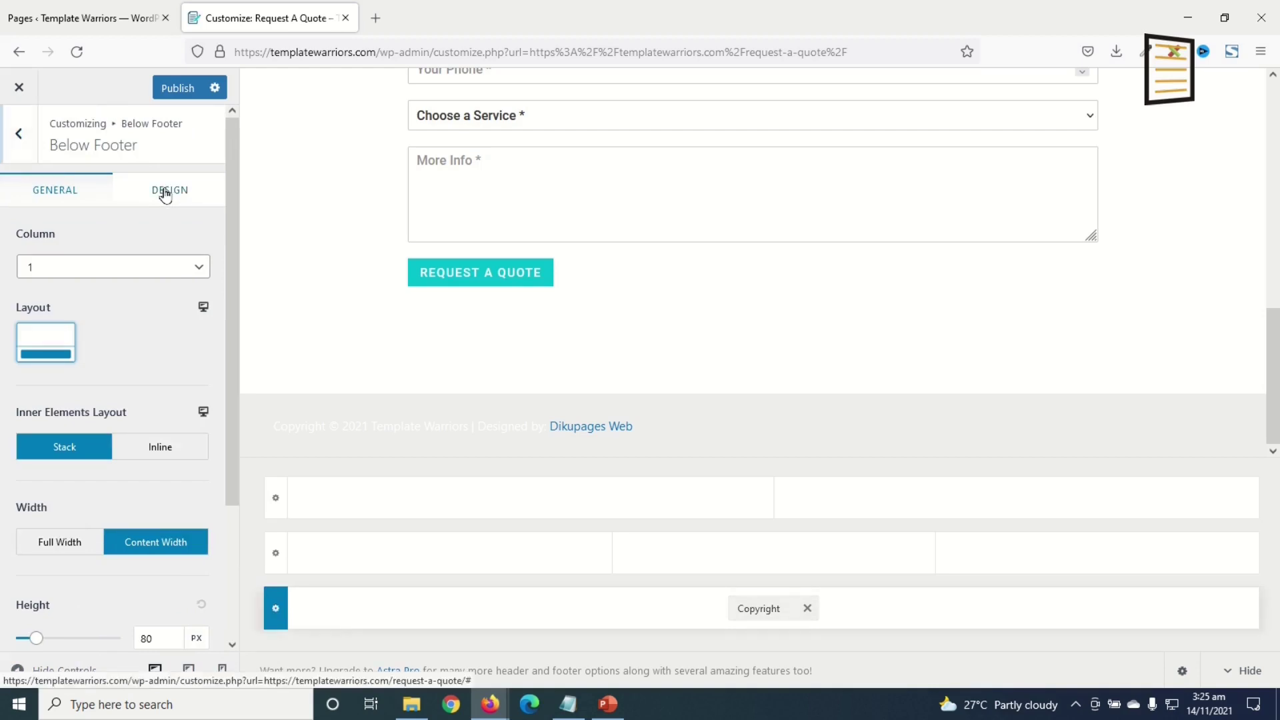
- Set the Below Footer background to #004767
left_click(163, 195)
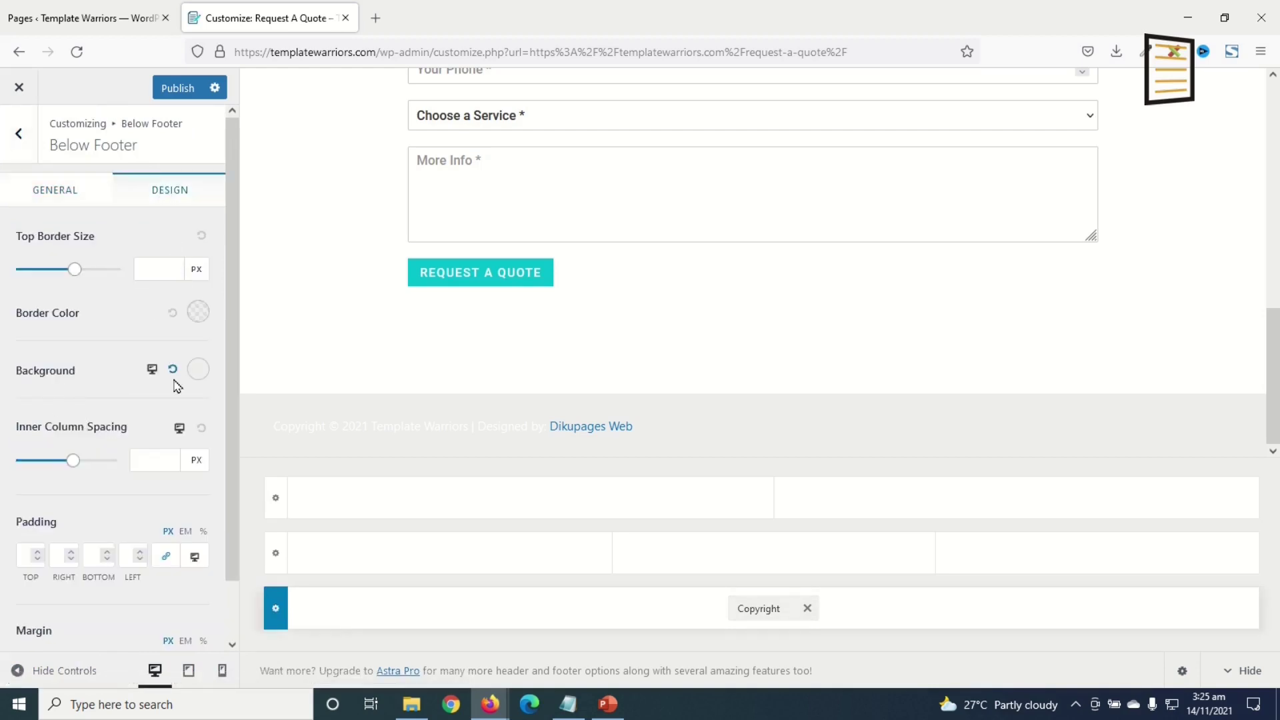
left_click(198, 369)
triple_click(103, 636)
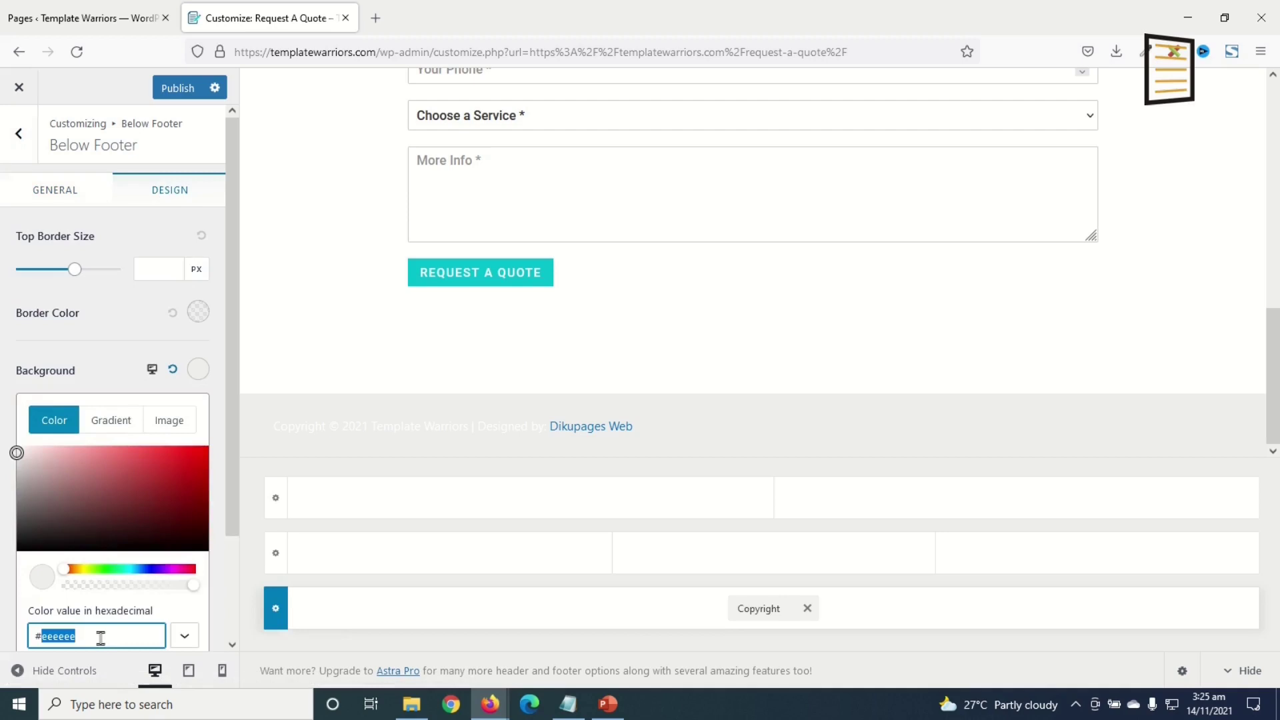
type("#004767")
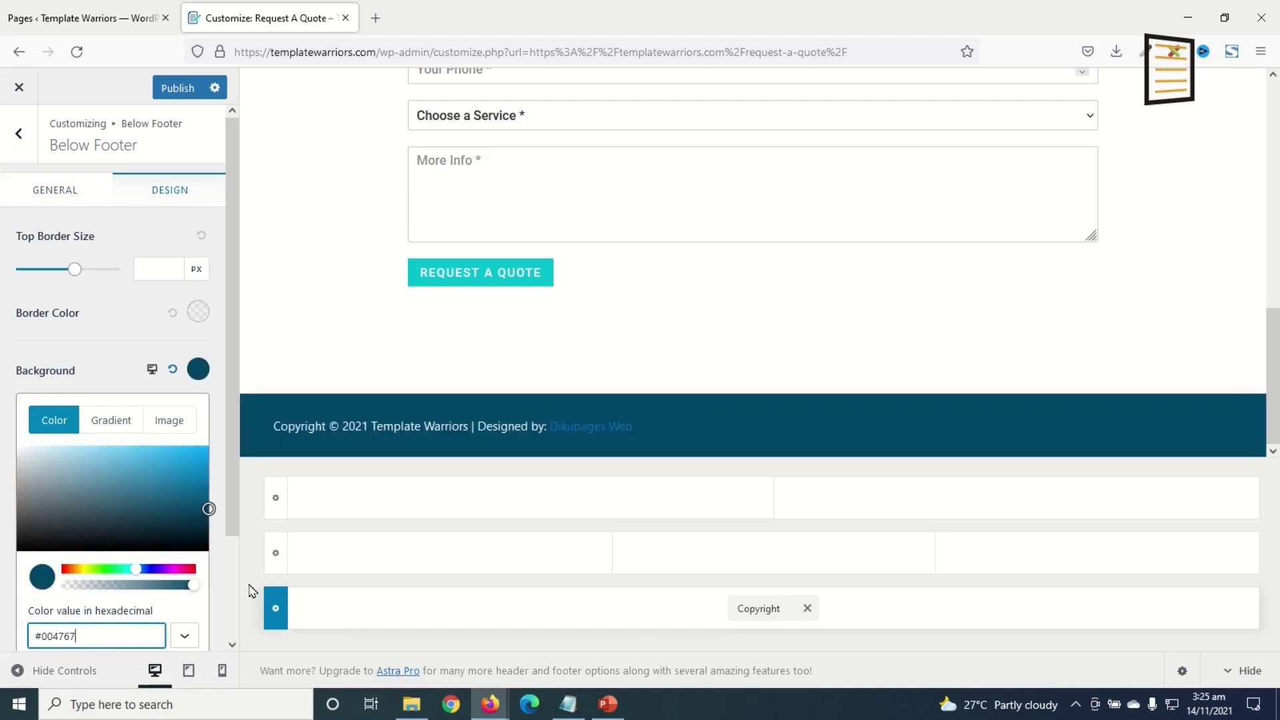
left_click(272, 558)
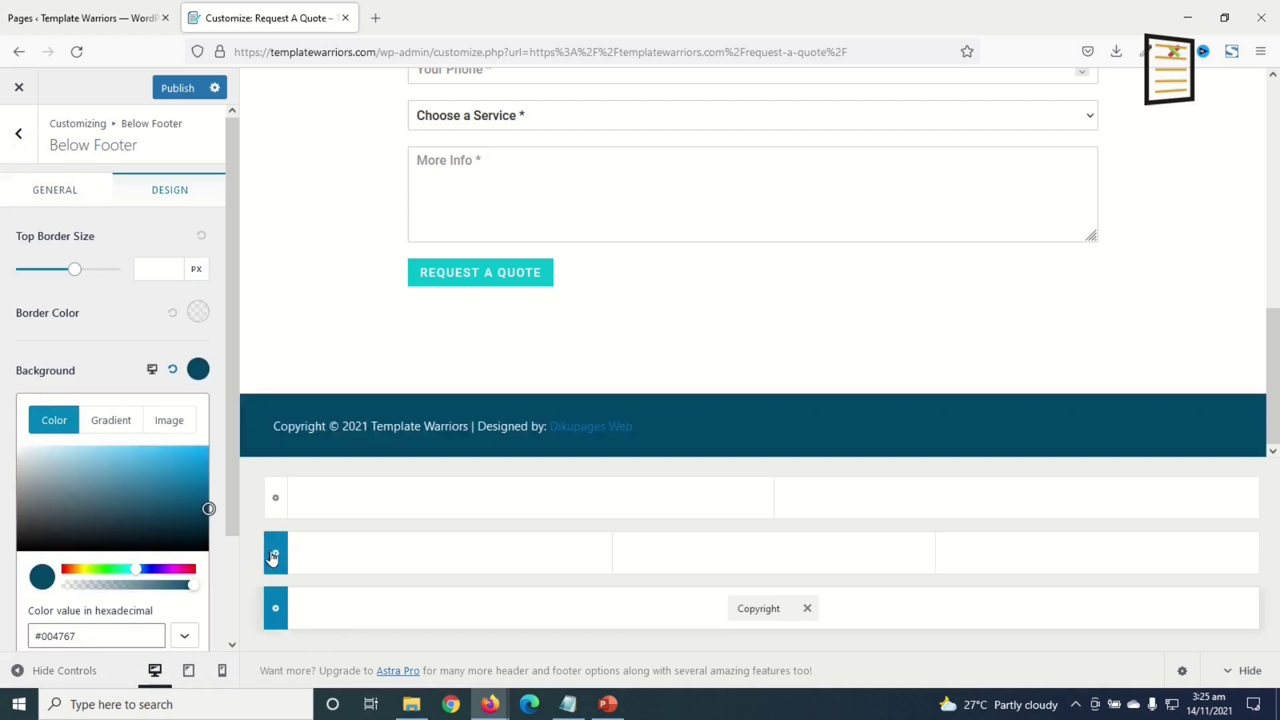
- Give the Primary Footer one column and a #004767 background
left_click(273, 558)
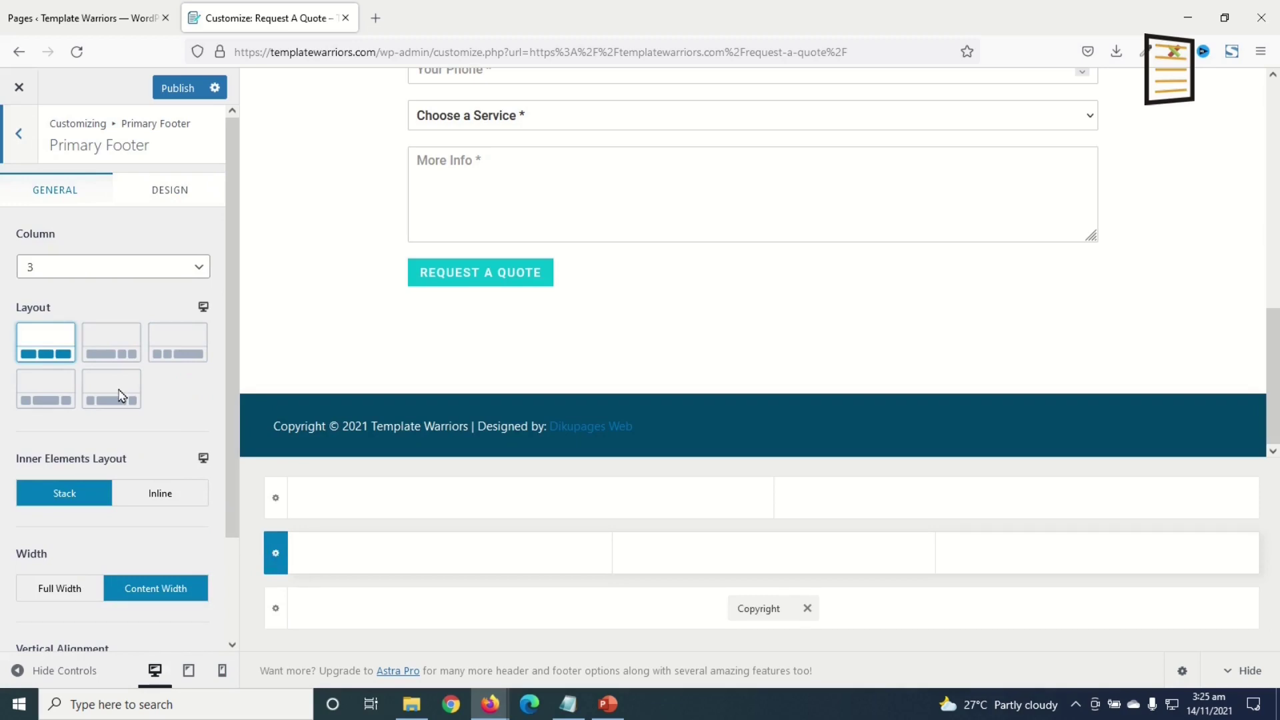
left_click(74, 269)
left_click(67, 292)
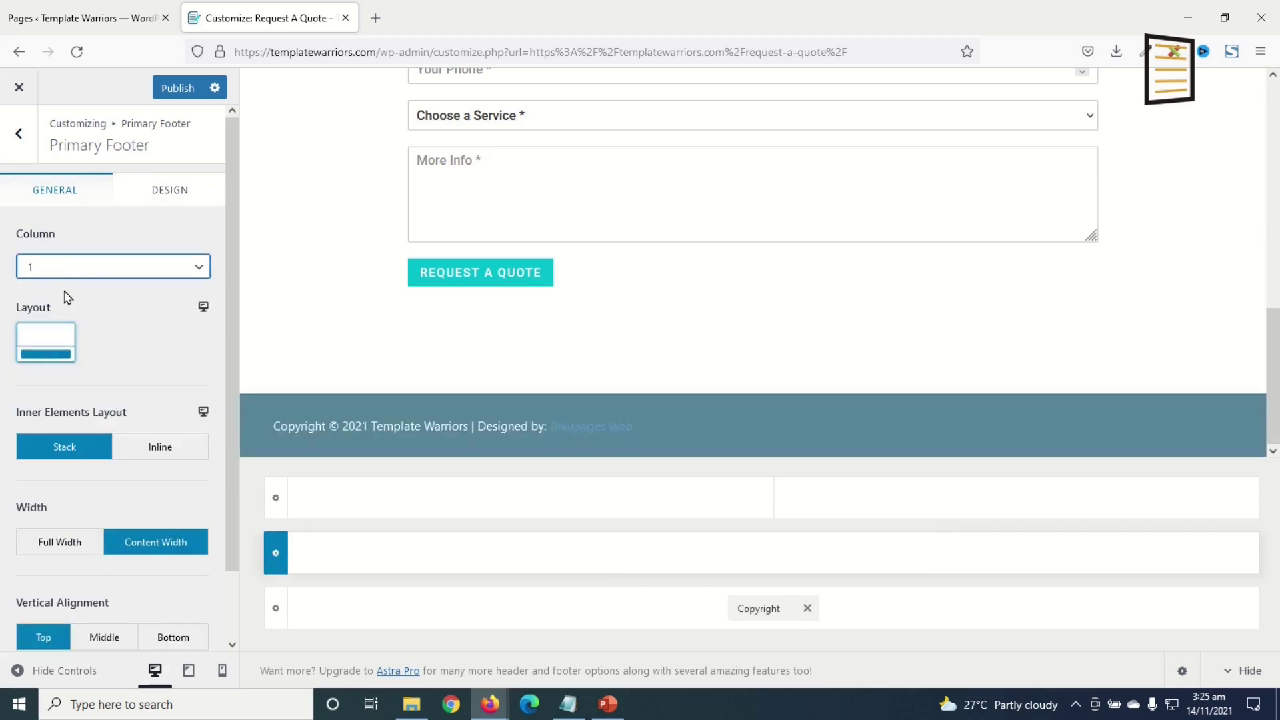
left_click(172, 192)
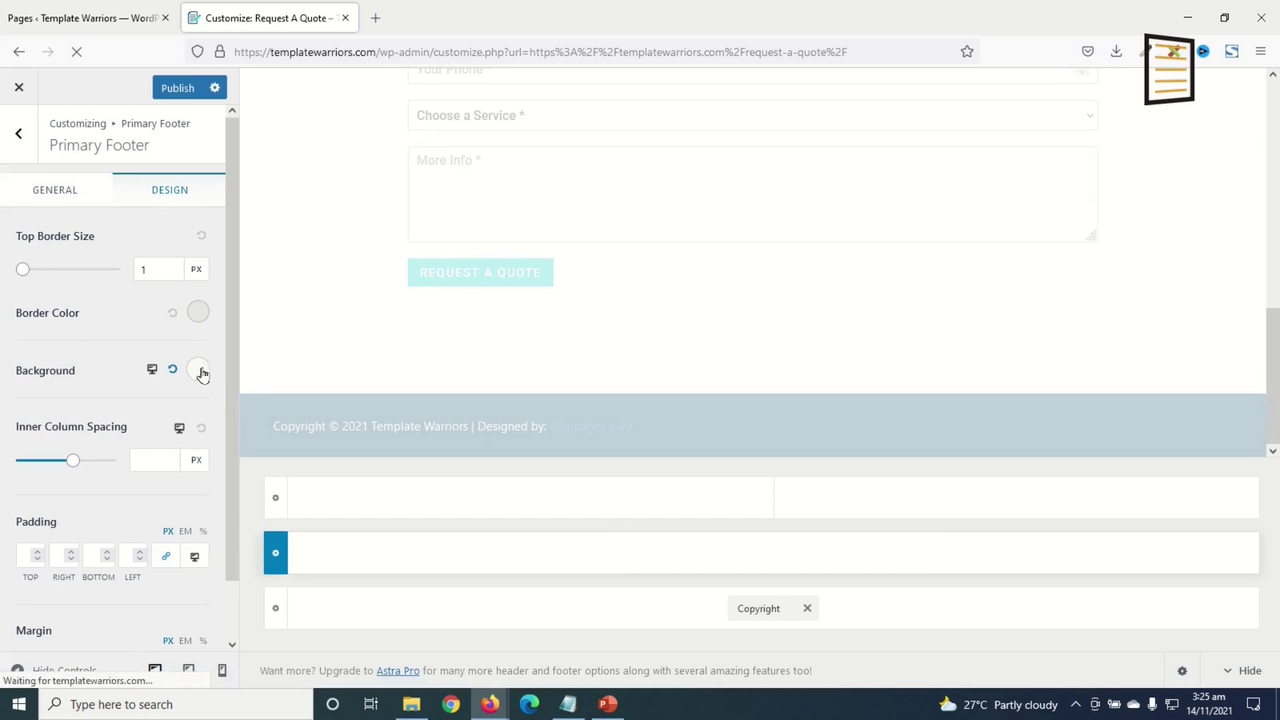
left_click(199, 371)
double_click(106, 637)
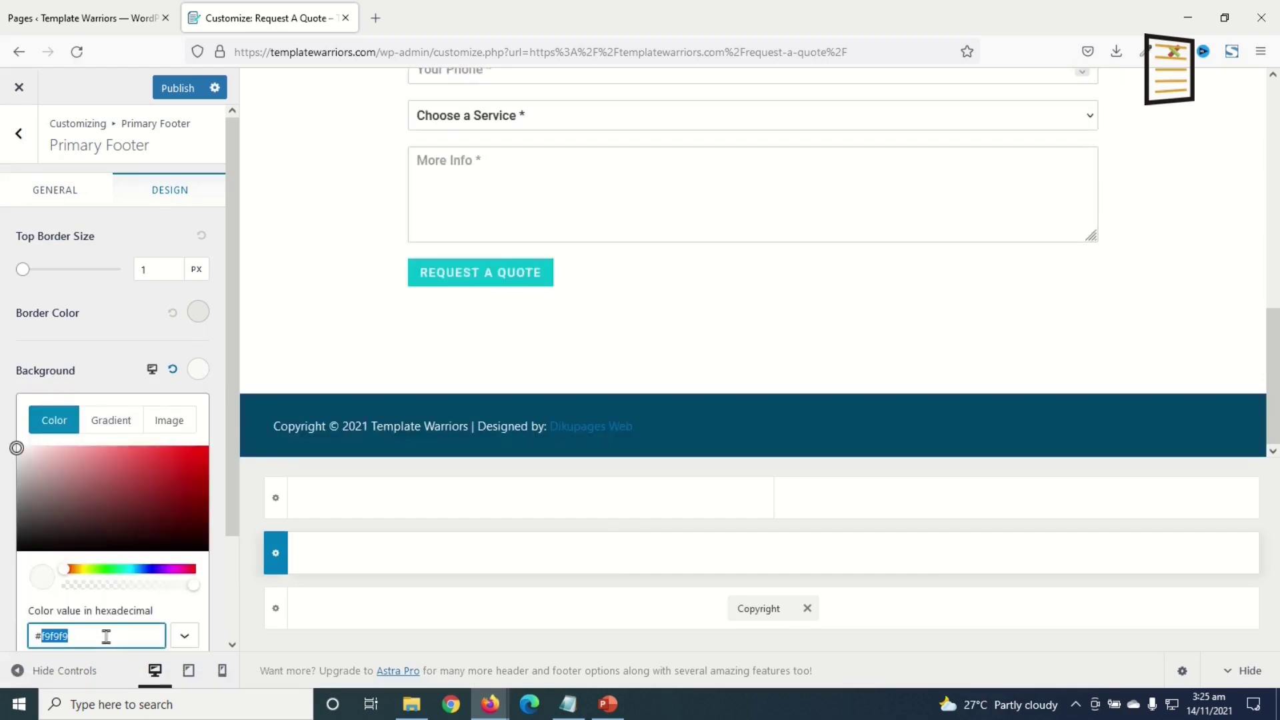
type("004767")
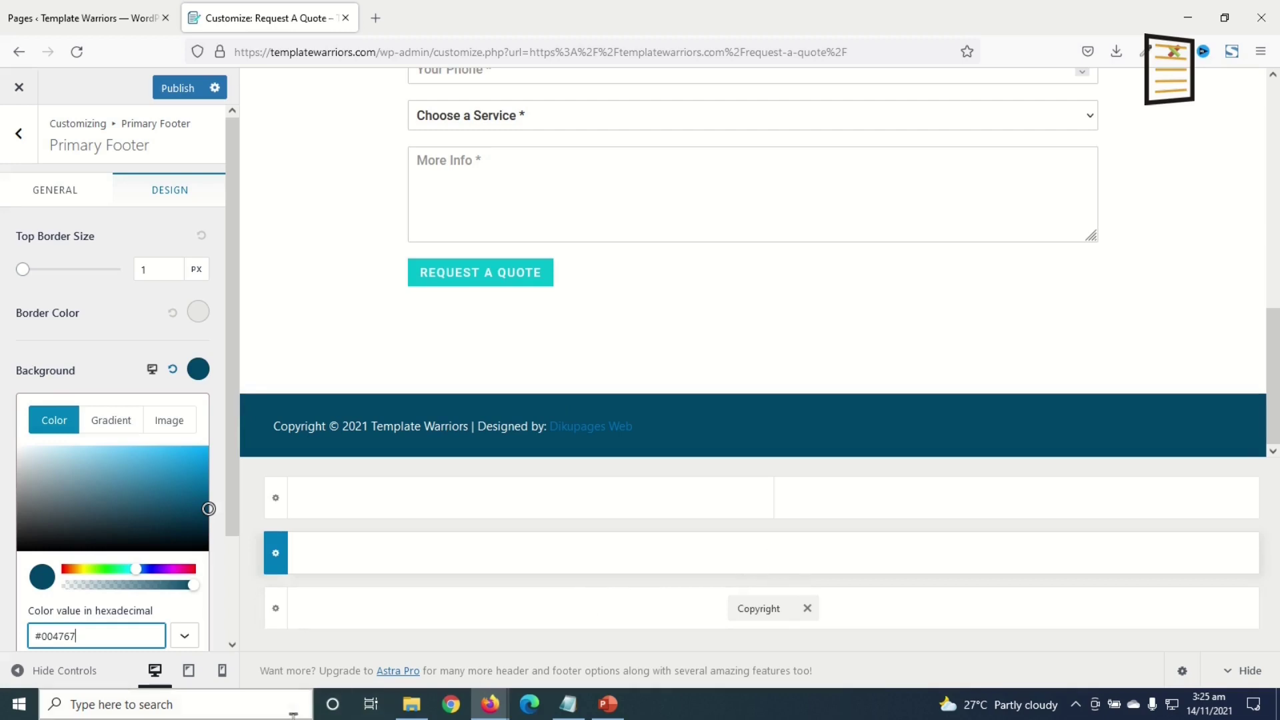
- Add a Footer Menu element to the middle footer row
left_click(772, 554)
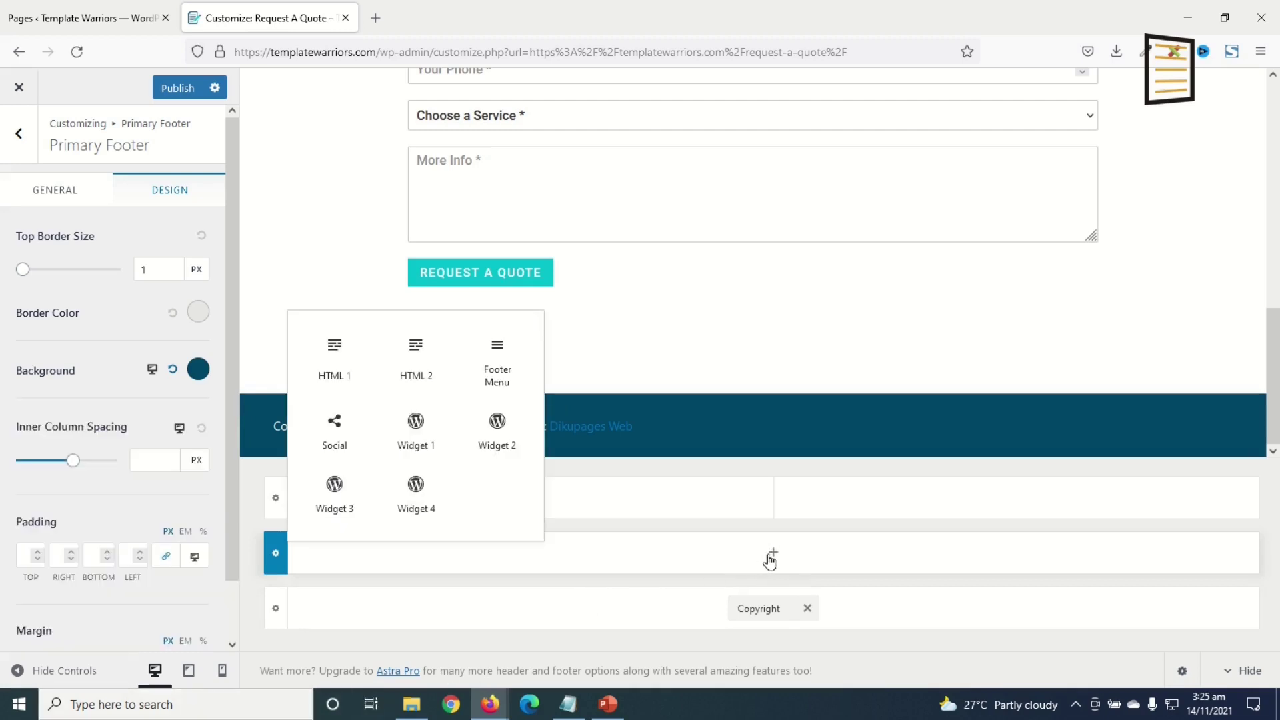
left_click(497, 371)
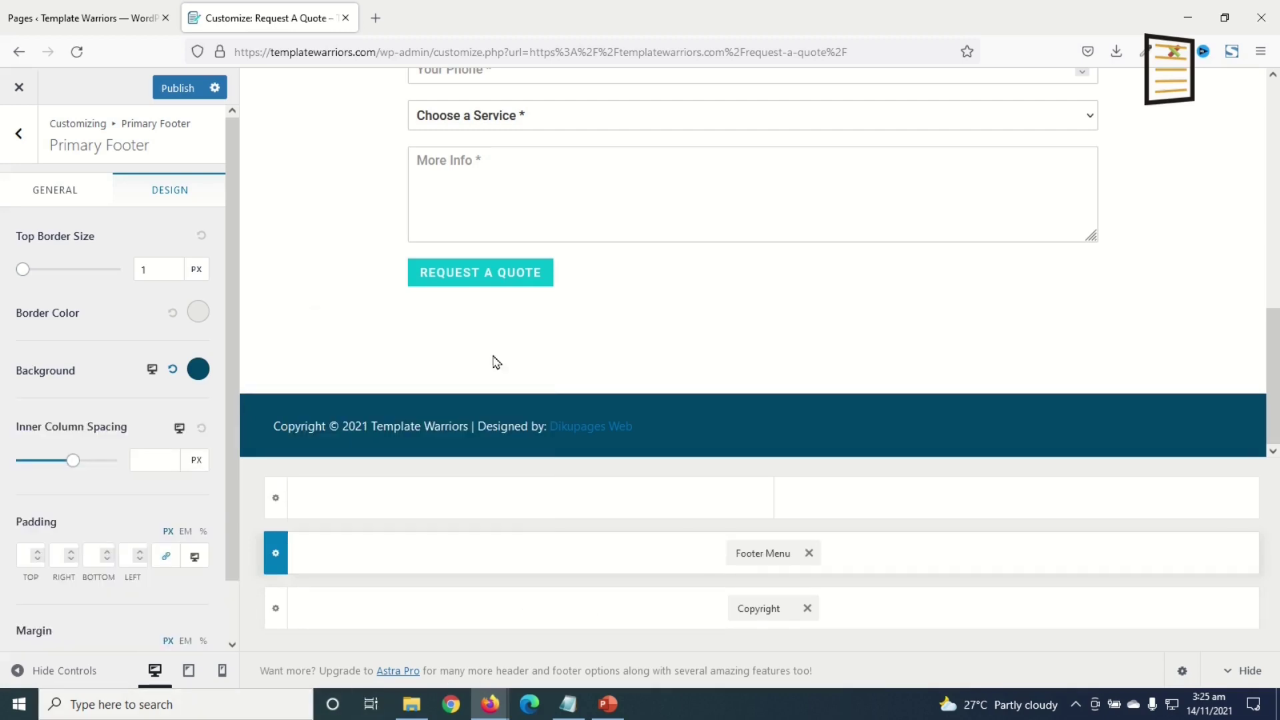
left_click(758, 560)
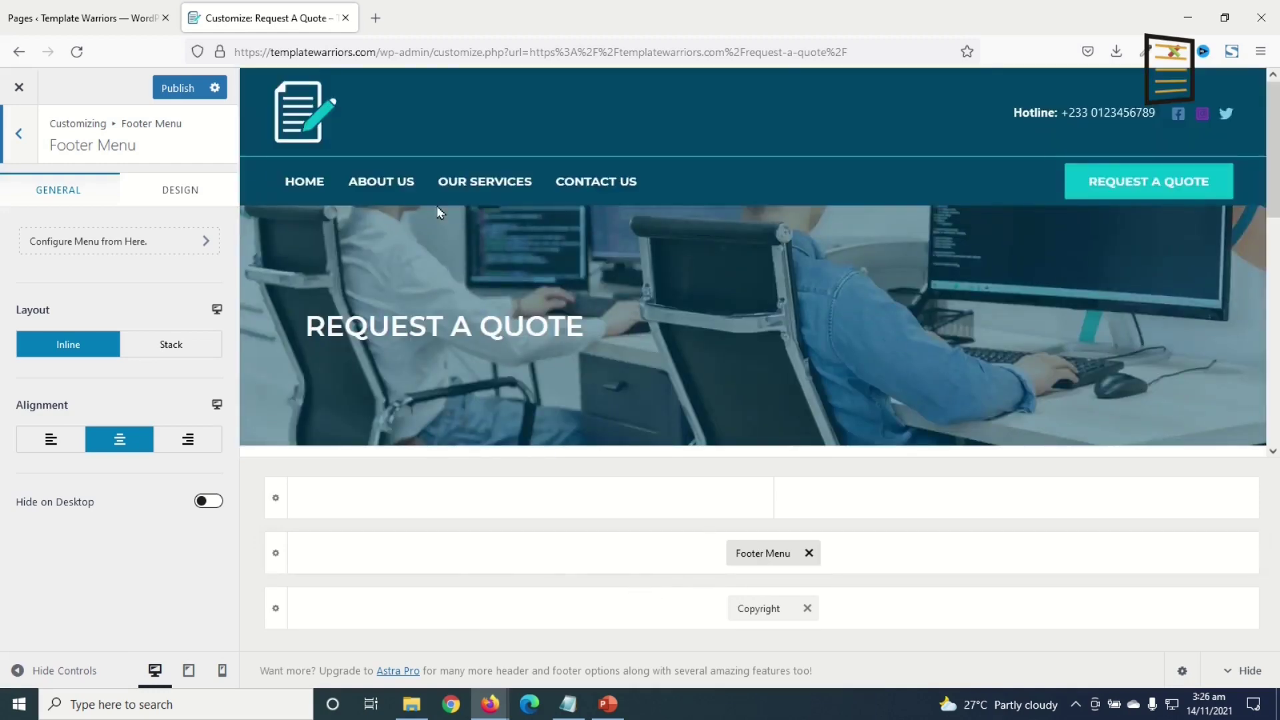
- Assign Main Menu to the Footer Menu location and return to the main Customizer panel
scroll(623, 300, "down", 5)
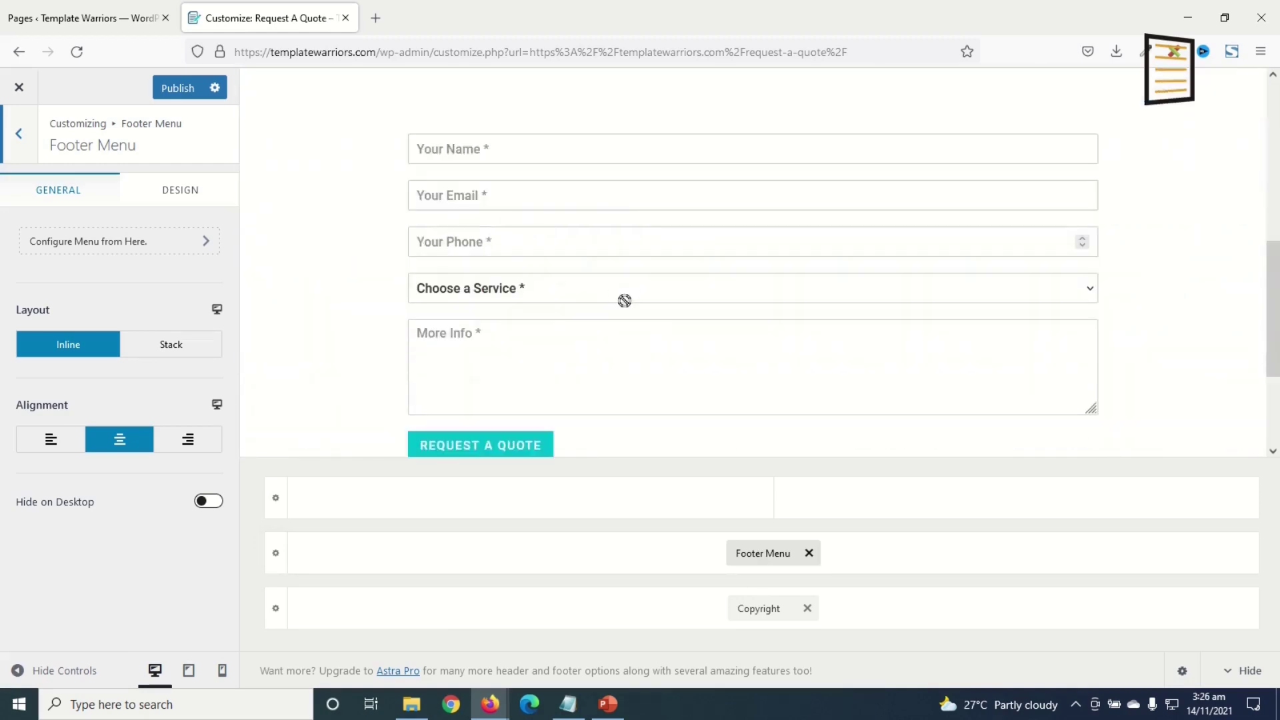
left_click(66, 245)
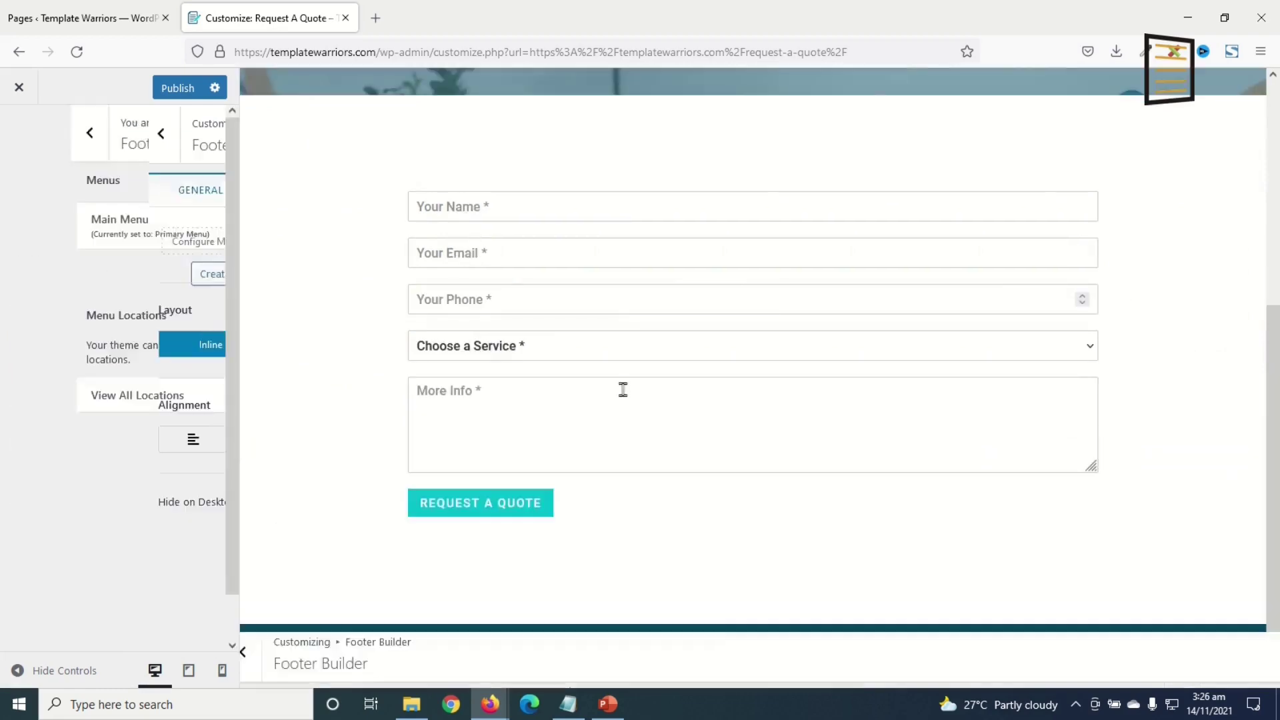
scroll(125, 439, "down", 5)
left_click(82, 584)
left_click(81, 630)
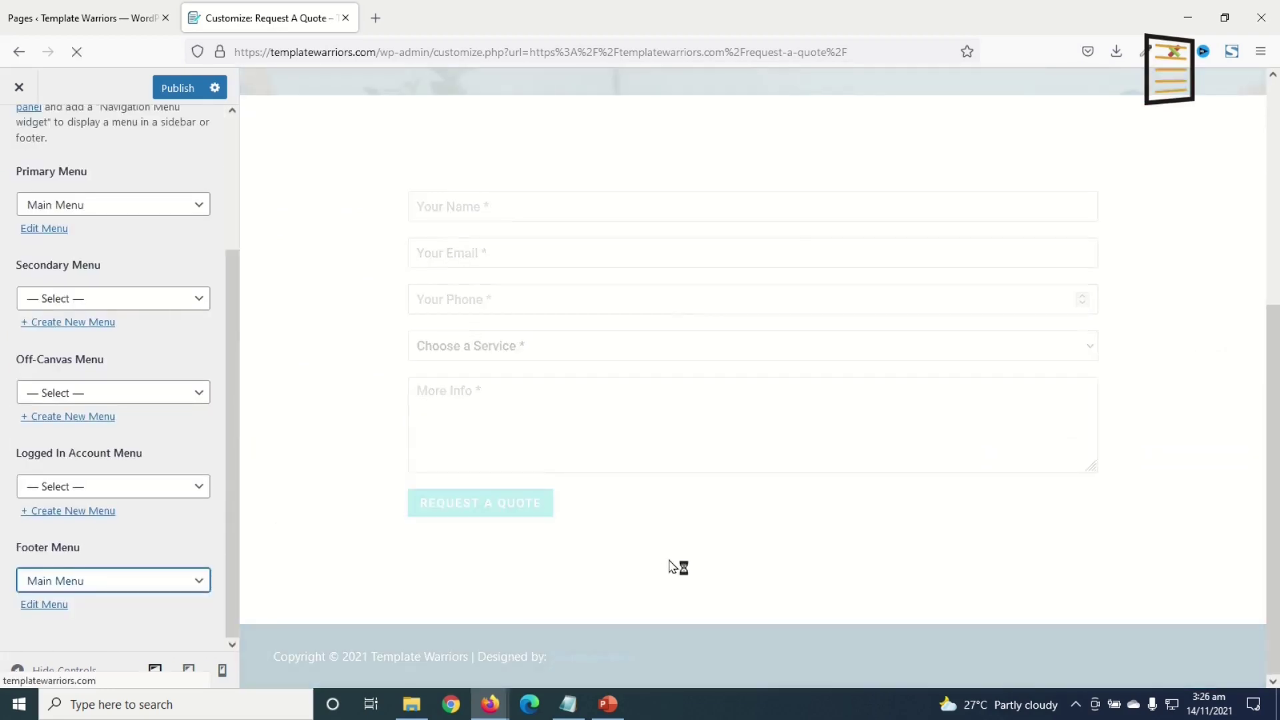
left_click(19, 133)
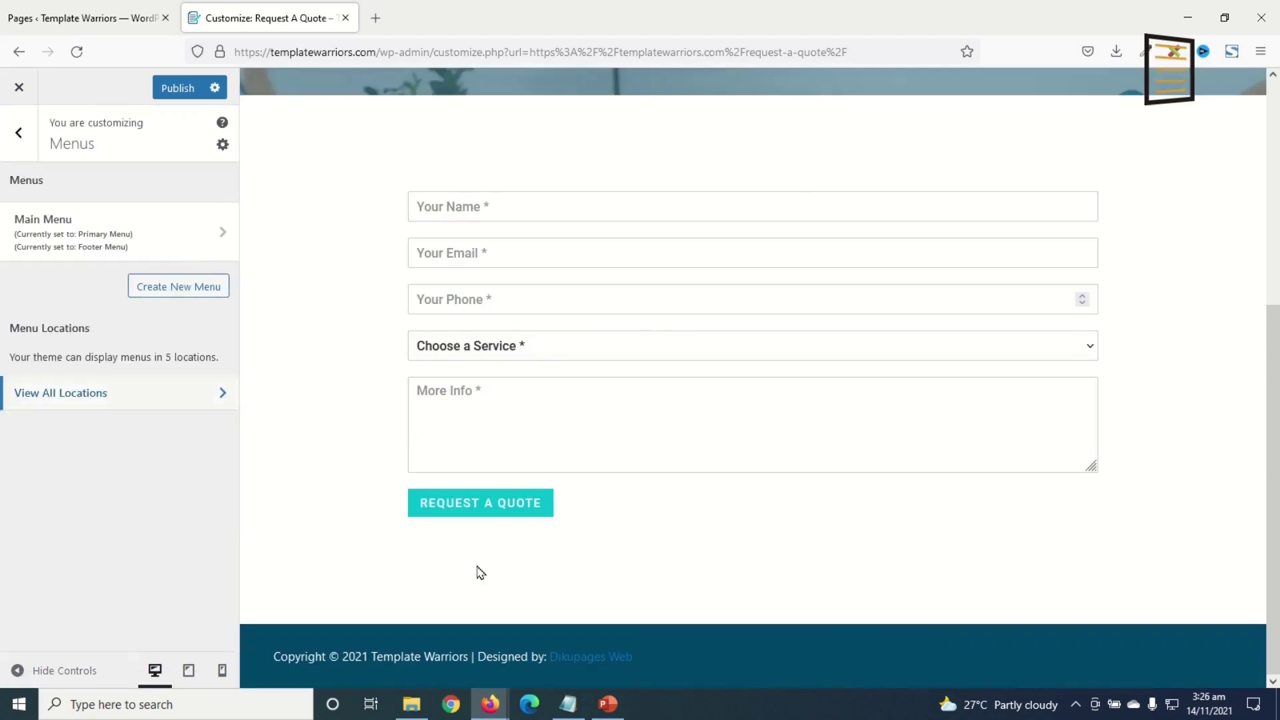
left_click(19, 133)
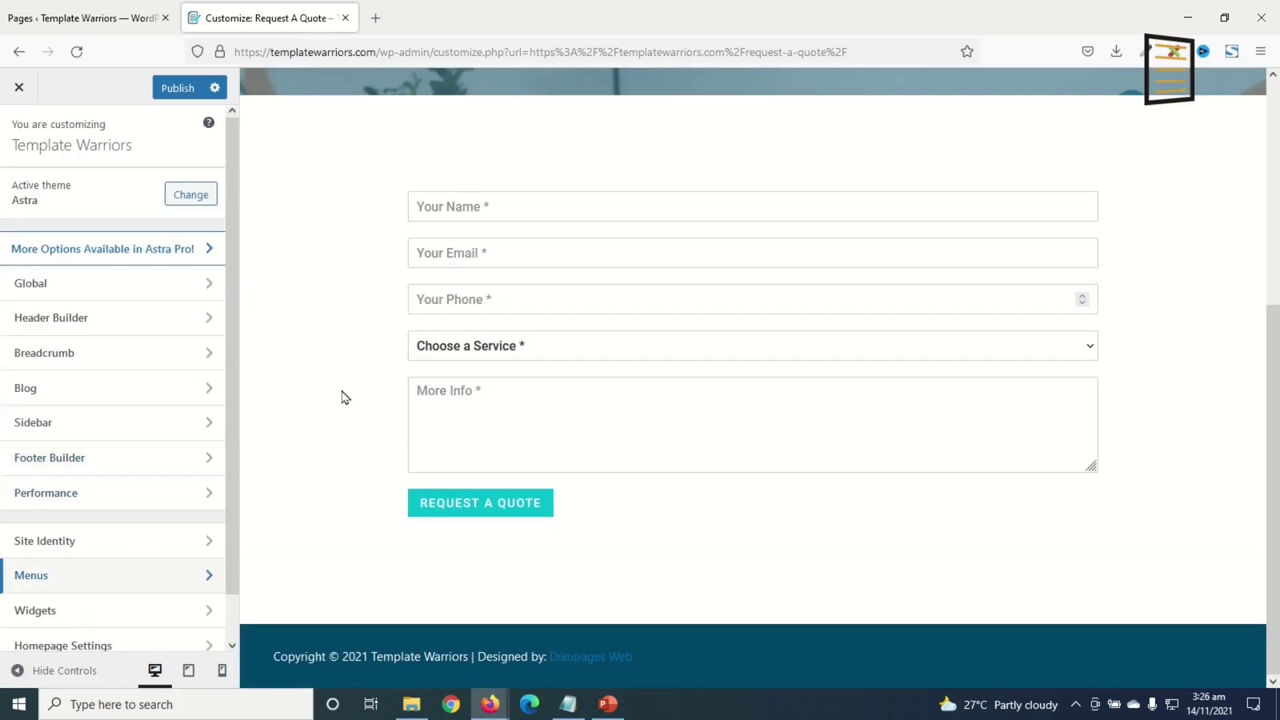
- Set the global link colour to teal #03bfcb
left_click(77, 291)
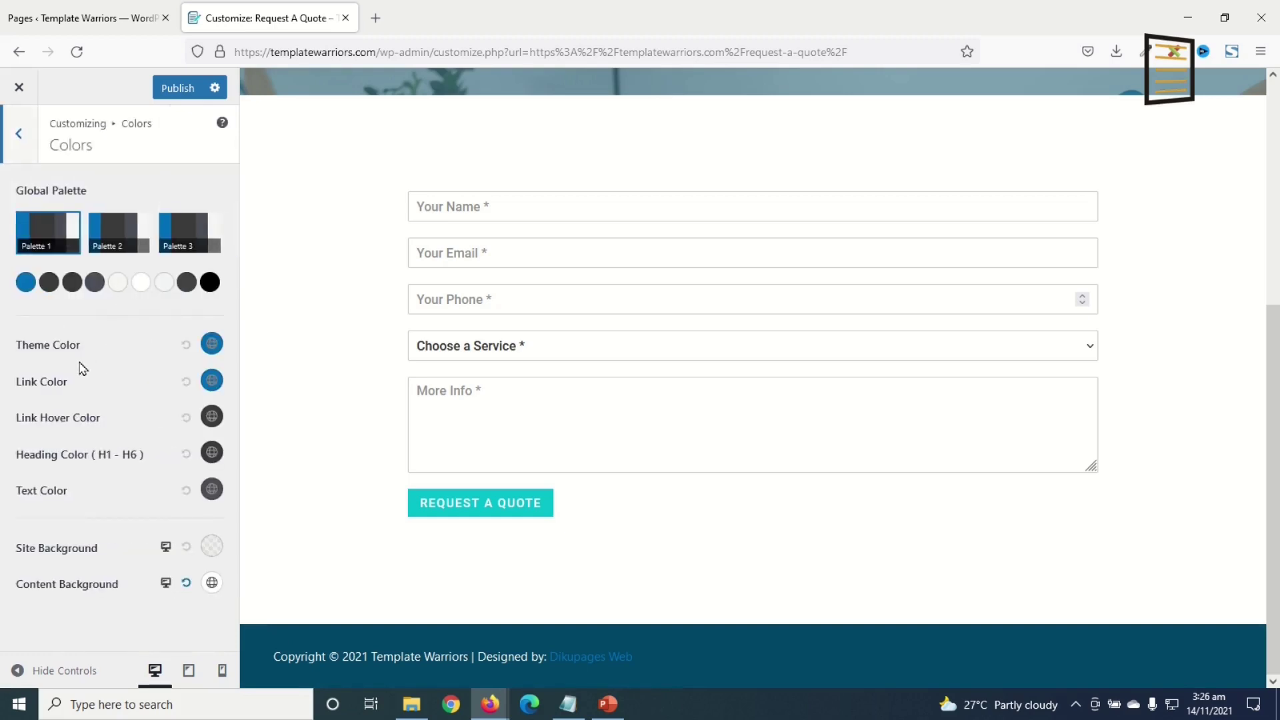
left_click(212, 380)
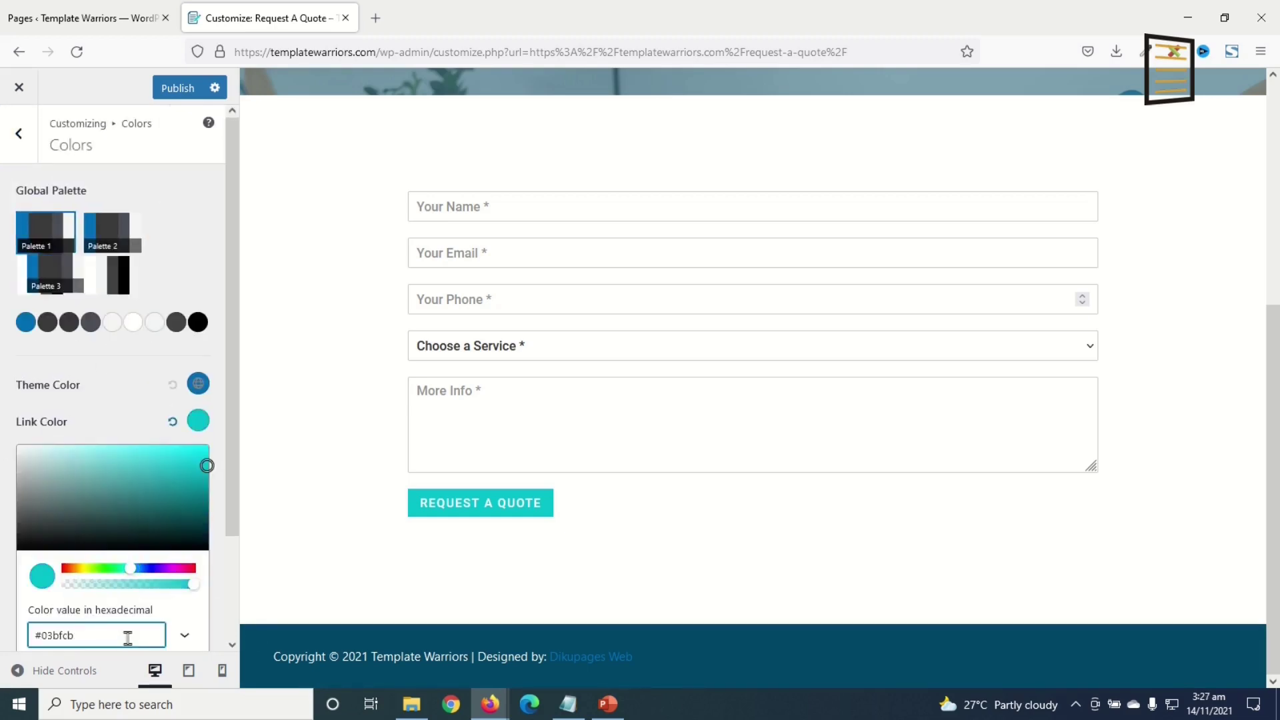
left_click(200, 426)
- Paste 03bfcb as the link hover colour and return to the main Customizer menu
left_click(208, 420)
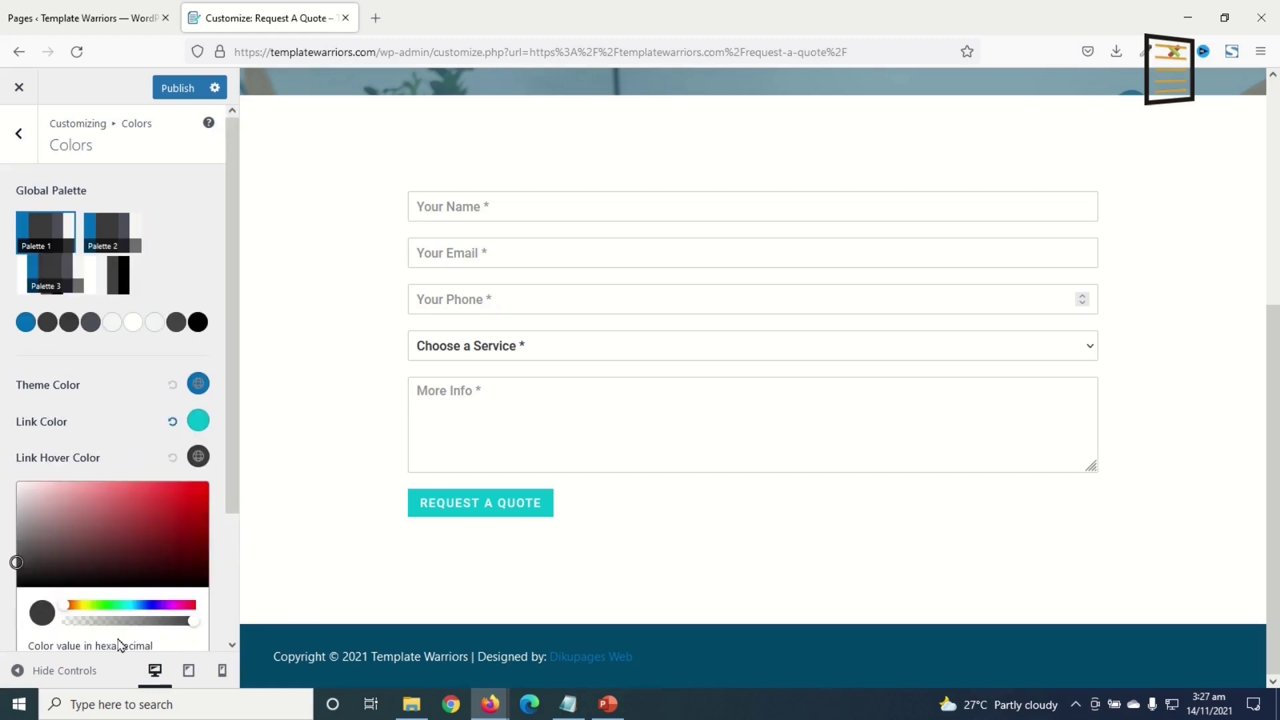
scroll(126, 593, "down", 3)
double_click(94, 513)
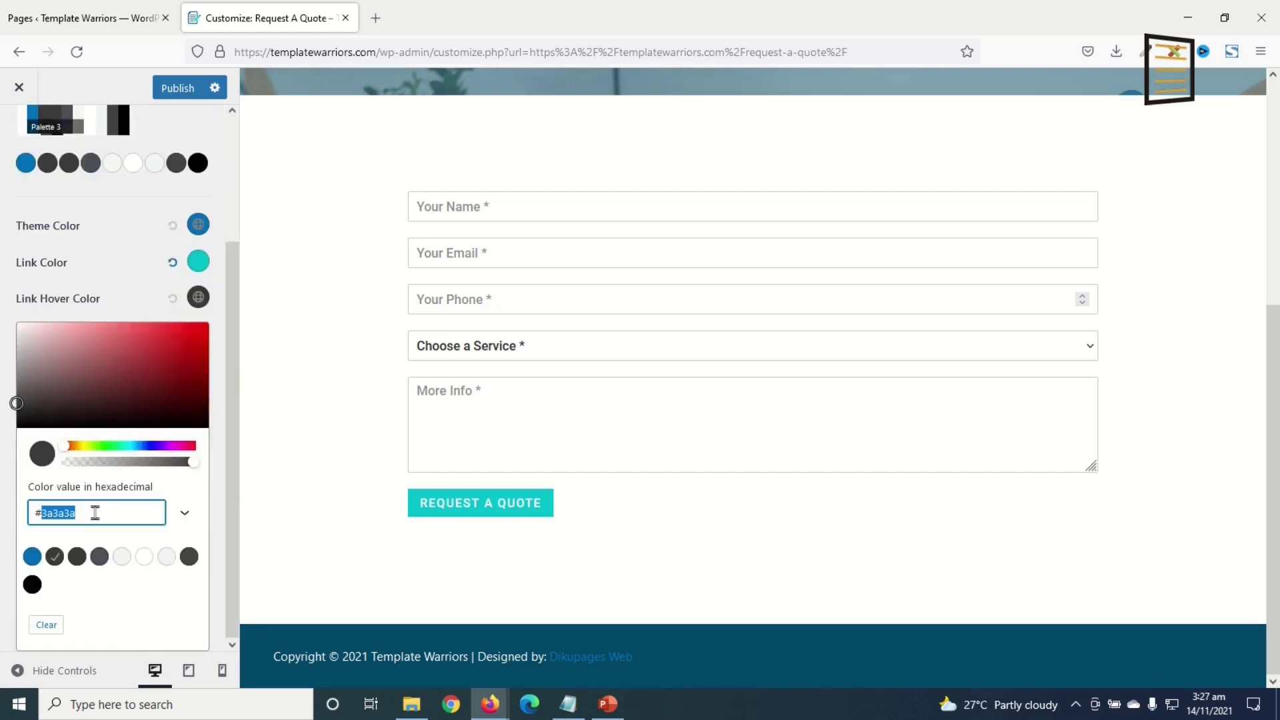
type("03bfcb")
left_click(75, 225)
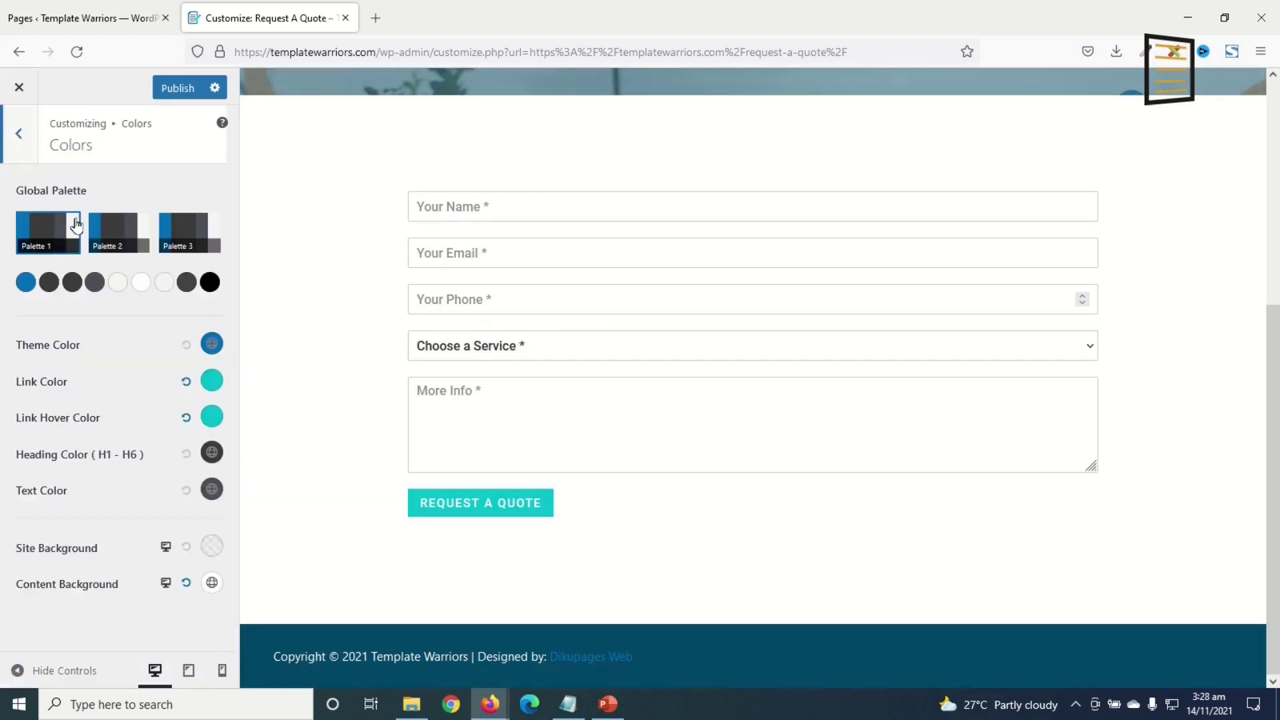
left_click(19, 139)
left_click(16, 142)
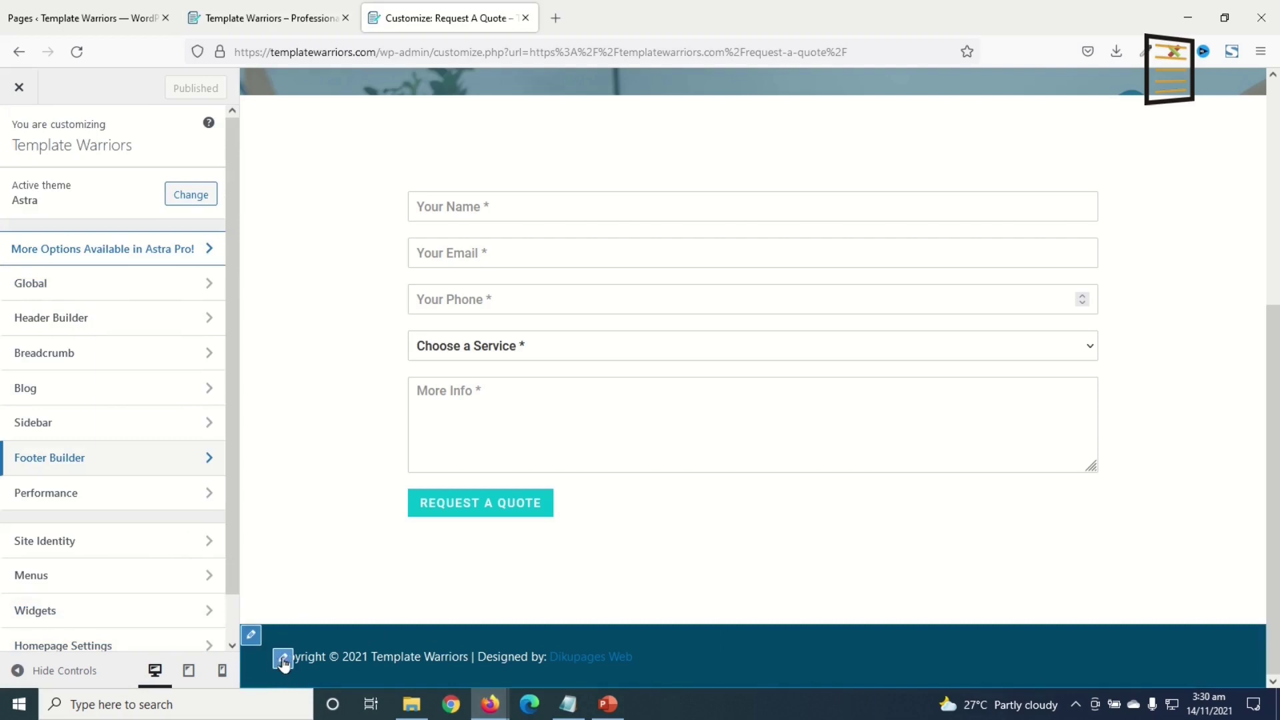
- Set the footer copyright alignment to Center and check it in the preview
left_click(279, 662)
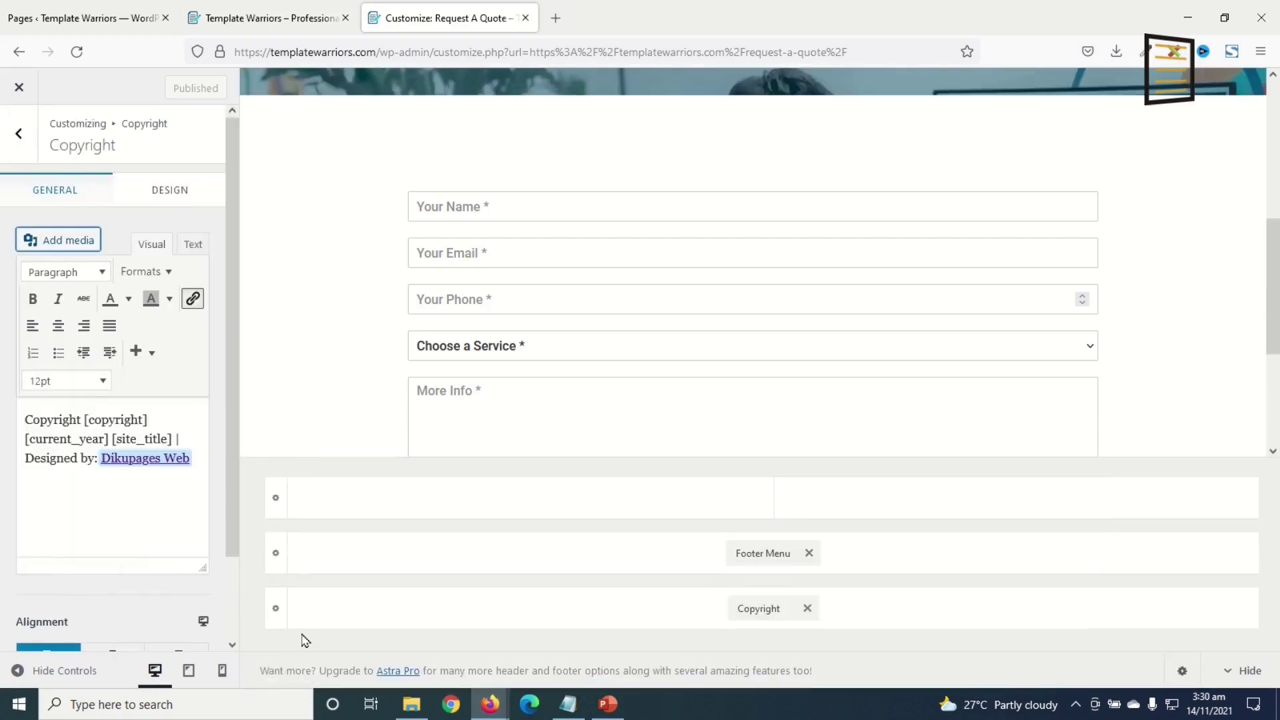
scroll(185, 530, "down", 2)
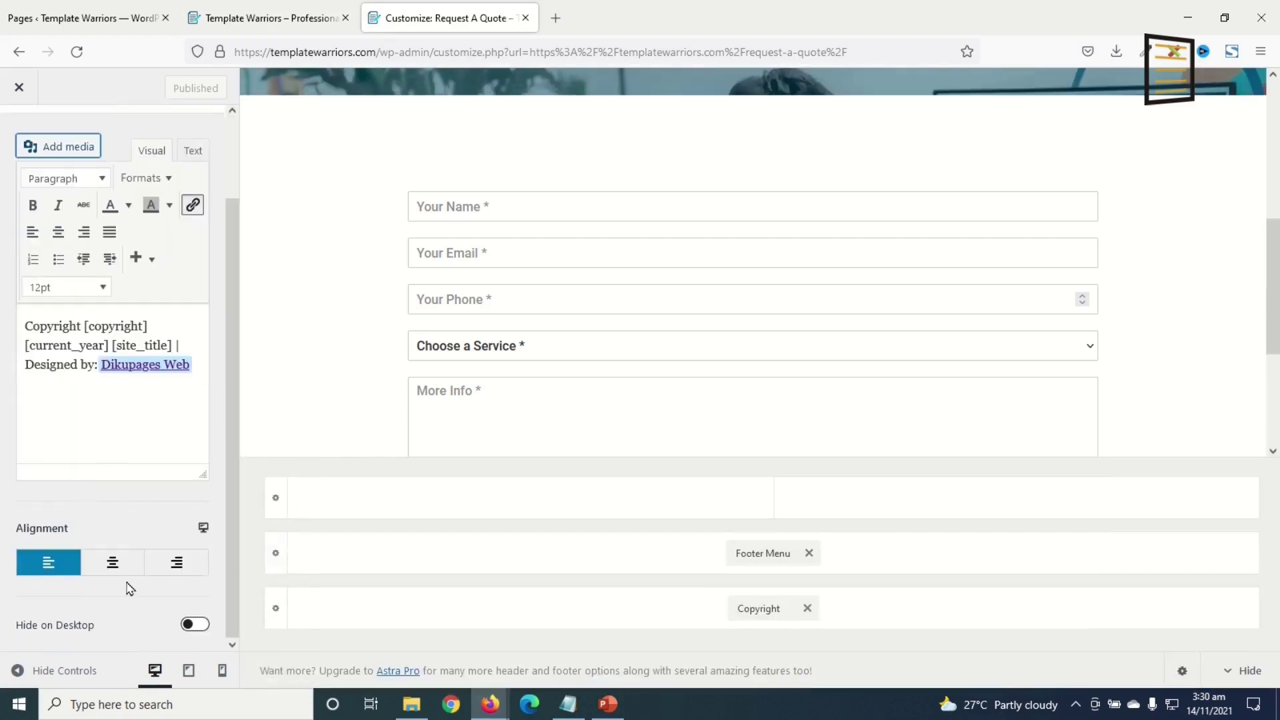
left_click(112, 562)
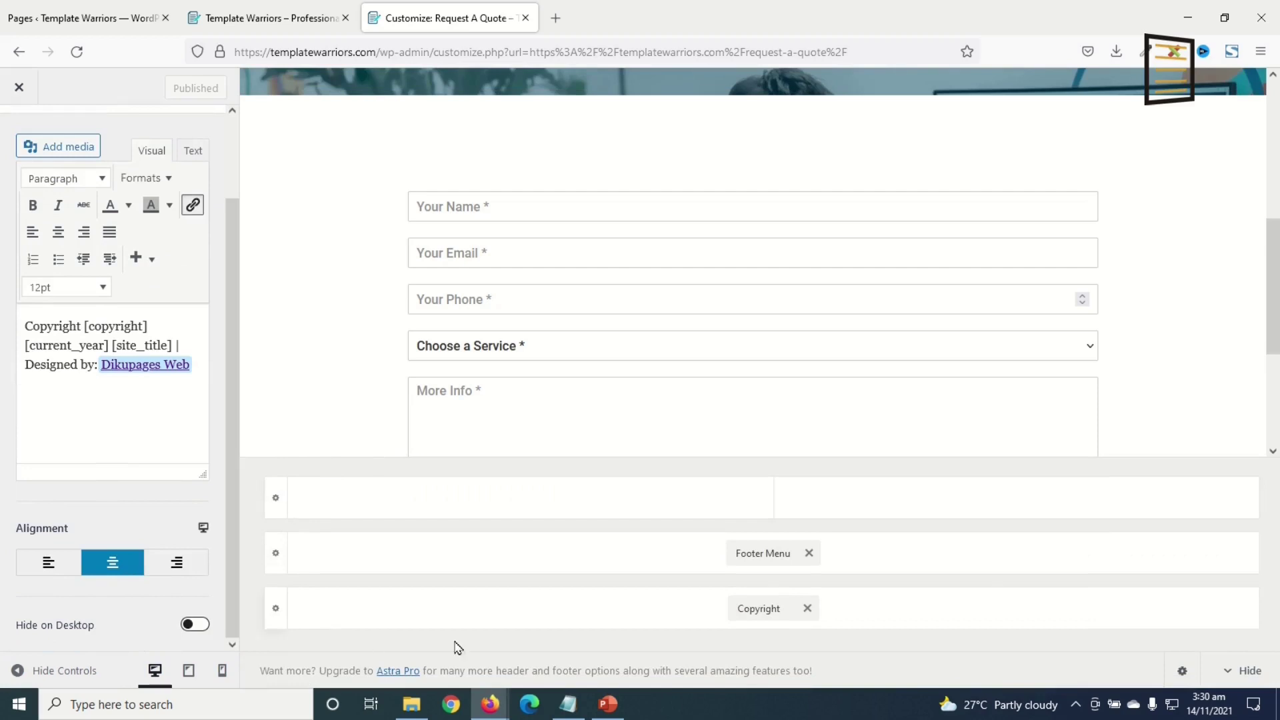
scroll(572, 446, "down", 3)
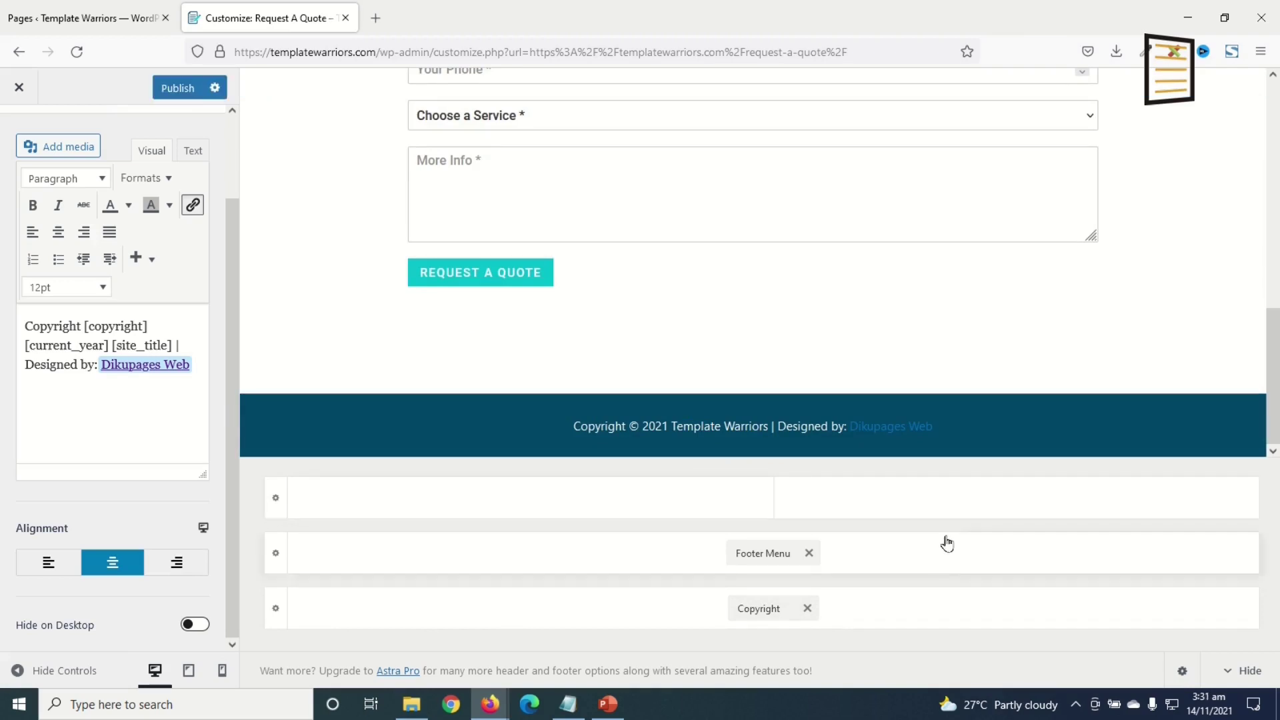
scroll(1160, 363, "up", 10)
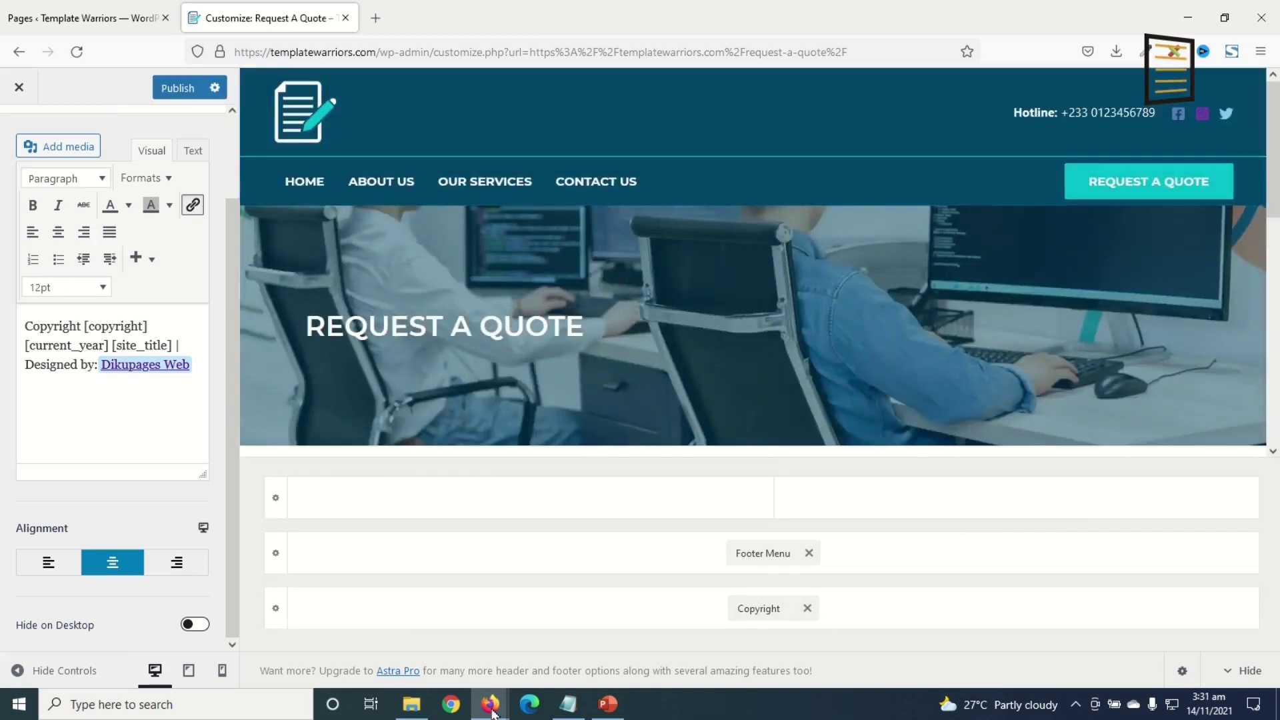
- In mobile preview, turn off Display Site Title and set the logo width to 70
left_click(222, 673)
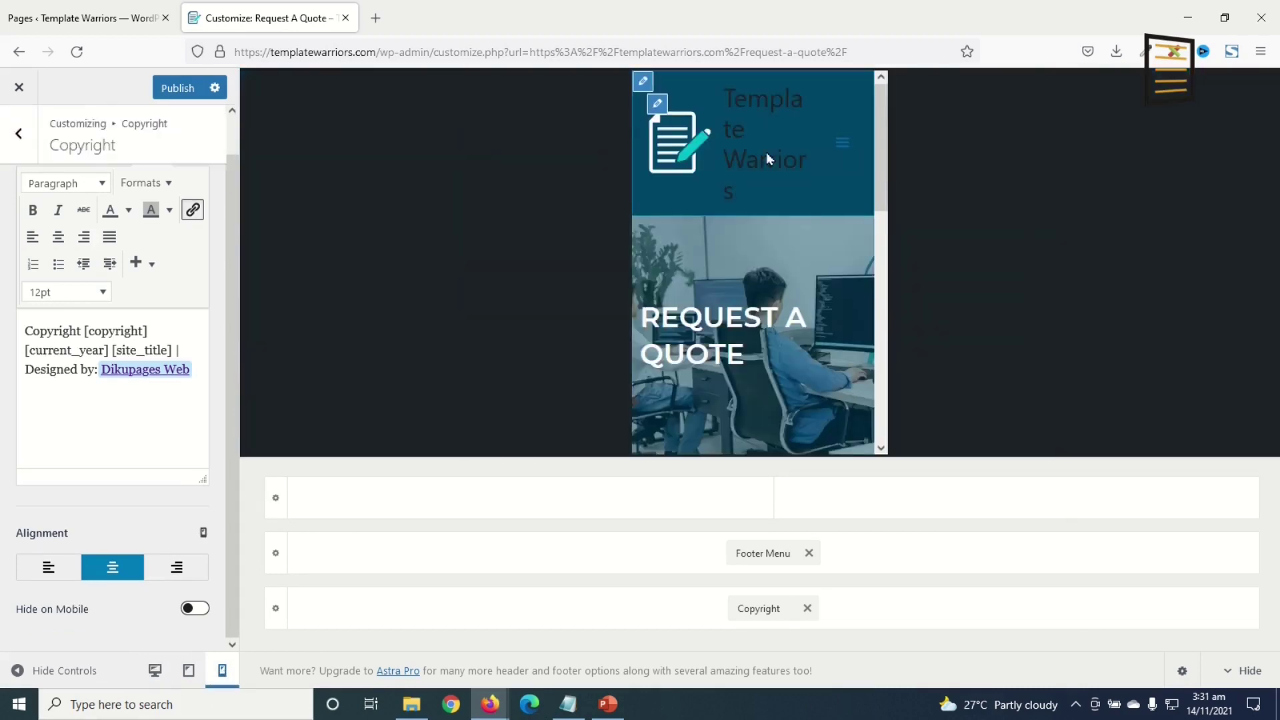
left_click(694, 150)
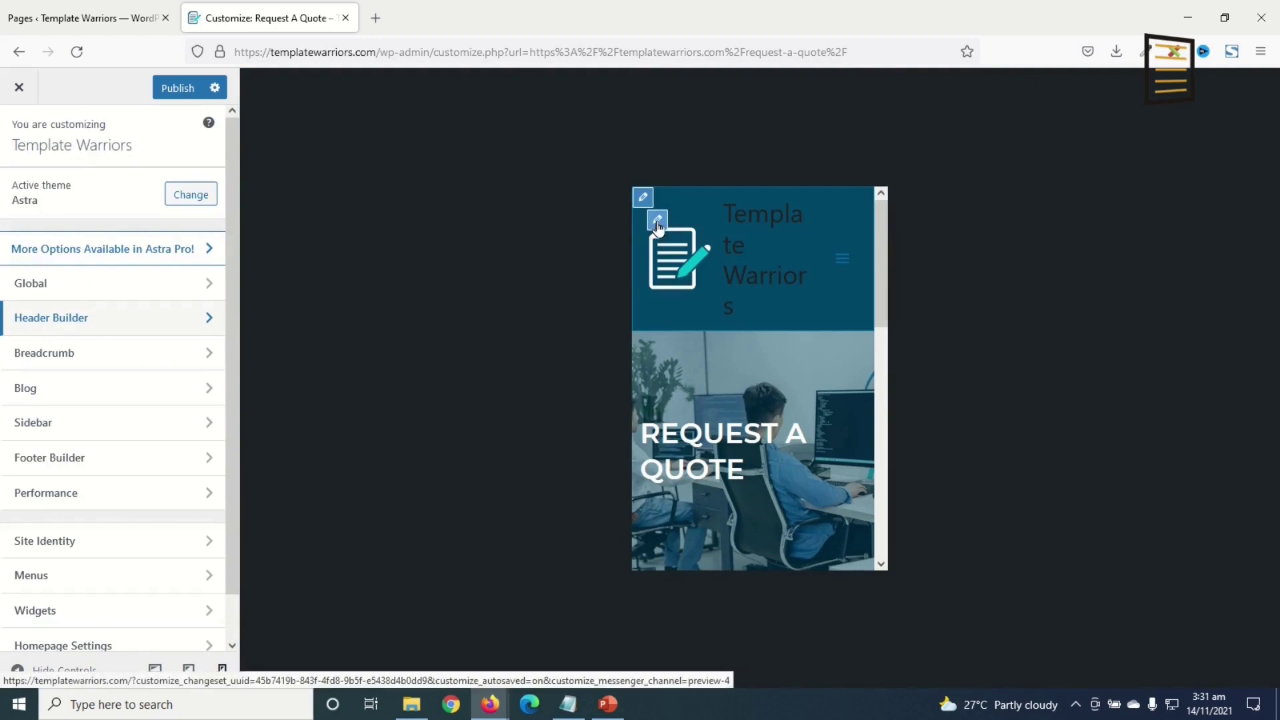
left_click(658, 222)
scroll(189, 515, "down", 5)
left_click(169, 332)
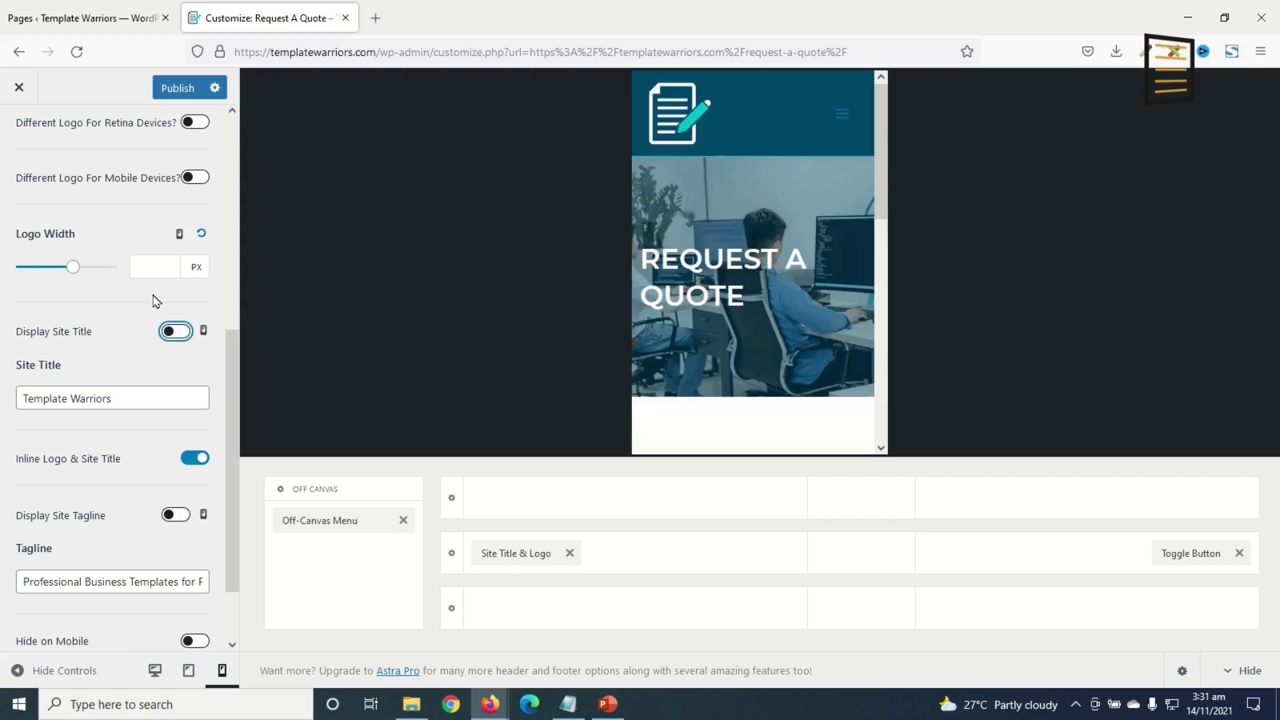
type("70")
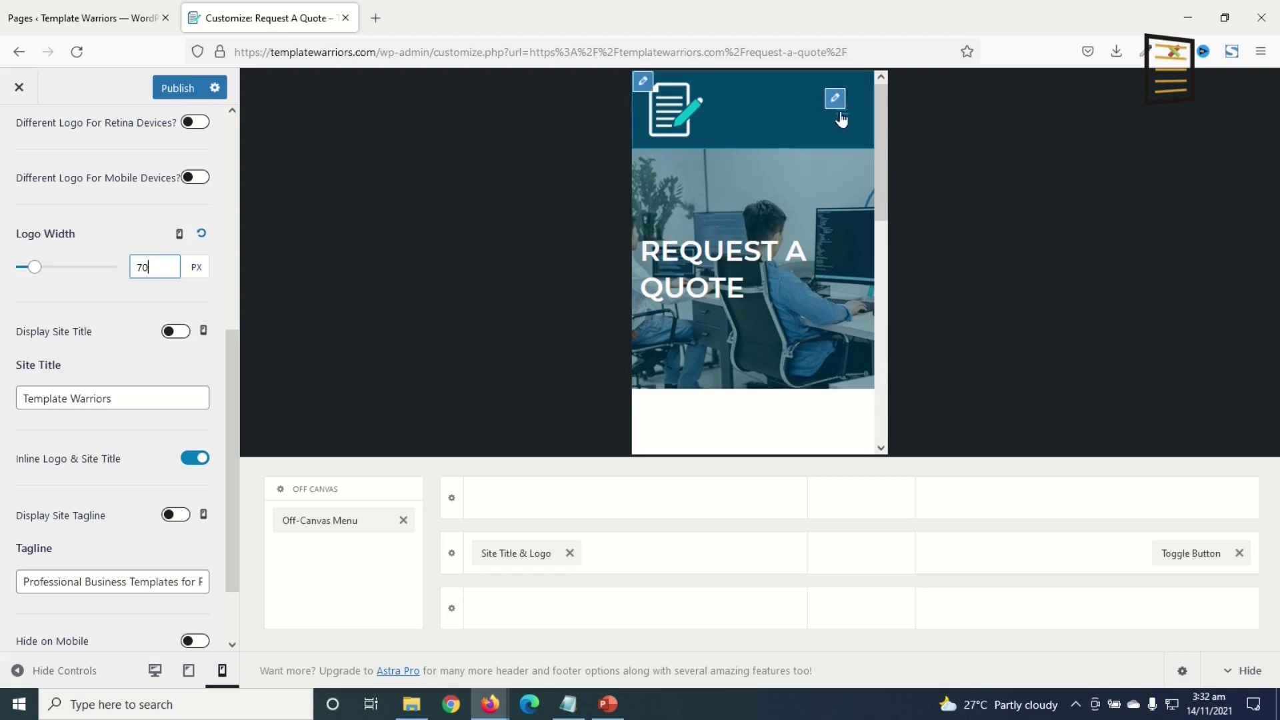
left_click(835, 100)
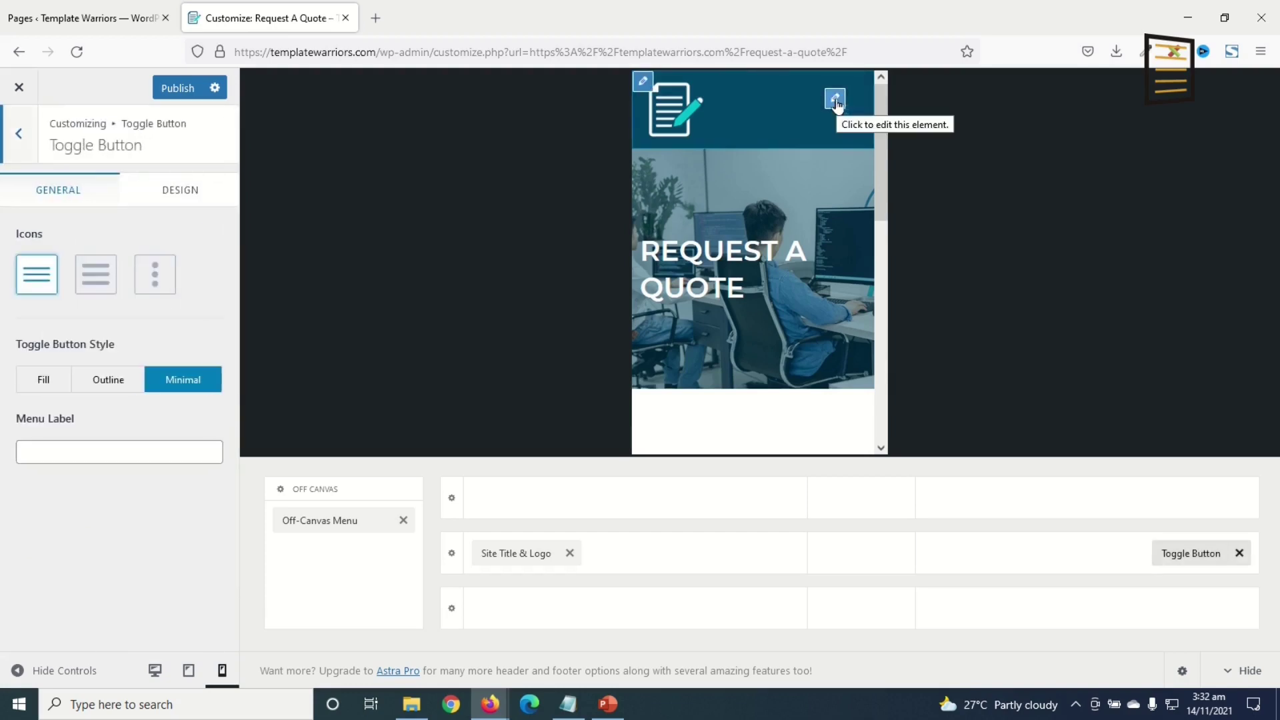
- Give the mobile menu toggle the thicker three-line icon in white
left_click(104, 275)
left_click(156, 283)
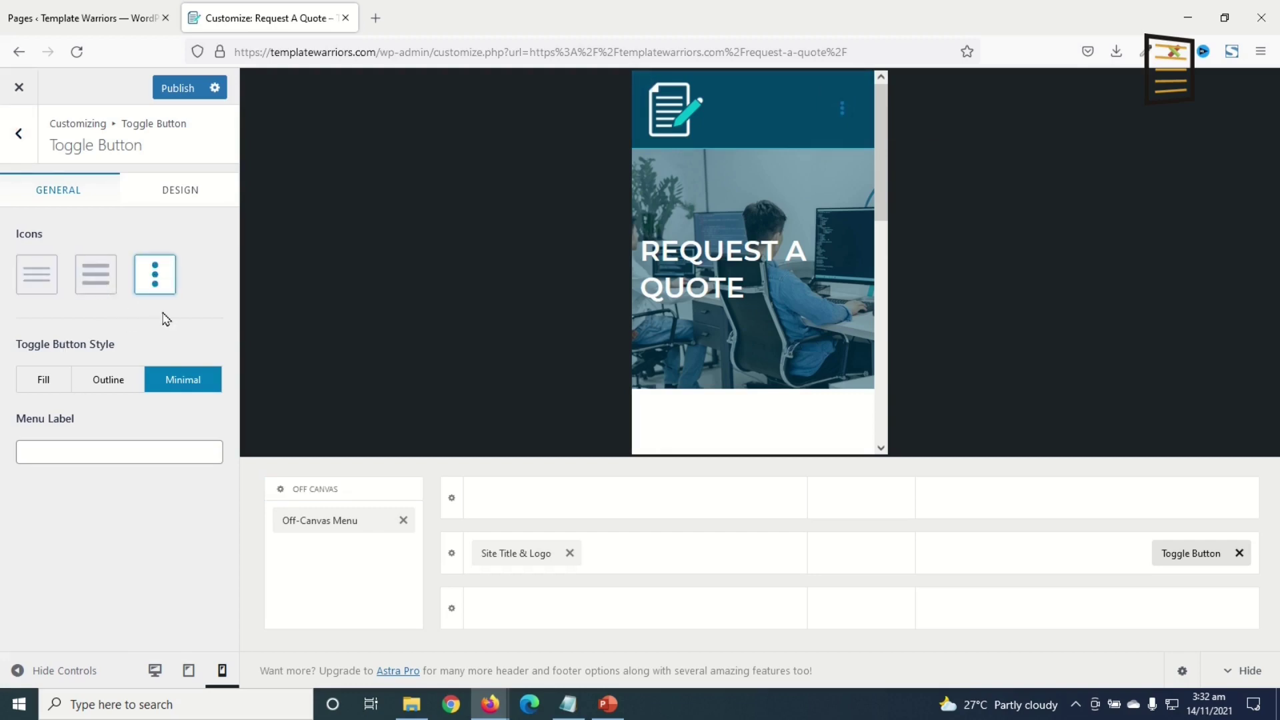
left_click(95, 274)
left_click(183, 195)
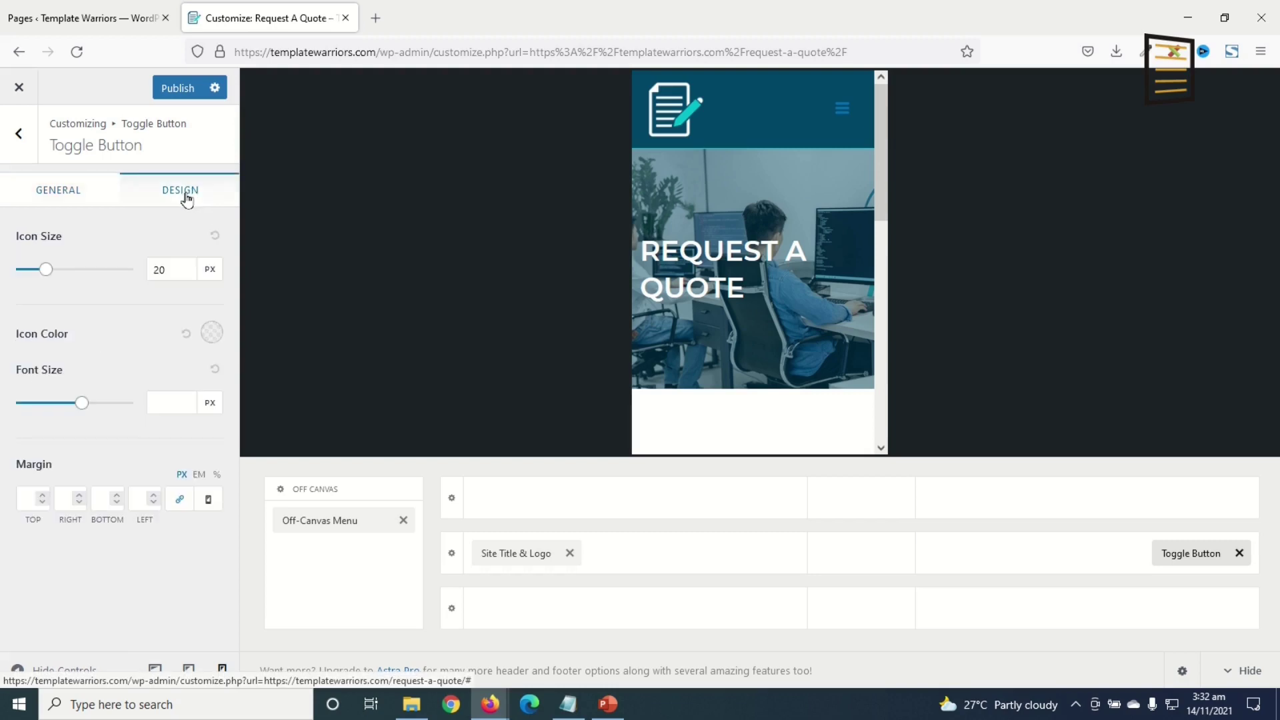
left_click(215, 339)
left_click_drag(125, 402, 2, 316)
- Assign Main Menu to the Off-Canvas Menu location
left_click(844, 117)
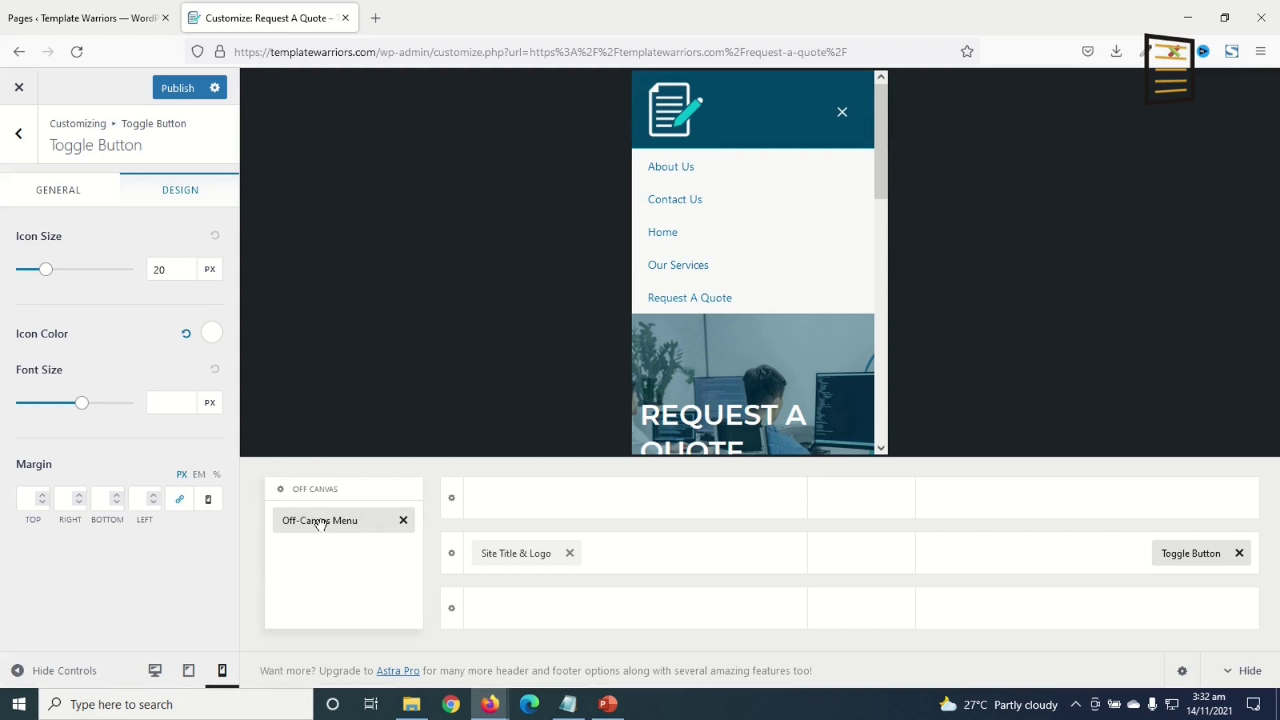
left_click(320, 521)
left_click(64, 248)
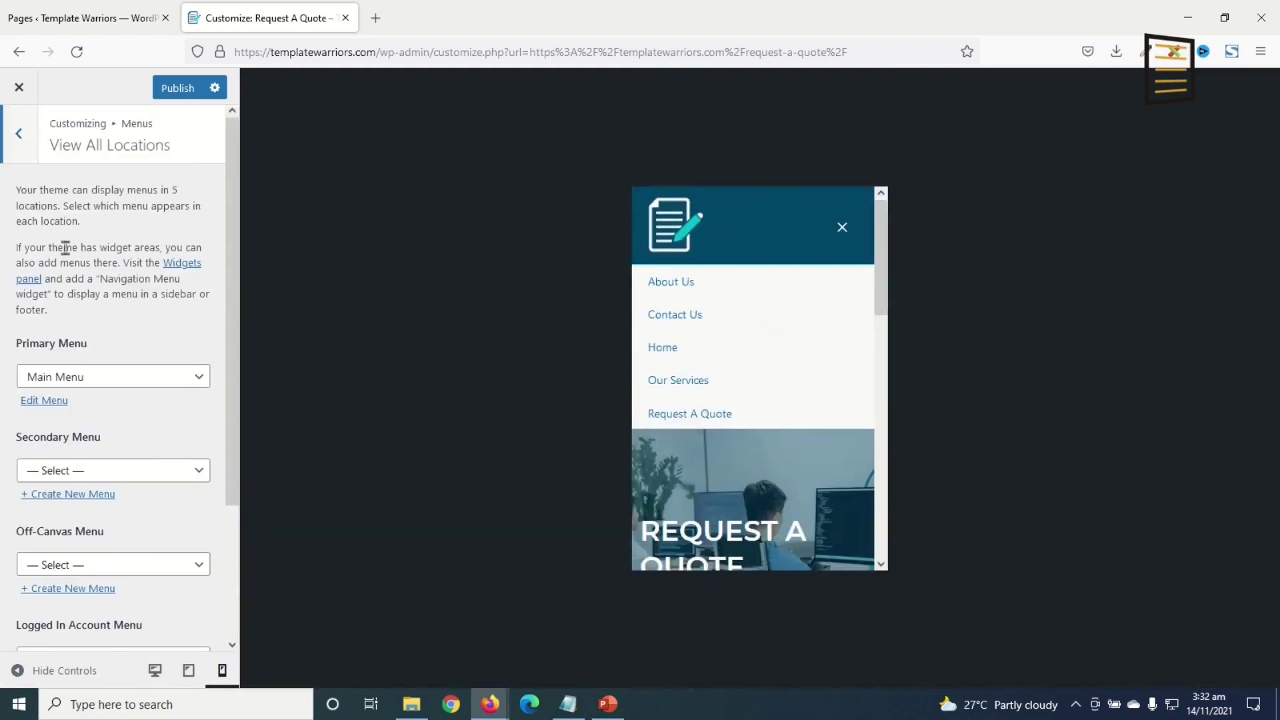
scroll(137, 466, "down", 3)
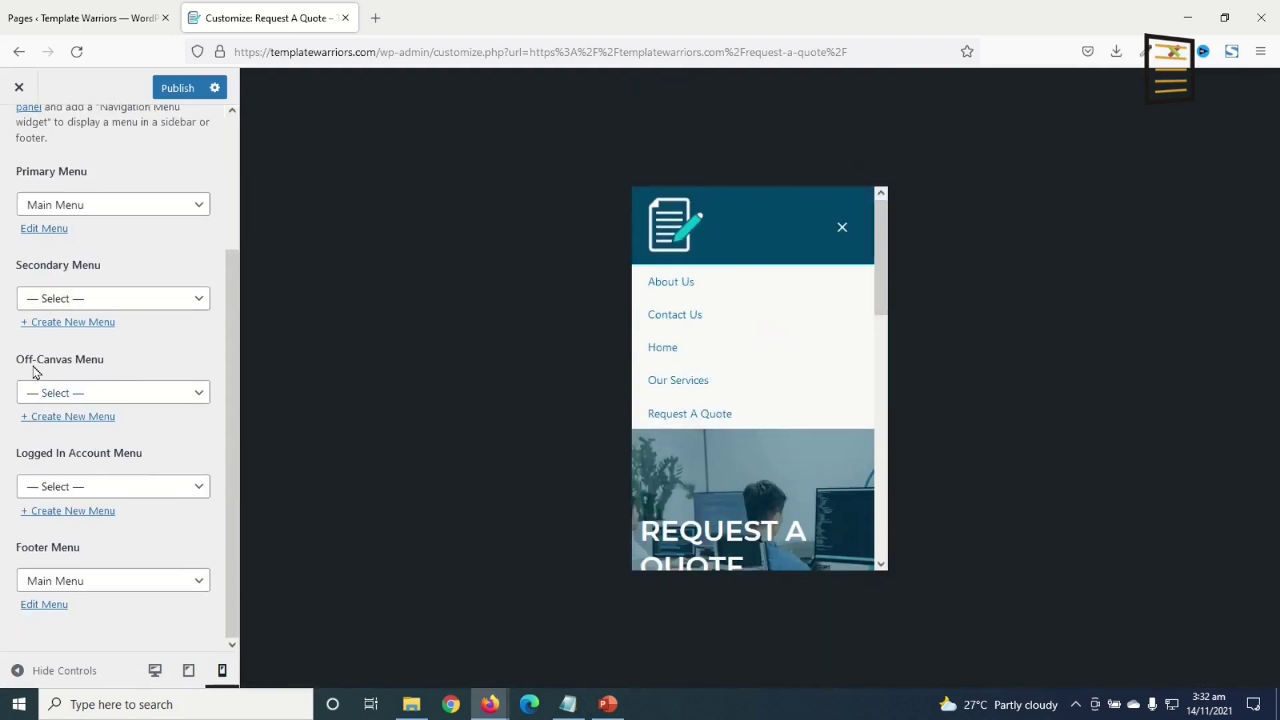
left_click(107, 400)
left_click(93, 442)
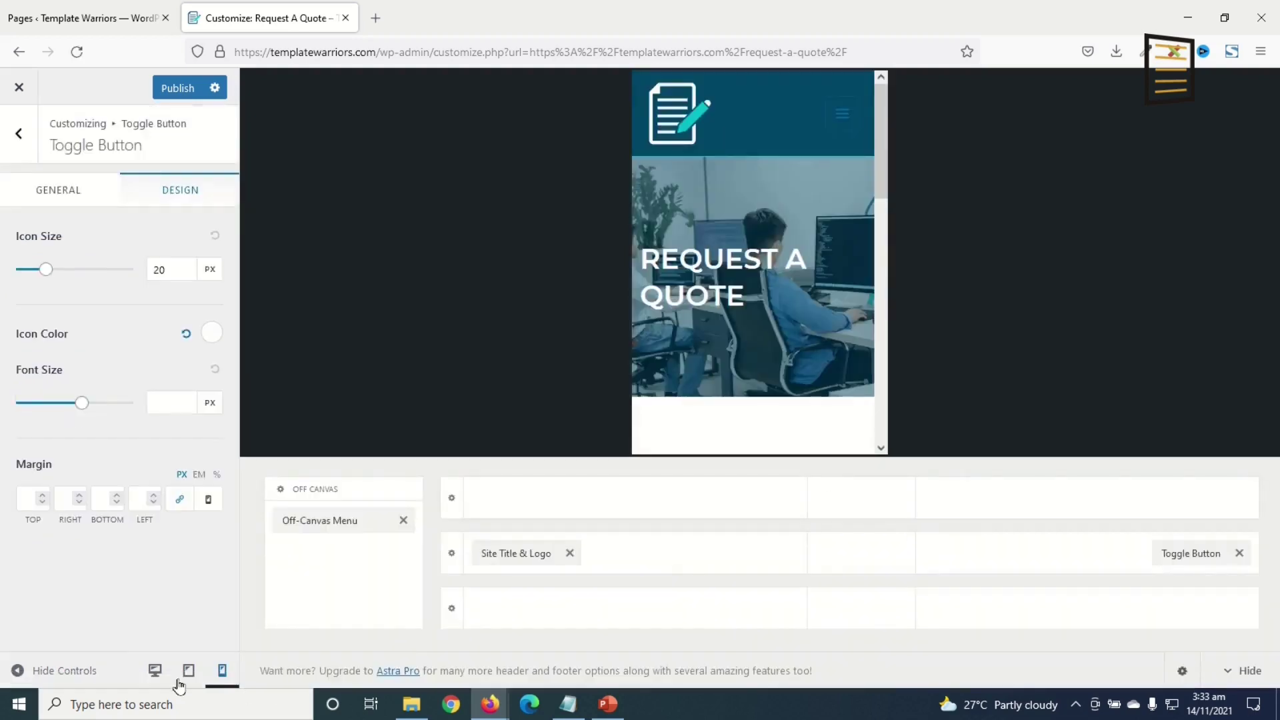
- In tablet preview, turn off Display Site Title for the header logo
left_click(192, 669)
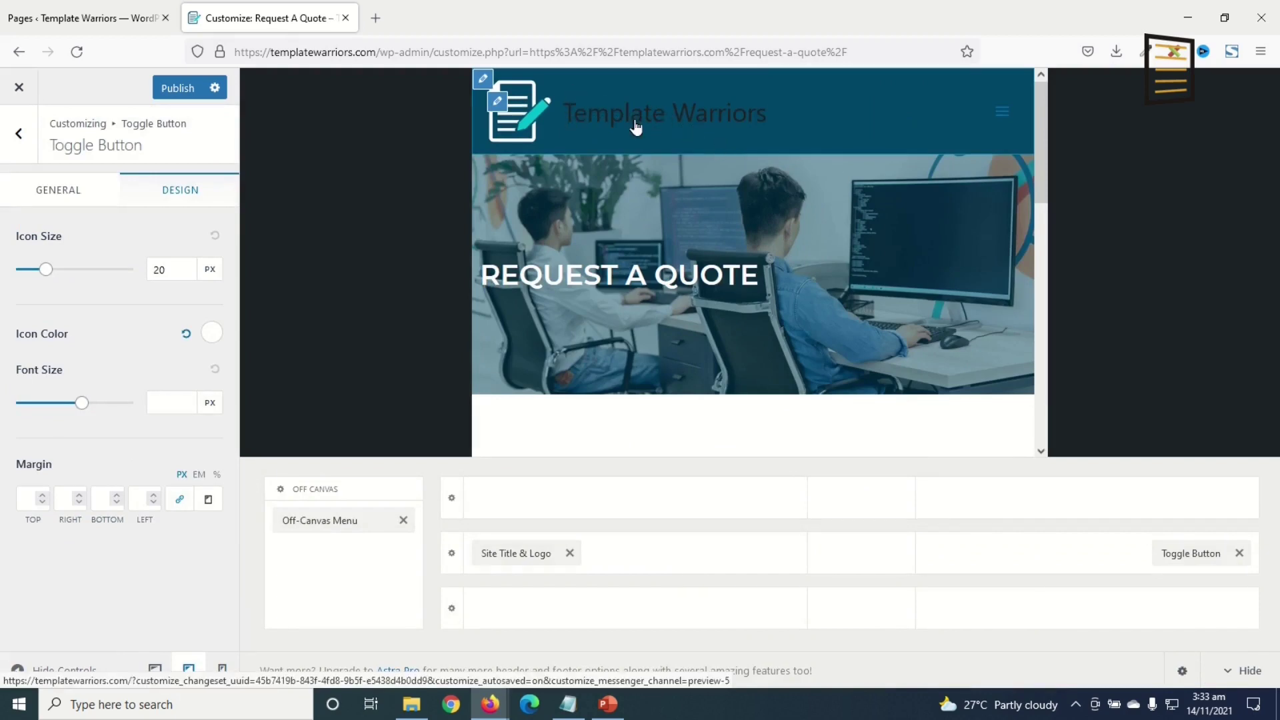
left_click(497, 102)
left_click(170, 252)
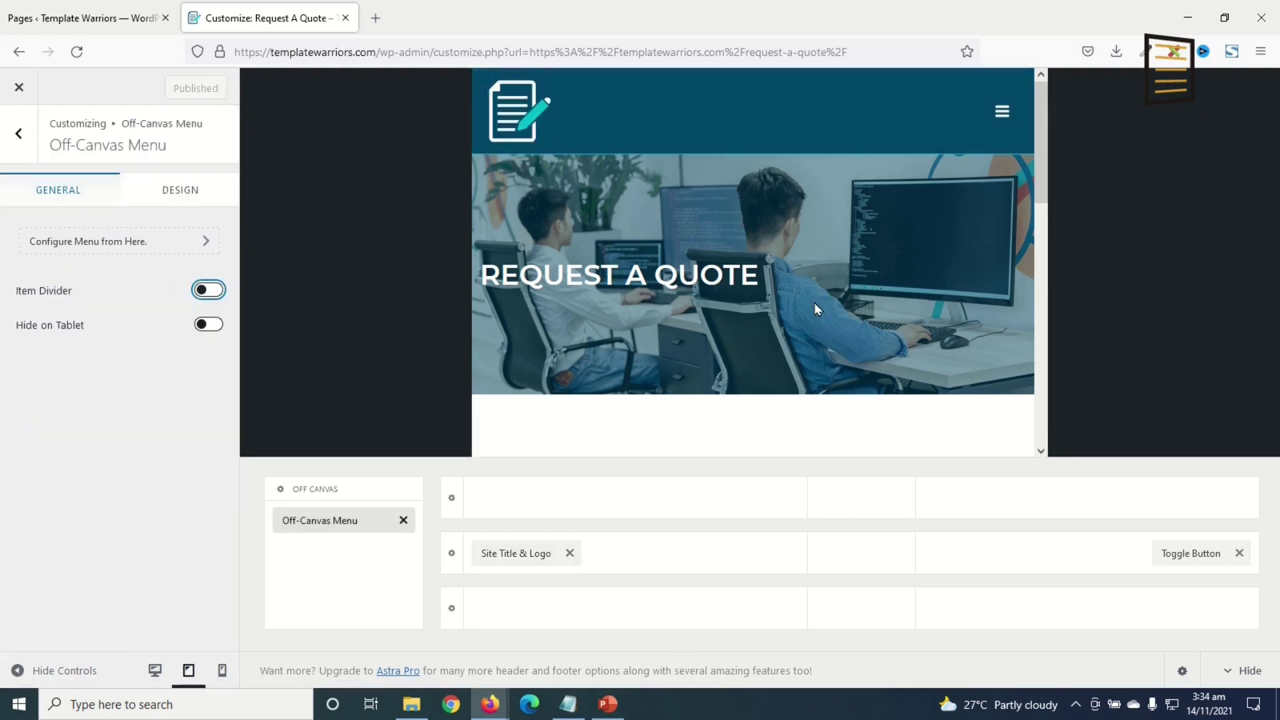
- Enable item dividers in the off-canvas menu and publish the changes
left_click(1001, 117)
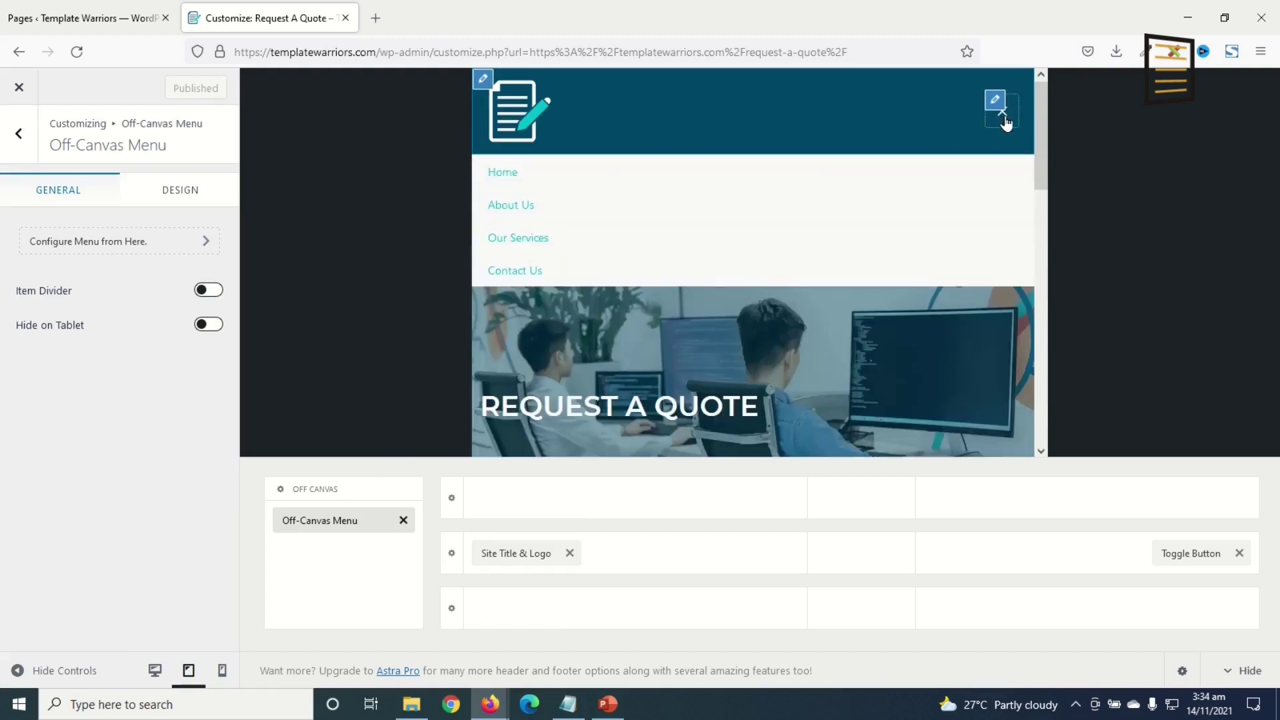
left_click(346, 520)
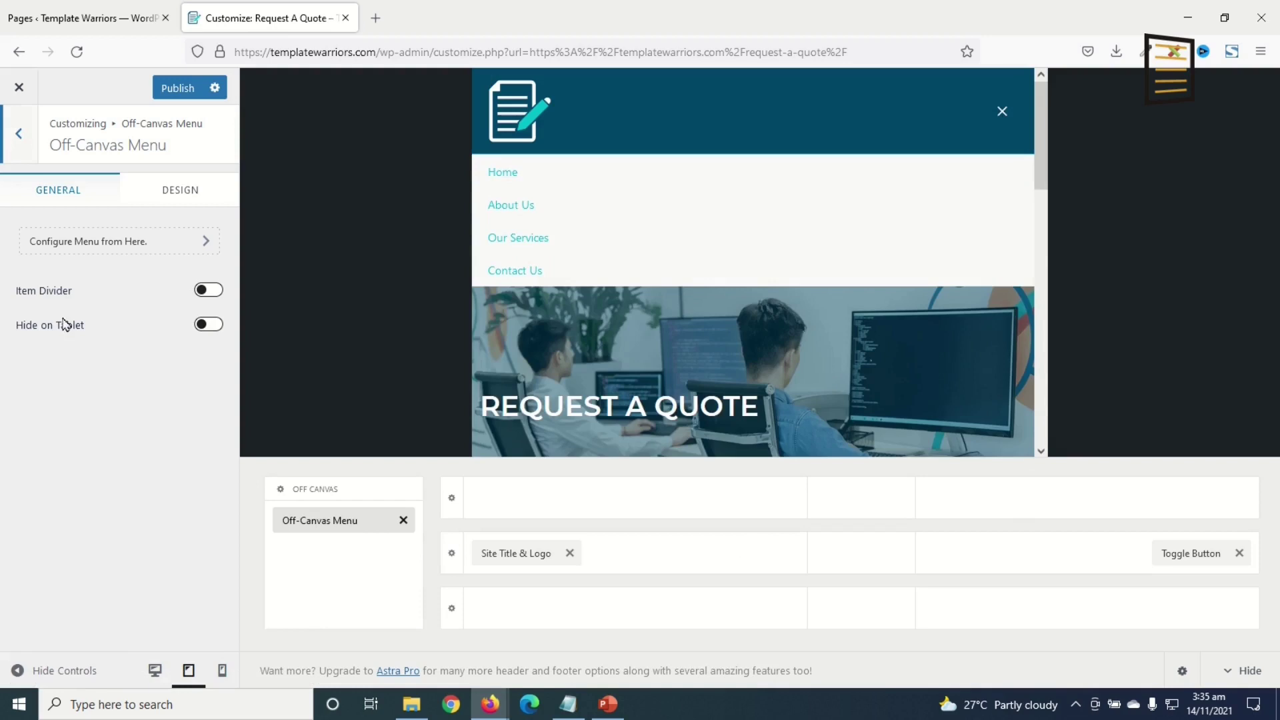
left_click(212, 292)
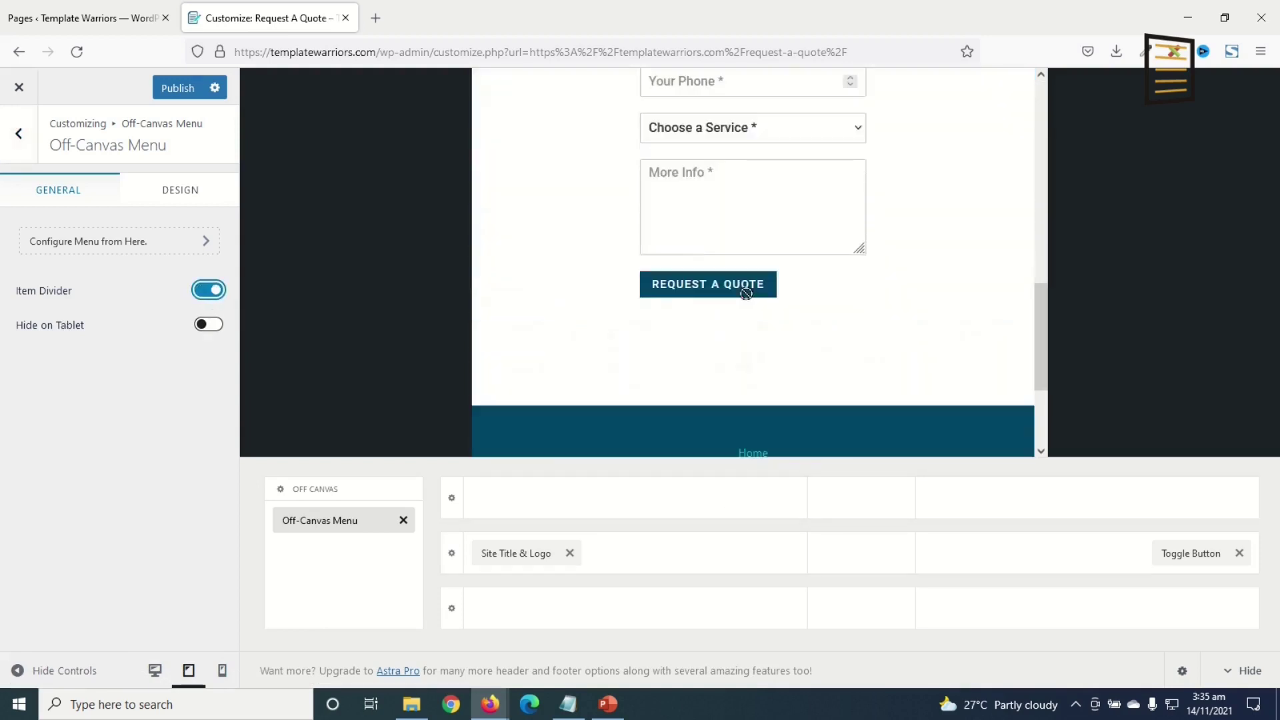
left_click(178, 92)
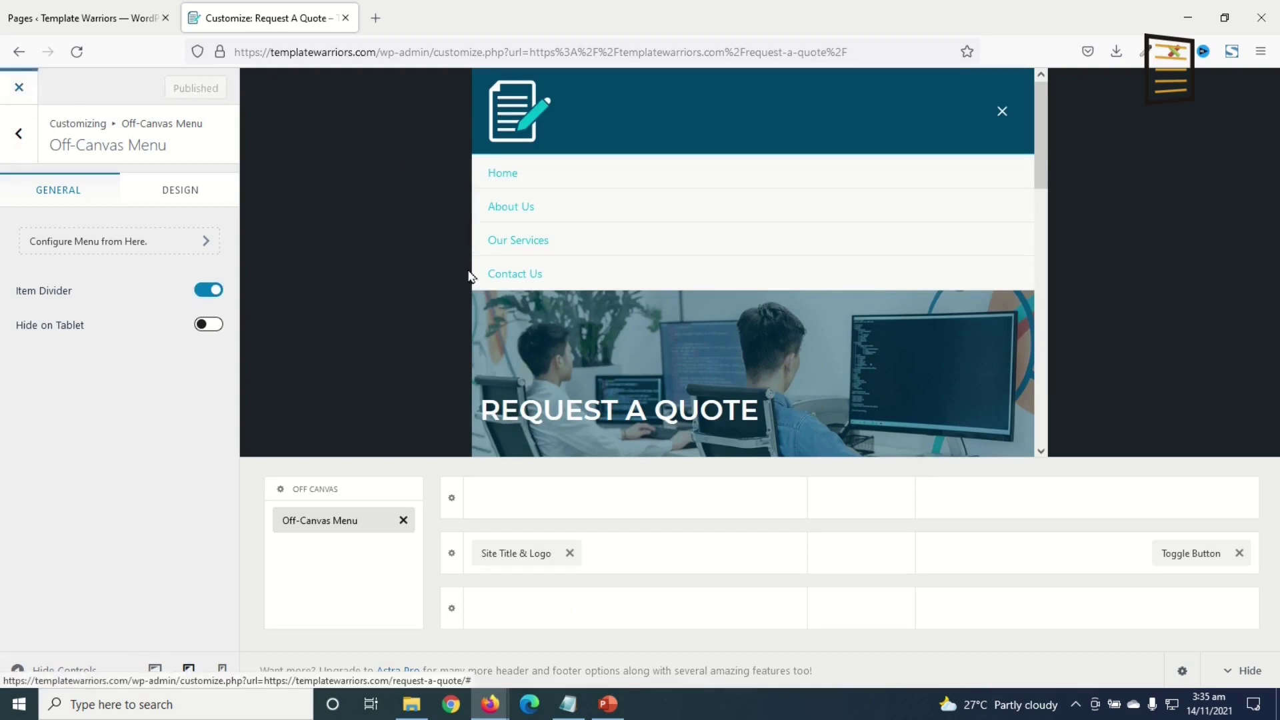
- Close the Customizer and look over the live Request A Quote page
left_click(508, 287)
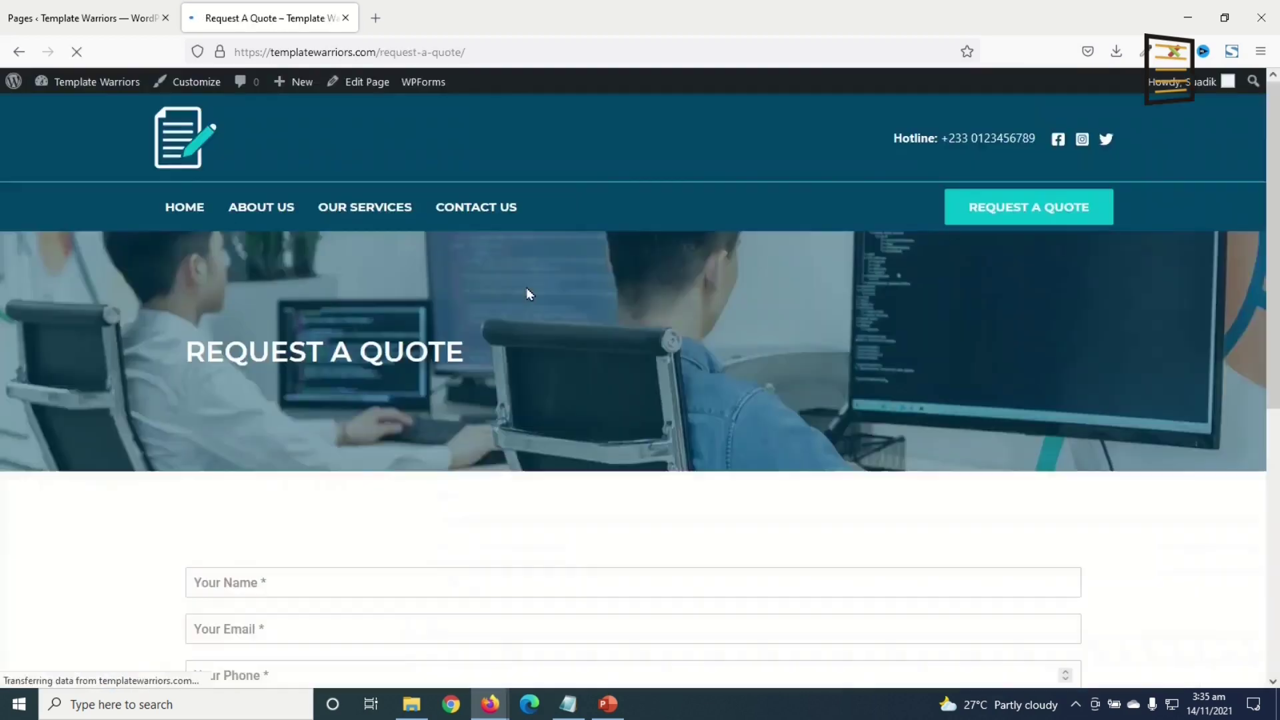
scroll(675, 400, "down", 6)
scroll(680, 423, "up", 7)
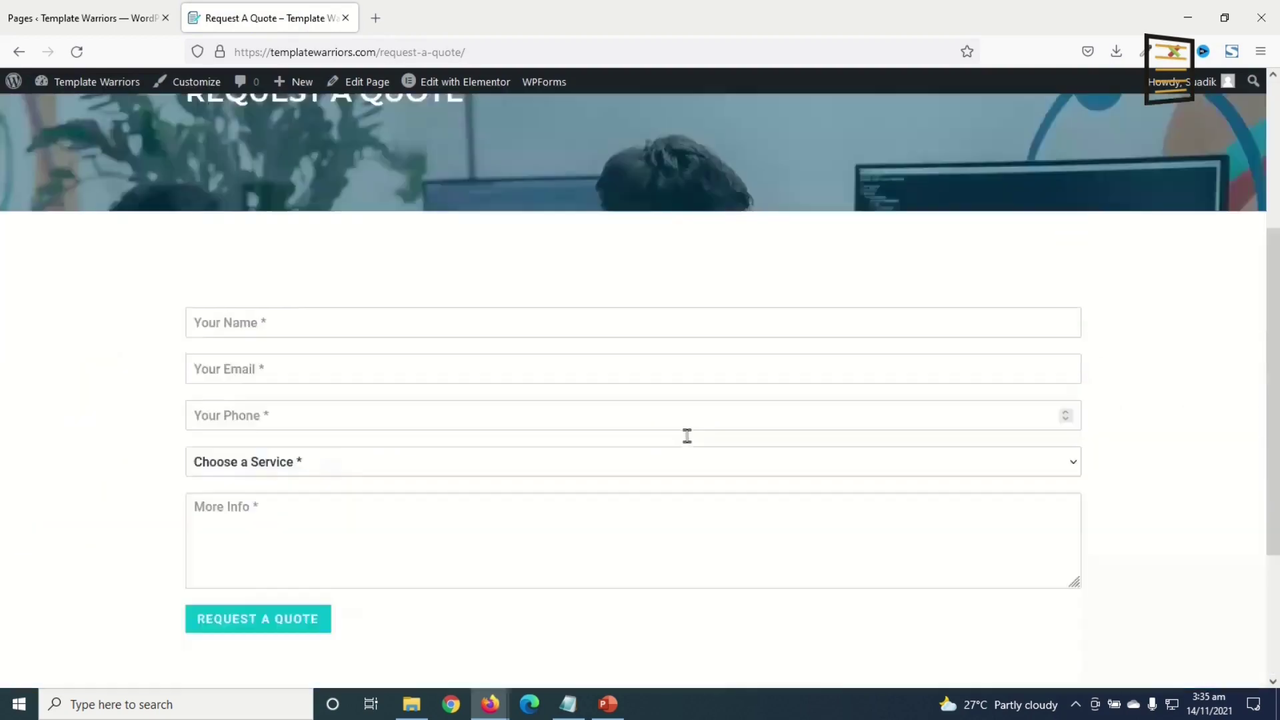
- Open the home page via the site logo and scroll through its new styling
left_click(245, 208)
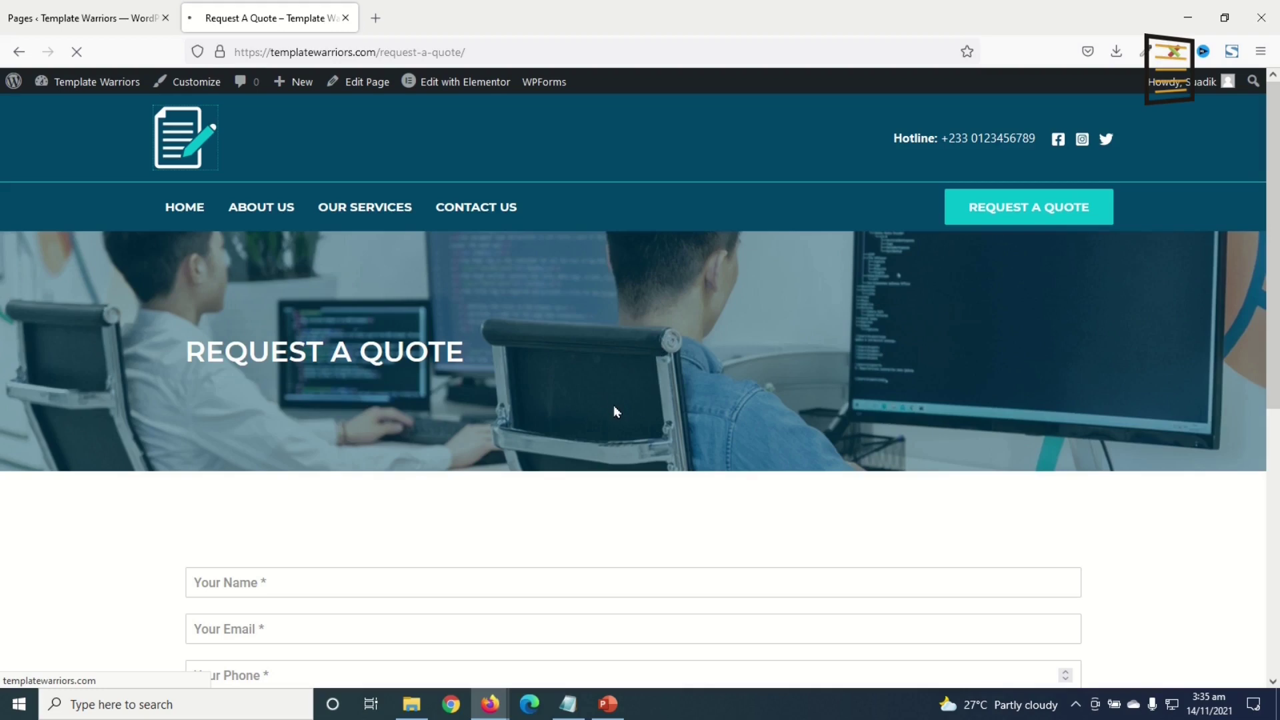
scroll(666, 387, "down", 12)
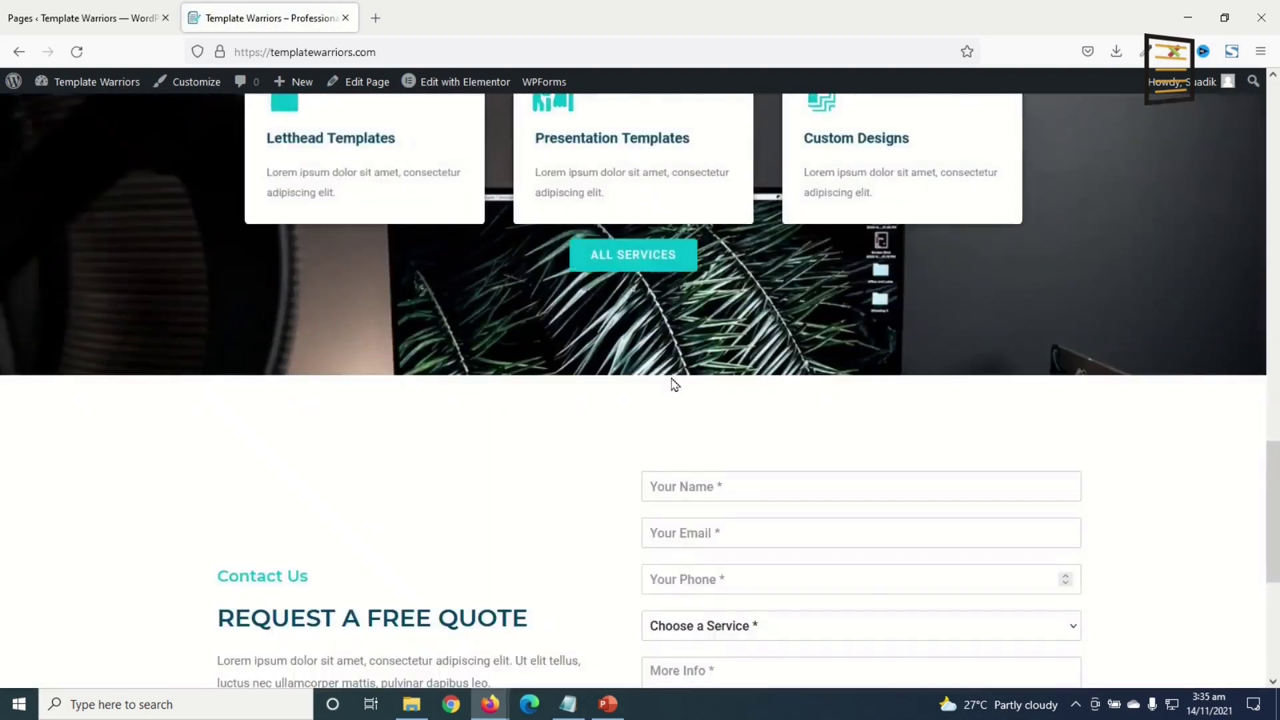
scroll(674, 384, "down", 5)
scroll(677, 387, "up", 15)
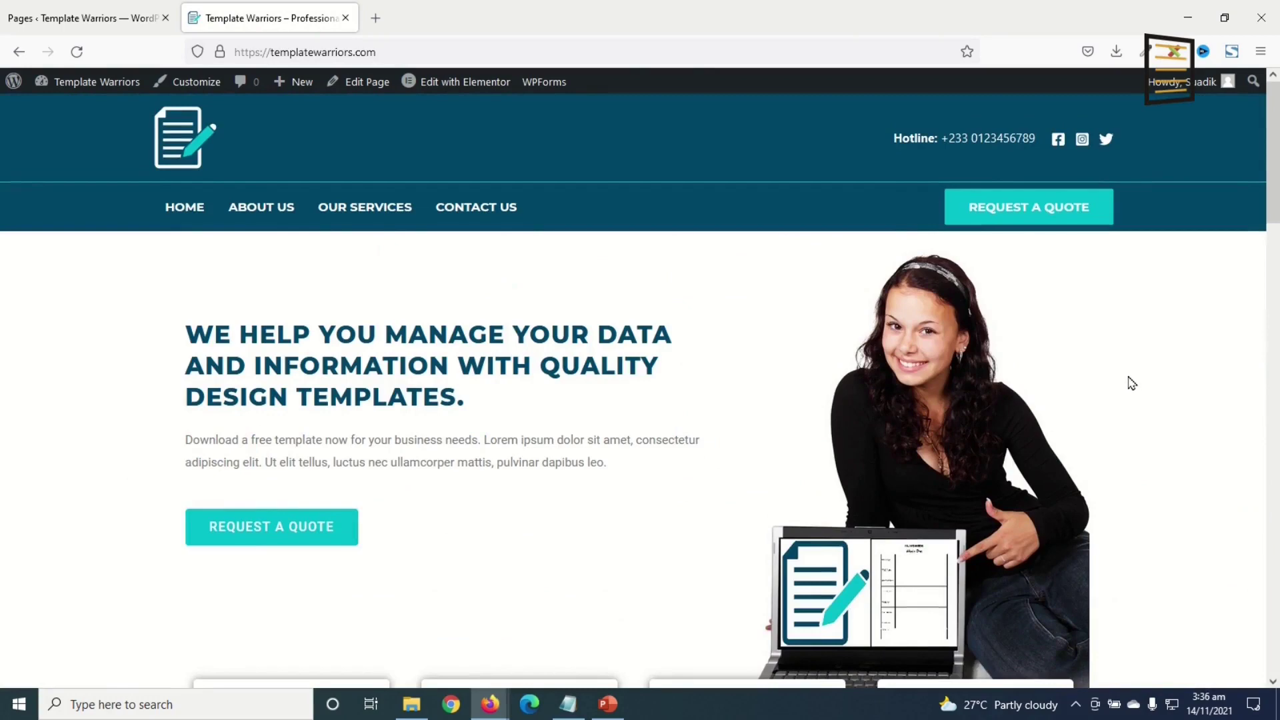
scroll(1133, 387, "down", 10)
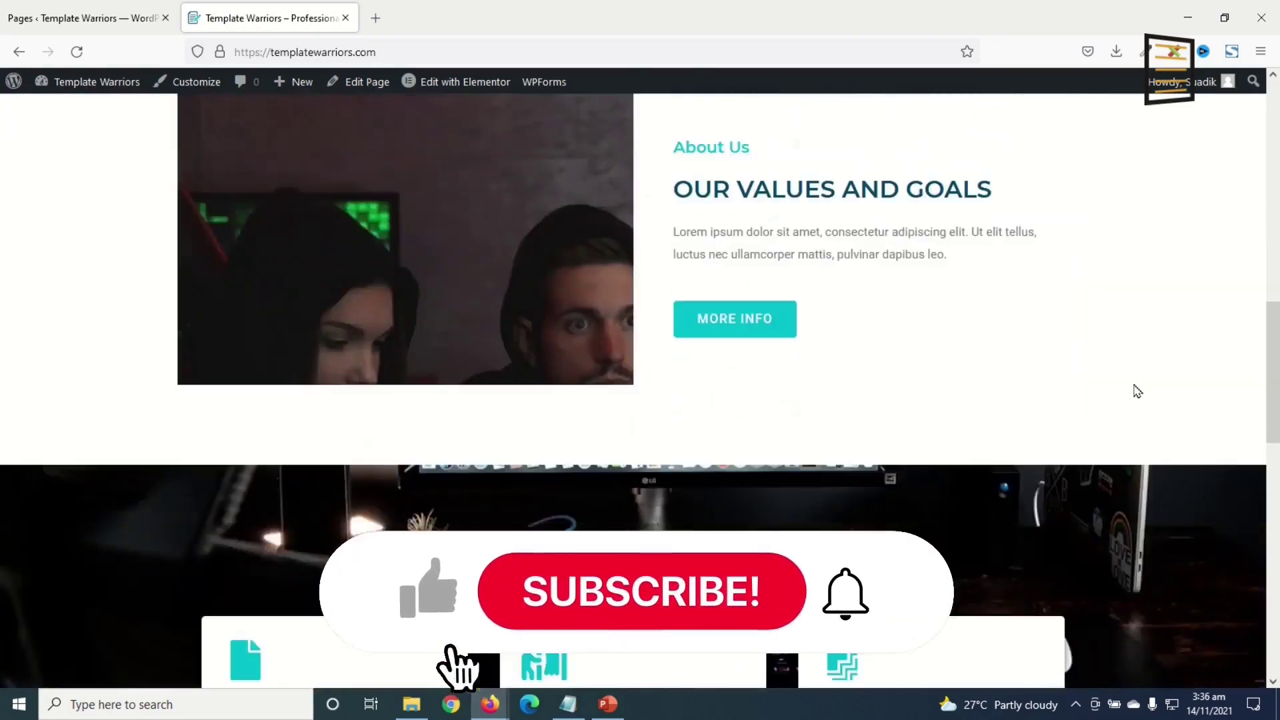